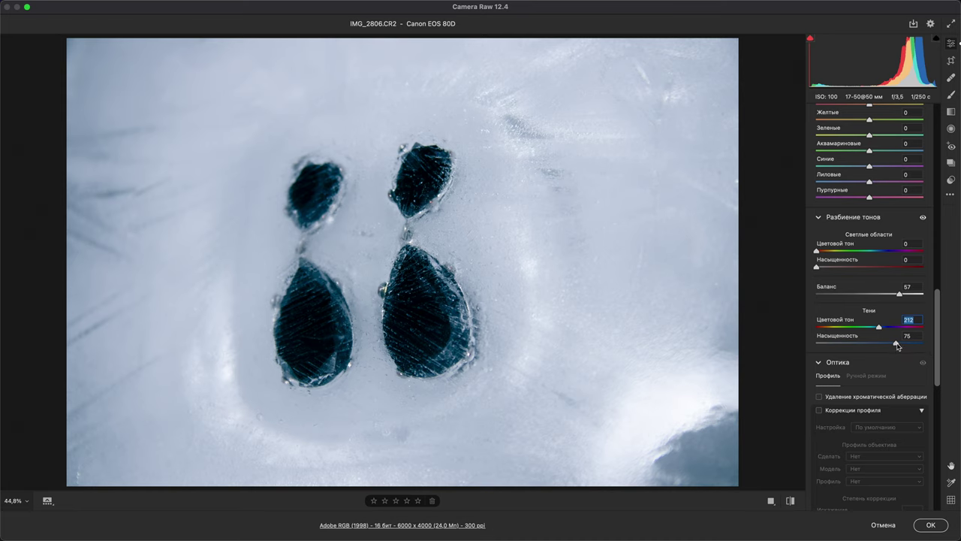
Step: Set the shadows saturation in split toning to 62 for the earrings photo
{"action": "left_click_drag", "start_coordinate": [896, 343], "coordinate": [881, 343]}
{"action": "key", "text": "super+plus"}
{"action": "key", "text": "super+plus"}
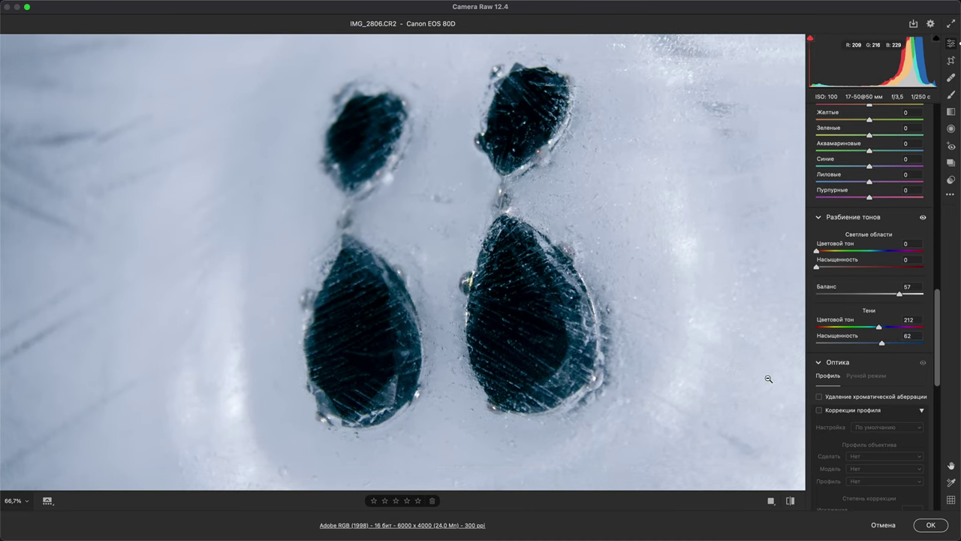
{"action": "key", "text": "super+minus"}
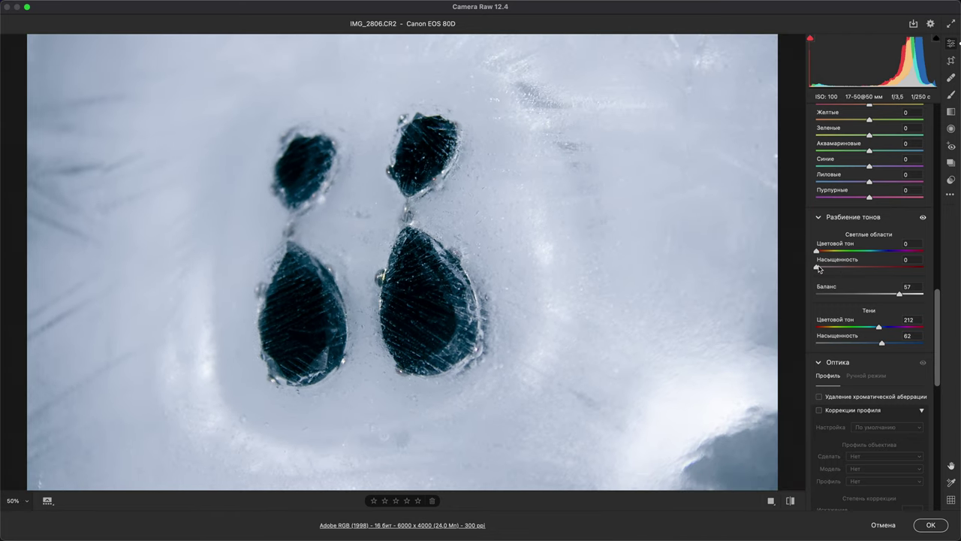
Step: Set the highlights hue in split toning to 204 and apply the Camera Raw edits
{"action": "mouse_move", "coordinate": [817, 267]}
{"action": "left_mouse_down"}
{"action": "mouse_move", "coordinate": [859, 268]}
{"action": "mouse_move", "coordinate": [851, 268]}
{"action": "mouse_move", "coordinate": [886, 247]}
{"action": "mouse_move", "coordinate": [798, 268]}
{"action": "mouse_move", "coordinate": [817, 269]}
{"action": "left_mouse_up"}
{"action": "key", "text": "super+equal"}
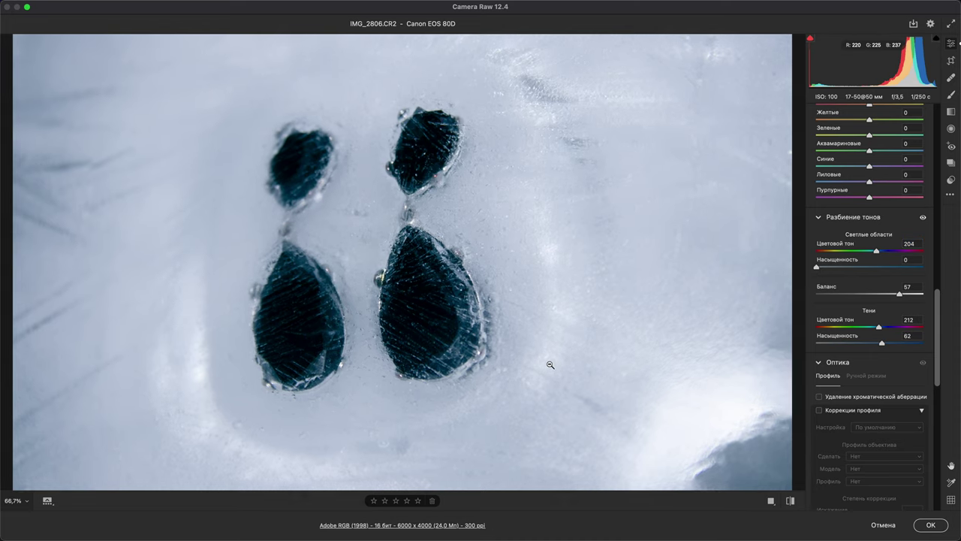
{"action": "left_click_drag", "start_coordinate": [539, 319], "coordinate": [579, 340]}
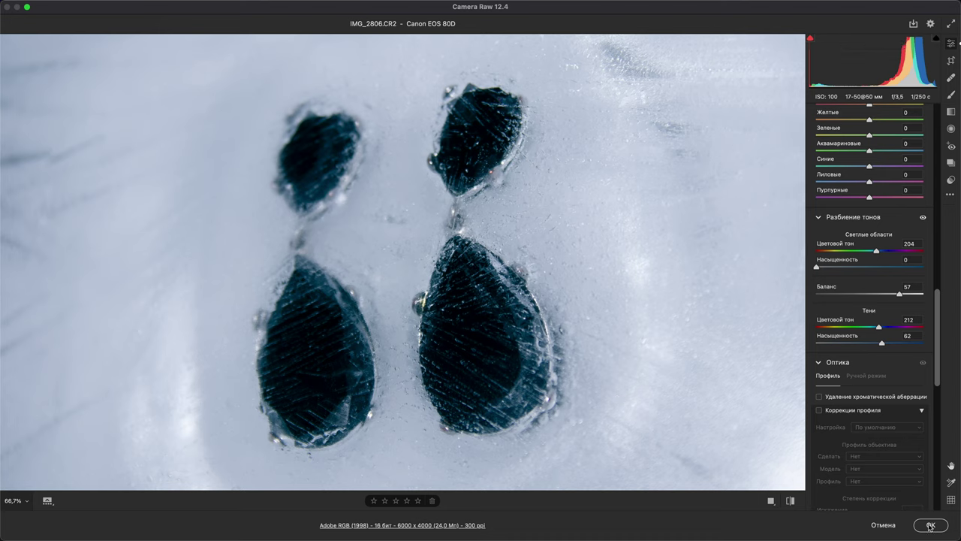
{"action": "left_click", "coordinate": [931, 525]}
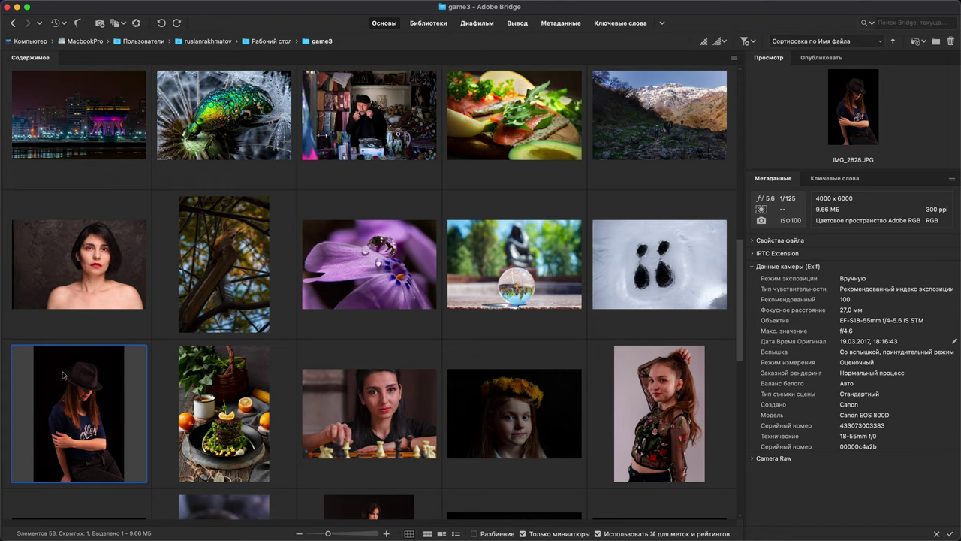
Step: Open IMG_2828.JPG in Photoshop and add a Curves adjustment layer lifting input 23 to output 206
{"action": "double_click", "coordinate": [64, 376]}
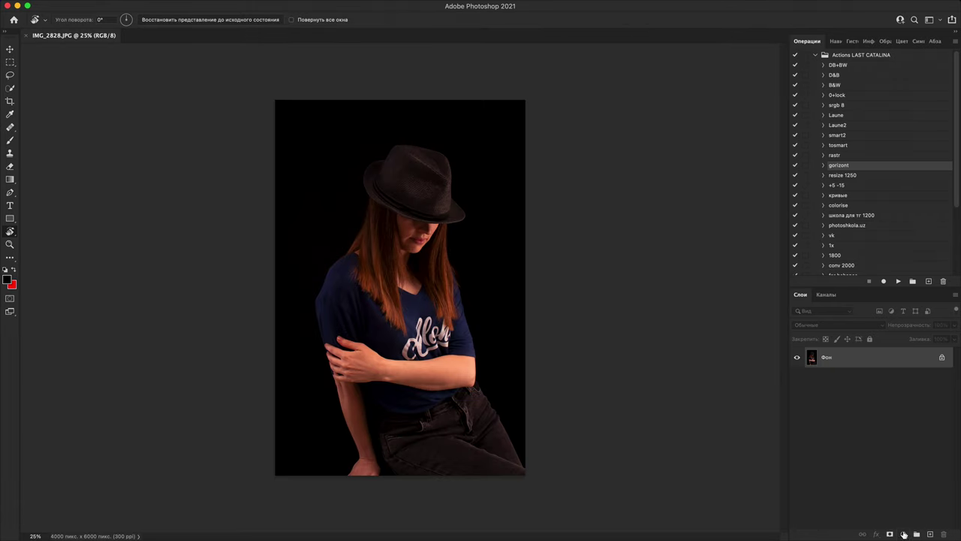
{"action": "left_click", "coordinate": [903, 533]}
{"action": "left_click", "coordinate": [901, 366]}
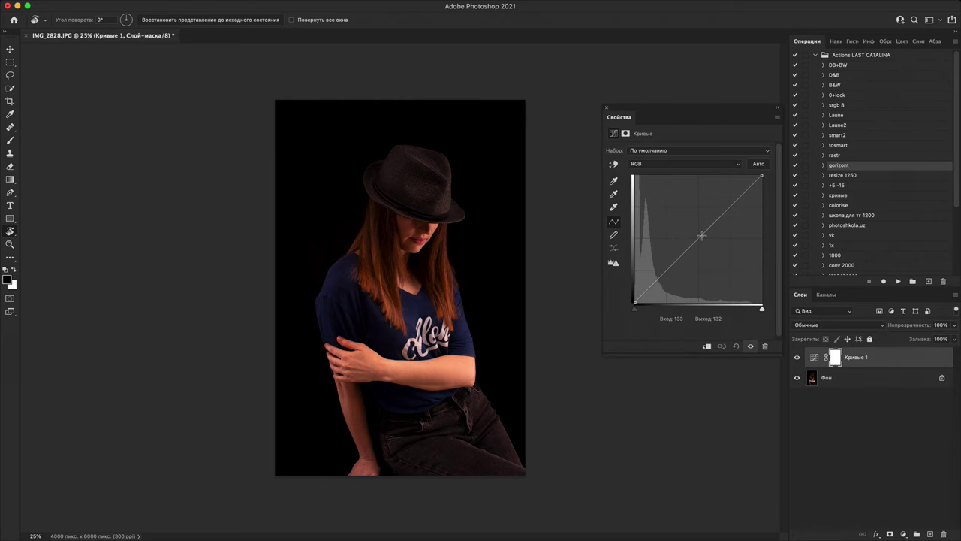
{"action": "left_click_drag", "start_coordinate": [696, 229], "coordinate": [645, 200]}
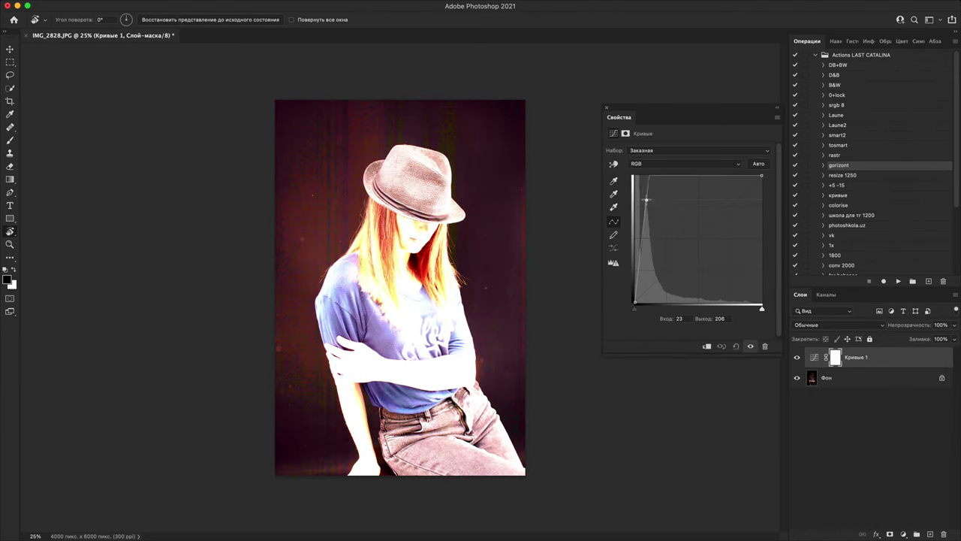
Step: Examine the brightened dark background and the outlines of the hat, hair, arm and jeans for retouching flaws
{"action": "key", "text": "super+plus"}
{"action": "key", "text": "super+plus"}
{"action": "key", "text": "super+plus"}
{"action": "key", "text": "super+plus"}
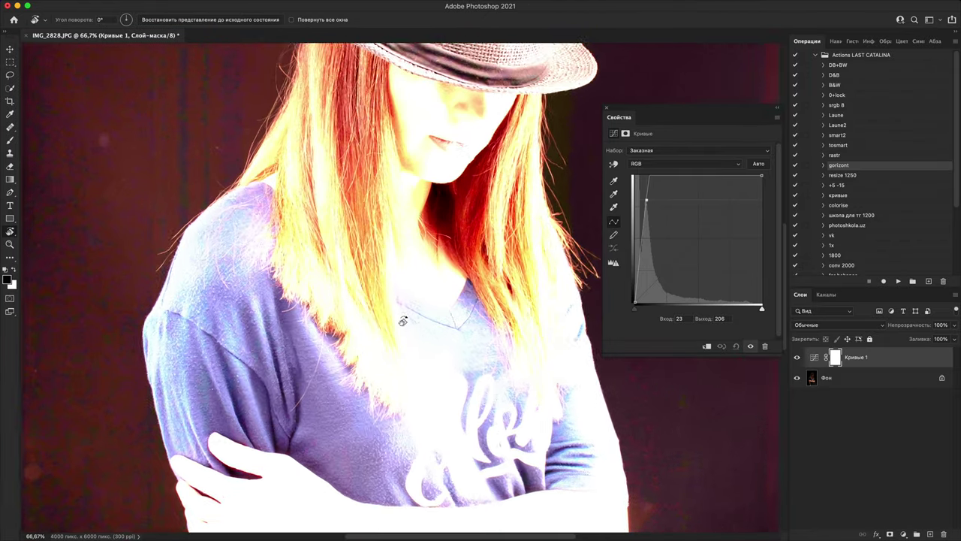
{"action": "mouse_move", "coordinate": [403, 317]}
{"action": "left_mouse_down"}
{"action": "mouse_move", "coordinate": [384, 360]}
{"action": "mouse_move", "coordinate": [241, 302]}
{"action": "mouse_move", "coordinate": [174, 236]}
{"action": "left_mouse_up"}
{"action": "left_click_drag", "start_coordinate": [356, 317], "coordinate": [425, 469]}
{"action": "left_click_drag", "start_coordinate": [345, 255], "coordinate": [483, 432]}
{"action": "scroll", "coordinate": [379, 299], "scroll_direction": "down", "scroll_amount": 15}
{"action": "scroll", "coordinate": [500, 401], "scroll_direction": "left", "scroll_amount": 2}
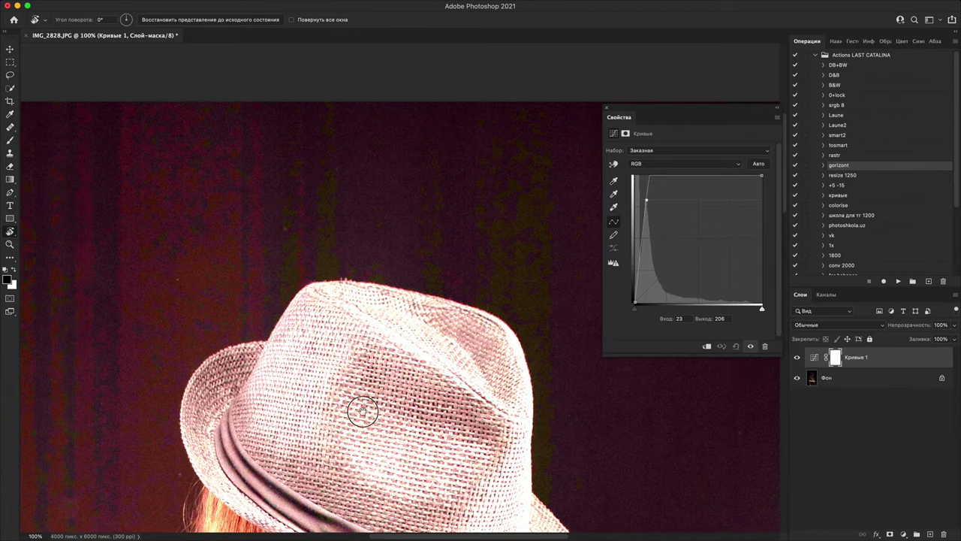
{"action": "scroll", "coordinate": [413, 406], "scroll_direction": "down", "scroll_amount": 15}
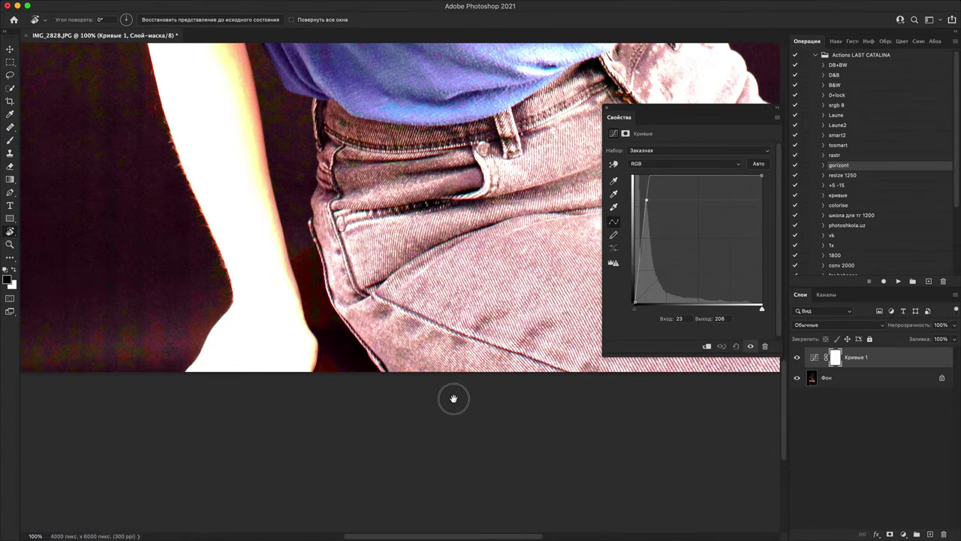
{"action": "scroll", "coordinate": [421, 398], "scroll_direction": "up", "scroll_amount": 3}
{"action": "key", "text": "super+plus"}
{"action": "left_click_drag", "start_coordinate": [513, 318], "coordinate": [739, 226]}
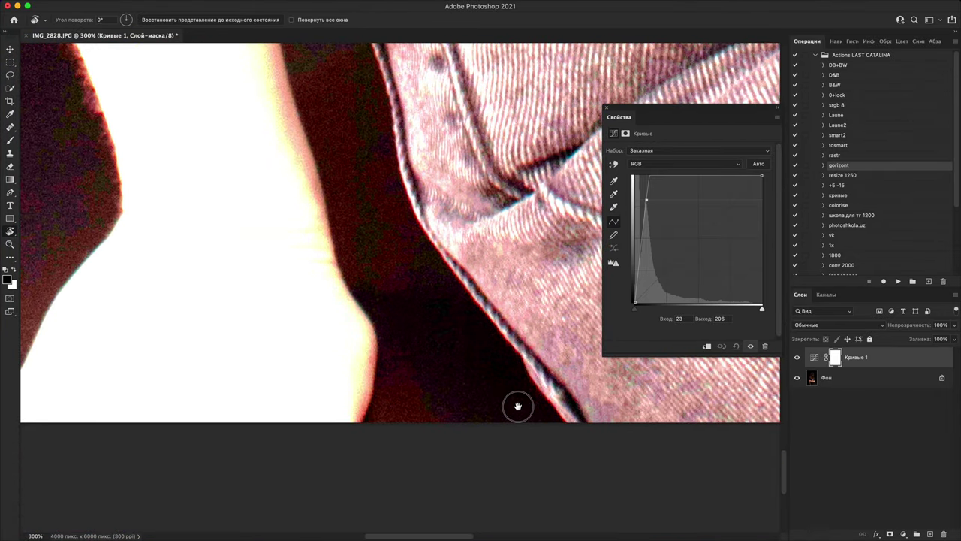
{"action": "left_click_drag", "start_coordinate": [518, 406], "coordinate": [571, 518]}
{"action": "left_click_drag", "start_coordinate": [410, 345], "coordinate": [428, 507]}
{"action": "scroll", "coordinate": [571, 373], "scroll_direction": "down", "scroll_amount": 5}
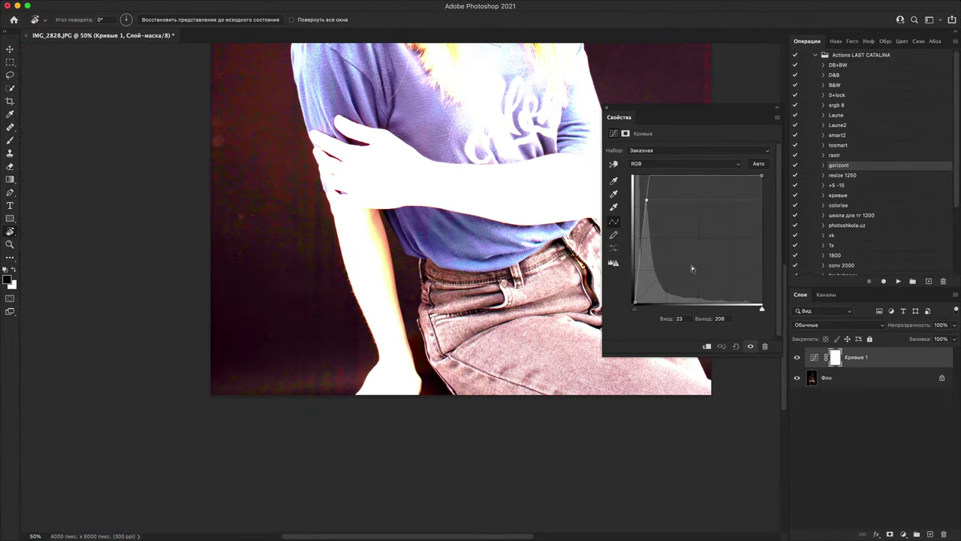
Step: Hide the Curves adjustment layer, close its properties, and view the portrait in its original tones
{"action": "left_click", "coordinate": [797, 358]}
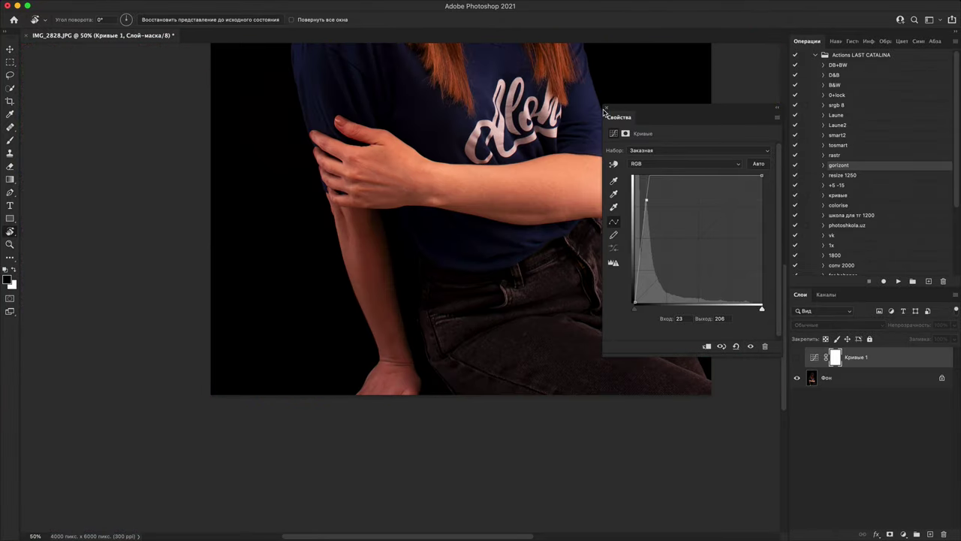
{"action": "left_click", "coordinate": [607, 108]}
{"action": "scroll", "coordinate": [557, 157], "scroll_direction": "down", "scroll_amount": 3}
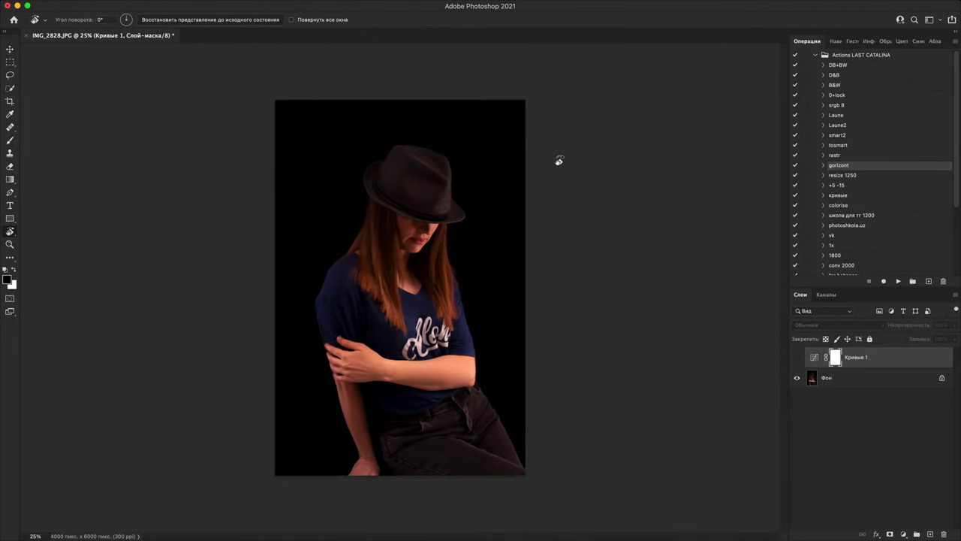
{"action": "scroll", "coordinate": [483, 446], "scroll_direction": "up", "scroll_amount": 2}
{"action": "left_click_drag", "start_coordinate": [483, 446], "coordinate": [516, 320]}
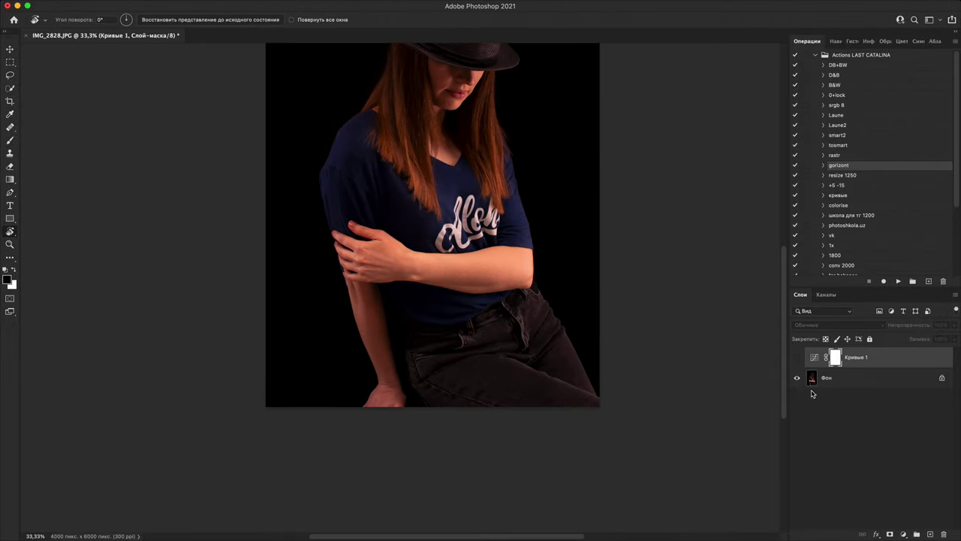
Step: Display an up-to-date histogram for the background layer and duplicate that layer
{"action": "left_click", "coordinate": [840, 380]}
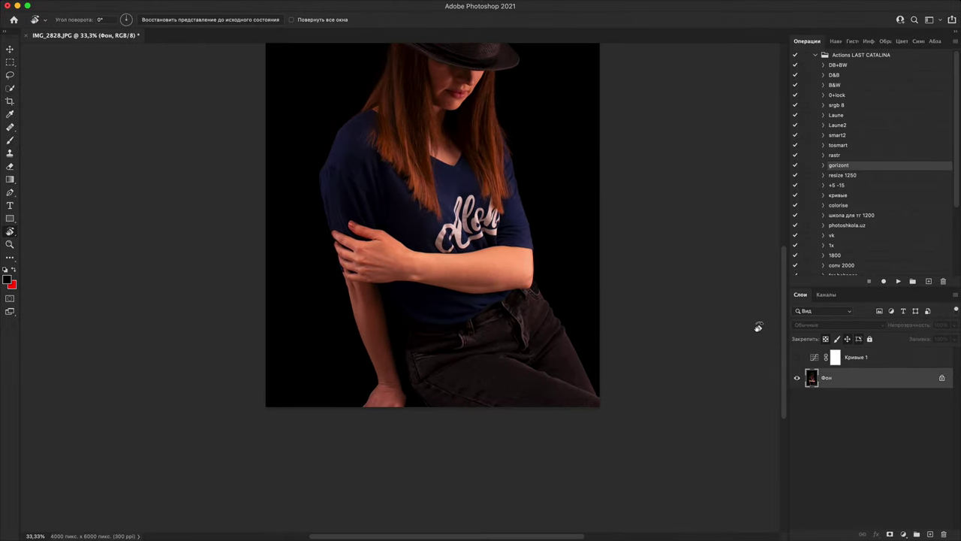
{"action": "left_click", "coordinate": [851, 41]}
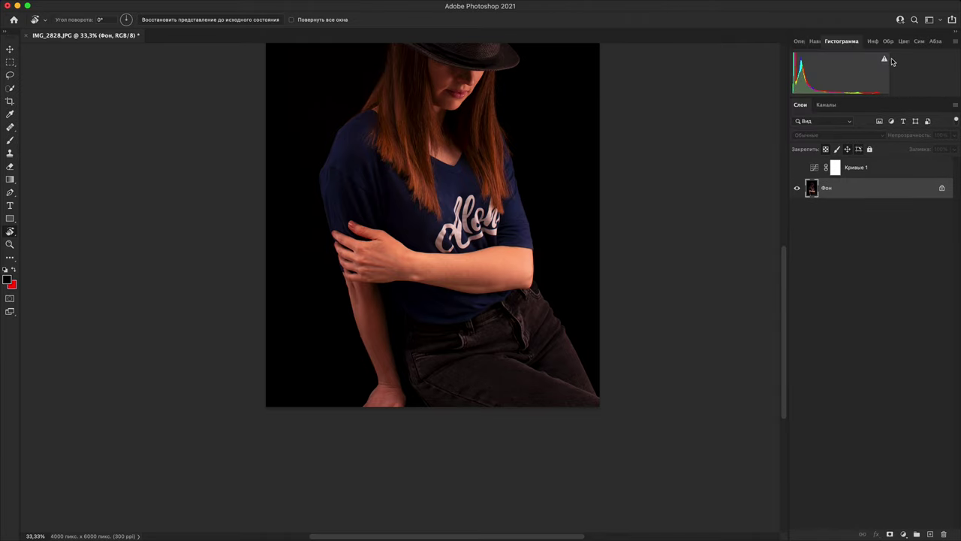
{"action": "left_click", "coordinate": [884, 60]}
{"action": "left_click_drag", "start_coordinate": [466, 314], "coordinate": [476, 377]}
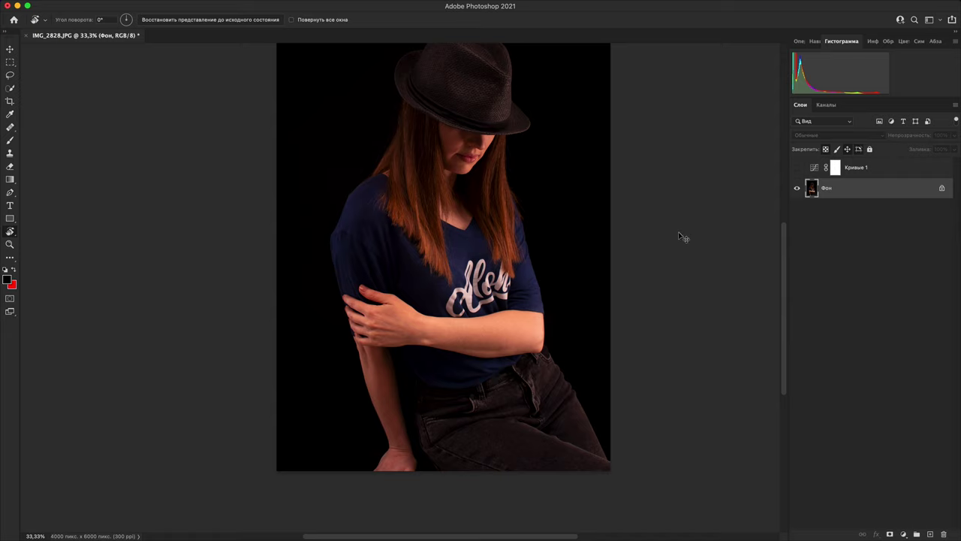
{"action": "key", "text": "super+j"}
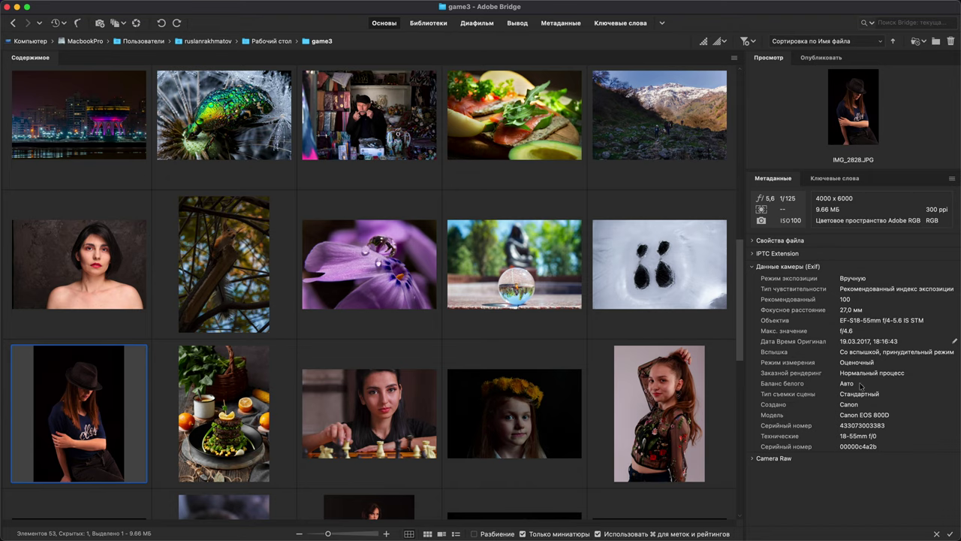
Step: Leave Bridge and look through the Camera Raw filter settings for the portrait, from the basic adjustments to optics
{"action": "left_click", "coordinate": [16, 8]}
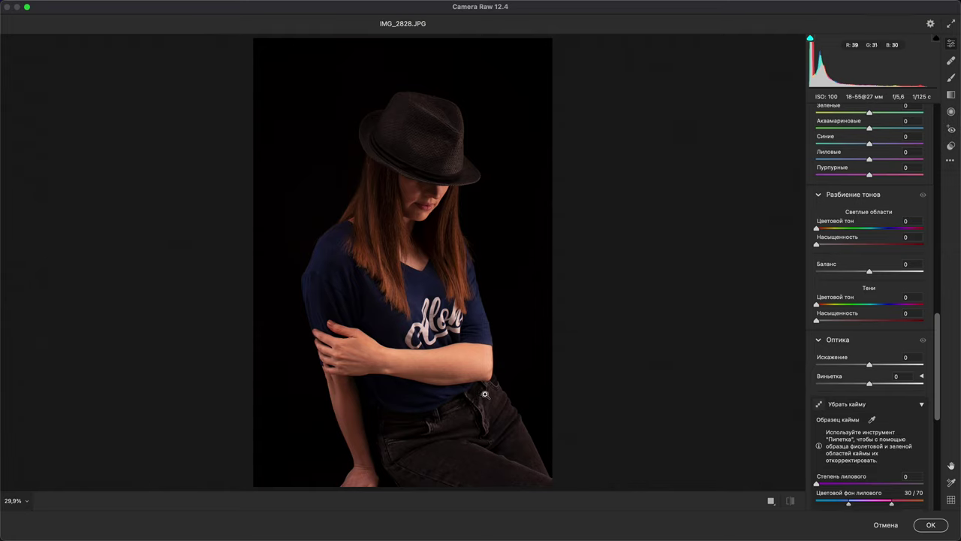
{"action": "left_click_drag", "start_coordinate": [934, 336], "coordinate": [918, 118]}
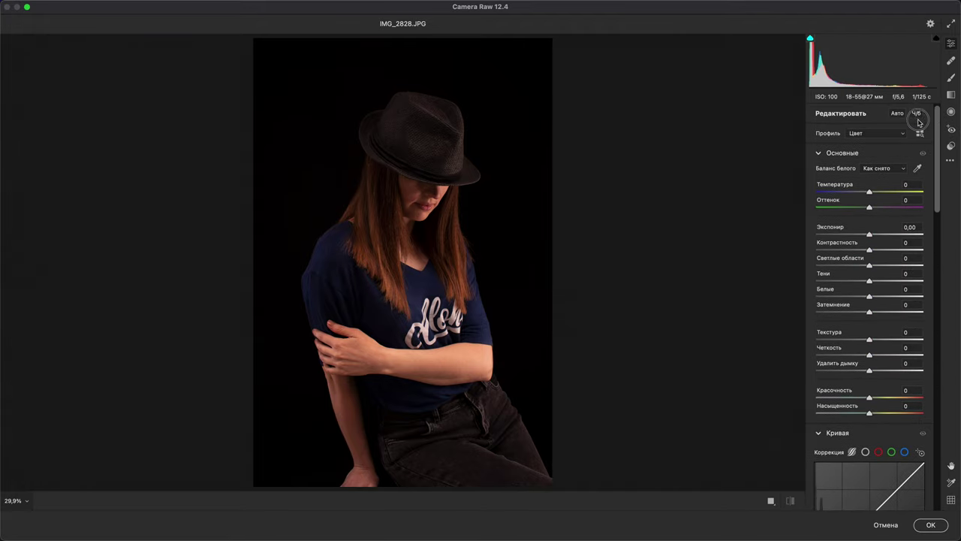
{"action": "scroll", "coordinate": [922, 128], "scroll_direction": "down", "scroll_amount": 5}
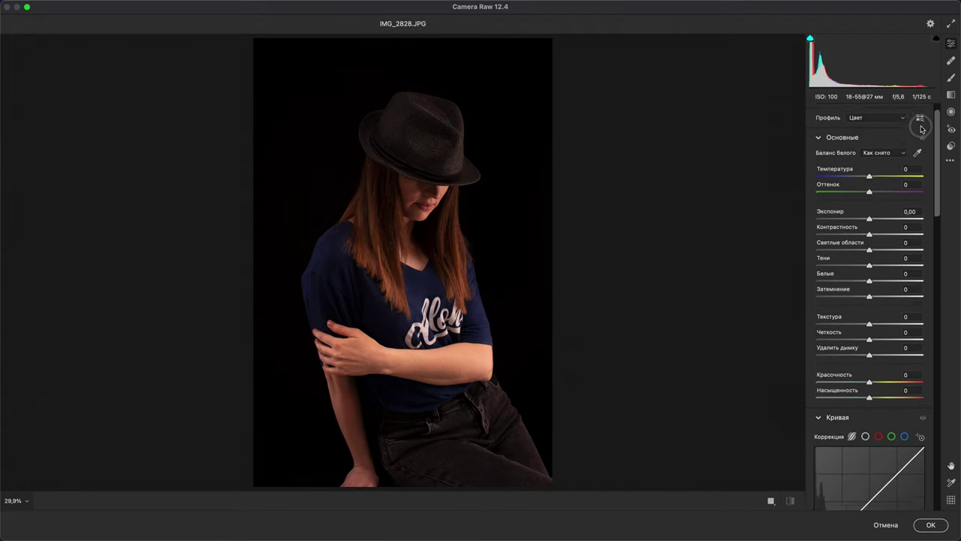
{"action": "left_click_drag", "start_coordinate": [935, 163], "coordinate": [936, 317]}
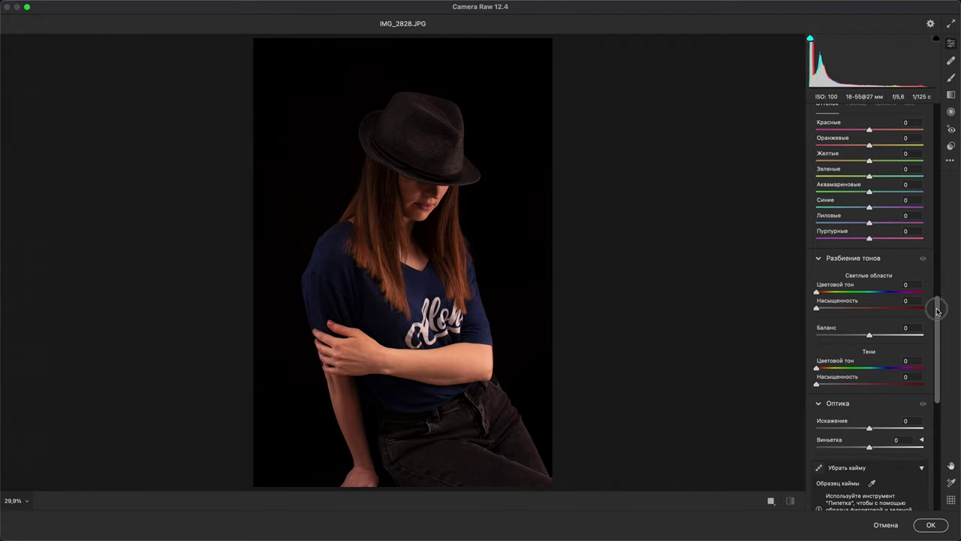
{"action": "scroll", "coordinate": [933, 311], "scroll_direction": "up", "scroll_amount": 15}
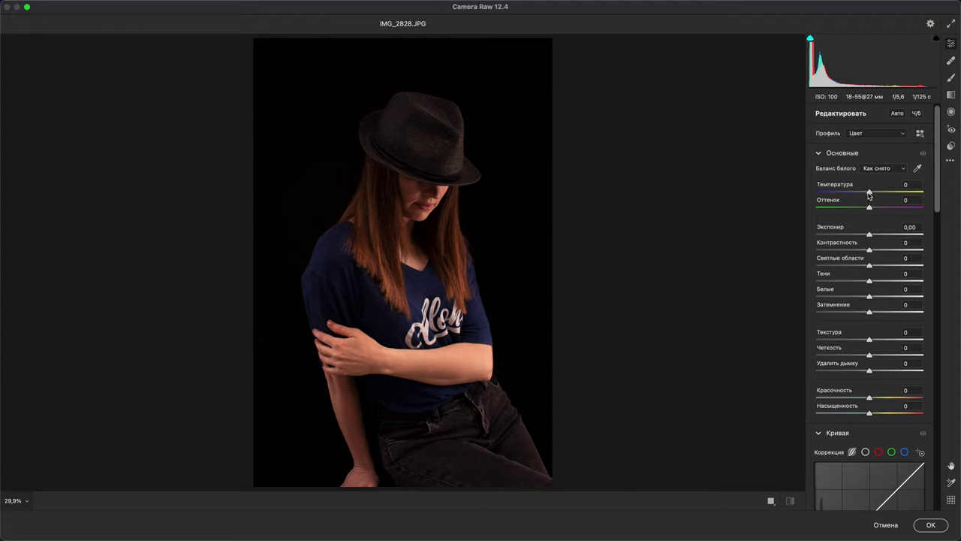
Step: Try a cooler white balance with a temperature of about -16 and reset it to 0
{"action": "left_click_drag", "start_coordinate": [868, 194], "coordinate": [860, 188]}
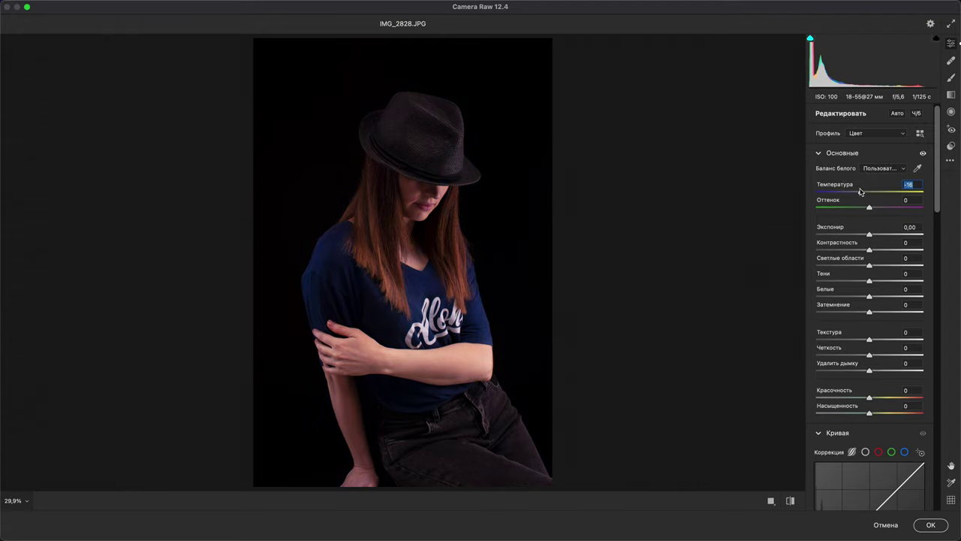
{"action": "left_click_drag", "start_coordinate": [859, 189], "coordinate": [858, 189]}
{"action": "type", "text": "0"}
Step: Tint the portrait's shadows blue in split toning with hue 214, saturation 33 and balance 100, and apply the filter
{"action": "left_click_drag", "start_coordinate": [938, 203], "coordinate": [921, 393]}
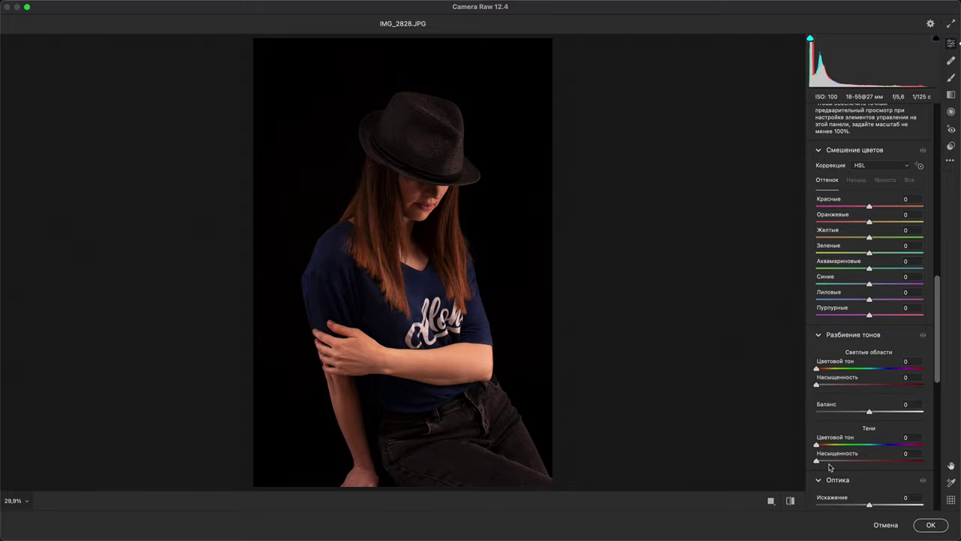
{"action": "left_click_drag", "start_coordinate": [817, 461], "coordinate": [955, 381]}
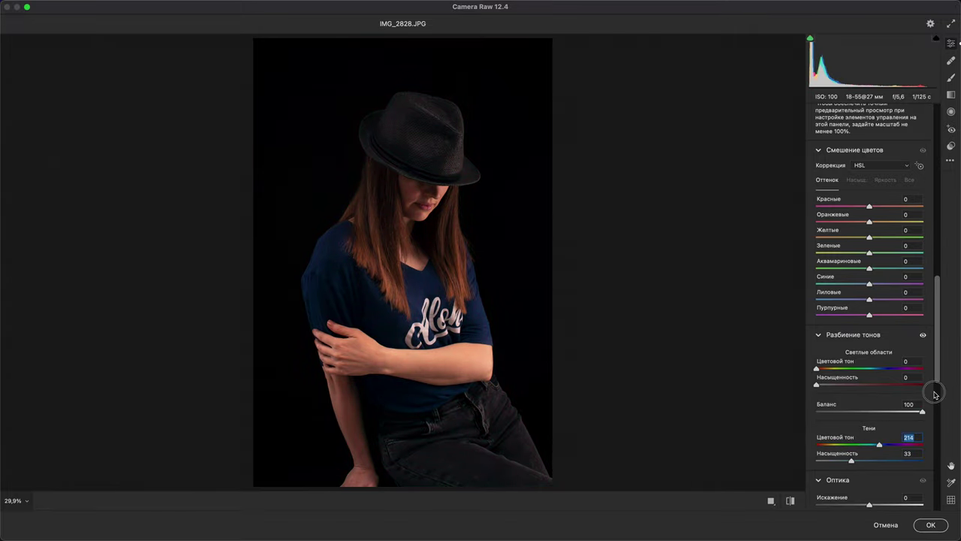
{"action": "left_click", "coordinate": [912, 405]}
{"action": "left_click_drag", "start_coordinate": [879, 444], "coordinate": [880, 443]}
{"action": "left_click", "coordinate": [930, 525]}
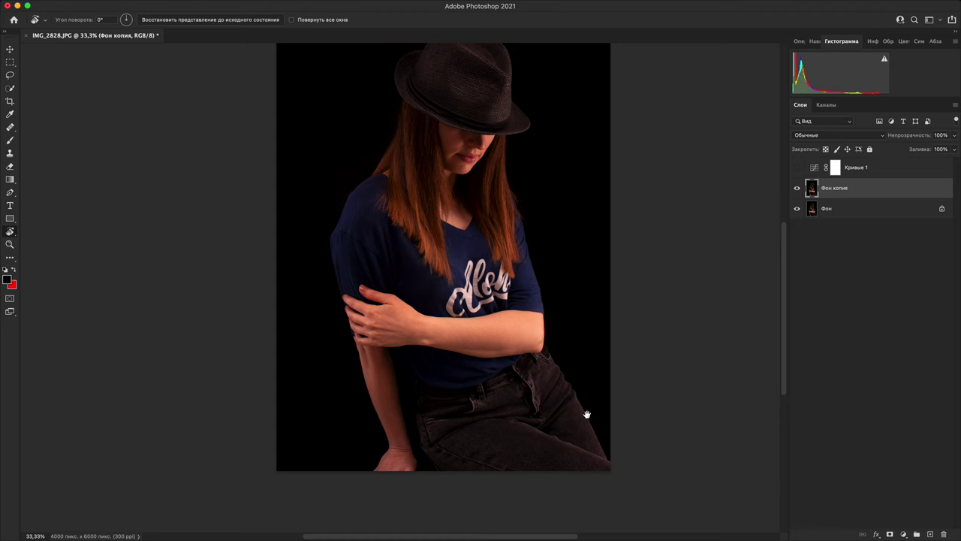
Step: Inspect the sleeve and hair on the duplicated layer up close and open it in the Liquify filter
{"action": "key", "text": "super+plus"}
{"action": "left_click_drag", "start_coordinate": [492, 298], "coordinate": [572, 393]}
{"action": "key", "text": "super+plus"}
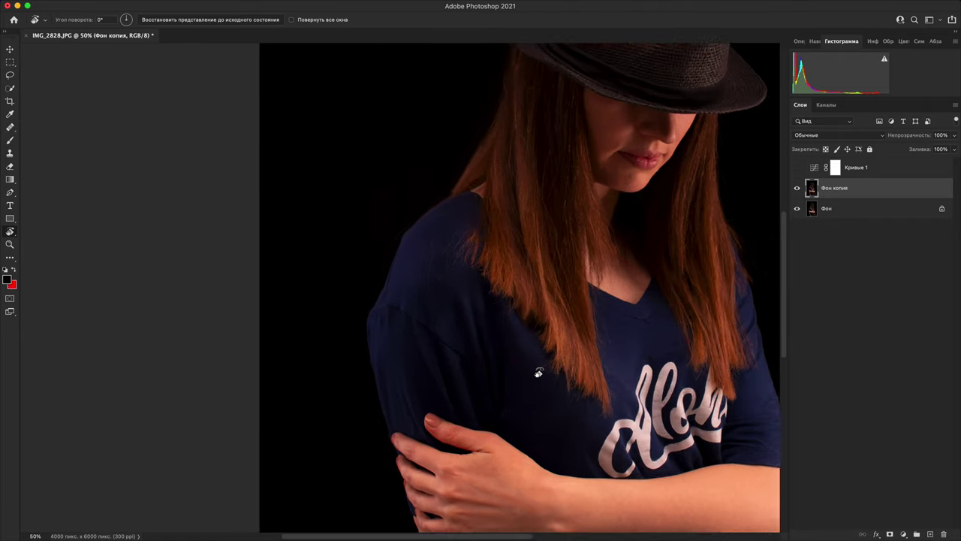
{"action": "scroll", "coordinate": [539, 361], "scroll_direction": "up", "scroll_amount": 3}
{"action": "scroll", "coordinate": [563, 330], "scroll_direction": "down", "scroll_amount": 2}
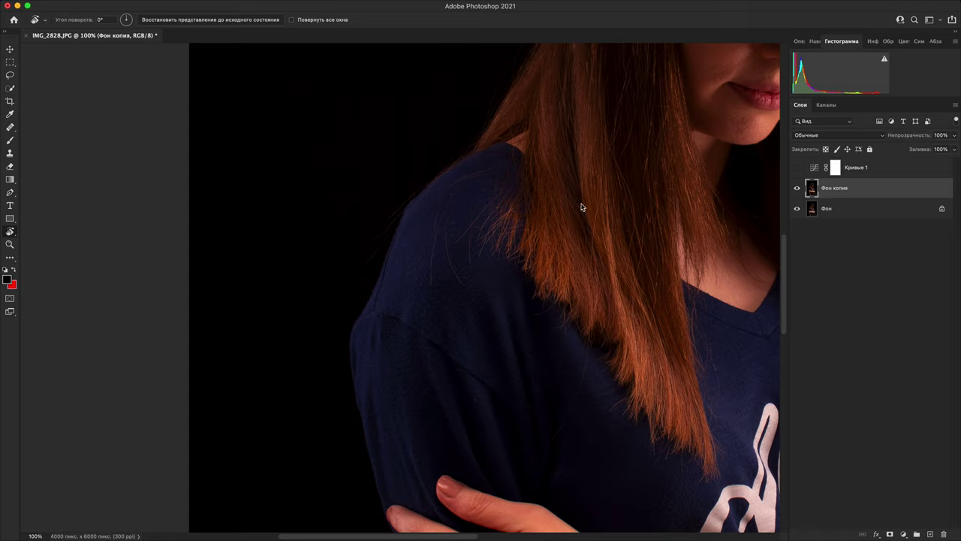
{"action": "key", "text": "super+shift+x"}
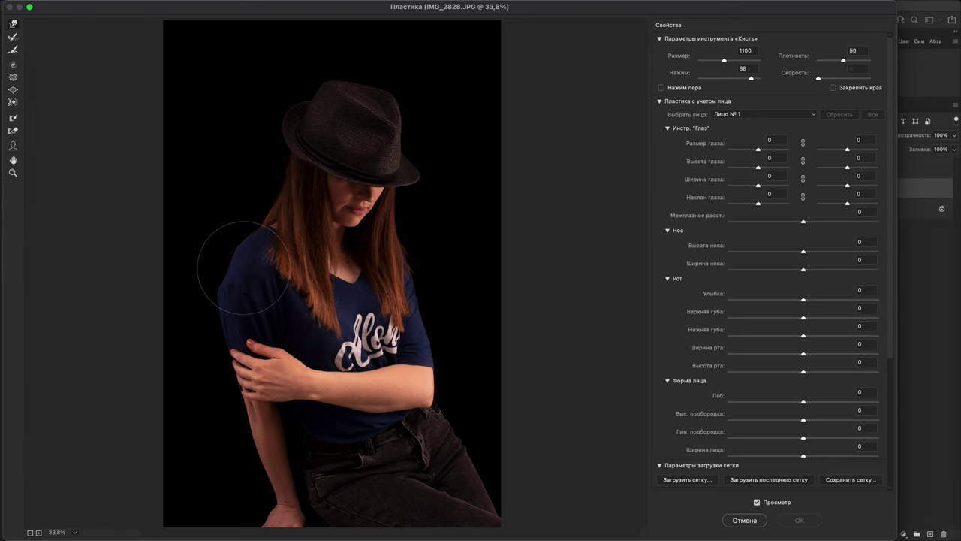
Step: Reshape the outer shoulder edge of the T-shirt with the Liquify brush, reducing its size to 600 and then 500
{"action": "key", "text": "bracketleft"}
{"action": "key", "text": "bracketleft"}
{"action": "key", "text": "bracketleft"}
{"action": "key", "text": "bracketleft"}
{"action": "key", "text": "bracketleft"}
{"action": "key", "text": "bracketleft"}
{"action": "key", "text": "bracketleft"}
{"action": "key", "text": "bracketright"}
{"action": "key", "text": "bracketright"}
{"action": "left_click_drag", "start_coordinate": [228, 263], "coordinate": [224, 259]}
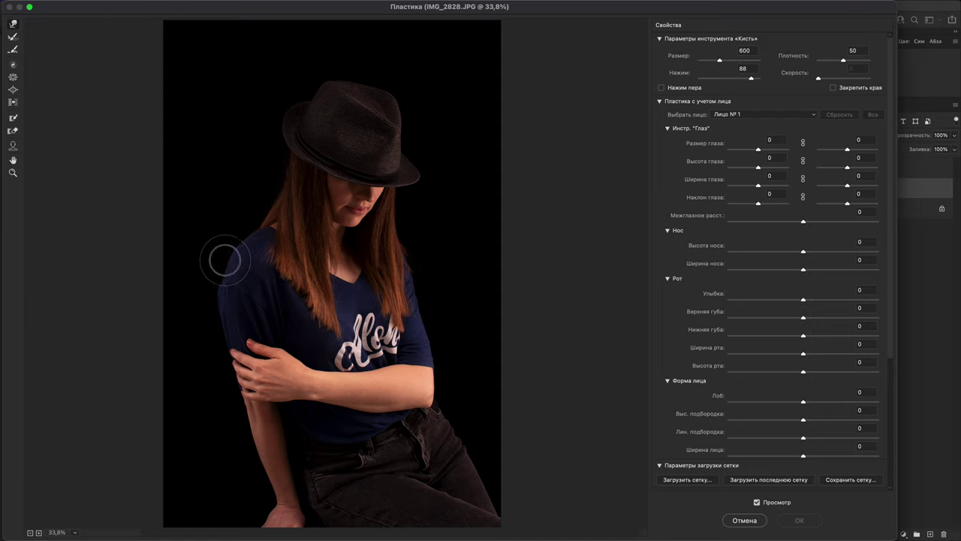
{"action": "key", "text": "bracketleft"}
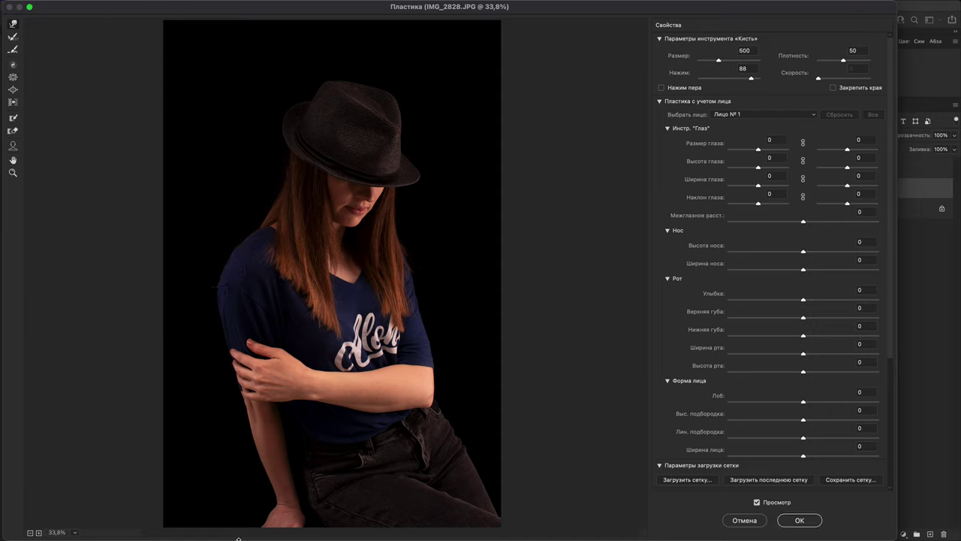
Step: Smooth the T-shirt's outer shoulder contour with the Liquify brush enlarged to 1200 and apply the filter
{"action": "key", "text": "bracketright"}
{"action": "key", "text": "bracketright"}
{"action": "key", "text": "bracketright"}
{"action": "key", "text": "bracketright"}
{"action": "key", "text": "bracketright"}
{"action": "key", "text": "bracketright"}
{"action": "key", "text": "bracketright"}
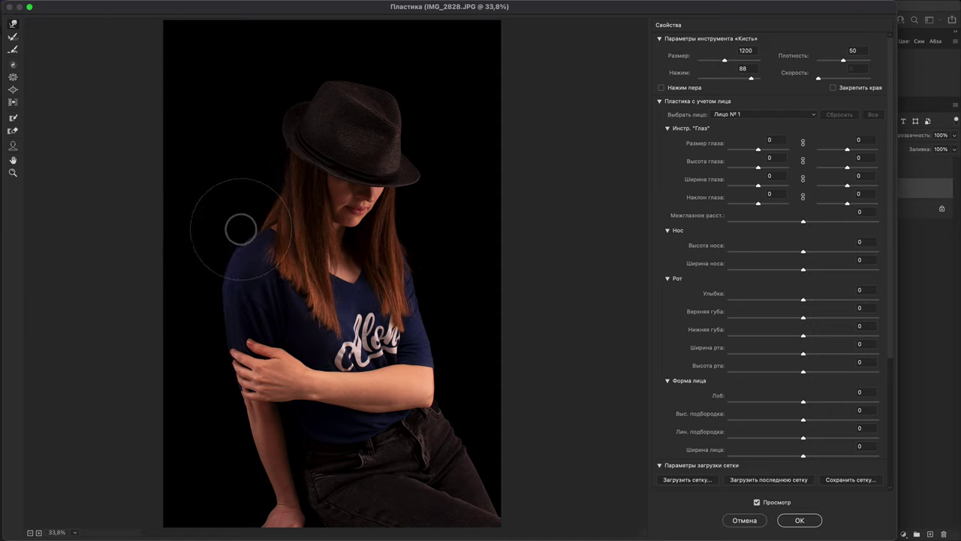
{"action": "left_click", "coordinate": [811, 521]}
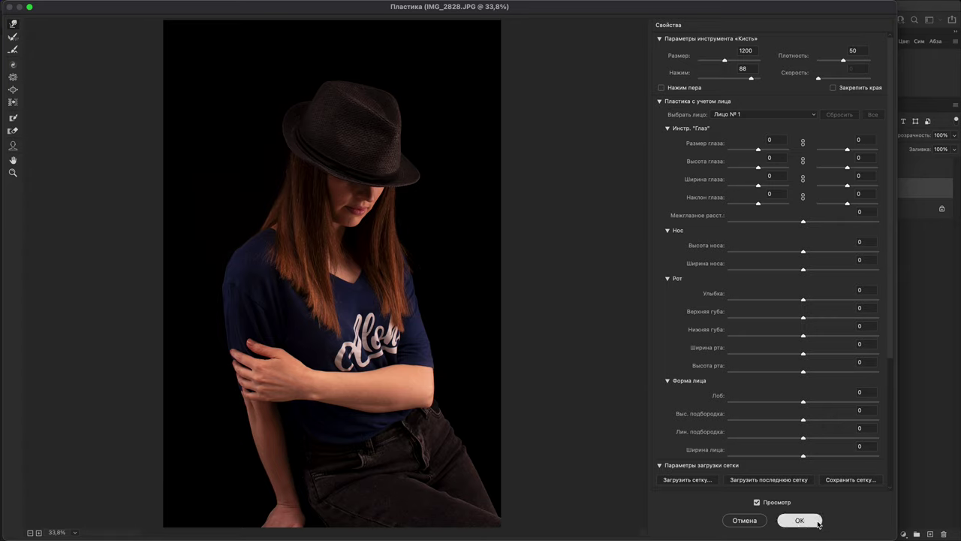
Step: Hide the background copy layer and add a new empty layer above it
{"action": "left_click", "coordinate": [797, 189]}
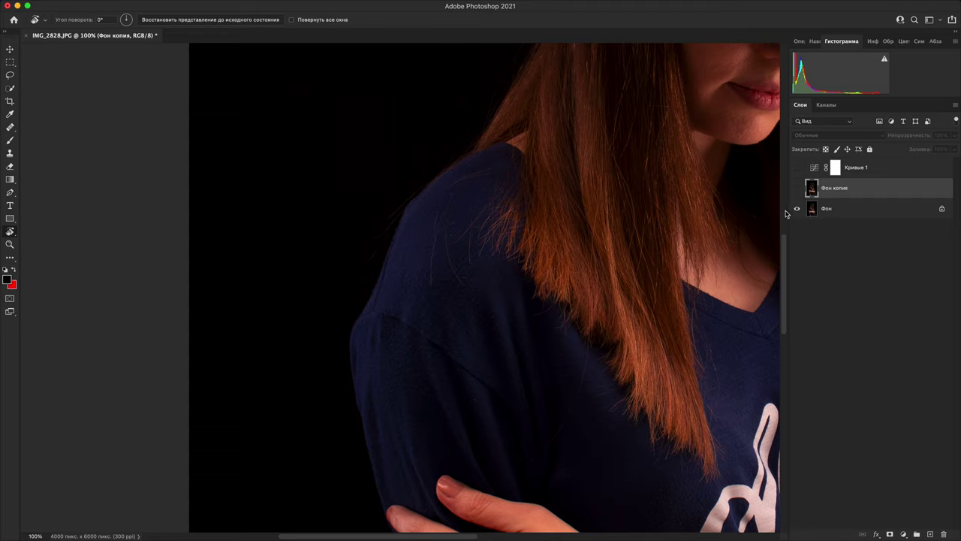
{"action": "key", "text": "super+minus"}
{"action": "key", "text": "super+minus"}
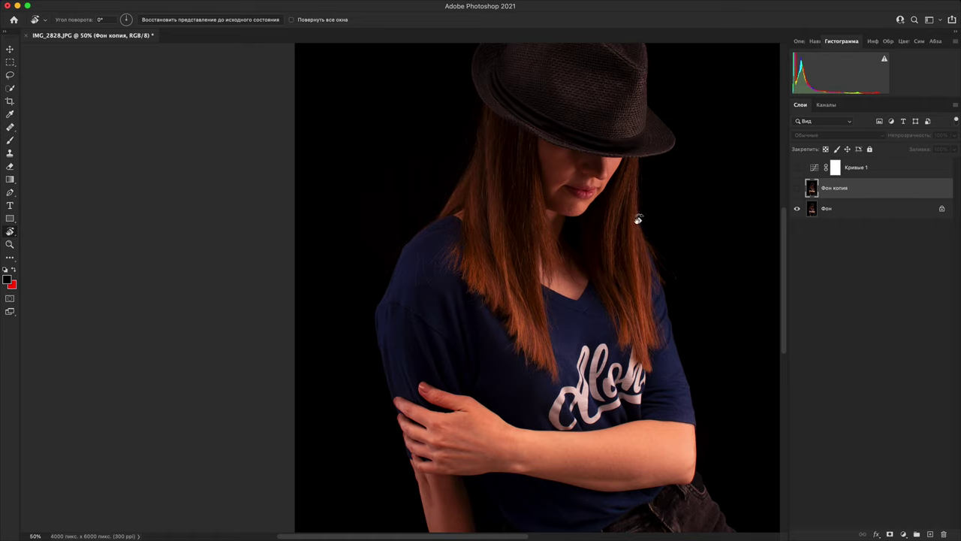
{"action": "left_click", "coordinate": [930, 534]}
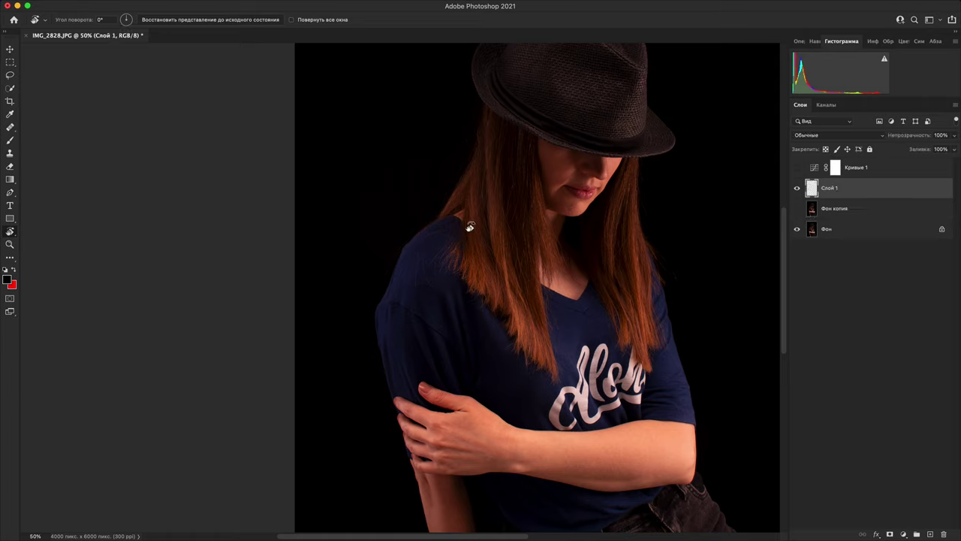
Step: Paint a red brush stroke on the new layer along the shoulder slope beside the hair
{"action": "key", "text": "b"}
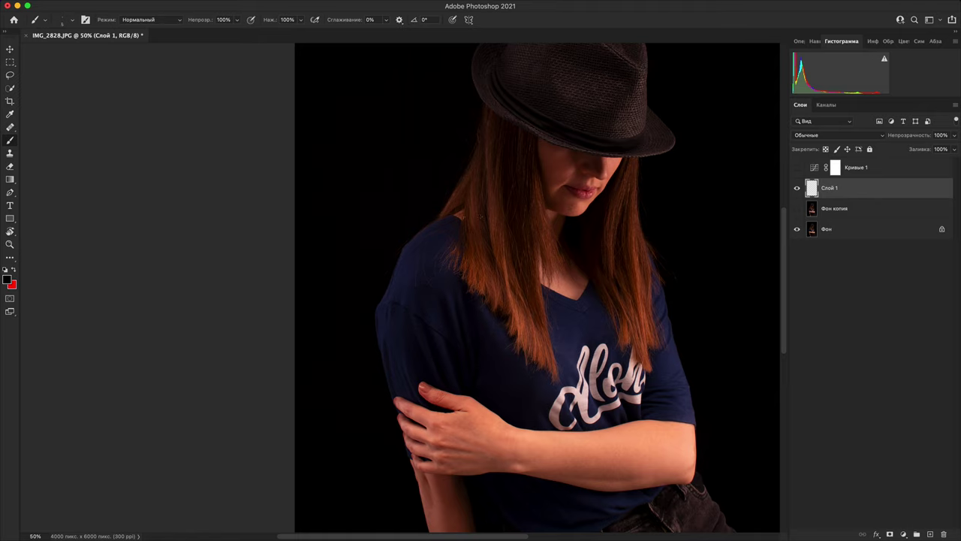
{"action": "key", "text": "x"}
{"action": "mouse_move", "coordinate": [472, 200]}
{"action": "left_mouse_down"}
{"action": "mouse_move", "coordinate": [405, 244]}
{"action": "mouse_move", "coordinate": [453, 209]}
{"action": "left_mouse_up"}
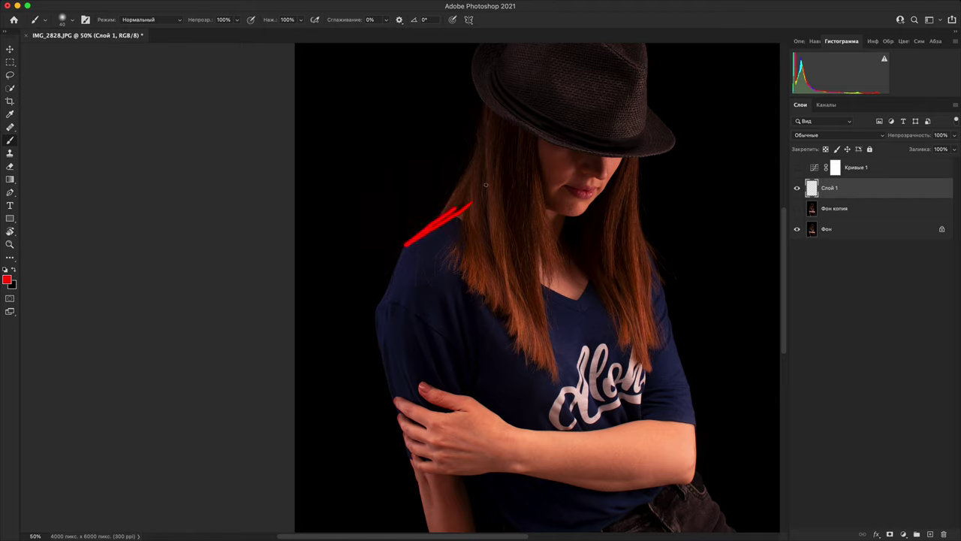
{"action": "mouse_move", "coordinate": [407, 245]}
{"action": "left_mouse_down"}
{"action": "mouse_move", "coordinate": [394, 312]}
{"action": "mouse_move", "coordinate": [409, 412]}
{"action": "left_mouse_up"}
{"action": "key", "text": "super+z"}
{"action": "left_click_drag", "start_coordinate": [395, 286], "coordinate": [391, 300]}
{"action": "left_click_drag", "start_coordinate": [406, 250], "coordinate": [406, 241]}
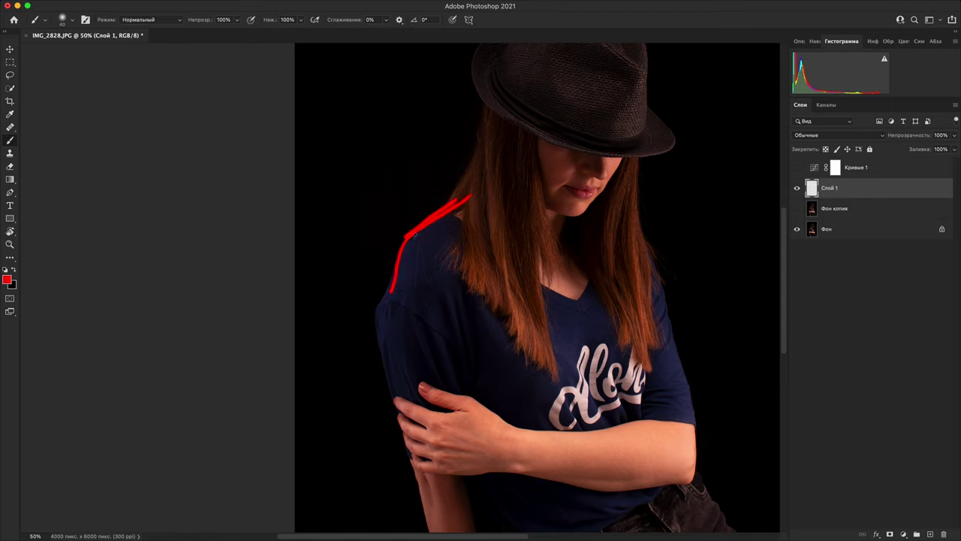
{"action": "key", "text": "super+z"}
{"action": "key", "text": "super+z"}
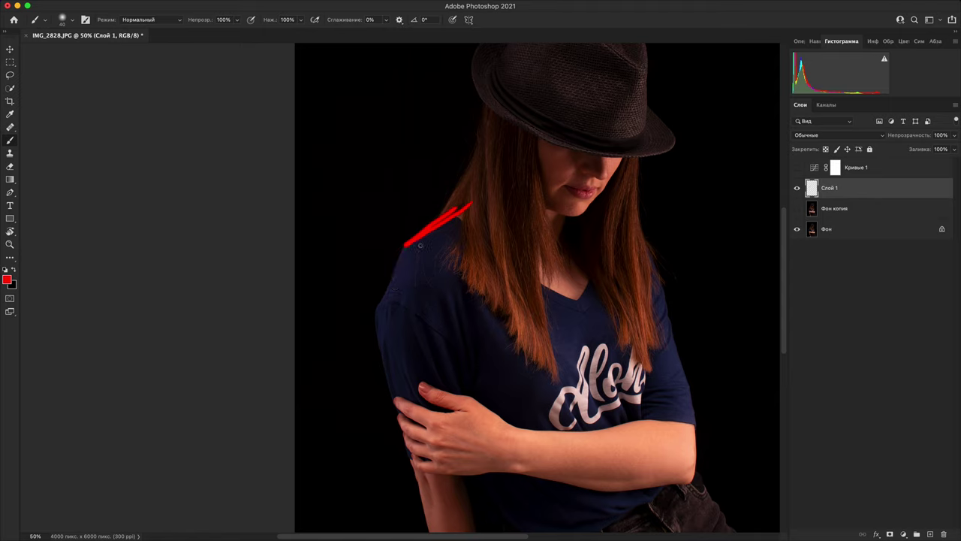
Step: Trace the shoulder and upper arm outline in red, sketch a fuller contour, and mark the gap with an arrow and question marks
{"action": "mouse_move", "coordinate": [403, 247]}
{"action": "left_mouse_down"}
{"action": "mouse_move", "coordinate": [374, 323]}
{"action": "mouse_move", "coordinate": [393, 437]}
{"action": "left_mouse_up"}
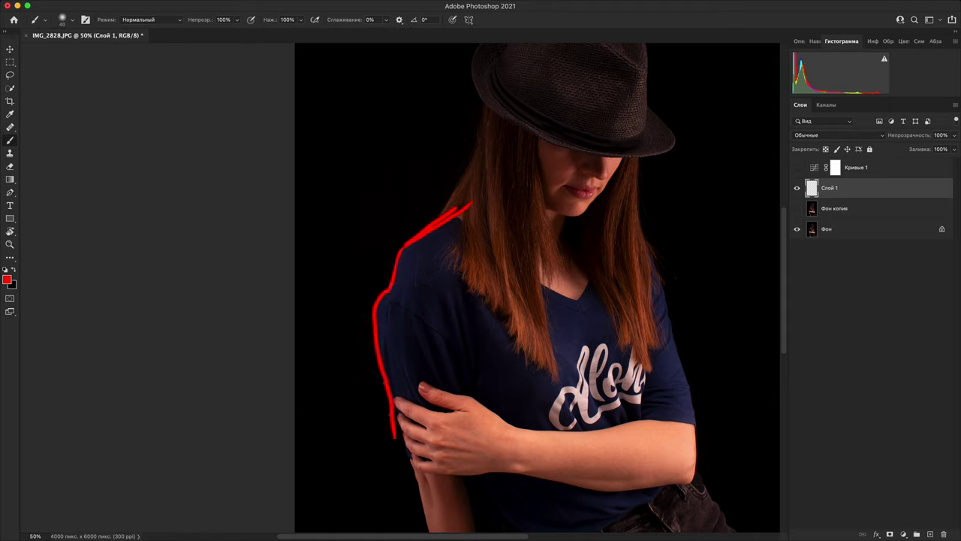
{"action": "left_click_drag", "start_coordinate": [371, 270], "coordinate": [384, 279]}
{"action": "mouse_move", "coordinate": [400, 246]}
{"action": "left_mouse_down"}
{"action": "mouse_move", "coordinate": [370, 290]}
{"action": "mouse_move", "coordinate": [382, 355]}
{"action": "left_mouse_up"}
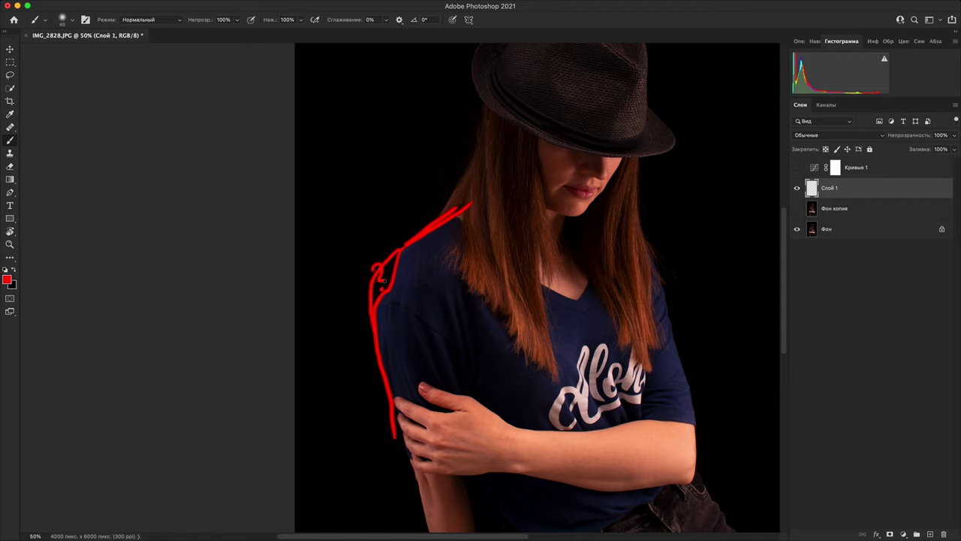
{"action": "left_click_drag", "start_coordinate": [371, 219], "coordinate": [388, 257]}
{"action": "left_click", "coordinate": [361, 227]}
{"action": "mouse_move", "coordinate": [333, 192]}
{"action": "left_mouse_down"}
{"action": "mouse_move", "coordinate": [358, 206]}
{"action": "mouse_move", "coordinate": [360, 222]}
{"action": "left_mouse_up"}
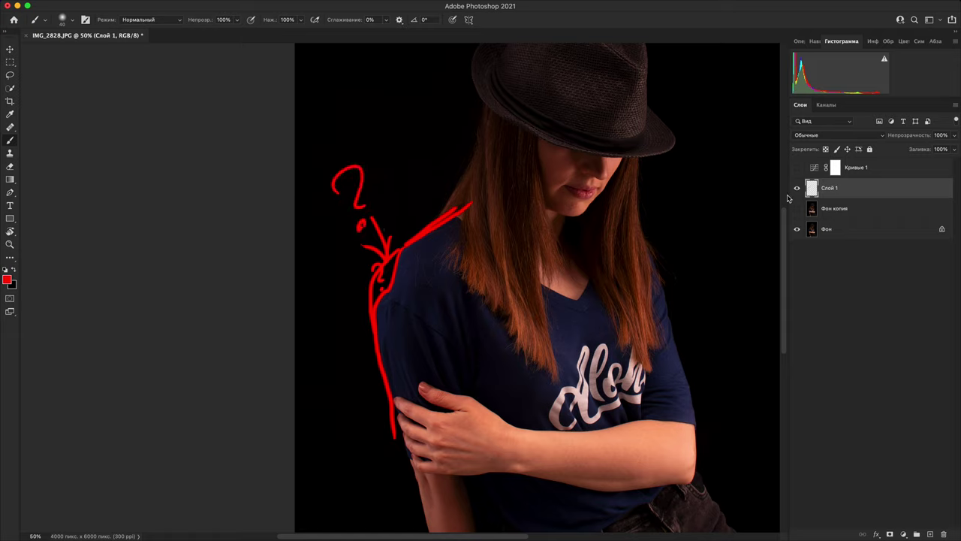
Step: Hide the red annotation layer, then select and show the background copy layer
{"action": "left_click", "coordinate": [796, 188]}
{"action": "left_click", "coordinate": [811, 214]}
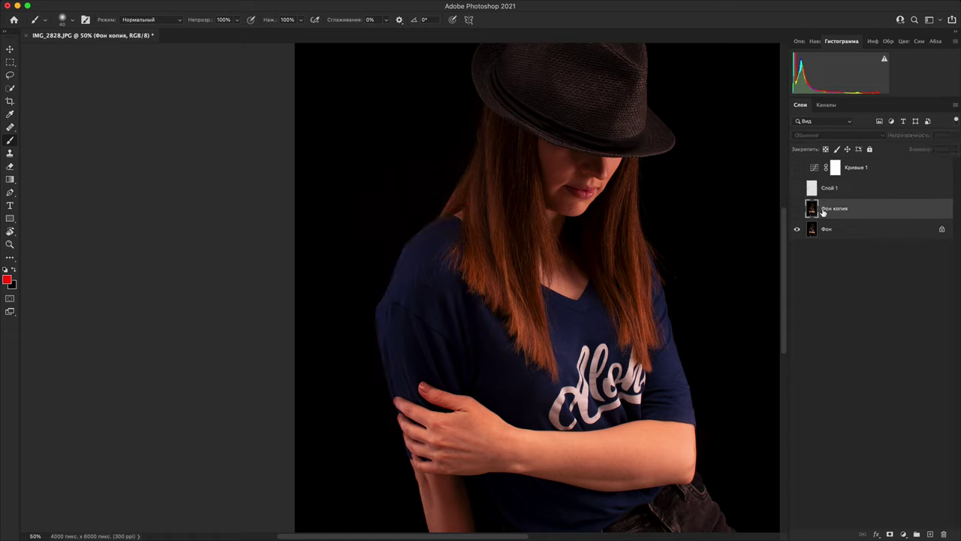
{"action": "left_click", "coordinate": [796, 209]}
{"action": "key", "text": "super+minus"}
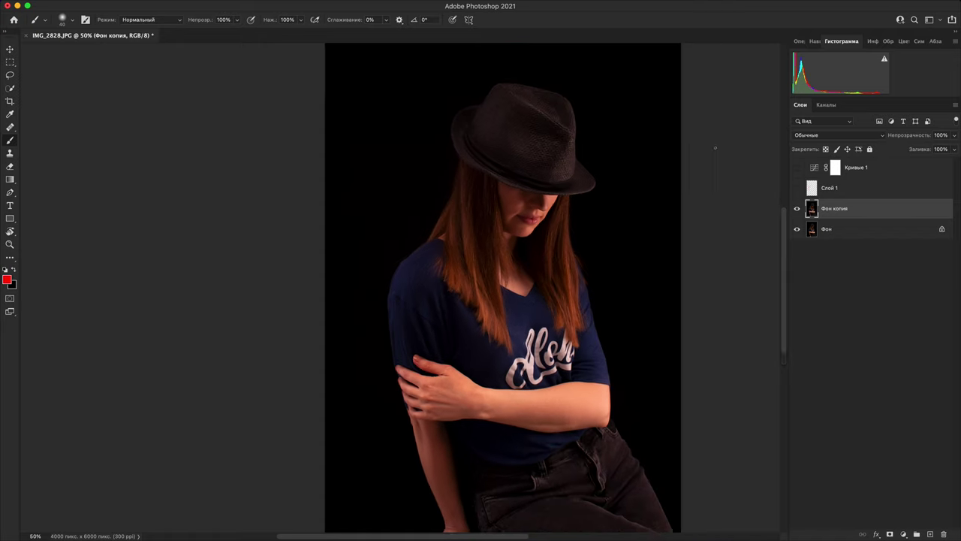
{"action": "key", "text": "super+minus"}
{"action": "key", "text": "super+plus"}
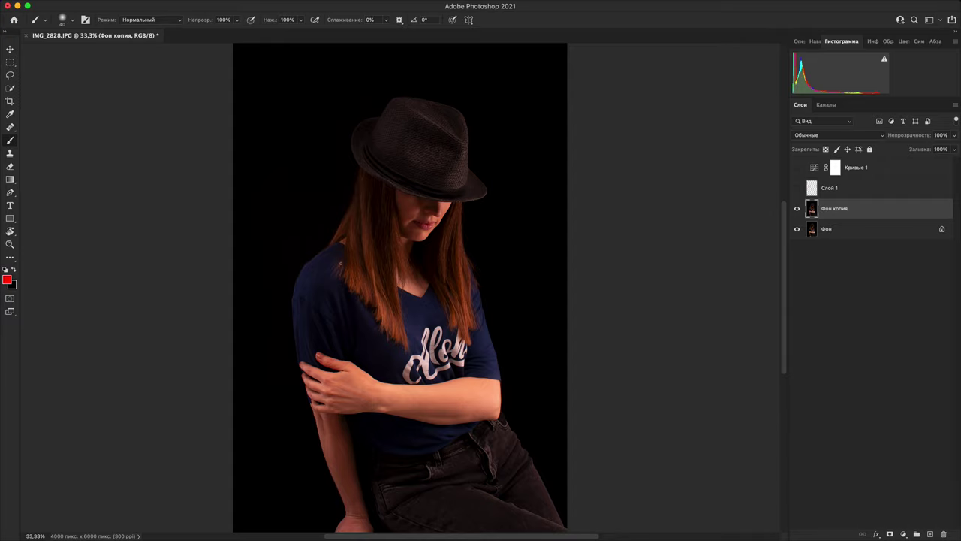
Step: Draw a red line across the chest and wavy red marks along the forearm and elbow on the background copy
{"action": "left_click_drag", "start_coordinate": [307, 308], "coordinate": [503, 305]}
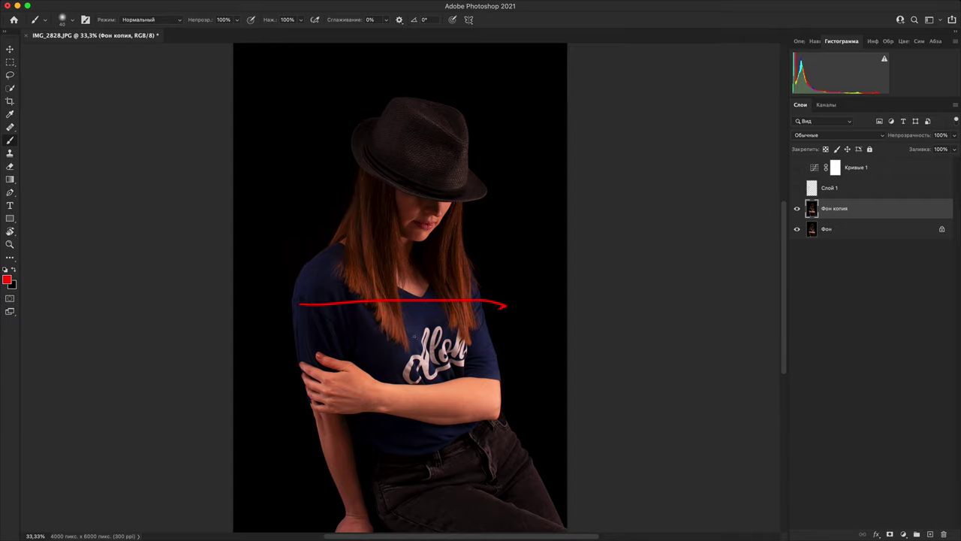
{"action": "key", "text": "super+minus"}
{"action": "key", "text": "super+minus"}
{"action": "key", "text": "super+plus"}
{"action": "key", "text": "super+plus"}
{"action": "left_click_drag", "start_coordinate": [427, 443], "coordinate": [445, 289]}
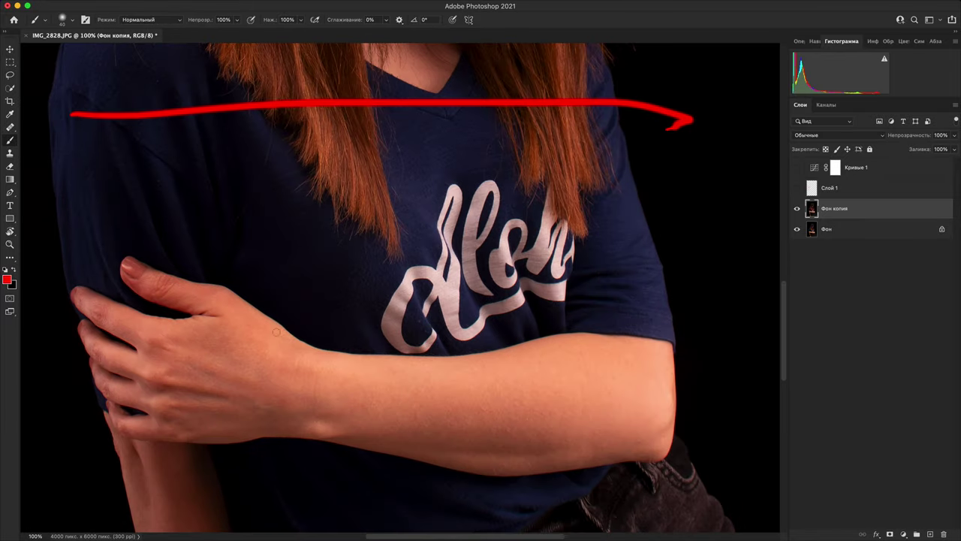
{"action": "mouse_move", "coordinate": [253, 323]}
{"action": "left_mouse_down"}
{"action": "mouse_move", "coordinate": [332, 360]}
{"action": "mouse_move", "coordinate": [451, 365]}
{"action": "mouse_move", "coordinate": [622, 345]}
{"action": "mouse_move", "coordinate": [665, 420]}
{"action": "mouse_move", "coordinate": [548, 377]}
{"action": "left_mouse_up"}
{"action": "key", "text": "super+minus"}
{"action": "key", "text": "super+minus"}
{"action": "key", "text": "super+minus"}
{"action": "key", "text": "super+minus"}
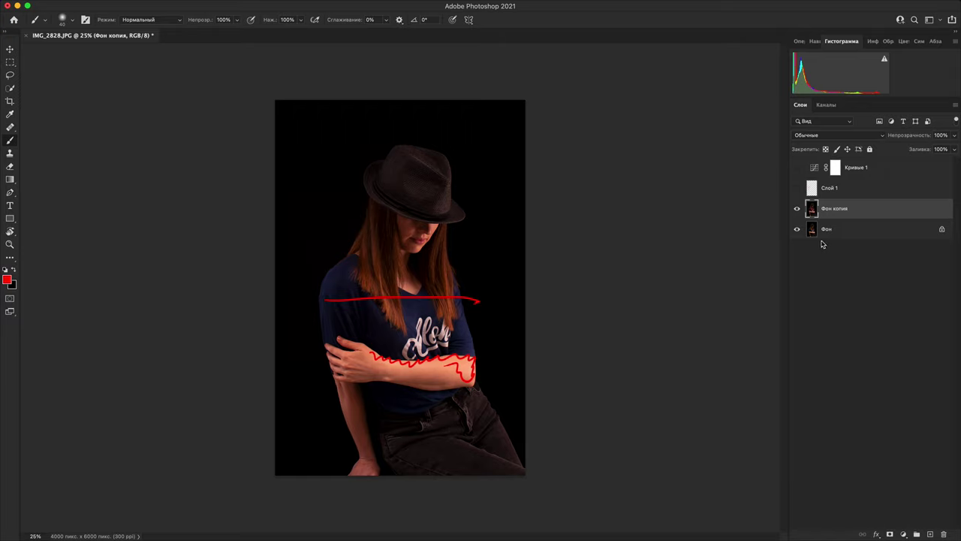
Step: Compare the background copy with the original, then circle the folded forearm in red and mark the face
{"action": "left_click", "coordinate": [797, 209]}
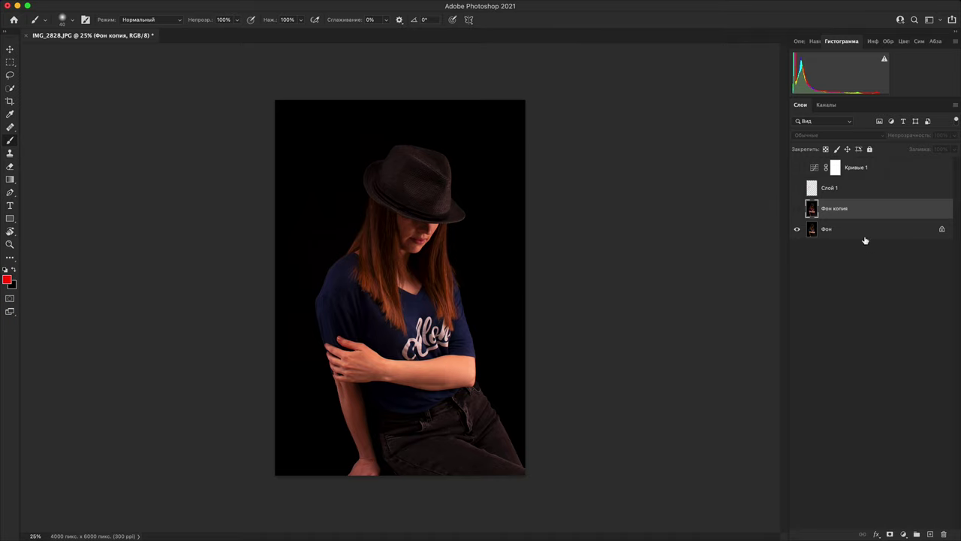
{"action": "left_click", "coordinate": [797, 208]}
{"action": "mouse_move", "coordinate": [344, 372]}
{"action": "left_mouse_down"}
{"action": "mouse_move", "coordinate": [451, 344]}
{"action": "mouse_move", "coordinate": [504, 359]}
{"action": "mouse_move", "coordinate": [464, 408]}
{"action": "mouse_move", "coordinate": [351, 387]}
{"action": "mouse_move", "coordinate": [375, 349]}
{"action": "left_mouse_up"}
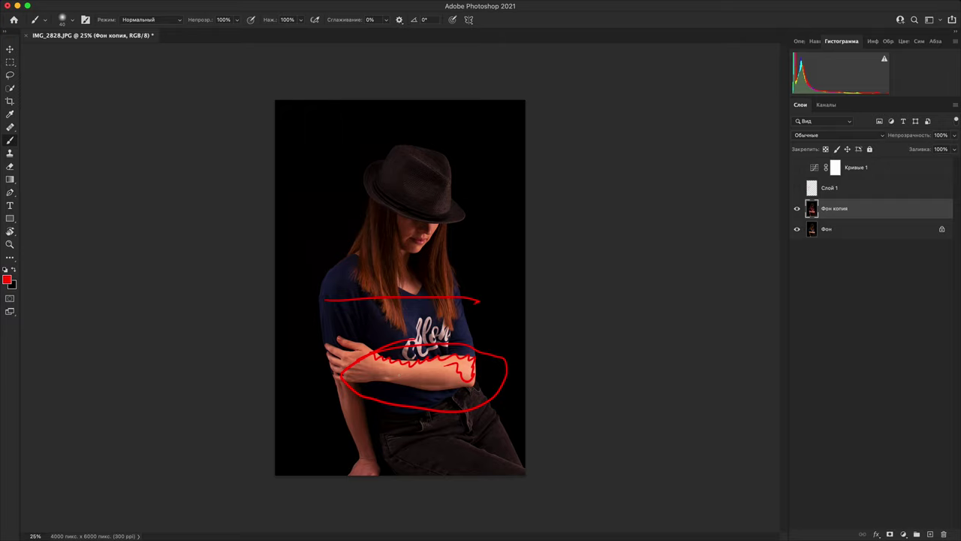
{"action": "left_click_drag", "start_coordinate": [418, 219], "coordinate": [417, 241]}
Step: Hide the background copy, select the background layer and start a slightly tighter crop around the model
{"action": "left_click", "coordinate": [798, 208]}
{"action": "left_click", "coordinate": [848, 229]}
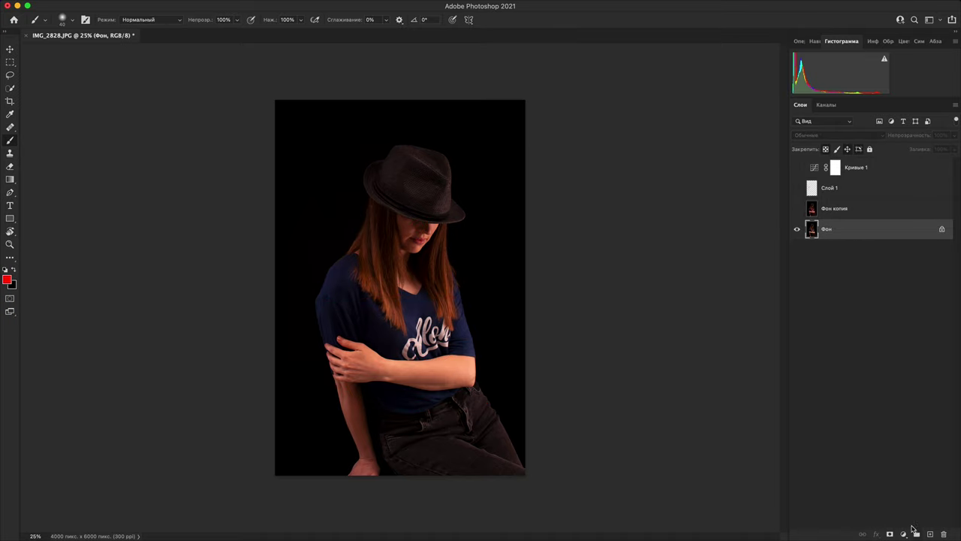
{"action": "key", "text": "c"}
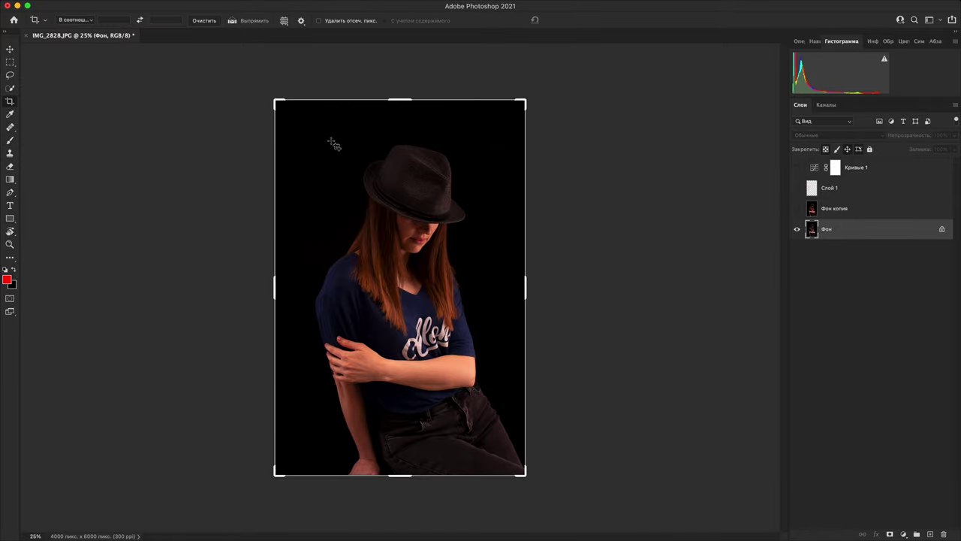
{"action": "mouse_move", "coordinate": [276, 101]}
{"action": "left_mouse_down"}
{"action": "mouse_move", "coordinate": [289, 124]}
{"action": "mouse_move", "coordinate": [282, 116]}
{"action": "left_mouse_up"}
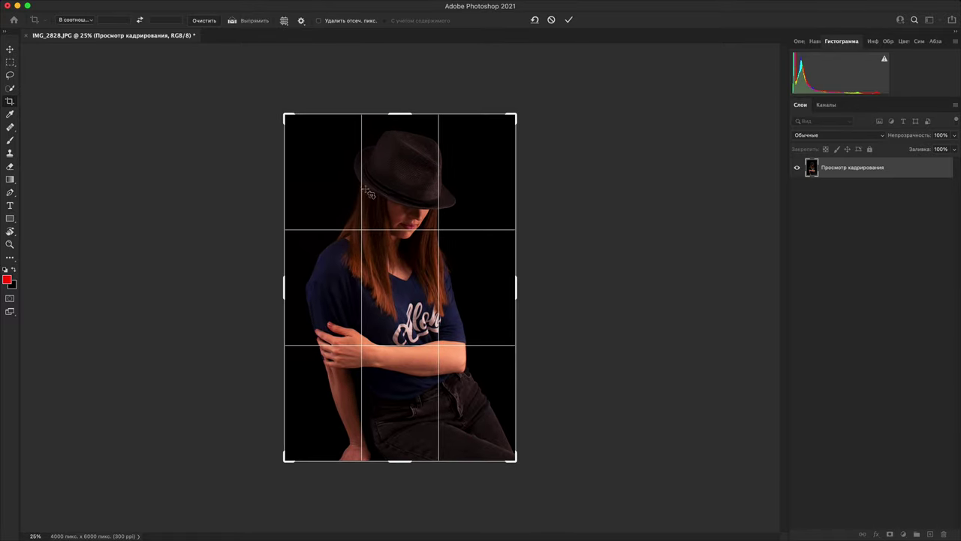
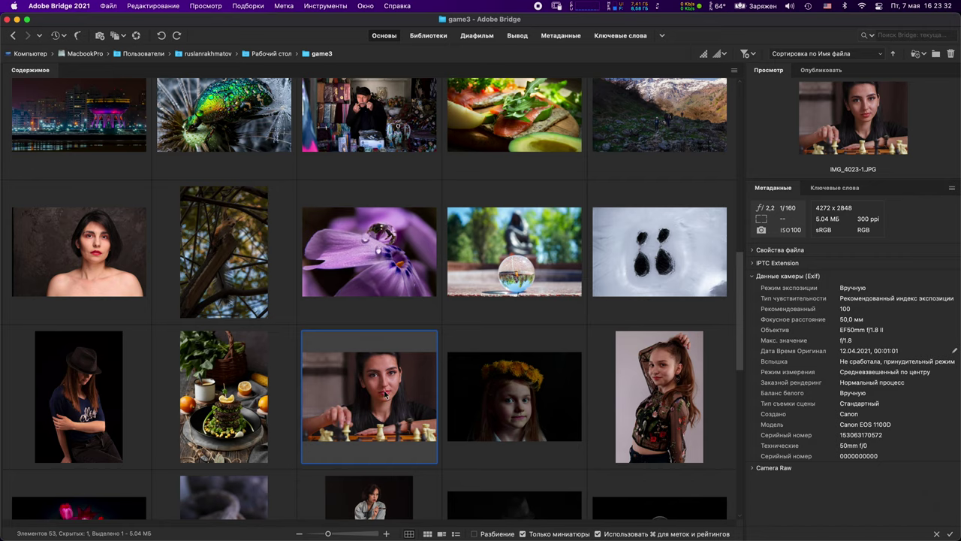
Step: Open the chess portrait IMG_4023-1.JPG from Bridge in Photoshop, using its embedded sRGB profile
{"action": "double_click", "coordinate": [383, 394]}
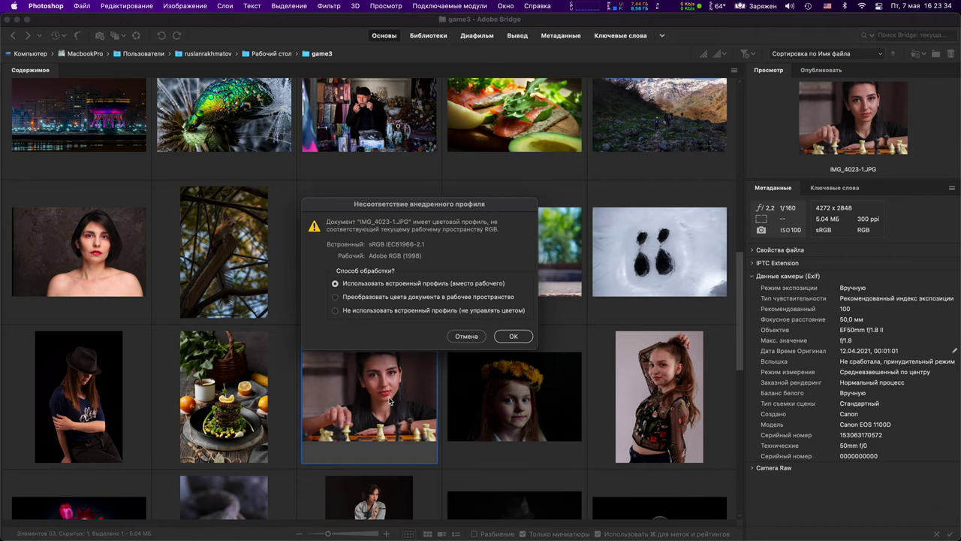
{"action": "left_click", "coordinate": [516, 335]}
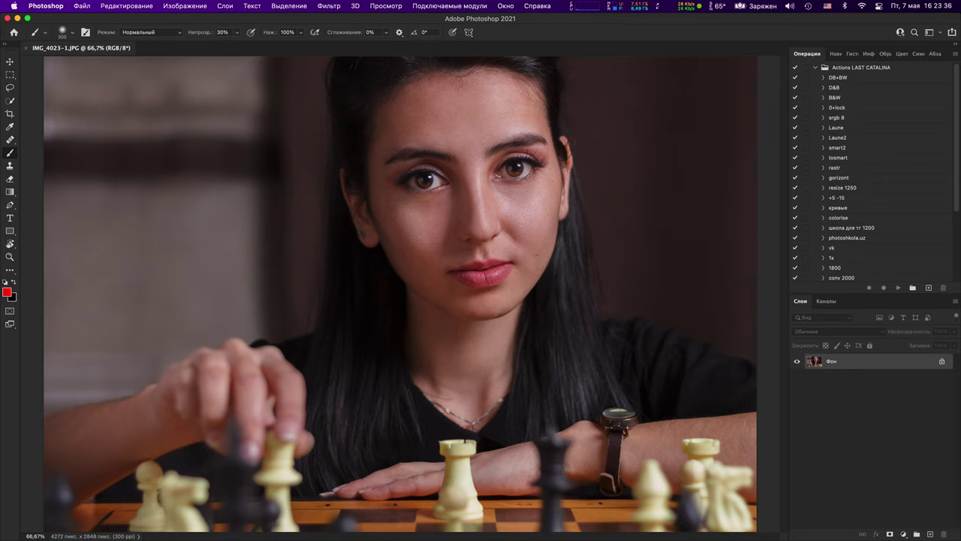
{"action": "key", "text": "super+minus"}
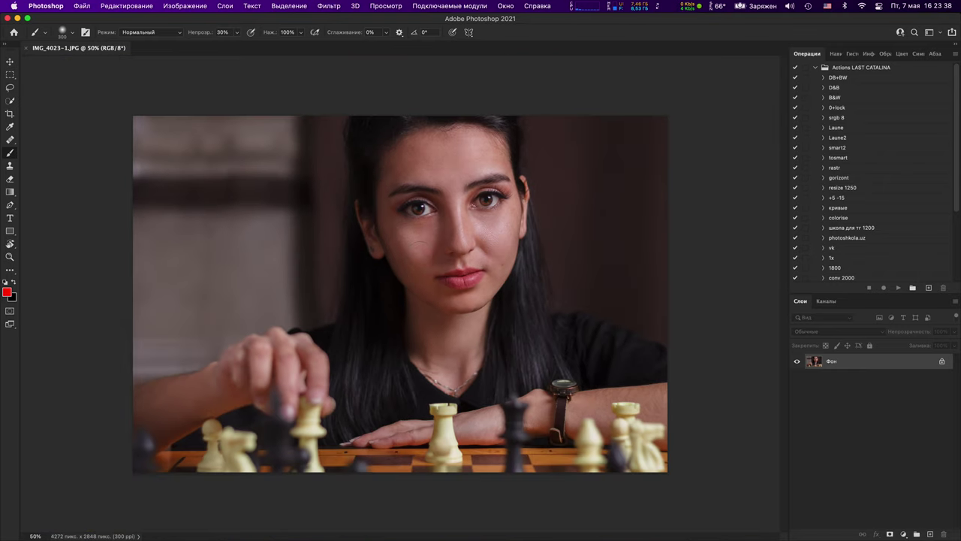
{"action": "key", "text": "super+plus"}
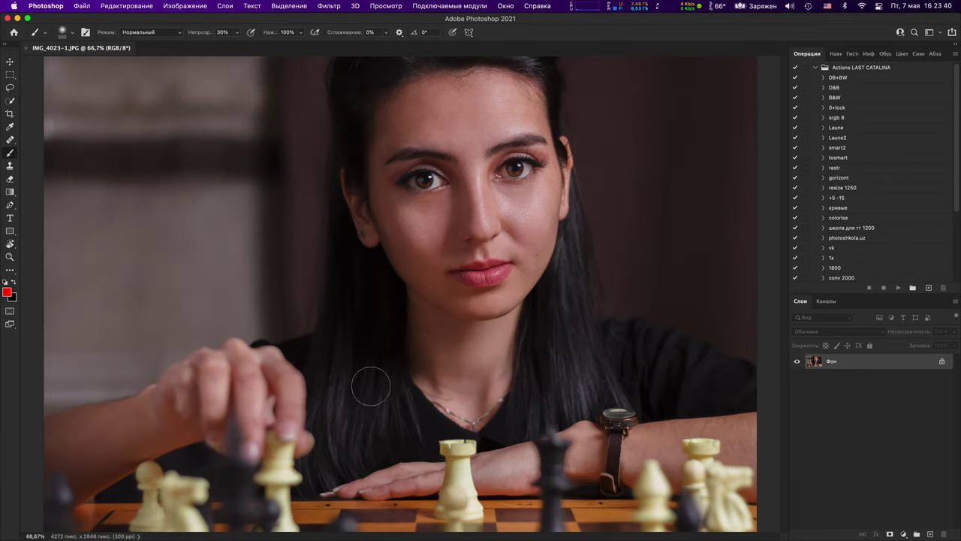
Step: Examine the chess portrait in the Camera Raw filter and close it without applying changes
{"action": "key", "text": "super+minus"}
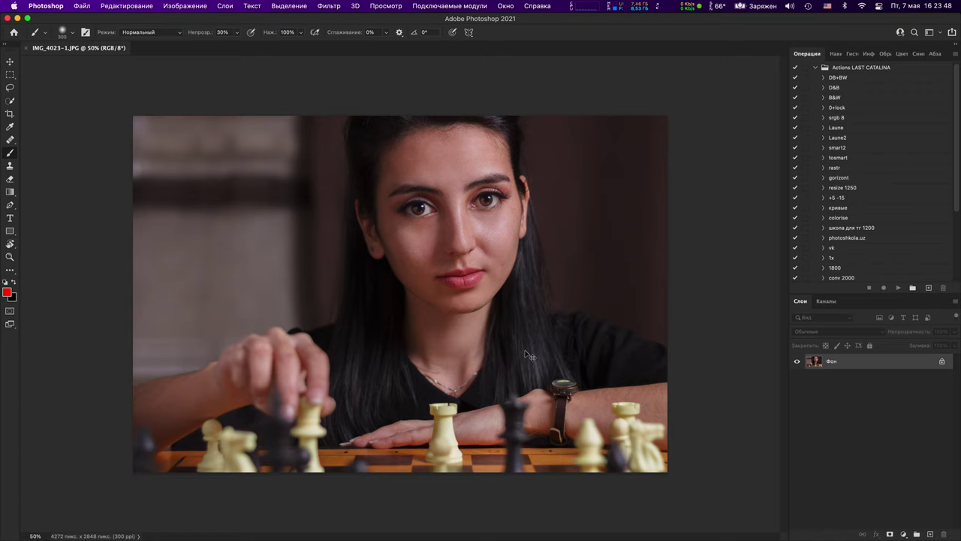
{"action": "key", "text": "super+shift+a"}
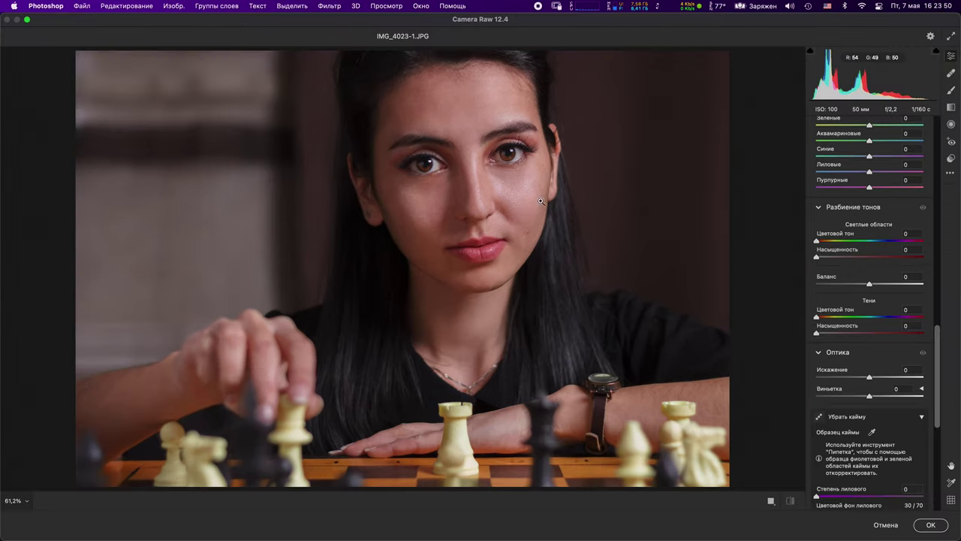
{"action": "left_click", "coordinate": [887, 526]}
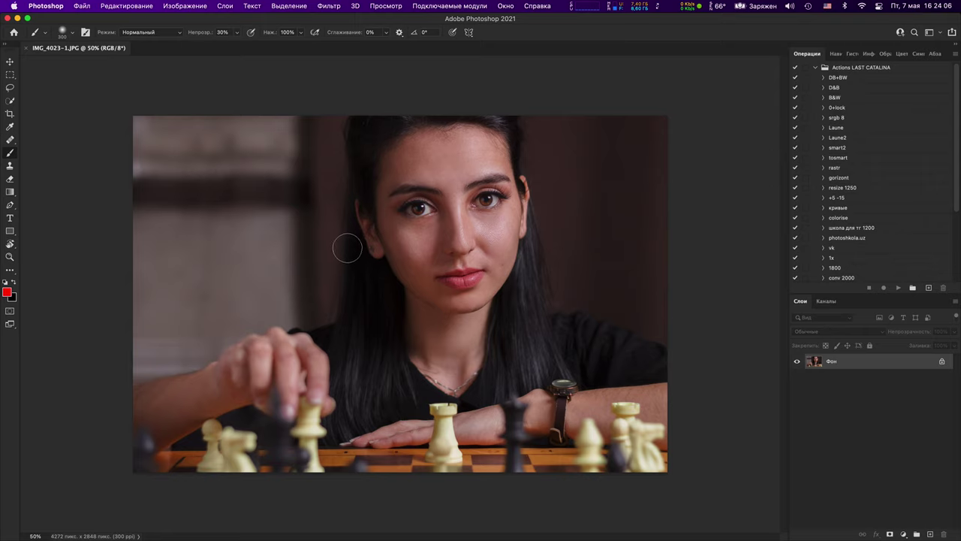
Step: Examine the chess portrait's facial skin, eyes and nose up close at 300 to 400% magnification
{"action": "key", "text": "super+1"}
{"action": "key", "text": "super+plus"}
{"action": "key", "text": "super+plus"}
{"action": "key", "text": "super+plus"}
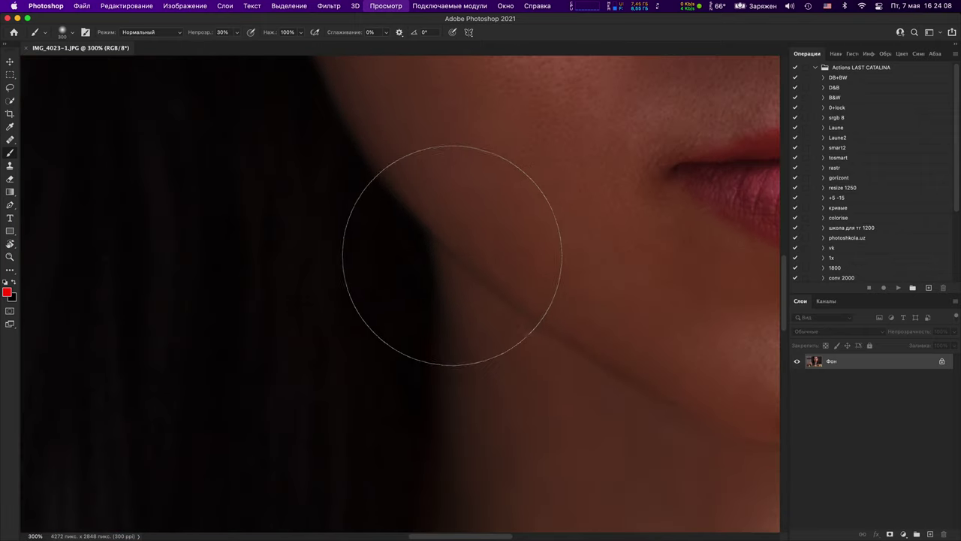
{"action": "left_click", "coordinate": [474, 322], "text": "super"}
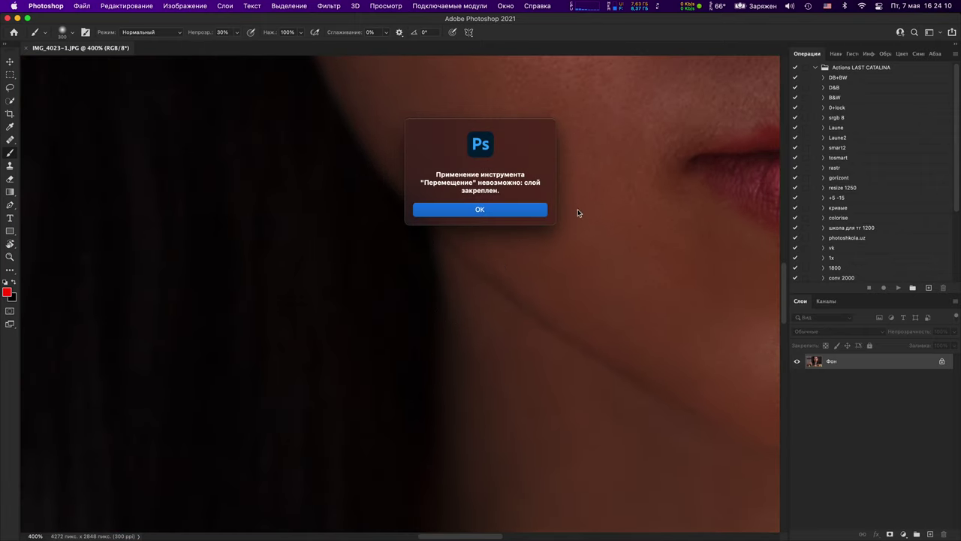
{"action": "left_click", "coordinate": [503, 212]}
{"action": "left_click_drag", "start_coordinate": [563, 220], "coordinate": [526, 274]}
{"action": "scroll", "coordinate": [526, 274], "scroll_direction": "up", "scroll_amount": 10}
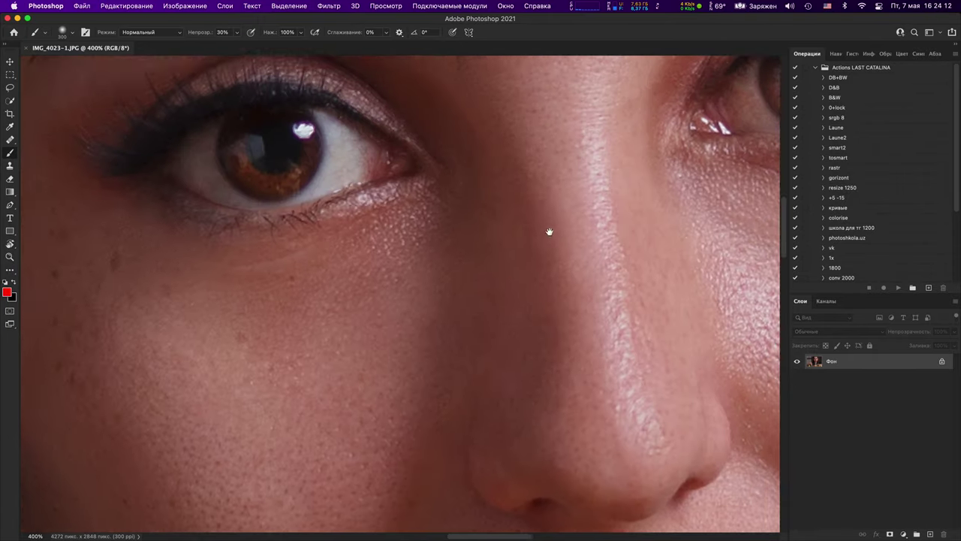
{"action": "key", "text": "super+minus"}
{"action": "scroll", "coordinate": [543, 268], "scroll_direction": "up", "scroll_amount": 2}
{"action": "scroll", "coordinate": [546, 181], "scroll_direction": "down", "scroll_amount": 5}
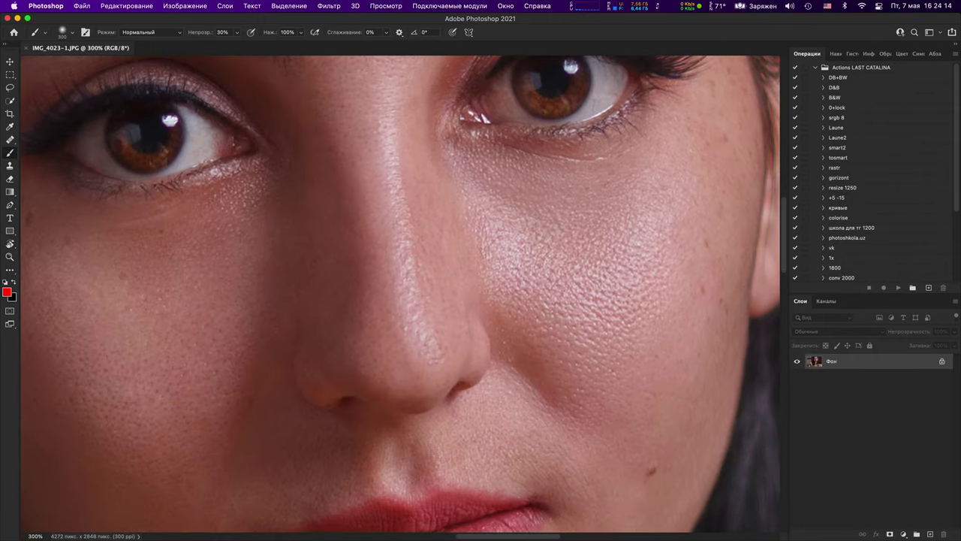
Step: Duplicate the chess portrait's background layer and lower the copy's Shadows to -94 in the Camera Raw filter
{"action": "key", "text": "super+minus"}
{"action": "key", "text": "super+minus"}
{"action": "key", "text": "super+minus"}
{"action": "key", "text": "super+minus"}
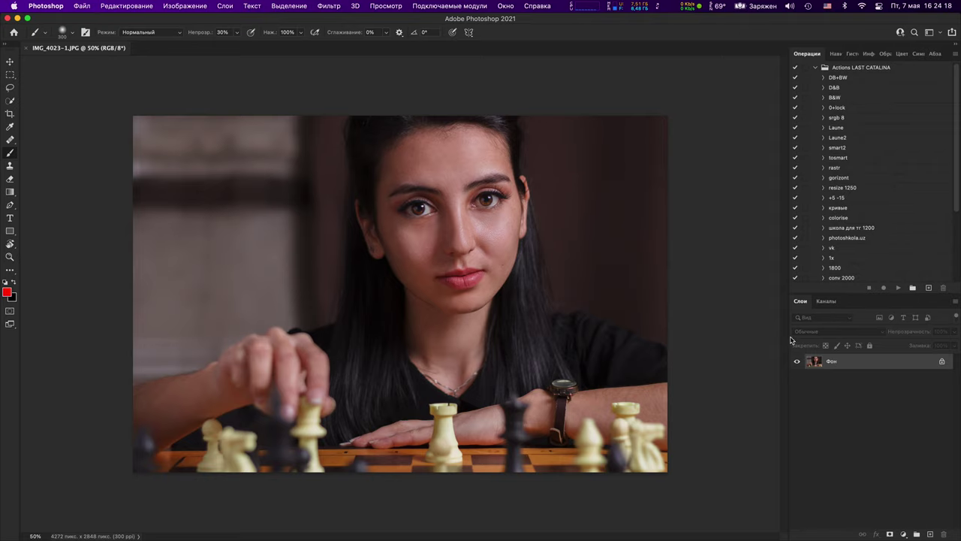
{"action": "key", "text": "super+j"}
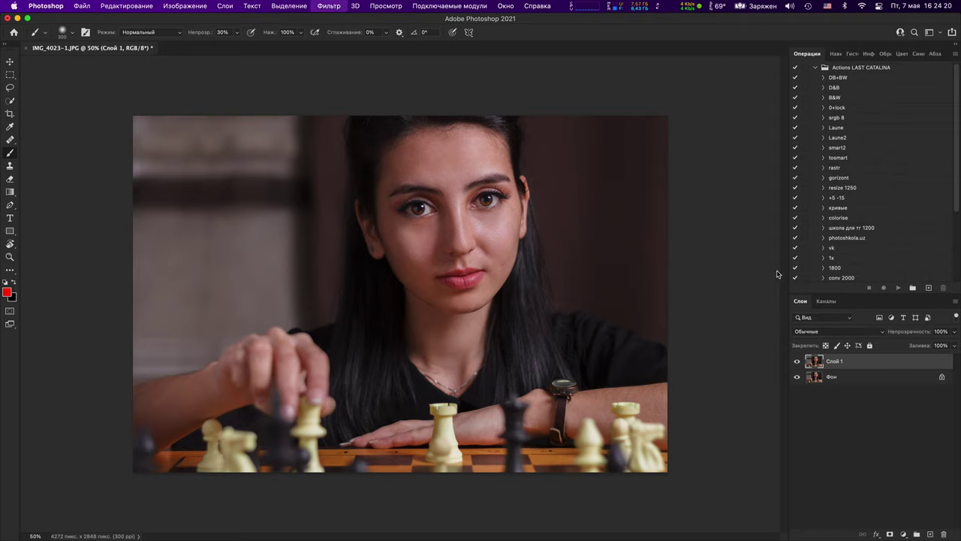
{"action": "key", "text": "super+shift+a"}
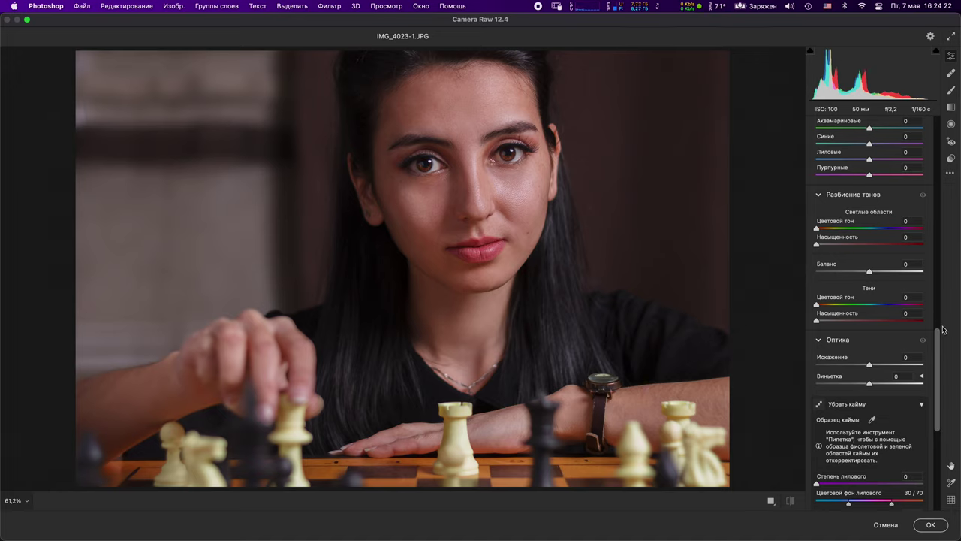
{"action": "left_click_drag", "start_coordinate": [943, 334], "coordinate": [872, 165]}
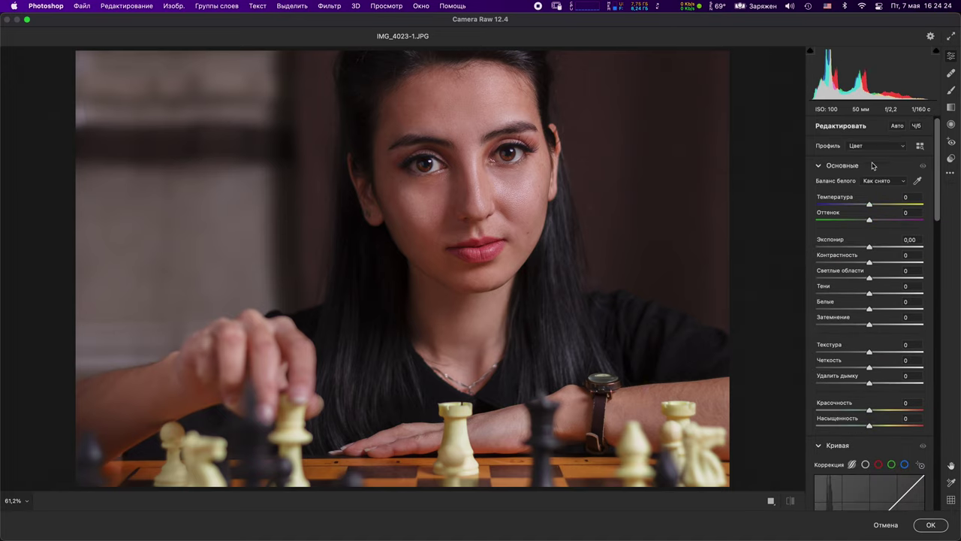
{"action": "left_click_drag", "start_coordinate": [868, 294], "coordinate": [813, 297]}
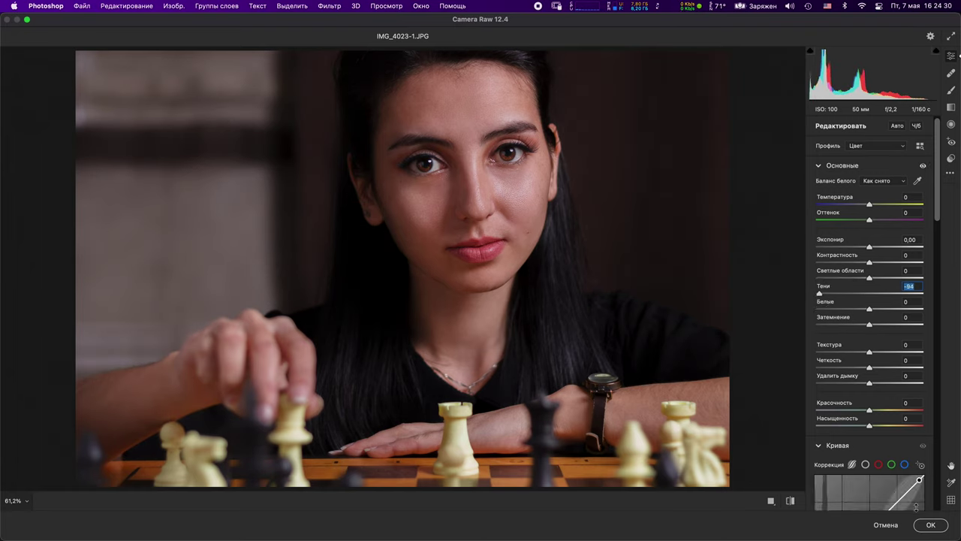
{"action": "left_click", "coordinate": [928, 524]}
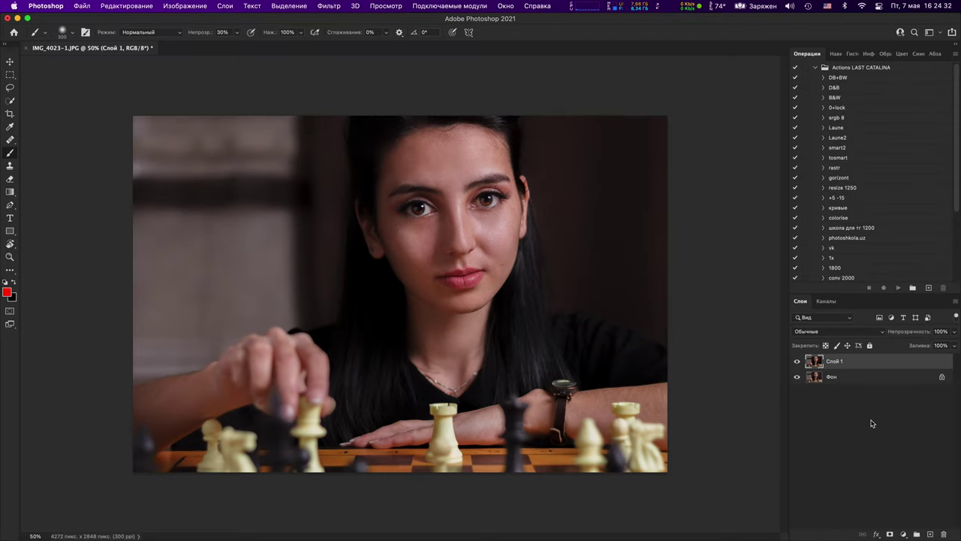
Step: Add a black mask to the darkened copy and paint the face area white with a 600 px brush, raising brush opacity to 100%
{"action": "left_click", "coordinate": [890, 534], "text": "alt"}
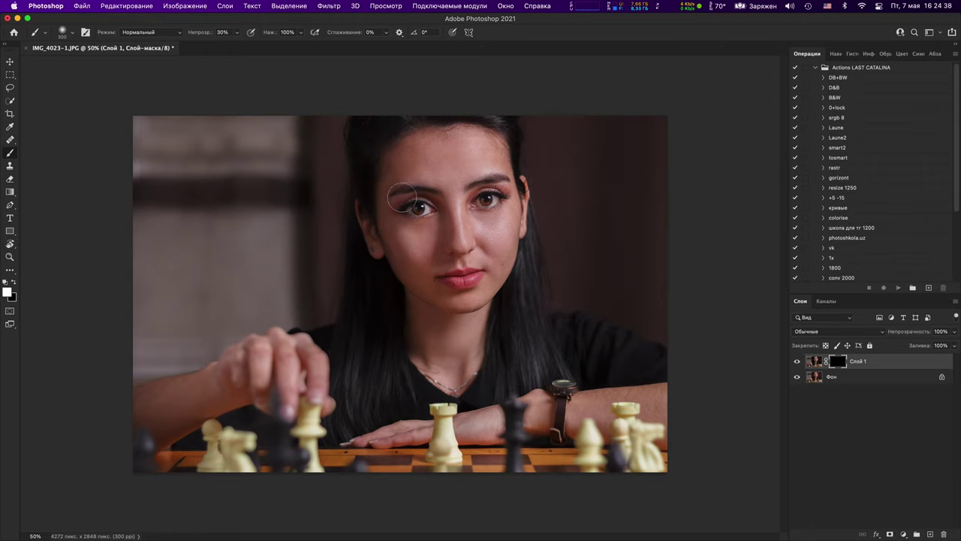
{"action": "key", "text": "]"}
{"action": "key", "text": "]"}
{"action": "mouse_move", "coordinate": [378, 218]}
{"action": "left_mouse_down"}
{"action": "mouse_move", "coordinate": [408, 285]}
{"action": "mouse_move", "coordinate": [411, 226]}
{"action": "left_mouse_up"}
{"action": "key", "text": "1"}
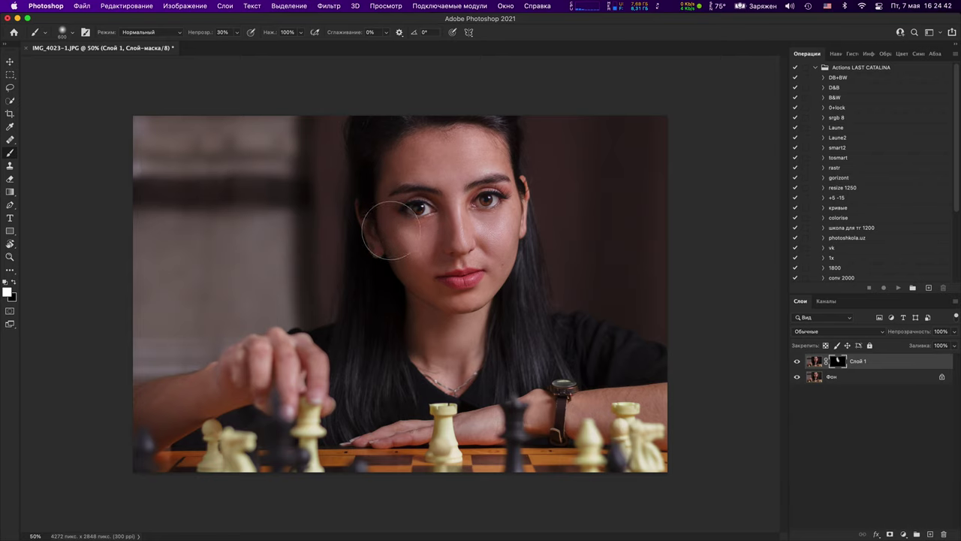
{"action": "key", "text": "0"}
{"action": "mouse_move", "coordinate": [410, 284]}
{"action": "left_mouse_down"}
{"action": "mouse_move", "coordinate": [398, 256]}
{"action": "mouse_move", "coordinate": [407, 377]}
{"action": "mouse_move", "coordinate": [372, 148]}
{"action": "mouse_move", "coordinate": [418, 229]}
{"action": "mouse_move", "coordinate": [404, 256]}
{"action": "mouse_move", "coordinate": [513, 225]}
{"action": "left_mouse_up"}
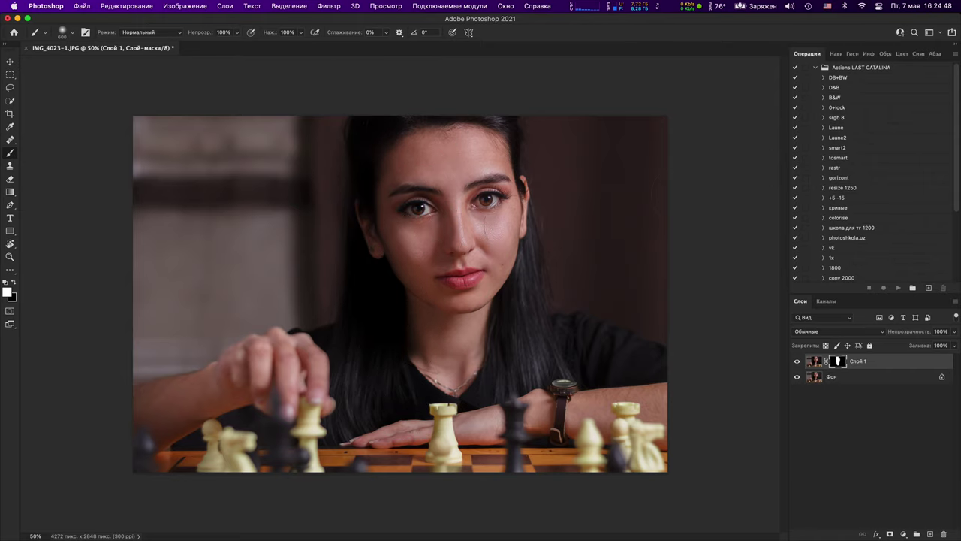
Step: Compare the portrait with and without the masked shadow layer, and switch the brush colour to black
{"action": "left_click", "coordinate": [797, 361]}
{"action": "left_click", "coordinate": [796, 361]}
{"action": "left_click", "coordinate": [796, 361]}
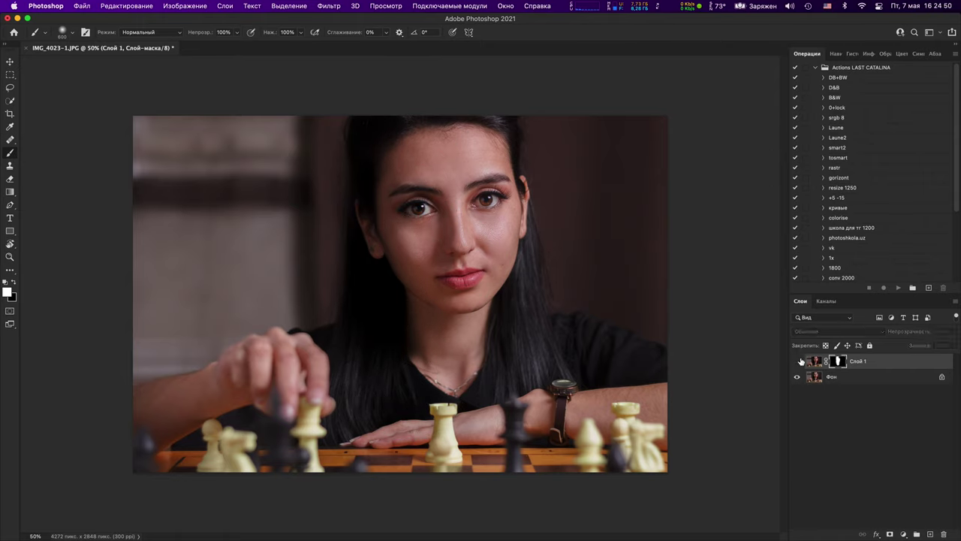
{"action": "left_click", "coordinate": [796, 361]}
{"action": "key", "text": "x"}
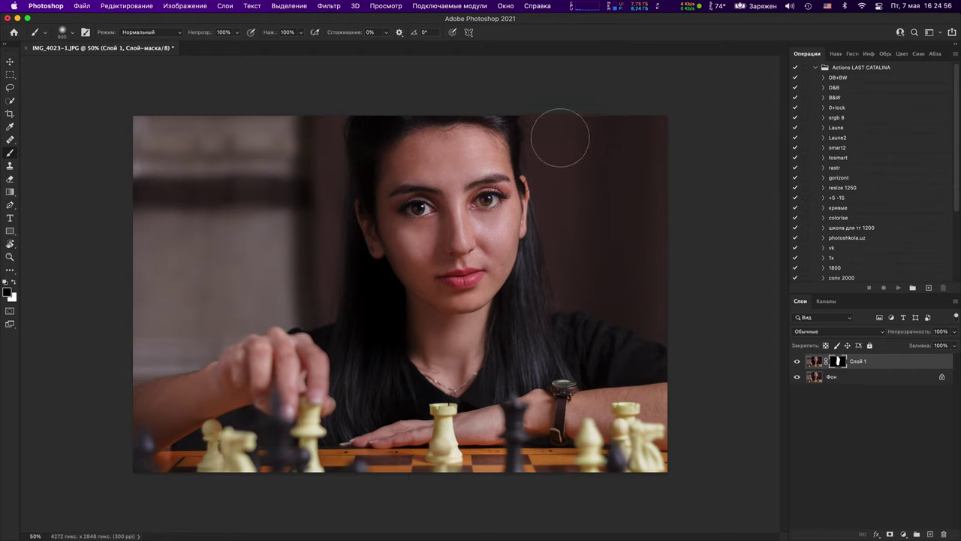
Step: Examine the nose, the eye and its catchlight at 400 to 1600% magnification
{"action": "key", "text": "super+plus"}
{"action": "key", "text": "super+plus"}
{"action": "key", "text": "super+plus"}
{"action": "key", "text": "super+plus"}
{"action": "key", "text": "super+plus"}
{"action": "key", "text": "super+plus"}
{"action": "left_click_drag", "start_coordinate": [608, 228], "coordinate": [376, 466]}
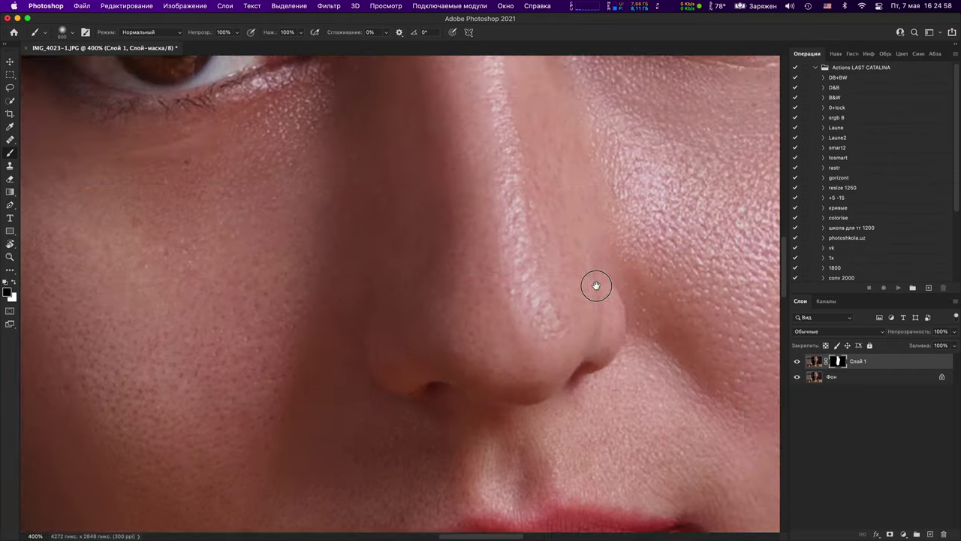
{"action": "left_click_drag", "start_coordinate": [596, 285], "coordinate": [439, 410]}
{"action": "key", "text": "super+plus"}
{"action": "key", "text": "super+plus"}
{"action": "key", "text": "super+plus"}
{"action": "key", "text": "super+plus"}
{"action": "key", "text": "super+plus"}
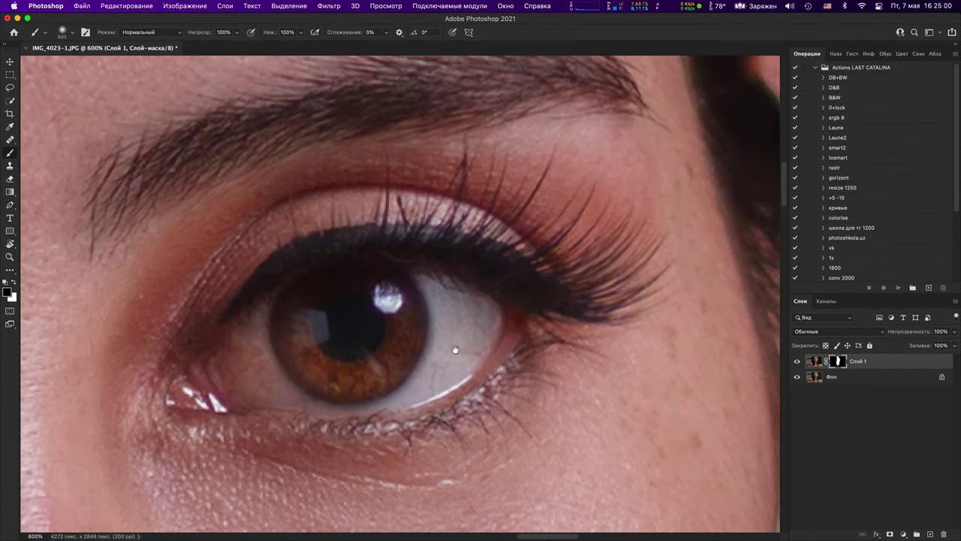
{"action": "key", "text": "super+plus"}
{"action": "key", "text": "super+plus"}
{"action": "key", "text": "super+plus"}
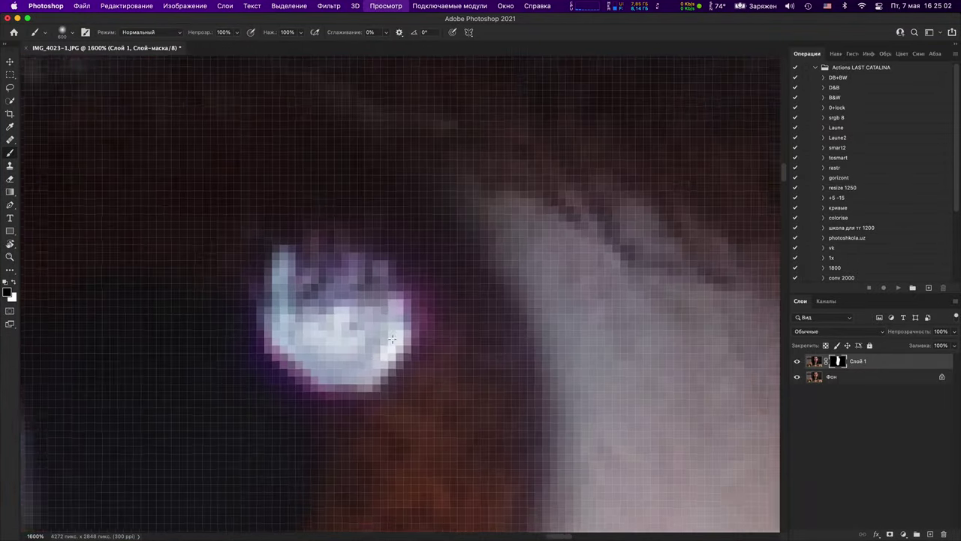
Step: Examine the eyelashes, the outer eye area and the ear up close, and return to the whole image
{"action": "key", "text": "super+minus"}
{"action": "key", "text": "super+minus"}
{"action": "key", "text": "super+minus"}
{"action": "key", "text": "super+minus"}
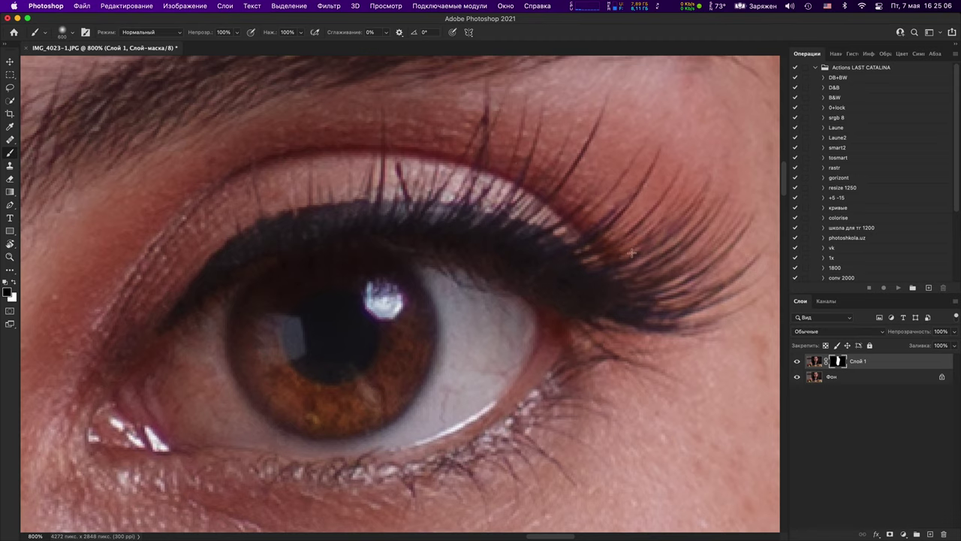
{"action": "key", "text": "super+minus"}
{"action": "key", "text": "super+minus"}
{"action": "key", "text": "super+minus"}
{"action": "key", "text": "super+minus"}
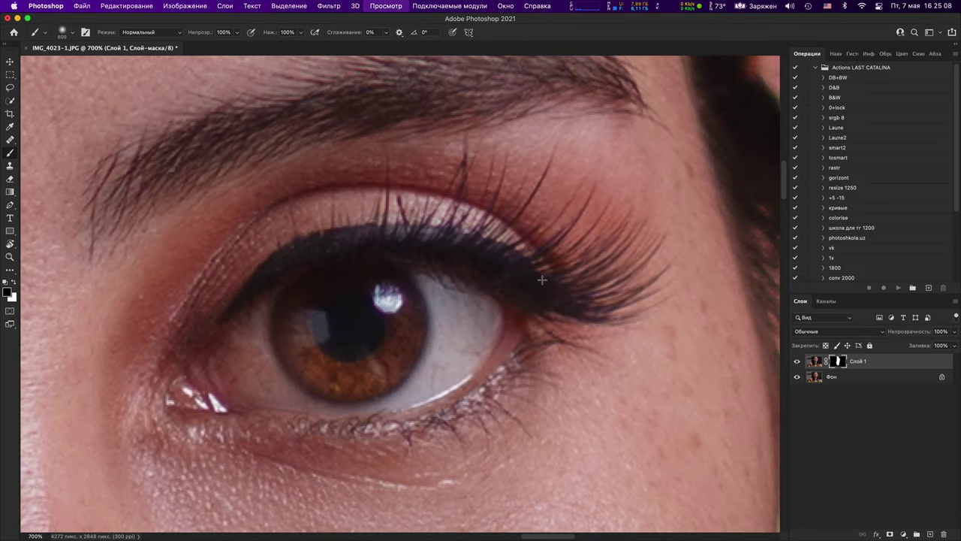
{"action": "left_click_drag", "start_coordinate": [648, 277], "coordinate": [543, 165]}
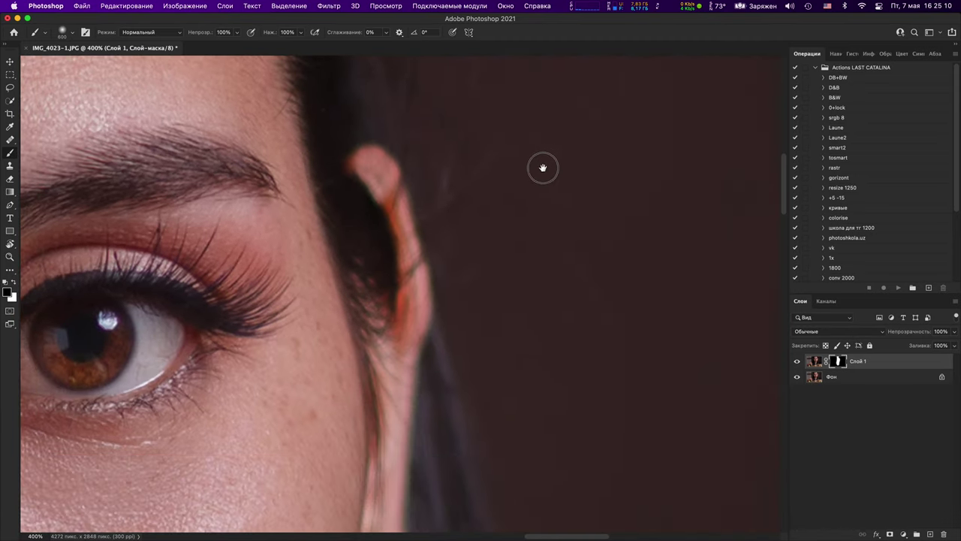
{"action": "key", "text": "super+plus"}
{"action": "key", "text": "super+plus"}
{"action": "key", "text": "super+minus"}
{"action": "key", "text": "super+minus"}
{"action": "key", "text": "super+minus"}
{"action": "key", "text": "super+minus"}
{"action": "key", "text": "super+minus"}
{"action": "key", "text": "super+minus"}
{"action": "key", "text": "super+minus"}
{"action": "key", "text": "super+minus"}
{"action": "key", "text": "super+minus"}
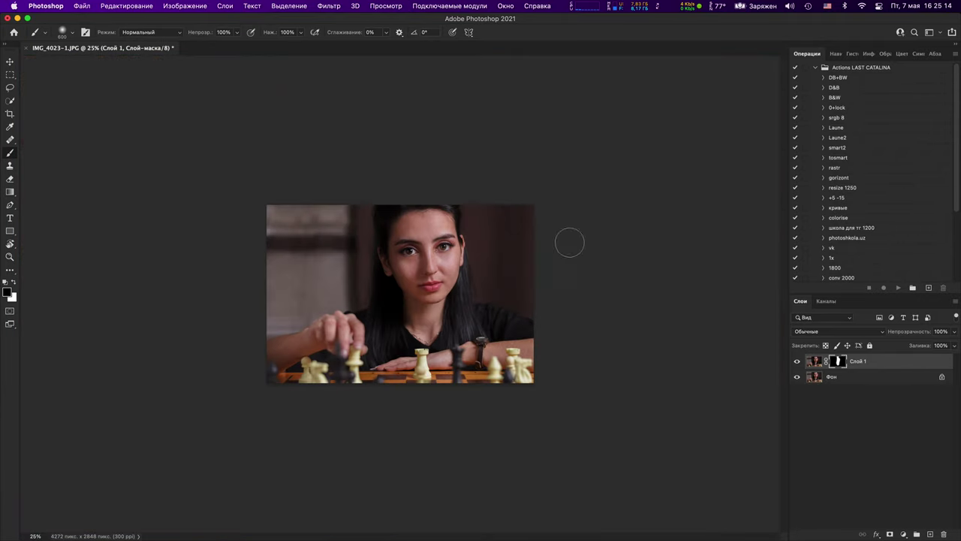
Step: Add a Curves adjustment layer above the masked copy and darken the RGB curve with a point at input 143, output 95
{"action": "key", "text": "super+plus"}
{"action": "left_click", "coordinate": [906, 534]}
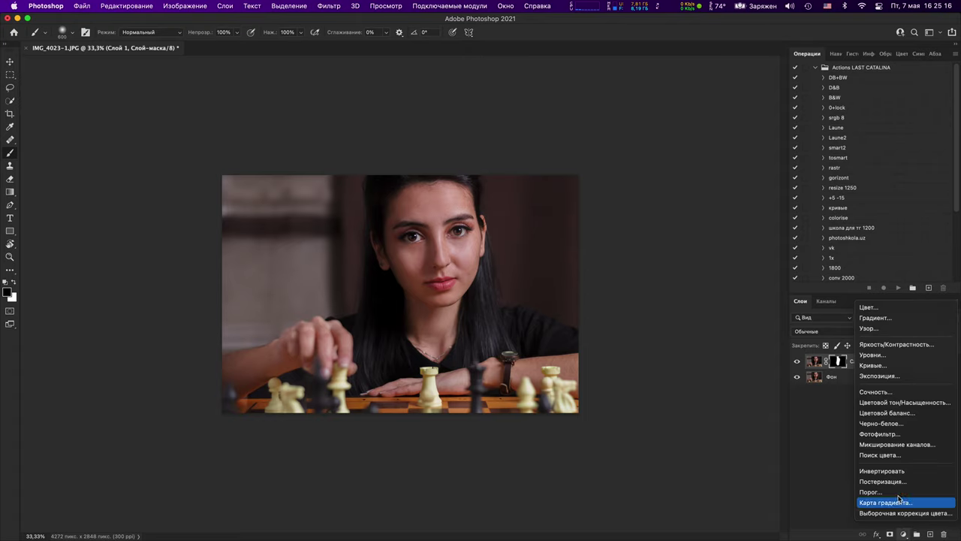
{"action": "left_click", "coordinate": [878, 366]}
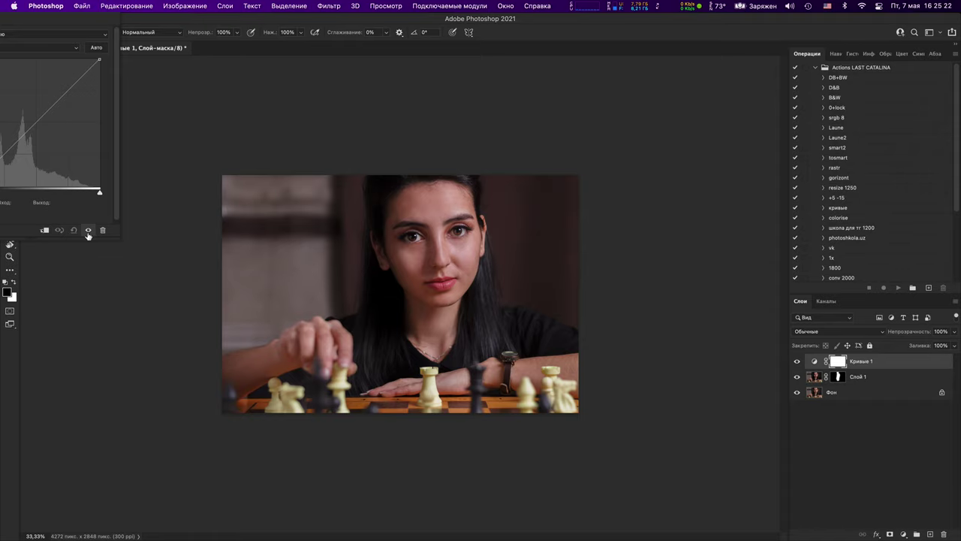
{"action": "left_click_drag", "start_coordinate": [21, 237], "coordinate": [73, 234]}
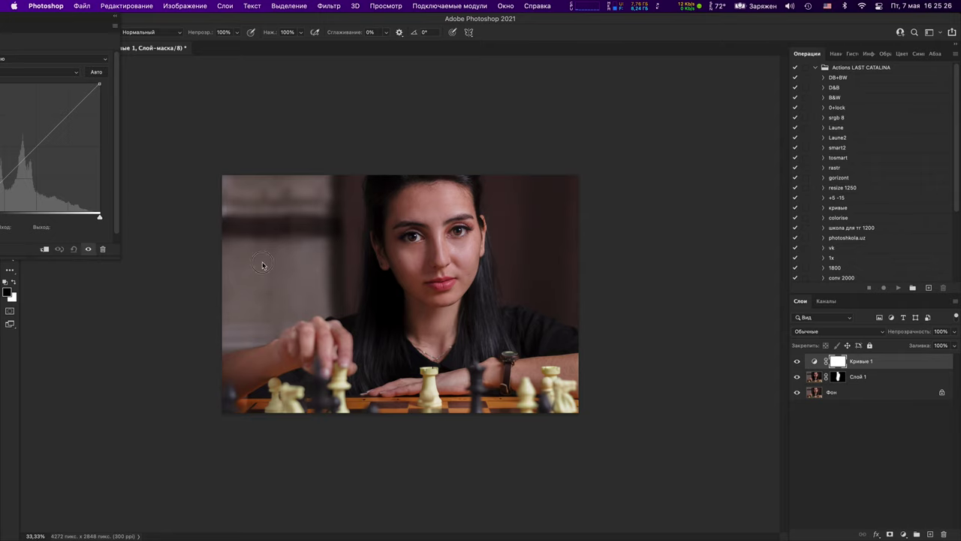
{"action": "left_click_drag", "start_coordinate": [95, 49], "coordinate": [729, 95]}
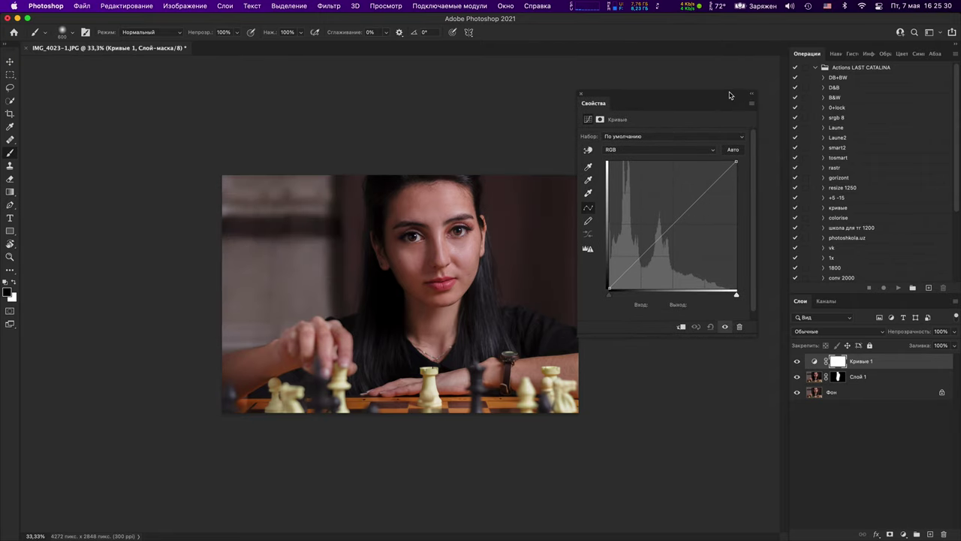
{"action": "left_click_drag", "start_coordinate": [683, 219], "coordinate": [679, 241]}
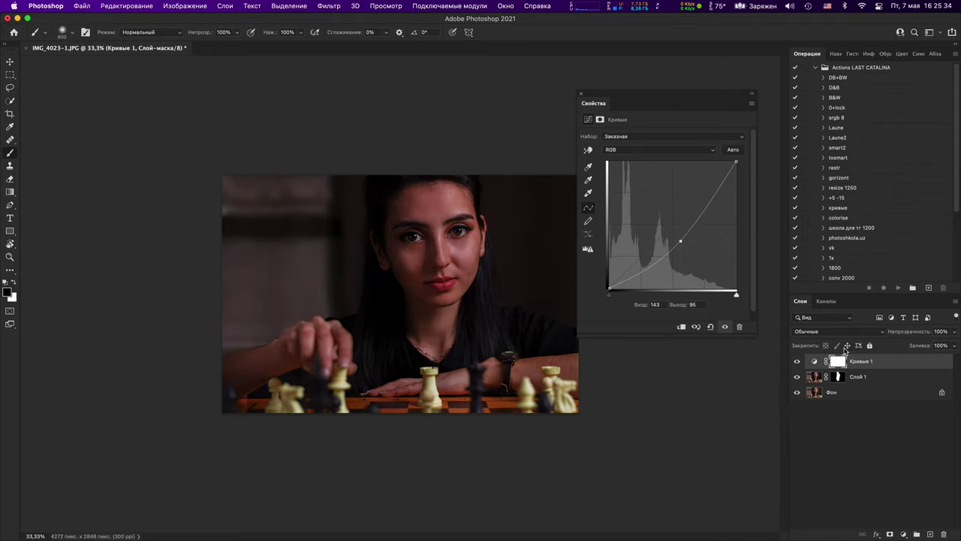
Step: Invert the Curves mask to black and paint the bright background beside the model with a white 1100 px brush at 20% opacity
{"action": "key", "text": "super+i"}
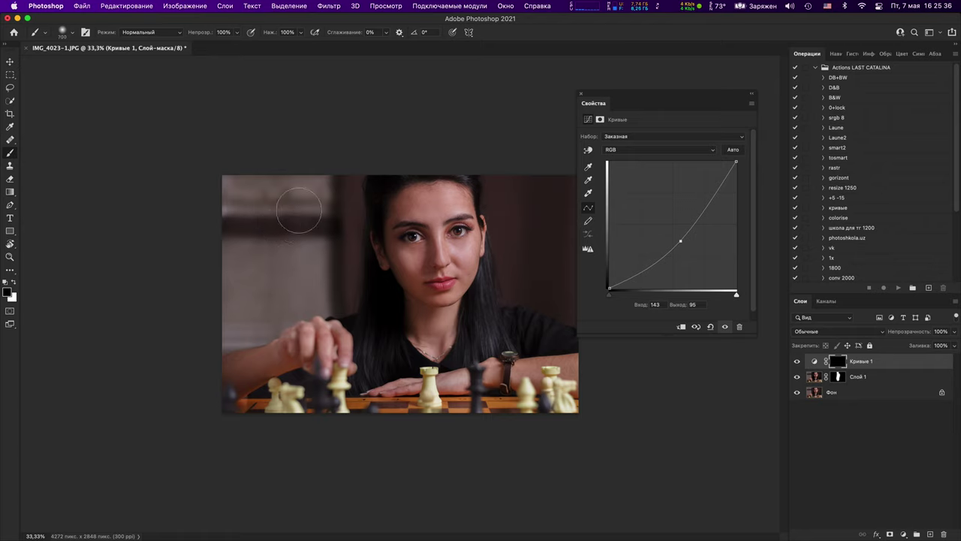
{"action": "key", "text": "bracketright"}
{"action": "key", "text": "bracketright"}
{"action": "key", "text": "bracketright"}
{"action": "key", "text": "bracketright"}
{"action": "key", "text": "bracketright"}
{"action": "key", "text": "x"}
{"action": "key", "text": "2"}
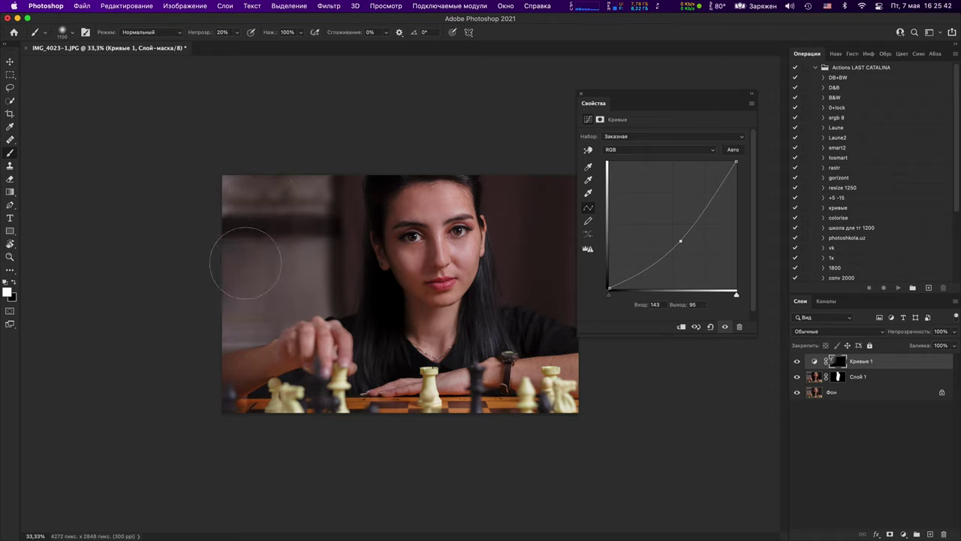
Step: Set the Curves layer's opacity to 40% and paint more white on its mask over the background on both sides of the model
{"action": "key", "text": "v"}
{"action": "key", "text": "4"}
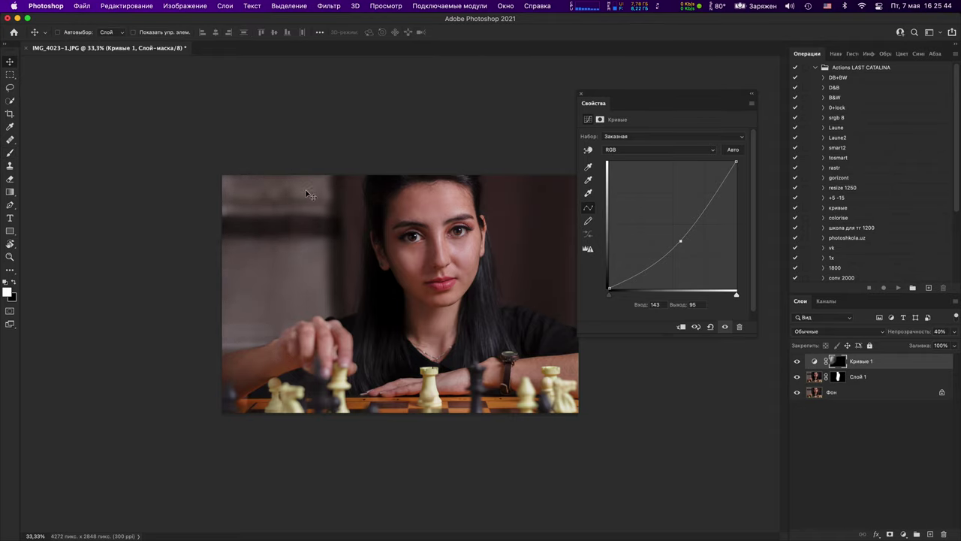
{"action": "key", "text": "b"}
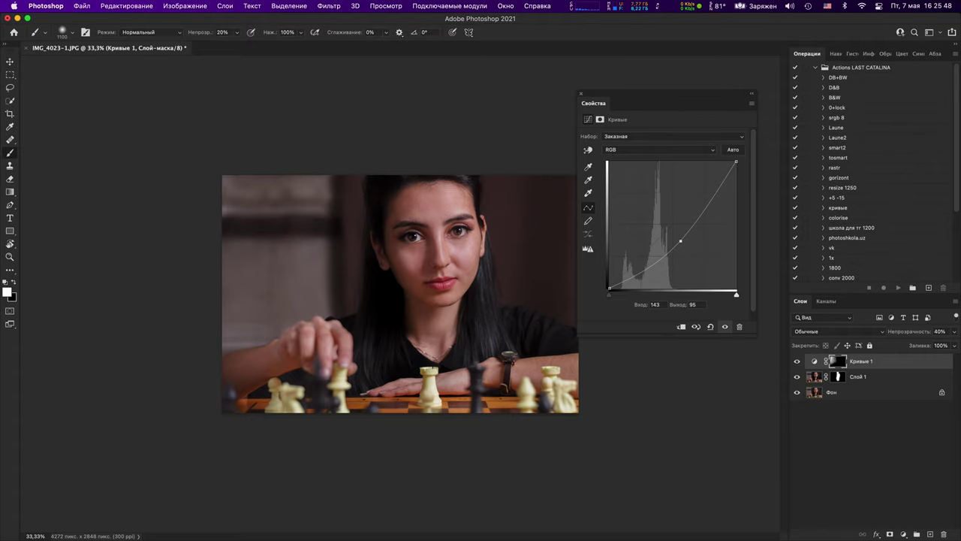
{"action": "left_click", "coordinate": [580, 96]}
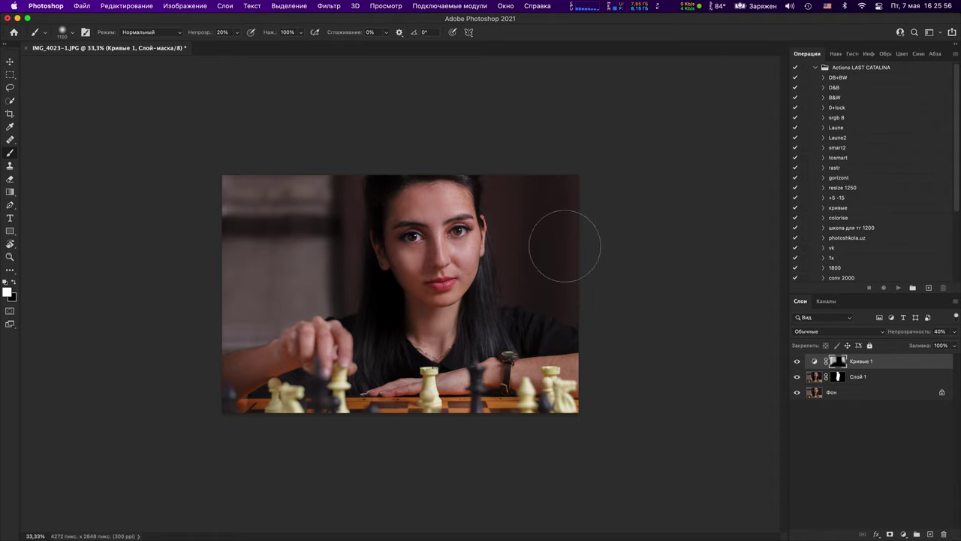
Step: Compare the portrait with and without the Curves layer, and examine the hand and forearm up close
{"action": "left_click", "coordinate": [798, 362]}
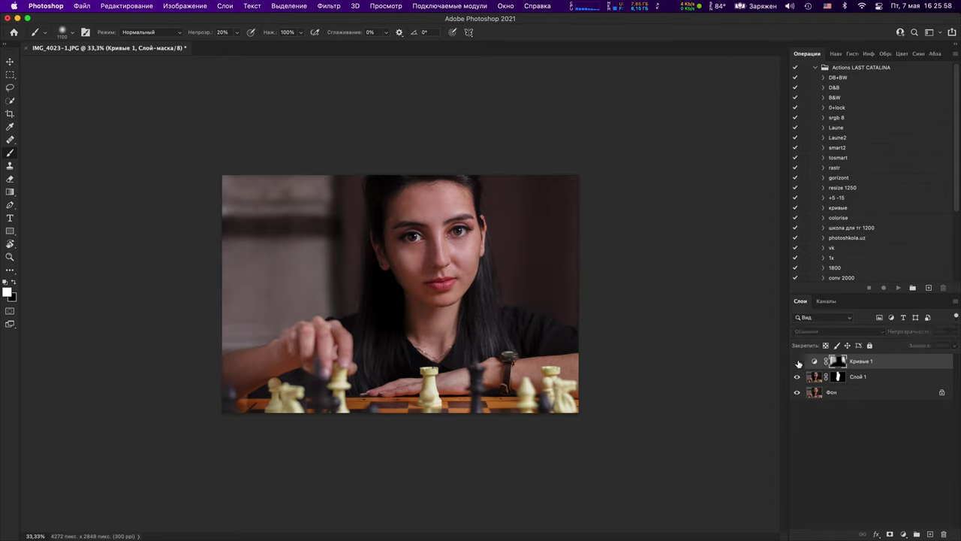
{"action": "left_click", "coordinate": [797, 361]}
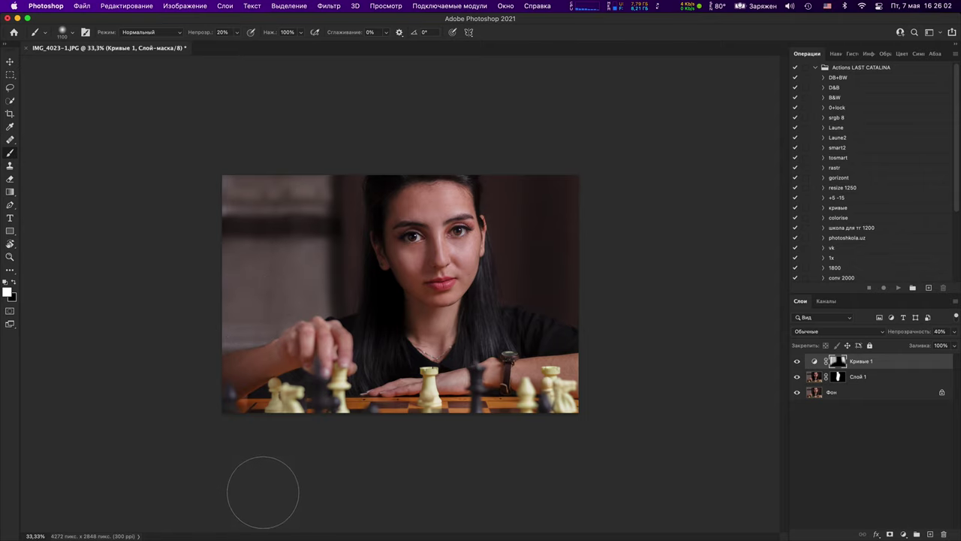
{"action": "key", "text": "super+plus"}
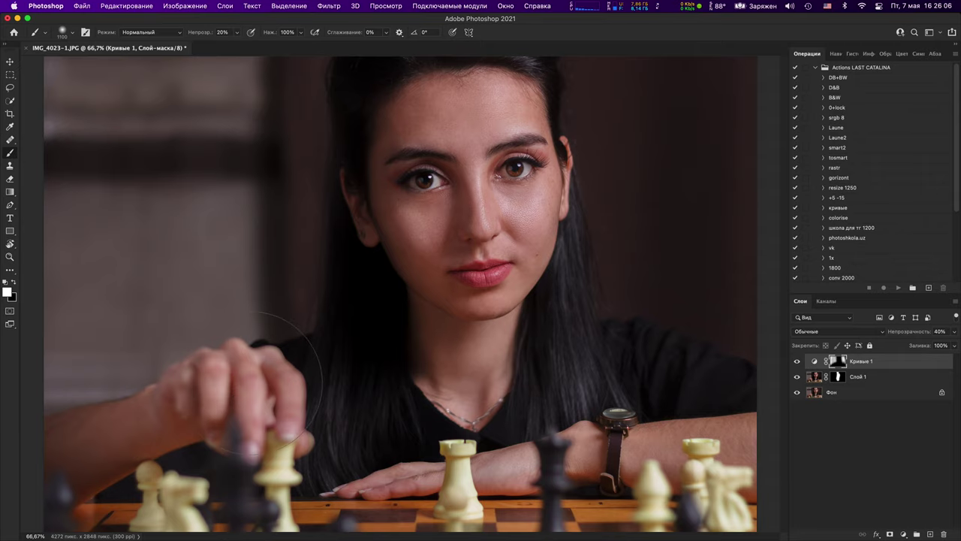
{"action": "key", "text": "f"}
{"action": "left_click_drag", "start_coordinate": [327, 350], "coordinate": [408, 285]}
{"action": "key", "text": "super+plus"}
{"action": "key", "text": "super+plus"}
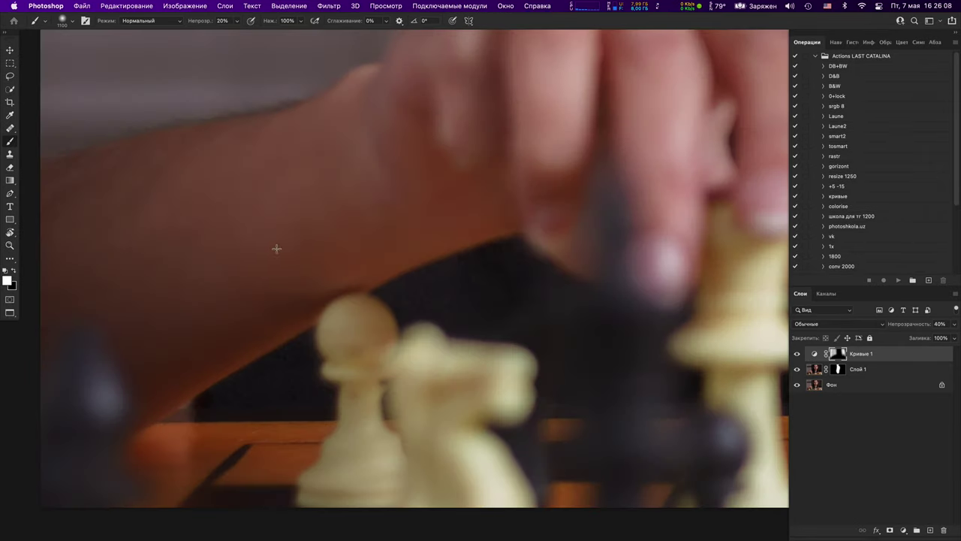
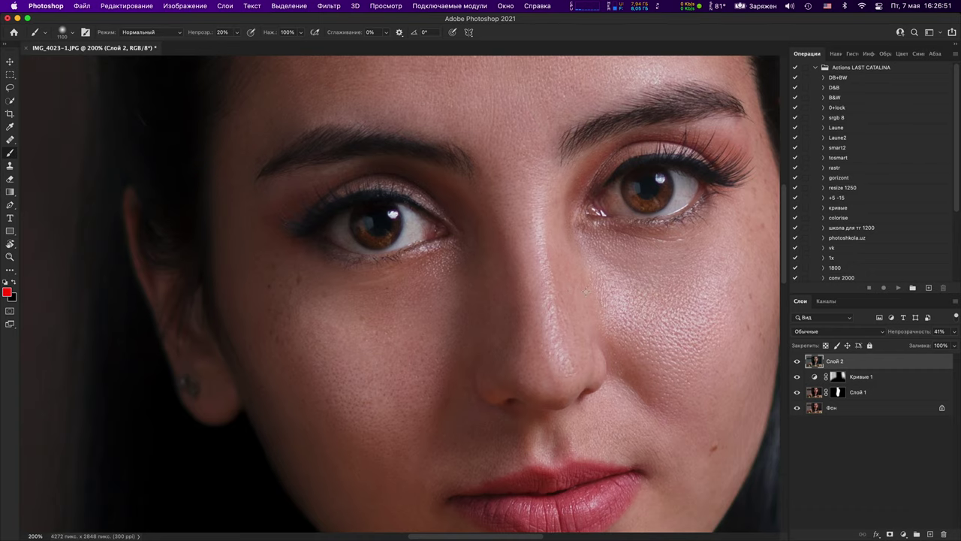
Step: Examine the whole toned portrait, and the face's skin and highlights at 200% magnification
{"action": "key", "text": "ctrl+0"}
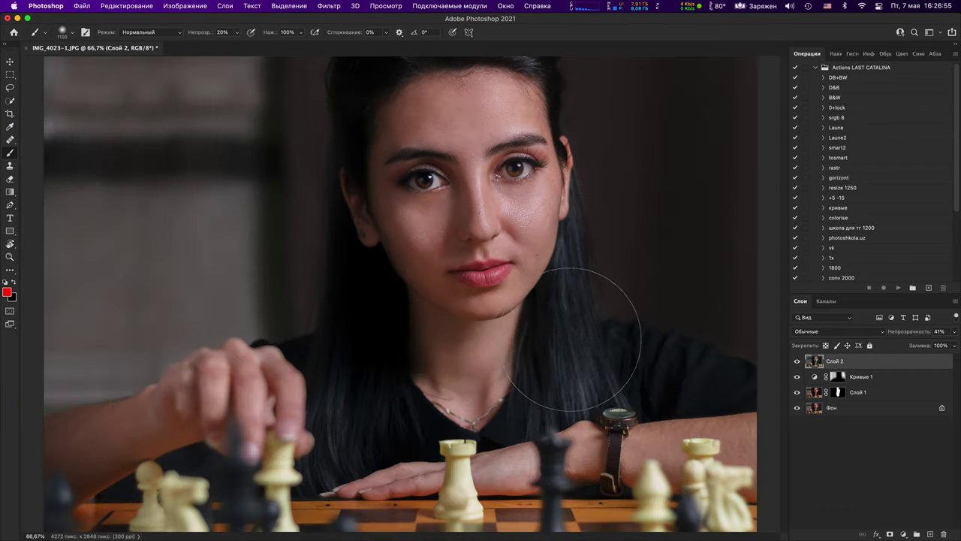
{"action": "key", "text": "super+plus"}
{"action": "key", "text": "super+plus"}
{"action": "left_click_drag", "start_coordinate": [650, 293], "coordinate": [496, 430]}
{"action": "scroll", "coordinate": [496, 431], "scroll_direction": "up", "scroll_amount": 5}
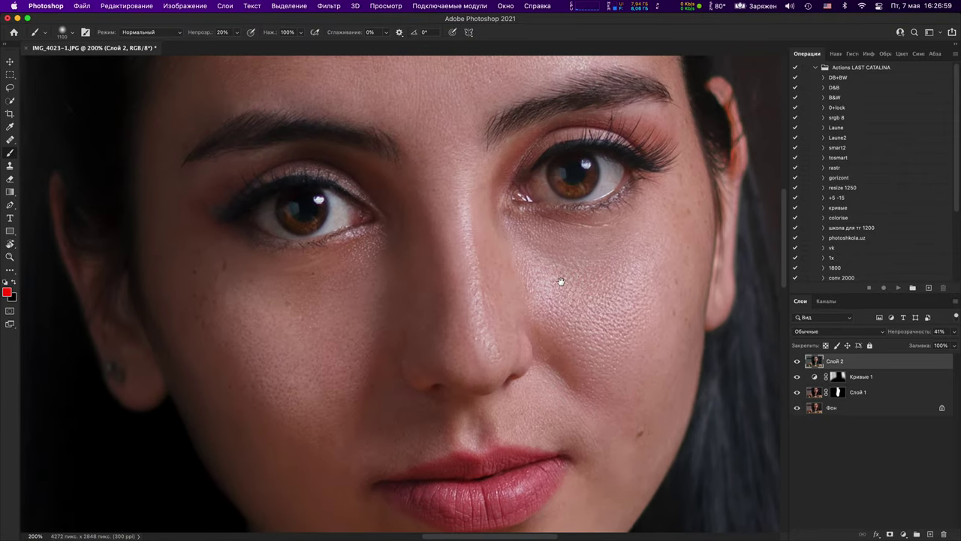
Step: Examine the face's eyes, brows and skin at up to 500% magnification, and the whole portrait at 33.3%
{"action": "left_click_drag", "start_coordinate": [561, 281], "coordinate": [551, 371]}
{"action": "key", "text": "super+plus"}
{"action": "key", "text": "super+plus"}
{"action": "key", "text": "super+plus"}
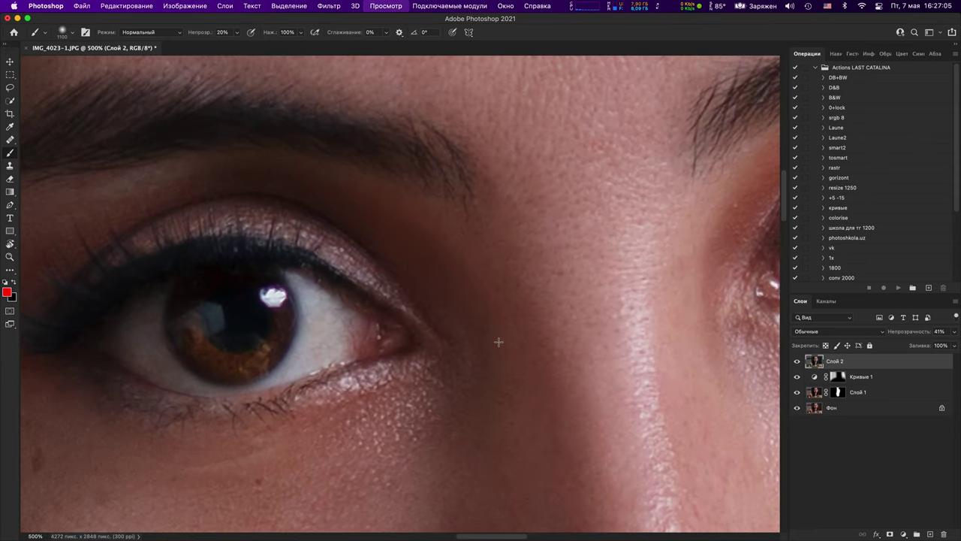
{"action": "key", "text": "super+minus"}
{"action": "key", "text": "super+minus"}
{"action": "key", "text": "super+minus"}
{"action": "key", "text": "super+minus"}
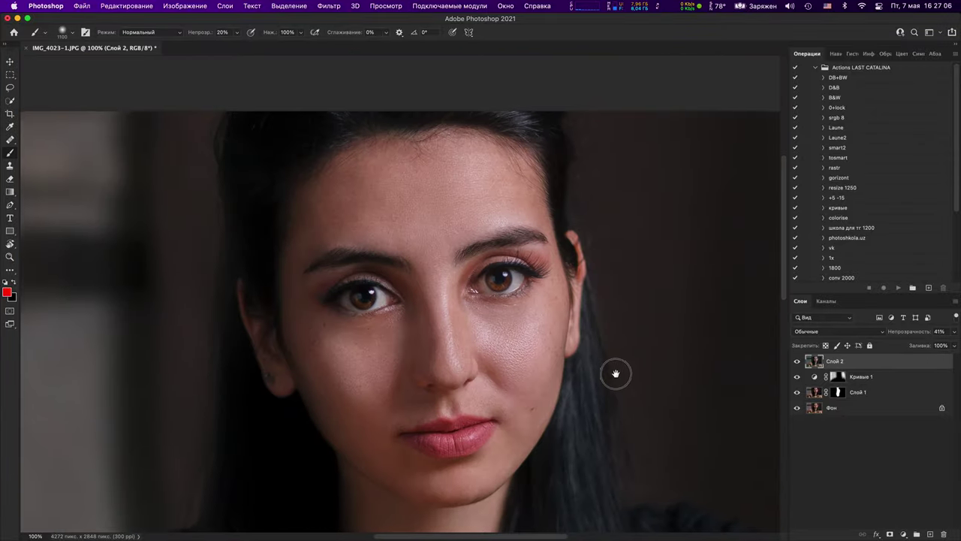
{"action": "left_click_drag", "start_coordinate": [615, 373], "coordinate": [607, 284]}
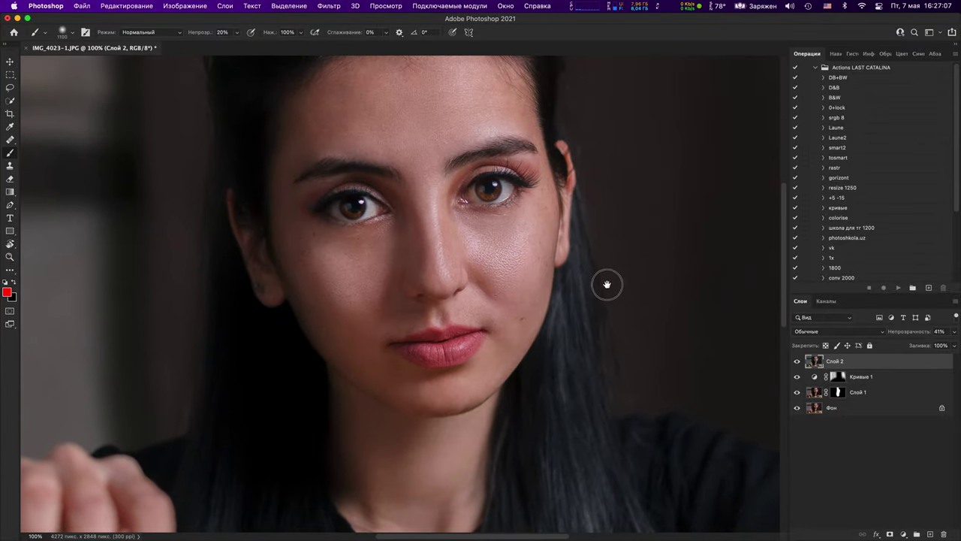
{"action": "key", "text": "super+minus"}
{"action": "key", "text": "super+minus"}
{"action": "key", "text": "super+minus"}
{"action": "key", "text": "super+minus"}
{"action": "key", "text": "super+plus"}
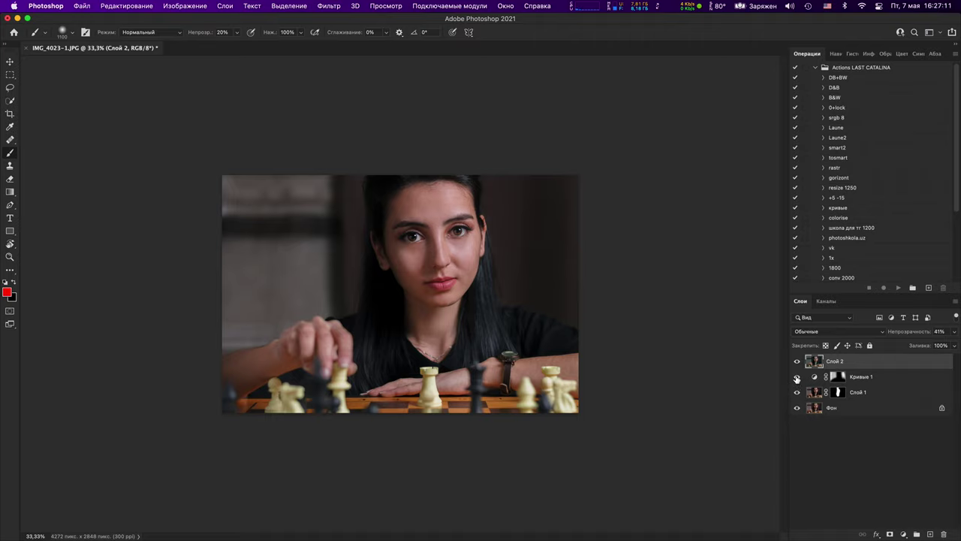
Step: Stamp the visible result onto a new top layer, hiding the layers between it and the background to compare it with the original
{"action": "key", "text": "super+alt+shift+e"}
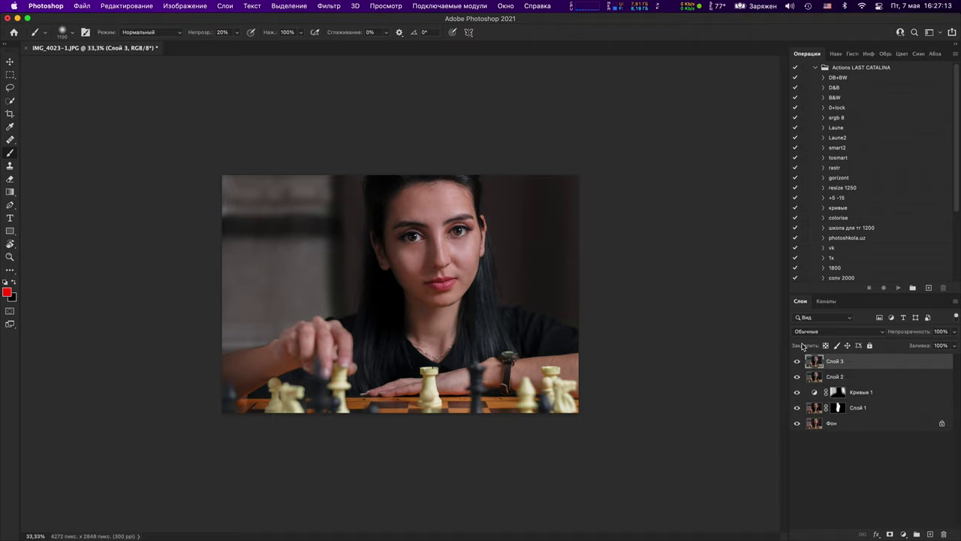
{"action": "left_click_drag", "start_coordinate": [797, 377], "coordinate": [797, 407]}
{"action": "left_click", "coordinate": [798, 365]}
{"action": "left_click", "coordinate": [798, 365]}
{"action": "left_click", "coordinate": [798, 365]}
{"action": "left_click", "coordinate": [797, 365]}
{"action": "left_click", "coordinate": [798, 365]}
{"action": "left_click", "coordinate": [798, 364]}
Step: Add a Levels adjustment layer with default values above the stamped layer
{"action": "left_click", "coordinate": [904, 534]}
{"action": "left_click", "coordinate": [871, 358]}
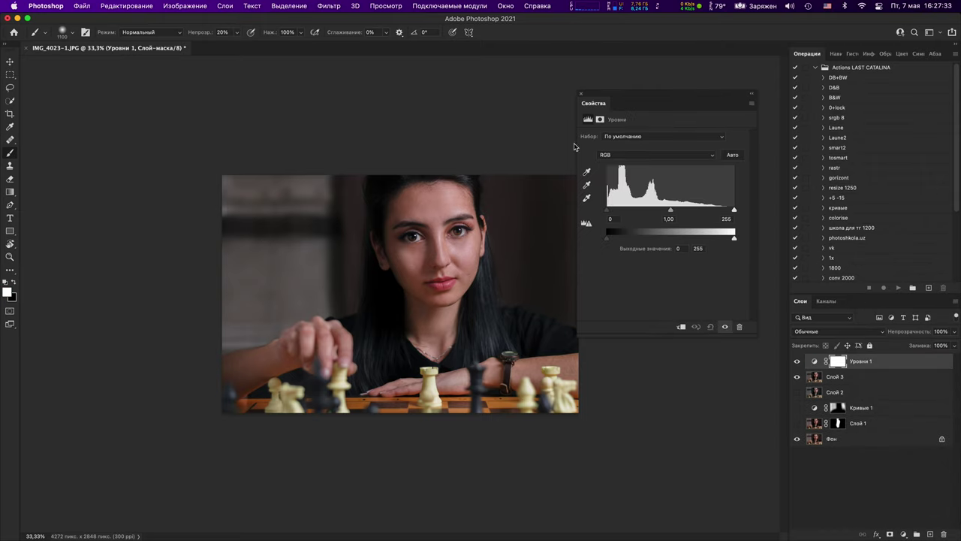
{"action": "left_click", "coordinate": [581, 96]}
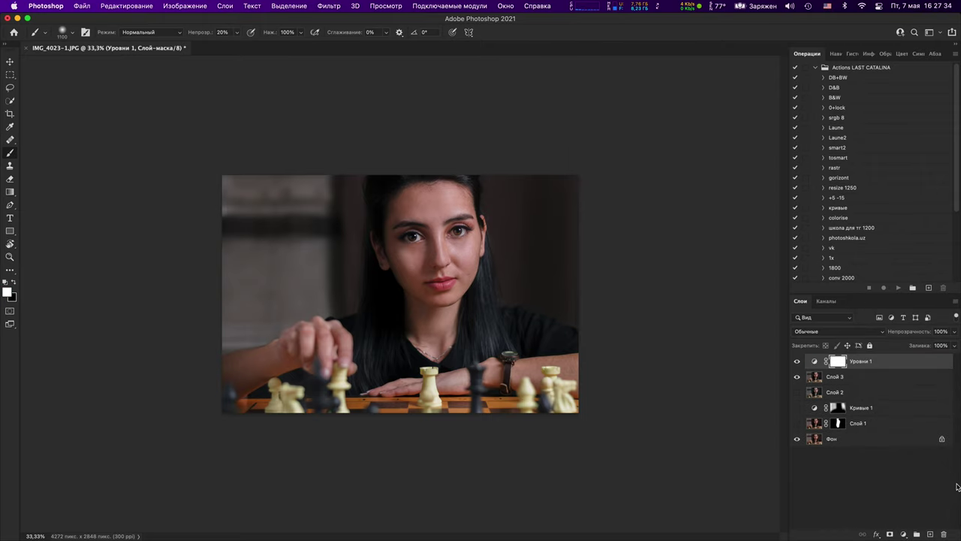
Step: Add a darkening Curves layer mapping input 145 to output 103, and invert its mask to black
{"action": "left_click", "coordinate": [904, 533]}
{"action": "left_click", "coordinate": [908, 368]}
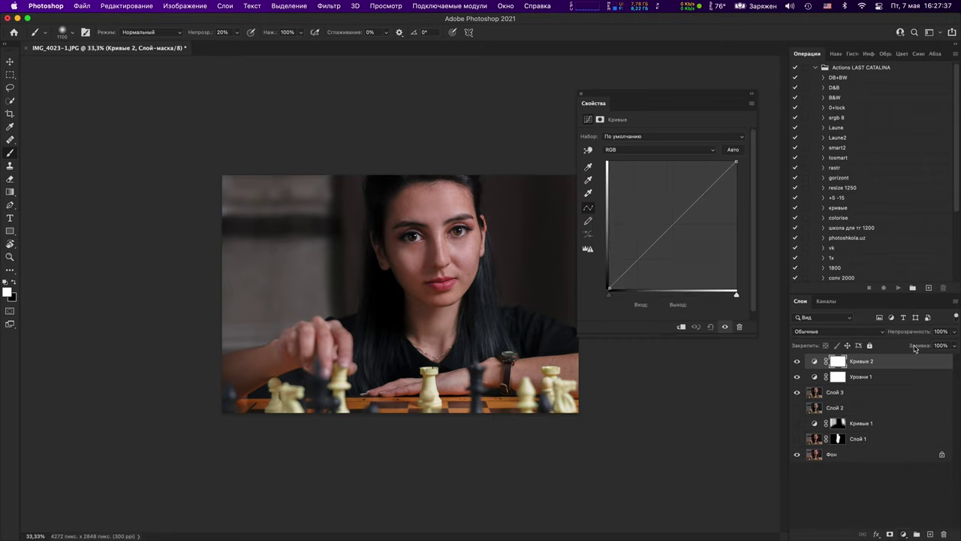
{"action": "left_click_drag", "start_coordinate": [676, 222], "coordinate": [682, 231]}
{"action": "key", "text": "super+i"}
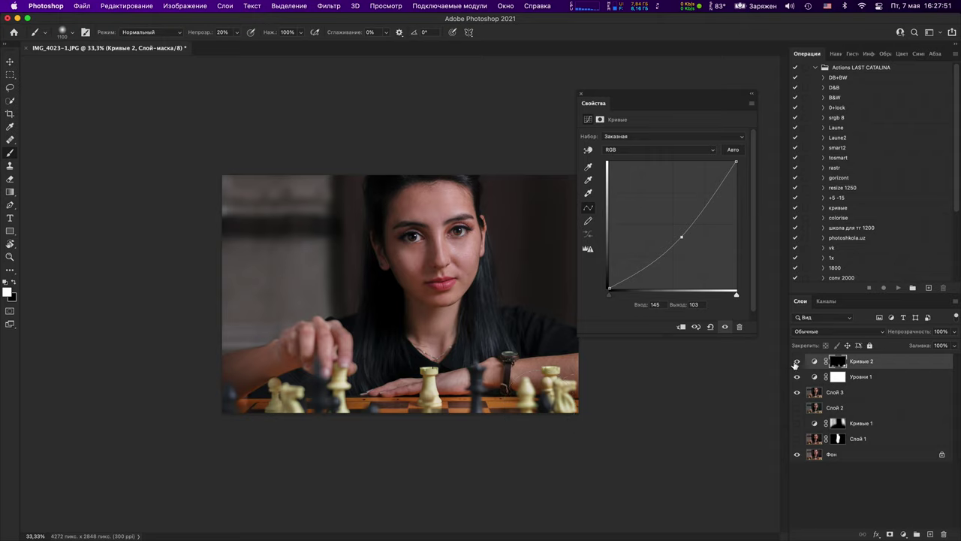
{"action": "left_click", "coordinate": [794, 362]}
{"action": "left_click", "coordinate": [801, 365]}
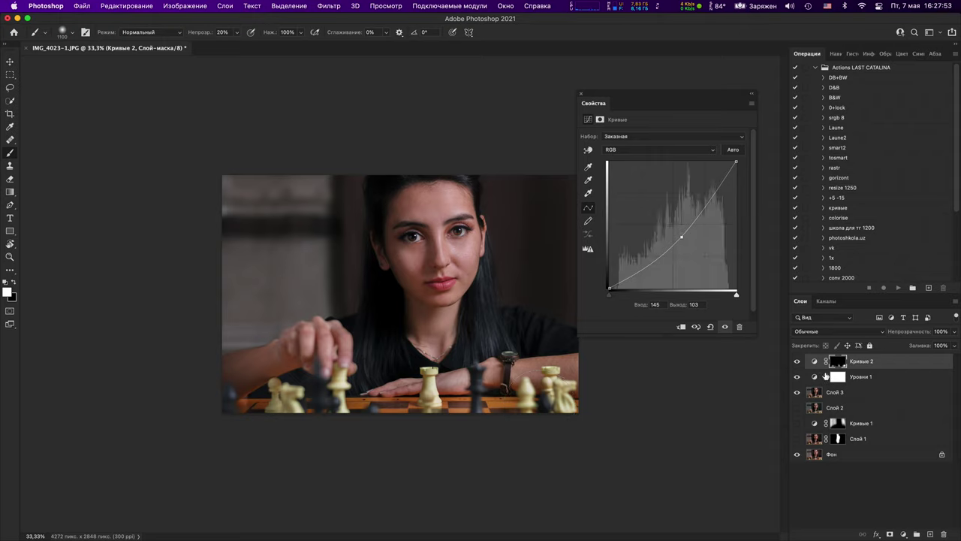
Step: Stamp the visible image onto another top layer, hide the Levels, Curves and earlier stamped layers, and compare it with the background
{"action": "key", "text": "super+alt+shift+e"}
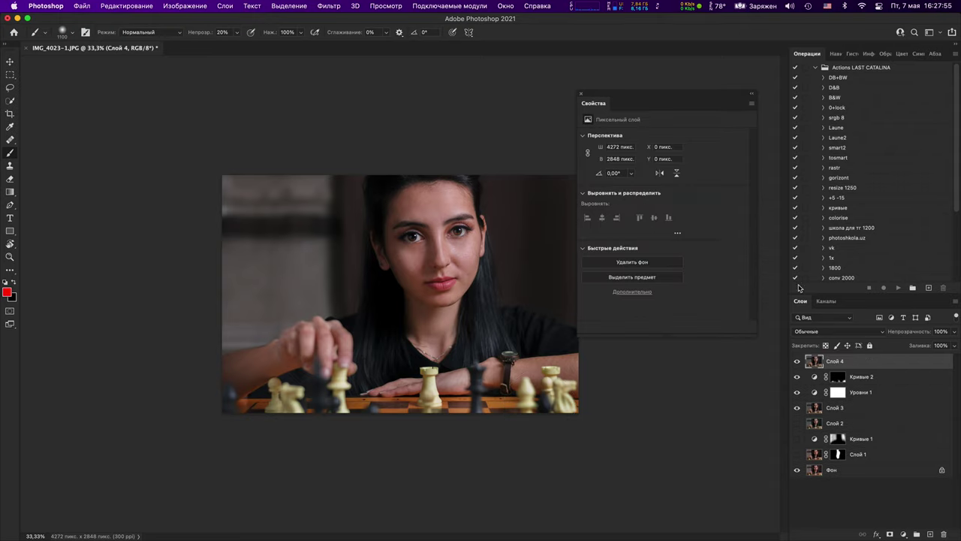
{"action": "left_click", "coordinate": [582, 94]}
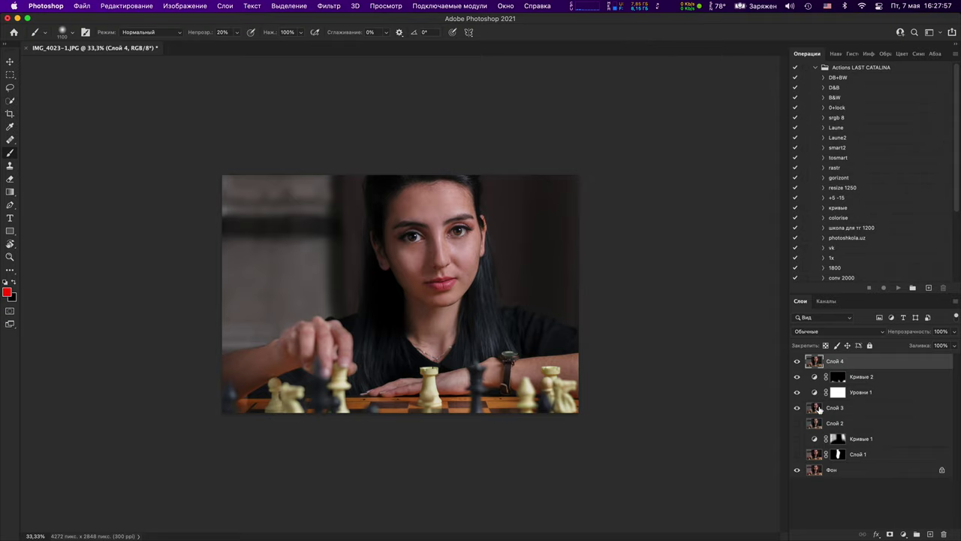
{"action": "left_click_drag", "start_coordinate": [797, 376], "coordinate": [796, 408]}
{"action": "left_click", "coordinate": [797, 362]}
{"action": "left_click", "coordinate": [797, 364]}
{"action": "left_click", "coordinate": [797, 364]}
{"action": "left_click", "coordinate": [797, 366]}
{"action": "left_click", "coordinate": [796, 365]}
{"action": "left_click", "coordinate": [797, 366]}
{"action": "left_click", "coordinate": [797, 366]}
{"action": "left_click", "coordinate": [798, 362]}
Step: Add a Black & White adjustment layer with the default preset above the newest stamped layer, and hide it
{"action": "left_click", "coordinate": [904, 533]}
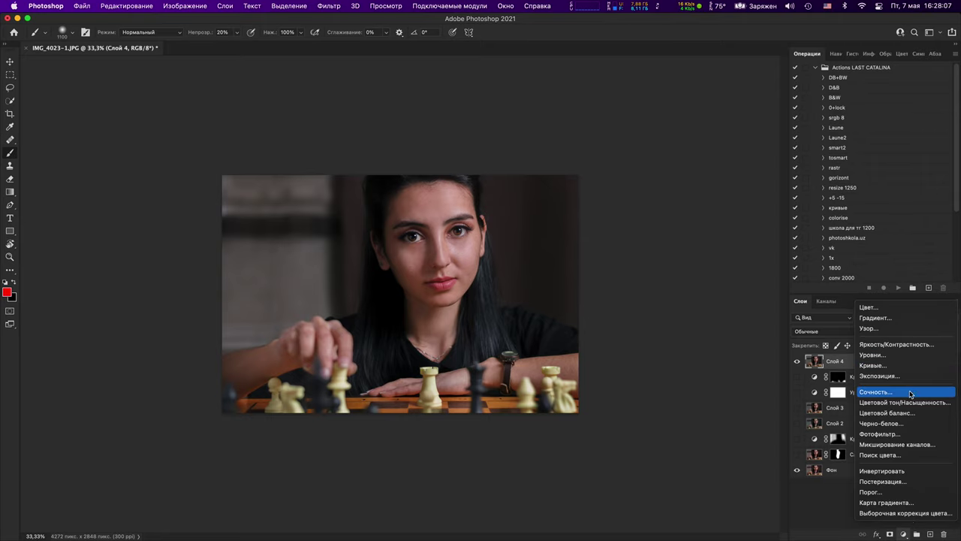
{"action": "left_click", "coordinate": [901, 423]}
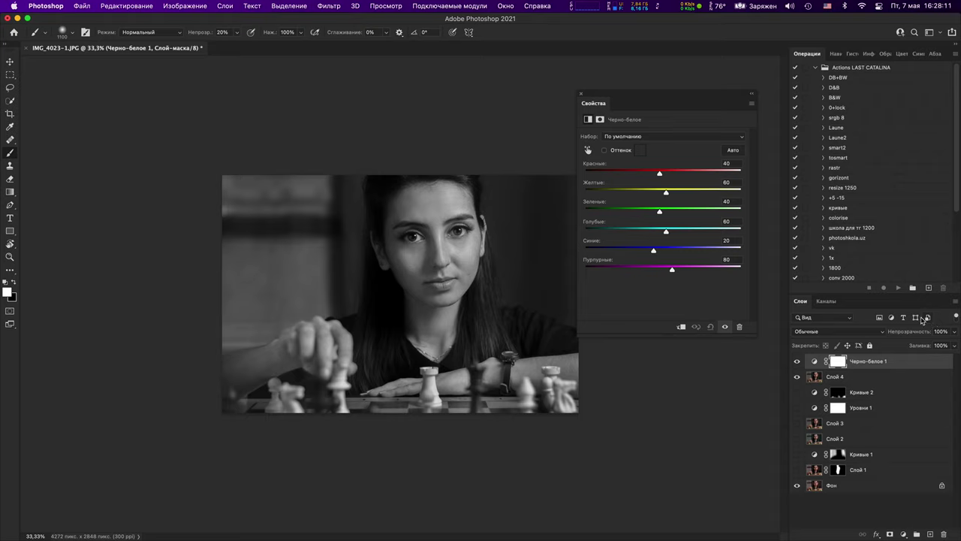
{"action": "left_click", "coordinate": [904, 534]}
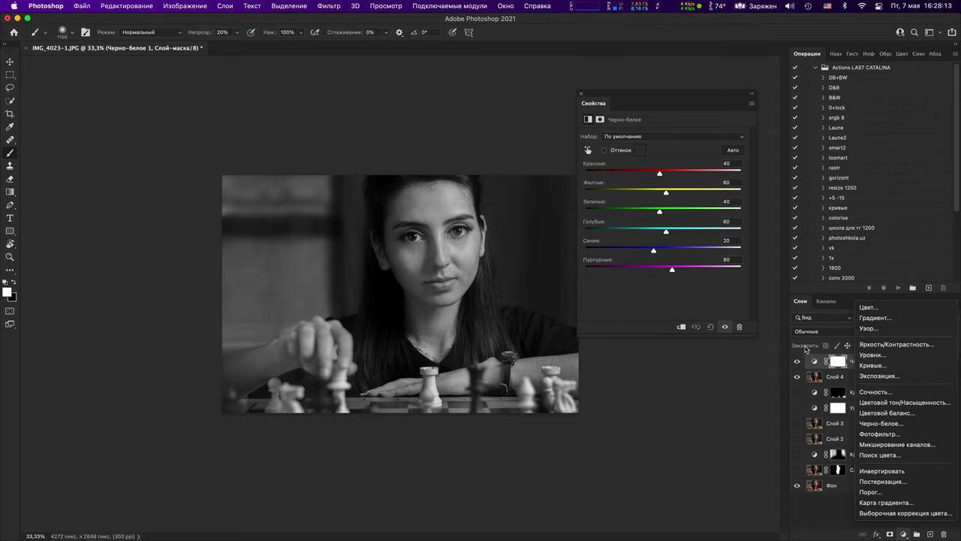
{"action": "left_click", "coordinate": [815, 365]}
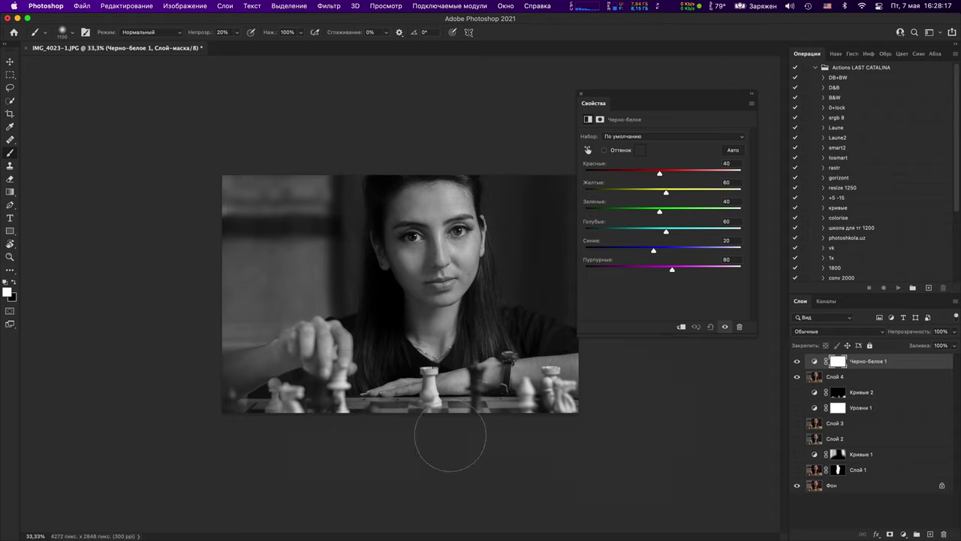
{"action": "left_click", "coordinate": [797, 361]}
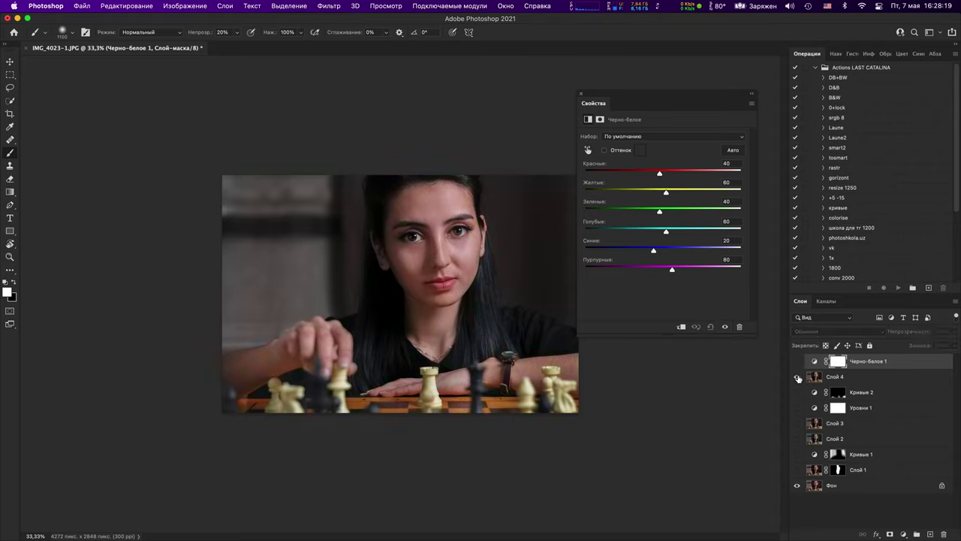
Step: Compare the stamped colour result with the original, and examine both eyes and the surrounding skin at up to 800% magnification
{"action": "left_click", "coordinate": [797, 377]}
{"action": "left_click", "coordinate": [797, 377]}
{"action": "key", "text": "super+plus"}
{"action": "key", "text": "super+plus"}
{"action": "key", "text": "super+plus"}
{"action": "key", "text": "super+plus"}
{"action": "key", "text": "super+plus"}
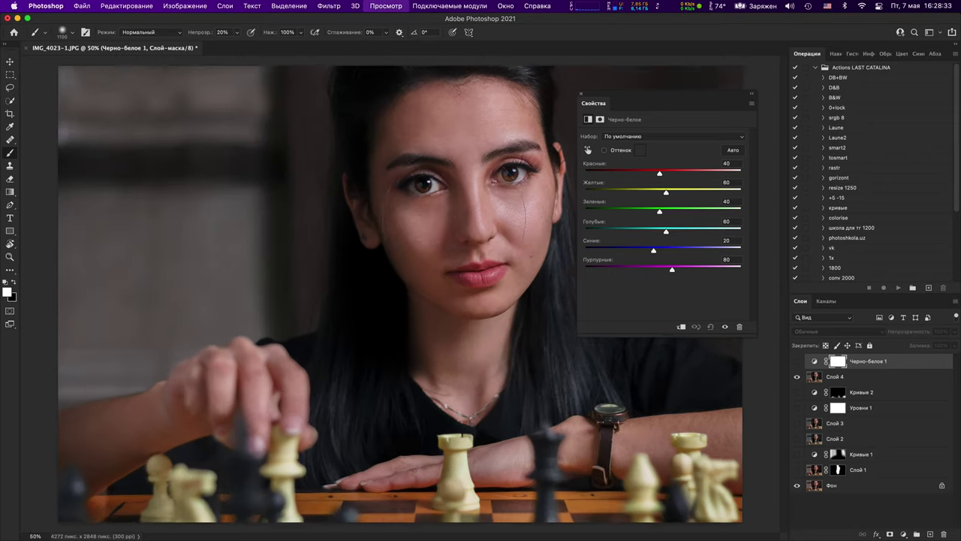
{"action": "left_click_drag", "start_coordinate": [455, 208], "coordinate": [430, 390]}
{"action": "scroll", "coordinate": [459, 324], "scroll_direction": "up", "scroll_amount": 8}
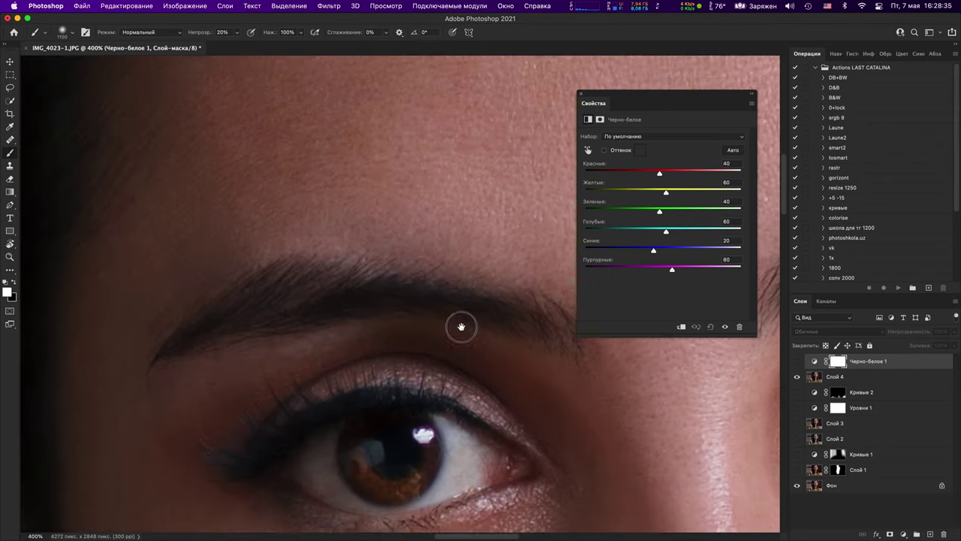
{"action": "scroll", "coordinate": [450, 214], "scroll_direction": "up", "scroll_amount": 5}
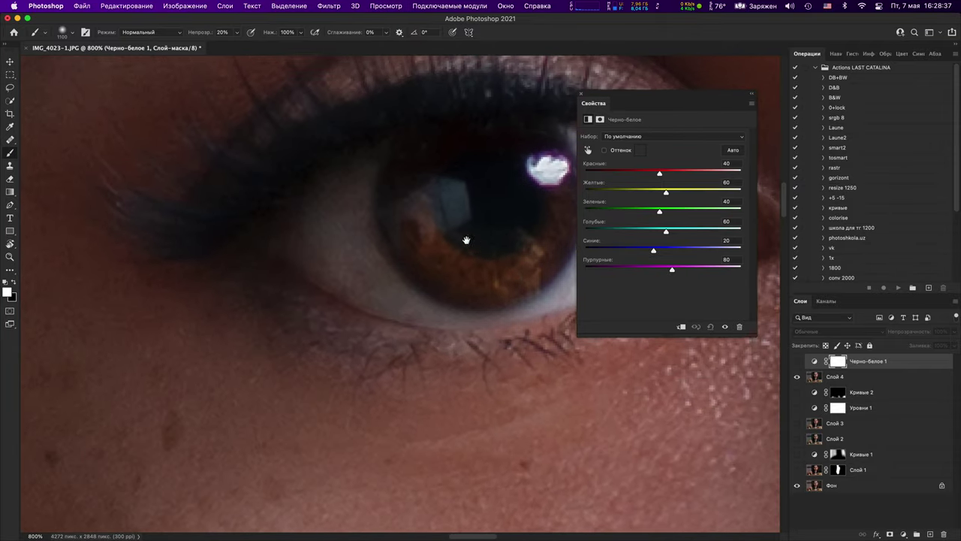
{"action": "key", "text": "super+minus"}
{"action": "key", "text": "super+minus"}
{"action": "key", "text": "super+minus"}
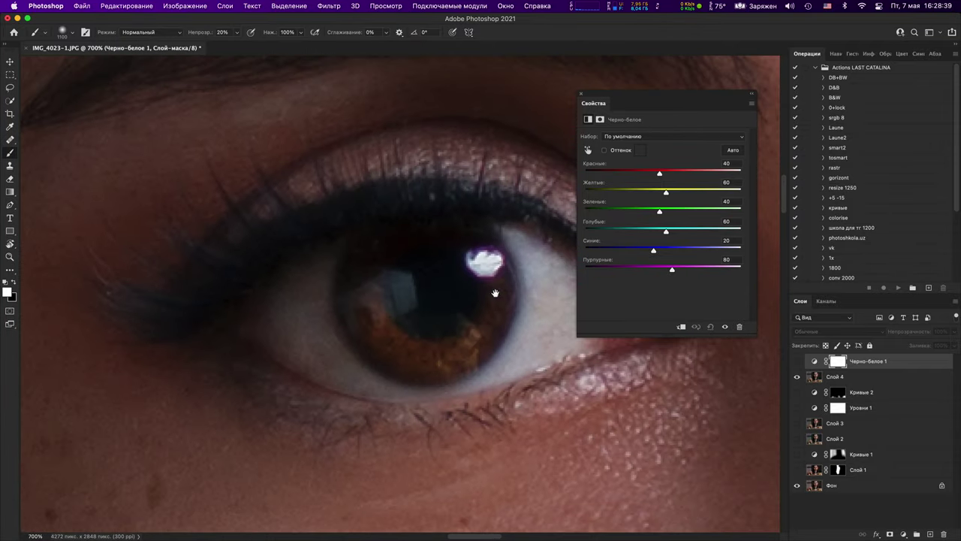
{"action": "left_click_drag", "start_coordinate": [531, 317], "coordinate": [229, 356]}
{"action": "left_click_drag", "start_coordinate": [530, 356], "coordinate": [230, 382]}
{"action": "scroll", "coordinate": [515, 383], "scroll_direction": "down", "scroll_amount": 6}
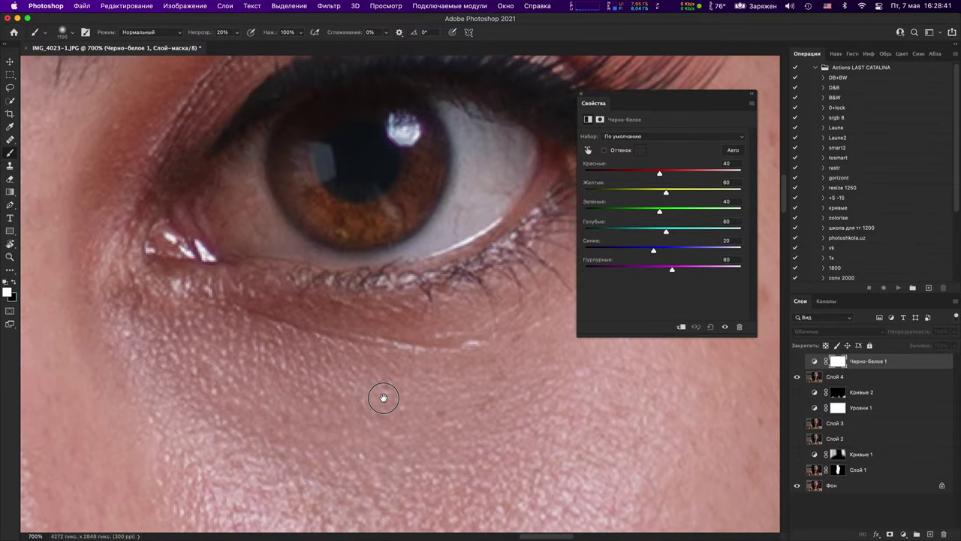
{"action": "scroll", "coordinate": [412, 259], "scroll_direction": "down", "scroll_amount": 3}
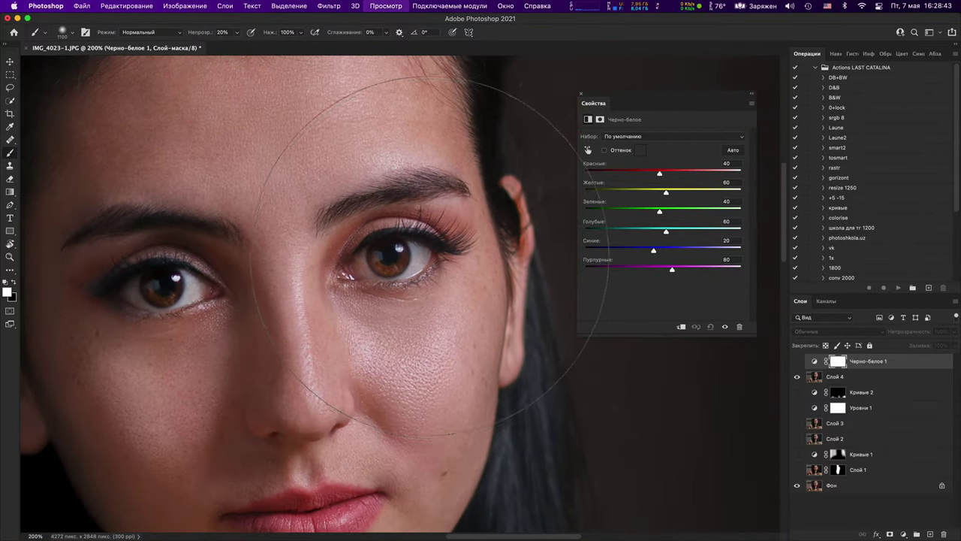
{"action": "scroll", "coordinate": [424, 242], "scroll_direction": "up", "scroll_amount": 1}
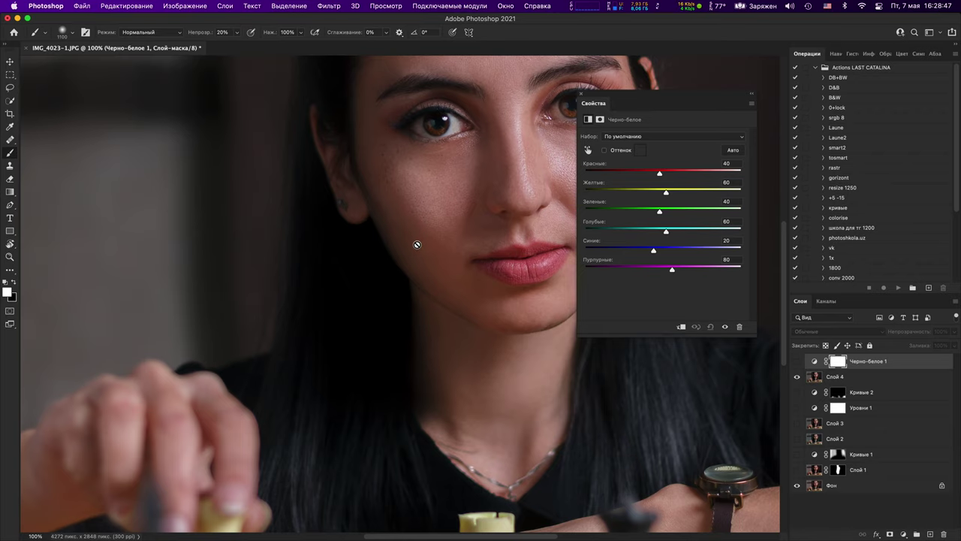
{"action": "scroll", "coordinate": [418, 245], "scroll_direction": "down", "scroll_amount": 2}
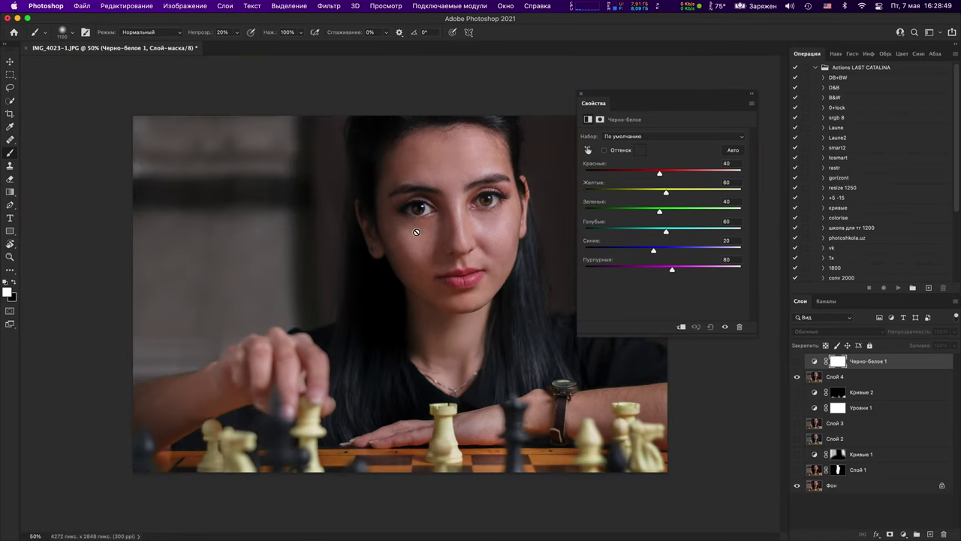
Step: Close IMG_4023-1.JPG without saving its changes, and open IMG_4164.JPG from Adobe Bridge
{"action": "left_click", "coordinate": [26, 48]}
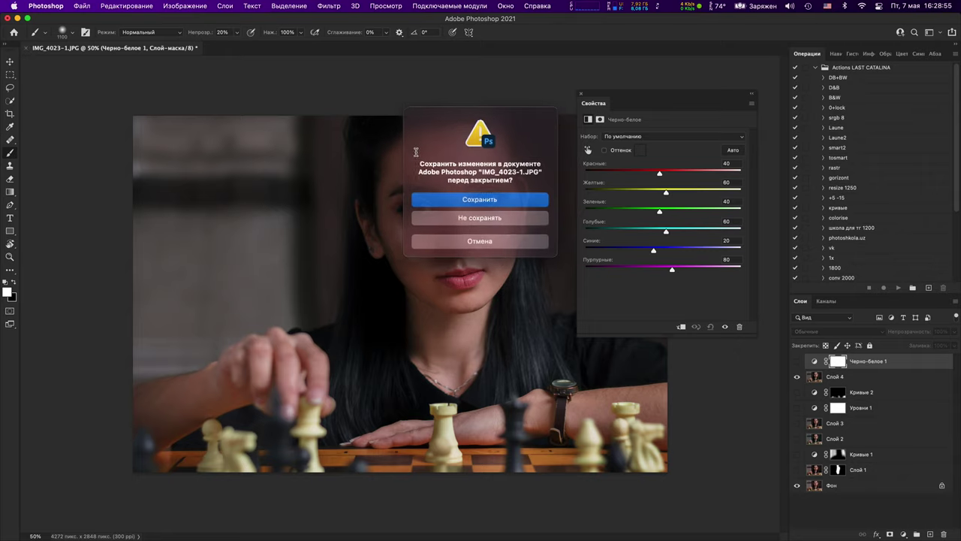
{"action": "left_click", "coordinate": [456, 218]}
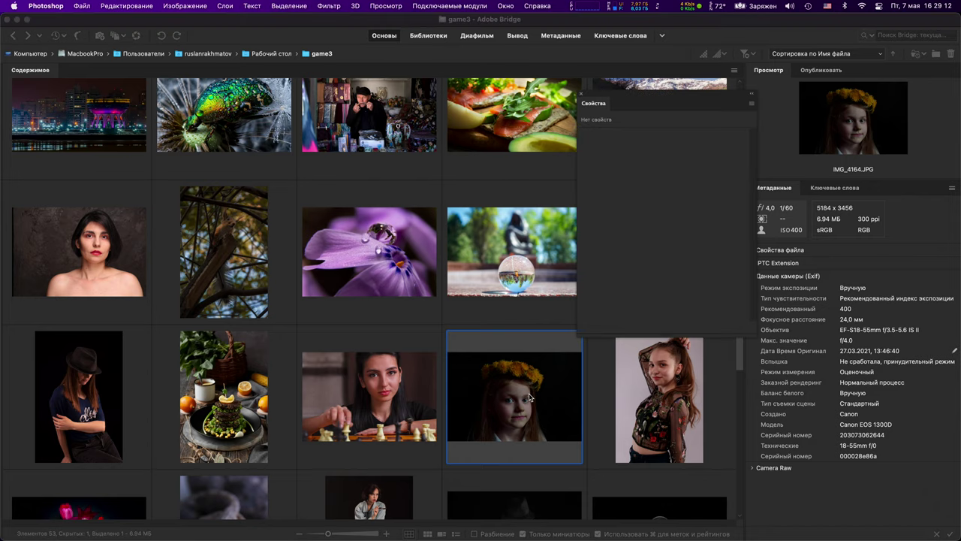
{"action": "left_click", "coordinate": [514, 338]}
Step: Examine the more shaded eye in the dark portrait of the girl at up to 1600% magnification, and the whole frame at 33.3%
{"action": "key", "text": "super+plus"}
{"action": "key", "text": "super+plus"}
{"action": "key", "text": "super+plus"}
{"action": "key", "text": "super+plus"}
{"action": "key", "text": "super+plus"}
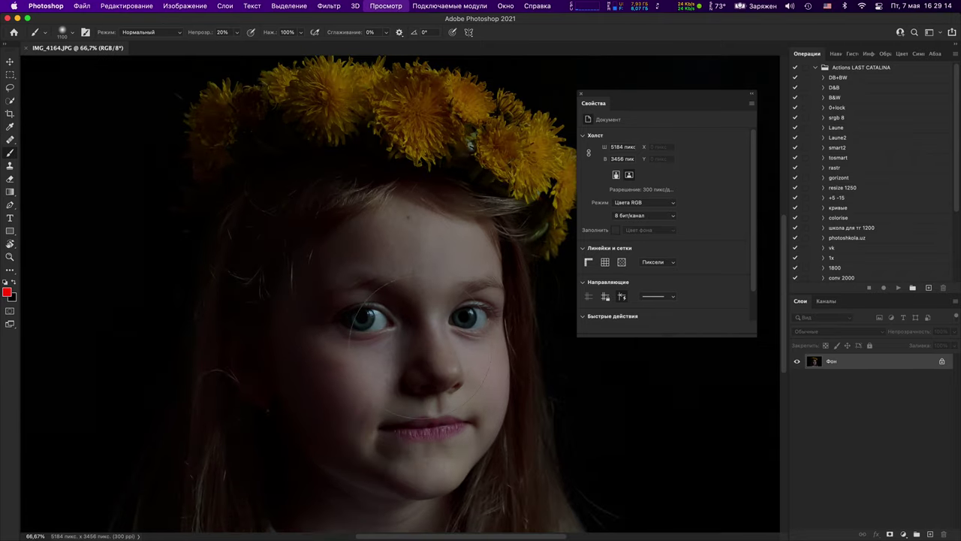
{"action": "key", "text": "super+plus"}
{"action": "left_click_drag", "start_coordinate": [373, 428], "coordinate": [534, 281]}
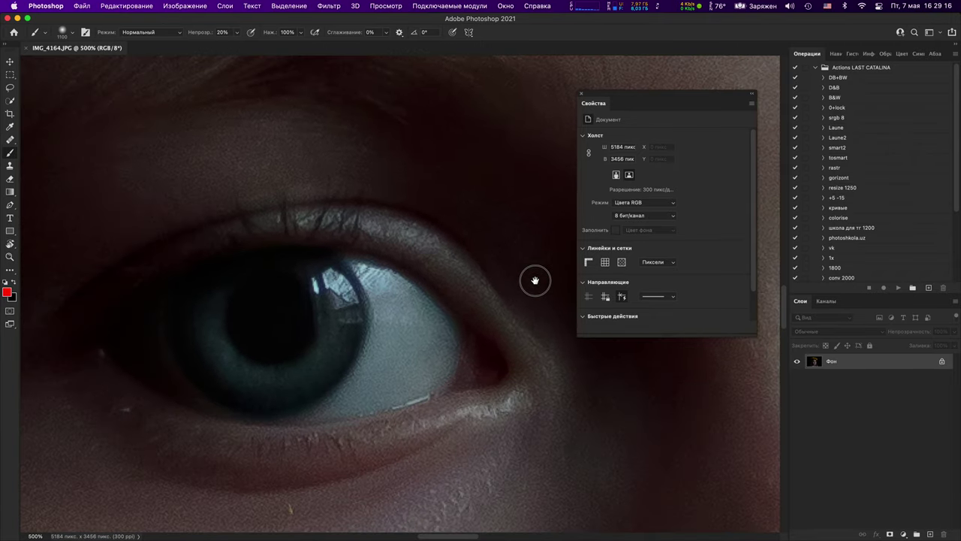
{"action": "key", "text": "super+plus"}
{"action": "key", "text": "super+plus"}
{"action": "key", "text": "super+plus"}
{"action": "key", "text": "super+plus"}
{"action": "key", "text": "super+plus"}
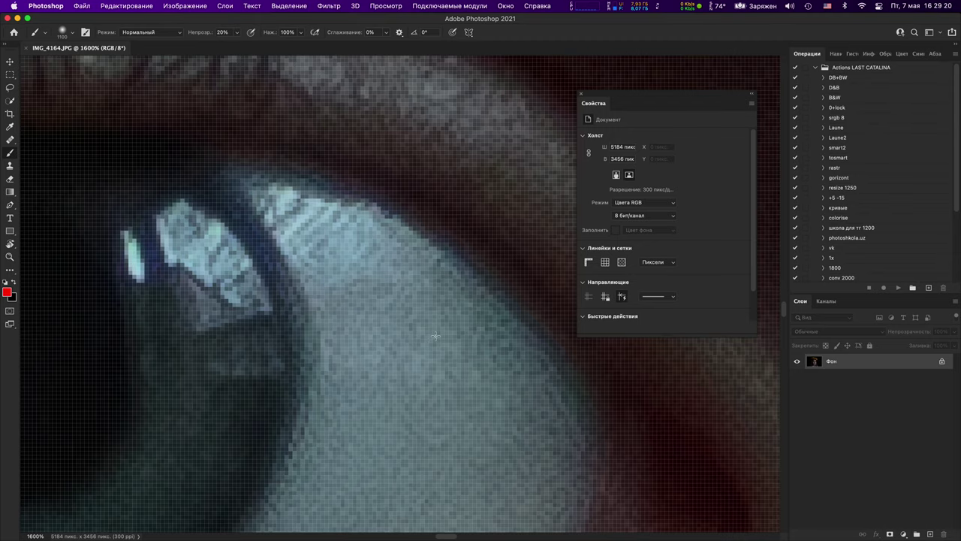
{"action": "key", "text": "super+minus"}
{"action": "key", "text": "super+minus"}
{"action": "key", "text": "super+minus"}
{"action": "key", "text": "super+minus"}
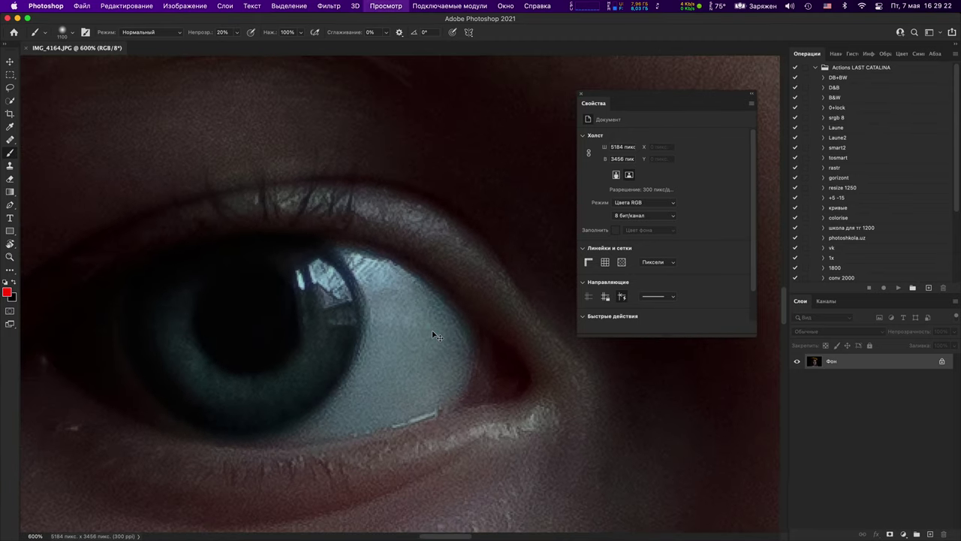
{"action": "key", "text": "super+1"}
{"action": "key", "text": "super+minus"}
{"action": "key", "text": "super+minus"}
{"action": "key", "text": "super+minus"}
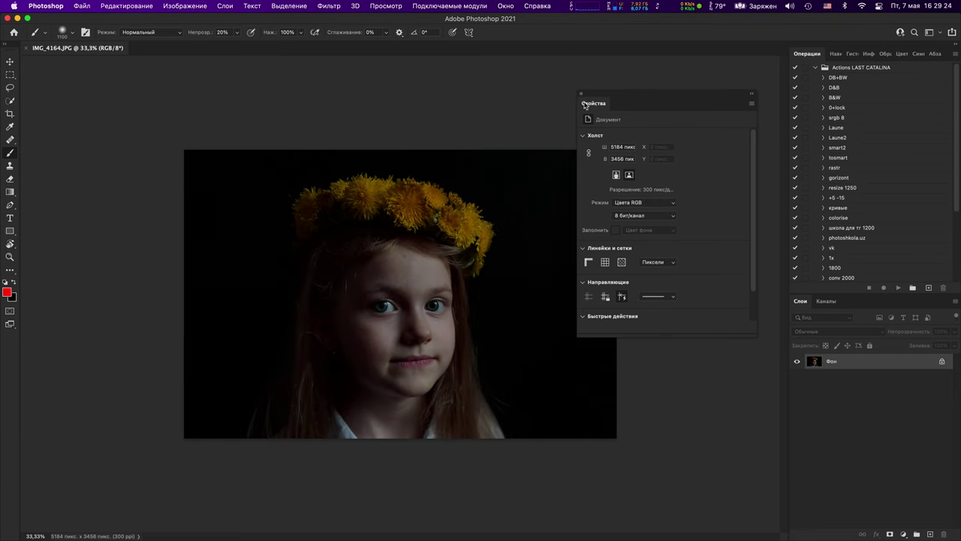
Step: Examine the forehead skin and the better-lit eye of the girl at up to 1600% magnification
{"action": "key", "text": "super+plus"}
{"action": "key", "text": "super+plus"}
{"action": "key", "text": "super+plus"}
{"action": "key", "text": "super+plus"}
{"action": "key", "text": "super+plus"}
{"action": "key", "text": "super+plus"}
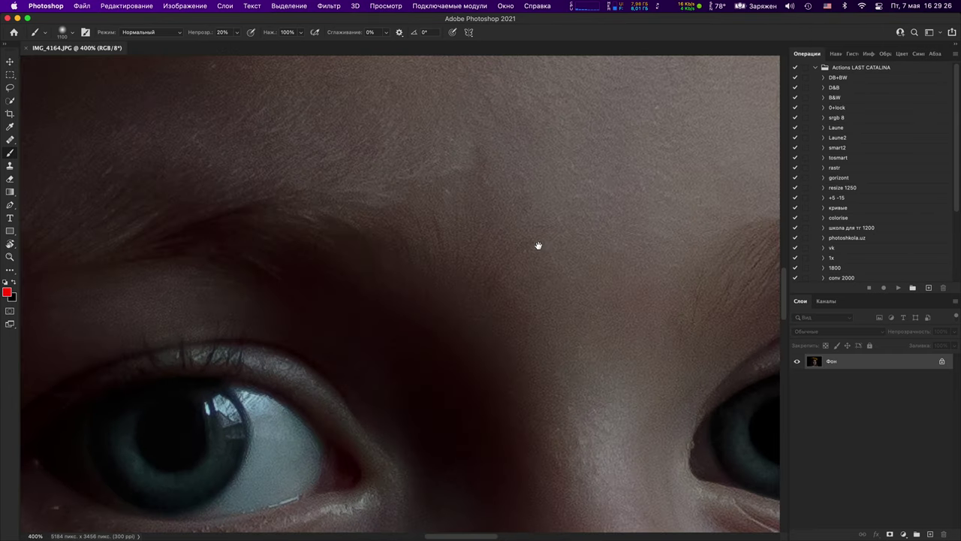
{"action": "left_click_drag", "start_coordinate": [538, 246], "coordinate": [472, 418]}
{"action": "key", "text": "super+plus"}
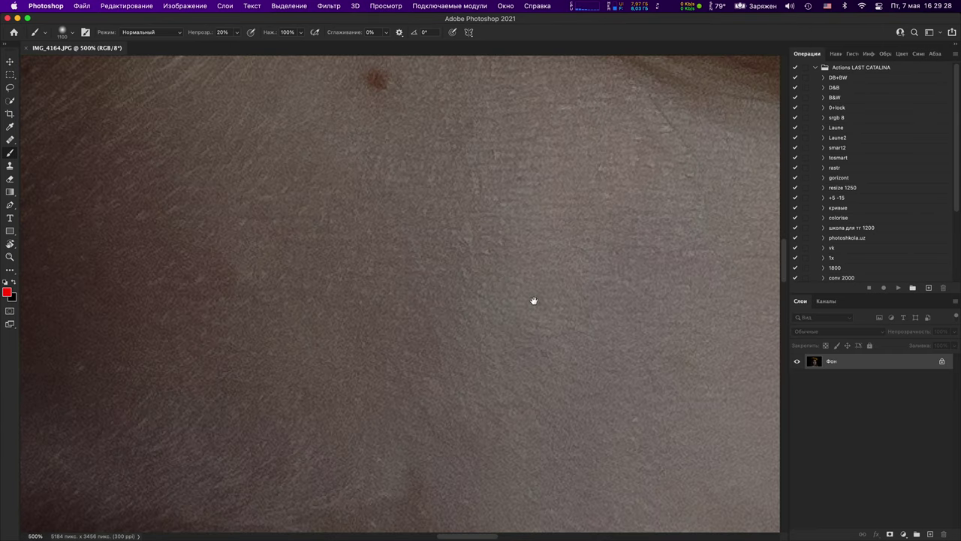
{"action": "left_click_drag", "start_coordinate": [471, 321], "coordinate": [438, 422]}
{"action": "left_click_drag", "start_coordinate": [721, 331], "coordinate": [383, 185]}
{"action": "left_click_drag", "start_coordinate": [463, 444], "coordinate": [465, 97]}
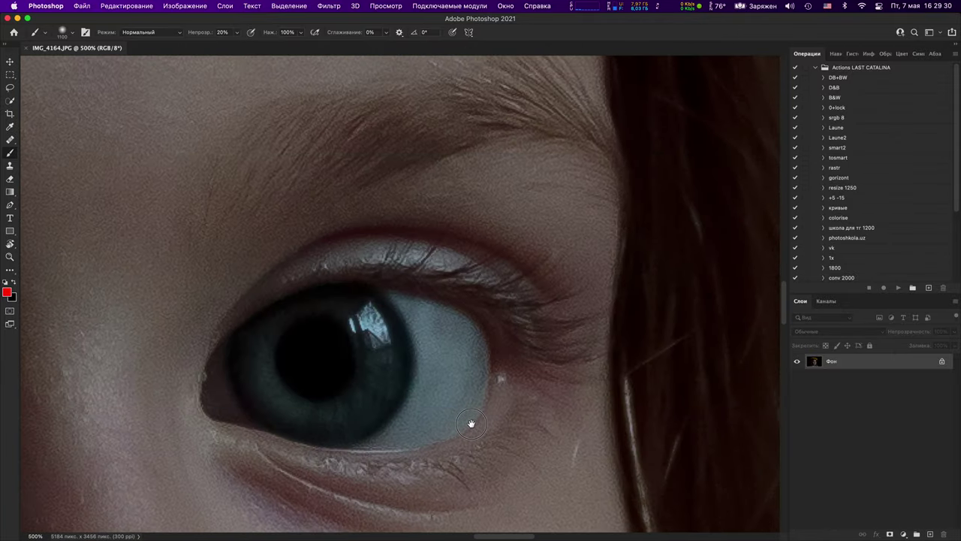
{"action": "key", "text": "super+plus"}
{"action": "key", "text": "super+plus"}
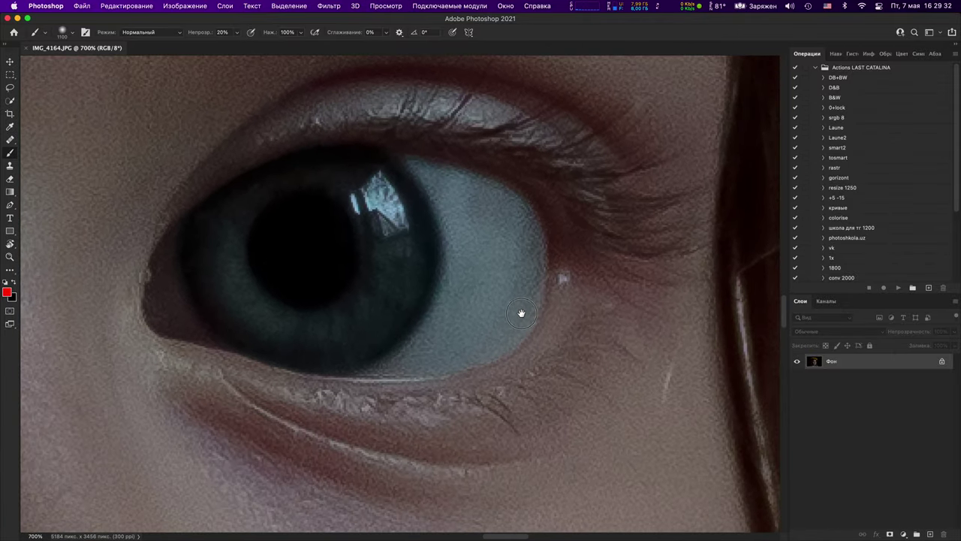
{"action": "key", "text": "super+plus"}
{"action": "key", "text": "super+plus"}
{"action": "key", "text": "super+plus"}
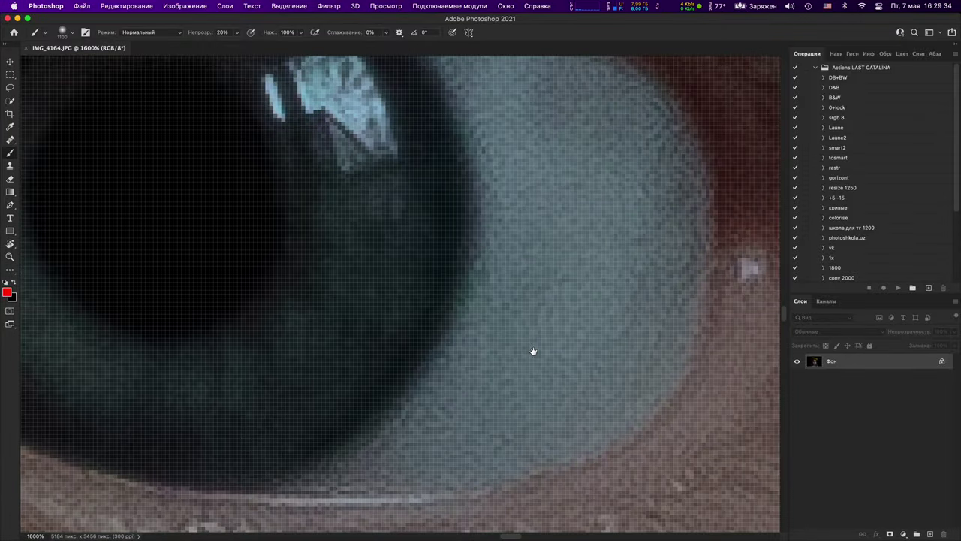
Step: Examine the skin beneath the better-lit eye and the shaded eye at 700%, and view the whole portrait at 25%
{"action": "key", "text": "super+minus"}
{"action": "key", "text": "super+minus"}
{"action": "key", "text": "super+minus"}
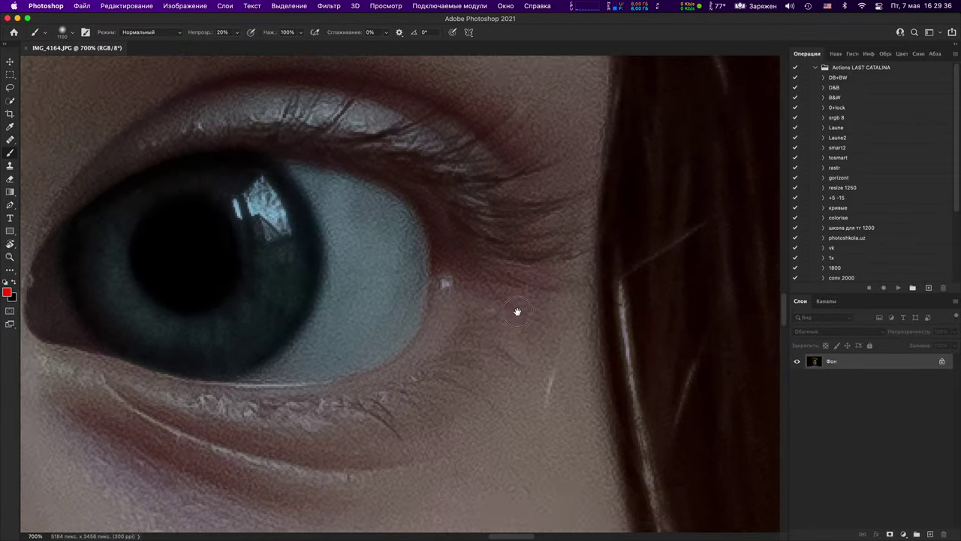
{"action": "left_click_drag", "start_coordinate": [517, 310], "coordinate": [496, 76]}
{"action": "left_click_drag", "start_coordinate": [470, 418], "coordinate": [549, 491]}
{"action": "left_click_drag", "start_coordinate": [518, 286], "coordinate": [525, 450]}
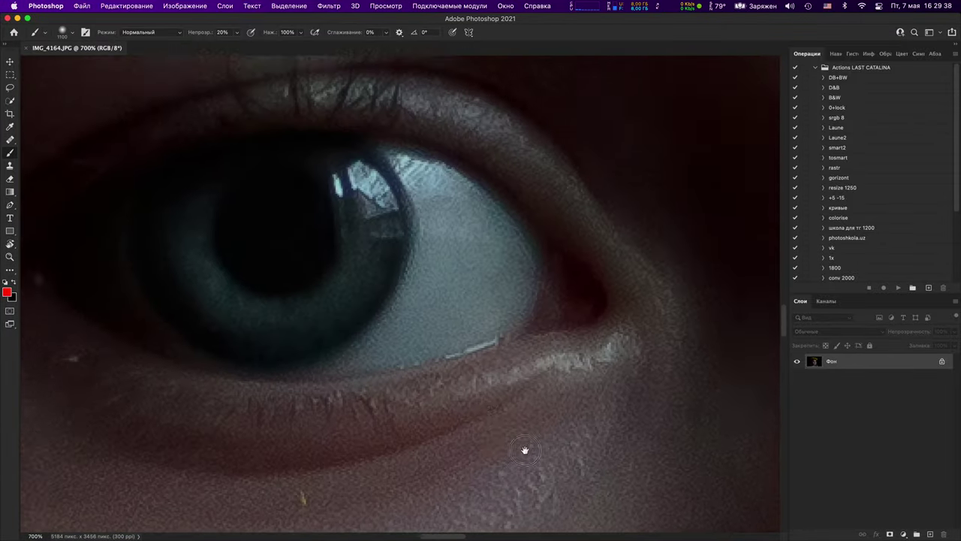
{"action": "key", "text": "super+minus"}
{"action": "key", "text": "super+minus"}
{"action": "key", "text": "super+minus"}
{"action": "key", "text": "super+minus"}
{"action": "key", "text": "super+minus"}
{"action": "key", "text": "super+minus"}
{"action": "key", "text": "super+minus"}
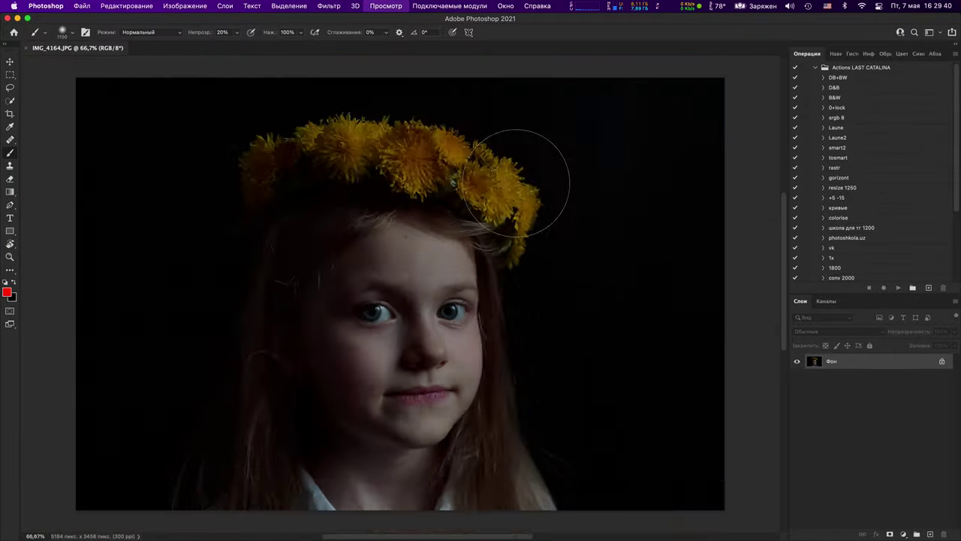
{"action": "key", "text": "super+minus"}
{"action": "key", "text": "super+minus"}
{"action": "key", "text": "super+minus"}
{"action": "key", "text": "super+minus"}
{"action": "key", "text": "super+equal"}
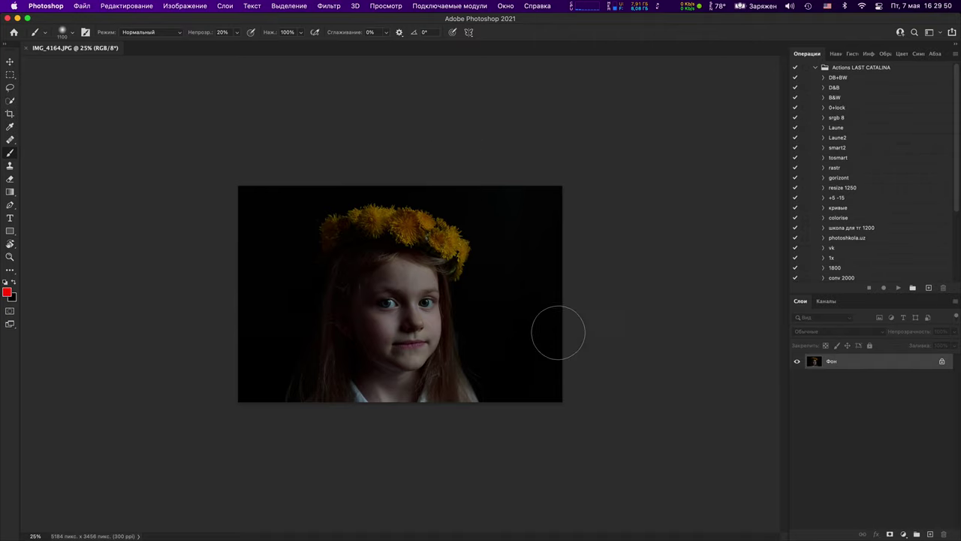
Step: Duplicate the background layer and shift the copy straight up until the flower wreath almost touches the frame's upper edge
{"action": "key", "text": "super+j"}
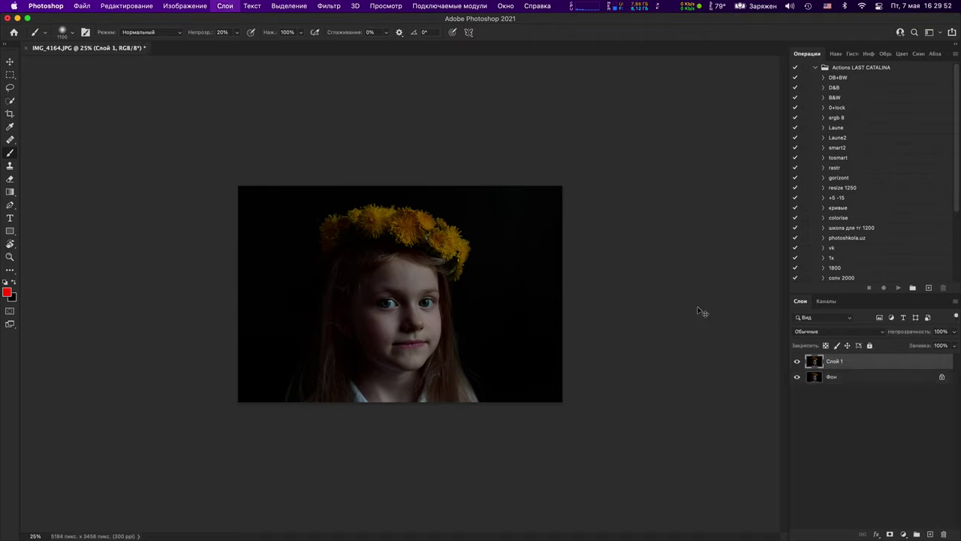
{"action": "key", "text": "v"}
{"action": "left_click_drag", "start_coordinate": [422, 328], "coordinate": [419, 308]}
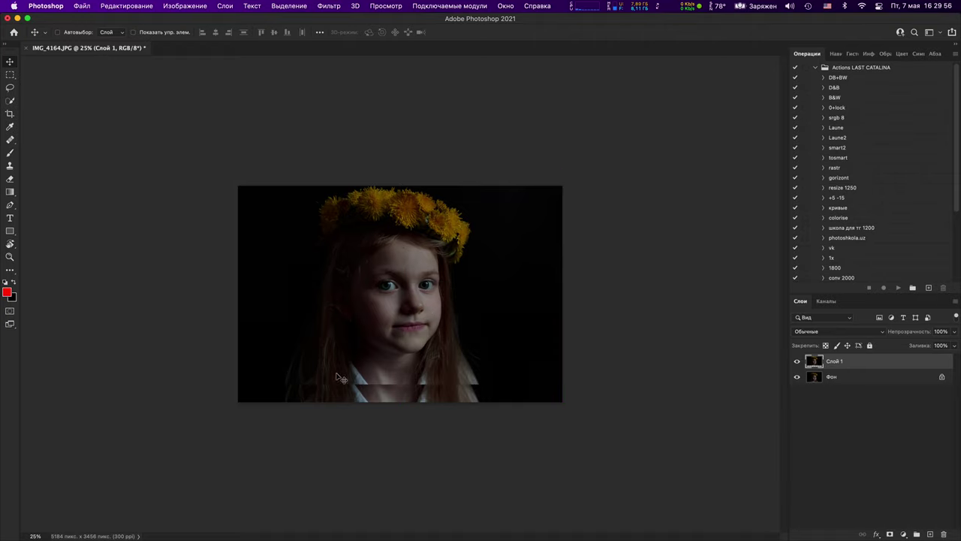
Step: Copy the lowest strip of the shifted layer onto its own layer and stretch it down to the frame's lower edge
{"action": "key", "text": "m"}
{"action": "left_click_drag", "start_coordinate": [216, 359], "coordinate": [646, 406]}
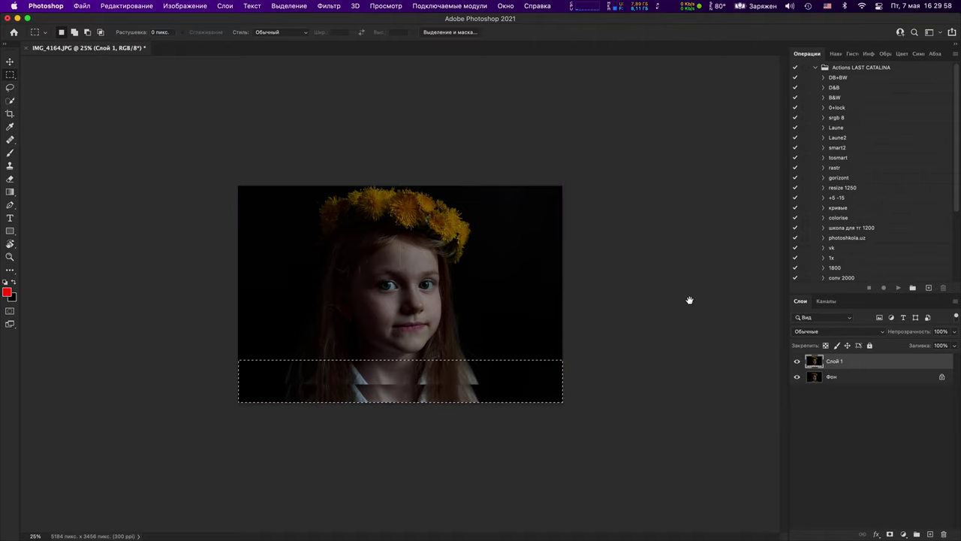
{"action": "key", "text": "j"}
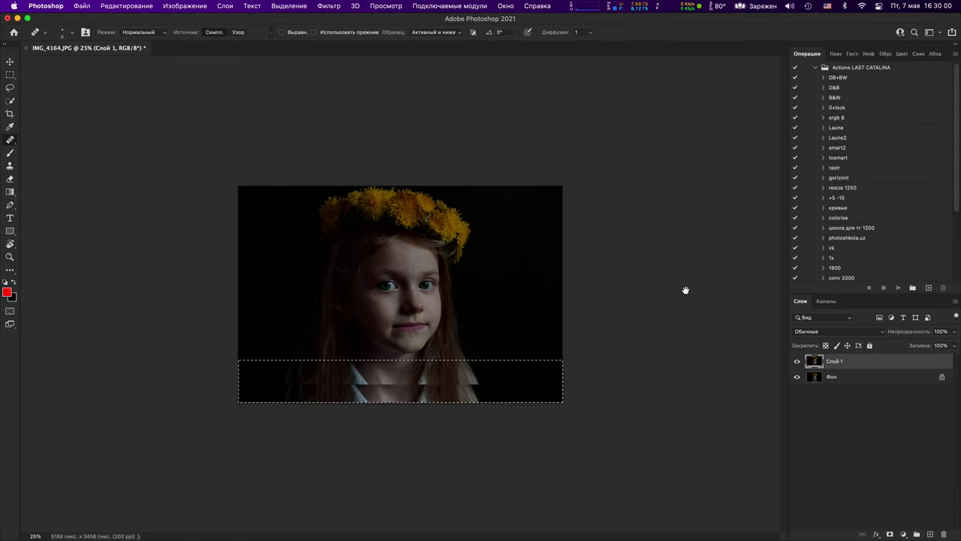
{"action": "key", "text": "super+j"}
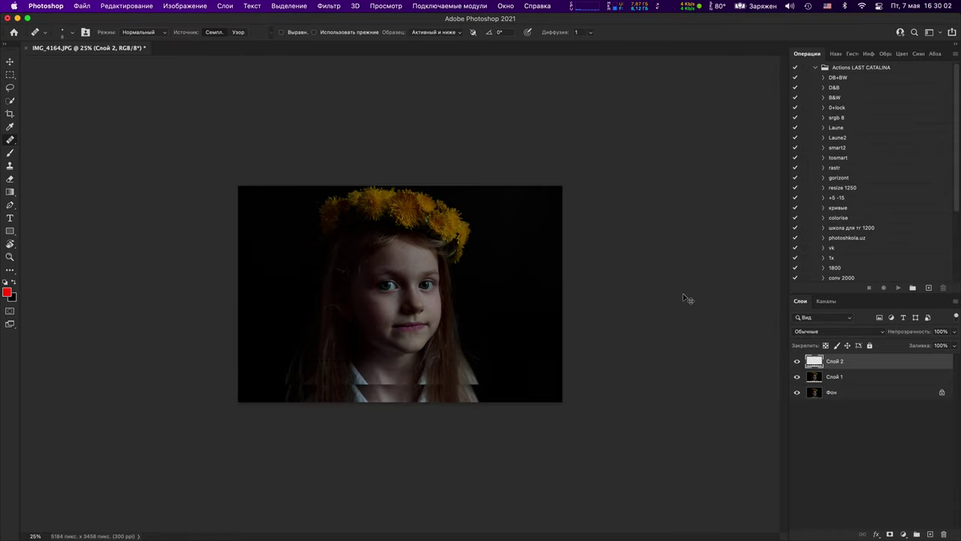
{"action": "key", "text": "super+t"}
{"action": "left_click_drag", "start_coordinate": [399, 385], "coordinate": [400, 402]}
{"action": "key", "text": "Return"}
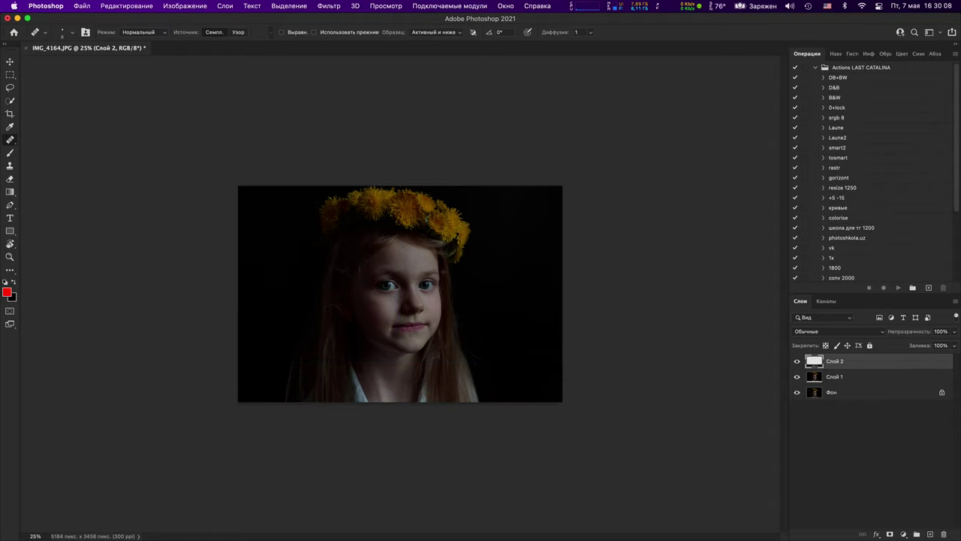
Step: Select the stretched strip and the shifted portrait layer together, and move both slightly to the right in the frame
{"action": "key", "text": "v"}
{"action": "left_click", "coordinate": [830, 363], "text": "super"}
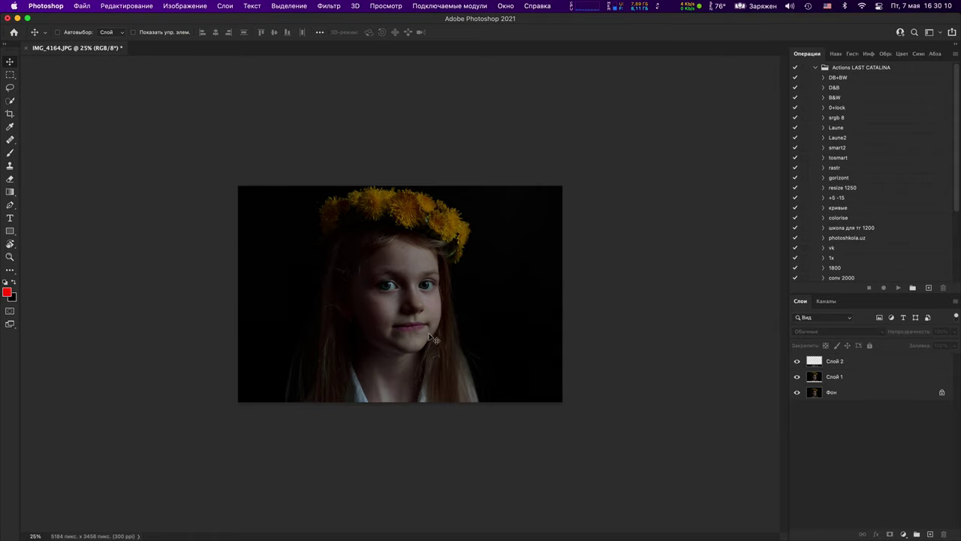
{"action": "left_click", "coordinate": [435, 337], "text": "super"}
{"action": "left_click", "coordinate": [517, 211]}
{"action": "left_click", "coordinate": [867, 364]}
{"action": "left_click", "coordinate": [869, 380], "text": "super"}
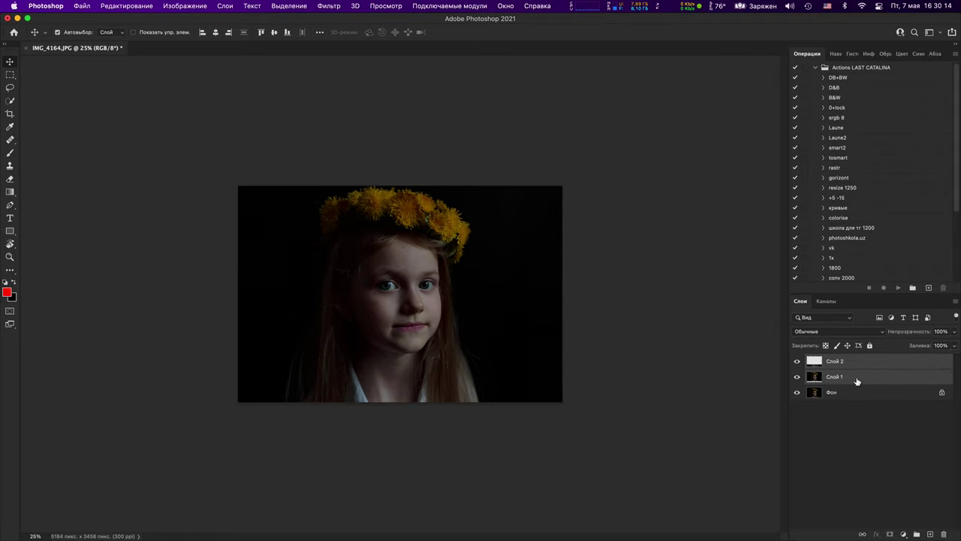
{"action": "left_click_drag", "start_coordinate": [435, 307], "coordinate": [450, 306]}
{"action": "left_click_drag", "start_coordinate": [486, 388], "coordinate": [486, 388]}
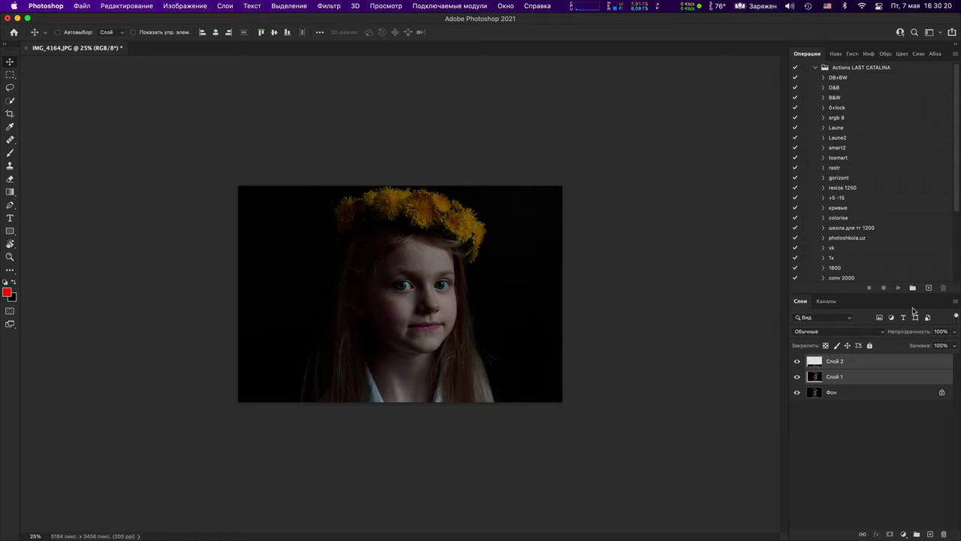
Step: Add an empty layer above the others and prepare a white brush 150 px in size
{"action": "left_click", "coordinate": [930, 534]}
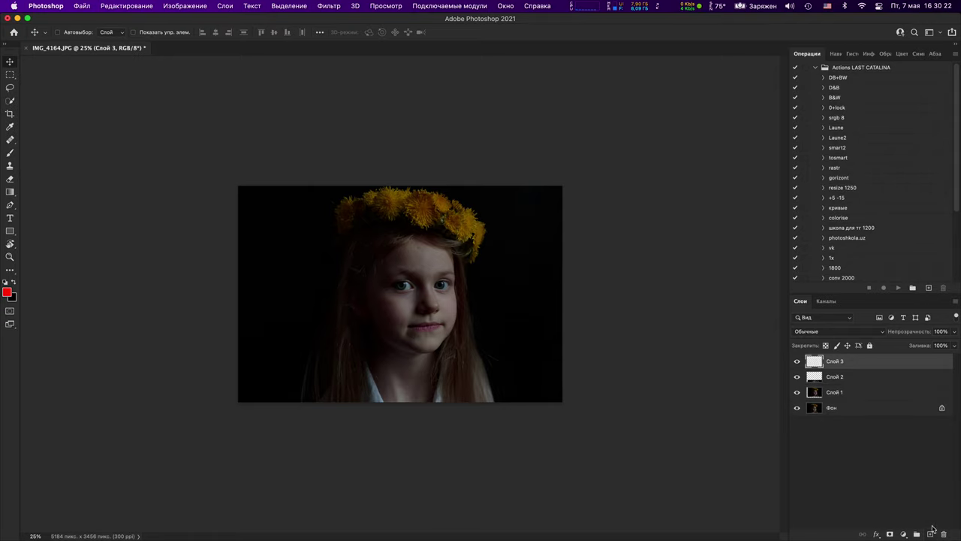
{"action": "key", "text": "b"}
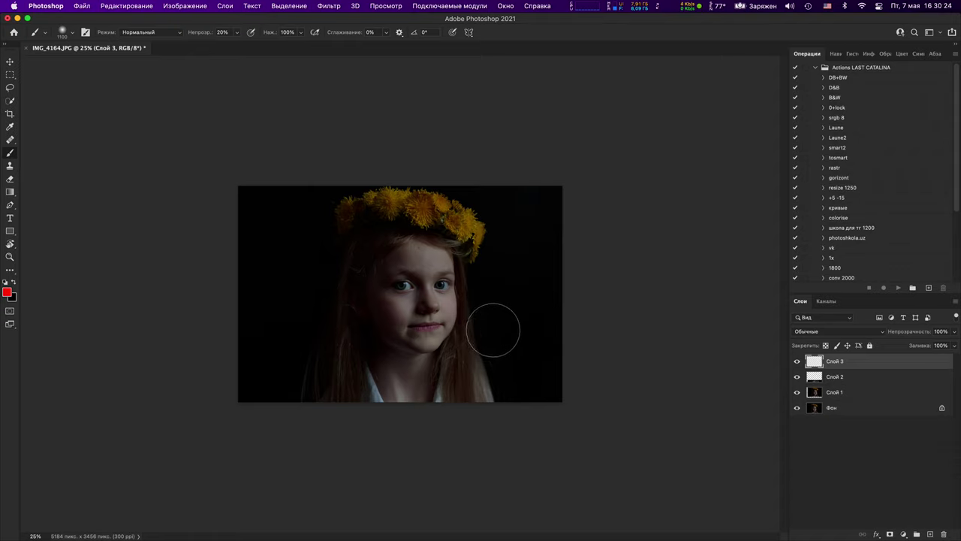
{"action": "key", "text": "d"}
{"action": "key", "text": "bracketleft"}
{"action": "key", "text": "bracketleft"}
{"action": "key", "text": "bracketleft"}
{"action": "key", "text": "bracketleft"}
{"action": "key", "text": "bracketleft"}
{"action": "key", "text": "bracketleft"}
{"action": "key", "text": "bracketleft"}
{"action": "key", "text": "bracketleft"}
{"action": "key", "text": "bracketleft"}
{"action": "key", "text": "bracketleft"}
{"action": "key", "text": "bracketleft"}
{"action": "key", "text": "bracketleft"}
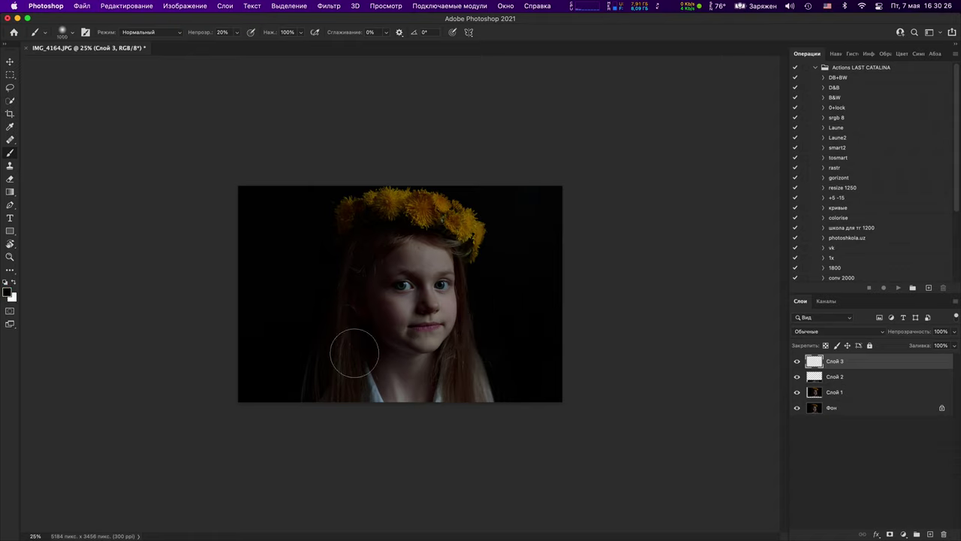
{"action": "key", "text": "x"}
Step: Paint white shoulder outlines on both sides of the girl's hair down to the lower edge, undoing the first stroke
{"action": "left_click_drag", "start_coordinate": [334, 338], "coordinate": [216, 414]}
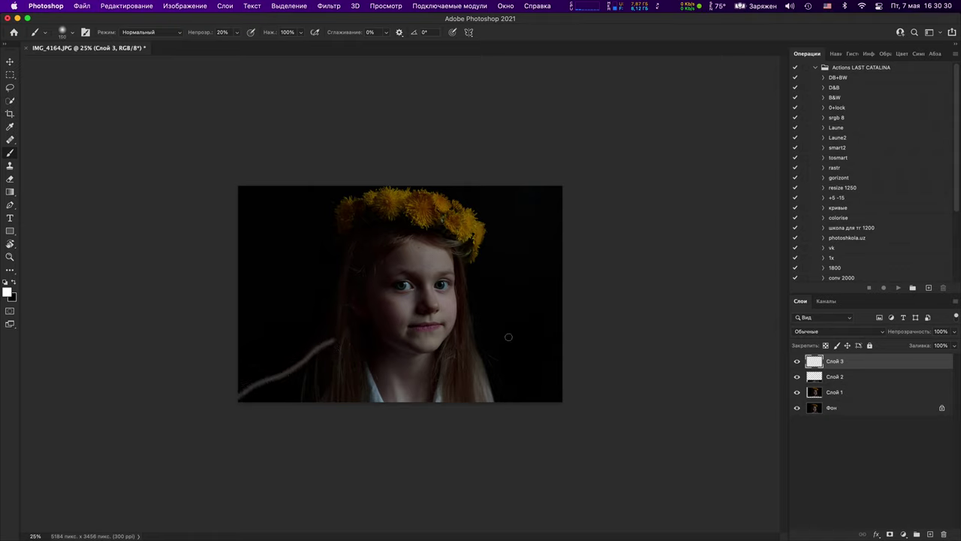
{"action": "key", "text": "super+z"}
{"action": "mouse_move", "coordinate": [340, 338]}
{"action": "left_mouse_down"}
{"action": "mouse_move", "coordinate": [266, 373]}
{"action": "mouse_move", "coordinate": [257, 402]}
{"action": "left_mouse_up"}
{"action": "mouse_move", "coordinate": [467, 330]}
{"action": "left_mouse_down"}
{"action": "mouse_move", "coordinate": [516, 361]}
{"action": "mouse_move", "coordinate": [530, 403]}
{"action": "left_mouse_up"}
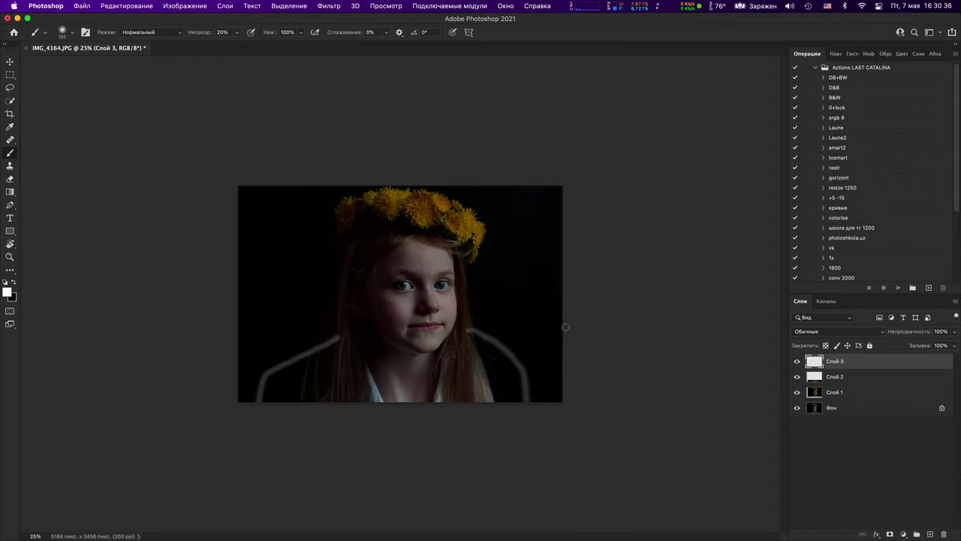
Step: Add a Curves adjustment layer above the shoulder outlines and brighten the shadows extremely, with input 8 and output 172
{"action": "key", "text": "super+equal"}
{"action": "key", "text": "super+equal"}
{"action": "key", "text": "super+equal"}
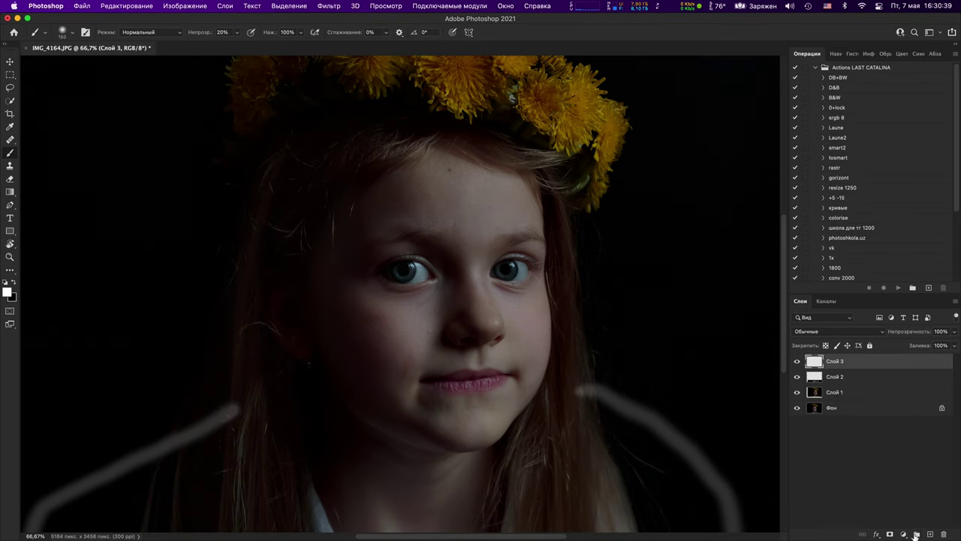
{"action": "left_click", "coordinate": [915, 534]}
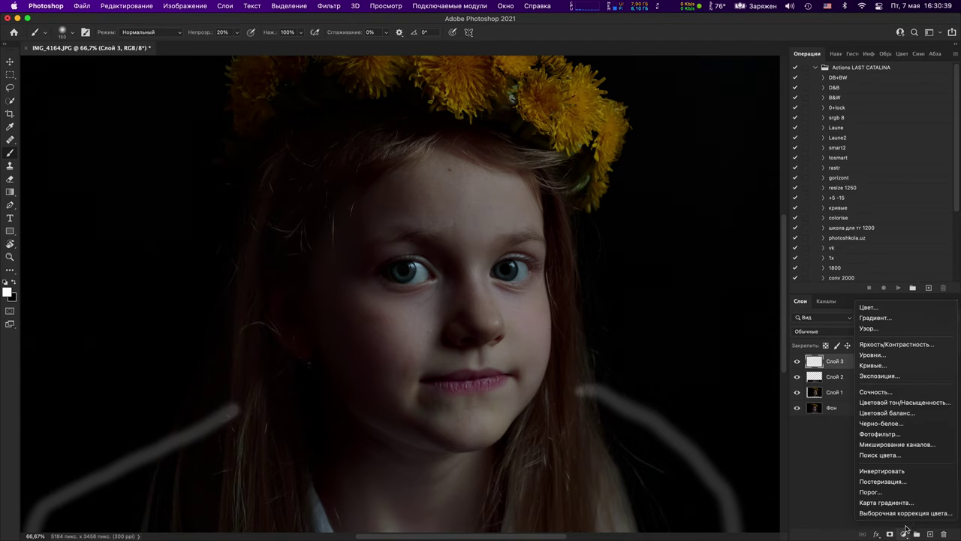
{"action": "left_click", "coordinate": [890, 365]}
{"action": "left_click_drag", "start_coordinate": [708, 235], "coordinate": [612, 200]}
Step: Compare the brightened portrait with and without the painted shoulder outlines, and leave their layer hidden
{"action": "key", "text": "super+minus"}
{"action": "key", "text": "super+minus"}
{"action": "key", "text": "super+minus"}
{"action": "left_click", "coordinate": [798, 376]}
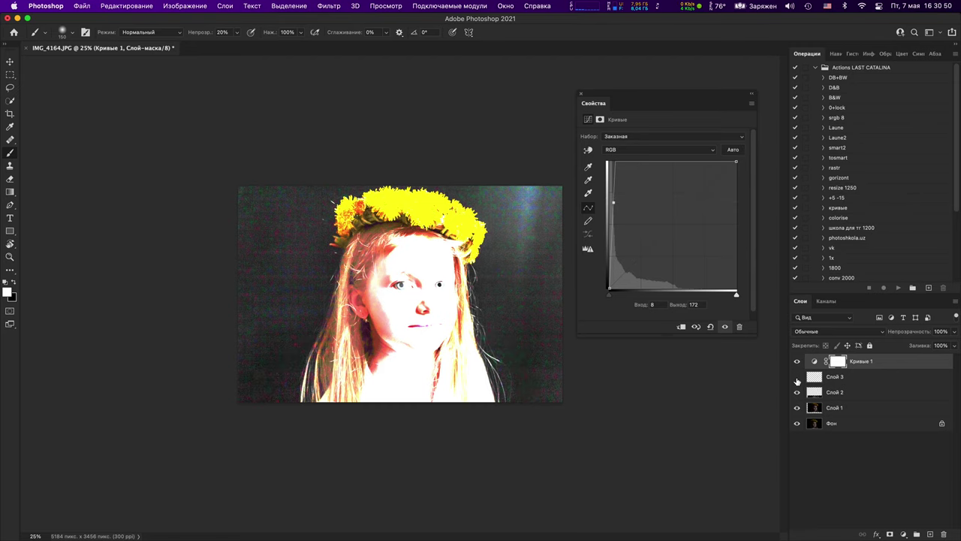
{"action": "key", "text": "super+plus"}
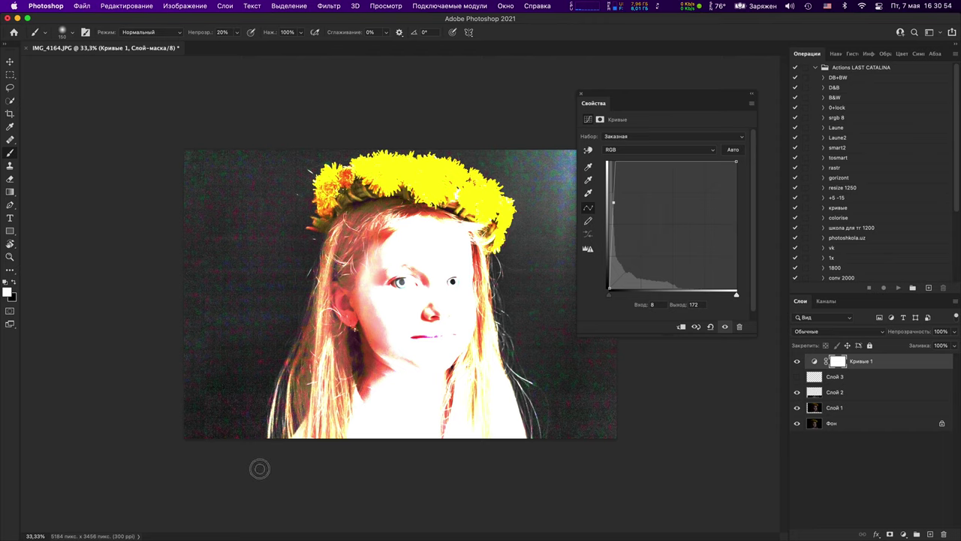
{"action": "left_click", "coordinate": [797, 381]}
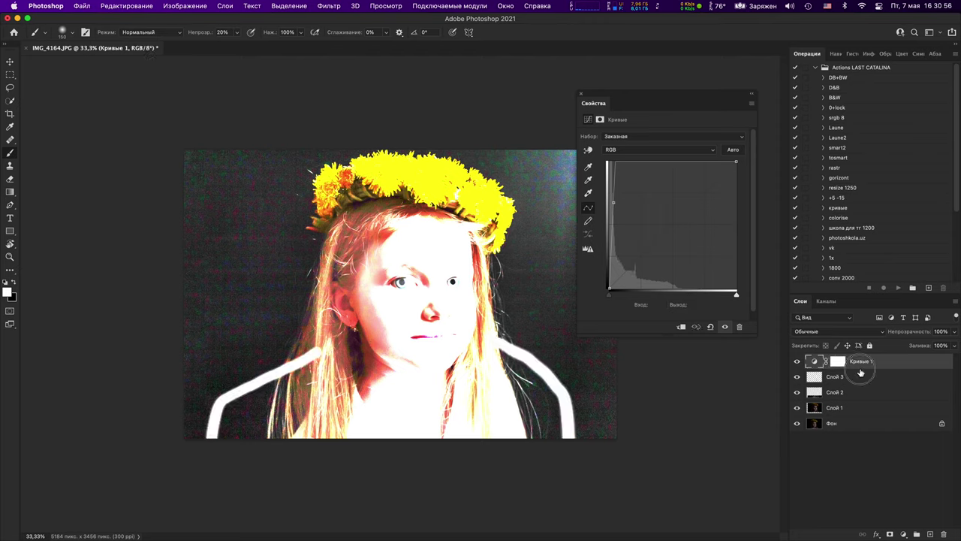
{"action": "left_click", "coordinate": [822, 380]}
{"action": "left_click", "coordinate": [797, 381]}
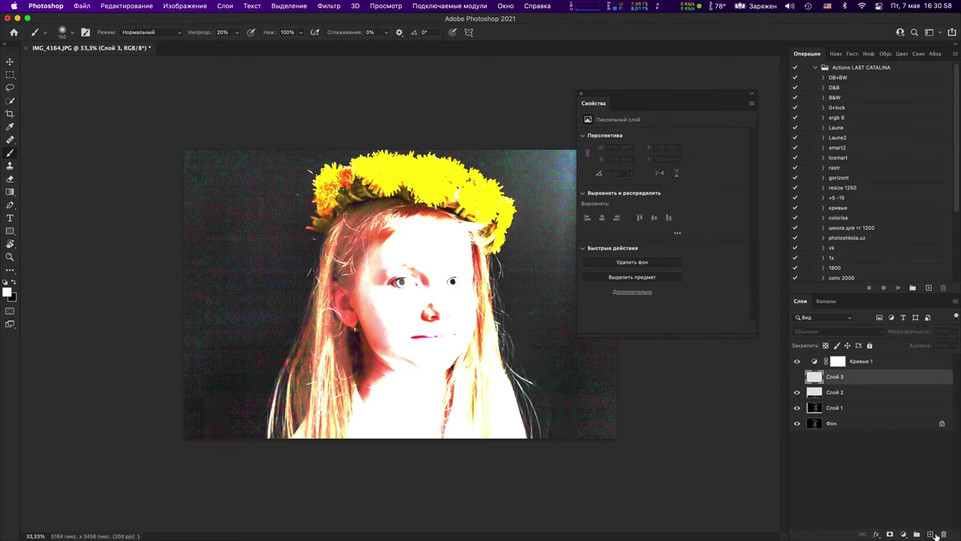
Step: Add another empty layer and place it directly beneath the Curves adjustment layer
{"action": "left_click", "coordinate": [886, 458]}
{"action": "left_click", "coordinate": [930, 532]}
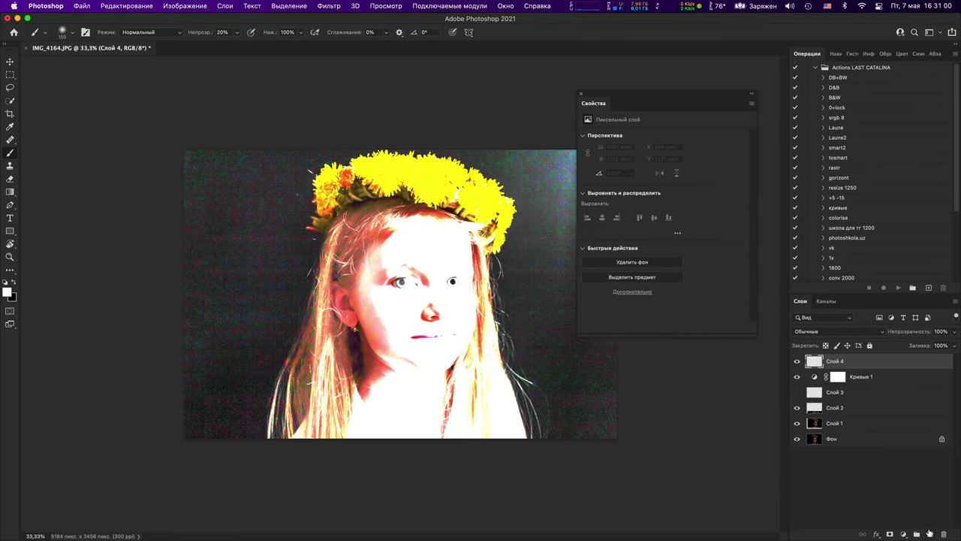
{"action": "left_click_drag", "start_coordinate": [815, 361], "coordinate": [817, 385]}
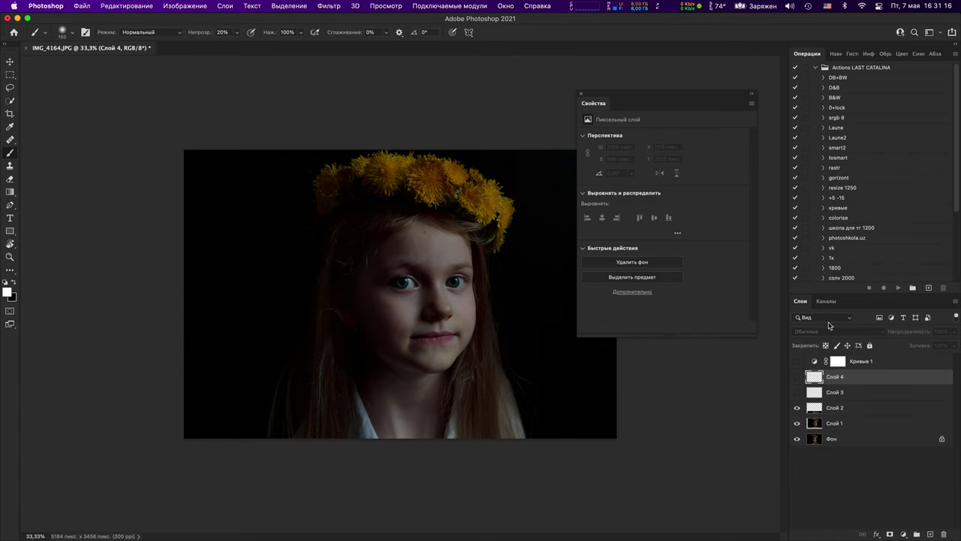
Step: Inspect the girl's face without the brightening at closer magnification, and return to the whole frame at 33.3%
{"action": "key", "text": "super+equal"}
{"action": "key", "text": "super+equal"}
{"action": "key", "text": "super+equal"}
{"action": "key", "text": "super+equal"}
{"action": "key", "text": "super+equal"}
{"action": "key", "text": "super+minus"}
{"action": "key", "text": "super+minus"}
{"action": "key", "text": "super+minus"}
{"action": "key", "text": "super+minus"}
{"action": "key", "text": "super+minus"}
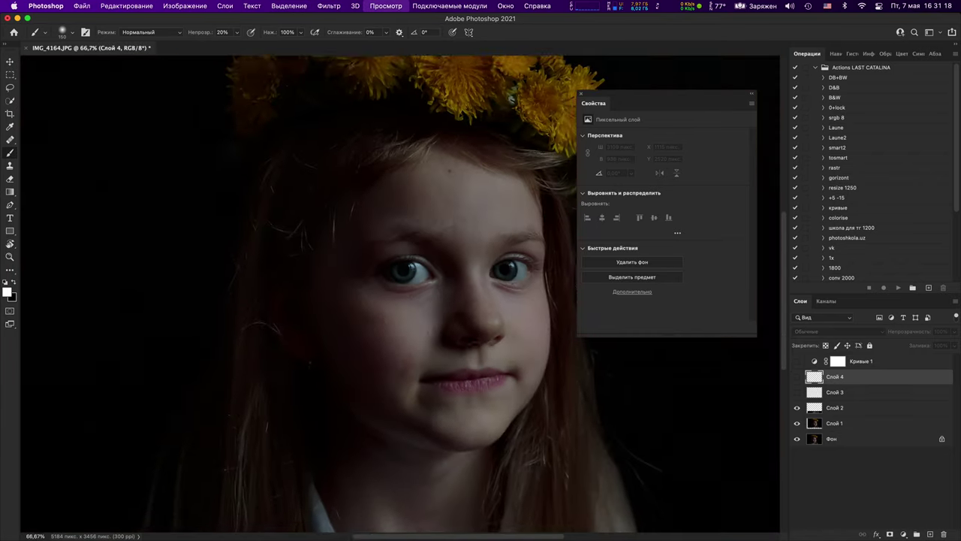
Step: Add a second Curves adjustment layer above the newest empty layer and brighten the midtones, with input 85 and output 142
{"action": "left_click", "coordinate": [904, 534]}
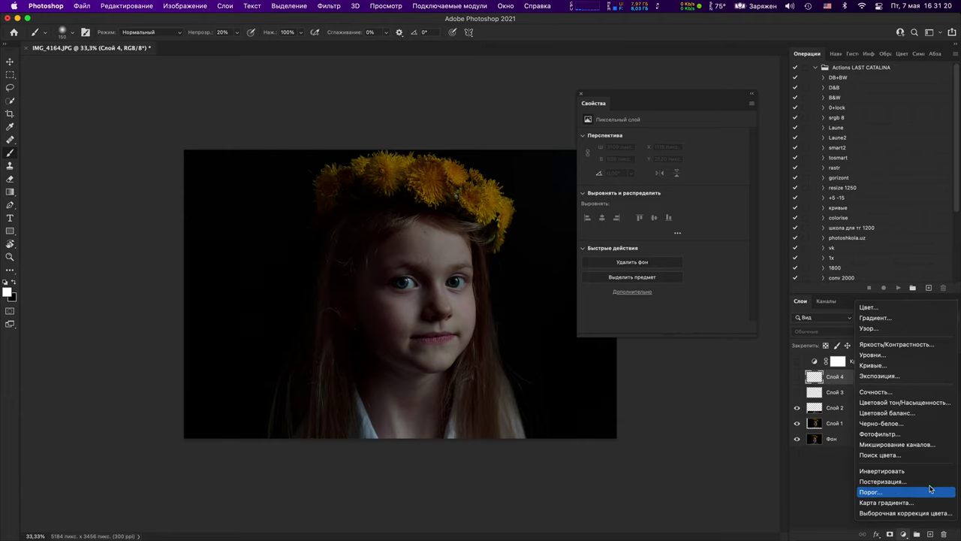
{"action": "left_click", "coordinate": [871, 365]}
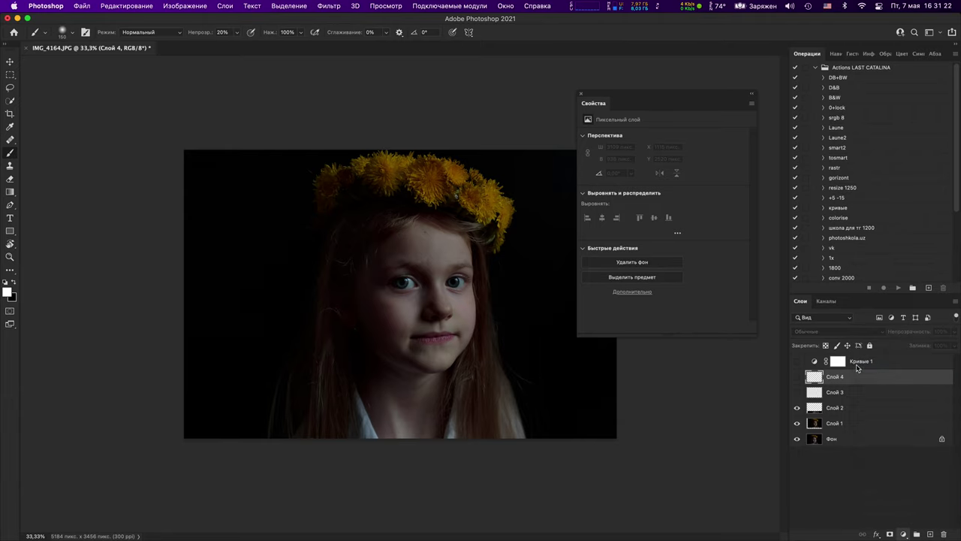
{"action": "left_click", "coordinate": [665, 221]}
{"action": "left_click_drag", "start_coordinate": [664, 220], "coordinate": [651, 217]}
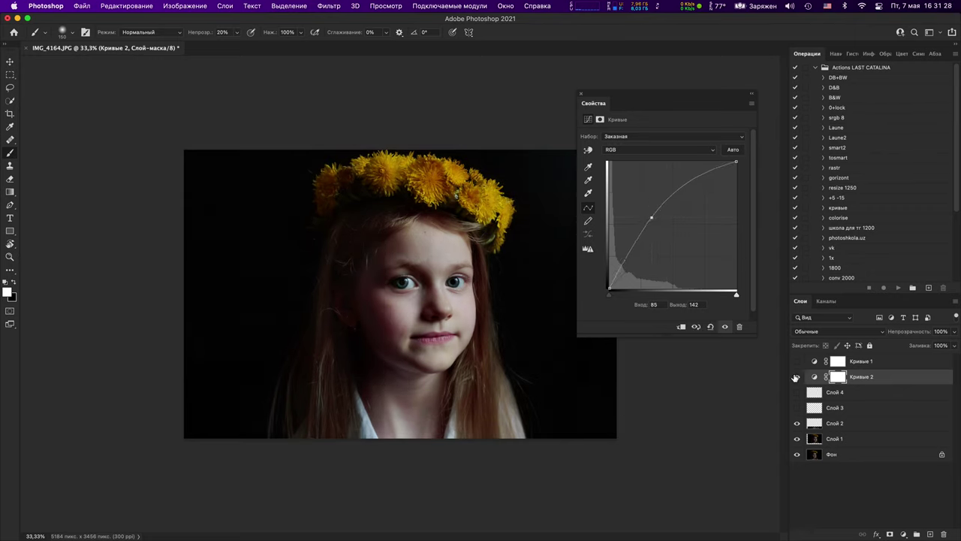
Step: Compare the girl's portrait with and without the second Curves adjustment, leaving the adjustment turned on
{"action": "left_click", "coordinate": [796, 378]}
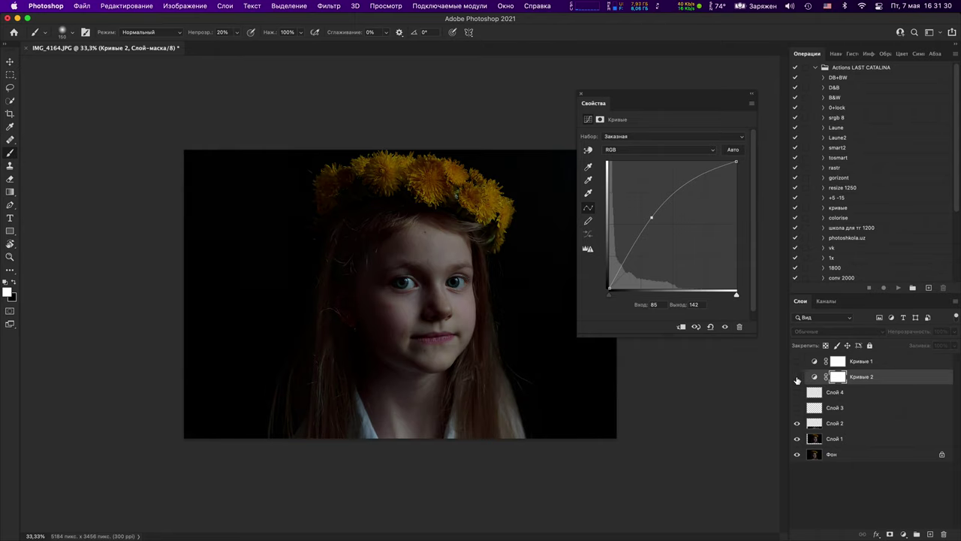
{"action": "left_click", "coordinate": [796, 378]}
{"action": "left_click", "coordinate": [797, 378]}
{"action": "left_click", "coordinate": [797, 378]}
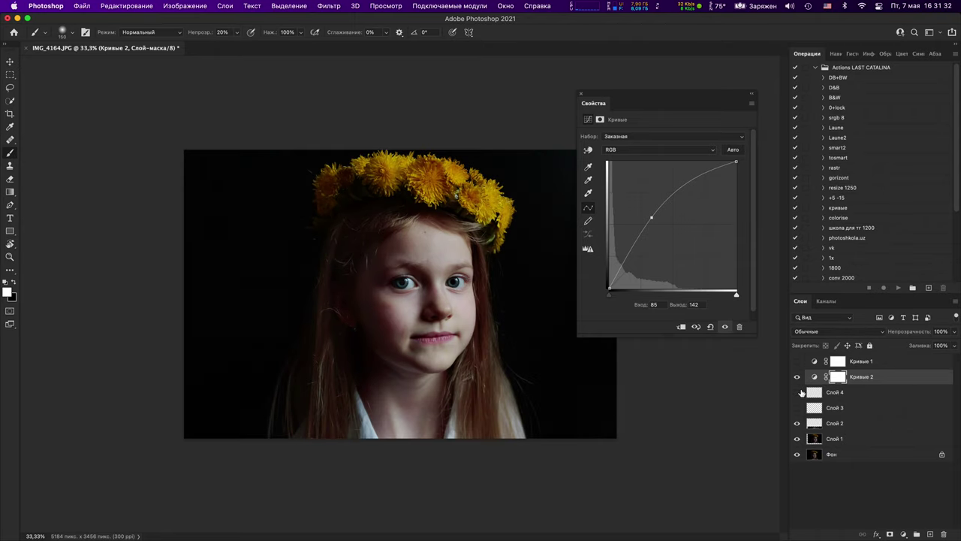
{"action": "left_click", "coordinate": [796, 377]}
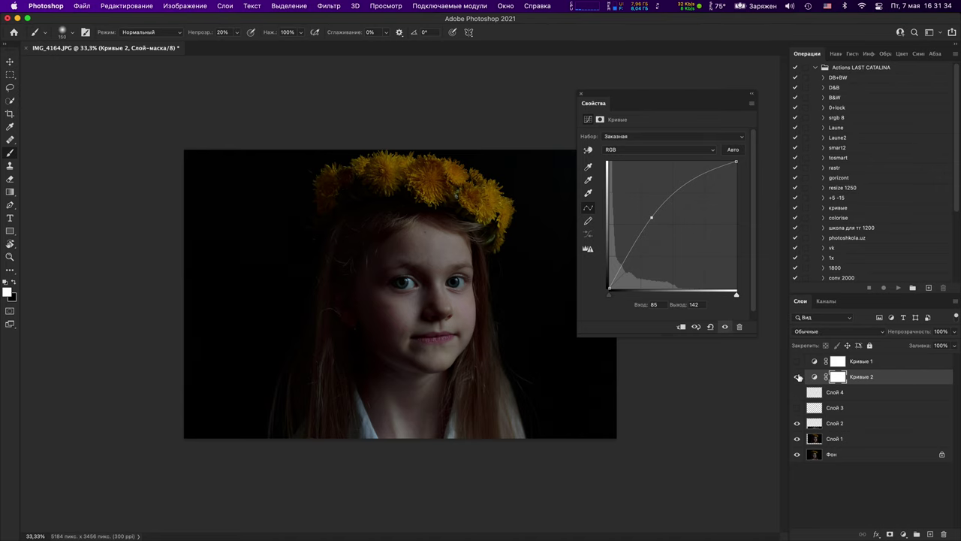
{"action": "left_click", "coordinate": [797, 377]}
{"action": "left_click", "coordinate": [797, 378]}
{"action": "left_click", "coordinate": [797, 378]}
Step: Examine the brightened eye at 200%, check the portrait's camera data in Bridge, and return to Photoshop
{"action": "key", "text": "super+plus"}
{"action": "key", "text": "super+plus"}
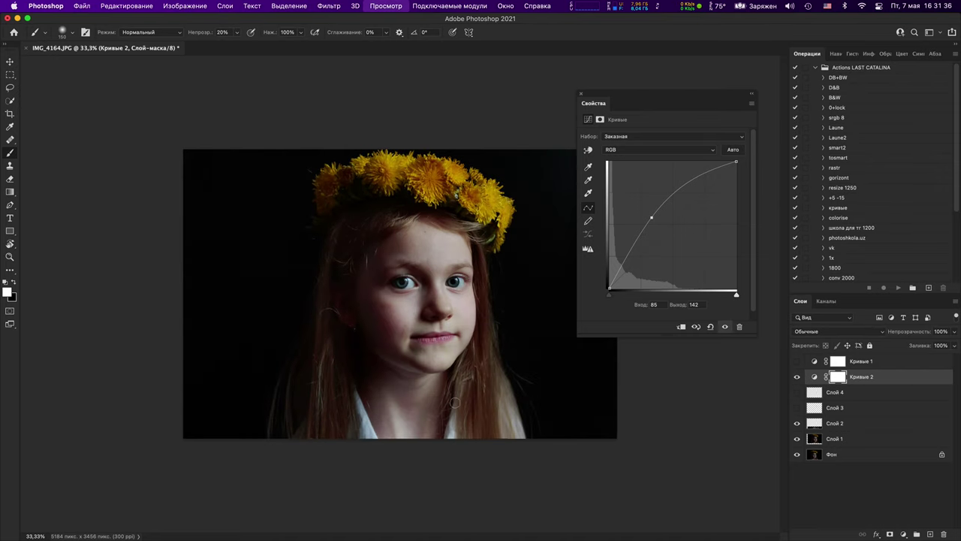
{"action": "key", "text": "super+plus"}
{"action": "key", "text": "super+plus"}
{"action": "mouse_move", "coordinate": [473, 529]}
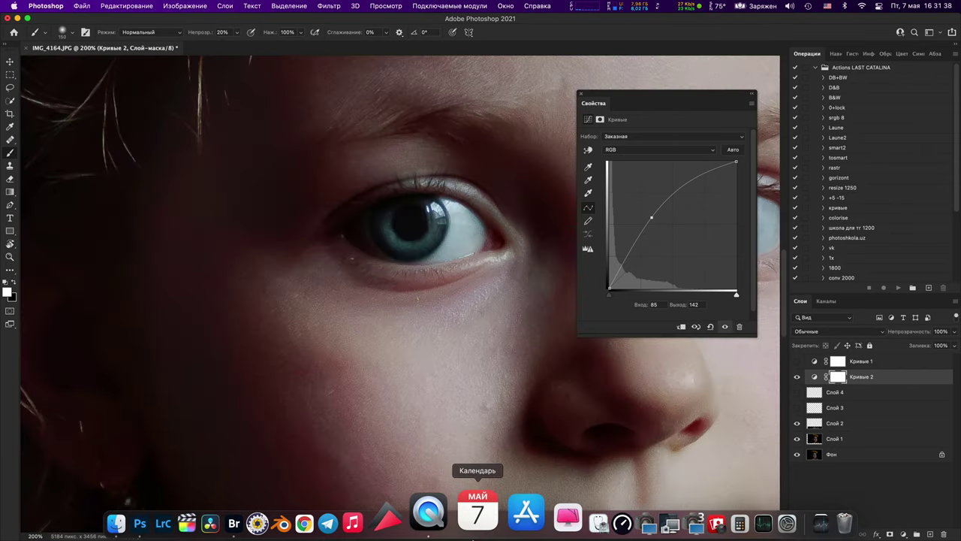
{"action": "left_click", "coordinate": [285, 526]}
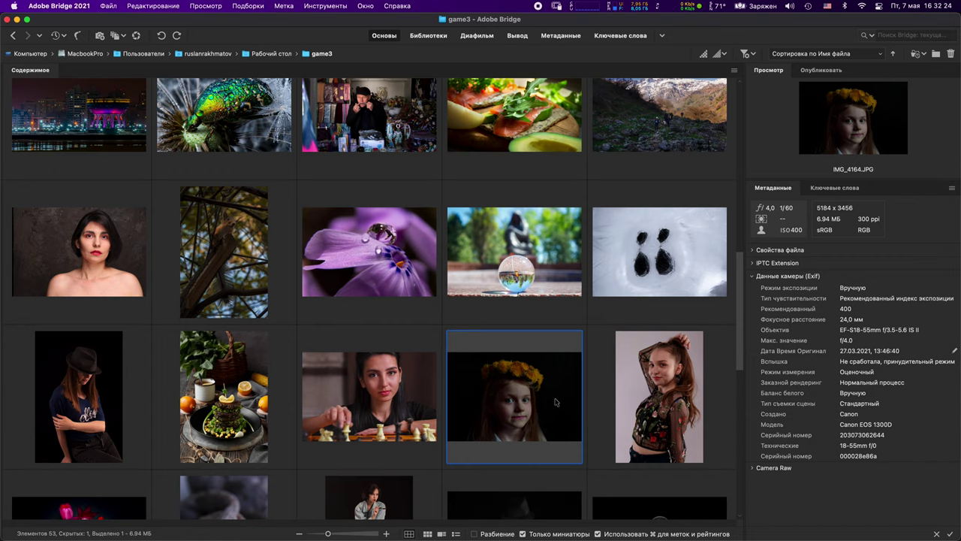
{"action": "left_click", "coordinate": [17, 20]}
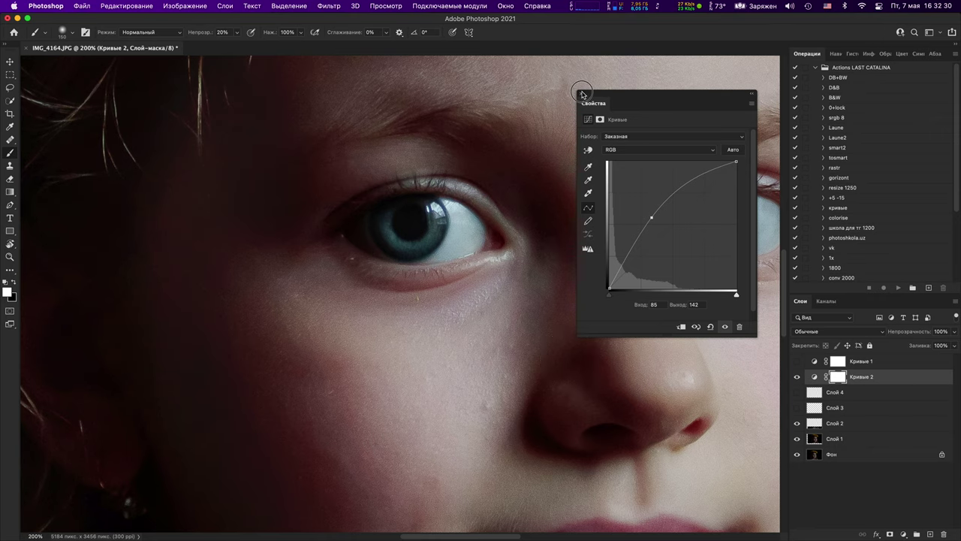
Step: Close the Curves settings and inspect the skin under the eye at 500% with the second Curves adjustment hidden
{"action": "left_click", "coordinate": [582, 93]}
{"action": "key", "text": "super+minus"}
{"action": "key", "text": "super+minus"}
{"action": "key", "text": "super+minus"}
{"action": "key", "text": "super+plus"}
{"action": "key", "text": "super+plus"}
{"action": "key", "text": "super+plus"}
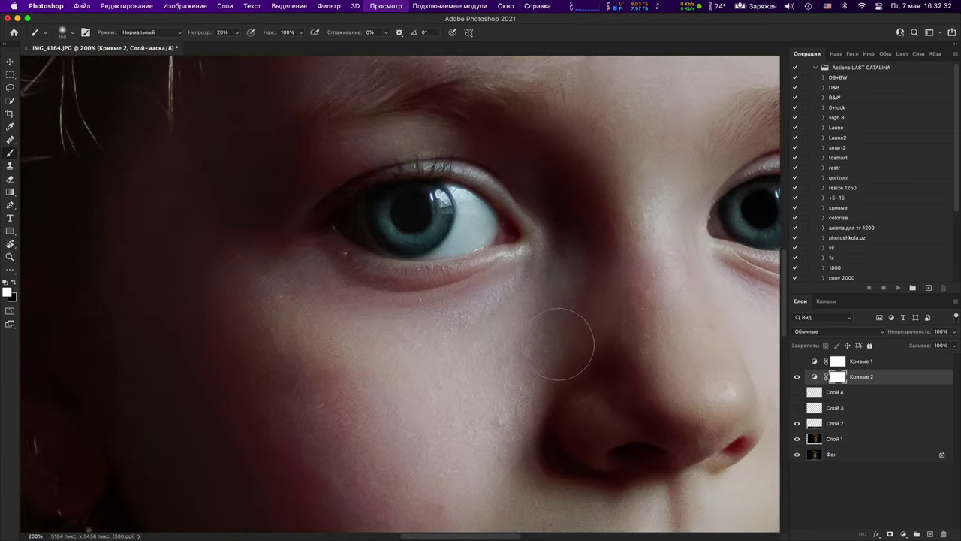
{"action": "key", "text": "super+plus"}
{"action": "key", "text": "super+plus"}
{"action": "left_click", "coordinate": [796, 376]}
{"action": "key", "text": "super+plus"}
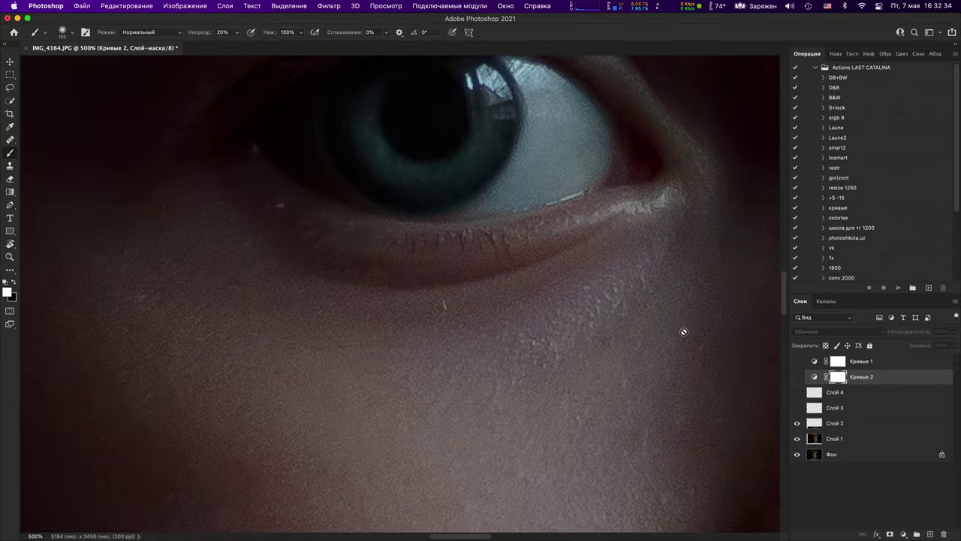
Step: Return to the whole frame at 25% and show the second Curves adjustment layer again
{"action": "key", "text": "super+minus"}
{"action": "key", "text": "super+minus"}
{"action": "key", "text": "super+minus"}
{"action": "key", "text": "super+minus"}
{"action": "key", "text": "super+minus"}
{"action": "key", "text": "super+minus"}
{"action": "key", "text": "super+minus"}
{"action": "key", "text": "super+minus"}
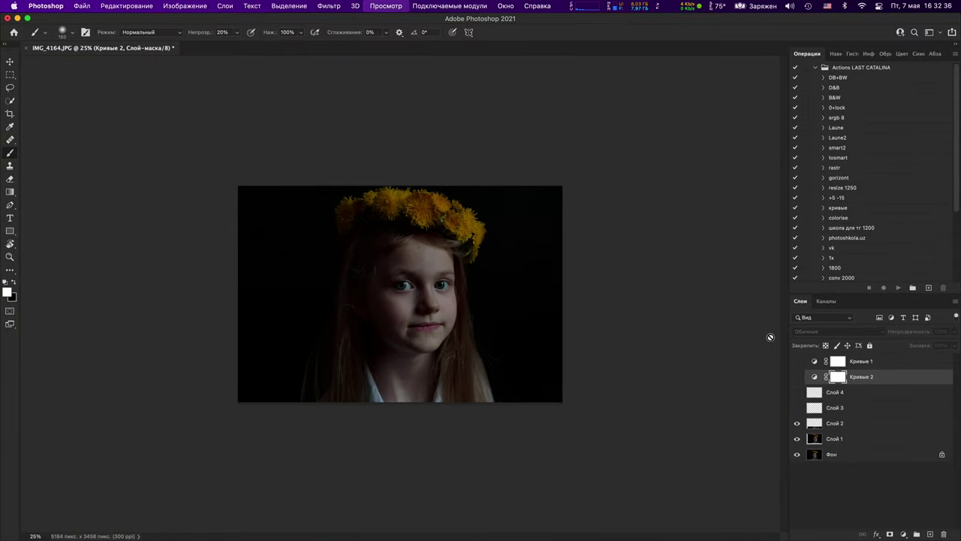
{"action": "left_click", "coordinate": [797, 376]}
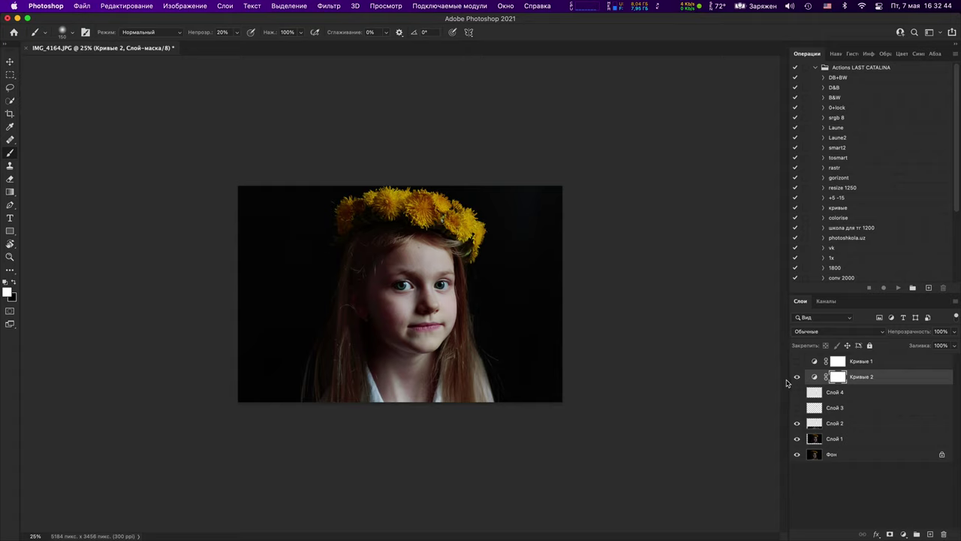
Step: Compare the original framing, the recomposed layers and the painted shoulder outlines, leaving the recomposition visible and the outlines hidden
{"action": "left_click", "coordinate": [797, 423]}
{"action": "left_click", "coordinate": [798, 438]}
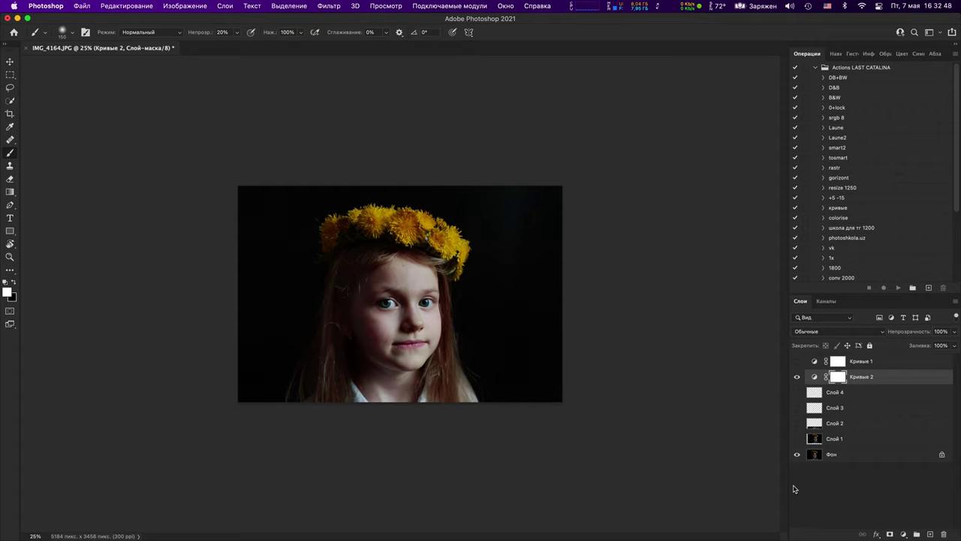
{"action": "left_click_drag", "start_coordinate": [796, 440], "coordinate": [796, 391]}
{"action": "left_click", "coordinate": [797, 407]}
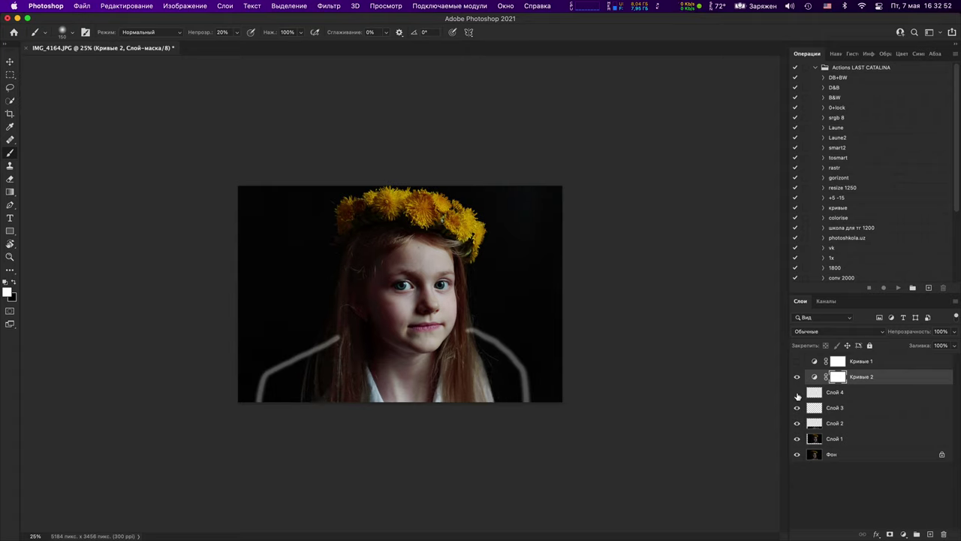
{"action": "left_click", "coordinate": [798, 407]}
{"action": "left_click", "coordinate": [797, 406]}
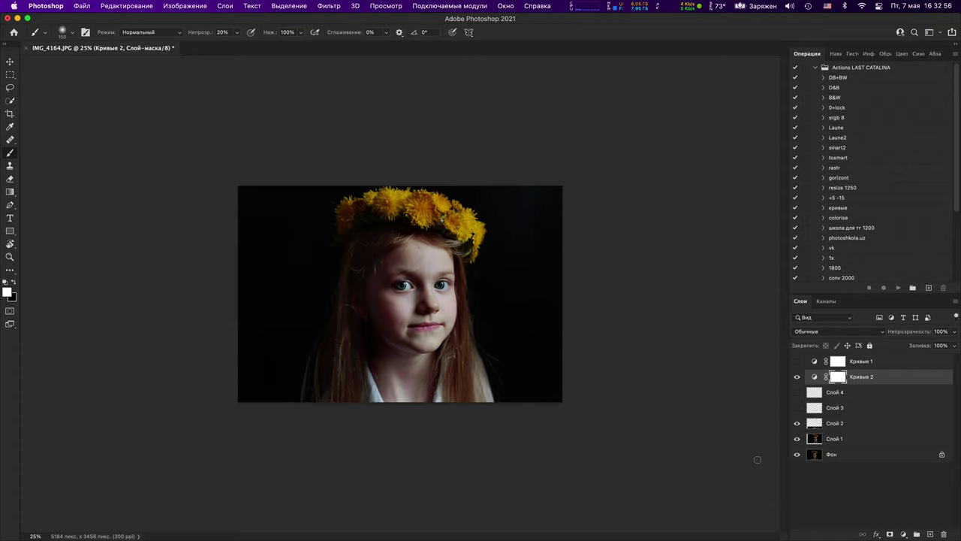
{"action": "mouse_move", "coordinate": [797, 425]}
{"action": "left_mouse_down"}
{"action": "mouse_move", "coordinate": [798, 452]}
{"action": "mouse_move", "coordinate": [797, 441]}
{"action": "left_mouse_up"}
Step: Close IMG_4164.JPG without saving and open IMG_4179-2.JPG from Bridge, keeping its embedded sRGB profile
{"action": "left_click", "coordinate": [27, 48]}
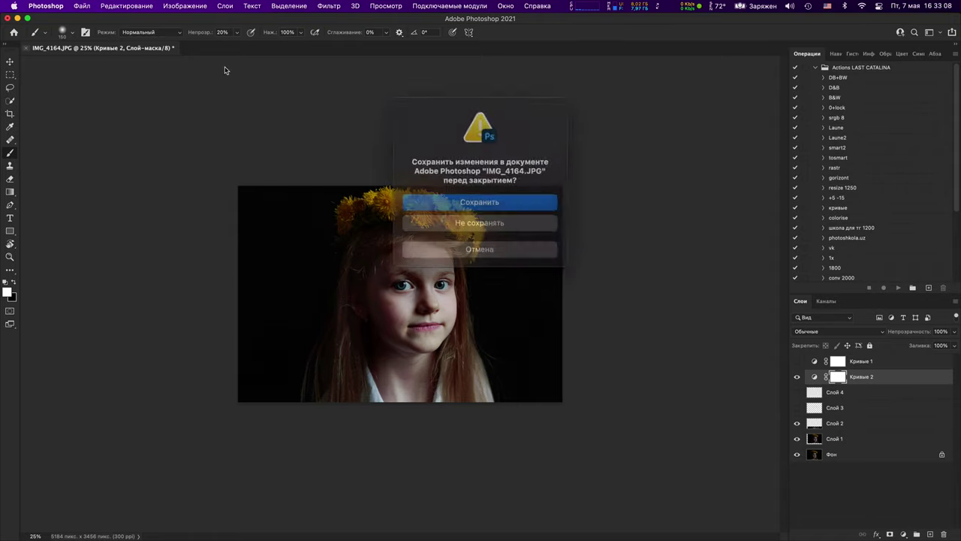
{"action": "left_click", "coordinate": [440, 221]}
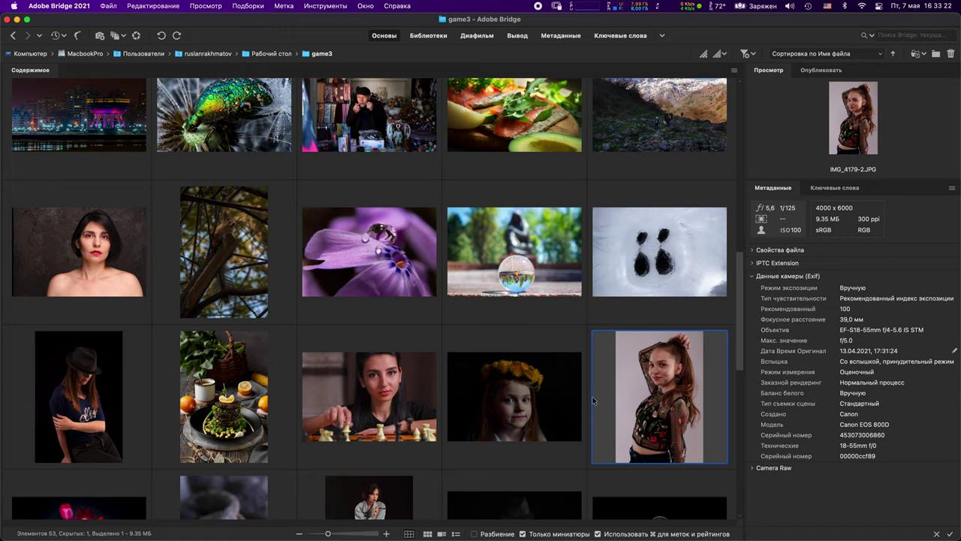
{"action": "double_click", "coordinate": [645, 389]}
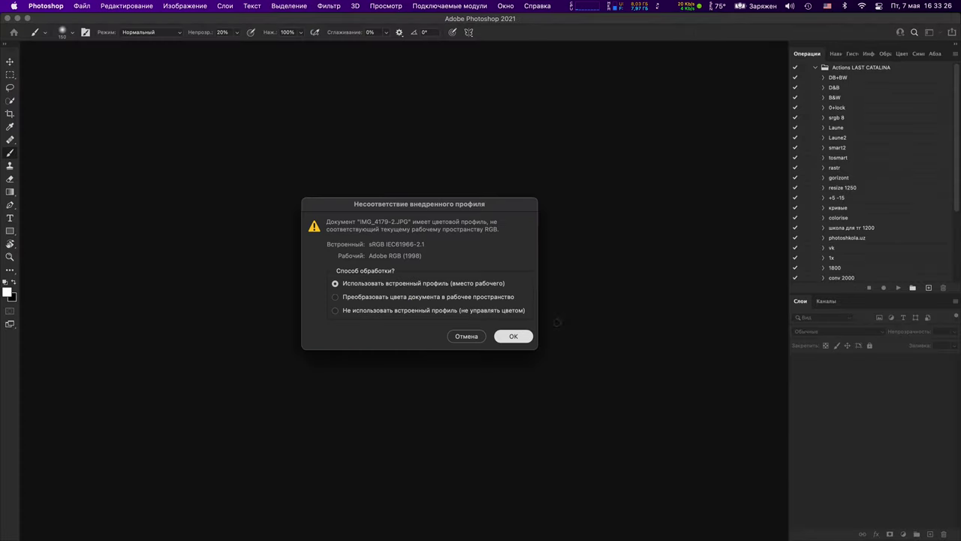
{"action": "left_click", "coordinate": [522, 338]}
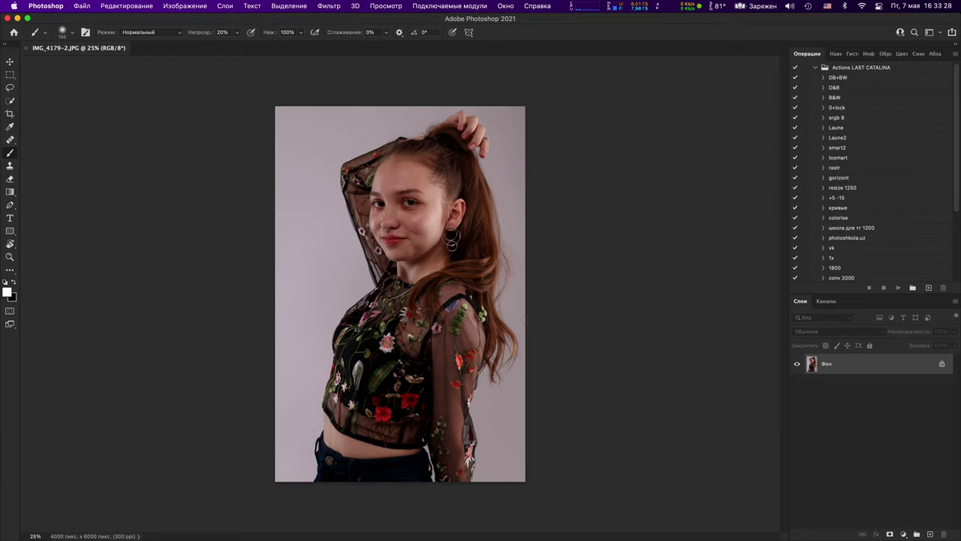
Step: Examine the woman's lips, skin and eyes at magnifications up to 400%
{"action": "key", "text": "super+plus"}
{"action": "key", "text": "super+plus"}
{"action": "key", "text": "super+plus"}
{"action": "key", "text": "super+plus"}
{"action": "key", "text": "super+plus"}
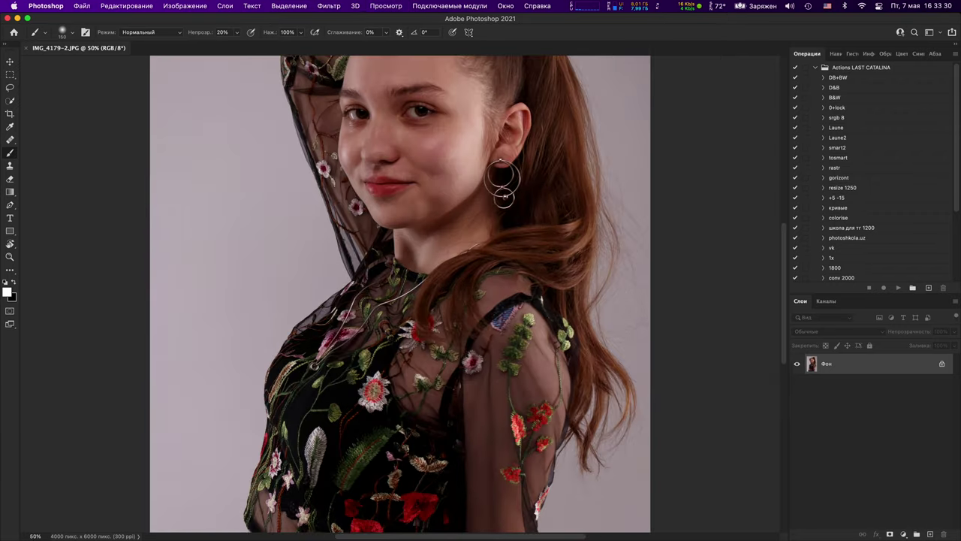
{"action": "scroll", "coordinate": [485, 236], "scroll_direction": "up", "scroll_amount": 10}
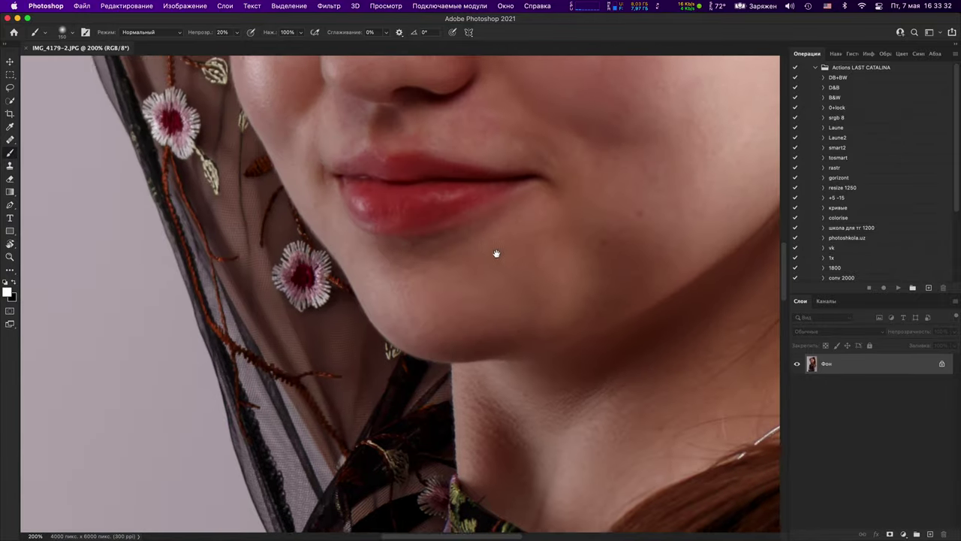
{"action": "scroll", "coordinate": [506, 385], "scroll_direction": "right", "scroll_amount": 3}
{"action": "scroll", "coordinate": [518, 353], "scroll_direction": "up", "scroll_amount": 4}
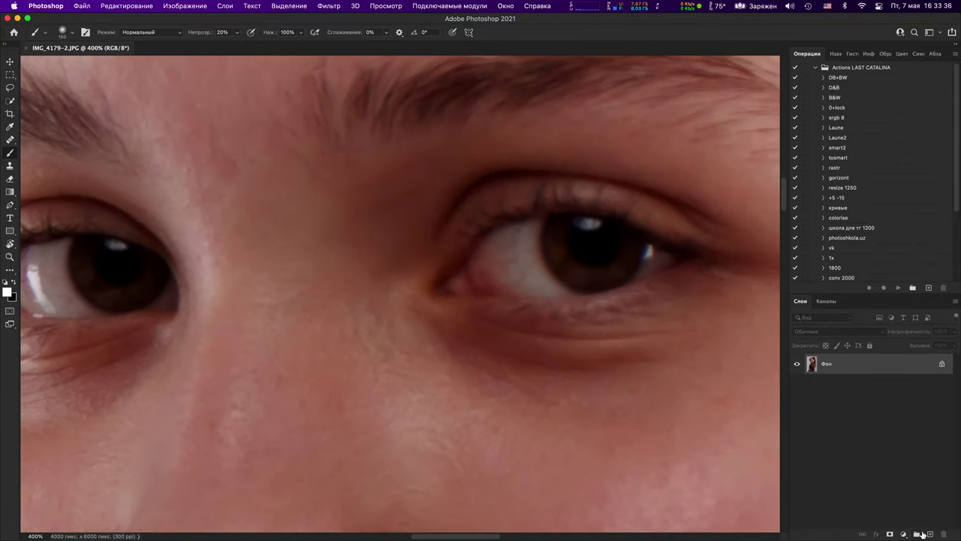
Step: Add an empty layer and paint a white question mark over the woman's far-side eye with a smaller brush at 100% opacity
{"action": "left_click", "coordinate": [928, 534]}
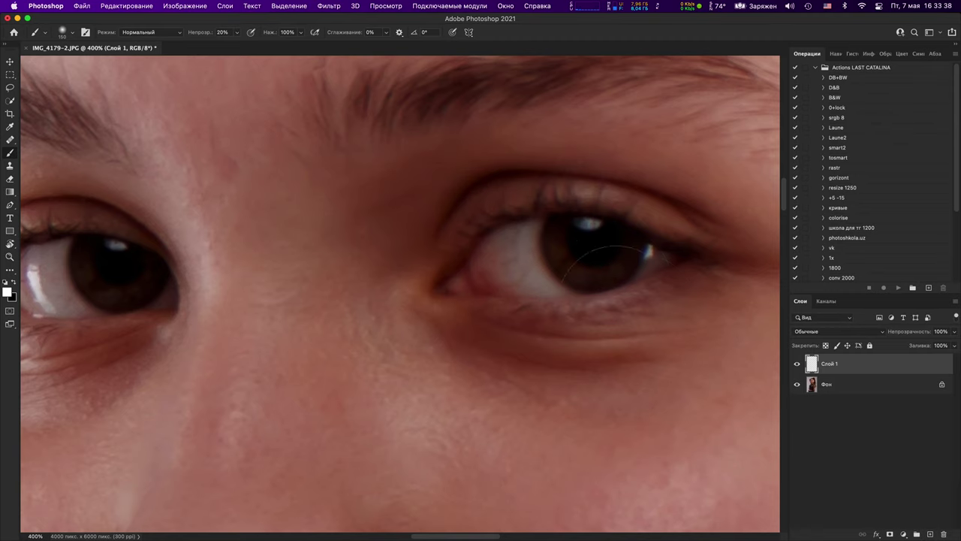
{"action": "scroll", "coordinate": [601, 263], "scroll_direction": "down", "scroll_amount": 4}
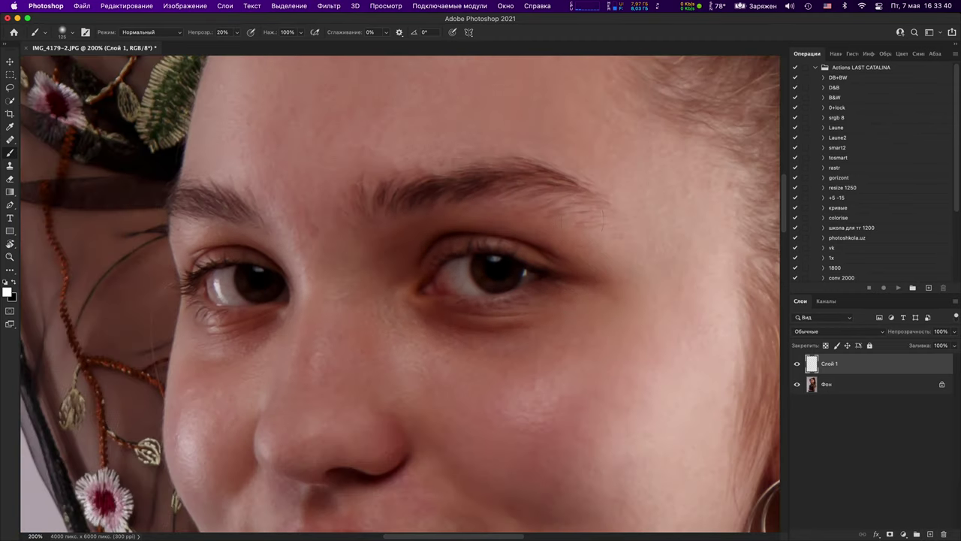
{"action": "key", "text": "["}
{"action": "key", "text": "["}
{"action": "key", "text": "["}
{"action": "key", "text": "["}
{"action": "key", "text": "["}
{"action": "key", "text": "["}
{"action": "key", "text": "["}
{"action": "key", "text": "0"}
{"action": "left_click_drag", "start_coordinate": [459, 197], "coordinate": [489, 285]}
{"action": "left_click", "coordinate": [495, 342]}
Step: View the marked face at 66.7% and hide the layer holding the question mark
{"action": "key", "text": "super+minus"}
{"action": "key", "text": "super+minus"}
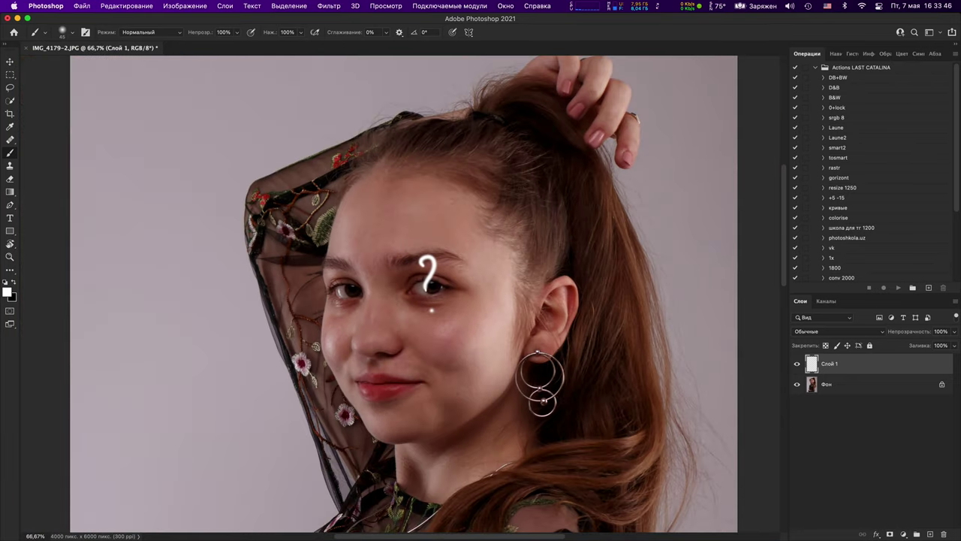
{"action": "left_click", "coordinate": [796, 363]}
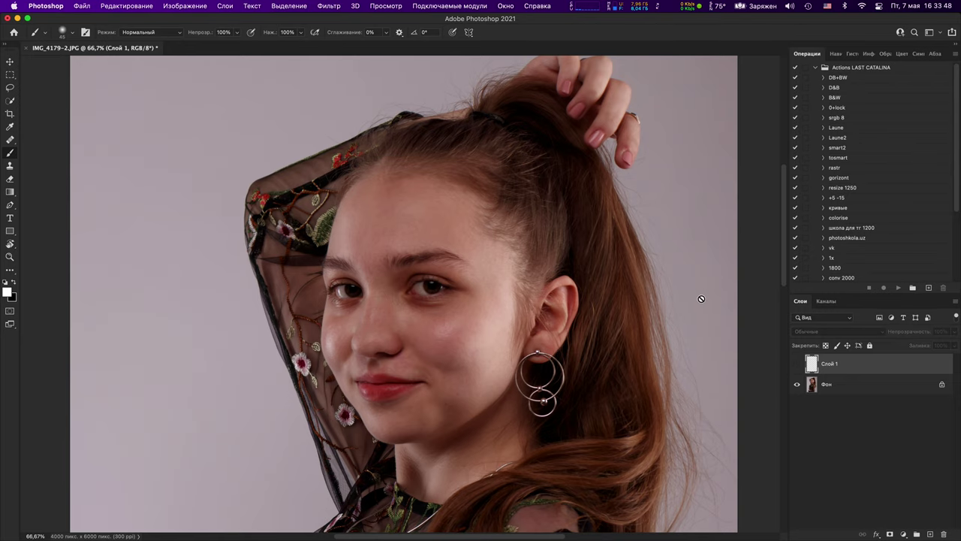
Step: Show the marking layer at 200%, try covering both eyes with white strokes, and undo the latest strokes
{"action": "key", "text": "super+plus"}
{"action": "key", "text": "super+plus"}
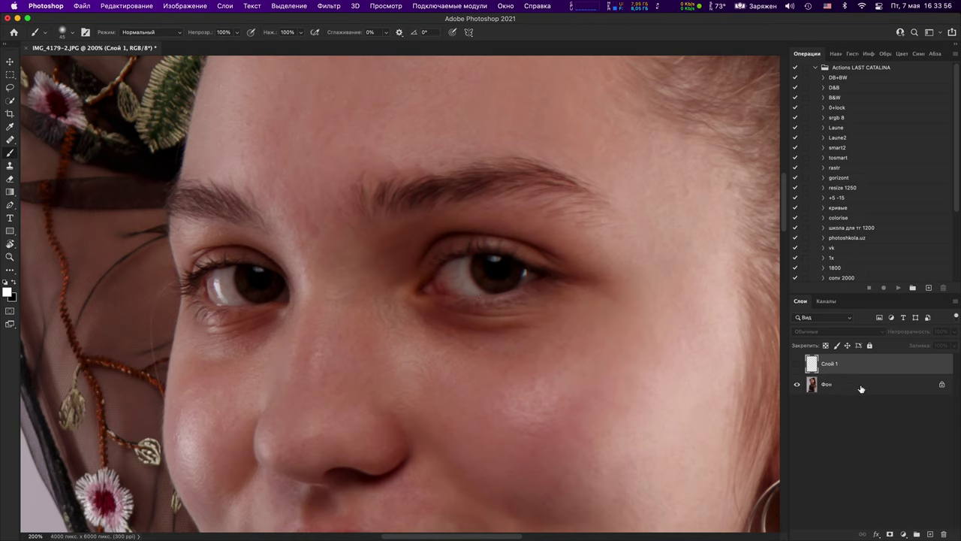
{"action": "left_click", "coordinate": [797, 364]}
{"action": "mouse_move", "coordinate": [473, 320]}
{"action": "left_mouse_down"}
{"action": "mouse_move", "coordinate": [530, 193]}
{"action": "mouse_move", "coordinate": [502, 147]}
{"action": "mouse_move", "coordinate": [424, 222]}
{"action": "left_mouse_up"}
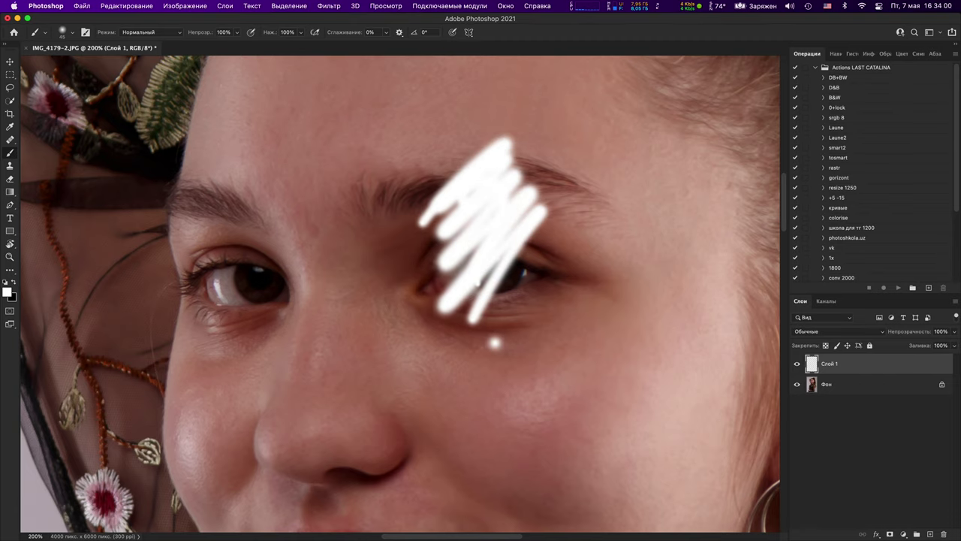
{"action": "mouse_move", "coordinate": [208, 321]}
{"action": "left_mouse_down"}
{"action": "mouse_move", "coordinate": [216, 282]}
{"action": "mouse_move", "coordinate": [199, 274]}
{"action": "mouse_move", "coordinate": [244, 167]}
{"action": "left_mouse_up"}
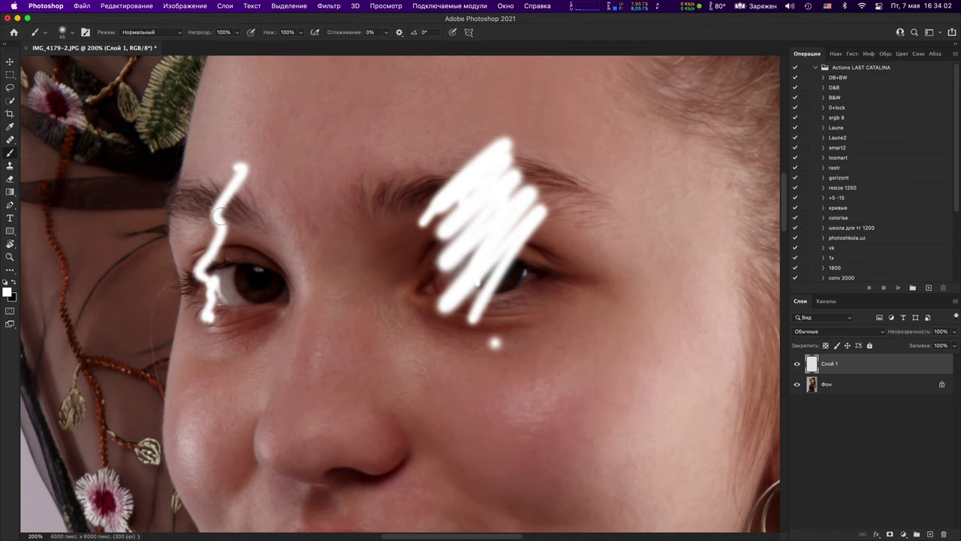
{"action": "key", "text": "super+z"}
{"action": "key", "text": "super+z"}
{"action": "key", "text": "super+z"}
{"action": "key", "text": "super+z"}
{"action": "key", "text": "super+z"}
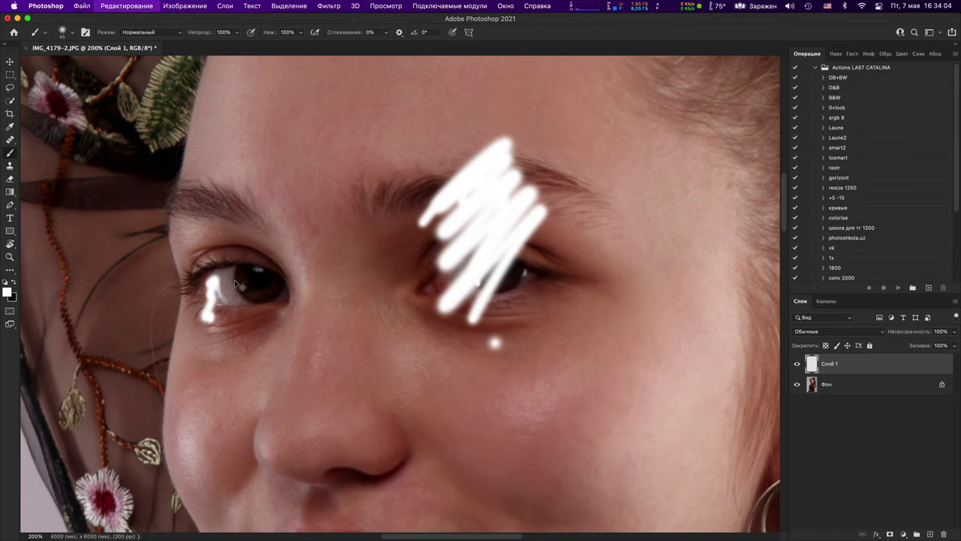
Step: Examine the woman's portrait from head to waist with the marking layer hidden, and return to her face at 66.7%
{"action": "key", "text": "super+minus"}
{"action": "key", "text": "super+minus"}
{"action": "key", "text": "super+minus"}
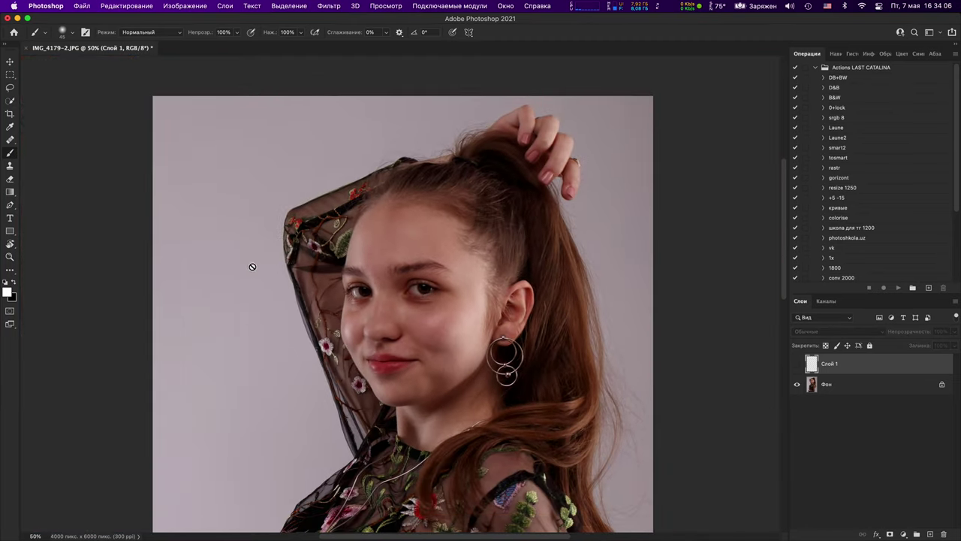
{"action": "left_click_drag", "start_coordinate": [524, 449], "coordinate": [509, 428]}
{"action": "scroll", "coordinate": [511, 420], "scroll_direction": "down", "scroll_amount": 10}
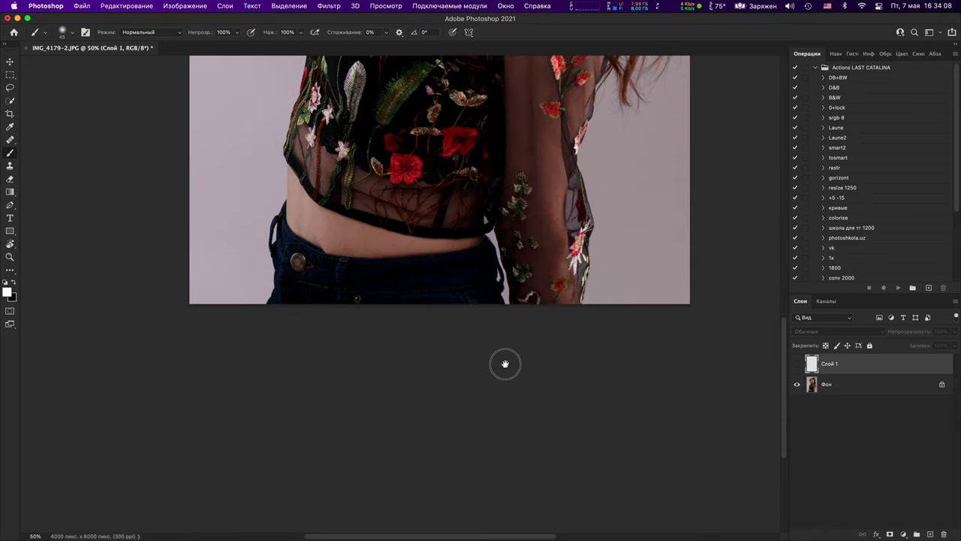
{"action": "scroll", "coordinate": [506, 328], "scroll_direction": "up", "scroll_amount": 3}
{"action": "scroll", "coordinate": [507, 328], "scroll_direction": "up", "scroll_amount": 5}
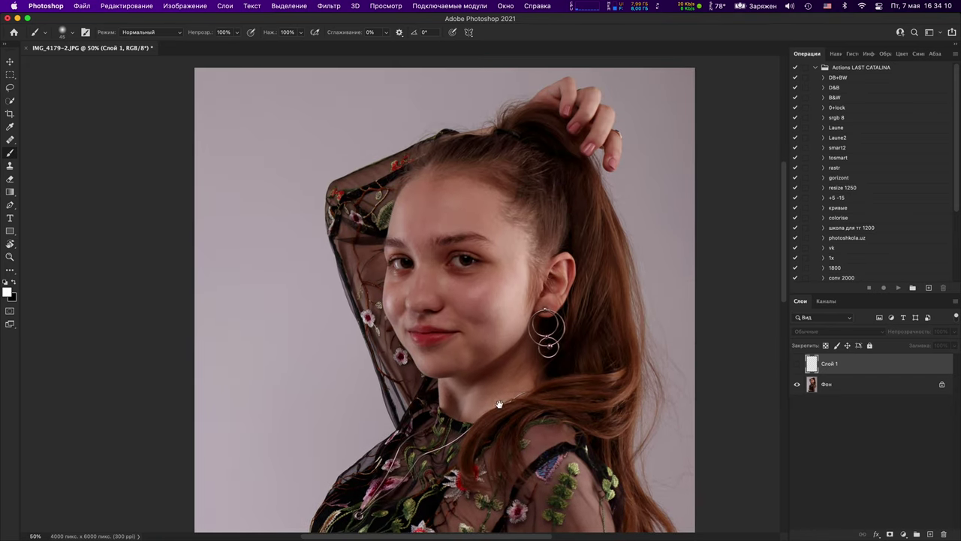
{"action": "key", "text": "super+plus"}
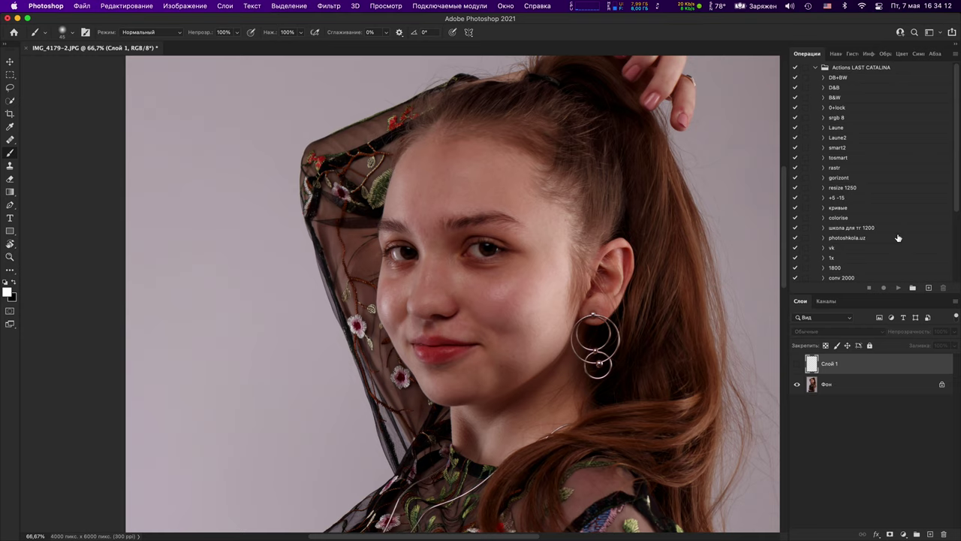
Step: Add a Curves adjustment layer directly above the background and brighten the midtones, with input 96 and output 153
{"action": "left_click", "coordinate": [855, 385]}
{"action": "left_click", "coordinate": [904, 534]}
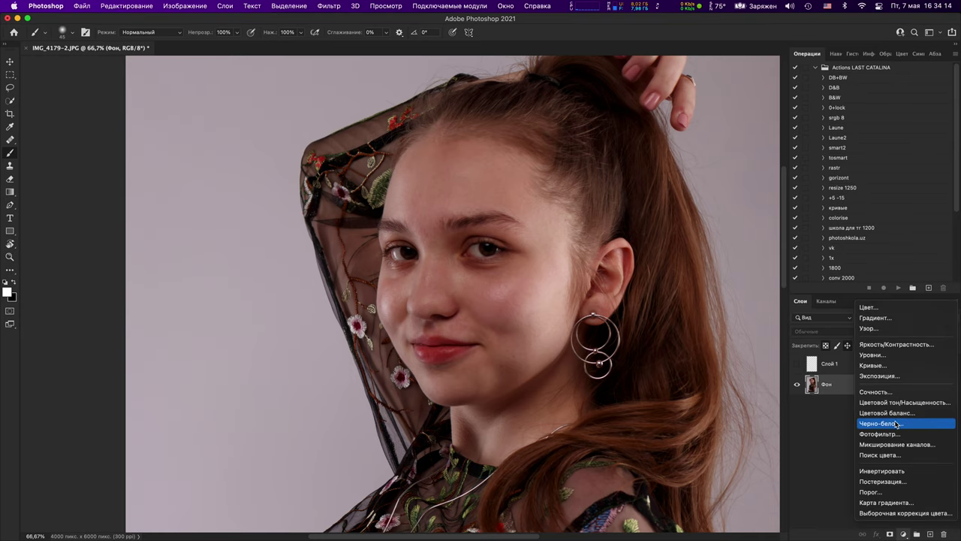
{"action": "left_click", "coordinate": [878, 365]}
{"action": "left_click_drag", "start_coordinate": [678, 224], "coordinate": [651, 211]}
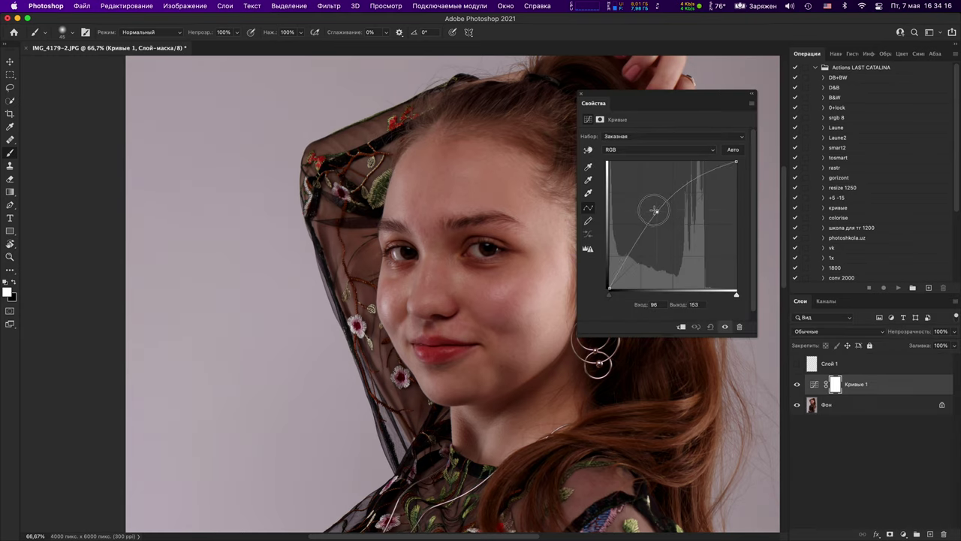
Step: Hide the Curves adjustment layer and add a new empty layer directly above the background
{"action": "left_click", "coordinate": [795, 383]}
{"action": "key", "text": "super+minus"}
{"action": "key", "text": "super+minus"}
{"action": "key", "text": "super+minus"}
{"action": "key", "text": "super+minus"}
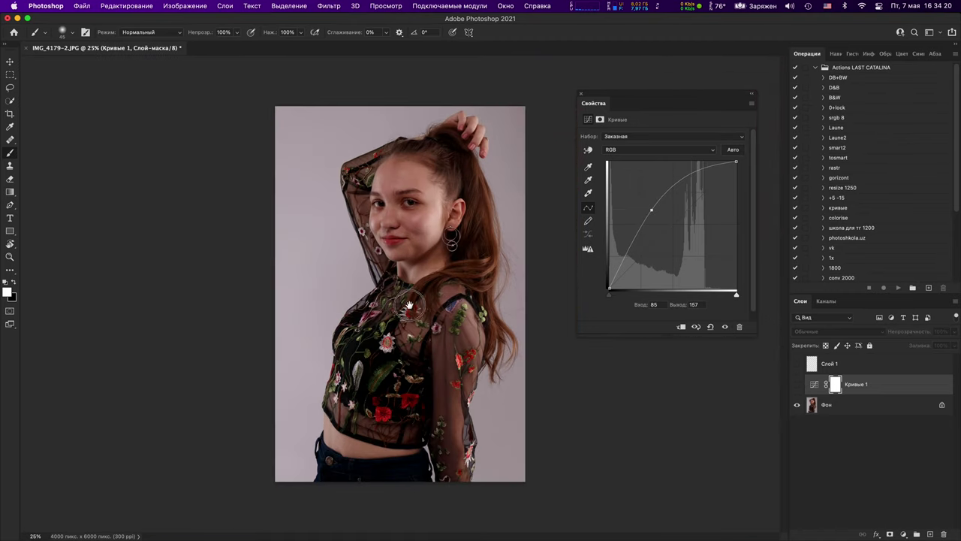
{"action": "left_click", "coordinate": [884, 410]}
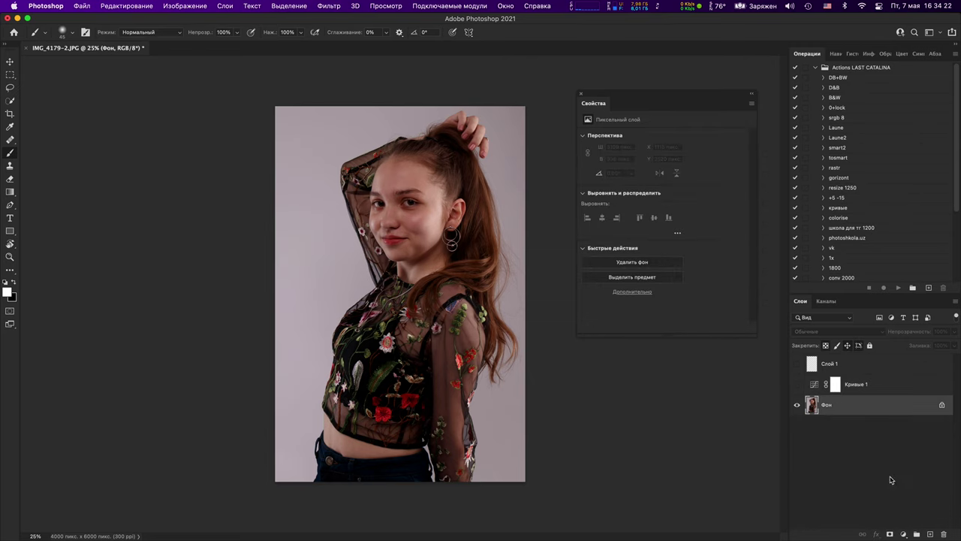
{"action": "left_click", "coordinate": [931, 533]}
Step: Try marking one of the woman's eyes with a white circle on the new layer, and undo the stroke
{"action": "key", "text": "super+plus"}
{"action": "scroll", "coordinate": [488, 279], "scroll_direction": "up", "scroll_amount": 3}
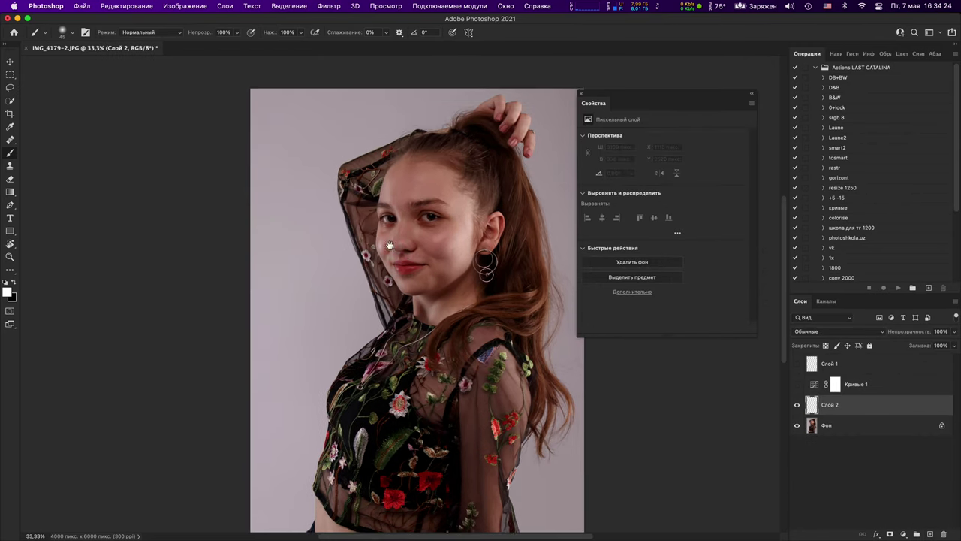
{"action": "mouse_move", "coordinate": [382, 238]}
{"action": "left_mouse_down"}
{"action": "mouse_move", "coordinate": [400, 212]}
{"action": "mouse_move", "coordinate": [388, 240]}
{"action": "left_mouse_up"}
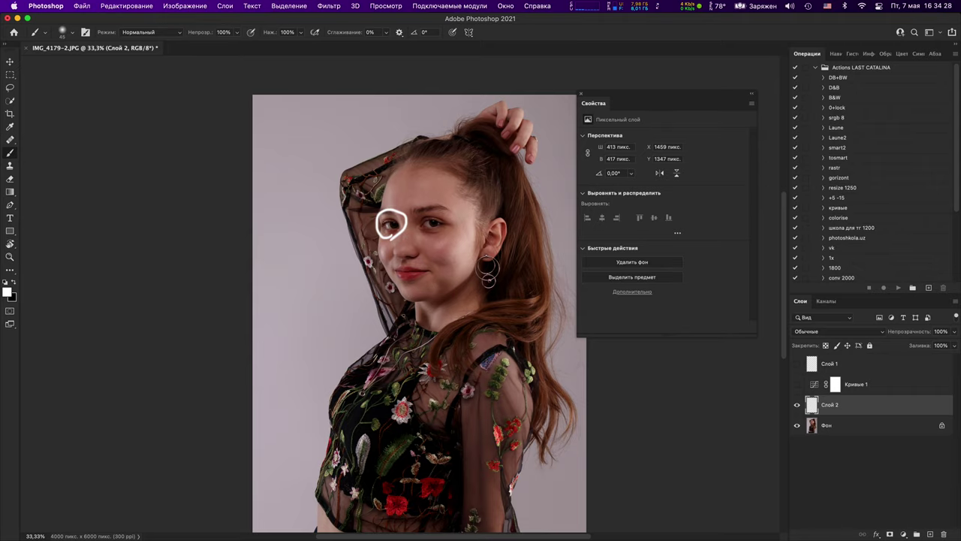
{"action": "key", "text": "super+z"}
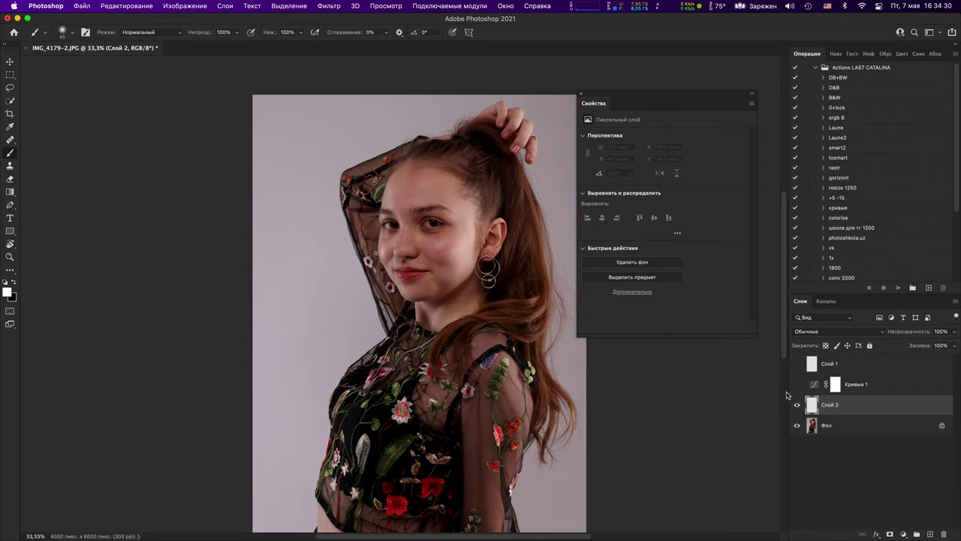
Step: Show the Curves adjustment layer again and invert its mask to black
{"action": "left_click", "coordinate": [787, 395]}
{"action": "scroll", "coordinate": [508, 316], "scroll_direction": "up", "scroll_amount": 10}
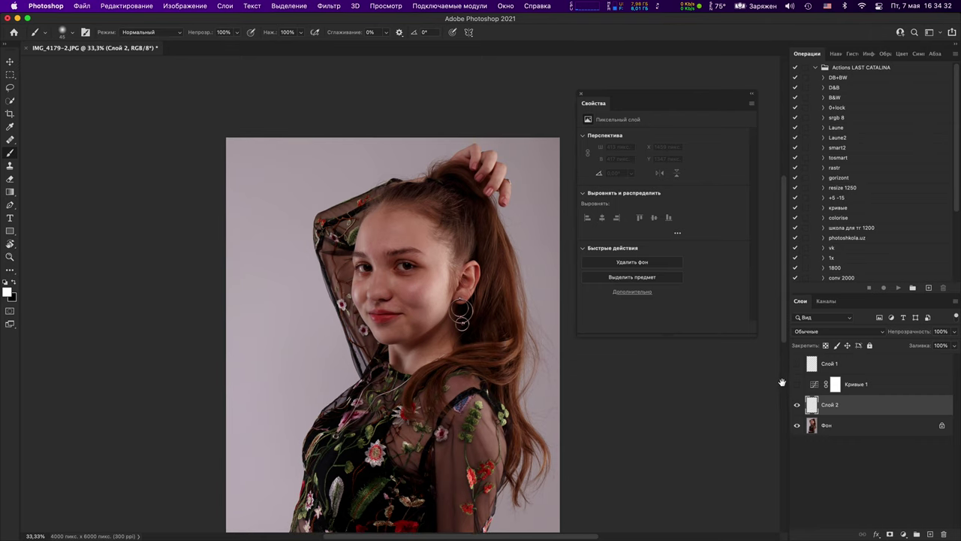
{"action": "left_click", "coordinate": [797, 384]}
{"action": "scroll", "coordinate": [360, 248], "scroll_direction": "up", "scroll_amount": 5}
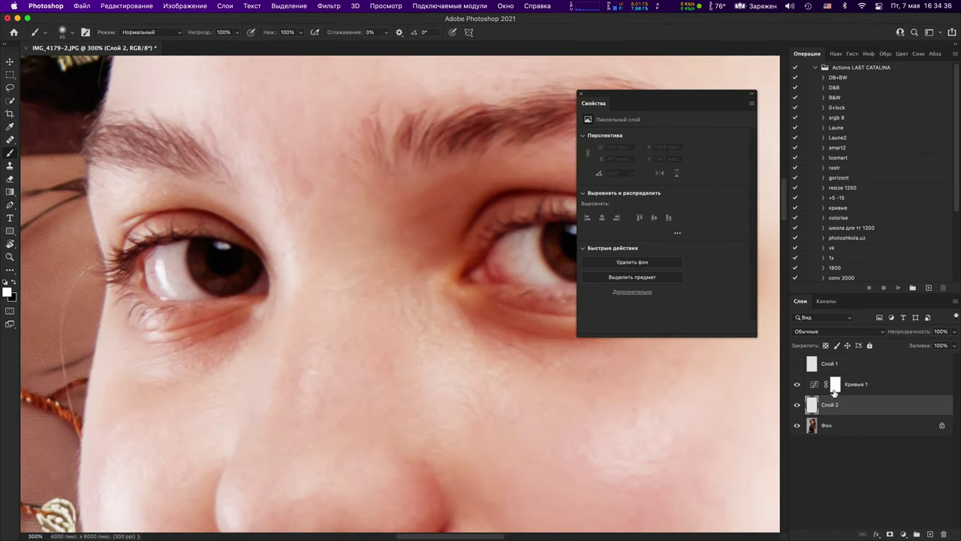
{"action": "left_click", "coordinate": [834, 386]}
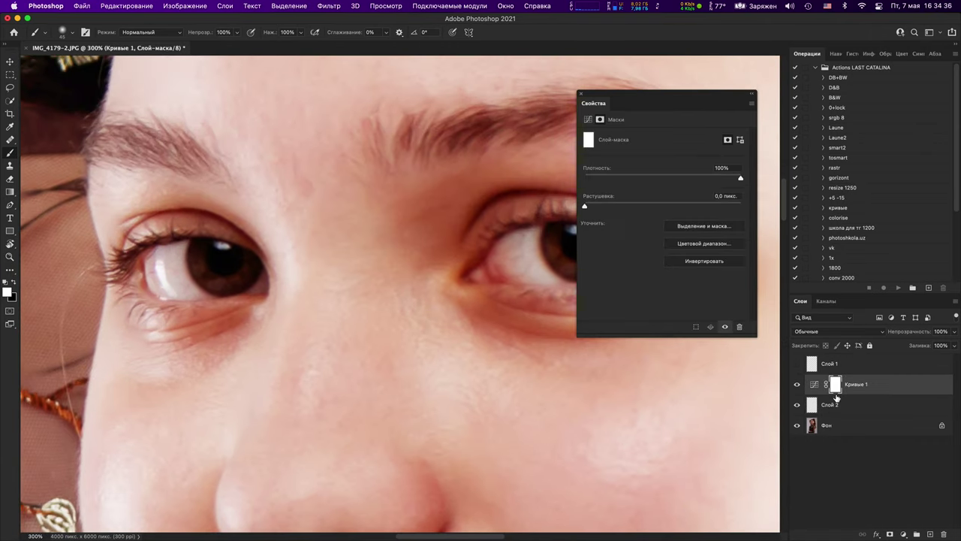
{"action": "key", "text": "super+i"}
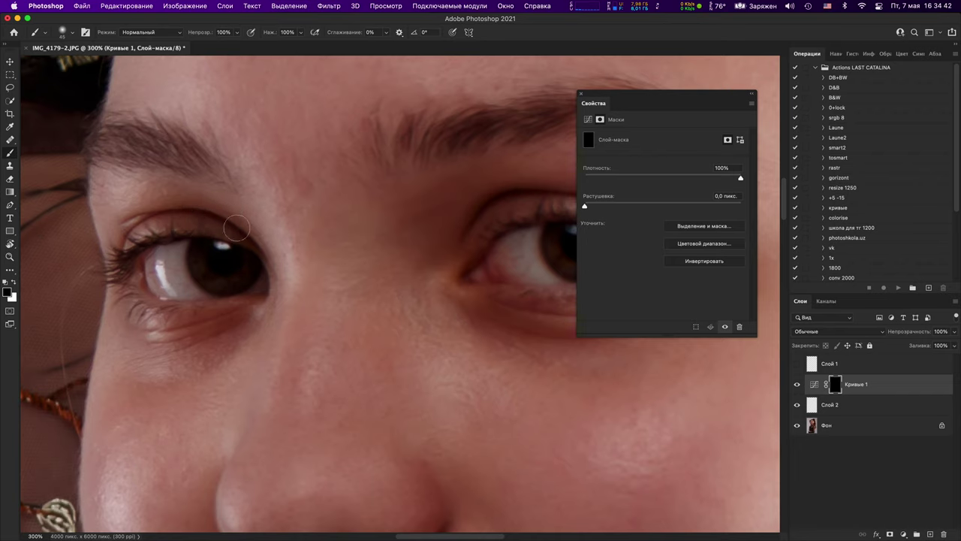
Step: Examine the woman's eyes at 300%, then compare the whole portrait with the masked Curves layer off and on
{"action": "left_click_drag", "start_coordinate": [396, 254], "coordinate": [167, 332]}
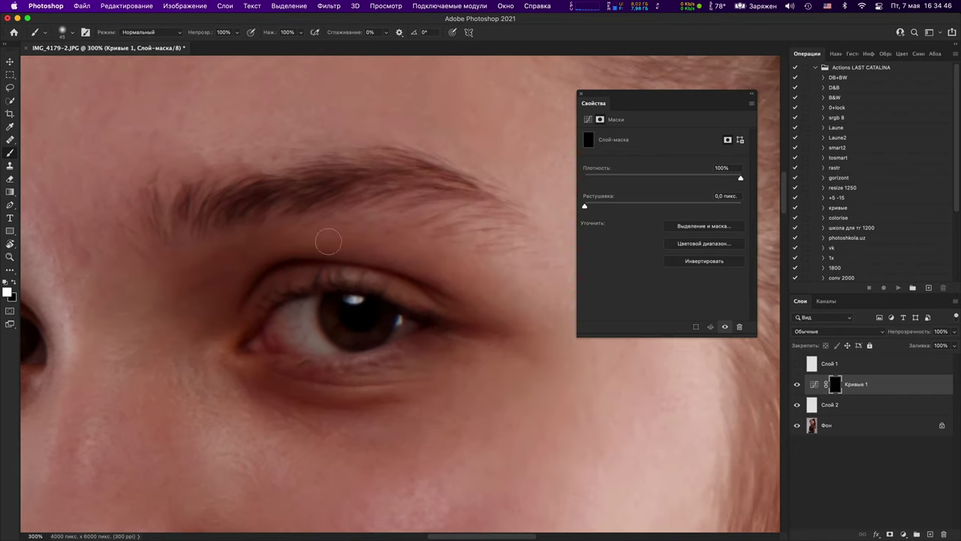
{"action": "key", "text": "super+minus"}
{"action": "key", "text": "super+minus"}
{"action": "key", "text": "super+minus"}
{"action": "key", "text": "super+minus"}
{"action": "scroll", "coordinate": [464, 301], "scroll_direction": "down", "scroll_amount": 3}
{"action": "scroll", "coordinate": [480, 255], "scroll_direction": "right", "scroll_amount": 1}
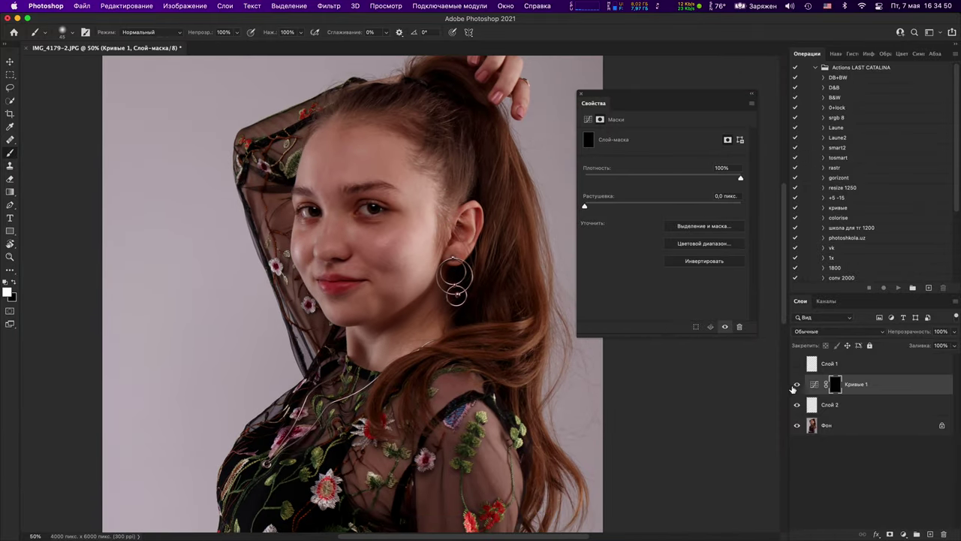
{"action": "left_click", "coordinate": [797, 384]}
{"action": "left_click", "coordinate": [797, 385]}
{"action": "left_click", "coordinate": [797, 386]}
{"action": "left_click", "coordinate": [797, 386]}
{"action": "key", "text": "super+minus"}
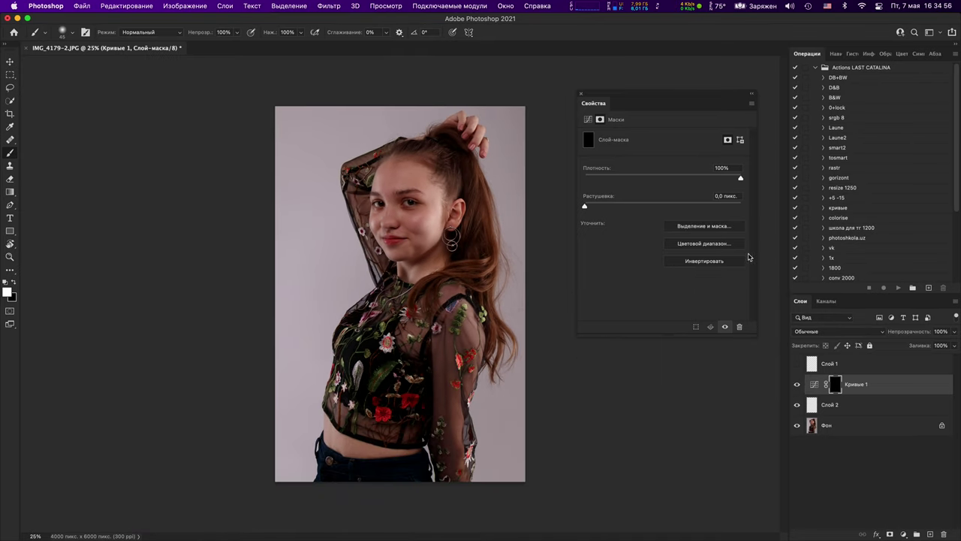
Step: Add a second Curves layer above the first with input 91 and output 134, and invert its mask to black
{"action": "left_click", "coordinate": [903, 535]}
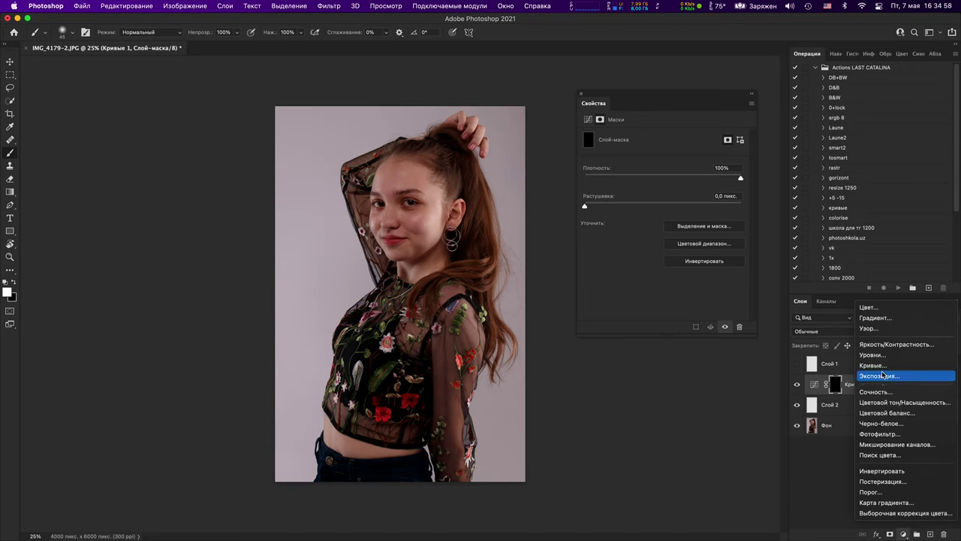
{"action": "left_click", "coordinate": [883, 364]}
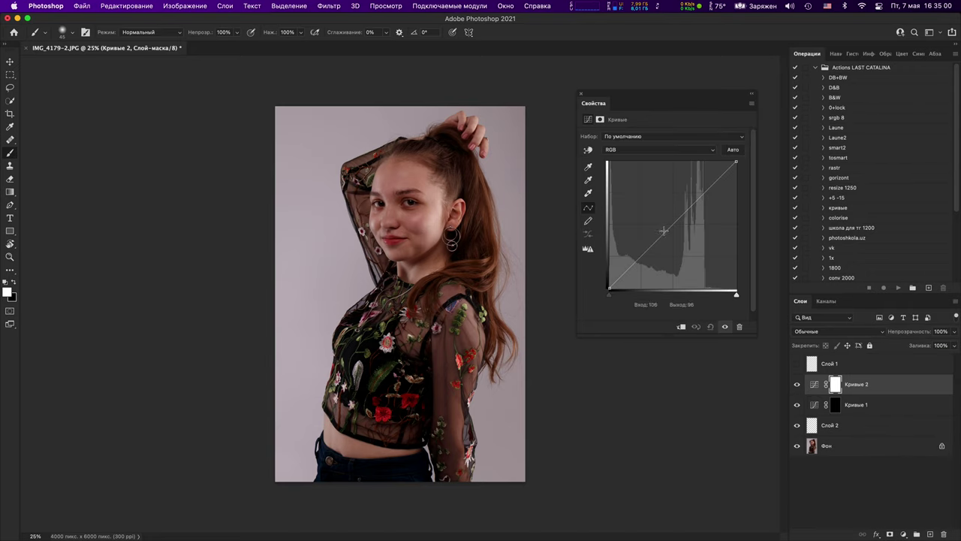
{"action": "mouse_move", "coordinate": [663, 231]}
{"action": "left_mouse_down"}
{"action": "mouse_move", "coordinate": [647, 212]}
{"action": "mouse_move", "coordinate": [655, 221]}
{"action": "left_mouse_up"}
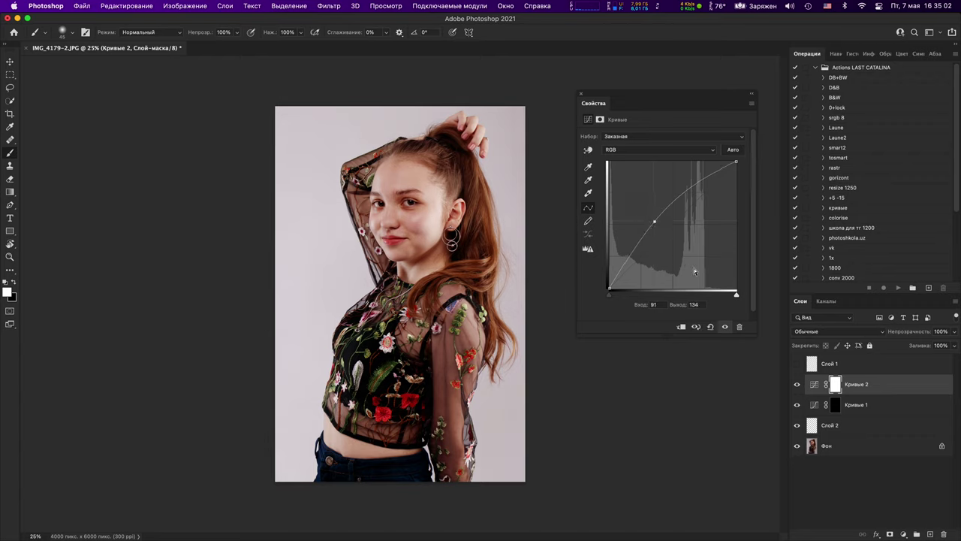
{"action": "key", "text": "super+i"}
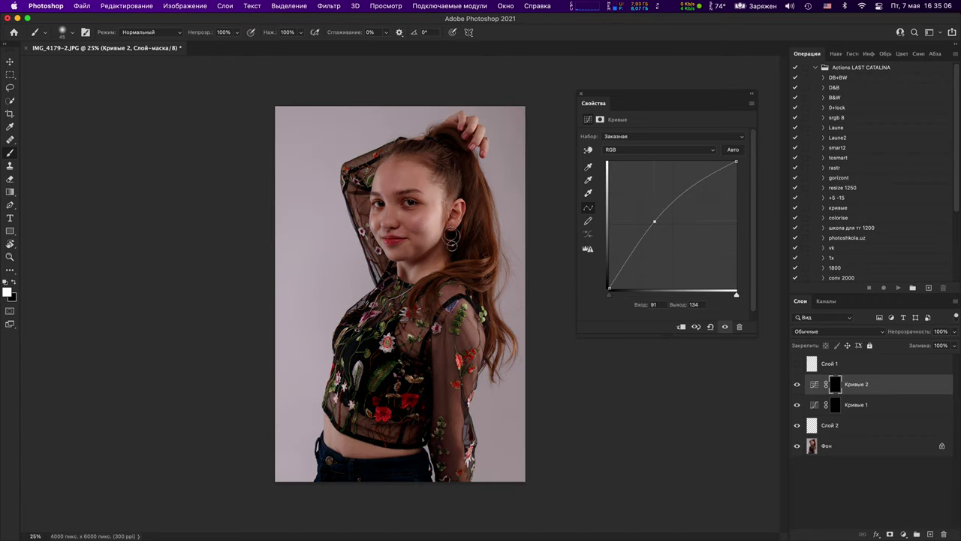
Step: Paint rough white strokes over the cheek, forehead and nose on the second Curves mask, showing the question-mark layer only while painting
{"action": "left_click", "coordinate": [797, 364]}
{"action": "mouse_move", "coordinate": [436, 180]}
{"action": "left_mouse_down"}
{"action": "mouse_move", "coordinate": [435, 222]}
{"action": "mouse_move", "coordinate": [440, 252]}
{"action": "left_mouse_up"}
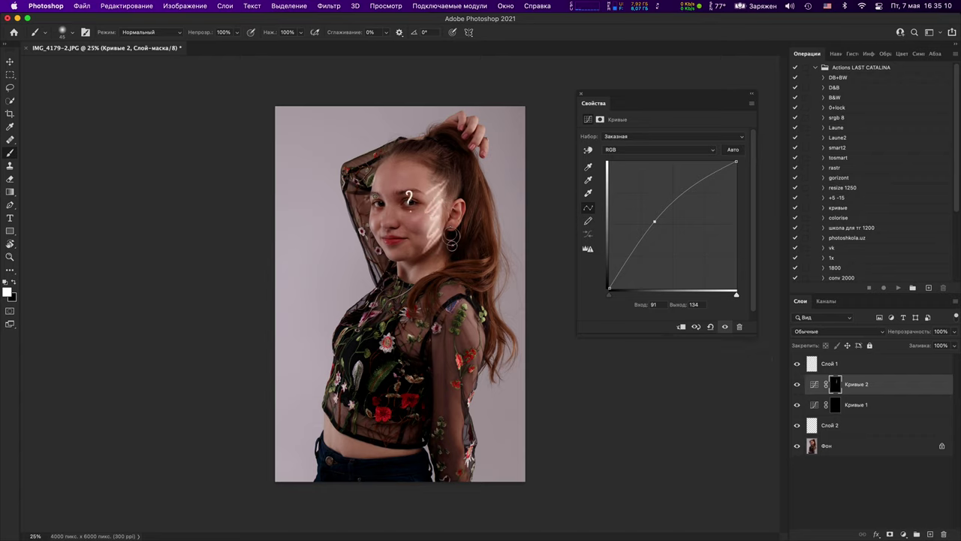
{"action": "left_click_drag", "start_coordinate": [373, 195], "coordinate": [373, 246]}
{"action": "left_click_drag", "start_coordinate": [386, 179], "coordinate": [406, 241]}
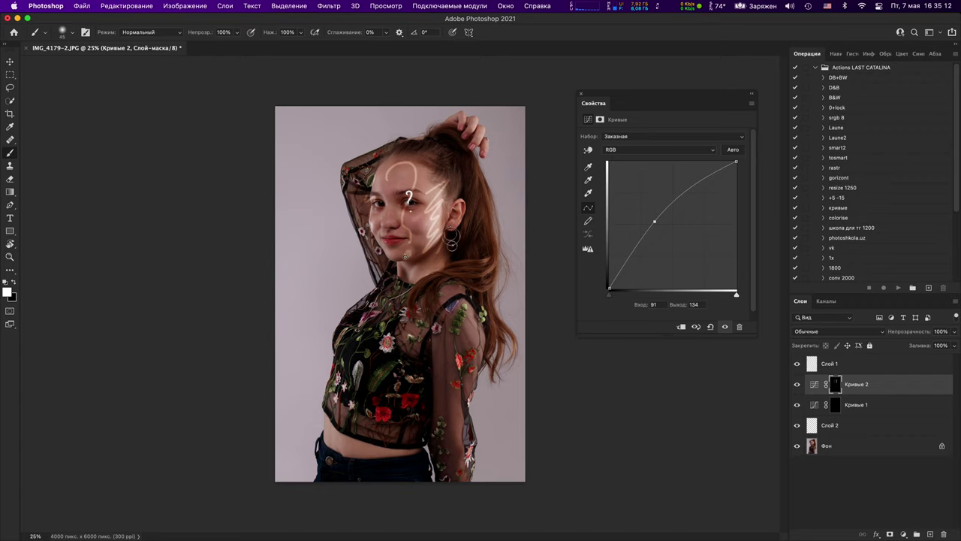
{"action": "left_click", "coordinate": [798, 365]}
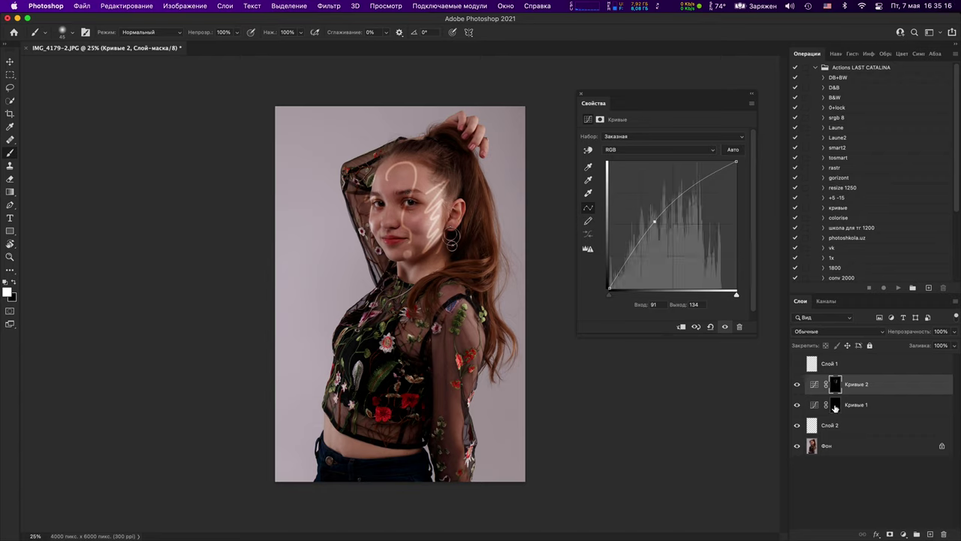
Step: Compare the portrait with the second Curves layer off and on, and refill its mask with black to clear the strokes
{"action": "left_click", "coordinate": [836, 407], "text": "shift"}
{"action": "left_click", "coordinate": [835, 408], "text": "shift"}
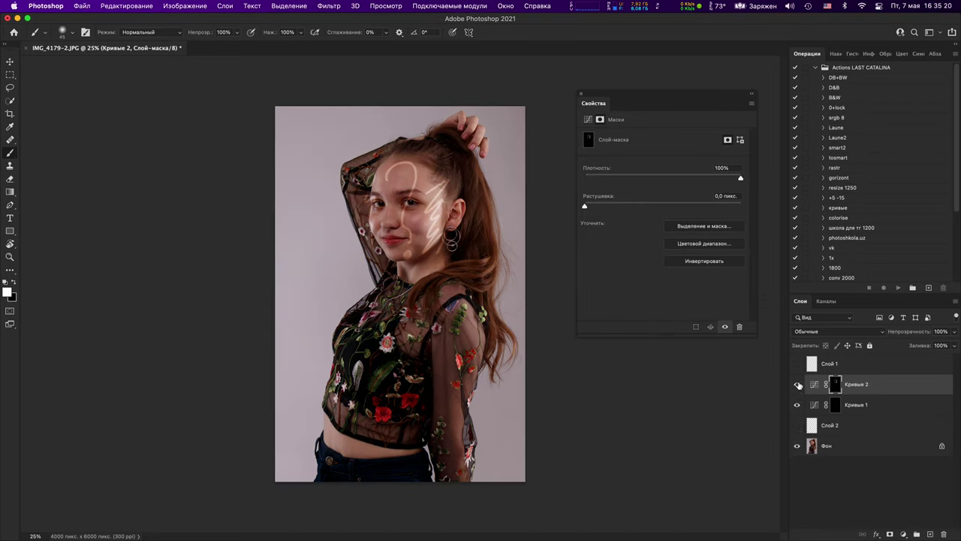
{"action": "left_click", "coordinate": [798, 385]}
{"action": "left_click", "coordinate": [797, 385]}
{"action": "key", "text": "super+BackSpace"}
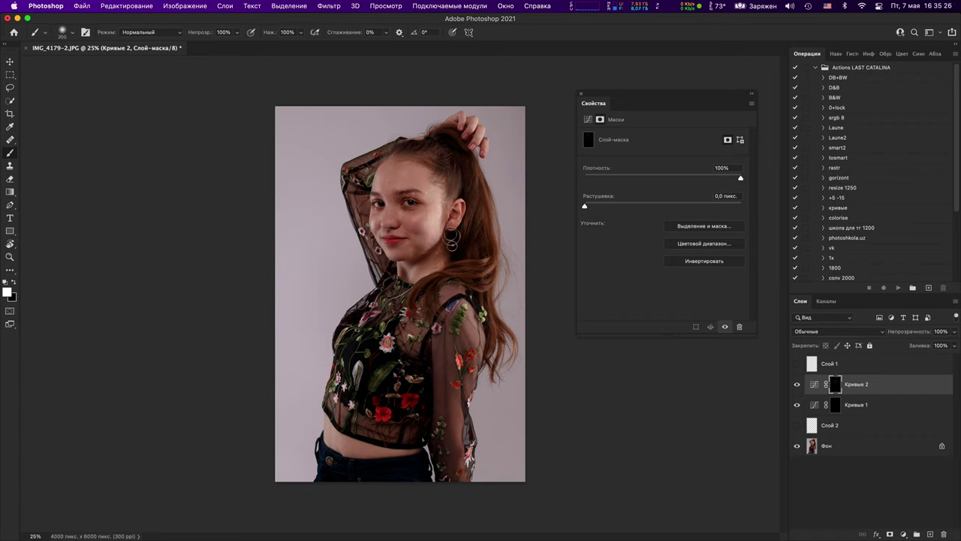
Step: Softly brighten the woman's face on the second Curves mask using a white 700-pixel brush at 10% opacity
{"action": "left_click_drag", "start_coordinate": [409, 162], "coordinate": [404, 208]}
{"action": "key", "text": "1"}
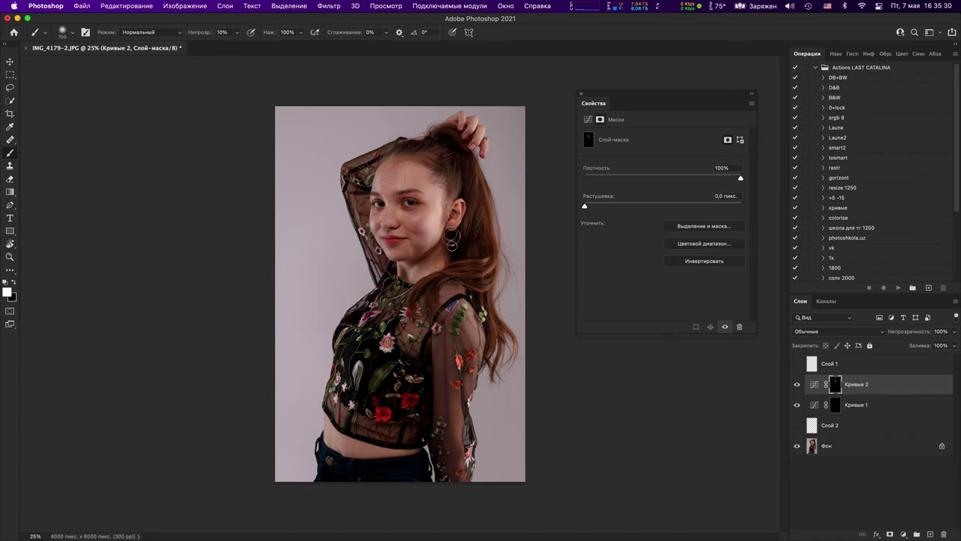
{"action": "mouse_move", "coordinate": [383, 213]}
{"action": "left_mouse_down"}
{"action": "mouse_move", "coordinate": [413, 154]}
{"action": "mouse_move", "coordinate": [396, 247]}
{"action": "mouse_move", "coordinate": [412, 156]}
{"action": "mouse_move", "coordinate": [401, 217]}
{"action": "left_mouse_up"}
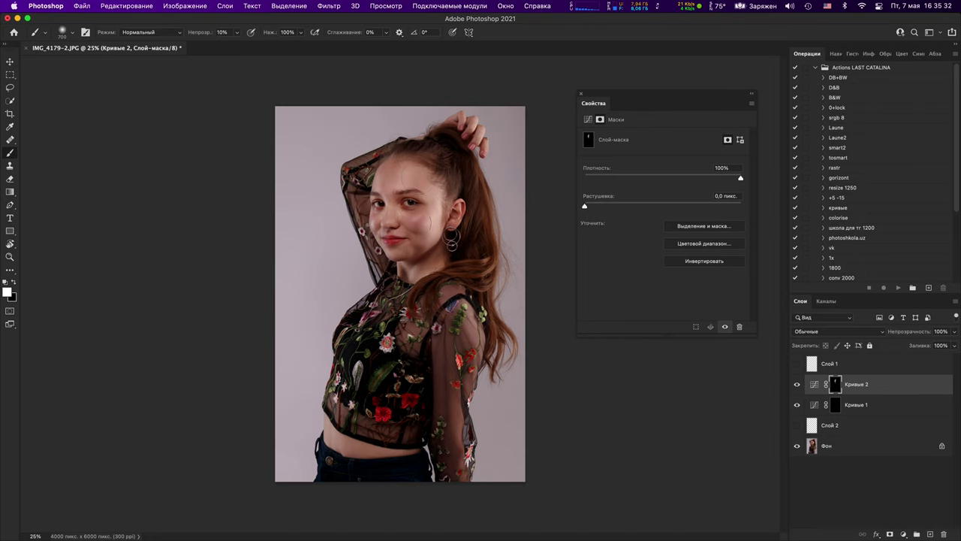
{"action": "mouse_move", "coordinate": [403, 179]}
{"action": "left_mouse_down"}
{"action": "mouse_move", "coordinate": [382, 191]}
{"action": "mouse_move", "coordinate": [409, 196]}
{"action": "mouse_move", "coordinate": [413, 215]}
{"action": "left_mouse_up"}
Step: Refine the brightening of the forehead, nose and cheeks on the second Curves mask with a smaller 250-pixel white brush, checking the mask overlay
{"action": "key", "text": "["}
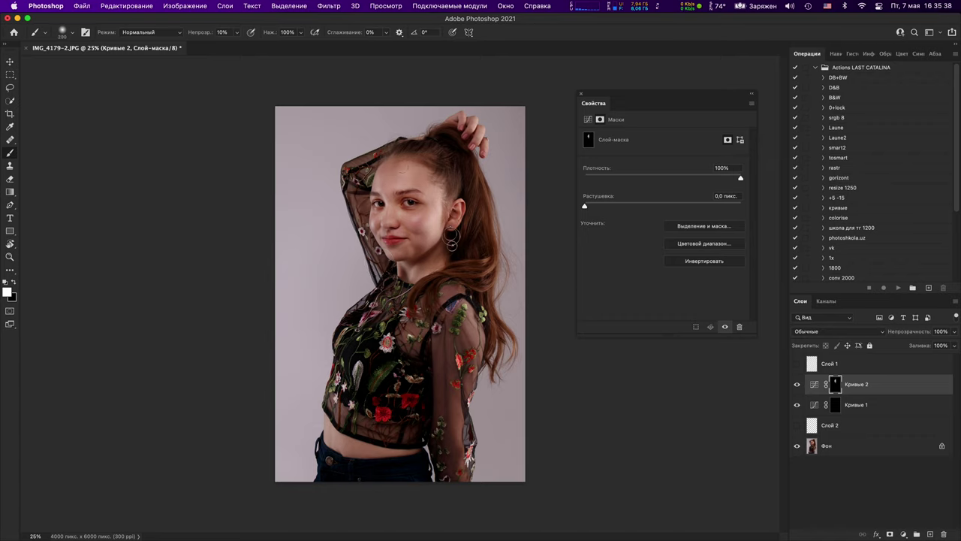
{"action": "key", "text": "backslash"}
{"action": "key", "text": "backslash"}
{"action": "mouse_move", "coordinate": [398, 170]}
{"action": "left_mouse_down"}
{"action": "mouse_move", "coordinate": [393, 177]}
{"action": "mouse_move", "coordinate": [392, 159]}
{"action": "mouse_move", "coordinate": [385, 169]}
{"action": "mouse_move", "coordinate": [395, 162]}
{"action": "mouse_move", "coordinate": [420, 199]}
{"action": "mouse_move", "coordinate": [417, 244]}
{"action": "left_mouse_up"}
{"action": "mouse_move", "coordinate": [404, 197]}
{"action": "left_mouse_down"}
{"action": "mouse_move", "coordinate": [419, 193]}
{"action": "mouse_move", "coordinate": [427, 220]}
{"action": "mouse_move", "coordinate": [391, 178]}
{"action": "mouse_move", "coordinate": [422, 206]}
{"action": "mouse_move", "coordinate": [399, 202]}
{"action": "mouse_move", "coordinate": [418, 195]}
{"action": "mouse_move", "coordinate": [371, 236]}
{"action": "left_mouse_up"}
{"action": "mouse_move", "coordinate": [431, 246]}
{"action": "left_mouse_down"}
{"action": "mouse_move", "coordinate": [406, 258]}
{"action": "mouse_move", "coordinate": [417, 248]}
{"action": "mouse_move", "coordinate": [369, 212]}
{"action": "left_mouse_up"}
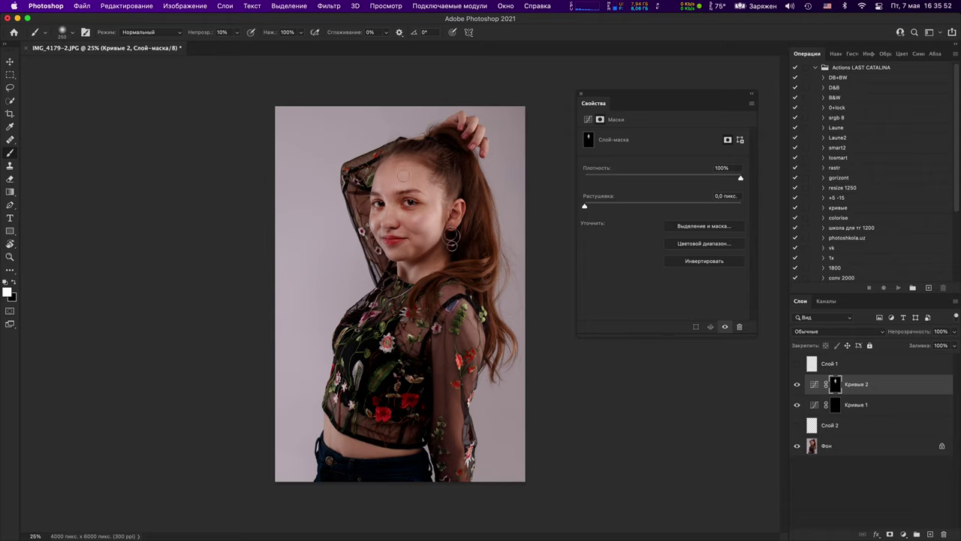
{"action": "left_click_drag", "start_coordinate": [404, 176], "coordinate": [372, 218]}
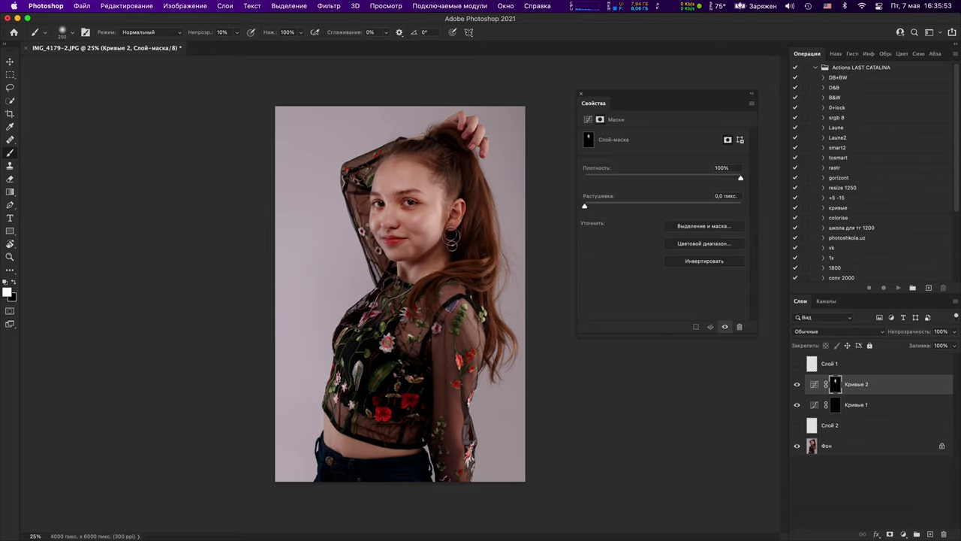
Step: Compare the portrait with the second Curves layer off and on, and with both Curves layers off and on
{"action": "left_click", "coordinate": [800, 387]}
{"action": "left_click", "coordinate": [801, 387]}
{"action": "left_click", "coordinate": [808, 385]}
{"action": "left_click", "coordinate": [797, 386]}
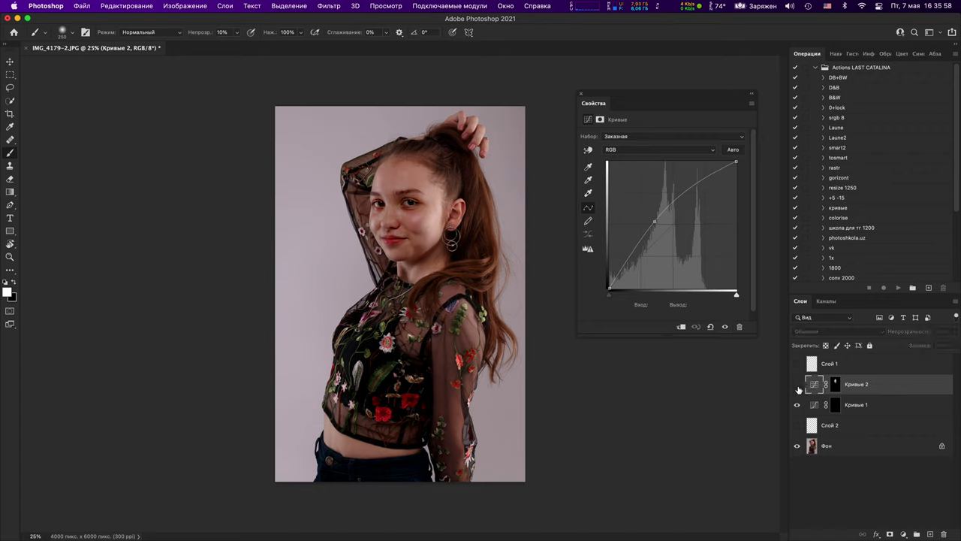
{"action": "left_click", "coordinate": [799, 388]}
{"action": "left_click", "coordinate": [798, 388]}
{"action": "left_click", "coordinate": [798, 389]}
{"action": "left_click", "coordinate": [798, 391]}
{"action": "left_click", "coordinate": [798, 393]}
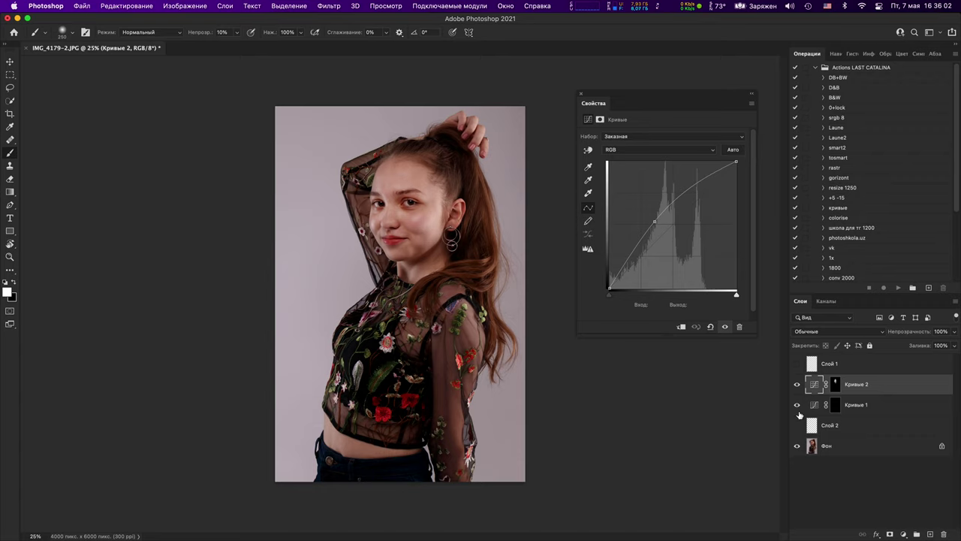
{"action": "left_click_drag", "start_coordinate": [797, 405], "coordinate": [798, 385]}
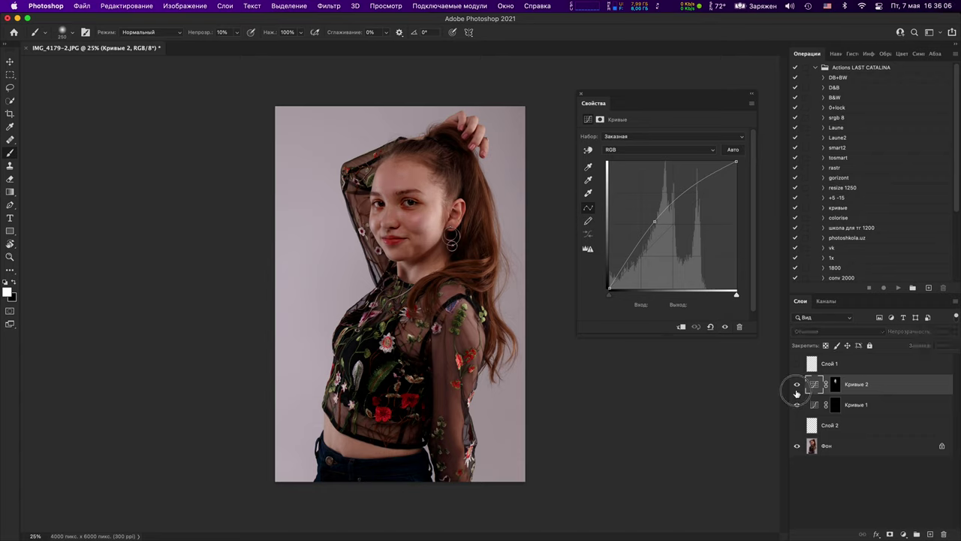
{"action": "left_click_drag", "start_coordinate": [797, 385], "coordinate": [792, 410]}
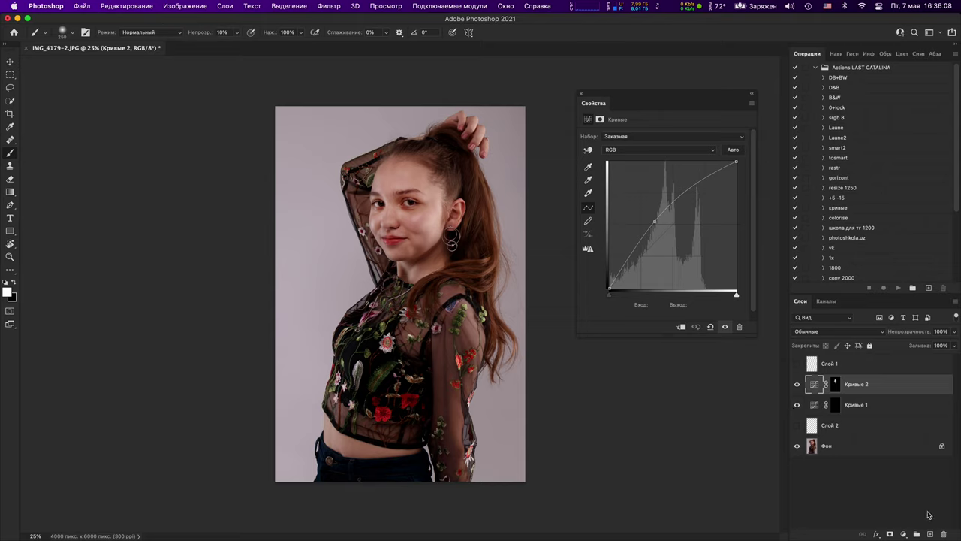
Step: Add a third Curves layer above the other two and lift the midtones slightly, with input 111 and output 126
{"action": "left_click", "coordinate": [903, 533]}
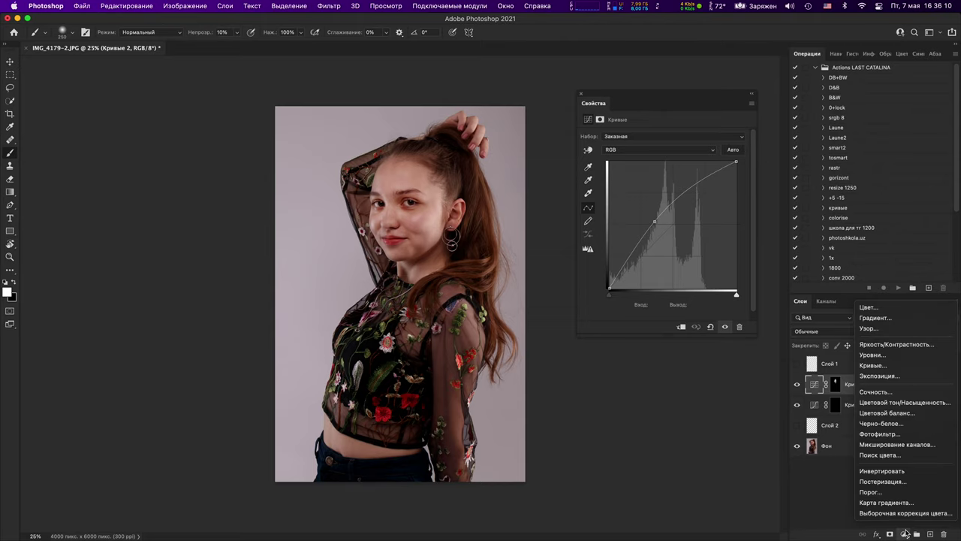
{"action": "left_click", "coordinate": [902, 366]}
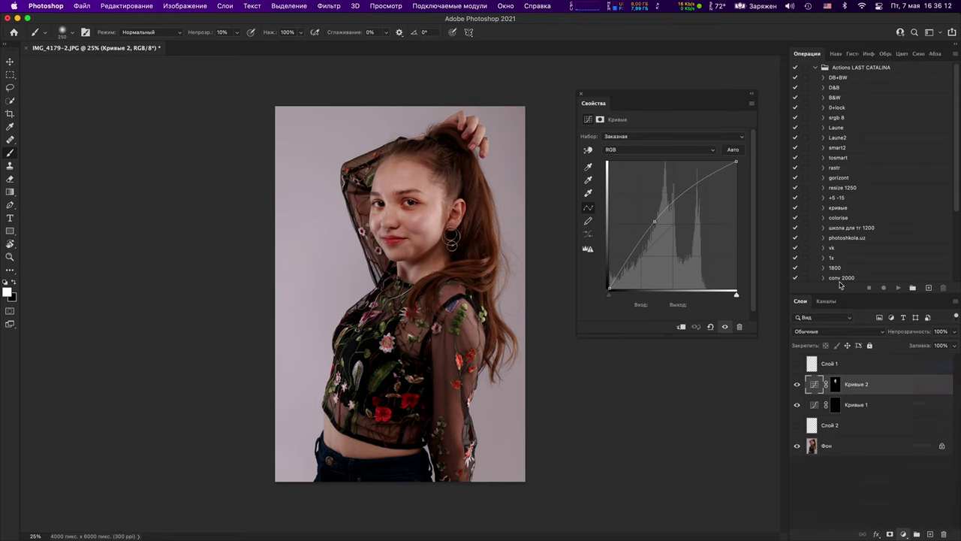
{"action": "left_click_drag", "start_coordinate": [664, 234], "coordinate": [664, 225]}
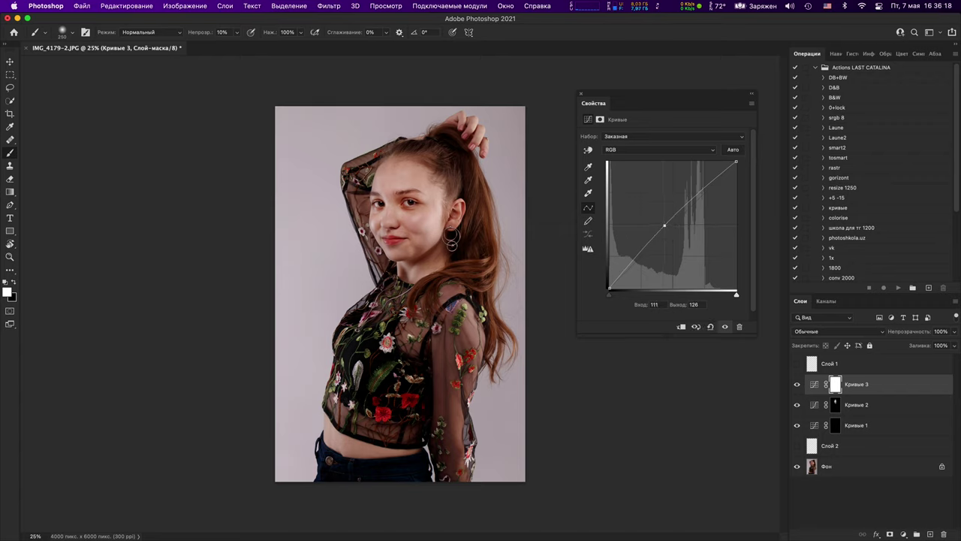
Step: Make black the painting colour and paint part of the face out of the third Curves mask with the soft 250-pixel brush at 10% opacity
{"action": "key", "text": "x"}
{"action": "key", "text": "super+plus"}
{"action": "key", "text": "super+plus"}
{"action": "key", "text": "super+plus"}
{"action": "key", "text": "super+plus"}
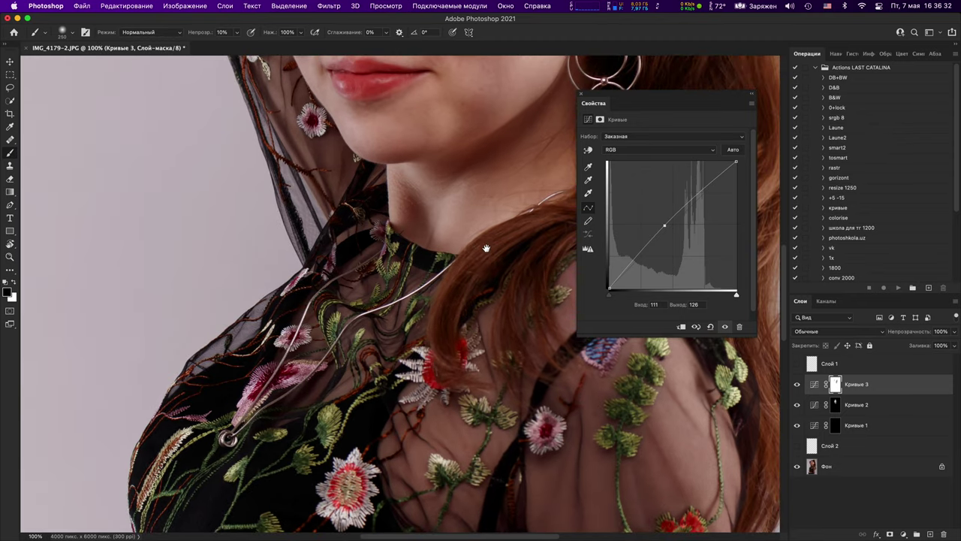
Step: Inspect the woman's forehead, eyes and cheeks up close, and compare them with the full portrait view
{"action": "left_click_drag", "start_coordinate": [487, 249], "coordinate": [505, 463]}
{"action": "left_click_drag", "start_coordinate": [480, 279], "coordinate": [475, 496]}
{"action": "key", "text": "super+plus"}
{"action": "key", "text": "super+plus"}
{"action": "key", "text": "super+plus"}
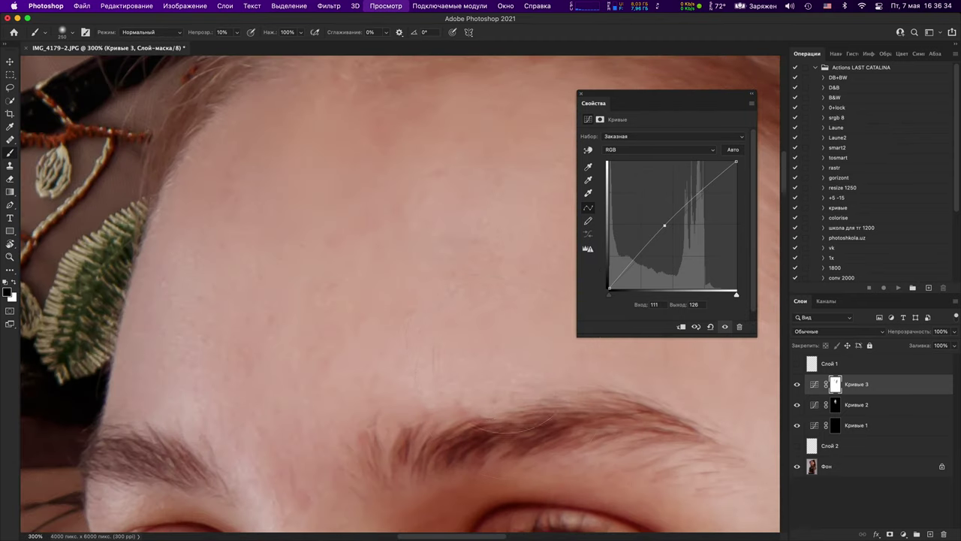
{"action": "mouse_move", "coordinate": [460, 385]}
{"action": "left_mouse_down"}
{"action": "mouse_move", "coordinate": [434, 271]}
{"action": "mouse_move", "coordinate": [386, 199]}
{"action": "mouse_move", "coordinate": [386, 82]}
{"action": "left_mouse_up"}
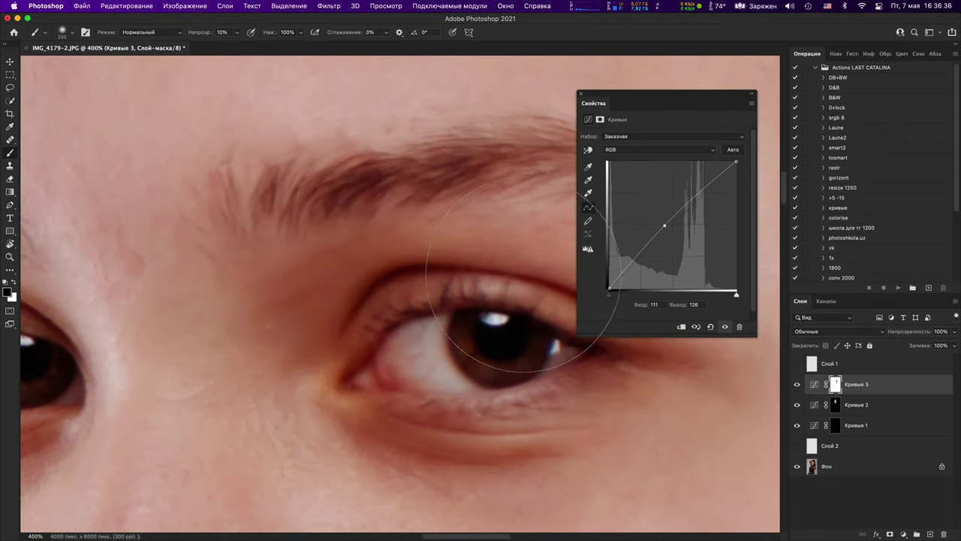
{"action": "scroll", "coordinate": [420, 300], "scroll_direction": "down", "scroll_amount": 5}
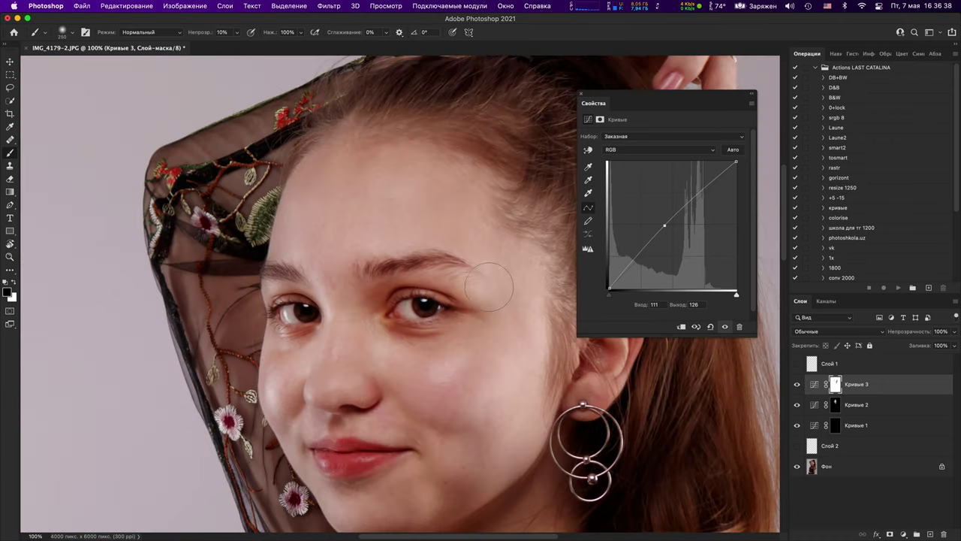
{"action": "scroll", "coordinate": [482, 315], "scroll_direction": "up", "scroll_amount": 2}
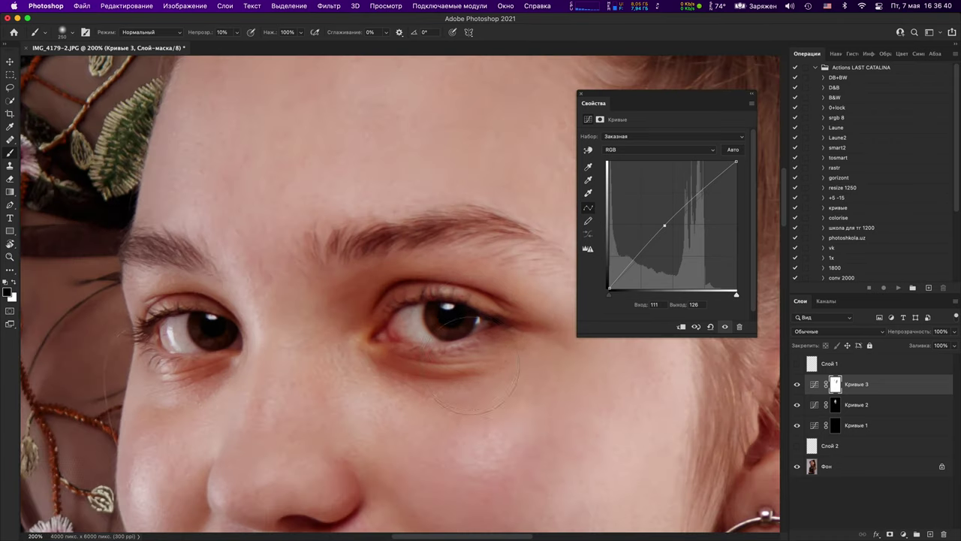
{"action": "scroll", "coordinate": [474, 371], "scroll_direction": "down", "scroll_amount": 2}
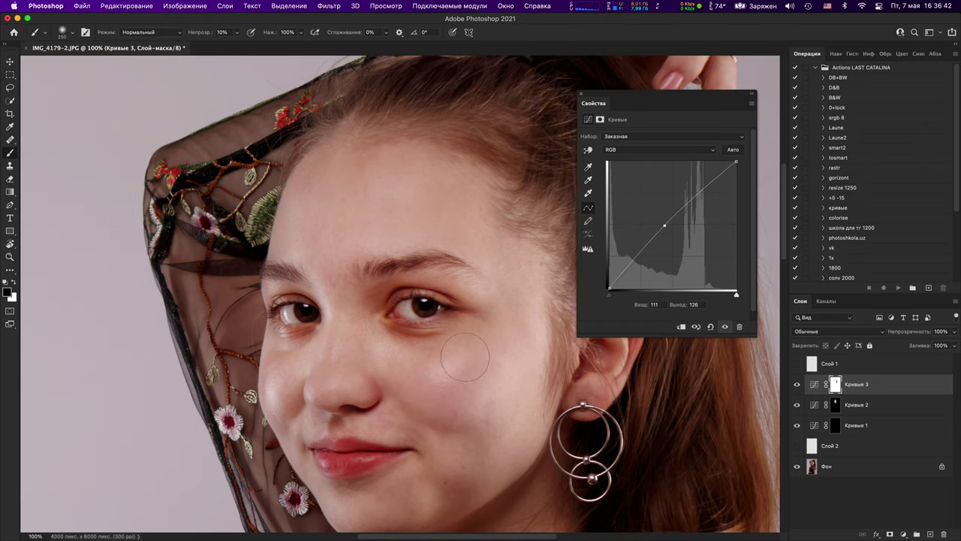
{"action": "scroll", "coordinate": [456, 310], "scroll_direction": "down", "scroll_amount": 1}
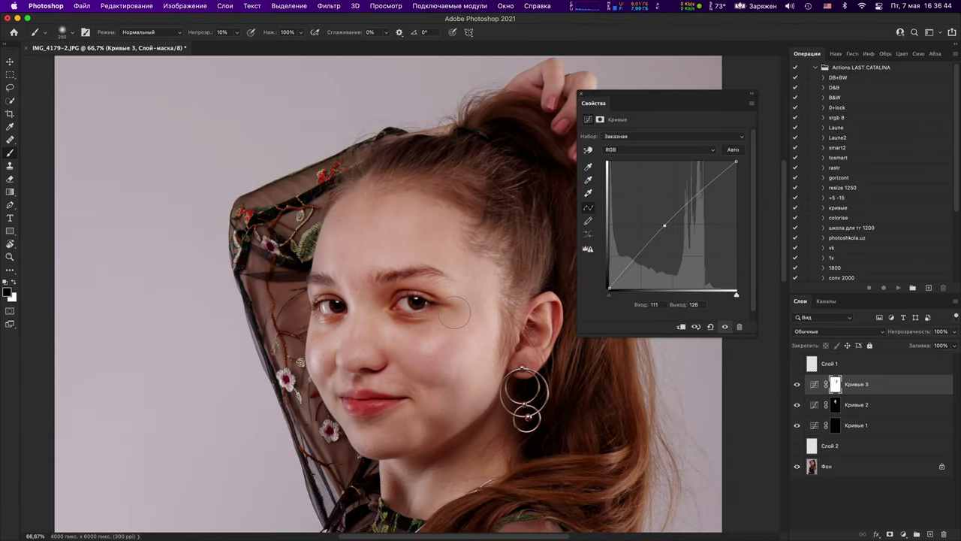
{"action": "scroll", "coordinate": [454, 316], "scroll_direction": "down", "scroll_amount": 3}
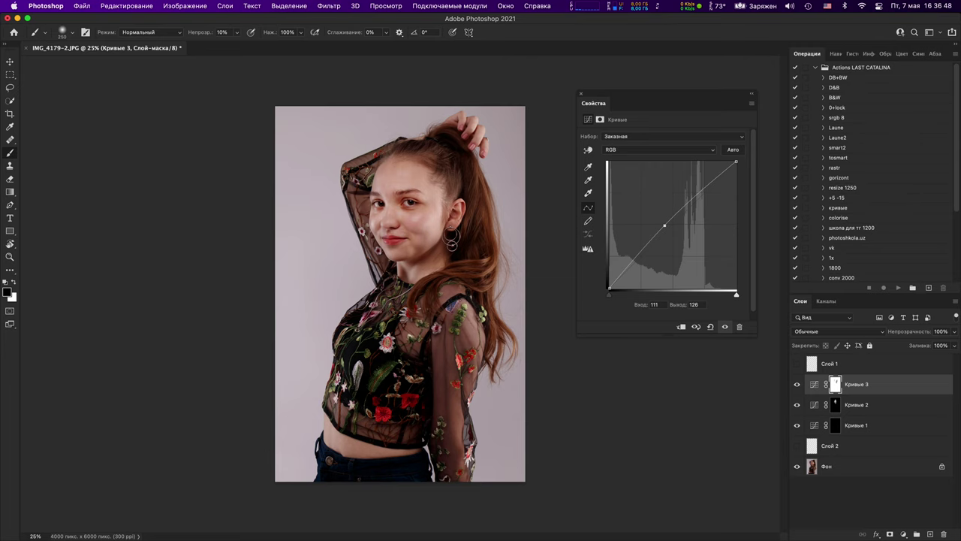
{"action": "scroll", "coordinate": [454, 315], "scroll_direction": "up", "scroll_amount": 1}
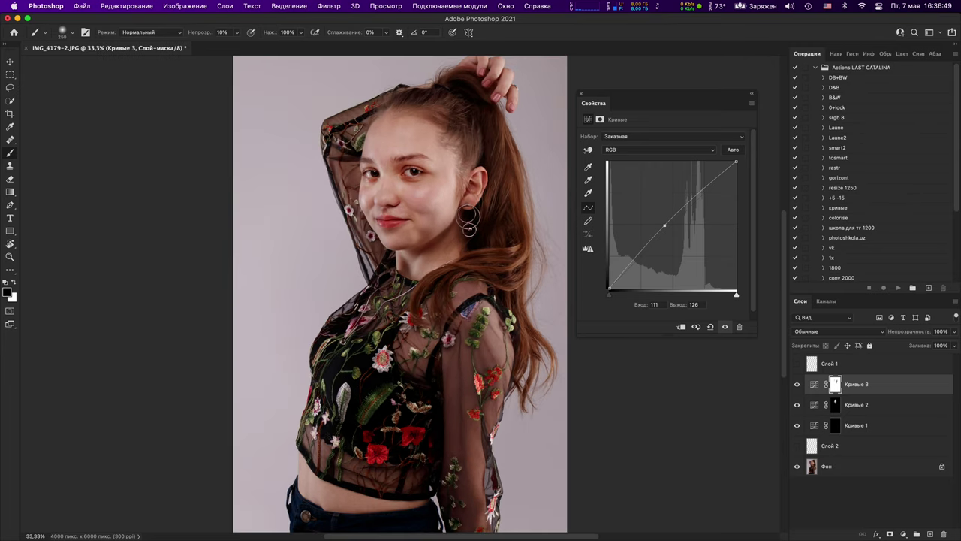
Step: Show and select the top annotation layer, and sketch white marks circling the woman's raised hand
{"action": "left_click", "coordinate": [797, 363]}
{"action": "left_click", "coordinate": [819, 360]}
{"action": "mouse_move", "coordinate": [478, 113]}
{"action": "left_mouse_down"}
{"action": "mouse_move", "coordinate": [453, 352]}
{"action": "mouse_move", "coordinate": [378, 300]}
{"action": "mouse_move", "coordinate": [508, 345]}
{"action": "mouse_move", "coordinate": [421, 371]}
{"action": "mouse_move", "coordinate": [455, 278]}
{"action": "mouse_move", "coordinate": [459, 358]}
{"action": "mouse_move", "coordinate": [403, 281]}
{"action": "mouse_move", "coordinate": [510, 345]}
{"action": "mouse_move", "coordinate": [171, 457]}
{"action": "mouse_move", "coordinate": [230, 377]}
{"action": "mouse_move", "coordinate": [285, 345]}
{"action": "left_mouse_up"}
{"action": "key", "text": "super+equal"}
{"action": "key", "text": "super+equal"}
{"action": "key", "text": "super+equal"}
{"action": "left_click_drag", "start_coordinate": [216, 397], "coordinate": [348, 328]}
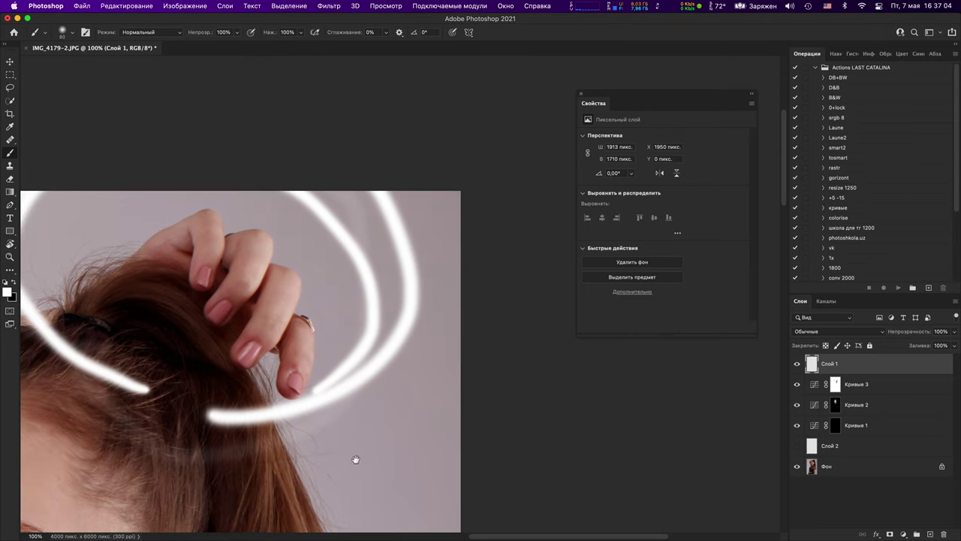
Step: Draw two white strokes from the bent sleeve to the hair at the raised hand, and hide the annotation layer
{"action": "left_click_drag", "start_coordinate": [174, 367], "coordinate": [531, 230]}
{"action": "key", "text": "super+minus"}
{"action": "key", "text": "super+minus"}
{"action": "mouse_move", "coordinate": [207, 283]}
{"action": "left_mouse_down"}
{"action": "mouse_move", "coordinate": [325, 212]}
{"action": "mouse_move", "coordinate": [443, 197]}
{"action": "mouse_move", "coordinate": [342, 208]}
{"action": "mouse_move", "coordinate": [289, 239]}
{"action": "mouse_move", "coordinate": [379, 200]}
{"action": "mouse_move", "coordinate": [439, 196]}
{"action": "left_mouse_up"}
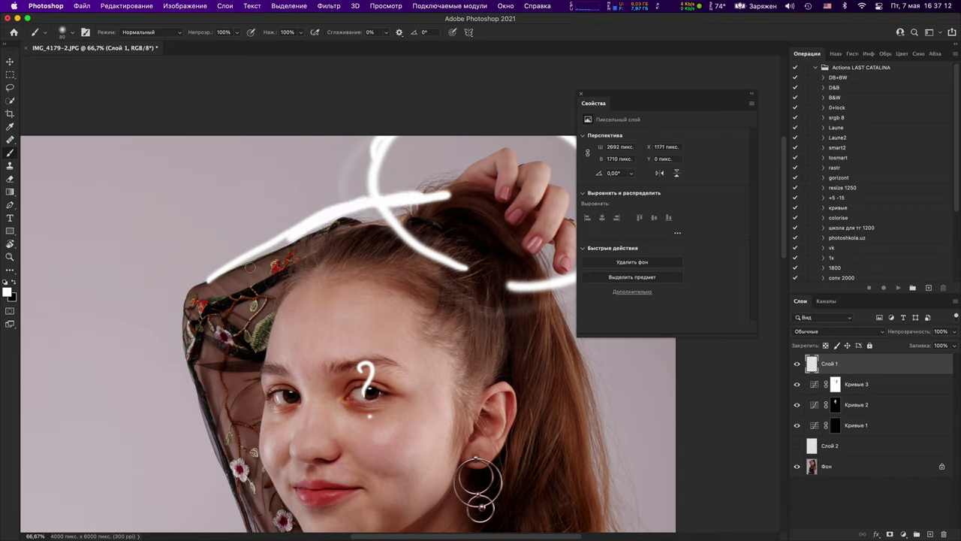
{"action": "mouse_move", "coordinate": [250, 267]}
{"action": "left_mouse_down"}
{"action": "mouse_move", "coordinate": [271, 246]}
{"action": "mouse_move", "coordinate": [373, 196]}
{"action": "mouse_move", "coordinate": [451, 186]}
{"action": "left_mouse_up"}
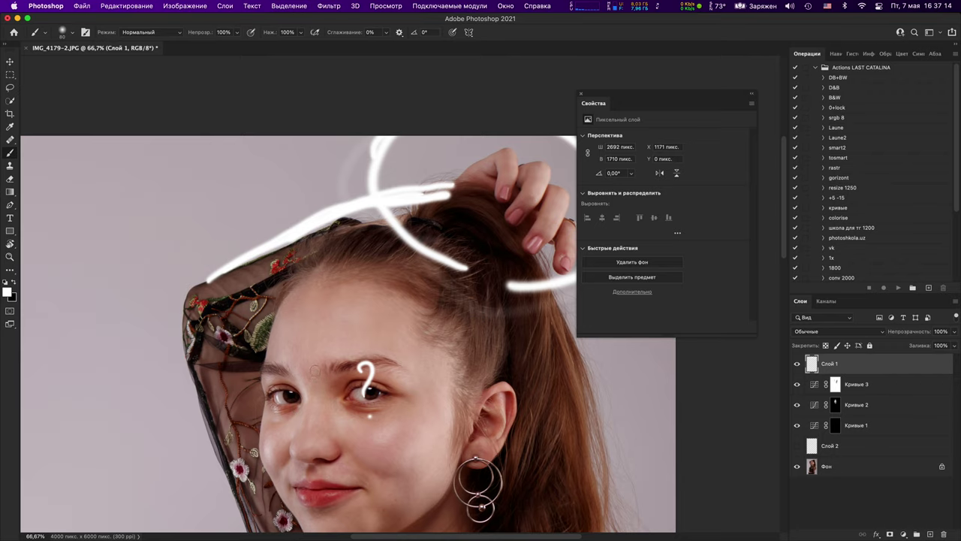
{"action": "left_click", "coordinate": [798, 363]}
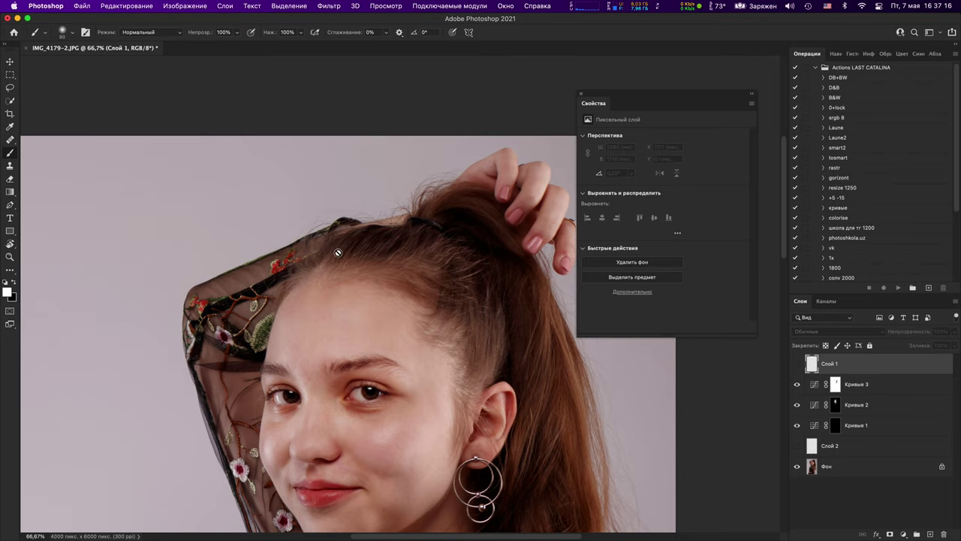
Step: Examine the raised hand and ponytail up close and in the full portrait, briefly showing the annotation marks for comparison
{"action": "left_click_drag", "start_coordinate": [425, 289], "coordinate": [368, 287]}
{"action": "key", "text": "super+minus"}
{"action": "key", "text": "super+minus"}
{"action": "key", "text": "super+minus"}
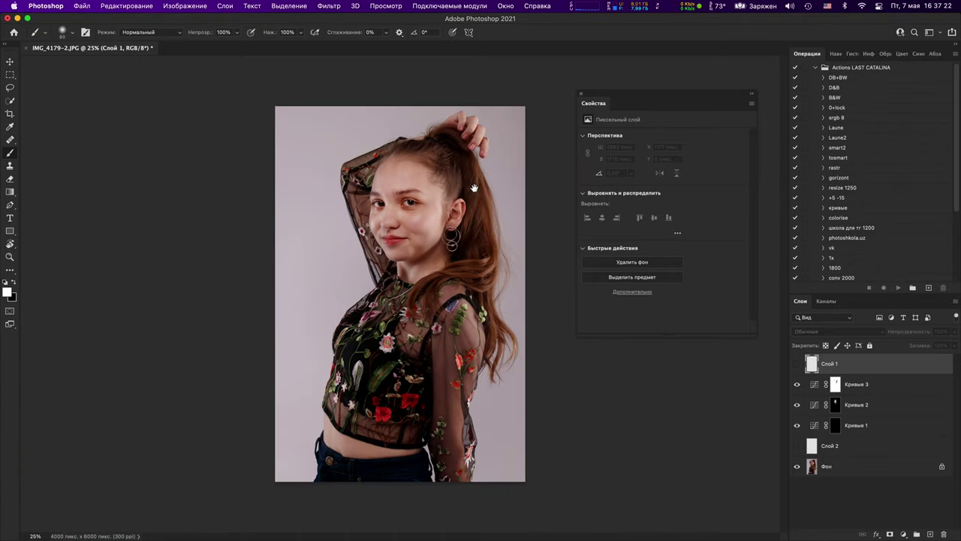
{"action": "key", "text": "super+plus"}
{"action": "key", "text": "super+plus"}
{"action": "left_click_drag", "start_coordinate": [518, 113], "coordinate": [240, 334]}
{"action": "key", "text": "super+plus"}
{"action": "key", "text": "super+plus"}
{"action": "left_click_drag", "start_coordinate": [255, 380], "coordinate": [422, 252]}
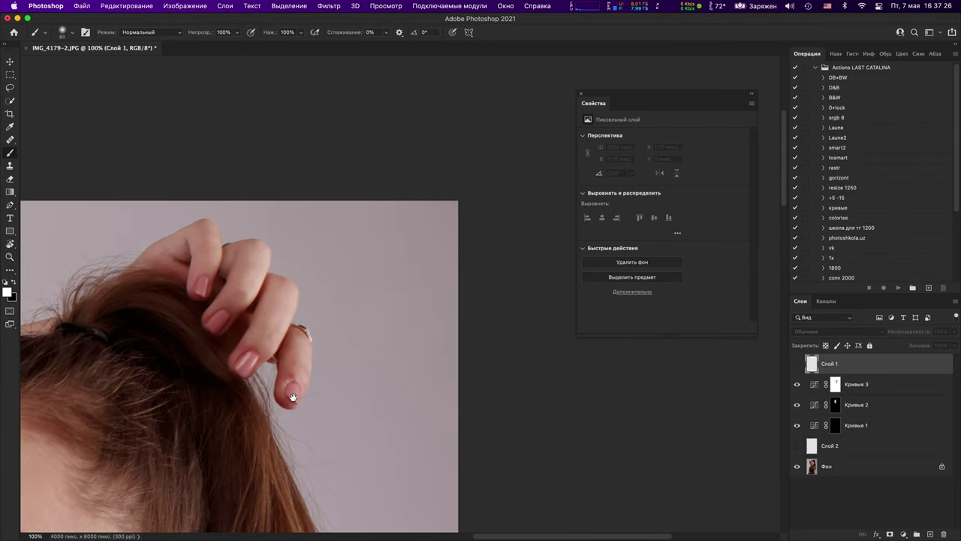
{"action": "left_click_drag", "start_coordinate": [292, 397], "coordinate": [448, 301]}
{"action": "key", "text": "super+minus"}
{"action": "key", "text": "super+minus"}
{"action": "key", "text": "super+minus"}
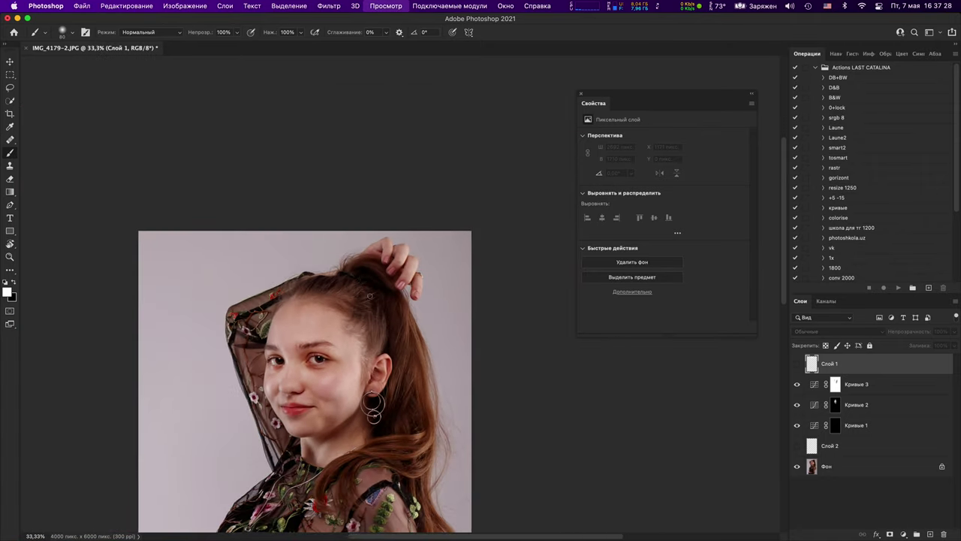
{"action": "key", "text": "super+minus"}
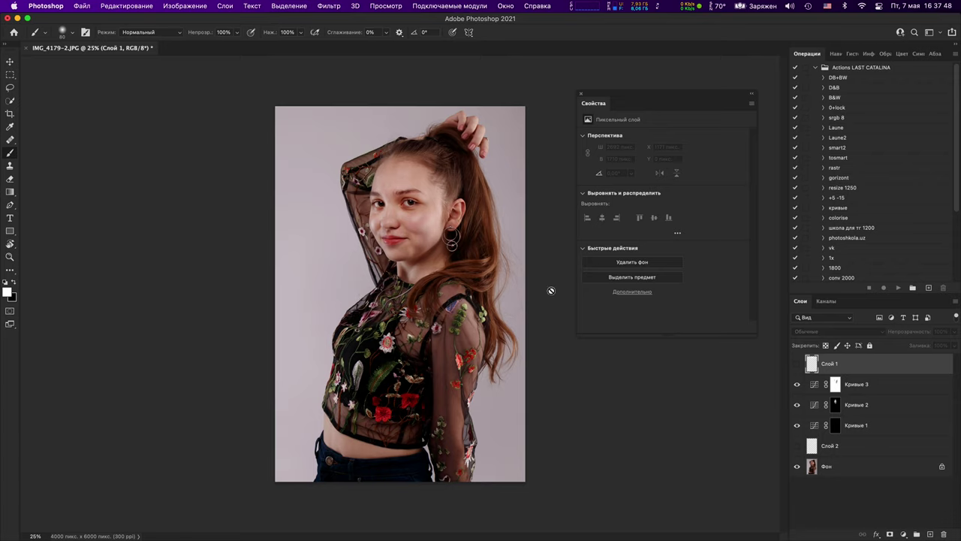
{"action": "left_click", "coordinate": [796, 364]}
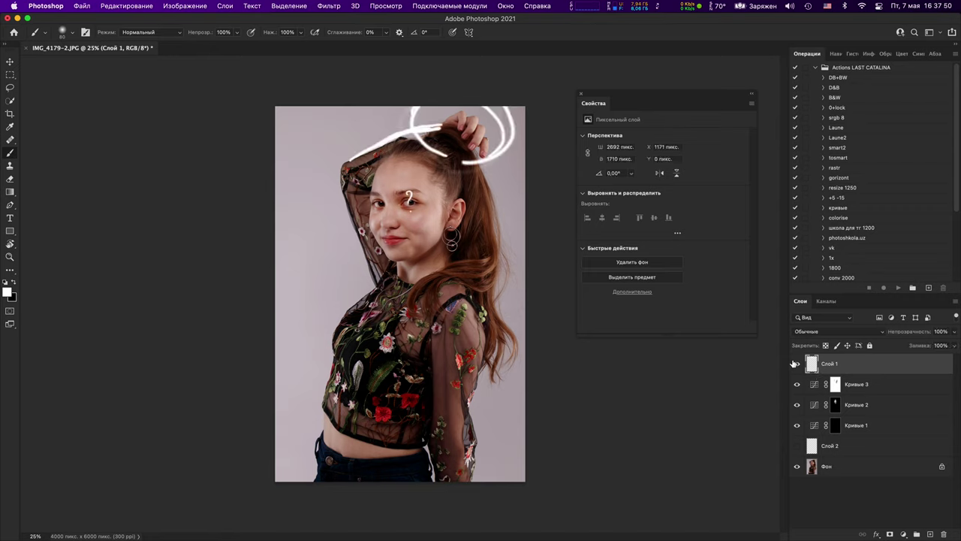
{"action": "left_click", "coordinate": [797, 363]}
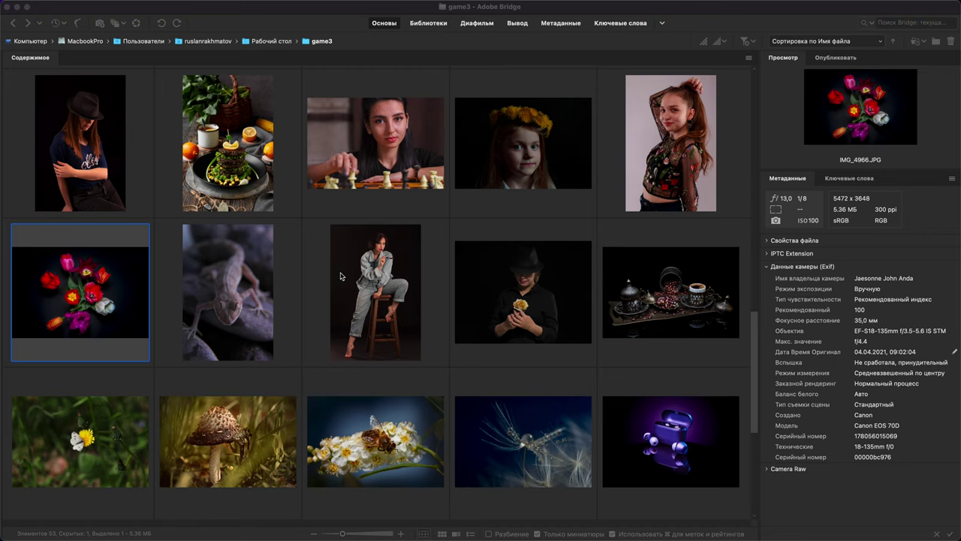
Step: Switch to Adobe Bridge and open the tulip photo IMG_4966.JPG in Photoshop, using its embedded colour profile
{"action": "left_click", "coordinate": [379, 153]}
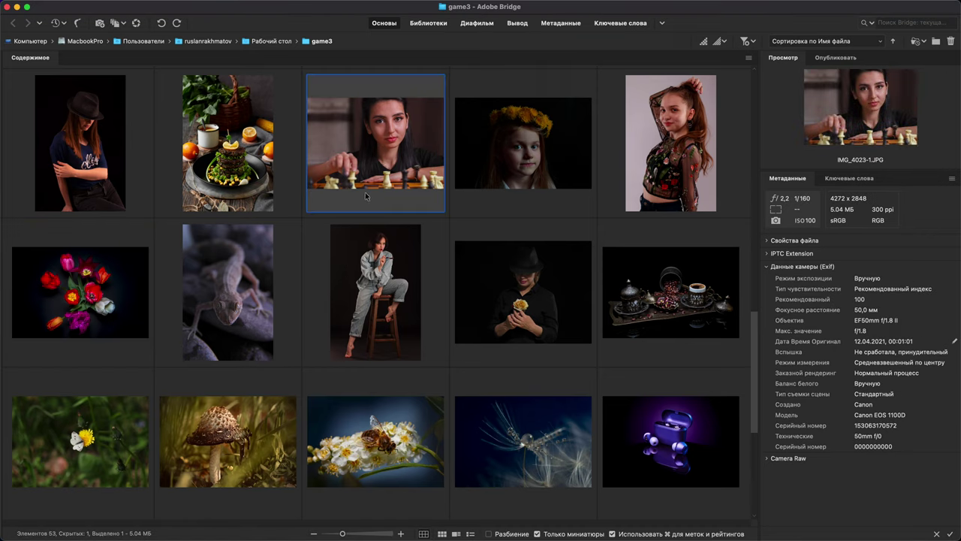
{"action": "left_click", "coordinate": [91, 306]}
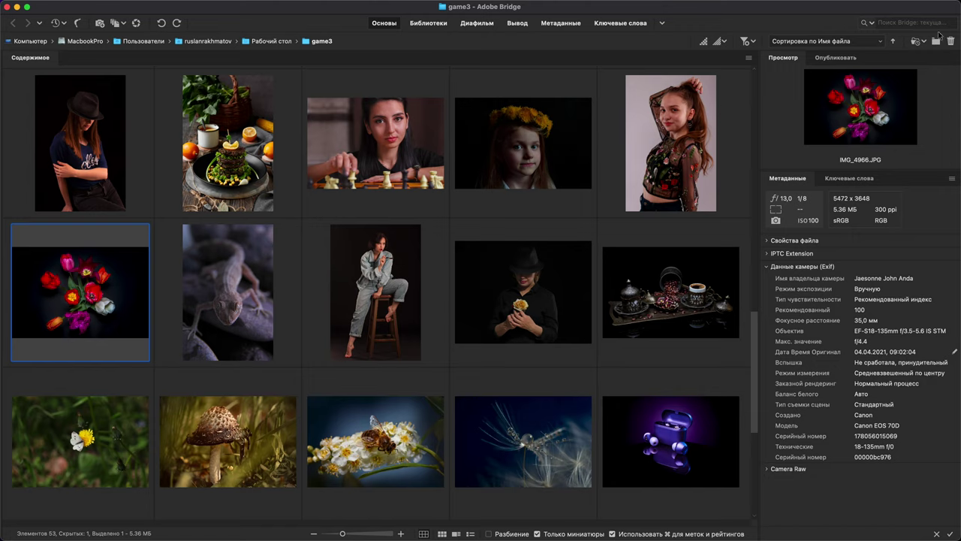
{"action": "double_click", "coordinate": [93, 303]}
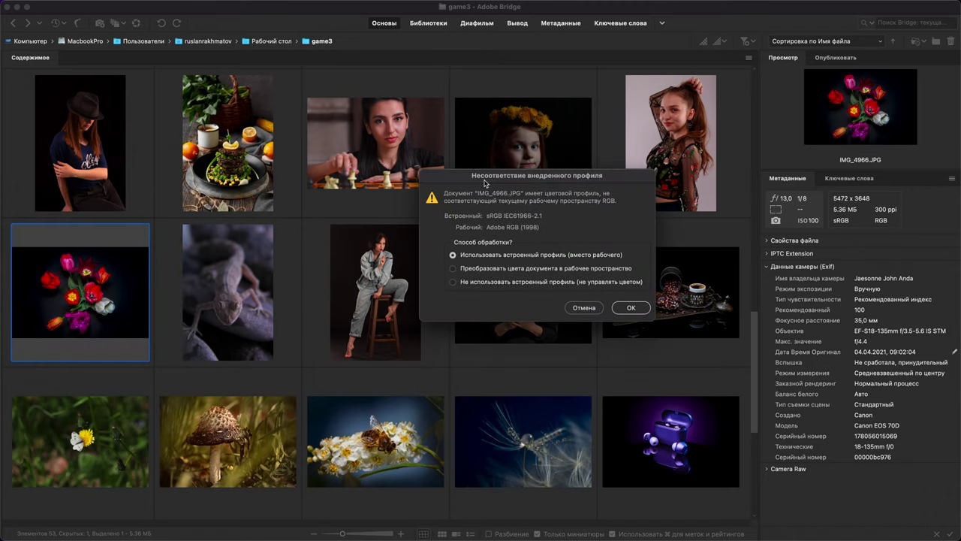
{"action": "left_click", "coordinate": [629, 308]}
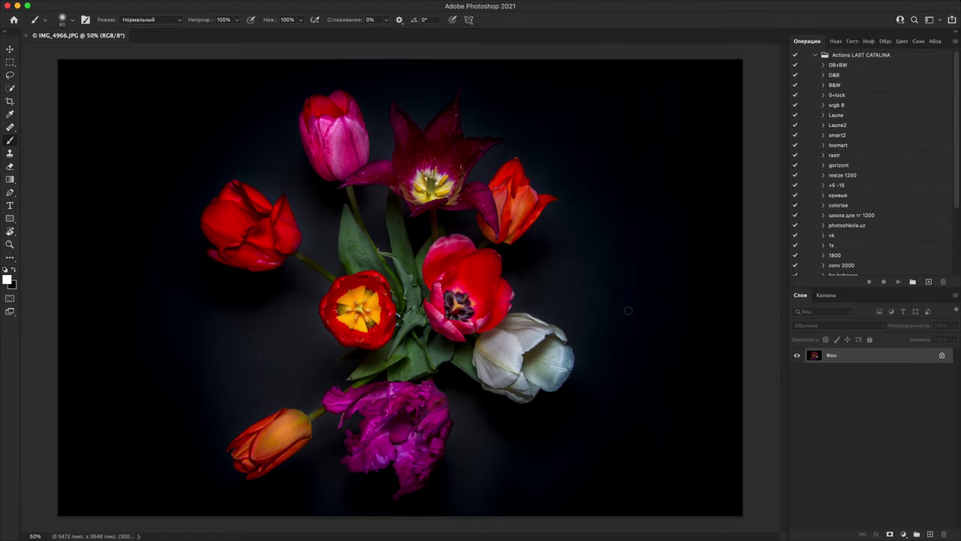
Step: Examine the tulips' petals, centres and dark background up close and in the whole composition
{"action": "key", "text": "super+plus"}
{"action": "key", "text": "super+plus"}
{"action": "key", "text": "super+plus"}
{"action": "key", "text": "super+plus"}
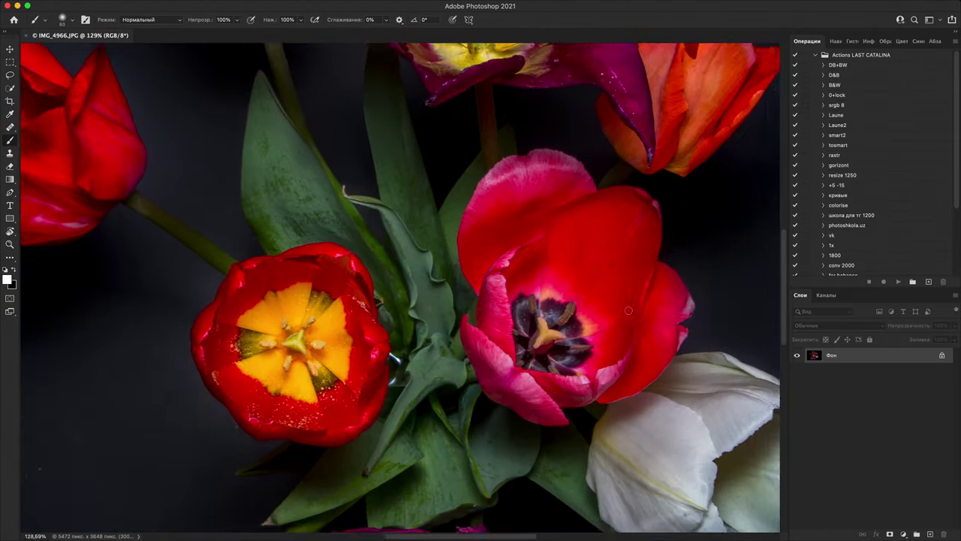
{"action": "scroll", "coordinate": [629, 310], "scroll_direction": "down", "scroll_amount": 1}
{"action": "scroll", "coordinate": [628, 310], "scroll_direction": "up", "scroll_amount": 5}
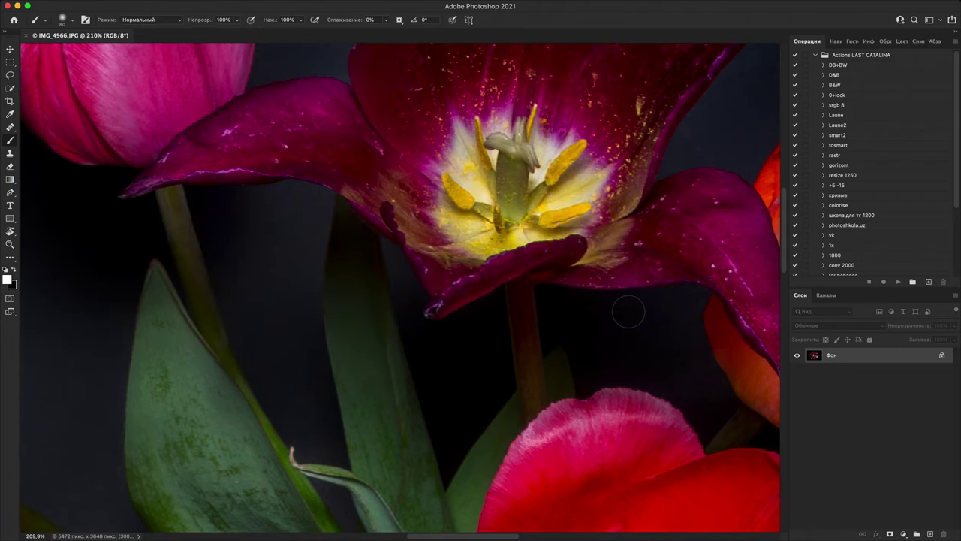
{"action": "scroll", "coordinate": [628, 310], "scroll_direction": "down", "scroll_amount": 6}
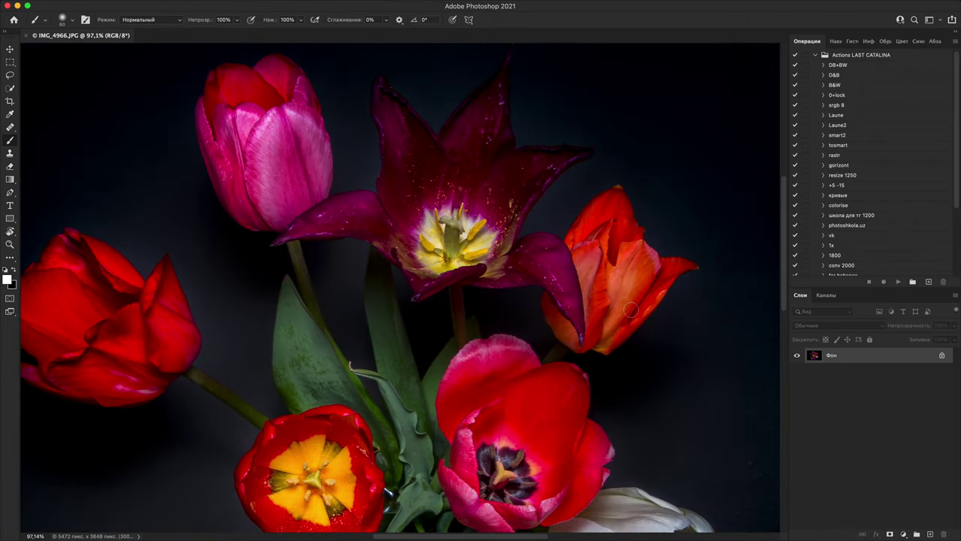
{"action": "scroll", "coordinate": [631, 309], "scroll_direction": "down", "scroll_amount": 2}
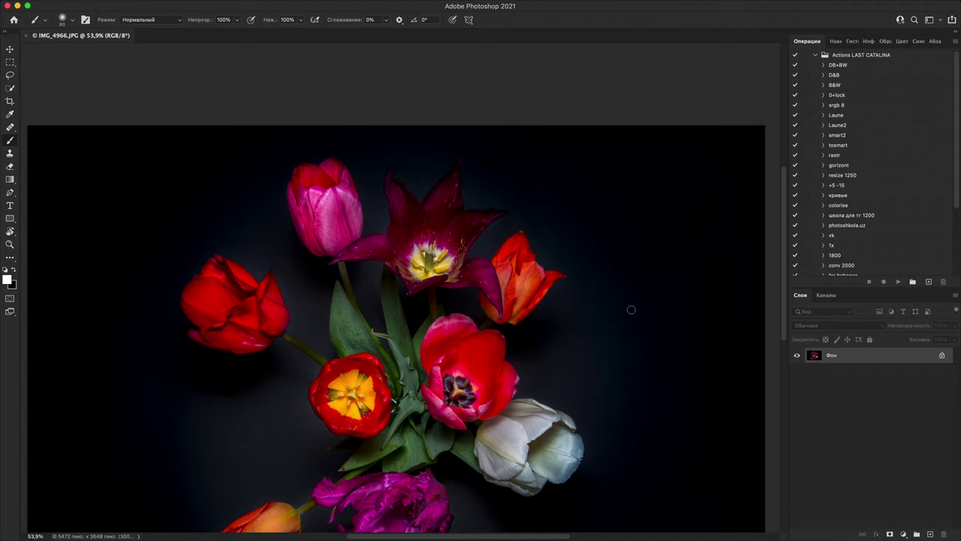
{"action": "scroll", "coordinate": [630, 310], "scroll_direction": "down", "scroll_amount": 2}
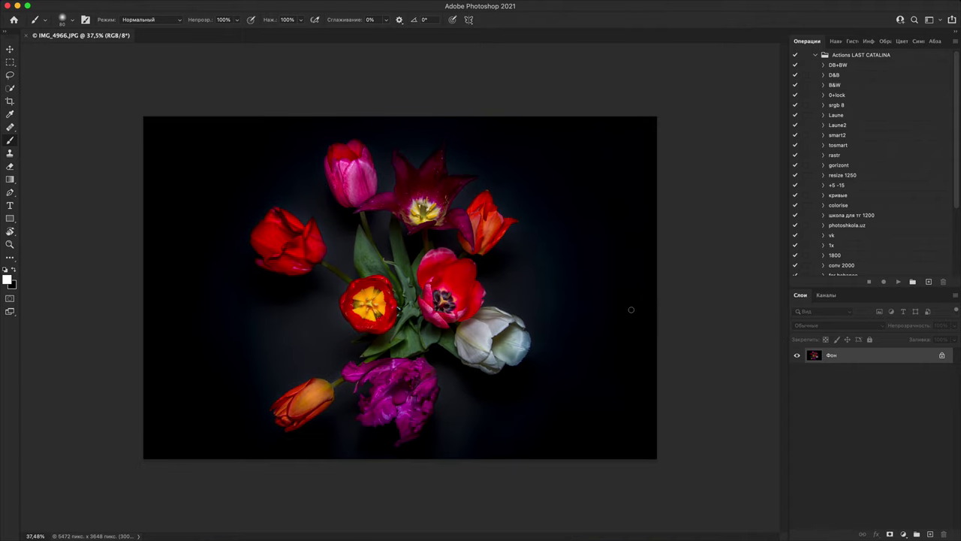
Step: Add a Curves adjustment layer above the tulip photo and move its settings clear of the flowers
{"action": "left_click", "coordinate": [904, 534]}
{"action": "left_click", "coordinate": [873, 365]}
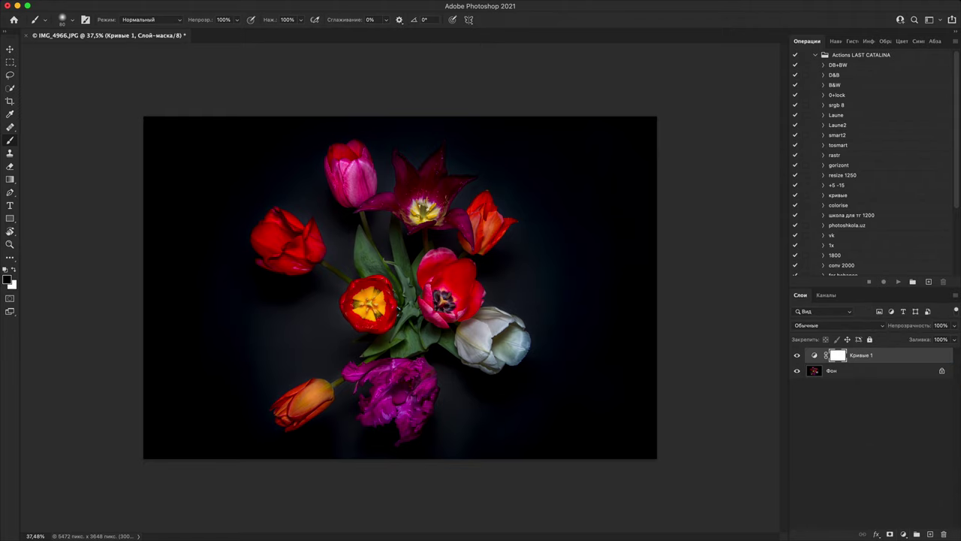
{"action": "left_click_drag", "start_coordinate": [241, 102], "coordinate": [717, 105]}
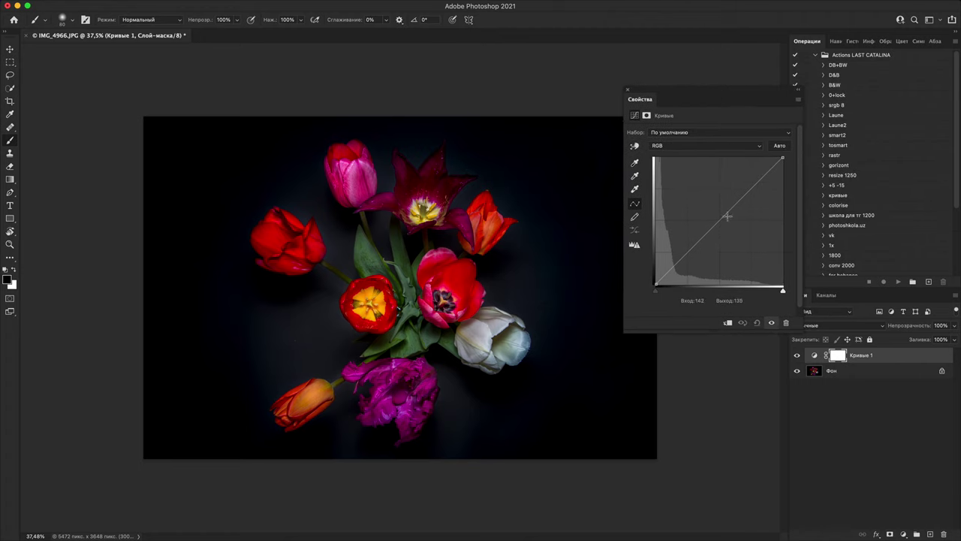
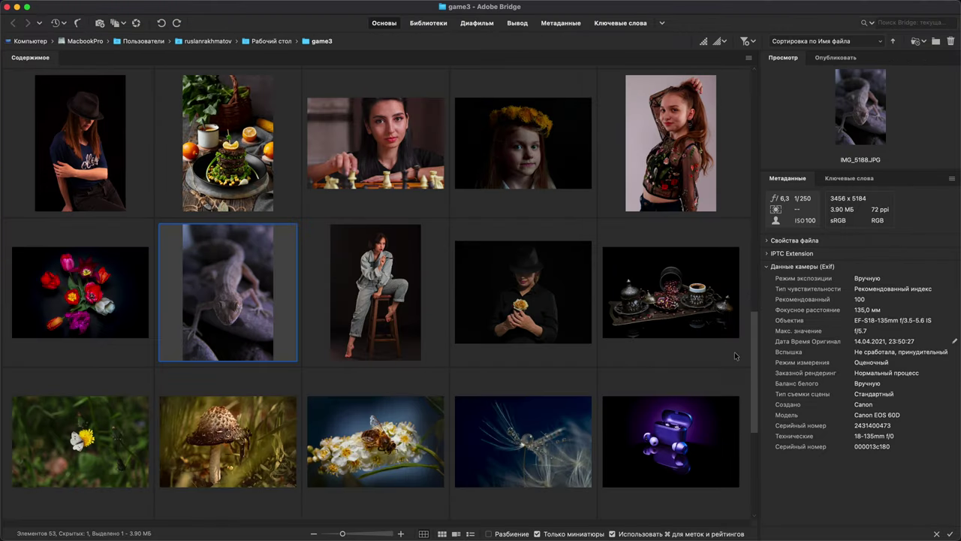
Step: Open the lizard photo IMG_5188.JPG from Adobe Bridge in Photoshop, using its embedded colour profile
{"action": "double_click", "coordinate": [249, 298]}
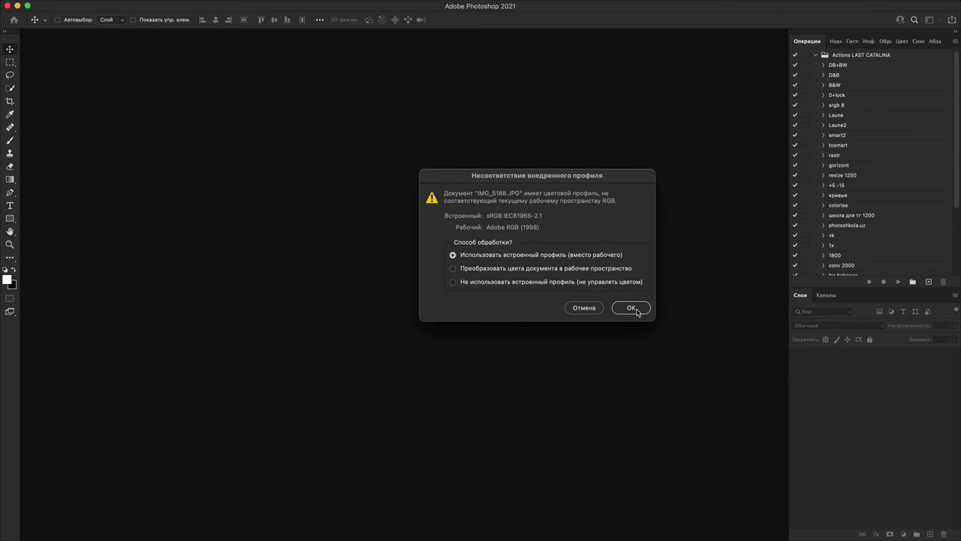
{"action": "left_click", "coordinate": [633, 308]}
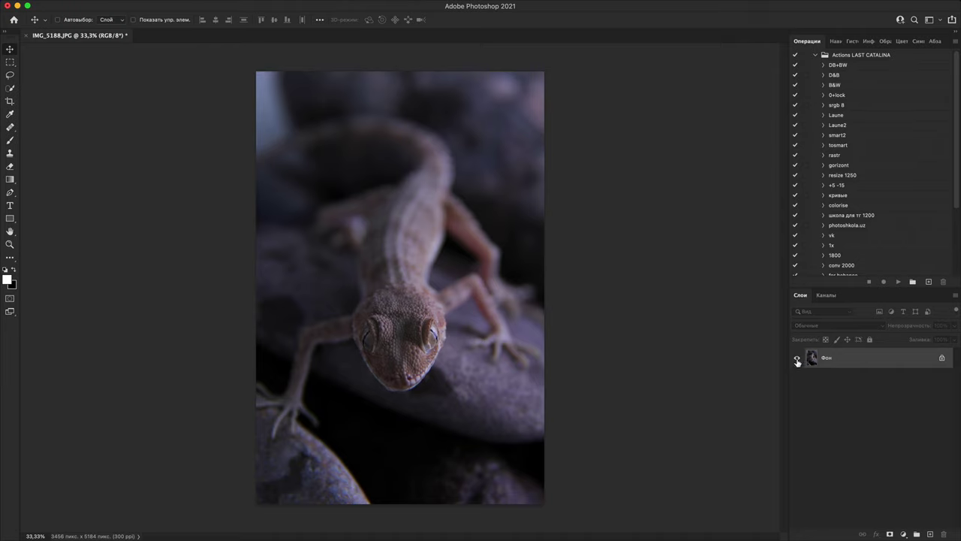
Step: Duplicate the background layer and correct the copy's white balance in Camera Raw with temperature +12 and tint -12
{"action": "key", "text": "super+j"}
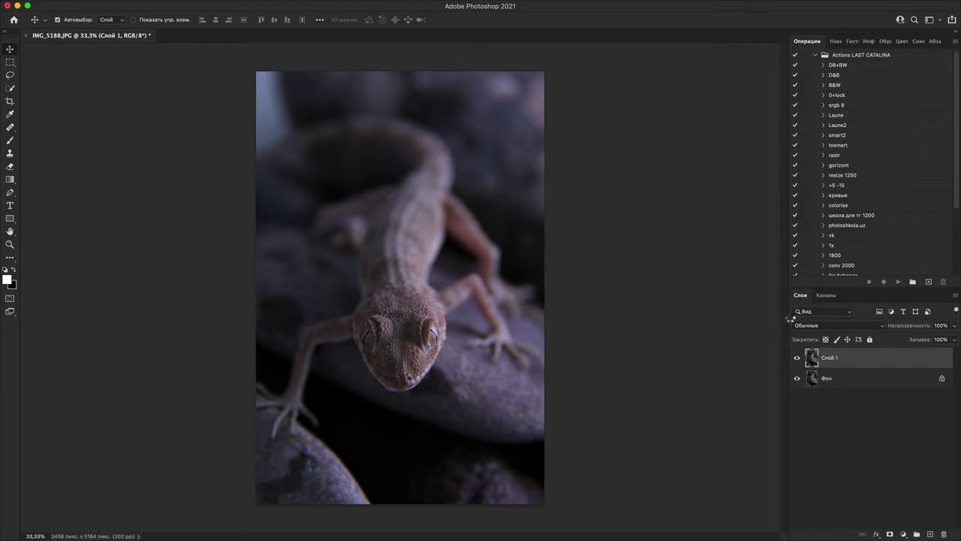
{"action": "key", "text": "shift+super+a"}
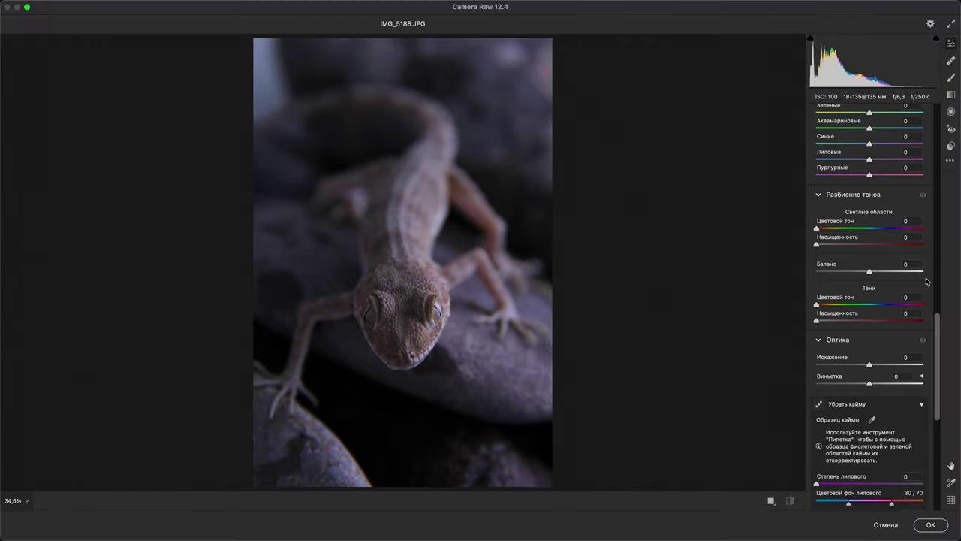
{"action": "scroll", "coordinate": [936, 324], "scroll_direction": "up", "scroll_amount": 15}
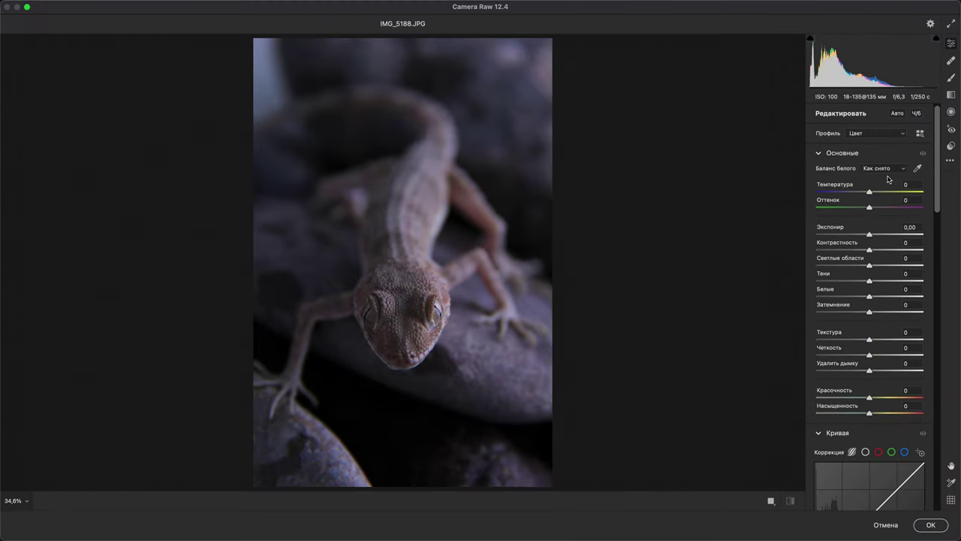
{"action": "left_click_drag", "start_coordinate": [871, 191], "coordinate": [863, 207]}
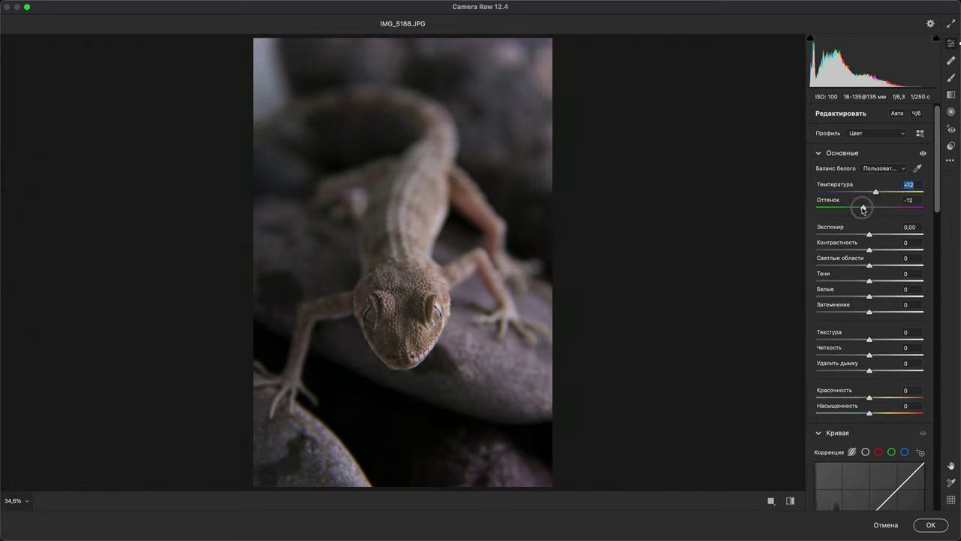
{"action": "left_click", "coordinate": [931, 524]}
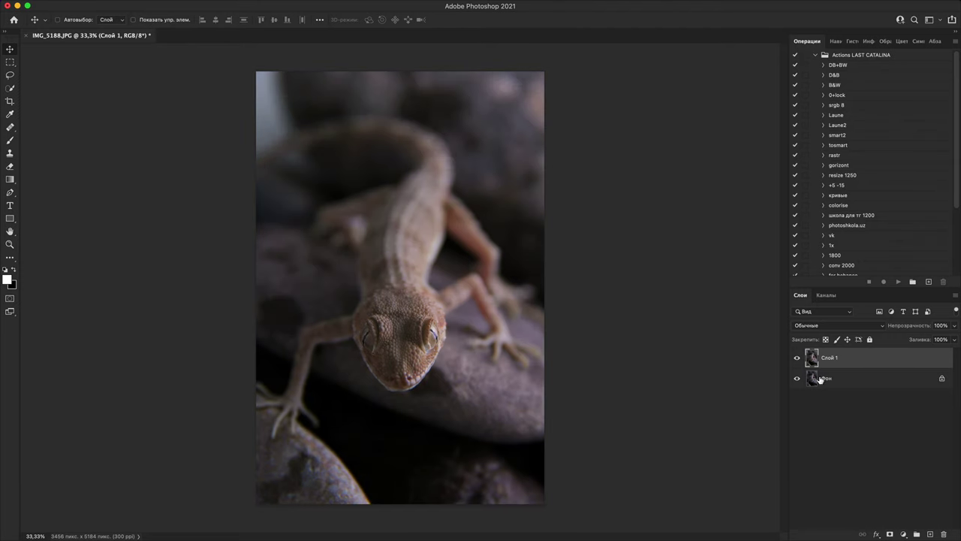
Step: Add a Curves adjustment layer above the corrected copy and brighten the midtones with an RGB point at input 87, output 136
{"action": "left_click", "coordinate": [904, 536]}
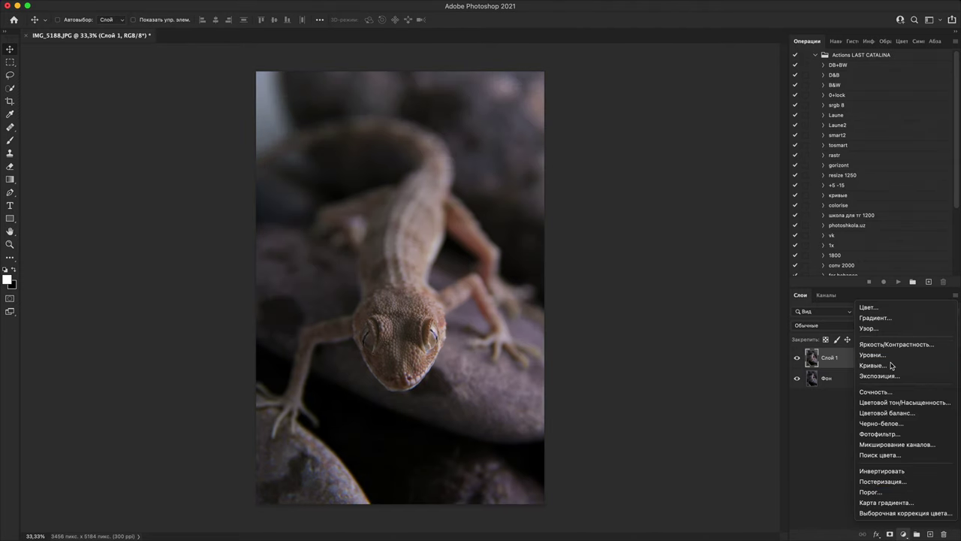
{"action": "left_click", "coordinate": [823, 367]}
{"action": "left_click_drag", "start_coordinate": [717, 223], "coordinate": [699, 216]}
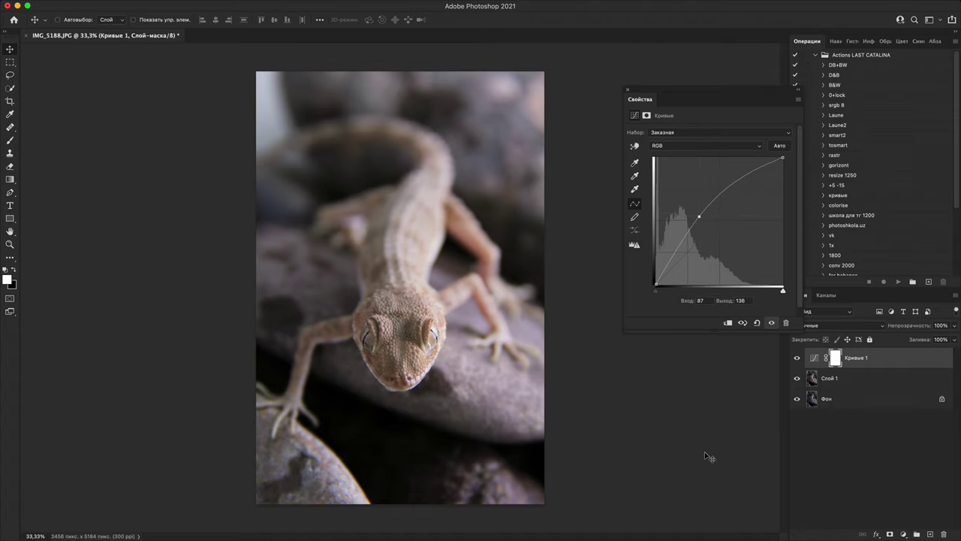
Step: Sketch white composition lines along the lizard's curved body on a new layer and hide that layer
{"action": "key", "text": "super+minus"}
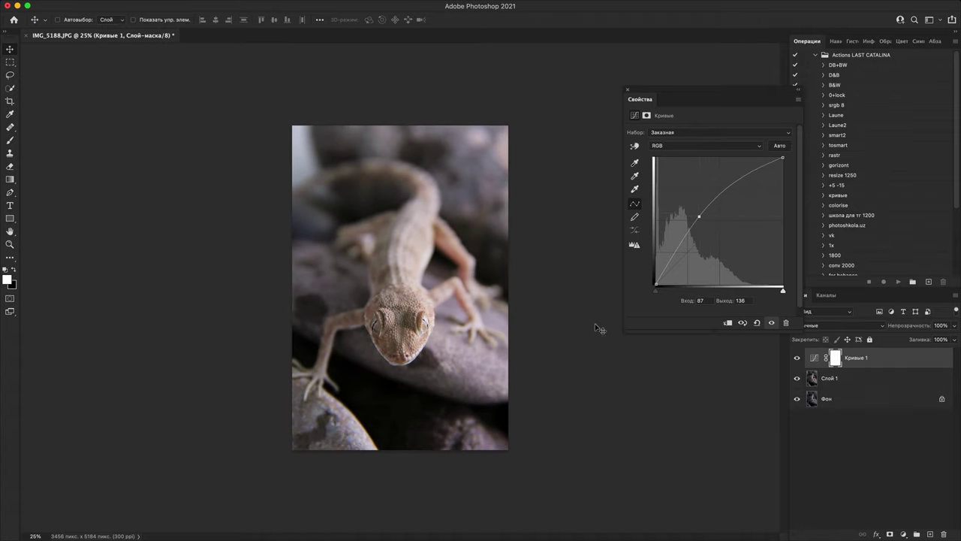
{"action": "left_click", "coordinate": [930, 533]}
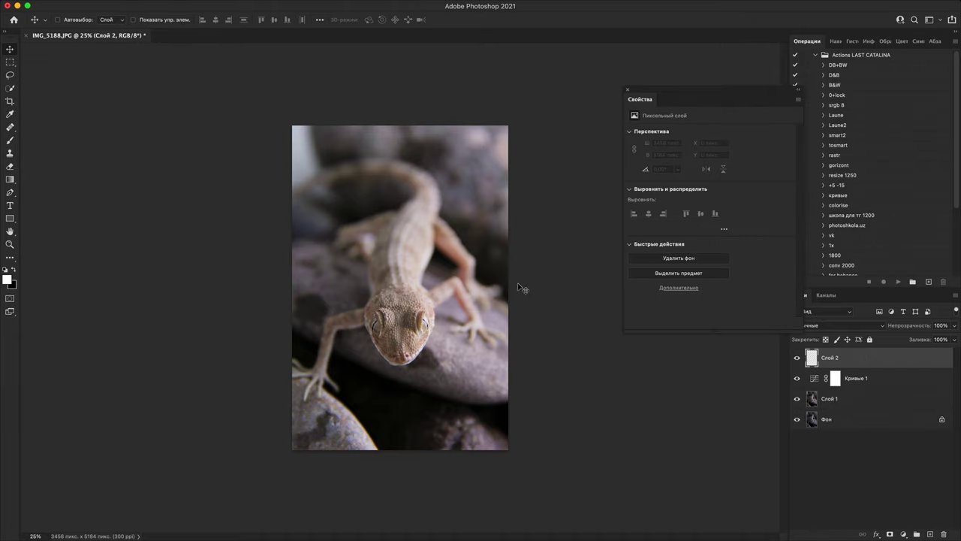
{"action": "key", "text": "b"}
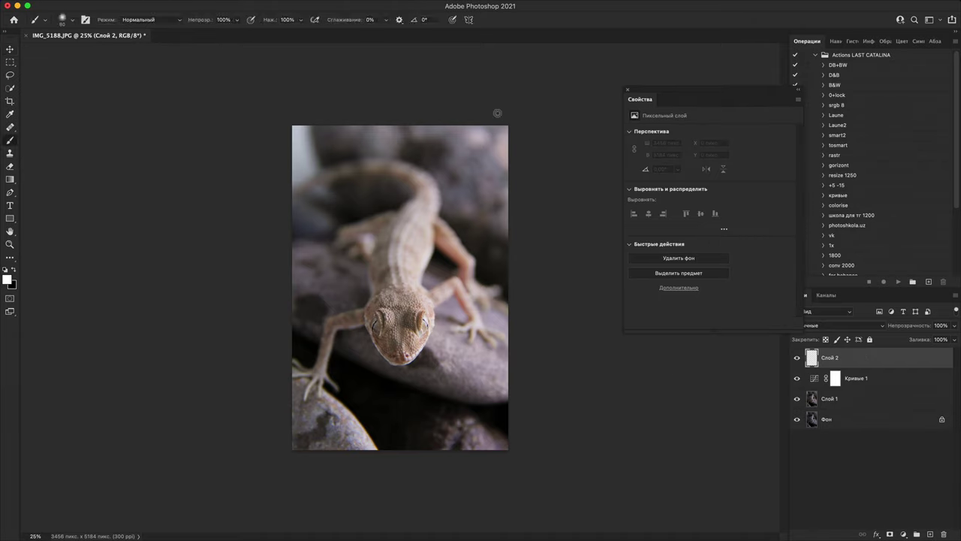
{"action": "mouse_move", "coordinate": [439, 121]}
{"action": "left_mouse_down"}
{"action": "mouse_move", "coordinate": [410, 225]}
{"action": "mouse_move", "coordinate": [458, 375]}
{"action": "mouse_move", "coordinate": [546, 345]}
{"action": "left_mouse_up"}
{"action": "left_click_drag", "start_coordinate": [505, 104], "coordinate": [415, 201]}
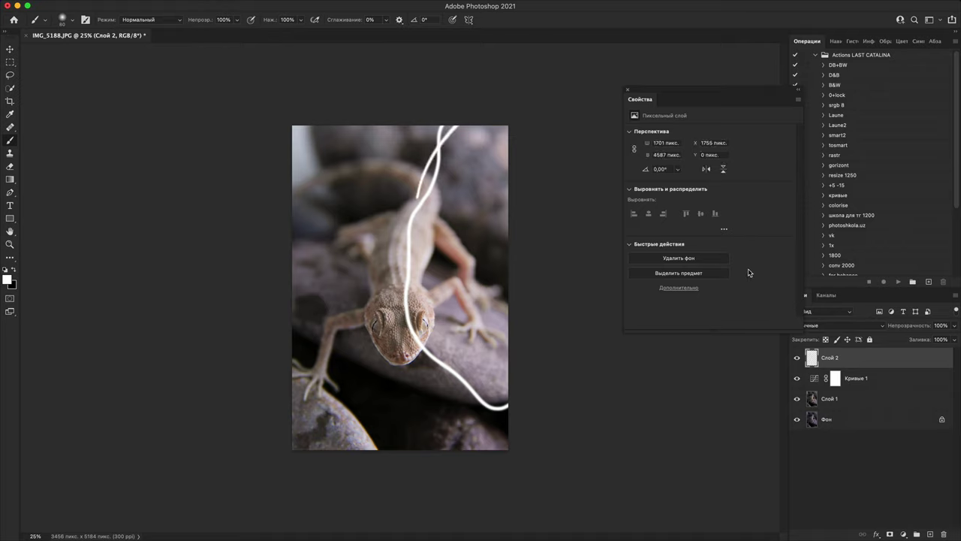
{"action": "left_click", "coordinate": [796, 358]}
Step: Compare the photo with and without the Curves adjustment and stamp the visible layers into a new layer above it
{"action": "left_click", "coordinate": [862, 383]}
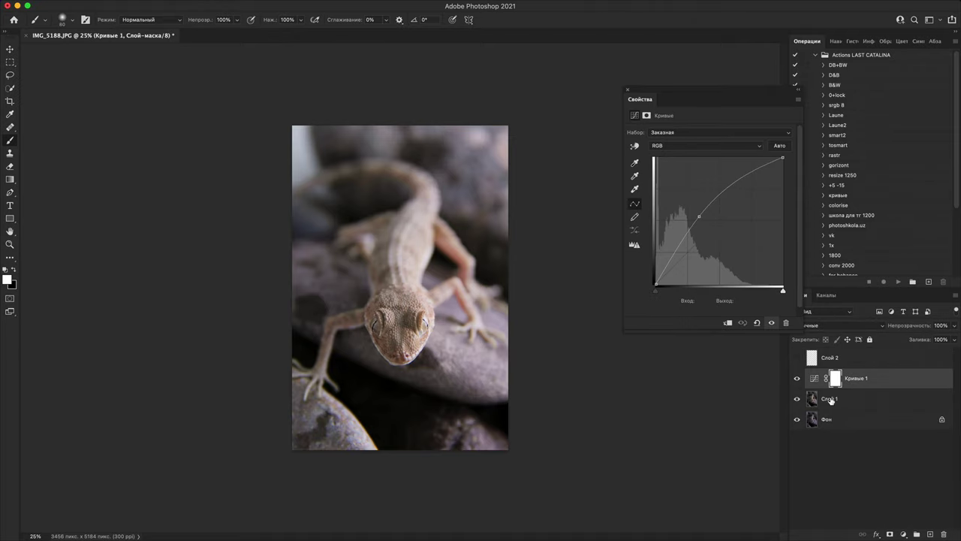
{"action": "left_click", "coordinate": [797, 378]}
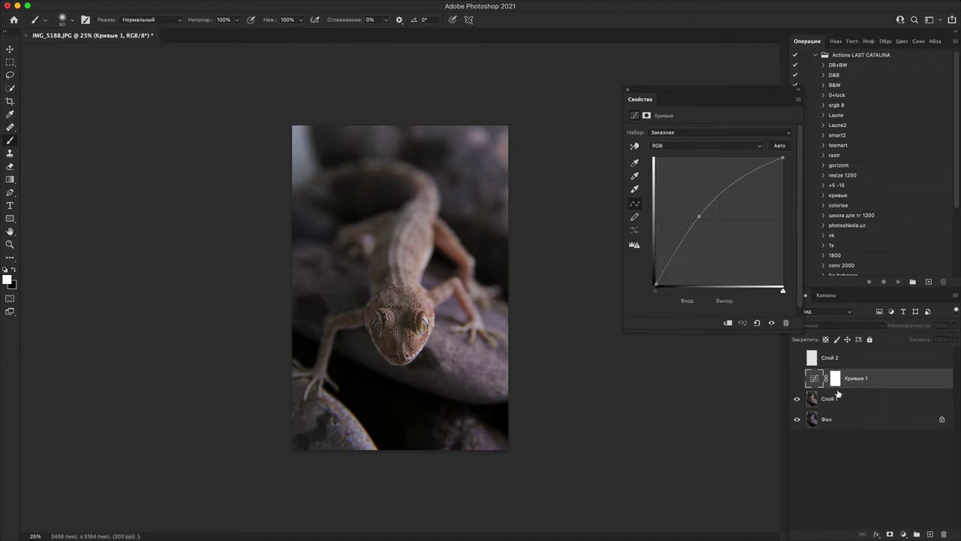
{"action": "left_click", "coordinate": [797, 378]}
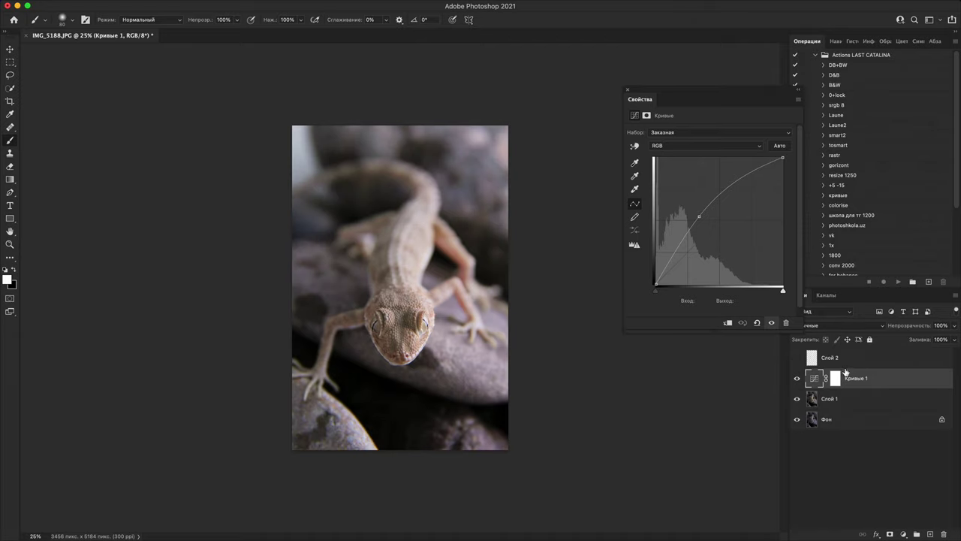
{"action": "key", "text": "super+alt+shift+e"}
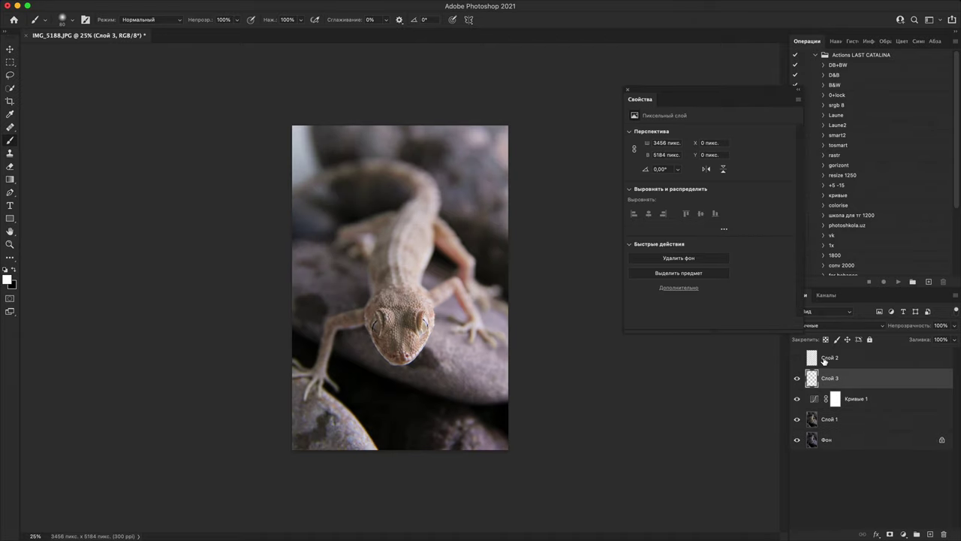
Step: Open the merged layer in Camera Raw and add a tall radial filter around the lizard with exposure -1.20
{"action": "key", "text": "super+shift+a"}
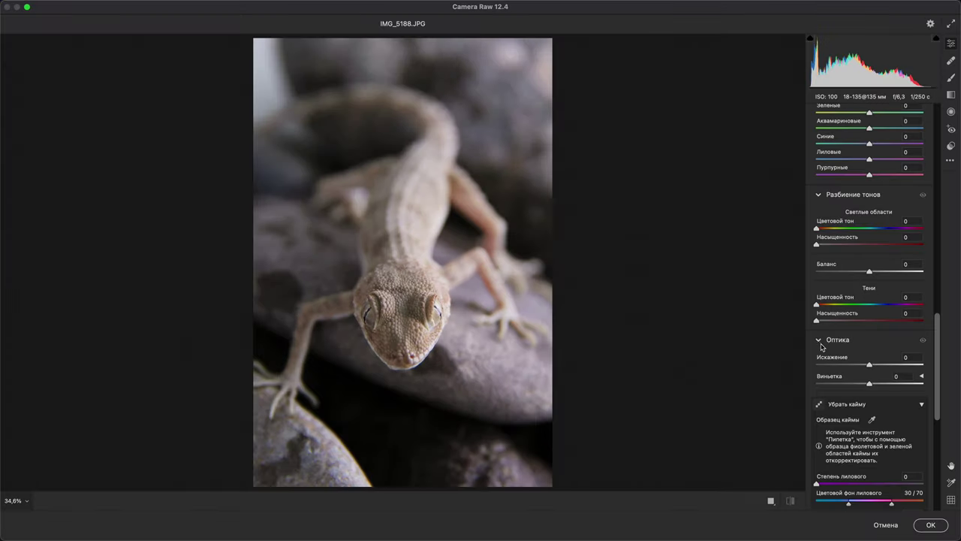
{"action": "left_click", "coordinate": [950, 111]}
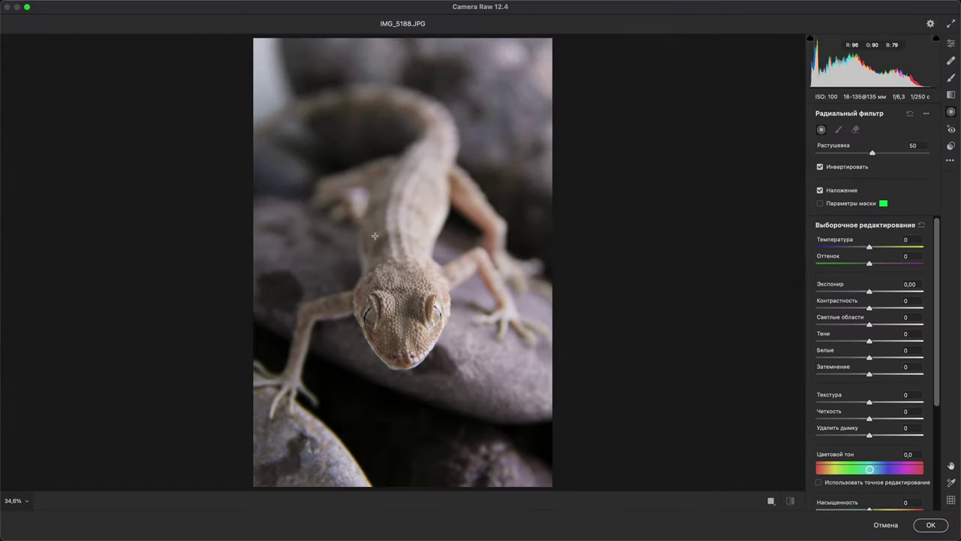
{"action": "left_click_drag", "start_coordinate": [375, 234], "coordinate": [456, 435]}
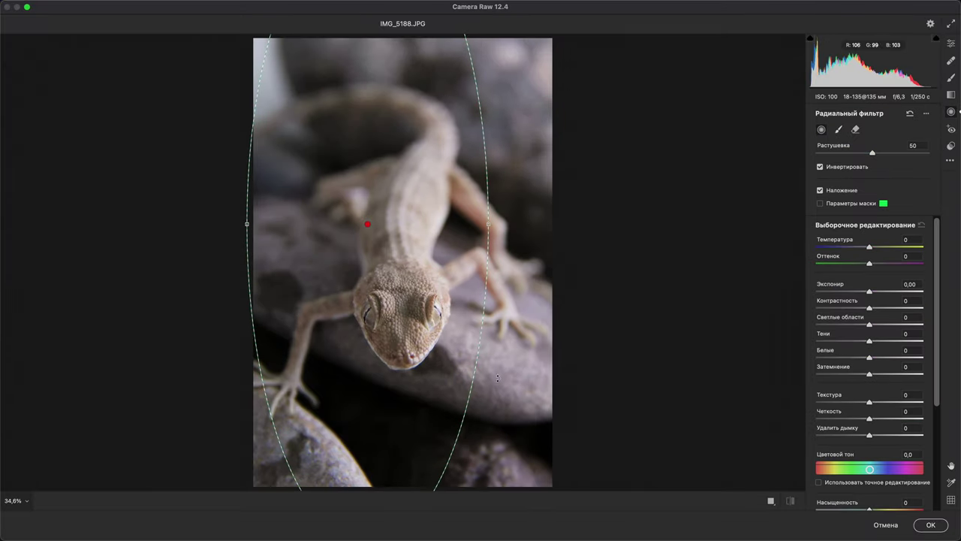
{"action": "left_click_drag", "start_coordinate": [862, 292], "coordinate": [853, 291]}
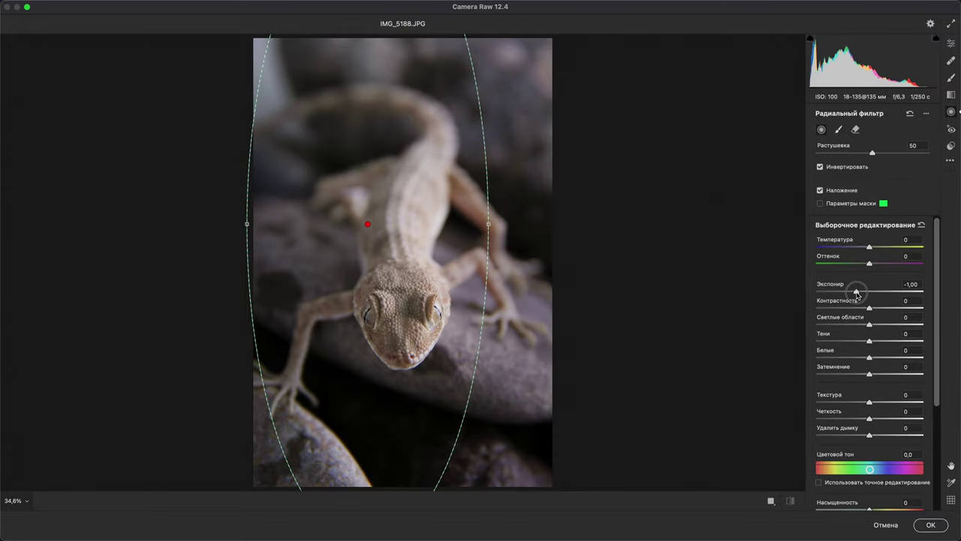
Step: Centre the radial filter closer to the lizard's body, widen its ellipse slightly, and lower its exposure to -1.75
{"action": "left_click_drag", "start_coordinate": [371, 224], "coordinate": [380, 240]}
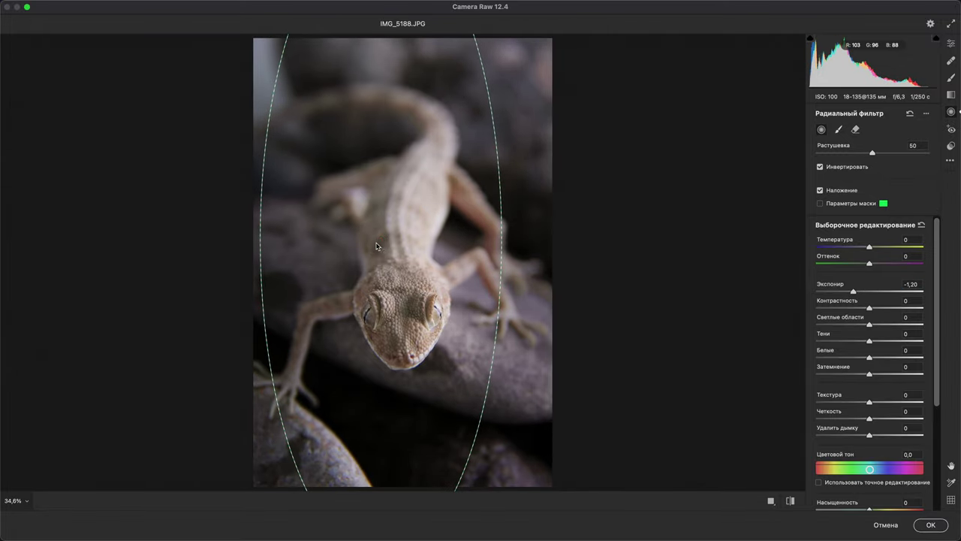
{"action": "left_click_drag", "start_coordinate": [854, 293], "coordinate": [846, 291]}
{"action": "left_click_drag", "start_coordinate": [502, 240], "coordinate": [512, 240]}
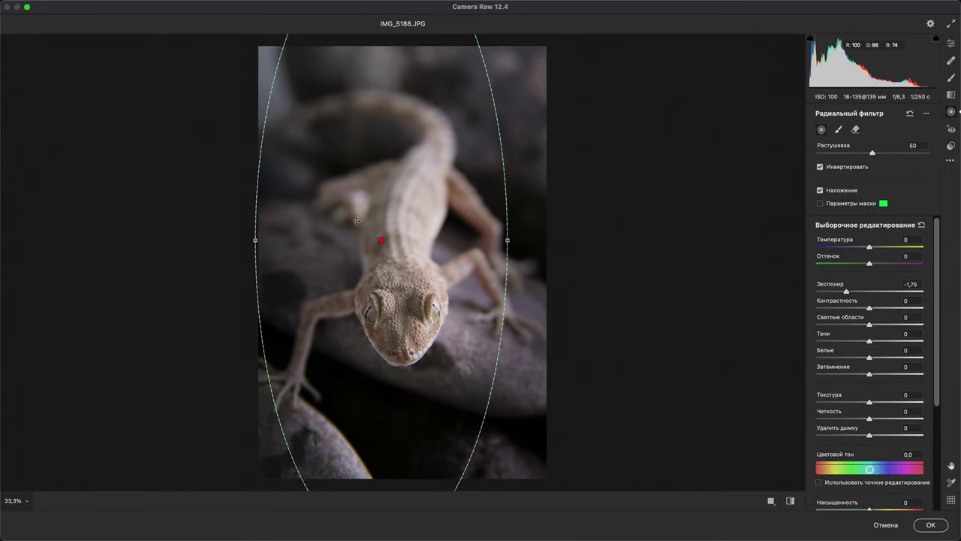
{"action": "left_click_drag", "start_coordinate": [381, 240], "coordinate": [383, 244]}
{"action": "key", "text": "super+minus"}
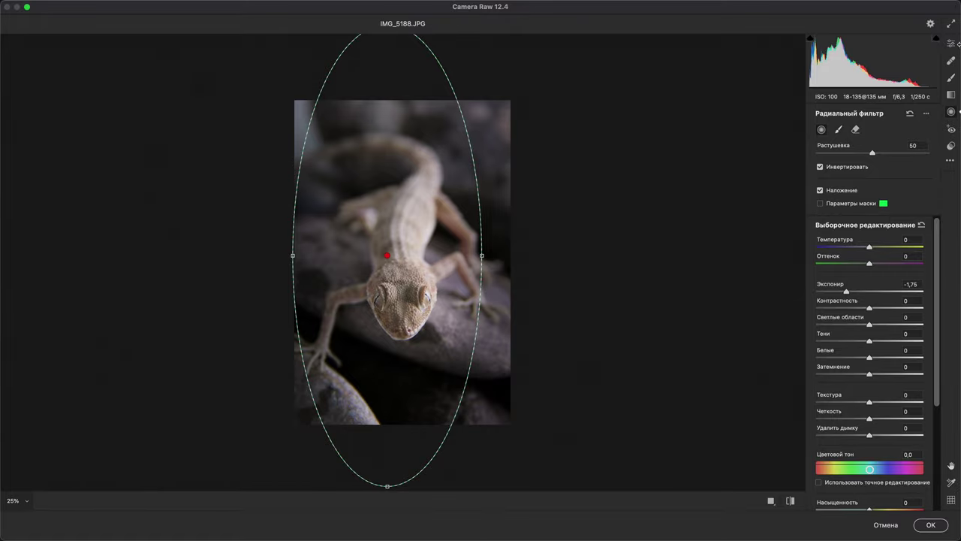
Step: Tint the photo's shadows with Split Toning, using hue 65, saturation 44 and balance 100
{"action": "left_click", "coordinate": [952, 44]}
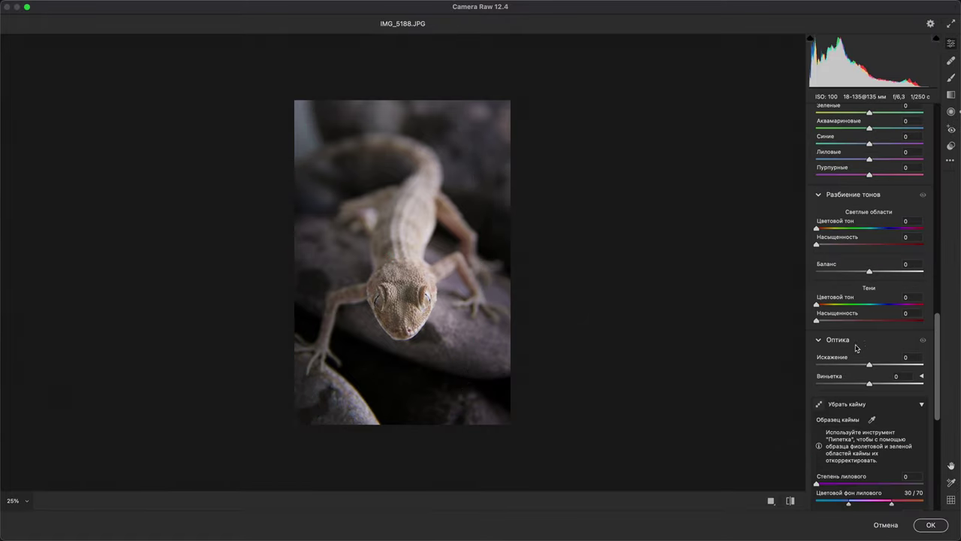
{"action": "mouse_move", "coordinate": [936, 312]}
{"action": "left_mouse_down"}
{"action": "mouse_move", "coordinate": [935, 509]}
{"action": "mouse_move", "coordinate": [935, 144]}
{"action": "mouse_move", "coordinate": [932, 318]}
{"action": "left_mouse_up"}
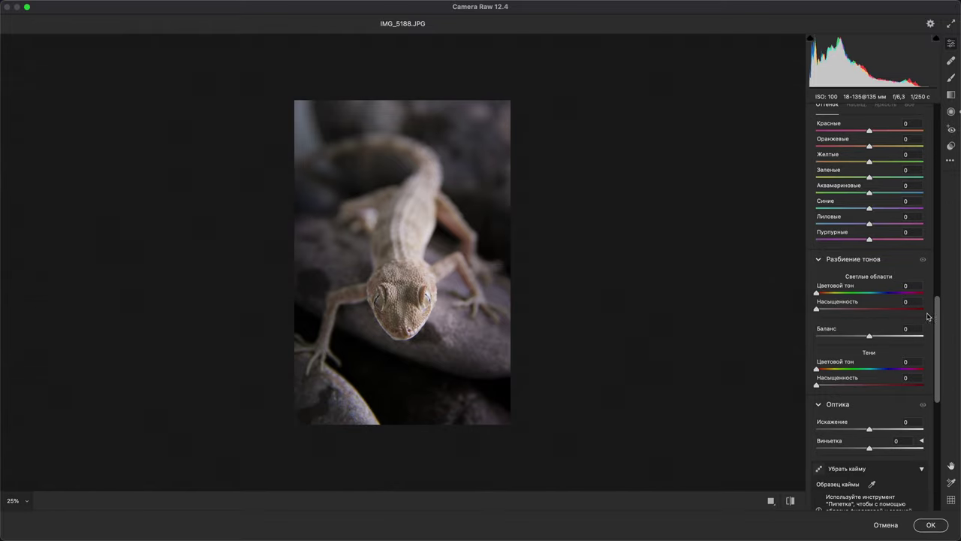
{"action": "left_click_drag", "start_coordinate": [816, 382], "coordinate": [955, 307]}
{"action": "mouse_move", "coordinate": [835, 387]}
{"action": "left_mouse_down"}
{"action": "mouse_move", "coordinate": [864, 386]}
{"action": "mouse_move", "coordinate": [835, 369]}
{"action": "mouse_move", "coordinate": [850, 368]}
{"action": "mouse_move", "coordinate": [818, 369]}
{"action": "mouse_move", "coordinate": [834, 369]}
{"action": "left_mouse_up"}
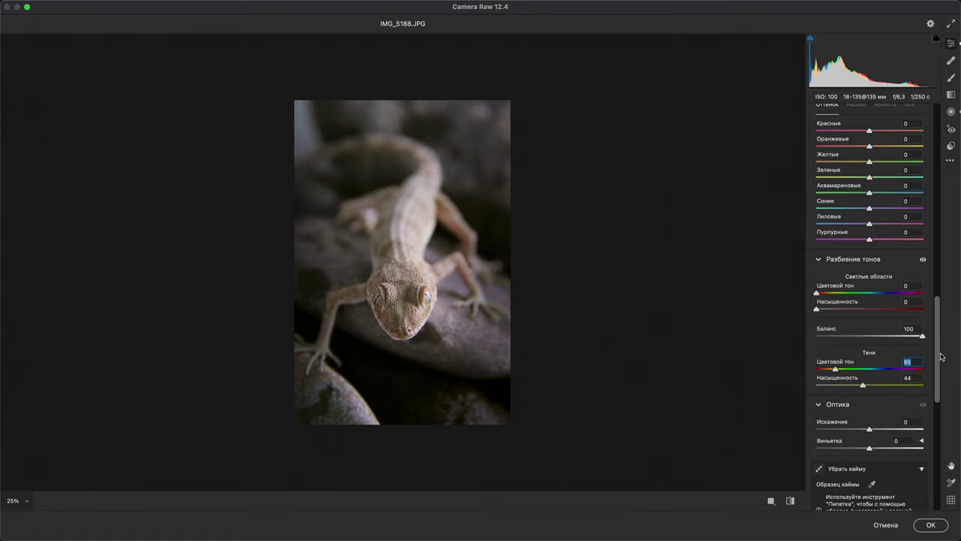
Step: Raise the overall exposure of the lizard photo to +0.25
{"action": "left_click_drag", "start_coordinate": [938, 360], "coordinate": [924, 202]}
{"action": "scroll", "coordinate": [880, 235], "scroll_direction": "up", "scroll_amount": 4}
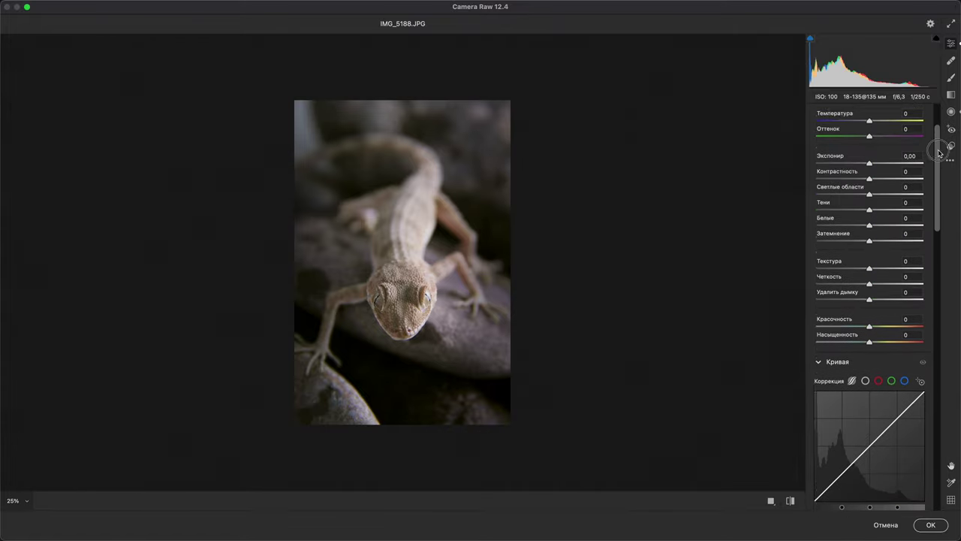
{"action": "mouse_move", "coordinate": [873, 235]}
{"action": "left_mouse_down"}
{"action": "mouse_move", "coordinate": [869, 226]}
{"action": "mouse_move", "coordinate": [882, 241]}
{"action": "left_mouse_up"}
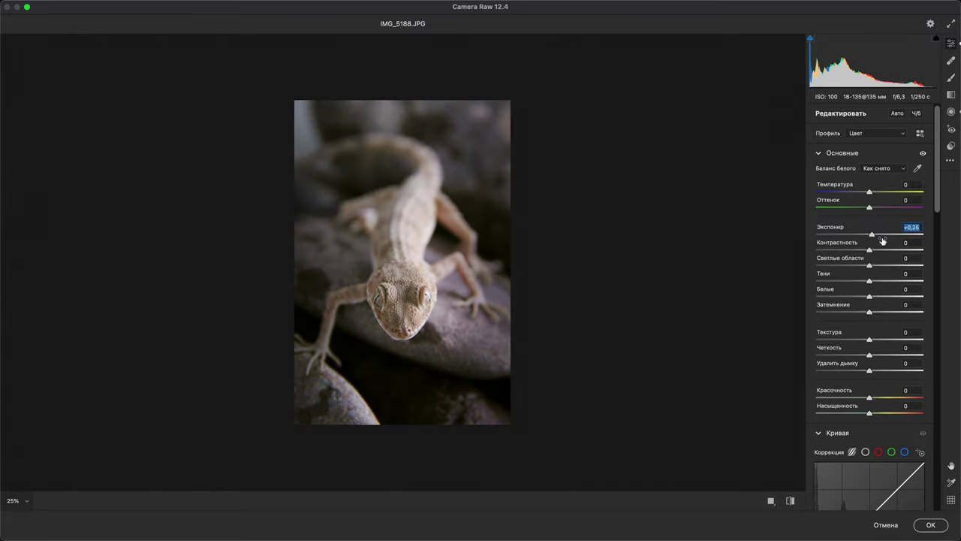
Step: Reselect the radial filter around the lizard and set its exposure to -2.10 and feather to 85
{"action": "left_click", "coordinate": [952, 113]}
{"action": "left_click_drag", "start_coordinate": [386, 257], "coordinate": [480, 485]}
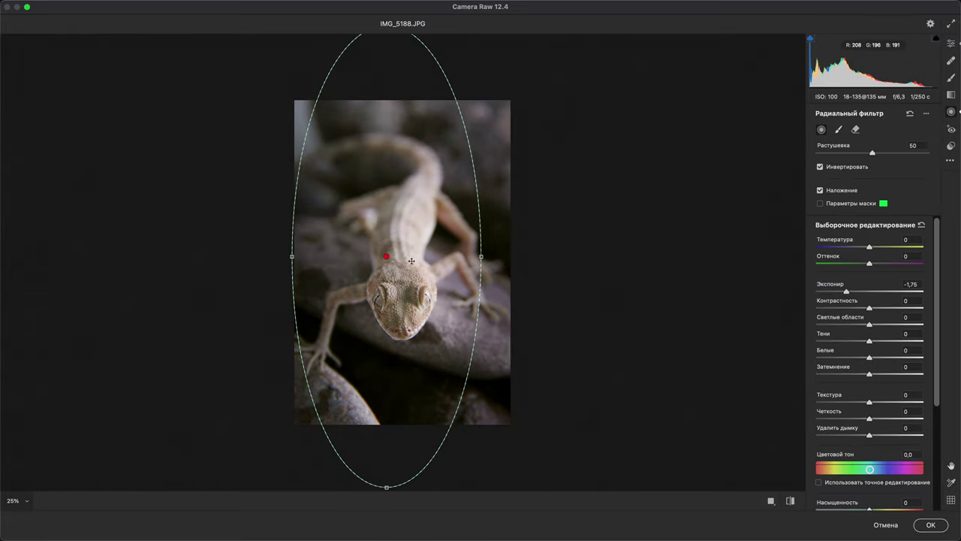
{"action": "left_click_drag", "start_coordinate": [847, 295], "coordinate": [841, 294]}
{"action": "mouse_move", "coordinate": [872, 152]}
{"action": "left_mouse_down"}
{"action": "mouse_move", "coordinate": [931, 152]}
{"action": "mouse_move", "coordinate": [867, 157]}
{"action": "left_mouse_up"}
Step: Move the radial filter's centre down onto the lizard's head and widen the ellipse slightly
{"action": "left_click_drag", "start_coordinate": [387, 256], "coordinate": [390, 305]}
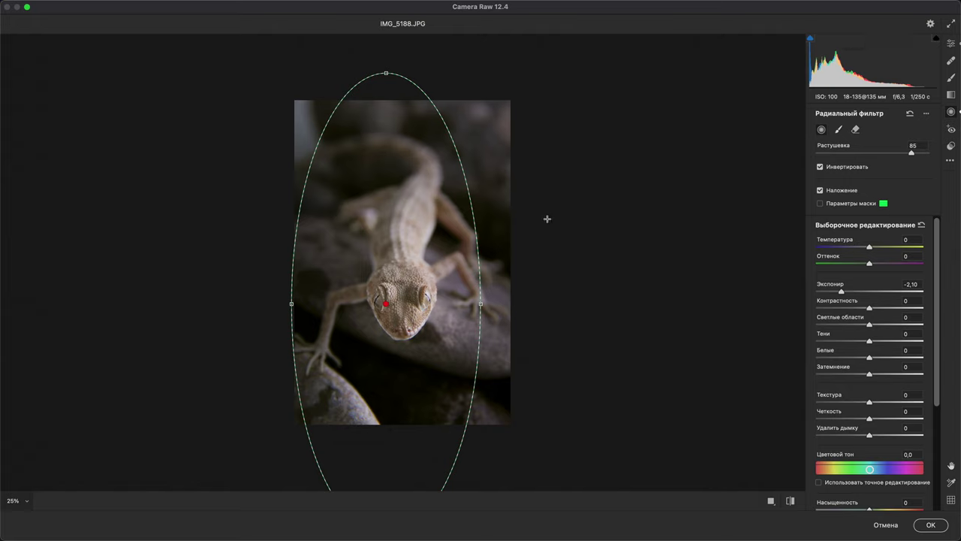
{"action": "left_click_drag", "start_coordinate": [481, 308], "coordinate": [487, 308]}
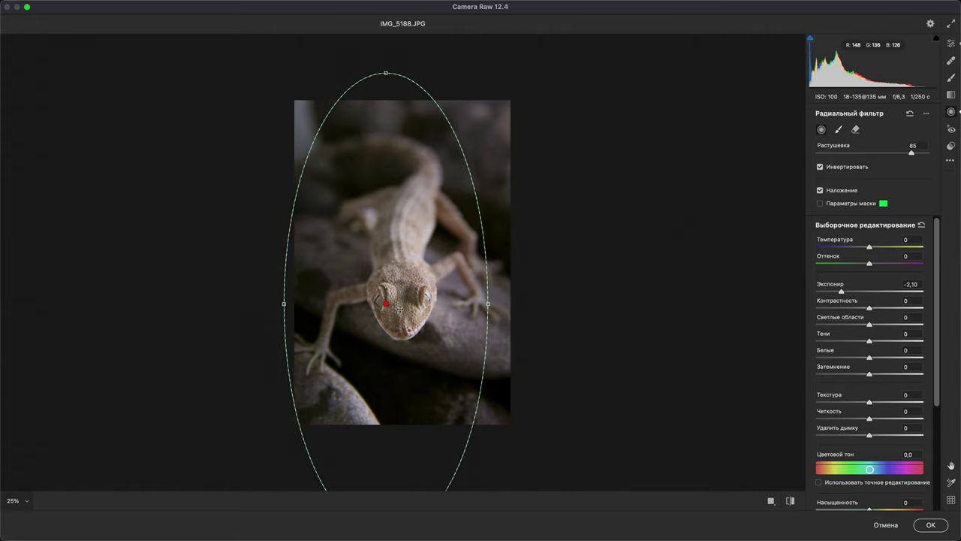
{"action": "left_click_drag", "start_coordinate": [386, 305], "coordinate": [388, 311]}
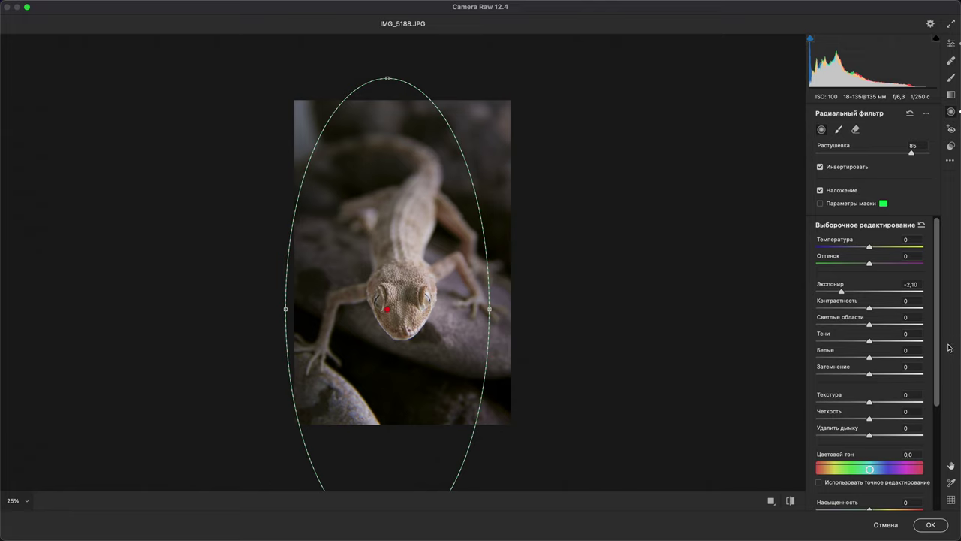
Step: Adjust the radial filter's clarity and set the whole photo's clarity to +23, checking the lizard's head up close
{"action": "left_click_drag", "start_coordinate": [935, 345], "coordinate": [932, 437]}
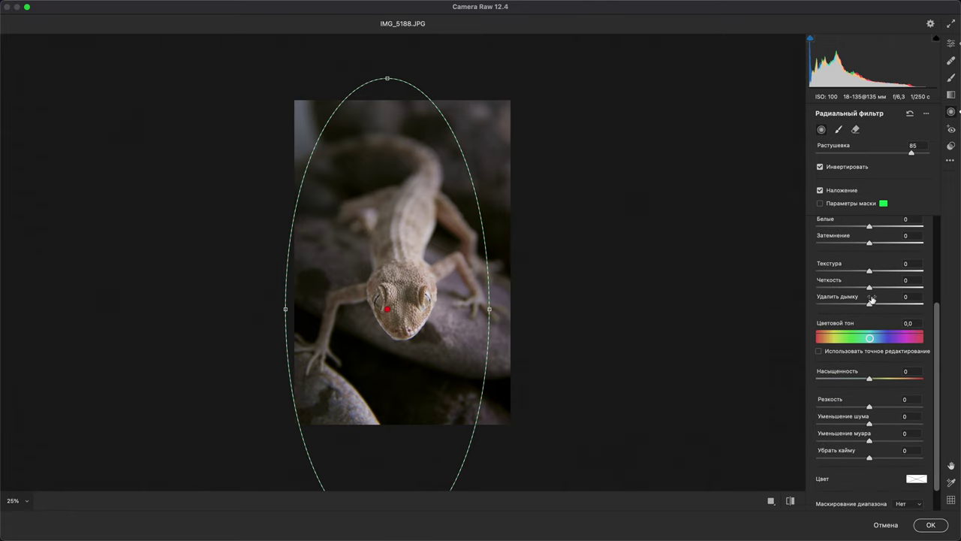
{"action": "mouse_move", "coordinate": [869, 286]}
{"action": "left_mouse_down"}
{"action": "mouse_move", "coordinate": [896, 286]}
{"action": "mouse_move", "coordinate": [880, 286]}
{"action": "left_mouse_up"}
{"action": "left_click", "coordinate": [952, 45]}
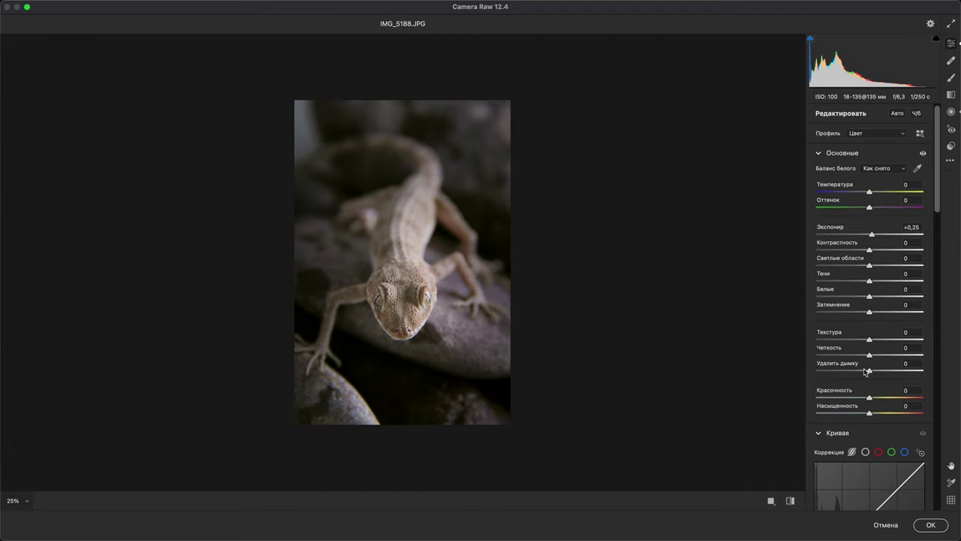
{"action": "left_click_drag", "start_coordinate": [871, 356], "coordinate": [882, 353]}
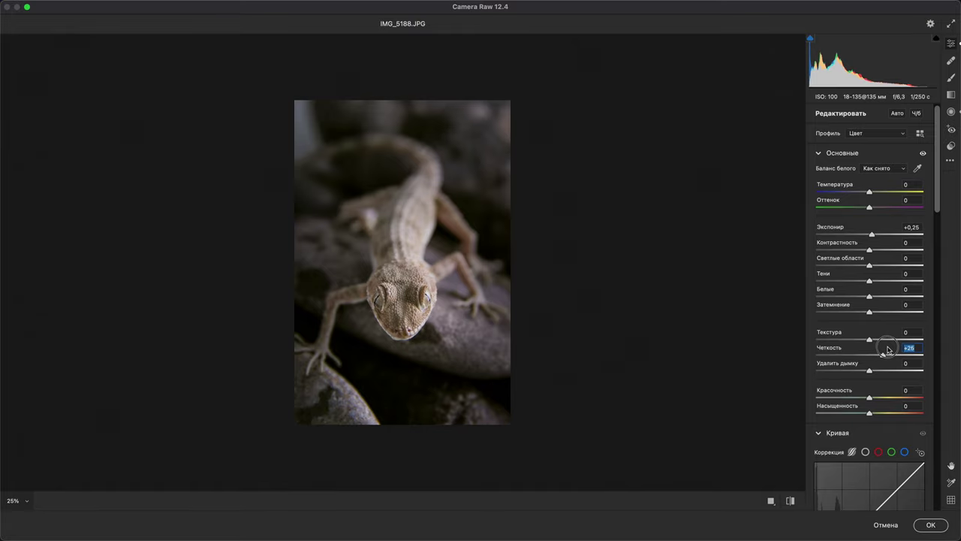
{"action": "key", "text": "super+equal"}
{"action": "key", "text": "super+equal"}
{"action": "key", "text": "super+equal"}
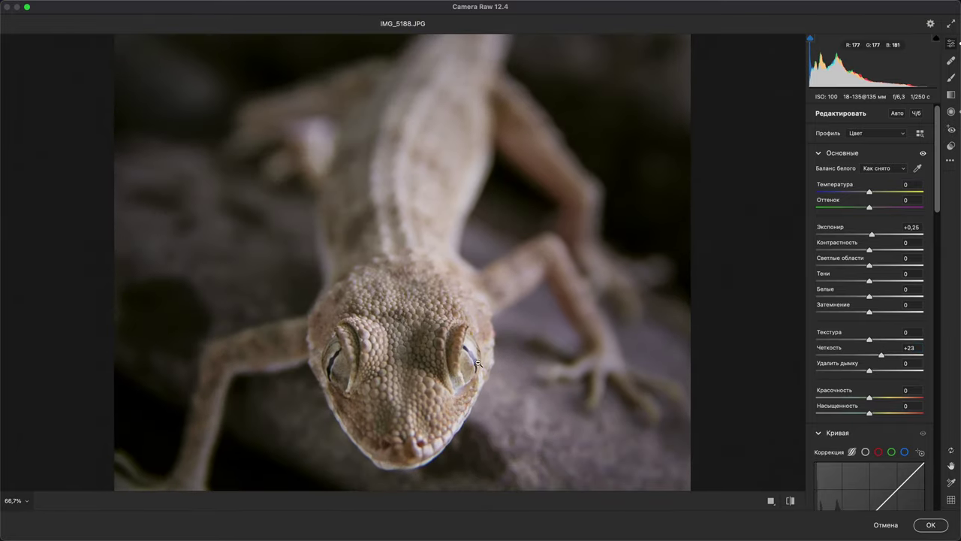
Step: Examine the lizard's head, eyes and the surrounding stones up close, and return to viewing the whole photo
{"action": "left_click_drag", "start_coordinate": [477, 431], "coordinate": [478, 290]}
{"action": "key", "text": "super+equal"}
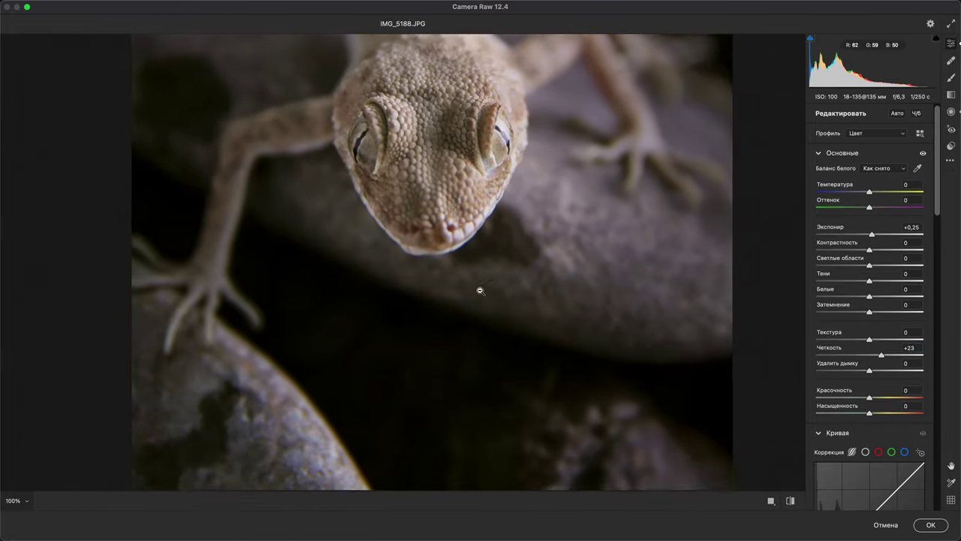
{"action": "key", "text": "super+equal"}
{"action": "left_click_drag", "start_coordinate": [516, 201], "coordinate": [524, 316]}
{"action": "left_click_drag", "start_coordinate": [513, 243], "coordinate": [554, 153]}
{"action": "key", "text": "super+minus"}
{"action": "key", "text": "super+minus"}
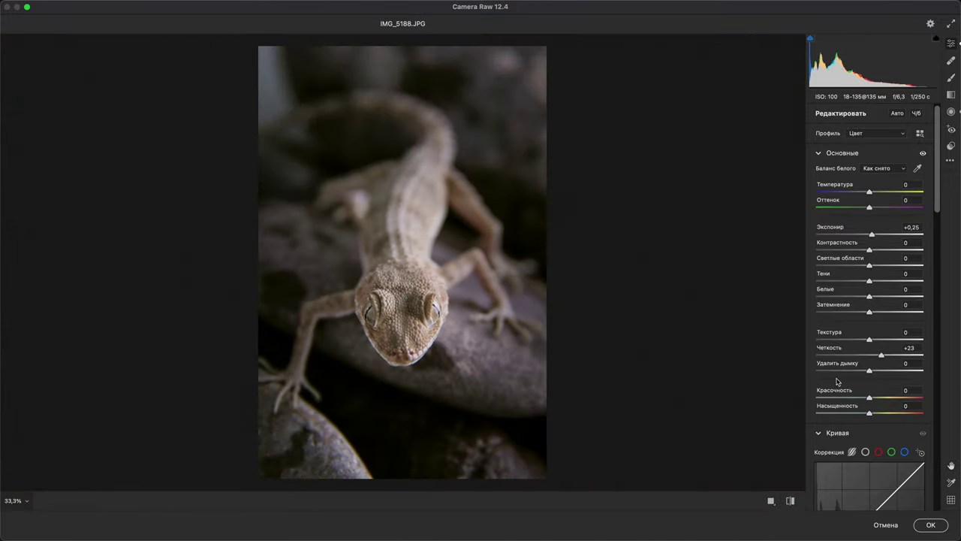
Step: Check the photo's tonal contrast without colour by setting saturation to -100, and reset it to 0
{"action": "left_click_drag", "start_coordinate": [869, 413], "coordinate": [750, 415]}
{"action": "key", "text": "super+minus"}
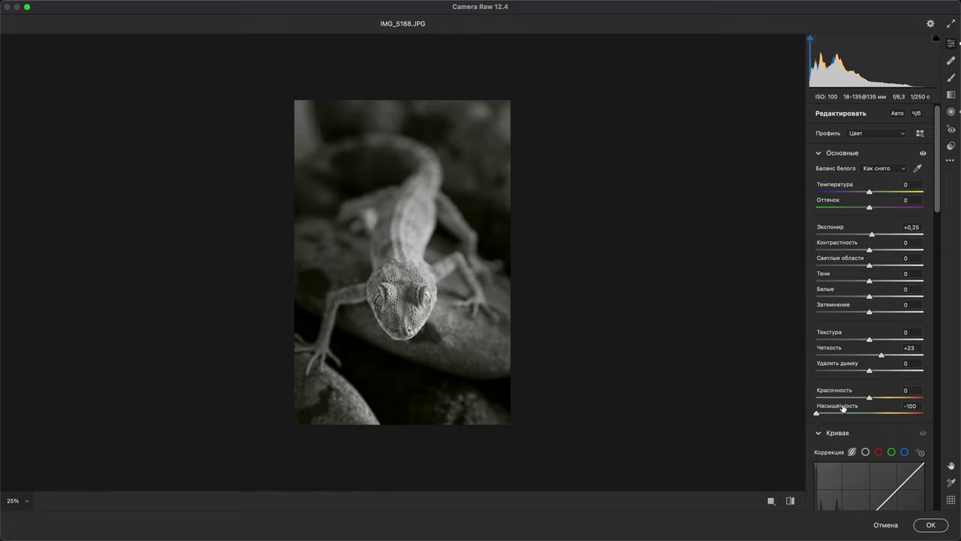
{"action": "double_click", "coordinate": [817, 414]}
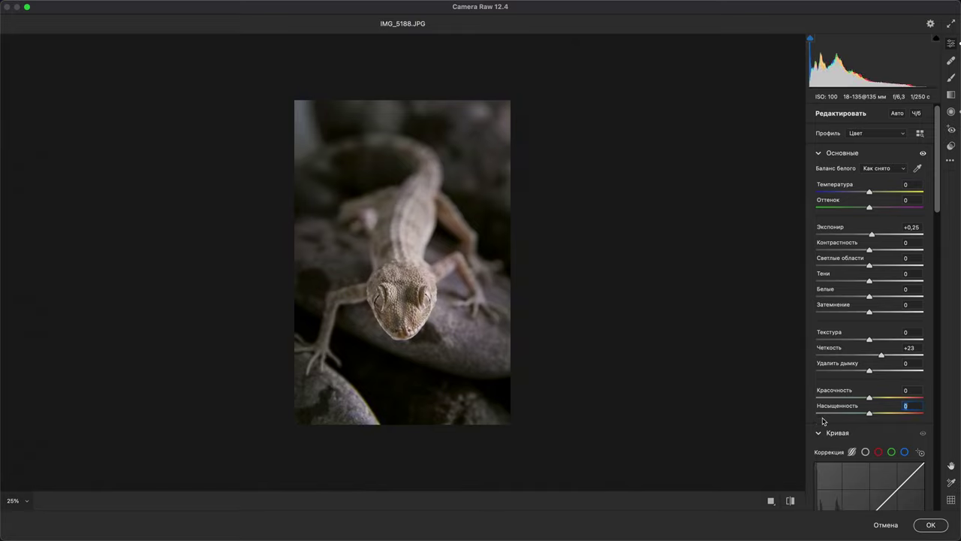
Step: Apply the Camera Raw corrections to the lizard photo and hide the Кривые 1 and Слой 1 layers
{"action": "left_click", "coordinate": [930, 524]}
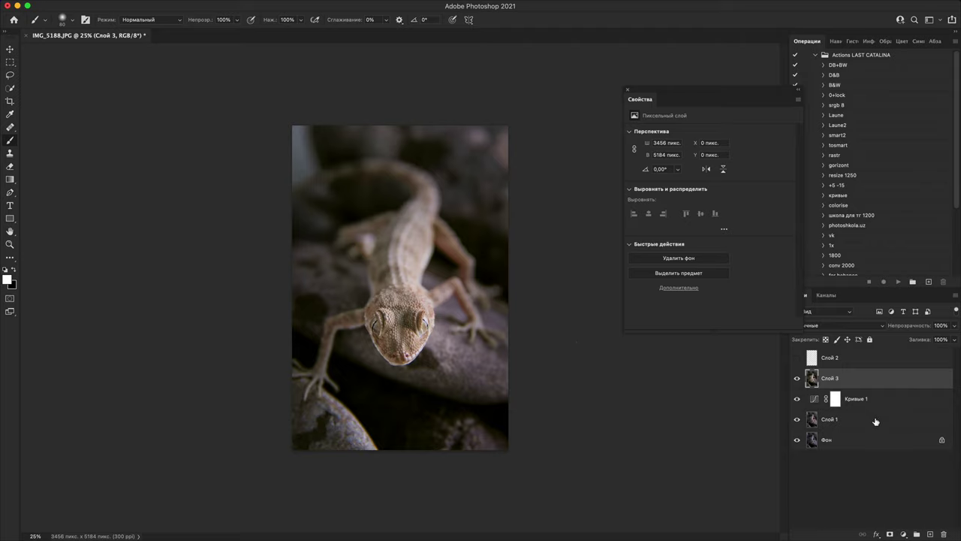
{"action": "left_click_drag", "start_coordinate": [797, 399], "coordinate": [797, 417]}
Step: Compare the corrected lizard photo with the original by repeatedly hiding and showing Слой 3
{"action": "left_click", "coordinate": [799, 380]}
{"action": "left_click", "coordinate": [798, 379]}
{"action": "left_click", "coordinate": [798, 378]}
{"action": "left_click", "coordinate": [798, 378]}
{"action": "left_click", "coordinate": [798, 378]}
{"action": "left_click", "coordinate": [798, 378]}
{"action": "left_click", "coordinate": [799, 379]}
{"action": "left_click", "coordinate": [798, 378]}
{"action": "left_click", "coordinate": [799, 378]}
{"action": "left_click", "coordinate": [798, 379]}
{"action": "left_click", "coordinate": [798, 379]}
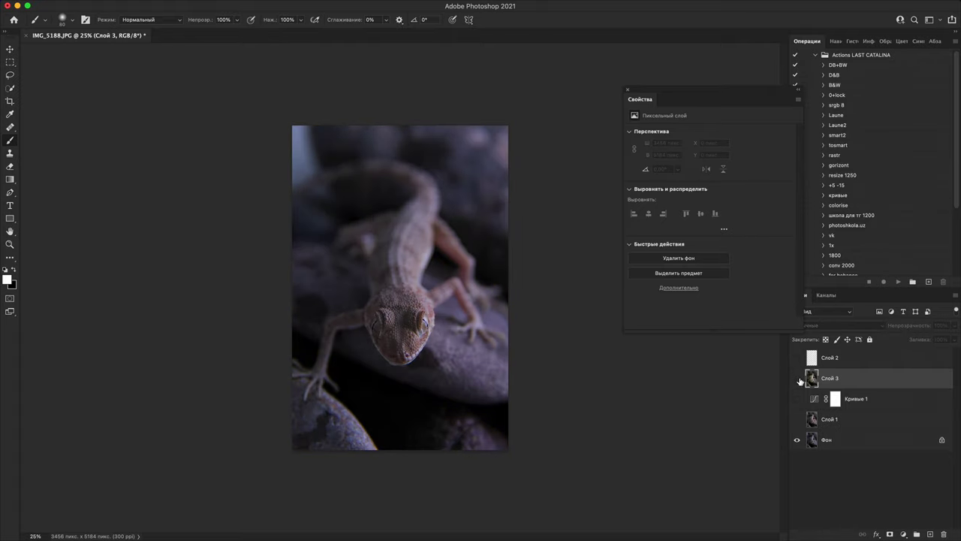
{"action": "left_click", "coordinate": [798, 378]}
{"action": "left_click", "coordinate": [798, 378]}
Step: Examine the original lizard's head at 100% and in full view, and show Слой 3 again
{"action": "key", "text": "super+1"}
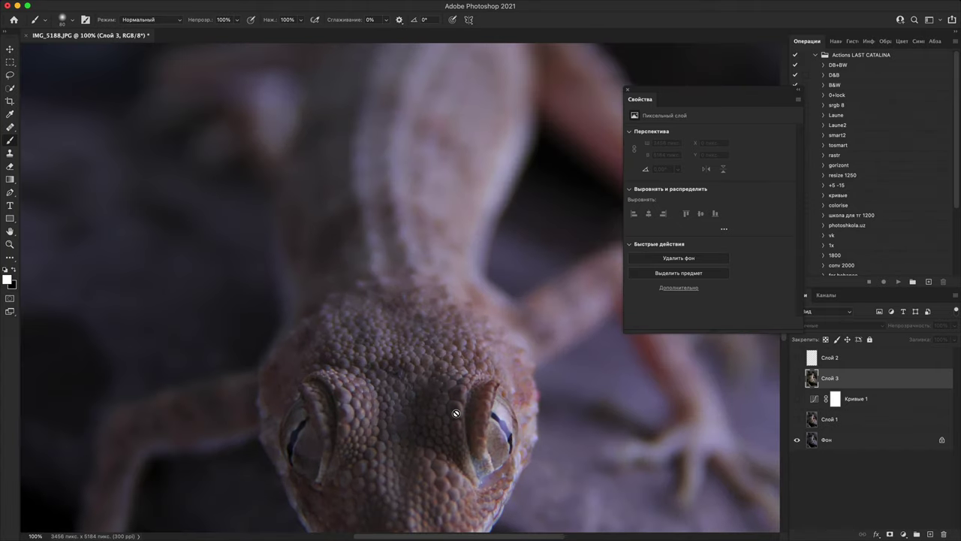
{"action": "key", "text": "super+minus"}
{"action": "key", "text": "super+minus"}
{"action": "key", "text": "super+minus"}
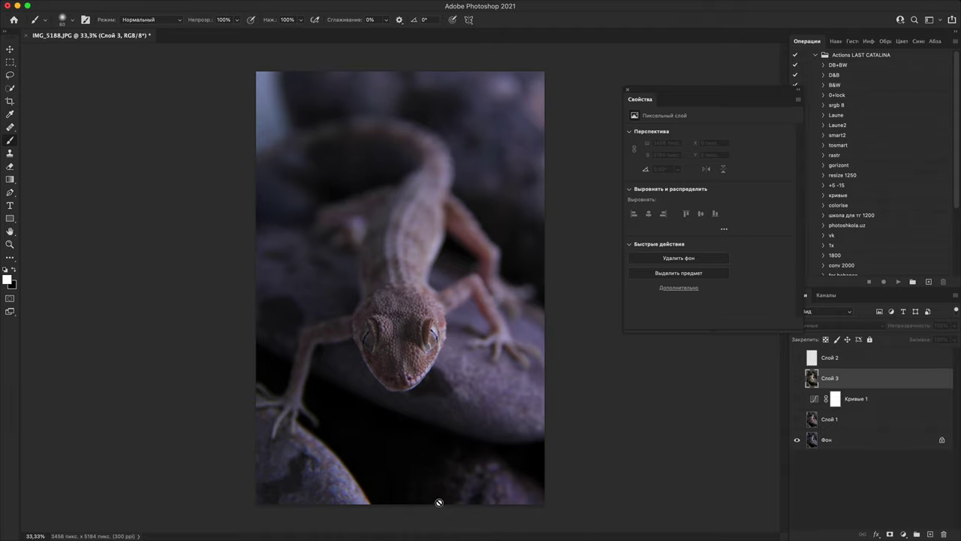
{"action": "left_click", "coordinate": [797, 378]}
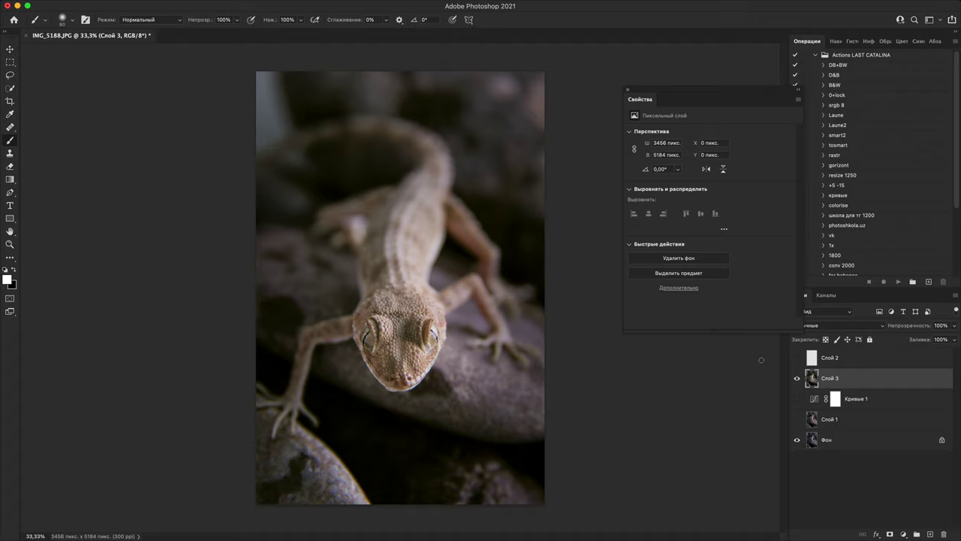
Step: Toggle Слой 3 off and on again to compare the colour and light with the background layer
{"action": "left_click", "coordinate": [796, 378]}
{"action": "left_click", "coordinate": [796, 398]}
{"action": "left_click", "coordinate": [797, 379]}
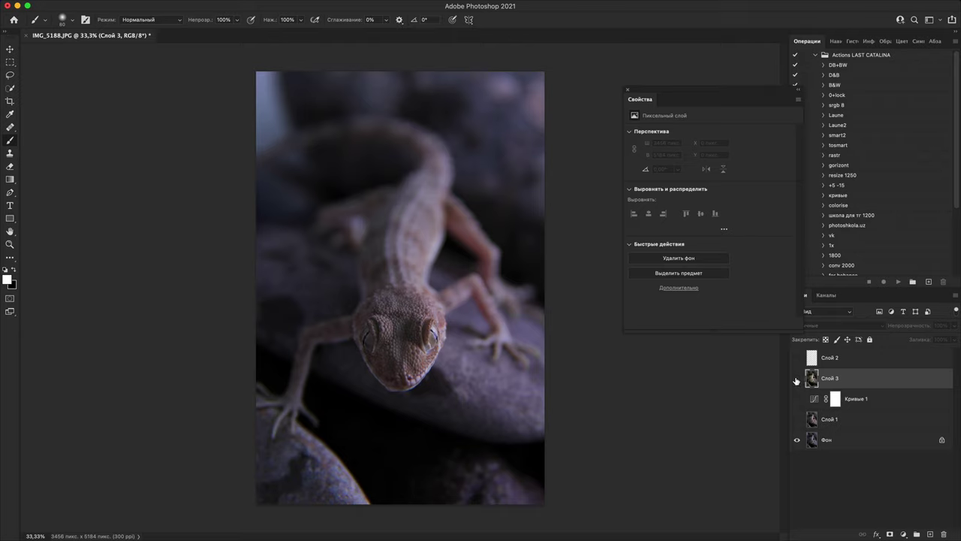
{"action": "left_click", "coordinate": [797, 378]}
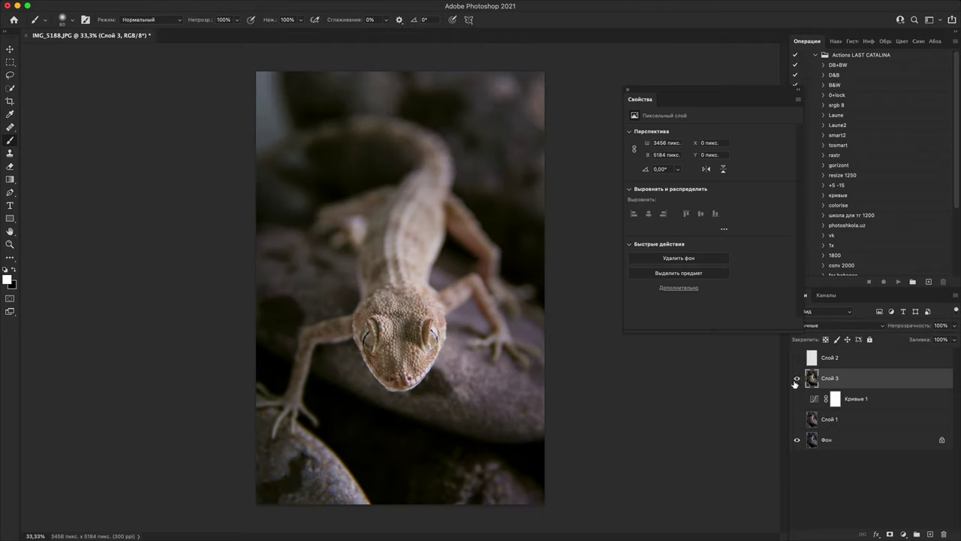
Step: Hide Слой 3 to inspect the original lizard at several magnifications, and show the layer again for a close comparison
{"action": "left_click", "coordinate": [798, 378]}
{"action": "key", "text": "super+minus"}
{"action": "key", "text": "super+minus"}
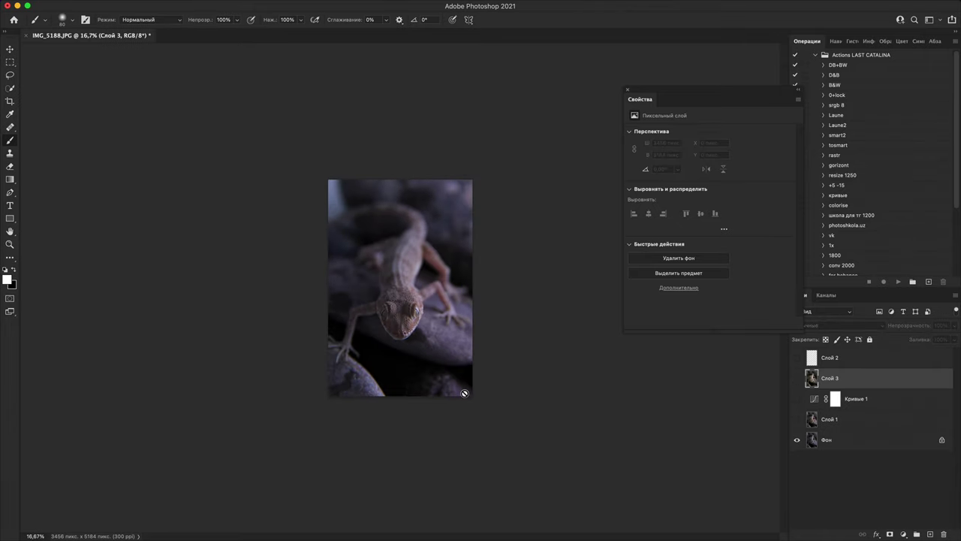
{"action": "key", "text": "super+plus"}
{"action": "key", "text": "super+plus"}
{"action": "key", "text": "super+plus"}
{"action": "key", "text": "super+plus"}
{"action": "key", "text": "super+plus"}
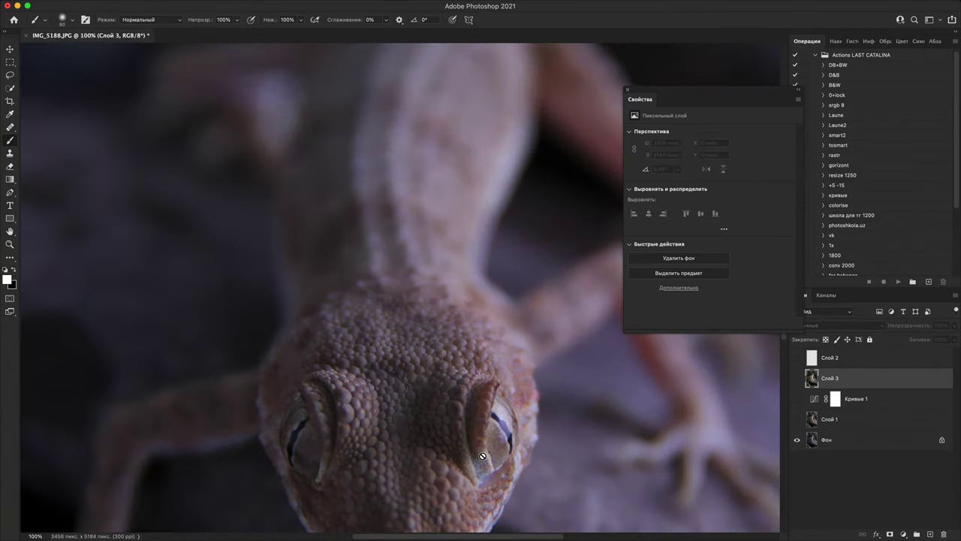
{"action": "key", "text": "super+plus"}
{"action": "key", "text": "super+minus"}
{"action": "key", "text": "super+minus"}
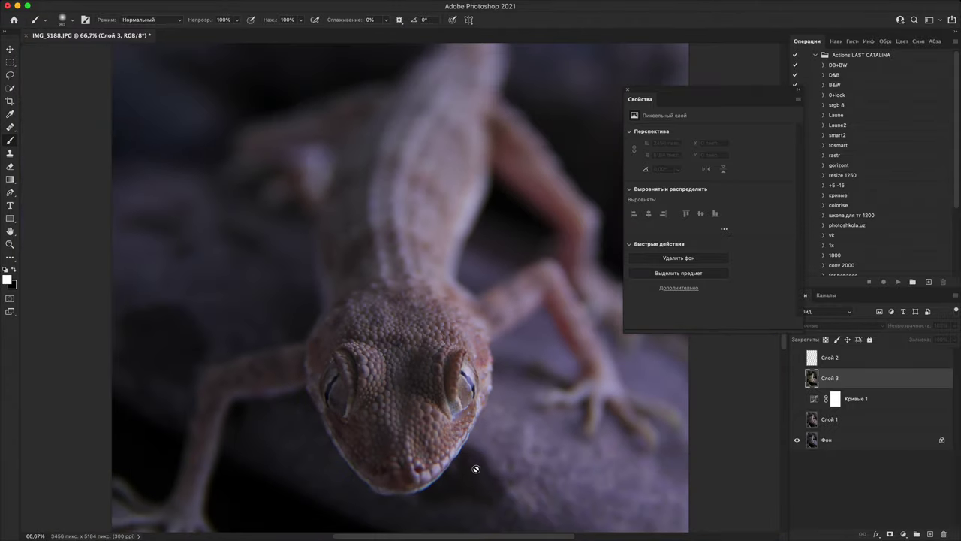
{"action": "left_click", "coordinate": [797, 378]}
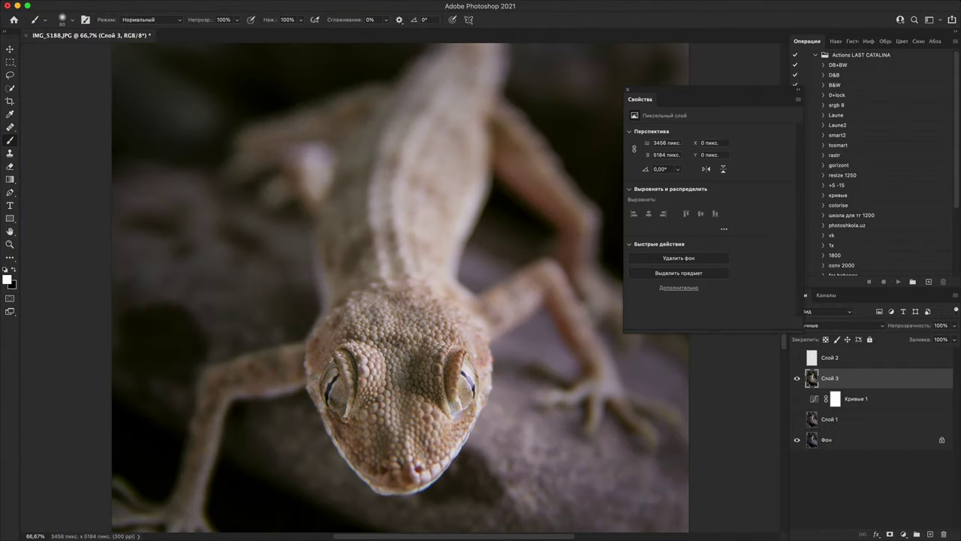
{"action": "key", "text": "super+minus"}
{"action": "key", "text": "super+minus"}
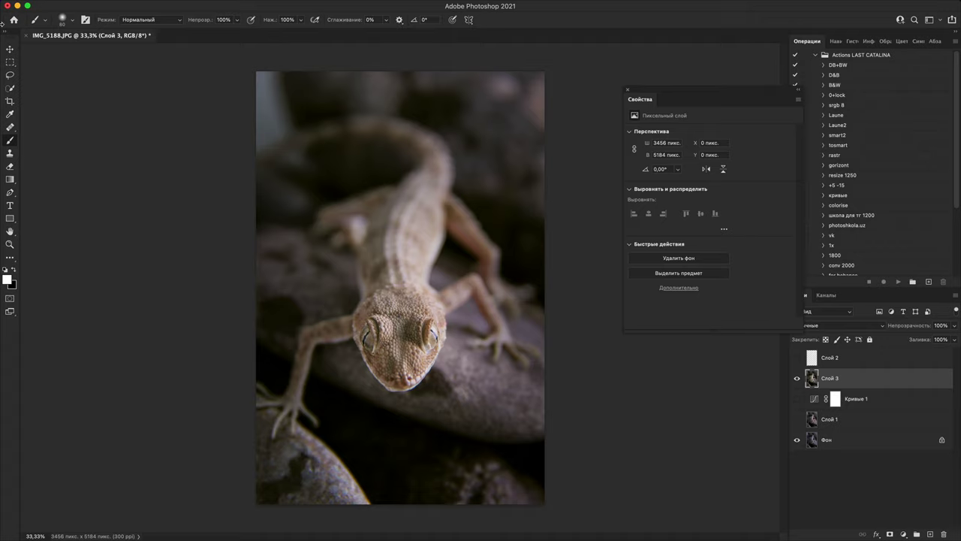
Step: Close the IMG_5188.JPG document without saving the changes
{"action": "left_click", "coordinate": [26, 35]}
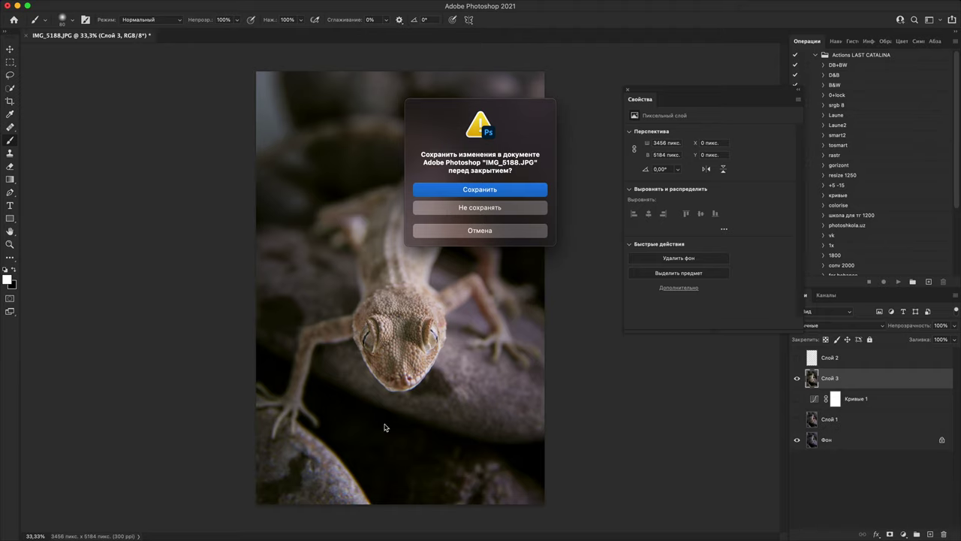
{"action": "left_click", "coordinate": [462, 215]}
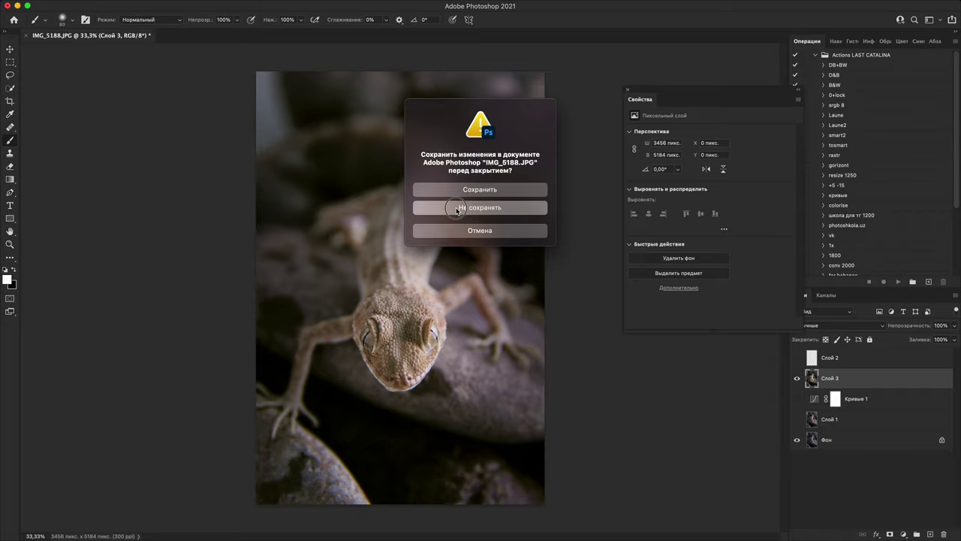
Step: Close IMG_5188.JPG without saving, then switch to Adobe Bridge and open IMG_5270.JPG from the game3 folder in Photoshop
{"action": "left_click", "coordinate": [456, 210]}
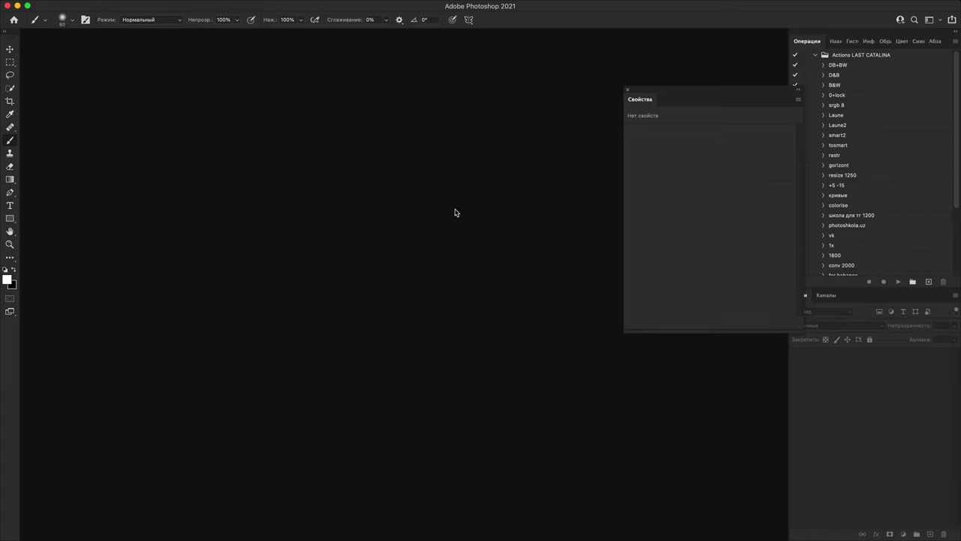
{"action": "left_click", "coordinate": [19, 6]}
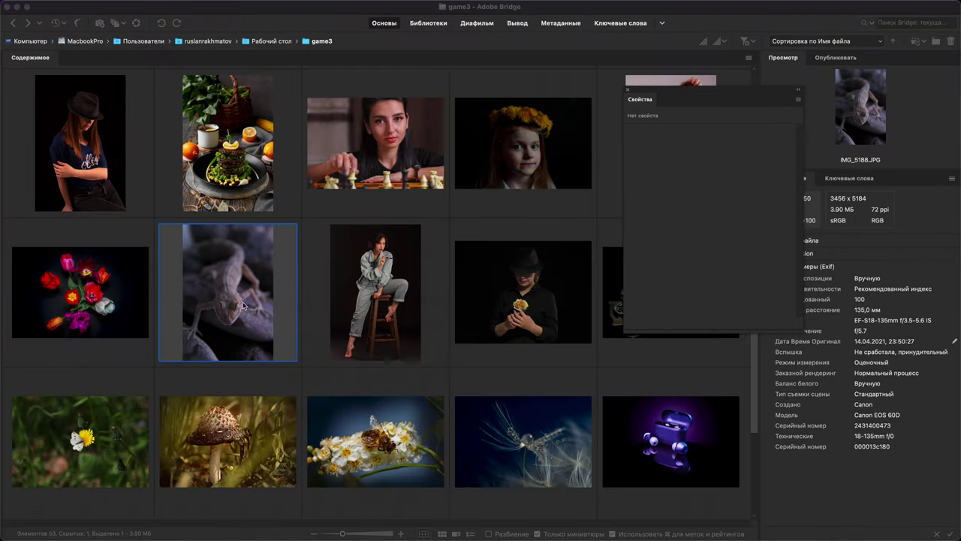
{"action": "left_click", "coordinate": [397, 299]}
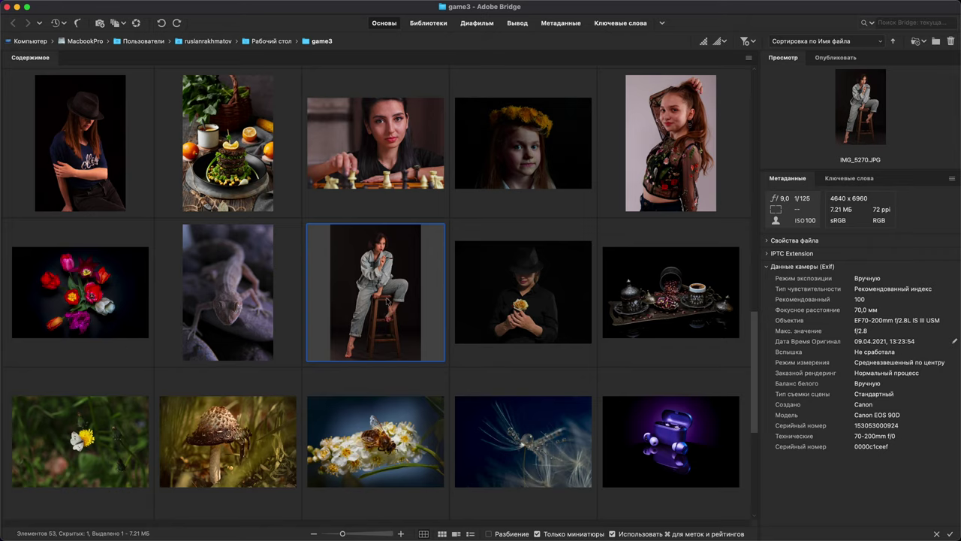
{"action": "double_click", "coordinate": [392, 297]}
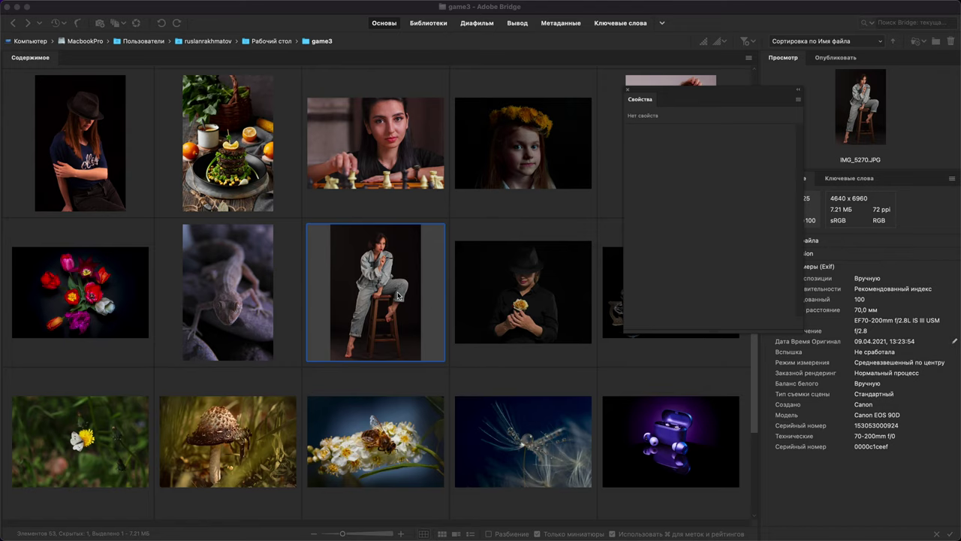
{"action": "left_click", "coordinate": [631, 307]}
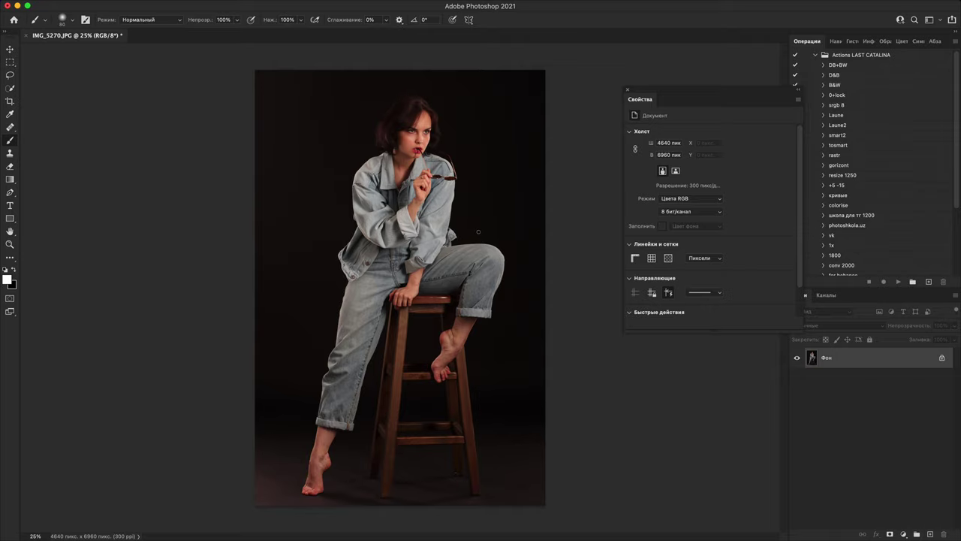
Step: Close the floating Properties panel while inspecting the skin on the woman's hands and face at 200% zoom
{"action": "key", "text": "super+plus"}
{"action": "key", "text": "super+plus"}
{"action": "key", "text": "super+plus"}
{"action": "key", "text": "super+plus"}
{"action": "key", "text": "super+plus"}
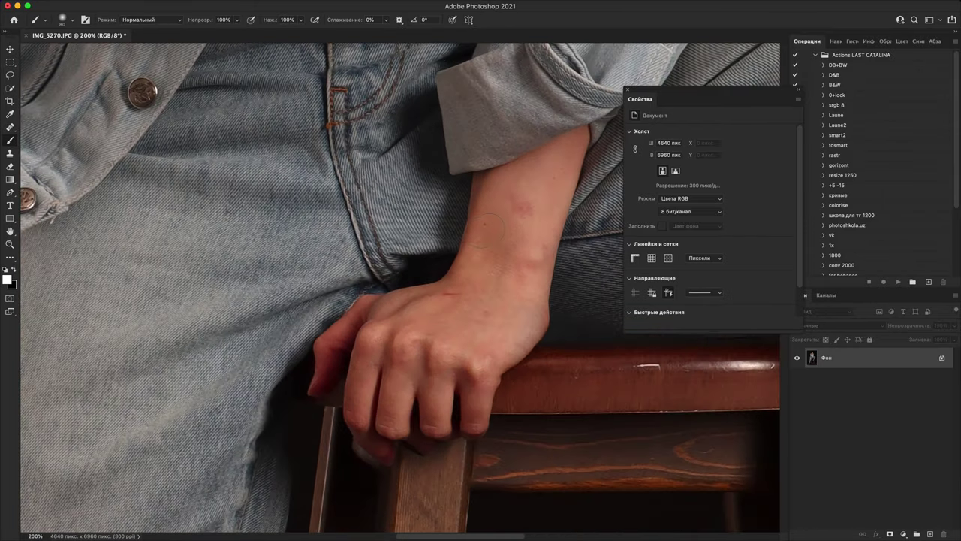
{"action": "key", "text": "v"}
{"action": "key", "text": "h"}
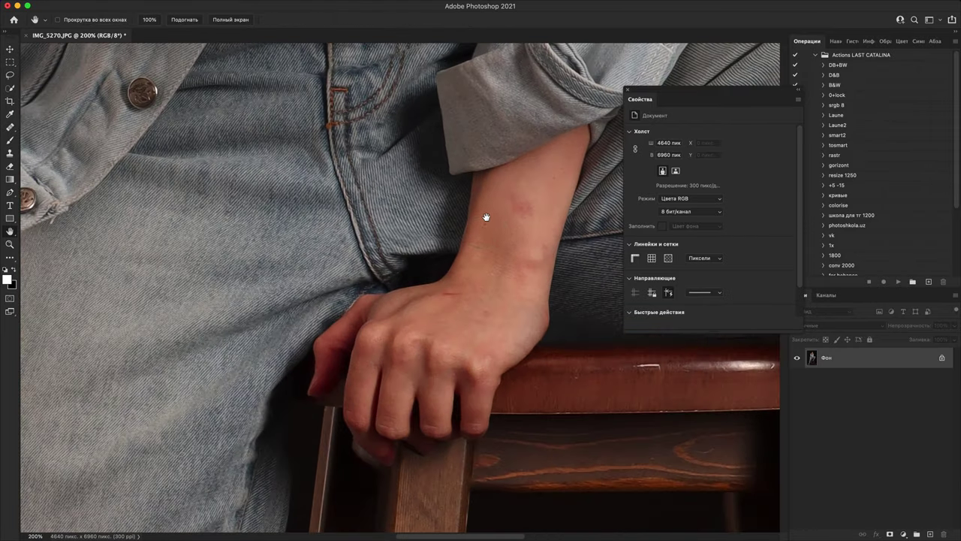
{"action": "left_click_drag", "start_coordinate": [487, 217], "coordinate": [455, 349]}
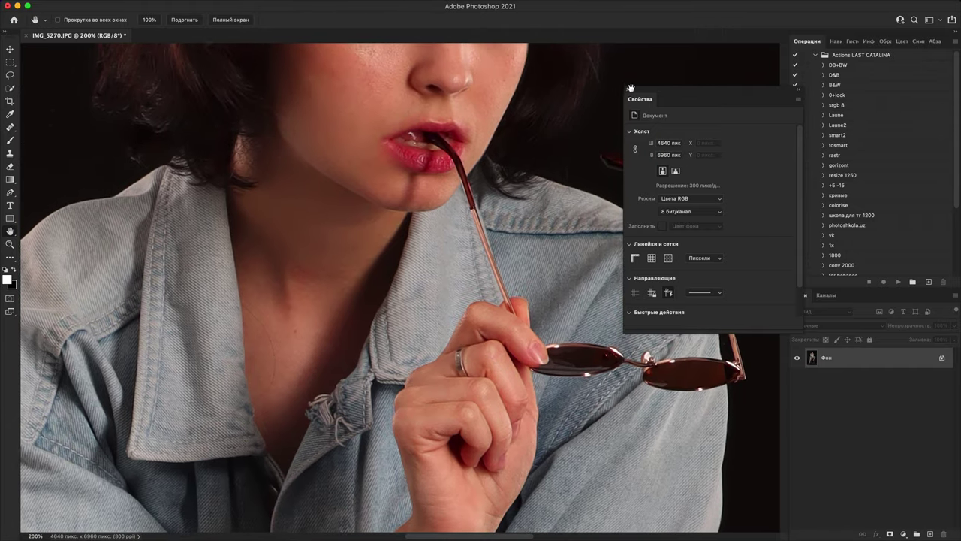
{"action": "left_click", "coordinate": [627, 89]}
{"action": "left_click_drag", "start_coordinate": [552, 165], "coordinate": [519, 425]}
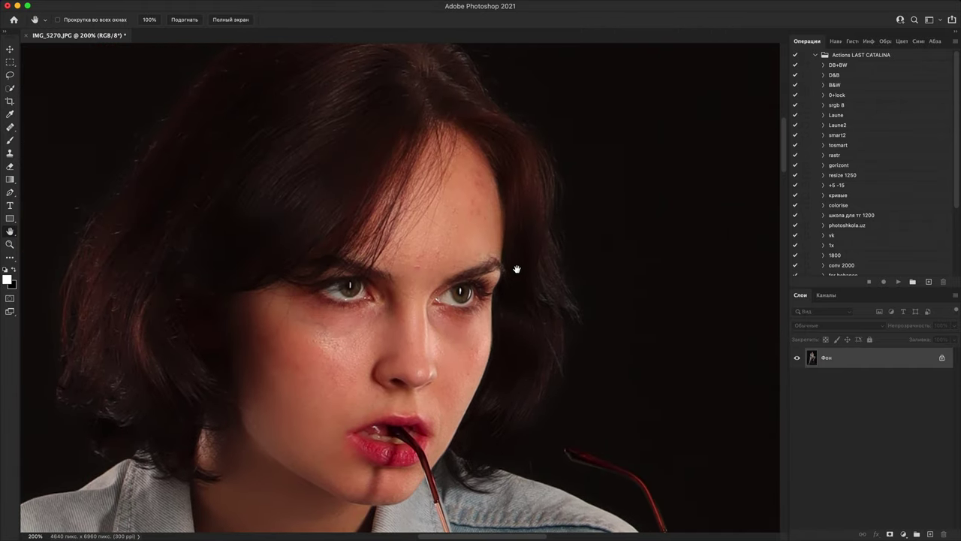
{"action": "key", "text": "super+minus"}
{"action": "key", "text": "super+minus"}
{"action": "key", "text": "super+minus"}
{"action": "key", "text": "super+minus"}
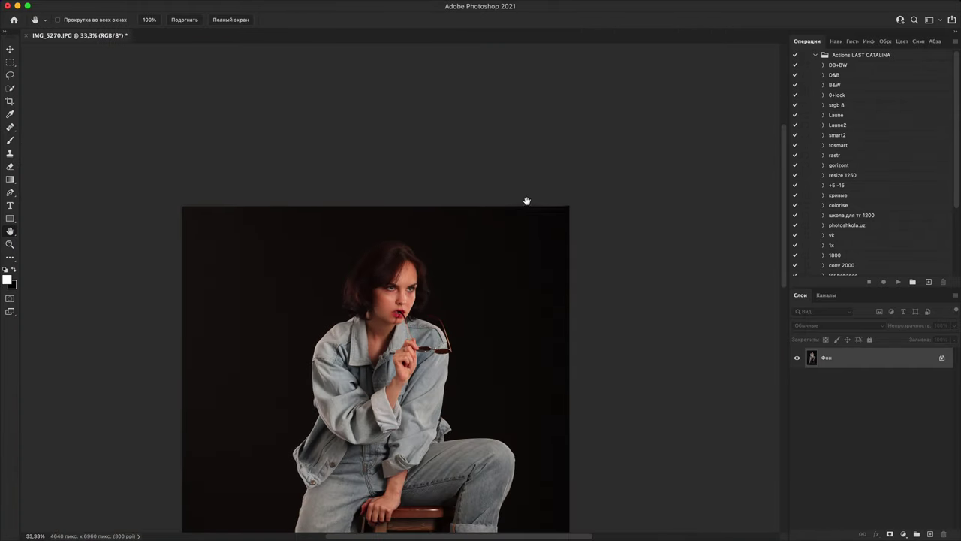
{"action": "left_click_drag", "start_coordinate": [495, 397], "coordinate": [502, 146]}
{"action": "key", "text": "super+minus"}
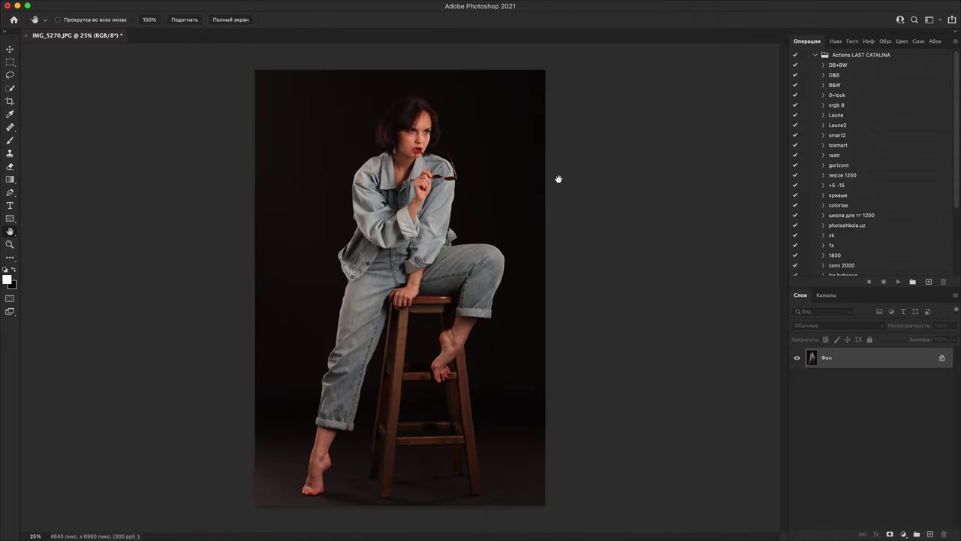
Step: Examine the heel, sole and toes of the raised foot on the stool rung at 400–600% zoom
{"action": "key", "text": "super+plus"}
{"action": "key", "text": "super+plus"}
{"action": "key", "text": "super+plus"}
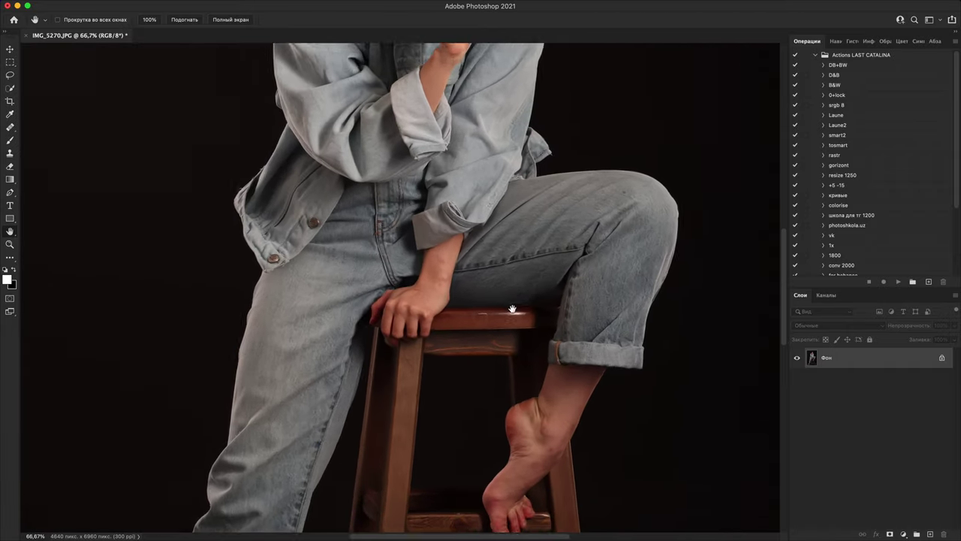
{"action": "key", "text": "super+plus"}
{"action": "left_click_drag", "start_coordinate": [626, 435], "coordinate": [491, 294]}
{"action": "key", "text": "super+plus"}
{"action": "key", "text": "super+plus"}
{"action": "key", "text": "super+plus"}
{"action": "left_click_drag", "start_coordinate": [564, 450], "coordinate": [457, 163]}
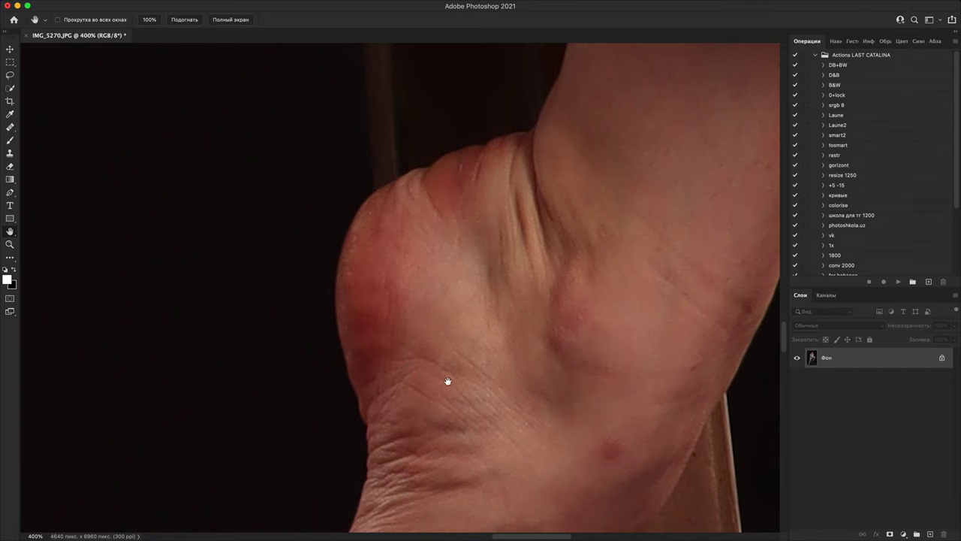
{"action": "scroll", "coordinate": [493, 281], "scroll_direction": "down", "scroll_amount": 5}
{"action": "left_click_drag", "start_coordinate": [500, 308], "coordinate": [506, 167]}
{"action": "left_click_drag", "start_coordinate": [489, 231], "coordinate": [502, 131]}
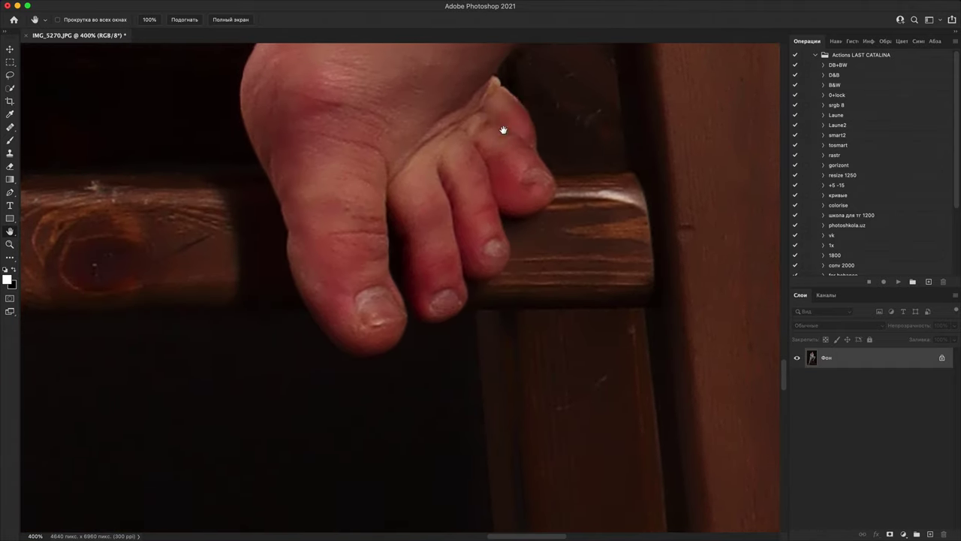
{"action": "key", "text": "super+plus"}
{"action": "key", "text": "super+plus"}
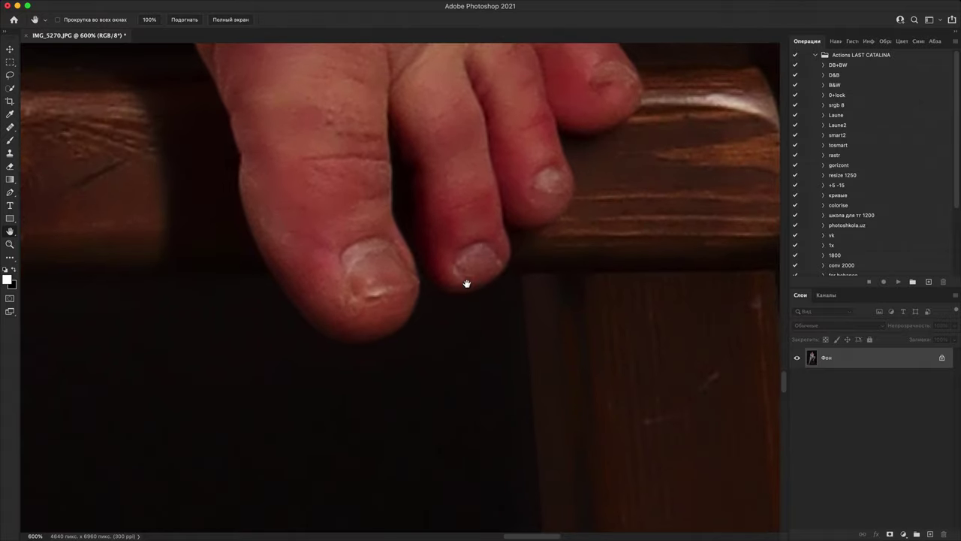
{"action": "scroll", "coordinate": [549, 203], "scroll_direction": "down", "scroll_amount": 10}
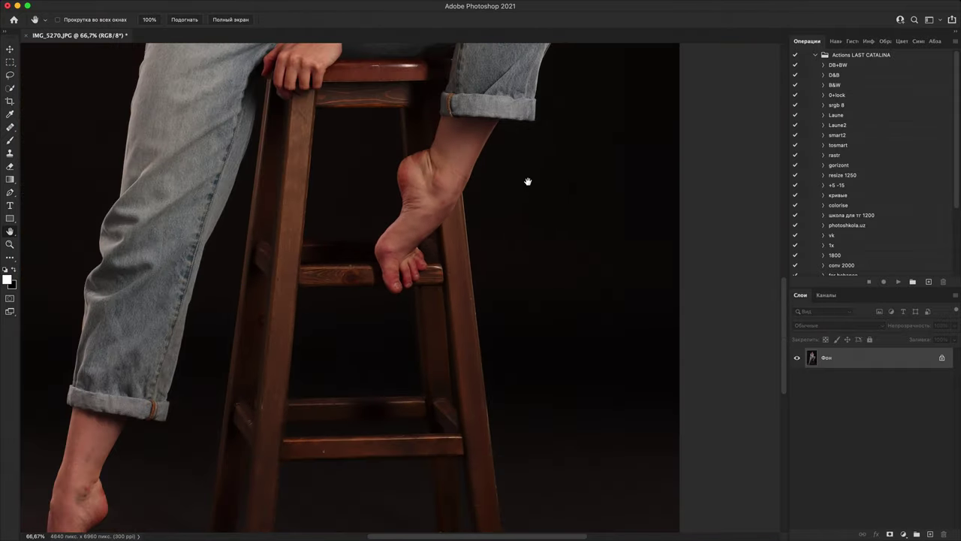
Step: Examine the skin on the toes, instep and ankle of the foot standing on the floor at 400% zoom
{"action": "left_click_drag", "start_coordinate": [499, 325], "coordinate": [651, 254]}
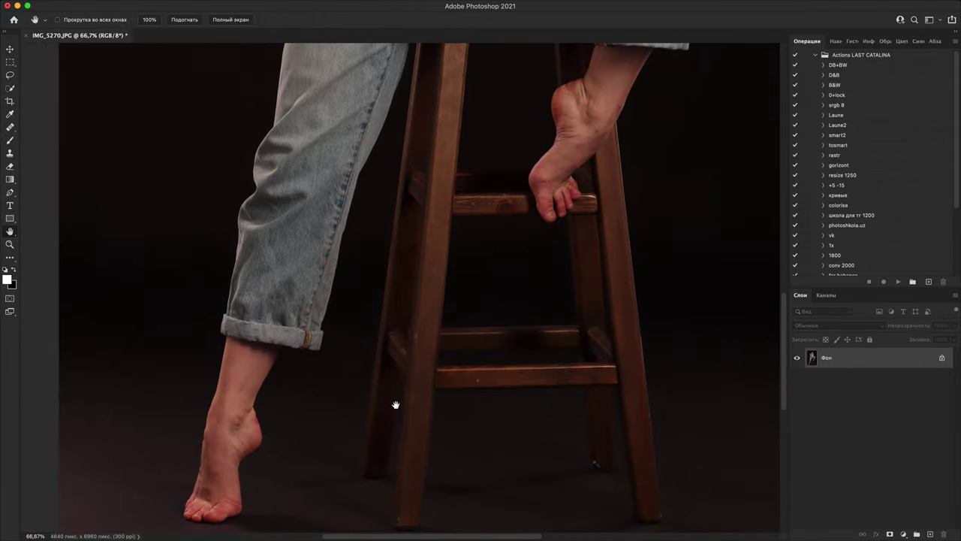
{"action": "left_click_drag", "start_coordinate": [397, 388], "coordinate": [521, 176]}
{"action": "key", "text": "super+plus"}
{"action": "key", "text": "super+plus"}
{"action": "key", "text": "super+plus"}
{"action": "key", "text": "super+plus"}
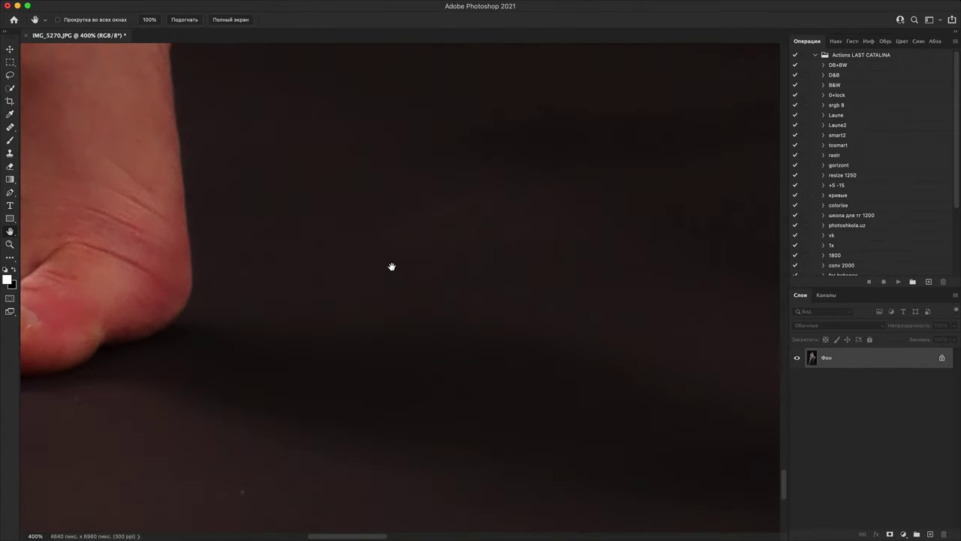
{"action": "left_click_drag", "start_coordinate": [392, 266], "coordinate": [668, 284]}
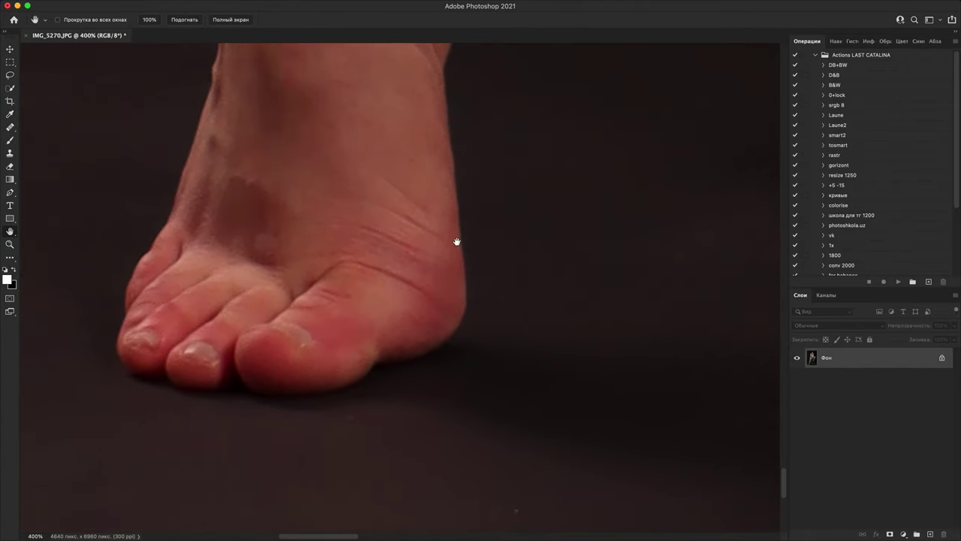
{"action": "left_click_drag", "start_coordinate": [457, 241], "coordinate": [631, 311]}
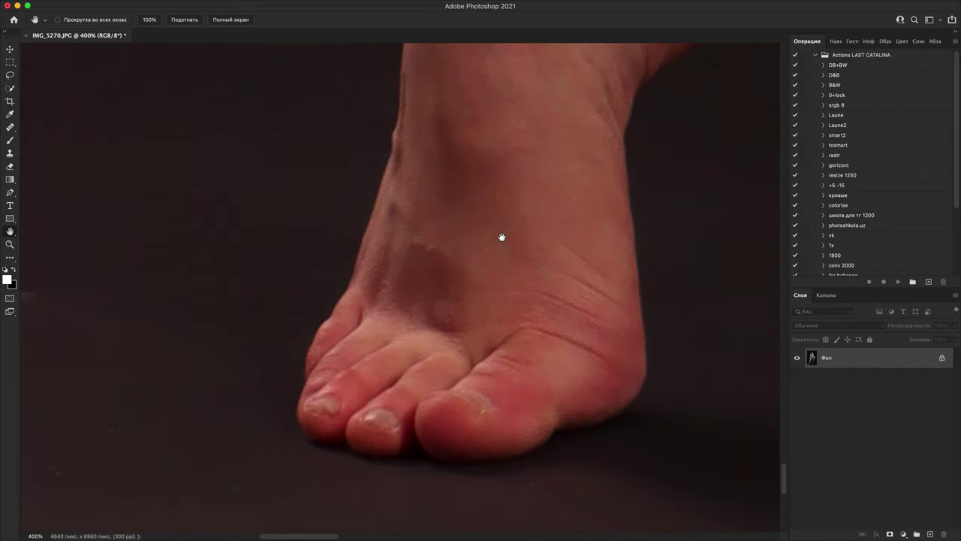
{"action": "left_click_drag", "start_coordinate": [540, 137], "coordinate": [465, 488]}
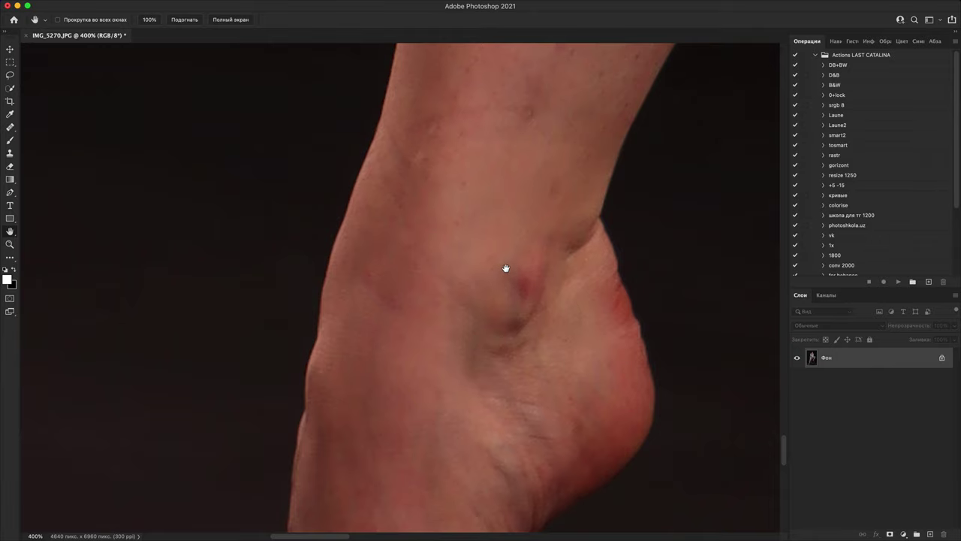
{"action": "left_click_drag", "start_coordinate": [521, 217], "coordinate": [472, 455]}
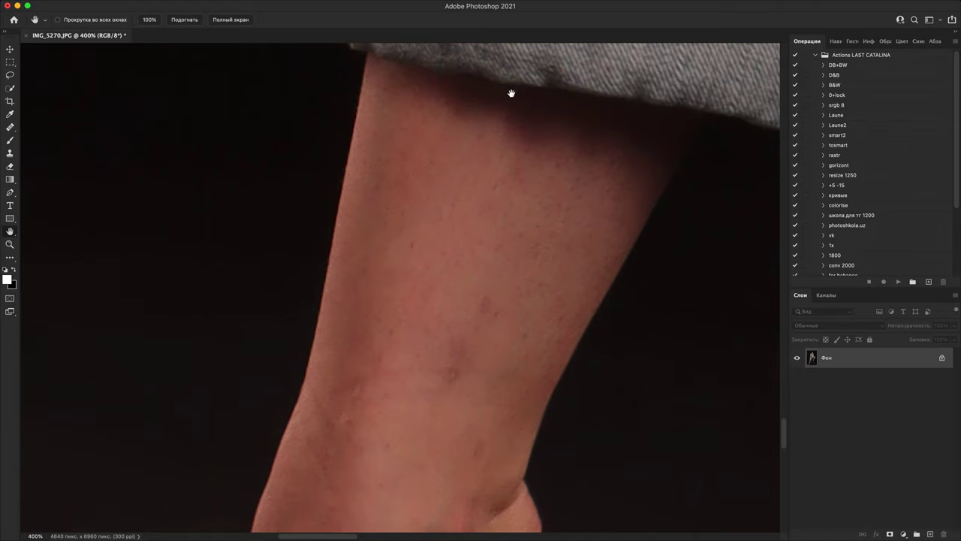
Step: Examine the skin texture and small spots on the standing leg below the jeans cuff at up to 700% zoom
{"action": "key", "text": "super+minus"}
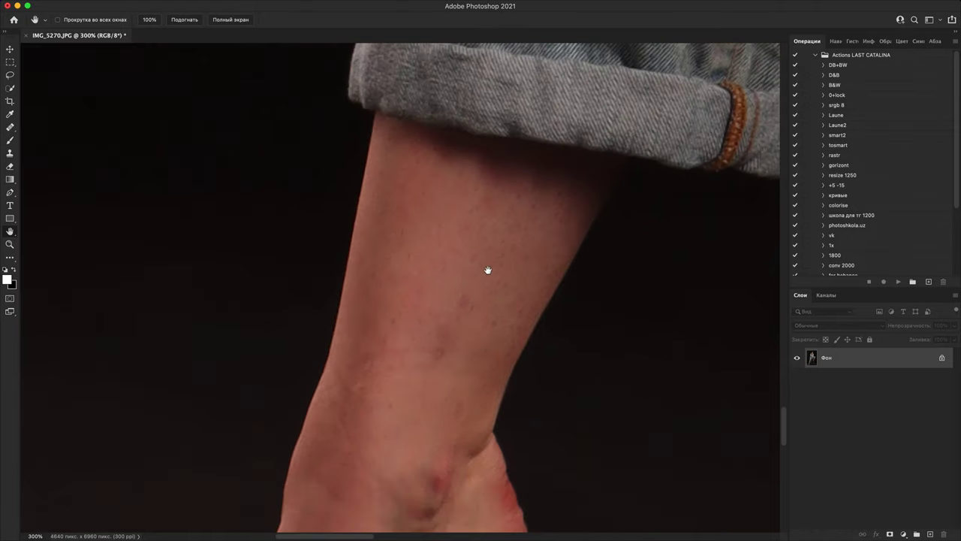
{"action": "key", "text": "super+plus"}
{"action": "key", "text": "super+plus"}
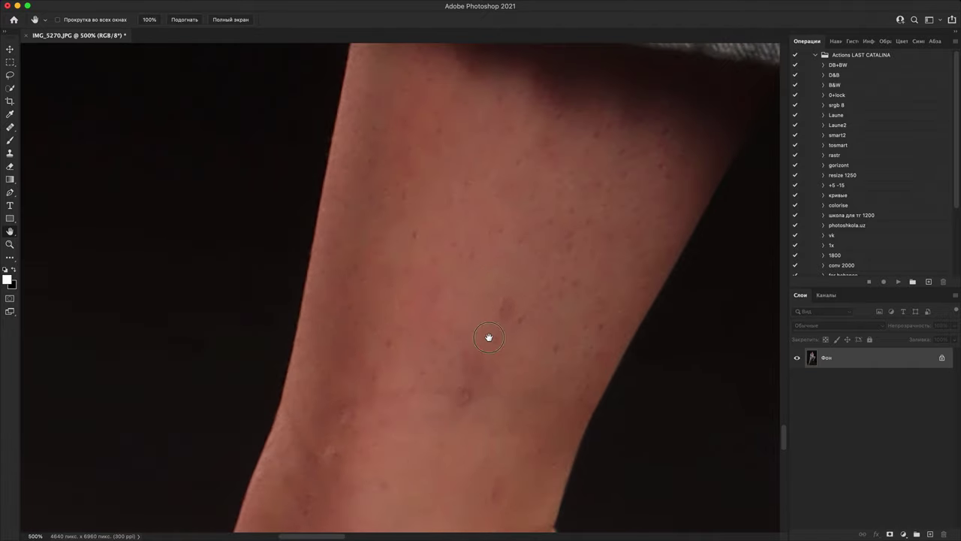
{"action": "left_click_drag", "start_coordinate": [489, 337], "coordinate": [491, 101]}
{"action": "left_click_drag", "start_coordinate": [491, 316], "coordinate": [444, 390]}
{"action": "key", "text": "super+plus"}
{"action": "key", "text": "super+plus"}
{"action": "key", "text": "super+plus"}
{"action": "key", "text": "super+plus"}
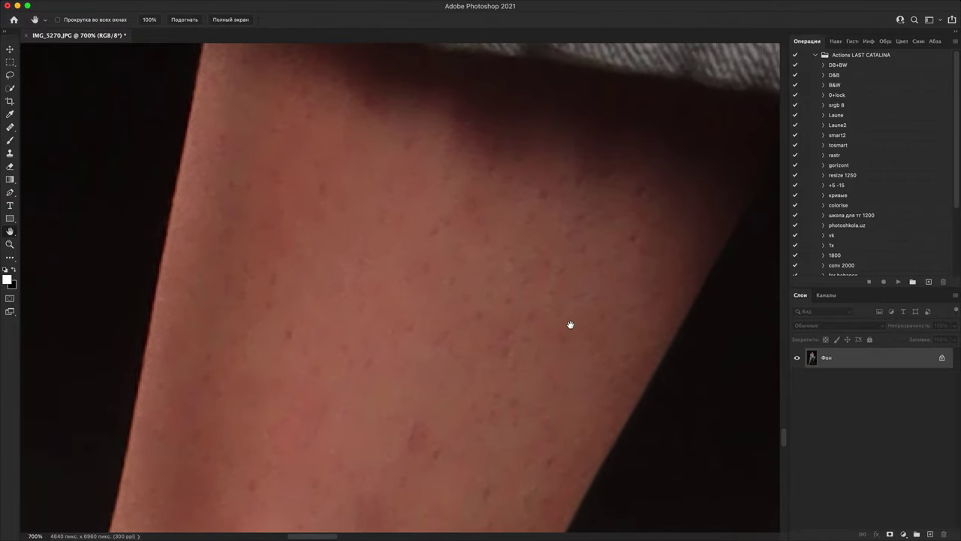
{"action": "key", "text": "super+minus"}
{"action": "key", "text": "super+minus"}
{"action": "key", "text": "super+minus"}
{"action": "key", "text": "super+minus"}
{"action": "key", "text": "super+minus"}
{"action": "key", "text": "super+minus"}
{"action": "key", "text": "super+minus"}
{"action": "key", "text": "super+minus"}
{"action": "key", "text": "super+minus"}
{"action": "key", "text": "super+minus"}
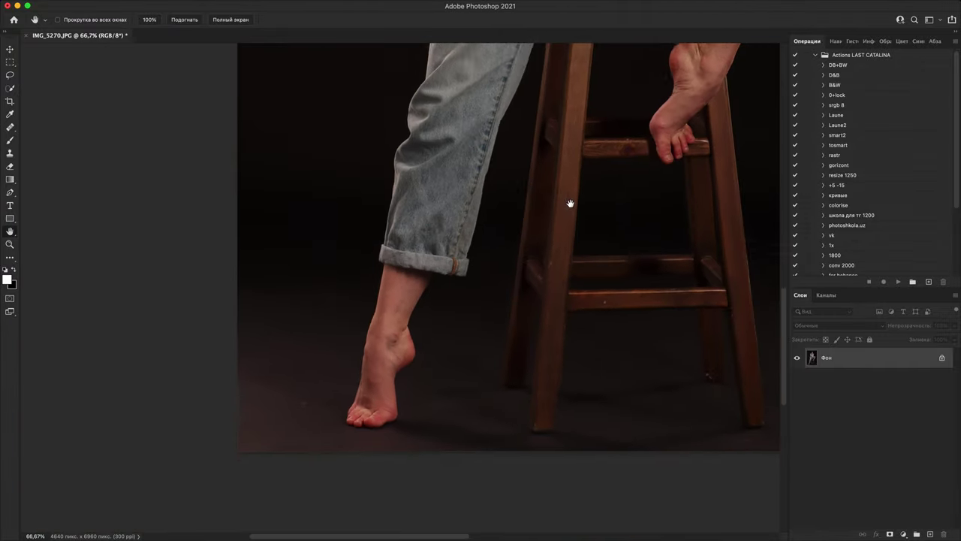
Step: Examine the skin on the raised leg's ankle, arch and shin below the jeans cuff at 500–600% zoom
{"action": "key", "text": "super+plus"}
{"action": "key", "text": "super+plus"}
{"action": "key", "text": "super+plus"}
{"action": "key", "text": "super+plus"}
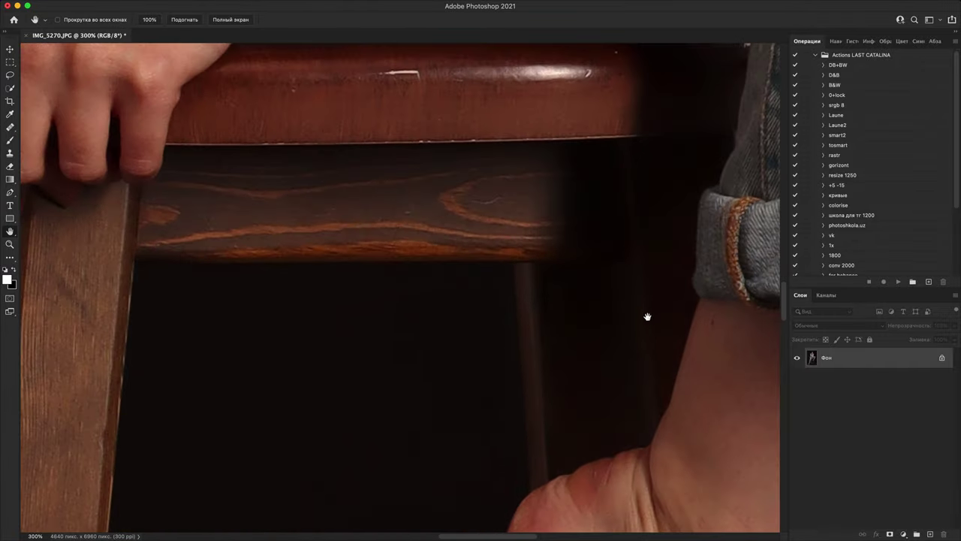
{"action": "left_click_drag", "start_coordinate": [647, 318], "coordinate": [455, 275]}
{"action": "key", "text": "super+plus"}
{"action": "key", "text": "super+plus"}
{"action": "left_click_drag", "start_coordinate": [498, 250], "coordinate": [558, 120]}
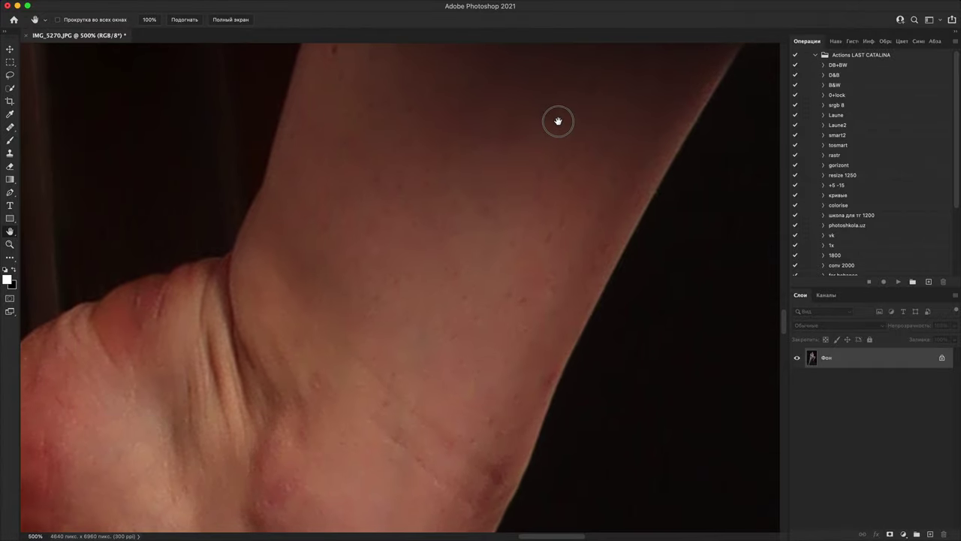
{"action": "left_click_drag", "start_coordinate": [480, 473], "coordinate": [517, 367]}
{"action": "left_click_drag", "start_coordinate": [468, 386], "coordinate": [552, 198]}
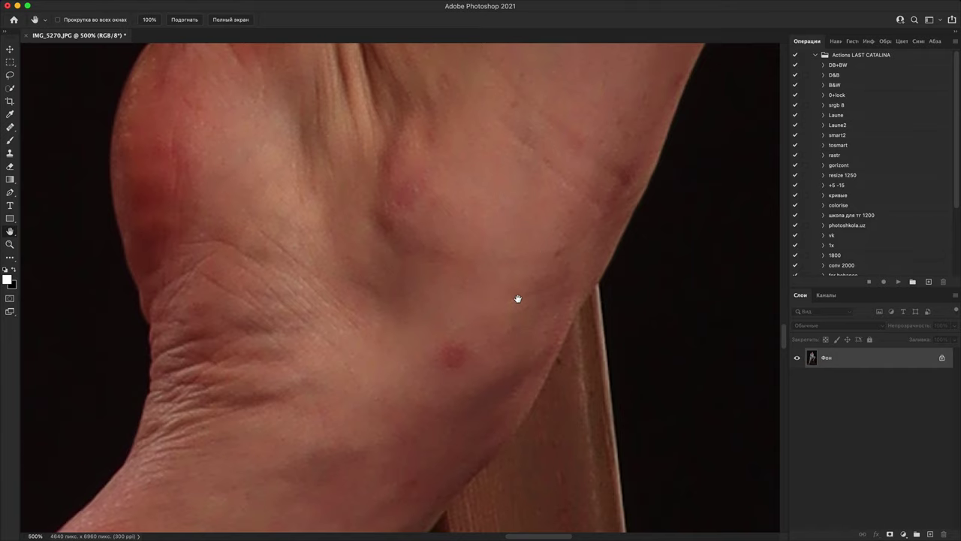
{"action": "key", "text": "super+plus"}
{"action": "left_click_drag", "start_coordinate": [515, 218], "coordinate": [491, 501]}
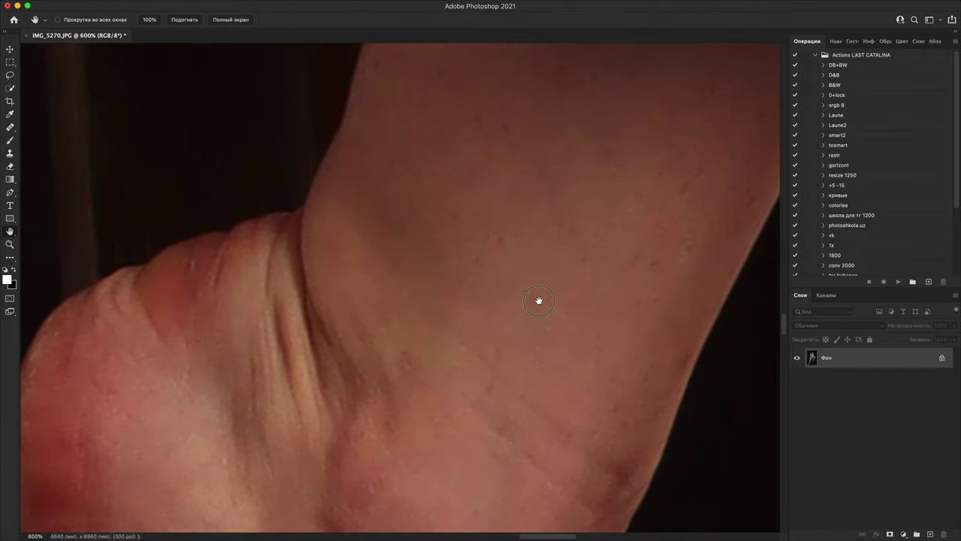
{"action": "left_click_drag", "start_coordinate": [539, 300], "coordinate": [437, 503]}
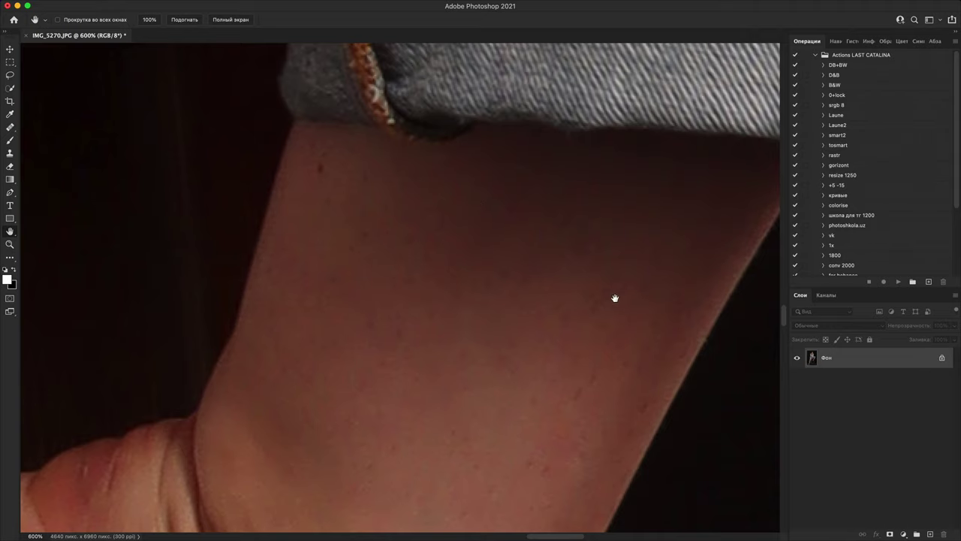
{"action": "left_click_drag", "start_coordinate": [473, 413], "coordinate": [662, 236]}
{"action": "key", "text": "super+minus"}
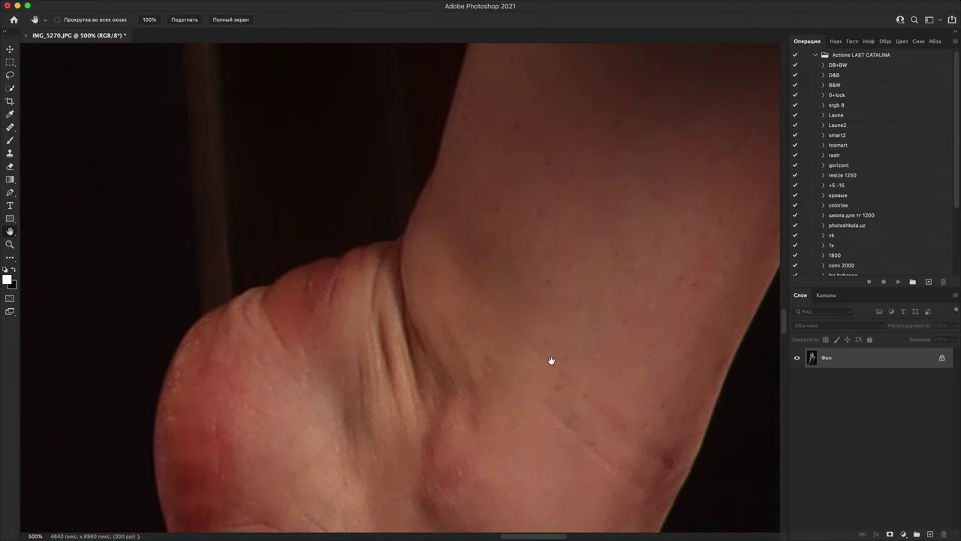
{"action": "scroll", "coordinate": [548, 298], "scroll_direction": "down", "scroll_amount": 1}
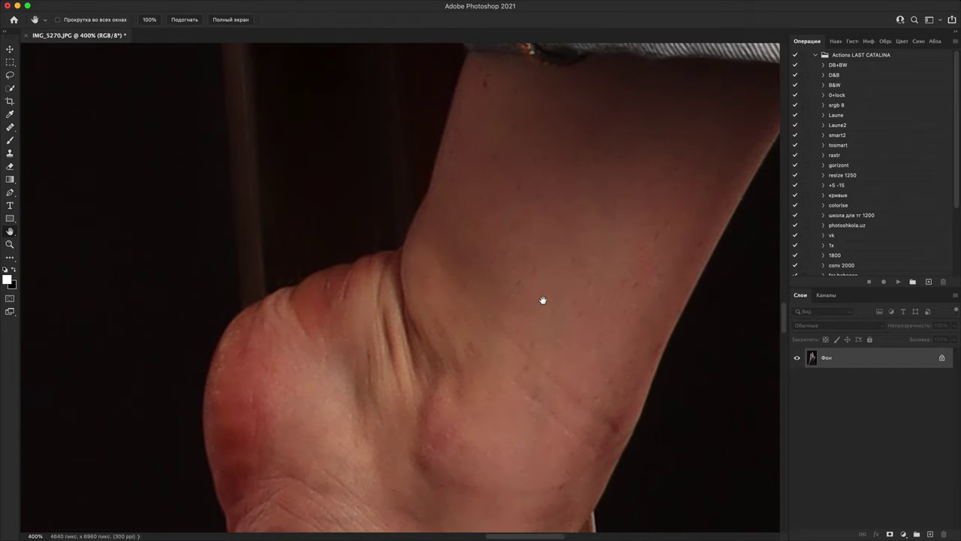
Step: Look over the photo from the raised leg up across the denim clothing to the woman's face at 300% zoom
{"action": "key", "text": "super+minus"}
{"action": "left_click_drag", "start_coordinate": [551, 188], "coordinate": [523, 439]}
{"action": "left_click_drag", "start_coordinate": [543, 109], "coordinate": [539, 324]}
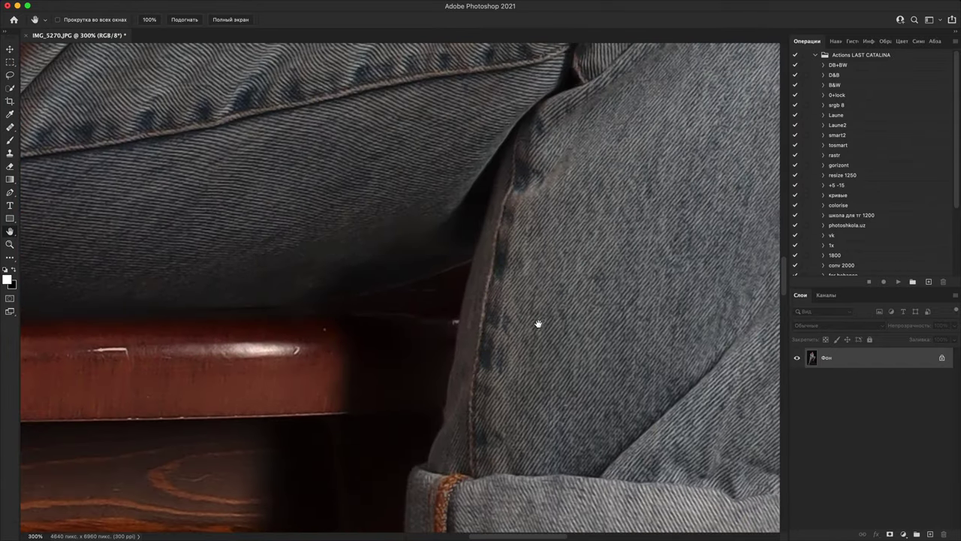
{"action": "left_click_drag", "start_coordinate": [547, 267], "coordinate": [543, 431]}
{"action": "left_click_drag", "start_coordinate": [438, 88], "coordinate": [513, 325]}
{"action": "left_click_drag", "start_coordinate": [377, 62], "coordinate": [545, 341]}
{"action": "left_click_drag", "start_coordinate": [368, 68], "coordinate": [571, 460]}
{"action": "left_click_drag", "start_coordinate": [430, 252], "coordinate": [676, 417]}
{"action": "left_click_drag", "start_coordinate": [523, 233], "coordinate": [475, 529]}
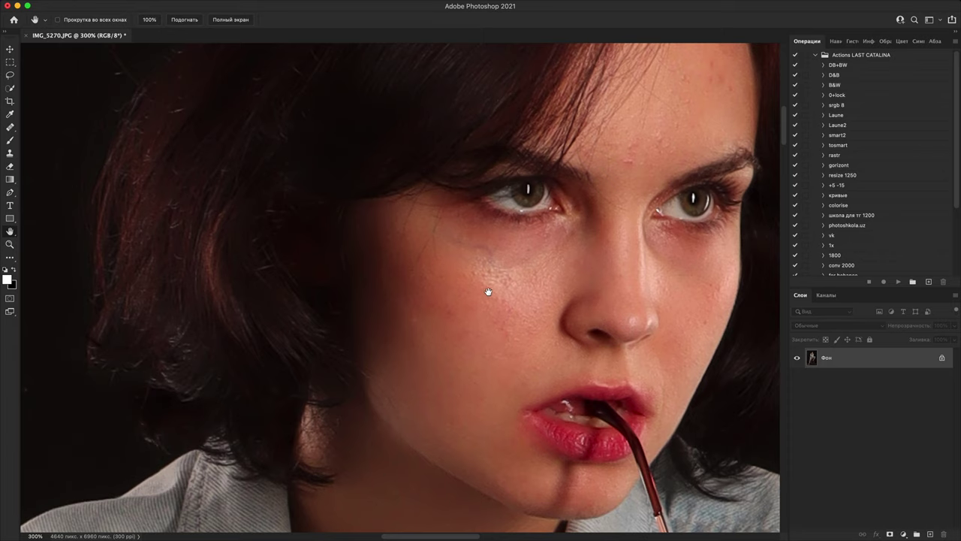
Step: Examine the skin on the forehead, under the eyes, and on the cheeks and nose at 600% zoom
{"action": "scroll", "coordinate": [468, 317], "scroll_direction": "up", "scroll_amount": 5}
{"action": "scroll", "coordinate": [468, 317], "scroll_direction": "right", "scroll_amount": 5}
{"action": "scroll", "coordinate": [556, 203], "scroll_direction": "up", "scroll_amount": 5}
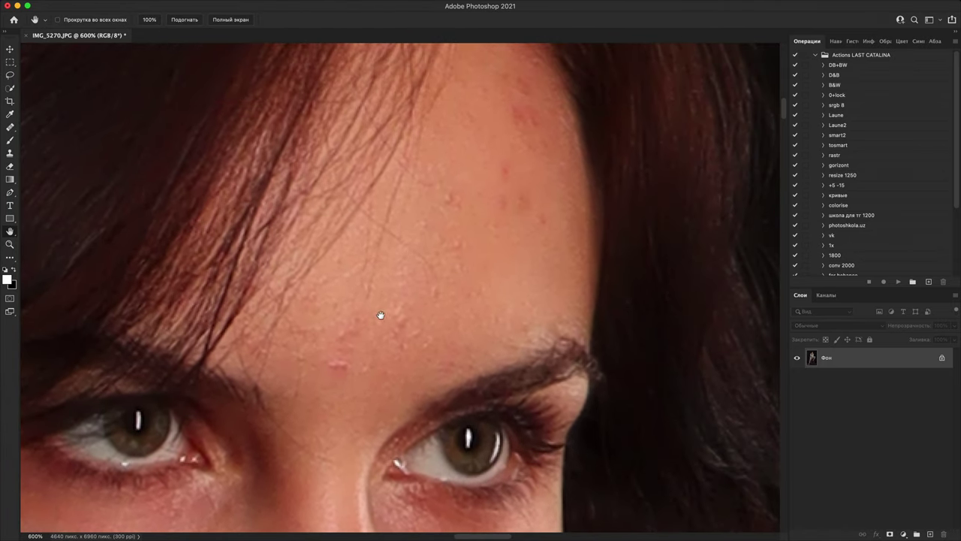
{"action": "left_click_drag", "start_coordinate": [407, 398], "coordinate": [555, 111]}
{"action": "scroll", "coordinate": [556, 111], "scroll_direction": "down", "scroll_amount": 5}
{"action": "scroll", "coordinate": [555, 111], "scroll_direction": "left", "scroll_amount": 2}
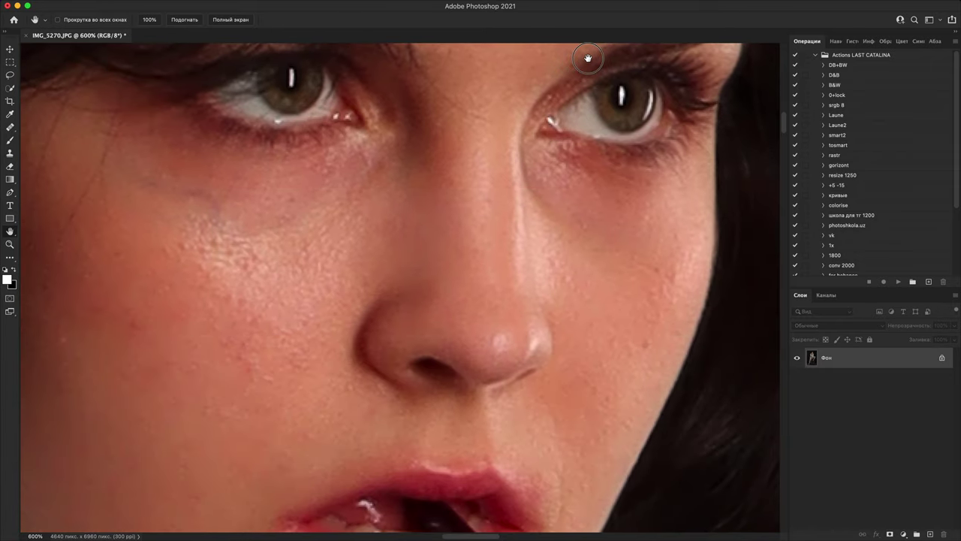
{"action": "scroll", "coordinate": [280, 360], "scroll_direction": "left", "scroll_amount": 3}
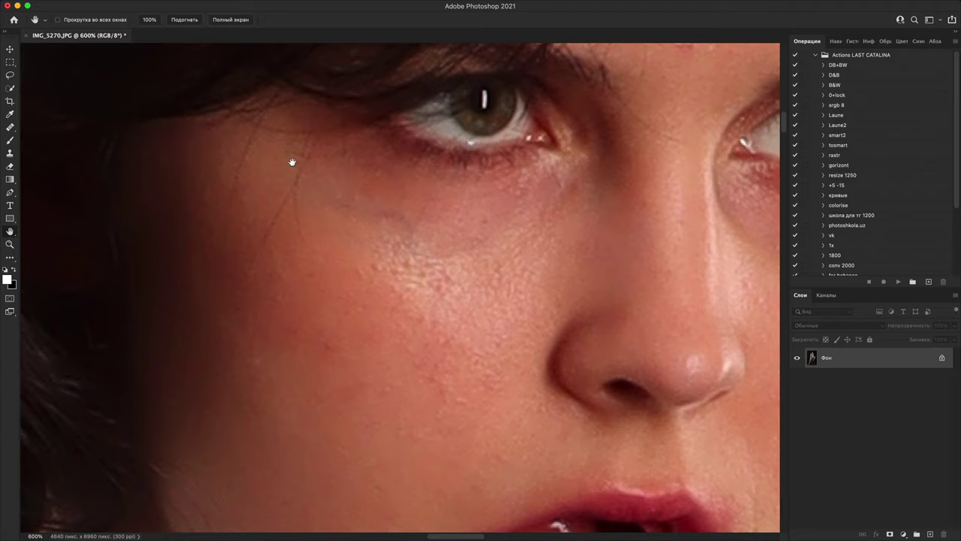
{"action": "scroll", "coordinate": [382, 350], "scroll_direction": "right", "scroll_amount": 10}
{"action": "scroll", "coordinate": [493, 79], "scroll_direction": "down", "scroll_amount": 15}
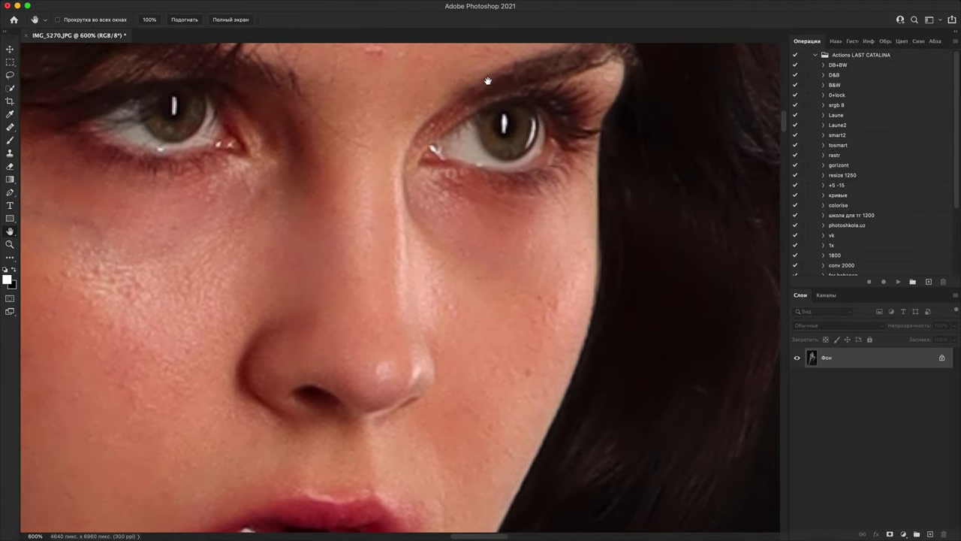
{"action": "scroll", "coordinate": [501, 110], "scroll_direction": "down", "scroll_amount": 1}
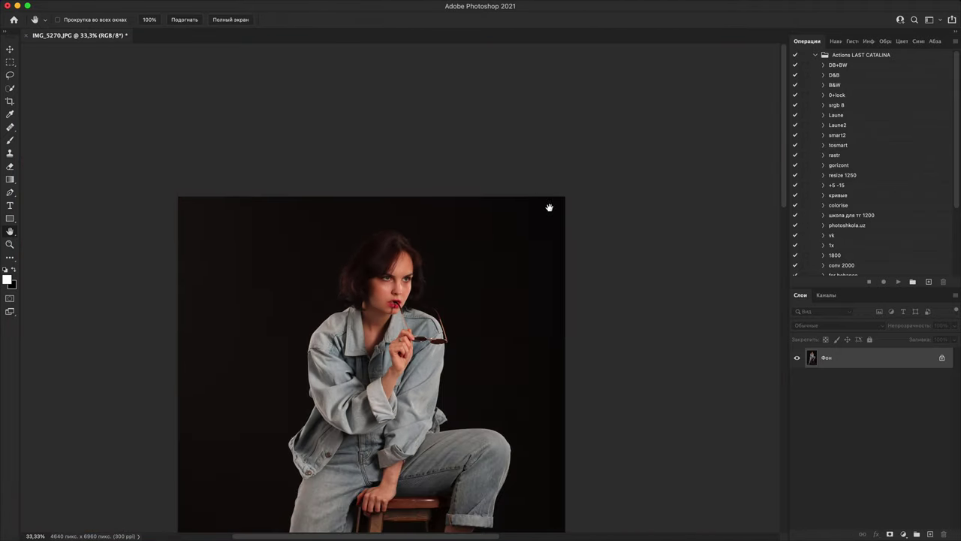
Step: Add a Curves adjustment layer with an RGB point at input 47, output 164 to brighten the shadows strongly
{"action": "left_click", "coordinate": [904, 534]}
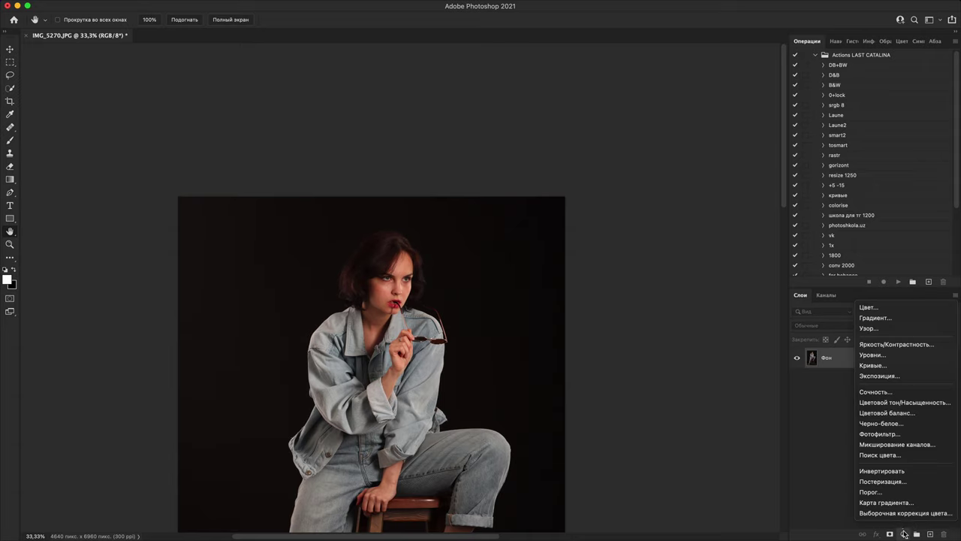
{"action": "left_click", "coordinate": [887, 367]}
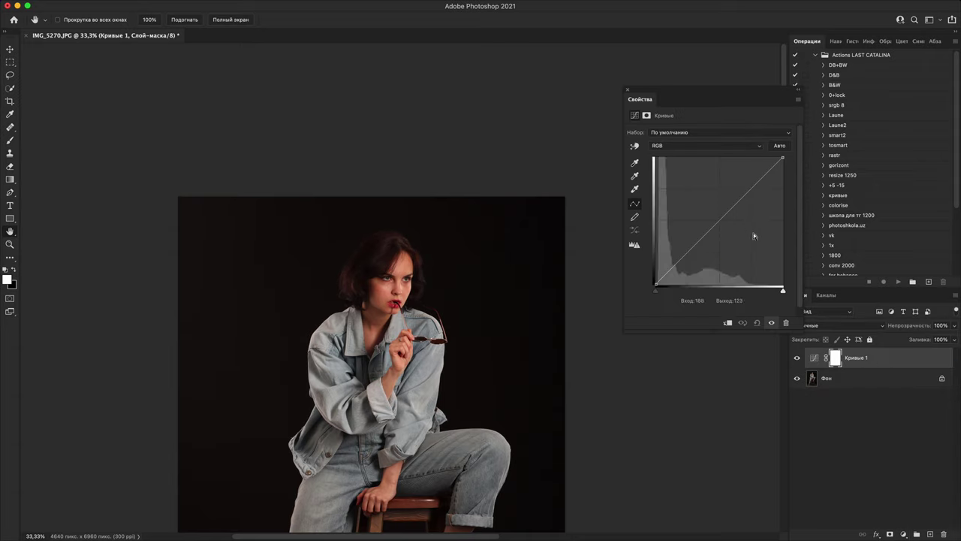
{"action": "left_click_drag", "start_coordinate": [722, 218], "coordinate": [679, 202]}
Step: Inspect the brightened floor around the standing foot at 200% zoom and hide the Curves layer
{"action": "left_click_drag", "start_coordinate": [442, 451], "coordinate": [463, 334]}
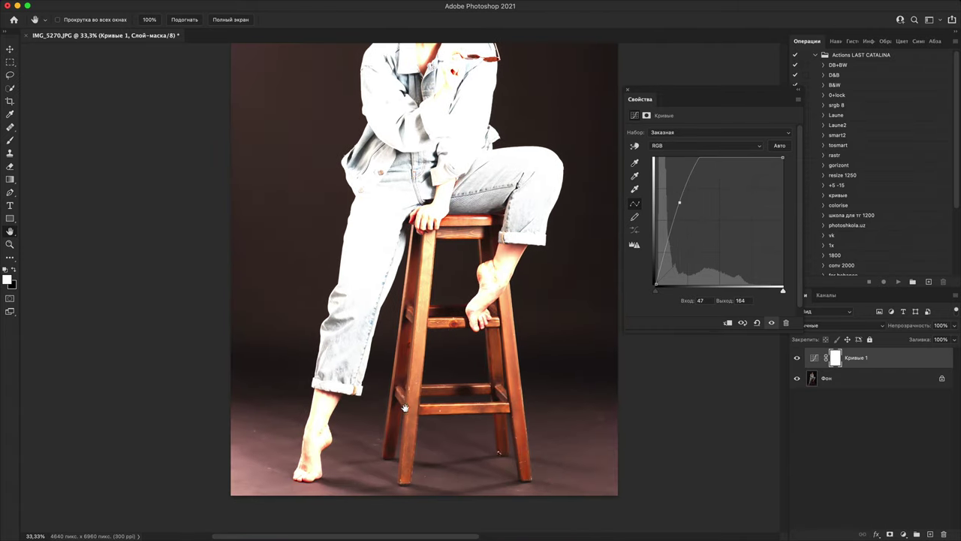
{"action": "key", "text": "super+plus"}
{"action": "key", "text": "super+plus"}
{"action": "scroll", "coordinate": [461, 365], "scroll_direction": "up", "scroll_amount": 1}
{"action": "scroll", "coordinate": [425, 367], "scroll_direction": "up", "scroll_amount": 1}
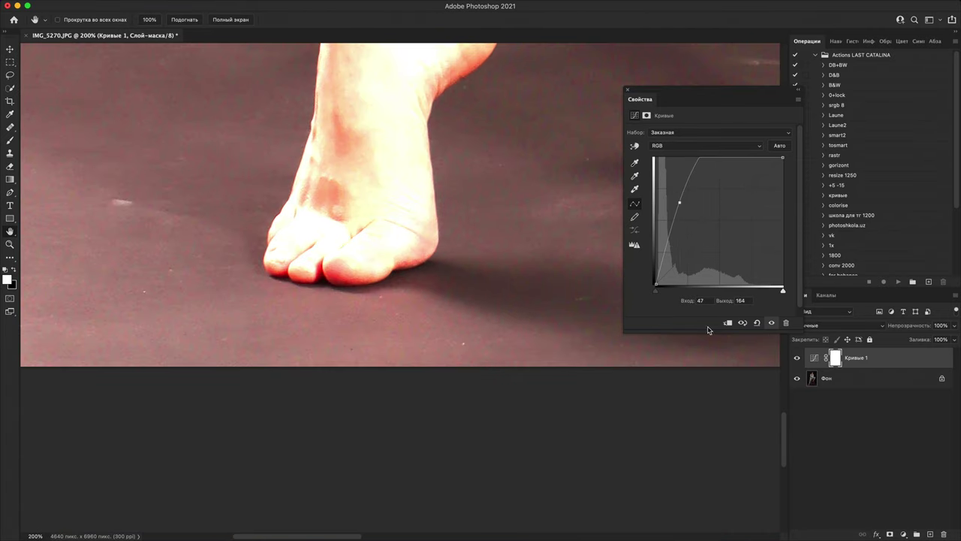
{"action": "left_click", "coordinate": [798, 358]}
Step: Examine the dark floor and background around the standing foot and the stool legs for specks at 300% zoom
{"action": "left_click_drag", "start_coordinate": [250, 308], "coordinate": [423, 523]}
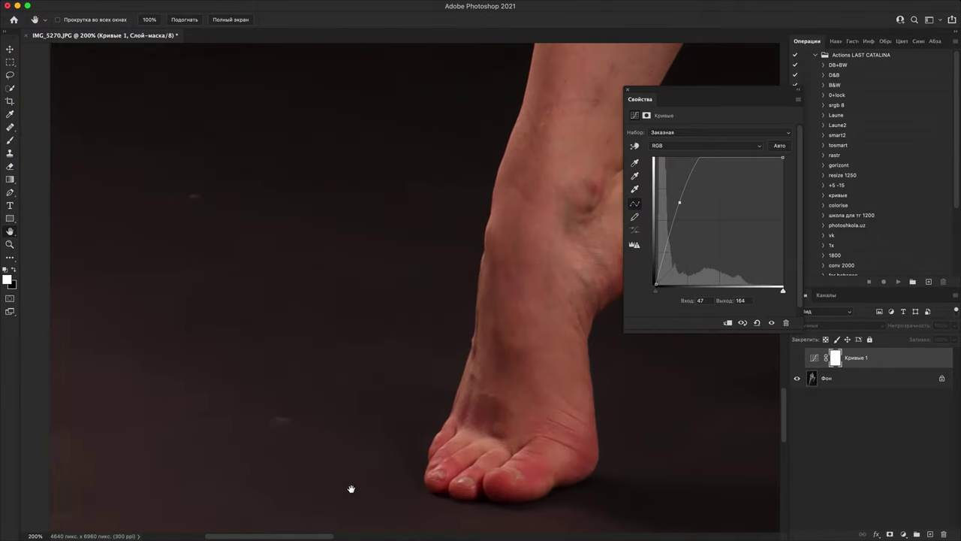
{"action": "scroll", "coordinate": [349, 488], "scroll_direction": "up", "scroll_amount": 1}
{"action": "left_click_drag", "start_coordinate": [486, 284], "coordinate": [541, 214]}
{"action": "left_click_drag", "start_coordinate": [322, 293], "coordinate": [450, 525]}
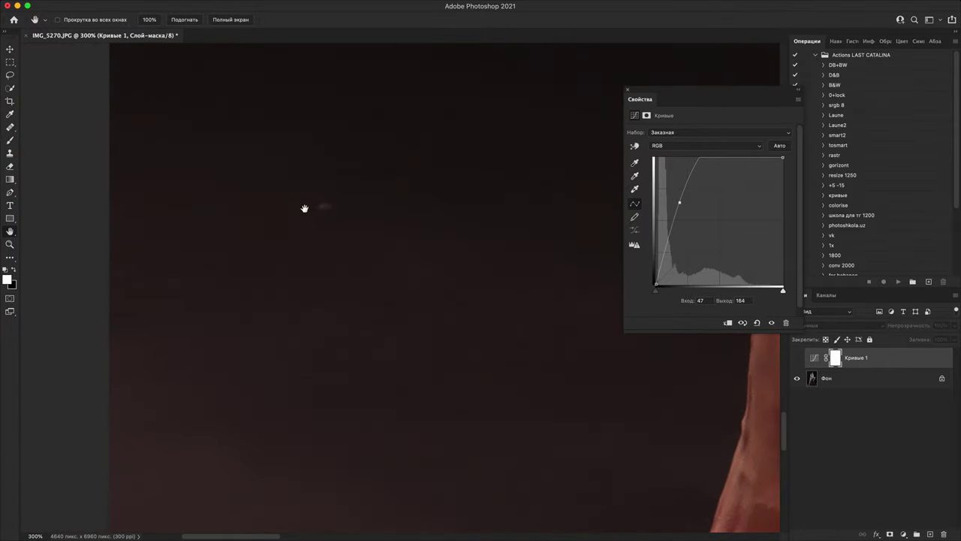
{"action": "left_click_drag", "start_coordinate": [620, 435], "coordinate": [338, 390]}
{"action": "left_click_drag", "start_coordinate": [653, 413], "coordinate": [228, 393]}
{"action": "left_click_drag", "start_coordinate": [566, 391], "coordinate": [236, 353]}
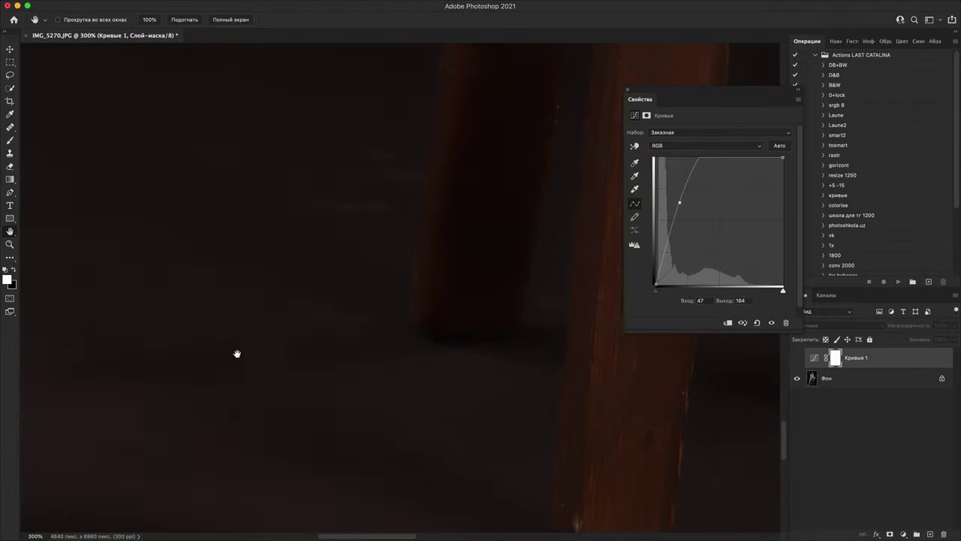
{"action": "left_click_drag", "start_coordinate": [540, 429], "coordinate": [500, 515]}
{"action": "left_click_drag", "start_coordinate": [359, 269], "coordinate": [373, 307]}
{"action": "left_click_drag", "start_coordinate": [481, 443], "coordinate": [348, 431]}
{"action": "left_click_drag", "start_coordinate": [498, 271], "coordinate": [464, 116]}
Step: Inspect the tiny specks on the dark floor at up to 1600% zoom and the background near the photo's edge at 600%
{"action": "key", "text": "super+plus"}
{"action": "key", "text": "super+plus"}
{"action": "key", "text": "super+plus"}
{"action": "key", "text": "super+plus"}
{"action": "key", "text": "super+plus"}
{"action": "key", "text": "super+plus"}
{"action": "key", "text": "super+plus"}
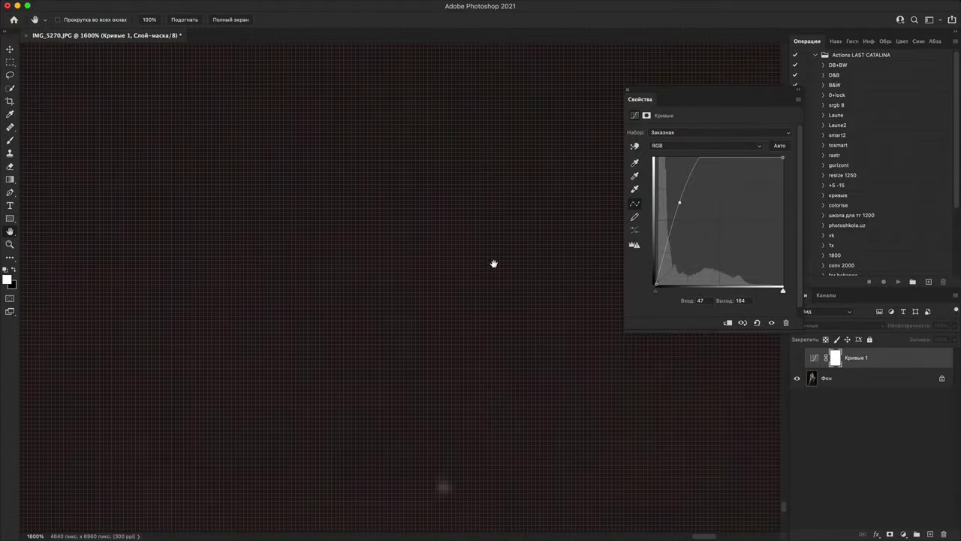
{"action": "key", "text": "super+minus"}
{"action": "key", "text": "super+minus"}
{"action": "scroll", "coordinate": [473, 244], "scroll_direction": "down", "scroll_amount": 2}
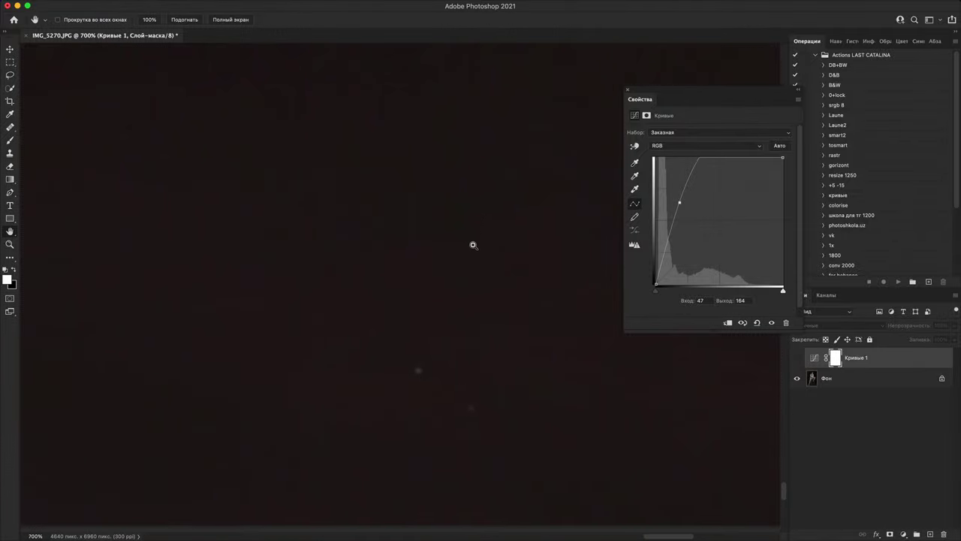
{"action": "left_click_drag", "start_coordinate": [472, 250], "coordinate": [422, 335]}
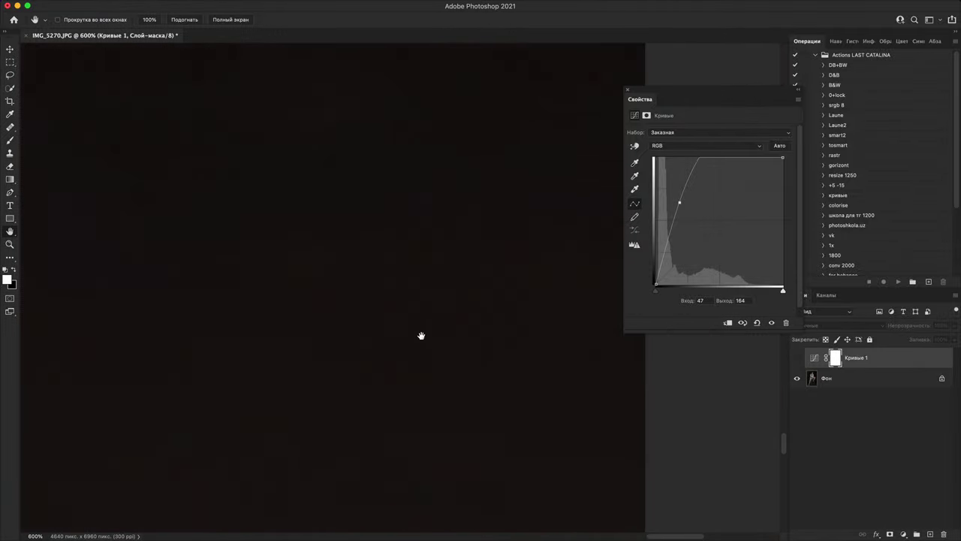
{"action": "mouse_move", "coordinate": [334, 344]}
{"action": "left_mouse_down"}
{"action": "mouse_move", "coordinate": [558, 286]}
{"action": "mouse_move", "coordinate": [485, 363]}
{"action": "mouse_move", "coordinate": [319, 344]}
{"action": "left_mouse_up"}
Step: Look over the stool, then examine the skin around the lips, nose, eyes and chin at 600% zoom
{"action": "scroll", "coordinate": [319, 344], "scroll_direction": "down", "scroll_amount": 4}
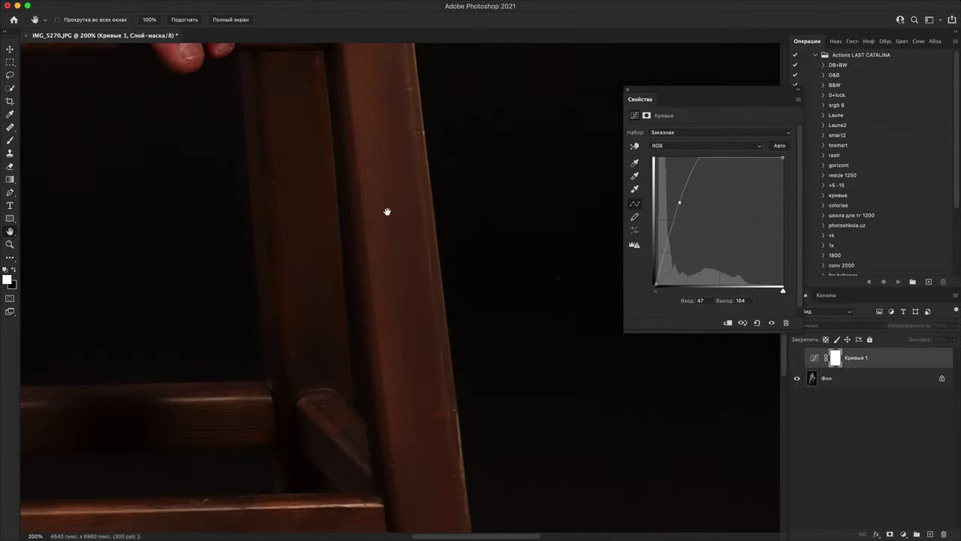
{"action": "left_click_drag", "start_coordinate": [422, 353], "coordinate": [526, 495]}
{"action": "left_click_drag", "start_coordinate": [465, 90], "coordinate": [390, 466]}
{"action": "scroll", "coordinate": [324, 275], "scroll_direction": "up", "scroll_amount": 10}
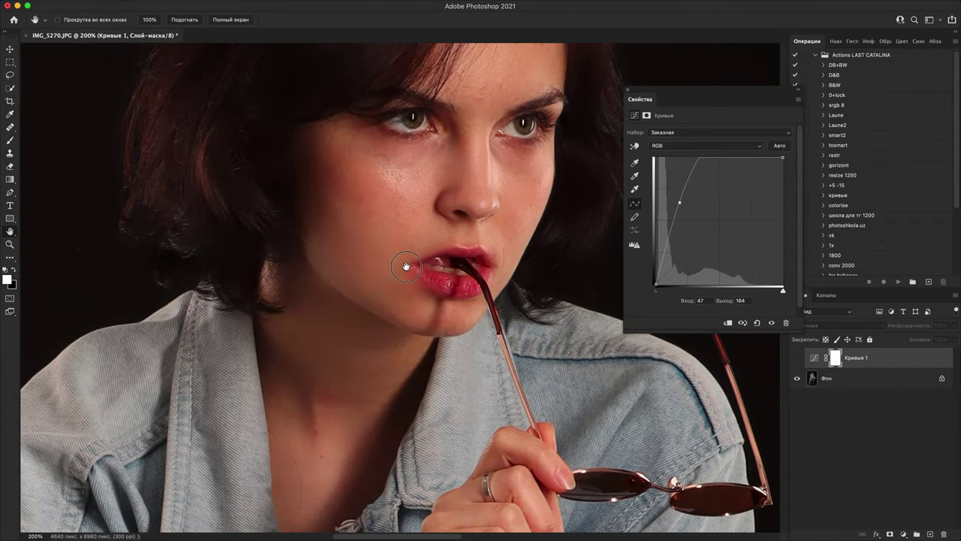
{"action": "key", "text": "super+plus"}
{"action": "key", "text": "super+plus"}
{"action": "key", "text": "super+plus"}
{"action": "key", "text": "super+plus"}
{"action": "scroll", "coordinate": [478, 391], "scroll_direction": "down", "scroll_amount": 5}
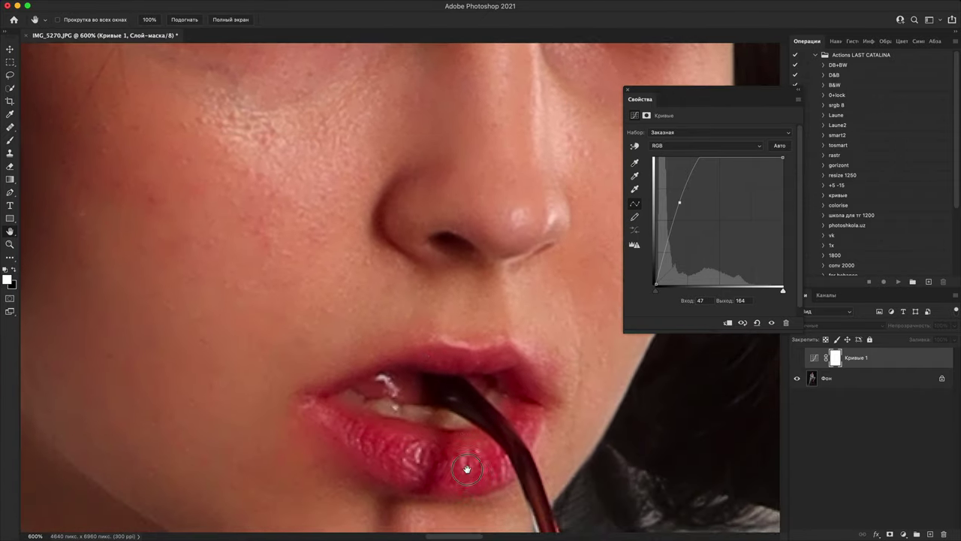
{"action": "scroll", "coordinate": [466, 486], "scroll_direction": "right", "scroll_amount": 3}
{"action": "scroll", "coordinate": [450, 511], "scroll_direction": "up", "scroll_amount": 10}
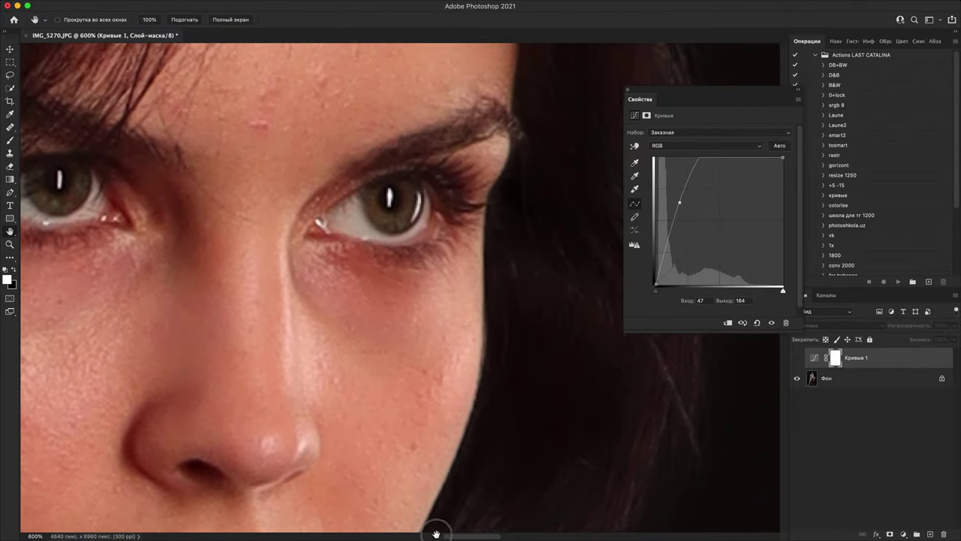
{"action": "scroll", "coordinate": [420, 525], "scroll_direction": "down", "scroll_amount": 10}
{"action": "scroll", "coordinate": [429, 318], "scroll_direction": "left", "scroll_amount": 3}
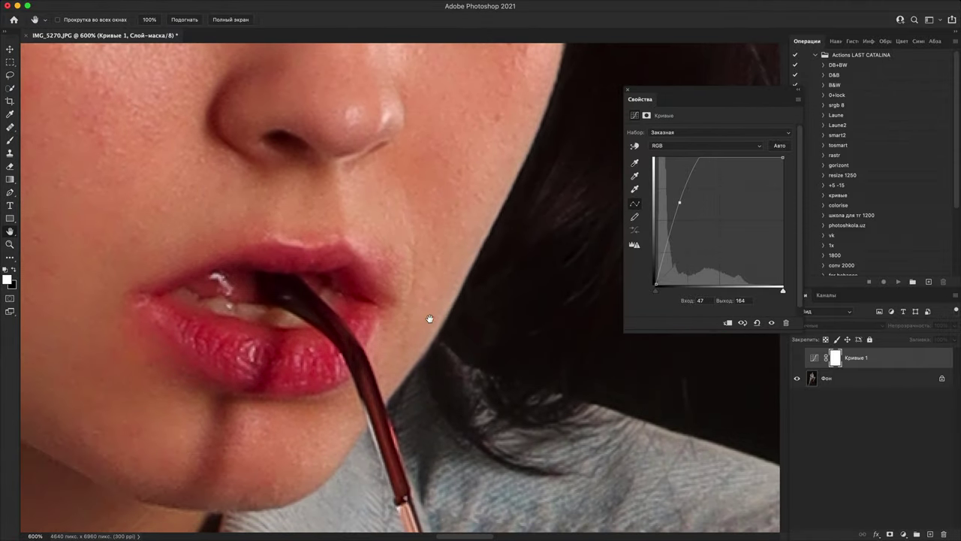
{"action": "scroll", "coordinate": [435, 312], "scroll_direction": "down", "scroll_amount": 5}
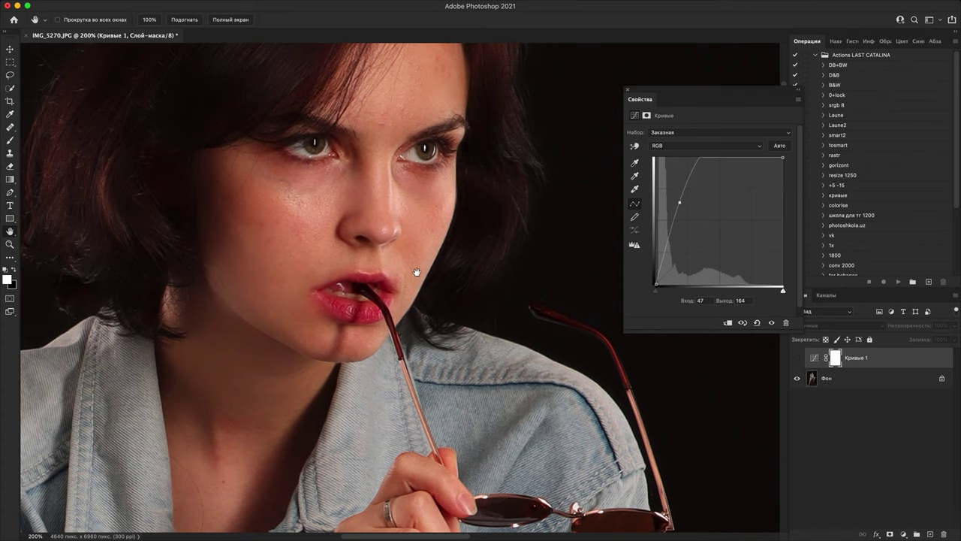
Step: Look over the photo from the hand holding the sunglasses down the denim to the raised foot at 200% zoom
{"action": "scroll", "coordinate": [416, 475], "scroll_direction": "down", "scroll_amount": 5}
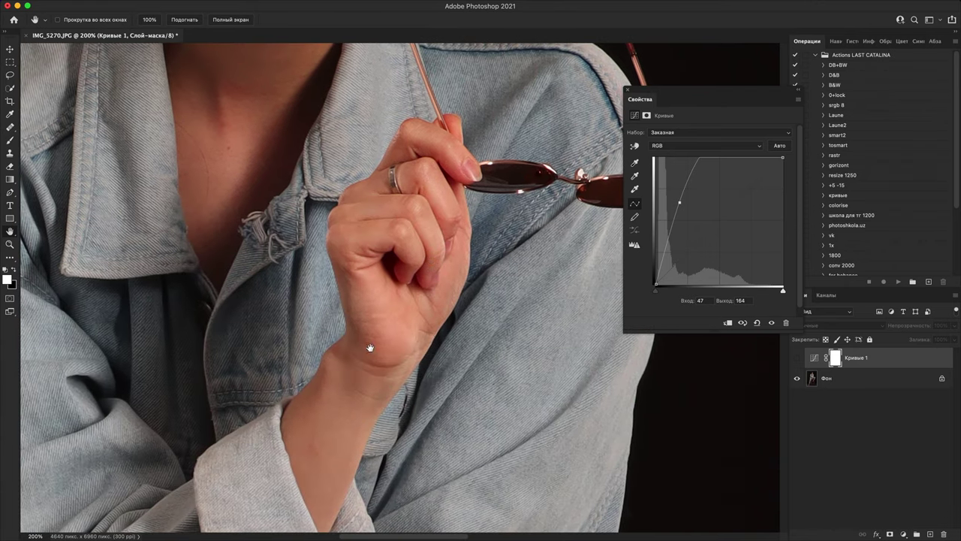
{"action": "scroll", "coordinate": [404, 470], "scroll_direction": "down", "scroll_amount": 15}
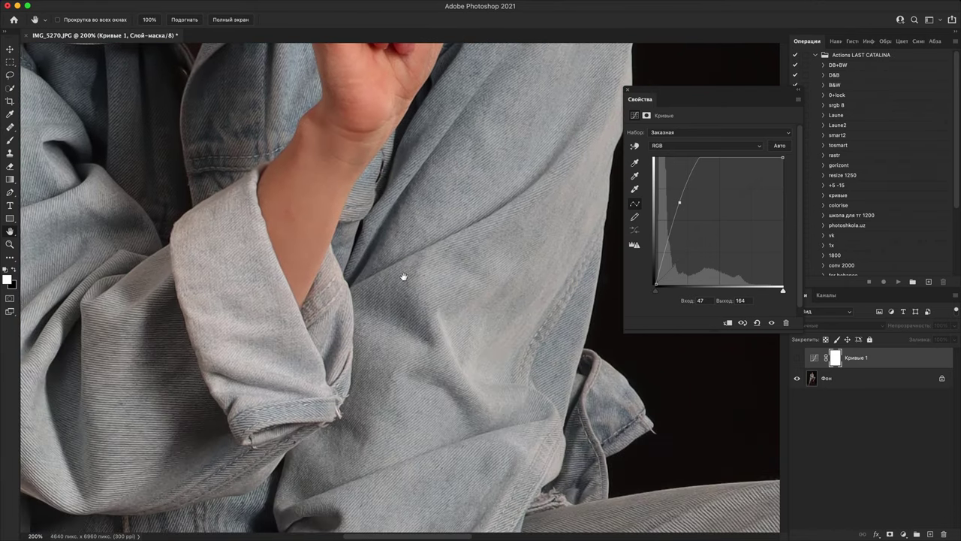
{"action": "scroll", "coordinate": [337, 221], "scroll_direction": "down", "scroll_amount": 15}
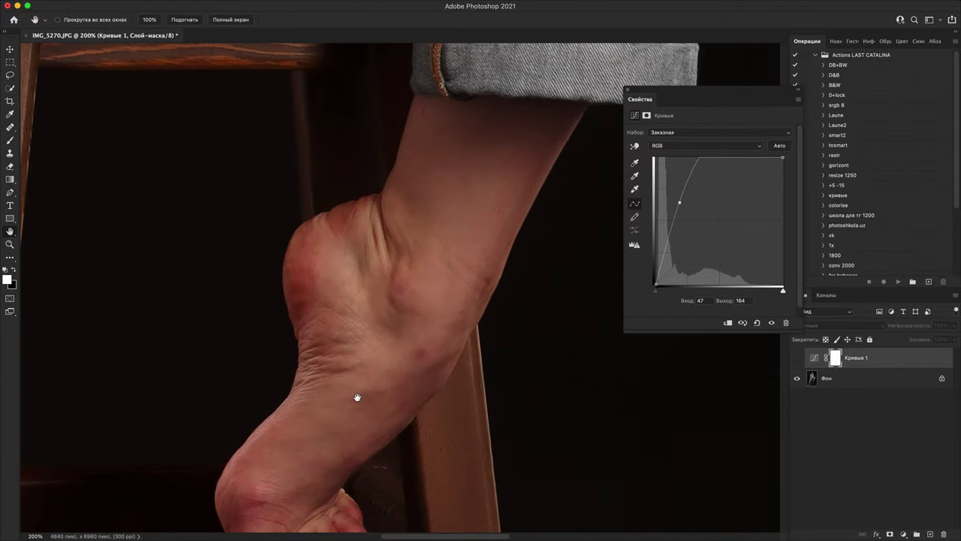
{"action": "scroll", "coordinate": [337, 433], "scroll_direction": "down", "scroll_amount": 8}
{"action": "scroll", "coordinate": [403, 215], "scroll_direction": "up", "scroll_amount": 8}
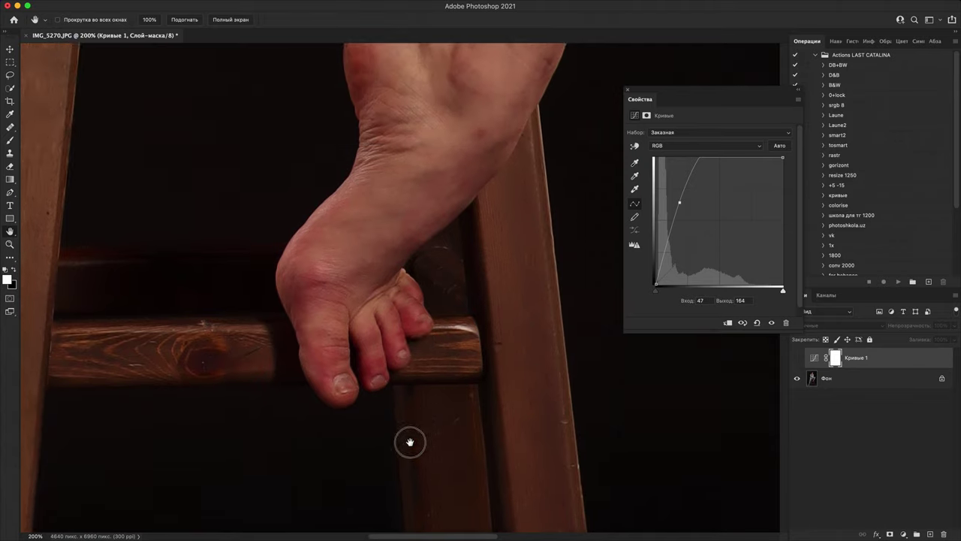
{"action": "scroll", "coordinate": [407, 317], "scroll_direction": "down", "scroll_amount": 5}
{"action": "scroll", "coordinate": [411, 243], "scroll_direction": "down", "scroll_amount": 2}
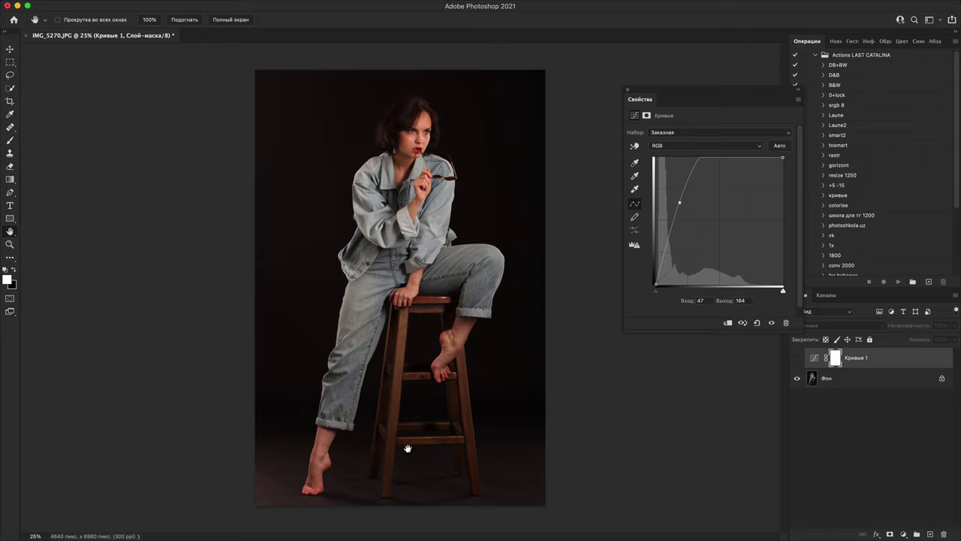
Step: Examine the hand resting on the stool and the raised leg and foot at 100% zoom
{"action": "key", "text": "super+plus"}
{"action": "key", "text": "super+plus"}
{"action": "key", "text": "super+plus"}
{"action": "key", "text": "super+plus"}
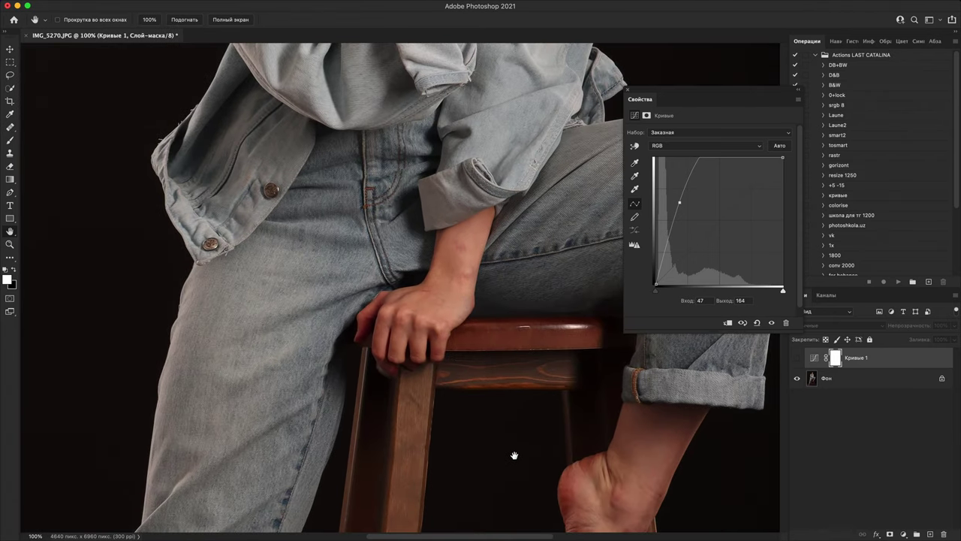
{"action": "left_click_drag", "start_coordinate": [547, 457], "coordinate": [375, 338]}
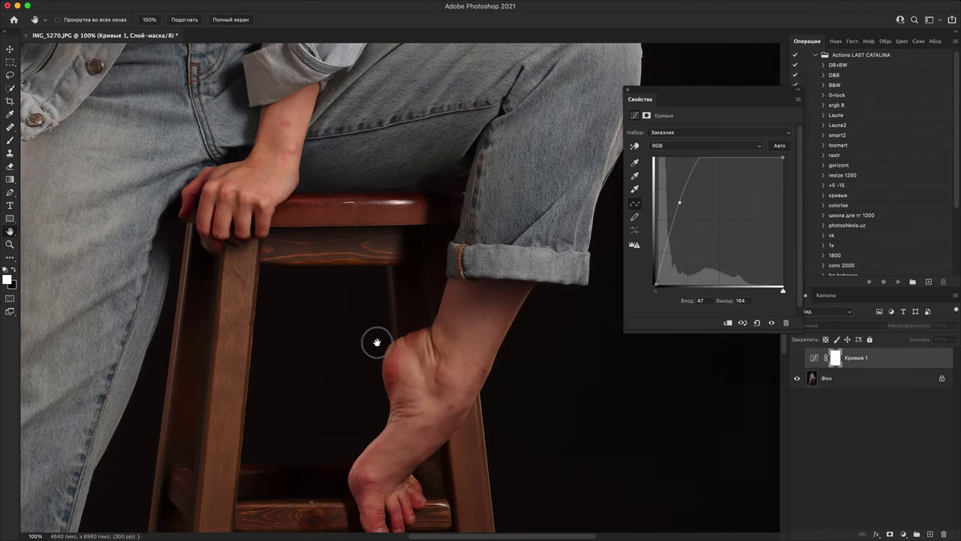
{"action": "left_click_drag", "start_coordinate": [429, 407], "coordinate": [425, 331]}
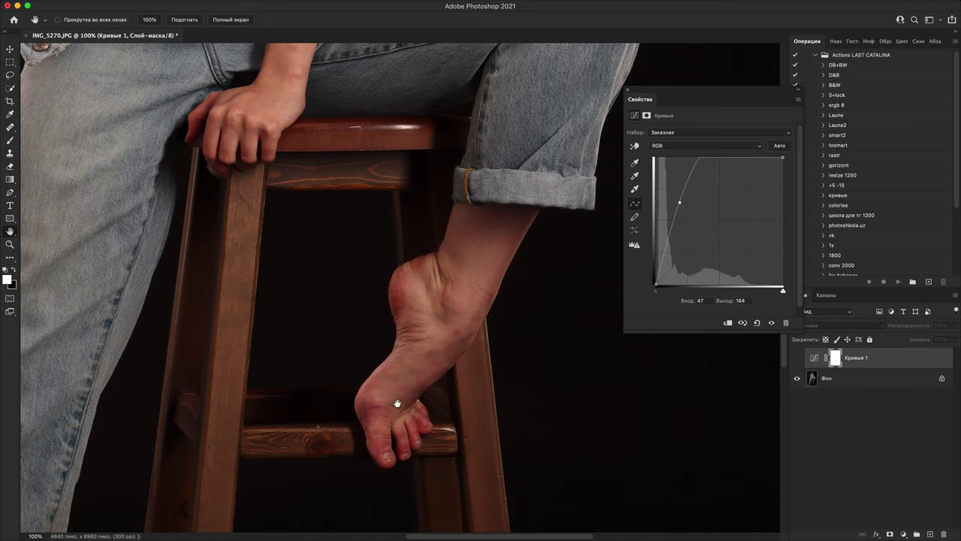
{"action": "key", "text": "super+minus"}
{"action": "key", "text": "super+minus"}
{"action": "key", "text": "super+minus"}
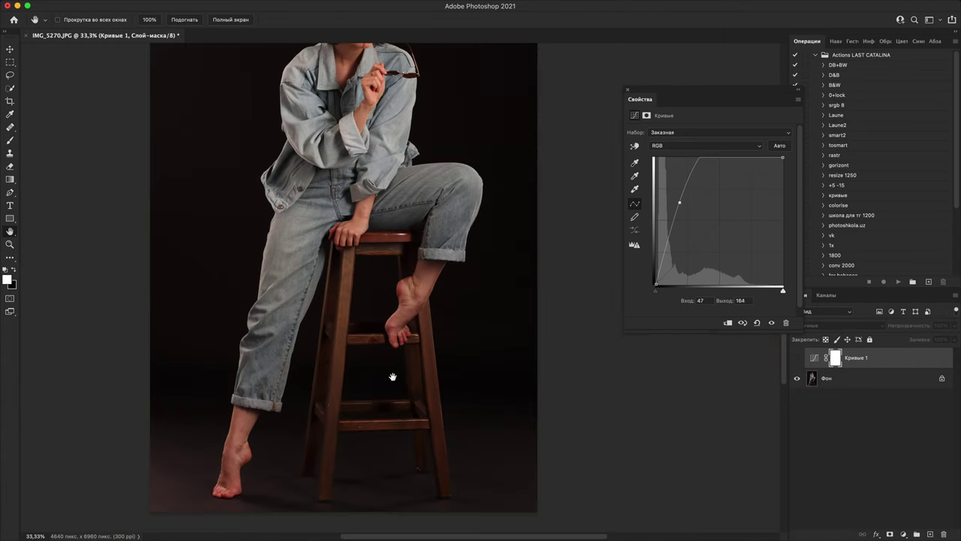
Step: Close IMG_5270.JPG and open IMG_5312.JPG from Adobe Bridge, using its embedded sRGB IEC61966-2.1 profile
{"action": "left_click", "coordinate": [25, 36]}
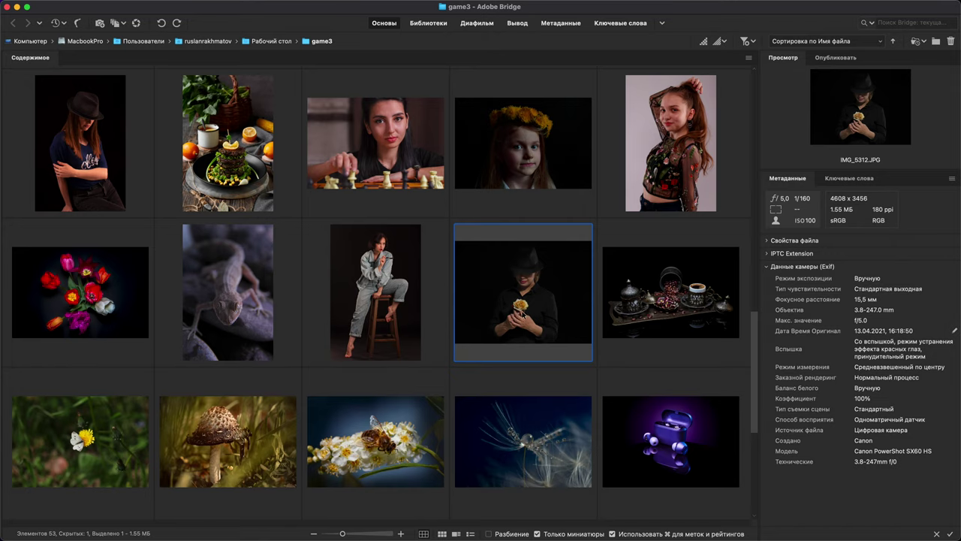
{"action": "double_click", "coordinate": [523, 328]}
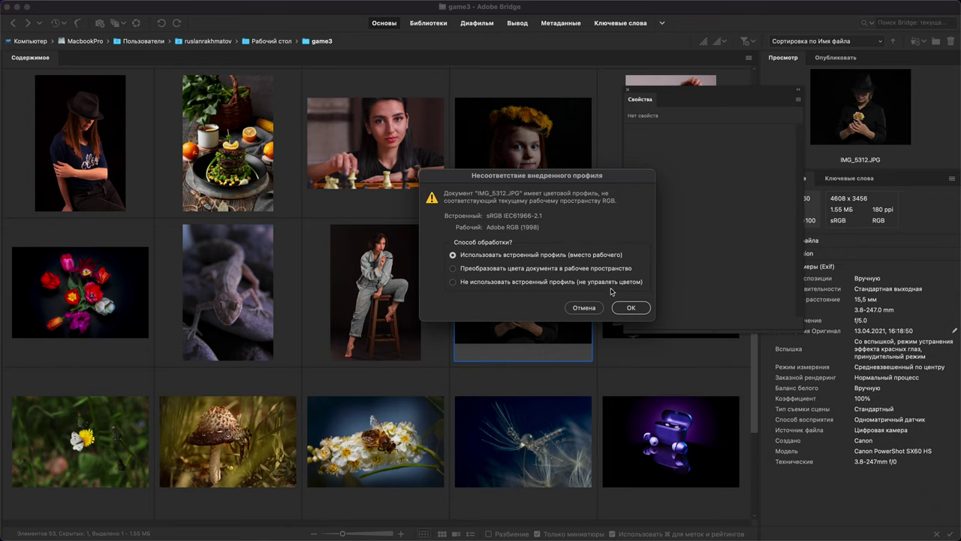
{"action": "left_click", "coordinate": [630, 307]}
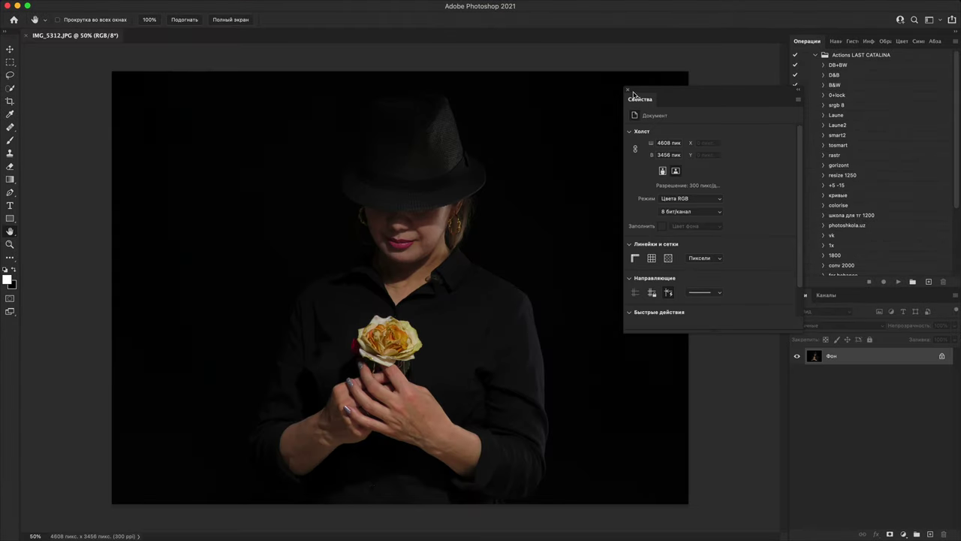
{"action": "left_click", "coordinate": [627, 90]}
{"action": "key", "text": "super+Tab"}
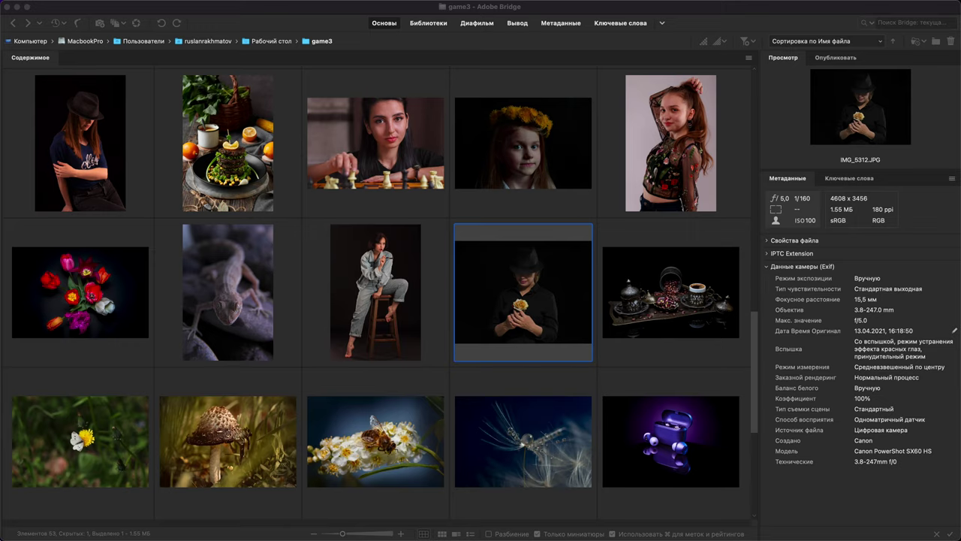
{"action": "key", "text": "super+Tab"}
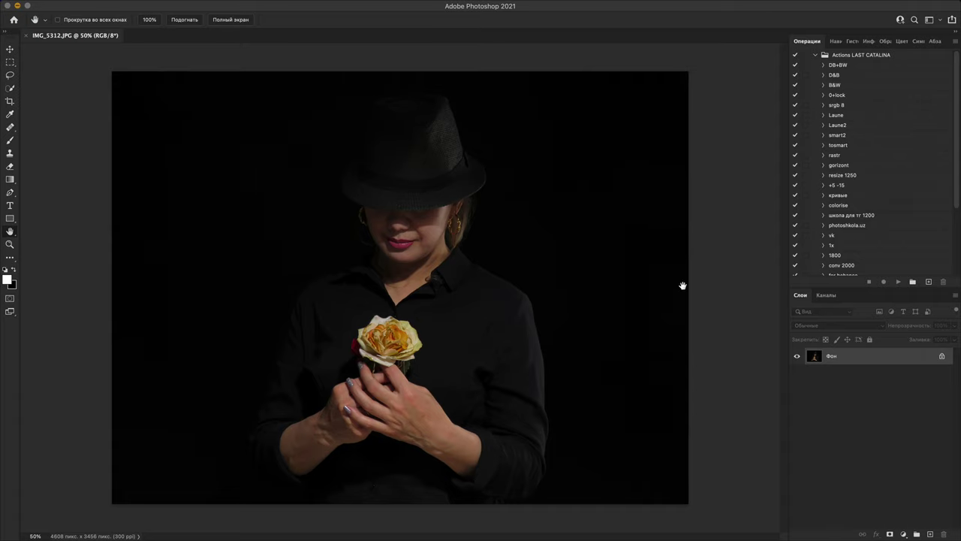
Step: Try brightening the photo with a Curves adjustment layer mapping input 70 to output 150, and remove that layer again
{"action": "left_click", "coordinate": [905, 533]}
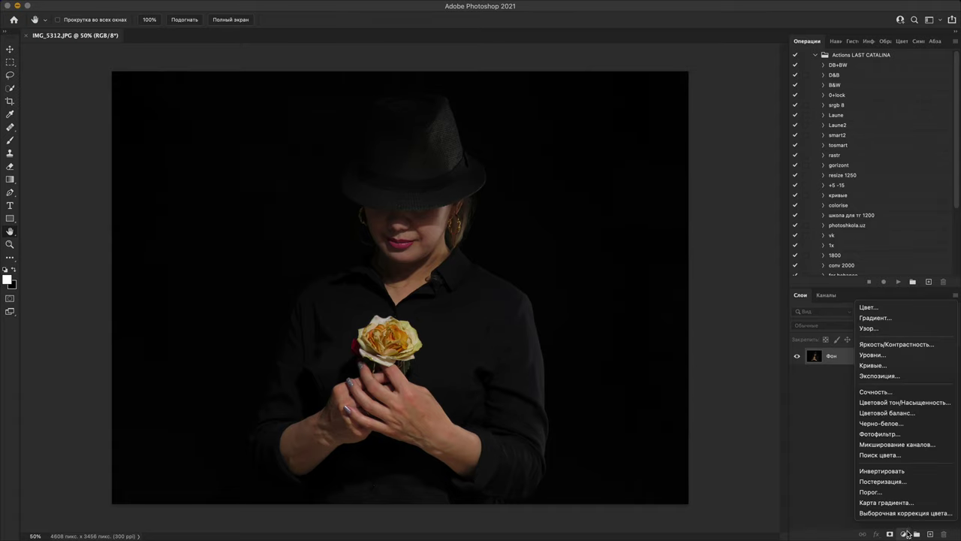
{"action": "left_click", "coordinate": [883, 368]}
{"action": "left_click_drag", "start_coordinate": [717, 213], "coordinate": [690, 209]}
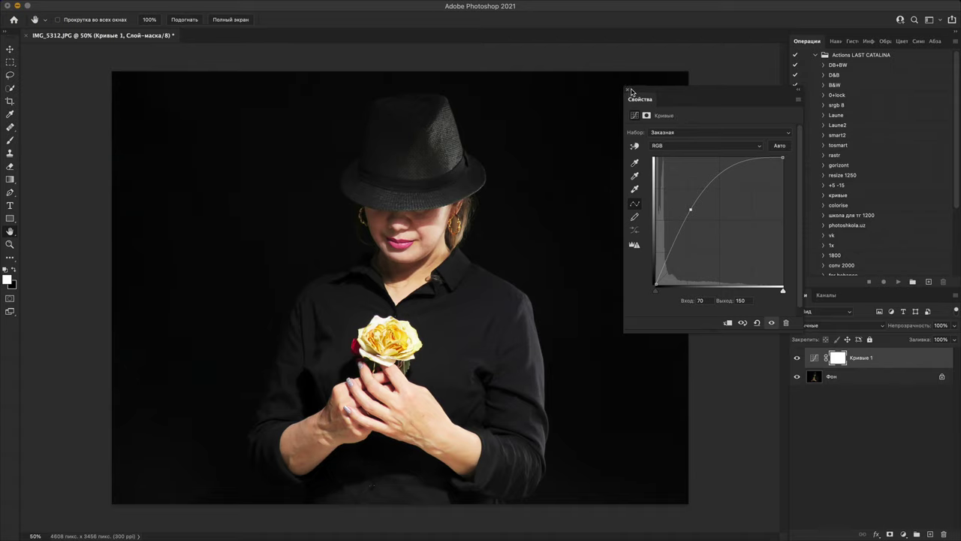
{"action": "key", "text": "super+z"}
{"action": "key", "text": "super+z"}
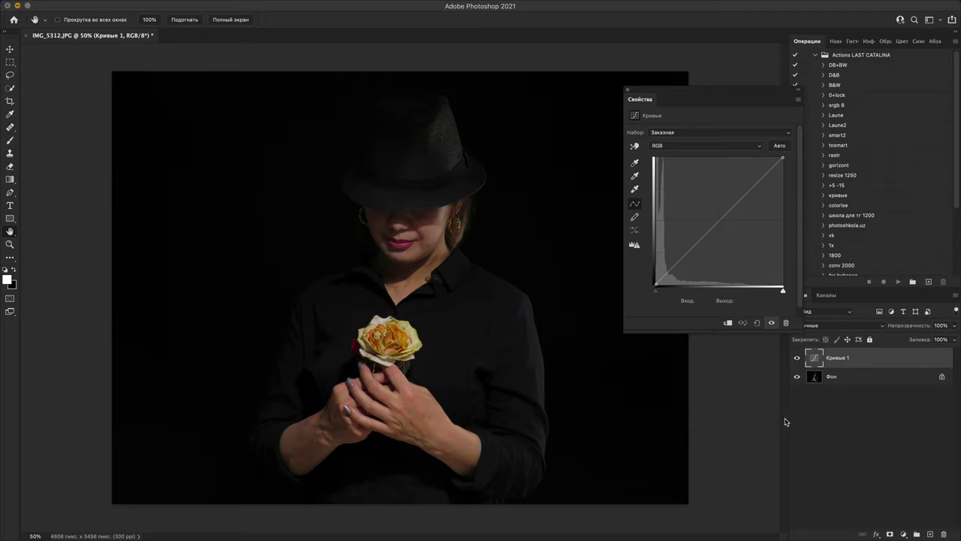
{"action": "left_click", "coordinate": [627, 90]}
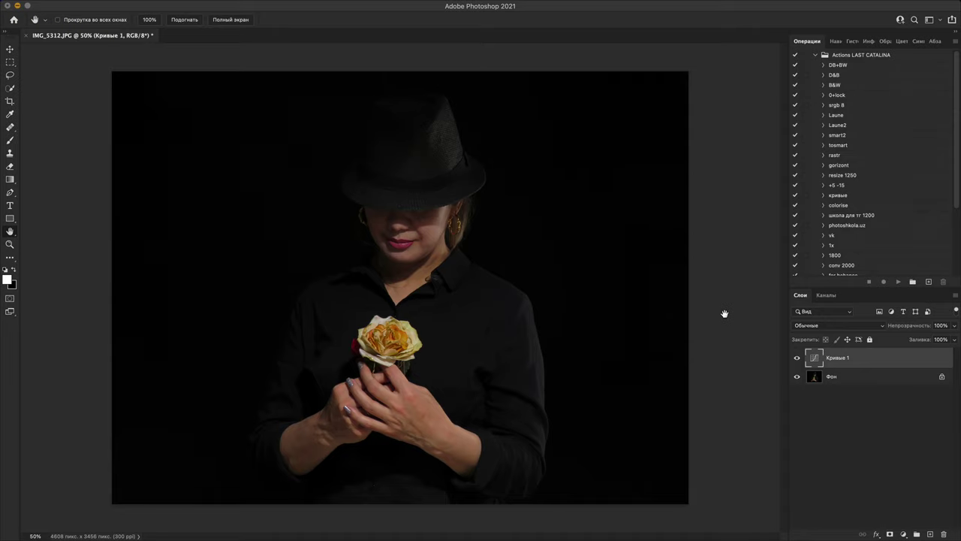
{"action": "key", "text": "Delete"}
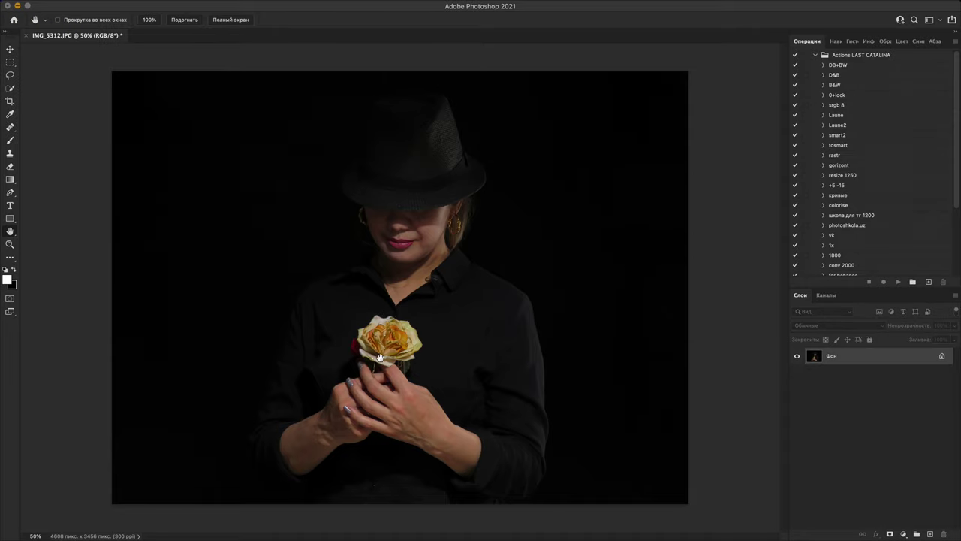
Step: On a new layer, brush a white outline around the shadowed part of the face under the hat and a short line on the hat
{"action": "key", "text": "super+plus"}
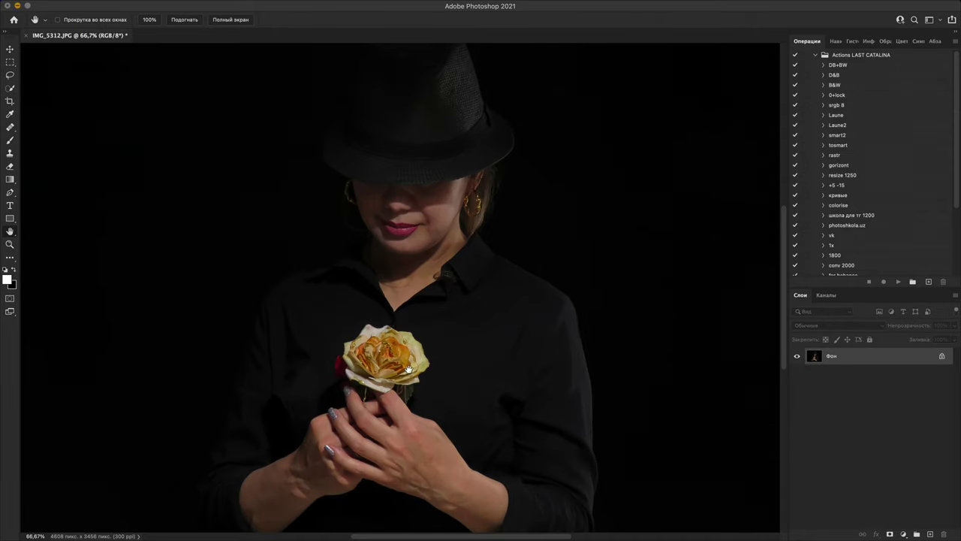
{"action": "key", "text": "super+minus"}
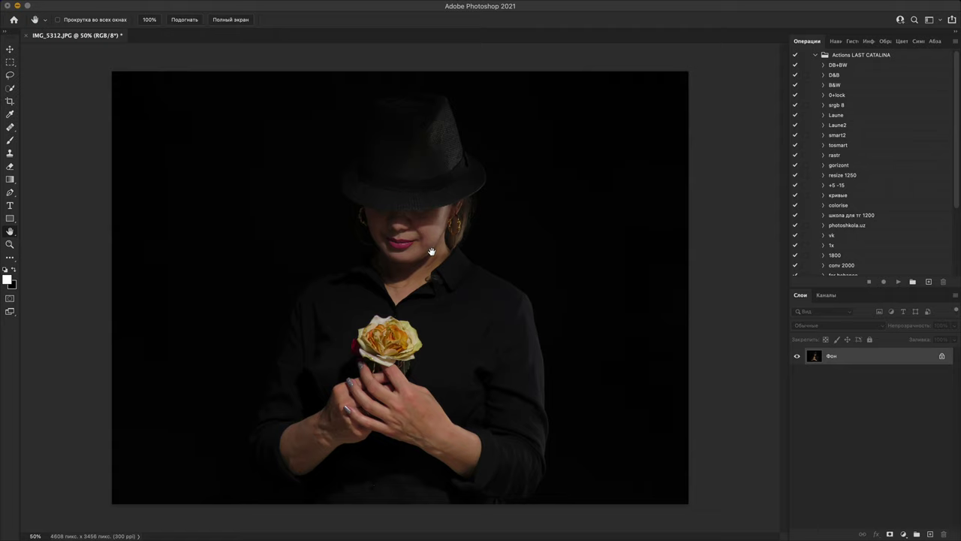
{"action": "left_click", "coordinate": [929, 533]}
{"action": "key", "text": "b"}
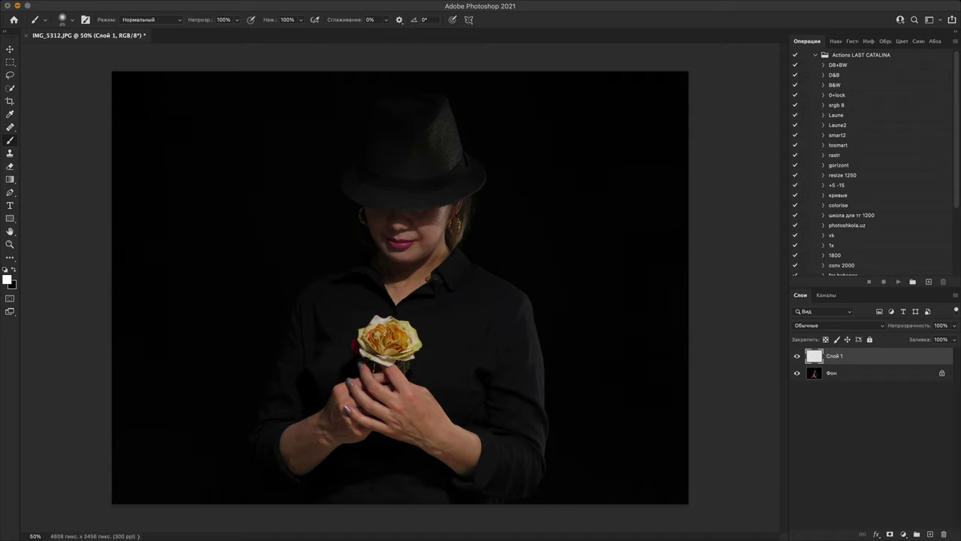
{"action": "mouse_move", "coordinate": [446, 199]}
{"action": "left_mouse_down"}
{"action": "mouse_move", "coordinate": [421, 229]}
{"action": "mouse_move", "coordinate": [360, 224]}
{"action": "mouse_move", "coordinate": [414, 197]}
{"action": "left_mouse_up"}
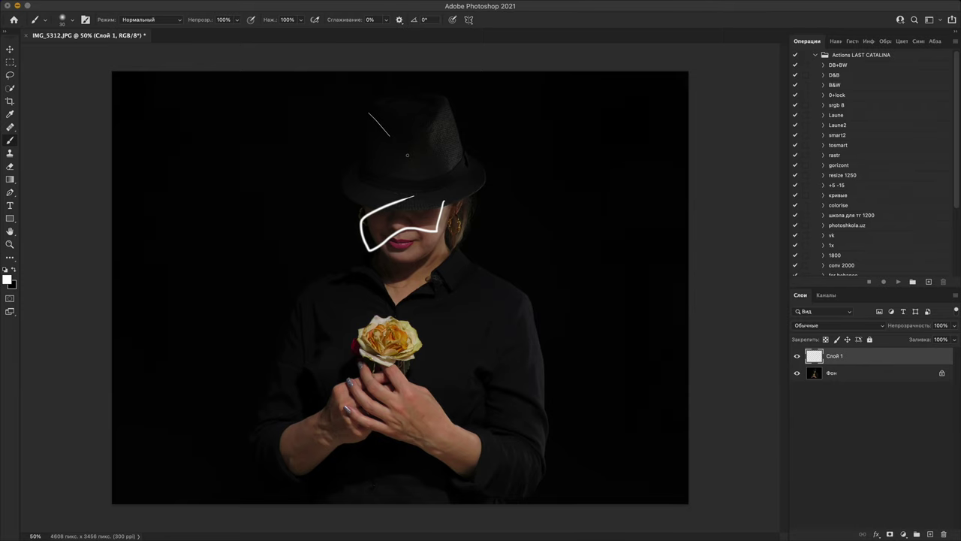
Step: Switch to Adobe Bridge, preview IMG_2828.JPG and browse the game3 folder for similar low-key portraits with a hat
{"action": "left_click", "coordinate": [17, 7]}
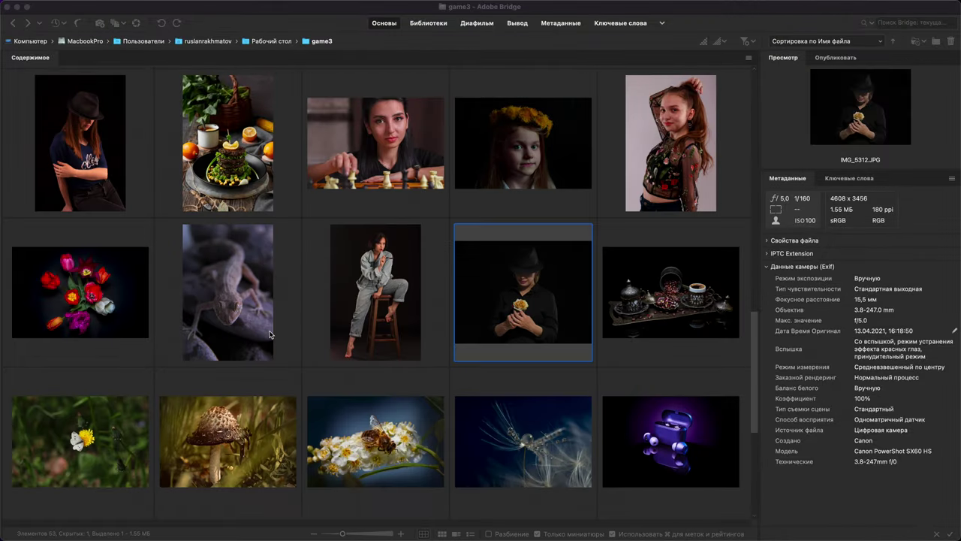
{"action": "left_click", "coordinate": [87, 119]}
{"action": "scroll", "coordinate": [87, 118], "scroll_direction": "up", "scroll_amount": 10}
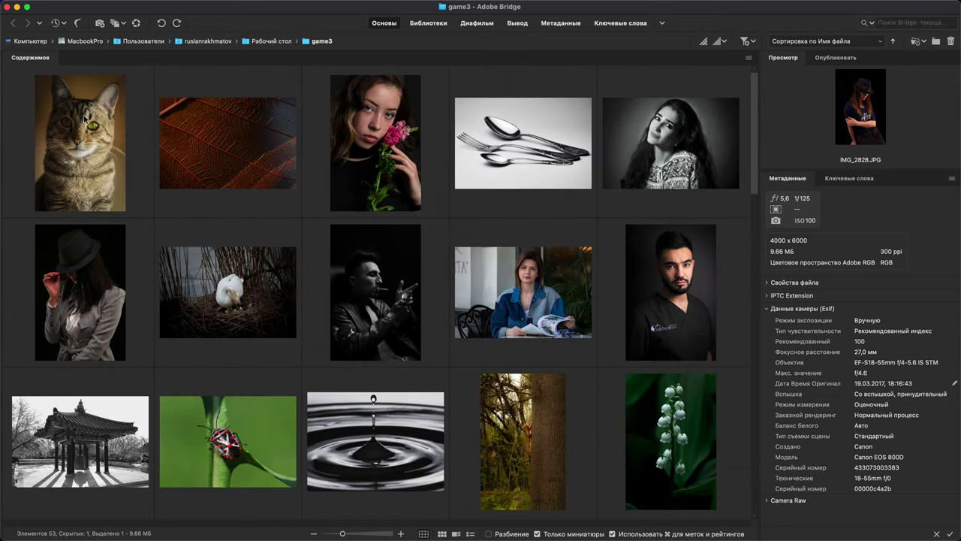
{"action": "scroll", "coordinate": [87, 119], "scroll_direction": "down", "scroll_amount": 2}
{"action": "scroll", "coordinate": [87, 118], "scroll_direction": "down", "scroll_amount": 4}
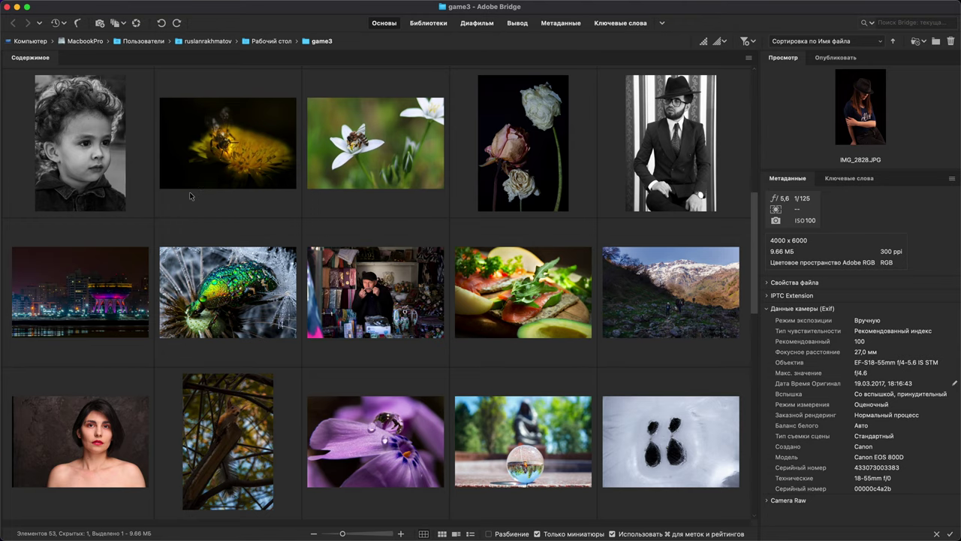
{"action": "scroll", "coordinate": [190, 196], "scroll_direction": "down", "scroll_amount": 6}
{"action": "scroll", "coordinate": [190, 192], "scroll_direction": "down", "scroll_amount": 4}
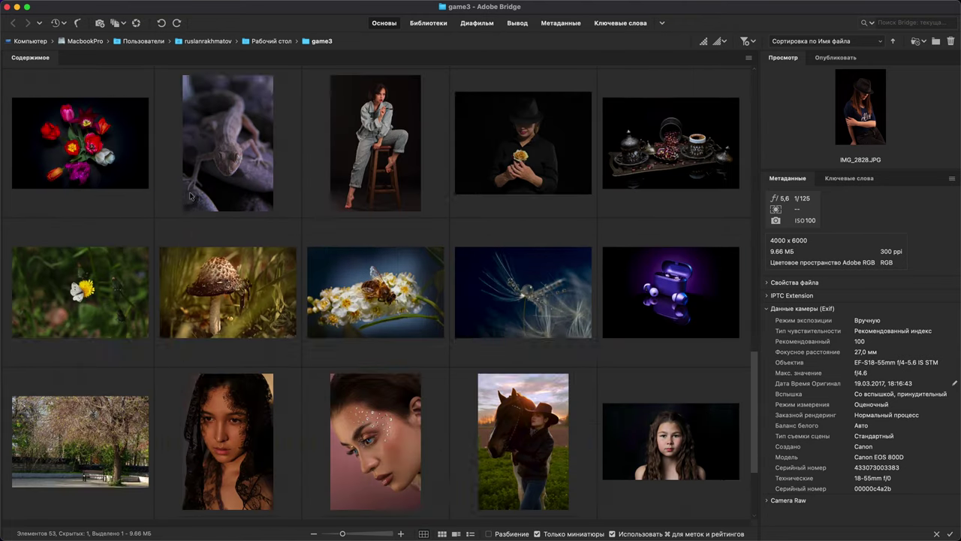
{"action": "scroll", "coordinate": [190, 191], "scroll_direction": "up", "scroll_amount": 4}
{"action": "scroll", "coordinate": [190, 193], "scroll_direction": "up", "scroll_amount": 2}
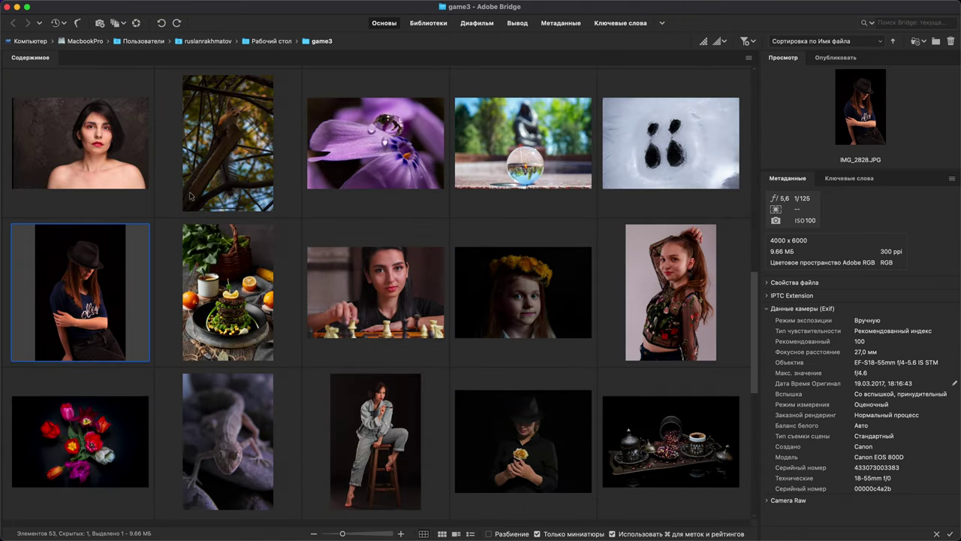
{"action": "scroll", "coordinate": [190, 195], "scroll_direction": "up", "scroll_amount": 5}
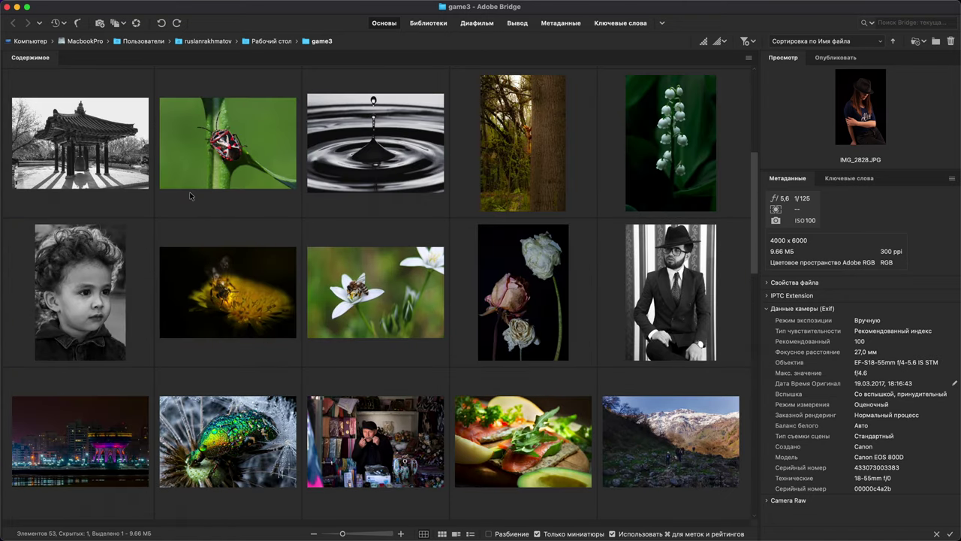
{"action": "scroll", "coordinate": [189, 191], "scroll_direction": "up", "scroll_amount": 4}
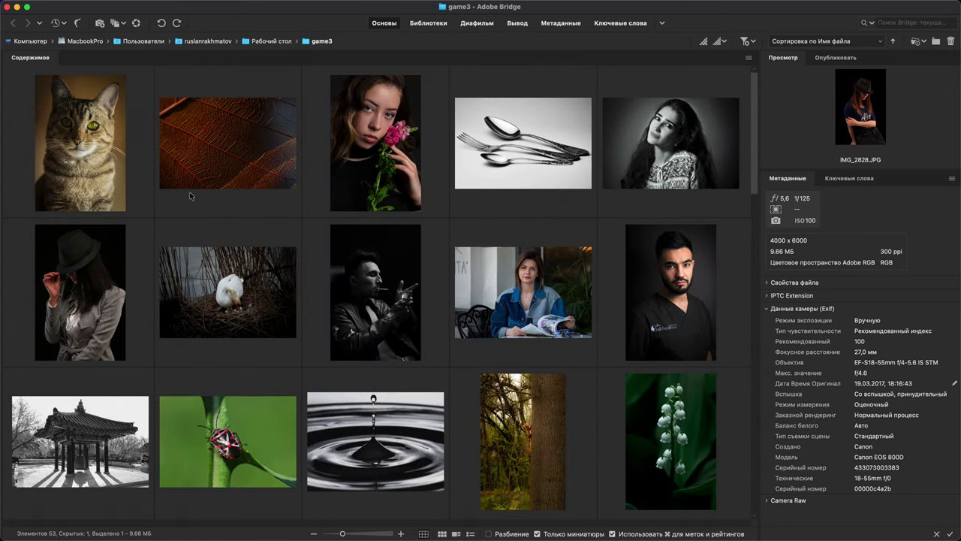
Step: Compare the previews of 1,2.JPG, IMG_5312.JPG and IMG_2828.JPG, and return to IMG_5312.JPG in Photoshop
{"action": "left_click", "coordinate": [54, 265]}
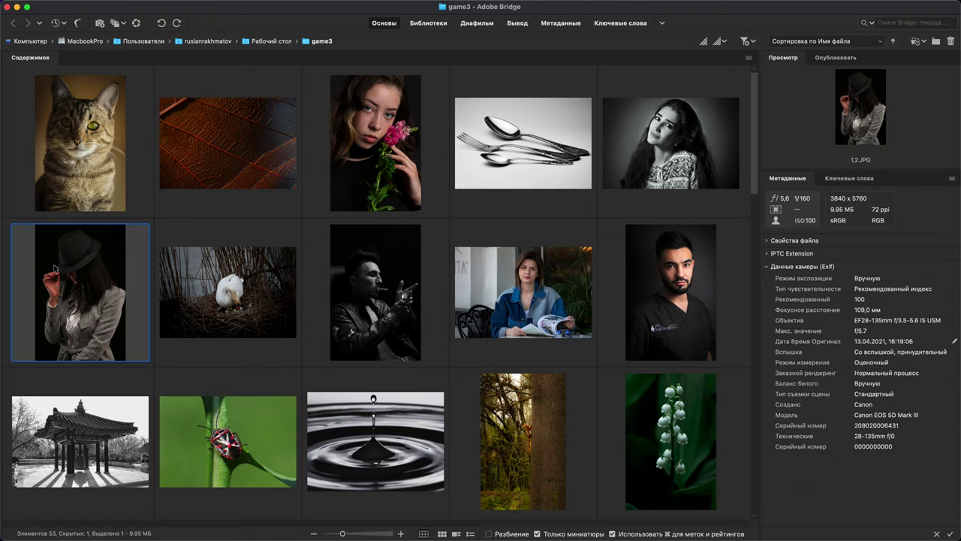
{"action": "scroll", "coordinate": [54, 265], "scroll_direction": "down", "scroll_amount": 4}
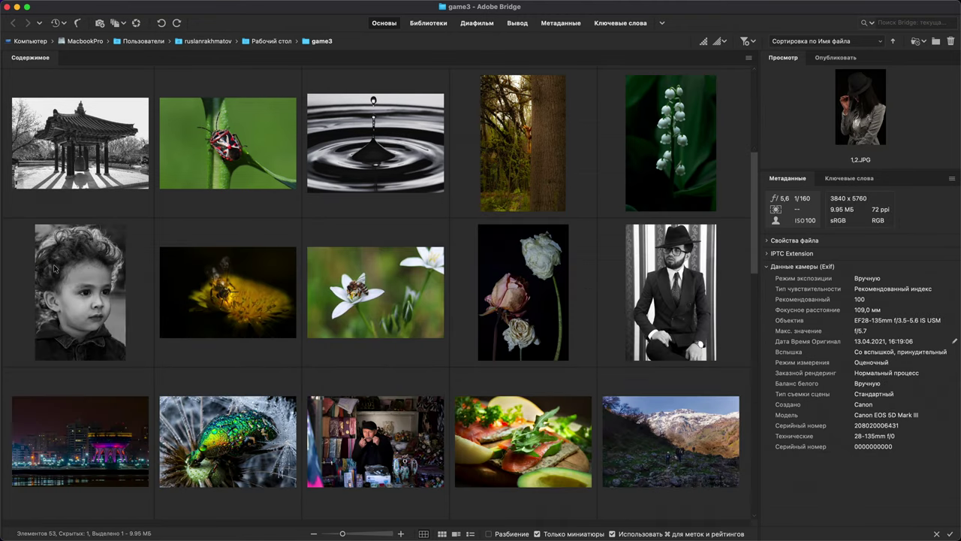
{"action": "scroll", "coordinate": [54, 266], "scroll_direction": "down", "scroll_amount": 6}
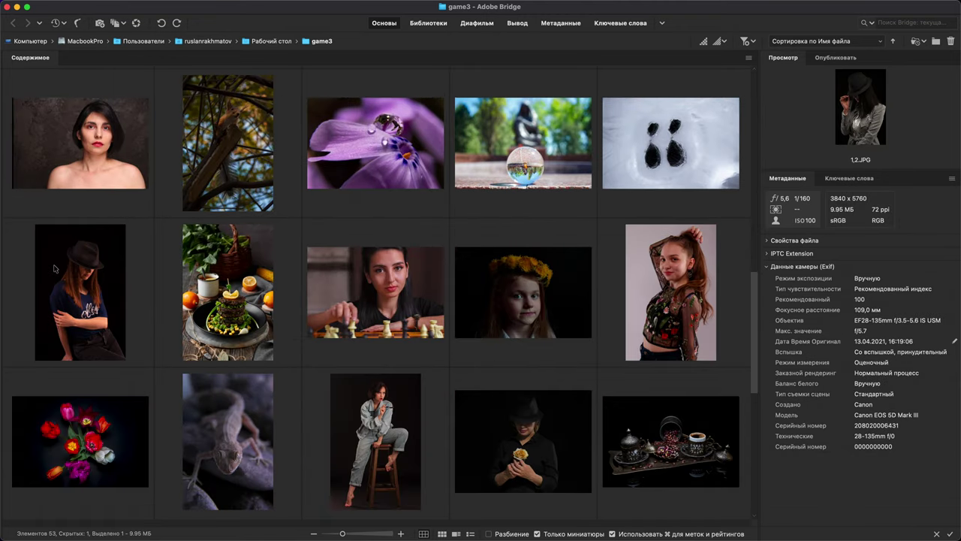
{"action": "left_click", "coordinate": [504, 434]}
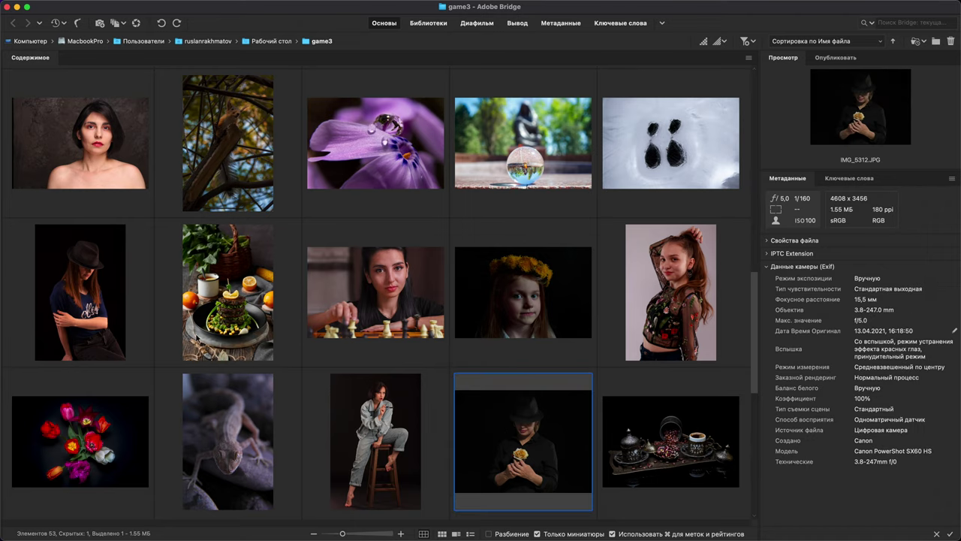
{"action": "left_click", "coordinate": [109, 312]}
{"action": "scroll", "coordinate": [109, 311], "scroll_direction": "up", "scroll_amount": 10}
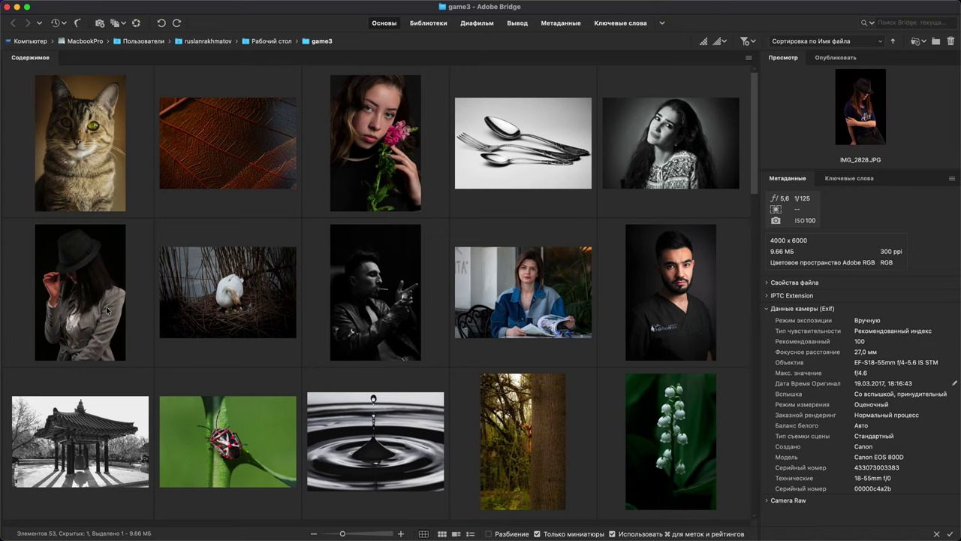
{"action": "scroll", "coordinate": [109, 311], "scroll_direction": "up", "scroll_amount": 10}
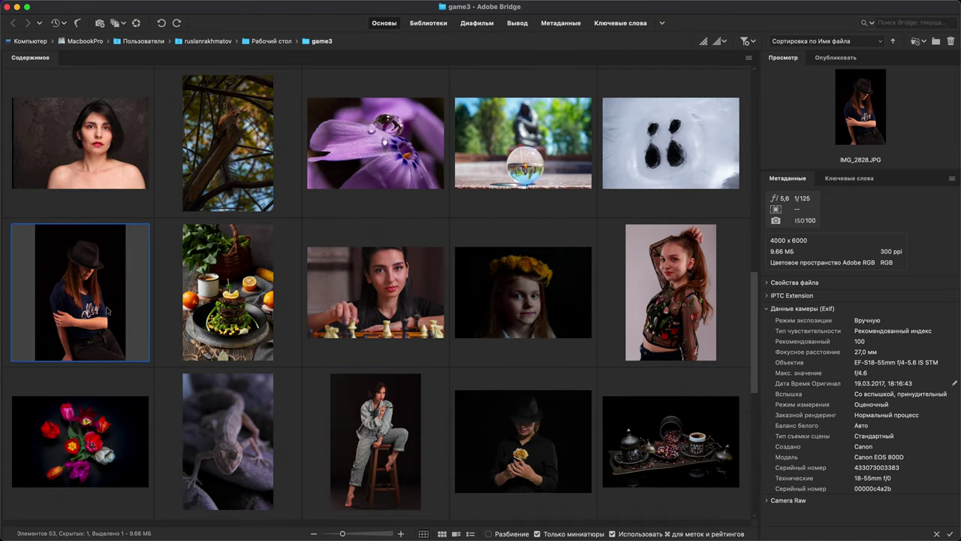
{"action": "left_click", "coordinate": [538, 459]}
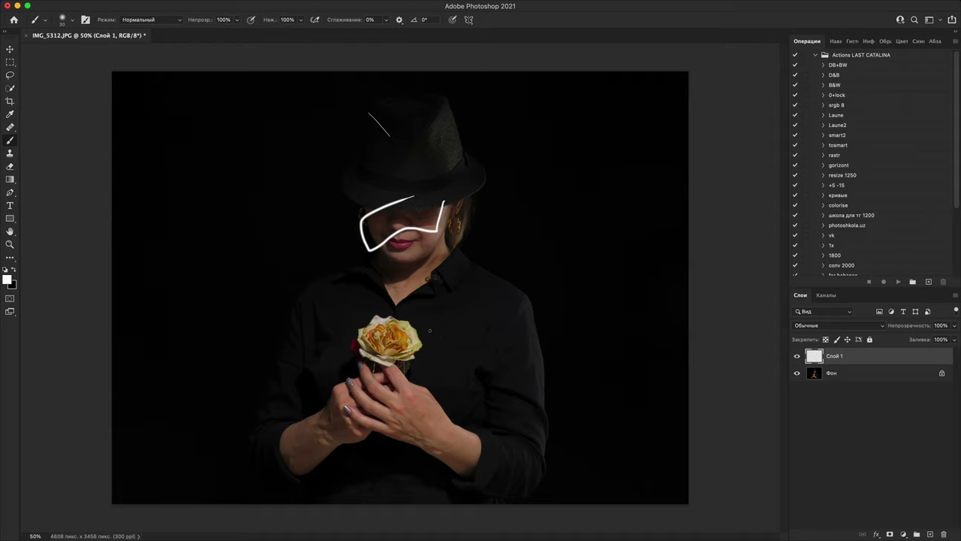
Step: Hide the face markup and, on a new layer above the background, brush an arrow pointing at the rose and a loop around the head
{"action": "left_click", "coordinate": [797, 356]}
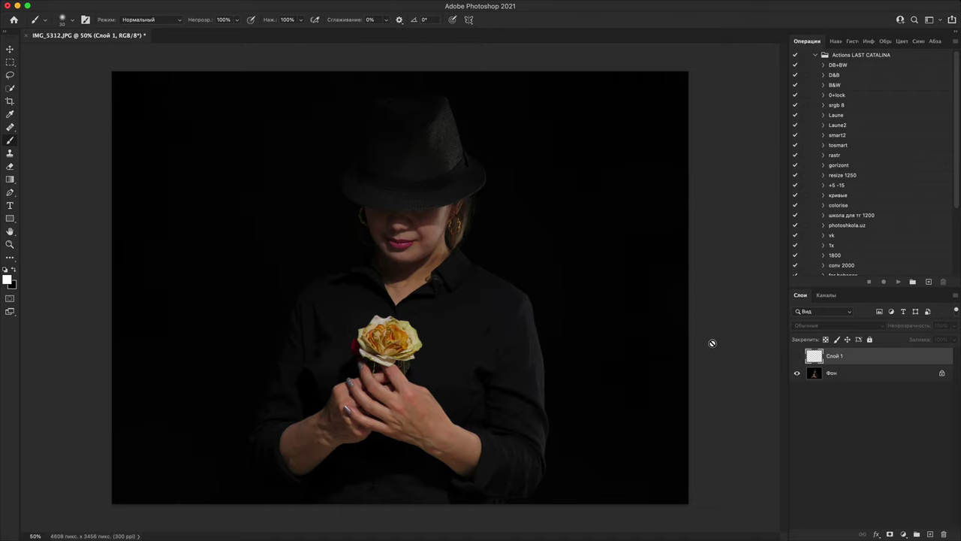
{"action": "left_click", "coordinate": [867, 374]}
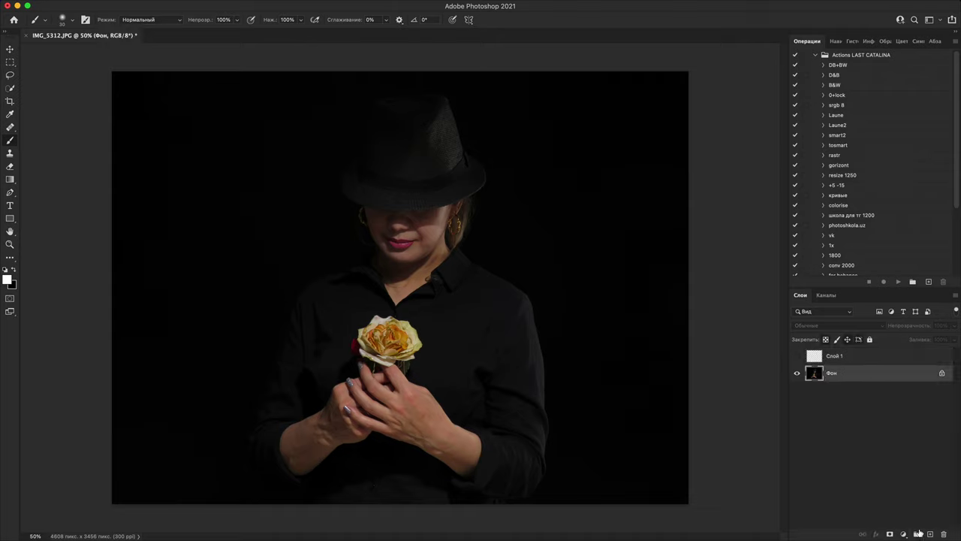
{"action": "left_click", "coordinate": [930, 534]}
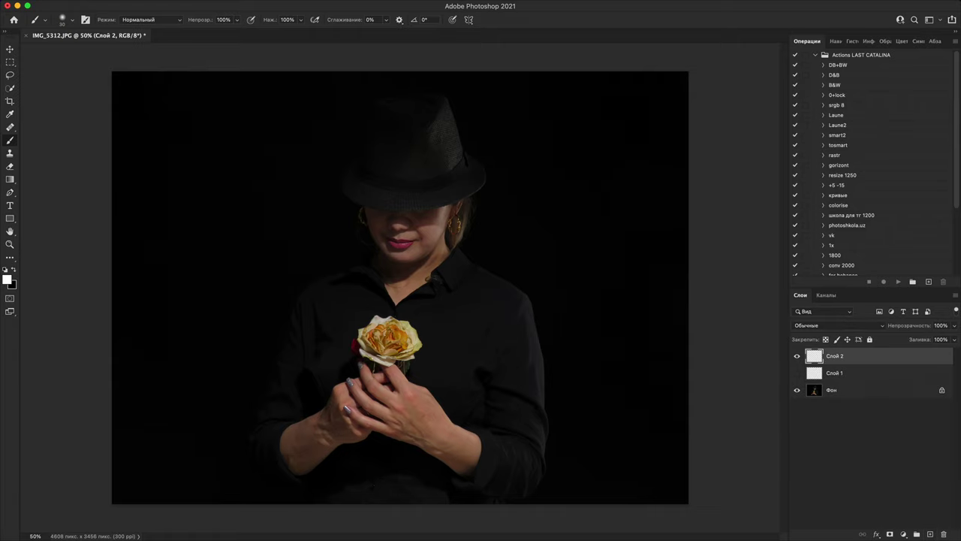
{"action": "mouse_move", "coordinate": [530, 197]}
{"action": "left_mouse_down"}
{"action": "mouse_move", "coordinate": [440, 311]}
{"action": "mouse_move", "coordinate": [471, 328]}
{"action": "left_mouse_up"}
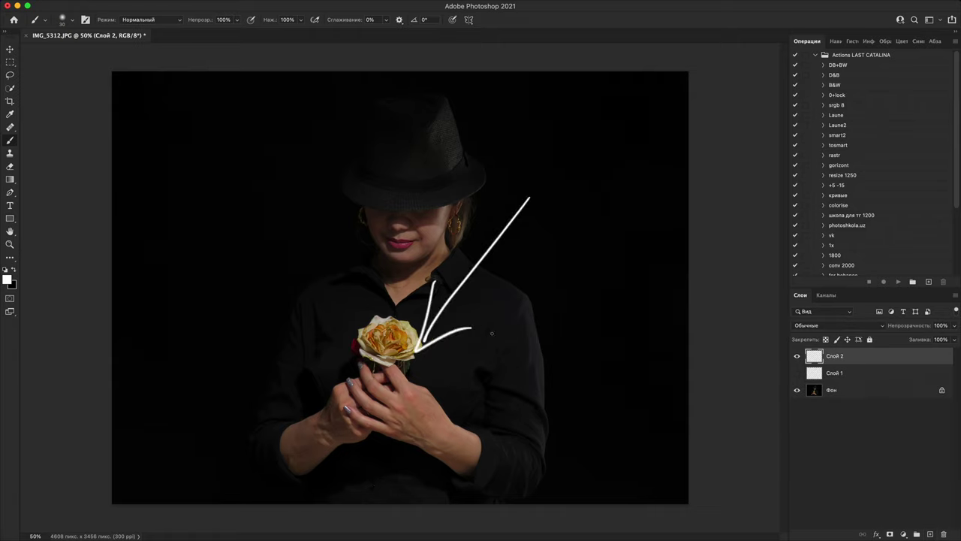
{"action": "mouse_move", "coordinate": [316, 213]}
{"action": "left_mouse_down"}
{"action": "mouse_move", "coordinate": [484, 214]}
{"action": "mouse_move", "coordinate": [313, 219]}
{"action": "mouse_move", "coordinate": [411, 147]}
{"action": "left_mouse_up"}
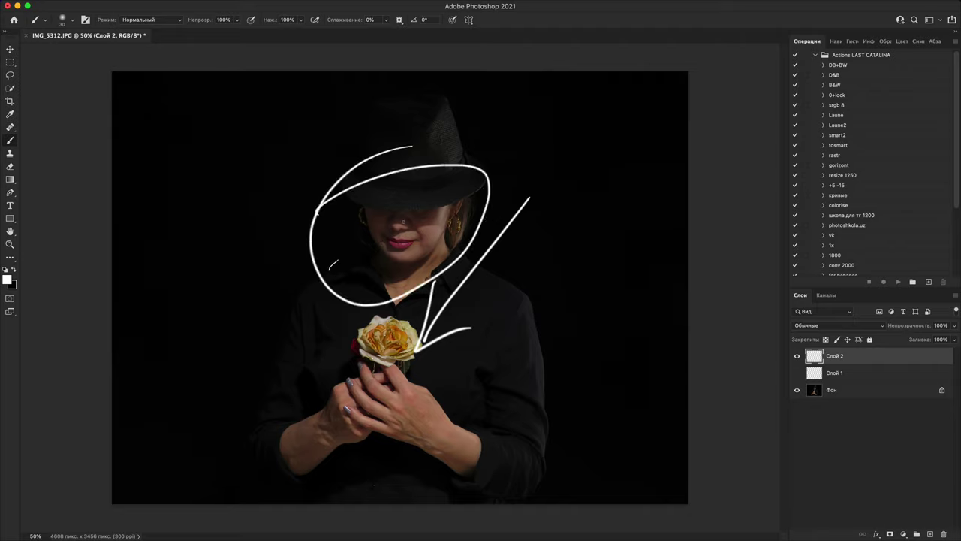
Step: Hide both markup layers and add a Black & White adjustment layer directly above the background
{"action": "left_click", "coordinate": [797, 372]}
{"action": "left_click_drag", "start_coordinate": [797, 355], "coordinate": [797, 374]}
{"action": "left_click", "coordinate": [856, 390]}
{"action": "left_click", "coordinate": [903, 534]}
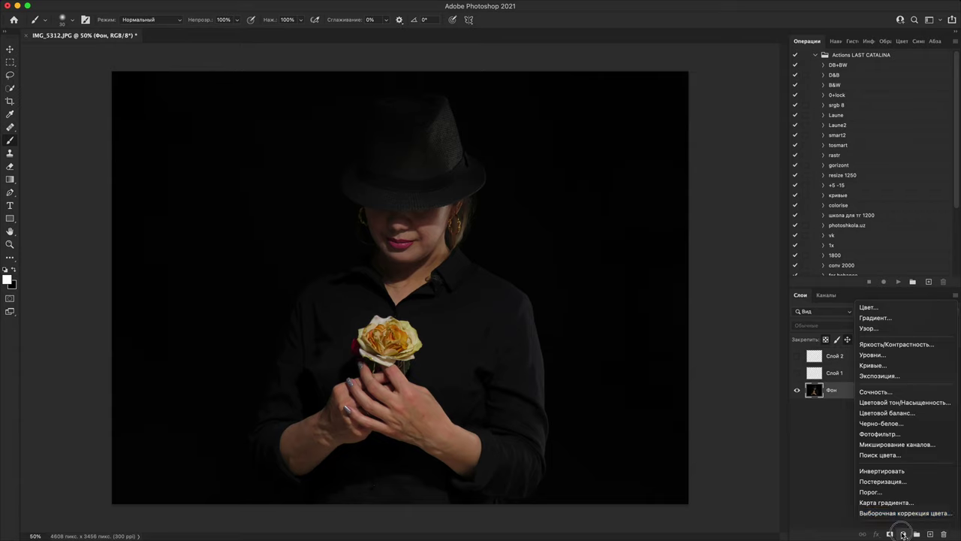
{"action": "left_click", "coordinate": [903, 423]}
Step: Add a Brightness/Contrast adjustment layer with brightness 66 and contrast 48
{"action": "left_click", "coordinate": [903, 534]}
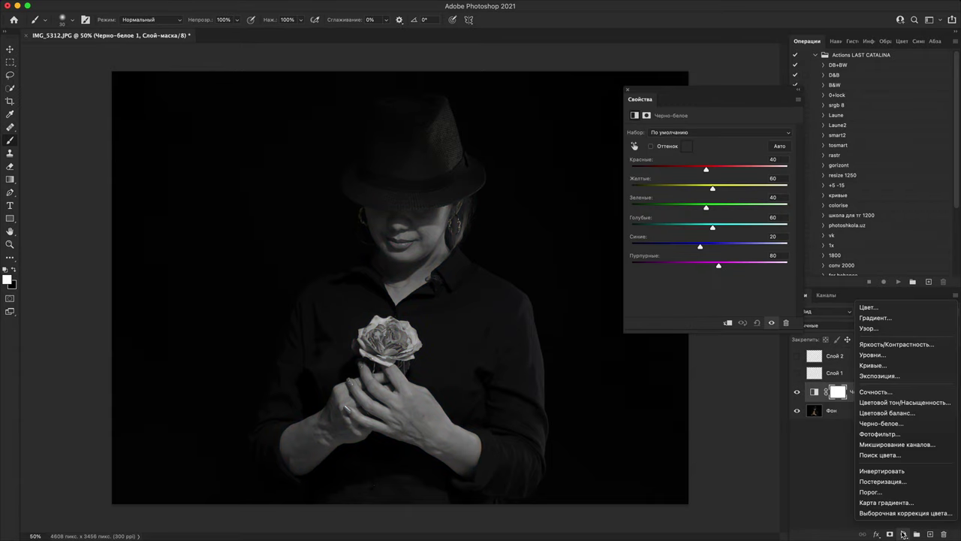
{"action": "left_click", "coordinate": [907, 344]}
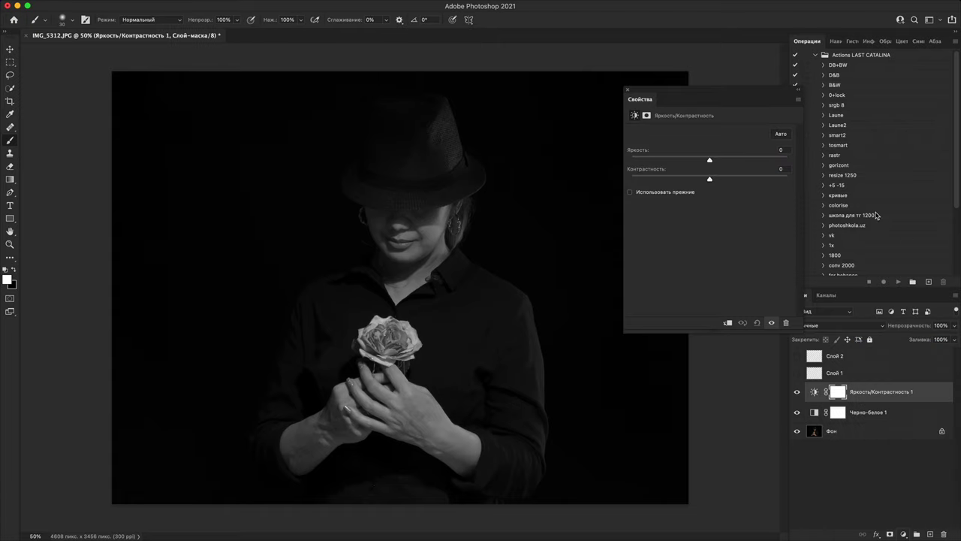
{"action": "left_click_drag", "start_coordinate": [714, 181], "coordinate": [747, 181]}
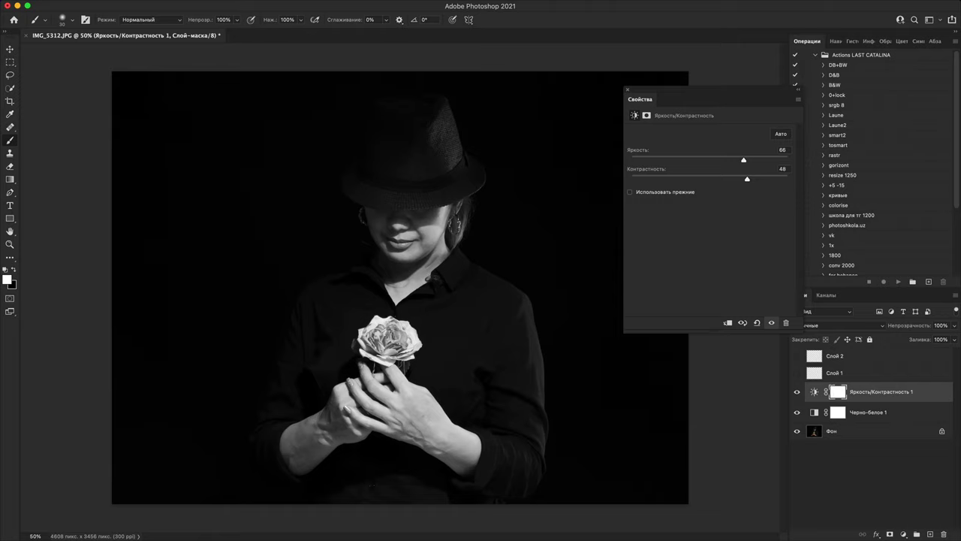
Step: On a new layer above the adjustments, brush a large white cross about 1530 by 1580 px over the rose and hands
{"action": "left_click", "coordinate": [798, 372]}
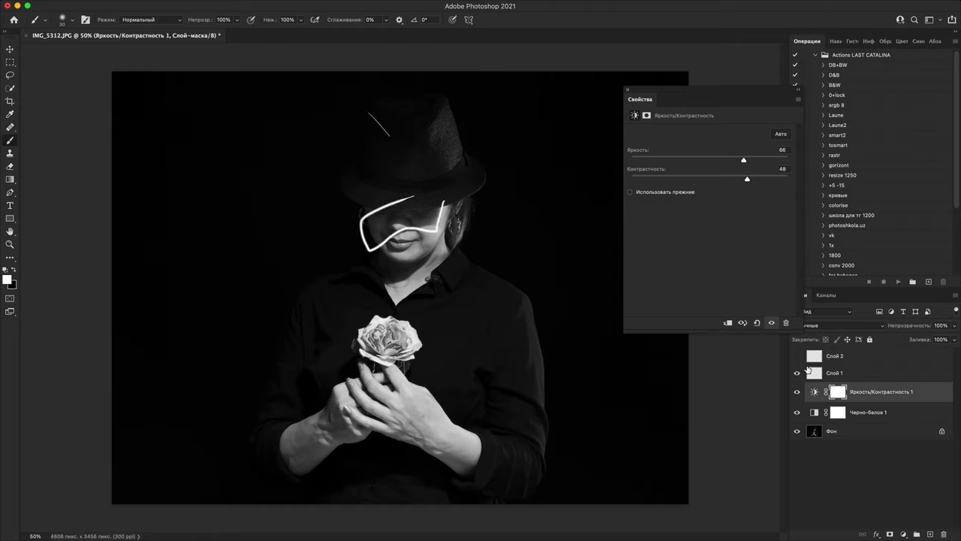
{"action": "left_click", "coordinate": [797, 372]}
{"action": "left_click", "coordinate": [931, 534]}
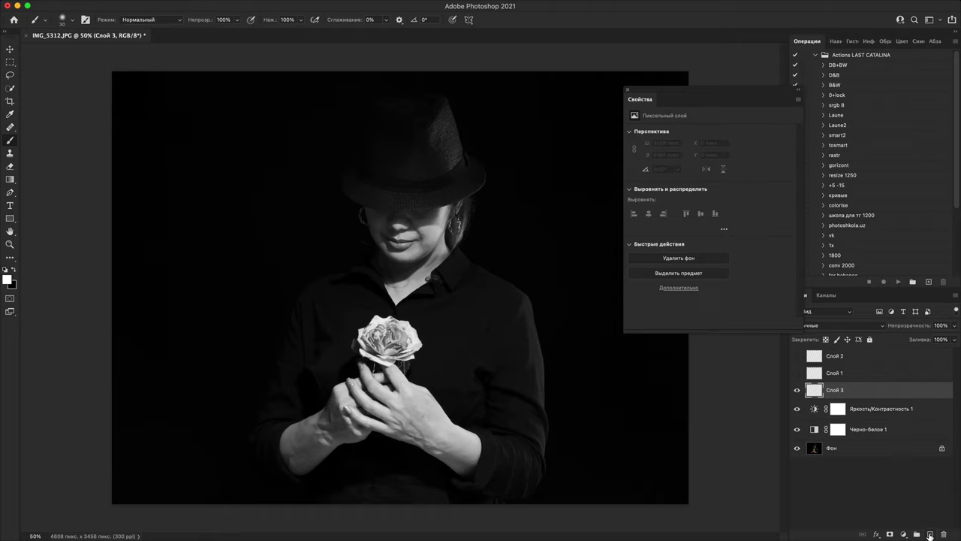
{"action": "left_click_drag", "start_coordinate": [503, 321], "coordinate": [323, 434]}
{"action": "left_click_drag", "start_coordinate": [320, 308], "coordinate": [492, 503]}
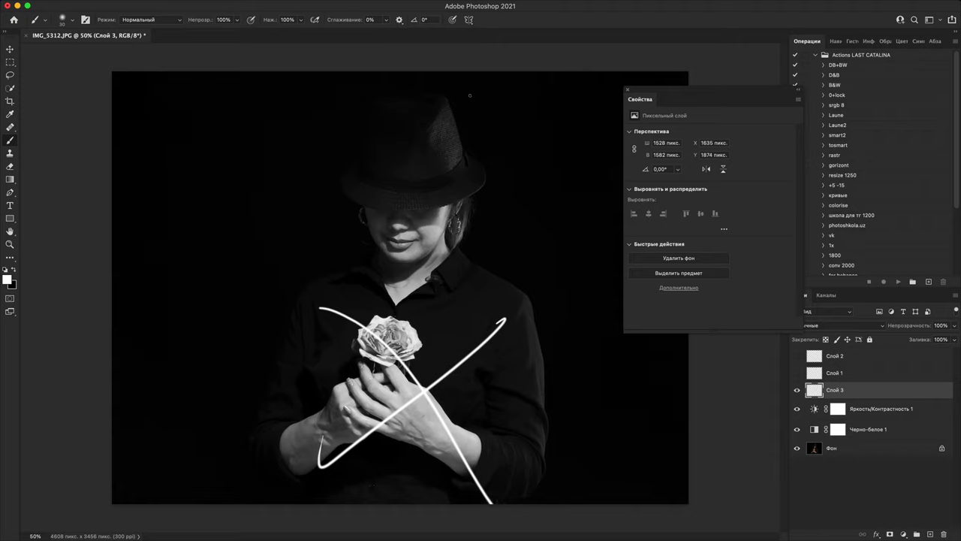
Step: Brush short white lettering beside the hat, an underlined arrow toward the face, and another arrow pointing at the hat
{"action": "mouse_move", "coordinate": [508, 196]}
{"action": "left_mouse_down"}
{"action": "mouse_move", "coordinate": [518, 147]}
{"action": "mouse_move", "coordinate": [510, 194]}
{"action": "left_mouse_up"}
{"action": "mouse_move", "coordinate": [545, 143]}
{"action": "left_mouse_down"}
{"action": "mouse_move", "coordinate": [556, 158]}
{"action": "mouse_move", "coordinate": [544, 145]}
{"action": "left_mouse_up"}
{"action": "mouse_move", "coordinate": [567, 175]}
{"action": "left_mouse_down"}
{"action": "mouse_move", "coordinate": [582, 123]}
{"action": "mouse_move", "coordinate": [570, 158]}
{"action": "left_mouse_up"}
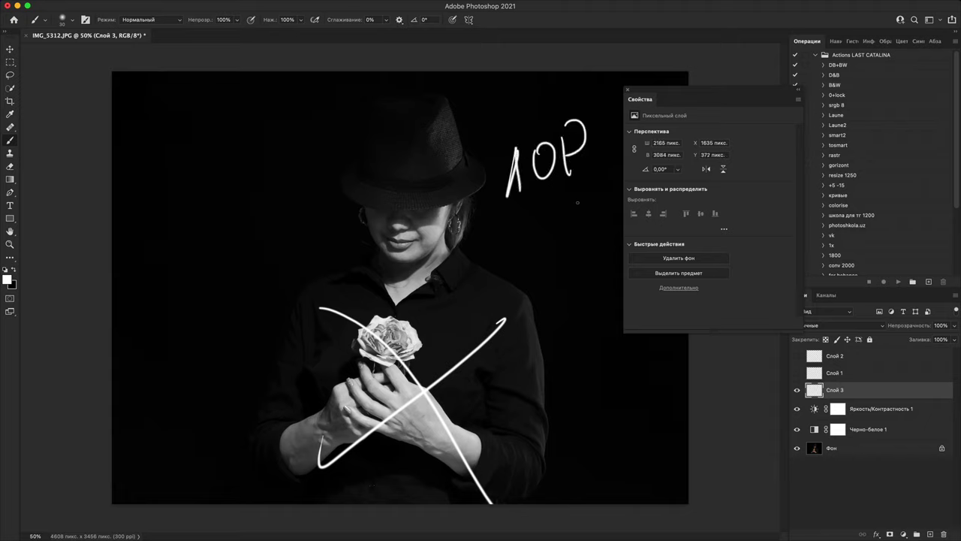
{"action": "mouse_move", "coordinate": [587, 203]}
{"action": "left_mouse_down"}
{"action": "mouse_move", "coordinate": [497, 208]}
{"action": "mouse_move", "coordinate": [545, 229]}
{"action": "left_mouse_up"}
{"action": "left_click_drag", "start_coordinate": [511, 194], "coordinate": [545, 204]}
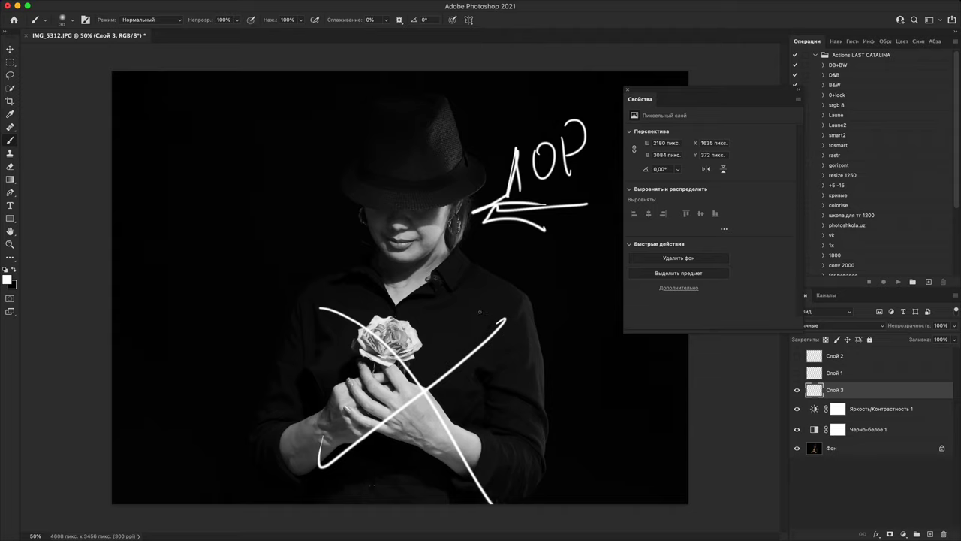
{"action": "left_click_drag", "start_coordinate": [523, 79], "coordinate": [478, 141]}
{"action": "left_click_drag", "start_coordinate": [478, 142], "coordinate": [522, 129]}
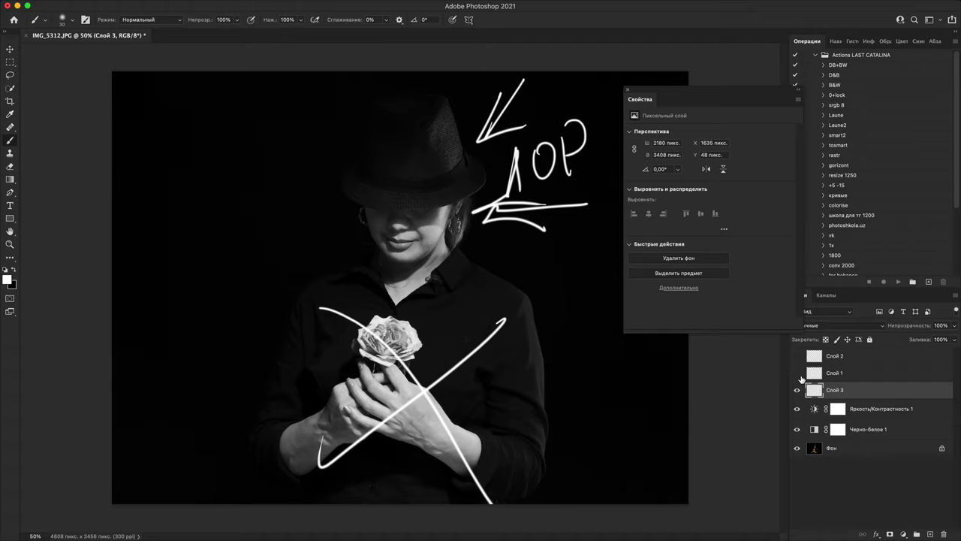
Step: Hide the markup and both adjustment layers, and close IMG_5312.JPG without saving
{"action": "left_click_drag", "start_coordinate": [796, 390], "coordinate": [795, 431]}
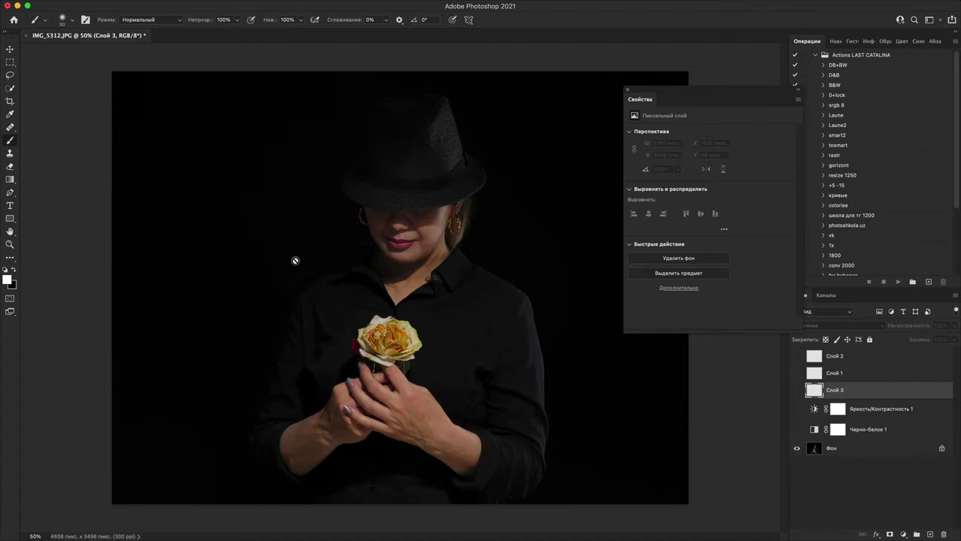
{"action": "left_click", "coordinate": [25, 37]}
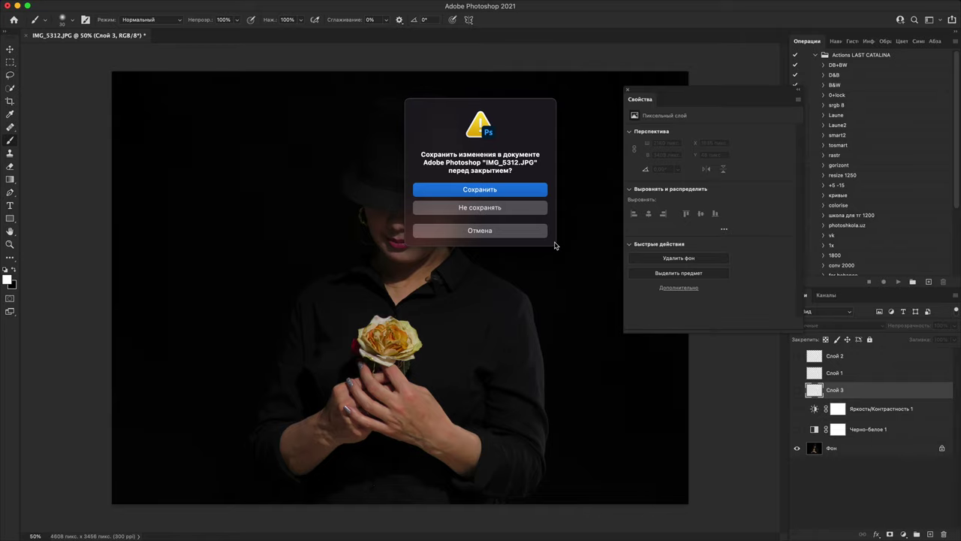
{"action": "left_click", "coordinate": [464, 210]}
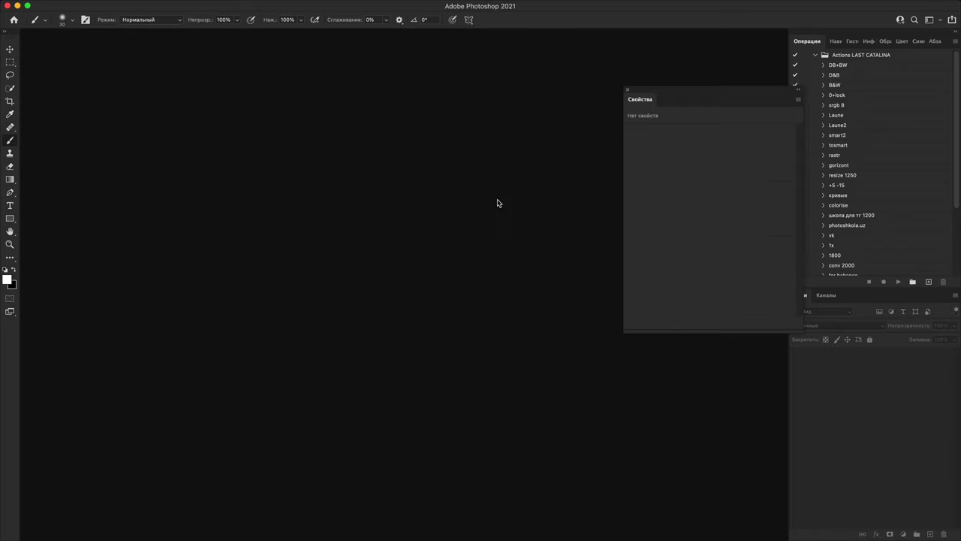
Step: Switch to Adobe Bridge and open the coffee still life IMG_6052-1 копия 13(1).JPG in Photoshop
{"action": "left_click", "coordinate": [17, 6]}
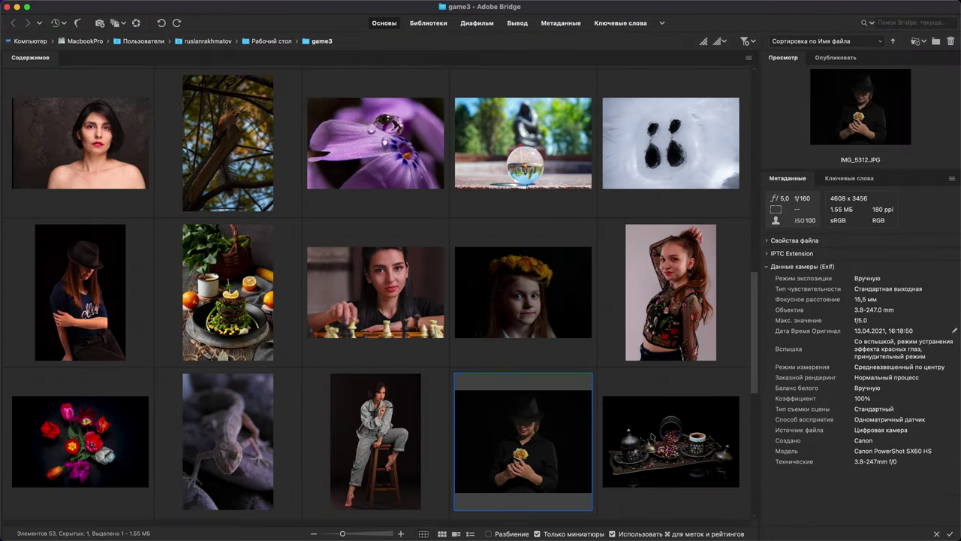
{"action": "left_click", "coordinate": [653, 435]}
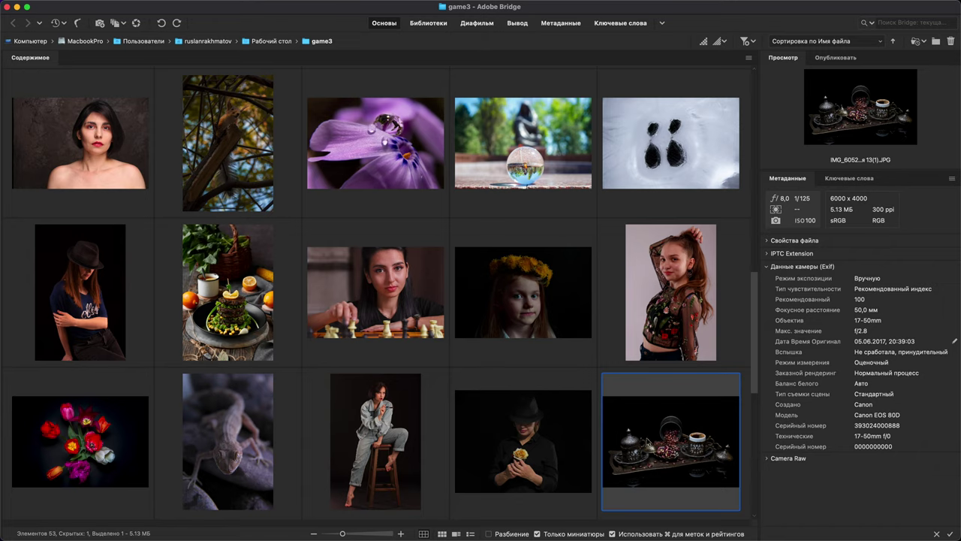
{"action": "double_click", "coordinate": [647, 436]}
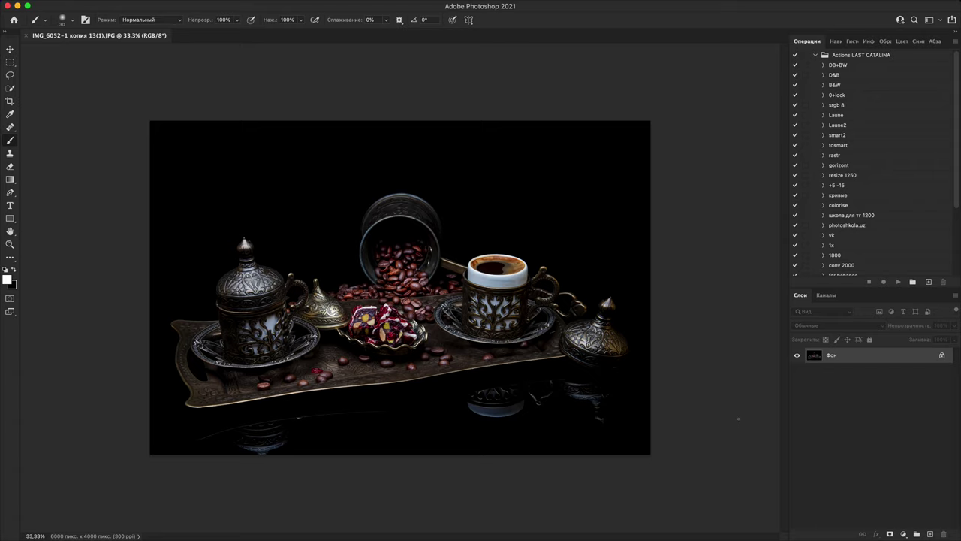
Step: Duplicate the background and warm the copy in Camera Raw with temperature +13, comparing it against the original
{"action": "key", "text": "super+j"}
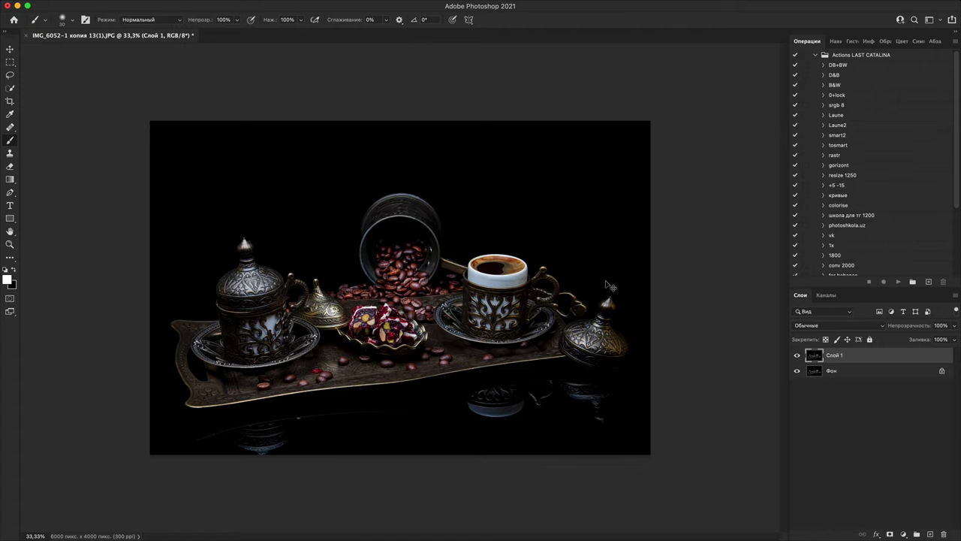
{"action": "key", "text": "super+shift+a"}
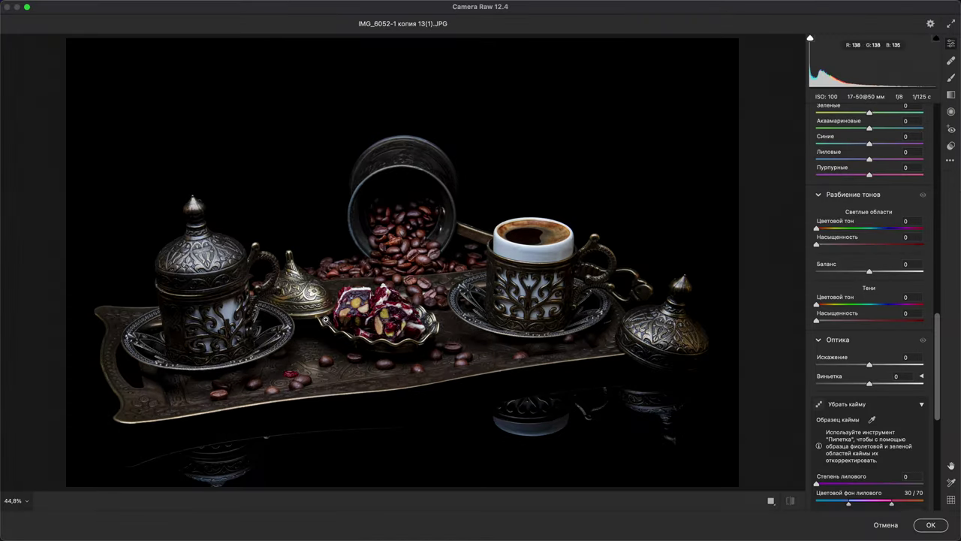
{"action": "scroll", "coordinate": [592, 234], "scroll_direction": "up", "scroll_amount": 3}
{"action": "scroll", "coordinate": [593, 234], "scroll_direction": "up", "scroll_amount": 3}
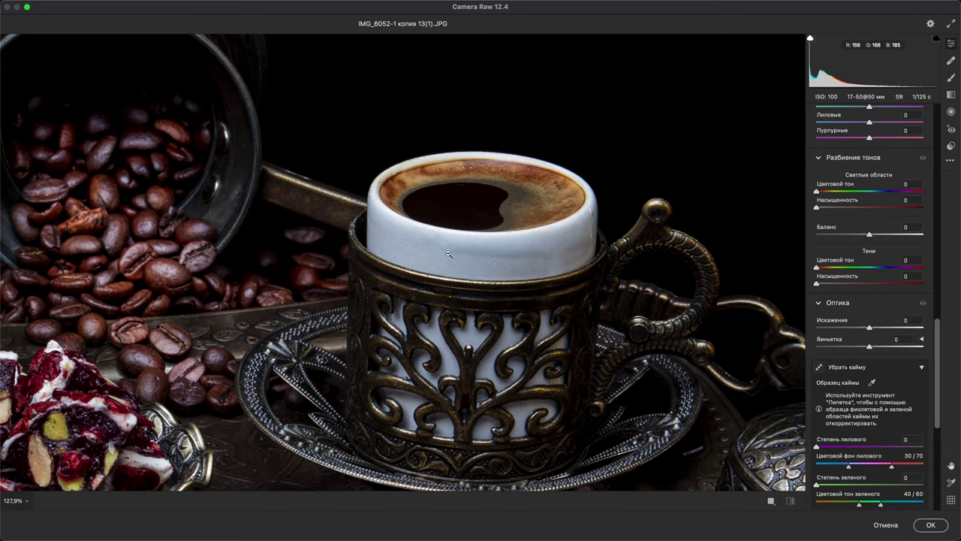
{"action": "scroll", "coordinate": [492, 322], "scroll_direction": "down", "scroll_amount": 5}
{"action": "scroll", "coordinate": [493, 322], "scroll_direction": "down", "scroll_amount": 4}
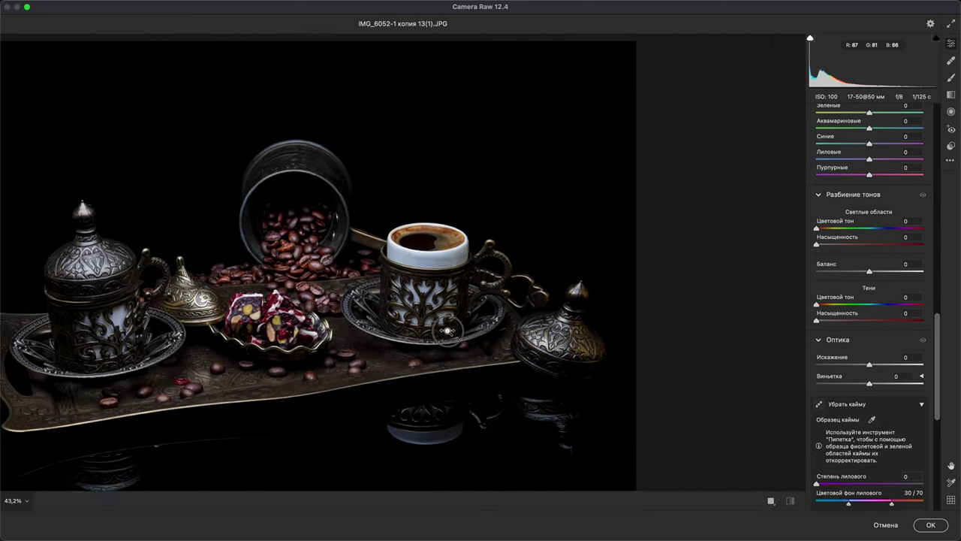
{"action": "left_click_drag", "start_coordinate": [937, 338], "coordinate": [913, 105]}
{"action": "left_click_drag", "start_coordinate": [869, 191], "coordinate": [876, 192]}
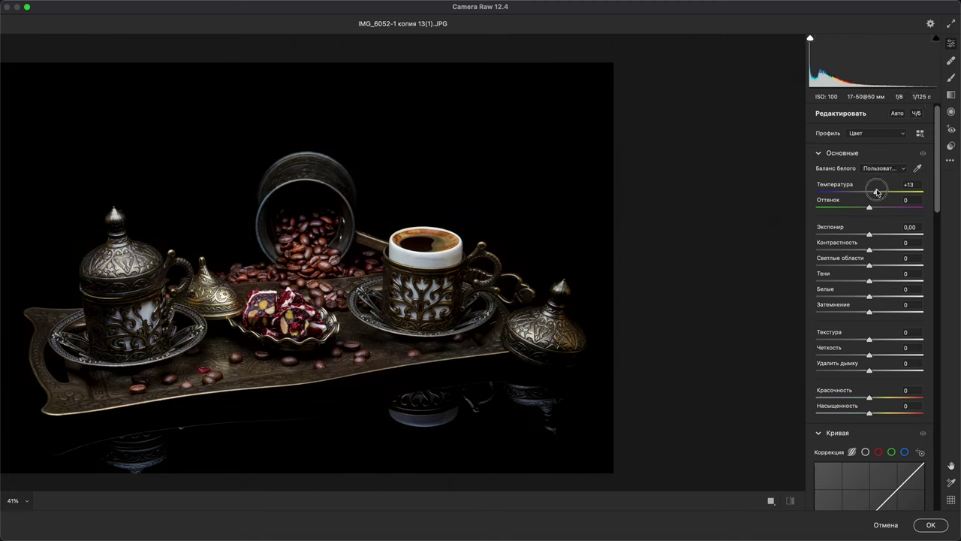
{"action": "left_click", "coordinate": [930, 525]}
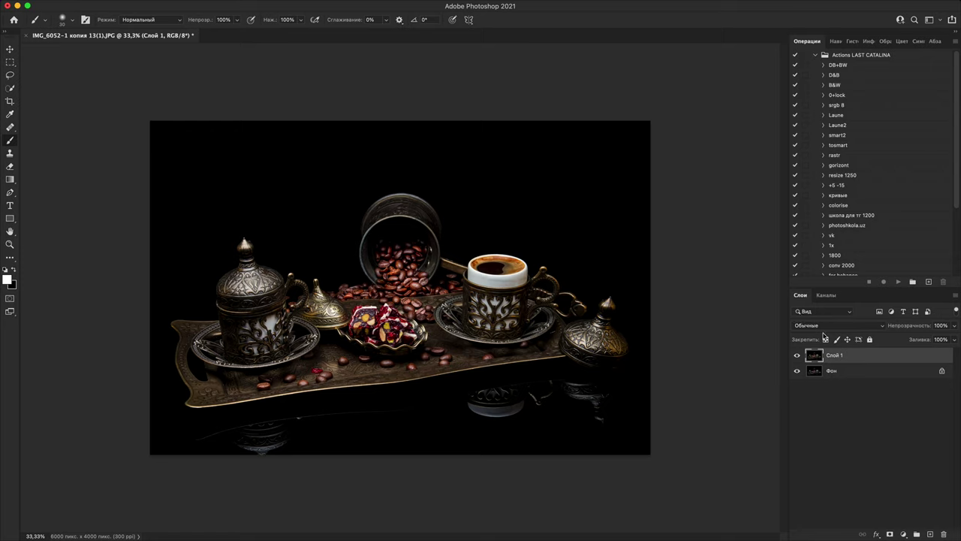
{"action": "left_click", "coordinate": [798, 356]}
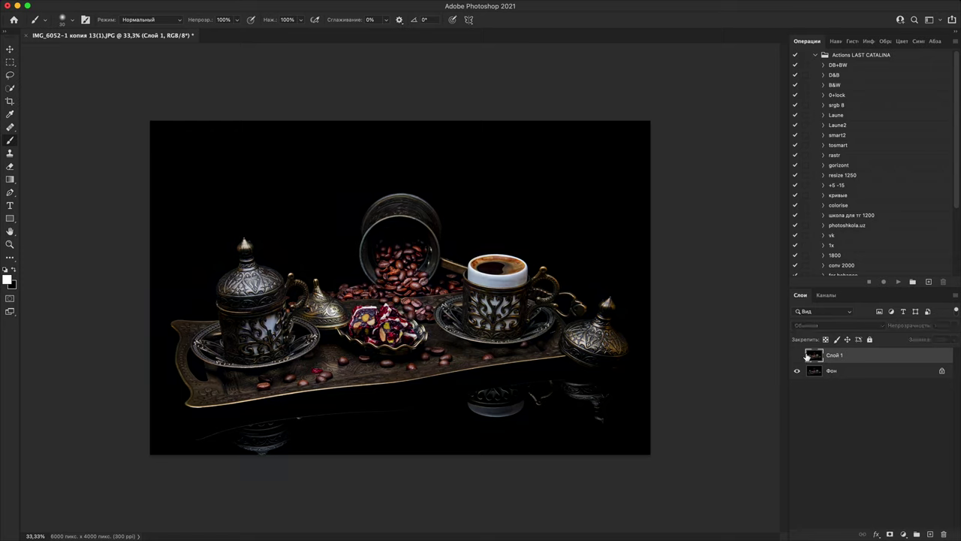
{"action": "left_click", "coordinate": [798, 356]}
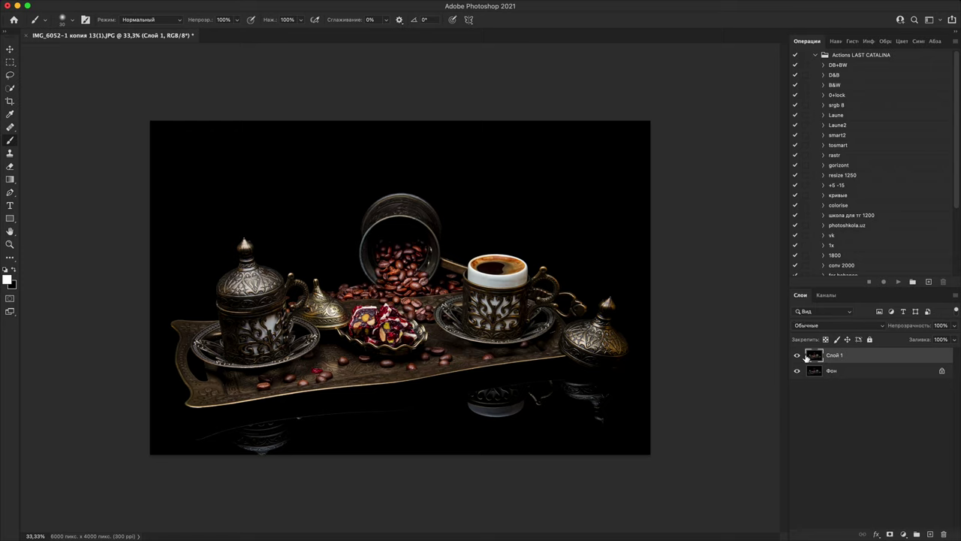
Step: On a new layer, brush overlapping white arcs from the lidded cup over the tipped coffee pot to the open cup
{"action": "left_click", "coordinate": [931, 533]}
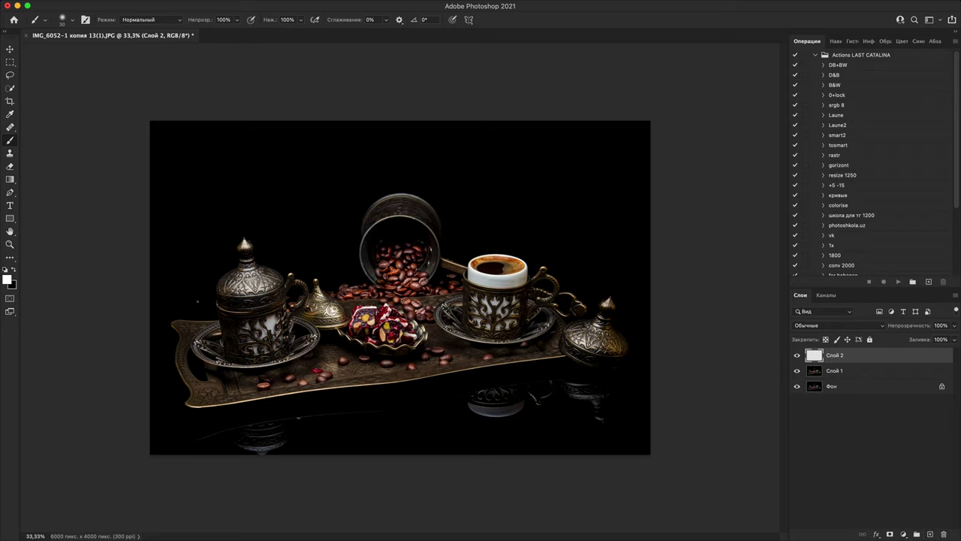
{"action": "mouse_move", "coordinate": [208, 310]}
{"action": "left_mouse_down"}
{"action": "mouse_move", "coordinate": [208, 287]}
{"action": "mouse_move", "coordinate": [356, 161]}
{"action": "mouse_move", "coordinate": [487, 207]}
{"action": "mouse_move", "coordinate": [558, 270]}
{"action": "mouse_move", "coordinate": [531, 235]}
{"action": "mouse_move", "coordinate": [311, 168]}
{"action": "mouse_move", "coordinate": [224, 331]}
{"action": "mouse_move", "coordinate": [548, 245]}
{"action": "left_mouse_up"}
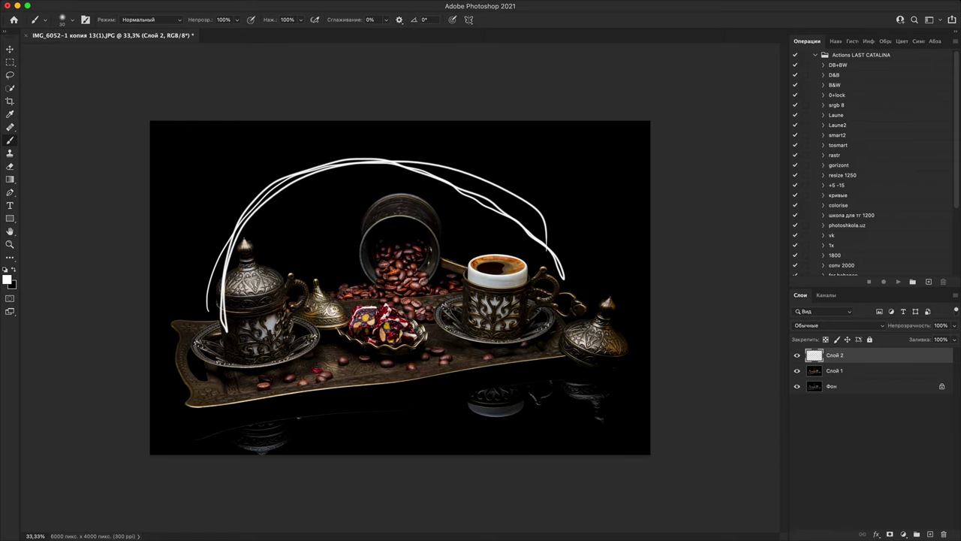
{"action": "key", "text": "super+1"}
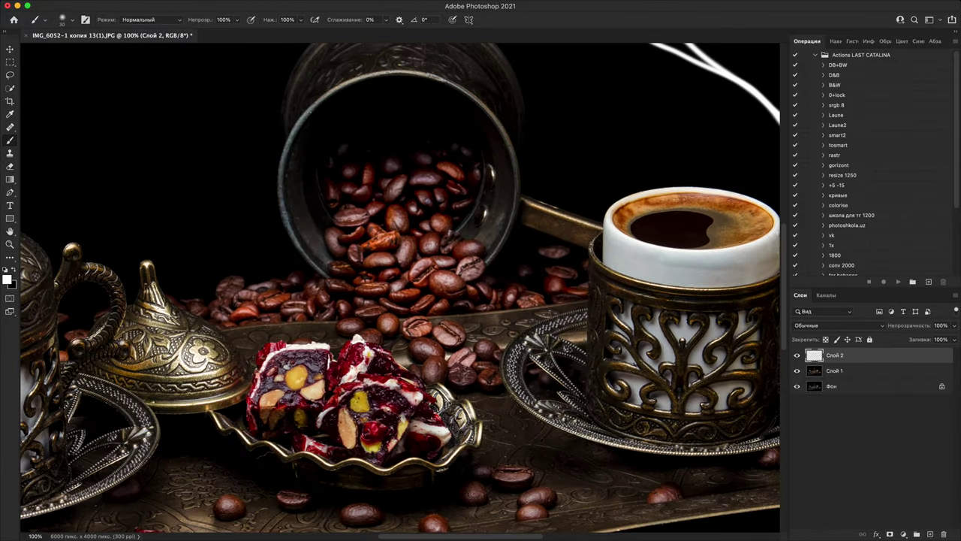
{"action": "key", "text": "super+minus"}
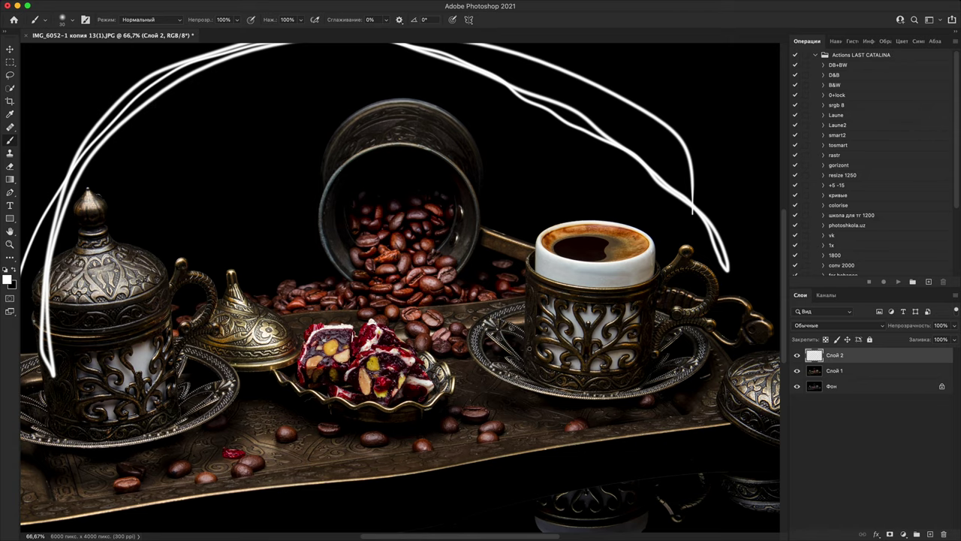
{"action": "key", "text": "super+minus"}
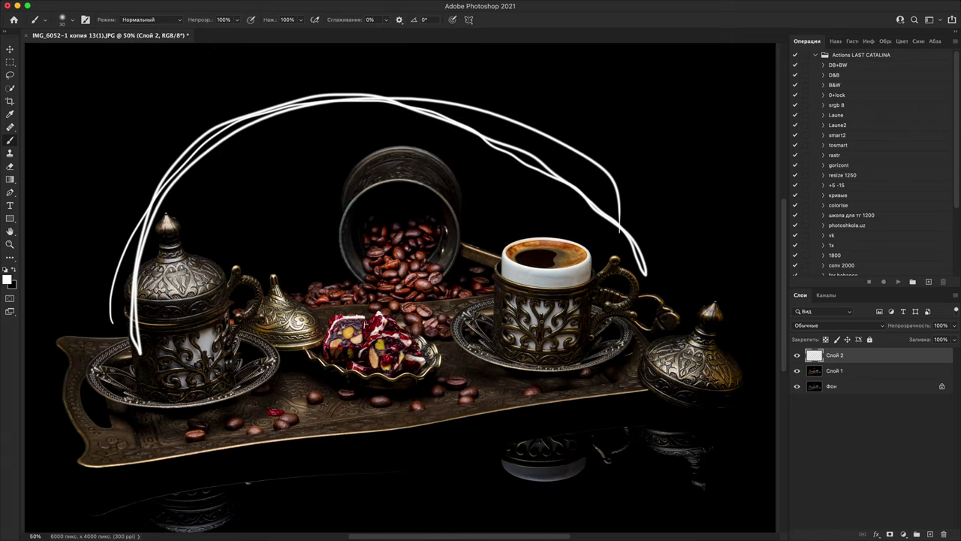
{"action": "key", "text": "super+minus"}
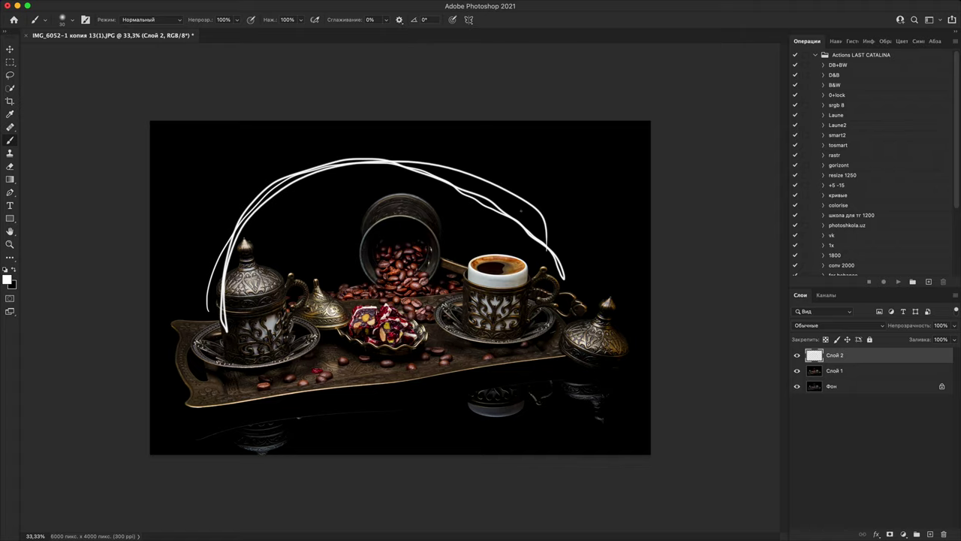
Step: Hide the arc markup and warmed copy, and add a Curves layer above the background with input 8 raised to output 173
{"action": "left_click_drag", "start_coordinate": [796, 355], "coordinate": [796, 370]}
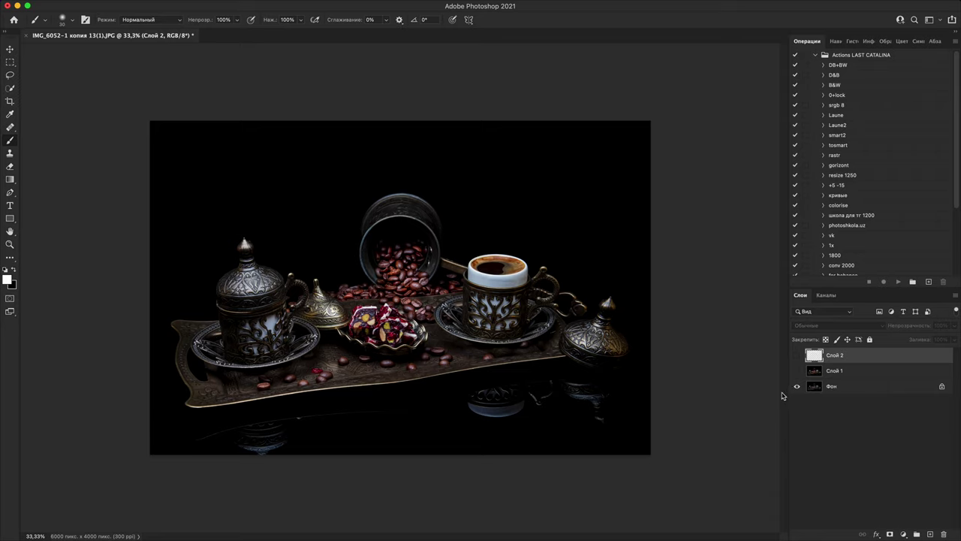
{"action": "left_click", "coordinate": [829, 386]}
{"action": "left_click", "coordinate": [903, 534]}
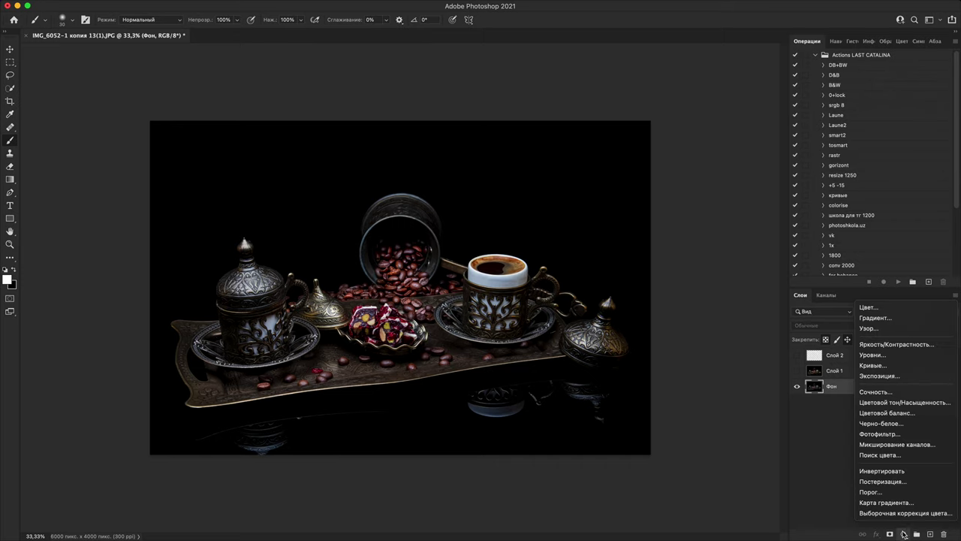
{"action": "left_click", "coordinate": [886, 365]}
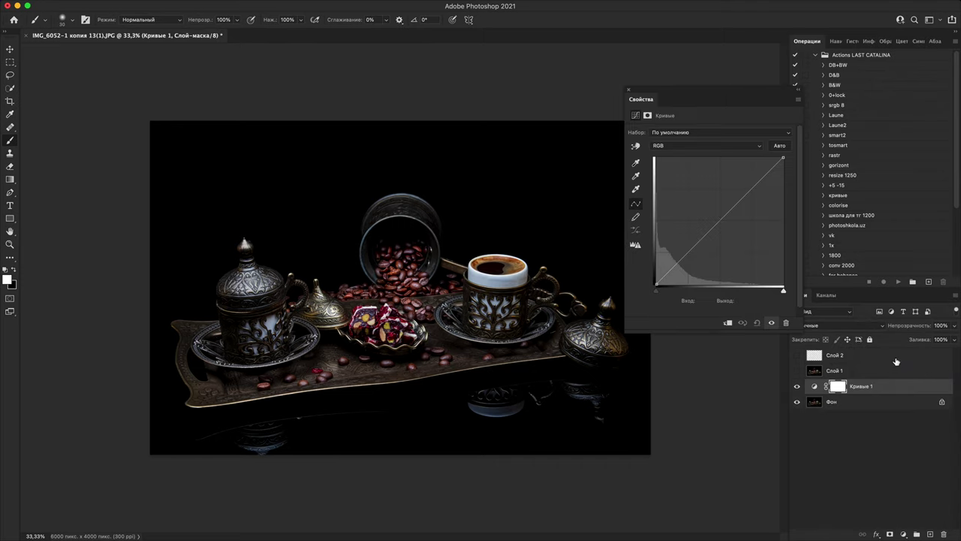
{"action": "left_click_drag", "start_coordinate": [729, 223], "coordinate": [661, 197]}
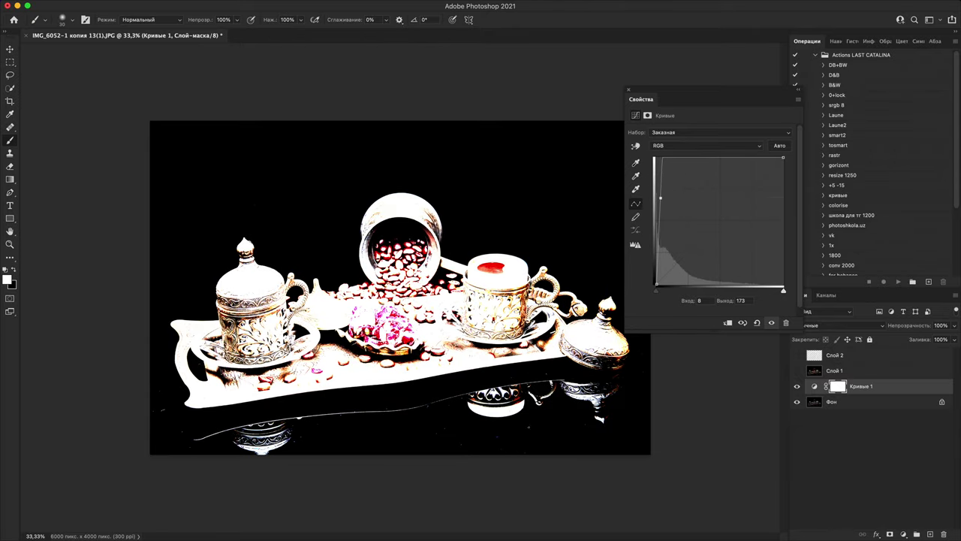
Step: Examine the black foreground around the reflections at high magnification for stray specks, comparing with the curve on and off
{"action": "key", "text": "super+plus"}
{"action": "key", "text": "super+plus"}
{"action": "key", "text": "super+plus"}
{"action": "mouse_move", "coordinate": [502, 443]}
{"action": "left_mouse_down"}
{"action": "mouse_move", "coordinate": [495, 222]}
{"action": "mouse_move", "coordinate": [458, 31]}
{"action": "left_mouse_up"}
{"action": "left_click_drag", "start_coordinate": [495, 398], "coordinate": [376, 402]}
{"action": "key", "text": "super+plus"}
{"action": "key", "text": "super+plus"}
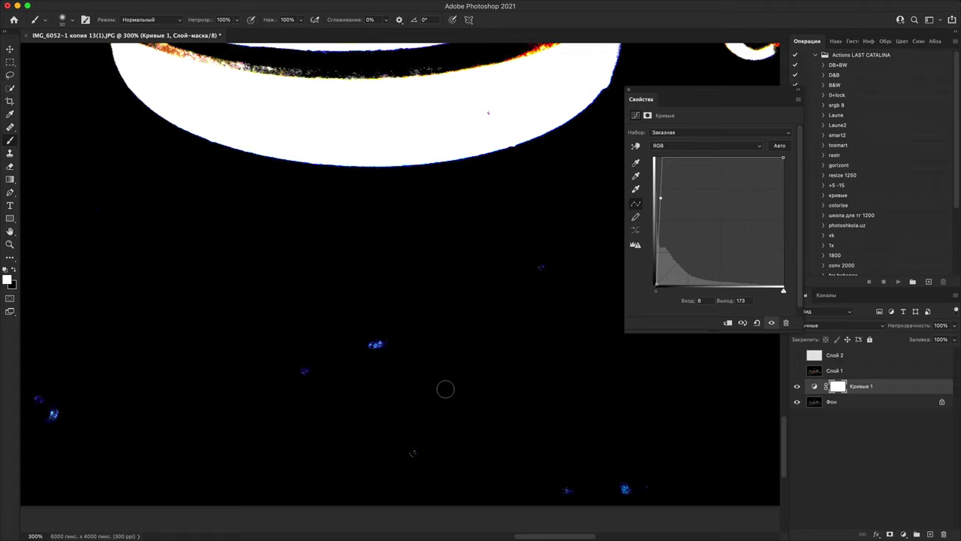
{"action": "left_click", "coordinate": [797, 386]}
{"action": "left_click", "coordinate": [797, 386]}
{"action": "key", "text": "super+plus"}
{"action": "left_click_drag", "start_coordinate": [636, 416], "coordinate": [211, 511]}
{"action": "left_click_drag", "start_coordinate": [530, 390], "coordinate": [187, 472]}
{"action": "left_click_drag", "start_coordinate": [276, 235], "coordinate": [435, 429]}
{"action": "key", "text": "super+minus"}
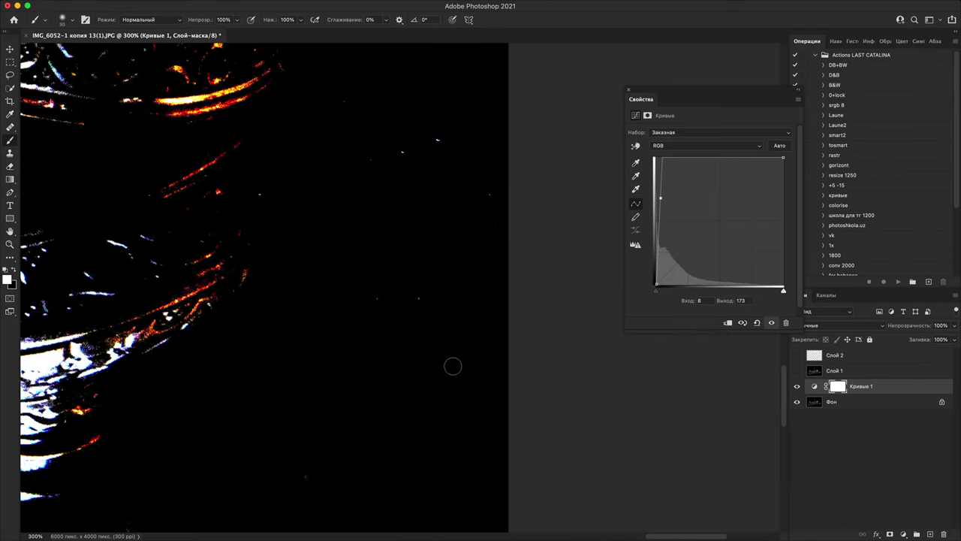
{"action": "key", "text": "super+minus"}
{"action": "key", "text": "super+minus"}
{"action": "key", "text": "super+minus"}
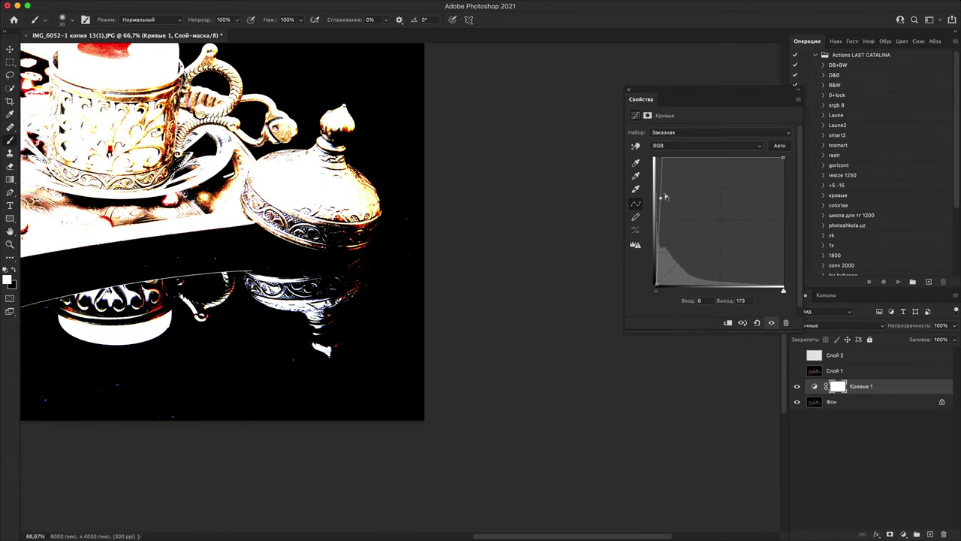
Step: Steepen the curve by moving its point to input 4, output 199
{"action": "left_click_drag", "start_coordinate": [660, 197], "coordinate": [655, 194]}
{"action": "left_click_drag", "start_coordinate": [655, 190], "coordinate": [657, 181]}
{"action": "key", "text": "super+minus"}
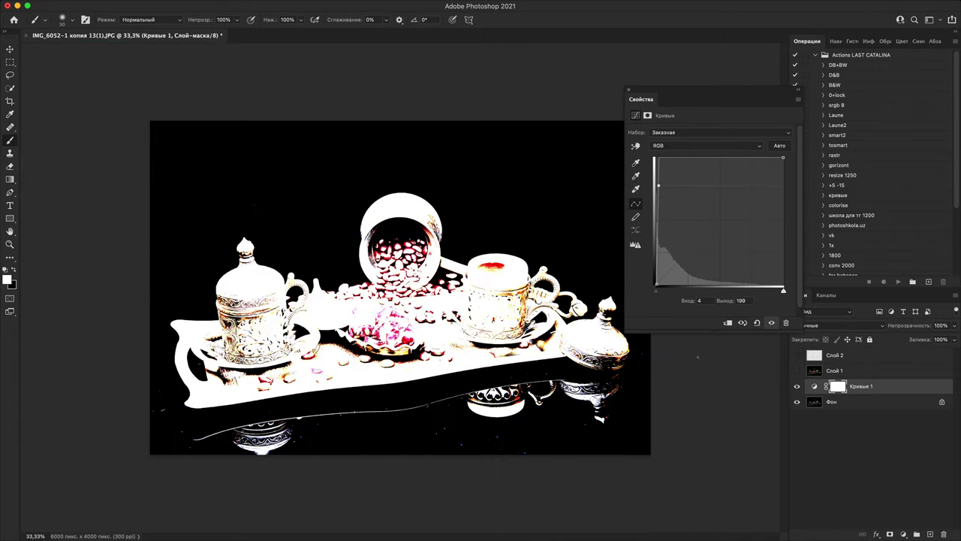
Step: Hide the Curves layer, show the warmed copy and compare it with the original background
{"action": "left_click", "coordinate": [796, 386]}
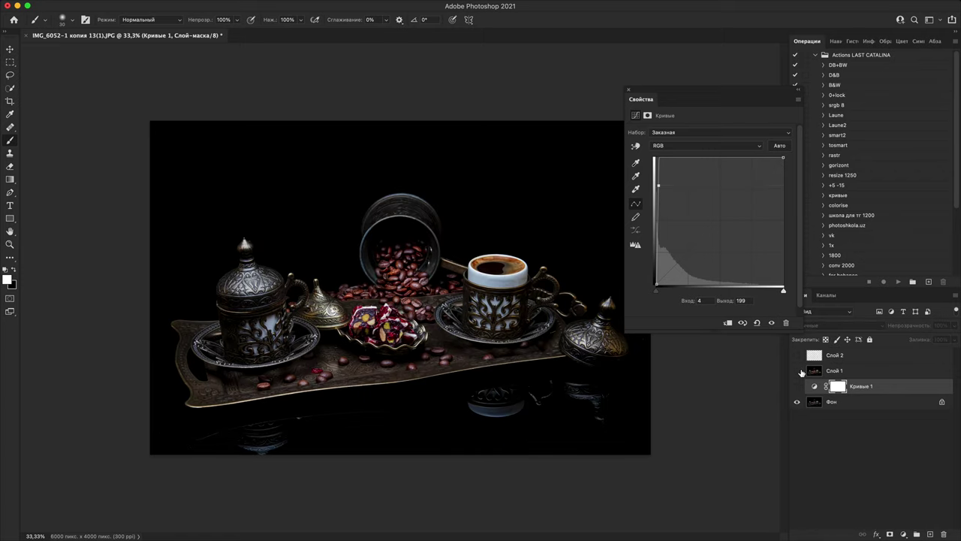
{"action": "left_click", "coordinate": [798, 370]}
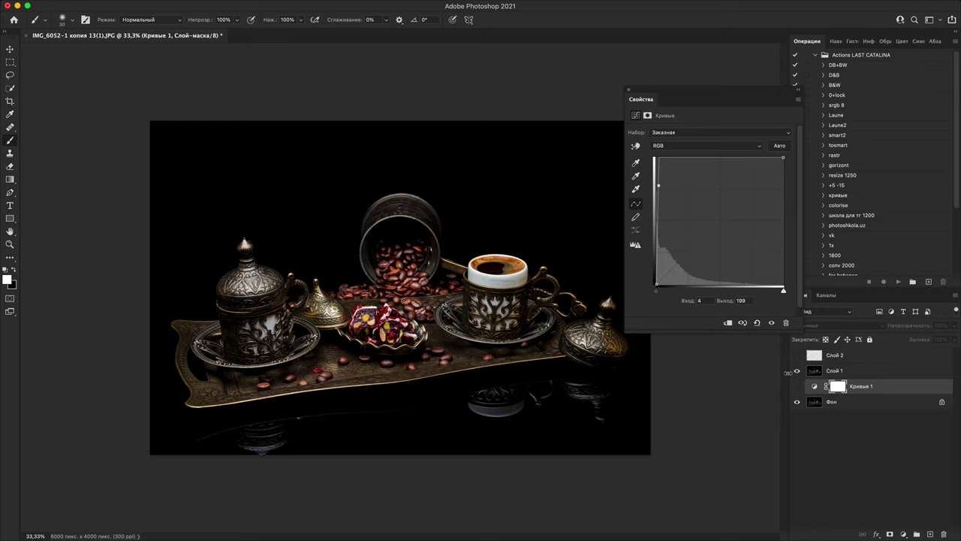
{"action": "left_click", "coordinate": [797, 372]}
{"action": "left_click", "coordinate": [797, 372]}
Step: Add a layer above the warmed copy and paint white highlight strokes on the coffee surface and the overturned pot's upper edges
{"action": "left_click", "coordinate": [863, 370]}
{"action": "left_click", "coordinate": [930, 534]}
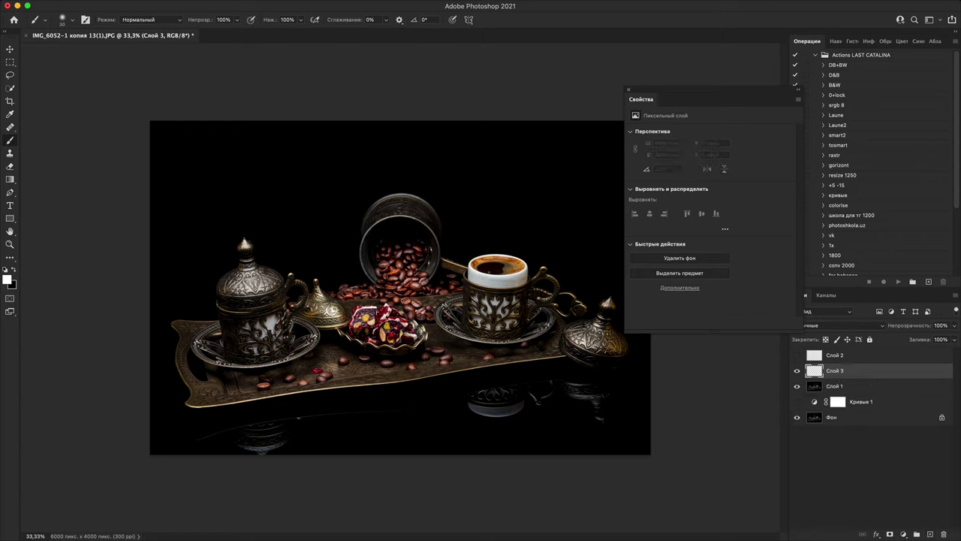
{"action": "left_click_drag", "start_coordinate": [477, 271], "coordinate": [491, 256]}
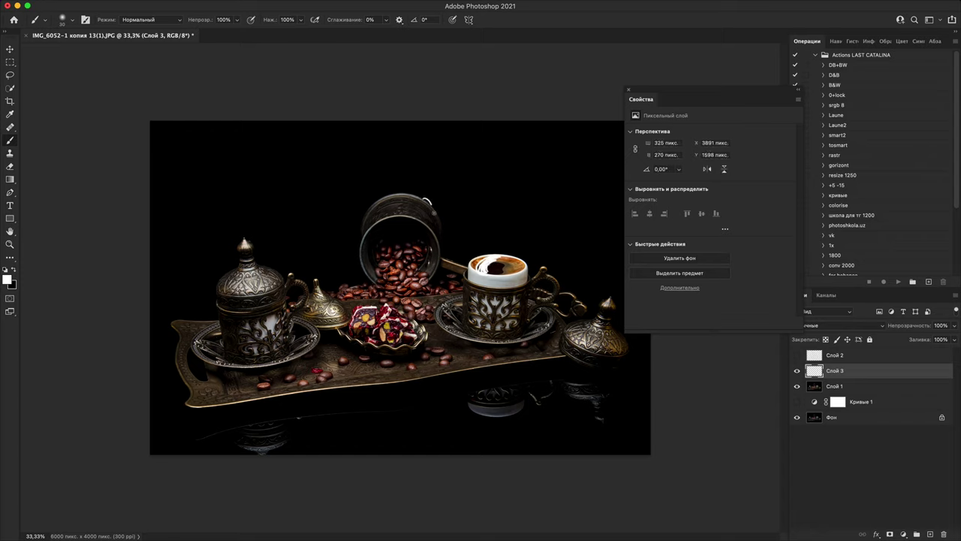
{"action": "left_click_drag", "start_coordinate": [426, 201], "coordinate": [440, 224]}
{"action": "left_click_drag", "start_coordinate": [363, 217], "coordinate": [358, 243]}
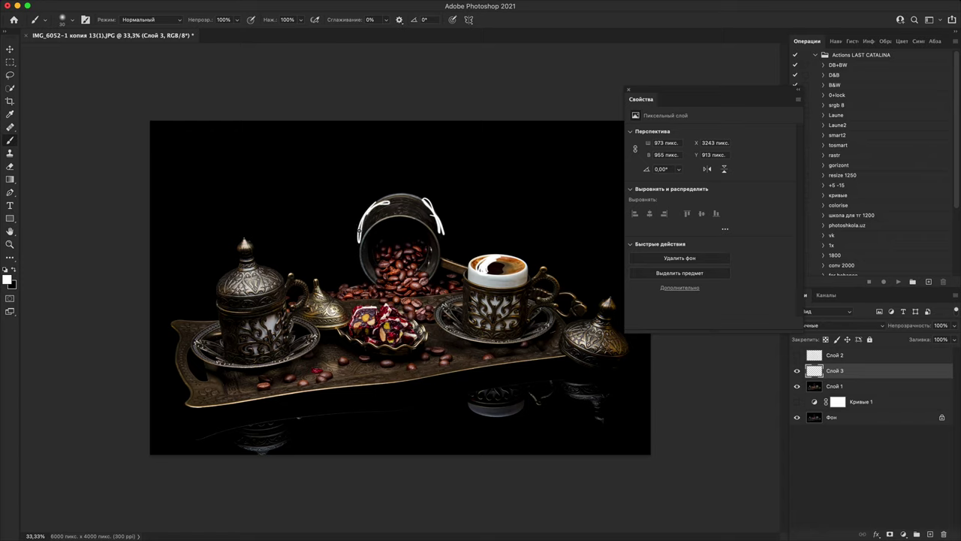
Step: Paint white edge-highlight strokes along the covered cup's sides, the open cup's handle and the small lid beside it
{"action": "mouse_move", "coordinate": [238, 259]}
{"action": "left_mouse_down"}
{"action": "mouse_move", "coordinate": [217, 306]}
{"action": "mouse_move", "coordinate": [222, 342]}
{"action": "left_mouse_up"}
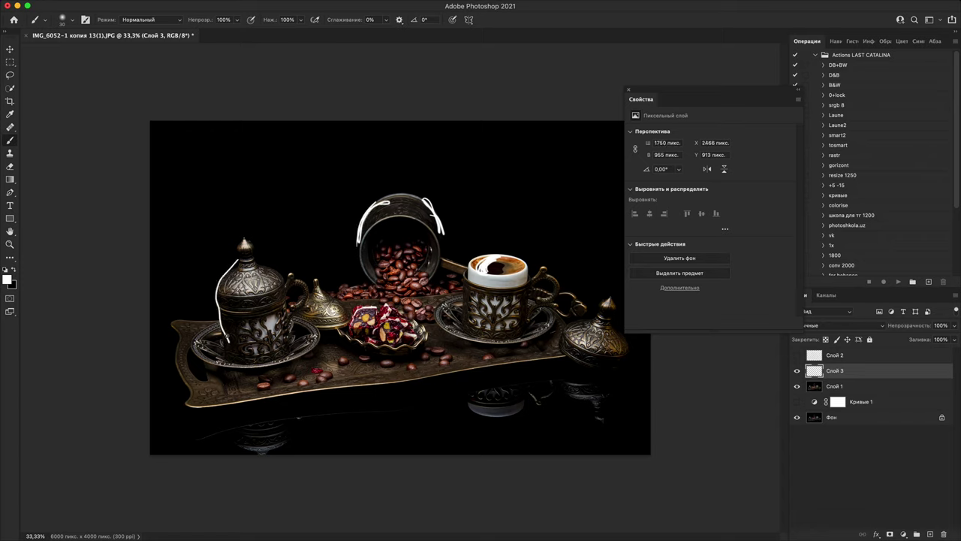
{"action": "left_click_drag", "start_coordinate": [230, 291], "coordinate": [219, 342]}
{"action": "left_click_drag", "start_coordinate": [266, 272], "coordinate": [285, 298]}
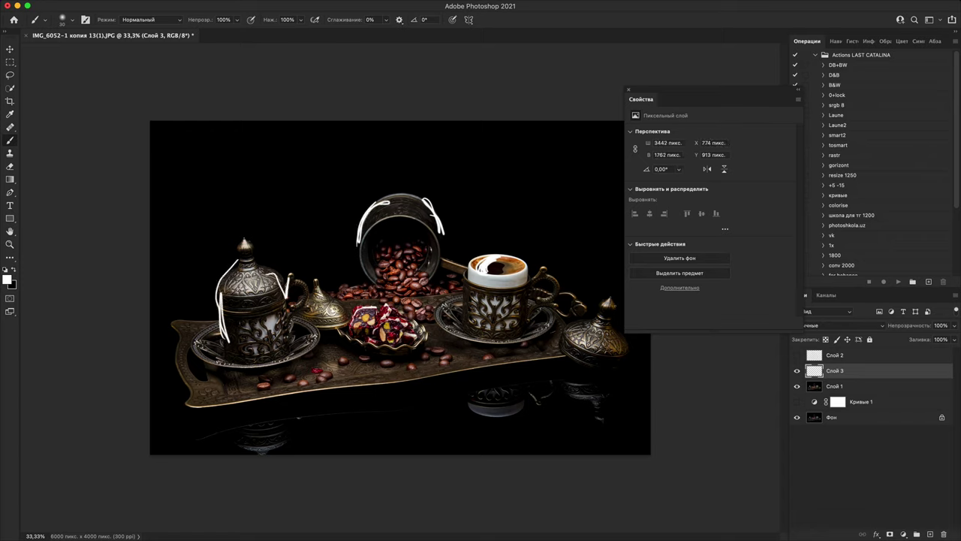
{"action": "mouse_move", "coordinate": [616, 326]}
{"action": "left_mouse_down"}
{"action": "mouse_move", "coordinate": [614, 291]}
{"action": "mouse_move", "coordinate": [575, 324]}
{"action": "mouse_move", "coordinate": [600, 303]}
{"action": "left_mouse_up"}
{"action": "left_click_drag", "start_coordinate": [559, 280], "coordinate": [557, 306]}
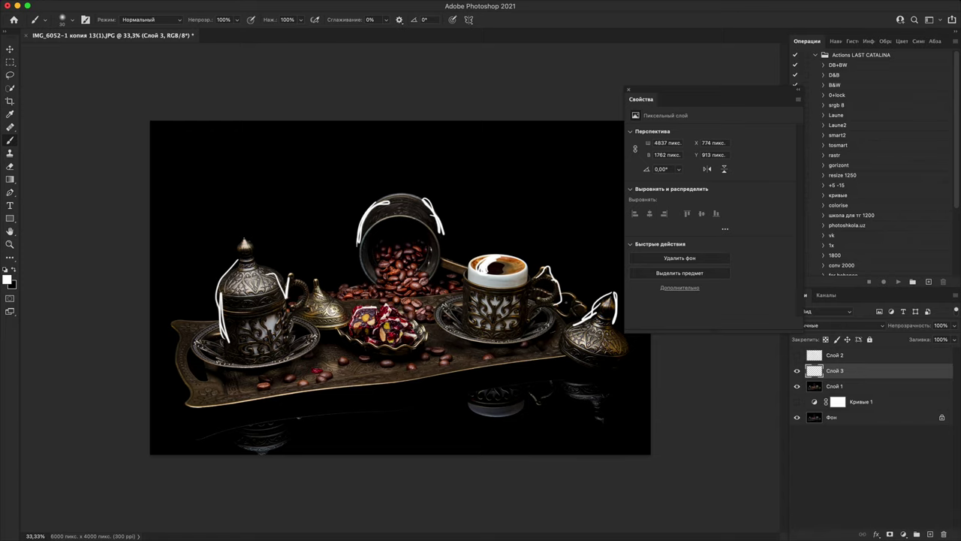
Step: Examine the small lid's edge at up to 300%, and compare it with the edges of the pot and cups
{"action": "key", "text": "super+plus"}
{"action": "key", "text": "super+plus"}
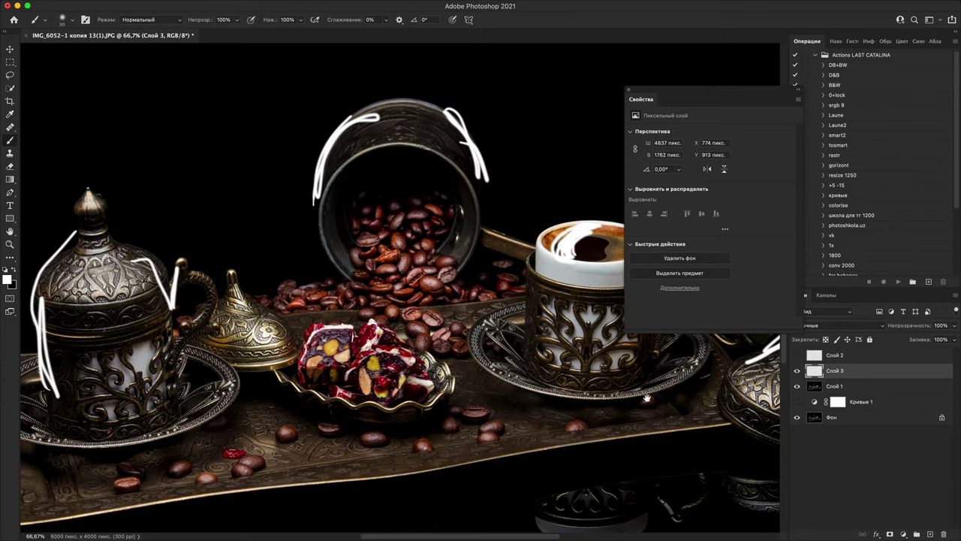
{"action": "left_click_drag", "start_coordinate": [648, 398], "coordinate": [220, 316]}
{"action": "key", "text": "super+plus"}
{"action": "key", "text": "super+plus"}
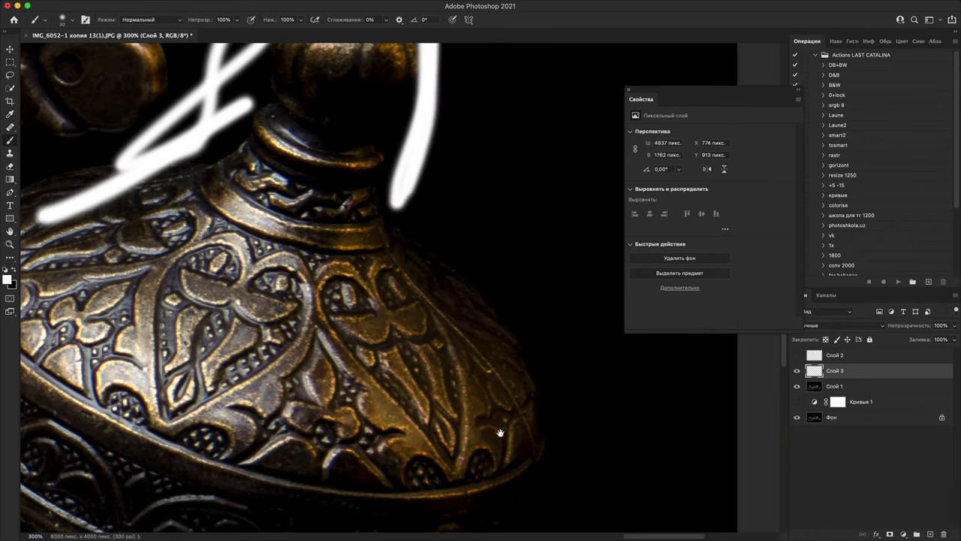
{"action": "key", "text": "super+plus"}
{"action": "key", "text": "super+minus"}
{"action": "key", "text": "super+minus"}
{"action": "key", "text": "super+minus"}
{"action": "key", "text": "super+minus"}
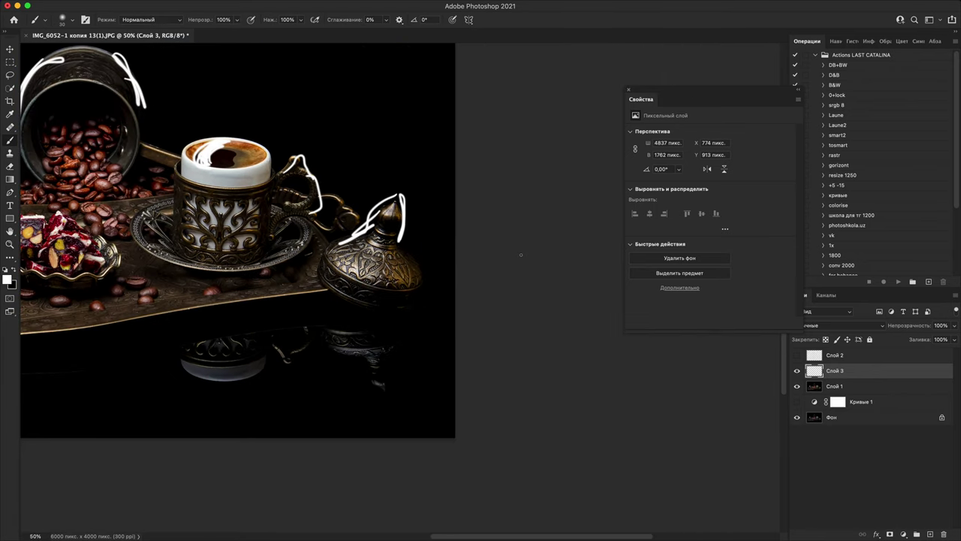
{"action": "scroll", "coordinate": [480, 386], "scroll_direction": "up", "scroll_amount": 3}
{"action": "scroll", "coordinate": [480, 386], "scroll_direction": "left", "scroll_amount": 3}
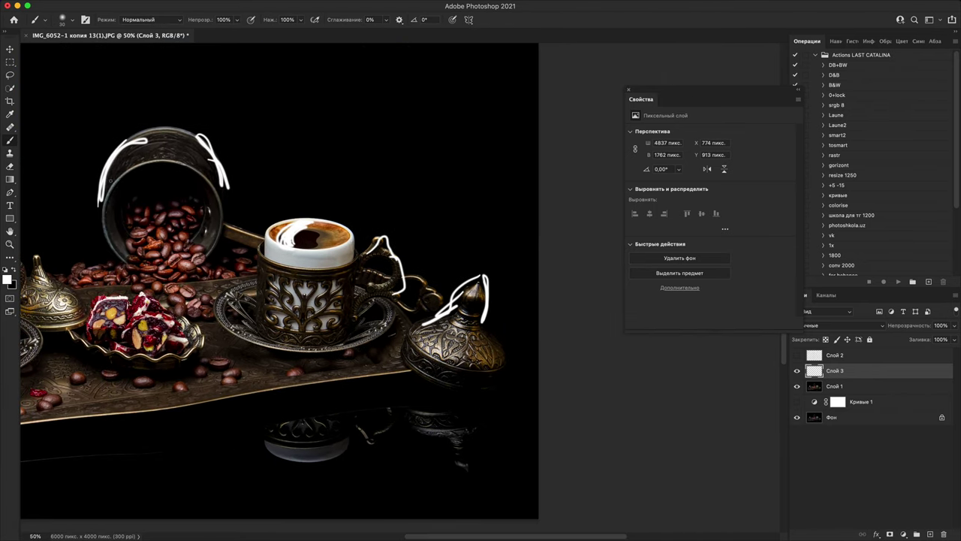
{"action": "scroll", "coordinate": [481, 386], "scroll_direction": "left", "scroll_amount": 5}
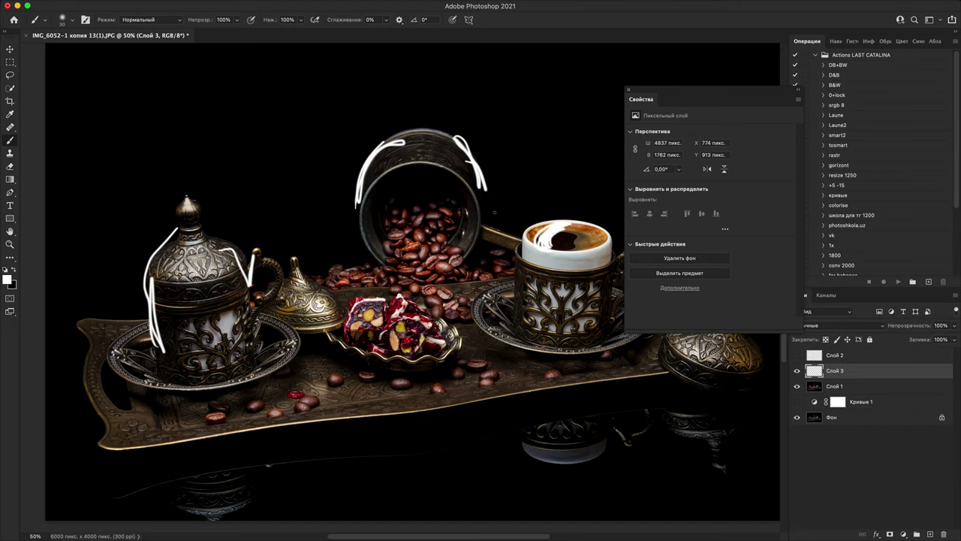
Step: Sketch sweeping white arcs over the whole still life, from the covered cup across the pot to above the coffee cup
{"action": "key", "text": "super+minus"}
{"action": "key", "text": "super+minus"}
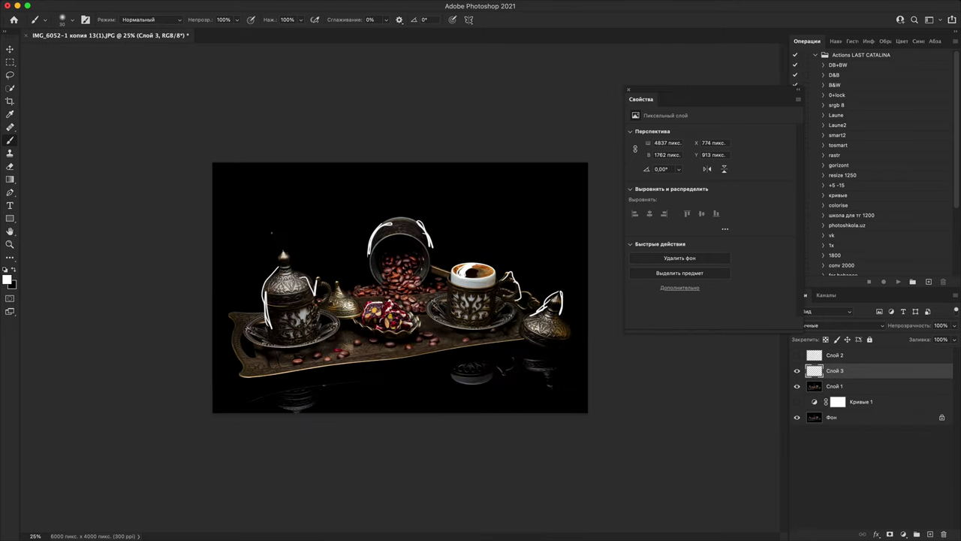
{"action": "mouse_move", "coordinate": [242, 297]}
{"action": "left_mouse_down"}
{"action": "mouse_move", "coordinate": [503, 242]}
{"action": "mouse_move", "coordinate": [505, 261]}
{"action": "mouse_move", "coordinate": [518, 242]}
{"action": "mouse_move", "coordinate": [457, 185]}
{"action": "left_mouse_up"}
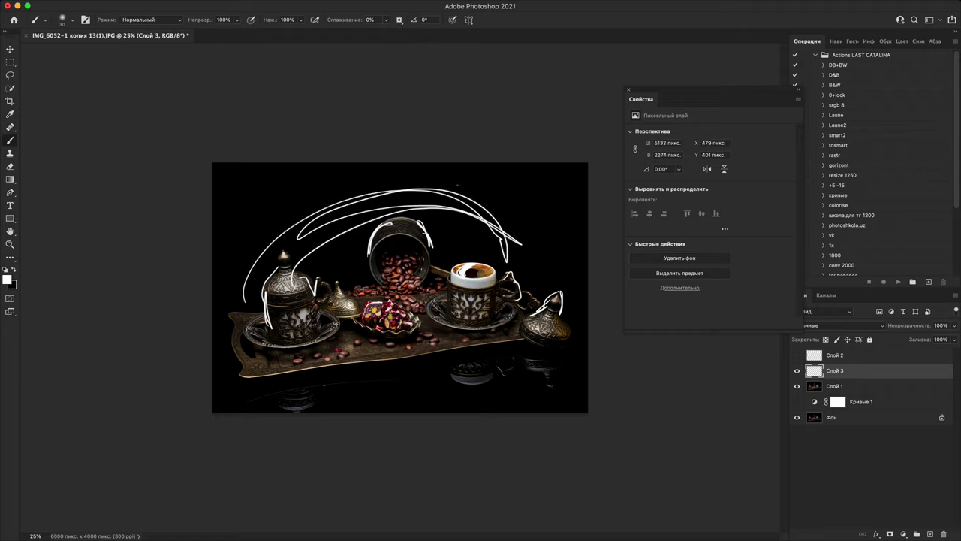
Step: Close the coffee still life and open IMG_6902.JPG from Adobe Bridge, keeping its embedded sRGB profile
{"action": "left_click", "coordinate": [25, 35]}
{"action": "left_click", "coordinate": [474, 211]}
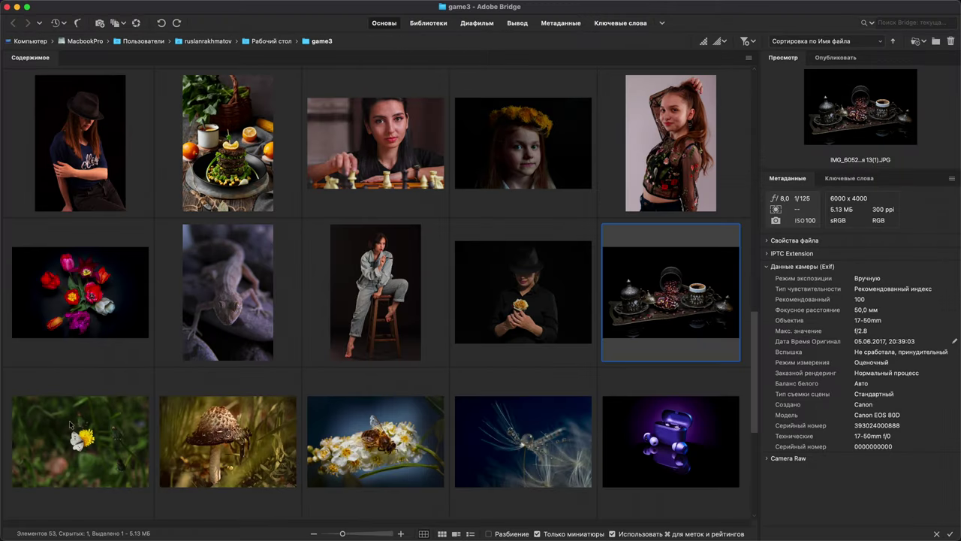
{"action": "left_click", "coordinate": [56, 427]}
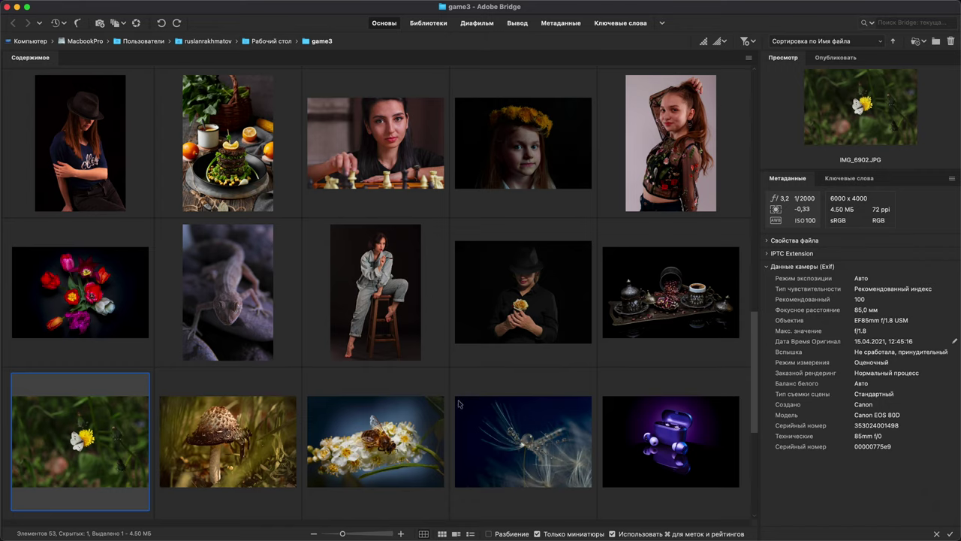
{"action": "double_click", "coordinate": [122, 428]}
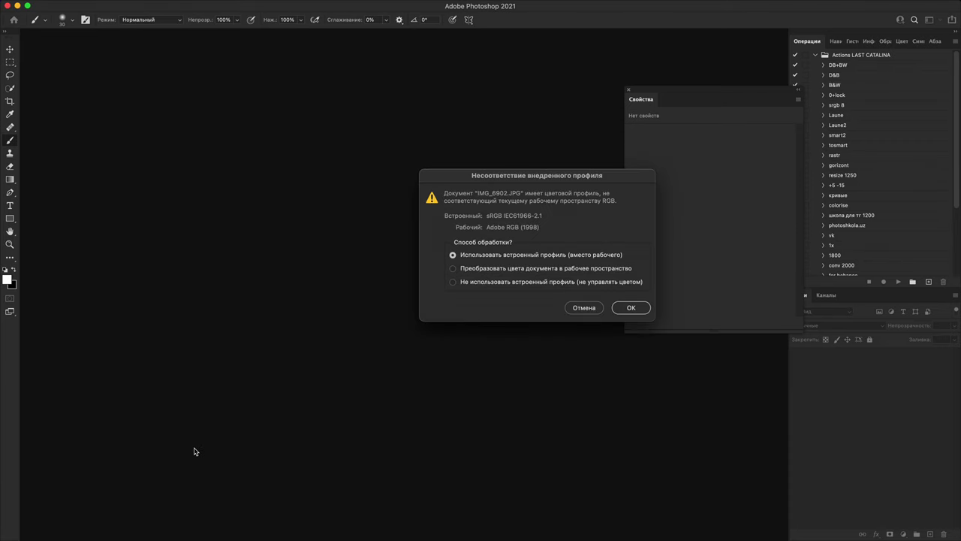
{"action": "left_click", "coordinate": [631, 308]}
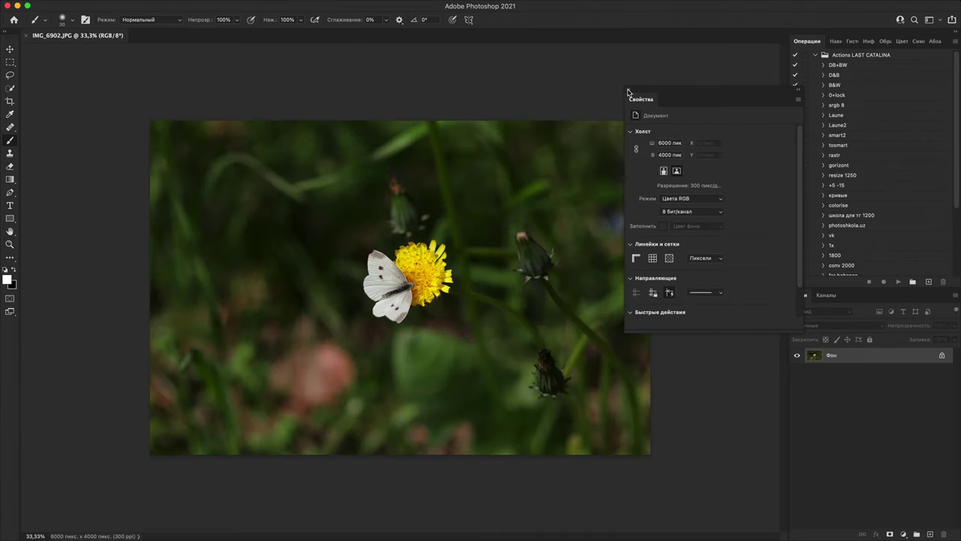
Step: Close the Properties panel and examine the butterfly and yellow flower at up to 300%, comparing them with the whole frame
{"action": "left_click", "coordinate": [628, 91]}
{"action": "key", "text": "super+plus"}
{"action": "key", "text": "super+plus"}
{"action": "key", "text": "super+plus"}
{"action": "key", "text": "super+plus"}
{"action": "key", "text": "super+plus"}
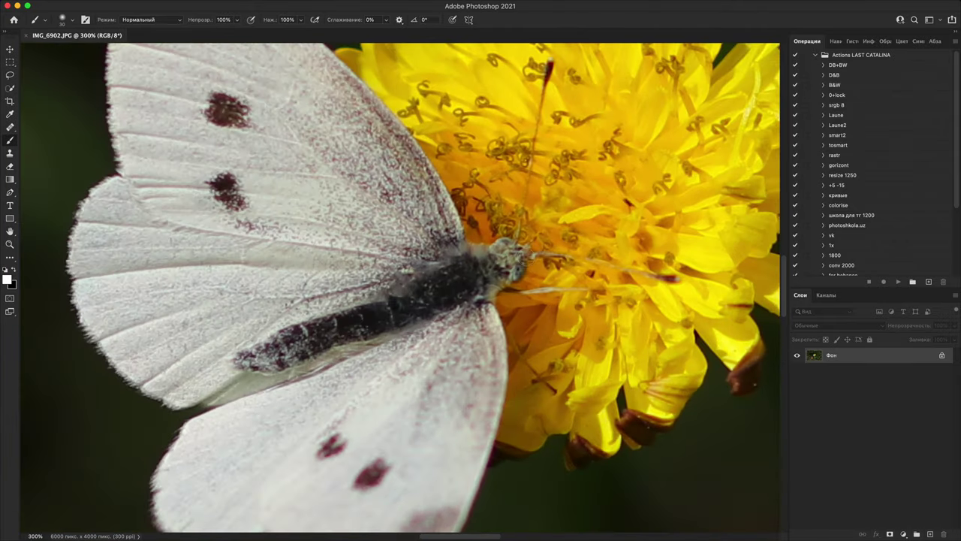
{"action": "key", "text": "super+minus"}
{"action": "key", "text": "super+minus"}
{"action": "key", "text": "super+minus"}
{"action": "key", "text": "super+minus"}
{"action": "key", "text": "super+minus"}
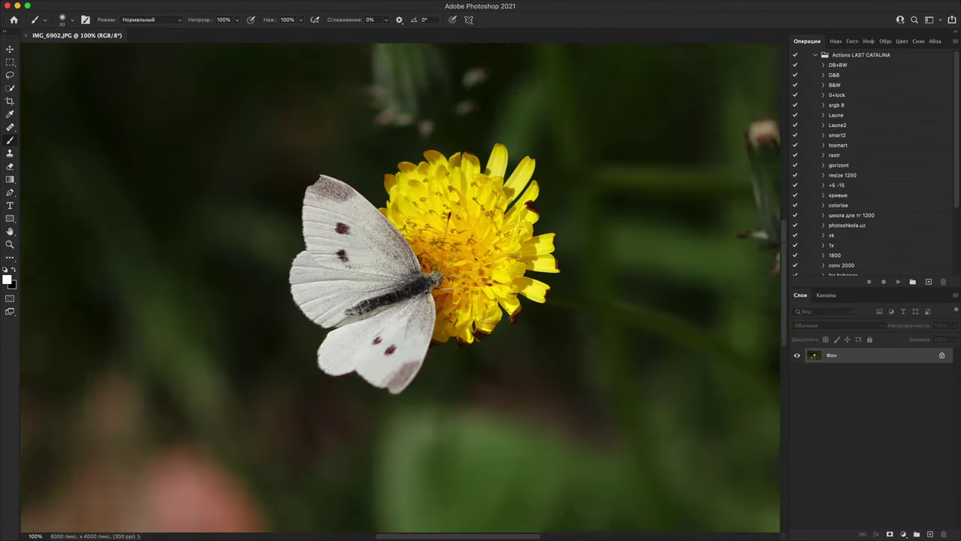
{"action": "scroll", "coordinate": [402, 289], "scroll_direction": "up", "scroll_amount": 1}
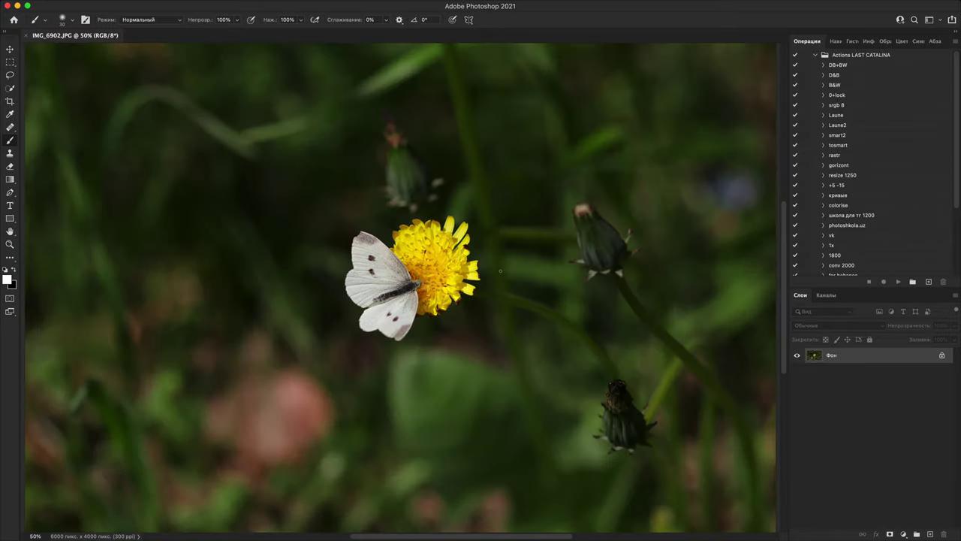
{"action": "key", "text": "ctrl+minus"}
{"action": "key", "text": "ctrl+minus"}
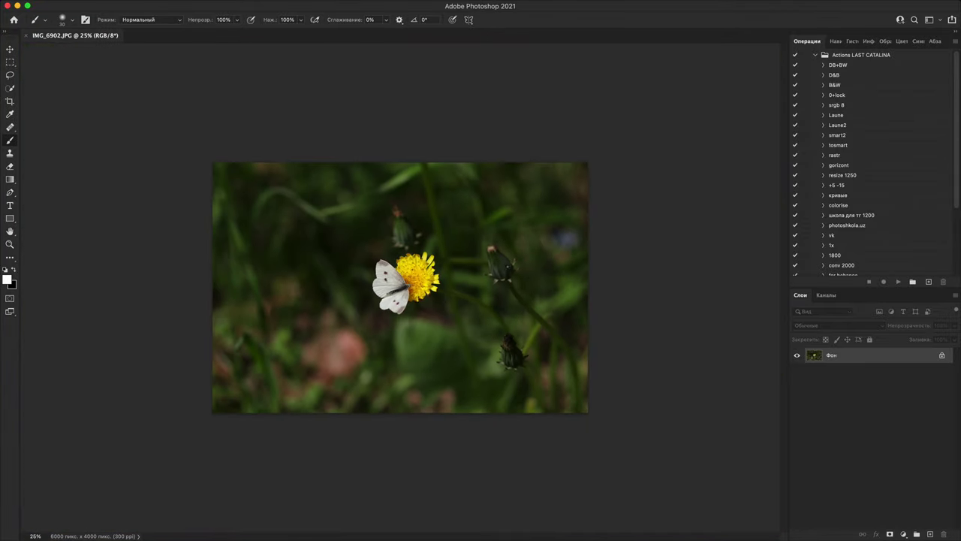
{"action": "key", "text": "ctrl+plus"}
{"action": "key", "text": "ctrl+plus"}
{"action": "key", "text": "ctrl+plus"}
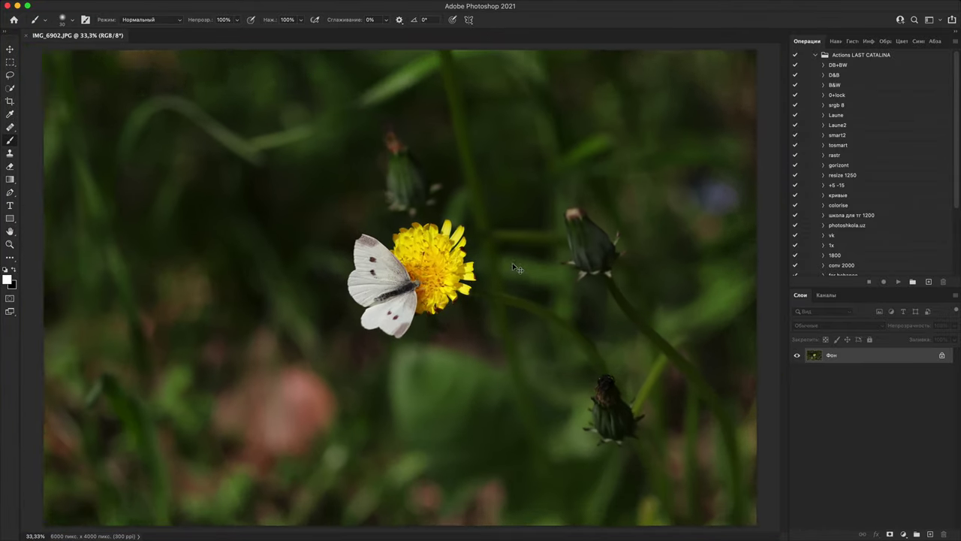
{"action": "key", "text": "ctrl+minus"}
{"action": "key", "text": "ctrl+minus"}
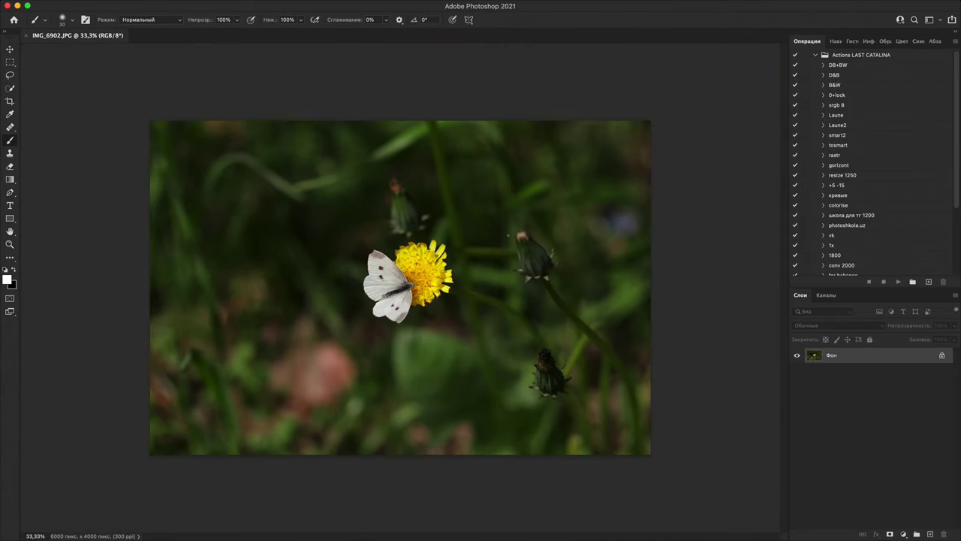
Step: Add a new layer and scribble in white over the three dark buds around the butterfly
{"action": "left_click", "coordinate": [931, 534]}
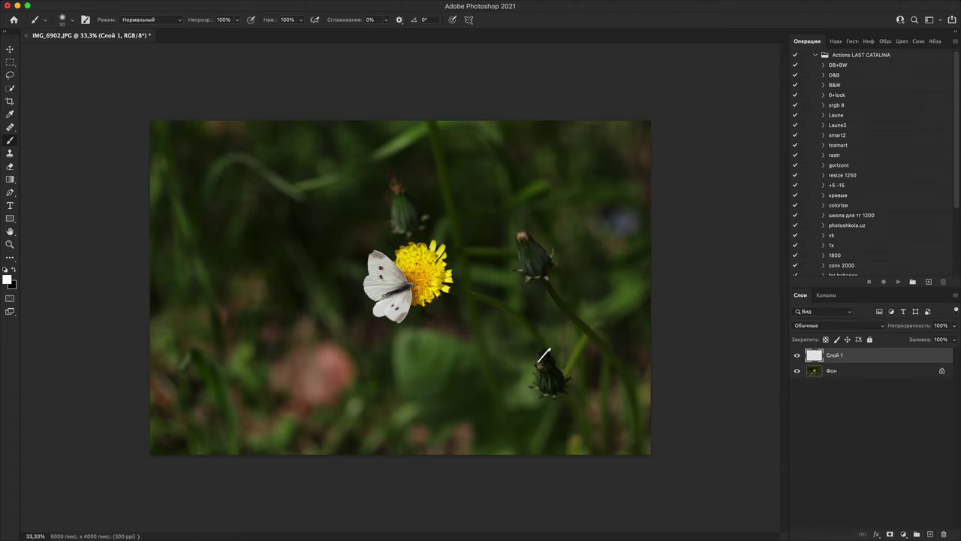
{"action": "mouse_move", "coordinate": [549, 349]}
{"action": "left_mouse_down"}
{"action": "mouse_move", "coordinate": [530, 392]}
{"action": "mouse_move", "coordinate": [578, 364]}
{"action": "mouse_move", "coordinate": [556, 419]}
{"action": "left_mouse_up"}
{"action": "mouse_move", "coordinate": [556, 257]}
{"action": "left_mouse_down"}
{"action": "mouse_move", "coordinate": [551, 244]}
{"action": "mouse_move", "coordinate": [508, 262]}
{"action": "left_mouse_up"}
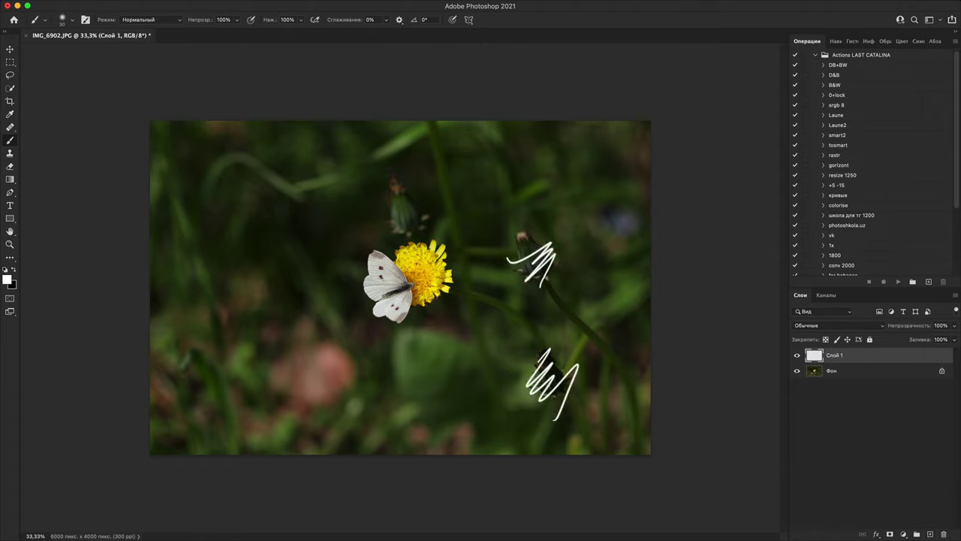
{"action": "mouse_move", "coordinate": [425, 239]}
{"action": "left_mouse_down"}
{"action": "mouse_move", "coordinate": [407, 205]}
{"action": "mouse_move", "coordinate": [364, 209]}
{"action": "left_mouse_up"}
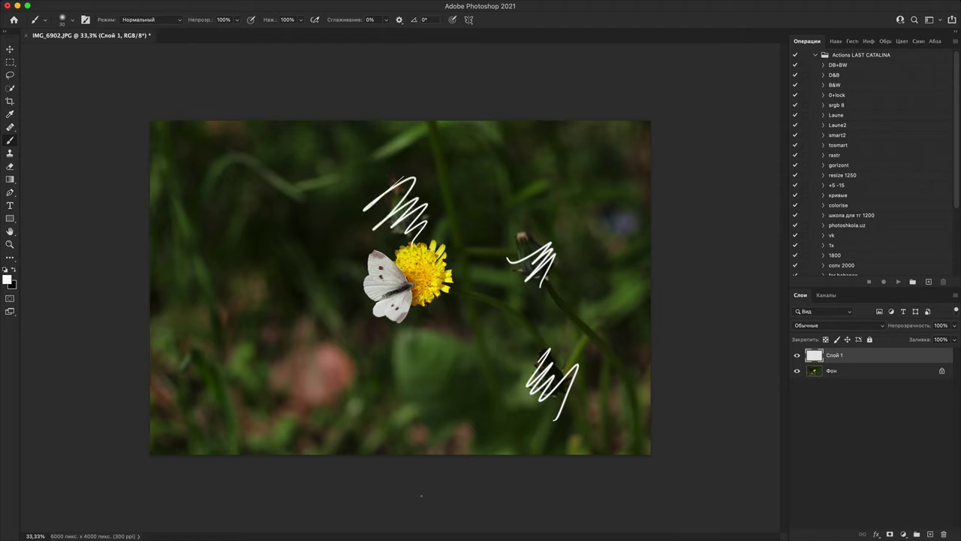
Step: Scribble in white over the pink spot and the distracting patches along the photo's lower and side areas
{"action": "mouse_move", "coordinate": [336, 353]}
{"action": "left_mouse_down"}
{"action": "mouse_move", "coordinate": [315, 376]}
{"action": "mouse_move", "coordinate": [331, 345]}
{"action": "mouse_move", "coordinate": [286, 395]}
{"action": "mouse_move", "coordinate": [366, 359]}
{"action": "left_mouse_up"}
{"action": "mouse_move", "coordinate": [474, 431]}
{"action": "left_mouse_down"}
{"action": "mouse_move", "coordinate": [447, 474]}
{"action": "mouse_move", "coordinate": [279, 474]}
{"action": "mouse_move", "coordinate": [292, 445]}
{"action": "left_mouse_up"}
{"action": "mouse_move", "coordinate": [241, 421]}
{"action": "left_mouse_down"}
{"action": "mouse_move", "coordinate": [260, 439]}
{"action": "mouse_move", "coordinate": [279, 422]}
{"action": "left_mouse_up"}
{"action": "mouse_move", "coordinate": [300, 342]}
{"action": "left_mouse_down"}
{"action": "mouse_move", "coordinate": [266, 369]}
{"action": "mouse_move", "coordinate": [283, 334]}
{"action": "mouse_move", "coordinate": [259, 293]}
{"action": "mouse_move", "coordinate": [225, 313]}
{"action": "left_mouse_up"}
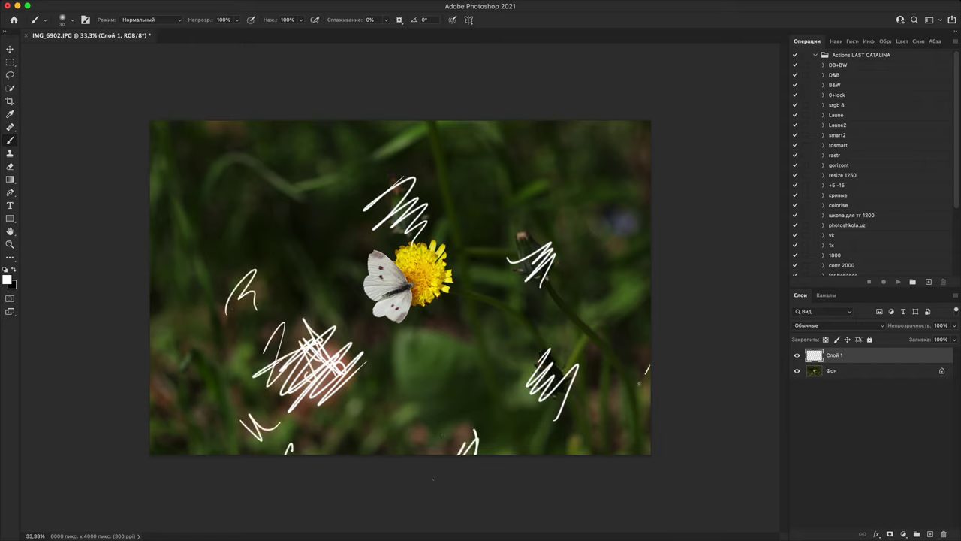
{"action": "left_click_drag", "start_coordinate": [638, 383], "coordinate": [647, 323]}
{"action": "mouse_move", "coordinate": [609, 405]}
{"action": "left_mouse_down"}
{"action": "mouse_move", "coordinate": [630, 416]}
{"action": "mouse_move", "coordinate": [615, 450]}
{"action": "mouse_move", "coordinate": [614, 387]}
{"action": "mouse_move", "coordinate": [601, 434]}
{"action": "left_mouse_up"}
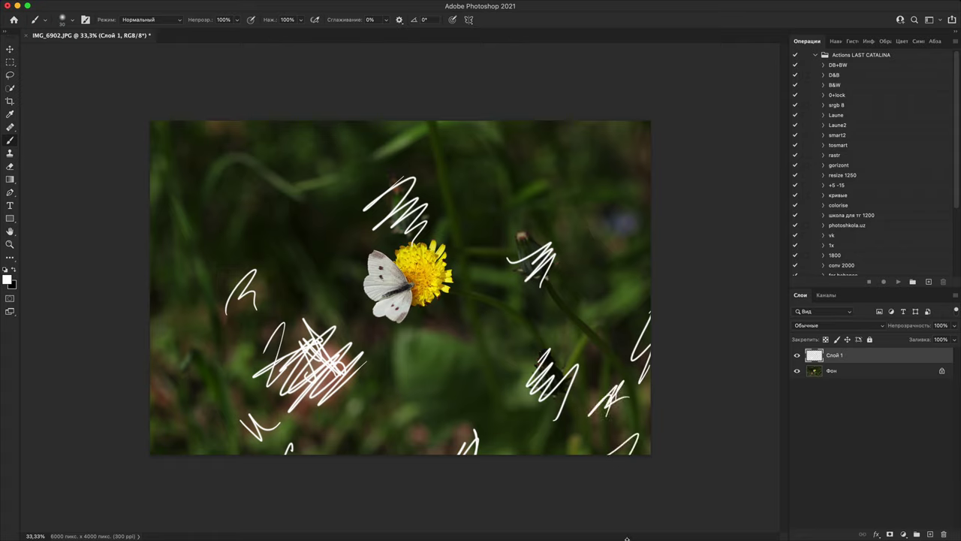
Step: Hide the scribble layer and cover the pink spot and the three buds with copies of the blurred green leaf
{"action": "left_click", "coordinate": [797, 355]}
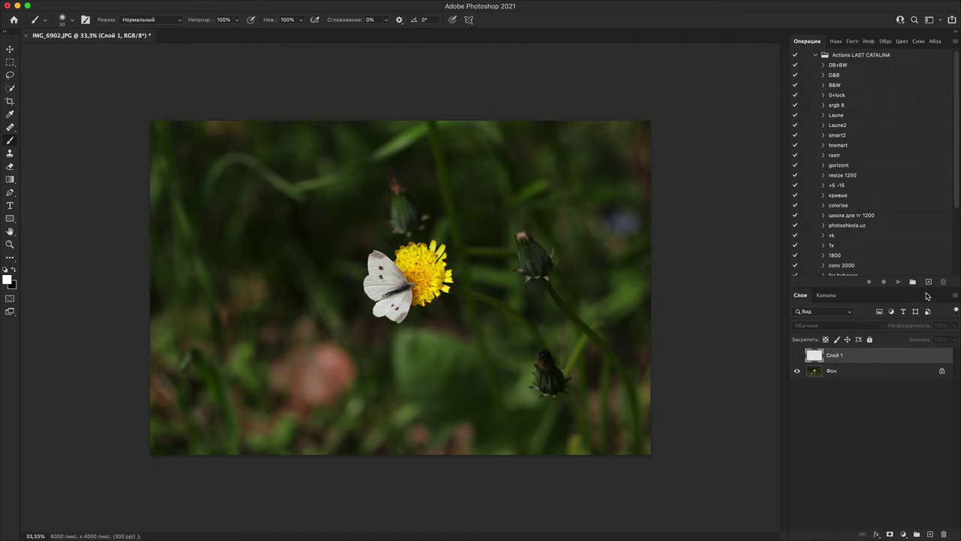
{"action": "left_click", "coordinate": [932, 515]}
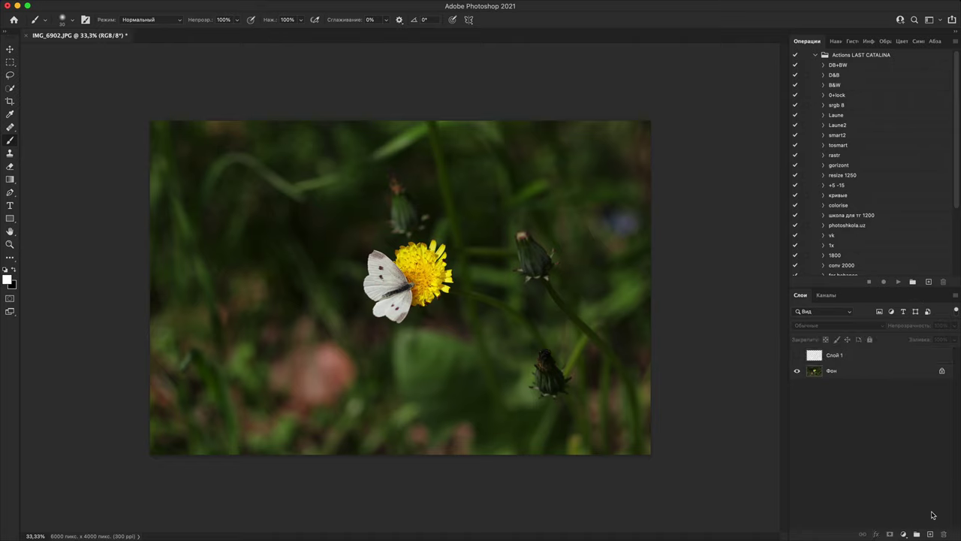
{"action": "left_click", "coordinate": [836, 370]}
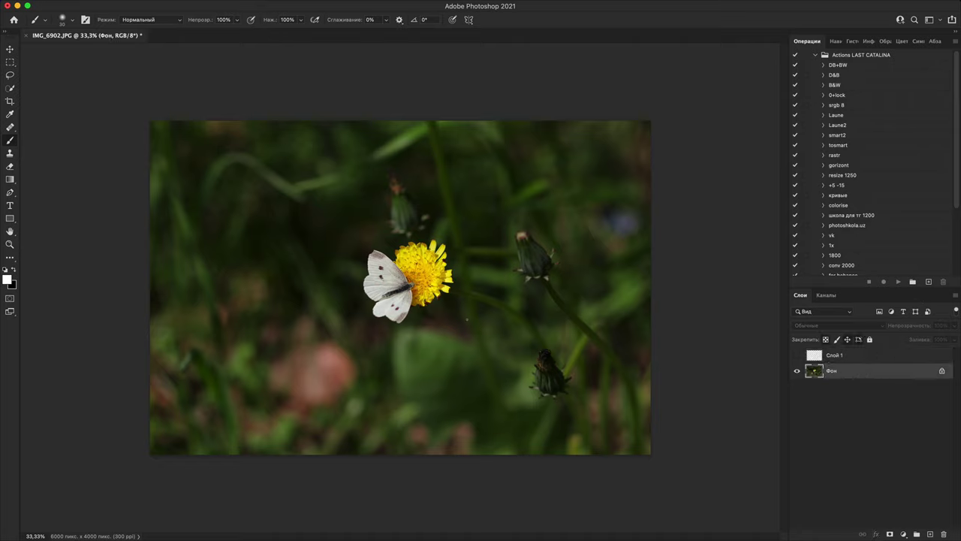
{"action": "key", "text": "l"}
{"action": "mouse_move", "coordinate": [458, 418]}
{"action": "left_mouse_down"}
{"action": "mouse_move", "coordinate": [434, 439]}
{"action": "mouse_move", "coordinate": [402, 384]}
{"action": "mouse_move", "coordinate": [428, 345]}
{"action": "mouse_move", "coordinate": [456, 339]}
{"action": "mouse_move", "coordinate": [505, 367]}
{"action": "mouse_move", "coordinate": [453, 426]}
{"action": "mouse_move", "coordinate": [437, 387]}
{"action": "mouse_move", "coordinate": [308, 383]}
{"action": "left_mouse_up"}
{"action": "key", "text": "super+j"}
{"action": "key", "text": "v"}
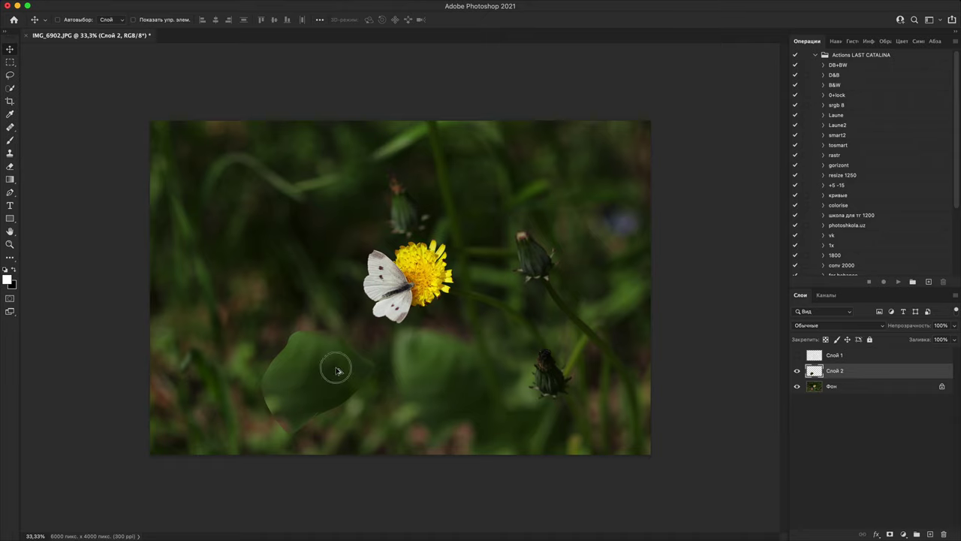
{"action": "left_click_drag", "start_coordinate": [334, 368], "coordinate": [406, 210]}
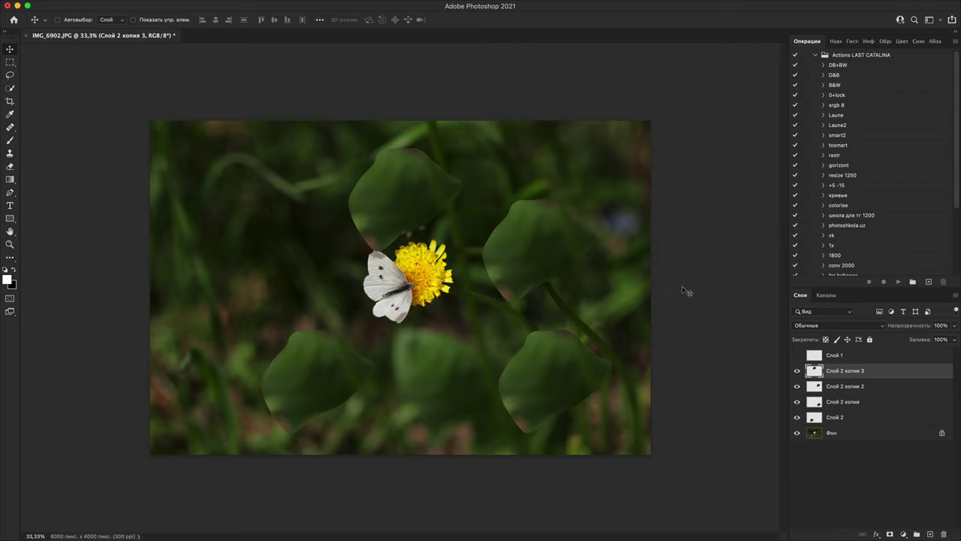
Step: Hide all the leaf patches so only the background layer shows, and view the photo at 50%
{"action": "left_click", "coordinate": [796, 432], "text": "alt"}
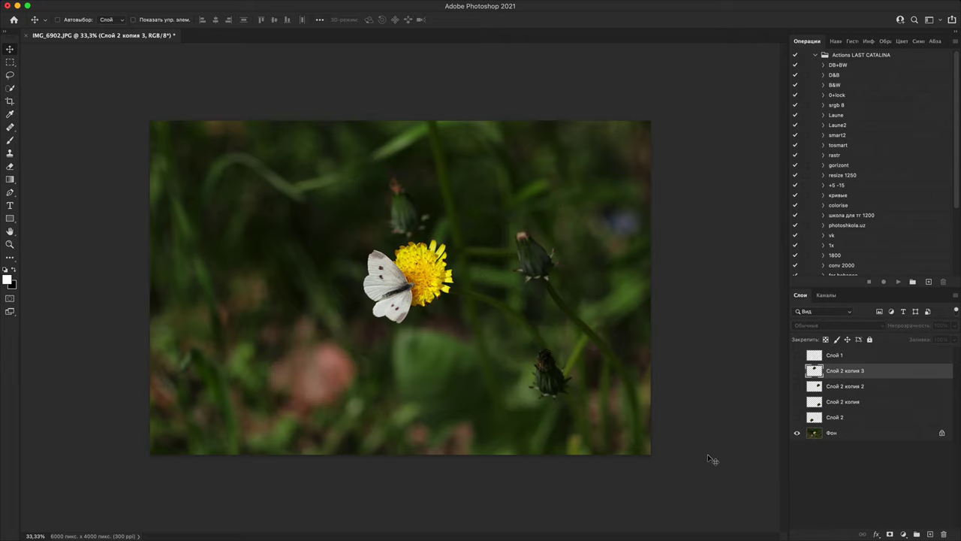
{"action": "key", "text": "super+plus"}
{"action": "key", "text": "super+plus"}
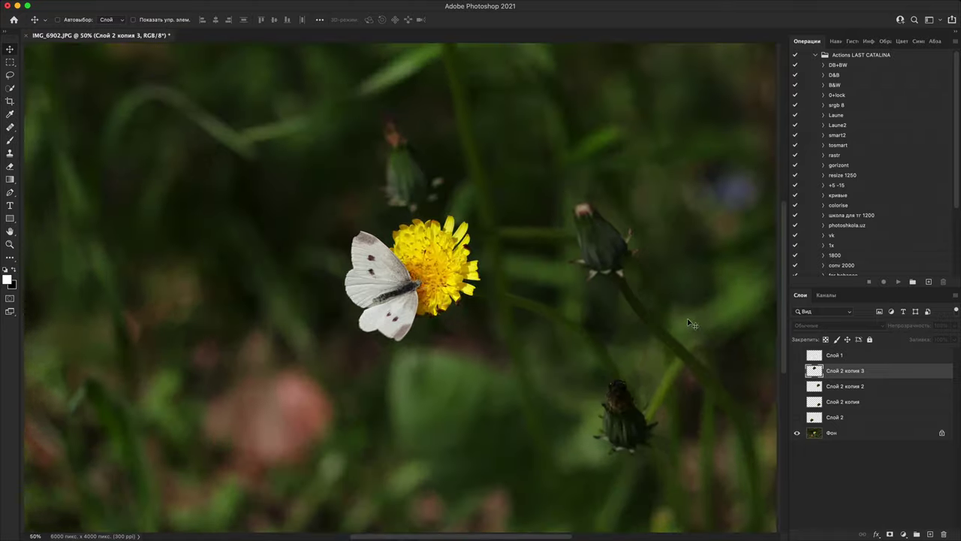
Step: Examine the whole butterfly photo and then the butterfly and yellow flower up close
{"action": "key", "text": "super+minus"}
{"action": "key", "text": "super+minus"}
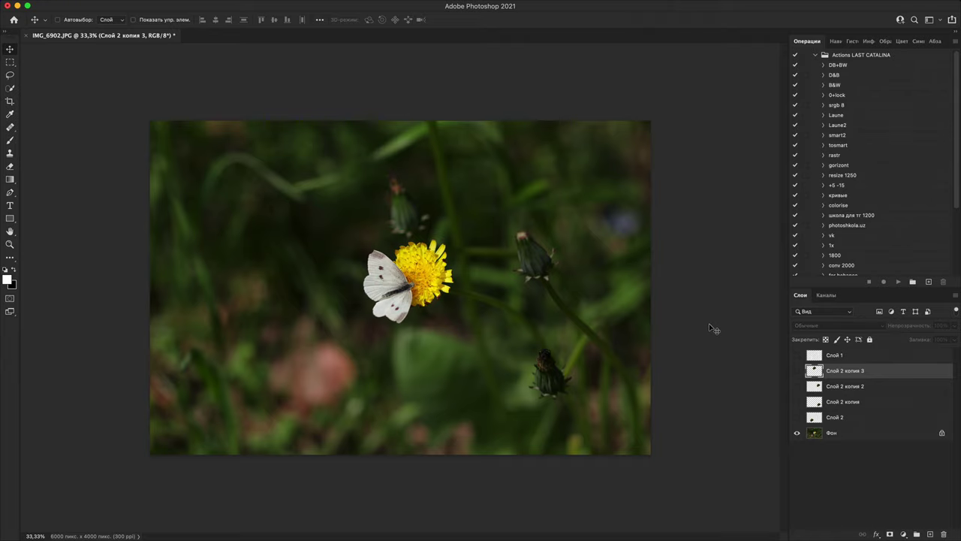
{"action": "key", "text": "super+plus"}
{"action": "key", "text": "super+plus"}
{"action": "key", "text": "super+plus"}
{"action": "key", "text": "super+plus"}
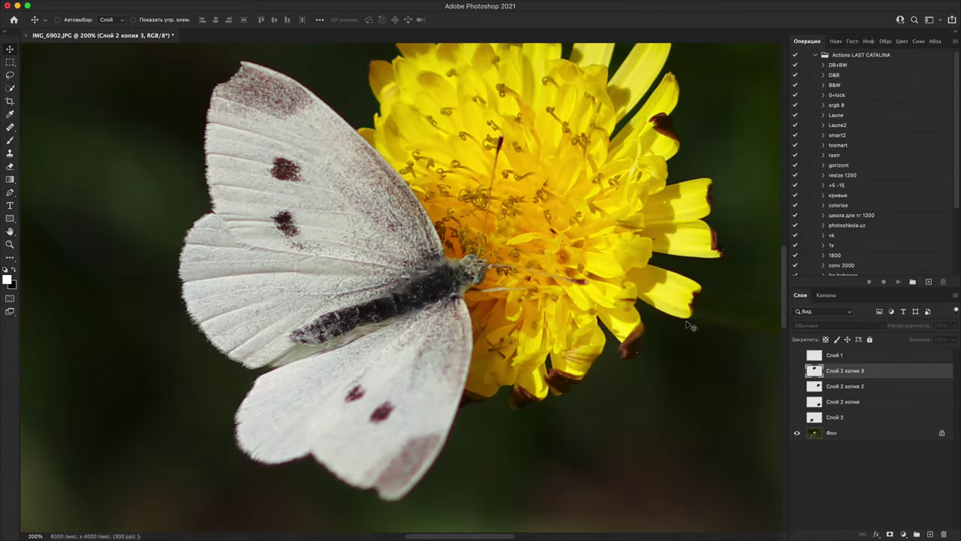
{"action": "key", "text": "super+minus"}
{"action": "key", "text": "super+minus"}
Step: Crop the photo in proportion to about 3414 × 2276 px around the butterfly and flower
{"action": "key", "text": "c"}
{"action": "key", "text": "super+minus"}
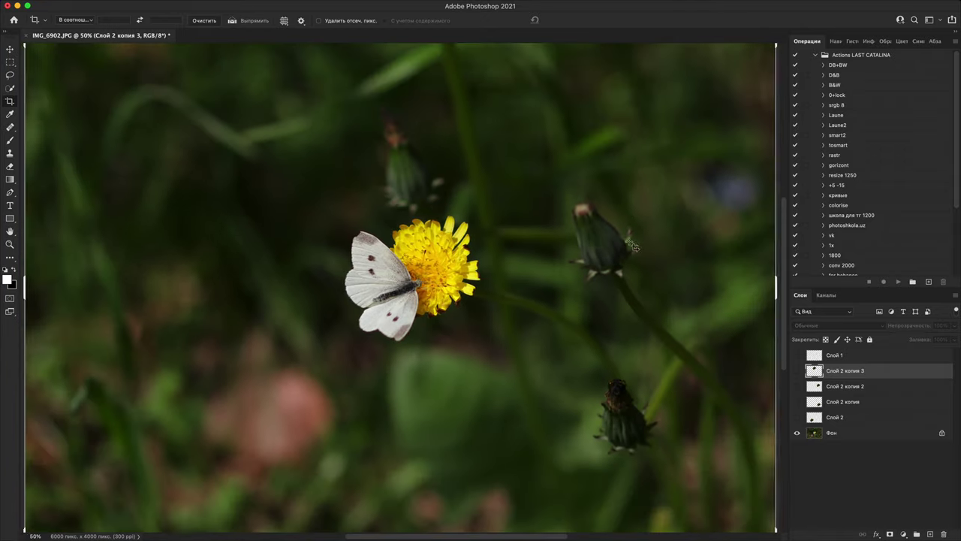
{"action": "key", "text": "super+minus"}
{"action": "left_click_drag", "start_coordinate": [648, 120], "coordinate": [587, 163]}
{"action": "left_click_drag", "start_coordinate": [215, 412], "coordinate": [257, 382]}
{"action": "left_click_drag", "start_coordinate": [455, 251], "coordinate": [444, 265]}
{"action": "key", "text": "super+minus"}
{"action": "key", "text": "super+minus"}
{"action": "key", "text": "super+plus"}
{"action": "key", "text": "super+plus"}
{"action": "key", "text": "super+plus"}
{"action": "key", "text": "super+plus"}
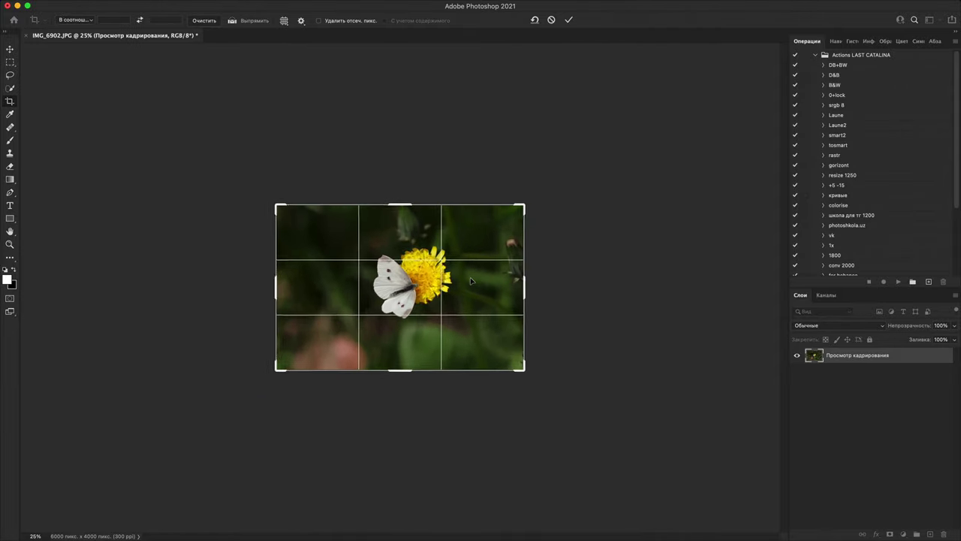
{"action": "left_click_drag", "start_coordinate": [504, 280], "coordinate": [484, 304]}
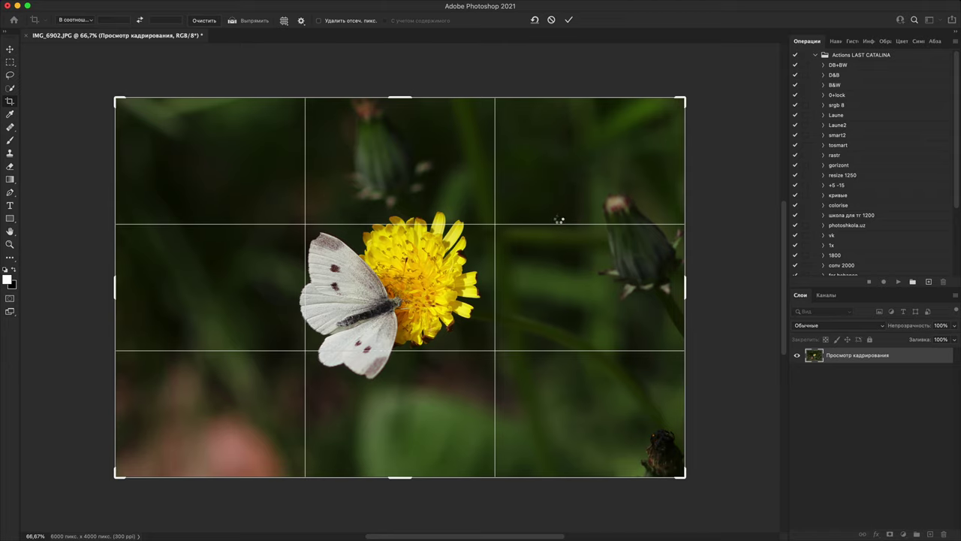
{"action": "key", "text": "Return"}
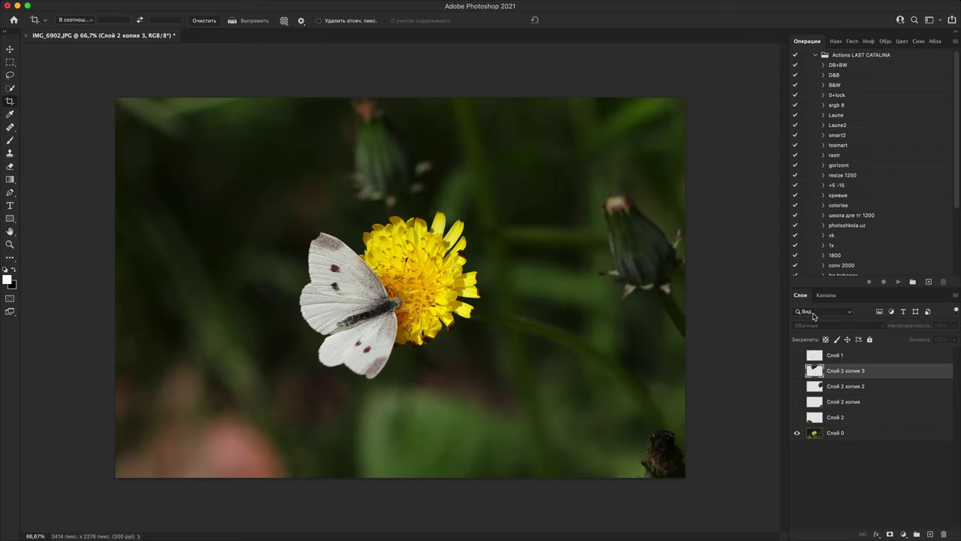
Step: Add a layer above the photo and cover the upper-right bud with sampled background green using a 500 px brush
{"action": "left_click", "coordinate": [895, 433]}
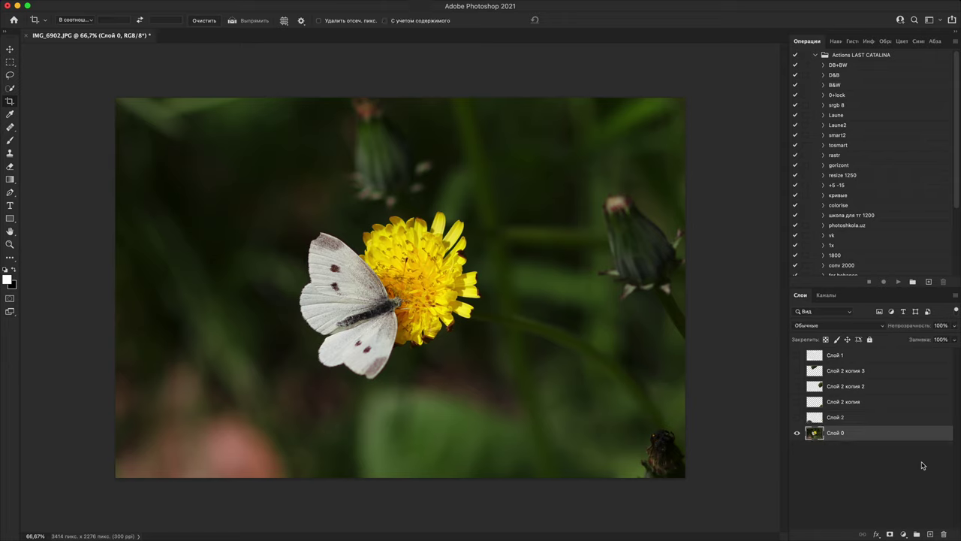
{"action": "left_click", "coordinate": [929, 533]}
{"action": "key", "text": "b"}
{"action": "left_click", "coordinate": [648, 205], "text": "alt"}
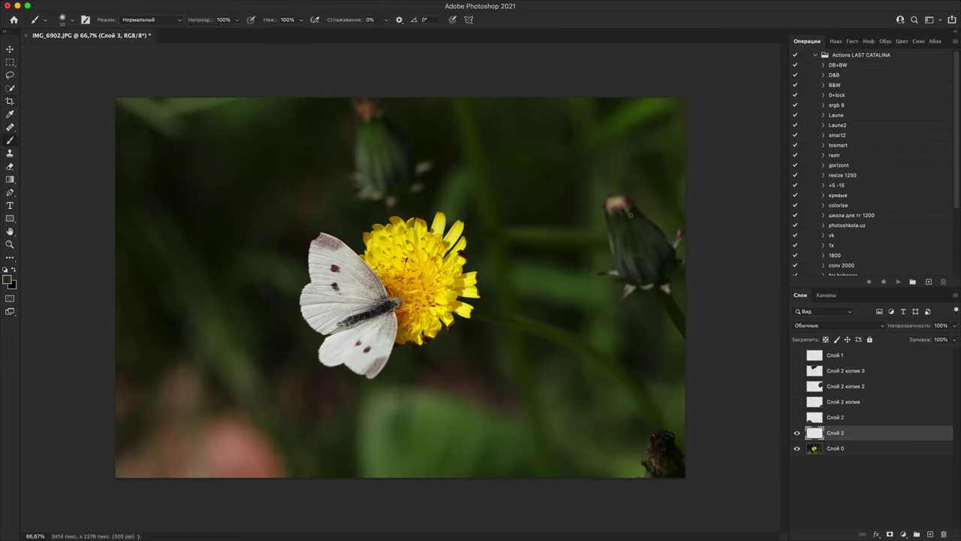
{"action": "key", "text": "bracketright"}
{"action": "key", "text": "bracketright"}
{"action": "key", "text": "bracketright"}
{"action": "key", "text": "bracketright"}
{"action": "key", "text": "bracketright"}
{"action": "key", "text": "bracketright"}
{"action": "key", "text": "bracketright"}
{"action": "key", "text": "bracketright"}
{"action": "key", "text": "bracketright"}
{"action": "key", "text": "bracketright"}
{"action": "key", "text": "bracketright"}
{"action": "key", "text": "bracketright"}
{"action": "key", "text": "bracketright"}
{"action": "key", "text": "bracketright"}
{"action": "key", "text": "bracketright"}
{"action": "mouse_move", "coordinate": [611, 193]}
{"action": "left_mouse_down"}
{"action": "mouse_move", "coordinate": [643, 253]}
{"action": "mouse_move", "coordinate": [611, 232]}
{"action": "left_mouse_up"}
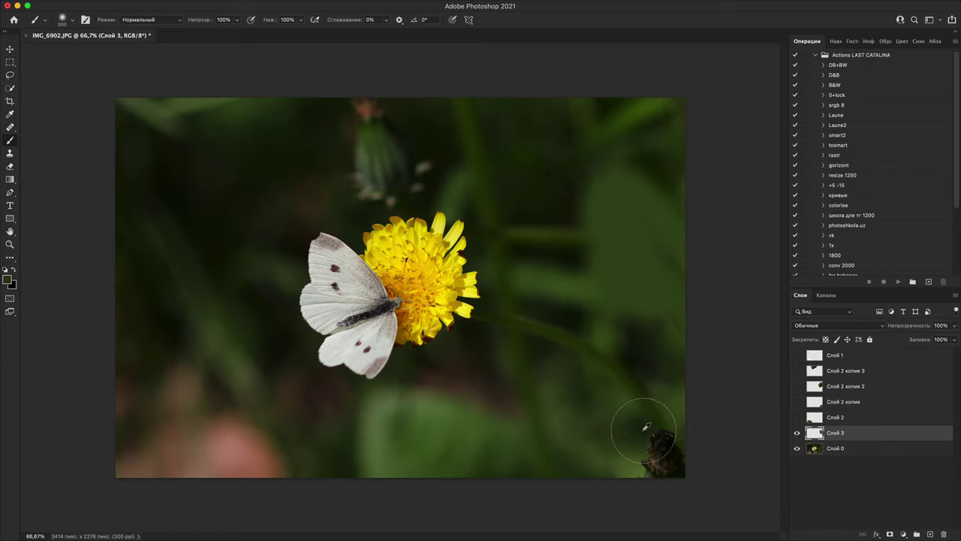
Step: Paint over the lower-right bud and the bud above the flower with colours sampled from the nearby background
{"action": "left_click_drag", "start_coordinate": [644, 429], "coordinate": [660, 506]}
{"action": "left_click", "coordinate": [604, 456], "text": "alt"}
{"action": "left_click_drag", "start_coordinate": [661, 455], "coordinate": [706, 495]}
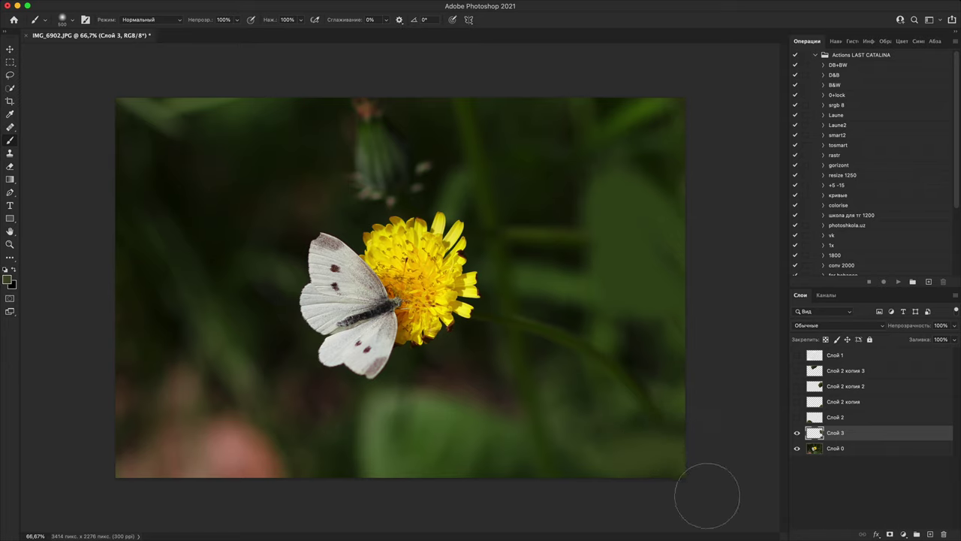
{"action": "left_click", "coordinate": [299, 156], "text": "alt"}
{"action": "mouse_move", "coordinate": [368, 117]}
{"action": "left_mouse_down"}
{"action": "mouse_move", "coordinate": [382, 154]}
{"action": "mouse_move", "coordinate": [401, 175]}
{"action": "mouse_move", "coordinate": [366, 112]}
{"action": "mouse_move", "coordinate": [381, 98]}
{"action": "mouse_move", "coordinate": [400, 145]}
{"action": "left_mouse_up"}
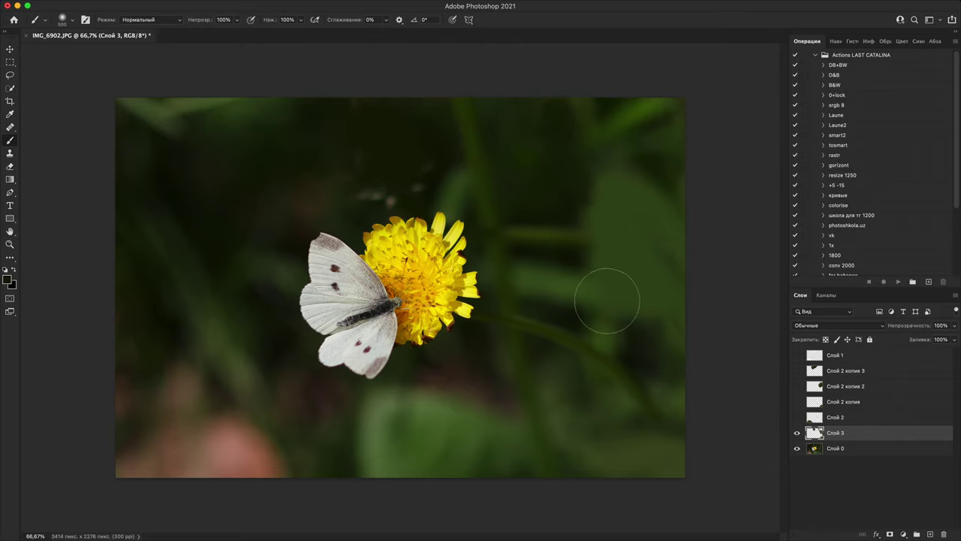
Step: Darken and blend the painted patch along the photo's right side with sampled tones, reducing brush opacity to 20%
{"action": "mouse_move", "coordinate": [609, 300]}
{"action": "left_mouse_down"}
{"action": "mouse_move", "coordinate": [582, 277]}
{"action": "mouse_move", "coordinate": [586, 249]}
{"action": "mouse_move", "coordinate": [650, 285]}
{"action": "mouse_move", "coordinate": [638, 180]}
{"action": "left_mouse_up"}
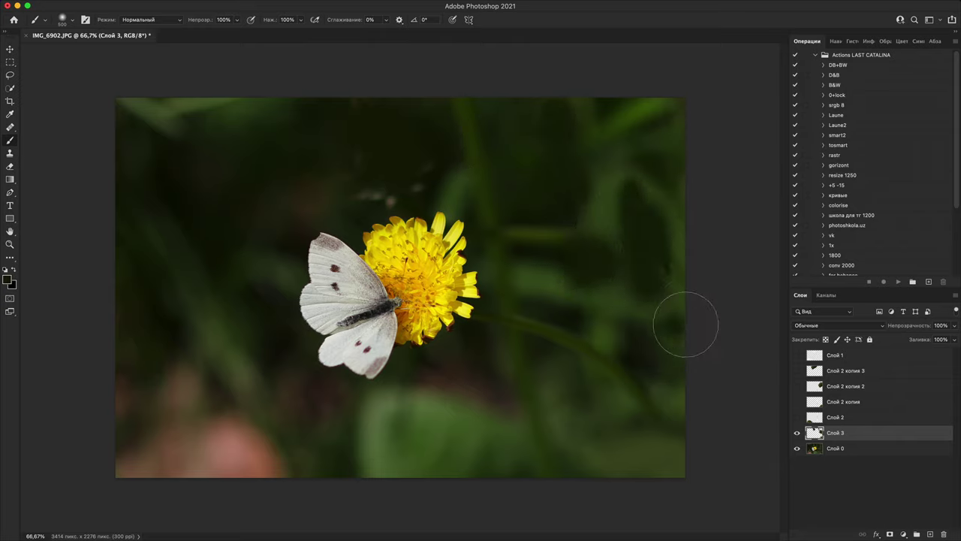
{"action": "left_click", "coordinate": [646, 303], "text": "alt"}
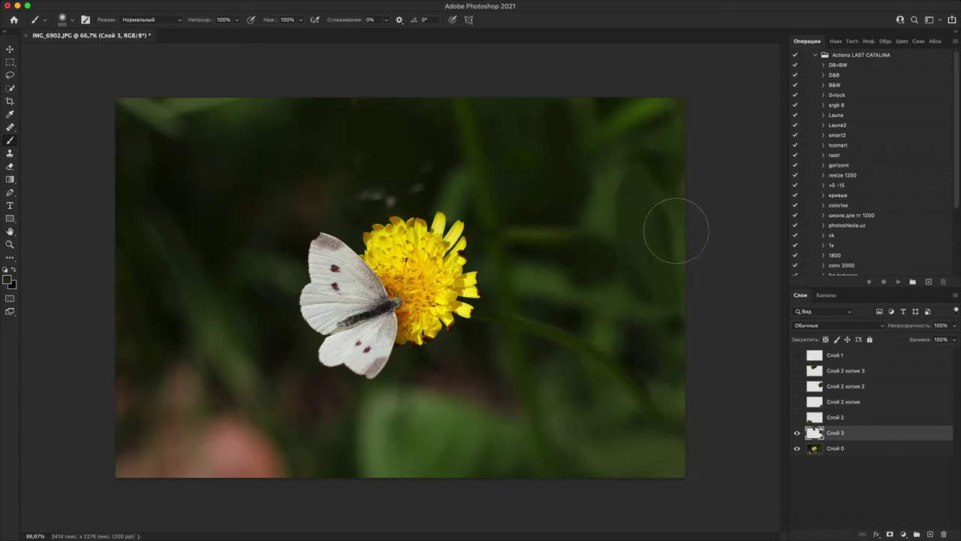
{"action": "key", "text": "2"}
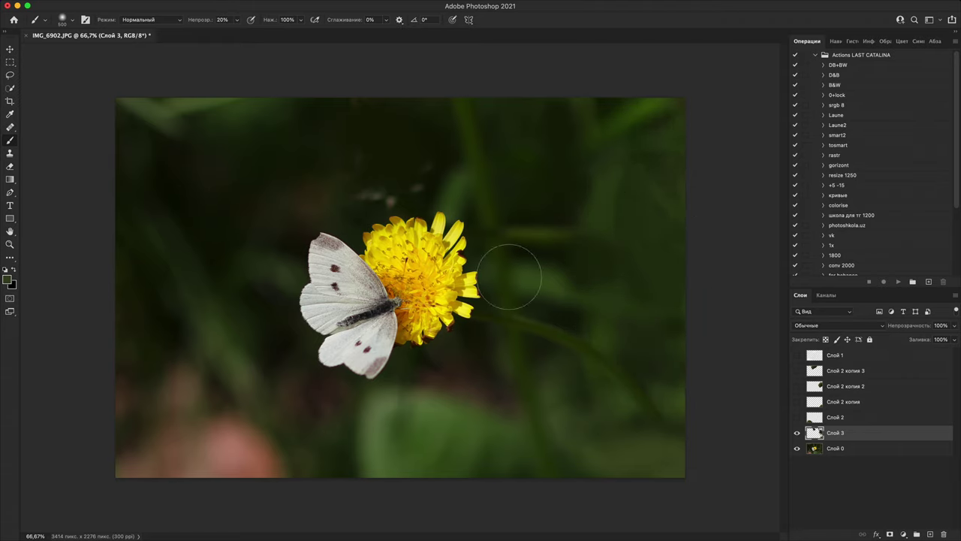
Step: Cover the pink spot in the lower-left corner with green at 60% brush opacity and tone it down with darker green
{"action": "mouse_move", "coordinate": [210, 439]}
{"action": "left_mouse_down"}
{"action": "mouse_move", "coordinate": [258, 468]}
{"action": "mouse_move", "coordinate": [307, 423]}
{"action": "left_mouse_up"}
{"action": "key", "text": "6"}
{"action": "mouse_move", "coordinate": [187, 446]}
{"action": "left_mouse_down"}
{"action": "mouse_move", "coordinate": [242, 442]}
{"action": "mouse_move", "coordinate": [172, 483]}
{"action": "mouse_move", "coordinate": [196, 432]}
{"action": "mouse_move", "coordinate": [166, 441]}
{"action": "left_mouse_up"}
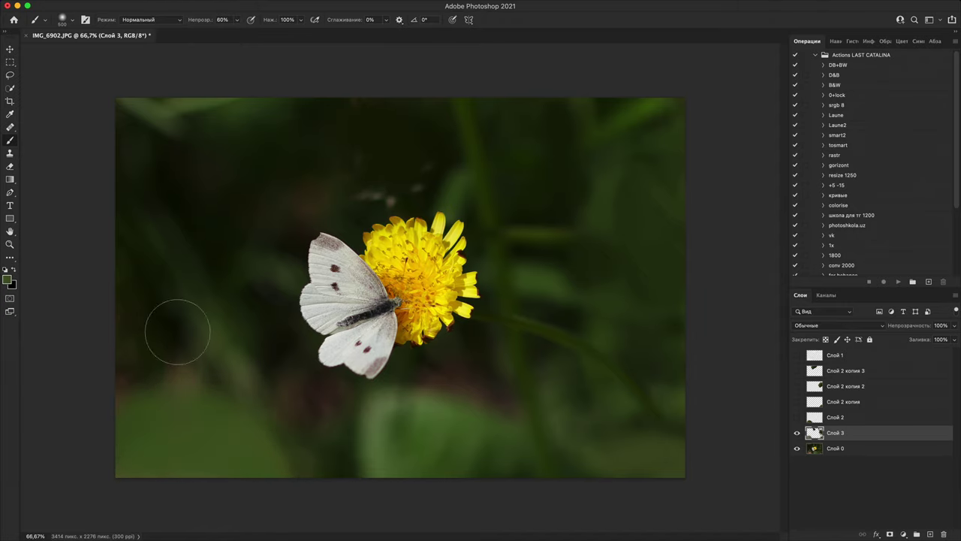
{"action": "key", "text": "super+1"}
{"action": "key", "text": "super+minus"}
{"action": "key", "text": "super+minus"}
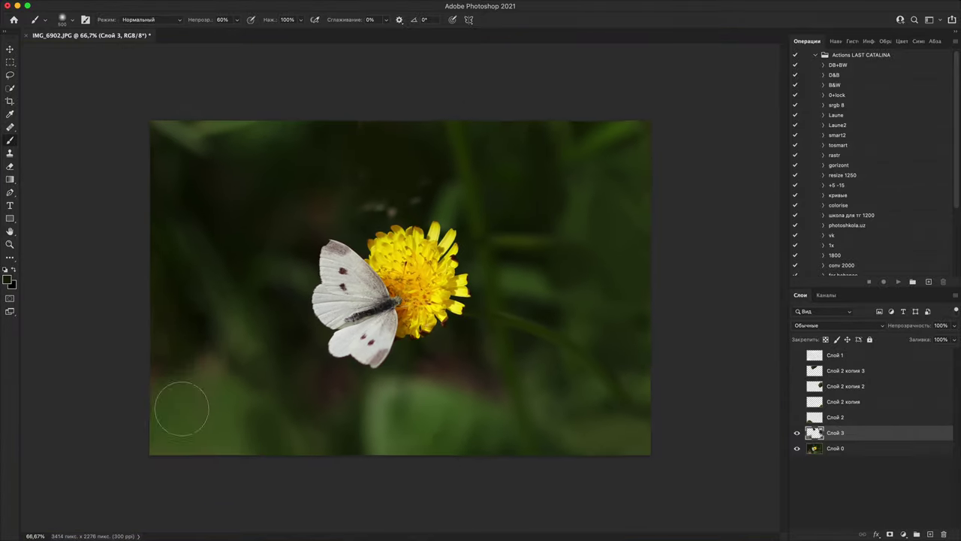
{"action": "mouse_move", "coordinate": [226, 361]}
{"action": "left_mouse_down"}
{"action": "mouse_move", "coordinate": [298, 423]}
{"action": "mouse_move", "coordinate": [267, 399]}
{"action": "left_mouse_up"}
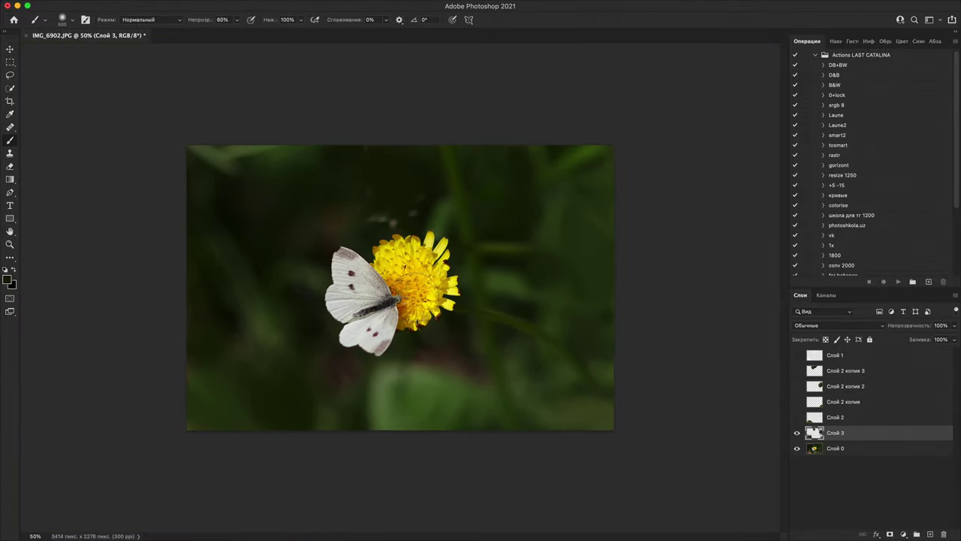
Step: Reframe the crop slightly lower at the same size so the butterfly and flower sit higher in the photo
{"action": "key", "text": "v"}
{"action": "key", "text": "c"}
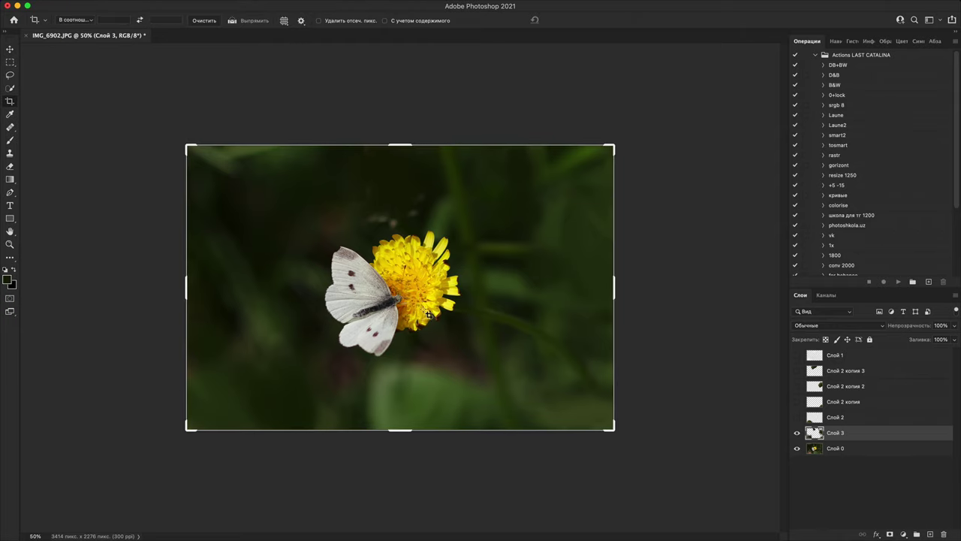
{"action": "left_click_drag", "start_coordinate": [425, 316], "coordinate": [489, 325]}
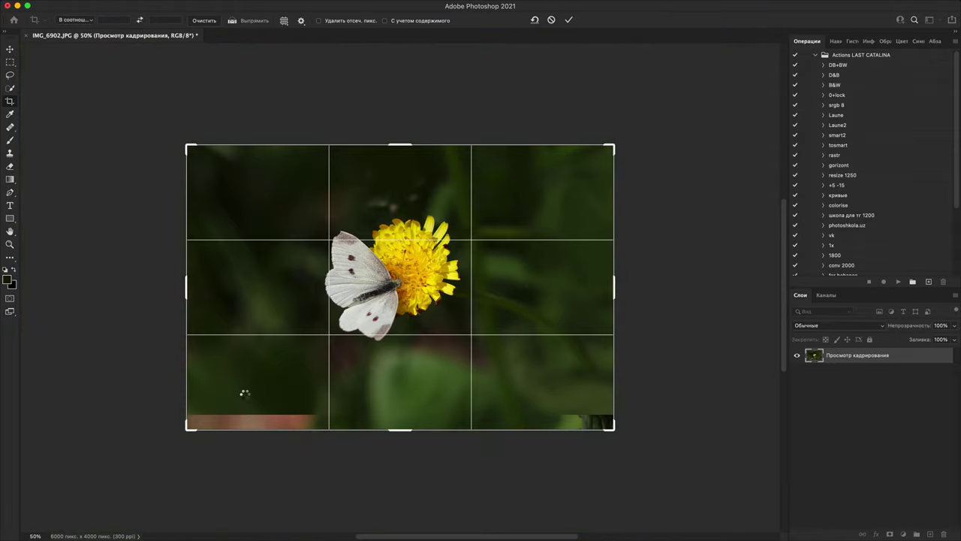
{"action": "key", "text": "b"}
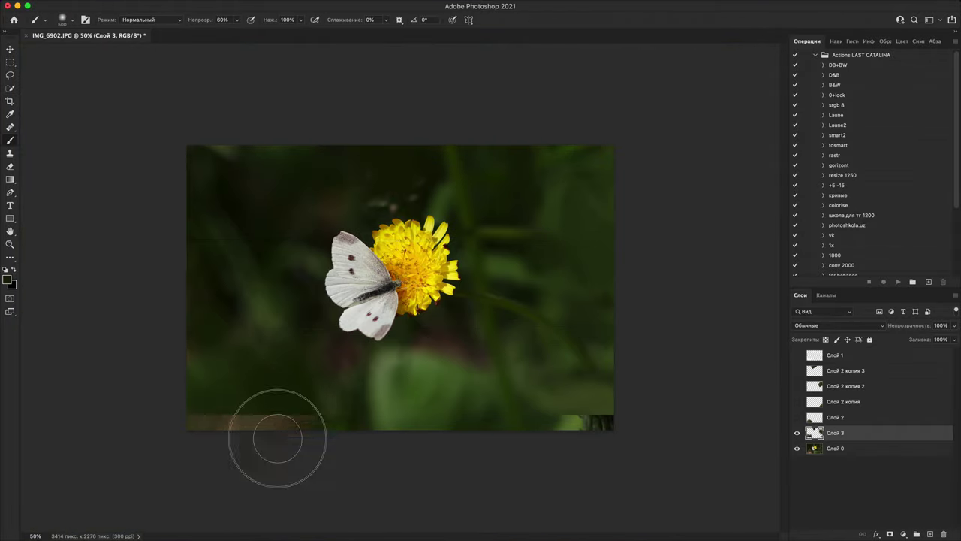
Step: Paint dark background tones over the exposed strip along the photo's lower edge and the light specks above the flower
{"action": "left_click_drag", "start_coordinate": [277, 437], "coordinate": [220, 395]}
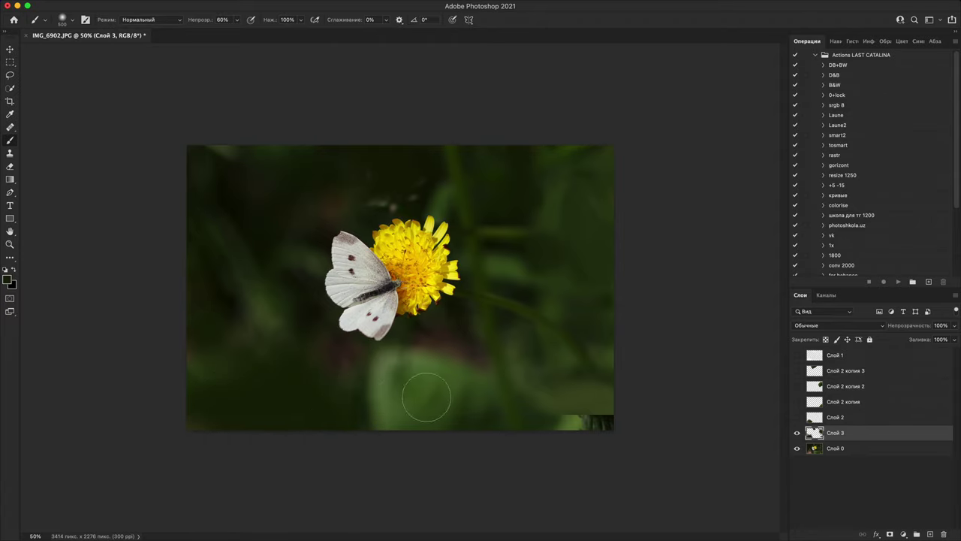
{"action": "mouse_move", "coordinate": [561, 387]}
{"action": "left_mouse_down"}
{"action": "mouse_move", "coordinate": [553, 429]}
{"action": "mouse_move", "coordinate": [613, 456]}
{"action": "mouse_move", "coordinate": [606, 383]}
{"action": "mouse_move", "coordinate": [624, 430]}
{"action": "mouse_move", "coordinate": [611, 427]}
{"action": "mouse_move", "coordinate": [633, 349]}
{"action": "left_mouse_up"}
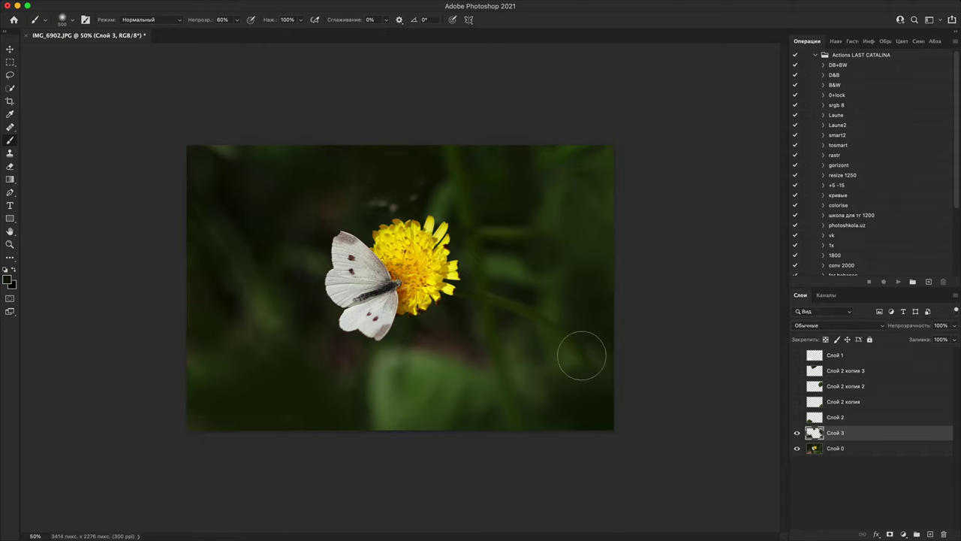
{"action": "left_click_drag", "start_coordinate": [376, 200], "coordinate": [413, 197]}
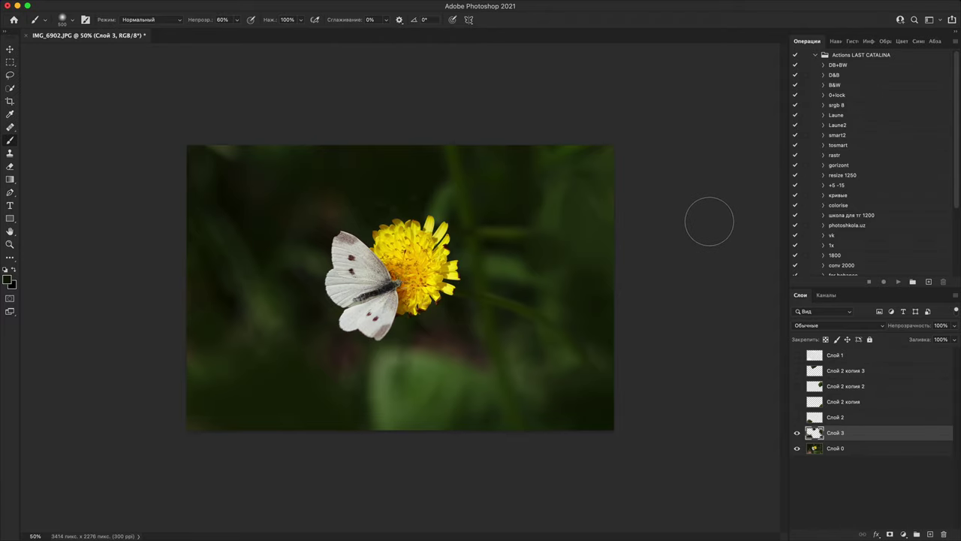
Step: Inspect the retouched photo at high magnification, at thumbnail size and at 50%
{"action": "key", "text": "super+plus"}
{"action": "key", "text": "super+plus"}
{"action": "key", "text": "super+plus"}
{"action": "key", "text": "super+plus"}
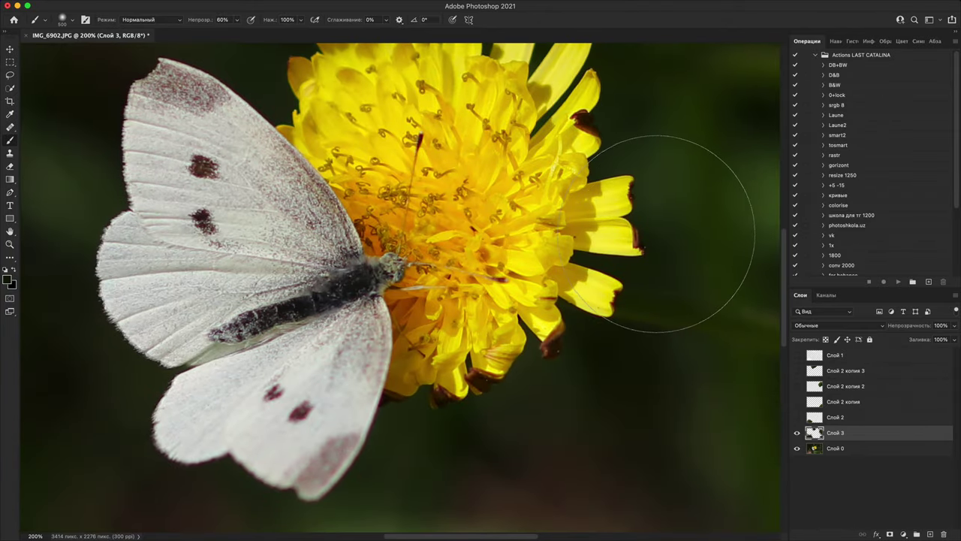
{"action": "key", "text": "super+minus"}
{"action": "key", "text": "super+minus"}
{"action": "key", "text": "super+minus"}
{"action": "key", "text": "super+minus"}
{"action": "key", "text": "super+minus"}
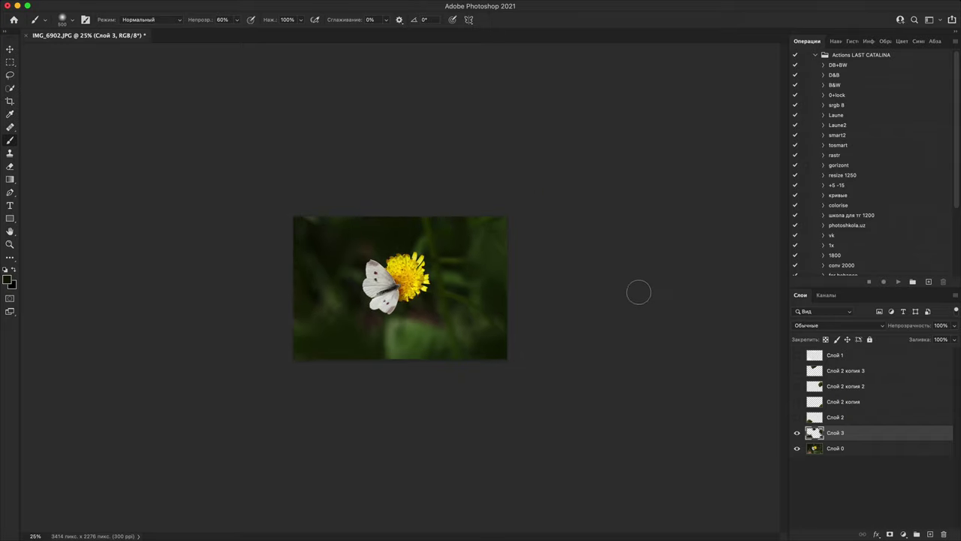
{"action": "key", "text": "super+equal"}
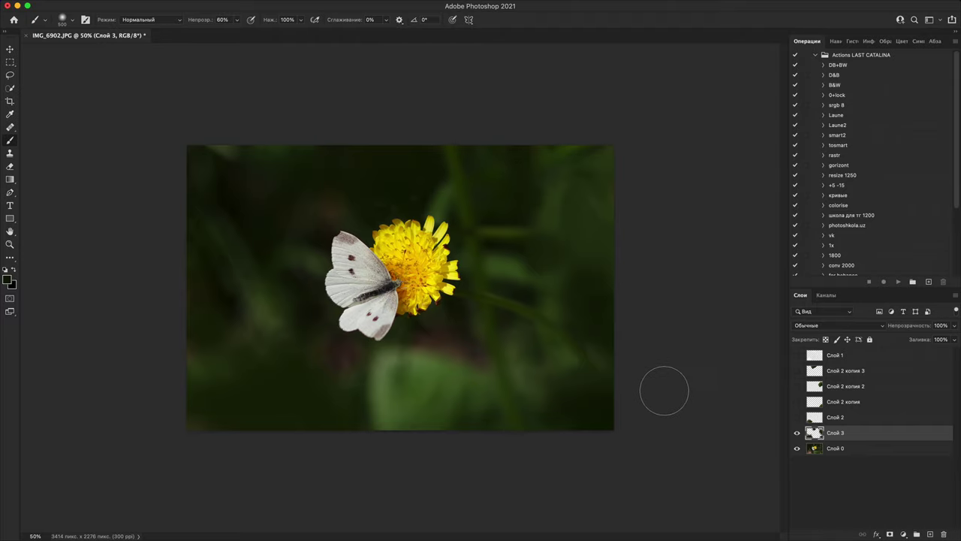
Step: Darken the photo's lower-left corner, upper edge and right edge with dark green brush strokes
{"action": "mouse_move", "coordinate": [185, 409]}
{"action": "left_mouse_down"}
{"action": "mouse_move", "coordinate": [214, 471]}
{"action": "mouse_move", "coordinate": [203, 413]}
{"action": "mouse_move", "coordinate": [268, 456]}
{"action": "left_mouse_up"}
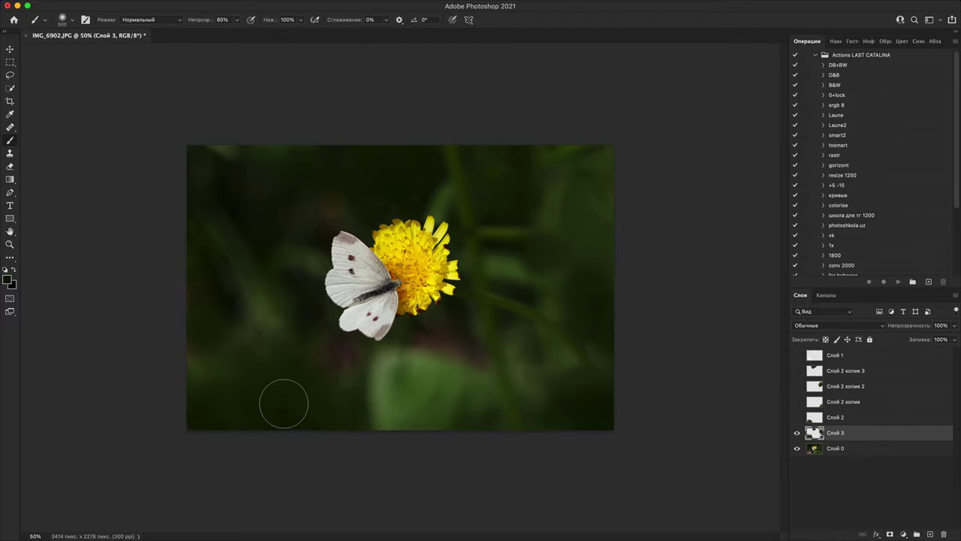
{"action": "left_click_drag", "start_coordinate": [255, 164], "coordinate": [293, 180]}
{"action": "left_click_drag", "start_coordinate": [358, 136], "coordinate": [398, 140]}
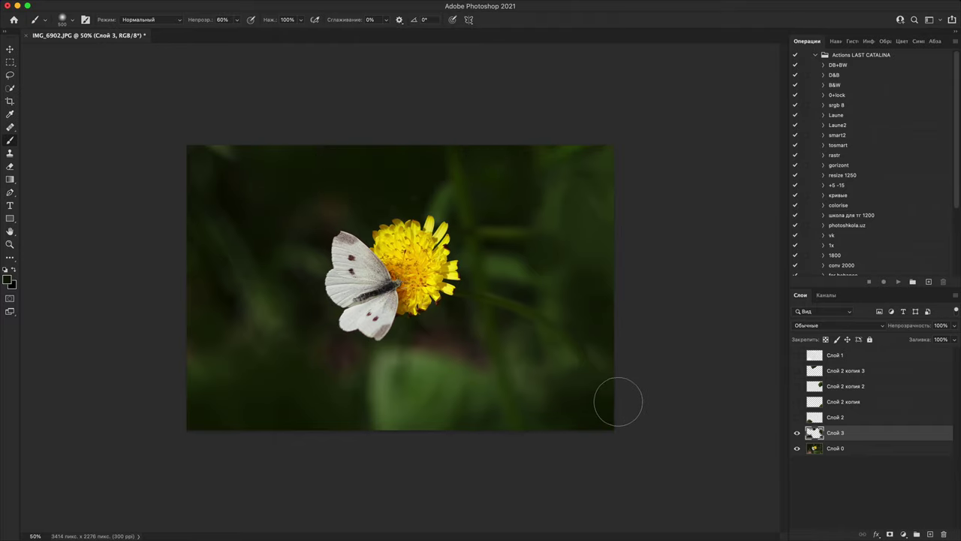
{"action": "left_click", "coordinate": [606, 347]}
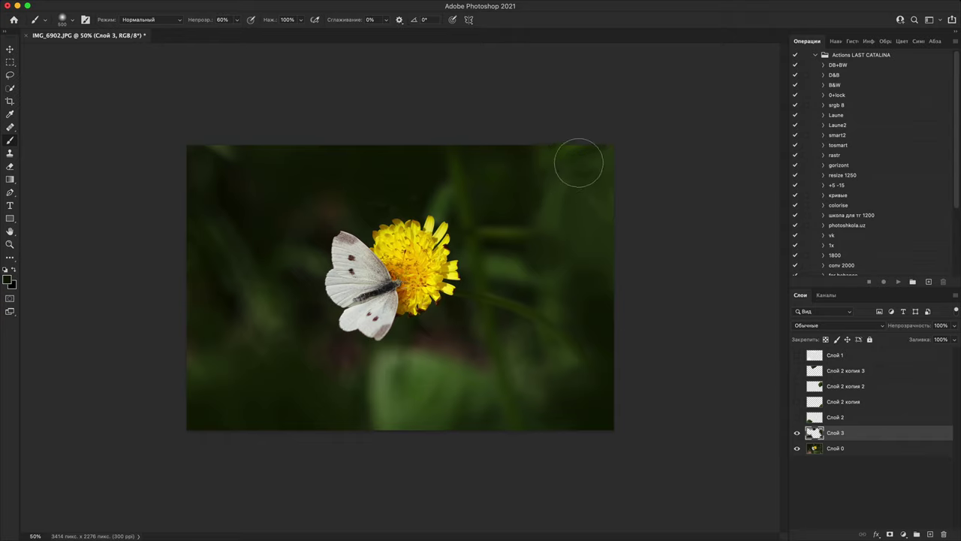
Step: Paint green sampled from the blurred leaf across the photo's upper-left corner and undo the last strokes
{"action": "left_click", "coordinate": [401, 373], "text": "alt"}
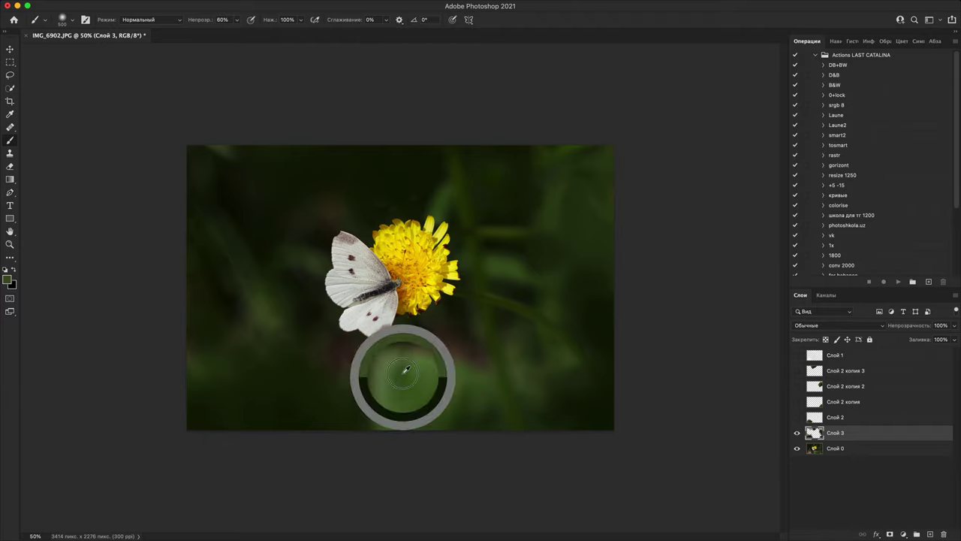
{"action": "mouse_move", "coordinate": [161, 150]}
{"action": "left_mouse_down"}
{"action": "mouse_move", "coordinate": [264, 219]}
{"action": "mouse_move", "coordinate": [301, 170]}
{"action": "mouse_move", "coordinate": [342, 148]}
{"action": "left_mouse_up"}
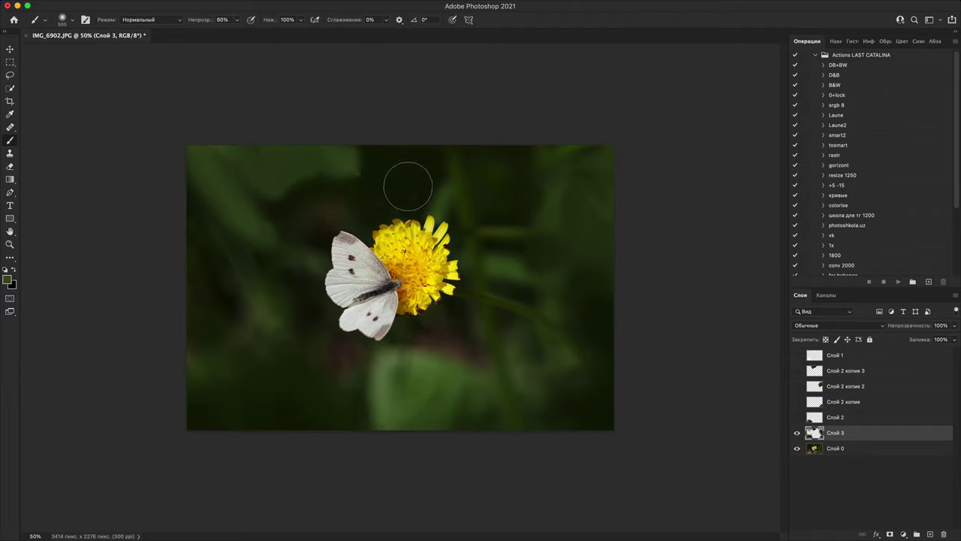
{"action": "mouse_move", "coordinate": [289, 182]}
{"action": "left_mouse_down"}
{"action": "mouse_move", "coordinate": [226, 128]}
{"action": "mouse_move", "coordinate": [200, 251]}
{"action": "mouse_move", "coordinate": [189, 213]}
{"action": "mouse_move", "coordinate": [252, 138]}
{"action": "mouse_move", "coordinate": [344, 144]}
{"action": "left_mouse_up"}
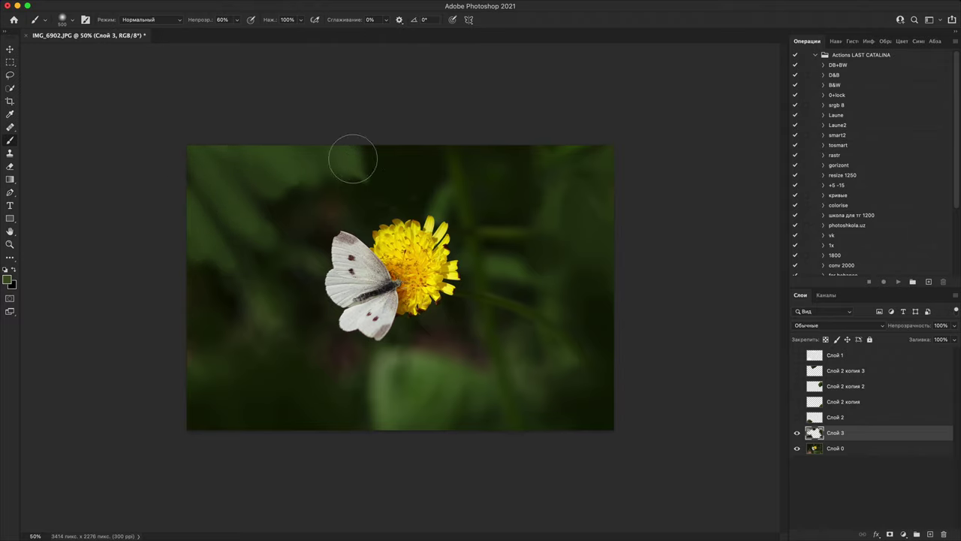
{"action": "key", "text": "super+z"}
{"action": "key", "text": "super+z"}
{"action": "key", "text": "super+z"}
{"action": "key", "text": "super+z"}
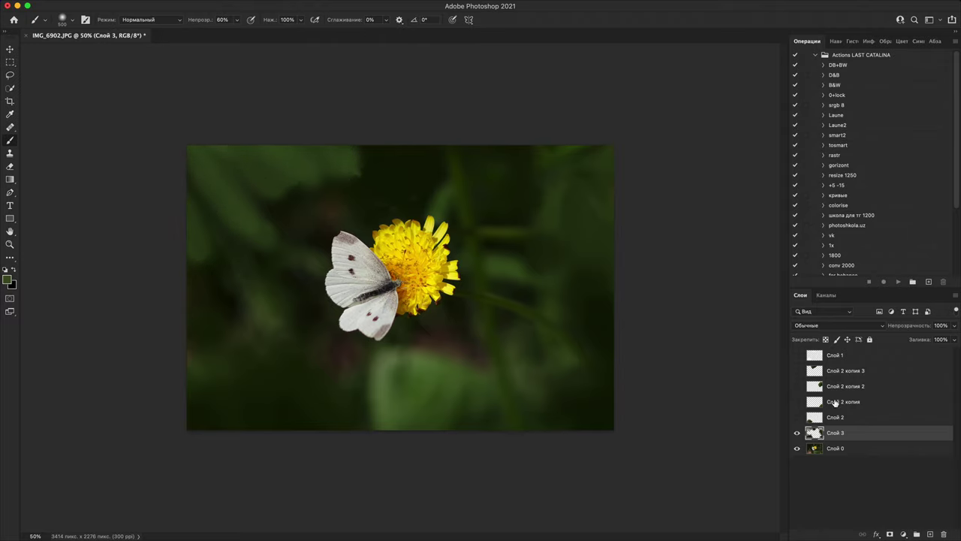
Step: Add a new layer above Слой 3 and paint dark tones over the blurred leaf in the photo's upper-left area
{"action": "key", "text": "z"}
{"action": "left_click", "coordinate": [930, 533]}
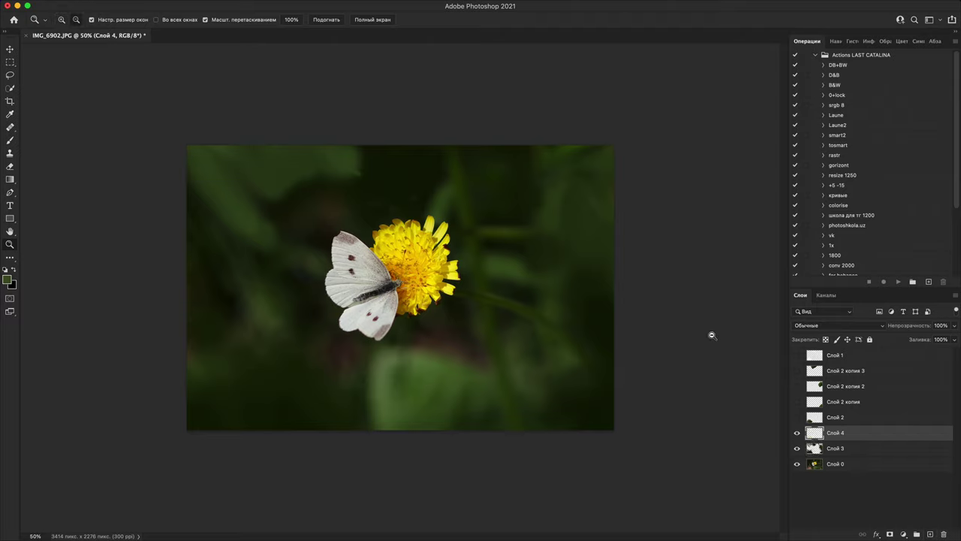
{"action": "key", "text": "b"}
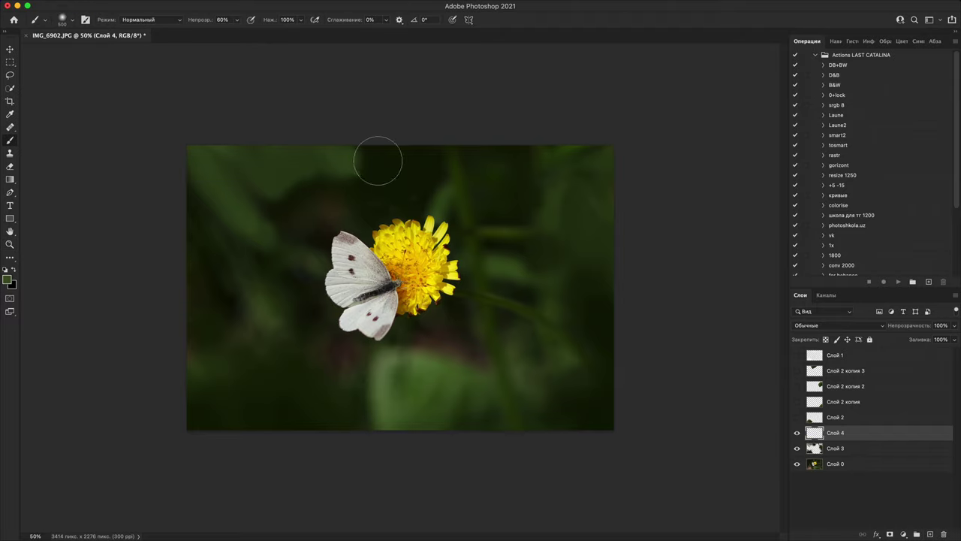
{"action": "key", "text": "x"}
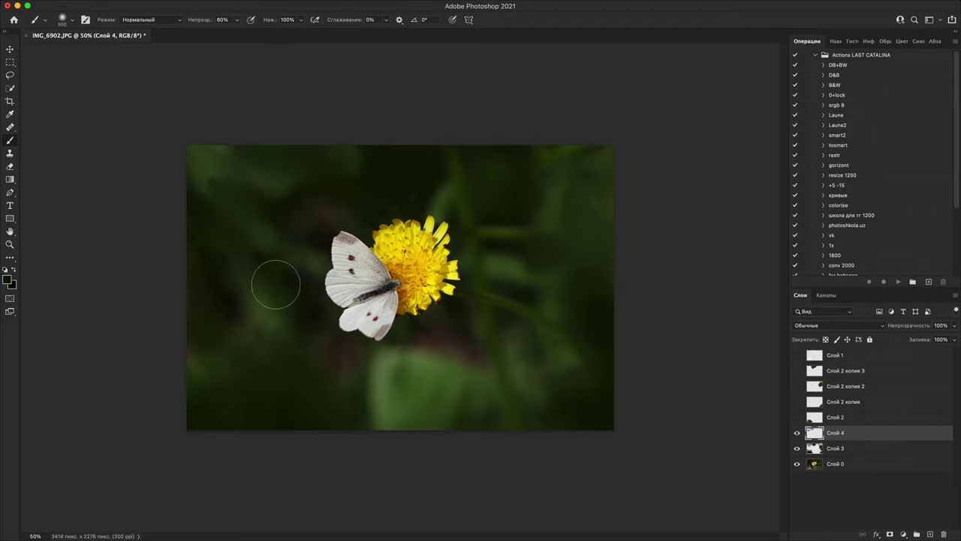
Step: Paint soft green leaf-like streaks along the photo's left side and upper edge, undoing unwanted strokes
{"action": "mouse_move", "coordinate": [191, 262]}
{"action": "left_mouse_down"}
{"action": "mouse_move", "coordinate": [274, 302]}
{"action": "mouse_move", "coordinate": [296, 283]}
{"action": "left_mouse_up"}
{"action": "left_click_drag", "start_coordinate": [264, 192], "coordinate": [293, 156]}
{"action": "mouse_move", "coordinate": [321, 173]}
{"action": "left_mouse_down"}
{"action": "mouse_move", "coordinate": [343, 137]}
{"action": "mouse_move", "coordinate": [407, 153]}
{"action": "left_mouse_up"}
{"action": "key", "text": "super+z"}
{"action": "key", "text": "super+z"}
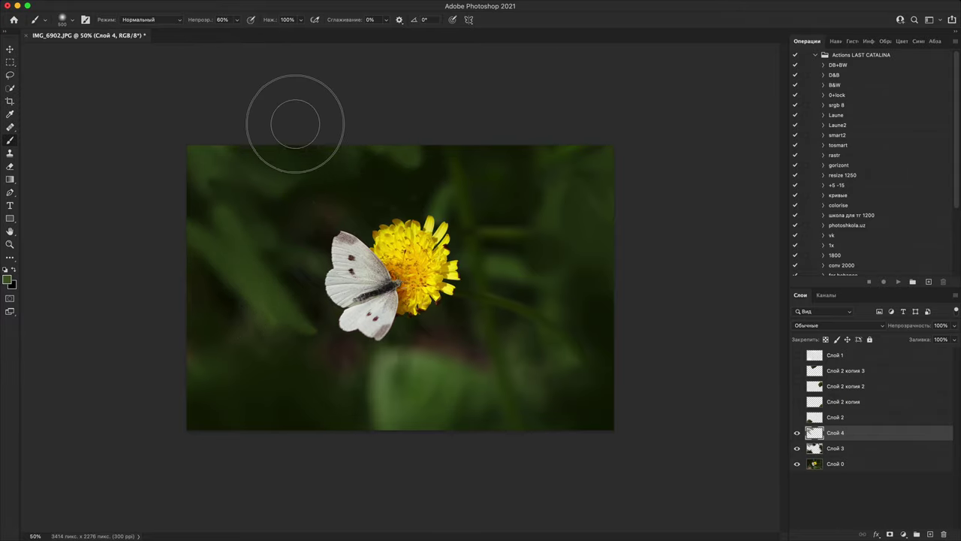
Step: Add green strokes in the upper-left area and lower-left corner, and undo the lower-left ones
{"action": "left_click_drag", "start_coordinate": [259, 125], "coordinate": [302, 164]}
{"action": "left_click_drag", "start_coordinate": [212, 324], "coordinate": [267, 393]}
{"action": "left_click_drag", "start_coordinate": [195, 349], "coordinate": [251, 416]}
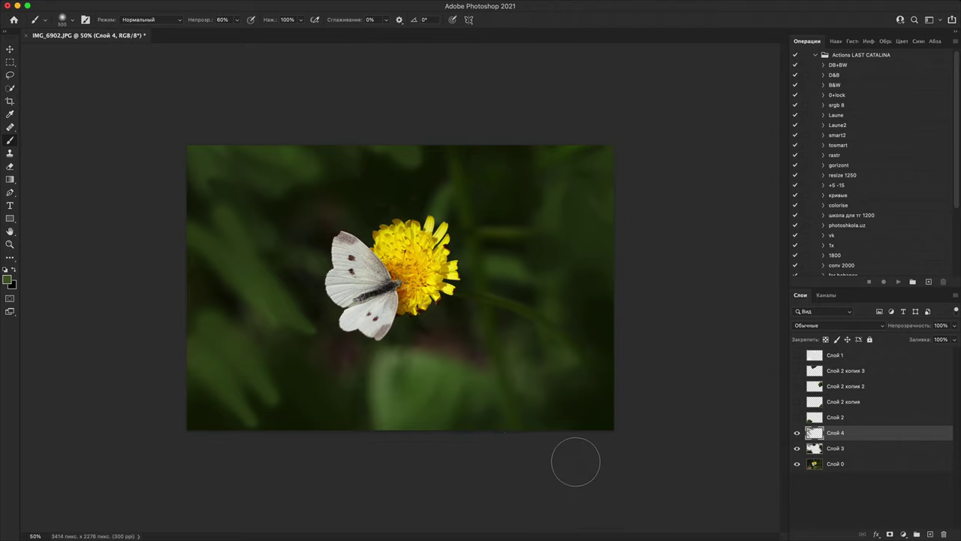
{"action": "key", "text": "super+z"}
{"action": "key", "text": "super+z"}
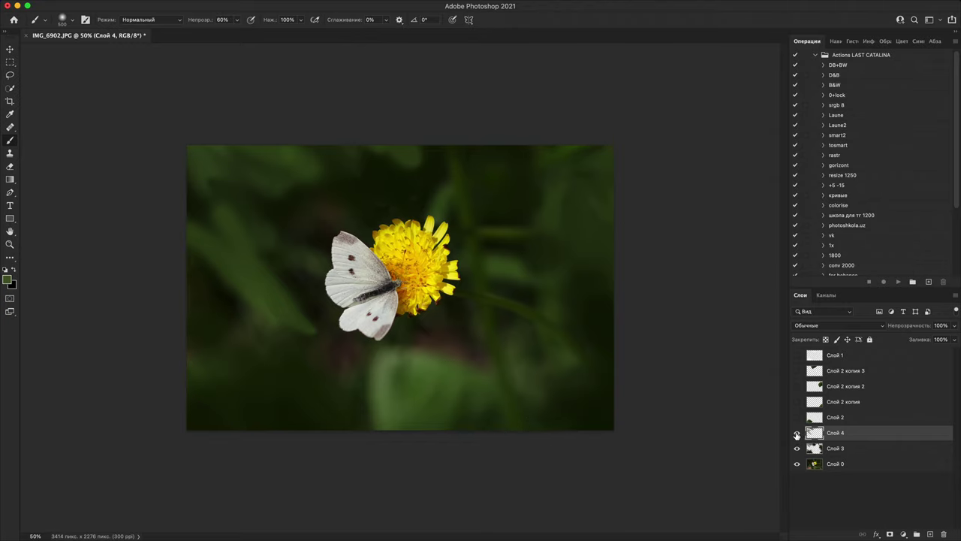
Step: Compare the retouch with the original by hiding and showing Слой 4 and Слой 3
{"action": "left_click_drag", "start_coordinate": [797, 434], "coordinate": [801, 506]}
{"action": "left_click", "coordinate": [797, 464]}
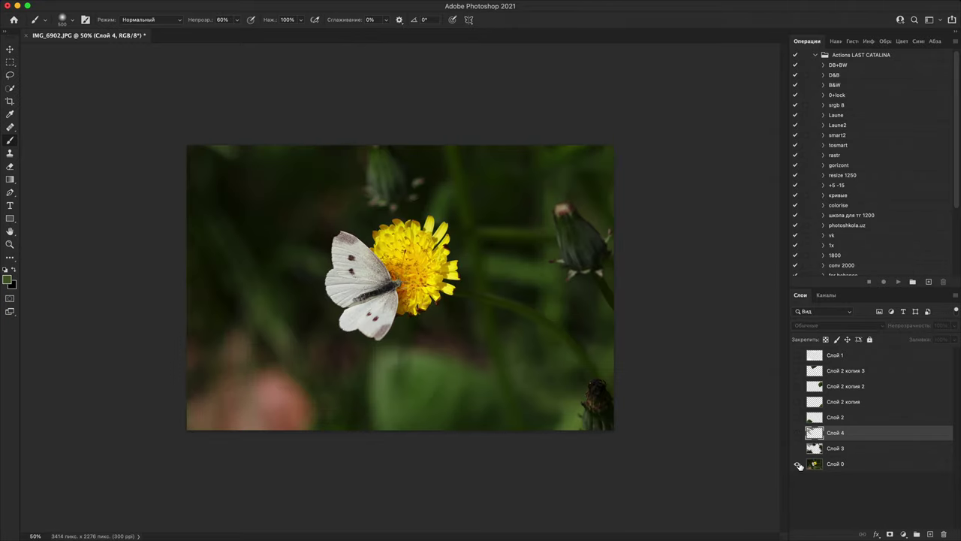
{"action": "left_click_drag", "start_coordinate": [799, 449], "coordinate": [797, 434]}
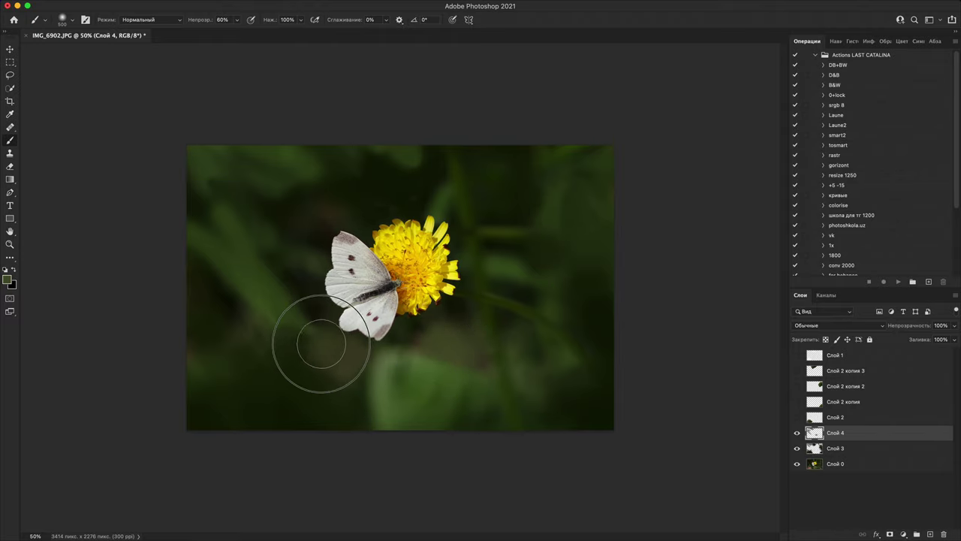
Step: Paint over the reddish patches below the butterfly and flower with tones sampled from the surrounding background
{"action": "left_click", "coordinate": [352, 403], "text": "alt"}
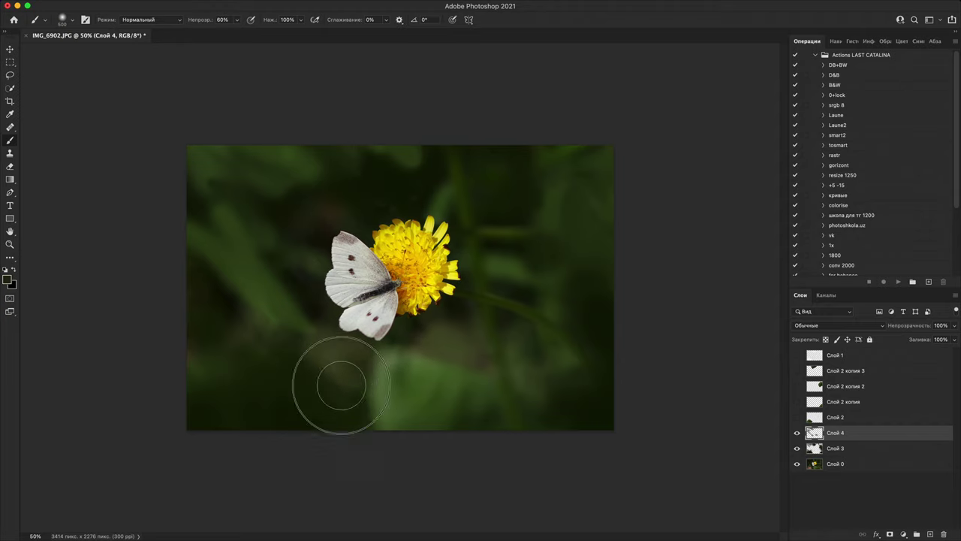
{"action": "left_click_drag", "start_coordinate": [341, 386], "coordinate": [330, 350]}
{"action": "left_click", "coordinate": [478, 373], "text": "alt"}
{"action": "left_click_drag", "start_coordinate": [478, 358], "coordinate": [452, 335]}
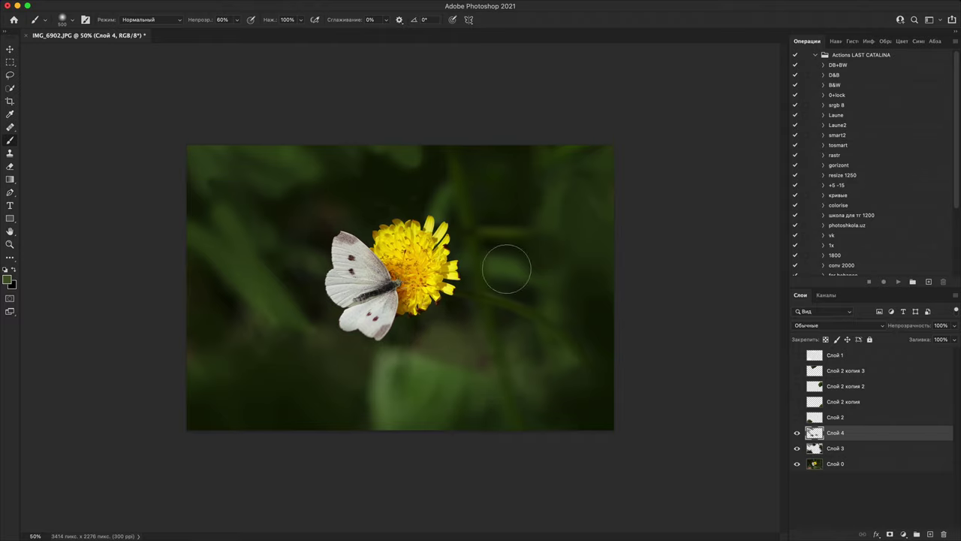
{"action": "left_click", "coordinate": [526, 179], "text": "alt"}
{"action": "mouse_move", "coordinate": [470, 324]}
{"action": "left_mouse_down"}
{"action": "mouse_move", "coordinate": [443, 341]}
{"action": "mouse_move", "coordinate": [478, 349]}
{"action": "mouse_move", "coordinate": [444, 338]}
{"action": "left_mouse_up"}
{"action": "left_click_drag", "start_coordinate": [339, 348], "coordinate": [374, 347]}
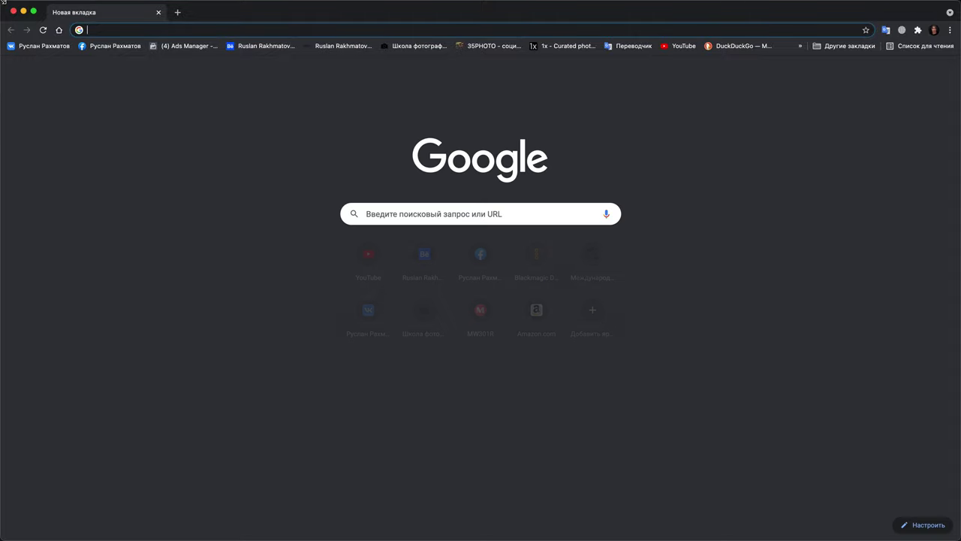
{"action": "left_click", "coordinate": [410, 49]}
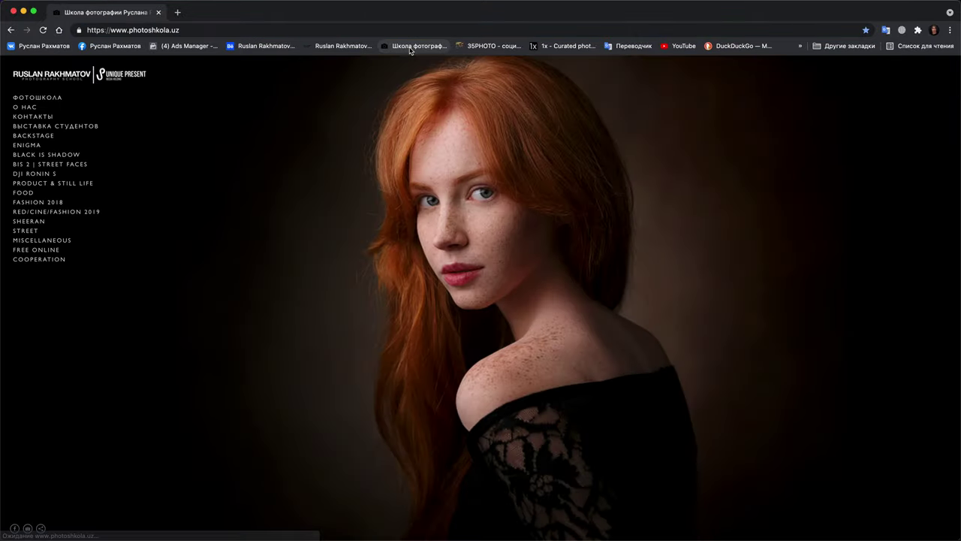
{"action": "left_click", "coordinate": [29, 232]}
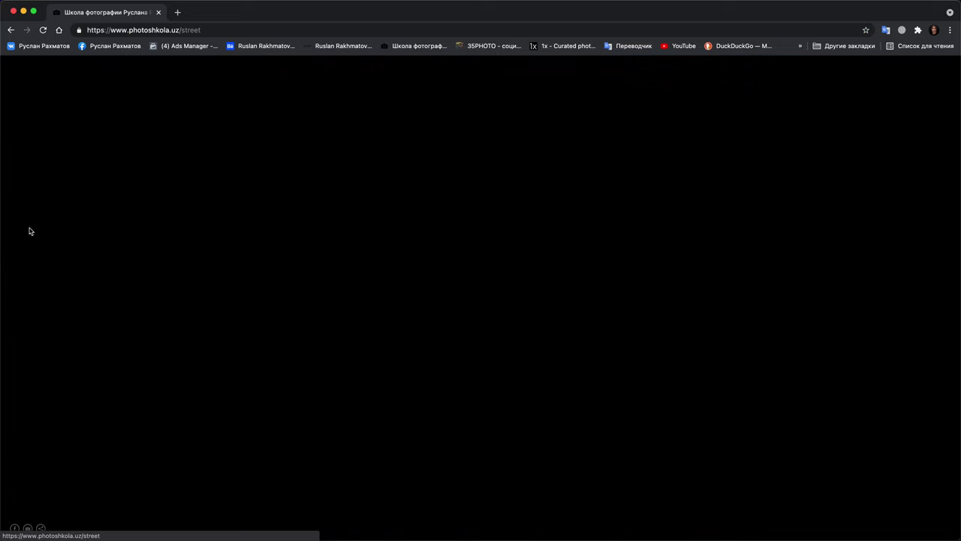
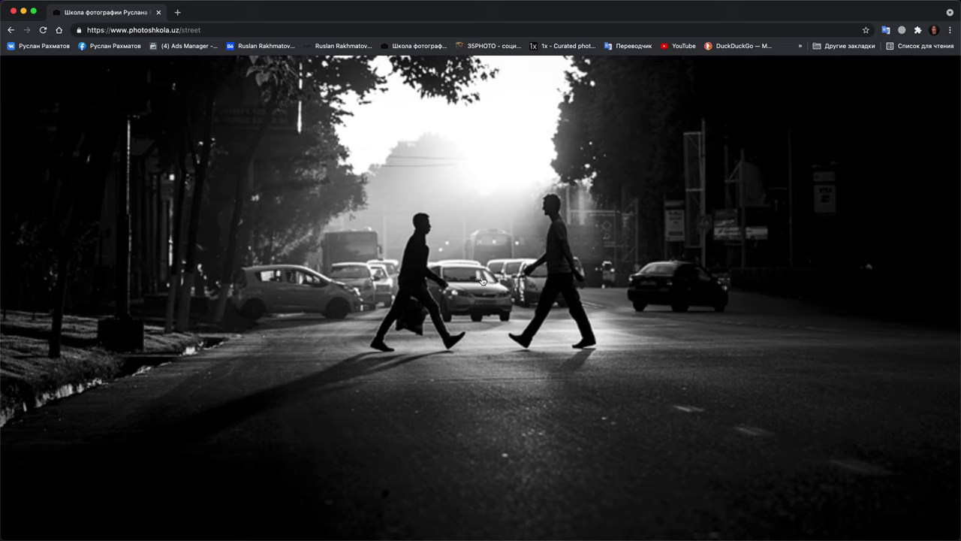
{"action": "left_click", "coordinate": [482, 282]}
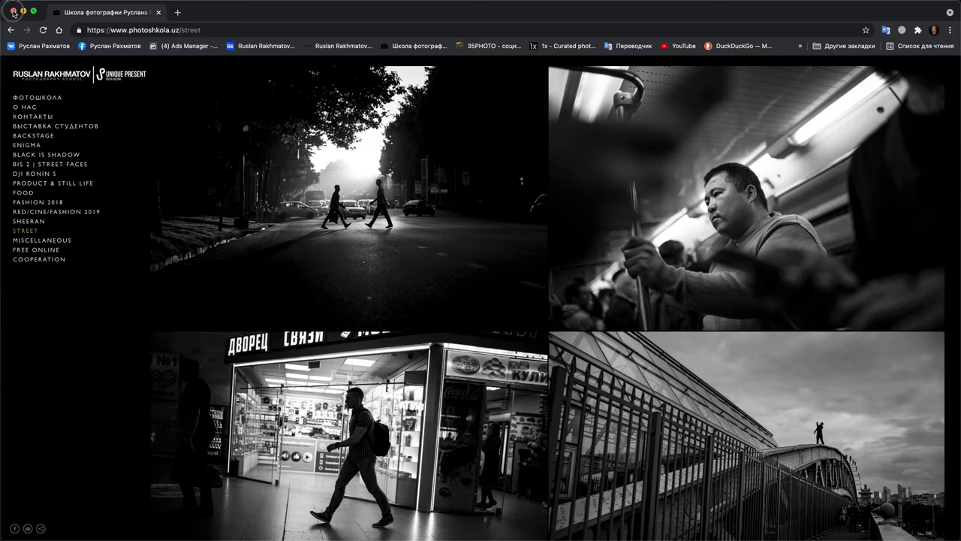
{"action": "left_click", "coordinate": [13, 12]}
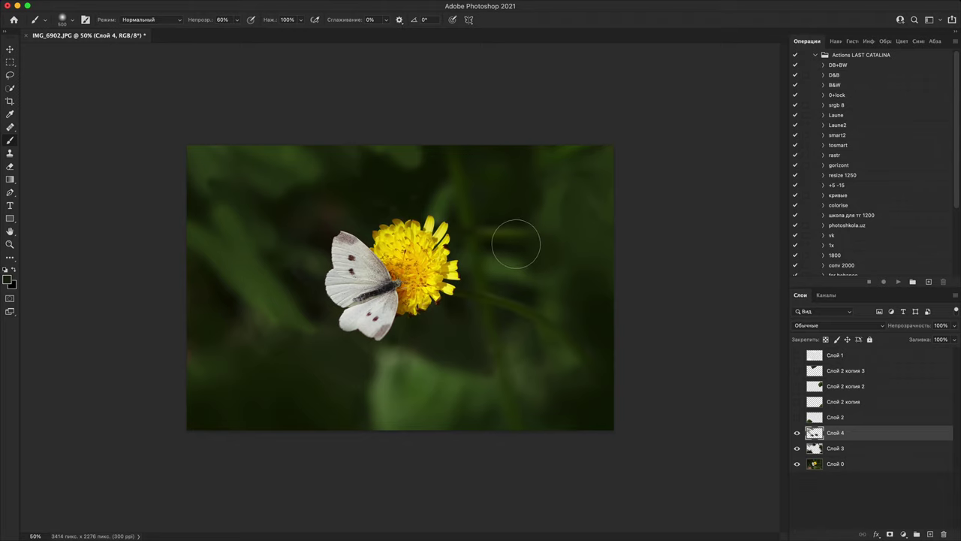
Step: Hide both paint layers for comparison, show only Слой 3 again, and make it the active layer
{"action": "key", "text": "super+plus"}
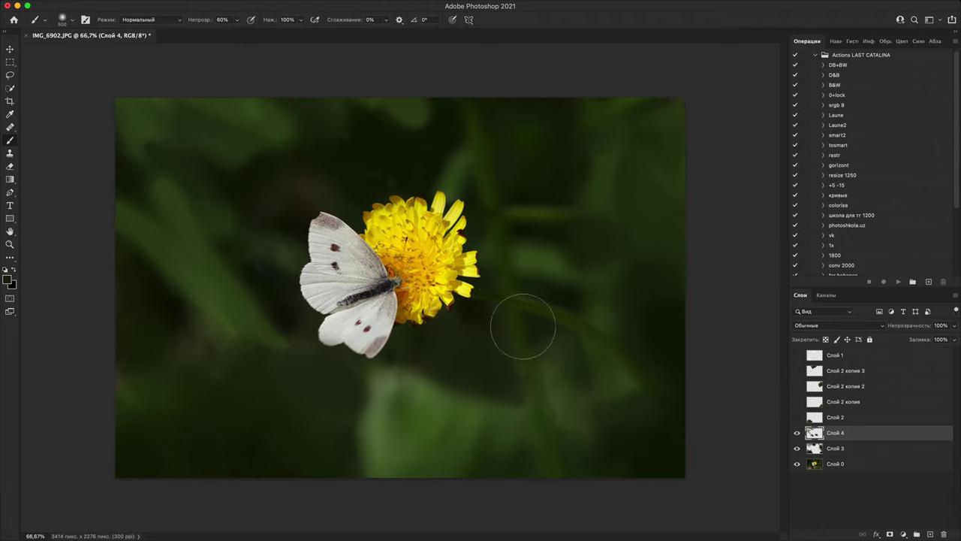
{"action": "left_click_drag", "start_coordinate": [797, 443], "coordinate": [797, 433]}
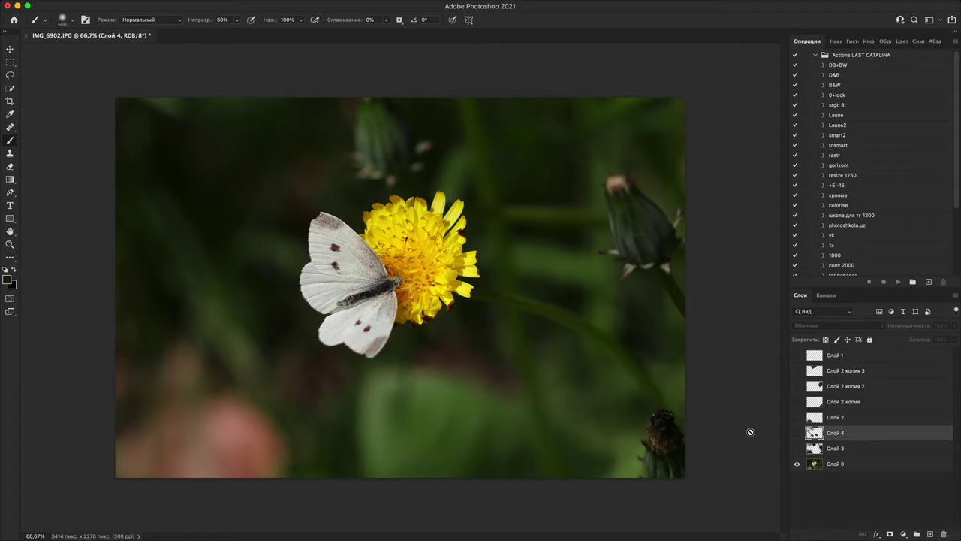
{"action": "left_click", "coordinate": [796, 448]}
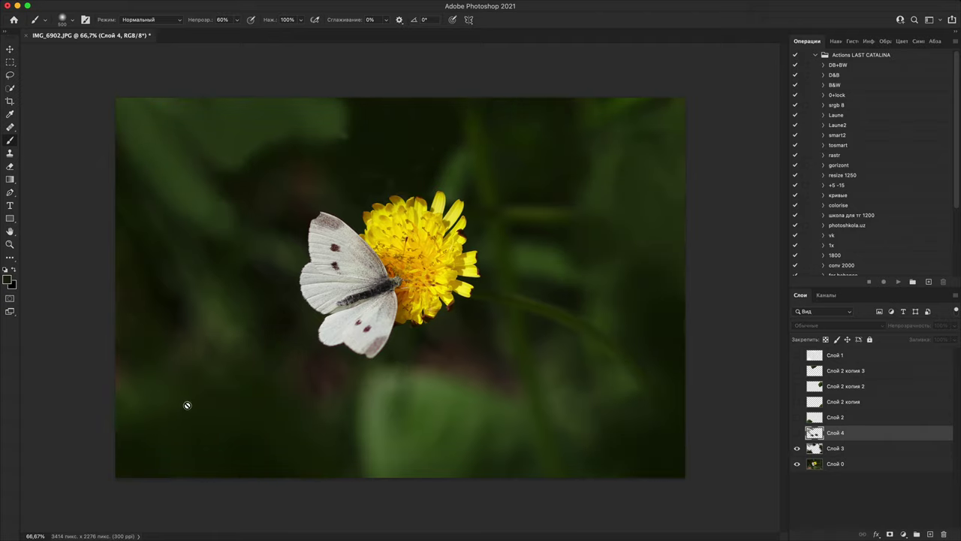
{"action": "left_click", "coordinate": [211, 413]}
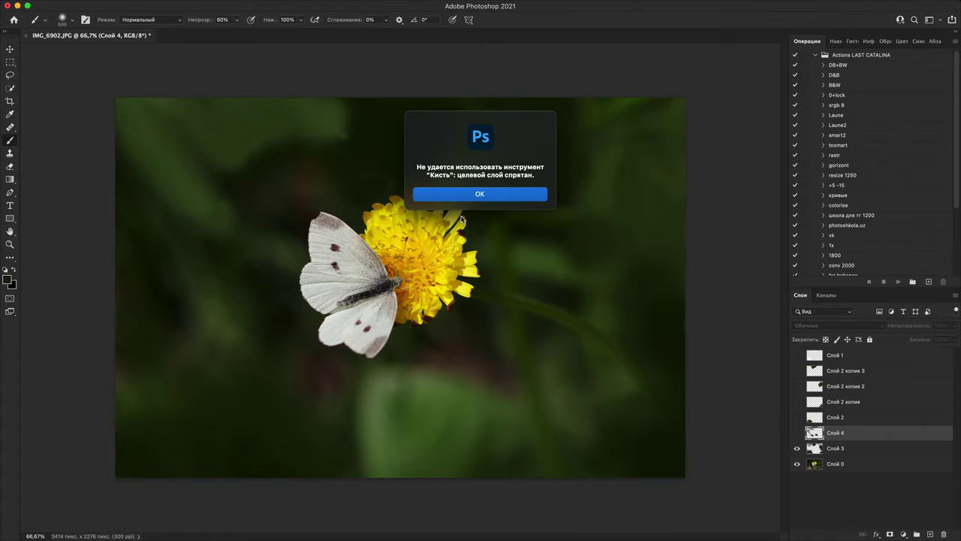
{"action": "left_click", "coordinate": [486, 199]}
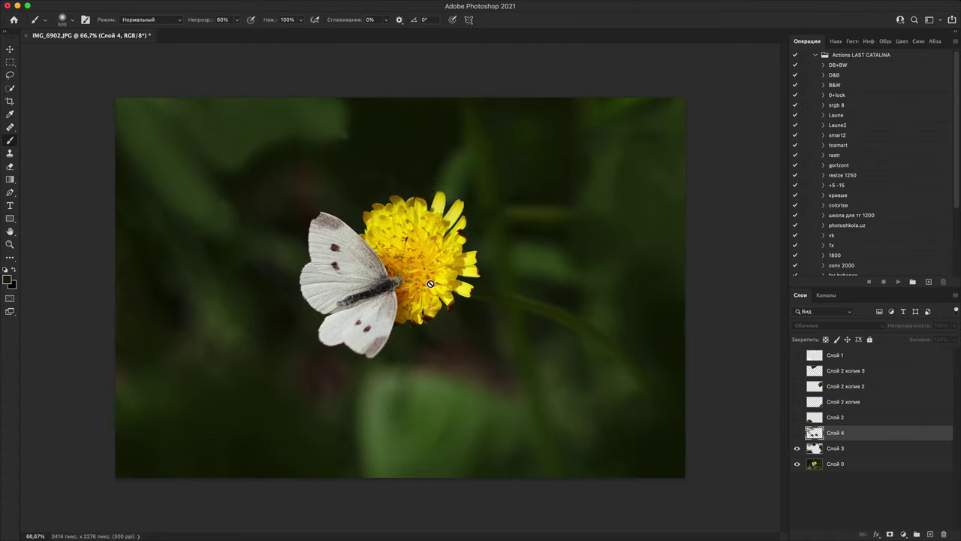
{"action": "left_click", "coordinate": [843, 447]}
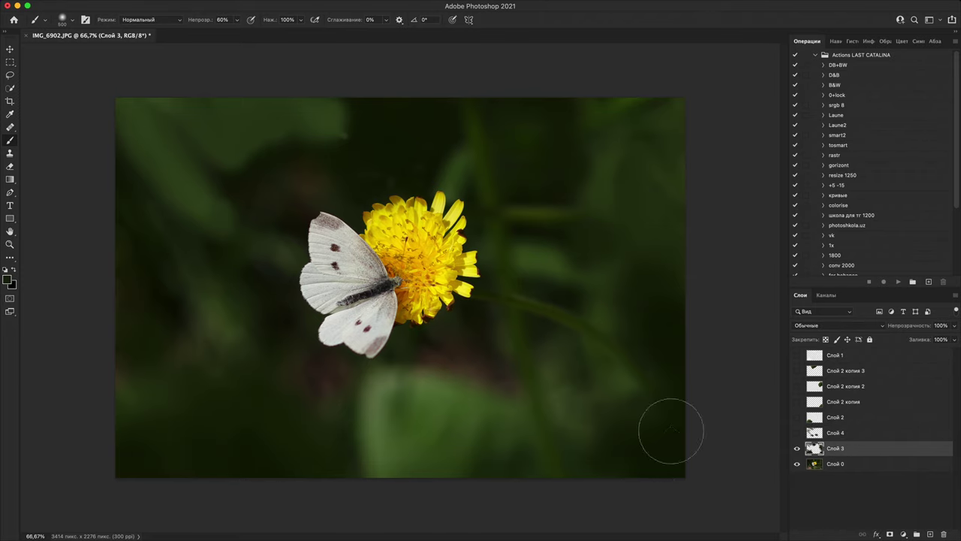
Step: Inspect the painted background for smoothness at 100% and 200% in the lower-left, upper and right areas
{"action": "key", "text": "super+plus"}
{"action": "key", "text": "super+plus"}
{"action": "left_click_drag", "start_coordinate": [373, 444], "coordinate": [427, 375]}
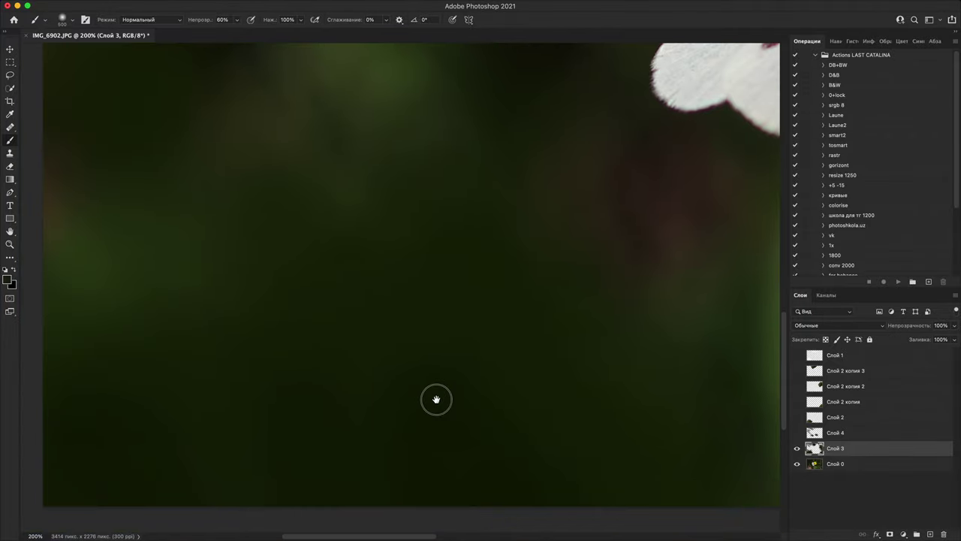
{"action": "scroll", "coordinate": [449, 350], "scroll_direction": "down", "scroll_amount": 3}
{"action": "scroll", "coordinate": [478, 338], "scroll_direction": "up", "scroll_amount": 1}
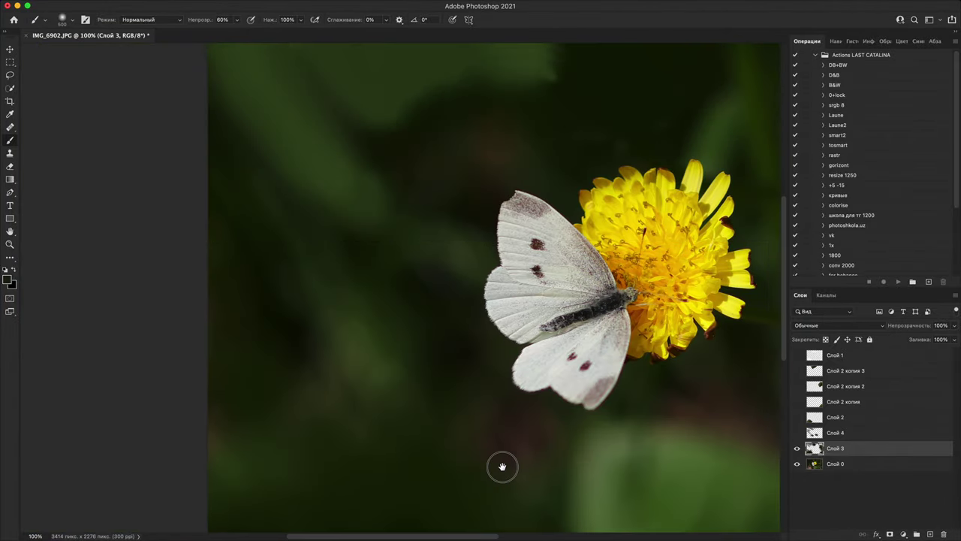
{"action": "left_click_drag", "start_coordinate": [502, 466], "coordinate": [500, 307]}
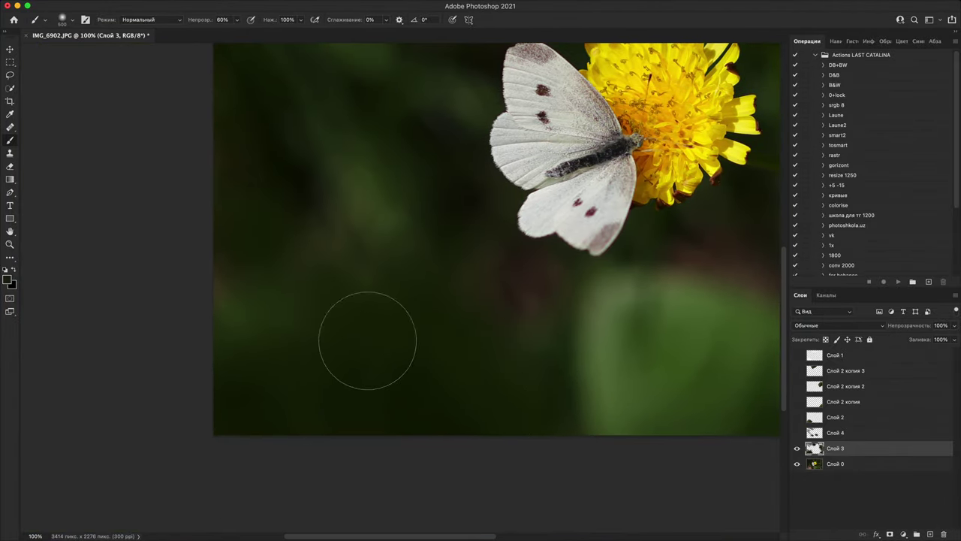
{"action": "mouse_move", "coordinate": [482, 94]}
{"action": "left_mouse_down"}
{"action": "mouse_move", "coordinate": [431, 304]}
{"action": "mouse_move", "coordinate": [192, 427]}
{"action": "left_mouse_up"}
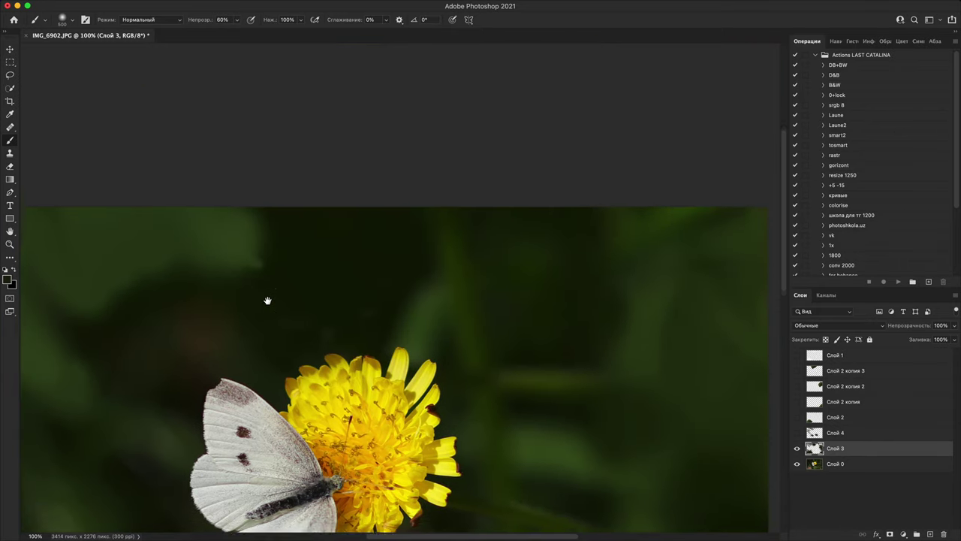
{"action": "scroll", "coordinate": [268, 300], "scroll_direction": "down", "scroll_amount": 3}
{"action": "scroll", "coordinate": [376, 338], "scroll_direction": "right", "scroll_amount": 4}
Step: Compare the background texture with Слой 3 hidden and shown at 300%, around the right-hand bud and the lower edge
{"action": "left_click", "coordinate": [797, 449]}
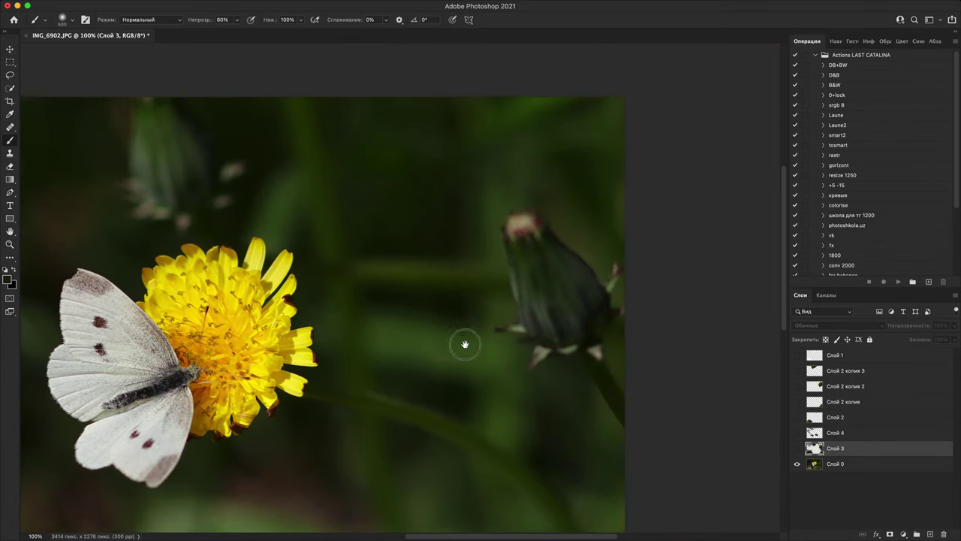
{"action": "left_click_drag", "start_coordinate": [465, 344], "coordinate": [618, 470]}
{"action": "key", "text": "super+plus"}
{"action": "key", "text": "super+plus"}
{"action": "left_click_drag", "start_coordinate": [416, 287], "coordinate": [432, 447]}
{"action": "left_click", "coordinate": [796, 448]}
{"action": "left_click_drag", "start_coordinate": [522, 431], "coordinate": [414, 255]}
{"action": "left_click_drag", "start_coordinate": [485, 532], "coordinate": [506, 190]}
{"action": "scroll", "coordinate": [506, 190], "scroll_direction": "left", "scroll_amount": 10}
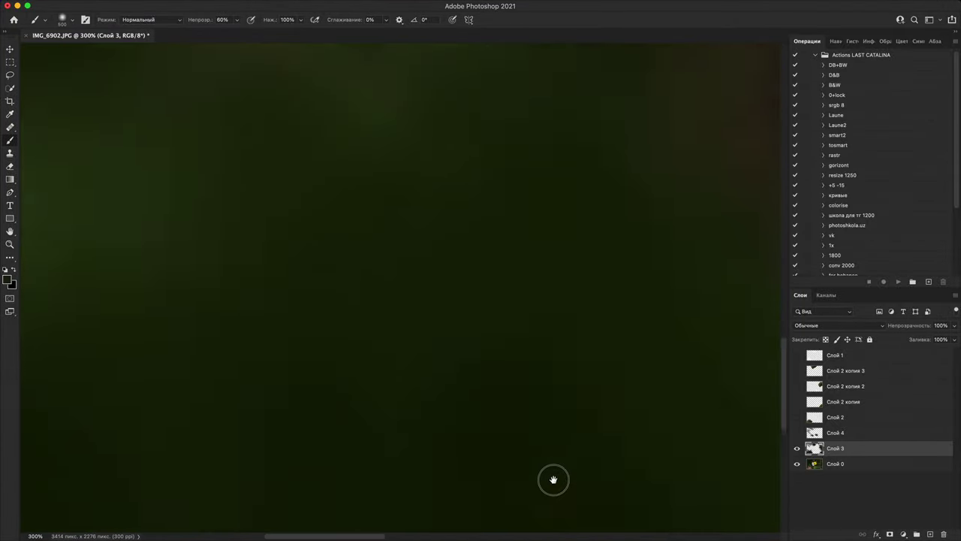
Step: Examine the original background at several magnifications with Слой 3 hidden, and turn the layer back on
{"action": "key", "text": "super+minus"}
{"action": "key", "text": "super+minus"}
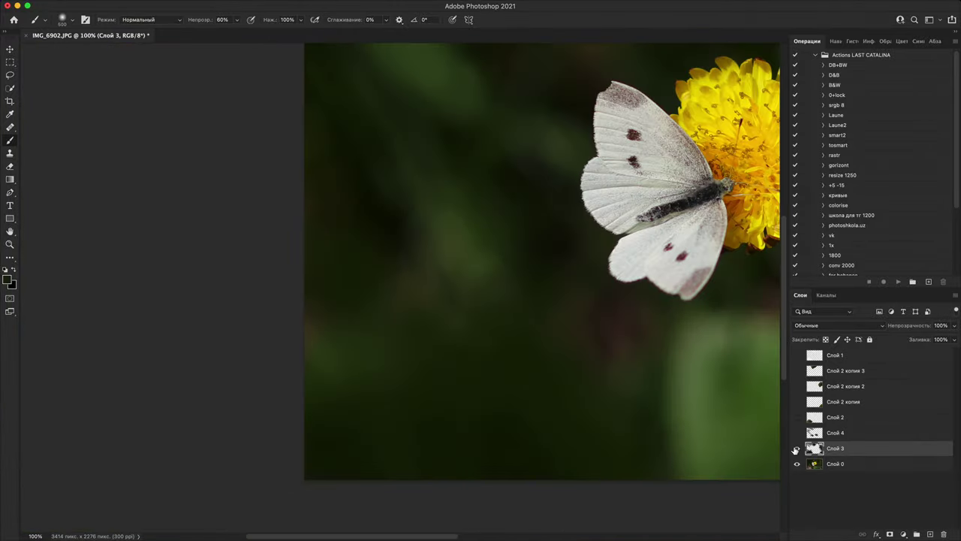
{"action": "left_click", "coordinate": [796, 449]}
{"action": "left_click_drag", "start_coordinate": [525, 90], "coordinate": [519, 417]}
{"action": "key", "text": "super+plus"}
{"action": "key", "text": "super+plus"}
{"action": "left_click_drag", "start_coordinate": [705, 342], "coordinate": [544, 319]}
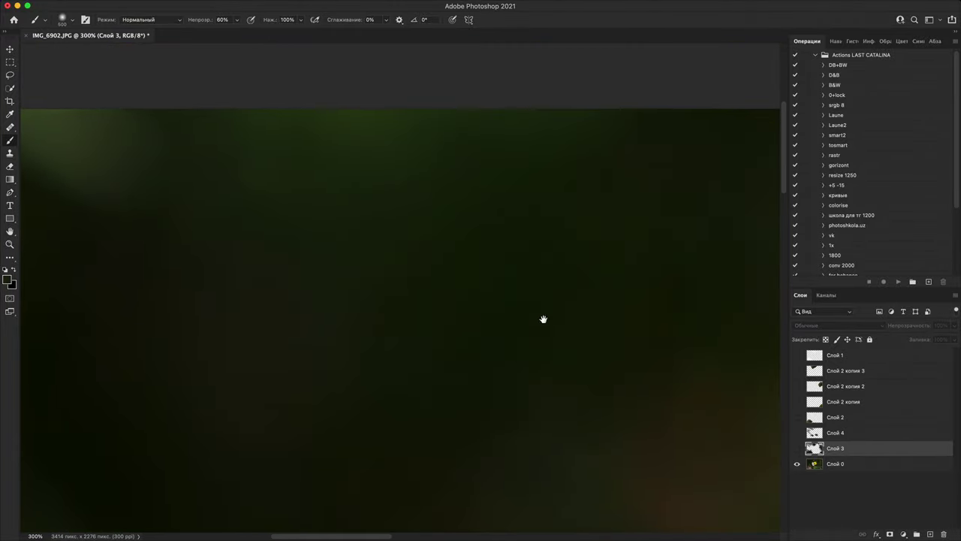
{"action": "key", "text": "super+0"}
{"action": "key", "text": "super+1"}
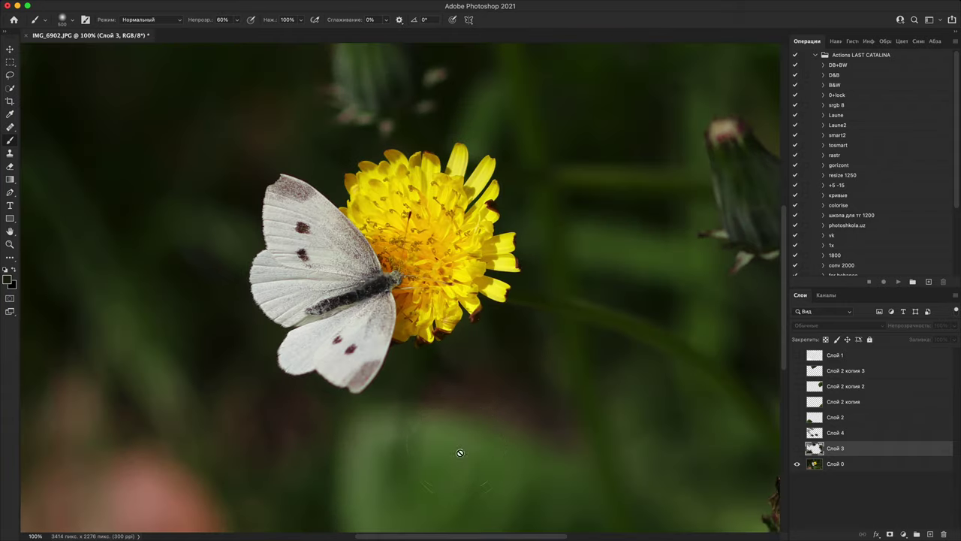
{"action": "key", "text": "super+plus"}
{"action": "left_click_drag", "start_coordinate": [518, 432], "coordinate": [477, 92]}
{"action": "left_click_drag", "start_coordinate": [577, 307], "coordinate": [573, 155]}
{"action": "left_click_drag", "start_coordinate": [263, 105], "coordinate": [547, 257]}
{"action": "left_click", "coordinate": [797, 448]}
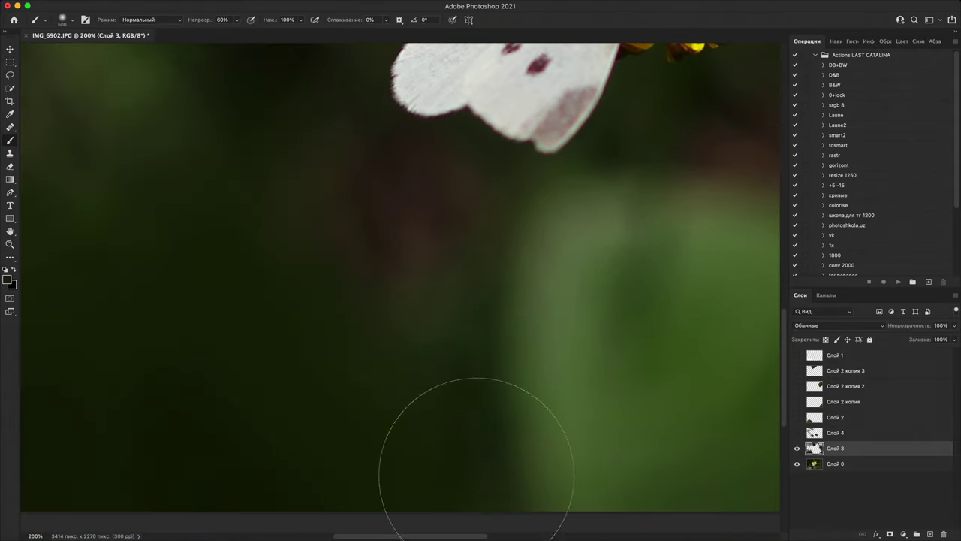
Step: Paint dark green over the large blurred leaf and reddish patches in the lower part of the photo on Слой 3
{"action": "key", "text": "super+minus"}
{"action": "key", "text": "super+minus"}
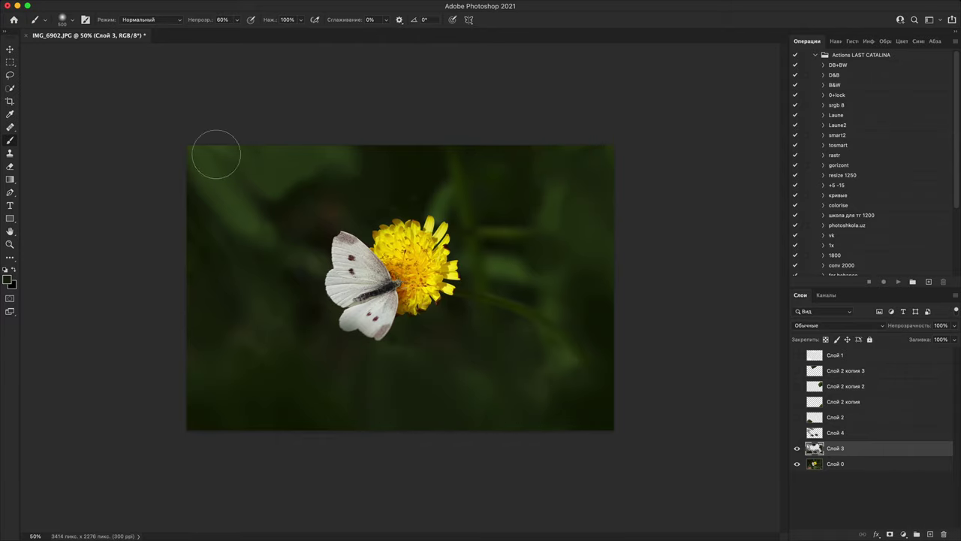
{"action": "key", "text": "super+plus"}
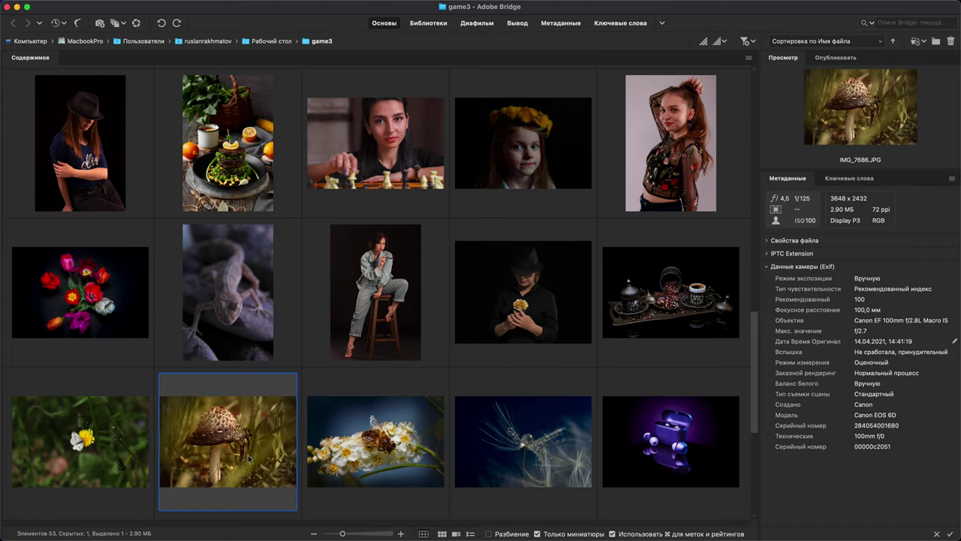
Step: Open the mushroom photo IMG_7686.JPG from Bridge in Photoshop, keeping its embedded Display P3 profile
{"action": "double_click", "coordinate": [244, 455]}
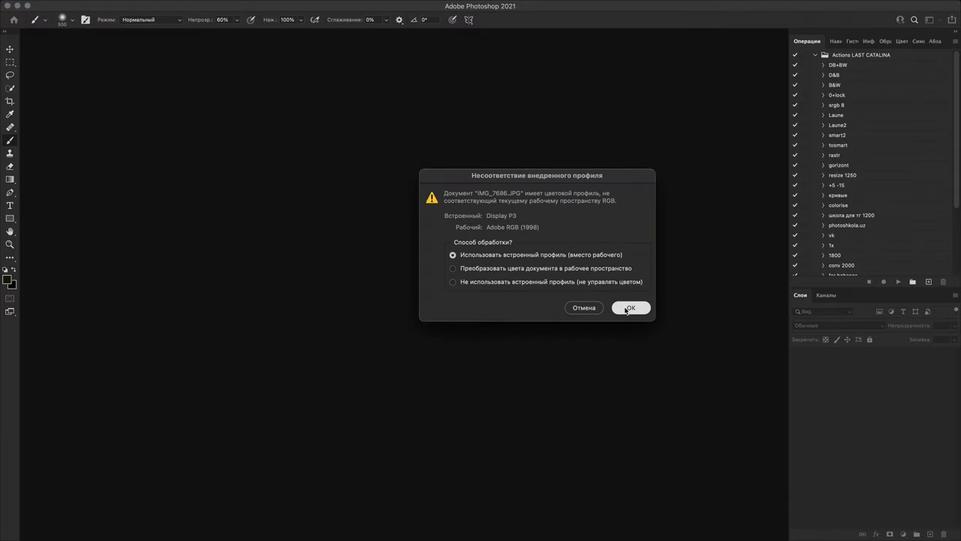
{"action": "left_click", "coordinate": [631, 308]}
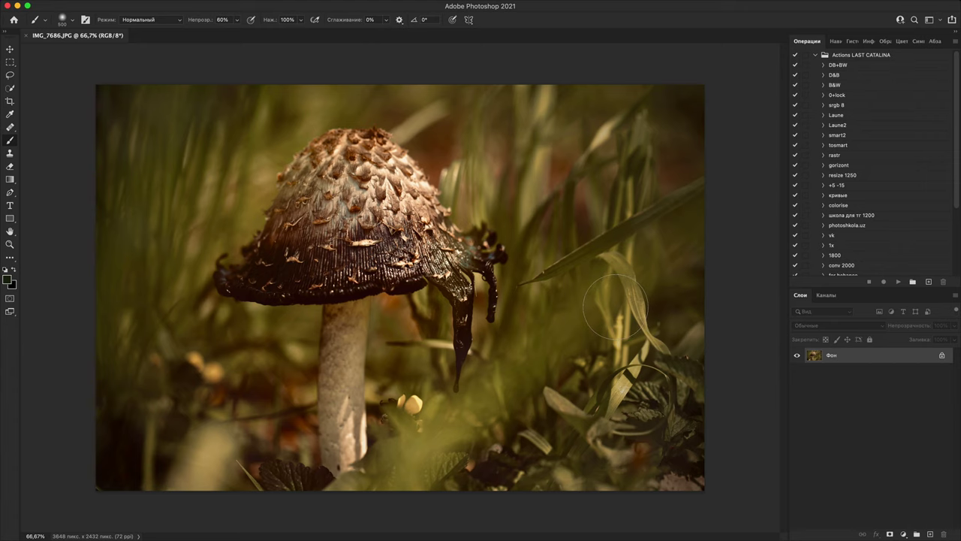
{"action": "left_click", "coordinate": [16, 6]}
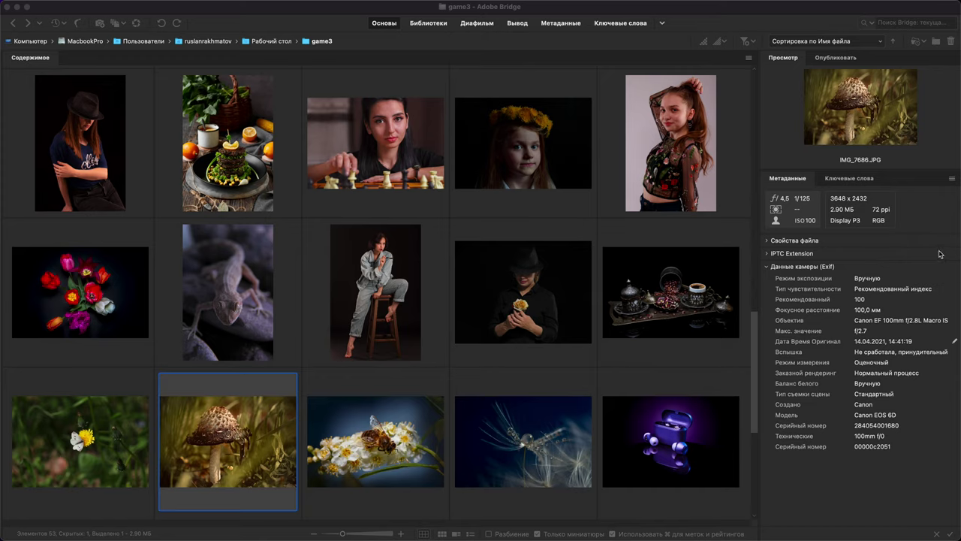
{"action": "key", "text": "super+o"}
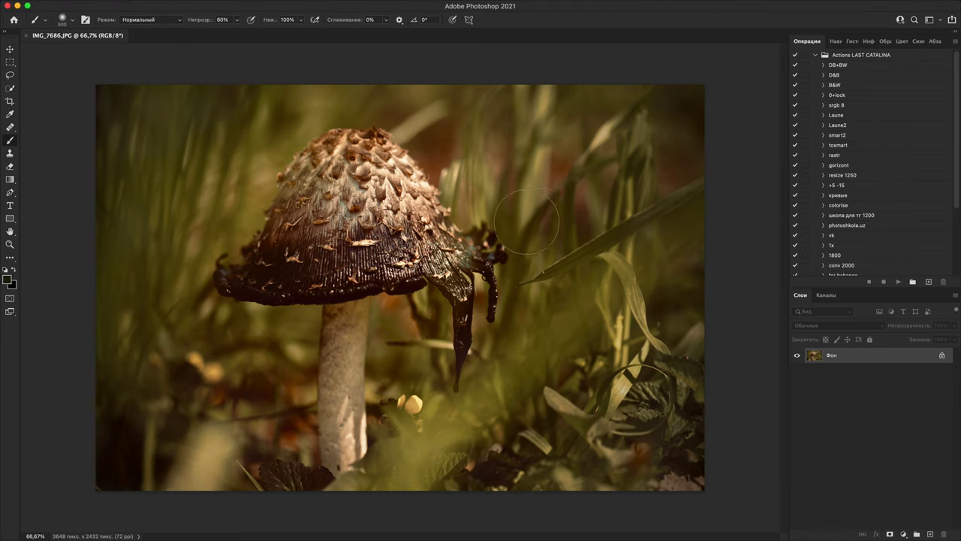
Step: Examine the mushroom cap's texture and dripping edge up to 300%, and the whole composition at 50%
{"action": "key", "text": "super+plus"}
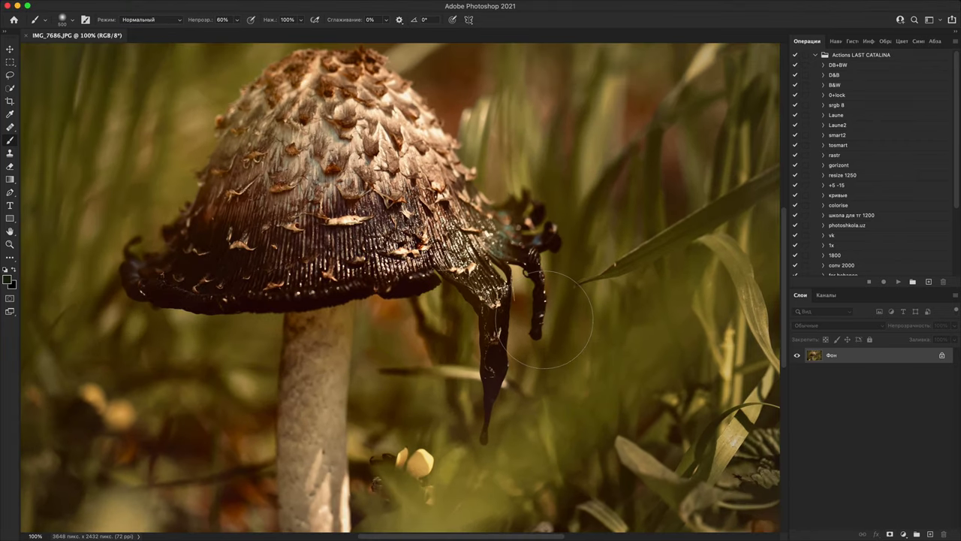
{"action": "key", "text": "super+plus"}
{"action": "key", "text": "super+plus"}
{"action": "key", "text": "super+plus"}
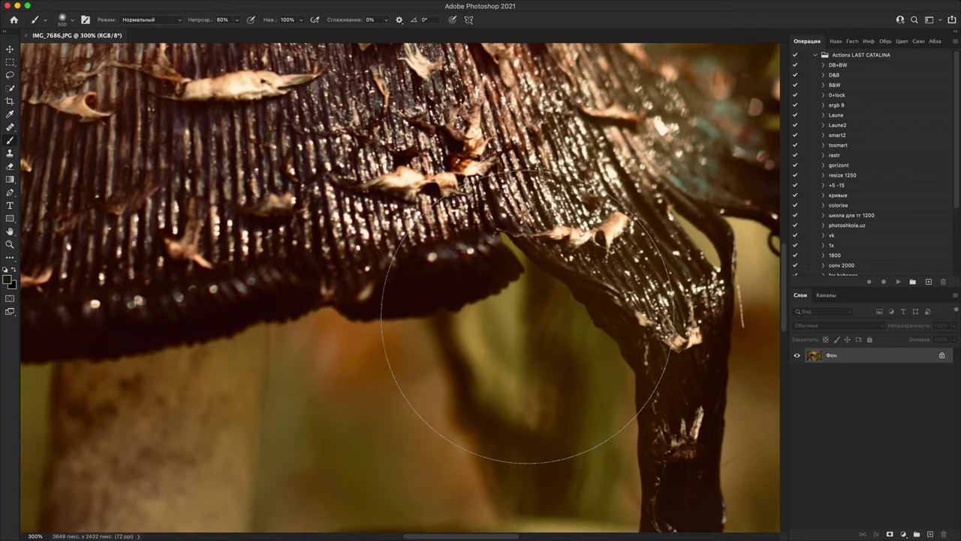
{"action": "key", "text": "super+minus"}
{"action": "key", "text": "super+minus"}
{"action": "key", "text": "super+minus"}
{"action": "key", "text": "super+minus"}
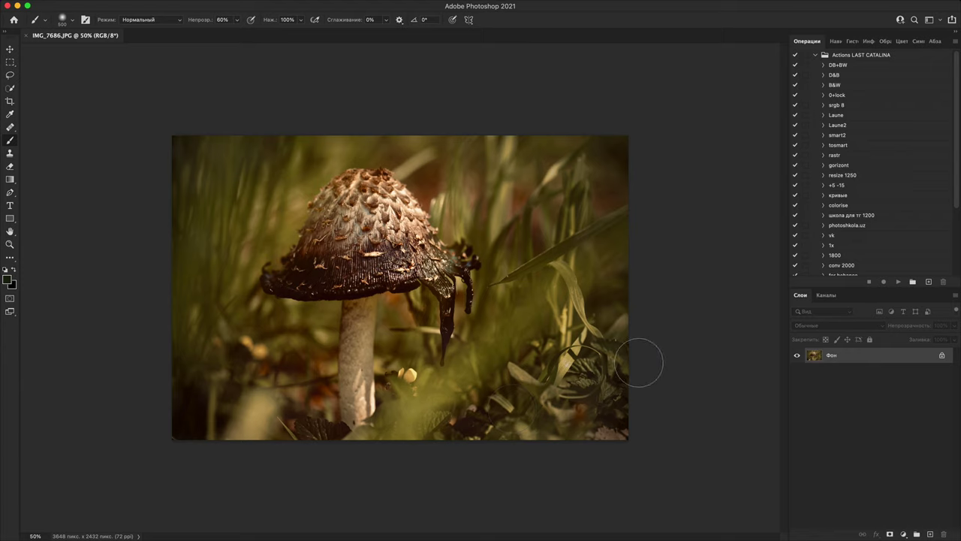
Step: Compare the original composition with its horizontally mirrored version by running the gorizont action four times
{"action": "left_click", "coordinate": [861, 166]}
{"action": "left_click", "coordinate": [899, 282]}
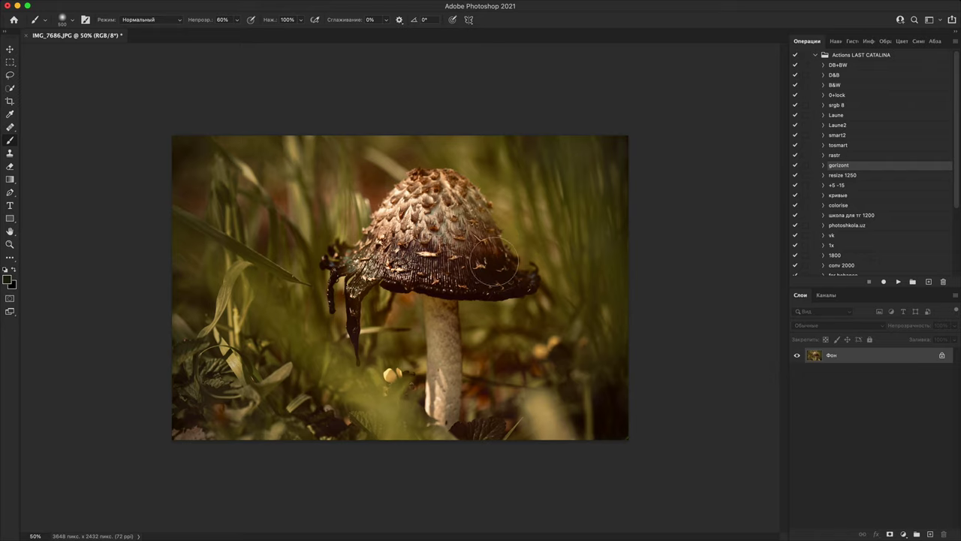
{"action": "left_click", "coordinate": [895, 282]}
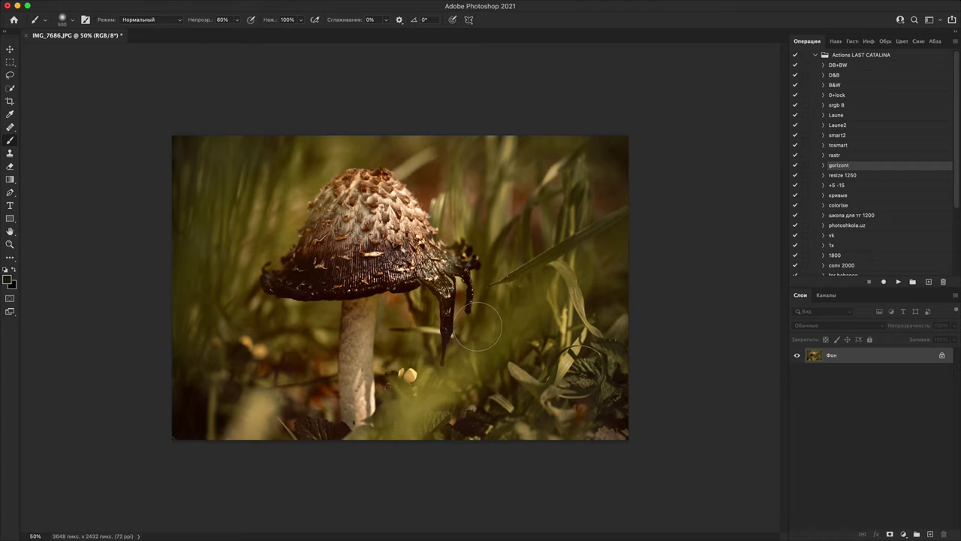
{"action": "left_click", "coordinate": [896, 282]}
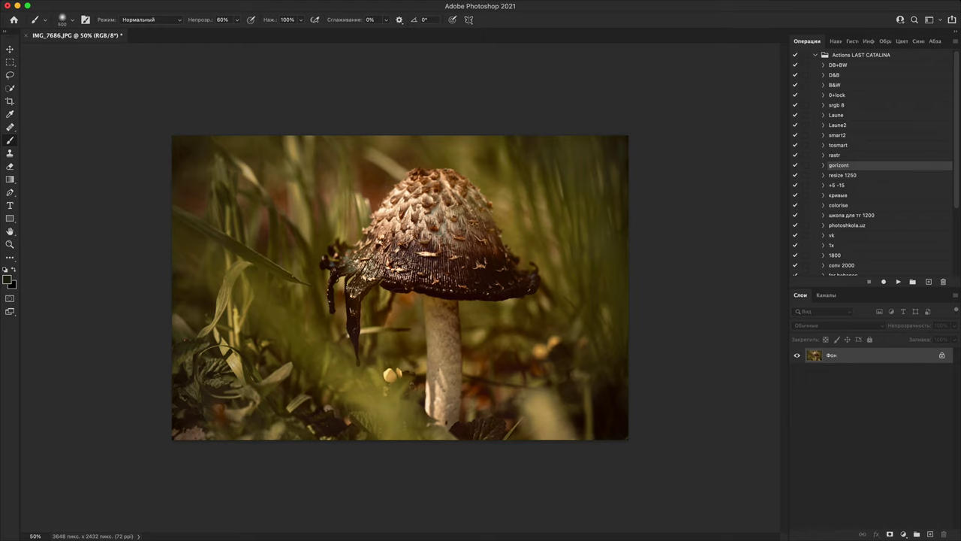
{"action": "left_click", "coordinate": [899, 281]}
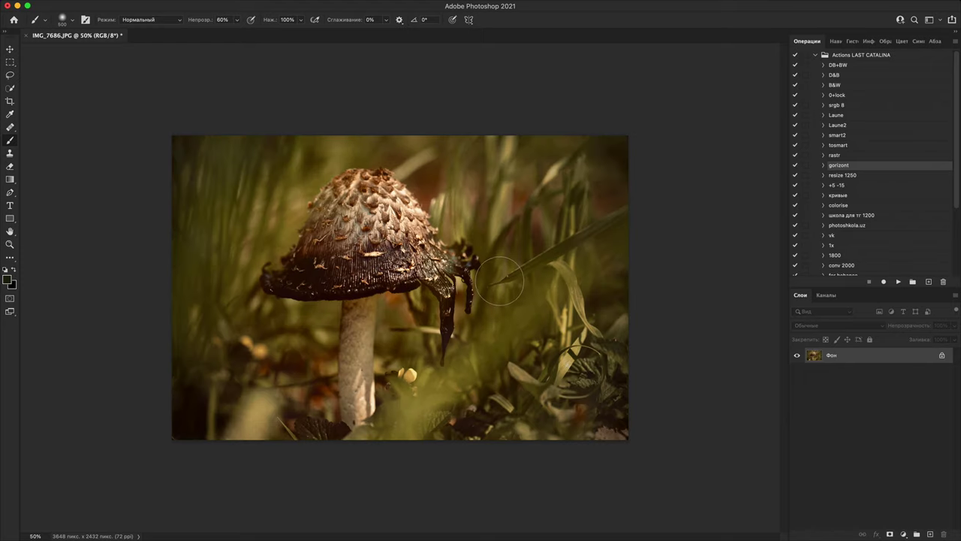
Step: Add a new layer, try a white zigzag brush stroke over the grass beside the mushroom, and undo it
{"action": "left_click", "coordinate": [929, 533]}
{"action": "key", "text": "bracketleft"}
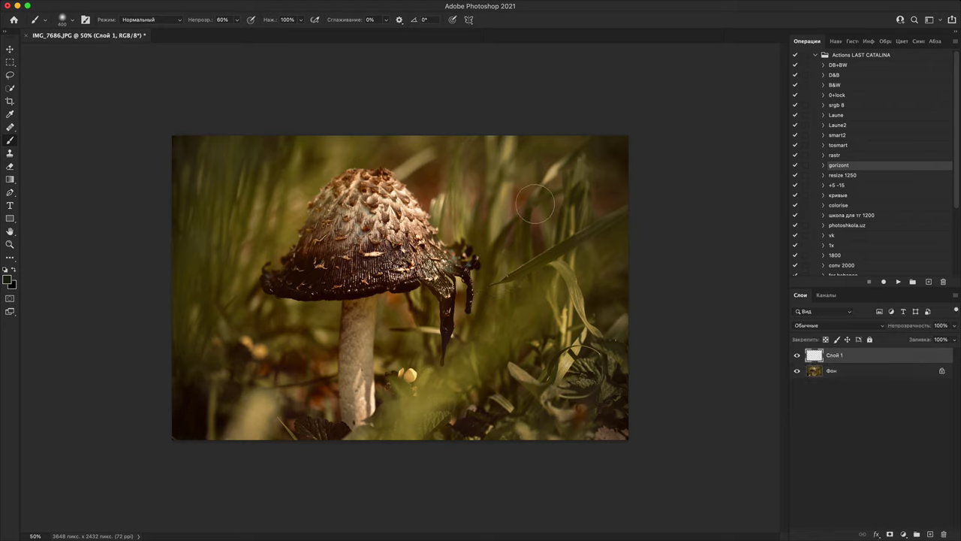
{"action": "key", "text": "bracketleft"}
{"action": "key", "text": "bracketleft"}
{"action": "key", "text": "bracketleft"}
{"action": "key", "text": "bracketleft"}
{"action": "mouse_move", "coordinate": [583, 185]}
{"action": "left_mouse_down"}
{"action": "mouse_move", "coordinate": [628, 413]}
{"action": "mouse_move", "coordinate": [572, 362]}
{"action": "left_mouse_up"}
{"action": "key", "text": "super+z"}
{"action": "key", "text": "x"}
{"action": "mouse_move", "coordinate": [532, 181]}
{"action": "left_mouse_down"}
{"action": "mouse_move", "coordinate": [532, 229]}
{"action": "mouse_move", "coordinate": [623, 398]}
{"action": "left_mouse_up"}
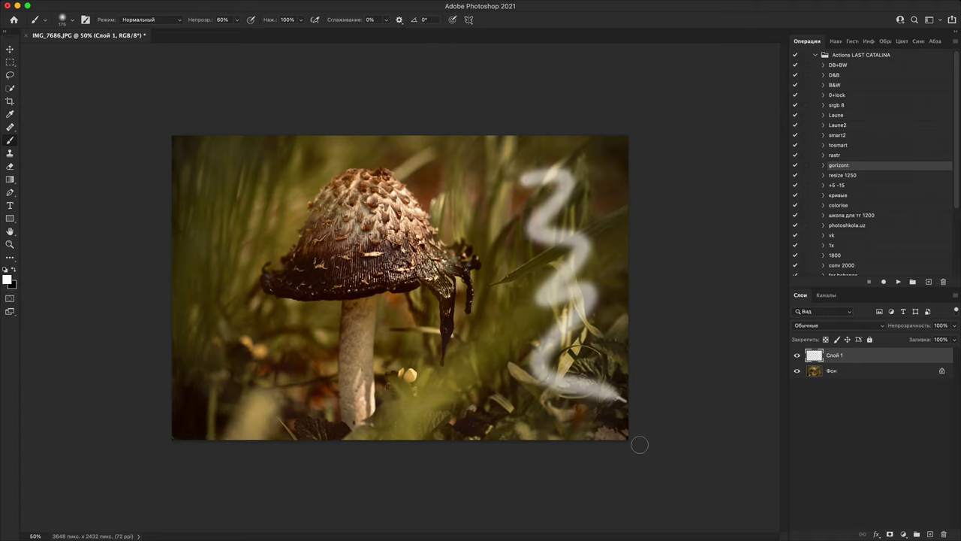
{"action": "key", "text": "super+z"}
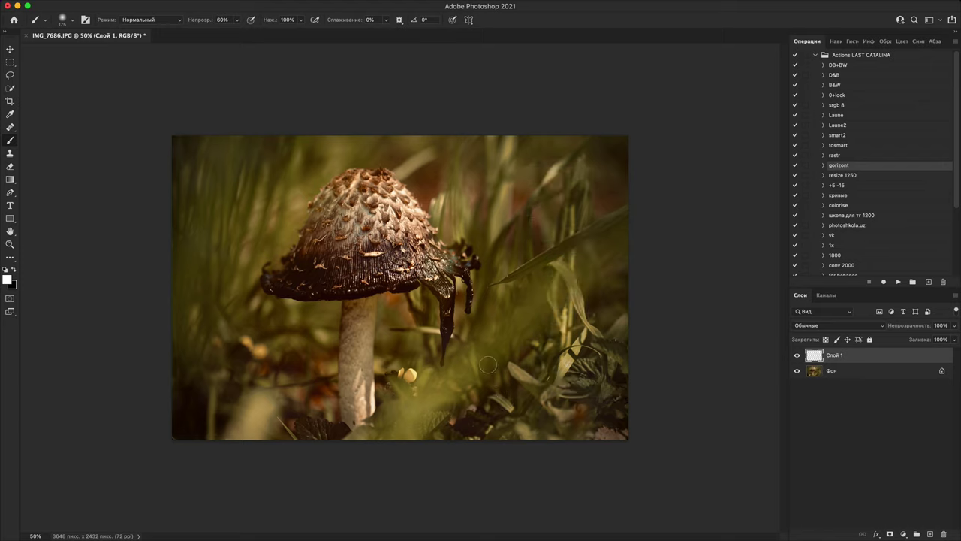
{"action": "key", "text": "l"}
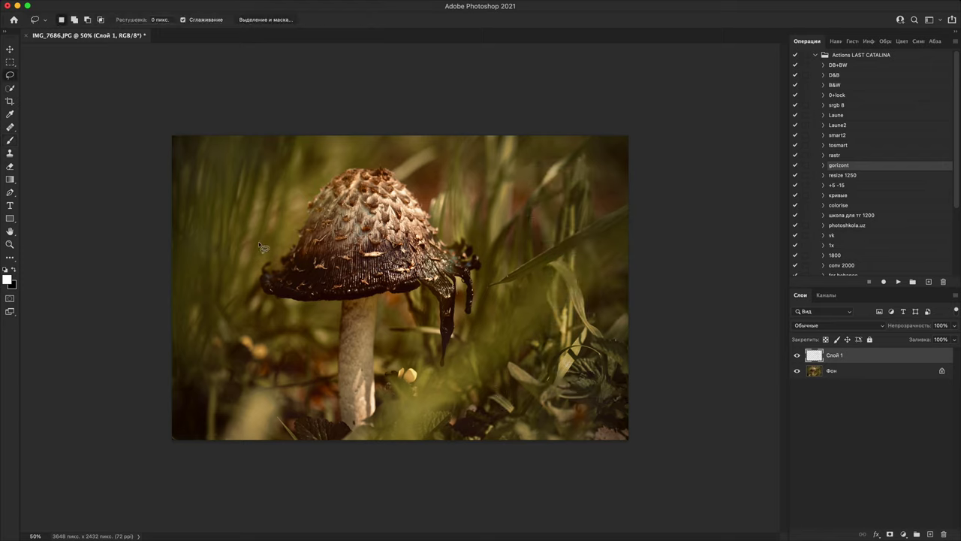
{"action": "mouse_move", "coordinate": [261, 246]}
{"action": "left_mouse_down"}
{"action": "mouse_move", "coordinate": [274, 191]}
{"action": "mouse_move", "coordinate": [503, 226]}
{"action": "mouse_move", "coordinate": [364, 451]}
{"action": "mouse_move", "coordinate": [248, 267]}
{"action": "left_mouse_up"}
{"action": "key", "text": "super+j"}
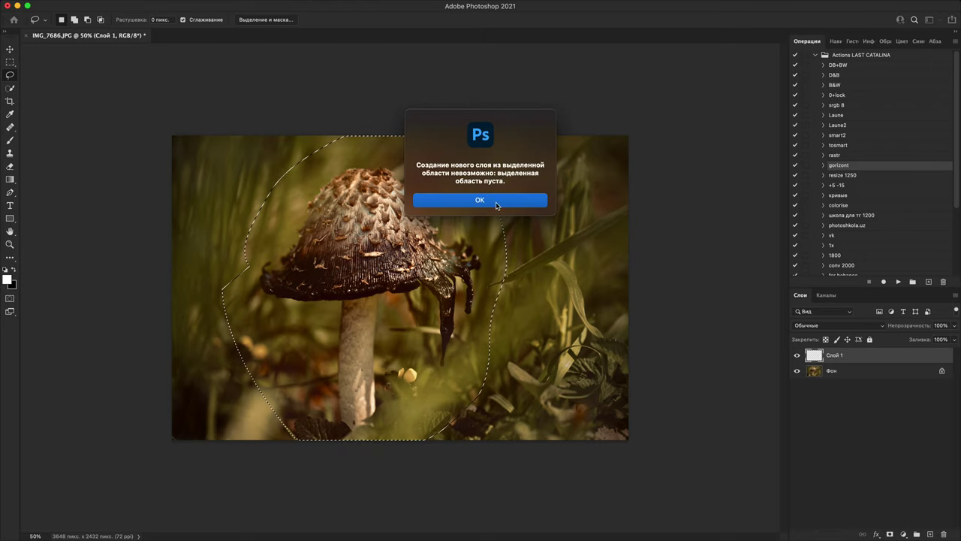
{"action": "left_click", "coordinate": [524, 202]}
{"action": "left_click", "coordinate": [571, 214]}
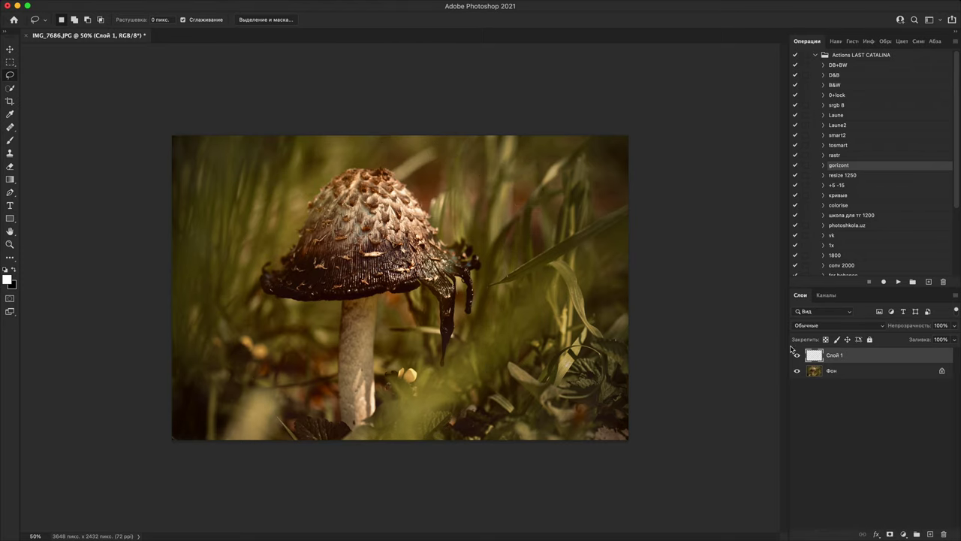
Step: Lasso the mushroom with its surroundings, copy it from Фон to a new layer, and move the copy to the right
{"action": "mouse_move", "coordinate": [331, 424]}
{"action": "left_mouse_down"}
{"action": "mouse_move", "coordinate": [259, 264]}
{"action": "mouse_move", "coordinate": [356, 160]}
{"action": "mouse_move", "coordinate": [329, 419]}
{"action": "left_mouse_up"}
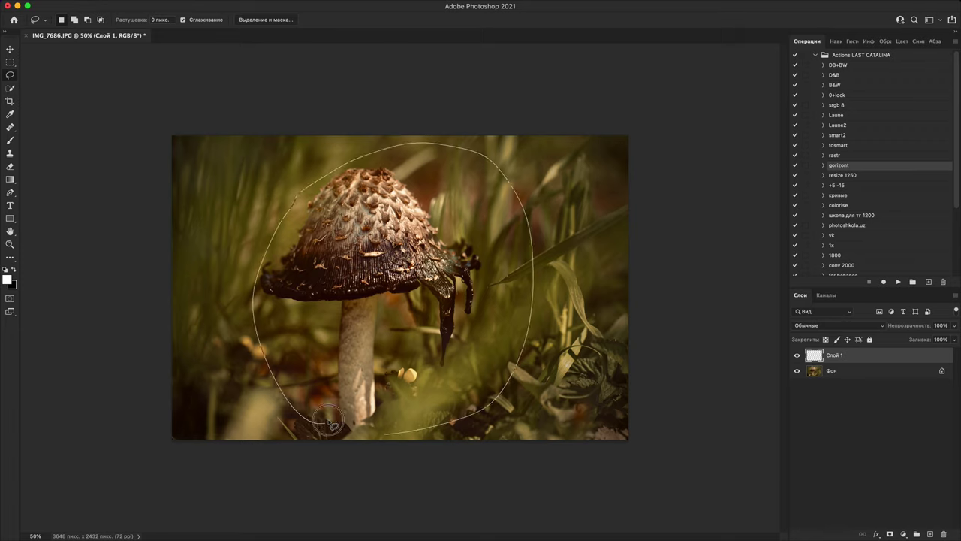
{"action": "left_click", "coordinate": [841, 371]}
{"action": "key", "text": "super+j"}
{"action": "key", "text": "v"}
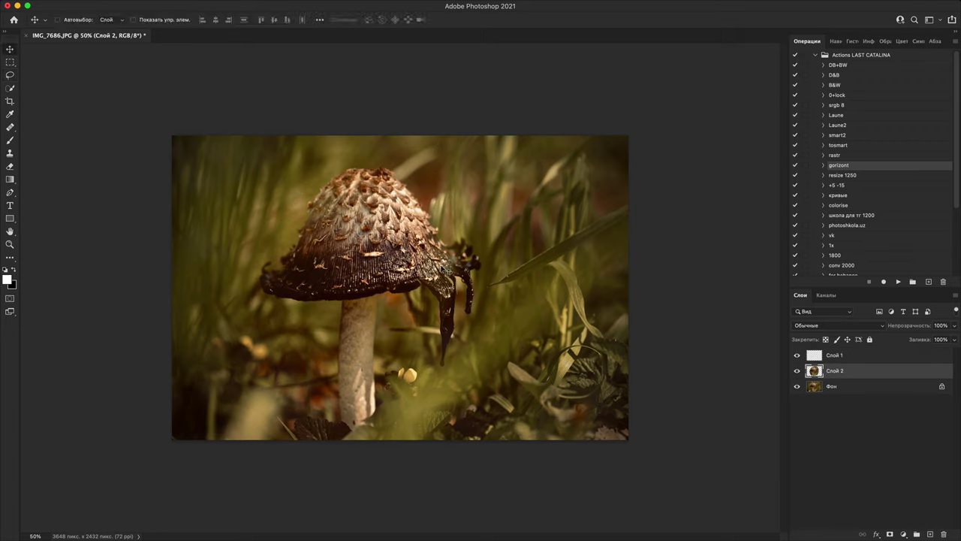
{"action": "left_click_drag", "start_coordinate": [395, 303], "coordinate": [460, 308]}
{"action": "left_click_drag", "start_coordinate": [523, 299], "coordinate": [524, 293]}
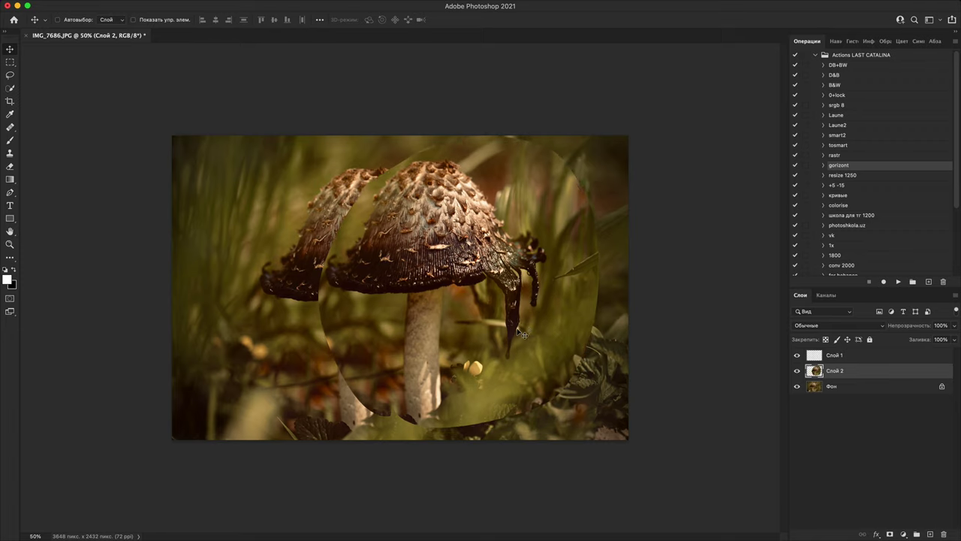
{"action": "left_click", "coordinate": [876, 388]}
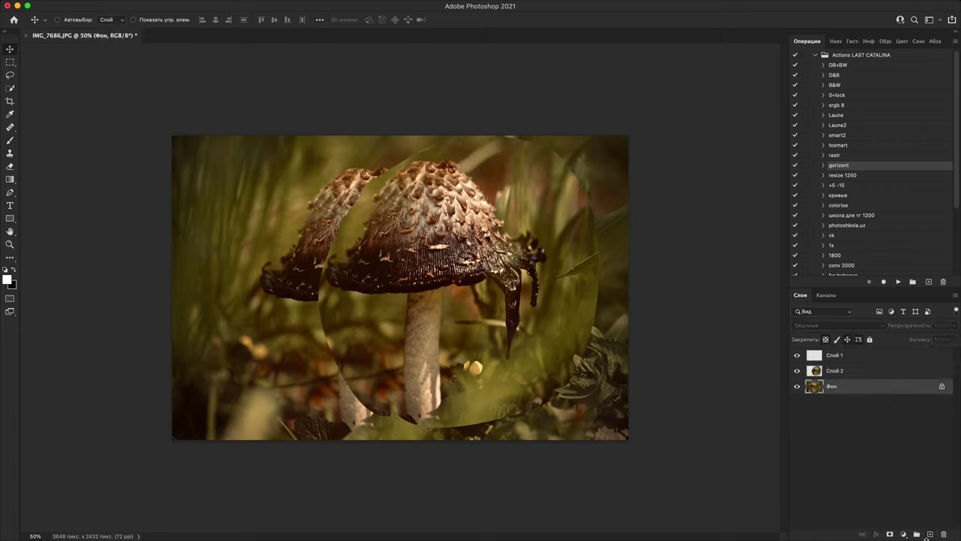
{"action": "left_click", "coordinate": [893, 507]}
{"action": "key", "text": "b"}
{"action": "left_click", "coordinate": [289, 183], "text": "alt"}
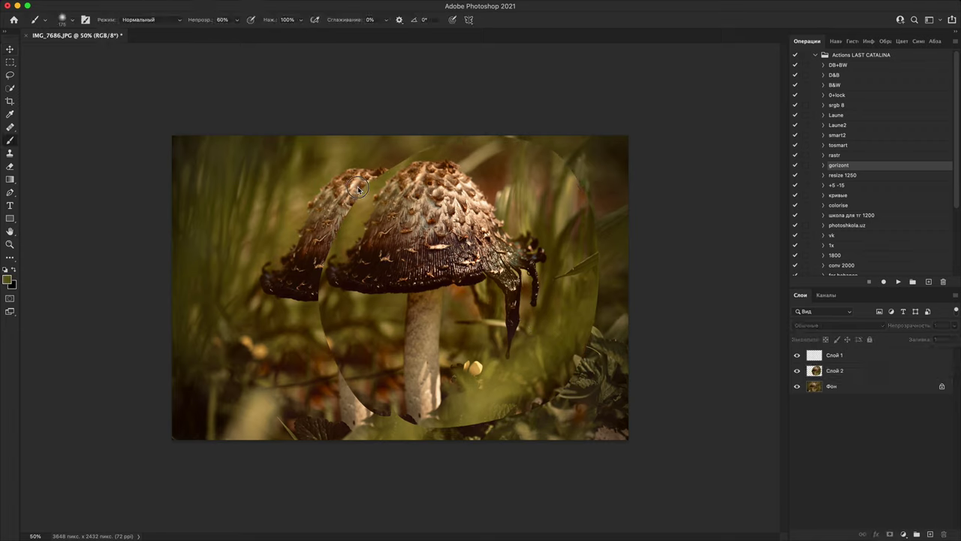
{"action": "left_click", "coordinate": [426, 228]}
{"action": "left_click", "coordinate": [522, 197]}
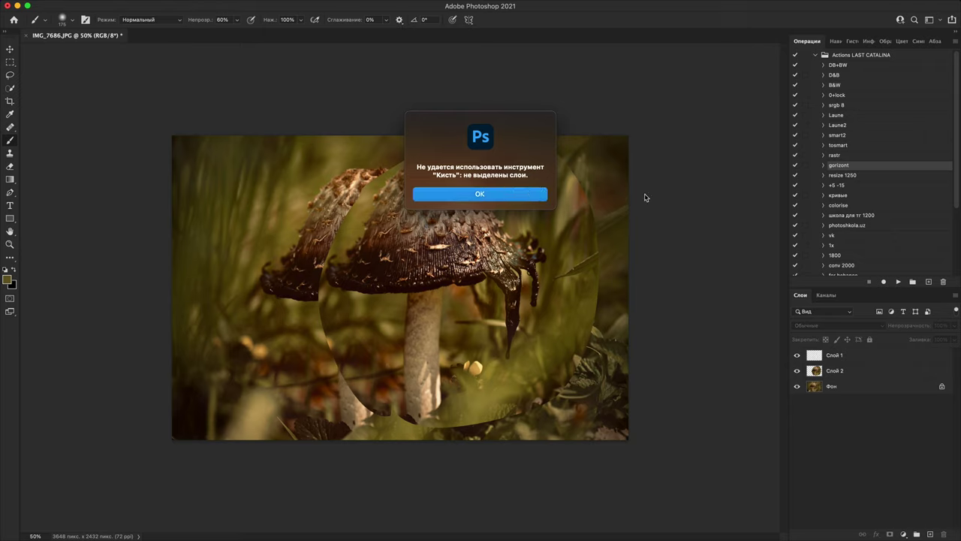
Step: Cover the exposed original mushroom cap with sampled olive tones on a new layer above Фон, using a 1000 px soft brush
{"action": "left_click", "coordinate": [871, 388]}
{"action": "left_click", "coordinate": [930, 534]}
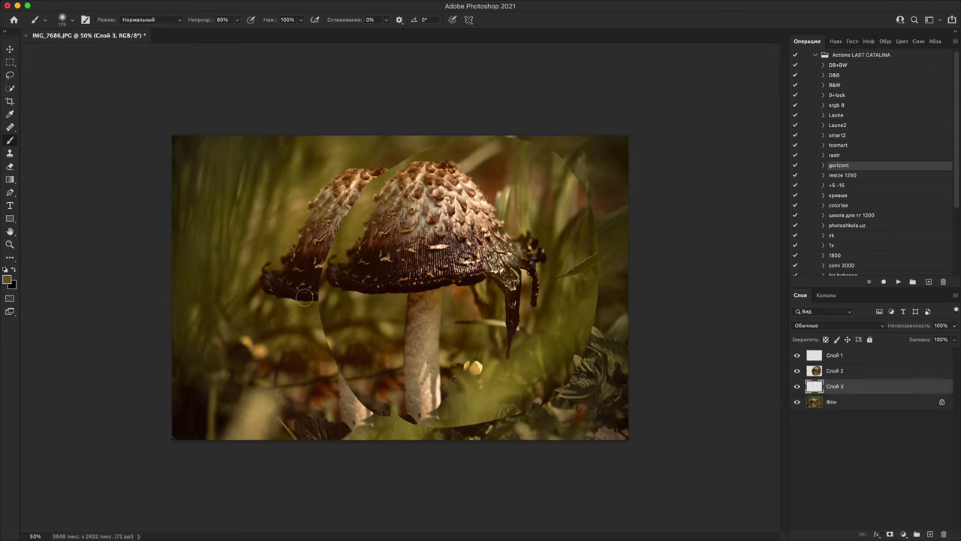
{"action": "key", "text": "bracketright"}
{"action": "key", "text": "bracketright"}
{"action": "key", "text": "bracketright"}
{"action": "key", "text": "bracketright"}
{"action": "key", "text": "bracketright"}
{"action": "key", "text": "bracketright"}
{"action": "key", "text": "bracketright"}
{"action": "key", "text": "bracketright"}
{"action": "key", "text": "bracketright"}
{"action": "key", "text": "bracketright"}
{"action": "mouse_move", "coordinate": [298, 197]}
{"action": "left_mouse_down"}
{"action": "mouse_move", "coordinate": [360, 180]}
{"action": "mouse_move", "coordinate": [274, 217]}
{"action": "mouse_move", "coordinate": [272, 283]}
{"action": "mouse_move", "coordinate": [326, 277]}
{"action": "left_mouse_up"}
{"action": "left_click", "coordinate": [271, 286], "text": "alt"}
{"action": "left_click", "coordinate": [323, 198], "text": "alt"}
{"action": "left_click_drag", "start_coordinate": [323, 207], "coordinate": [319, 259]}
{"action": "mouse_move", "coordinate": [300, 321]}
{"action": "left_mouse_down"}
{"action": "mouse_move", "coordinate": [276, 286]}
{"action": "mouse_move", "coordinate": [291, 328]}
{"action": "left_mouse_up"}
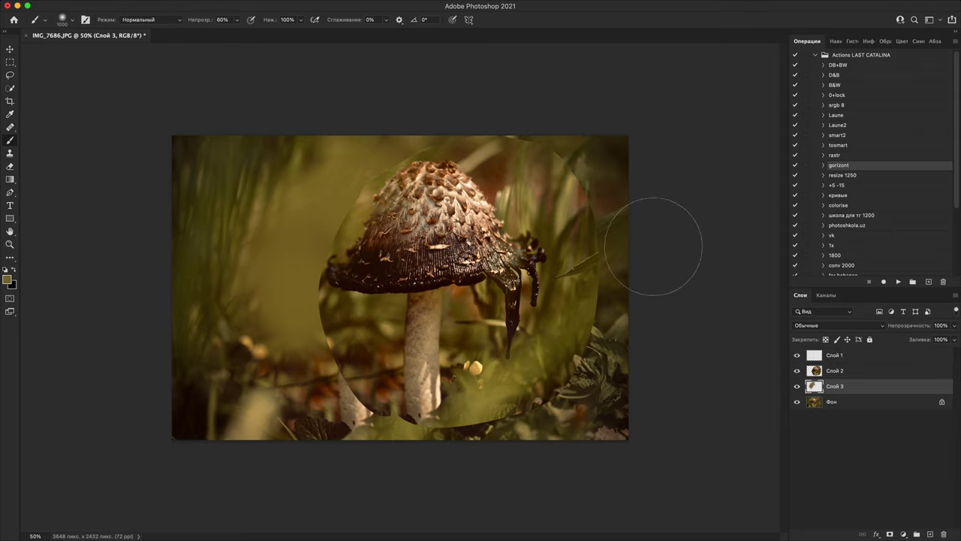
Step: Hide all layers above Фон and mirror the photo horizontally with the gorizont action
{"action": "left_click_drag", "start_coordinate": [798, 370], "coordinate": [810, 384]}
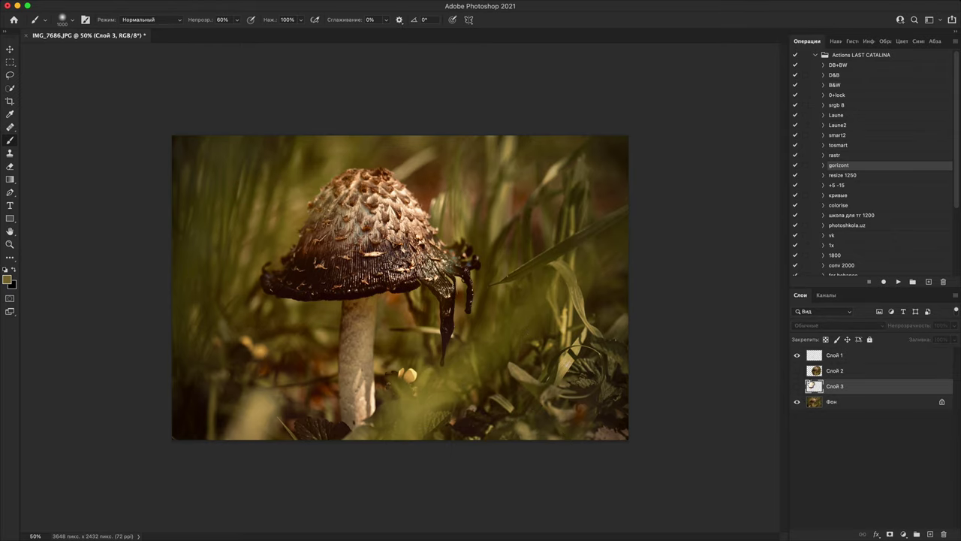
{"action": "left_click", "coordinate": [899, 282]}
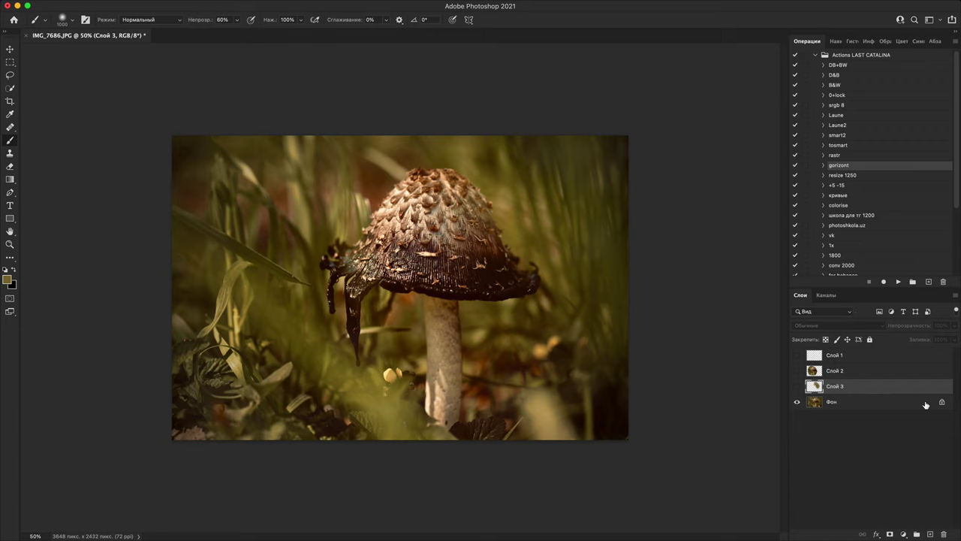
Step: Add a layer above Слой 3, try an olive brush stroke across the cap's right side, and undo it
{"action": "left_click", "coordinate": [931, 533]}
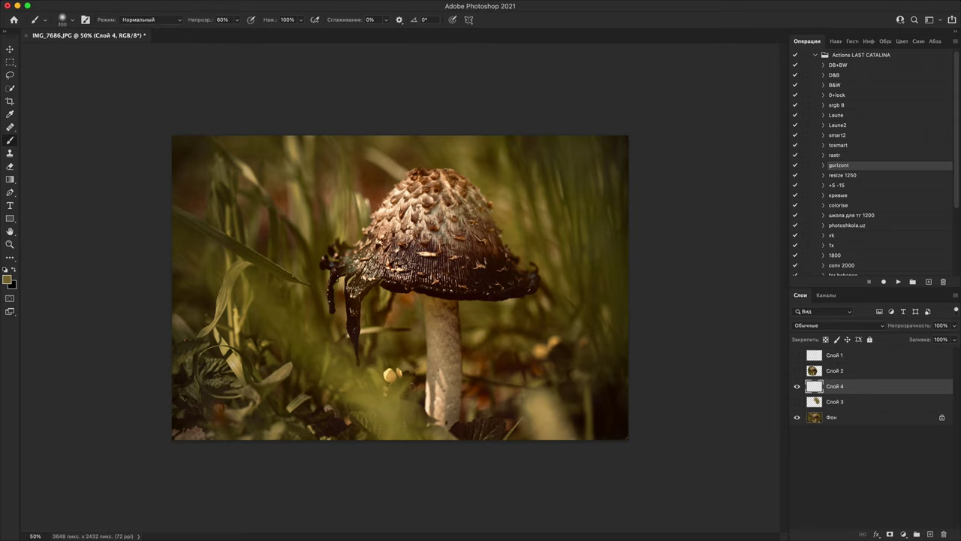
{"action": "left_click_drag", "start_coordinate": [454, 248], "coordinate": [560, 338]}
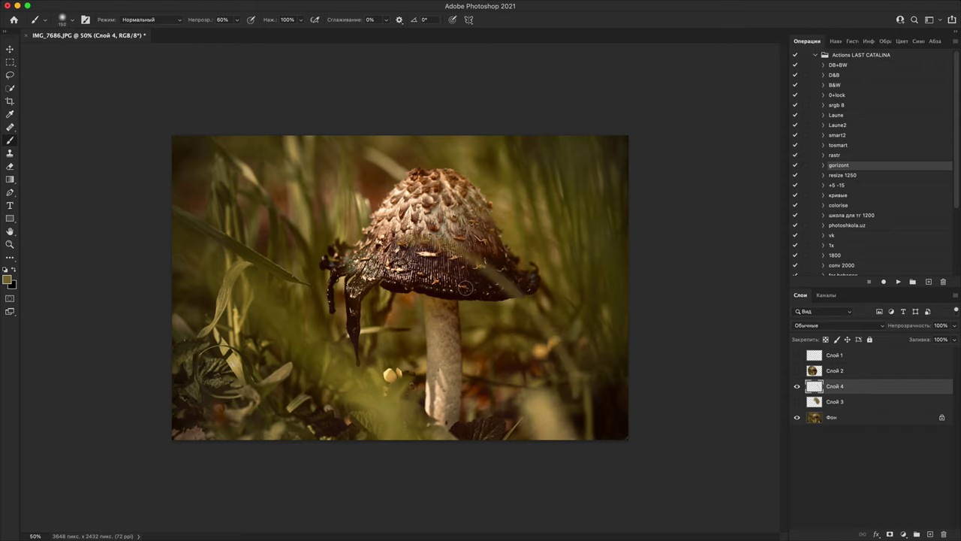
{"action": "key", "text": "ctrl+z"}
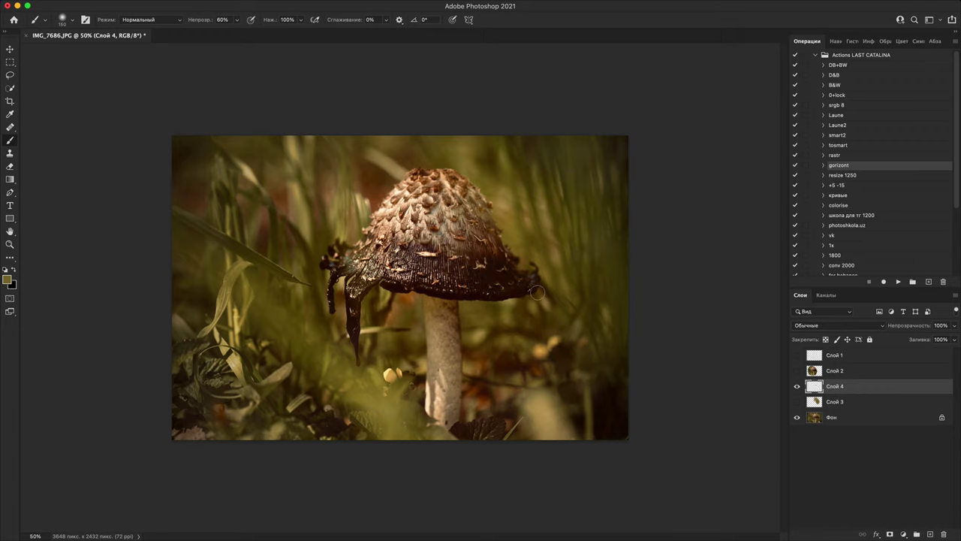
Step: Duplicate Фон and reshape the cap's outline on the copy in Liquify with a 1200 px brush, undoing the trial warp on the stem
{"action": "left_click", "coordinate": [826, 419]}
{"action": "key", "text": "ctrl+j"}
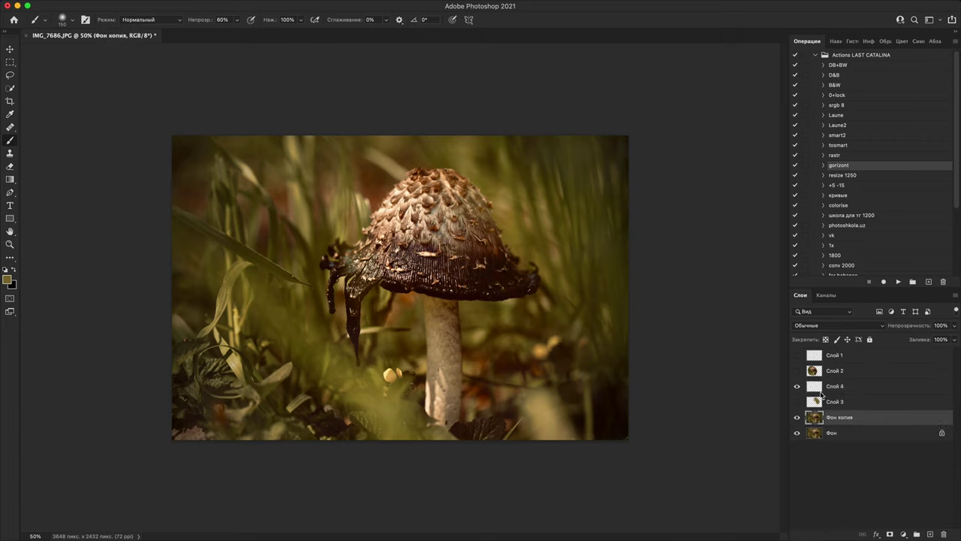
{"action": "key", "text": "ctrl+shift+x"}
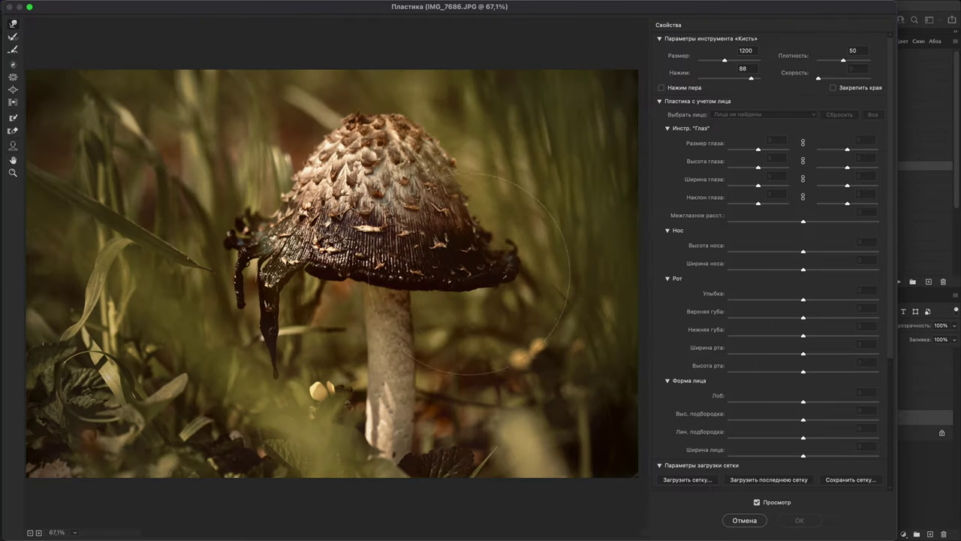
{"action": "left_click_drag", "start_coordinate": [494, 273], "coordinate": [492, 261]}
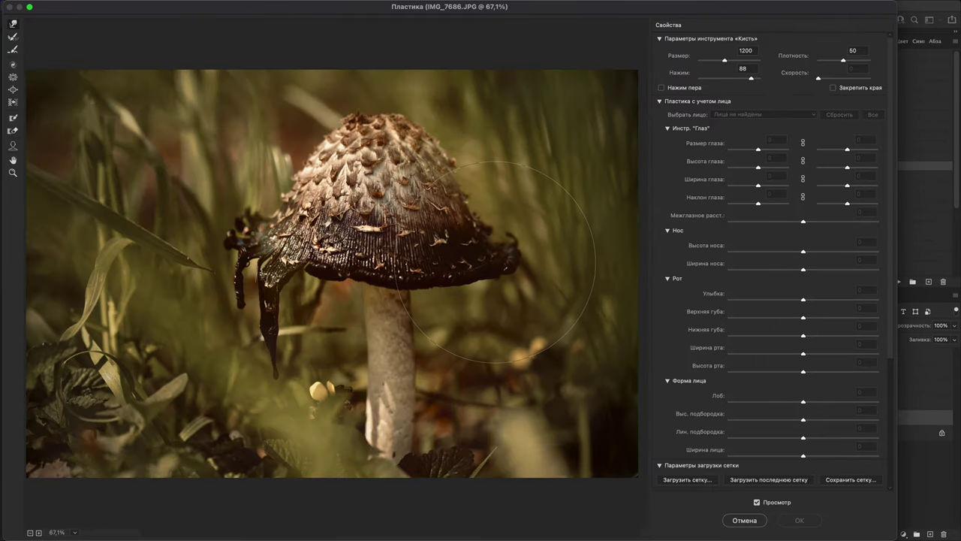
{"action": "left_click_drag", "start_coordinate": [301, 258], "coordinate": [284, 270]}
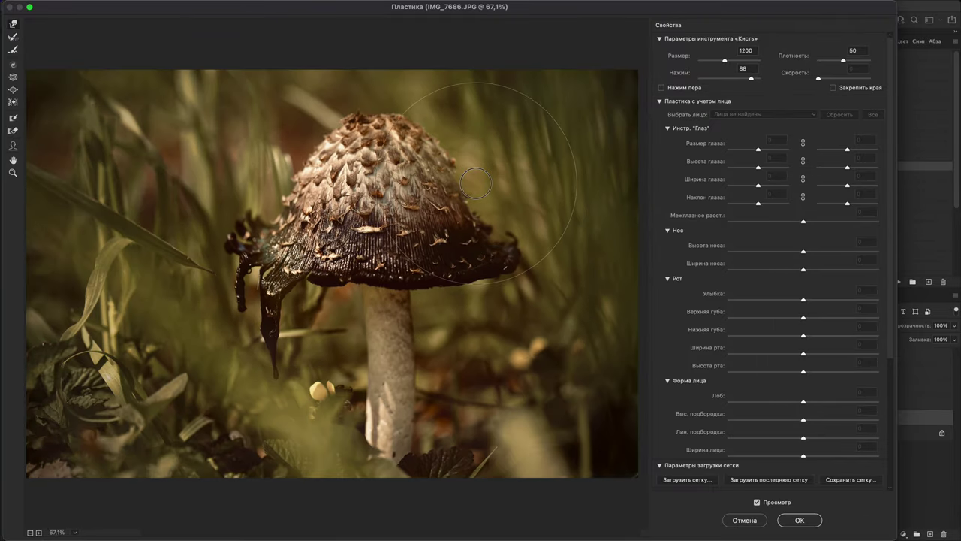
{"action": "key", "text": "super+minus"}
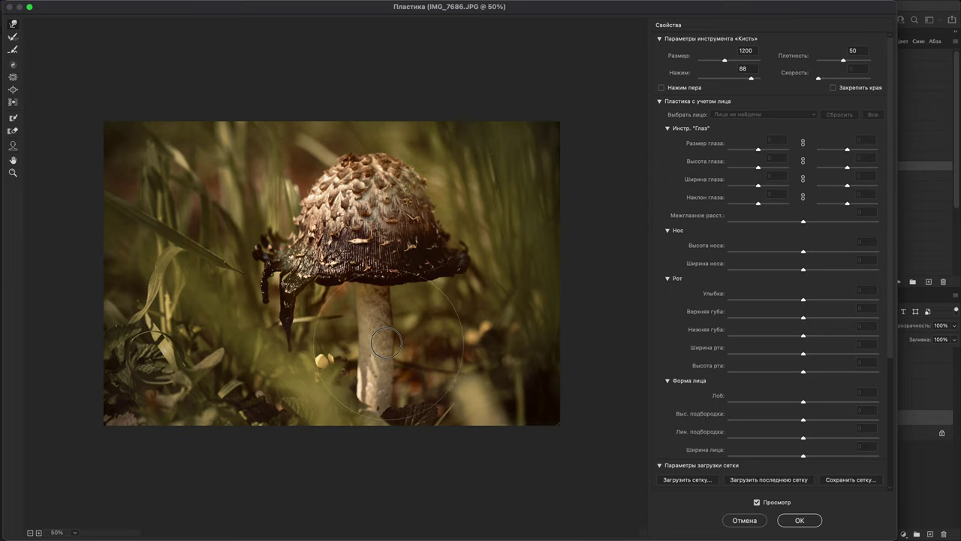
{"action": "left_click_drag", "start_coordinate": [386, 342], "coordinate": [381, 344]}
{"action": "key", "text": "super+z"}
{"action": "left_click_drag", "start_coordinate": [314, 197], "coordinate": [301, 194]}
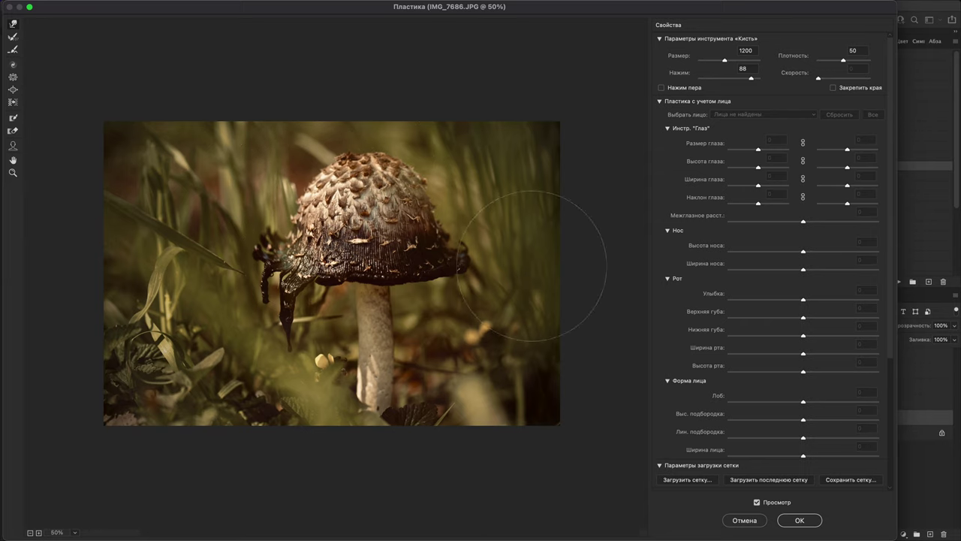
{"action": "left_click", "coordinate": [799, 520]}
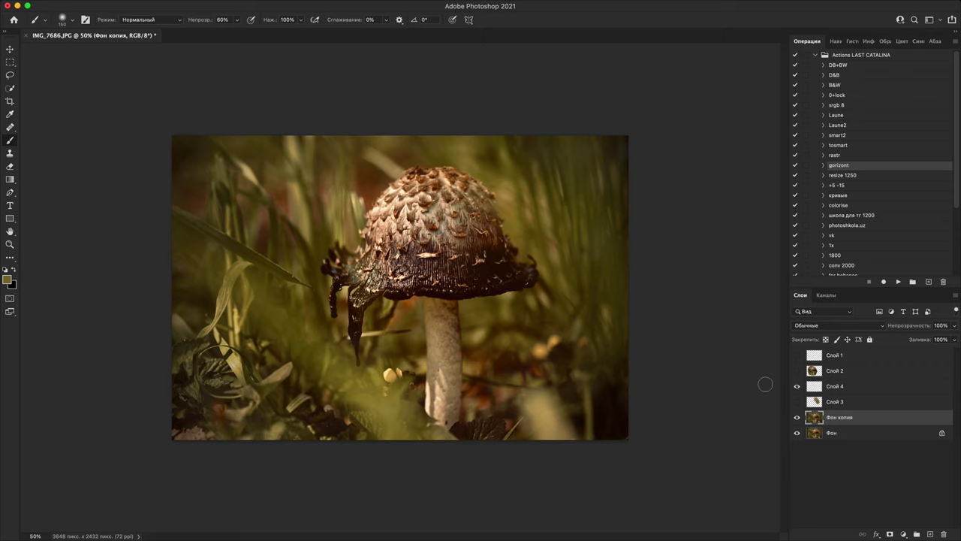
Step: Compare Фон копия with the original, reopen Liquify, and push the upper right side of the mushroom cap inward
{"action": "left_click", "coordinate": [797, 419]}
{"action": "left_click", "coordinate": [798, 418]}
{"action": "key", "text": "super+shift+x"}
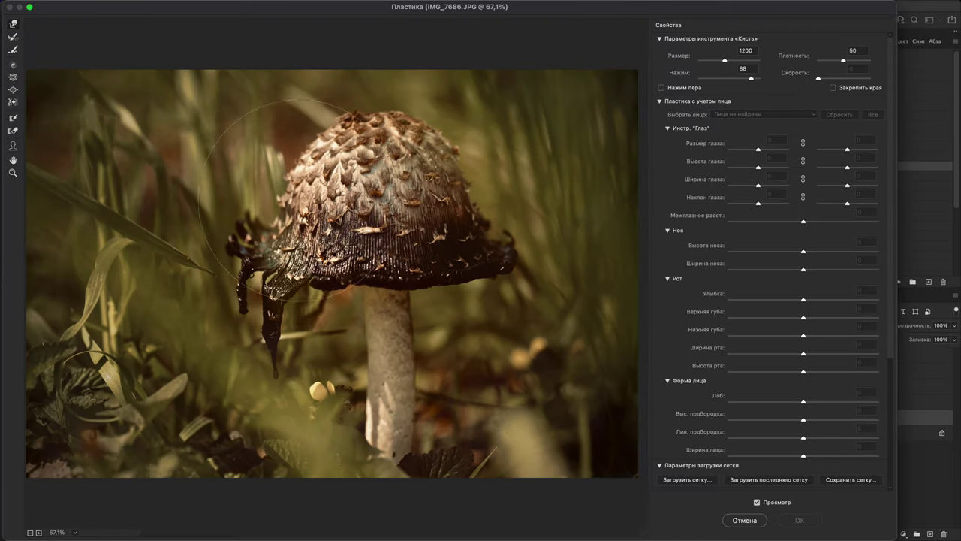
{"action": "left_click_drag", "start_coordinate": [459, 143], "coordinate": [440, 164]}
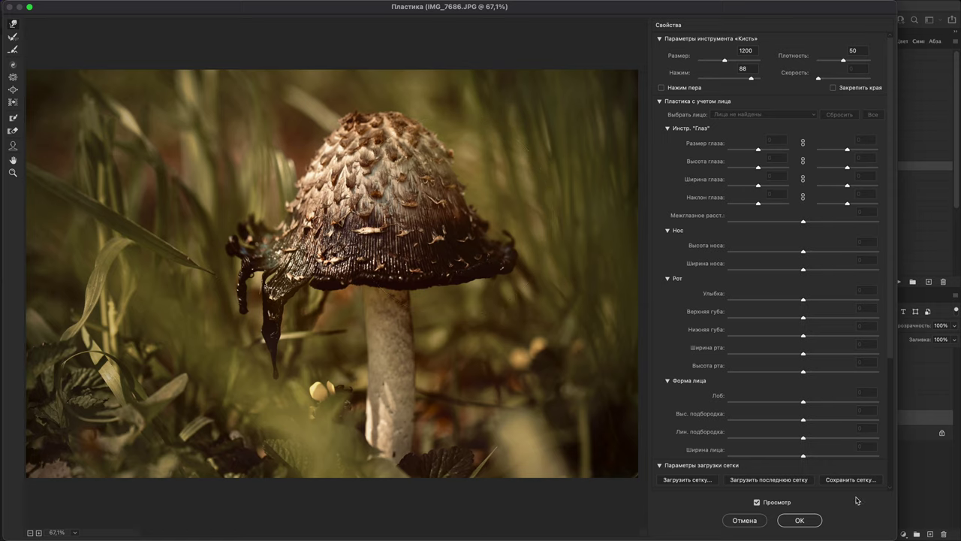
{"action": "left_click", "coordinate": [814, 519]}
Step: Toggle Фон копия off and on repeatedly to compare the reshaped cap with the original, with Слой 4 hidden
{"action": "left_click", "coordinate": [797, 419]}
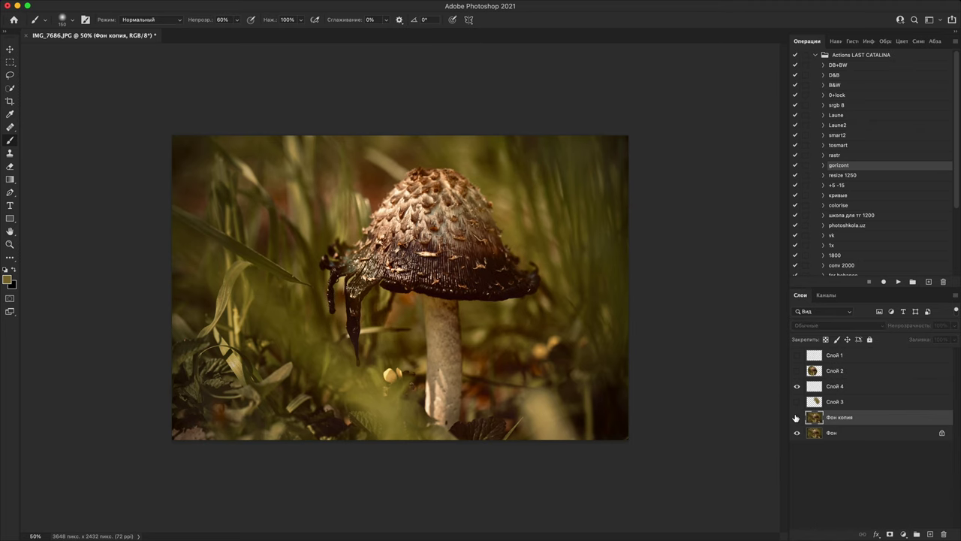
{"action": "left_click", "coordinate": [797, 421]}
{"action": "left_click", "coordinate": [796, 422]}
{"action": "left_click", "coordinate": [796, 423]}
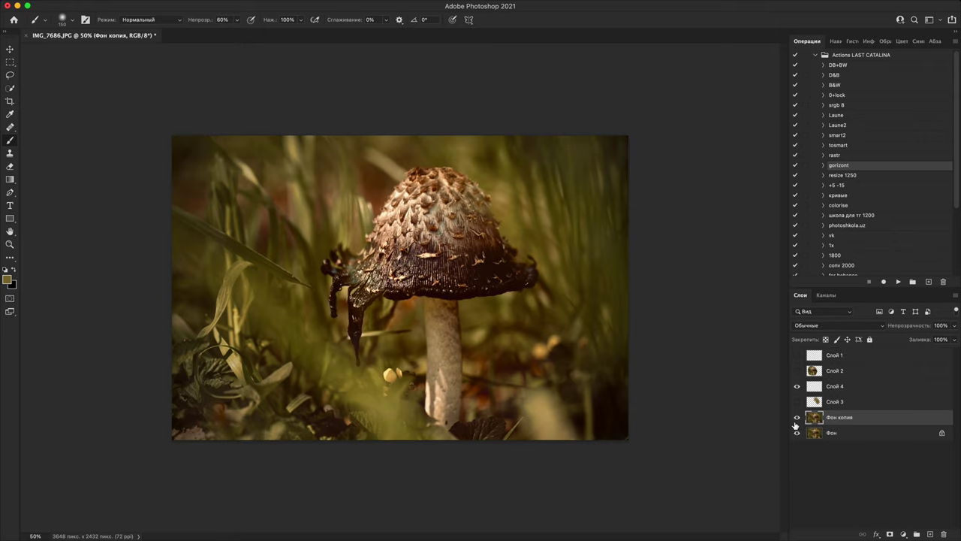
{"action": "left_click", "coordinate": [797, 414]}
{"action": "left_click", "coordinate": [798, 417]}
{"action": "left_click", "coordinate": [797, 416]}
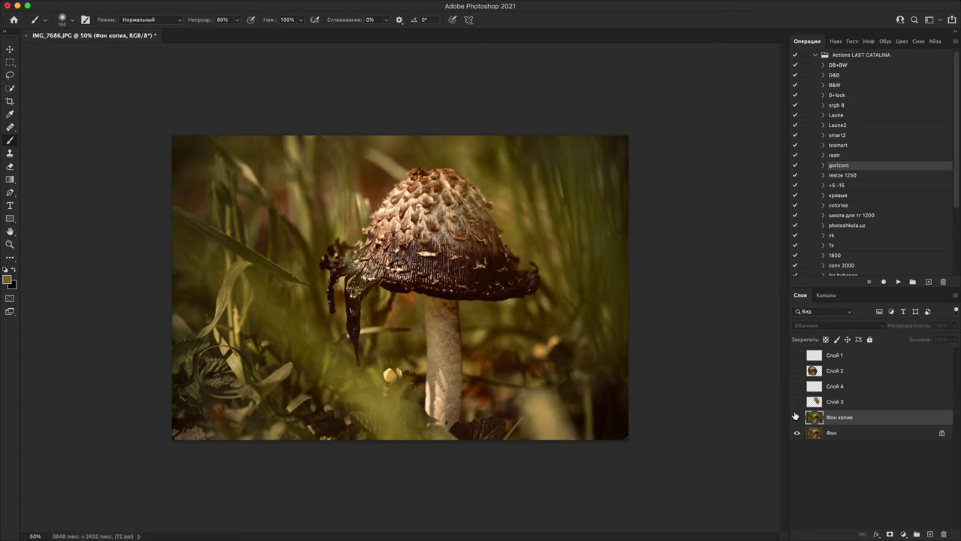
{"action": "left_click", "coordinate": [797, 418]}
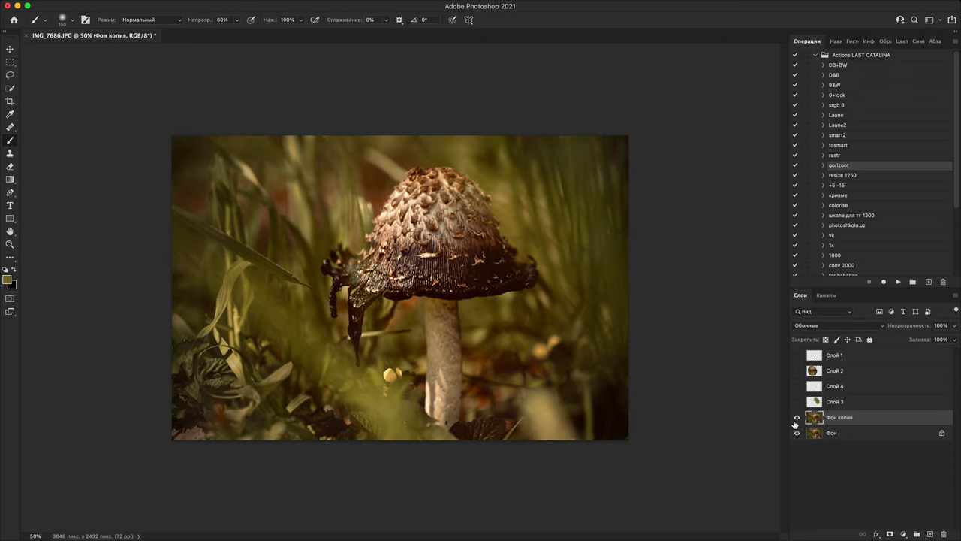
{"action": "left_click", "coordinate": [796, 418]}
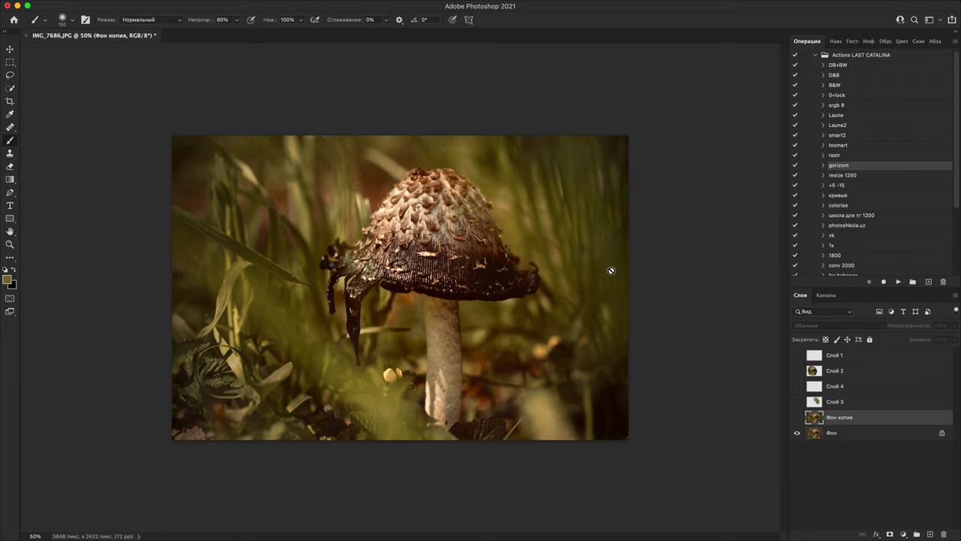
Step: Mirror the original photo with the gorizont action, run it again to restore the orientation, and show Фон копия
{"action": "left_click", "coordinate": [899, 282]}
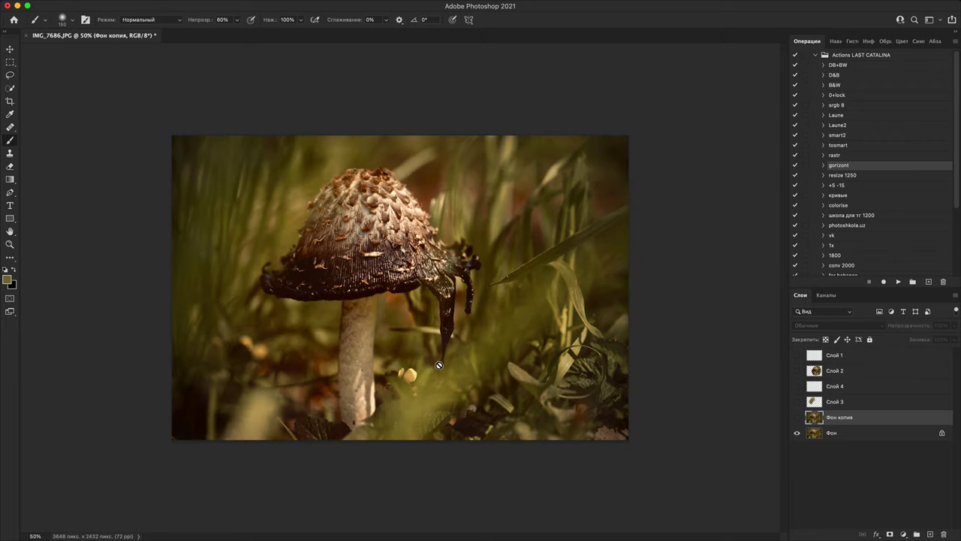
{"action": "left_click", "coordinate": [899, 283]}
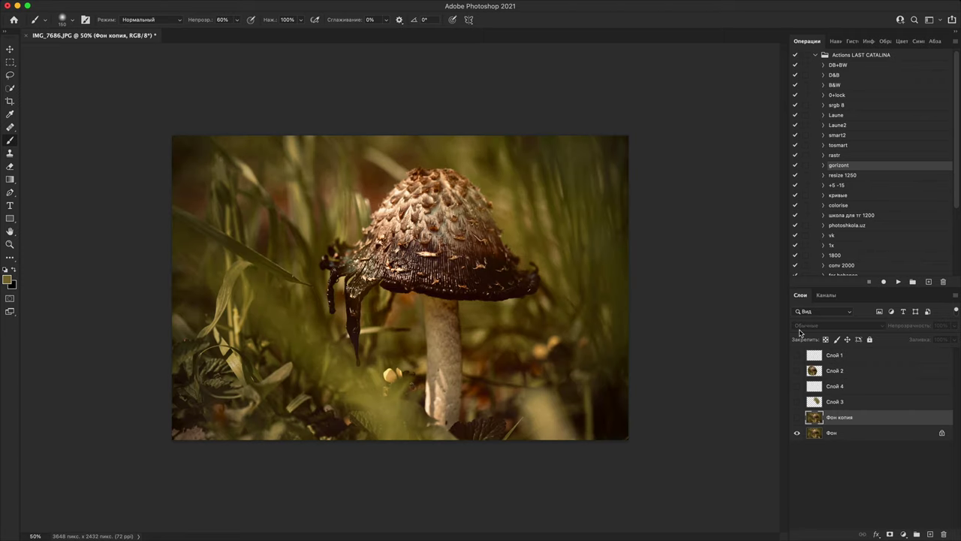
{"action": "left_click", "coordinate": [797, 417]}
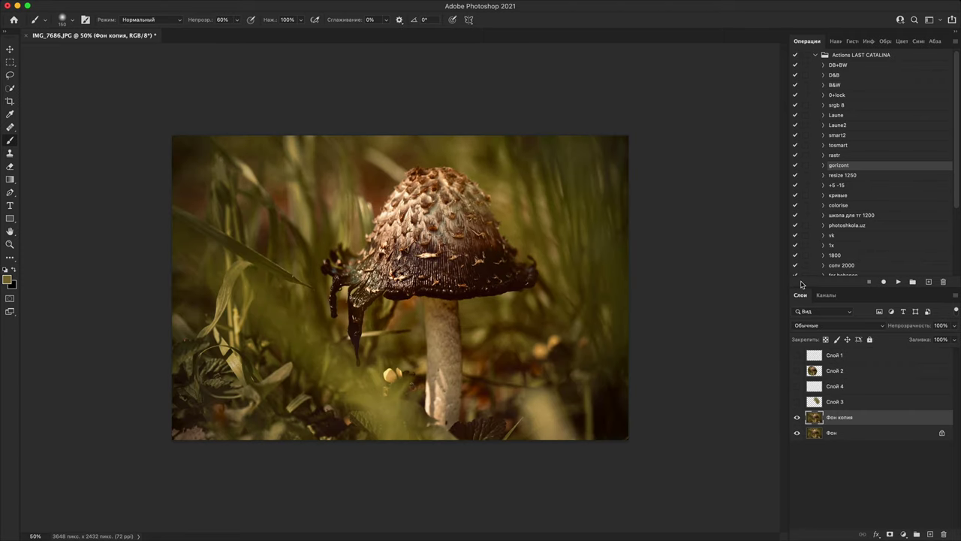
Step: Lasso the drooping left edge of the cap, copy it to a new layer, and move the copy over the cap's right side
{"action": "key", "text": "l"}
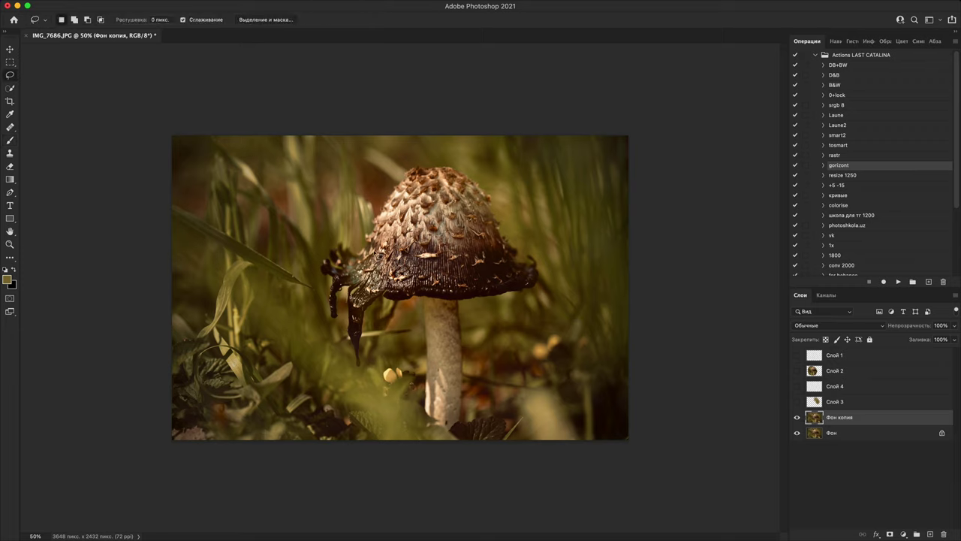
{"action": "mouse_move", "coordinate": [360, 239]}
{"action": "left_mouse_down"}
{"action": "mouse_move", "coordinate": [398, 294]}
{"action": "mouse_move", "coordinate": [389, 341]}
{"action": "mouse_move", "coordinate": [368, 377]}
{"action": "mouse_move", "coordinate": [303, 332]}
{"action": "mouse_move", "coordinate": [310, 265]}
{"action": "mouse_move", "coordinate": [359, 227]}
{"action": "left_mouse_up"}
{"action": "key", "text": "super+j"}
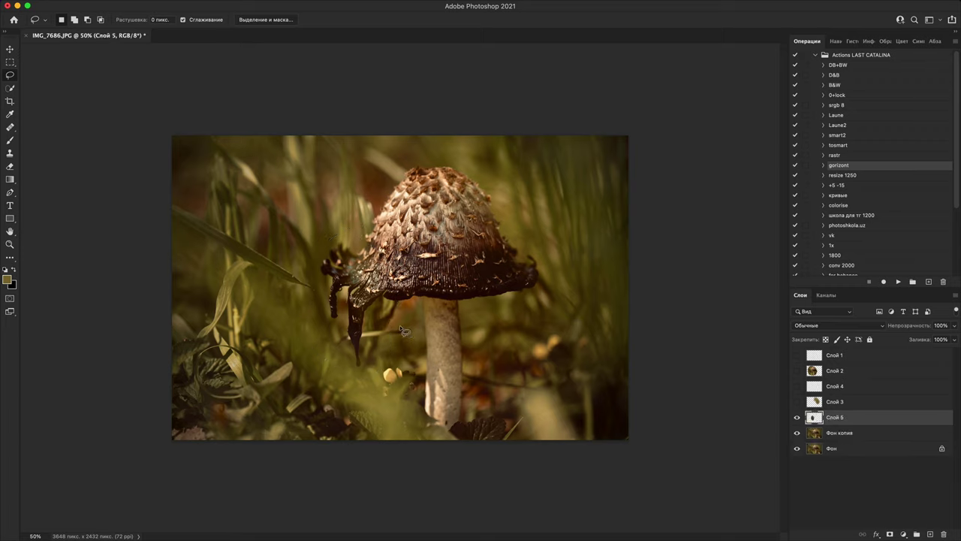
{"action": "key", "text": "v"}
{"action": "left_click_drag", "start_coordinate": [360, 301], "coordinate": [514, 285]}
Step: Flip the copied edge piece horizontally and align it with the lower right edge of the cap
{"action": "key", "text": "super+t"}
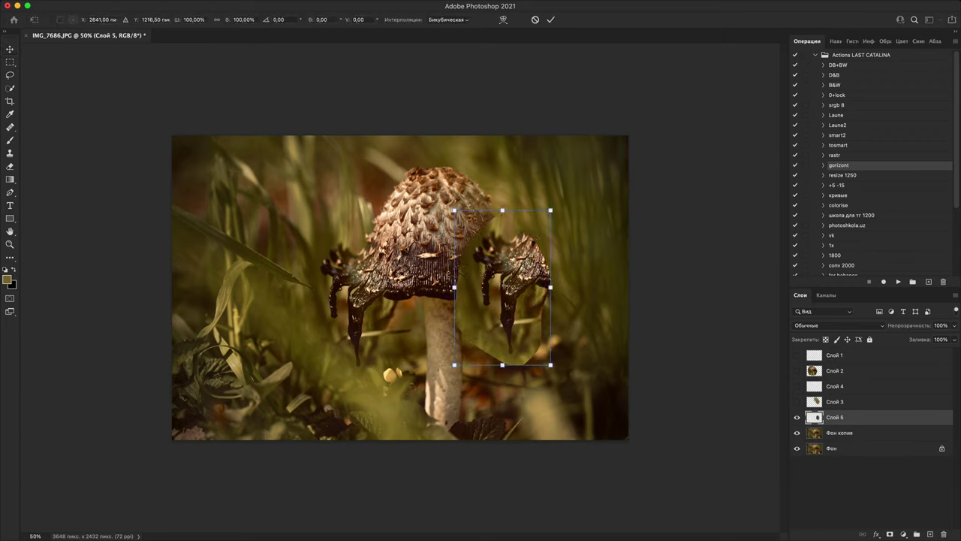
{"action": "right_click", "coordinate": [483, 332]}
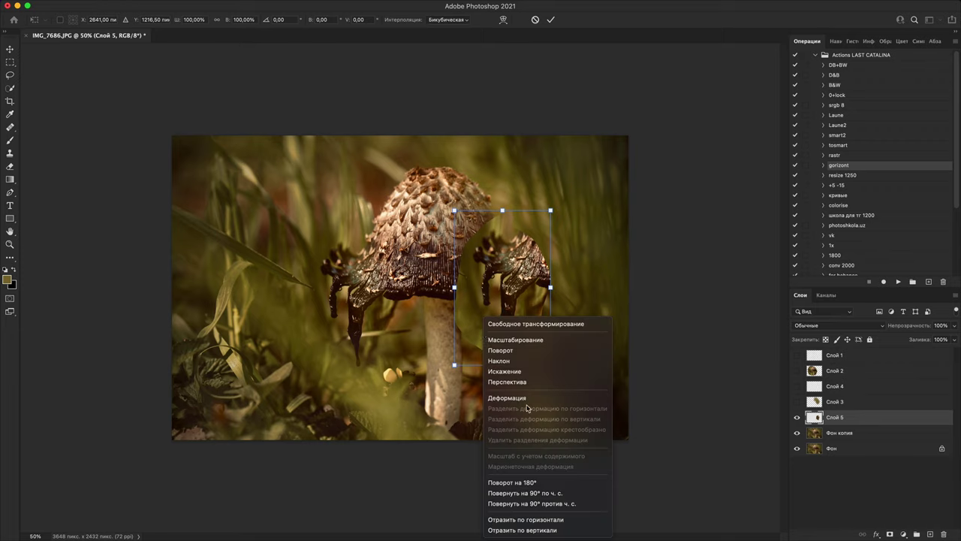
{"action": "left_click", "coordinate": [534, 518]}
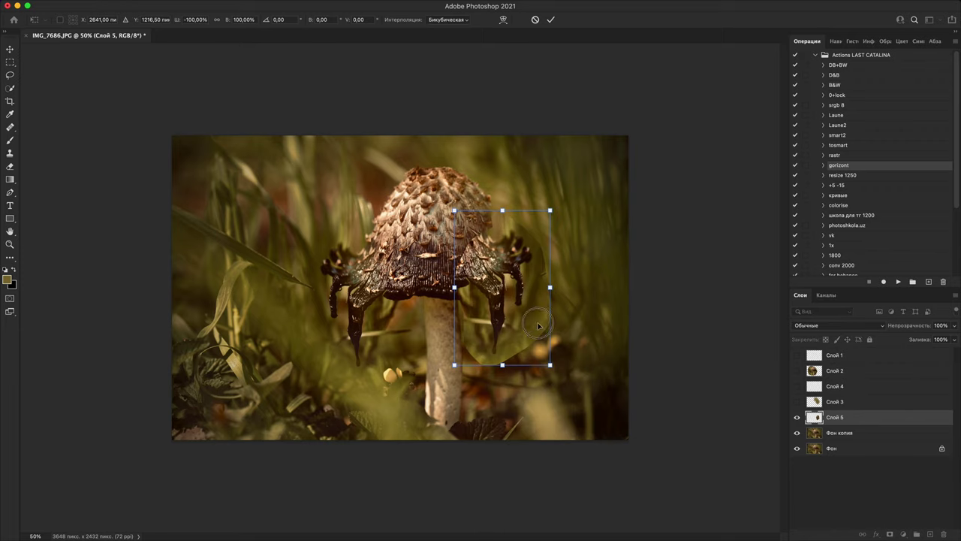
{"action": "mouse_move", "coordinate": [538, 324]}
{"action": "left_mouse_down"}
{"action": "mouse_move", "coordinate": [591, 347]}
{"action": "mouse_move", "coordinate": [542, 339]}
{"action": "left_mouse_up"}
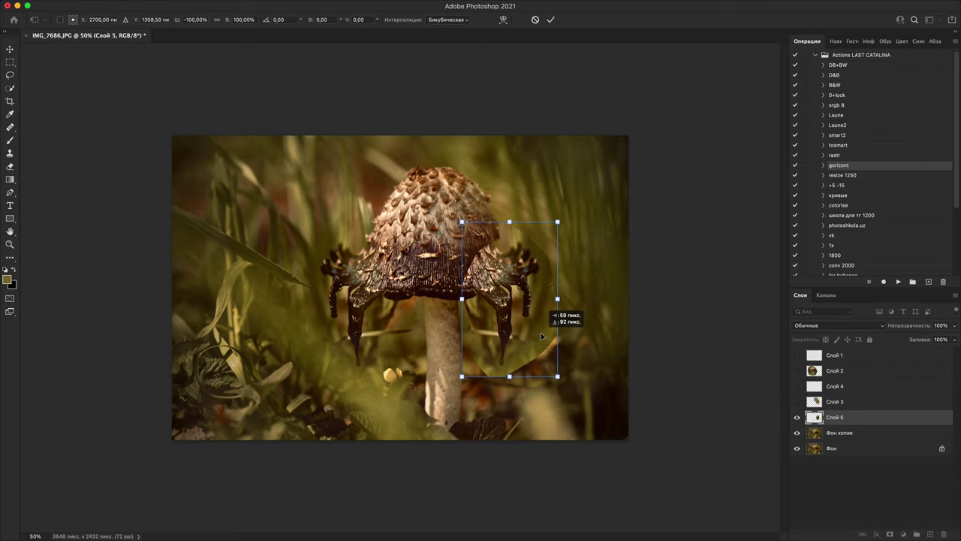
{"action": "key", "text": "Return"}
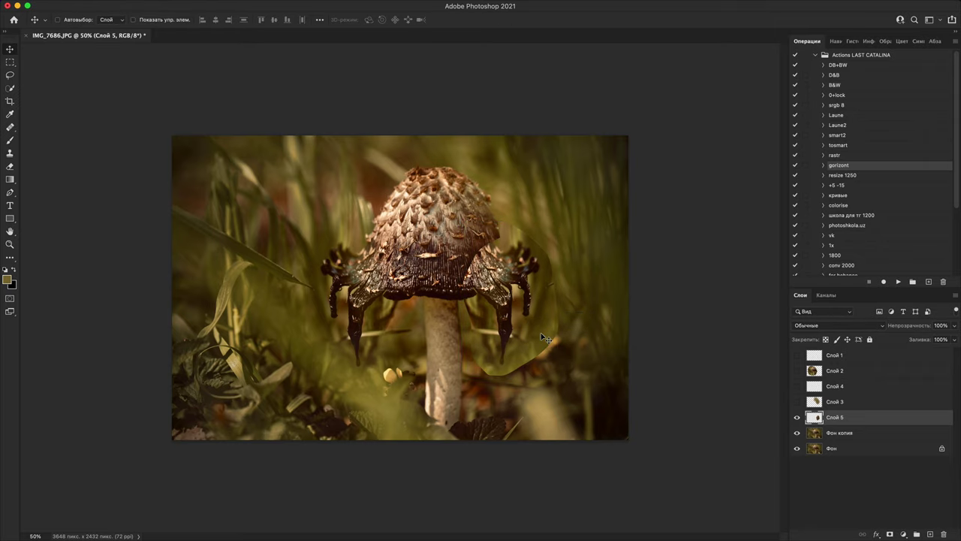
Step: Hide Слой 5, undo a trial shift of Фон копия, and copy its lassoed right half of the cap to a new layer
{"action": "left_click", "coordinate": [796, 416]}
{"action": "left_click", "coordinate": [819, 433]}
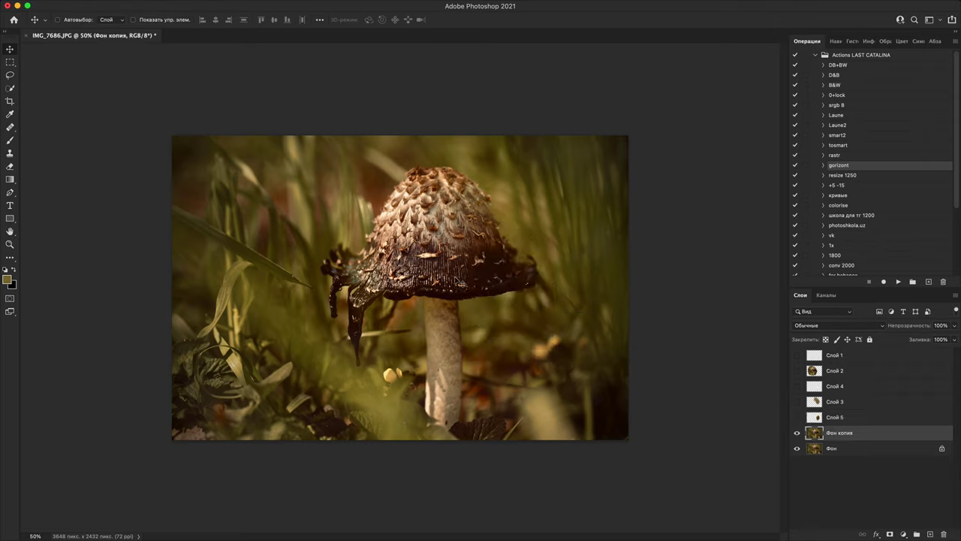
{"action": "left_click_drag", "start_coordinate": [464, 317], "coordinate": [464, 283]}
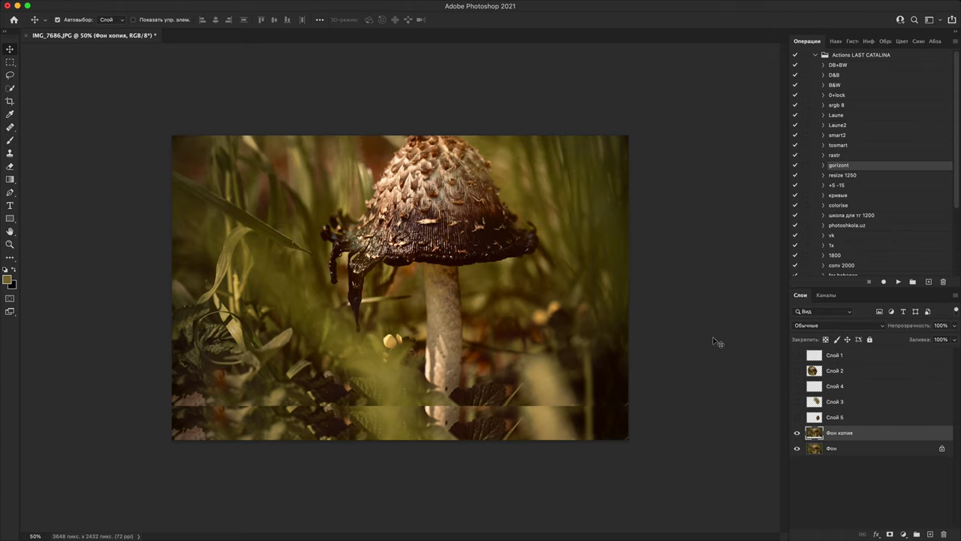
{"action": "key", "text": "super+z"}
{"action": "key", "text": "l"}
{"action": "mouse_move", "coordinate": [483, 330]}
{"action": "left_mouse_down"}
{"action": "mouse_move", "coordinate": [427, 222]}
{"action": "mouse_move", "coordinate": [506, 150]}
{"action": "mouse_move", "coordinate": [492, 332]}
{"action": "left_mouse_up"}
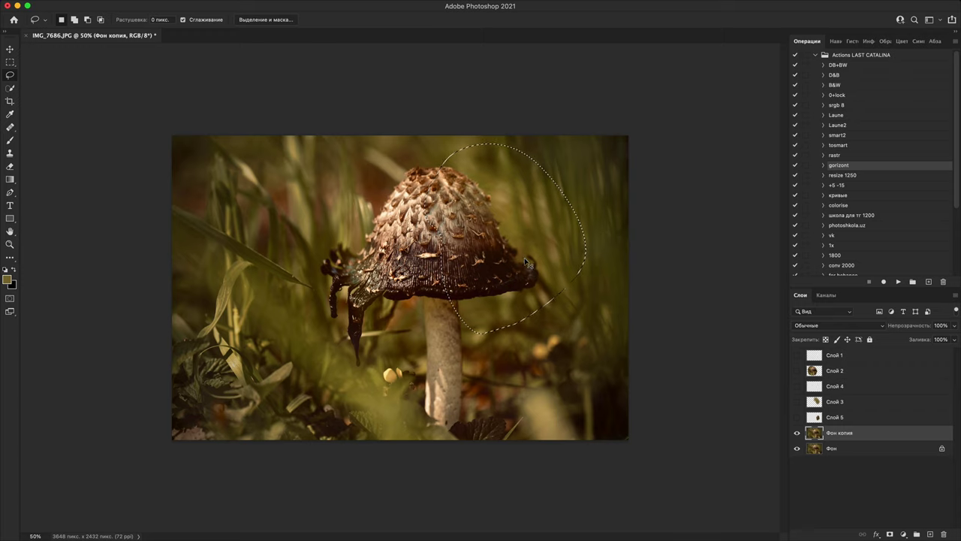
{"action": "key", "text": "super+j"}
Step: Flip the copied cap half horizontally and fit it over the left half to make the cap symmetrical
{"action": "key", "text": "super+t"}
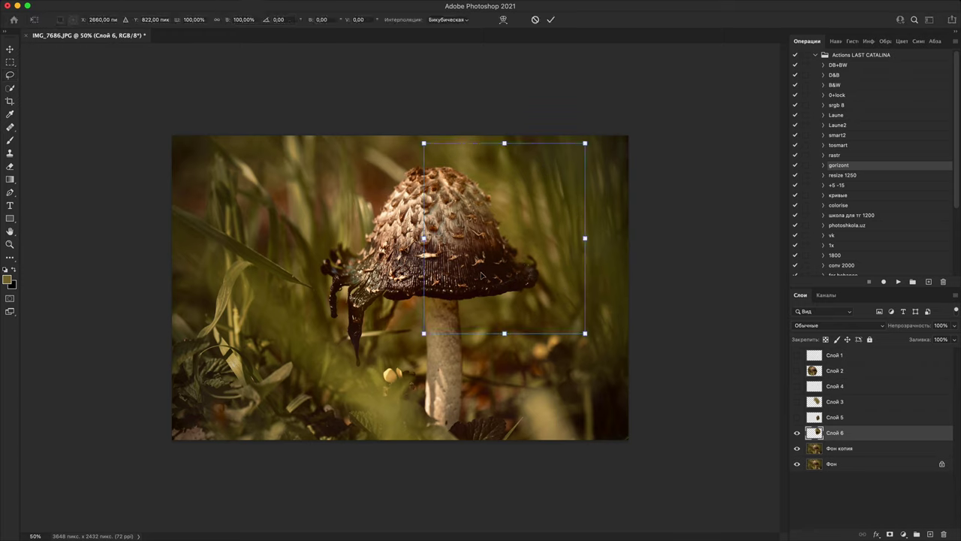
{"action": "left_click_drag", "start_coordinate": [481, 275], "coordinate": [356, 289]}
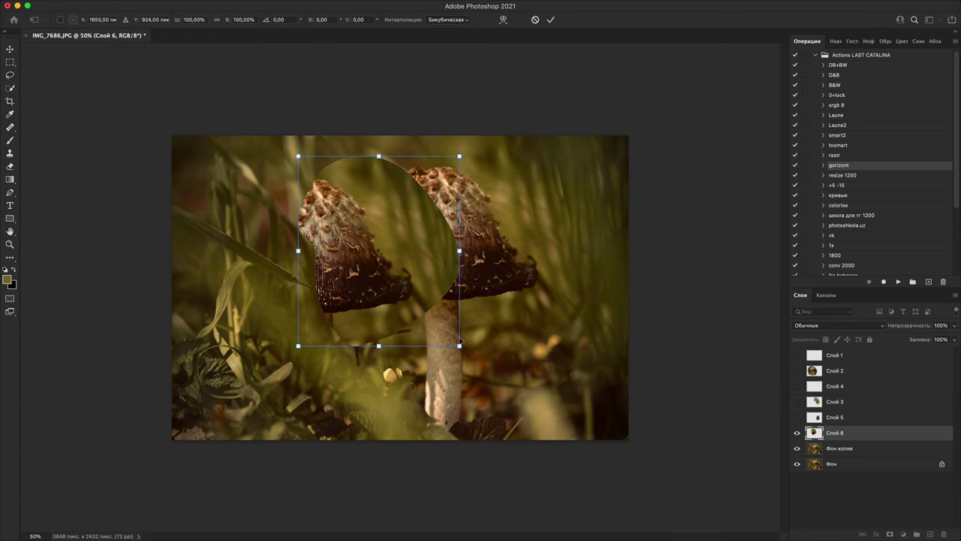
{"action": "right_click", "coordinate": [403, 271]}
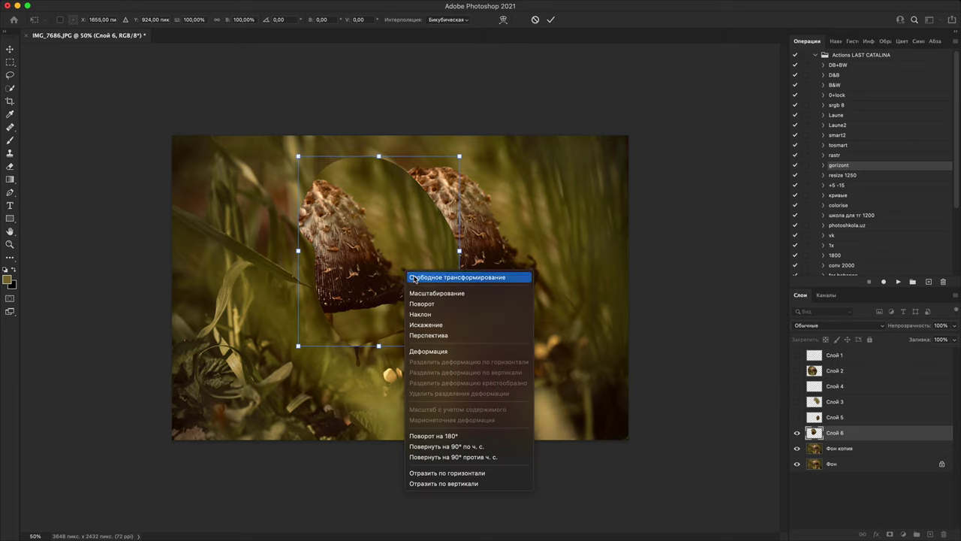
{"action": "left_click", "coordinate": [435, 447]}
{"action": "mouse_move", "coordinate": [384, 266]}
{"action": "left_mouse_down"}
{"action": "mouse_move", "coordinate": [353, 243]}
{"action": "mouse_move", "coordinate": [359, 256]}
{"action": "left_mouse_up"}
{"action": "key", "text": "Return"}
Step: Show Слой 5 and shift both flipped pieces, Слой 6 and Слой 5, slightly to the right
{"action": "key", "text": "l"}
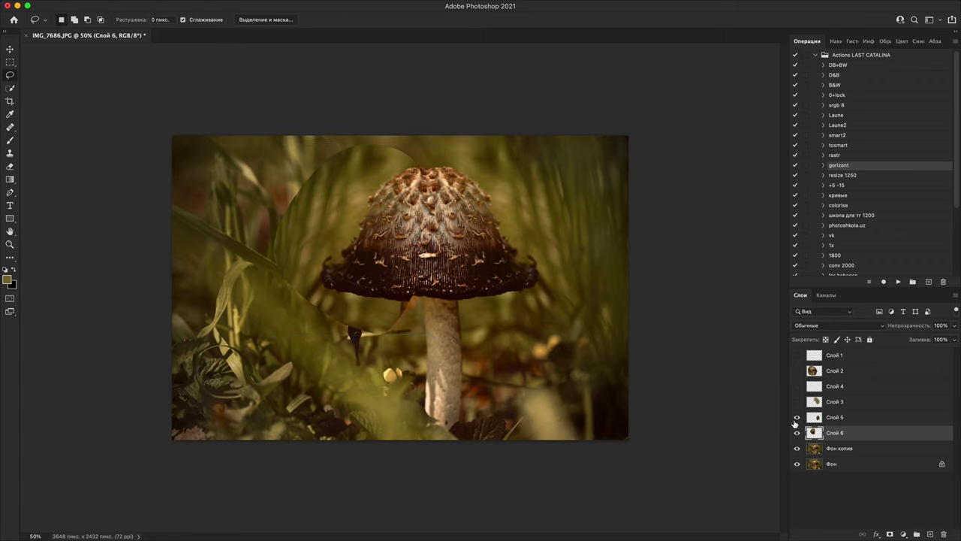
{"action": "left_click", "coordinate": [796, 419]}
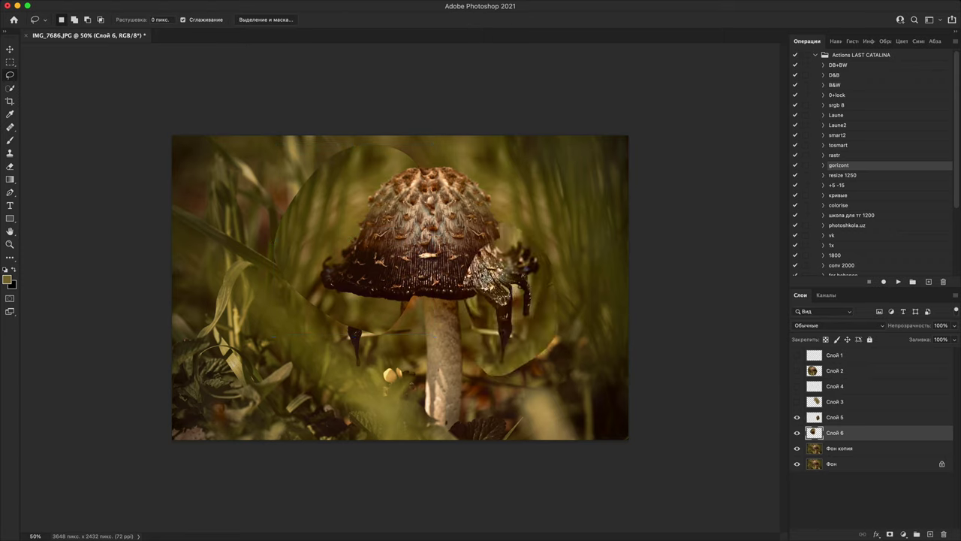
{"action": "key", "text": "v"}
{"action": "left_click_drag", "start_coordinate": [479, 275], "coordinate": [509, 276]}
{"action": "left_click", "coordinate": [536, 275], "text": "super"}
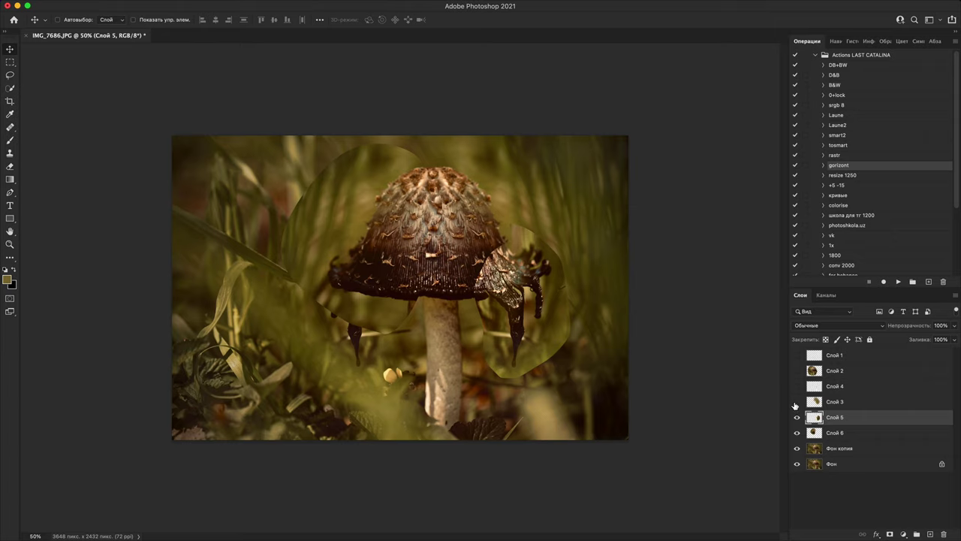
Step: Toggle Слой 3 and Слой 2 on and off to review the earlier mushroom variants
{"action": "left_click", "coordinate": [796, 402]}
{"action": "left_click", "coordinate": [796, 402]}
{"action": "left_click", "coordinate": [796, 371]}
{"action": "left_click", "coordinate": [796, 372]}
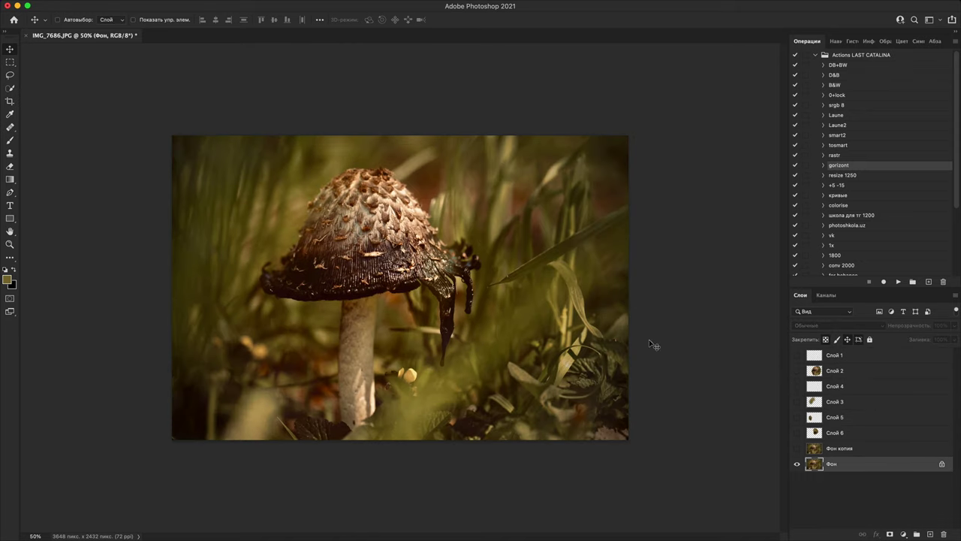
Step: Duplicate the Фон layer and shift the copy horizontally to the right to move the mushroom away from the left edge
{"action": "key", "text": "super+j"}
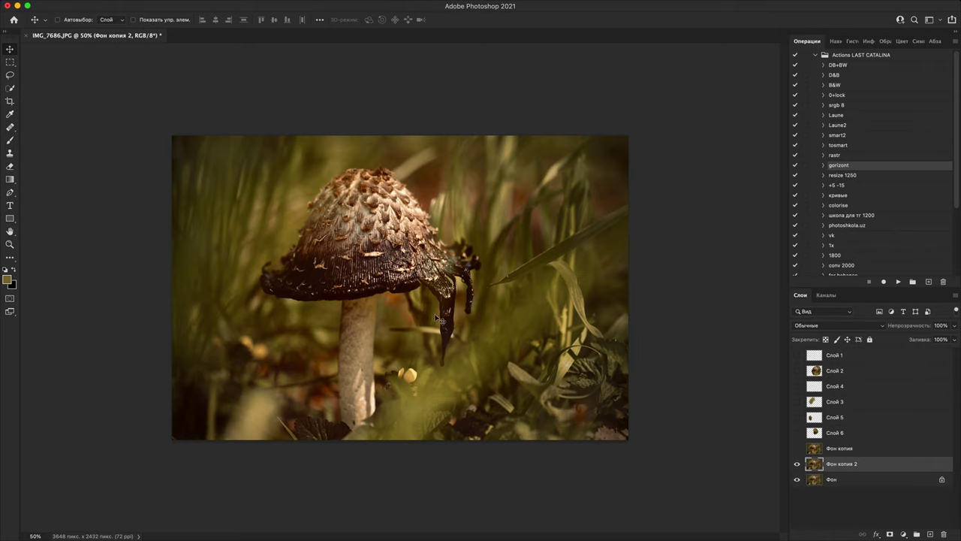
{"action": "left_click_drag", "start_coordinate": [397, 319], "coordinate": [437, 361]}
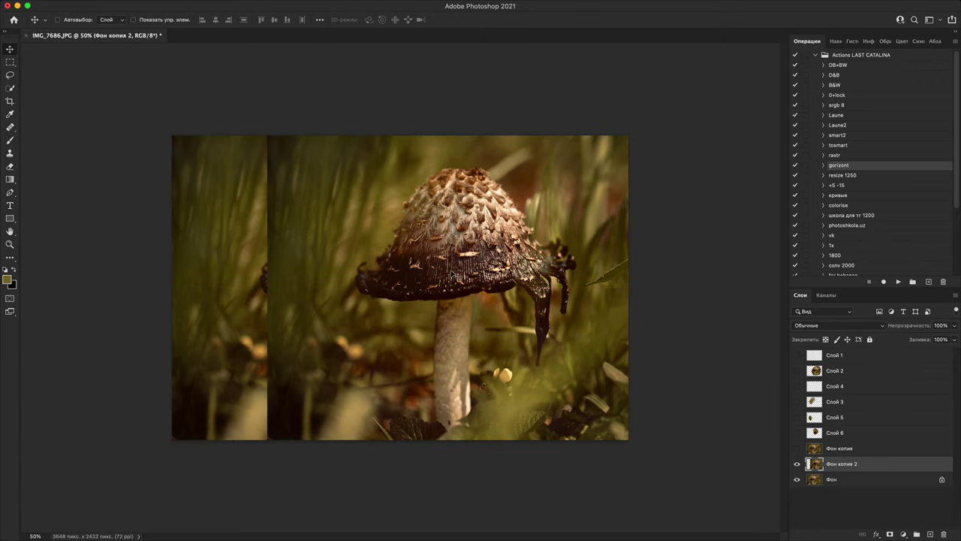
Step: Copy the background strip left of the mushroom from Фон копия 2 to a new layer and stretch it to the photo's left edge
{"action": "key", "text": "m"}
{"action": "left_click_drag", "start_coordinate": [141, 110], "coordinate": [352, 507]}
{"action": "key", "text": "ctrl+j"}
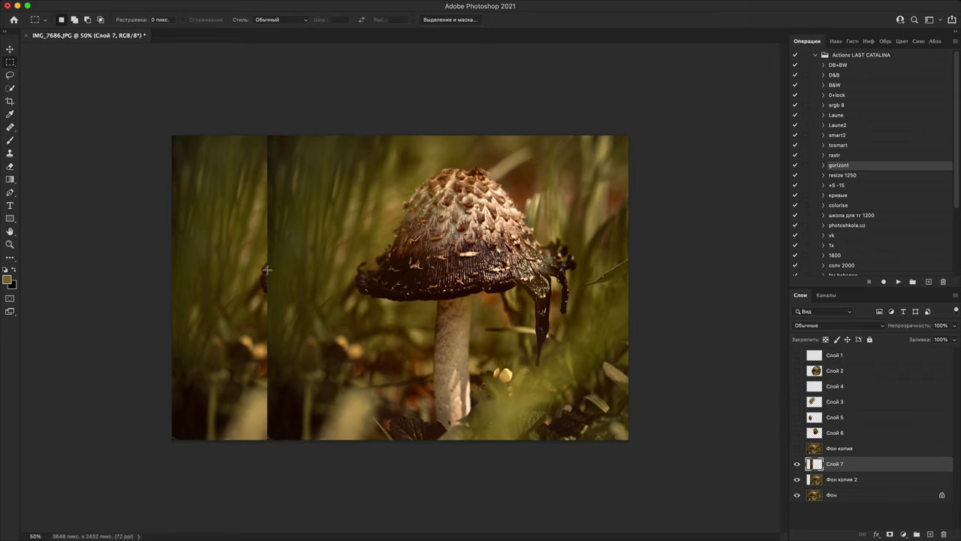
{"action": "key", "text": "ctrl+t"}
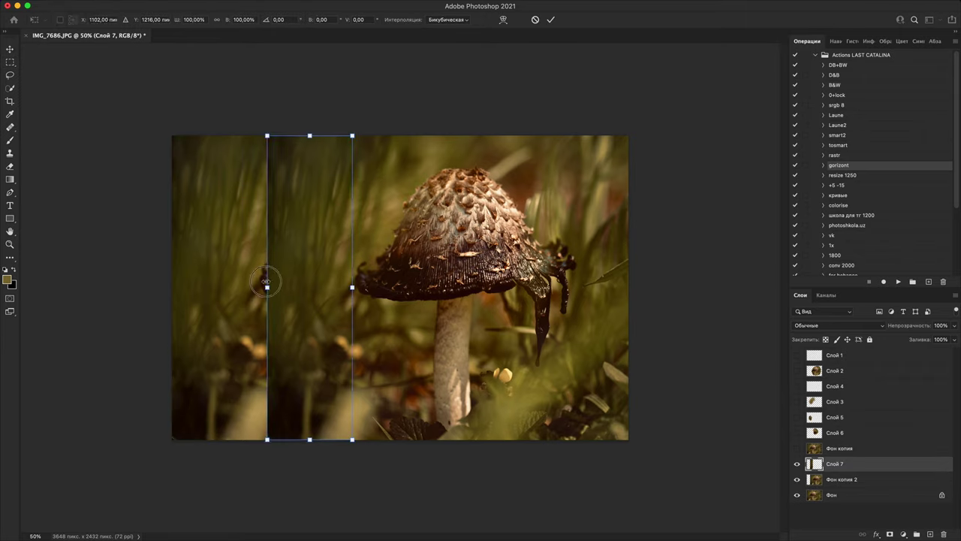
{"action": "left_click_drag", "start_coordinate": [268, 285], "coordinate": [166, 298]}
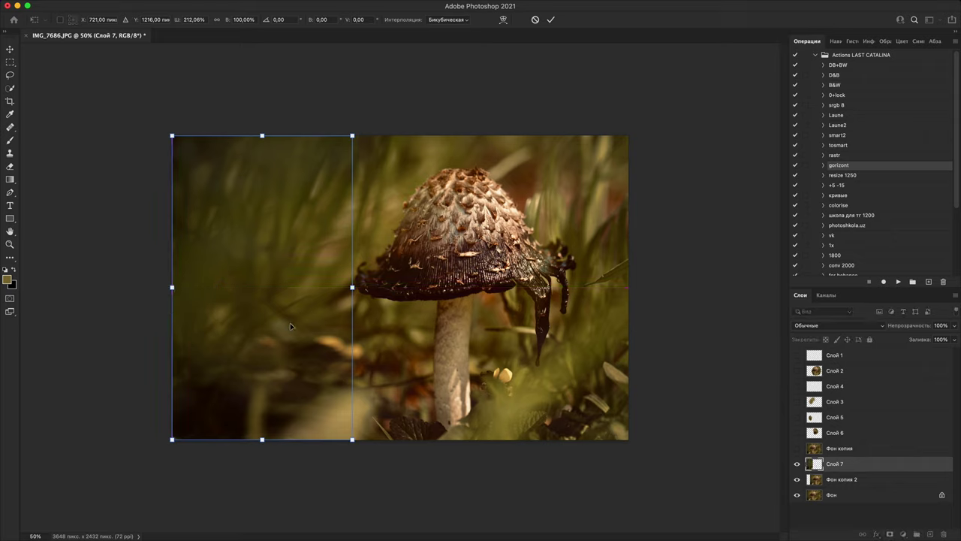
{"action": "key", "text": "Return"}
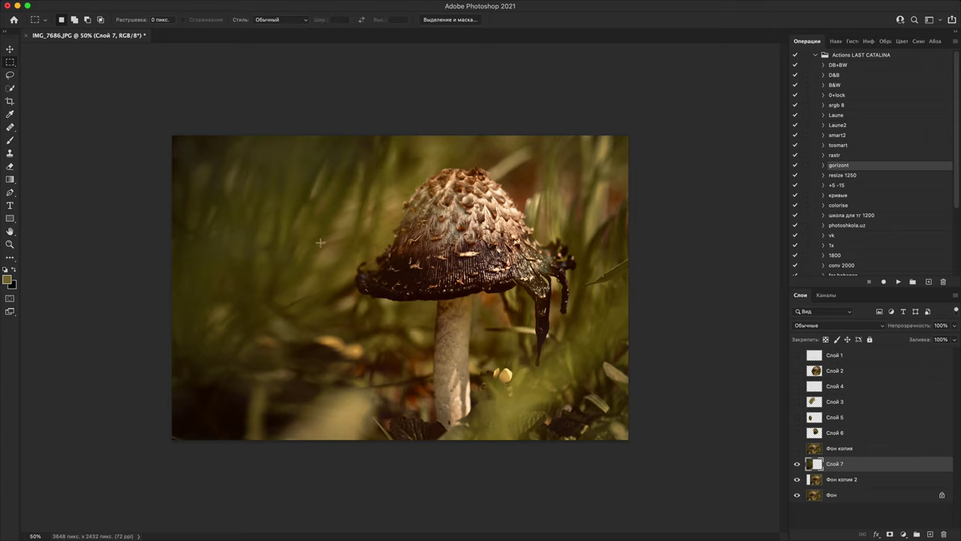
Step: Shift Слой 7 and Фон копия 2 together slightly left, and narrow Слой 7 back to the photo's left edge
{"action": "left_click", "coordinate": [850, 482], "text": "shift"}
{"action": "key", "text": "v"}
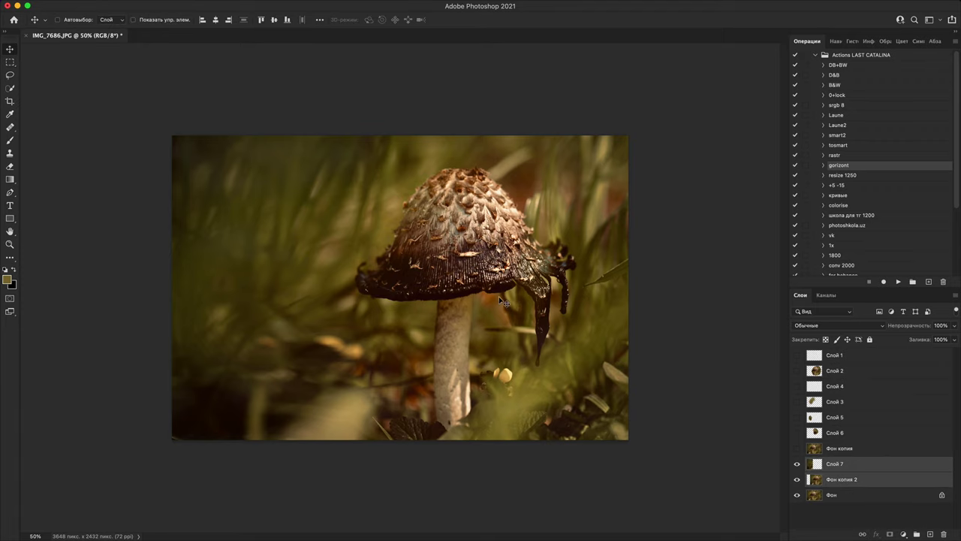
{"action": "mouse_move", "coordinate": [505, 300]}
{"action": "left_mouse_down"}
{"action": "mouse_move", "coordinate": [481, 298]}
{"action": "mouse_move", "coordinate": [478, 310]}
{"action": "mouse_move", "coordinate": [498, 301]}
{"action": "left_mouse_up"}
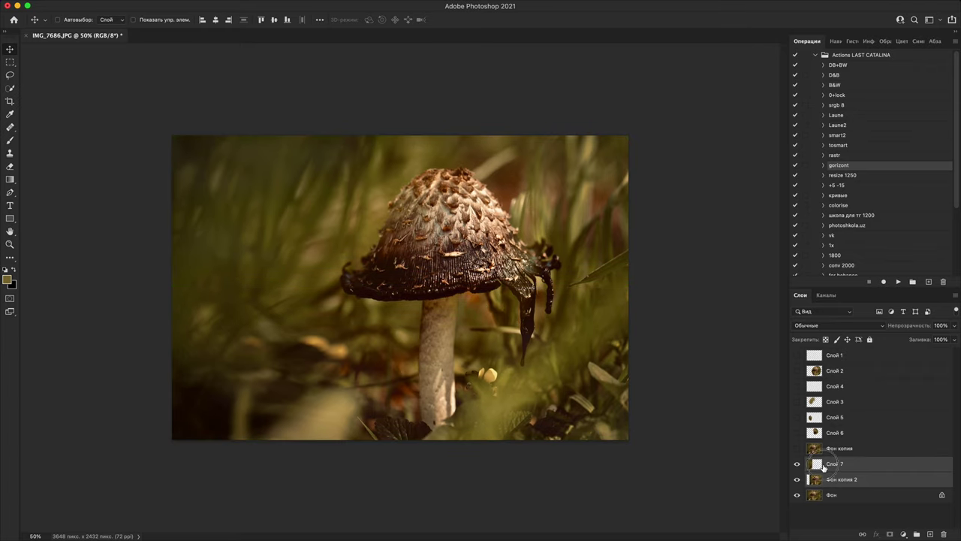
{"action": "left_click", "coordinate": [847, 463]}
{"action": "key", "text": "ctrl+t"}
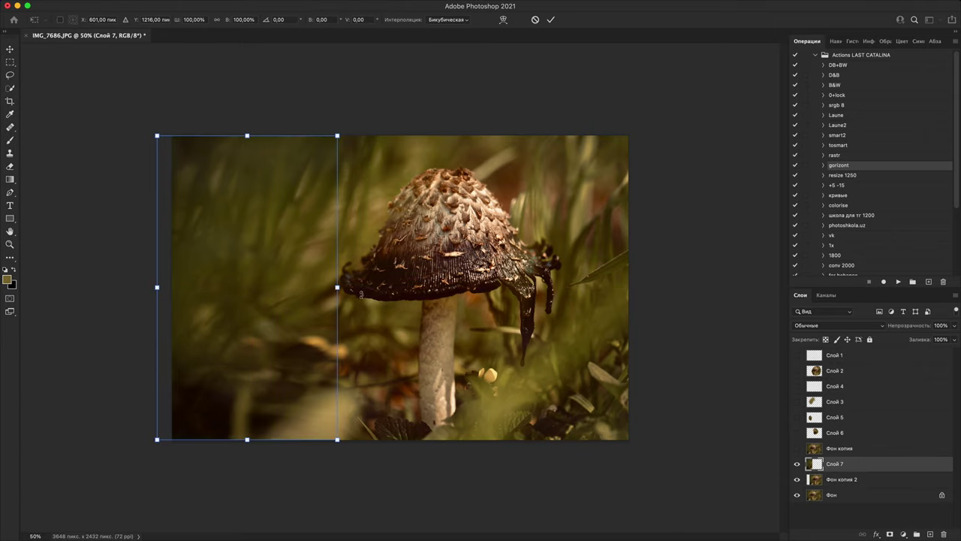
{"action": "left_click_drag", "start_coordinate": [156, 288], "coordinate": [172, 286]}
{"action": "key", "text": "Return"}
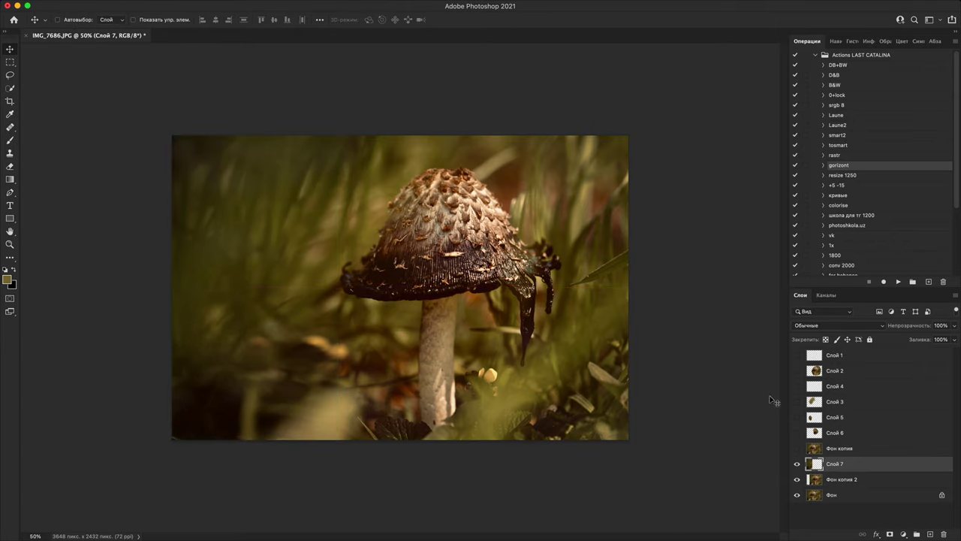
Step: Stamp the visible layers into a new layer and darken around the mushroom with a Camera Raw radial filter, exposure -0,70 and feather 35
{"action": "key", "text": "ctrl+alt+shift+e"}
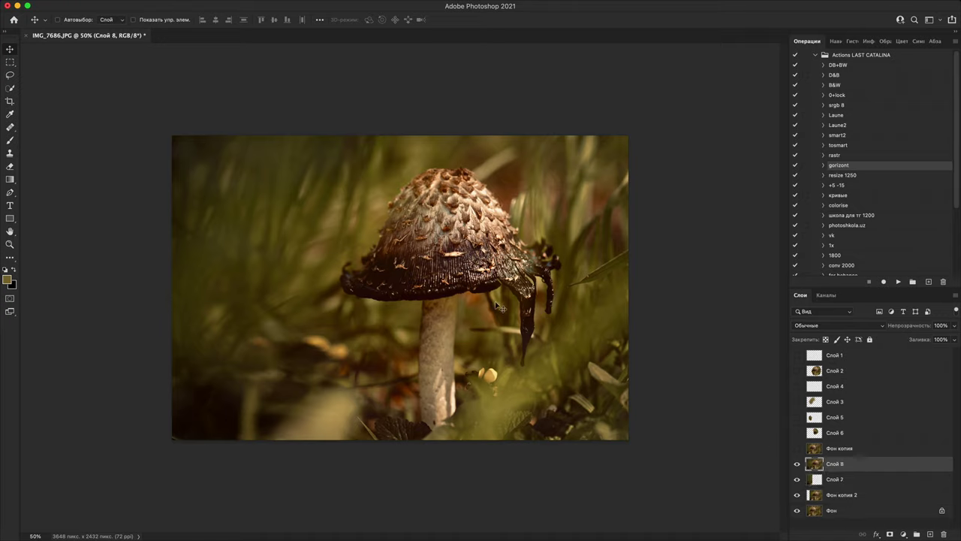
{"action": "key", "text": "super"}
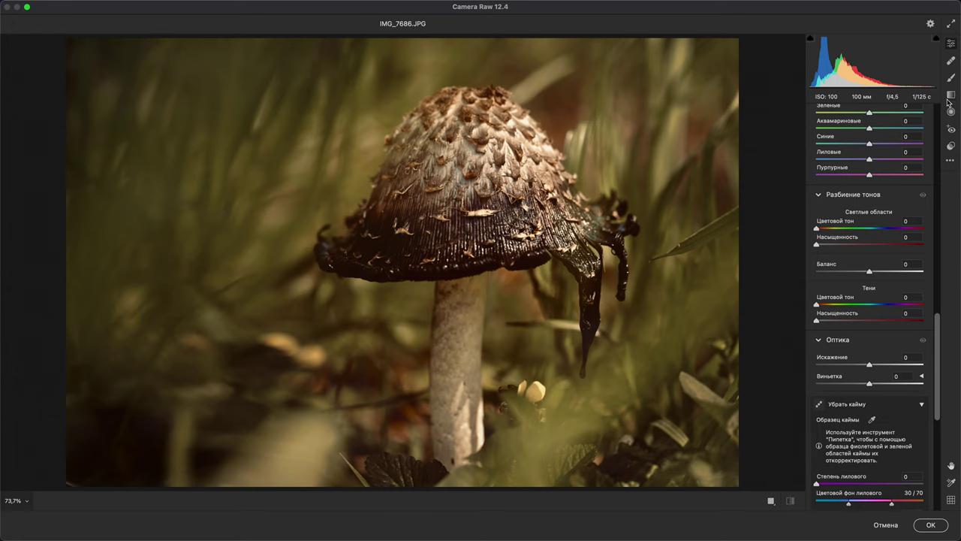
{"action": "left_click", "coordinate": [951, 112]}
{"action": "left_click_drag", "start_coordinate": [452, 202], "coordinate": [636, 404]}
{"action": "left_click_drag", "start_coordinate": [868, 291], "coordinate": [861, 292]}
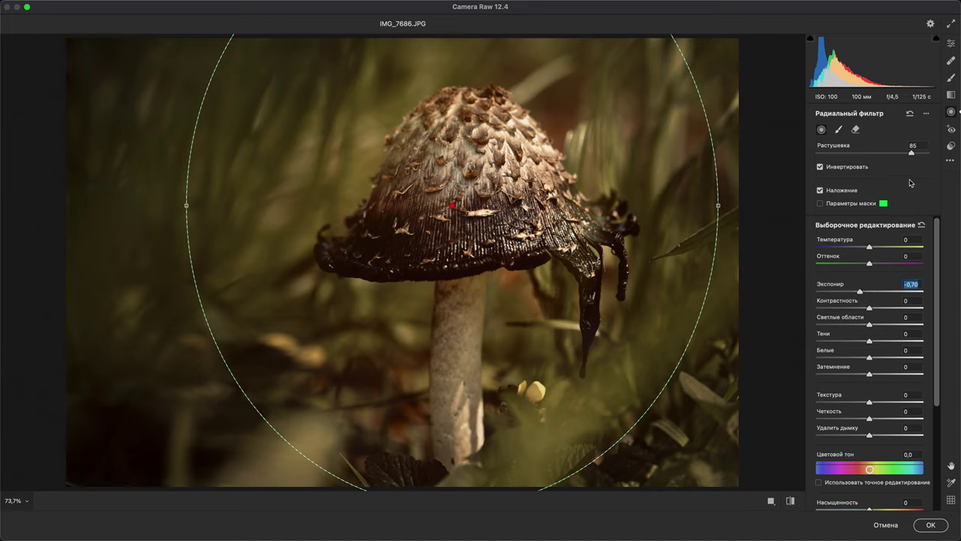
{"action": "left_click_drag", "start_coordinate": [912, 148], "coordinate": [855, 165]}
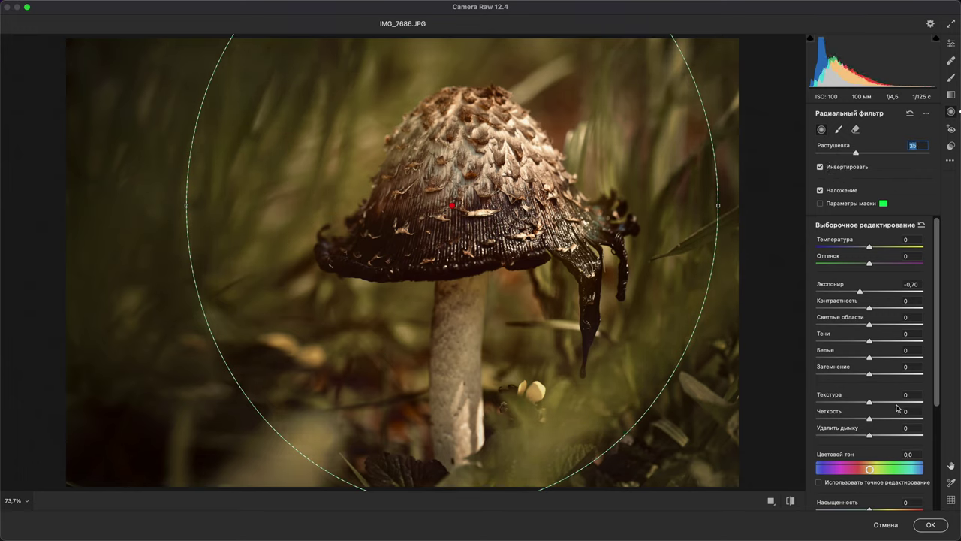
{"action": "left_click", "coordinate": [860, 291]}
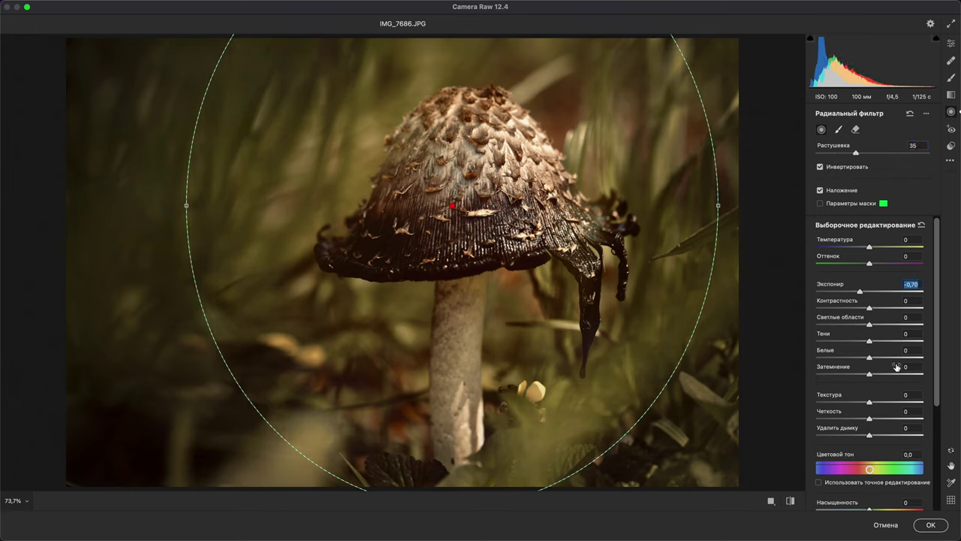
{"action": "left_click", "coordinate": [931, 525]}
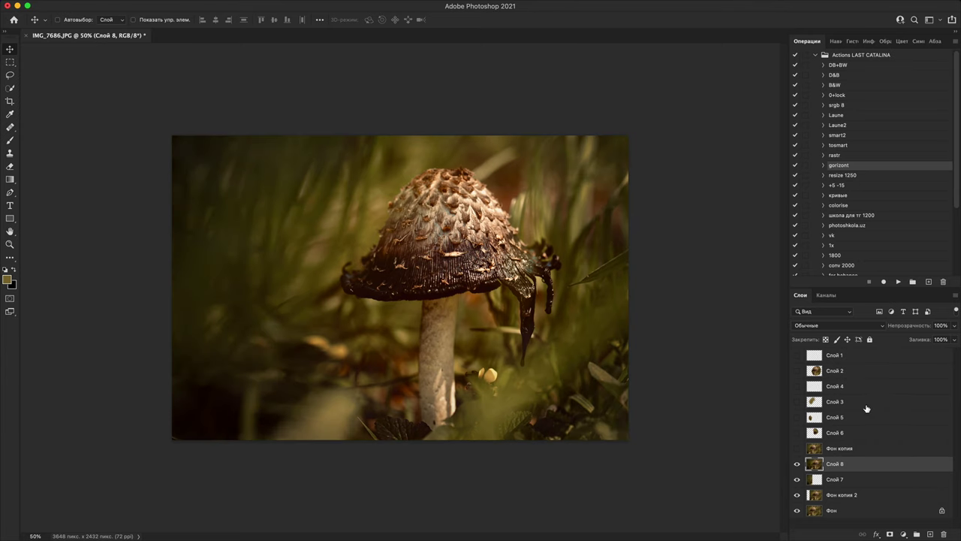
Step: Duplicate Слой 8 and increase the copy's clarity (Четкость) with the Camera Raw filter
{"action": "key", "text": "super+j"}
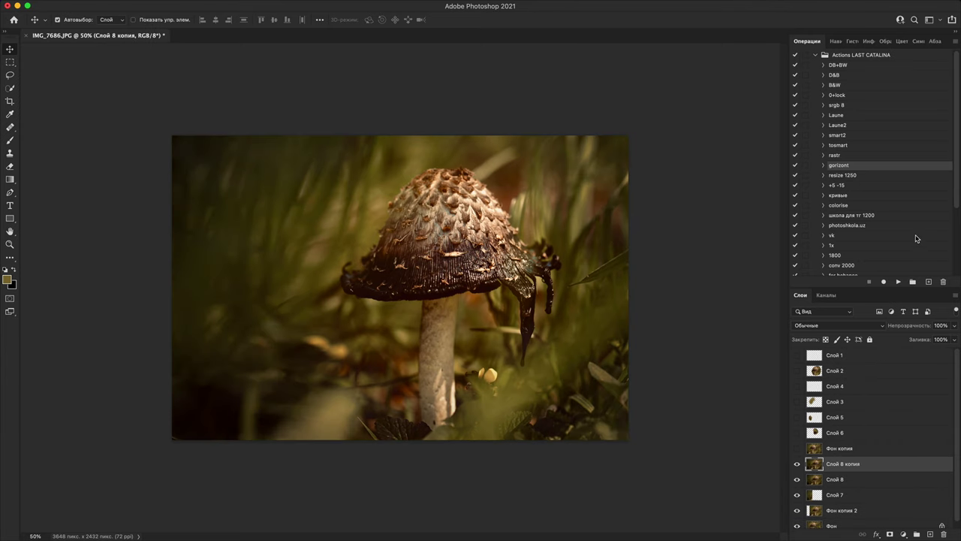
{"action": "key", "text": "super+shift+a"}
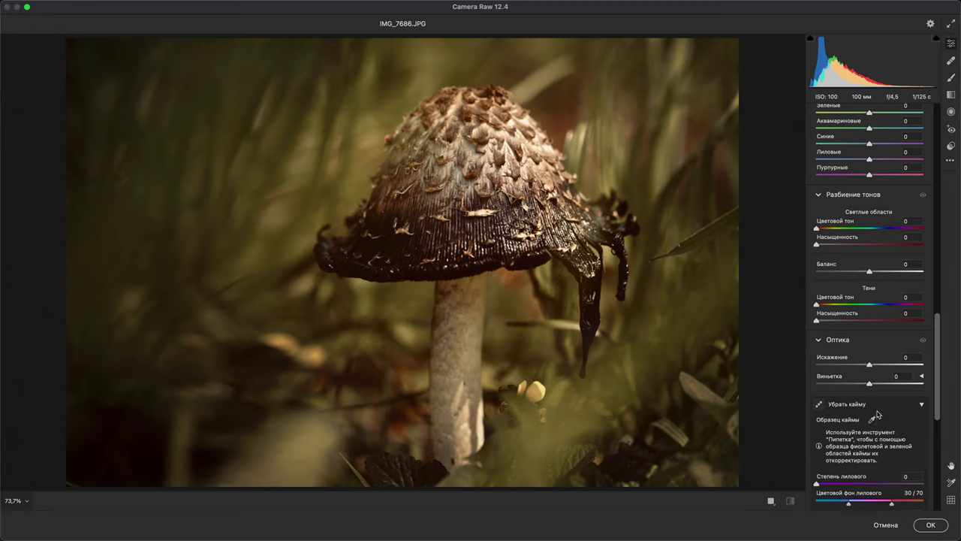
{"action": "scroll", "coordinate": [935, 320], "scroll_direction": "up", "scroll_amount": 15}
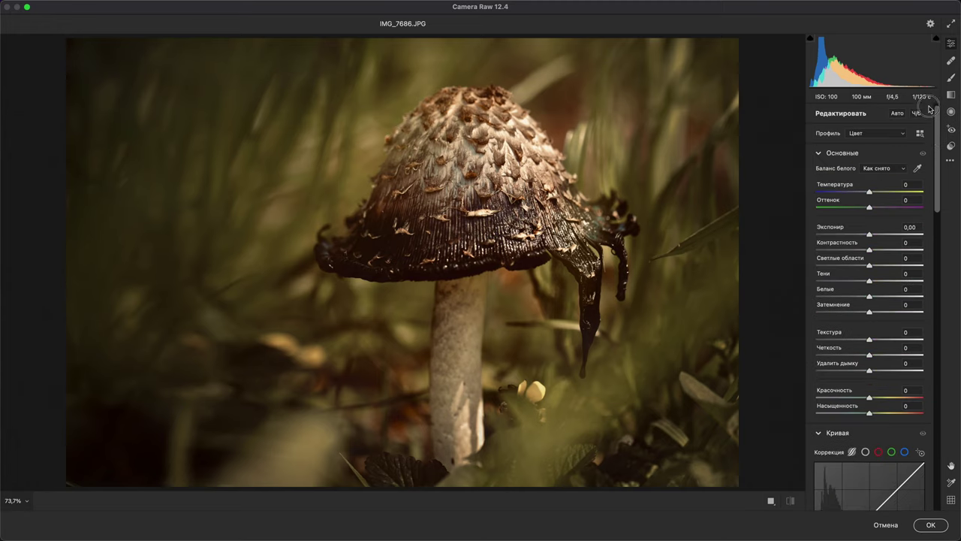
{"action": "left_click_drag", "start_coordinate": [870, 358], "coordinate": [890, 358]}
{"action": "left_click", "coordinate": [940, 525]}
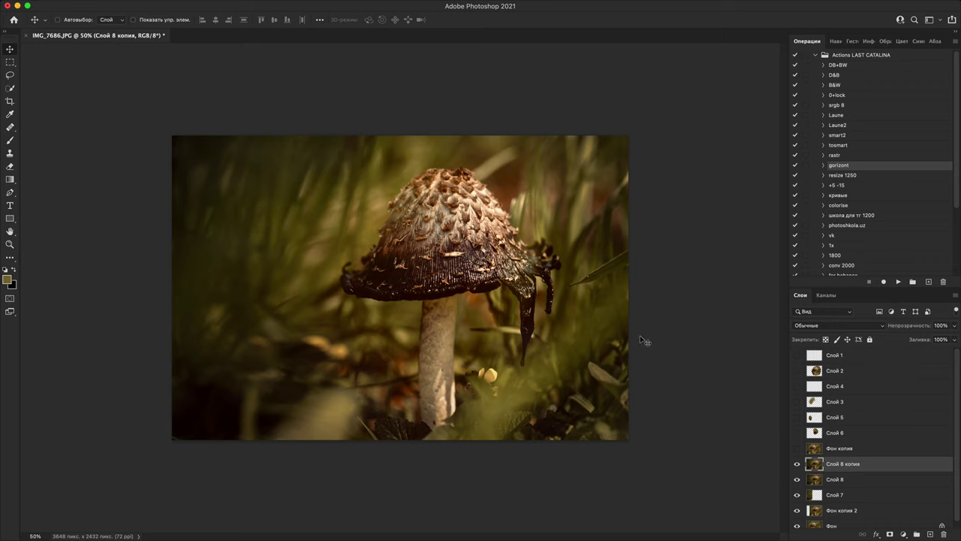
Step: Hide Слой 8, Слой 7, Фон копия 2 and Фон, leaving only Слой 8 копия shown
{"action": "key", "text": "ctrl+plus"}
{"action": "key", "text": "ctrl+minus"}
{"action": "left_click_drag", "start_coordinate": [797, 484], "coordinate": [798, 514]}
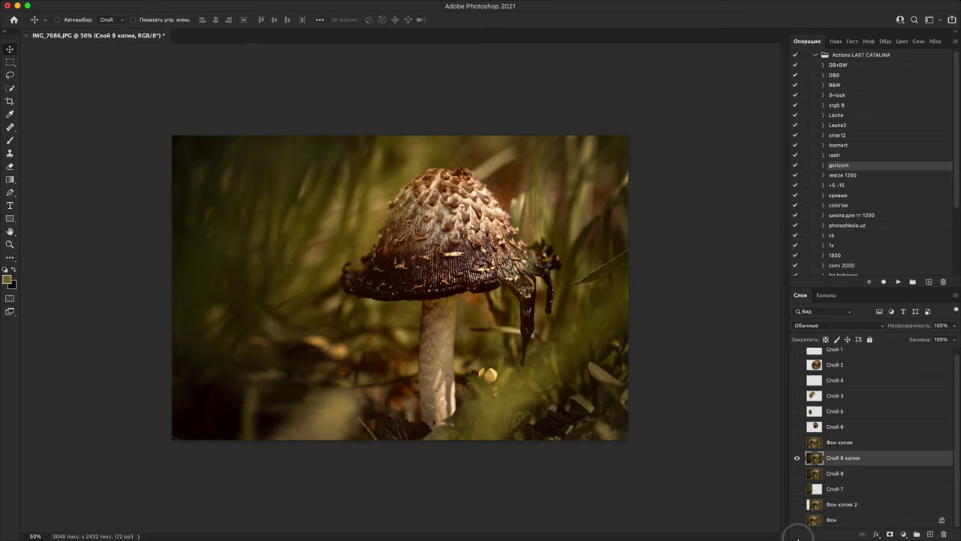
Step: Compare the retouched mushroom photo with the original by hiding and showing Слой 8 копия over the Фон layer
{"action": "left_click", "coordinate": [797, 457]}
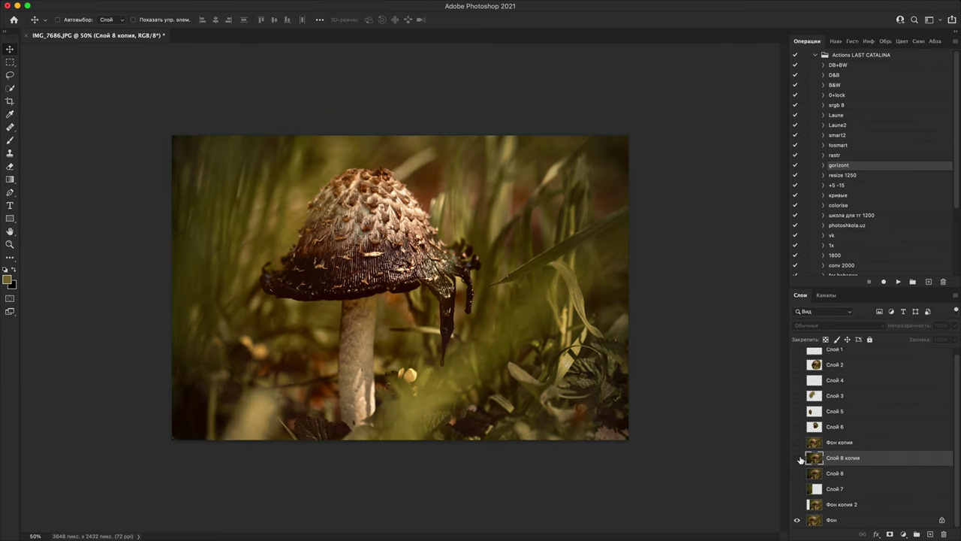
{"action": "left_click", "coordinate": [798, 458]}
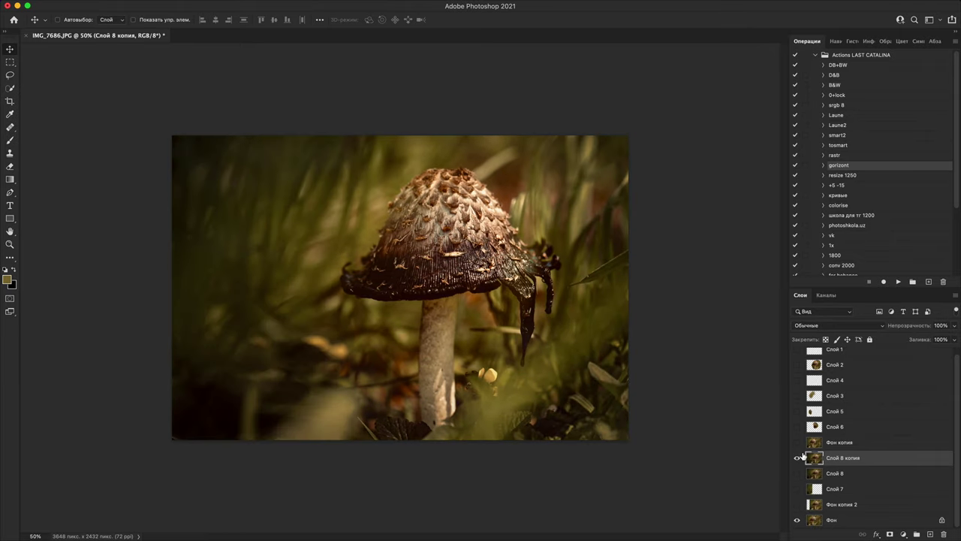
{"action": "left_click", "coordinate": [798, 457]}
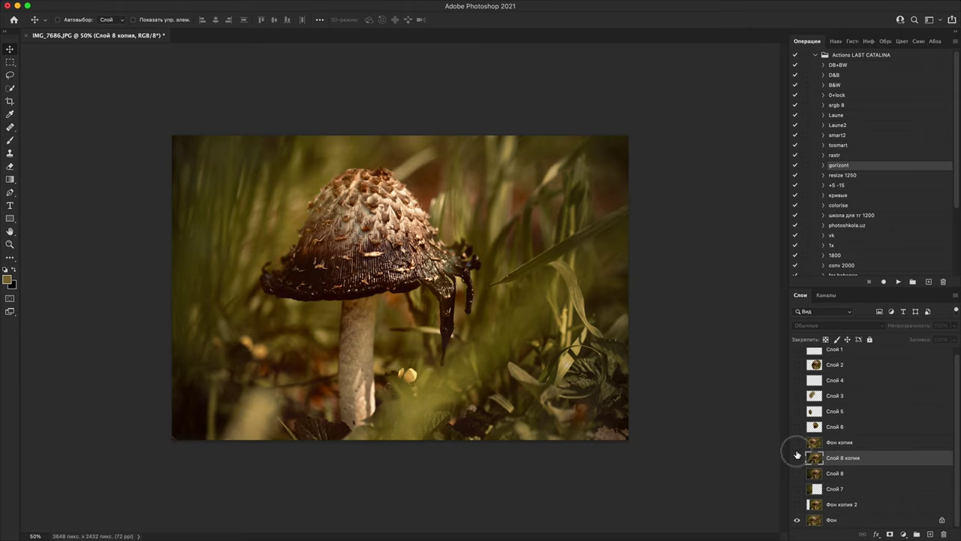
{"action": "left_click", "coordinate": [797, 458]}
{"action": "left_click", "coordinate": [797, 457]}
{"action": "left_click", "coordinate": [798, 456]}
{"action": "left_click", "coordinate": [798, 457]}
Step: Review the intermediate versions on Фон копия 2, Слой 7, Слой 8 and Фон копия, and show Слой 8 копия again
{"action": "left_click", "coordinate": [797, 492]}
{"action": "left_click", "coordinate": [797, 504]}
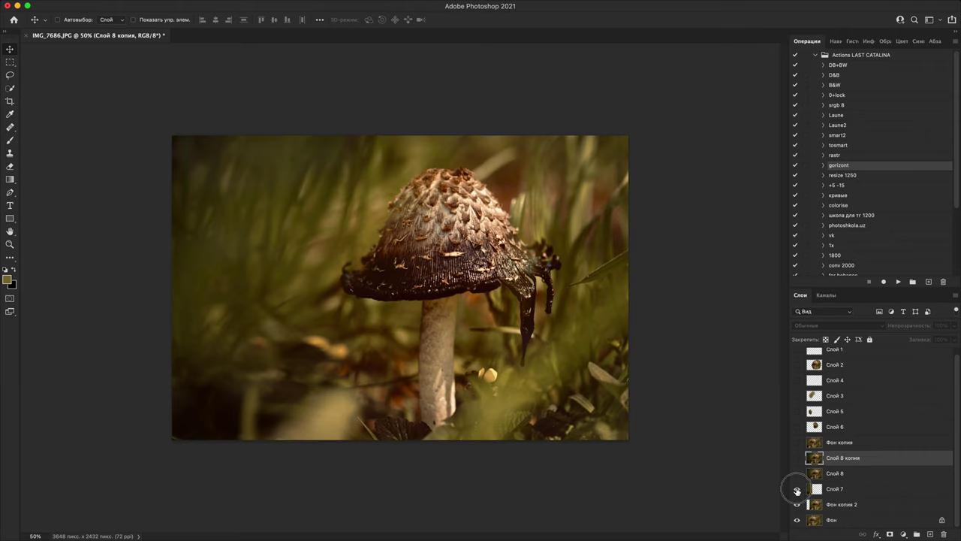
{"action": "left_click", "coordinate": [797, 489]}
{"action": "left_click", "coordinate": [797, 473]}
{"action": "left_click", "coordinate": [798, 487]}
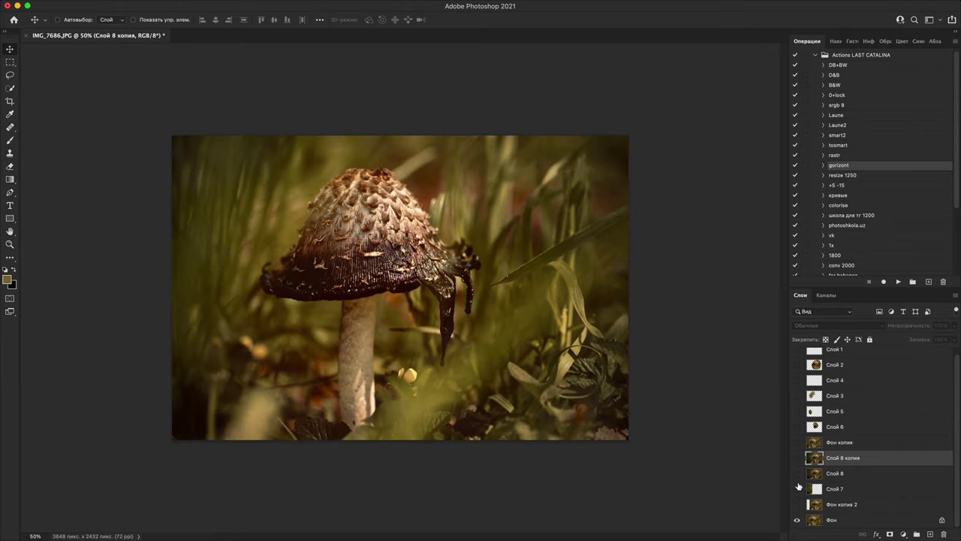
{"action": "left_click", "coordinate": [798, 442]}
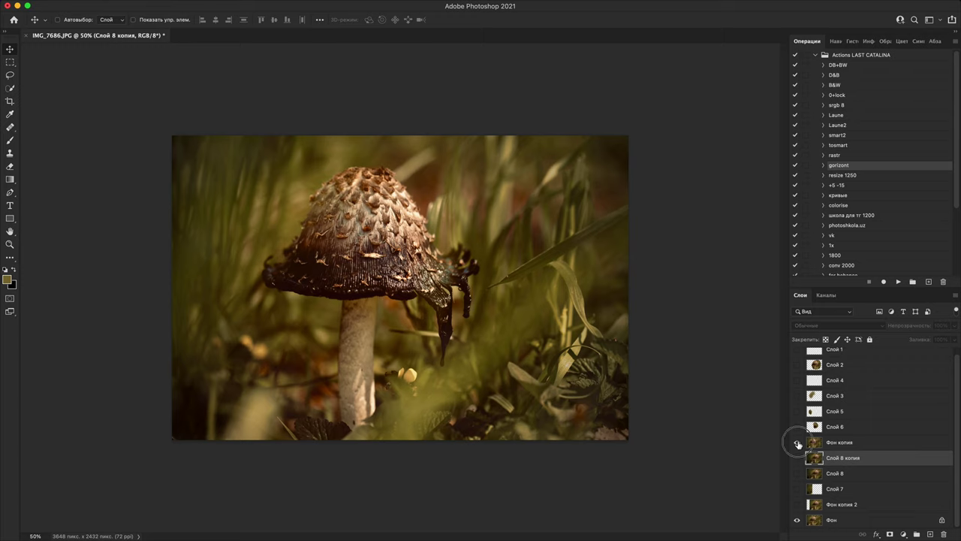
{"action": "left_click", "coordinate": [797, 442]}
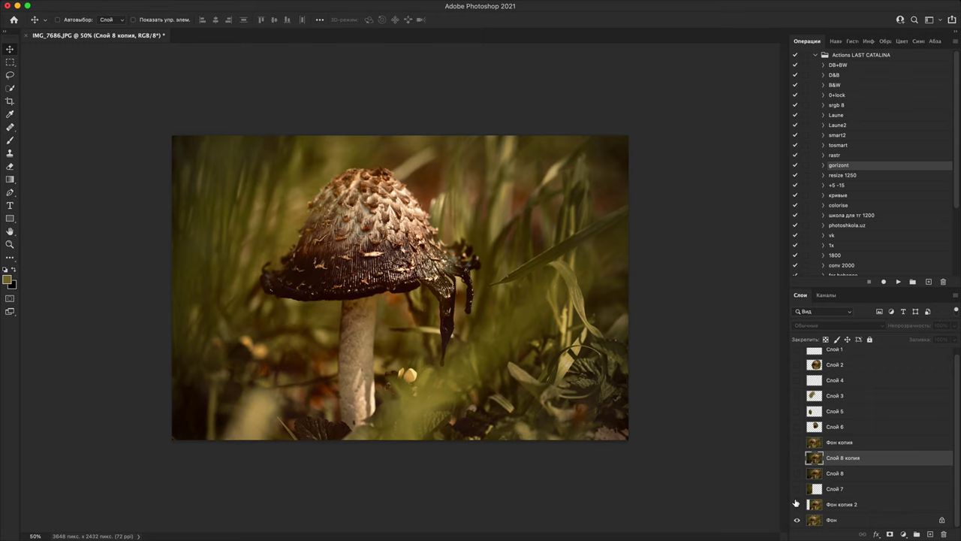
{"action": "left_click", "coordinate": [798, 458]}
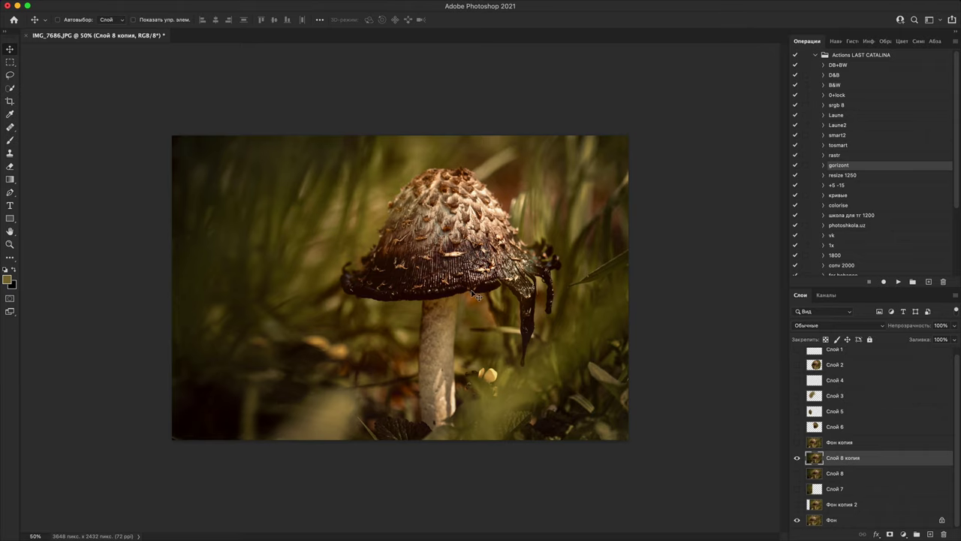
{"action": "key", "text": "c"}
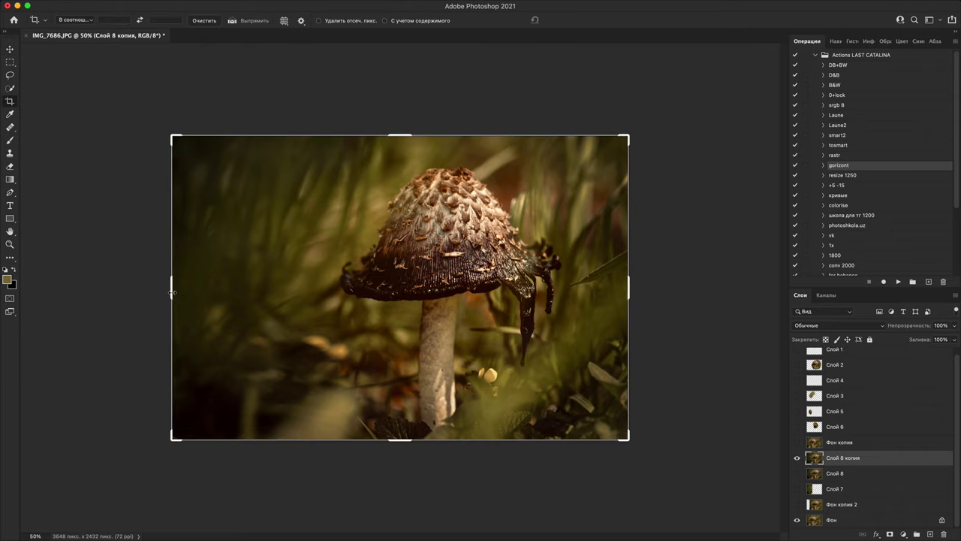
{"action": "left_click_drag", "start_coordinate": [170, 292], "coordinate": [237, 284]}
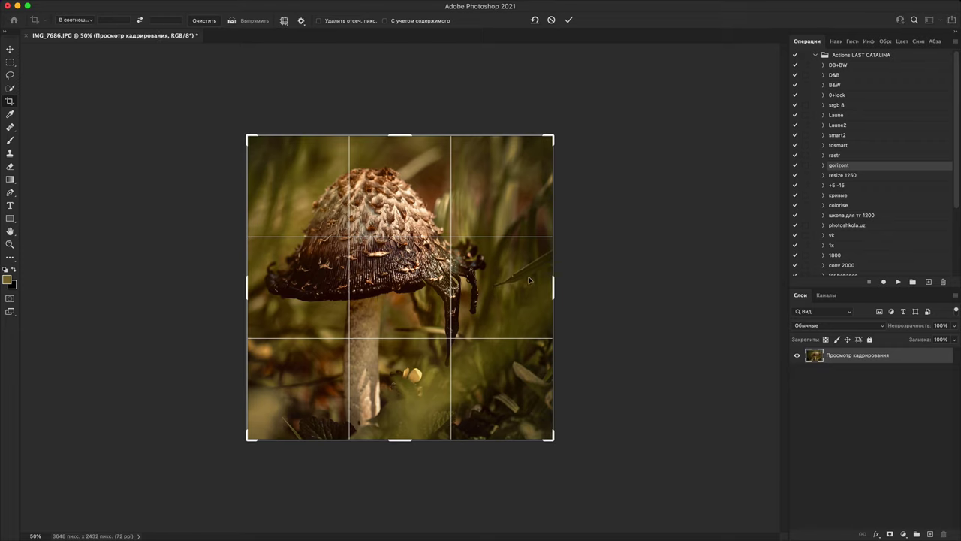
{"action": "left_click_drag", "start_coordinate": [554, 284], "coordinate": [503, 284]}
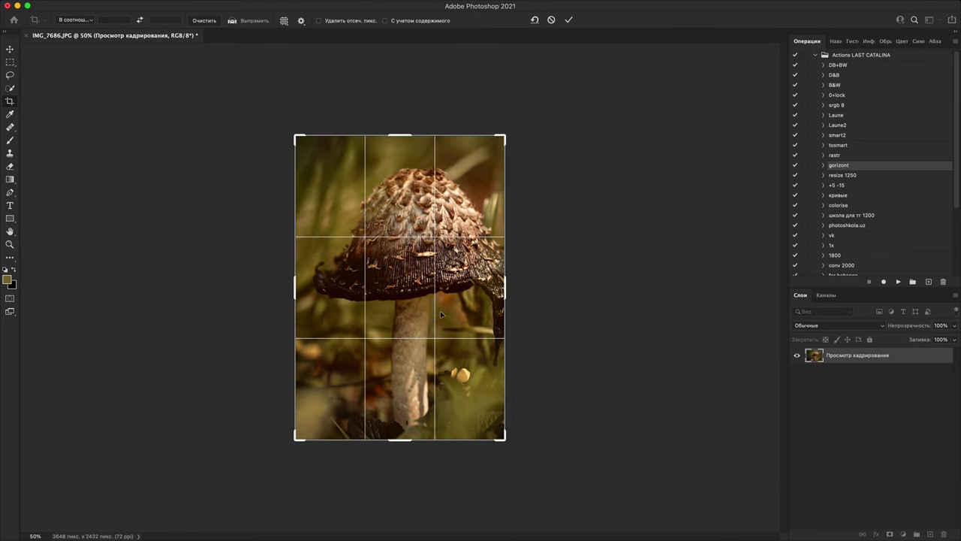
{"action": "left_click_drag", "start_coordinate": [437, 314], "coordinate": [422, 369]}
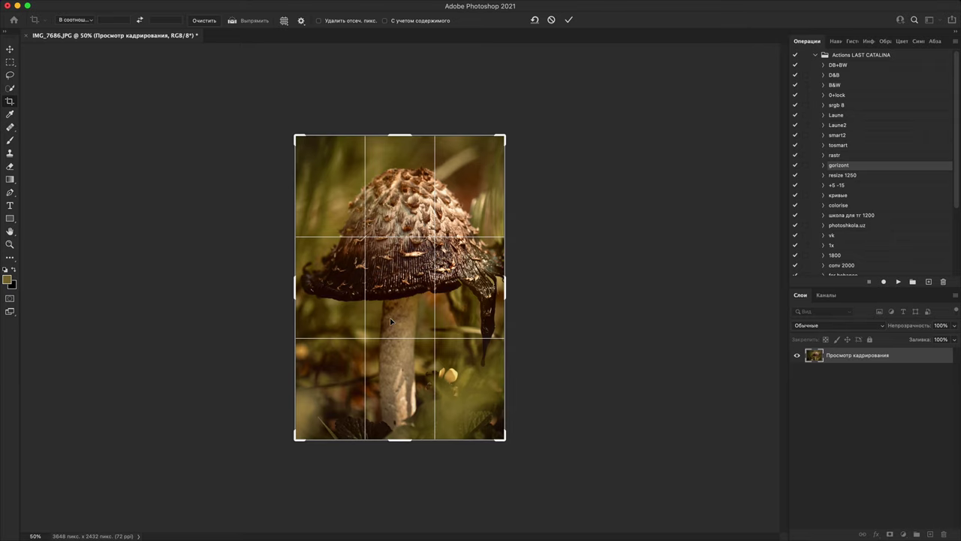
{"action": "key", "text": "Escape"}
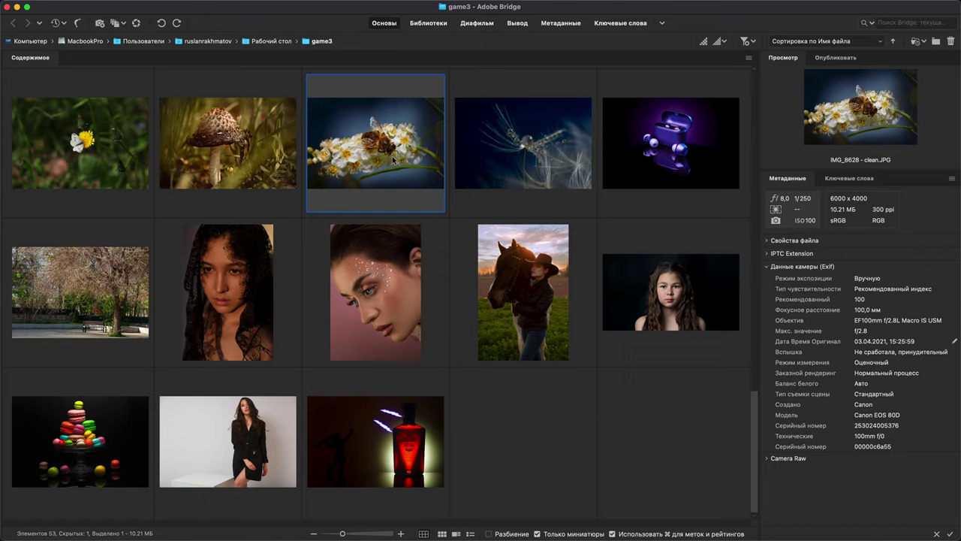
Step: Open the bee photo IMG_8628 - clean.JPG from Bridge in Photoshop, using its embedded colour profile
{"action": "double_click", "coordinate": [392, 159]}
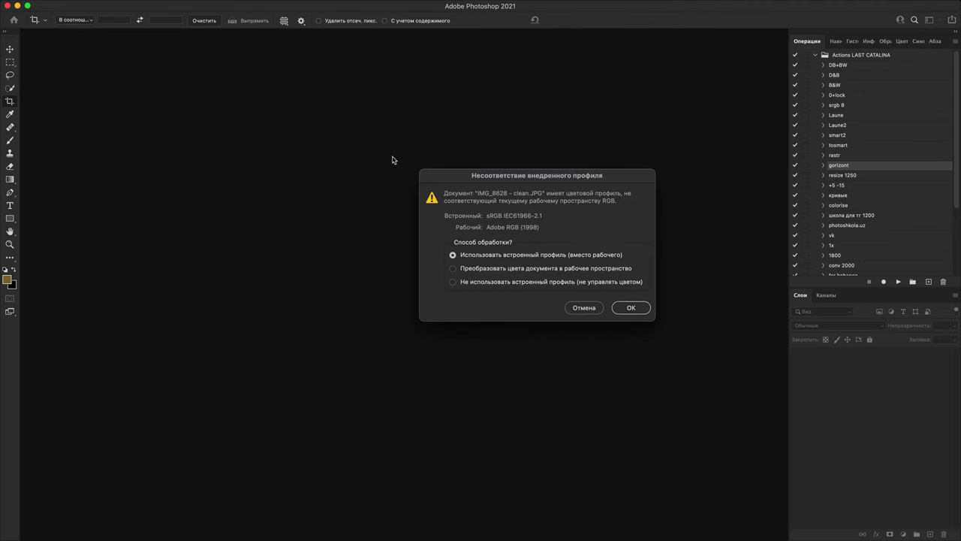
{"action": "left_click", "coordinate": [632, 307]}
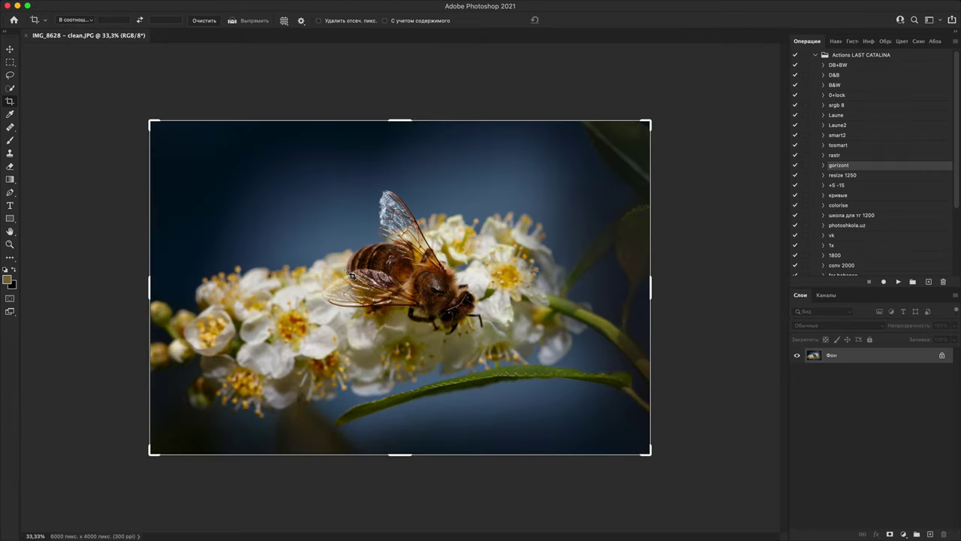
Step: On a new layer, brush a freehand white outline around the bee, flowers and bright backdrop at 60% opacity, and hide that layer
{"action": "key", "text": "b"}
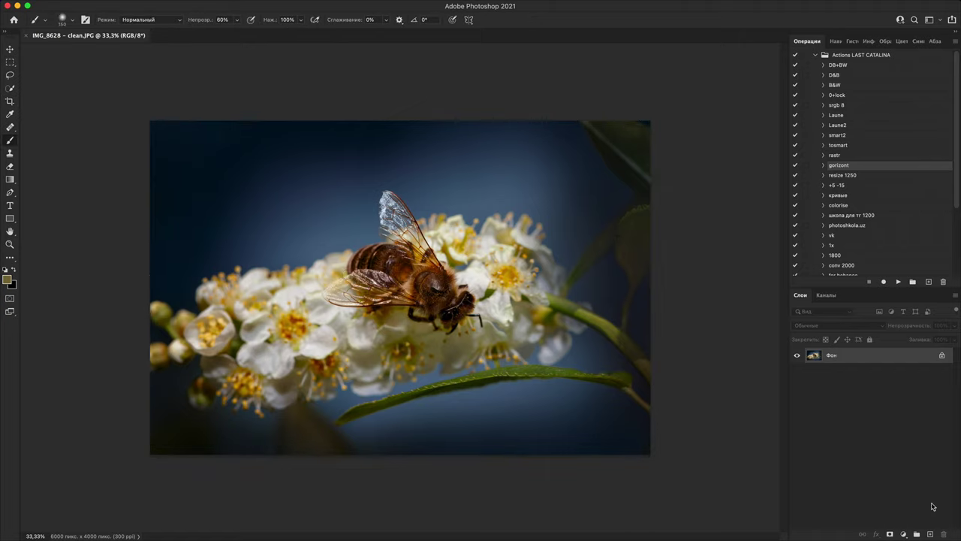
{"action": "left_click", "coordinate": [928, 533]}
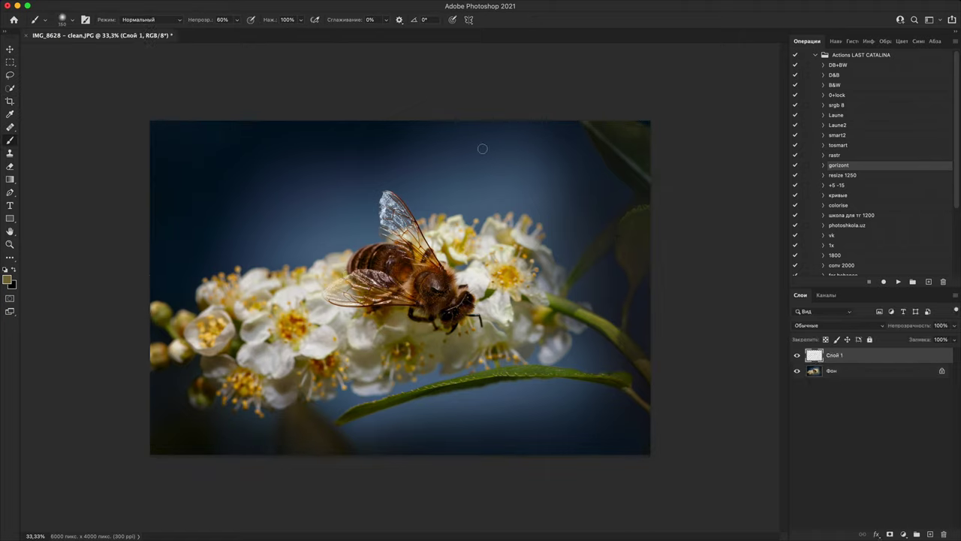
{"action": "key", "text": "d"}
{"action": "key", "text": "x"}
{"action": "mouse_move", "coordinate": [369, 160]}
{"action": "left_mouse_down"}
{"action": "mouse_move", "coordinate": [570, 171]}
{"action": "mouse_move", "coordinate": [599, 402]}
{"action": "mouse_move", "coordinate": [373, 435]}
{"action": "mouse_move", "coordinate": [185, 415]}
{"action": "mouse_move", "coordinate": [252, 203]}
{"action": "mouse_move", "coordinate": [367, 175]}
{"action": "mouse_move", "coordinate": [417, 147]}
{"action": "left_mouse_up"}
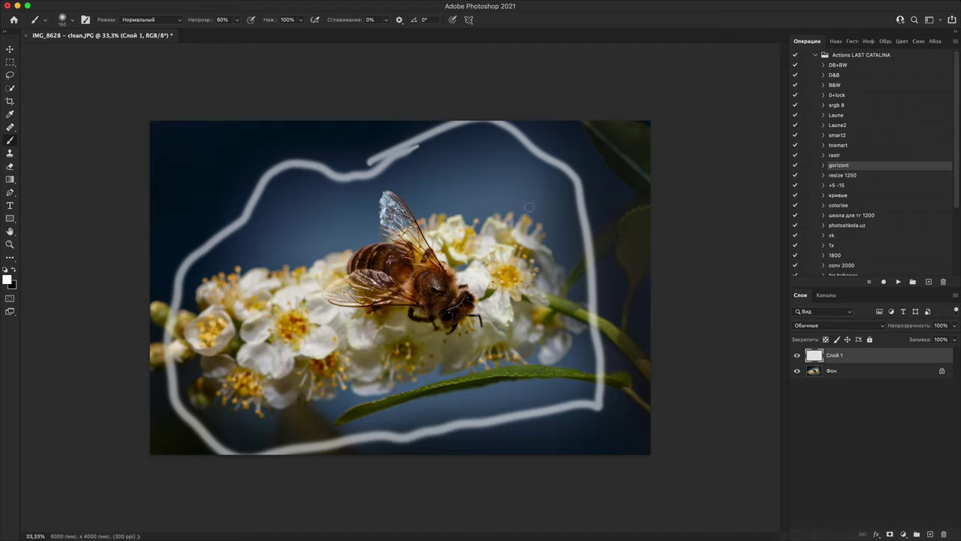
{"action": "left_click", "coordinate": [797, 355]}
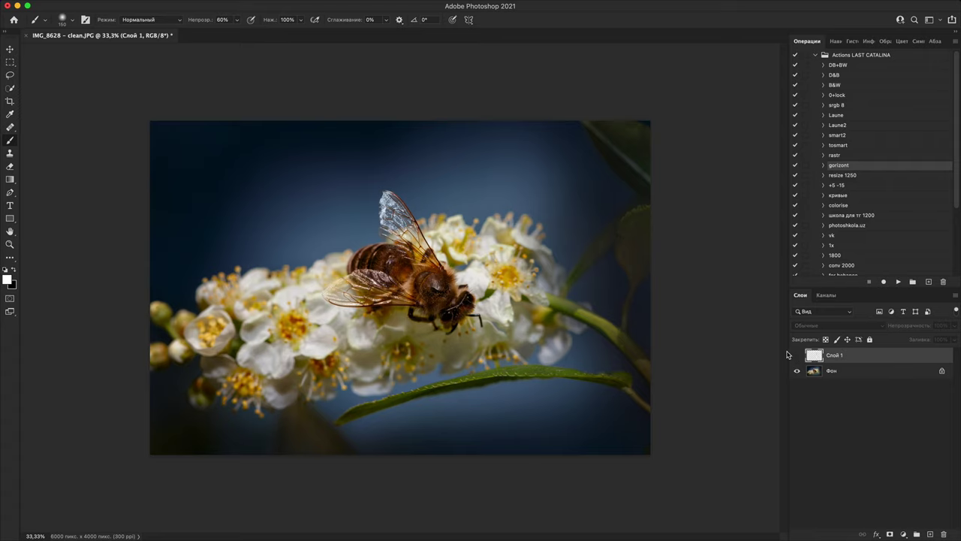
Step: Add a darkening Curves adjustment above the Фон layer with a point at input 136, output 85, and invert its mask to black
{"action": "left_click", "coordinate": [872, 372]}
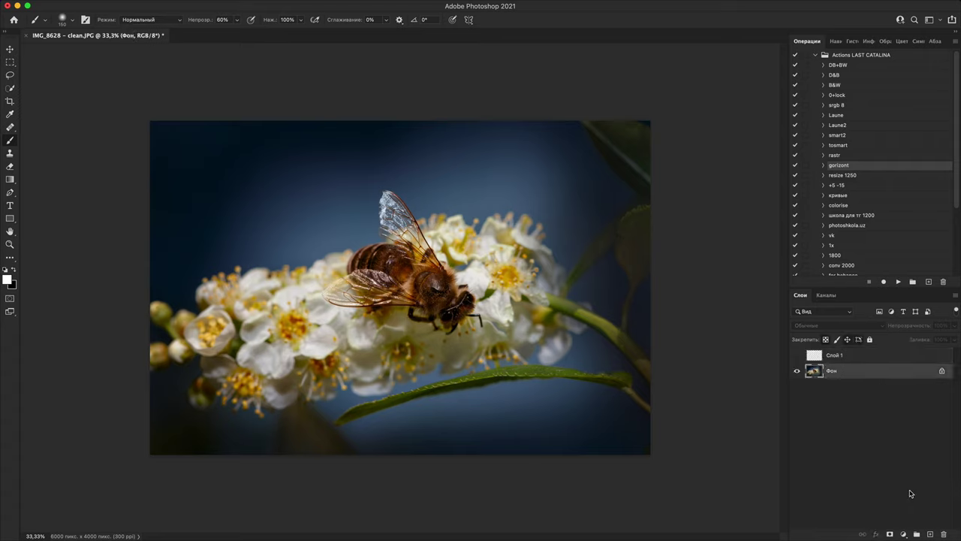
{"action": "left_click", "coordinate": [901, 534]}
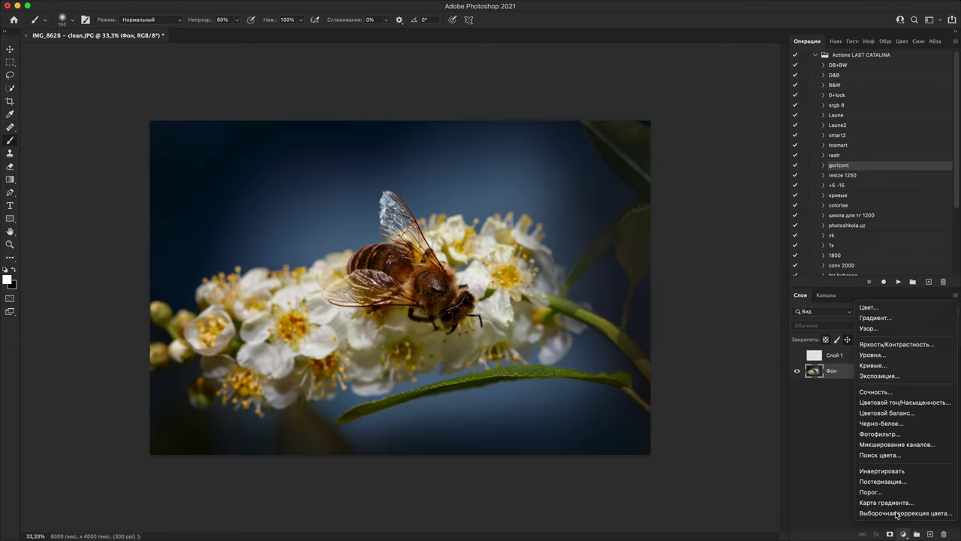
{"action": "left_click", "coordinate": [875, 366]}
{"action": "left_click_drag", "start_coordinate": [717, 224], "coordinate": [724, 243]}
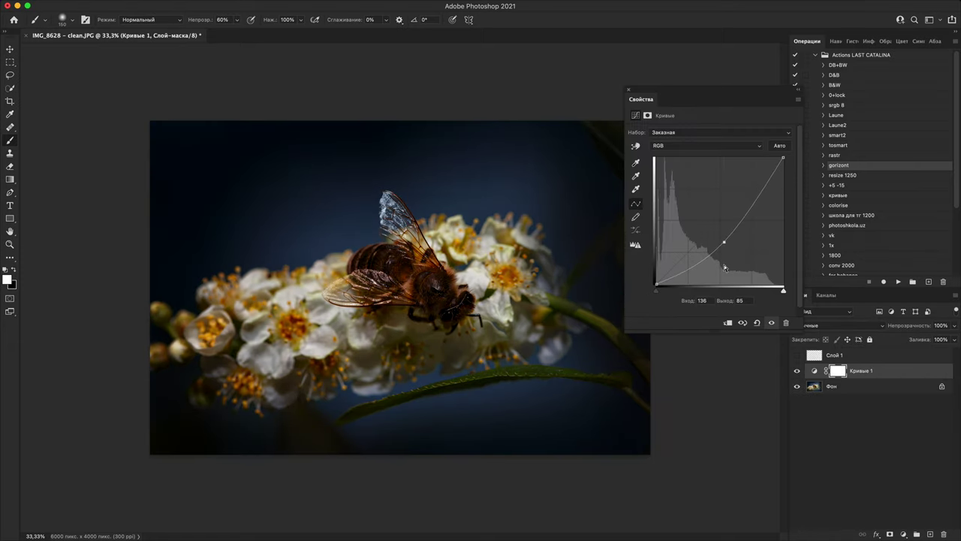
{"action": "key", "text": "super+i"}
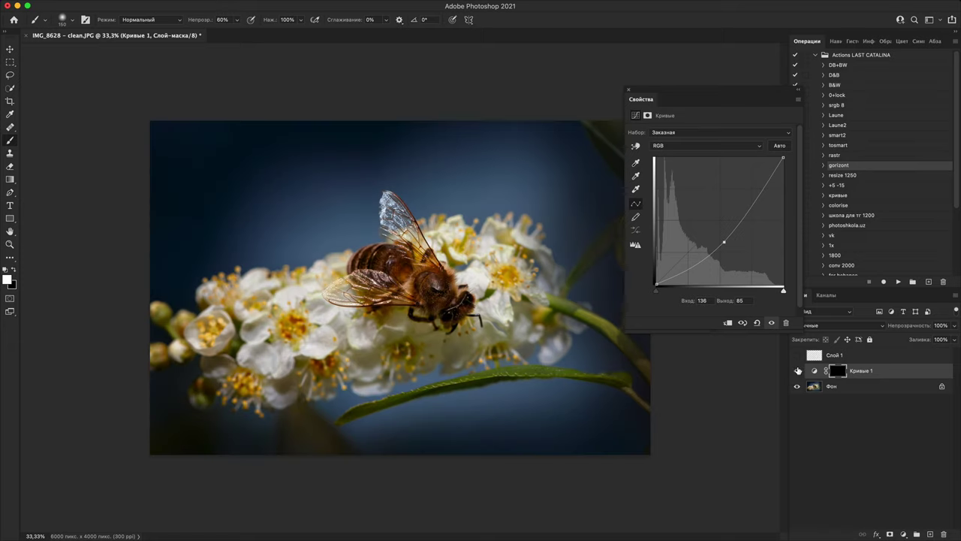
Step: Paint white on the Curves mask with a 1400 px brush at 30% opacity to darken the bright blue background above and below the flowers
{"action": "key", "text": "bracketright"}
{"action": "key", "text": "bracketright"}
{"action": "key", "text": "bracketright"}
{"action": "key", "text": "bracketright"}
{"action": "key", "text": "bracketright"}
{"action": "key", "text": "bracketright"}
{"action": "key", "text": "bracketright"}
{"action": "key", "text": "bracketright"}
{"action": "key", "text": "bracketright"}
{"action": "key", "text": "bracketright"}
{"action": "key", "text": "bracketright"}
{"action": "key", "text": "bracketright"}
{"action": "key", "text": "bracketright"}
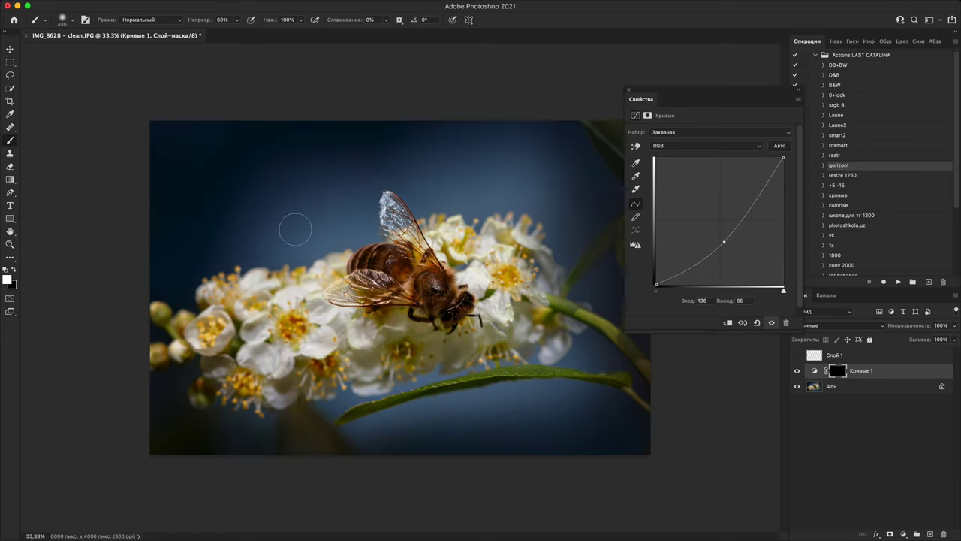
{"action": "key", "text": "3"}
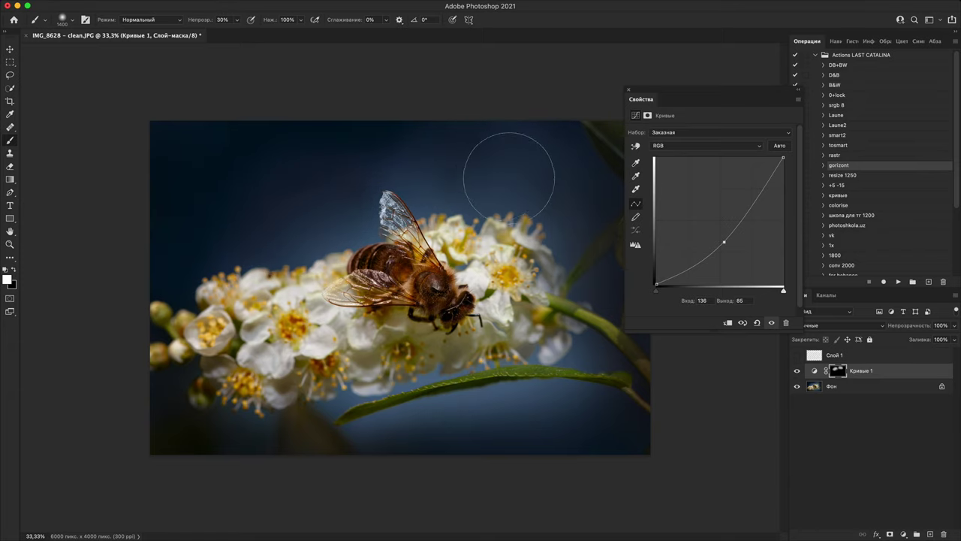
{"action": "mouse_move", "coordinate": [596, 369]}
{"action": "left_mouse_down"}
{"action": "mouse_move", "coordinate": [490, 408]}
{"action": "mouse_move", "coordinate": [433, 387]}
{"action": "mouse_move", "coordinate": [377, 418]}
{"action": "left_mouse_up"}
{"action": "left_click", "coordinate": [540, 391]}
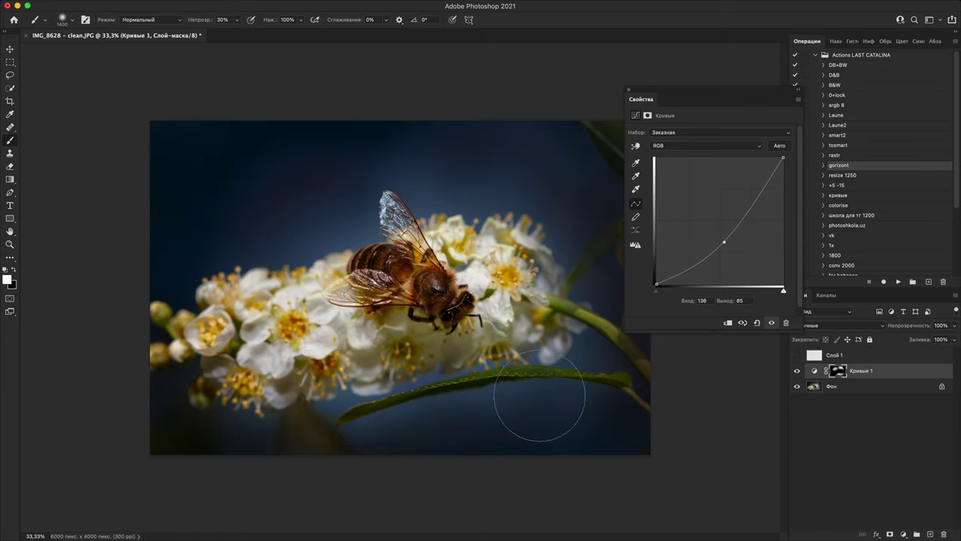
{"action": "left_click_drag", "start_coordinate": [547, 371], "coordinate": [515, 195]}
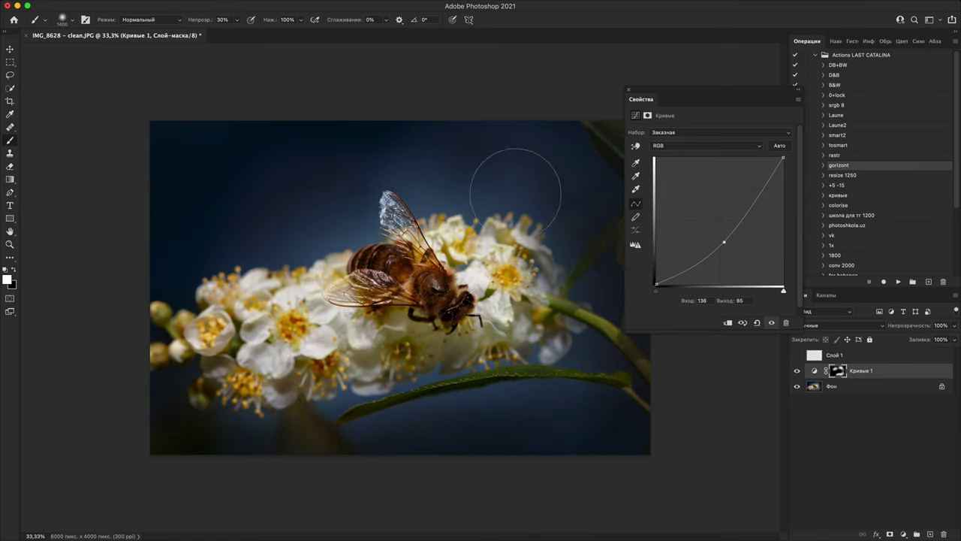
{"action": "mouse_move", "coordinate": [261, 220]}
{"action": "left_mouse_down"}
{"action": "mouse_move", "coordinate": [425, 168]}
{"action": "mouse_move", "coordinate": [562, 200]}
{"action": "mouse_move", "coordinate": [292, 188]}
{"action": "mouse_move", "coordinate": [217, 246]}
{"action": "mouse_move", "coordinate": [386, 215]}
{"action": "mouse_move", "coordinate": [461, 160]}
{"action": "mouse_move", "coordinate": [596, 236]}
{"action": "mouse_move", "coordinate": [574, 408]}
{"action": "mouse_move", "coordinate": [508, 401]}
{"action": "mouse_move", "coordinate": [344, 412]}
{"action": "mouse_move", "coordinate": [386, 403]}
{"action": "mouse_move", "coordinate": [254, 420]}
{"action": "left_mouse_up"}
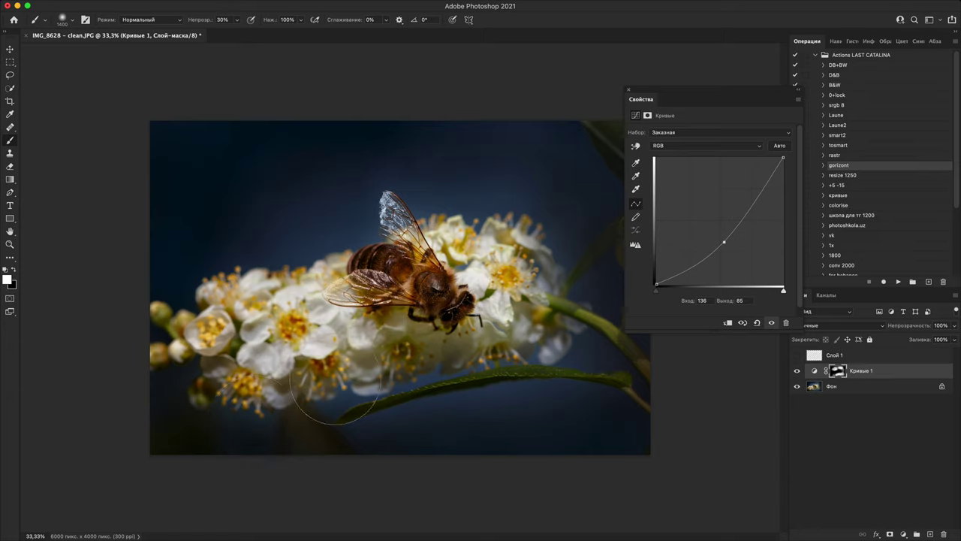
{"action": "mouse_move", "coordinate": [525, 180]}
{"action": "left_mouse_down"}
{"action": "mouse_move", "coordinate": [560, 246]}
{"action": "mouse_move", "coordinate": [488, 154]}
{"action": "mouse_move", "coordinate": [560, 121]}
{"action": "mouse_move", "coordinate": [512, 192]}
{"action": "left_mouse_up"}
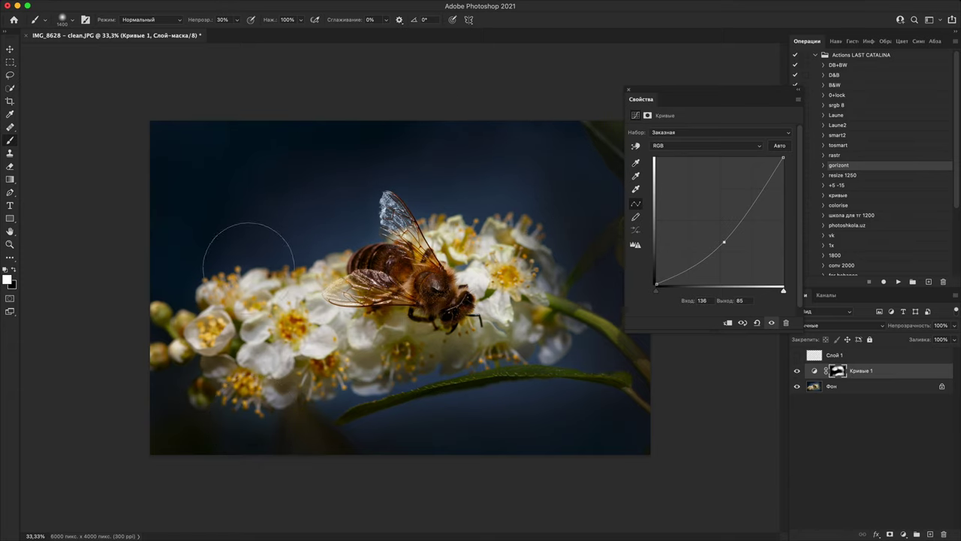
{"action": "mouse_move", "coordinate": [341, 412]}
{"action": "left_mouse_down"}
{"action": "mouse_move", "coordinate": [537, 369]}
{"action": "mouse_move", "coordinate": [638, 401]}
{"action": "left_mouse_up"}
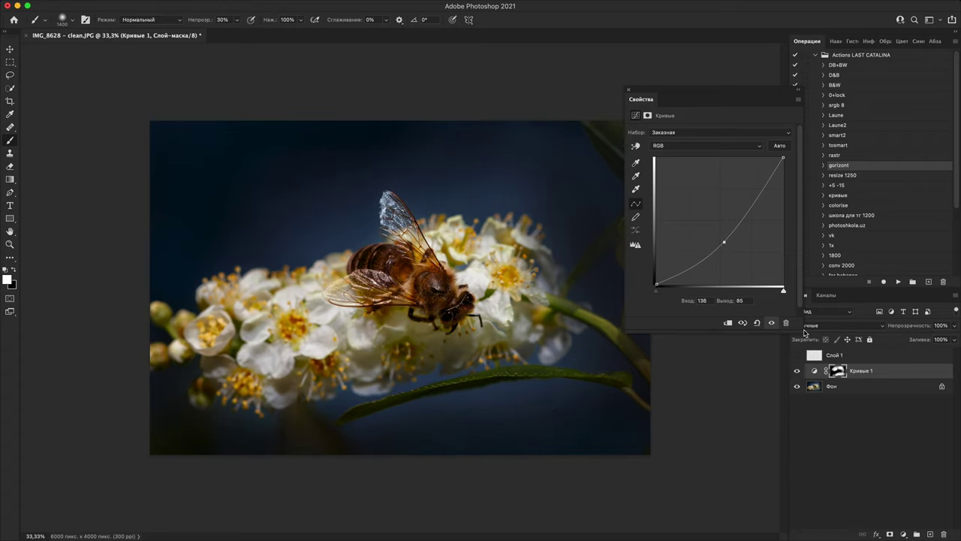
Step: Compare the bee photo with and without the Curves darkening, and examine the bee's detail at 300% and 100% zoom
{"action": "left_click", "coordinate": [798, 370]}
{"action": "left_click", "coordinate": [797, 370]}
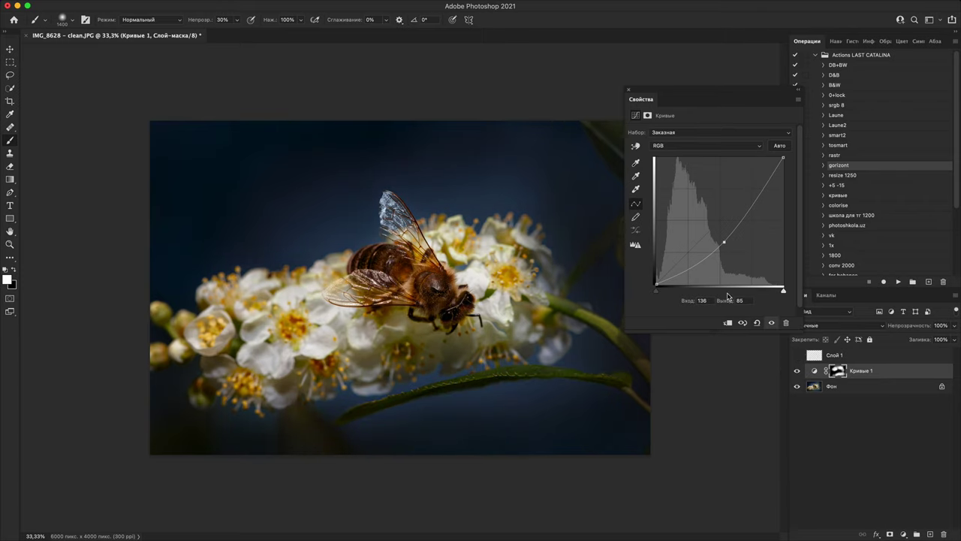
{"action": "key", "text": "super+0"}
{"action": "key", "text": "super+plus"}
{"action": "key", "text": "super+plus"}
{"action": "key", "text": "super+plus"}
{"action": "key", "text": "super+plus"}
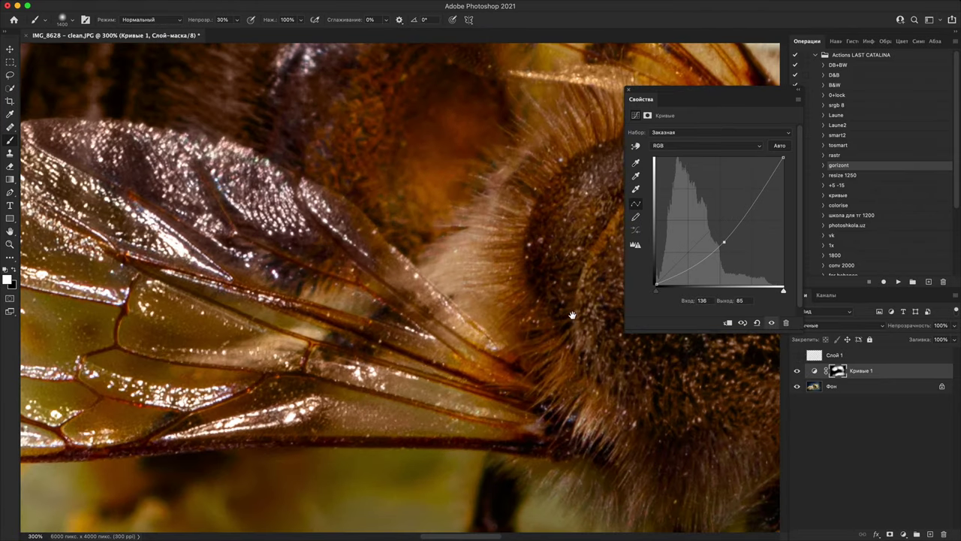
{"action": "left_click_drag", "start_coordinate": [572, 316], "coordinate": [310, 338]}
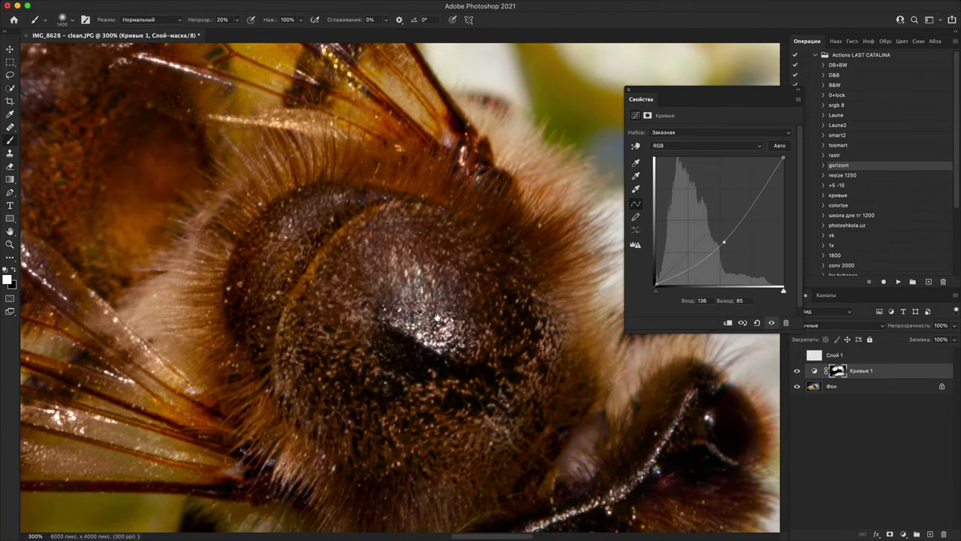
{"action": "key", "text": "super+1"}
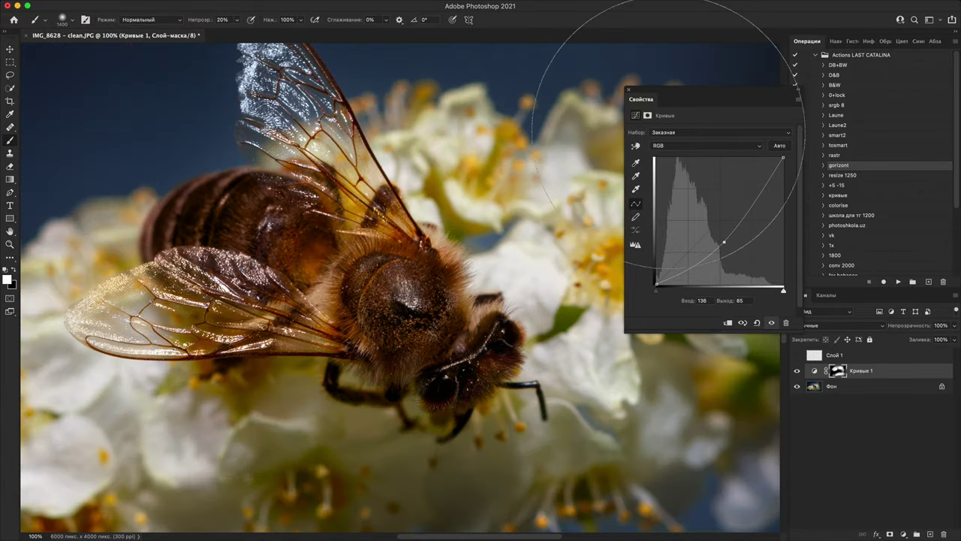
{"action": "left_click", "coordinate": [629, 90]}
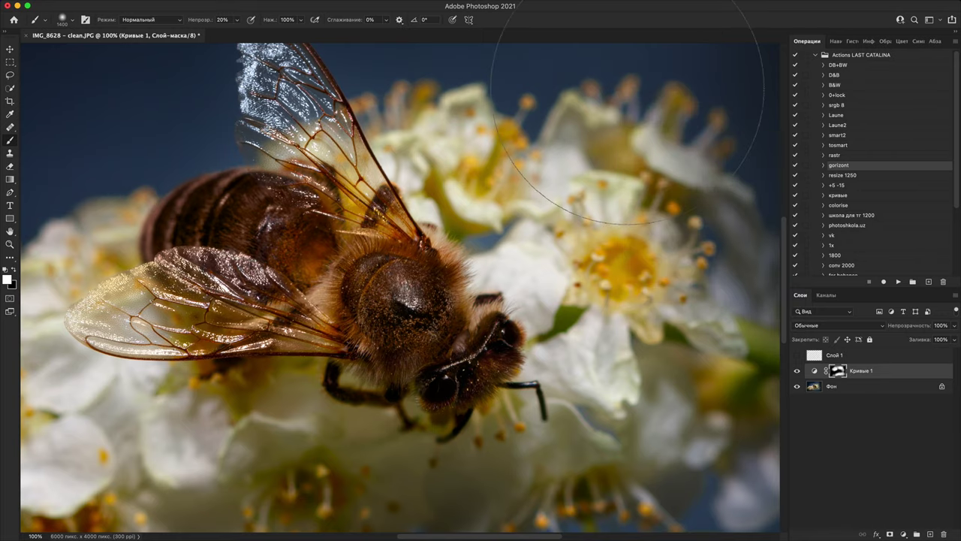
Step: Start cropping the bee photo, tightening the frame around the bee and nearby flowers to about 3740 × 2490 px
{"action": "key", "text": "super+minus"}
{"action": "key", "text": "super+minus"}
{"action": "key", "text": "super+minus"}
{"action": "key", "text": "super+minus"}
{"action": "key", "text": "super+minus"}
{"action": "key", "text": "super+plus"}
{"action": "key", "text": "super+plus"}
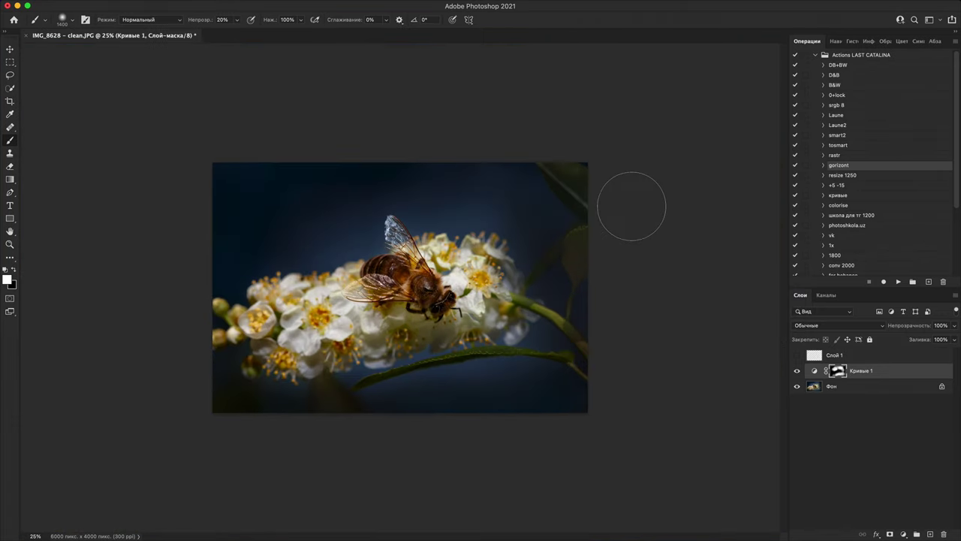
{"action": "key", "text": "c"}
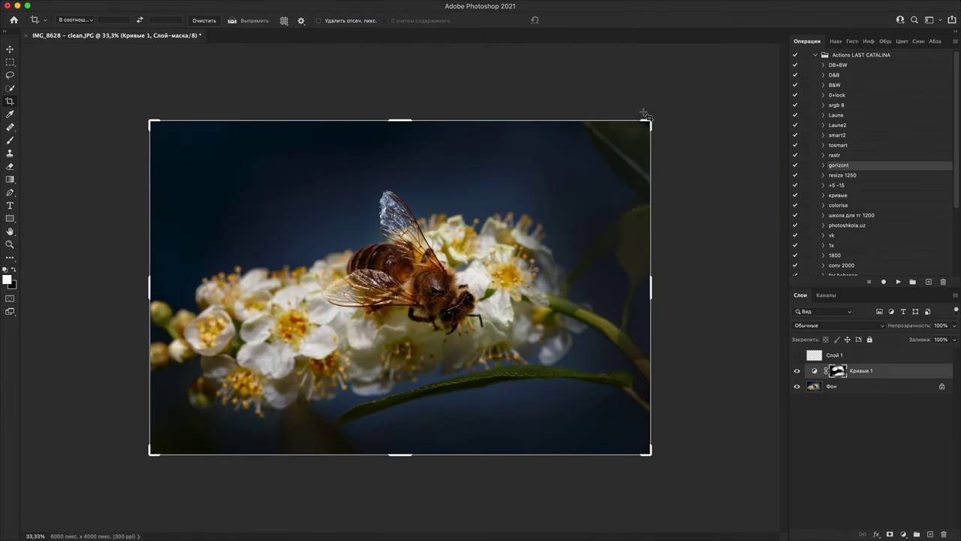
{"action": "left_click_drag", "start_coordinate": [644, 120], "coordinate": [616, 136]}
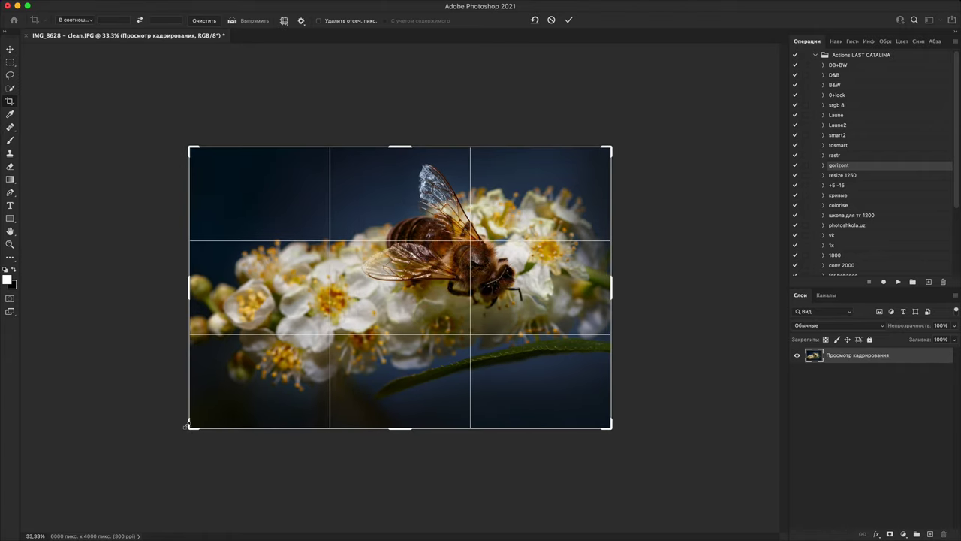
{"action": "left_click_drag", "start_coordinate": [207, 432], "coordinate": [244, 371]}
{"action": "left_click_drag", "start_coordinate": [412, 309], "coordinate": [405, 283]}
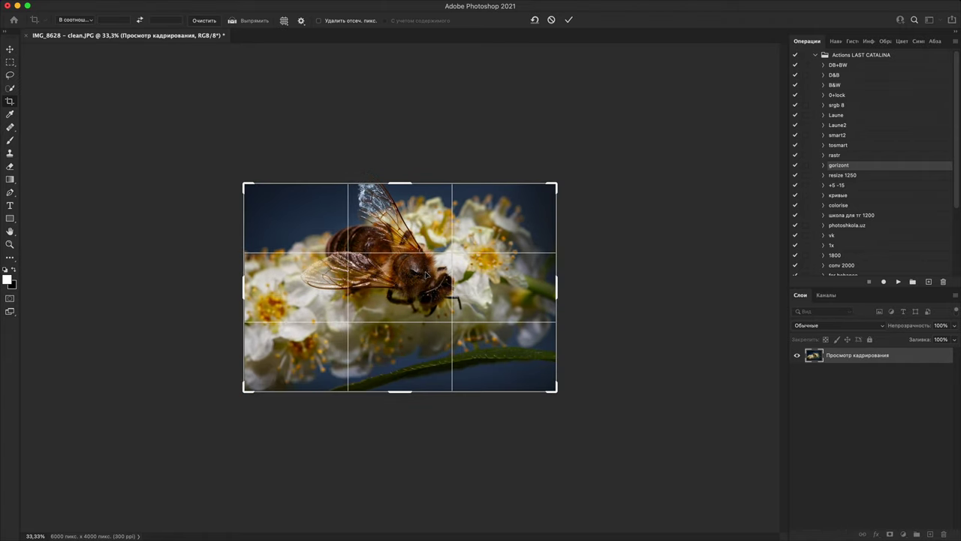
Step: Reposition the photo inside the crop frame so the bee's head sits near the lower-right thirds intersection, and apply the crop
{"action": "key", "text": "super+plus"}
{"action": "key", "text": "super+plus"}
{"action": "left_click_drag", "start_coordinate": [476, 263], "coordinate": [497, 279]}
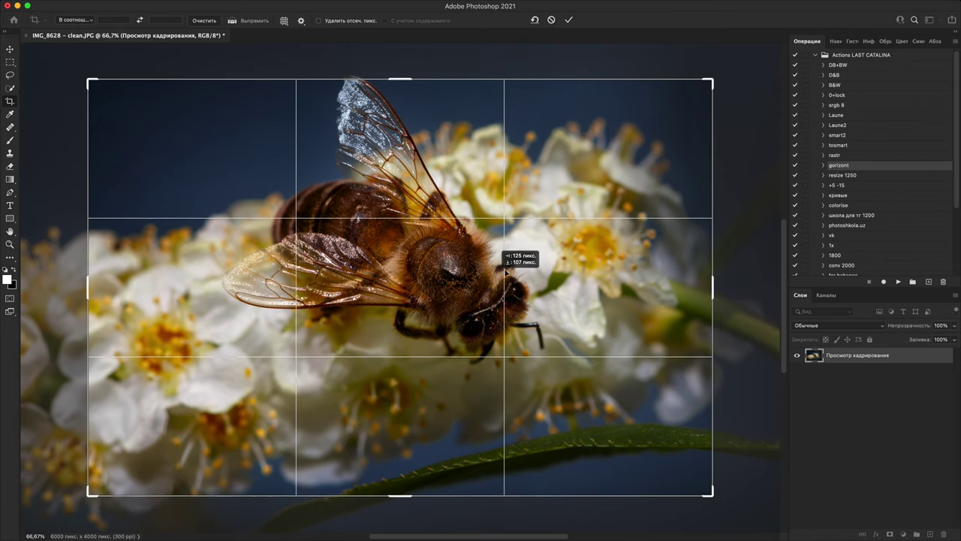
{"action": "left_click_drag", "start_coordinate": [590, 279], "coordinate": [595, 275]}
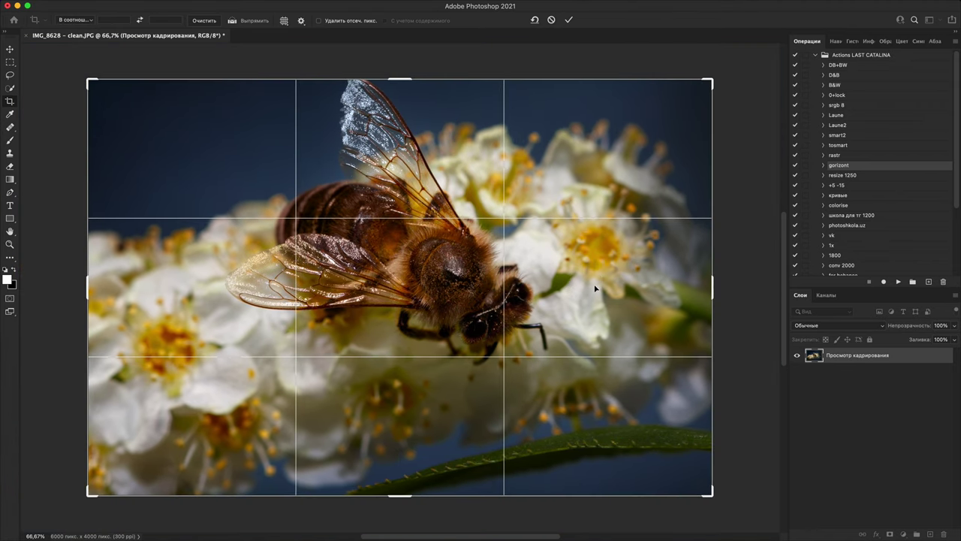
{"action": "key", "text": "super+plus"}
{"action": "key", "text": "super+plus"}
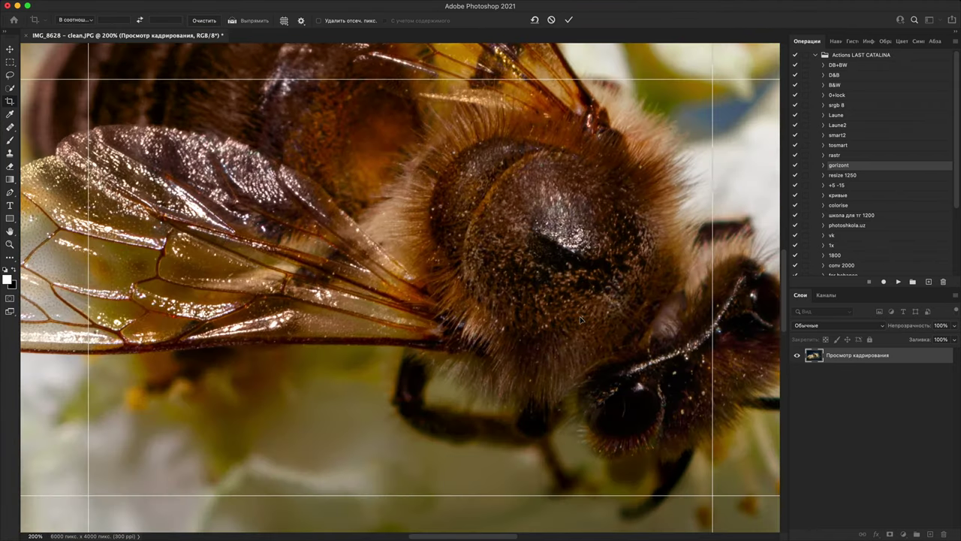
{"action": "key", "text": "super+minus"}
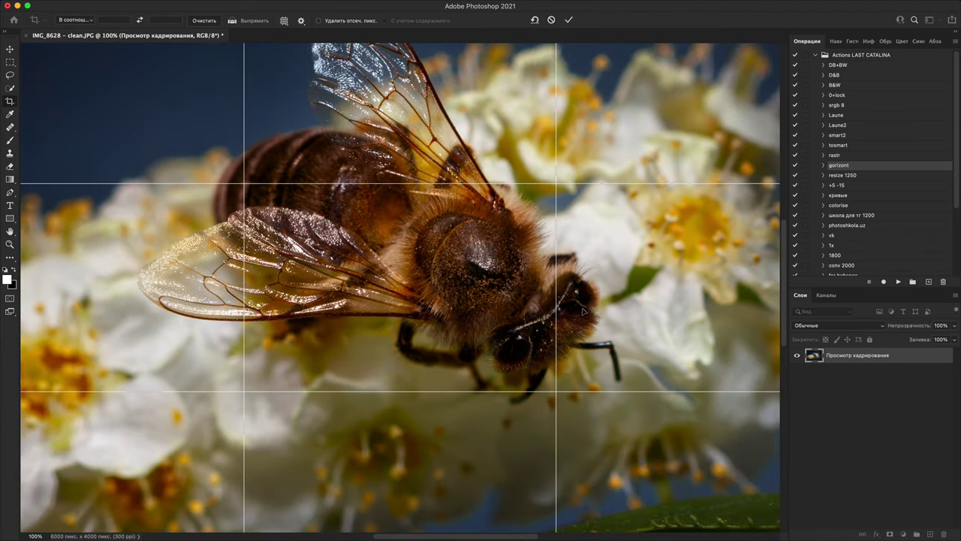
{"action": "key", "text": "super+minus"}
{"action": "left_click_drag", "start_coordinate": [555, 283], "coordinate": [566, 309]}
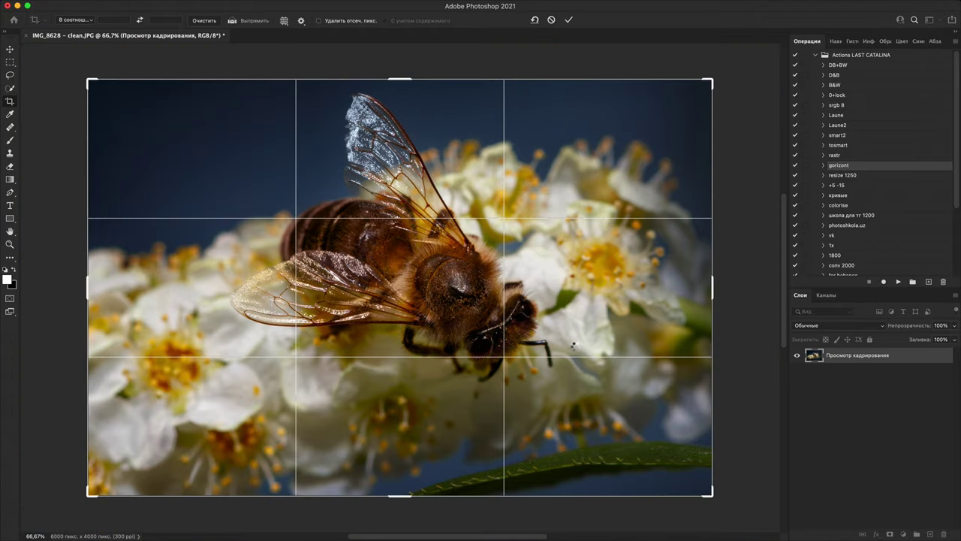
{"action": "key", "text": "Return"}
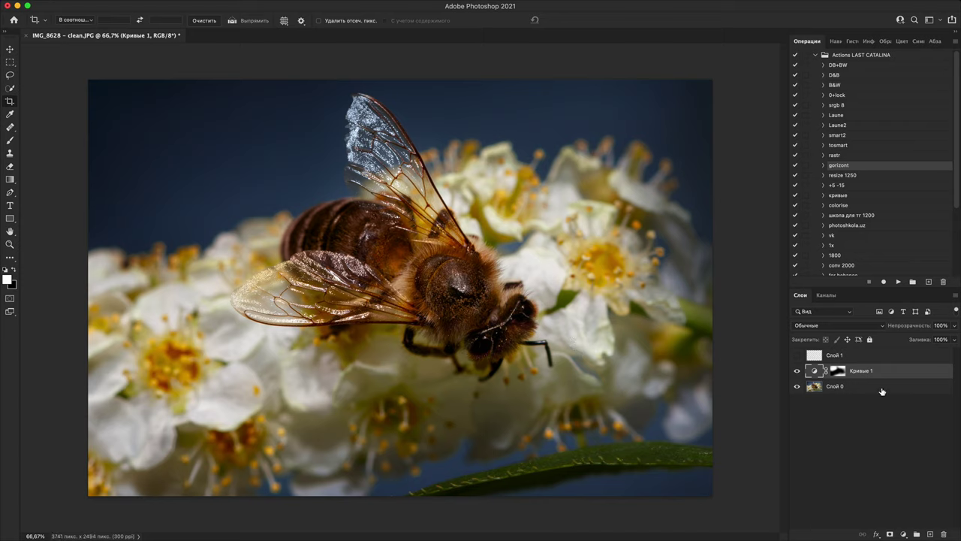
Step: On a new layer, paint over the green leaf with sampled background blue using a 400 px brush at 100% opacity, and compare before and after
{"action": "left_click", "coordinate": [930, 534]}
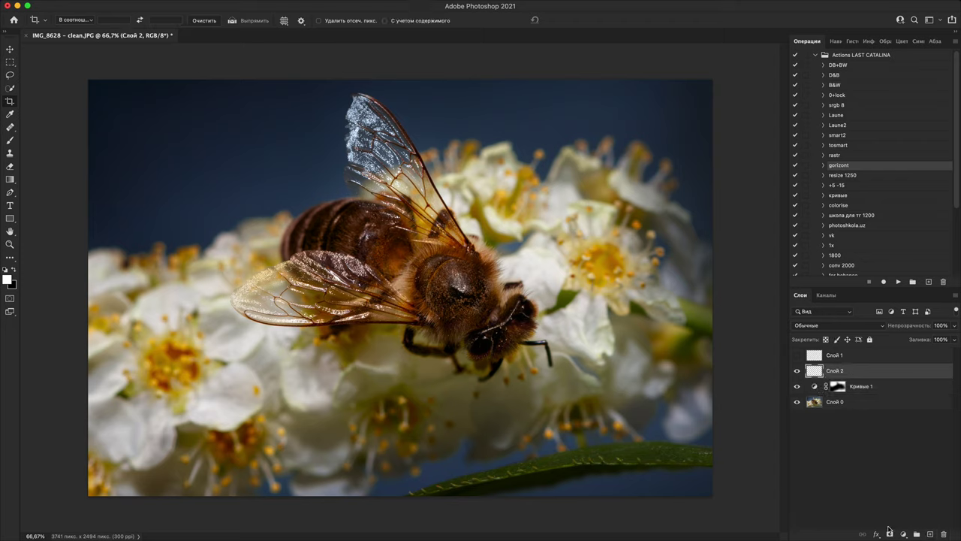
{"action": "key", "text": "b"}
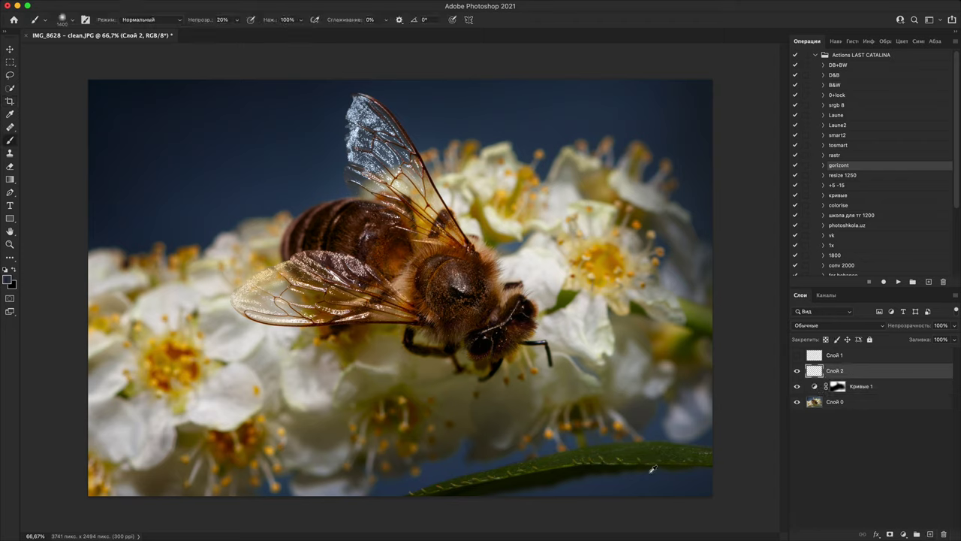
{"action": "left_click", "coordinate": [650, 471], "text": "alt"}
{"action": "key", "text": "["}
{"action": "key", "text": "["}
{"action": "key", "text": "["}
{"action": "key", "text": "["}
{"action": "key", "text": "bracketleft"}
{"action": "key", "text": "bracketleft"}
{"action": "key", "text": "bracketleft"}
{"action": "key", "text": "bracketleft"}
{"action": "key", "text": "bracketleft"}
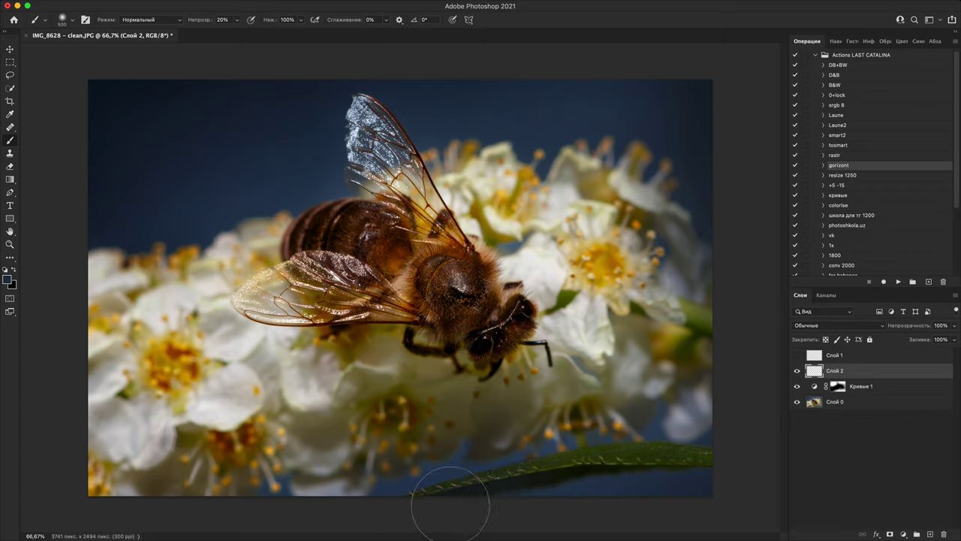
{"action": "key", "text": "bracketleft"}
{"action": "key", "text": "0"}
{"action": "mouse_move", "coordinate": [423, 500]}
{"action": "left_mouse_down"}
{"action": "mouse_move", "coordinate": [499, 485]}
{"action": "mouse_move", "coordinate": [608, 482]}
{"action": "mouse_move", "coordinate": [493, 494]}
{"action": "mouse_move", "coordinate": [698, 477]}
{"action": "mouse_move", "coordinate": [678, 467]}
{"action": "mouse_move", "coordinate": [737, 455]}
{"action": "left_mouse_up"}
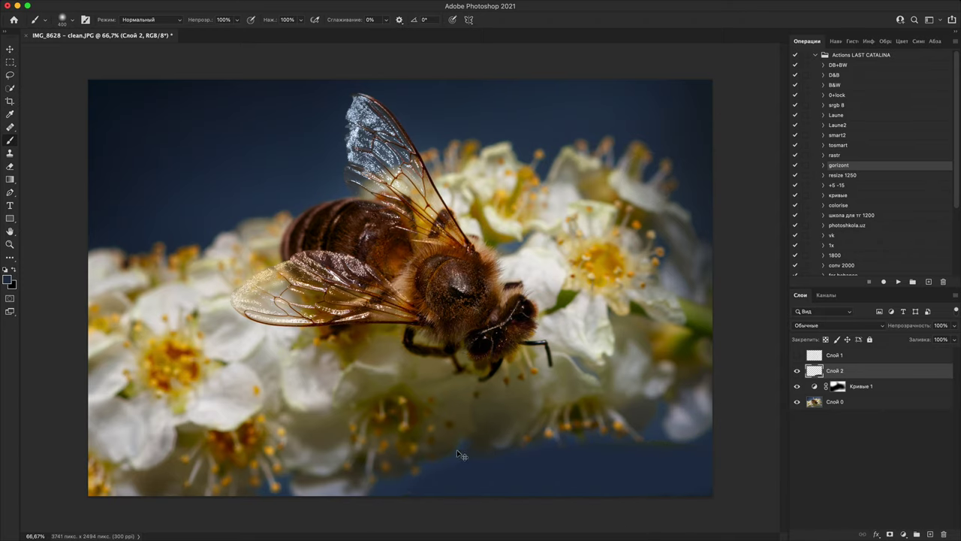
{"action": "left_click", "coordinate": [797, 371]}
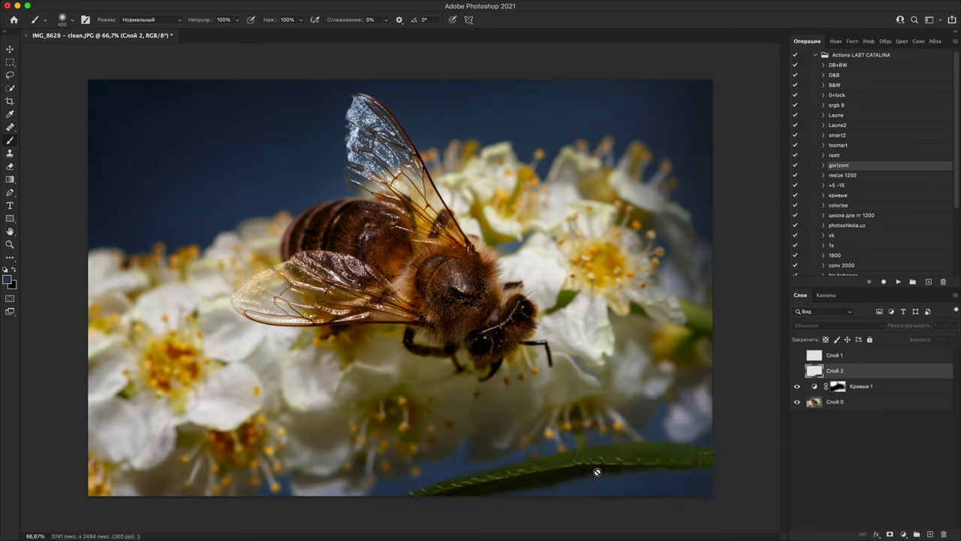
{"action": "left_click", "coordinate": [797, 371]}
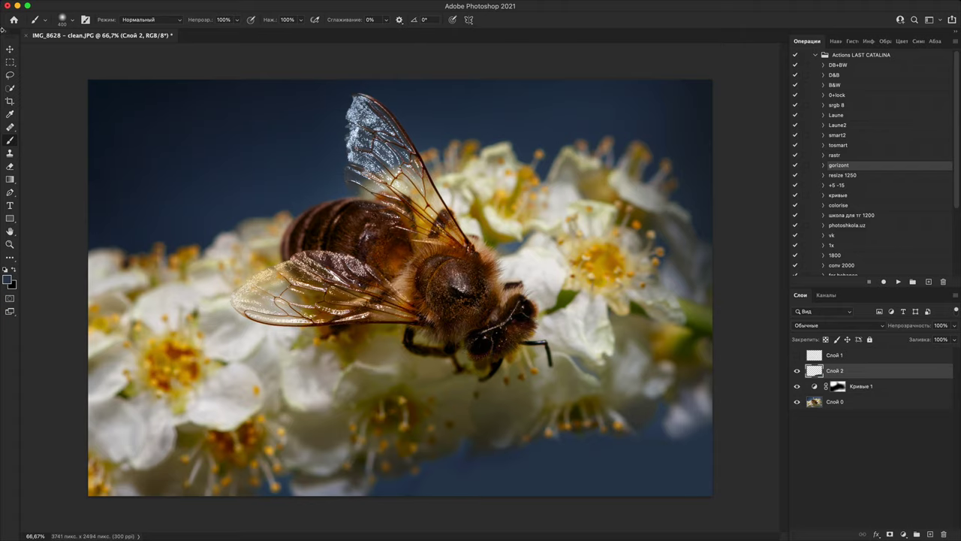
Step: Close the bee photo without saving, switch to Bridge, and open the dandelion photo IMG_9031.JPG in Photoshop
{"action": "left_click", "coordinate": [27, 35]}
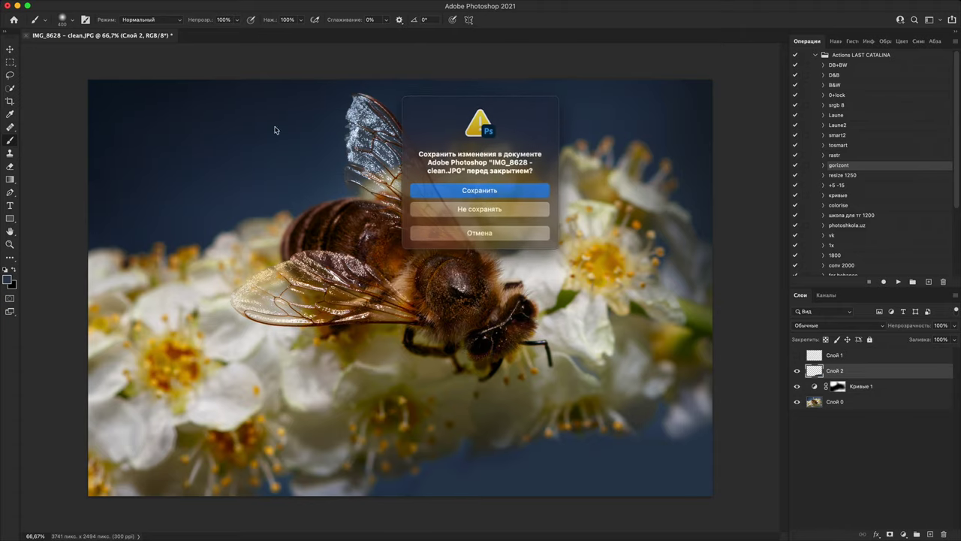
{"action": "left_click", "coordinate": [495, 210]}
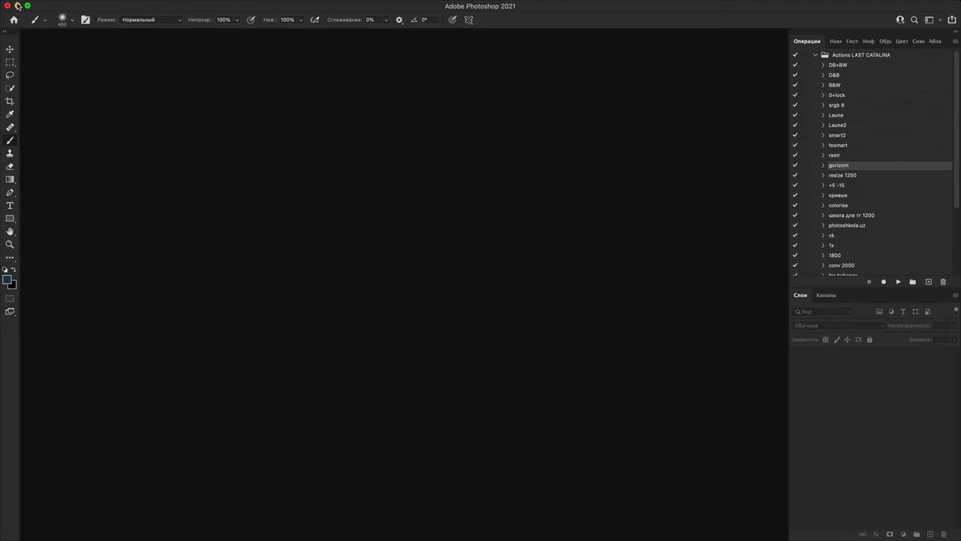
{"action": "left_click", "coordinate": [546, 175]}
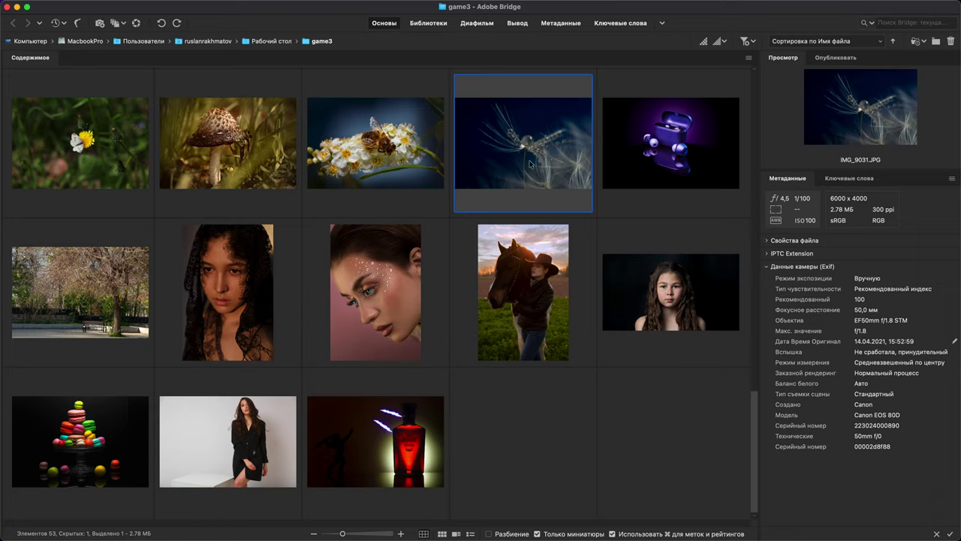
{"action": "double_click", "coordinate": [530, 164]}
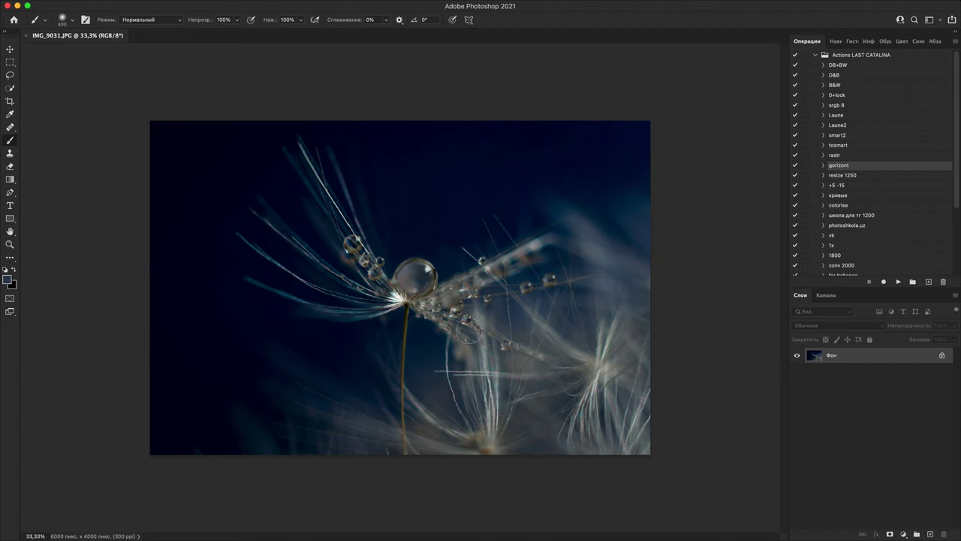
Step: Examine the dandelion's water drops, hairs and stem at 400% to 200% zoom, and check the photo's camera metadata in Bridge
{"action": "scroll", "coordinate": [467, 330], "scroll_direction": "up", "scroll_amount": 6}
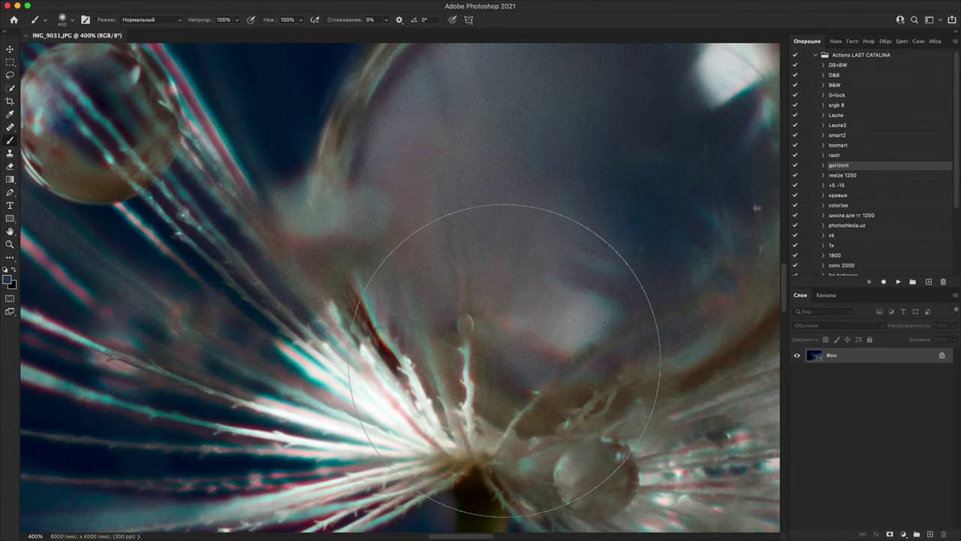
{"action": "scroll", "coordinate": [502, 349], "scroll_direction": "down", "scroll_amount": 1}
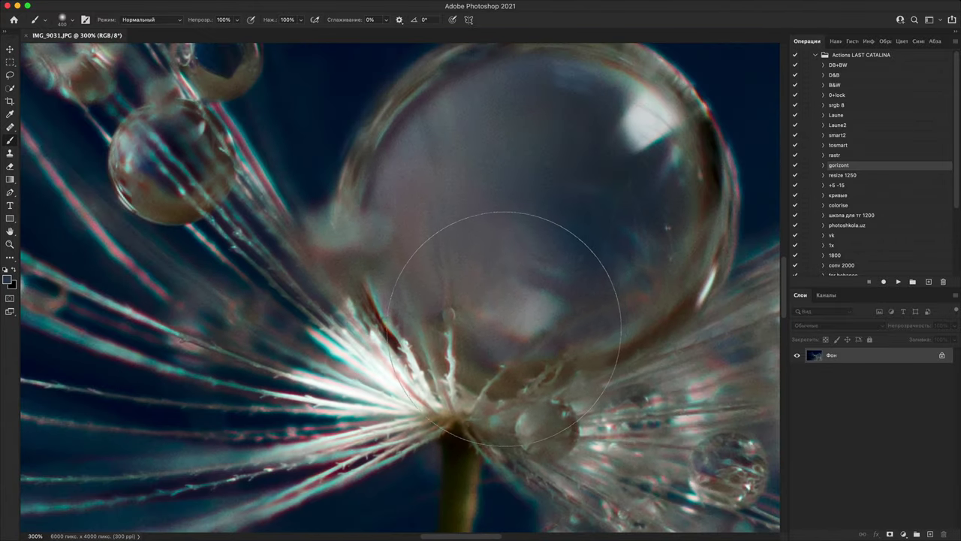
{"action": "scroll", "coordinate": [504, 329], "scroll_direction": "down", "scroll_amount": 1}
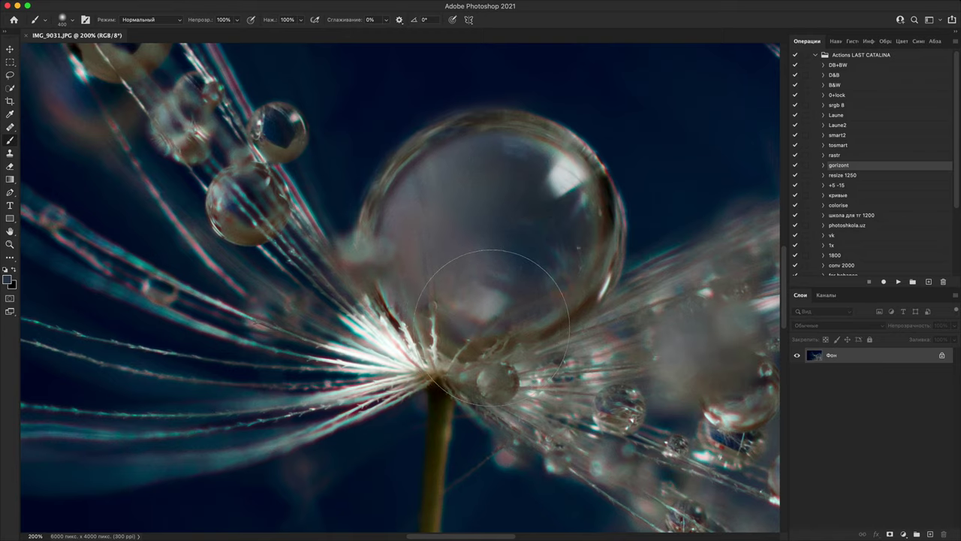
{"action": "key", "text": "space"}
{"action": "mouse_move", "coordinate": [654, 311]}
{"action": "left_mouse_down"}
{"action": "mouse_move", "coordinate": [528, 370]}
{"action": "mouse_move", "coordinate": [456, 430]}
{"action": "mouse_move", "coordinate": [496, 328]}
{"action": "mouse_move", "coordinate": [568, 191]}
{"action": "left_mouse_up"}
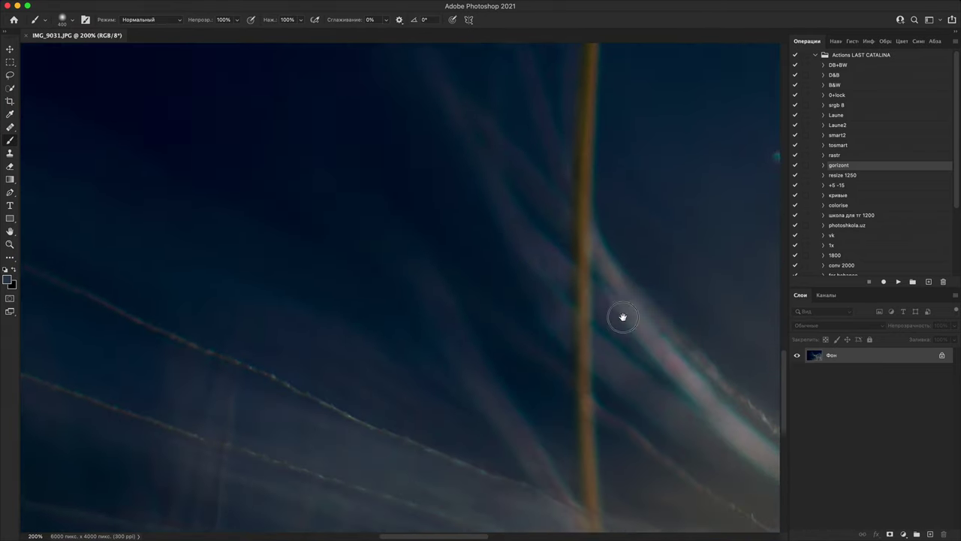
{"action": "left_click_drag", "start_coordinate": [623, 316], "coordinate": [679, 218]}
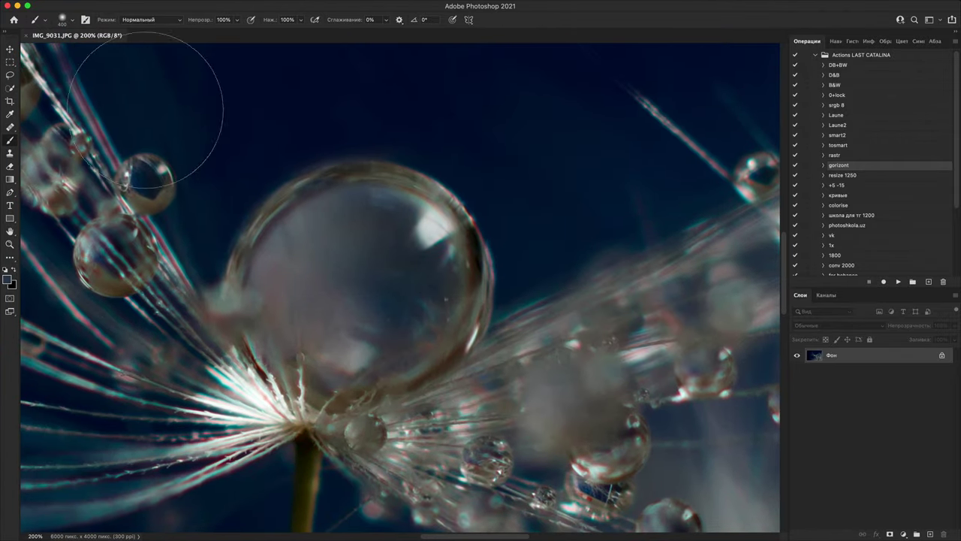
{"action": "left_click", "coordinate": [17, 7]}
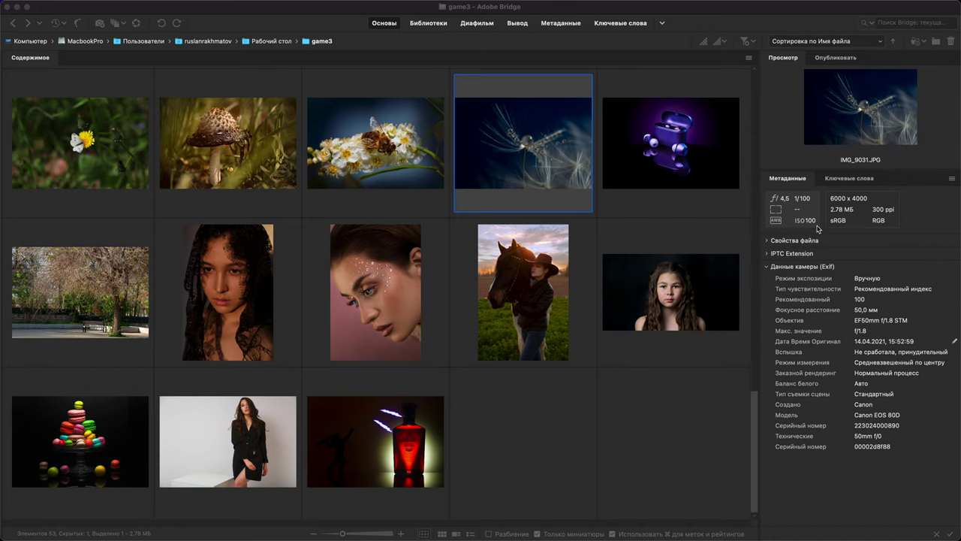
{"action": "double_click", "coordinate": [537, 155]}
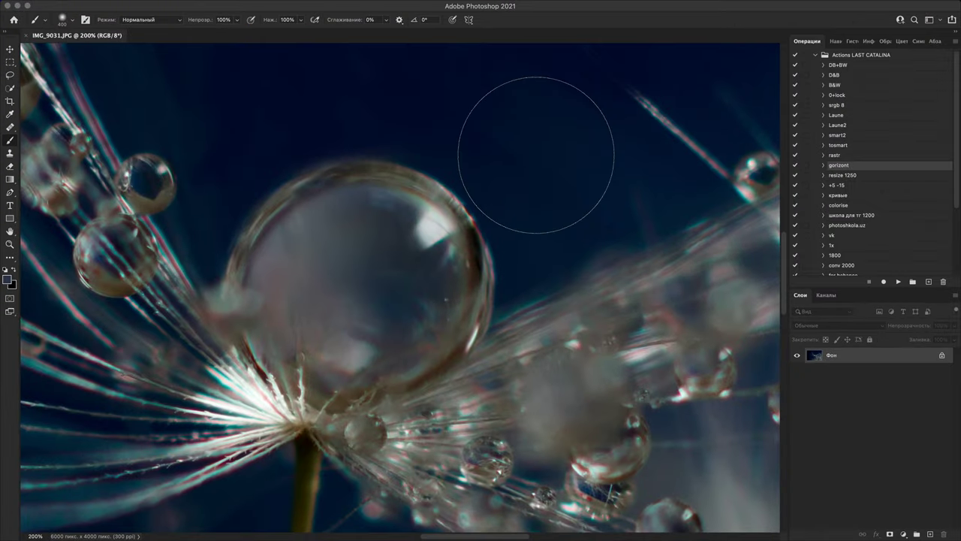
Step: Add a brightening Curves adjustment above the Фон layer with a point at input 86, output 155, and invert its mask to black
{"action": "scroll", "coordinate": [534, 142], "scroll_direction": "down", "scroll_amount": 4}
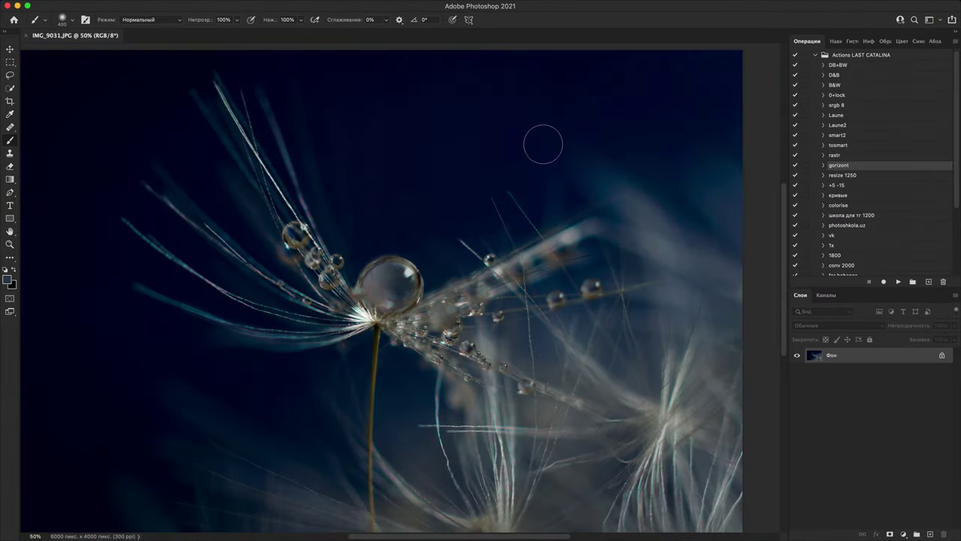
{"action": "key", "text": "super+plus"}
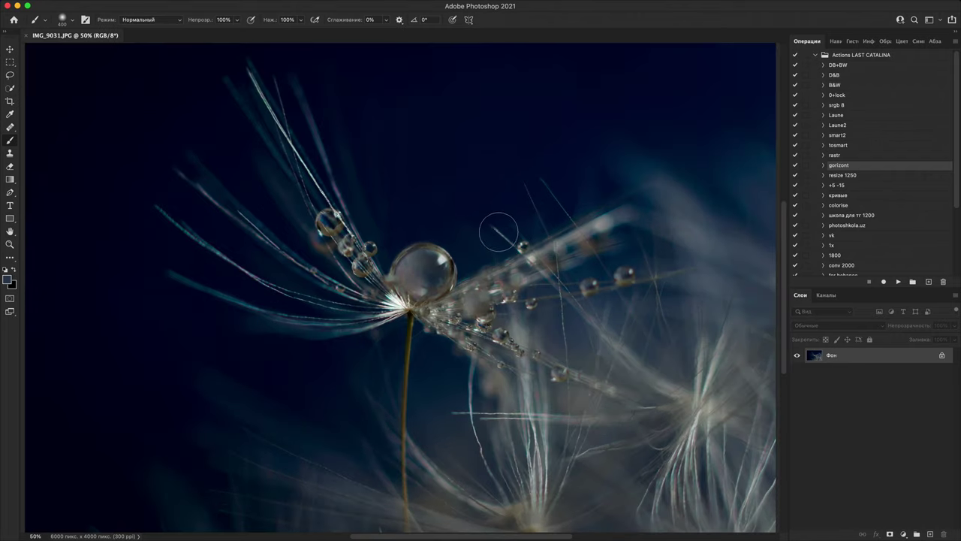
{"action": "key", "text": "super+minus"}
{"action": "left_click", "coordinate": [903, 534]}
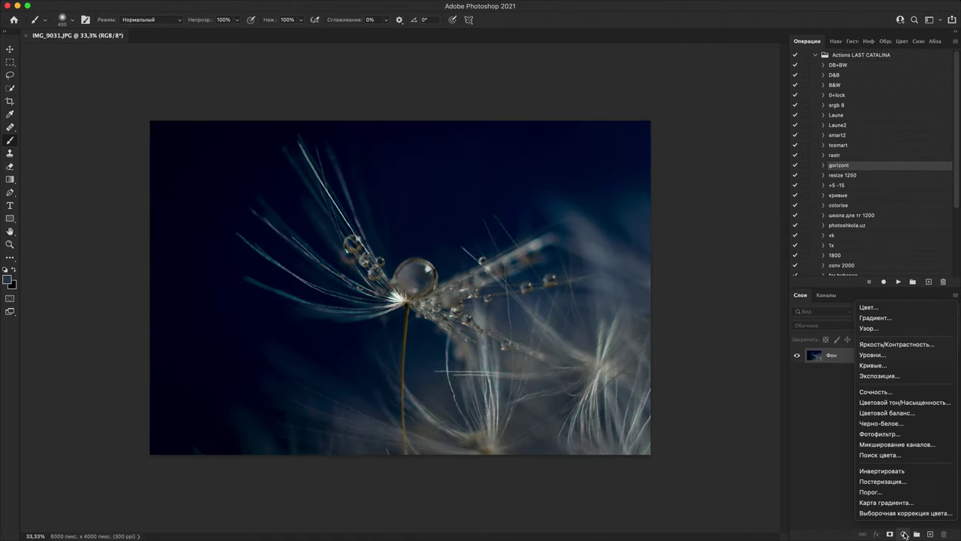
{"action": "left_click", "coordinate": [897, 366]}
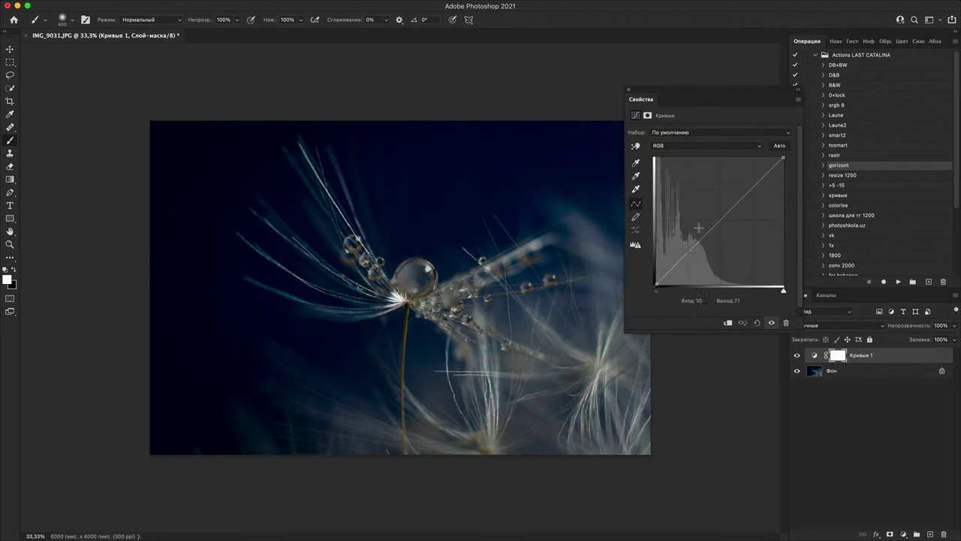
{"action": "left_click_drag", "start_coordinate": [719, 216], "coordinate": [698, 206]}
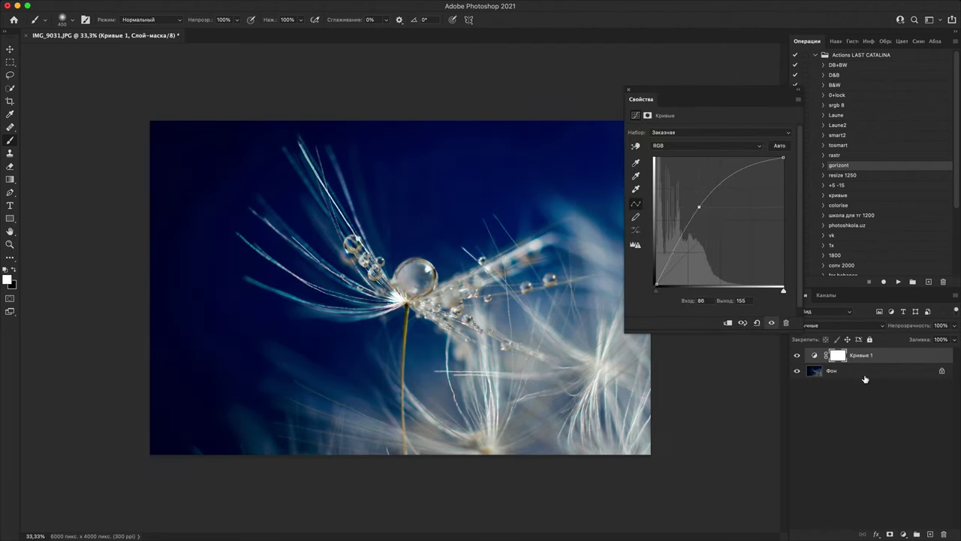
{"action": "key", "text": "ctrl+i"}
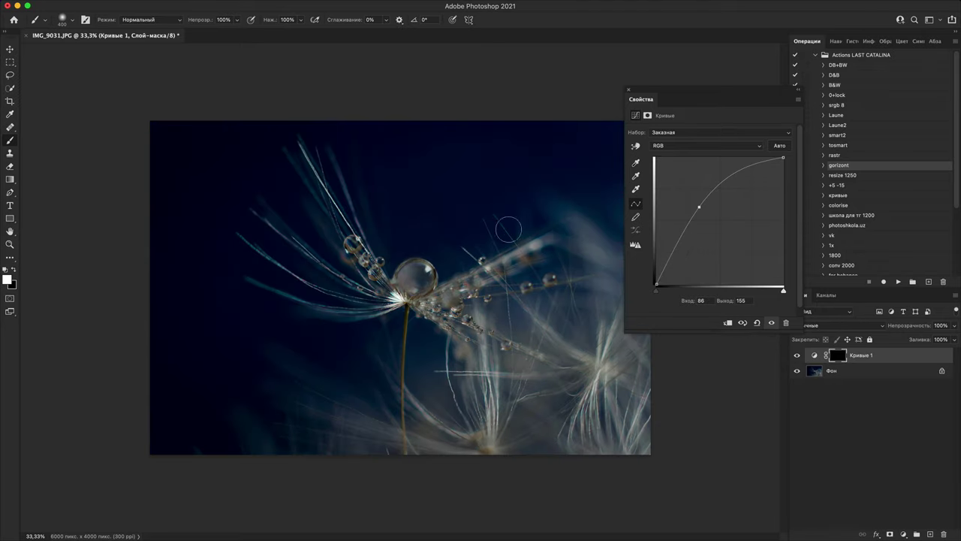
Step: Paint a white dab on the Curves mask with a 2200 px brush at 100% opacity to brighten the large central water drop
{"action": "key", "text": "bracketright"}
{"action": "key", "text": "bracketright"}
{"action": "key", "text": "bracketright"}
{"action": "key", "text": "bracketright"}
{"action": "key", "text": "bracketright"}
{"action": "left_click", "coordinate": [629, 91]}
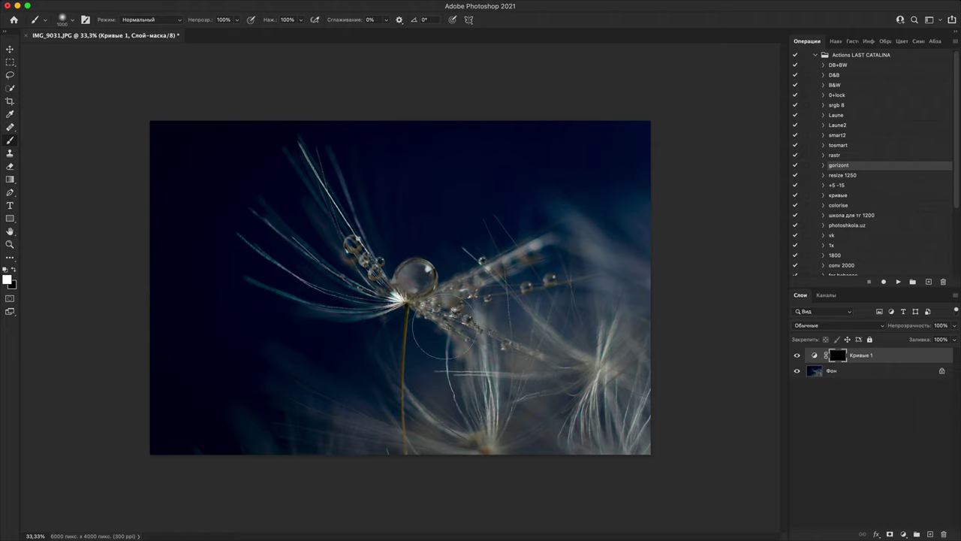
{"action": "key", "text": "bracketright"}
{"action": "key", "text": "bracketright"}
{"action": "key", "text": "bracketright"}
{"action": "key", "text": "bracketright"}
{"action": "key", "text": "bracketright"}
{"action": "key", "text": "bracketright"}
{"action": "key", "text": "bracketright"}
{"action": "key", "text": "bracketright"}
{"action": "key", "text": "bracketright"}
{"action": "key", "text": "bracketright"}
{"action": "key", "text": "bracketright"}
{"action": "key", "text": "bracketright"}
{"action": "left_click", "coordinate": [406, 271]}
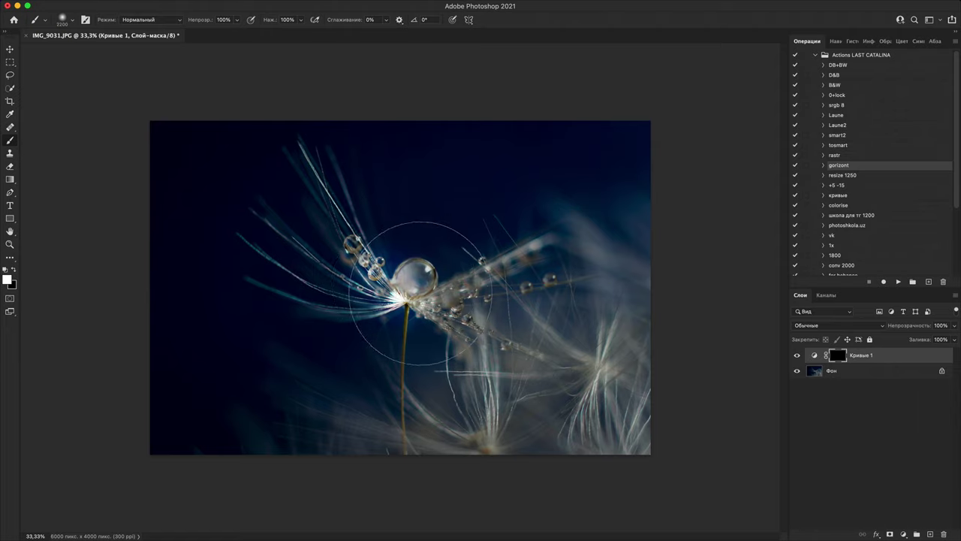
Step: Undo the white dab on the Curves mask and softly brush the central drops and hairs with 2700 px white at 10% opacity
{"action": "key", "text": "bracketright"}
{"action": "key", "text": "bracketright"}
{"action": "key", "text": "bracketright"}
{"action": "key", "text": "bracketright"}
{"action": "key", "text": "bracketright"}
{"action": "key", "text": "bracketright"}
{"action": "key", "text": "bracketright"}
{"action": "key", "text": "bracketright"}
{"action": "key", "text": "bracketright"}
{"action": "key", "text": "bracketright"}
{"action": "key", "text": "bracketright"}
{"action": "key", "text": "bracketright"}
{"action": "key", "text": "bracketright"}
{"action": "key", "text": "bracketright"}
{"action": "key", "text": "bracketright"}
{"action": "key", "text": "bracketright"}
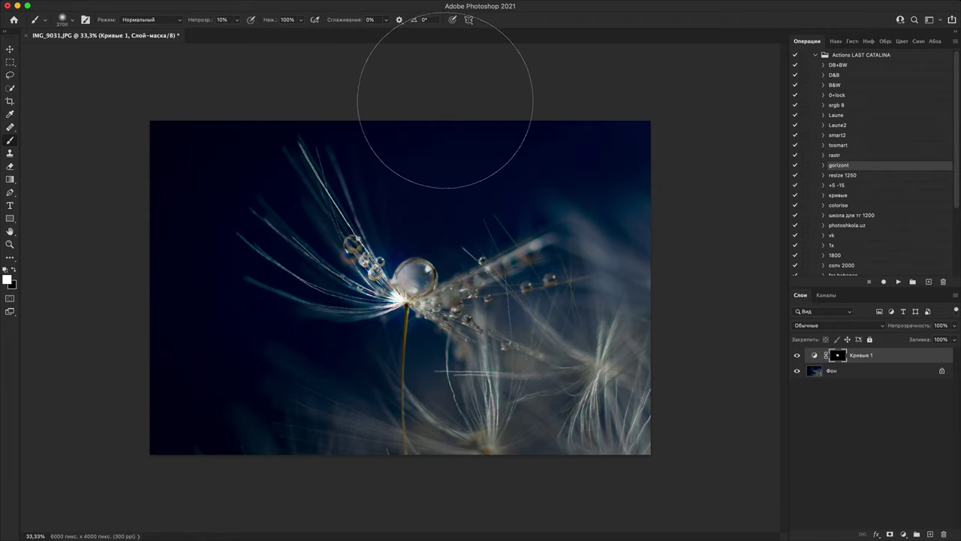
{"action": "key", "text": "super+z"}
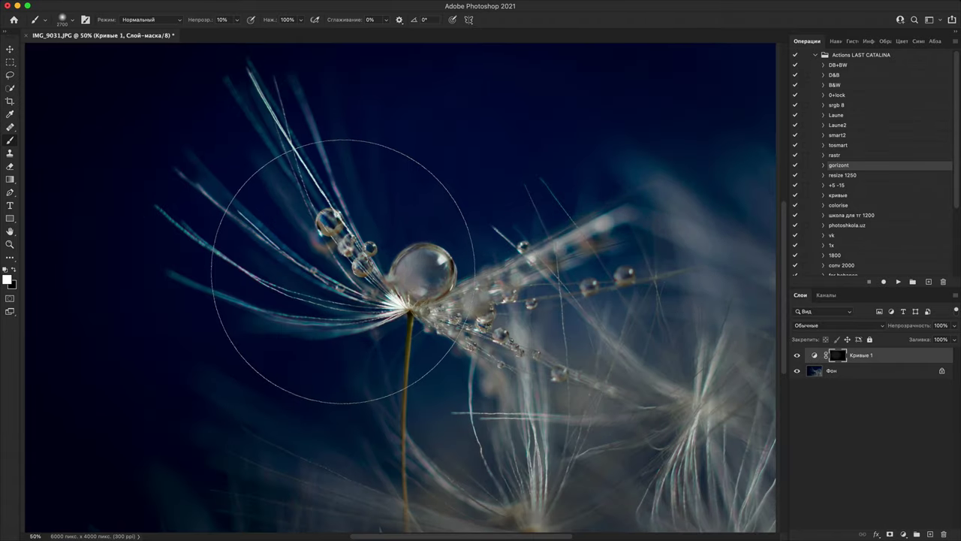
Step: Examine the dandelion's bright hair base, upper hairs and drops at 700% zoom, and compare them with the whole photo
{"action": "key", "text": "super+equal"}
{"action": "key", "text": "super+equal"}
{"action": "key", "text": "super+equal"}
{"action": "key", "text": "super+equal"}
{"action": "key", "text": "super+equal"}
{"action": "key", "text": "super+equal"}
{"action": "key", "text": "super+equal"}
{"action": "key", "text": "super+equal"}
{"action": "left_click_drag", "start_coordinate": [328, 245], "coordinate": [533, 182]}
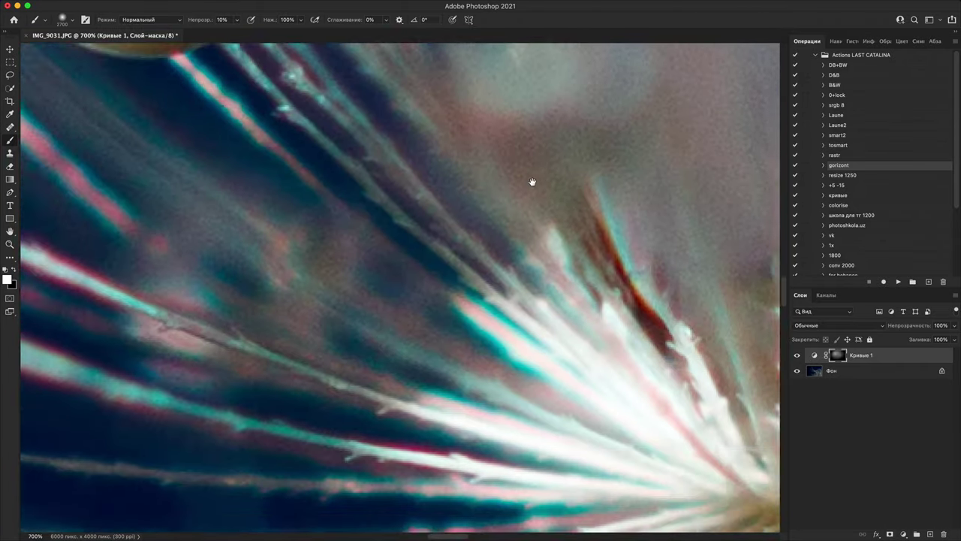
{"action": "left_click_drag", "start_coordinate": [323, 180], "coordinate": [518, 248]}
{"action": "left_click_drag", "start_coordinate": [247, 165], "coordinate": [517, 400]}
{"action": "left_click_drag", "start_coordinate": [263, 174], "coordinate": [517, 401]}
{"action": "left_click_drag", "start_coordinate": [225, 81], "coordinate": [412, 304]}
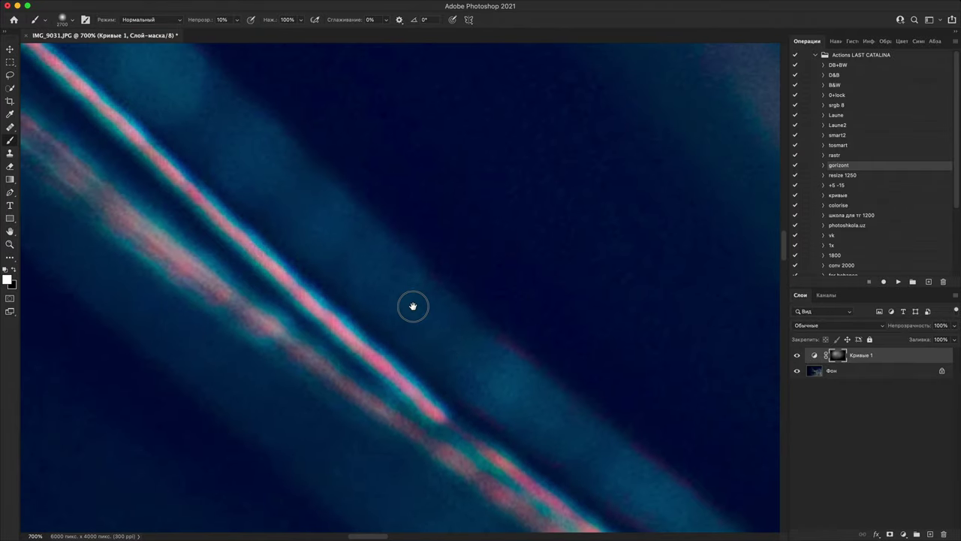
{"action": "key", "text": "super+minus"}
{"action": "key", "text": "super+minus"}
{"action": "key", "text": "super+minus"}
{"action": "key", "text": "super+minus"}
{"action": "key", "text": "super+minus"}
{"action": "left_click_drag", "start_coordinate": [473, 220], "coordinate": [248, 180]}
{"action": "left_click_drag", "start_coordinate": [727, 273], "coordinate": [522, 234]}
{"action": "left_click_drag", "start_coordinate": [732, 407], "coordinate": [614, 364]}
{"action": "key", "text": "super+minus"}
{"action": "key", "text": "super+minus"}
{"action": "key", "text": "super+minus"}
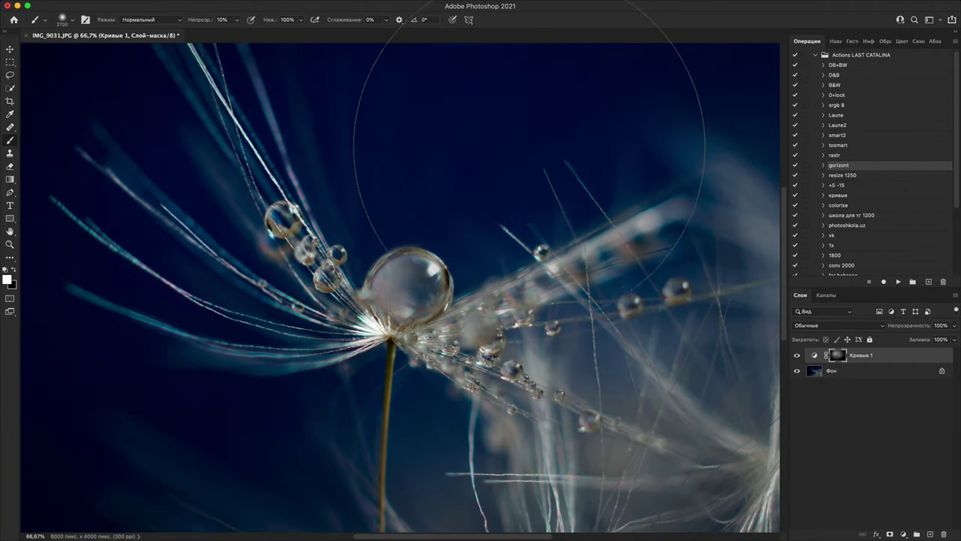
{"action": "key", "text": "super+minus"}
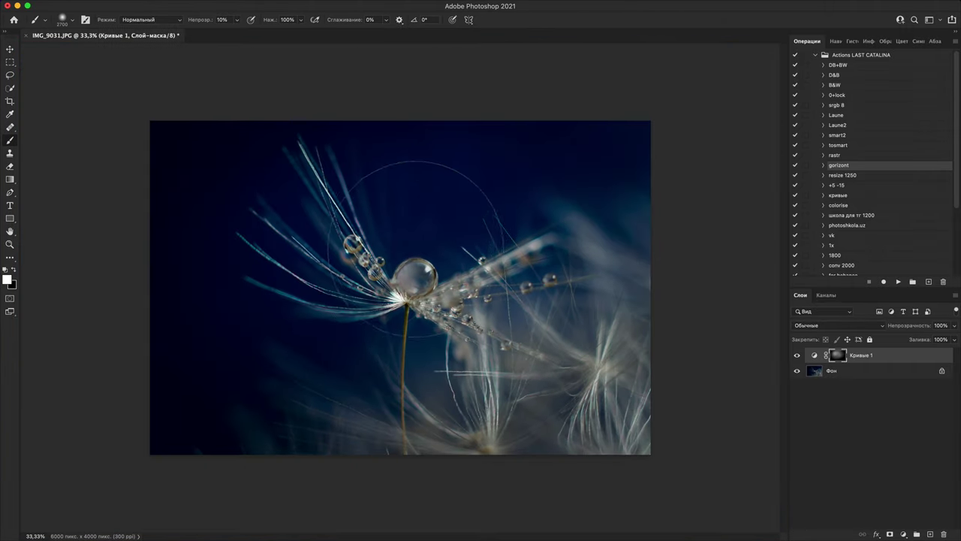
Step: Inspect the large central drop and the cluster of small drops beside it at 400% and 200% zoom
{"action": "key", "text": "super+plus"}
{"action": "key", "text": "super+plus"}
{"action": "key", "text": "super+plus"}
{"action": "key", "text": "super+plus"}
{"action": "key", "text": "super+plus"}
{"action": "key", "text": "super+plus"}
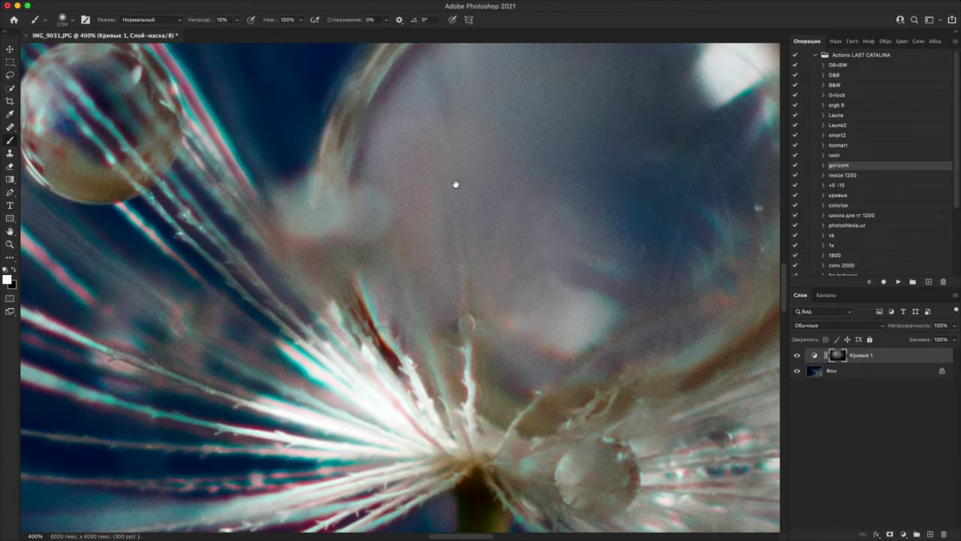
{"action": "left_click_drag", "start_coordinate": [455, 180], "coordinate": [583, 394]}
{"action": "scroll", "coordinate": [582, 392], "scroll_direction": "up", "scroll_amount": 5}
{"action": "scroll", "coordinate": [582, 393], "scroll_direction": "left", "scroll_amount": 7}
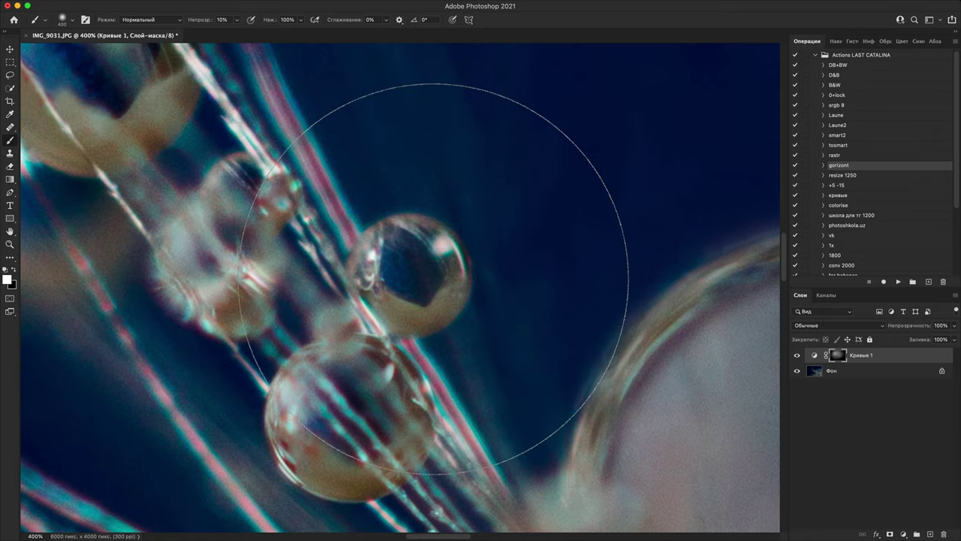
{"action": "key", "text": "bracketleft"}
{"action": "key", "text": "bracketleft"}
{"action": "key", "text": "bracketleft"}
{"action": "key", "text": "bracketleft"}
{"action": "key", "text": "bracketleft"}
{"action": "key", "text": "bracketleft"}
{"action": "key", "text": "bracketleft"}
{"action": "key", "text": "bracketleft"}
{"action": "key", "text": "super+minus"}
{"action": "key", "text": "super+minus"}
{"action": "key", "text": "super+minus"}
{"action": "key", "text": "super+minus"}
{"action": "key", "text": "super+minus"}
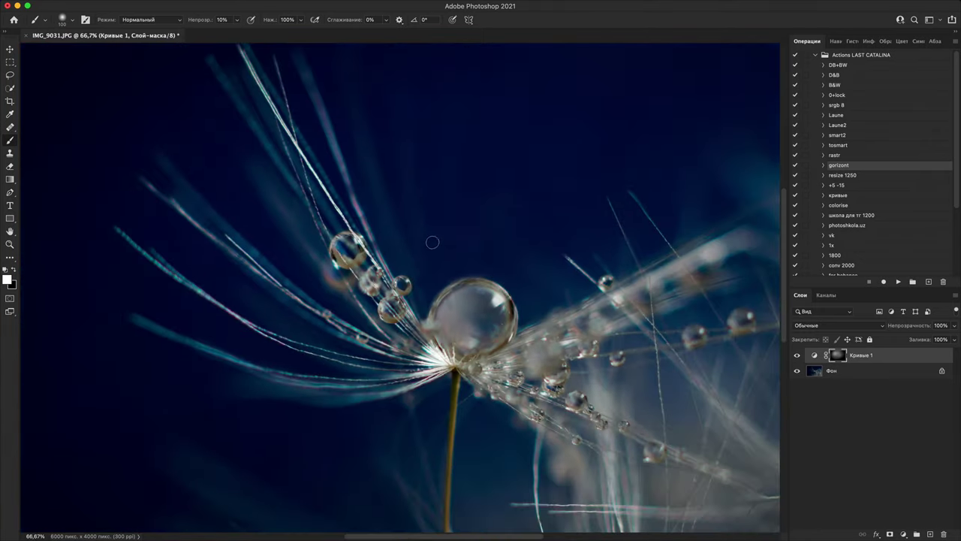
{"action": "key", "text": "super+equal"}
{"action": "key", "text": "super+equal"}
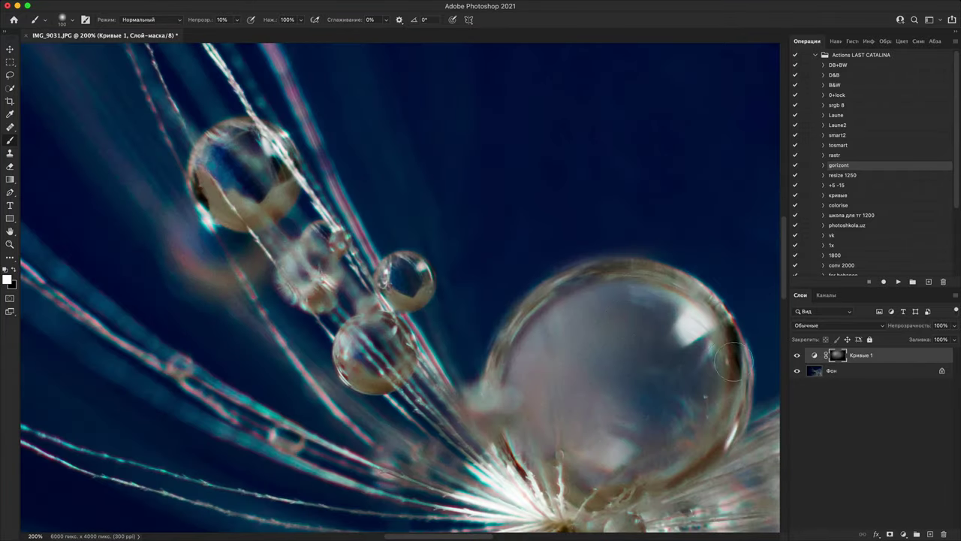
{"action": "key", "text": "super+minus"}
{"action": "key", "text": "super+minus"}
{"action": "key", "text": "super+minus"}
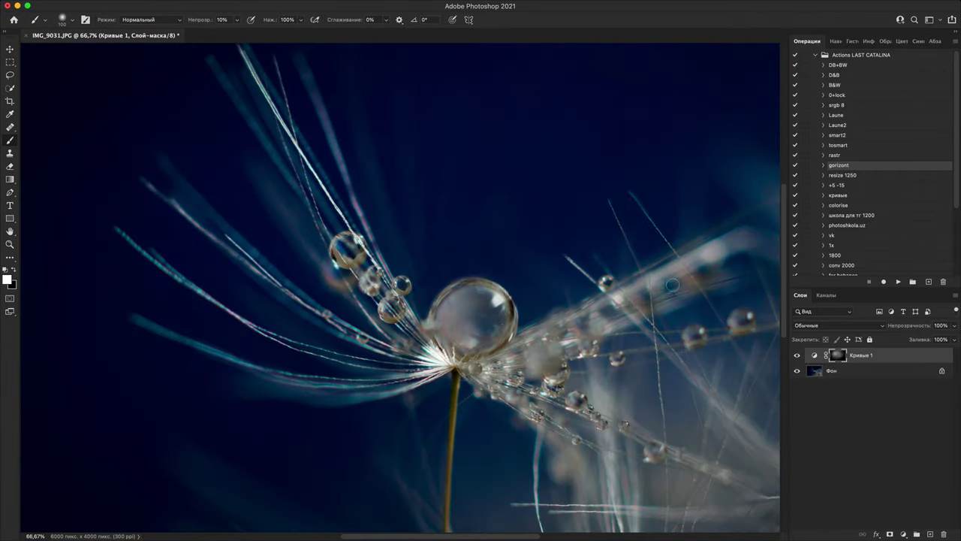
{"action": "key", "text": "super+minus"}
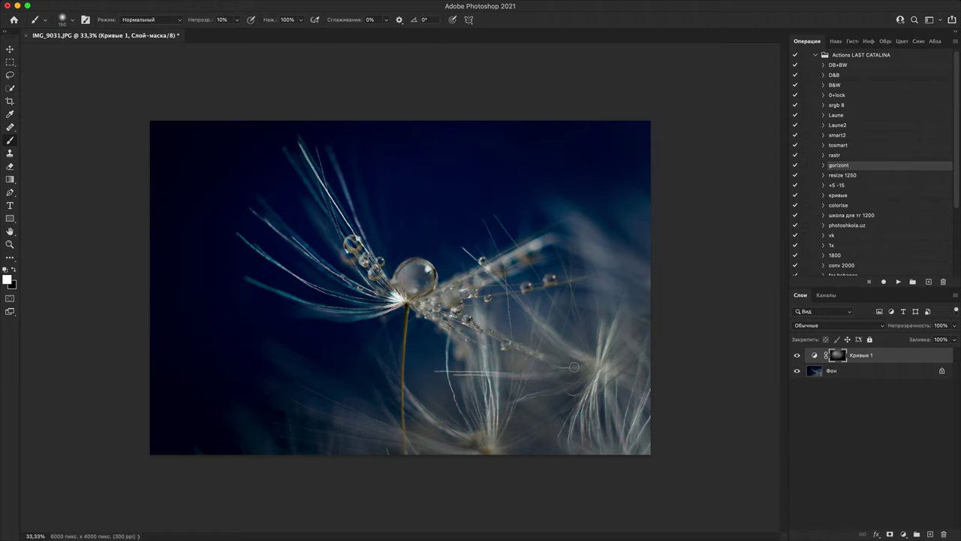
Step: Compare the sharpness of the central drop and thin hairs with the blurred background fluff at 300% to 400% zoom
{"action": "key", "text": "super+plus"}
{"action": "key", "text": "super+plus"}
{"action": "key", "text": "super+plus"}
{"action": "key", "text": "super+plus"}
{"action": "key", "text": "super+plus"}
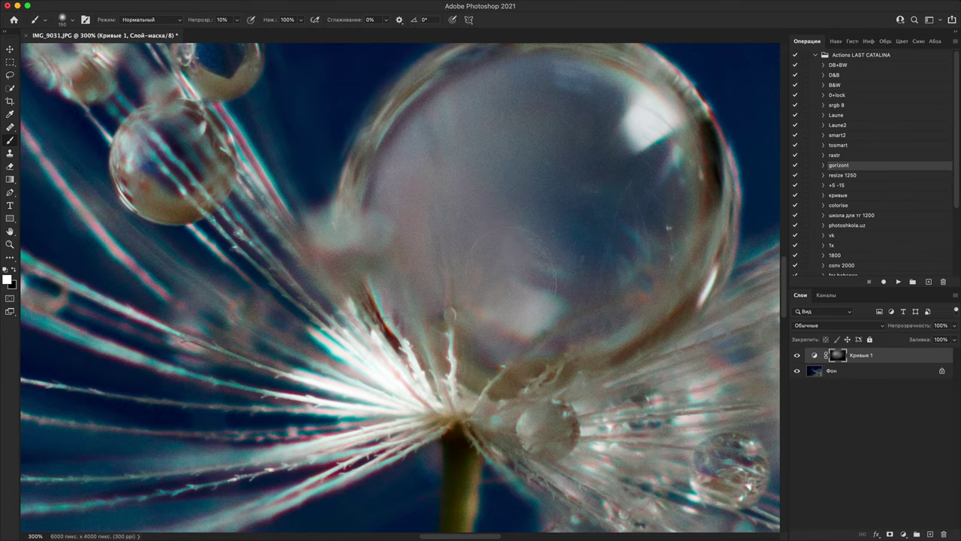
{"action": "scroll", "coordinate": [511, 272], "scroll_direction": "up", "scroll_amount": 2}
{"action": "left_click_drag", "start_coordinate": [424, 305], "coordinate": [502, 303]}
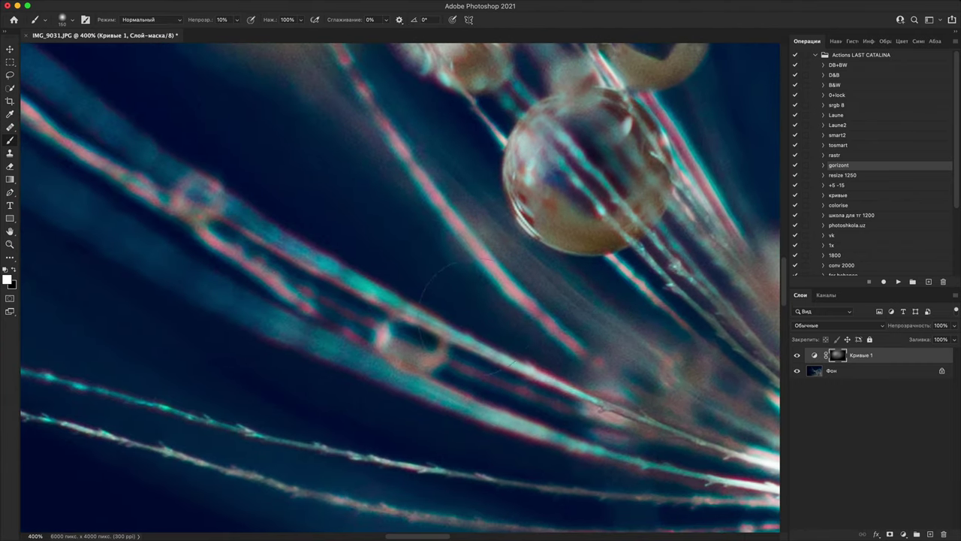
{"action": "scroll", "coordinate": [525, 301], "scroll_direction": "down", "scroll_amount": 12}
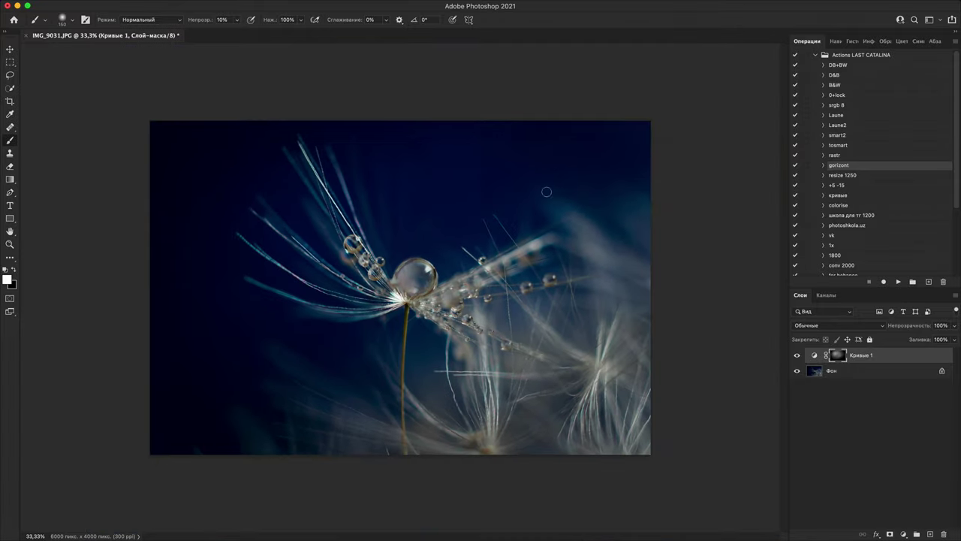
{"action": "scroll", "coordinate": [667, 360], "scroll_direction": "up", "scroll_amount": 8}
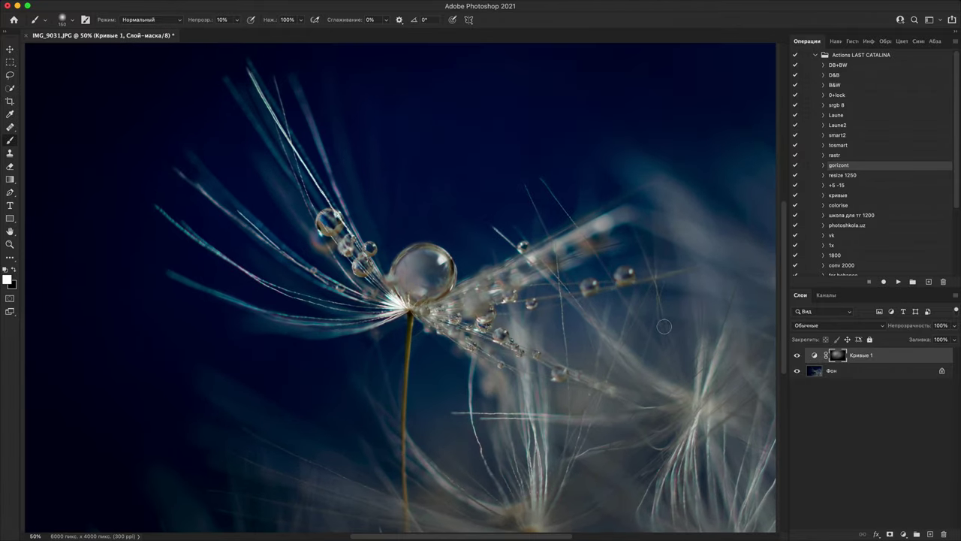
{"action": "scroll", "coordinate": [333, 208], "scroll_direction": "up", "scroll_amount": 5}
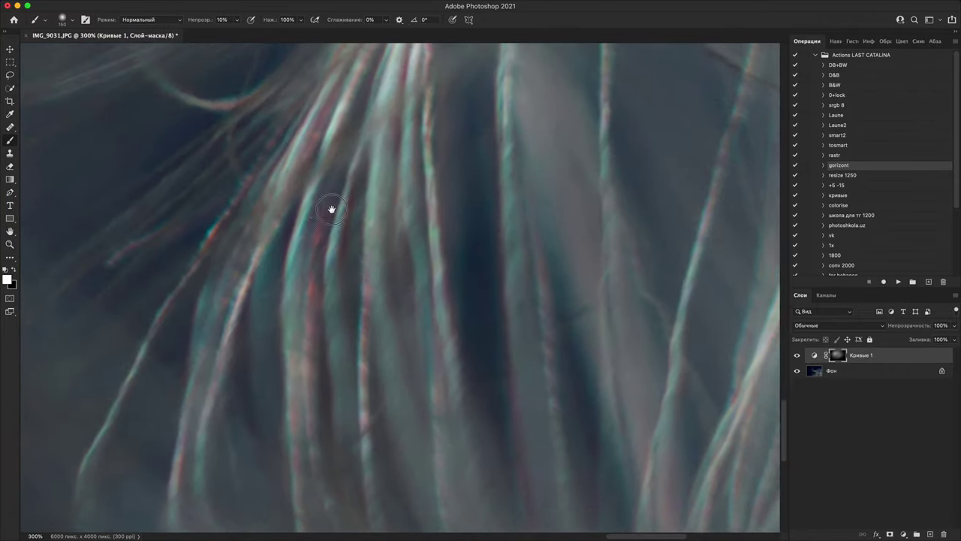
{"action": "scroll", "coordinate": [333, 208], "scroll_direction": "down", "scroll_amount": 10}
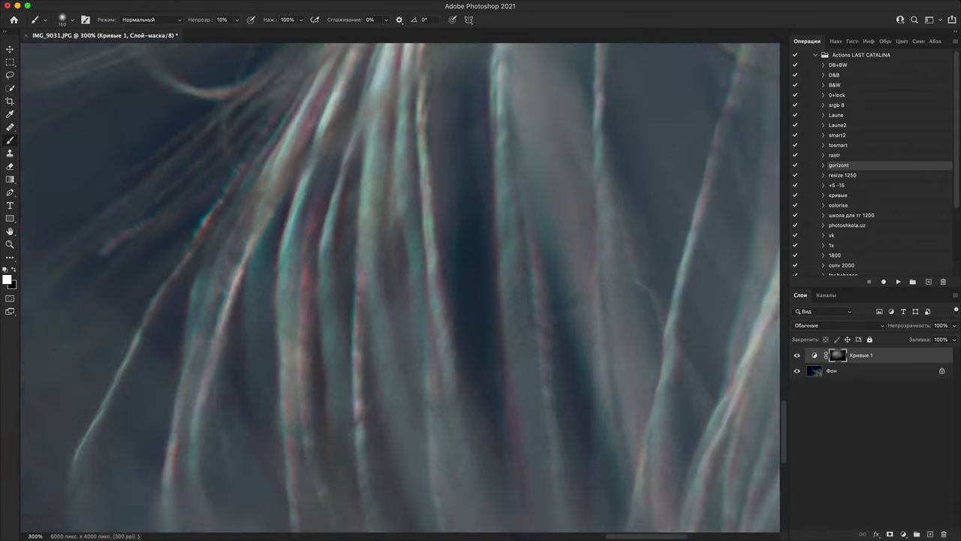
Step: Compare the photo before and after brightening by toggling the visibility of the Кривые 1 layer
{"action": "left_click", "coordinate": [798, 356]}
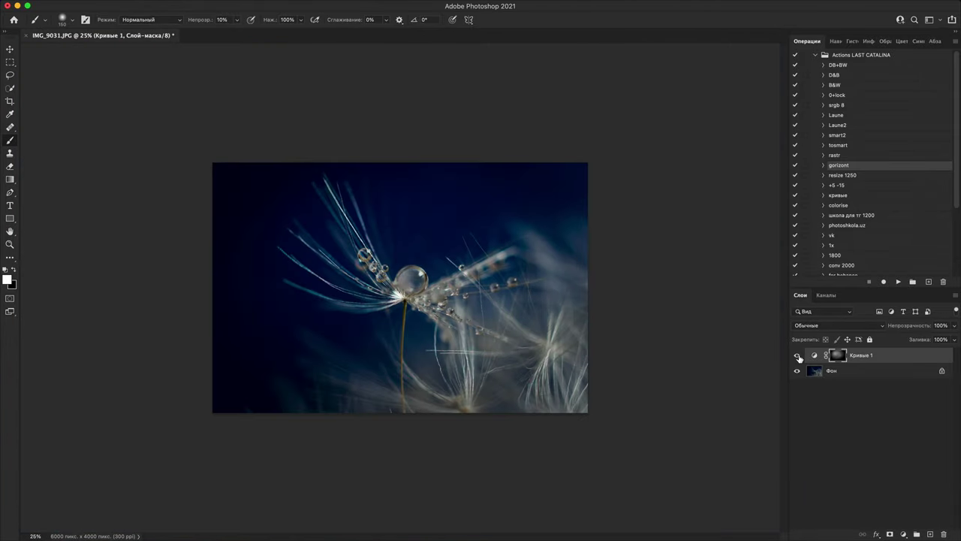
{"action": "left_click", "coordinate": [798, 356]}
{"action": "left_click", "coordinate": [798, 355]}
{"action": "left_click", "coordinate": [798, 356]}
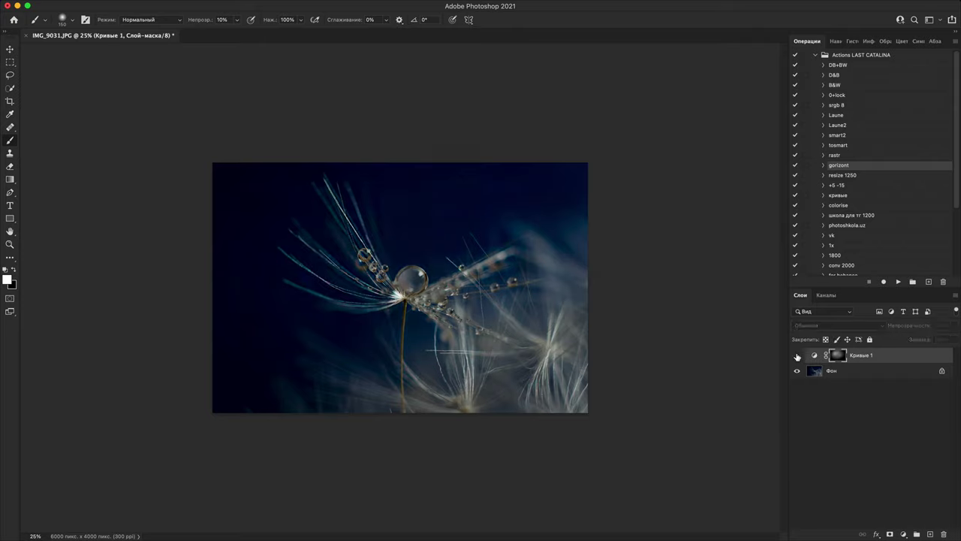
{"action": "left_click", "coordinate": [798, 356]}
{"action": "left_click", "coordinate": [798, 356]}
{"action": "left_click", "coordinate": [798, 356]}
{"action": "left_click", "coordinate": [798, 356]}
Step: Try dark blue brush strokes at 100% opacity over the blurred fluff on the Фон layer, and undo them
{"action": "left_click", "coordinate": [832, 371]}
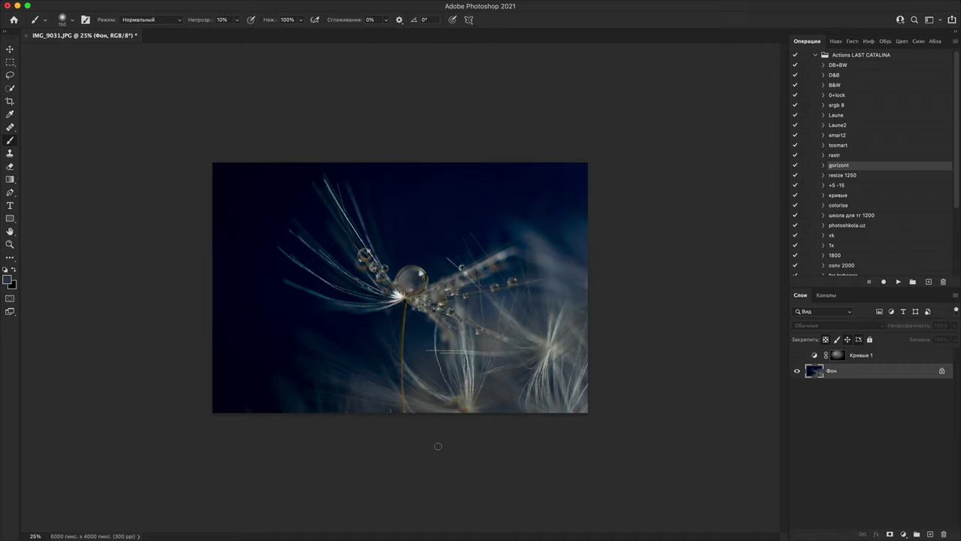
{"action": "left_click_drag", "start_coordinate": [199, 14], "coordinate": [322, 11]}
{"action": "left_click_drag", "start_coordinate": [537, 379], "coordinate": [552, 276]}
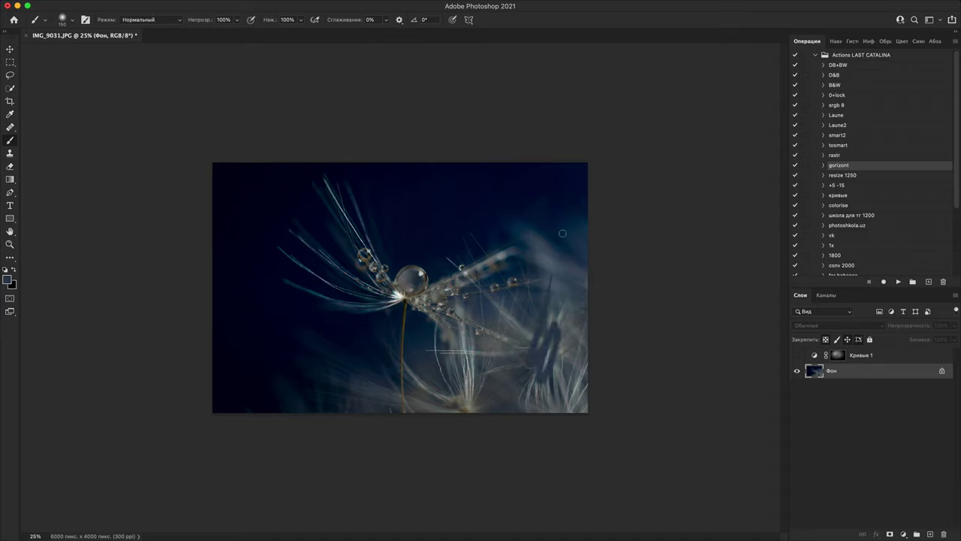
{"action": "key", "text": "super+z"}
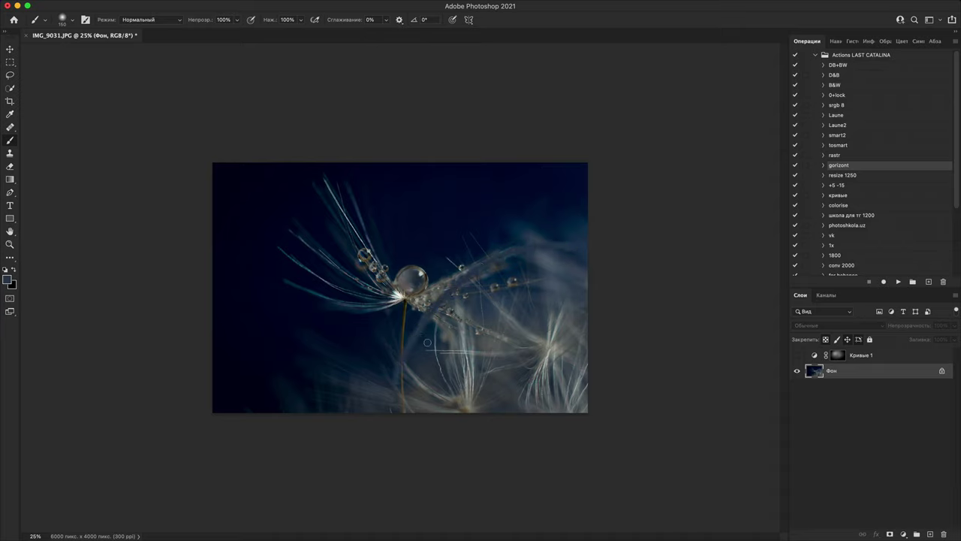
Step: Mark the blurred fluff on Фон with a white arc and arrow, undo the marks, and show the Кривые 1 layer again
{"action": "key", "text": "x"}
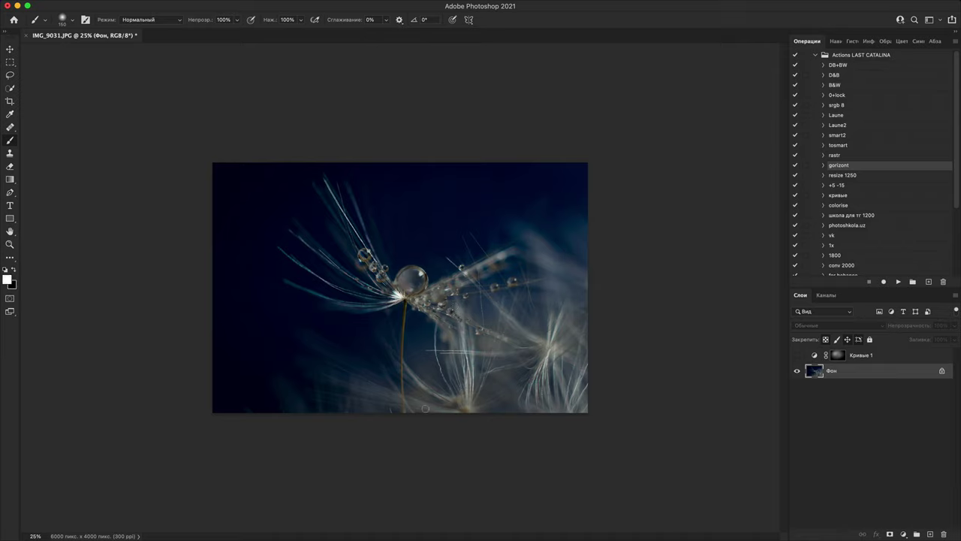
{"action": "mouse_move", "coordinate": [385, 413]}
{"action": "left_mouse_down"}
{"action": "mouse_move", "coordinate": [405, 346]}
{"action": "mouse_move", "coordinate": [595, 267]}
{"action": "left_mouse_up"}
{"action": "mouse_move", "coordinate": [441, 225]}
{"action": "left_mouse_down"}
{"action": "mouse_move", "coordinate": [495, 270]}
{"action": "mouse_move", "coordinate": [450, 297]}
{"action": "left_mouse_up"}
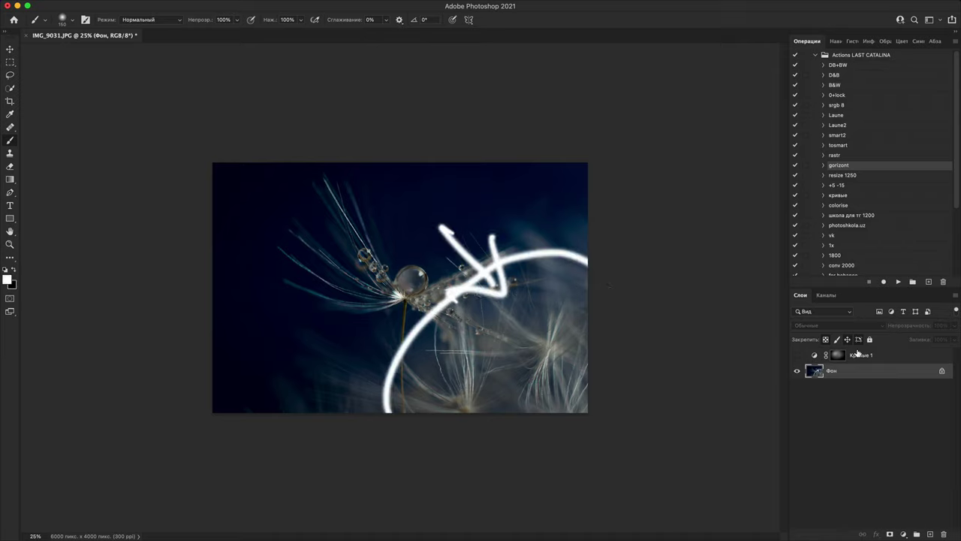
{"action": "key", "text": "super+z"}
{"action": "key", "text": "super+z"}
{"action": "key", "text": "super+z"}
{"action": "left_click", "coordinate": [797, 354]}
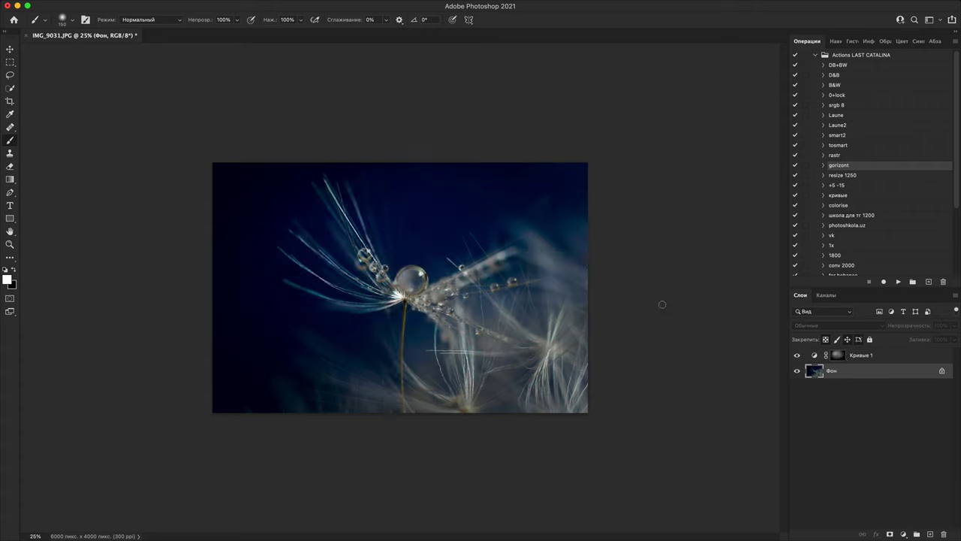
Step: Circle the sharp seed head and its drops with a white brush stroke on Фон, and close IMG_9031.JPG without saving
{"action": "mouse_move", "coordinate": [364, 338]}
{"action": "left_mouse_down"}
{"action": "mouse_move", "coordinate": [412, 183]}
{"action": "mouse_move", "coordinate": [496, 305]}
{"action": "mouse_move", "coordinate": [363, 375]}
{"action": "left_mouse_up"}
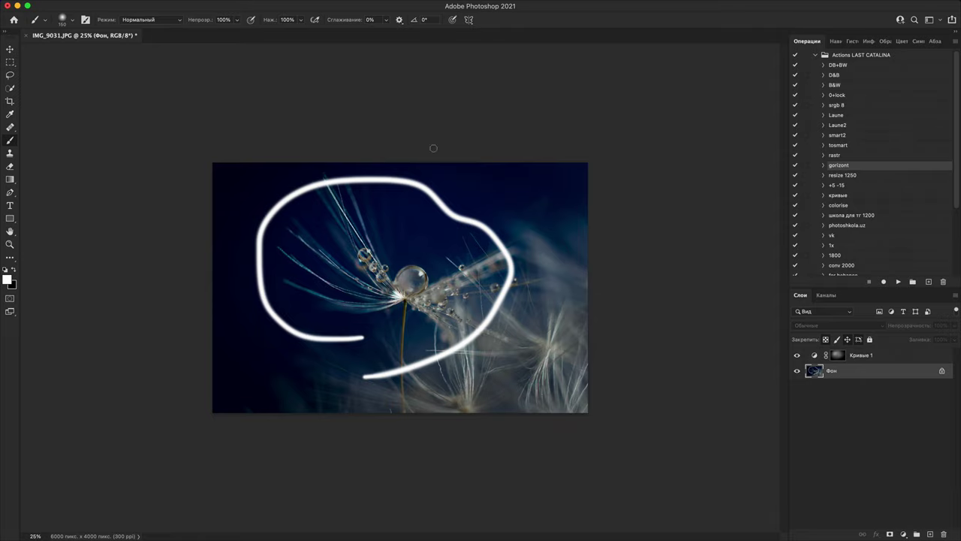
{"action": "left_click", "coordinate": [26, 35]}
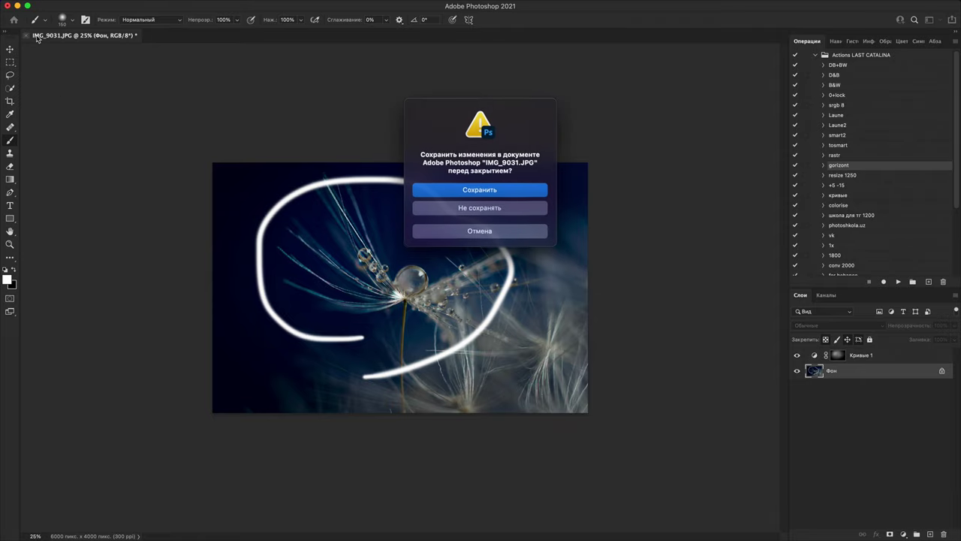
{"action": "left_click", "coordinate": [471, 212]}
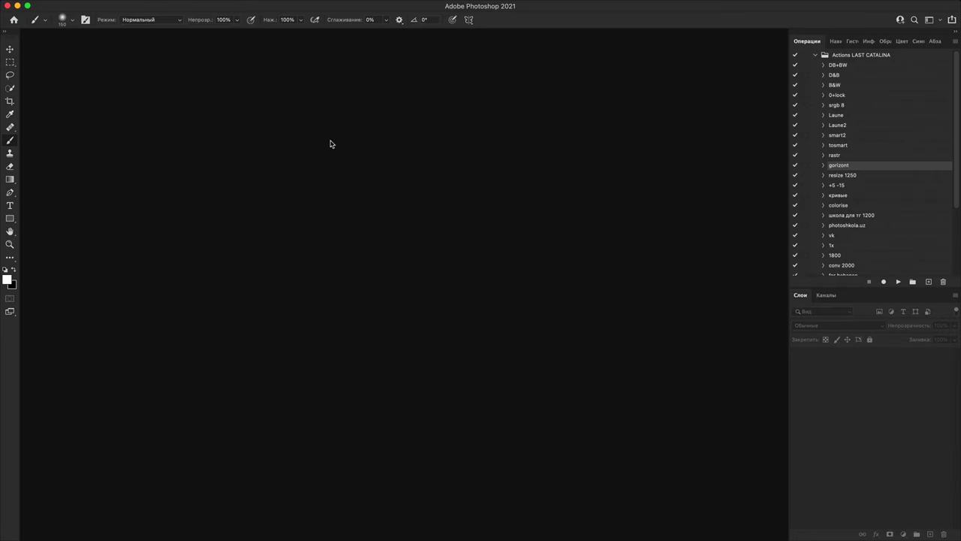
Step: Switch to Bridge and open the purple earbuds photo IMG_9193-1.JPG in Photoshop, using its embedded colour profile
{"action": "left_click", "coordinate": [18, 6]}
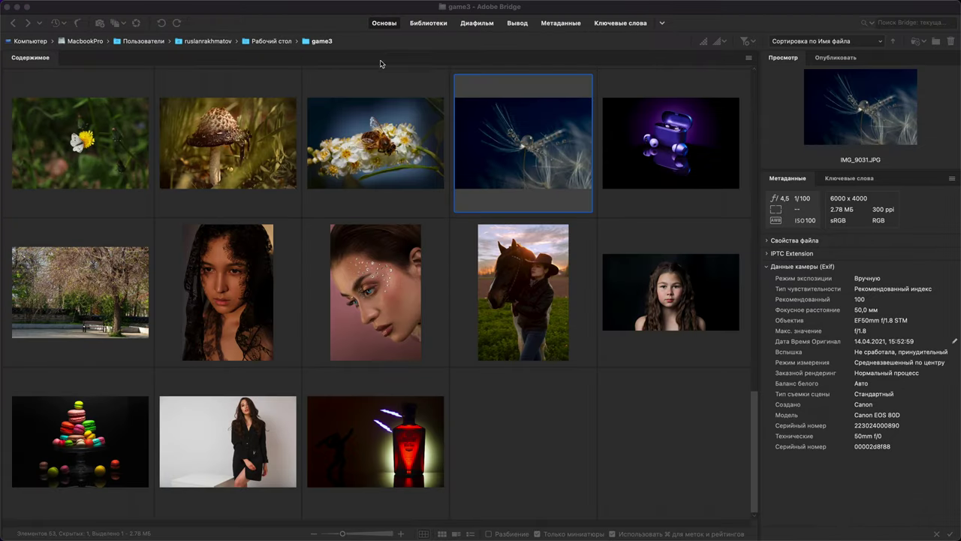
{"action": "left_click", "coordinate": [637, 178]}
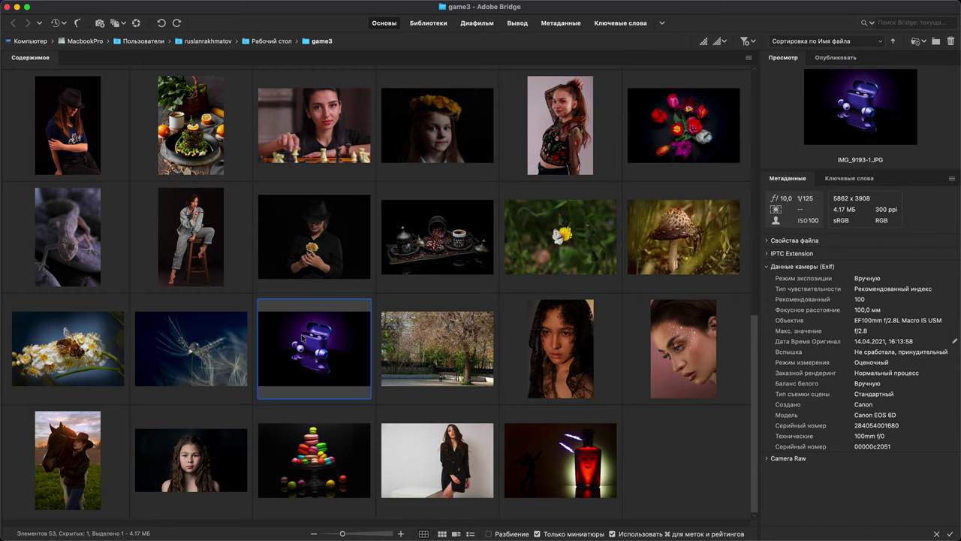
{"action": "double_click", "coordinate": [303, 340]}
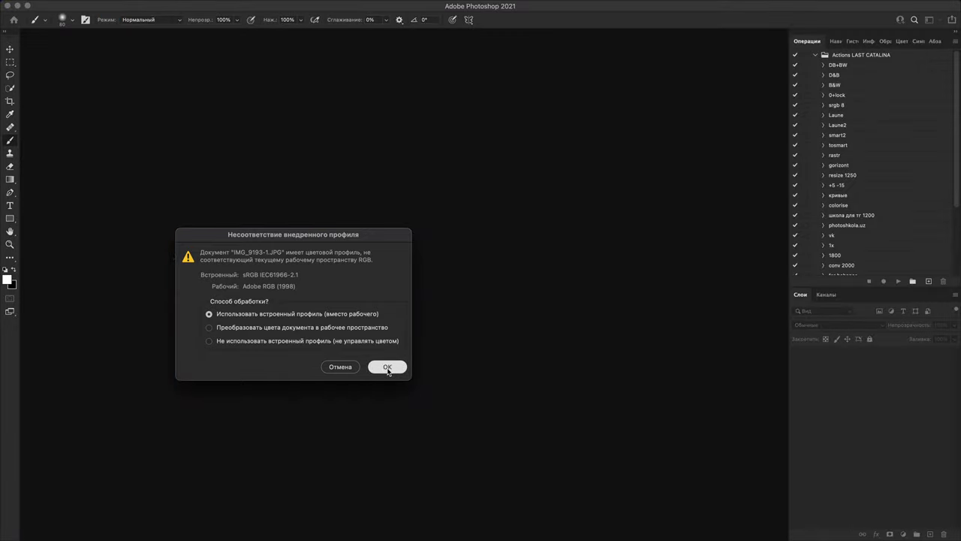
{"action": "left_click", "coordinate": [387, 368]}
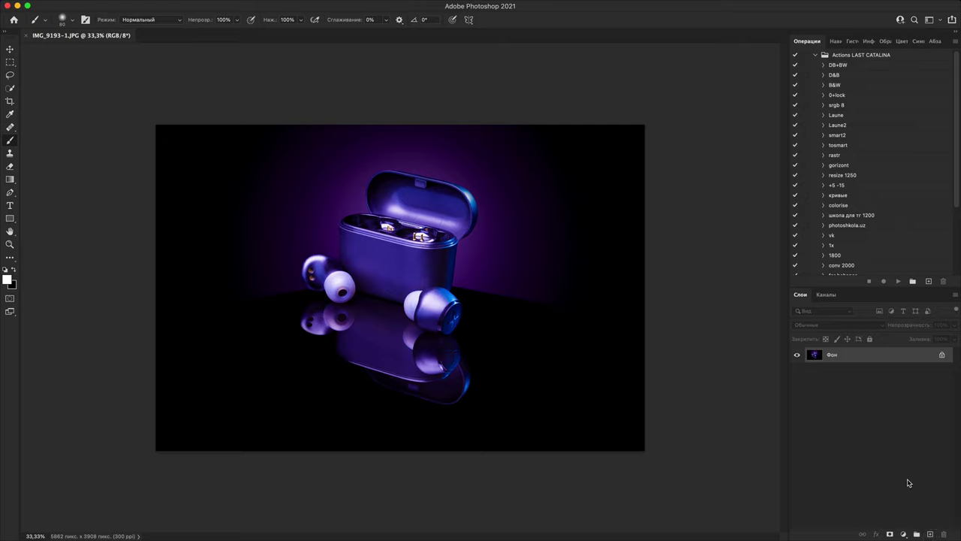
Step: Add an empty layer above Фон and a Curves adjustment above it, with an RGB point raised to input 27, output 163
{"action": "left_click", "coordinate": [930, 534]}
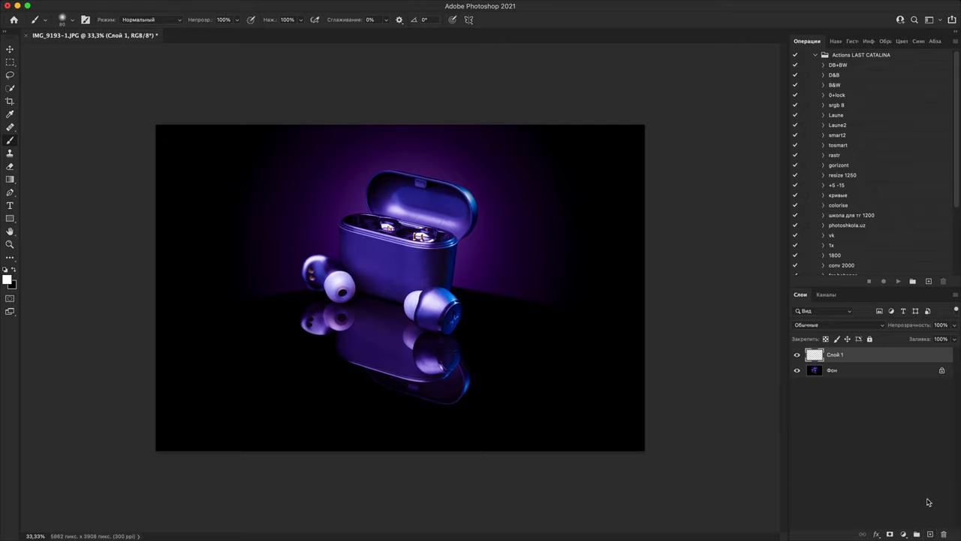
{"action": "left_click", "coordinate": [903, 534]}
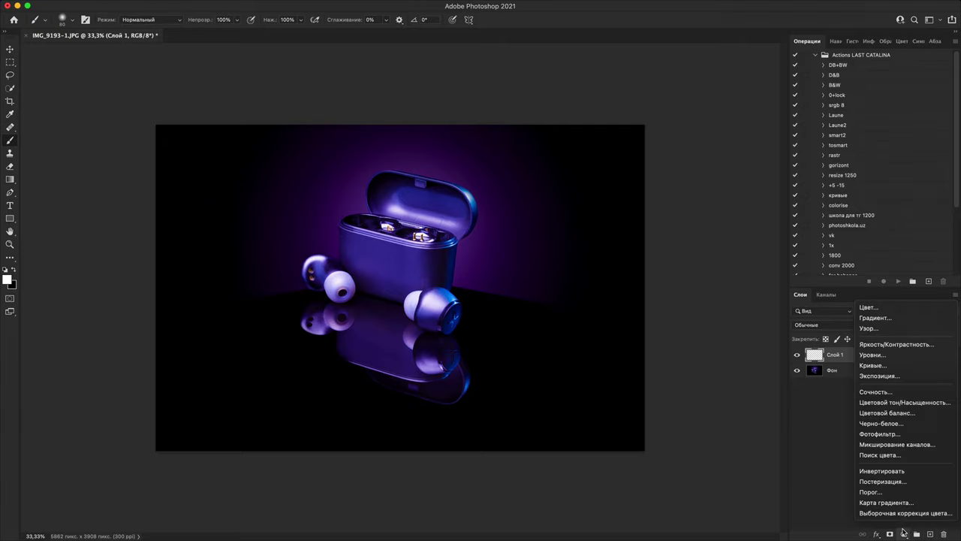
{"action": "left_click", "coordinate": [875, 366]}
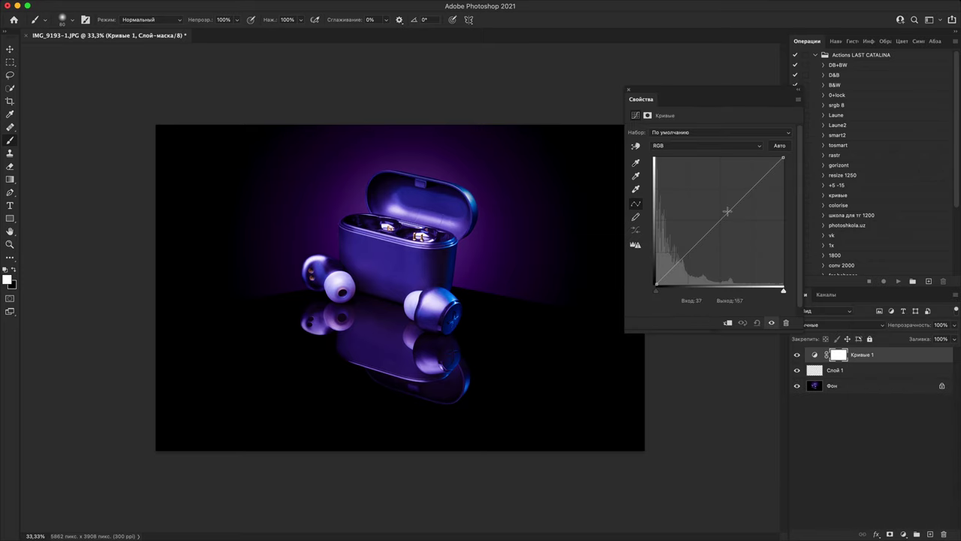
{"action": "left_click_drag", "start_coordinate": [717, 224], "coordinate": [669, 202]}
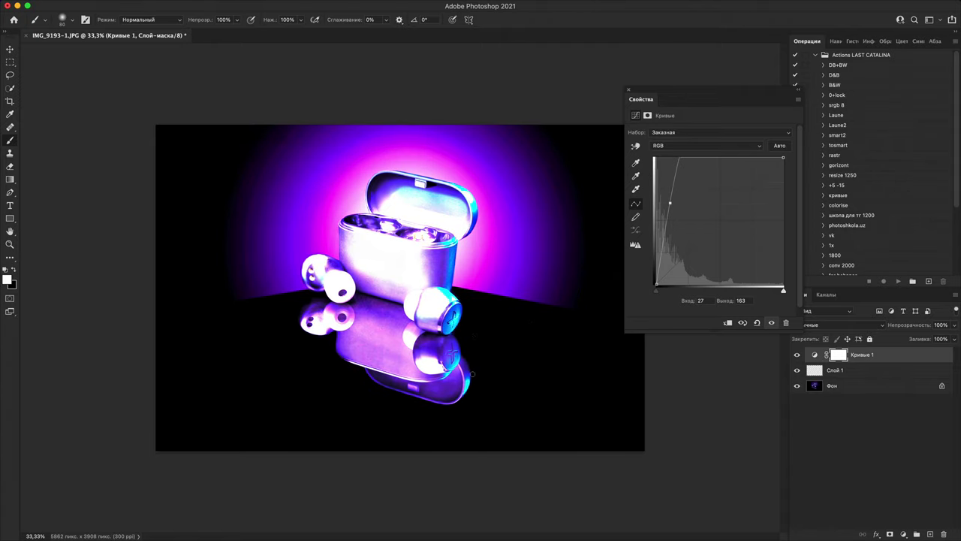
Step: Examine the front earbud, its reflection and the table edge up to 600% for noise and uneven retouching under the brightened Curves
{"action": "key", "text": "super+1"}
{"action": "key", "text": "super+plus"}
{"action": "left_click_drag", "start_coordinate": [517, 401], "coordinate": [185, 84]}
{"action": "left_click_drag", "start_coordinate": [525, 371], "coordinate": [607, 315]}
{"action": "key", "text": "super+plus"}
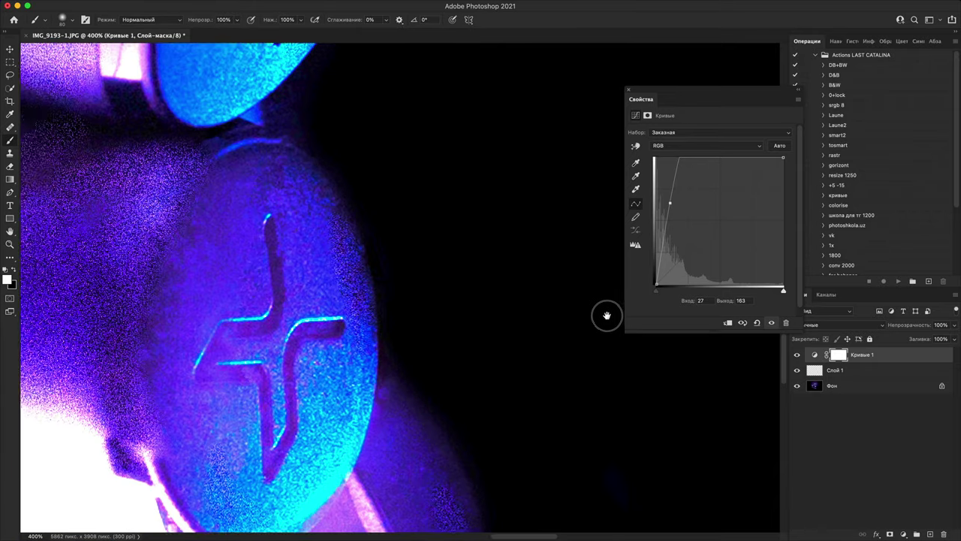
{"action": "left_click_drag", "start_coordinate": [329, 159], "coordinate": [424, 278]}
{"action": "key", "text": "super+plus"}
{"action": "key", "text": "super+plus"}
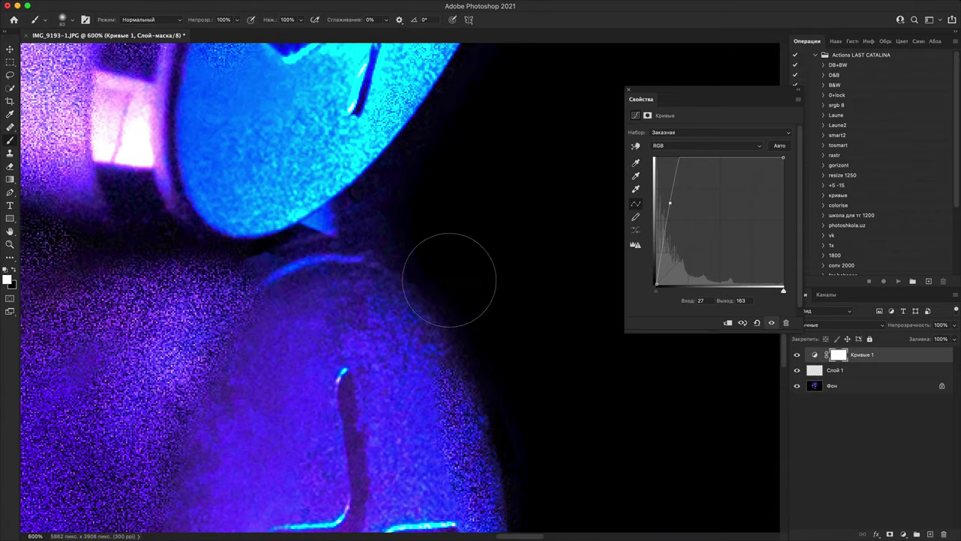
{"action": "left_click_drag", "start_coordinate": [473, 201], "coordinate": [445, 302]}
{"action": "scroll", "coordinate": [443, 302], "scroll_direction": "up", "scroll_amount": 10}
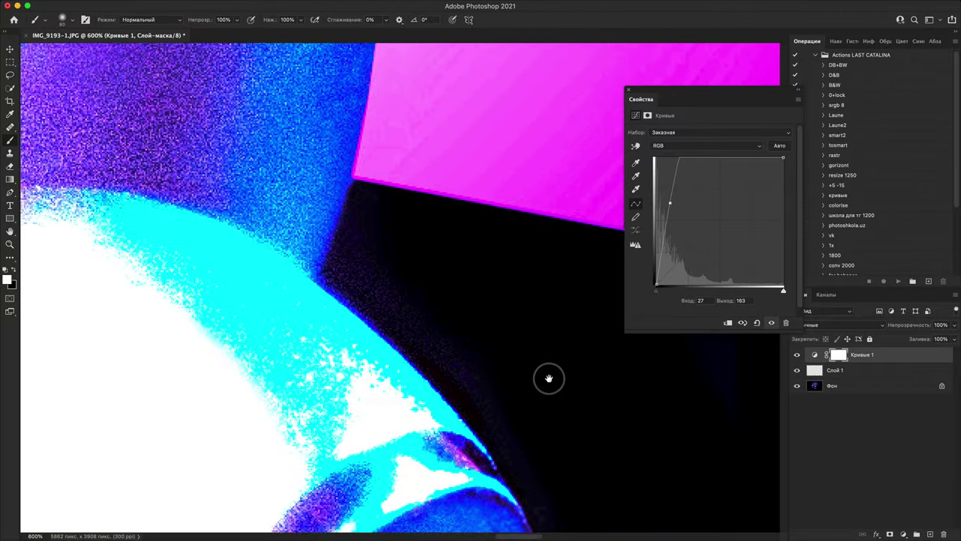
{"action": "left_click_drag", "start_coordinate": [489, 337], "coordinate": [300, 354]}
{"action": "left_click_drag", "start_coordinate": [536, 433], "coordinate": [298, 352]}
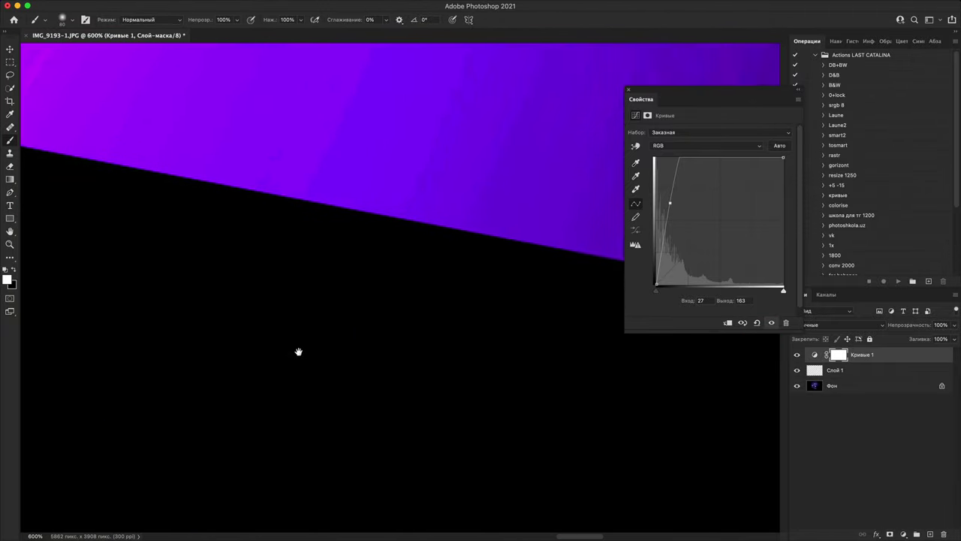
{"action": "mouse_move", "coordinate": [473, 372]}
{"action": "left_mouse_down"}
{"action": "mouse_move", "coordinate": [311, 309]}
{"action": "mouse_move", "coordinate": [382, 293]}
{"action": "mouse_move", "coordinate": [433, 341]}
{"action": "mouse_move", "coordinate": [353, 297]}
{"action": "mouse_move", "coordinate": [519, 356]}
{"action": "mouse_move", "coordinate": [423, 420]}
{"action": "mouse_move", "coordinate": [452, 315]}
{"action": "left_mouse_up"}
{"action": "left_click_drag", "start_coordinate": [443, 525], "coordinate": [503, 292]}
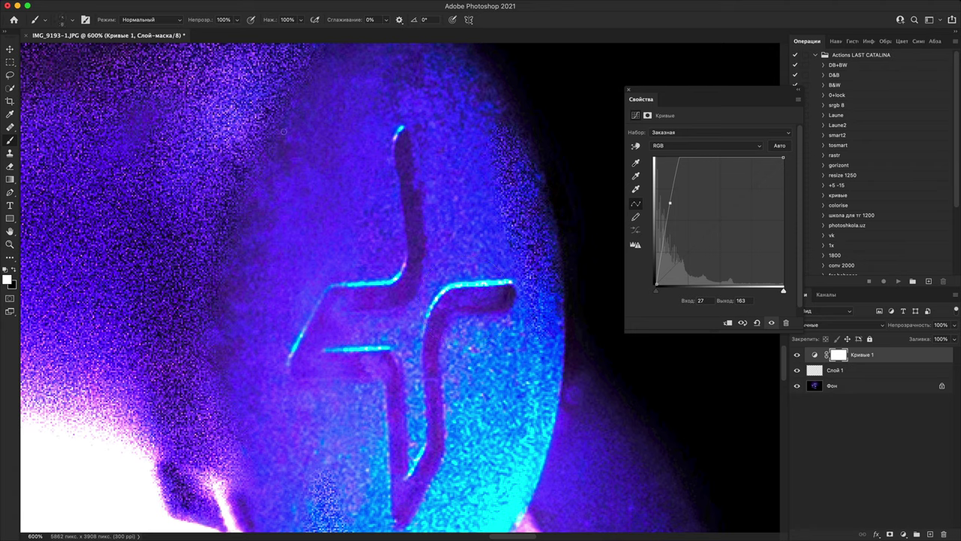
Step: On Слой 1, mark the uneven texture on the reflected front earbud's logo face with white brush strokes down both sides
{"action": "left_click", "coordinate": [850, 372]}
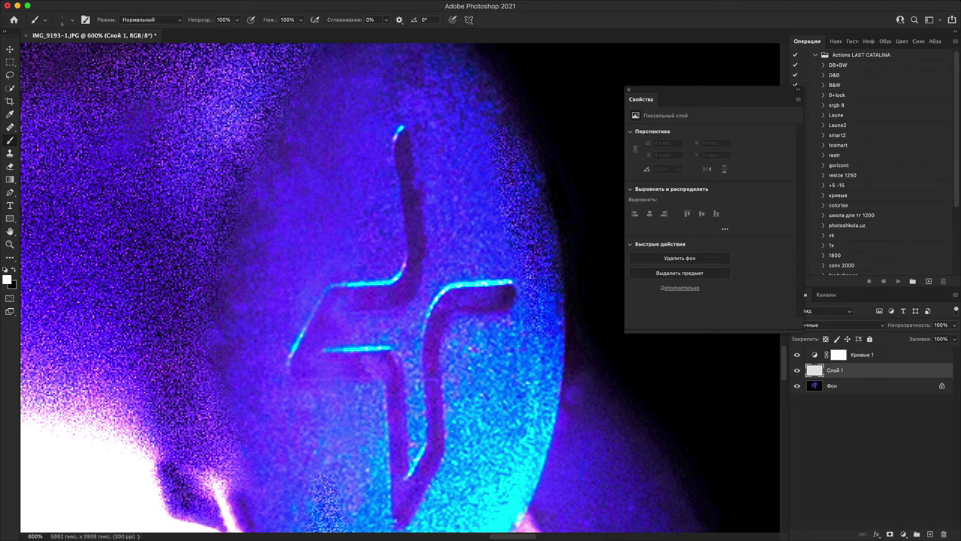
{"action": "mouse_move", "coordinate": [262, 113]}
{"action": "left_mouse_down"}
{"action": "mouse_move", "coordinate": [336, 197]}
{"action": "mouse_move", "coordinate": [302, 300]}
{"action": "left_mouse_up"}
{"action": "left_click", "coordinate": [300, 346]}
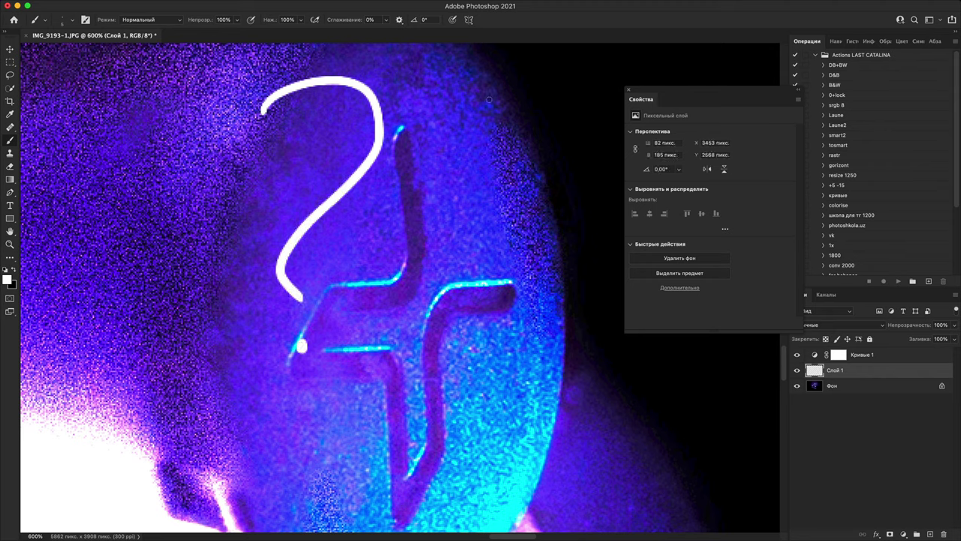
{"action": "left_click_drag", "start_coordinate": [485, 96], "coordinate": [520, 406]}
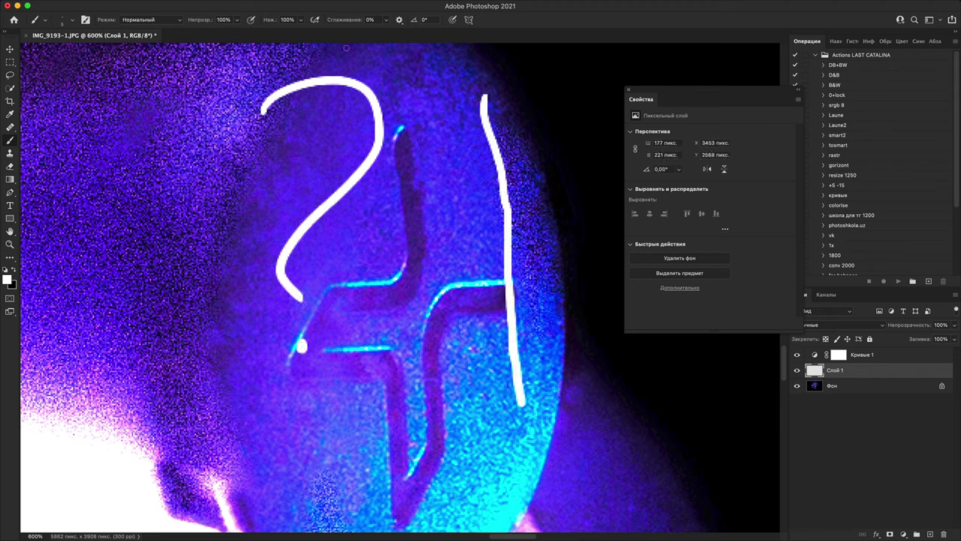
{"action": "mouse_move", "coordinate": [346, 48]}
{"action": "left_mouse_down"}
{"action": "mouse_move", "coordinate": [257, 198]}
{"action": "mouse_move", "coordinate": [239, 262]}
{"action": "mouse_move", "coordinate": [226, 392]}
{"action": "mouse_move", "coordinate": [272, 513]}
{"action": "left_mouse_up"}
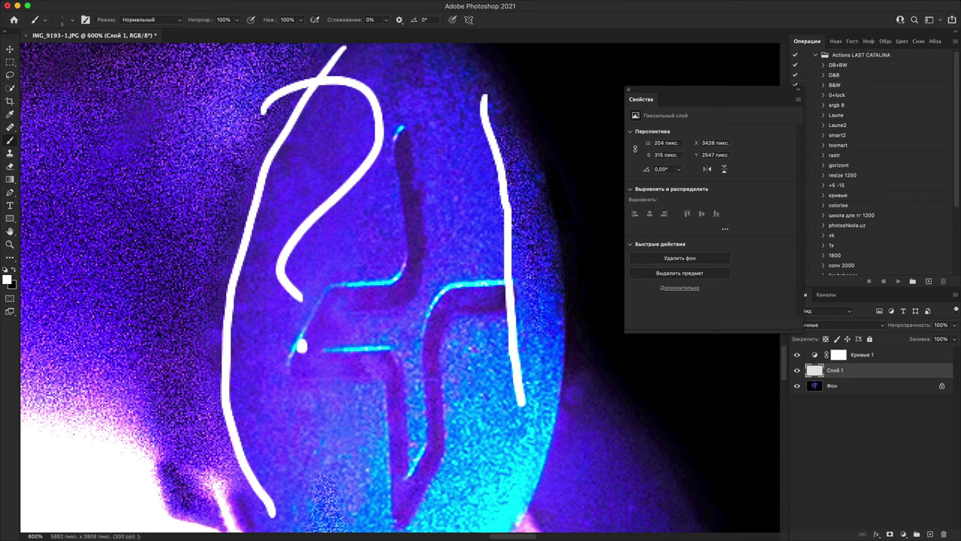
Step: Outline in white the grainy patches at the lower end of the reflected logo face and on the case rim just below
{"action": "left_click_drag", "start_coordinate": [356, 370], "coordinate": [346, 99]}
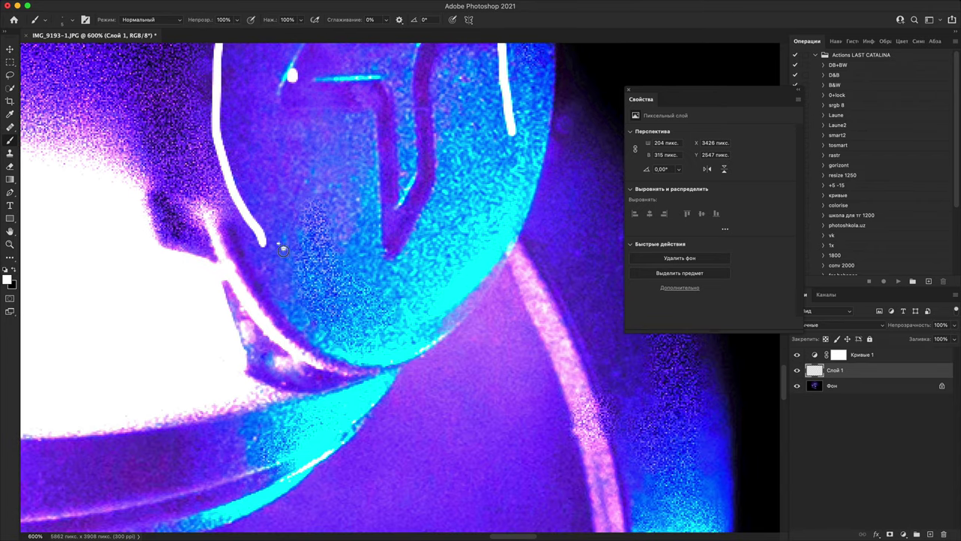
{"action": "mouse_move", "coordinate": [283, 250]}
{"action": "left_mouse_down"}
{"action": "mouse_move", "coordinate": [337, 343]}
{"action": "mouse_move", "coordinate": [386, 352]}
{"action": "mouse_move", "coordinate": [394, 291]}
{"action": "mouse_move", "coordinate": [323, 261]}
{"action": "mouse_move", "coordinate": [315, 202]}
{"action": "mouse_move", "coordinate": [303, 203]}
{"action": "mouse_move", "coordinate": [313, 306]}
{"action": "left_mouse_up"}
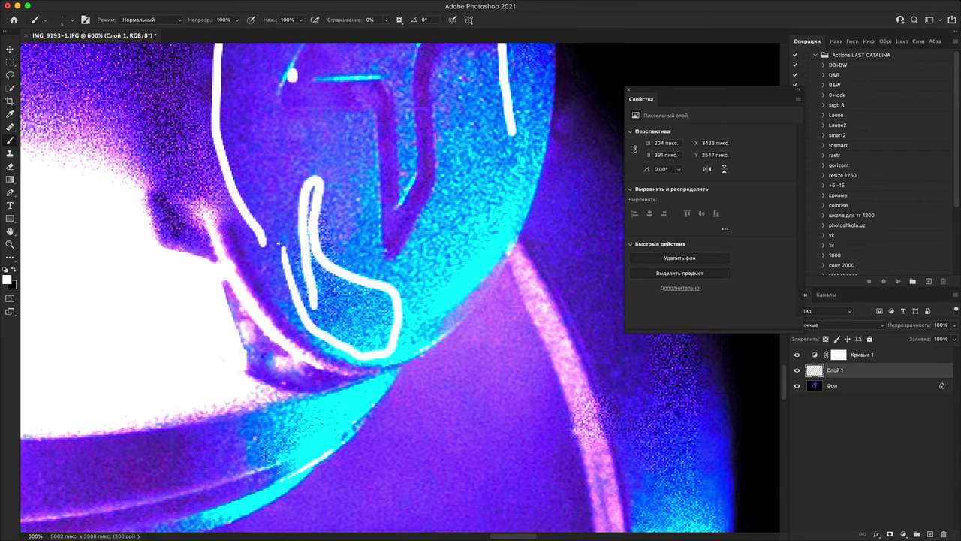
{"action": "mouse_move", "coordinate": [377, 357]}
{"action": "left_mouse_down"}
{"action": "mouse_move", "coordinate": [486, 162]}
{"action": "mouse_move", "coordinate": [479, 157]}
{"action": "left_mouse_up"}
{"action": "mouse_move", "coordinate": [421, 228]}
{"action": "left_mouse_down"}
{"action": "mouse_move", "coordinate": [386, 267]}
{"action": "mouse_move", "coordinate": [423, 224]}
{"action": "left_mouse_up"}
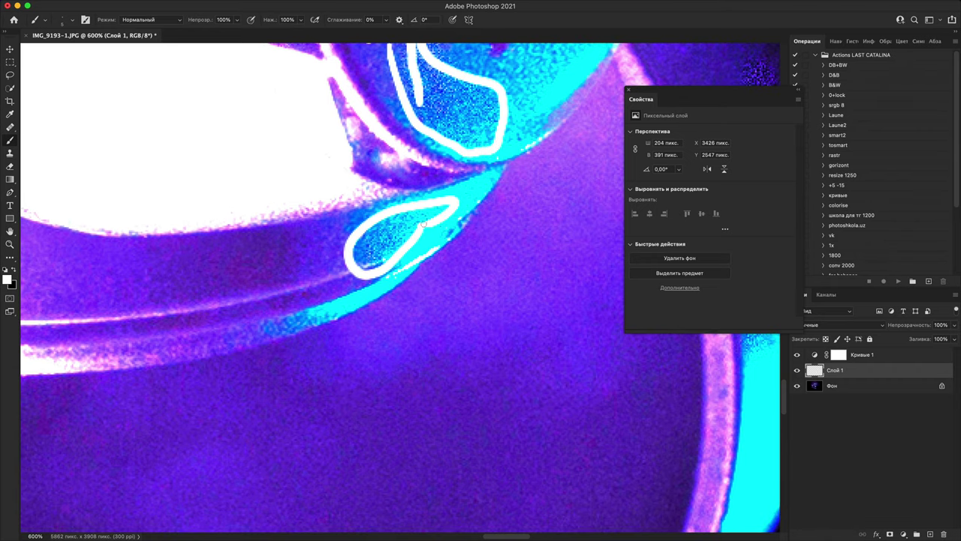
Step: Examine the case reflection and the left earbud's reflected ear tip, comparing them with Кривые 1 hidden and shown
{"action": "left_click_drag", "start_coordinate": [282, 244], "coordinate": [571, 113]}
{"action": "left_click_drag", "start_coordinate": [409, 275], "coordinate": [555, 465]}
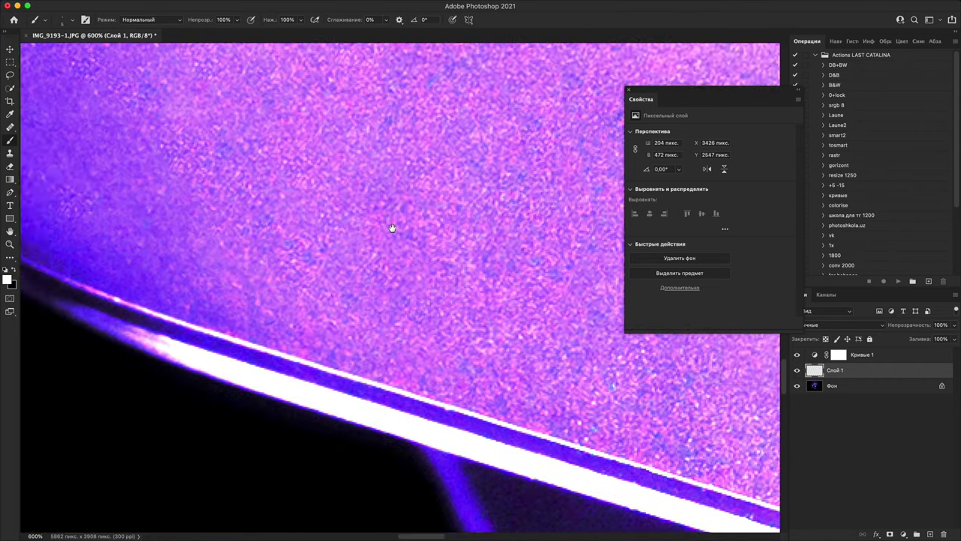
{"action": "left_click_drag", "start_coordinate": [392, 227], "coordinate": [301, 390]}
{"action": "left_click_drag", "start_coordinate": [377, 204], "coordinate": [347, 314]}
{"action": "left_click_drag", "start_coordinate": [390, 212], "coordinate": [417, 101]}
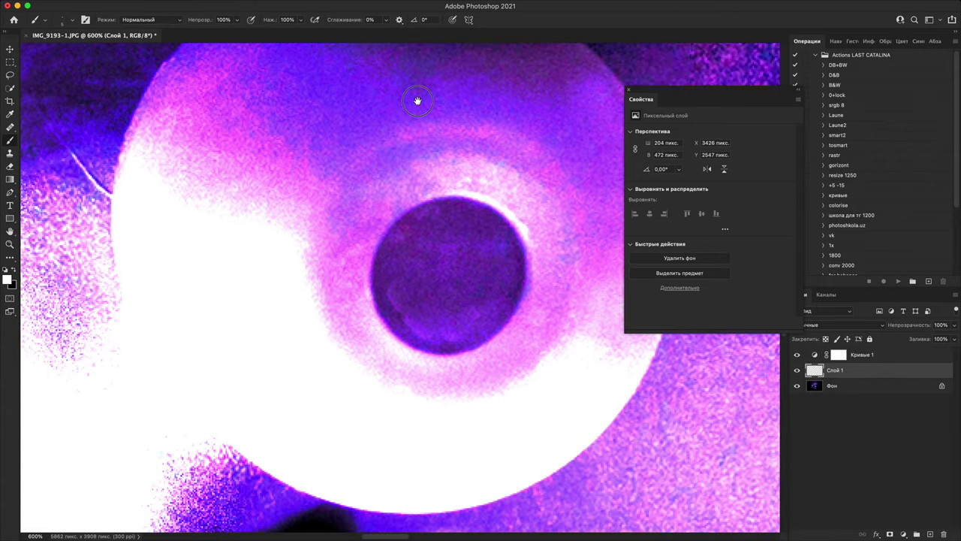
{"action": "left_click", "coordinate": [798, 354]}
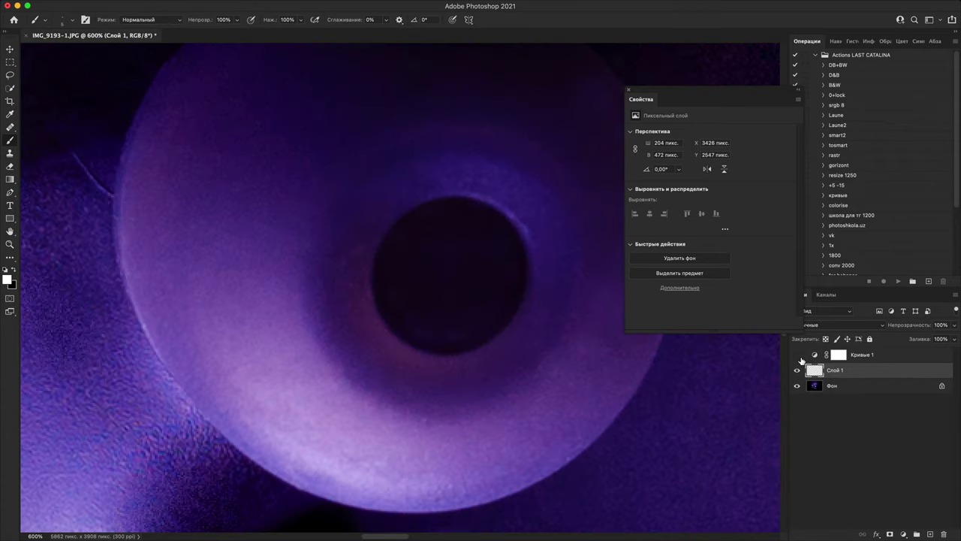
{"action": "left_click", "coordinate": [797, 354]}
{"action": "scroll", "coordinate": [473, 285], "scroll_direction": "down", "scroll_amount": 3}
{"action": "scroll", "coordinate": [473, 285], "scroll_direction": "left", "scroll_amount": 2}
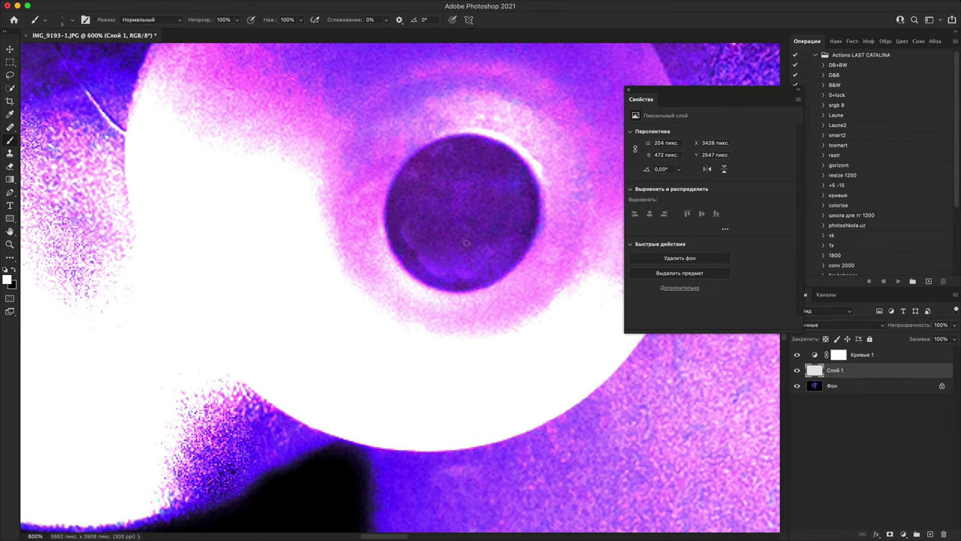
Step: Mark the hole of the reflected left ear tip and the area near the case reflection's left edge with white outlines
{"action": "mouse_move", "coordinate": [466, 242]}
{"action": "left_mouse_down"}
{"action": "mouse_move", "coordinate": [422, 280]}
{"action": "mouse_move", "coordinate": [458, 191]}
{"action": "left_mouse_up"}
{"action": "mouse_move", "coordinate": [463, 332]}
{"action": "left_mouse_down"}
{"action": "mouse_move", "coordinate": [543, 187]}
{"action": "mouse_move", "coordinate": [545, 112]}
{"action": "left_mouse_up"}
{"action": "left_click_drag", "start_coordinate": [378, 245], "coordinate": [440, 160]}
{"action": "mouse_move", "coordinate": [537, 189]}
{"action": "left_mouse_down"}
{"action": "mouse_move", "coordinate": [502, 378]}
{"action": "mouse_move", "coordinate": [420, 255]}
{"action": "mouse_move", "coordinate": [363, 260]}
{"action": "left_mouse_up"}
{"action": "left_click_drag", "start_coordinate": [380, 272], "coordinate": [560, 338]}
{"action": "left_click_drag", "start_coordinate": [255, 158], "coordinate": [405, 259]}
{"action": "left_click_drag", "start_coordinate": [601, 166], "coordinate": [353, 294]}
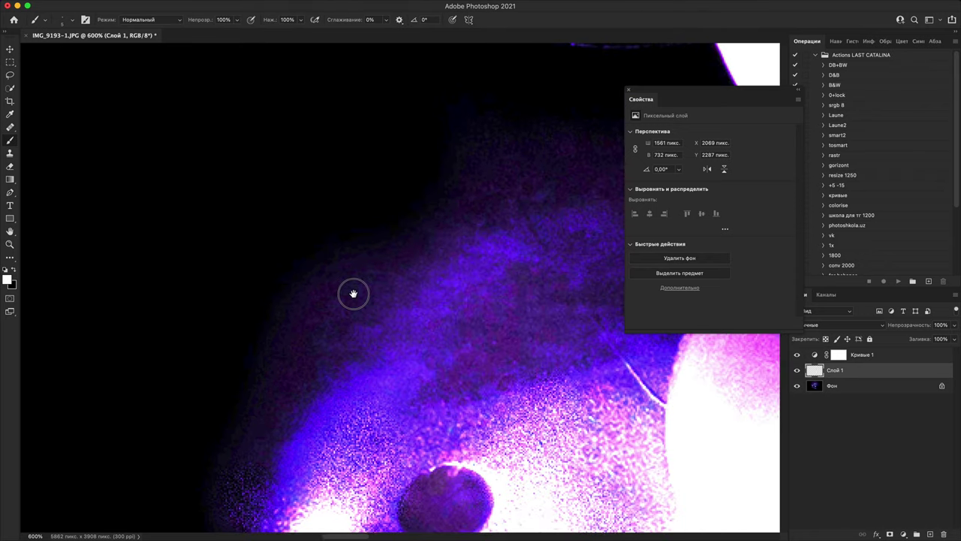
Step: Hide the Кривые 1 layer and circle in white the grainy patch beside the left earbud's gold contacts
{"action": "left_click_drag", "start_coordinate": [564, 194], "coordinate": [294, 344]}
{"action": "mouse_move", "coordinate": [324, 242]}
{"action": "left_mouse_down"}
{"action": "mouse_move", "coordinate": [298, 158]}
{"action": "mouse_move", "coordinate": [310, 273]}
{"action": "mouse_move", "coordinate": [433, 346]}
{"action": "mouse_move", "coordinate": [379, 267]}
{"action": "mouse_move", "coordinate": [381, 254]}
{"action": "left_mouse_up"}
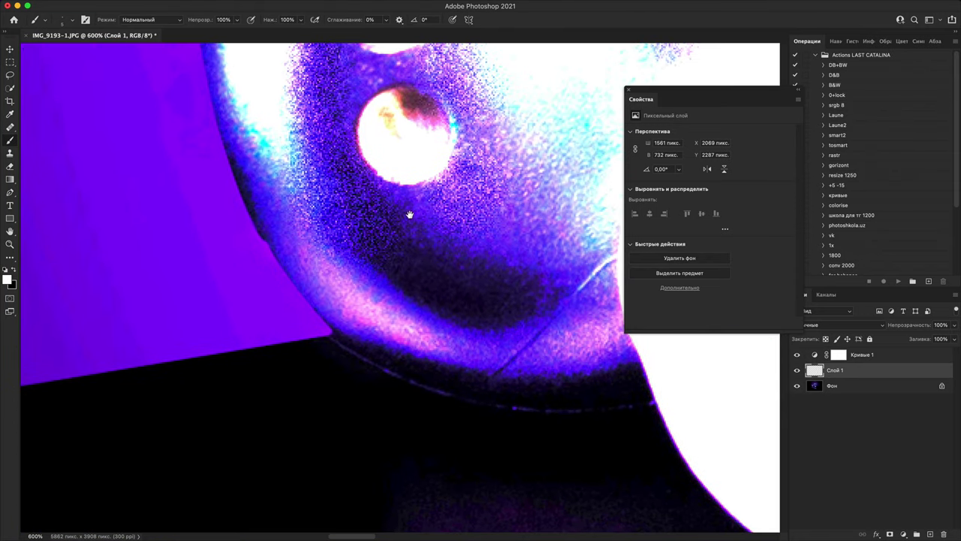
{"action": "left_click_drag", "start_coordinate": [410, 215], "coordinate": [336, 326]}
{"action": "left_click", "coordinate": [797, 355]}
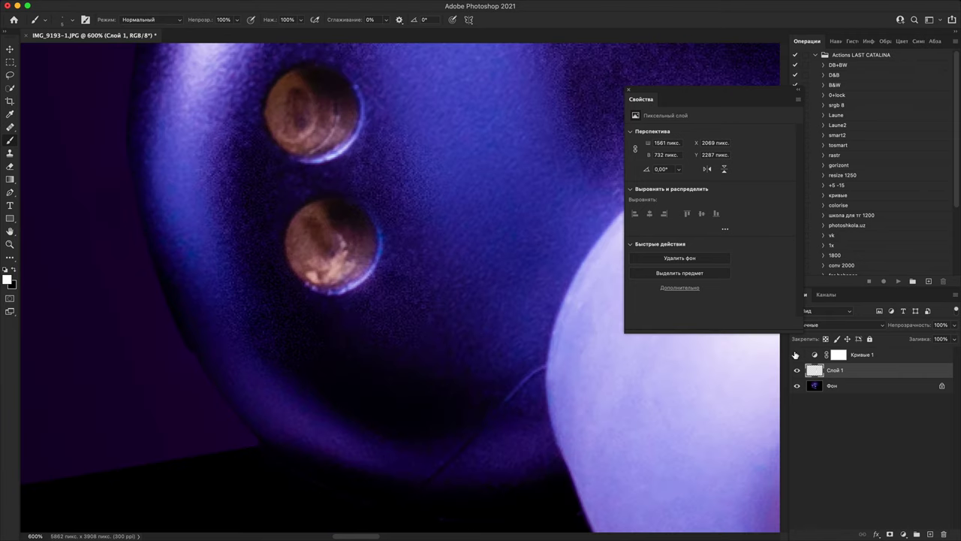
{"action": "scroll", "coordinate": [463, 341], "scroll_direction": "up", "scroll_amount": 3}
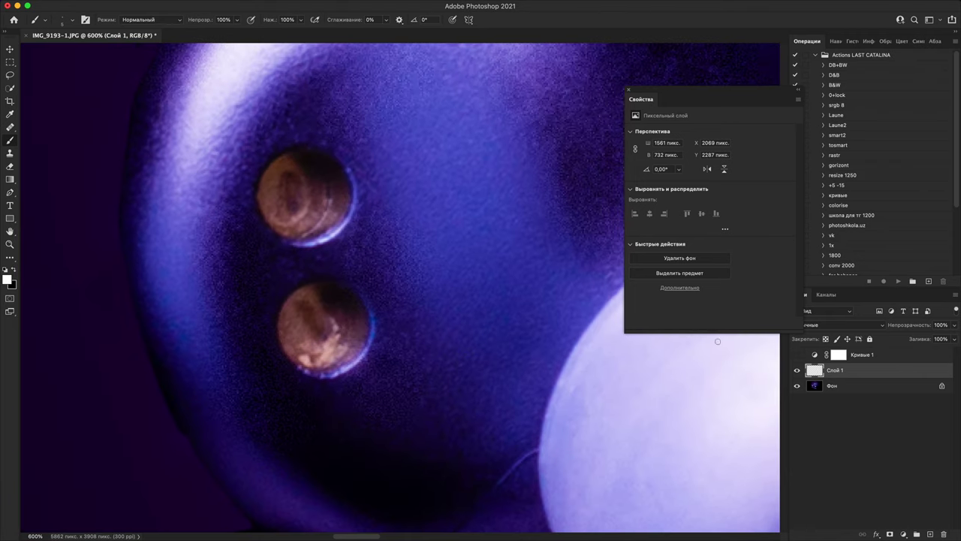
{"action": "scroll", "coordinate": [331, 307], "scroll_direction": "up", "scroll_amount": 2}
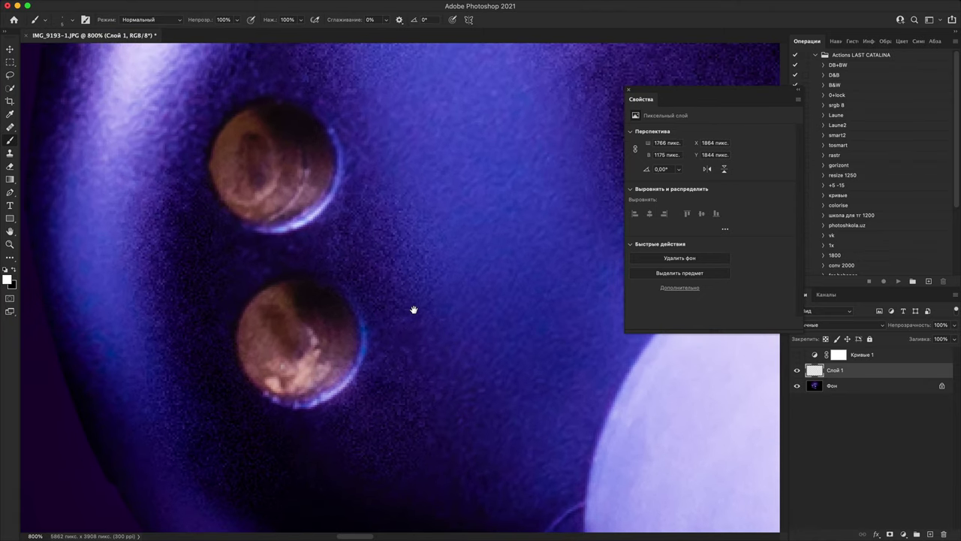
{"action": "left_click_drag", "start_coordinate": [414, 307], "coordinate": [499, 365]}
{"action": "left_click_drag", "start_coordinate": [513, 306], "coordinate": [386, 504]}
{"action": "scroll", "coordinate": [391, 138], "scroll_direction": "down", "scroll_amount": 5}
{"action": "mouse_move", "coordinate": [380, 322]}
{"action": "left_mouse_down"}
{"action": "mouse_move", "coordinate": [381, 239]}
{"action": "mouse_move", "coordinate": [330, 239]}
{"action": "left_mouse_up"}
{"action": "scroll", "coordinate": [420, 225], "scroll_direction": "right", "scroll_amount": 5}
{"action": "scroll", "coordinate": [421, 225], "scroll_direction": "down", "scroll_amount": 3}
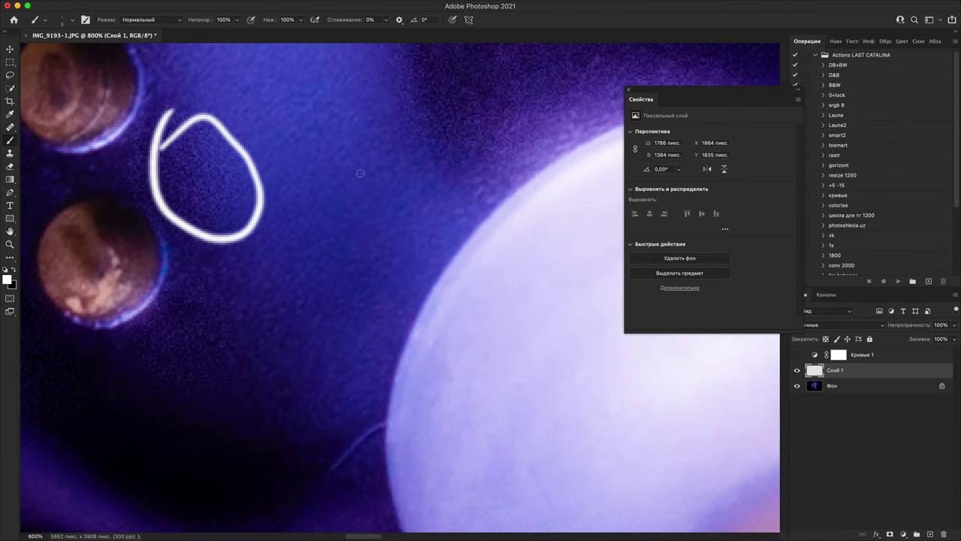
Step: Draw a white question mark on the smooth blue surface beside the circled patch on the left earbud
{"action": "left_click", "coordinate": [375, 282]}
{"action": "scroll", "coordinate": [446, 341], "scroll_direction": "right", "scroll_amount": 8}
{"action": "scroll", "coordinate": [445, 340], "scroll_direction": "up", "scroll_amount": 4}
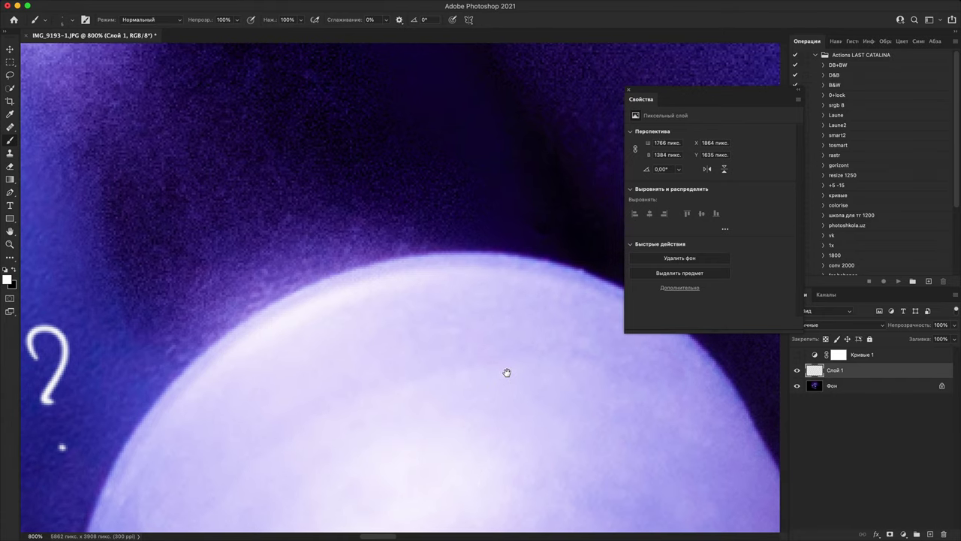
Step: Examine the left ear tip, the case front and the front earbud's body and logo face for grain differences without the Curves
{"action": "scroll", "coordinate": [506, 371], "scroll_direction": "right", "scroll_amount": 10}
{"action": "scroll", "coordinate": [506, 371], "scroll_direction": "down", "scroll_amount": 2}
{"action": "scroll", "coordinate": [423, 253], "scroll_direction": "right", "scroll_amount": 15}
{"action": "scroll", "coordinate": [427, 280], "scroll_direction": "down", "scroll_amount": 6}
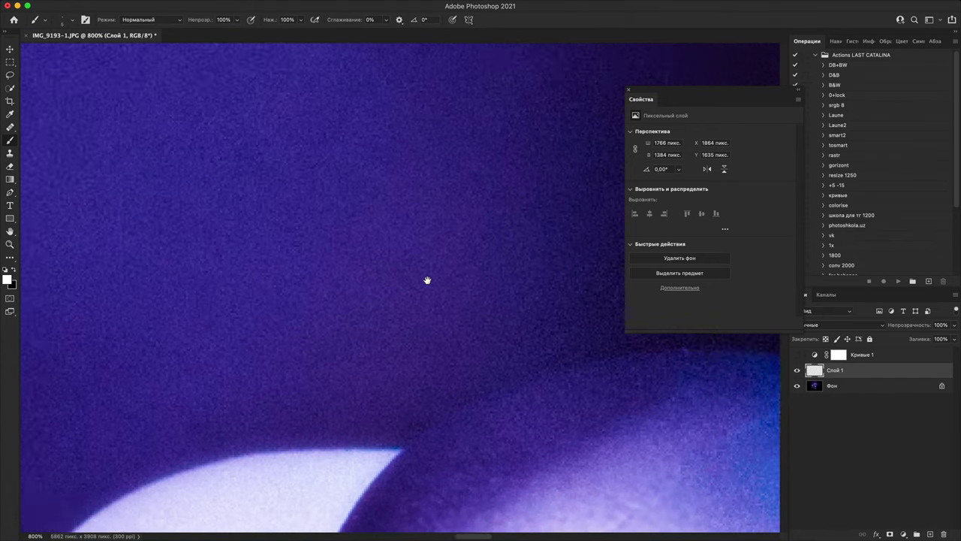
{"action": "left_click_drag", "start_coordinate": [446, 289], "coordinate": [428, 181]}
{"action": "left_click_drag", "start_coordinate": [495, 386], "coordinate": [476, 275]}
{"action": "left_click_drag", "start_coordinate": [563, 336], "coordinate": [486, 244]}
{"action": "left_click_drag", "start_coordinate": [425, 309], "coordinate": [386, 244]}
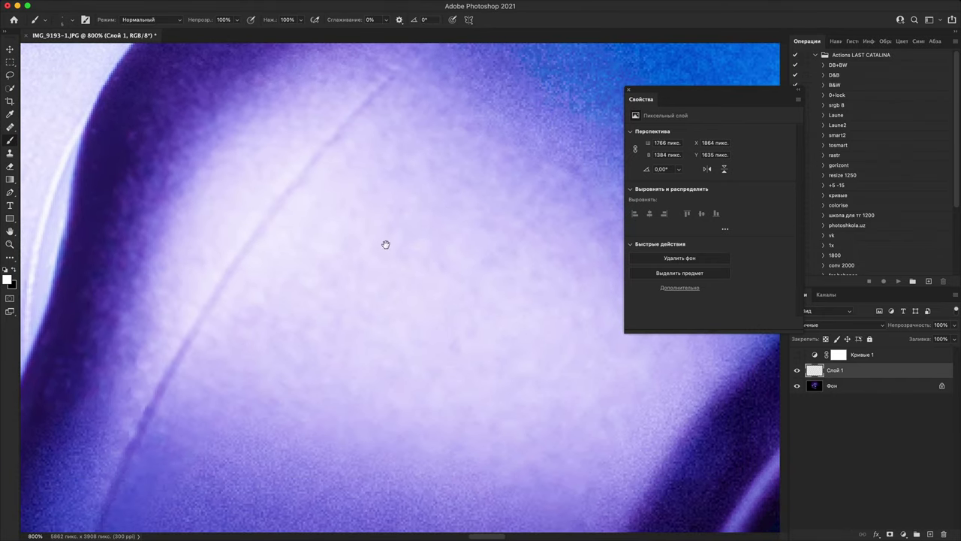
{"action": "key", "text": "super+minus"}
{"action": "key", "text": "super+minus"}
{"action": "left_click_drag", "start_coordinate": [430, 269], "coordinate": [435, 116]}
{"action": "left_click_drag", "start_coordinate": [571, 300], "coordinate": [372, 158]}
{"action": "scroll", "coordinate": [372, 159], "scroll_direction": "down", "scroll_amount": 3}
{"action": "scroll", "coordinate": [373, 159], "scroll_direction": "right", "scroll_amount": 2}
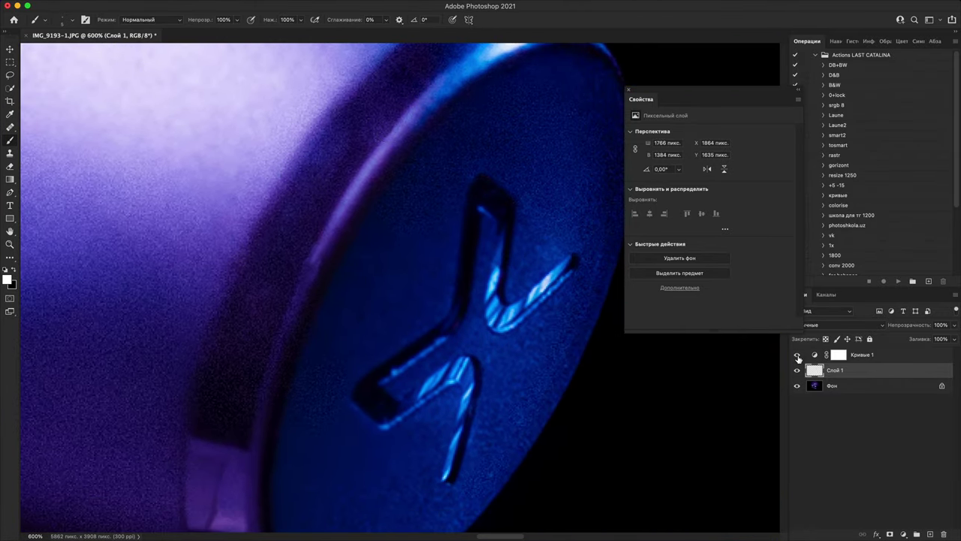
Step: Show Кривые 1 again and outline the uneven patches on the front earbud's blue logo face with white strokes
{"action": "left_click", "coordinate": [796, 355]}
{"action": "mouse_move", "coordinate": [312, 364]}
{"action": "left_mouse_down"}
{"action": "mouse_move", "coordinate": [367, 411]}
{"action": "mouse_move", "coordinate": [301, 363]}
{"action": "mouse_move", "coordinate": [323, 358]}
{"action": "left_mouse_up"}
{"action": "scroll", "coordinate": [323, 358], "scroll_direction": "up", "scroll_amount": 3}
{"action": "left_click_drag", "start_coordinate": [376, 329], "coordinate": [440, 308]}
{"action": "mouse_move", "coordinate": [366, 302]}
{"action": "left_mouse_down"}
{"action": "mouse_move", "coordinate": [481, 306]}
{"action": "mouse_move", "coordinate": [407, 318]}
{"action": "left_mouse_up"}
{"action": "mouse_move", "coordinate": [430, 403]}
{"action": "left_mouse_down"}
{"action": "mouse_move", "coordinate": [416, 238]}
{"action": "mouse_move", "coordinate": [529, 121]}
{"action": "mouse_move", "coordinate": [573, 143]}
{"action": "left_mouse_up"}
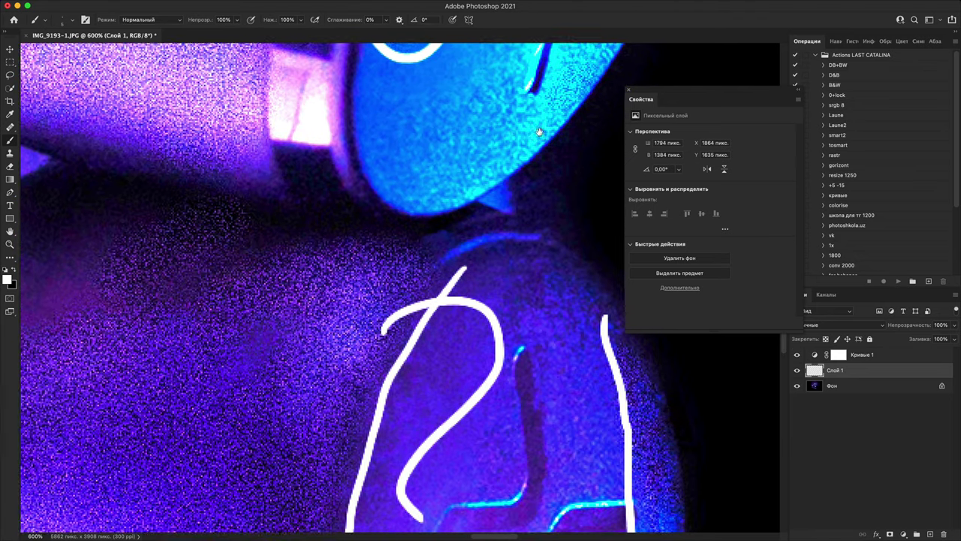
Step: Mark the spot where the front earbud meets its reflection with a large white cross
{"action": "left_click_drag", "start_coordinate": [436, 183], "coordinate": [556, 302]}
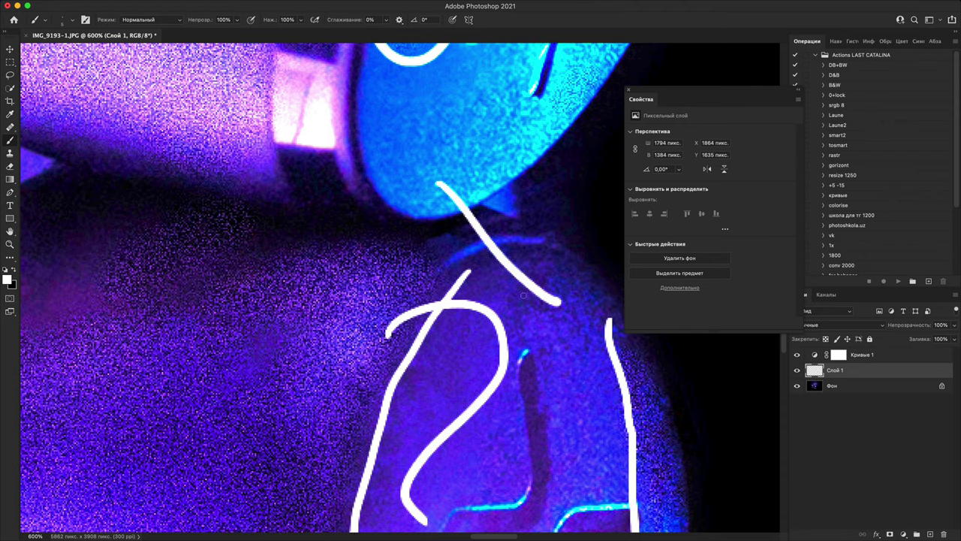
{"action": "left_click_drag", "start_coordinate": [552, 180], "coordinate": [444, 291]}
{"action": "key", "text": "super+minus"}
{"action": "key", "text": "super+minus"}
{"action": "key", "text": "super+minus"}
{"action": "key", "text": "super+minus"}
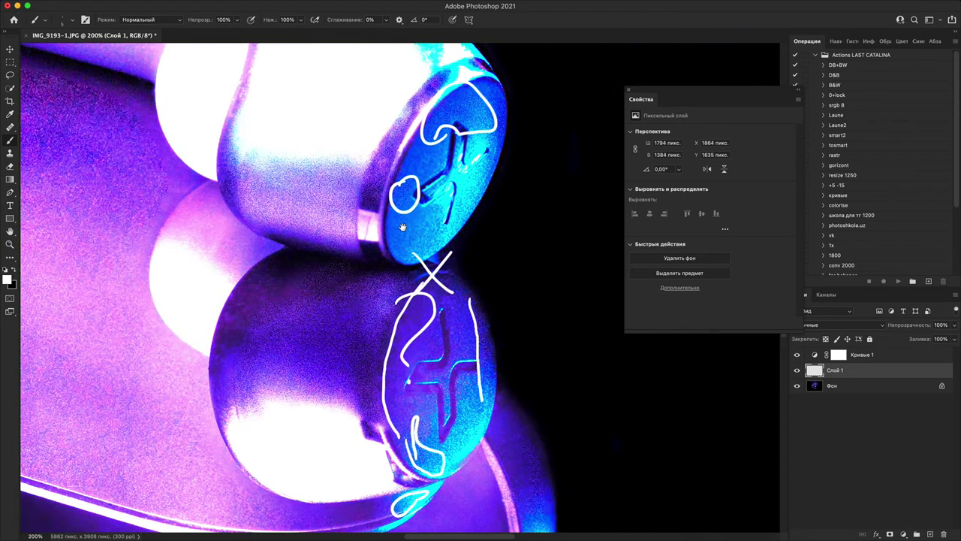
Step: Hide Кривые 1, fit the whole photo in view, and add a new empty layer above Слой 1
{"action": "left_click", "coordinate": [797, 355]}
{"action": "scroll", "coordinate": [371, 223], "scroll_direction": "up", "scroll_amount": 5}
{"action": "scroll", "coordinate": [371, 223], "scroll_direction": "left", "scroll_amount": 5}
{"action": "key", "text": "super+0"}
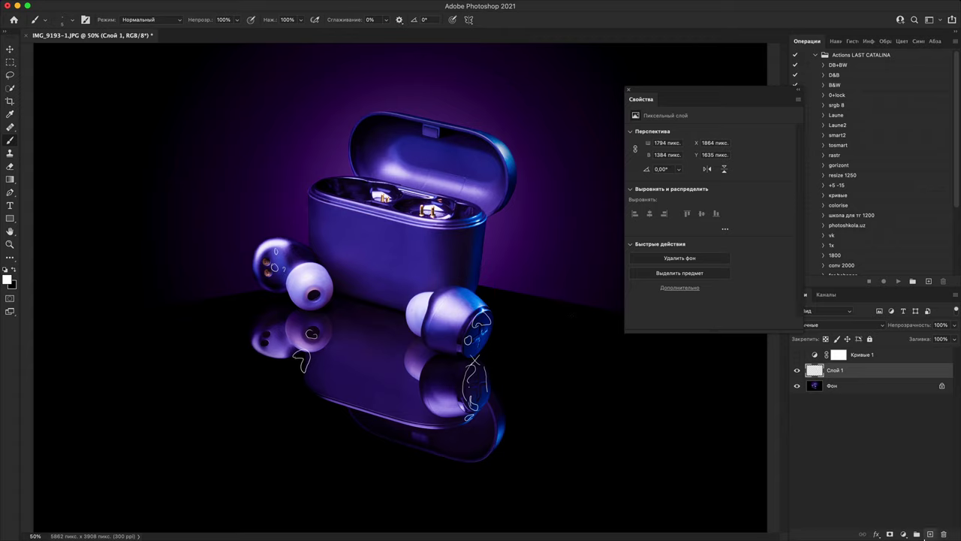
{"action": "left_click", "coordinate": [930, 534]}
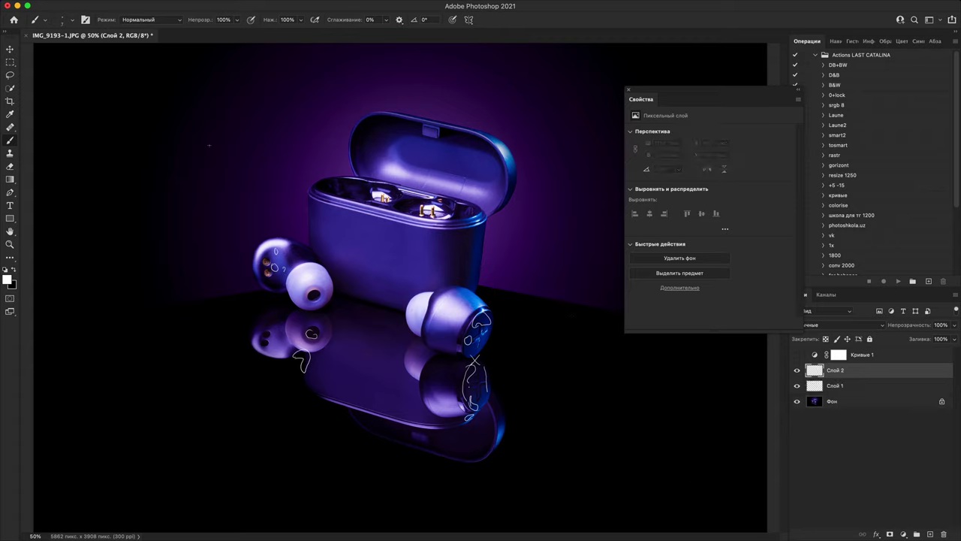
Step: Enlarge the white brush and sketch a light panel beside the photo's upper-left corner with an arrow from it toward the case
{"action": "key", "text": "bracketright"}
{"action": "key", "text": "super+minus"}
{"action": "key", "text": "super+plus"}
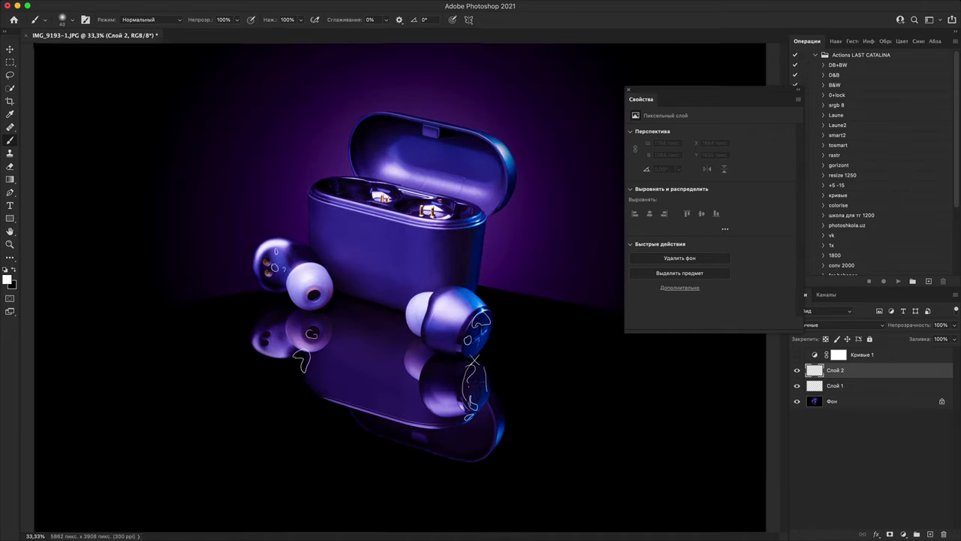
{"action": "key", "text": "super+plus"}
{"action": "key", "text": "super+minus"}
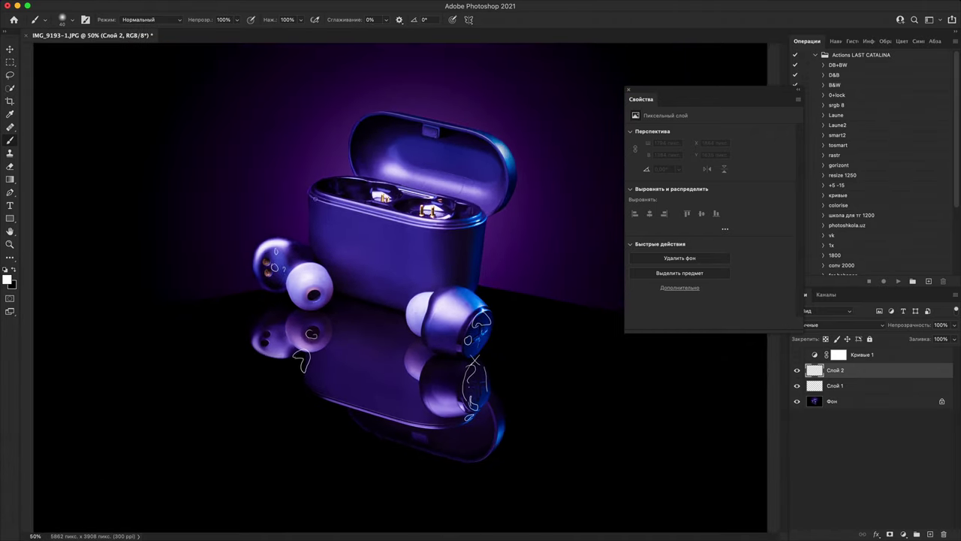
{"action": "key", "text": "c"}
{"action": "key", "text": "b"}
{"action": "key", "text": "super+minus"}
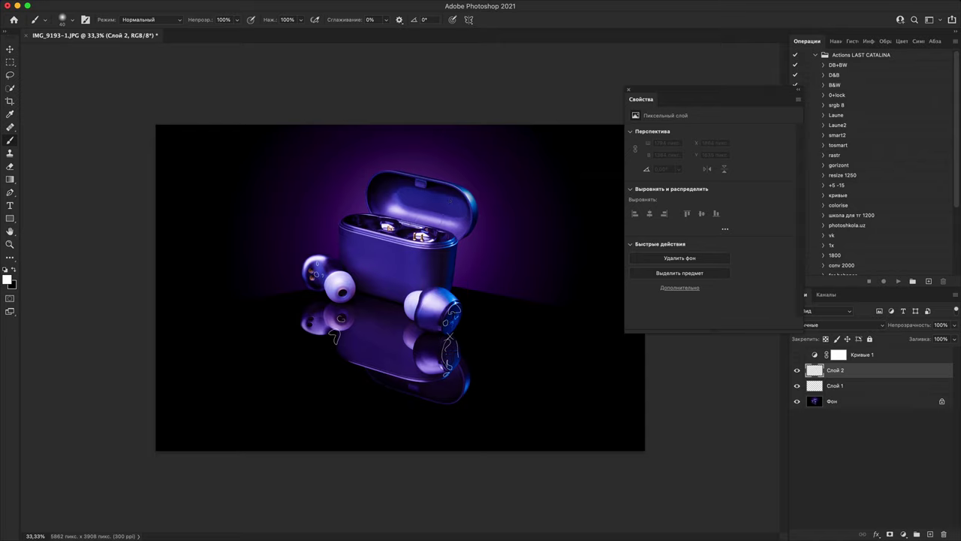
{"action": "mouse_move", "coordinate": [254, 174]}
{"action": "left_mouse_down"}
{"action": "mouse_move", "coordinate": [217, 234]}
{"action": "mouse_move", "coordinate": [256, 131]}
{"action": "mouse_move", "coordinate": [199, 244]}
{"action": "left_mouse_up"}
{"action": "mouse_move", "coordinate": [230, 180]}
{"action": "left_mouse_down"}
{"action": "mouse_move", "coordinate": [301, 179]}
{"action": "mouse_move", "coordinate": [308, 224]}
{"action": "left_mouse_up"}
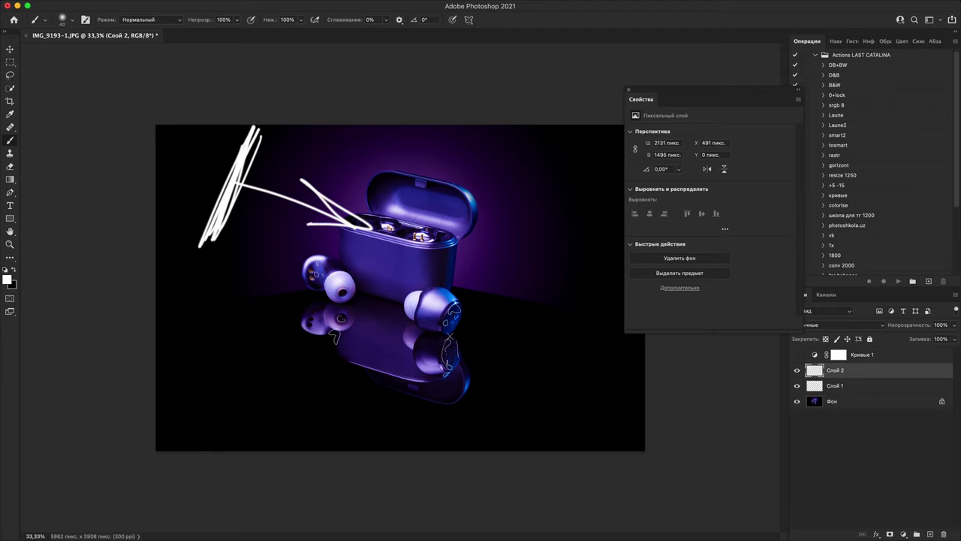
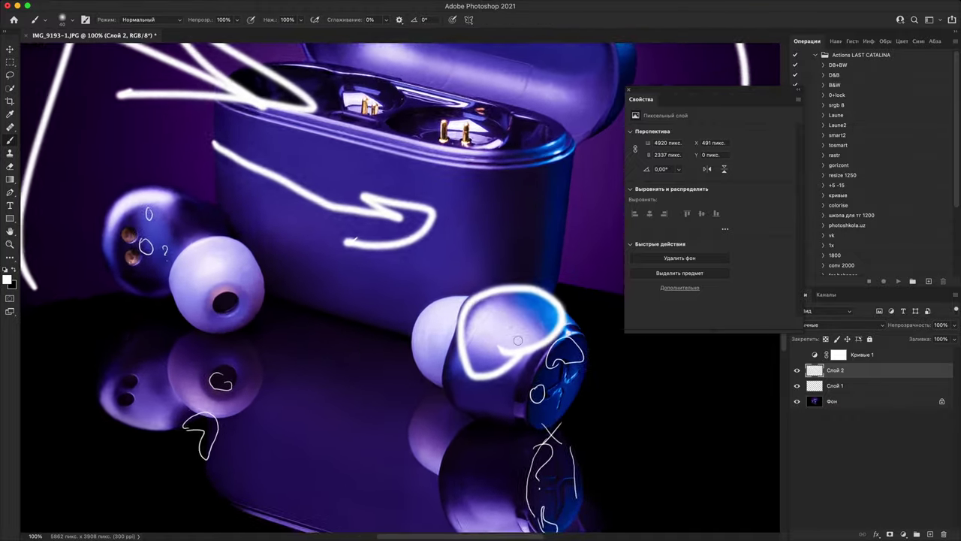
Step: Outline the bright highlights on the left ear tip, the left earbud body and the inside of the case lid in white
{"action": "key", "text": "super+0"}
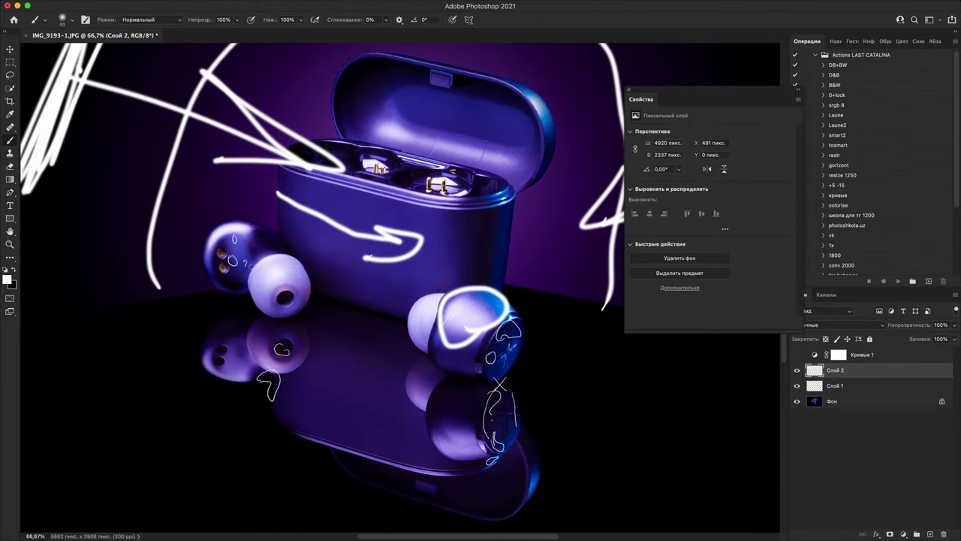
{"action": "mouse_move", "coordinate": [264, 272]}
{"action": "left_mouse_down"}
{"action": "mouse_move", "coordinate": [291, 275]}
{"action": "mouse_move", "coordinate": [260, 283]}
{"action": "left_mouse_up"}
{"action": "left_click_drag", "start_coordinate": [227, 240], "coordinate": [246, 226]}
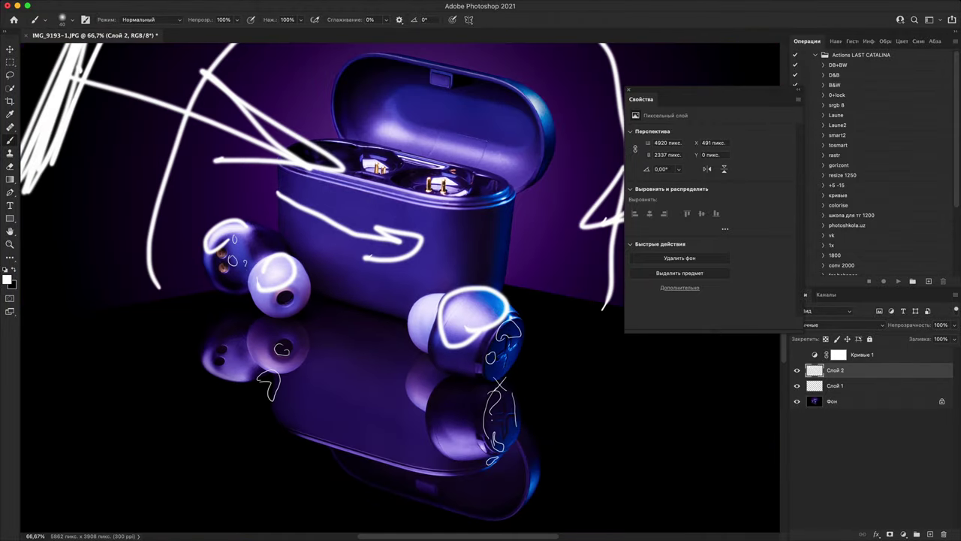
{"action": "mouse_move", "coordinate": [378, 114]}
{"action": "left_mouse_down"}
{"action": "mouse_move", "coordinate": [373, 154]}
{"action": "mouse_move", "coordinate": [370, 107]}
{"action": "left_mouse_up"}
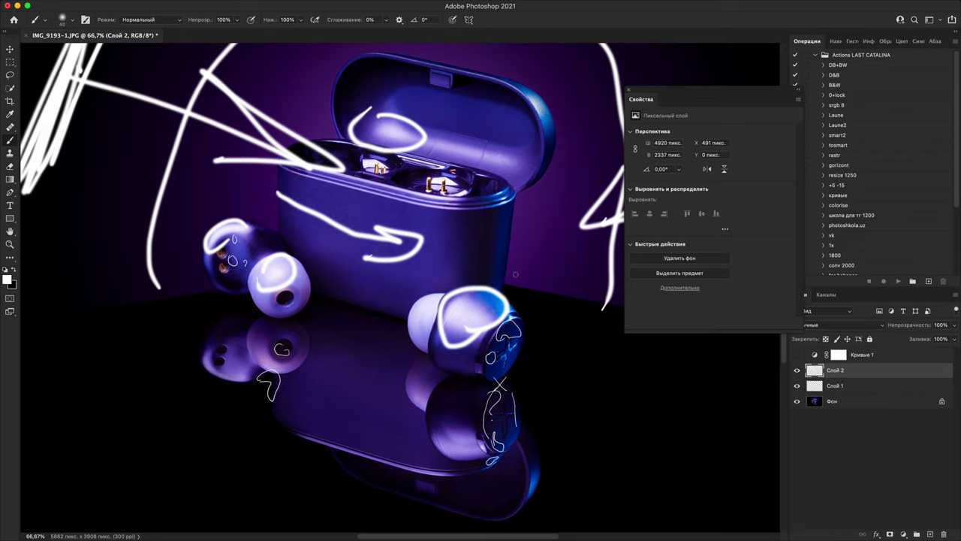
Step: Draw one diagonal line across the reflection and one across the case lid, and fill the zone between them with a white zigzag
{"action": "key", "text": "super+minus"}
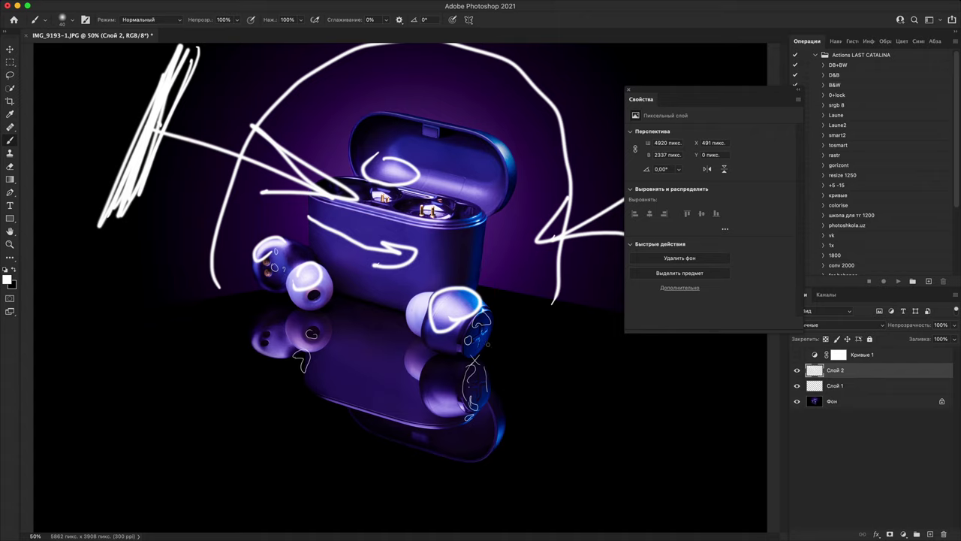
{"action": "mouse_move", "coordinate": [166, 341]}
{"action": "left_mouse_down"}
{"action": "mouse_move", "coordinate": [287, 380]}
{"action": "mouse_move", "coordinate": [557, 430]}
{"action": "left_mouse_up"}
{"action": "left_click_drag", "start_coordinate": [283, 156], "coordinate": [621, 242]}
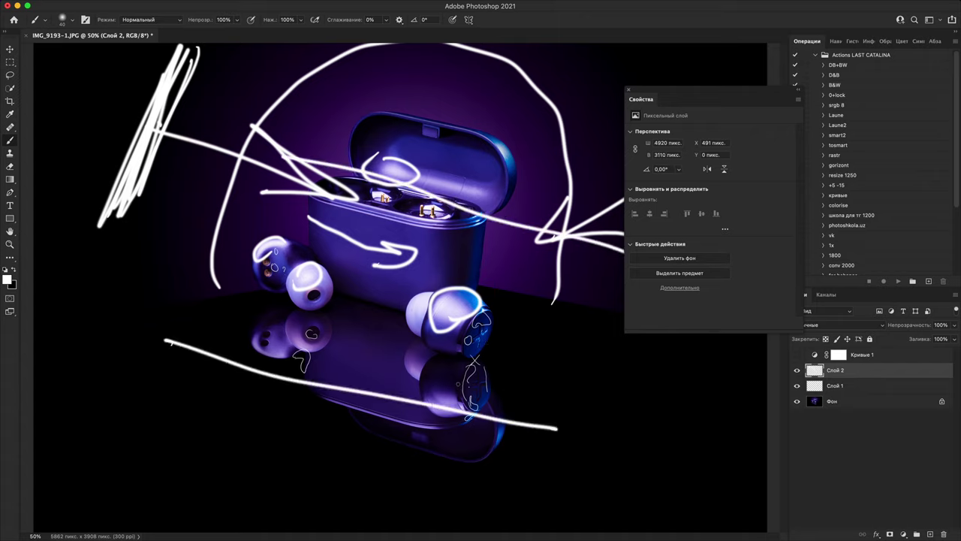
{"action": "mouse_move", "coordinate": [529, 239]}
{"action": "left_mouse_down"}
{"action": "mouse_move", "coordinate": [469, 289]}
{"action": "mouse_move", "coordinate": [334, 184]}
{"action": "mouse_move", "coordinate": [242, 218]}
{"action": "left_mouse_up"}
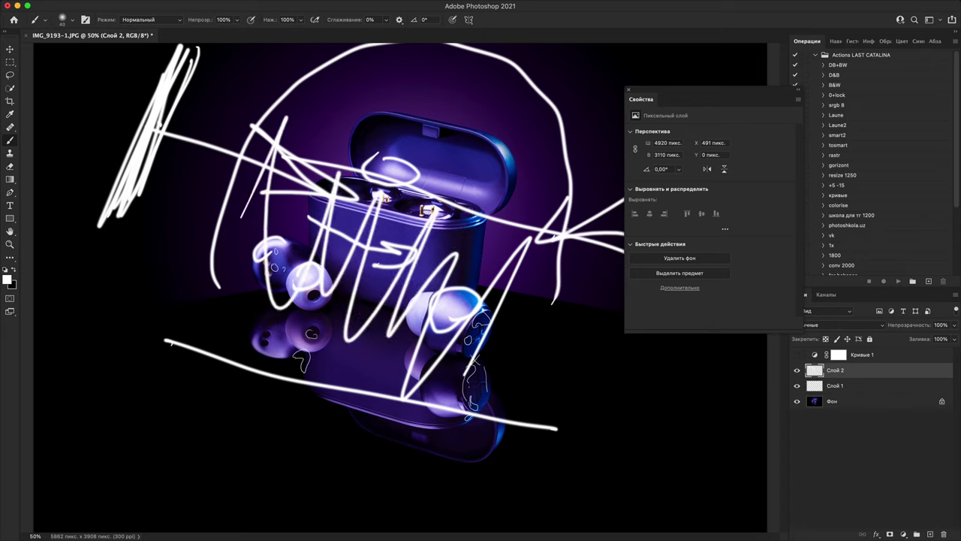
Step: Close the earbuds photo and open IMG_29041.JPG from Bridge, keeping its embedded colour profile
{"action": "left_click", "coordinate": [27, 36]}
{"action": "left_click", "coordinate": [499, 208]}
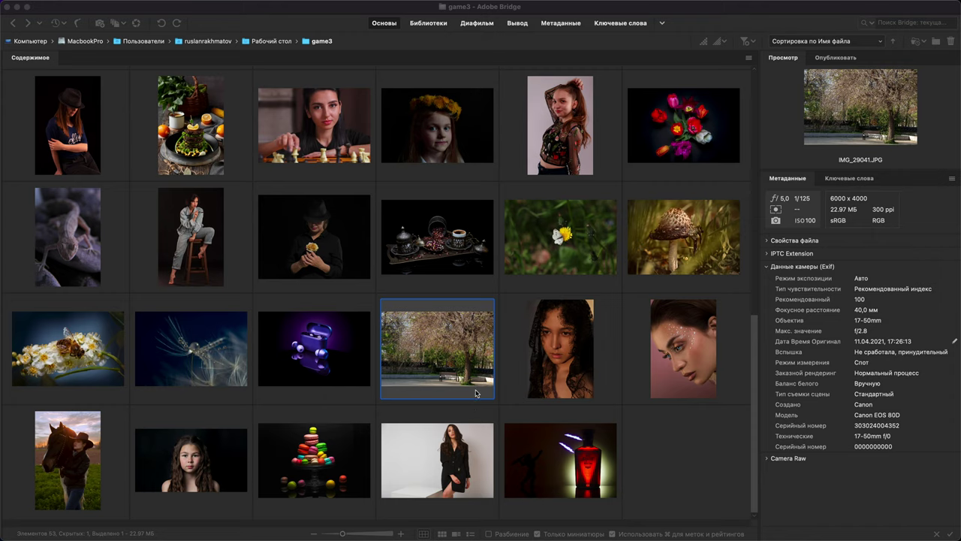
{"action": "double_click", "coordinate": [470, 354]}
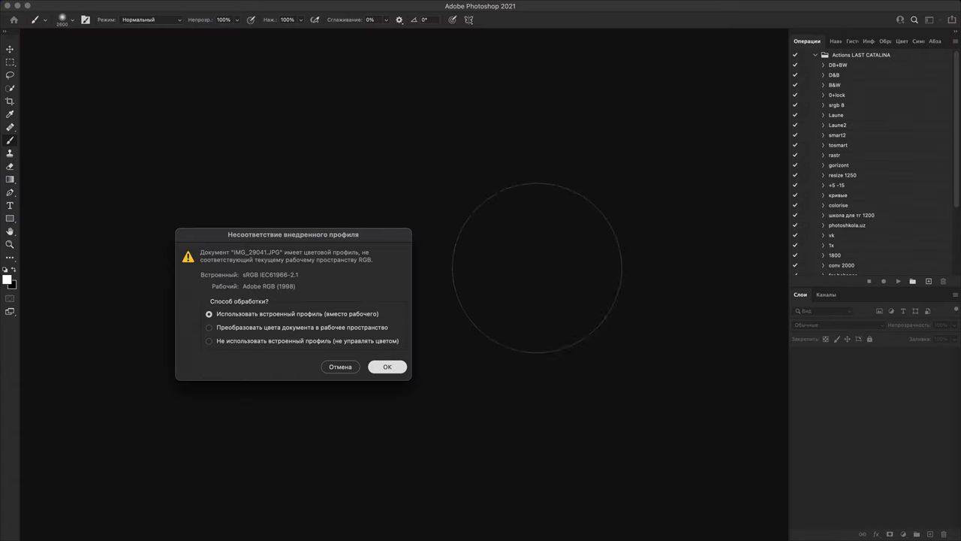
{"action": "left_click", "coordinate": [390, 367]}
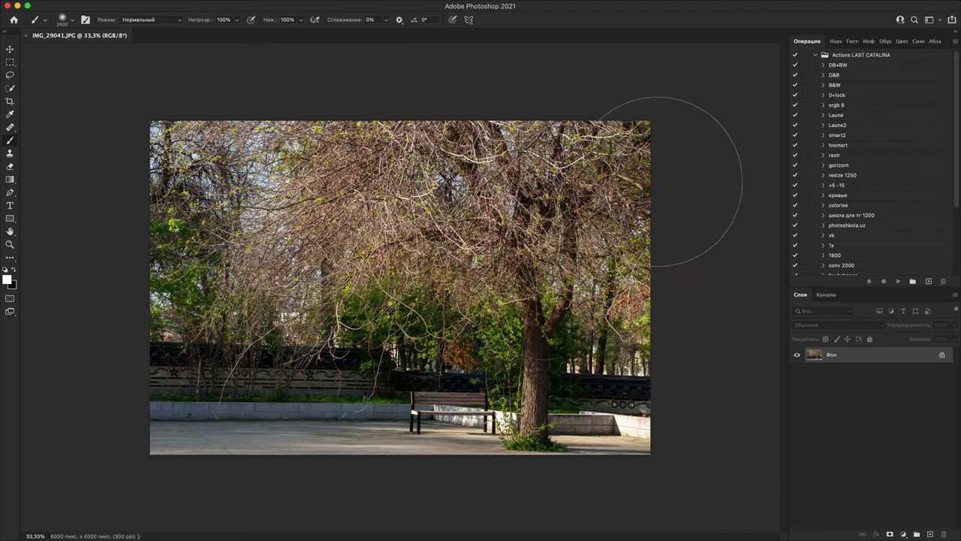
Step: Add an empty layer above the tree photo and outline the tree's crown on it with a 150 px white brush
{"action": "left_click", "coordinate": [929, 533]}
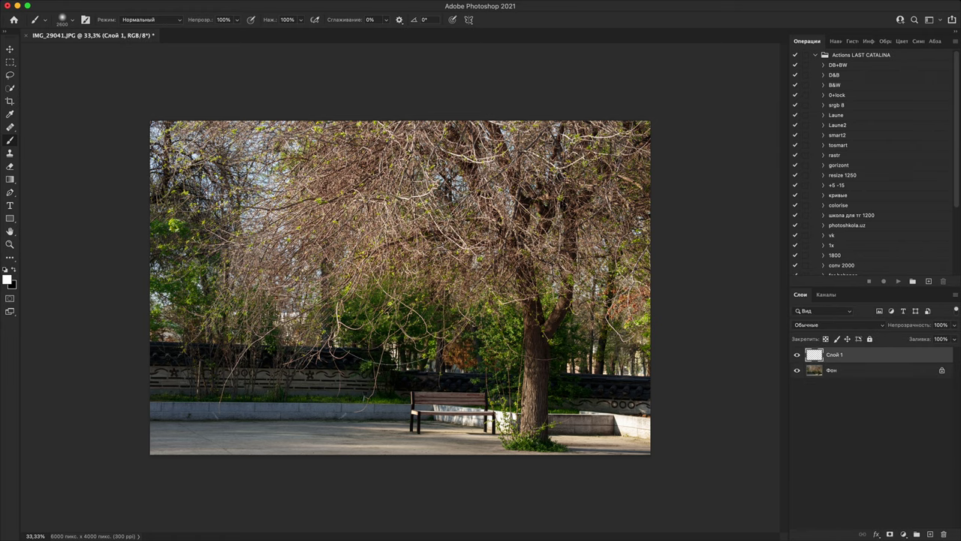
{"action": "key", "text": "bracketleft"}
{"action": "key", "text": "bracketleft"}
{"action": "key", "text": "bracketleft"}
{"action": "key", "text": "bracketleft"}
{"action": "key", "text": "bracketleft"}
{"action": "key", "text": "bracketleft"}
{"action": "key", "text": "bracketleft"}
{"action": "key", "text": "bracketleft"}
{"action": "key", "text": "bracketleft"}
{"action": "key", "text": "bracketleft"}
{"action": "key", "text": "bracketleft"}
{"action": "key", "text": "bracketleft"}
{"action": "key", "text": "bracketleft"}
{"action": "key", "text": "bracketleft"}
{"action": "key", "text": "bracketleft"}
{"action": "key", "text": "bracketleft"}
{"action": "key", "text": "bracketleft"}
{"action": "key", "text": "bracketleft"}
{"action": "key", "text": "bracketleft"}
{"action": "key", "text": "bracketleft"}
{"action": "key", "text": "bracketleft"}
{"action": "key", "text": "bracketleft"}
{"action": "key", "text": "bracketleft"}
{"action": "key", "text": "bracketleft"}
{"action": "key", "text": "bracketleft"}
{"action": "key", "text": "bracketleft"}
{"action": "key", "text": "bracketleft"}
{"action": "mouse_move", "coordinate": [646, 349]}
{"action": "left_mouse_down"}
{"action": "mouse_move", "coordinate": [403, 320]}
{"action": "mouse_move", "coordinate": [220, 253]}
{"action": "mouse_move", "coordinate": [400, 109]}
{"action": "mouse_move", "coordinate": [674, 333]}
{"action": "left_mouse_up"}
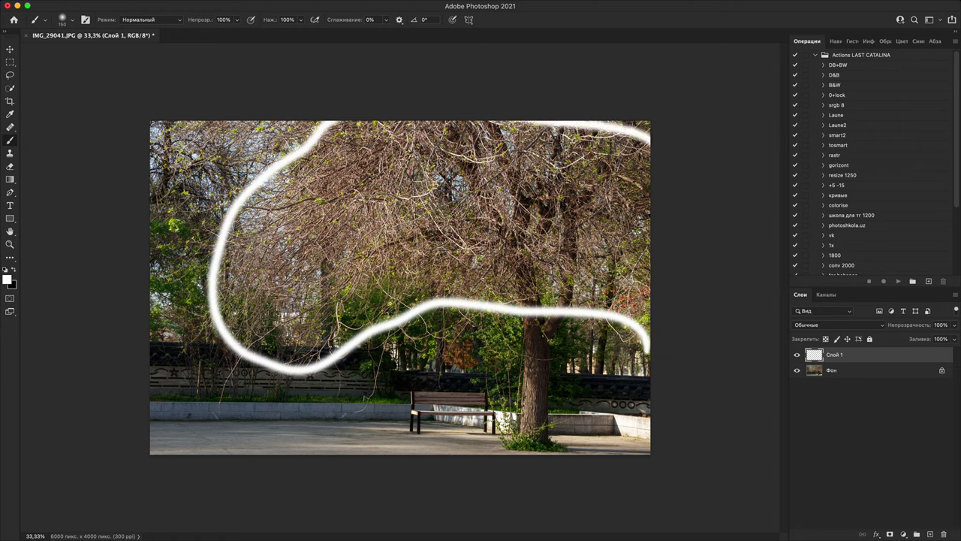
Step: Draw the tree's main branches as white lines fanning out from the top of the trunk inside the crown outline
{"action": "mouse_move", "coordinate": [526, 300]}
{"action": "left_mouse_down"}
{"action": "mouse_move", "coordinate": [480, 248]}
{"action": "mouse_move", "coordinate": [375, 269]}
{"action": "mouse_move", "coordinate": [434, 122]}
{"action": "mouse_move", "coordinate": [546, 234]}
{"action": "mouse_move", "coordinate": [564, 124]}
{"action": "left_mouse_up"}
{"action": "left_click_drag", "start_coordinate": [515, 259], "coordinate": [487, 122]}
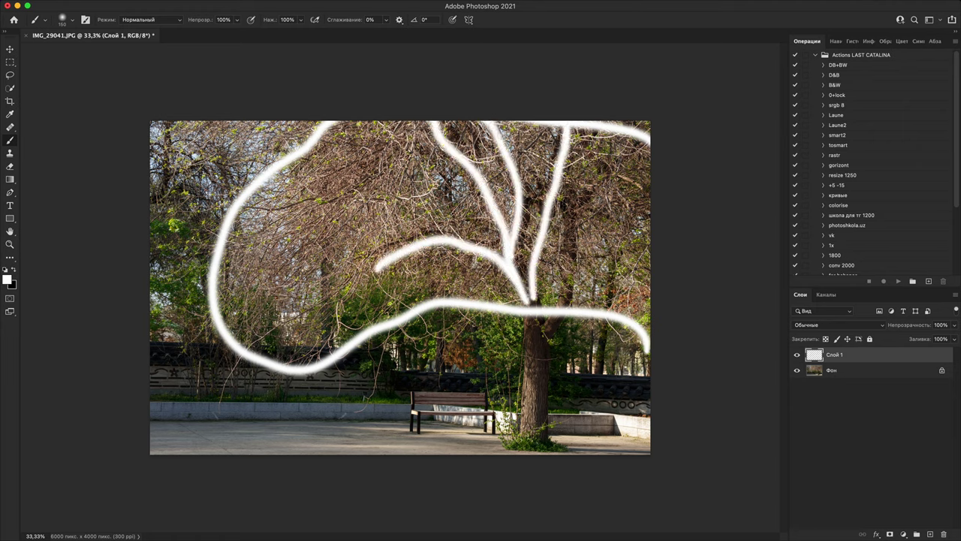
{"action": "left_click_drag", "start_coordinate": [572, 307], "coordinate": [649, 134]}
{"action": "left_click_drag", "start_coordinate": [380, 270], "coordinate": [299, 368]}
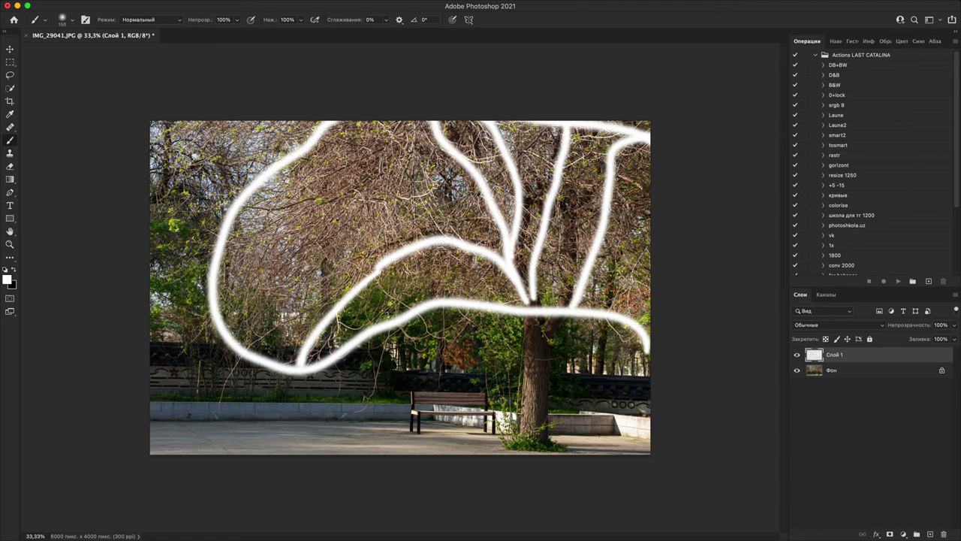
{"action": "left_click_drag", "start_coordinate": [413, 216], "coordinate": [233, 263]}
Step: Hide Слой 1 and scribble a white zigzag through the tree's tangled branches on a new empty layer
{"action": "left_click", "coordinate": [797, 354]}
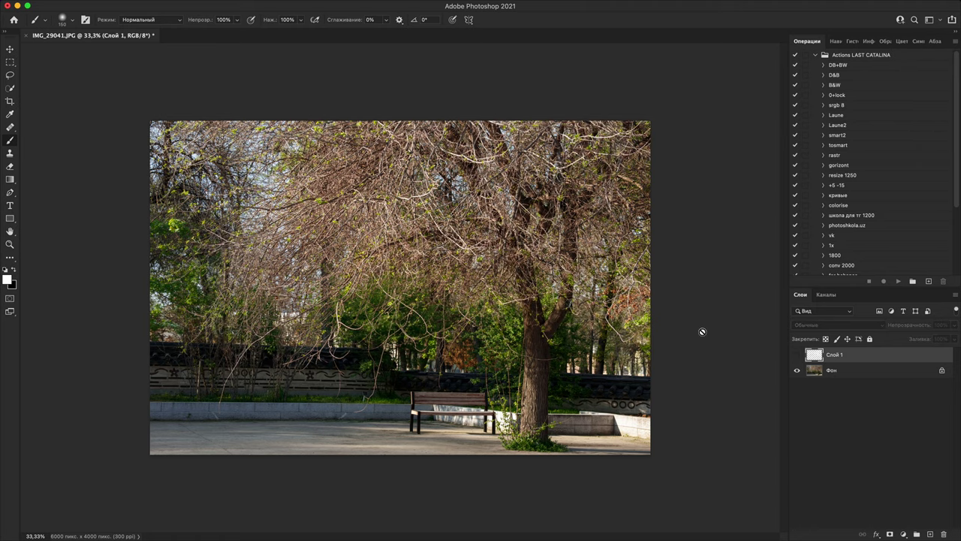
{"action": "left_click", "coordinate": [930, 519]}
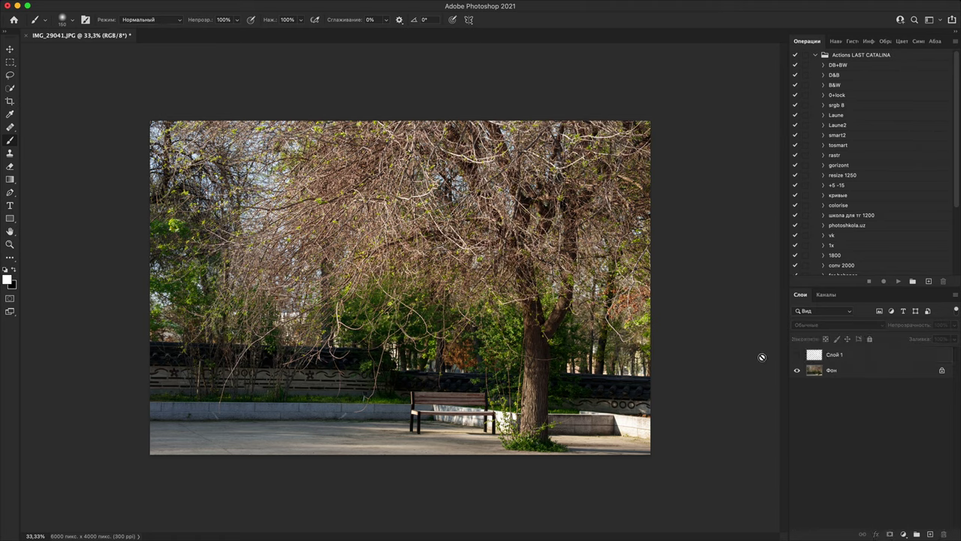
{"action": "key", "text": "ctrl+shift+alt+n"}
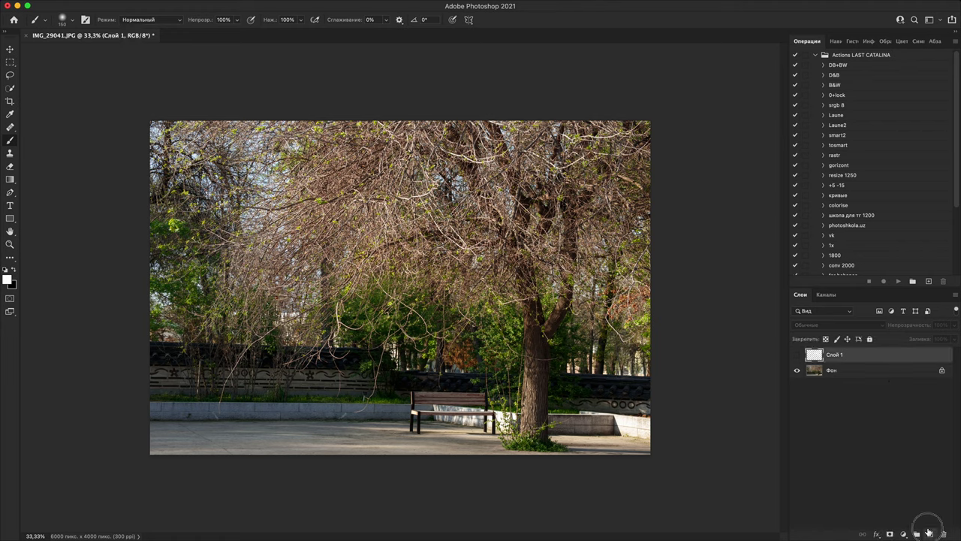
{"action": "mouse_move", "coordinate": [524, 260]}
{"action": "left_mouse_down"}
{"action": "mouse_move", "coordinate": [449, 295]}
{"action": "mouse_move", "coordinate": [274, 287]}
{"action": "mouse_move", "coordinate": [556, 114]}
{"action": "mouse_move", "coordinate": [668, 278]}
{"action": "mouse_move", "coordinate": [420, 214]}
{"action": "mouse_move", "coordinate": [396, 229]}
{"action": "left_mouse_up"}
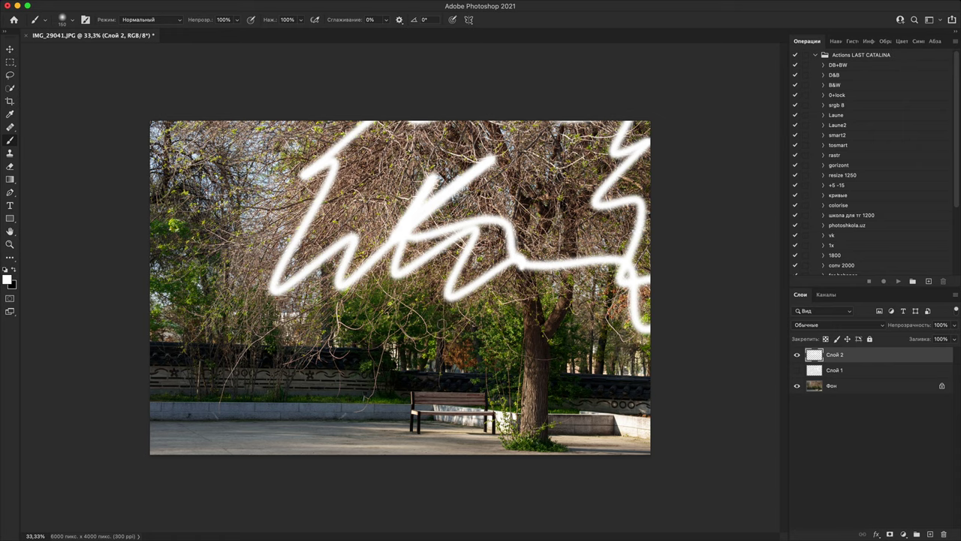
Step: Hide Слой 2 and paint two vertical and two horizontal white lines across the photo on a new layer as a composition grid
{"action": "left_click", "coordinate": [929, 534]}
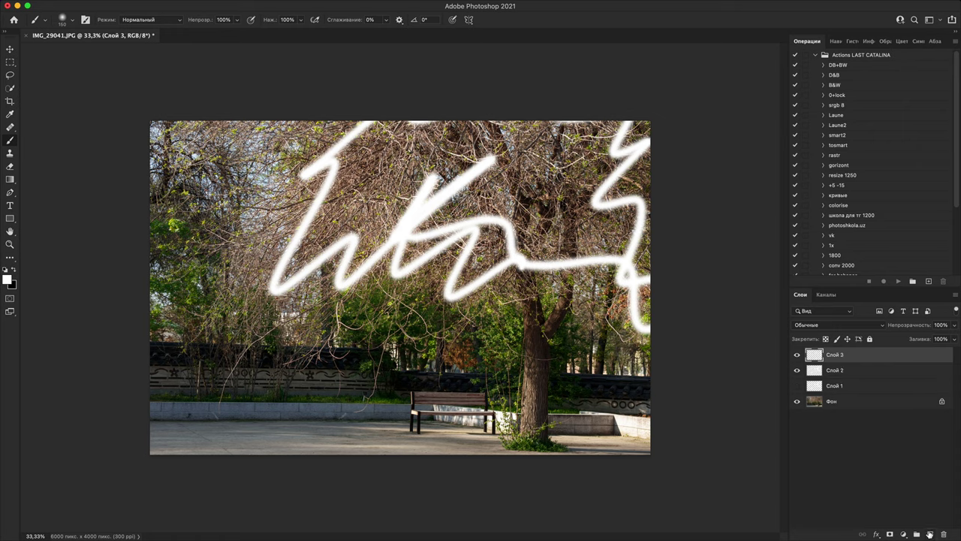
{"action": "left_click", "coordinate": [797, 370]}
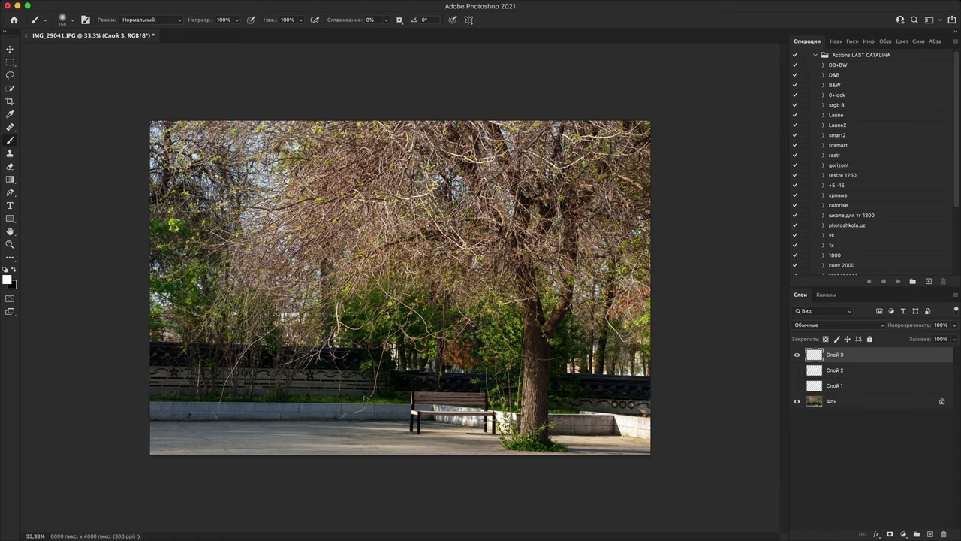
{"action": "left_click_drag", "start_coordinate": [450, 122], "coordinate": [455, 453]}
{"action": "left_click_drag", "start_coordinate": [259, 122], "coordinate": [258, 453]}
{"action": "left_click_drag", "start_coordinate": [143, 231], "coordinate": [725, 259]}
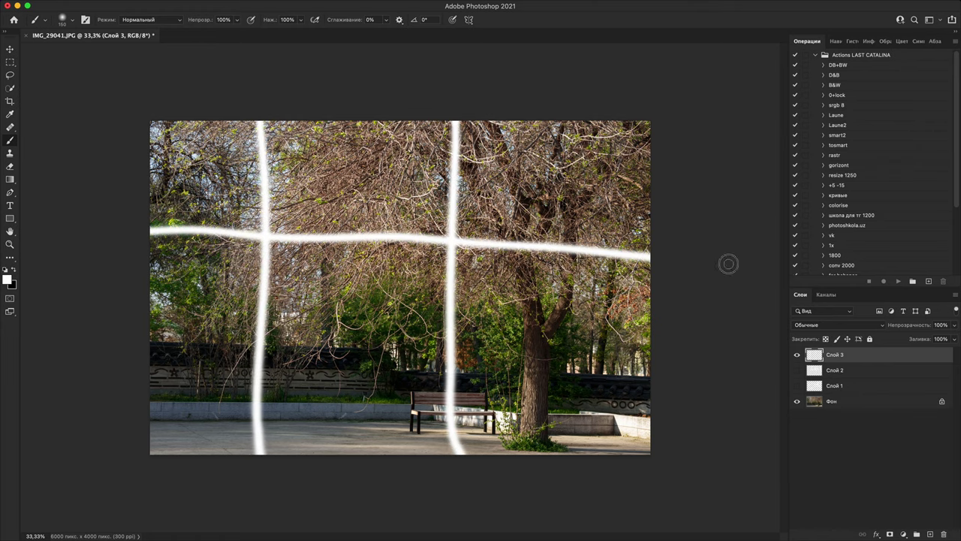
{"action": "mouse_move", "coordinate": [185, 325]}
{"action": "left_mouse_down"}
{"action": "mouse_move", "coordinate": [113, 332]}
{"action": "mouse_move", "coordinate": [753, 306]}
{"action": "left_mouse_up"}
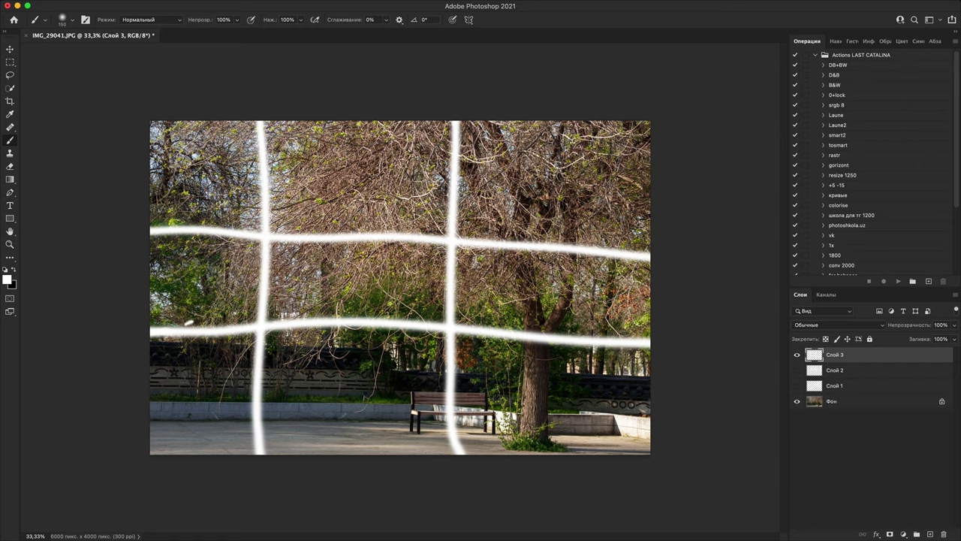
Step: Compare the hand-drawn grid with the Crop tool's rule-of-thirds overlay without cropping the photo
{"action": "key", "text": "c"}
{"action": "left_click", "coordinate": [546, 287]}
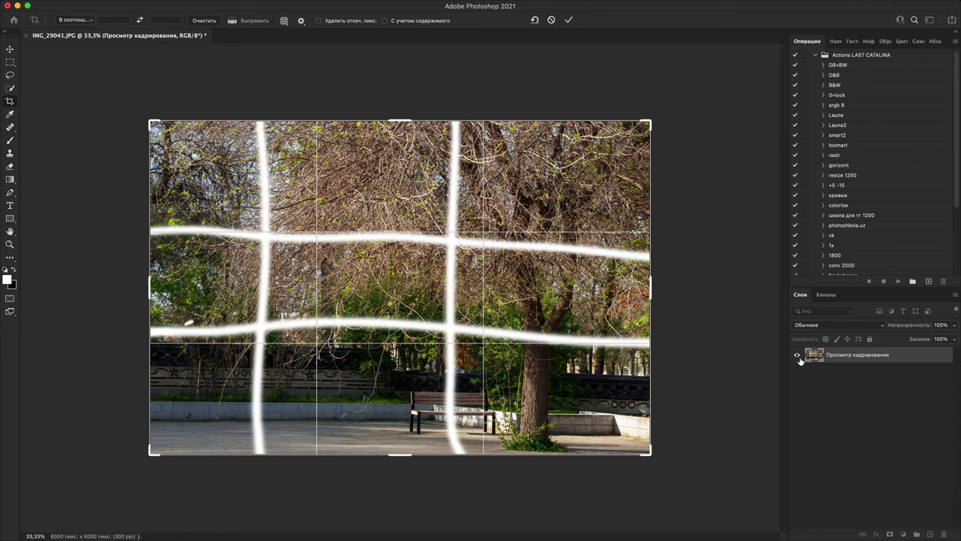
{"action": "key", "text": "Escape"}
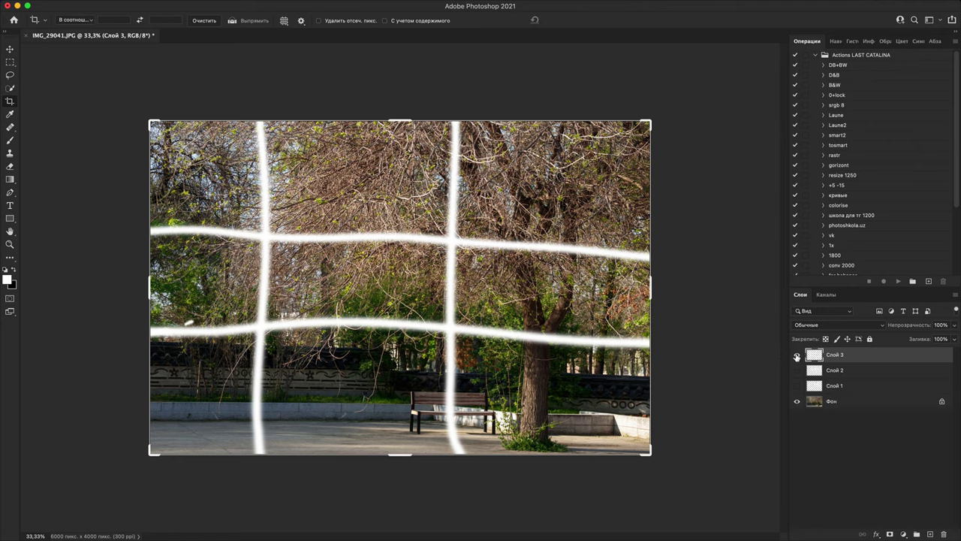
Step: Hide Слой 3 and, on a new layer with a smaller white brush, draw arrows from bench to trunk, along the bench, and from the left edge to the bench
{"action": "left_click", "coordinate": [796, 356]}
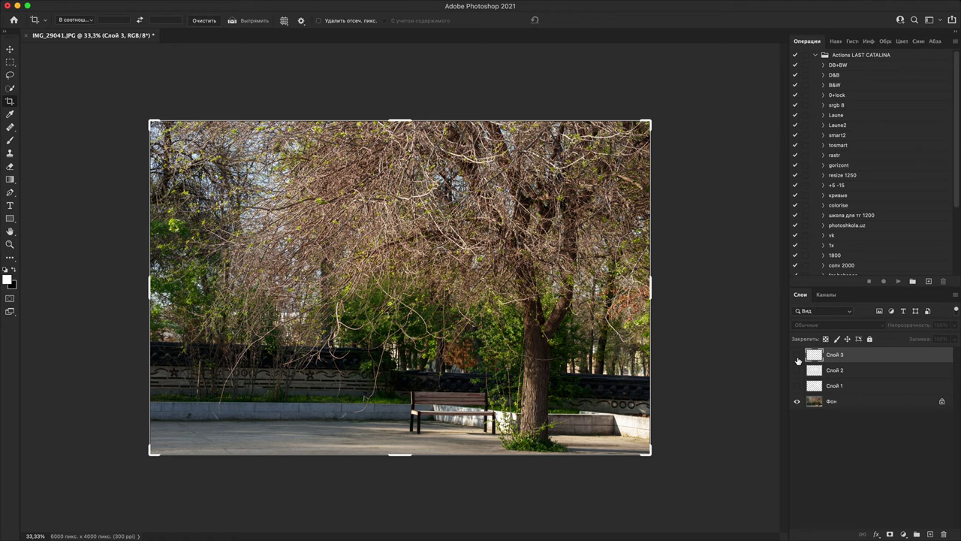
{"action": "left_click", "coordinate": [930, 533]}
{"action": "key", "text": "b"}
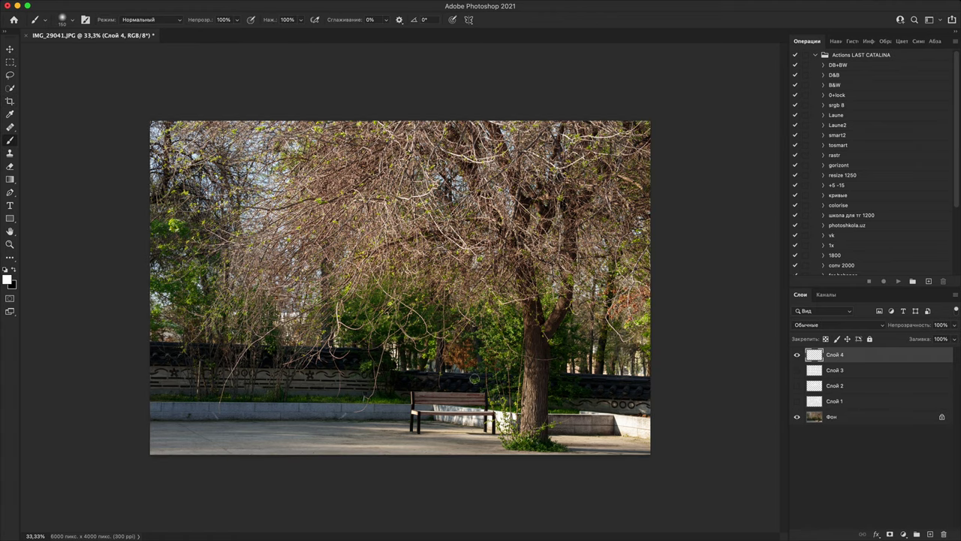
{"action": "key", "text": "bracketleft"}
{"action": "key", "text": "bracketleft"}
{"action": "key", "text": "bracketleft"}
{"action": "key", "text": "bracketleft"}
{"action": "key", "text": "bracketleft"}
{"action": "mouse_move", "coordinate": [447, 398]}
{"action": "left_mouse_down"}
{"action": "mouse_move", "coordinate": [612, 404]}
{"action": "mouse_move", "coordinate": [596, 391]}
{"action": "mouse_move", "coordinate": [583, 425]}
{"action": "left_mouse_up"}
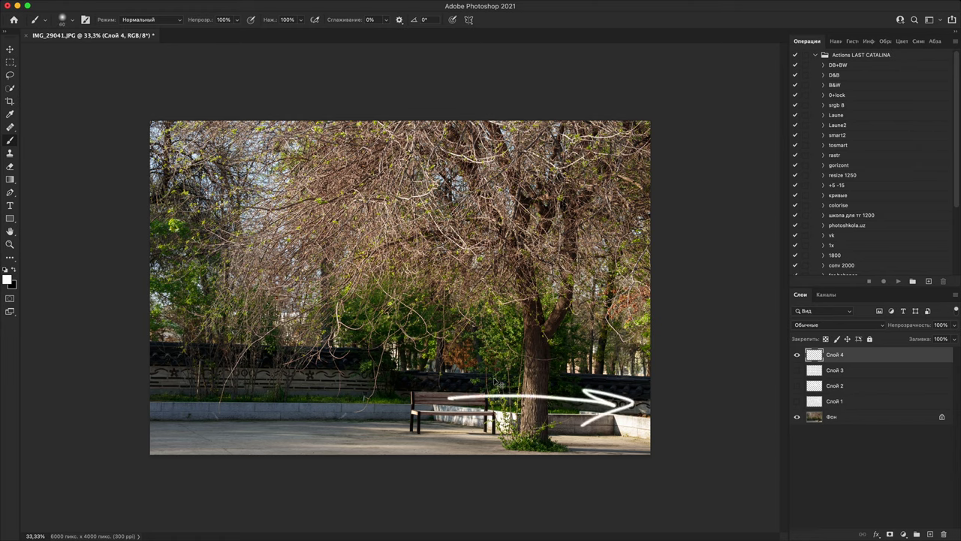
{"action": "key", "text": "ctrl+z"}
{"action": "mouse_move", "coordinate": [456, 396]}
{"action": "left_mouse_down"}
{"action": "mouse_move", "coordinate": [514, 398]}
{"action": "mouse_move", "coordinate": [506, 417]}
{"action": "left_mouse_up"}
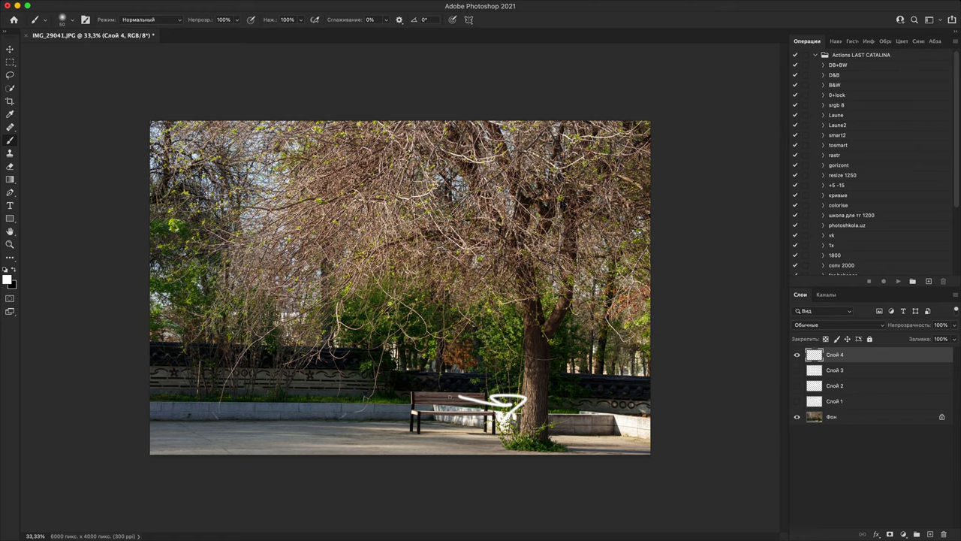
{"action": "mouse_move", "coordinate": [458, 396]}
{"action": "left_mouse_down"}
{"action": "mouse_move", "coordinate": [405, 402]}
{"action": "mouse_move", "coordinate": [433, 408]}
{"action": "left_mouse_up"}
{"action": "mouse_move", "coordinate": [151, 384]}
{"action": "left_mouse_down"}
{"action": "mouse_move", "coordinate": [300, 388]}
{"action": "mouse_move", "coordinate": [450, 373]}
{"action": "mouse_move", "coordinate": [450, 389]}
{"action": "left_mouse_up"}
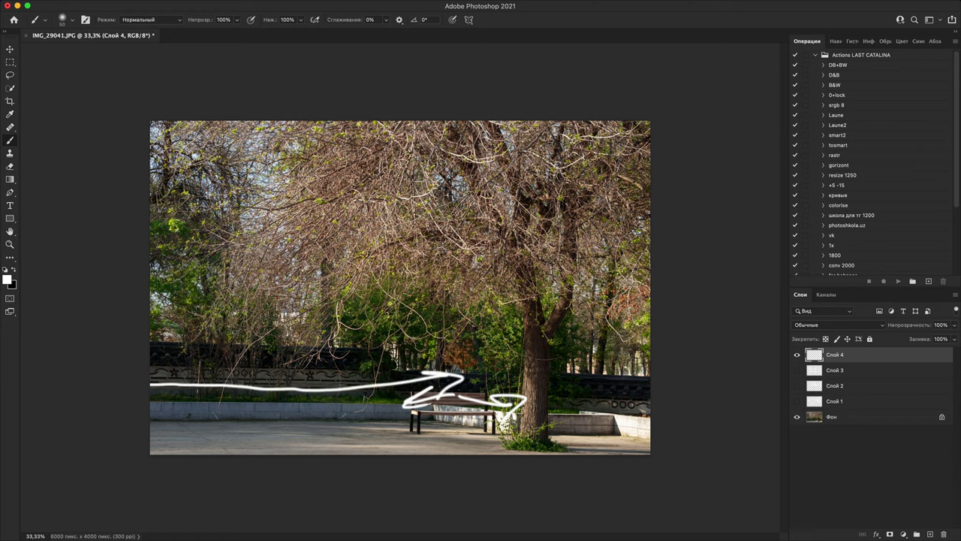
Step: Sketch a white stick figure sitting on the bench
{"action": "mouse_move", "coordinate": [453, 438]}
{"action": "left_mouse_down"}
{"action": "mouse_move", "coordinate": [462, 398]}
{"action": "mouse_move", "coordinate": [471, 407]}
{"action": "mouse_move", "coordinate": [444, 373]}
{"action": "mouse_move", "coordinate": [470, 405]}
{"action": "mouse_move", "coordinate": [493, 413]}
{"action": "left_mouse_up"}
{"action": "left_click_drag", "start_coordinate": [437, 387], "coordinate": [421, 420]}
{"action": "left_click_drag", "start_coordinate": [467, 342], "coordinate": [463, 337]}
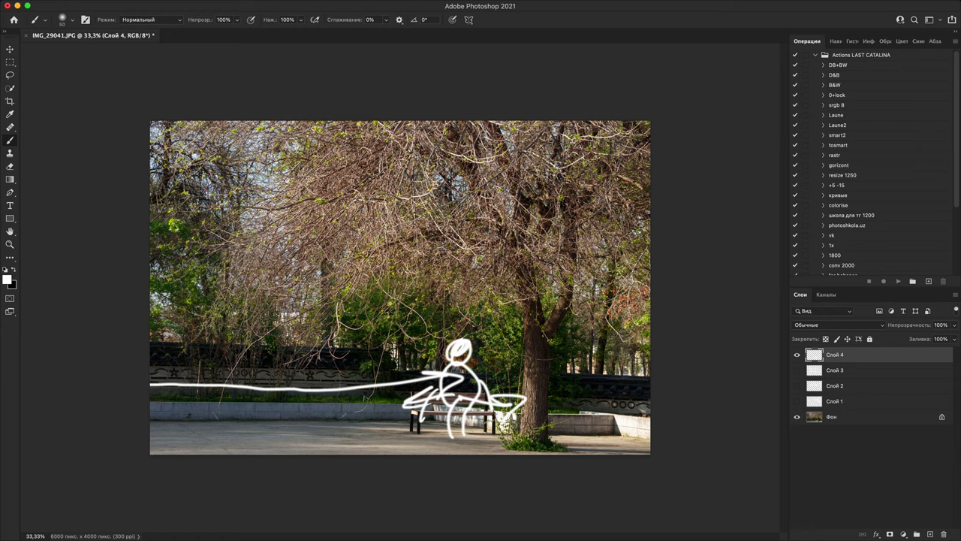
Step: Hide Слой 4 and add a new empty layer above it
{"action": "left_click", "coordinate": [798, 355]}
{"action": "left_click", "coordinate": [929, 533]}
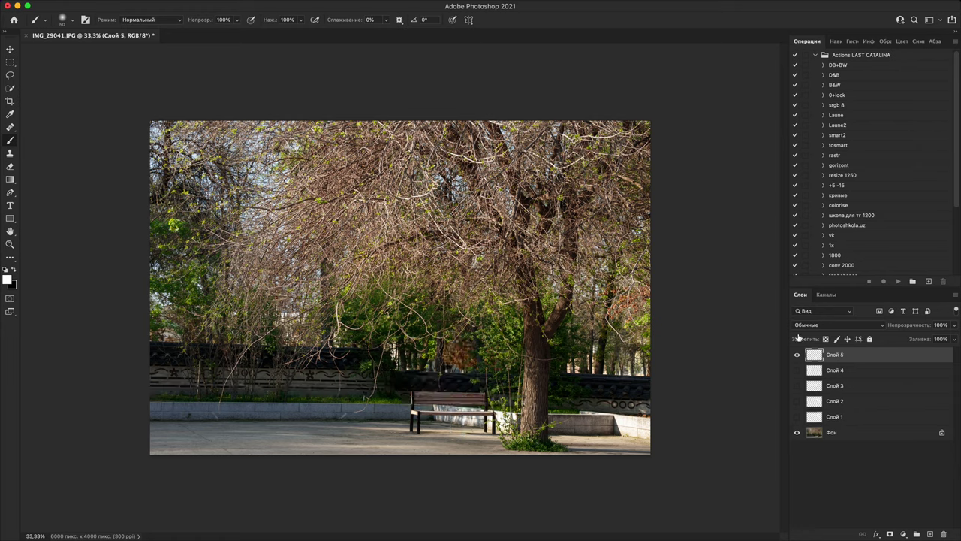
Step: Scribble in white from the tree crown down to the trunk base, add an arrow from the bench to the trunk, then hide Слой 5
{"action": "mouse_move", "coordinate": [593, 240]}
{"action": "left_mouse_down"}
{"action": "mouse_move", "coordinate": [637, 171]}
{"action": "mouse_move", "coordinate": [427, 240]}
{"action": "mouse_move", "coordinate": [348, 121]}
{"action": "left_mouse_up"}
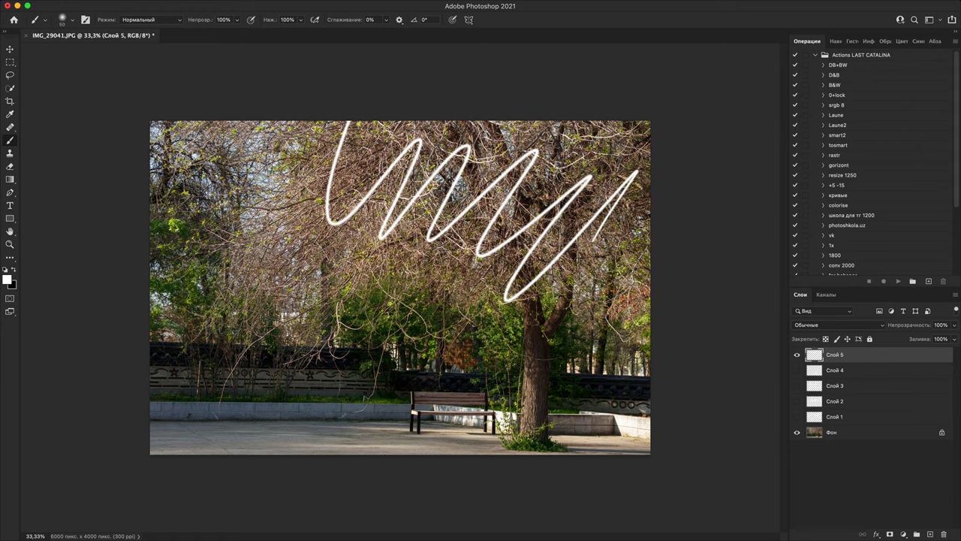
{"action": "mouse_move", "coordinate": [509, 410]}
{"action": "left_mouse_down"}
{"action": "mouse_move", "coordinate": [481, 312]}
{"action": "mouse_move", "coordinate": [342, 315]}
{"action": "mouse_move", "coordinate": [376, 252]}
{"action": "left_mouse_up"}
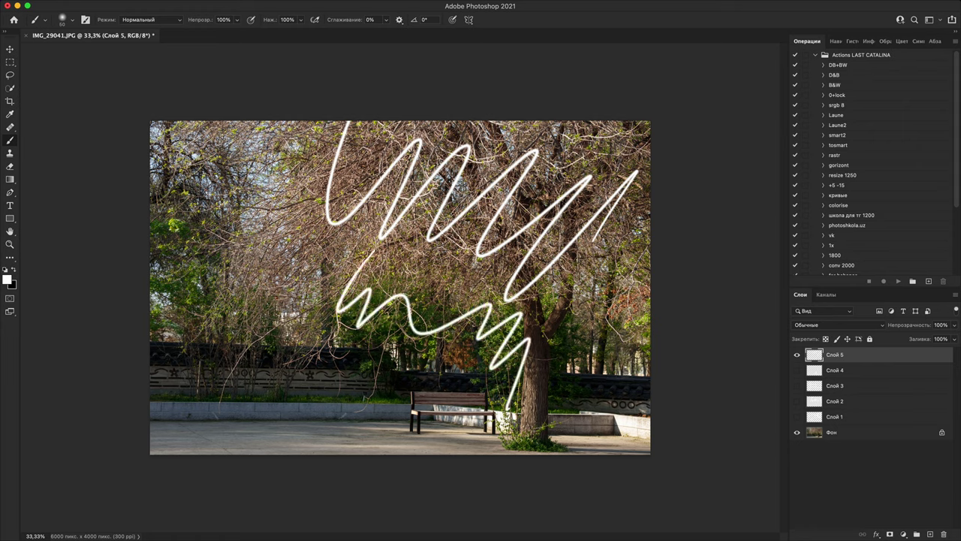
{"action": "mouse_move", "coordinate": [472, 402]}
{"action": "left_mouse_down"}
{"action": "mouse_move", "coordinate": [523, 401]}
{"action": "mouse_move", "coordinate": [507, 418]}
{"action": "left_mouse_up"}
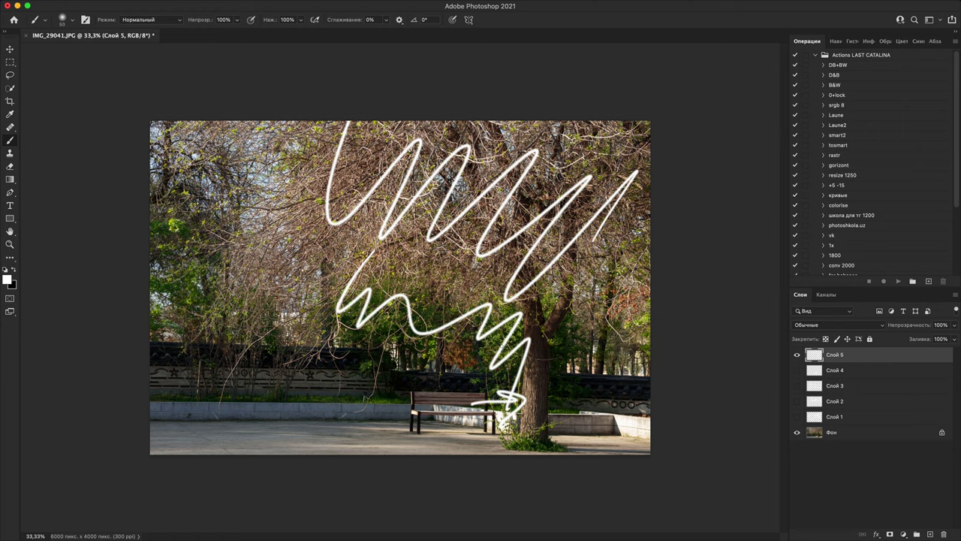
{"action": "left_click", "coordinate": [797, 355]}
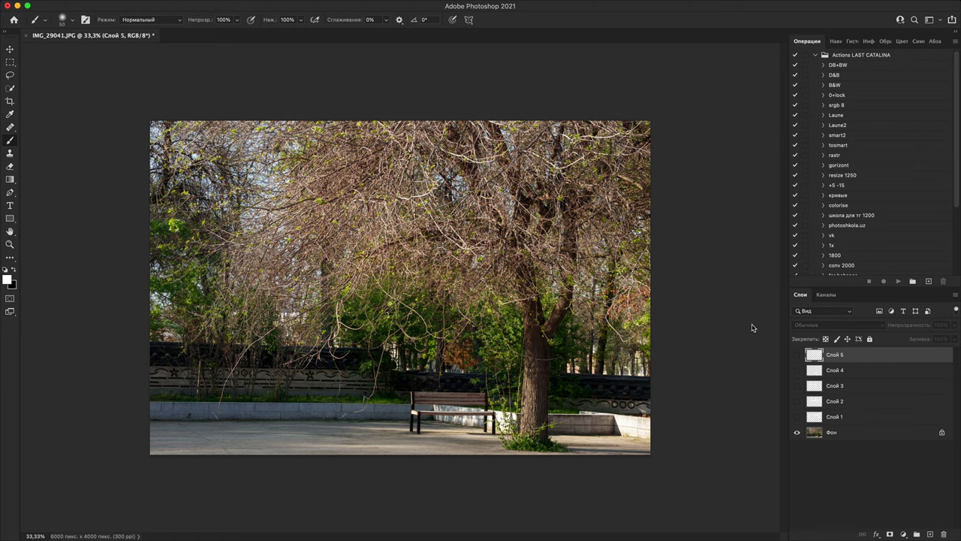
Step: Add a new layer directly above Фон, scribble white zigzags across the whole tree crown, and hide that layer
{"action": "left_click", "coordinate": [481, 161]}
{"action": "left_click", "coordinate": [484, 196]}
{"action": "left_click", "coordinate": [868, 433]}
{"action": "left_click", "coordinate": [931, 534]}
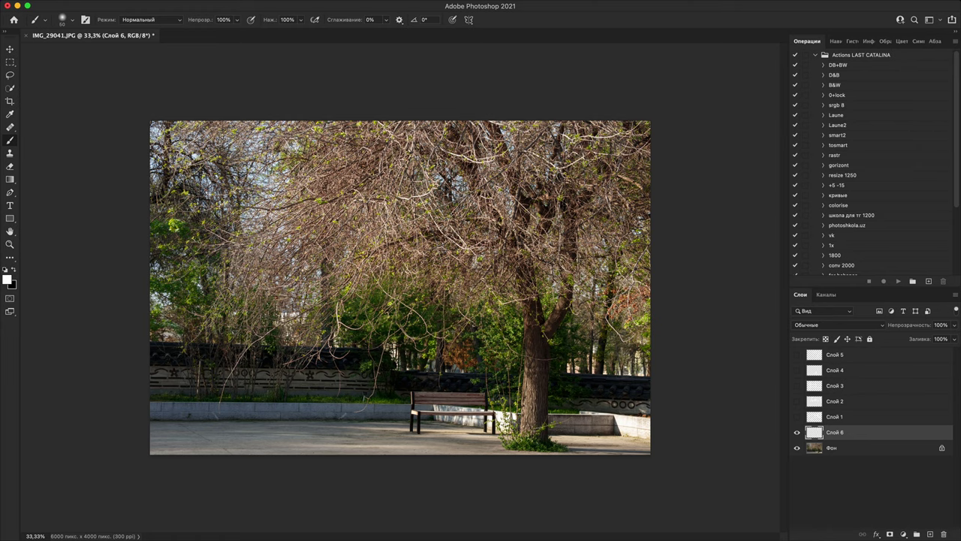
{"action": "mouse_move", "coordinate": [494, 239]}
{"action": "left_mouse_down"}
{"action": "mouse_move", "coordinate": [308, 188]}
{"action": "mouse_move", "coordinate": [540, 193]}
{"action": "mouse_move", "coordinate": [639, 296]}
{"action": "left_mouse_up"}
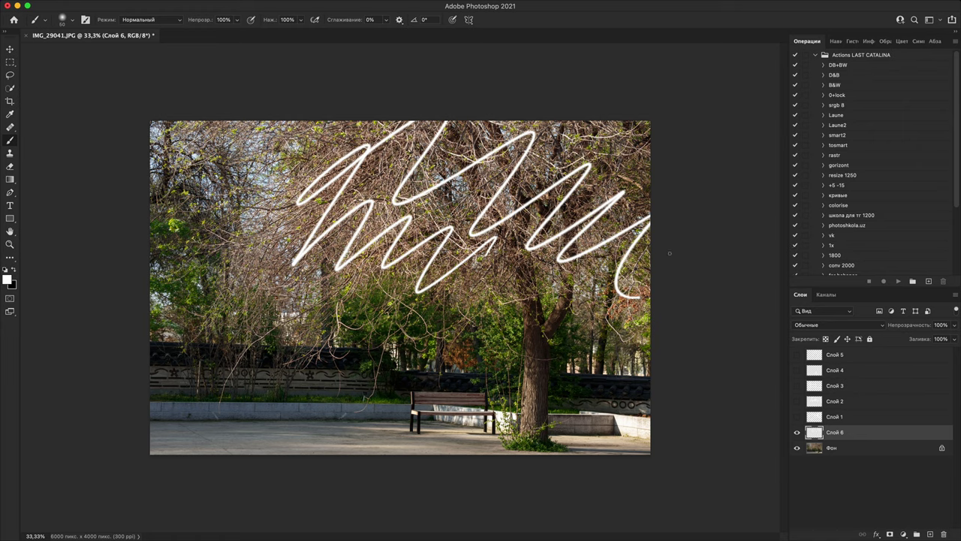
{"action": "left_click", "coordinate": [797, 433]}
Step: On a new layer at the top of the stack, paint over the tree crown with a large brush in dark green sampled from the foliage
{"action": "left_click", "coordinate": [928, 525]}
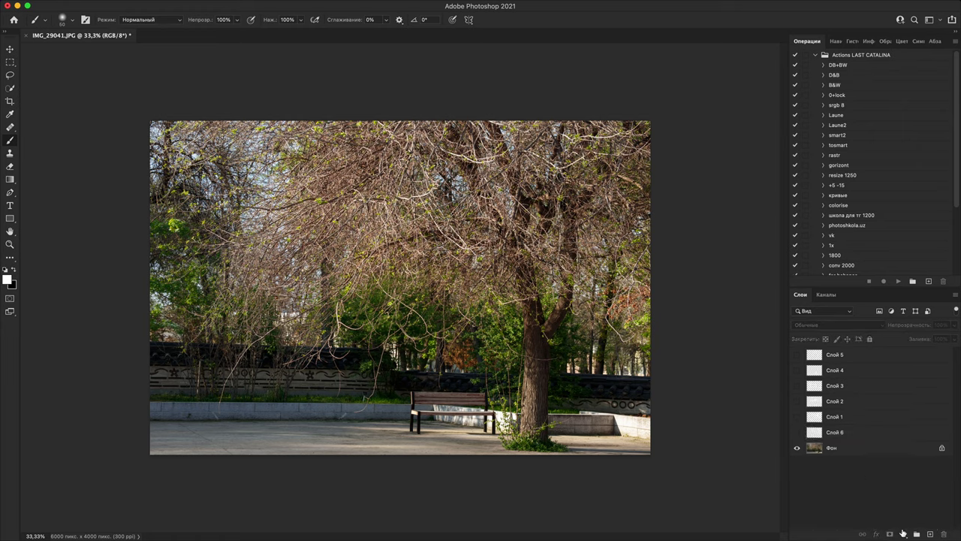
{"action": "left_click", "coordinate": [929, 533]}
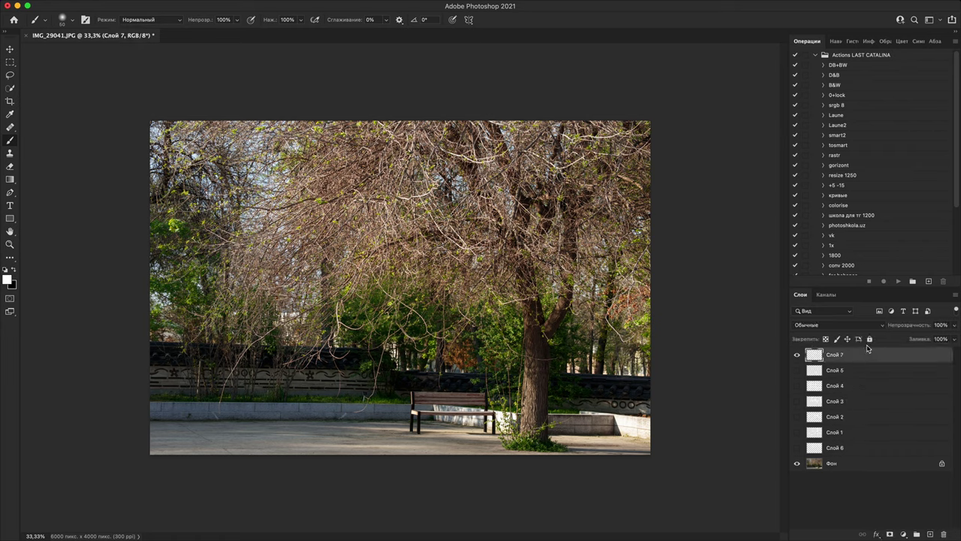
{"action": "left_click", "coordinate": [438, 350], "text": "alt"}
{"action": "left_click", "coordinate": [434, 350], "text": "alt"}
{"action": "left_click", "coordinate": [434, 350], "text": "alt"}
{"action": "mouse_move", "coordinate": [330, 251]}
{"action": "left_mouse_down"}
{"action": "mouse_move", "coordinate": [311, 257]}
{"action": "mouse_move", "coordinate": [322, 118]}
{"action": "mouse_move", "coordinate": [471, 162]}
{"action": "mouse_move", "coordinate": [450, 214]}
{"action": "mouse_move", "coordinate": [608, 270]}
{"action": "mouse_move", "coordinate": [578, 108]}
{"action": "mouse_move", "coordinate": [356, 120]}
{"action": "mouse_move", "coordinate": [476, 247]}
{"action": "mouse_move", "coordinate": [506, 189]}
{"action": "mouse_move", "coordinate": [385, 150]}
{"action": "mouse_move", "coordinate": [648, 90]}
{"action": "left_mouse_up"}
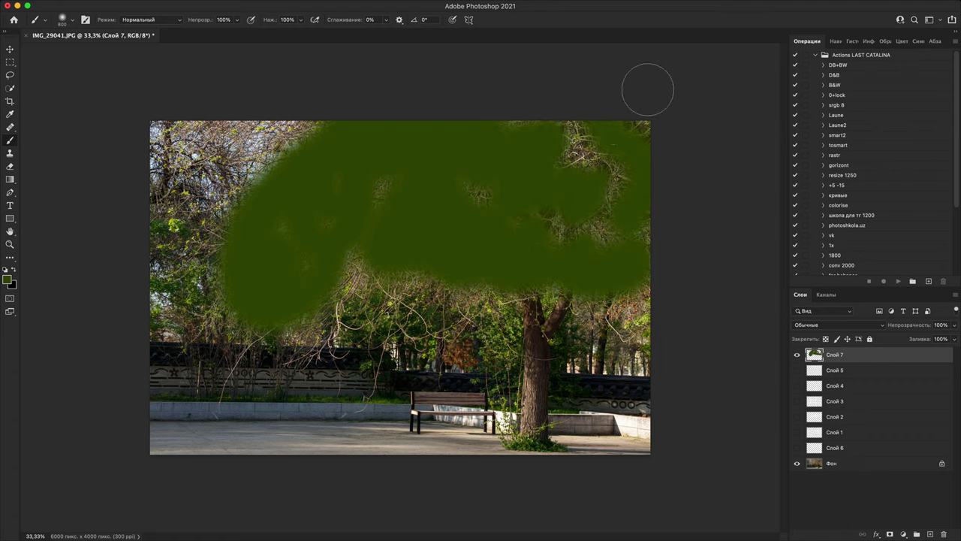
Step: Check the hidden annotation layers, leave Слой 4 showing, and compare the picture with and without the green crown on Слой 7
{"action": "left_click", "coordinate": [799, 449]}
{"action": "left_click", "coordinate": [798, 433]}
{"action": "left_click", "coordinate": [798, 433]}
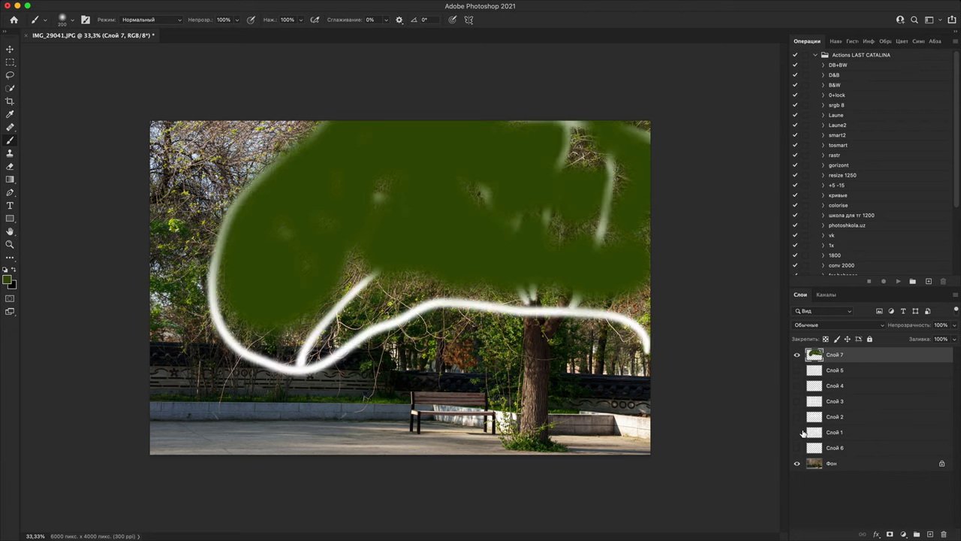
{"action": "left_click", "coordinate": [797, 403]}
{"action": "left_click", "coordinate": [797, 401]}
{"action": "left_click", "coordinate": [796, 385]}
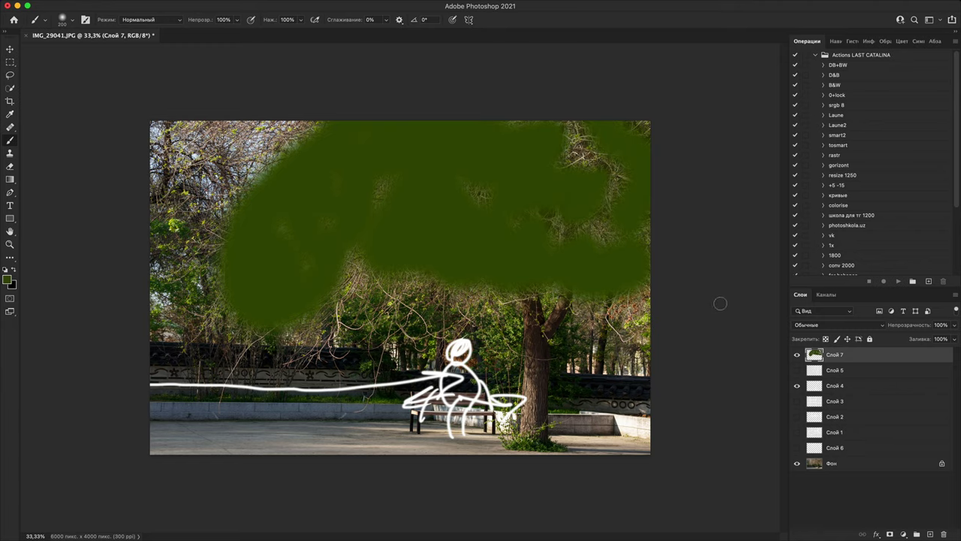
{"action": "left_click", "coordinate": [796, 355]}
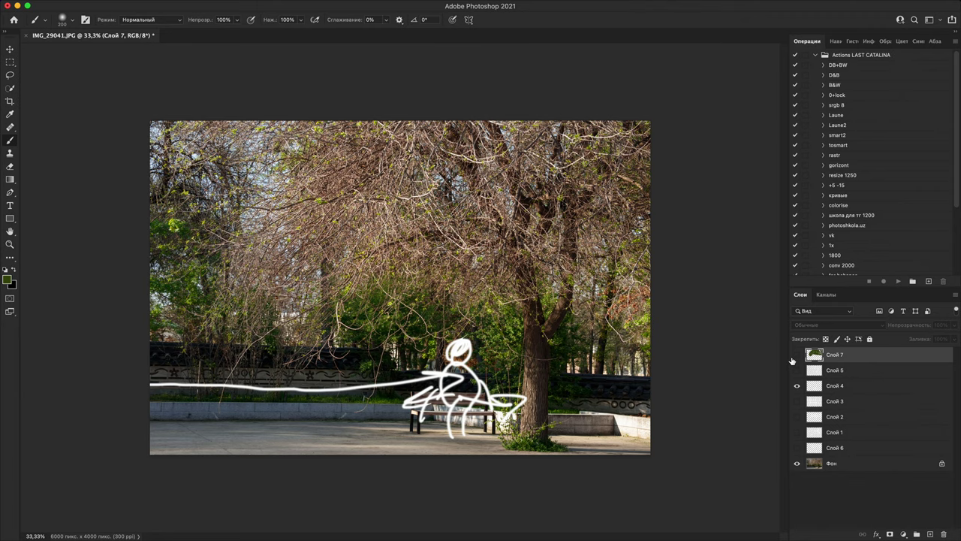
{"action": "left_click", "coordinate": [796, 356]}
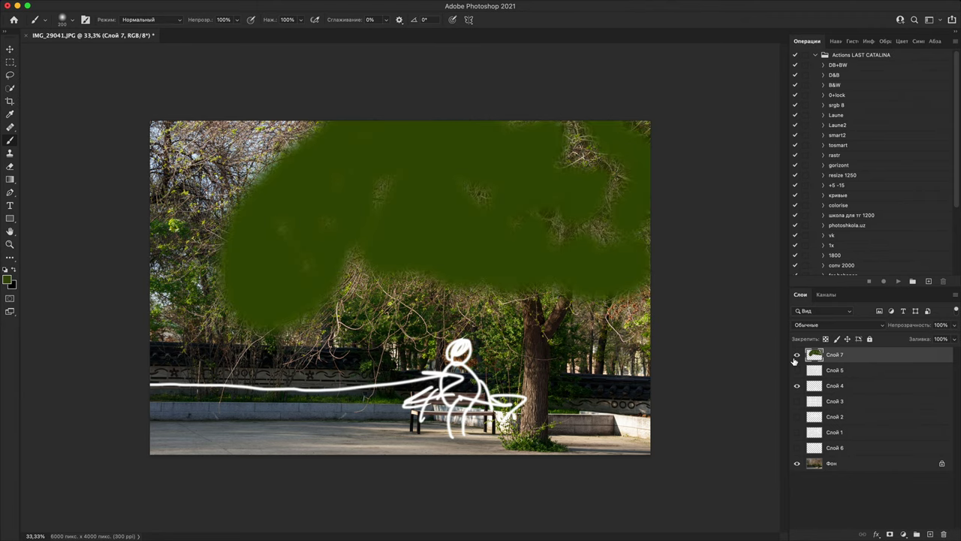
Step: Close IMG_29041.JPG without saving and open the black lace veil portrait from the game3 folder in Bridge
{"action": "left_click", "coordinate": [26, 35]}
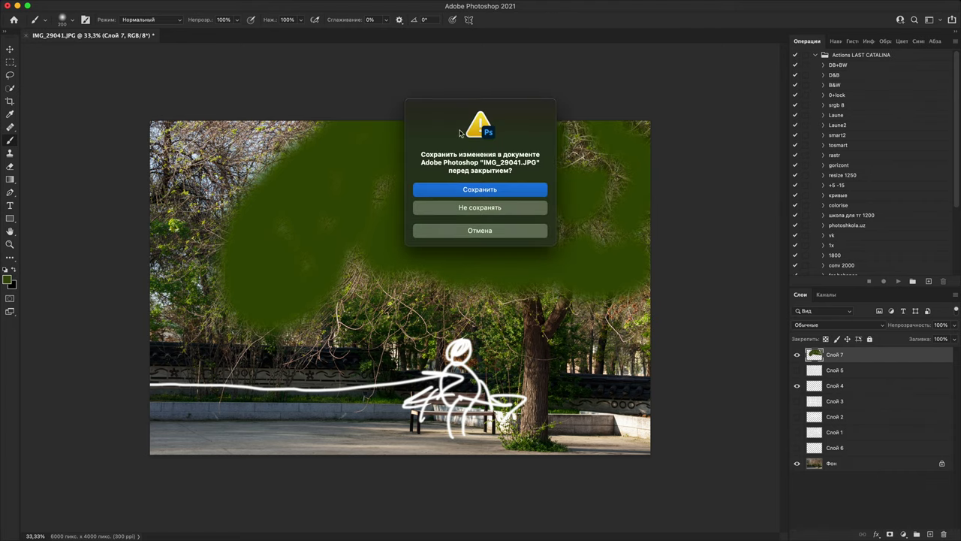
{"action": "left_click", "coordinate": [452, 208]}
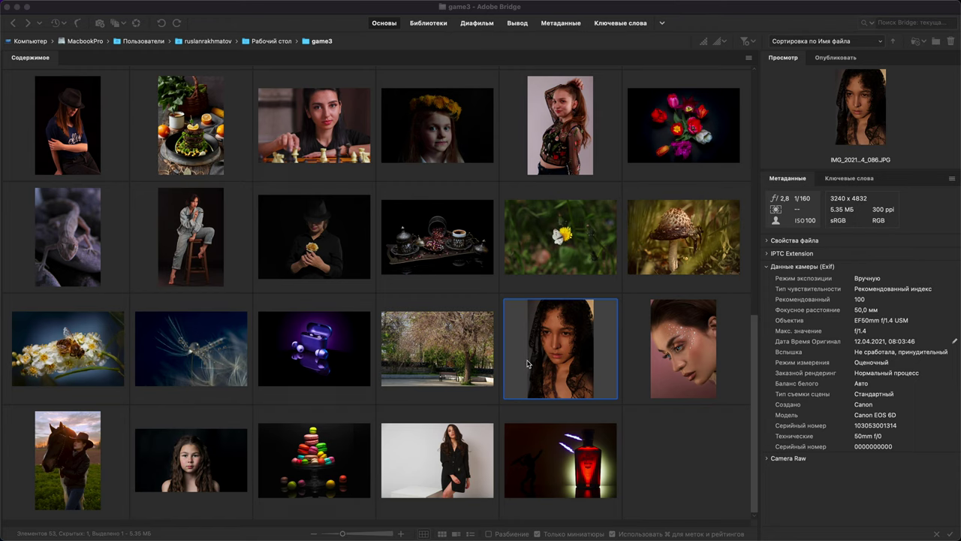
{"action": "double_click", "coordinate": [560, 386]}
{"action": "left_click", "coordinate": [400, 382]}
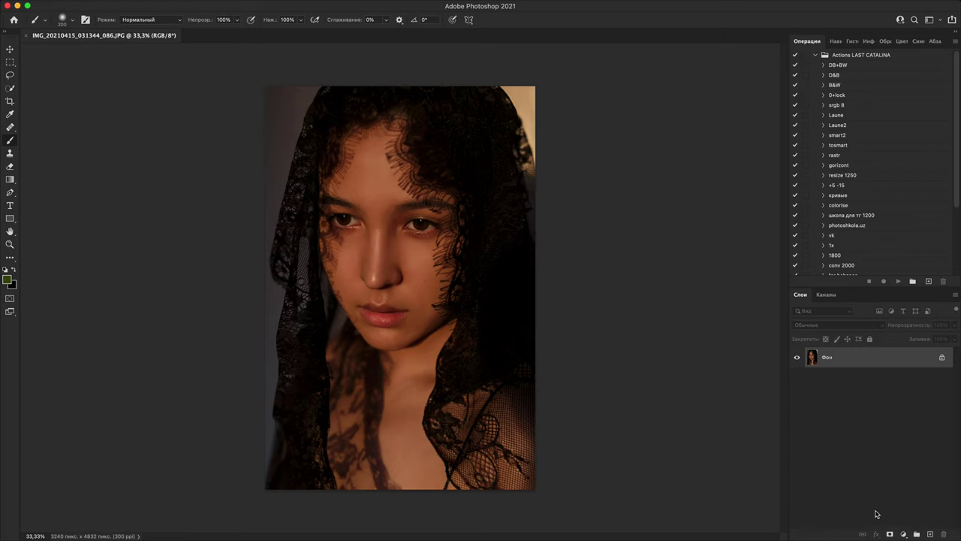
Step: Brighten the portrait with a Curves adjustment layer, raising the RGB midtones from input 105 to output 126, and compare before and after
{"action": "left_click", "coordinate": [903, 534]}
{"action": "left_click", "coordinate": [873, 365]}
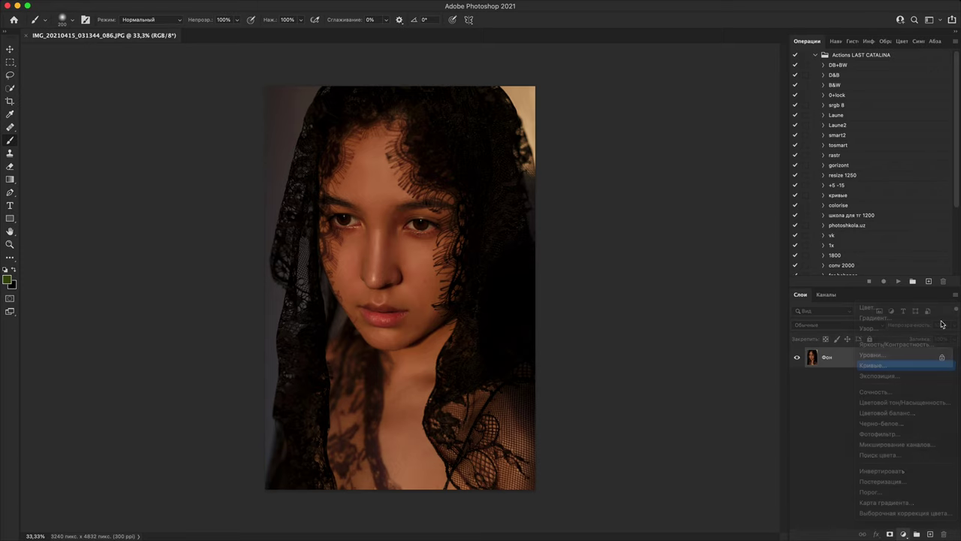
{"action": "left_click_drag", "start_coordinate": [719, 218], "coordinate": [708, 222]}
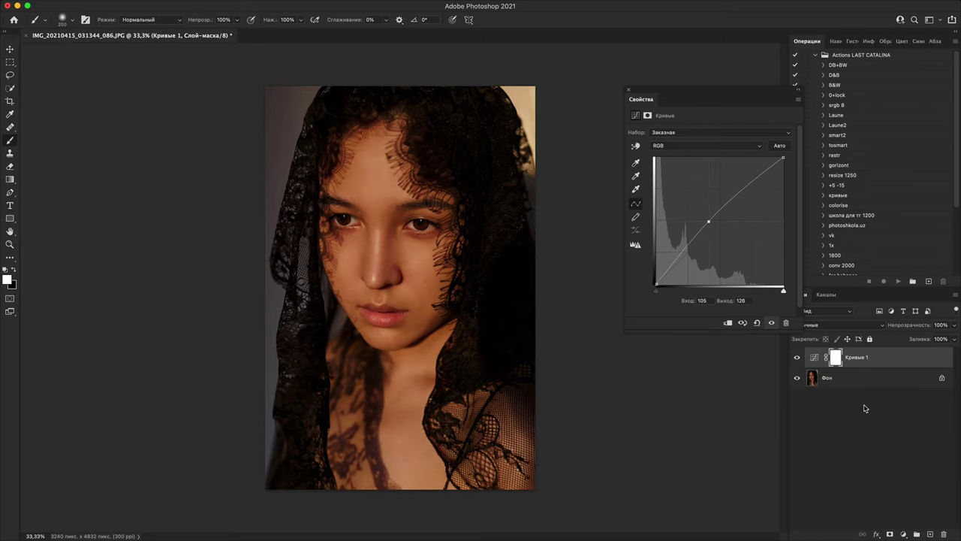
{"action": "left_click", "coordinate": [798, 359]}
{"action": "left_click", "coordinate": [798, 360]}
Step: Examine the skin texture on the cheek beside the nose at up to 700% magnification, with the Curves properties closed
{"action": "key", "text": "super+plus"}
{"action": "key", "text": "super+plus"}
{"action": "key", "text": "super+plus"}
{"action": "key", "text": "super+plus"}
{"action": "key", "text": "super+plus"}
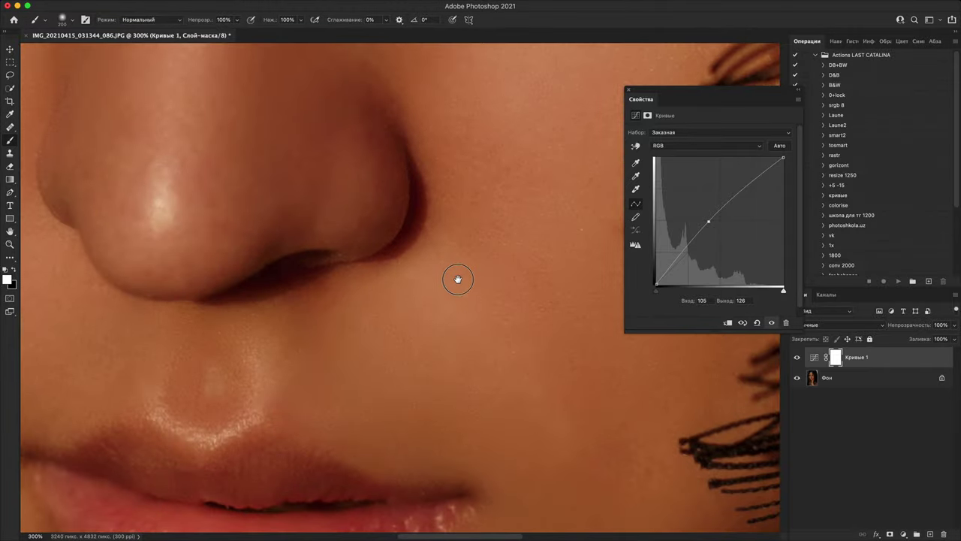
{"action": "left_click_drag", "start_coordinate": [620, 69], "coordinate": [685, 176]}
{"action": "left_click", "coordinate": [629, 89]}
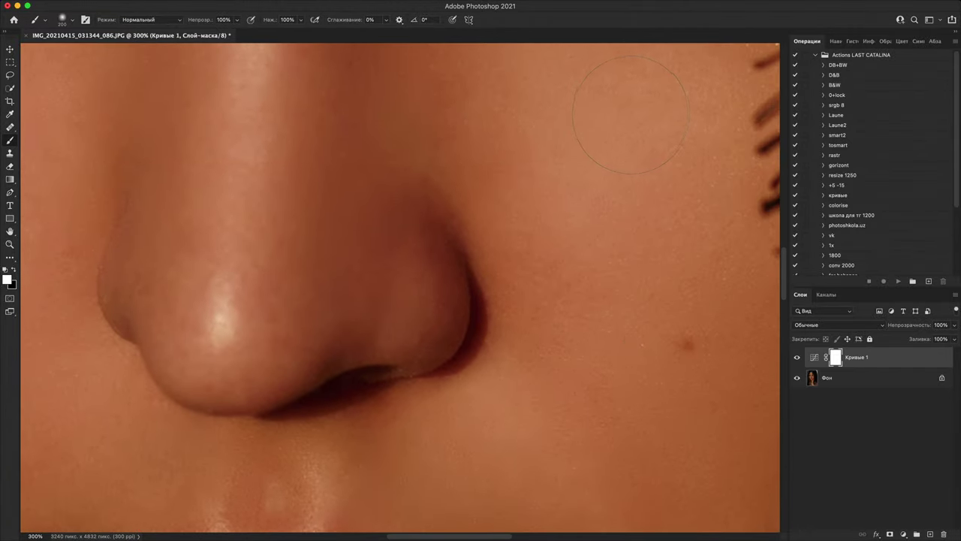
{"action": "key", "text": "super+plus"}
{"action": "left_click_drag", "start_coordinate": [714, 247], "coordinate": [510, 371]}
{"action": "scroll", "coordinate": [655, 183], "scroll_direction": "up", "scroll_amount": 1}
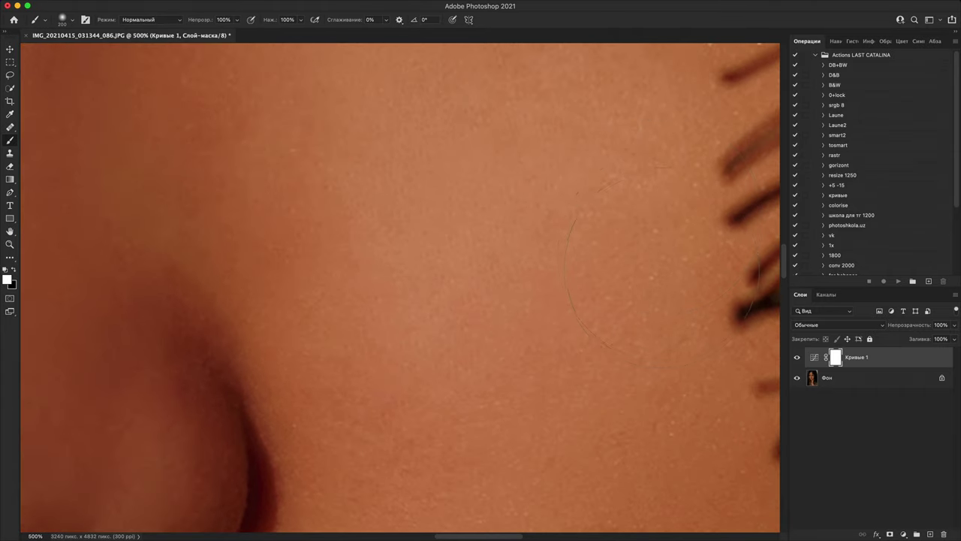
{"action": "scroll", "coordinate": [684, 341], "scroll_direction": "up", "scroll_amount": 2}
{"action": "left_click_drag", "start_coordinate": [684, 341], "coordinate": [646, 322]}
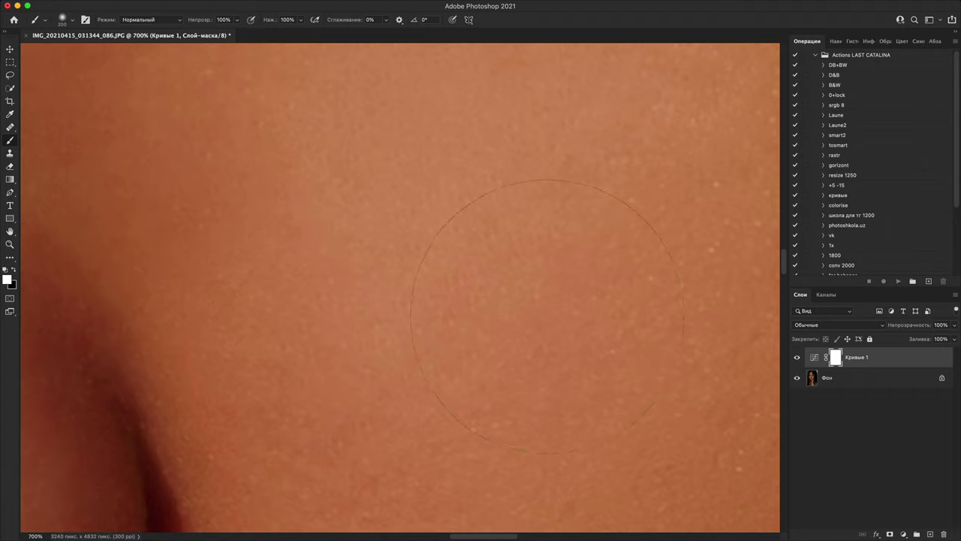
Step: On a new layer, circle the cheek patch beside the nose with a small dark green brush and mark fine skin details with short strokes
{"action": "left_click", "coordinate": [930, 534]}
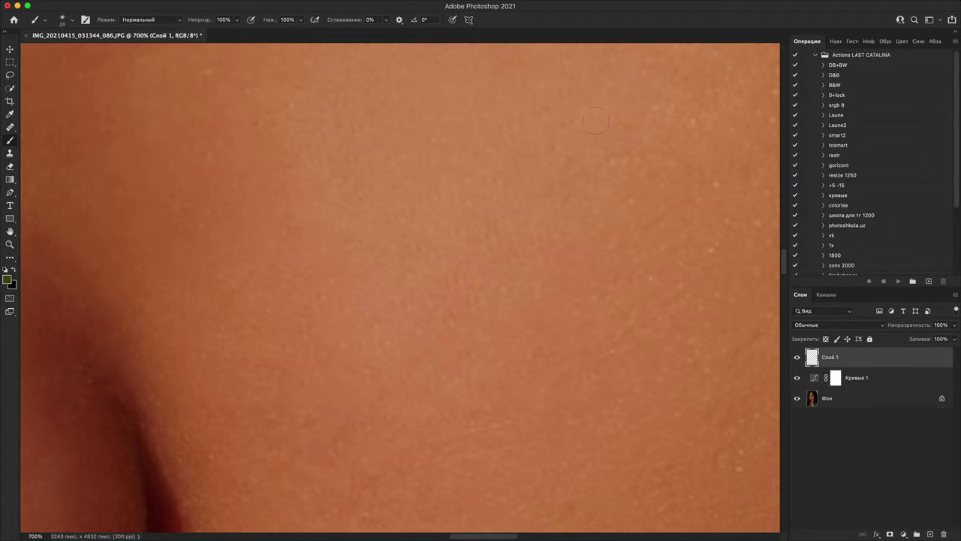
{"action": "mouse_move", "coordinate": [549, 184]}
{"action": "left_mouse_down"}
{"action": "mouse_move", "coordinate": [545, 335]}
{"action": "mouse_move", "coordinate": [264, 337]}
{"action": "mouse_move", "coordinate": [504, 133]}
{"action": "mouse_move", "coordinate": [564, 191]}
{"action": "left_mouse_up"}
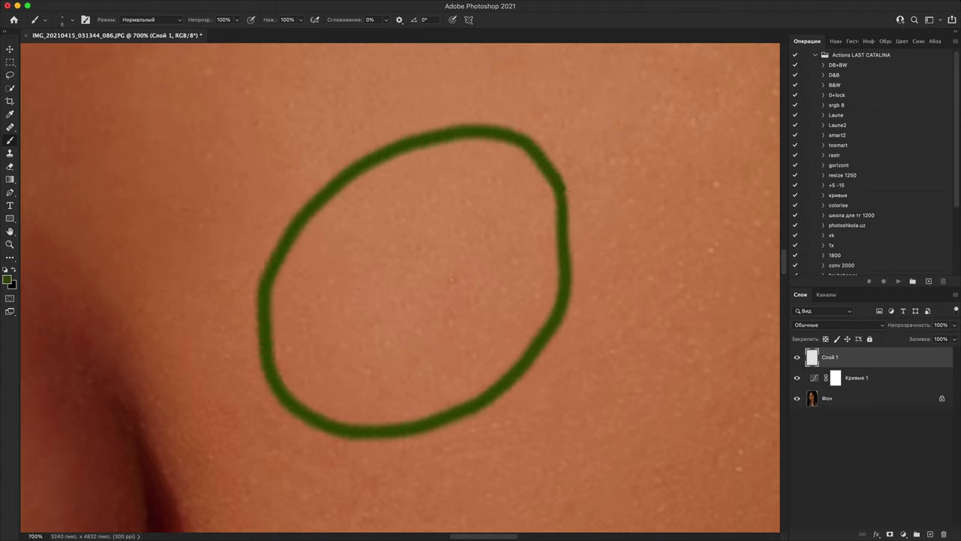
{"action": "mouse_move", "coordinate": [452, 275]}
{"action": "left_mouse_down"}
{"action": "mouse_move", "coordinate": [449, 288]}
{"action": "mouse_move", "coordinate": [460, 285]}
{"action": "left_mouse_up"}
{"action": "mouse_move", "coordinate": [485, 233]}
{"action": "left_mouse_down"}
{"action": "mouse_move", "coordinate": [482, 246]}
{"action": "mouse_move", "coordinate": [494, 242]}
{"action": "mouse_move", "coordinate": [452, 239]}
{"action": "left_mouse_up"}
{"action": "left_click", "coordinate": [461, 233]}
{"action": "mouse_move", "coordinate": [458, 189]}
{"action": "left_mouse_down"}
{"action": "mouse_move", "coordinate": [472, 209]}
{"action": "mouse_move", "coordinate": [427, 205]}
{"action": "mouse_move", "coordinate": [434, 208]}
{"action": "mouse_move", "coordinate": [391, 232]}
{"action": "left_mouse_up"}
{"action": "left_click_drag", "start_coordinate": [399, 217], "coordinate": [410, 231]}
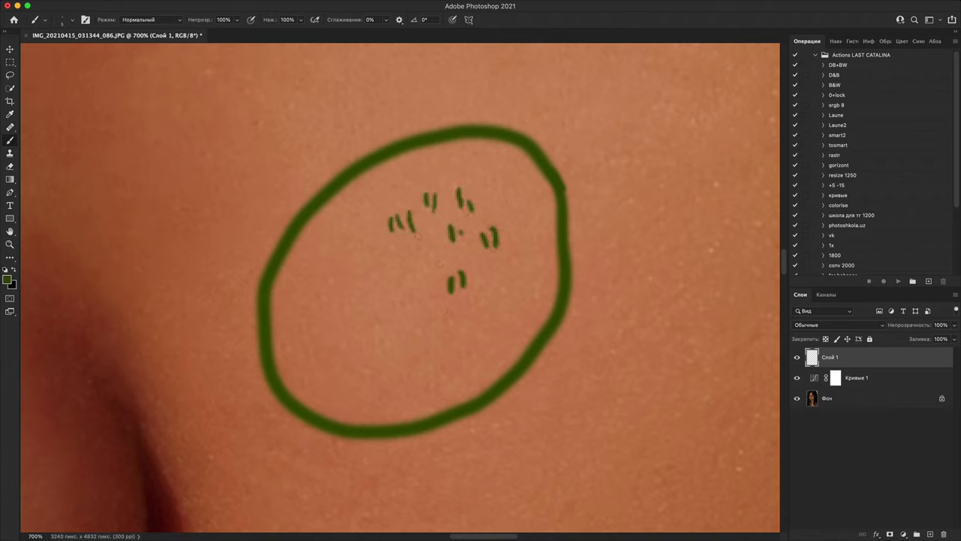
{"action": "left_click_drag", "start_coordinate": [446, 308], "coordinate": [441, 324]}
{"action": "left_click_drag", "start_coordinate": [451, 308], "coordinate": [457, 325]}
{"action": "left_click_drag", "start_coordinate": [379, 335], "coordinate": [387, 351]}
{"action": "mouse_move", "coordinate": [397, 302]}
{"action": "left_mouse_down"}
{"action": "mouse_move", "coordinate": [397, 316]}
{"action": "mouse_move", "coordinate": [409, 312]}
{"action": "left_mouse_up"}
{"action": "left_click_drag", "start_coordinate": [423, 290], "coordinate": [433, 306]}
{"action": "left_click_drag", "start_coordinate": [423, 241], "coordinate": [425, 257]}
{"action": "left_click_drag", "start_coordinate": [414, 243], "coordinate": [411, 261]}
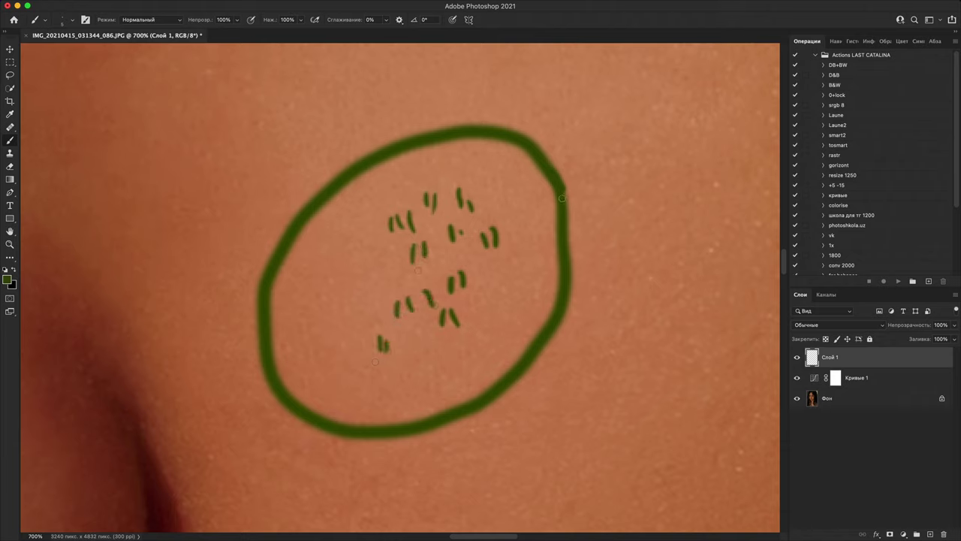
{"action": "left_click_drag", "start_coordinate": [571, 118], "coordinate": [569, 140]}
{"action": "mouse_move", "coordinate": [580, 90]}
{"action": "left_mouse_down"}
{"action": "mouse_move", "coordinate": [582, 108]}
{"action": "mouse_move", "coordinate": [564, 117]}
{"action": "left_mouse_up"}
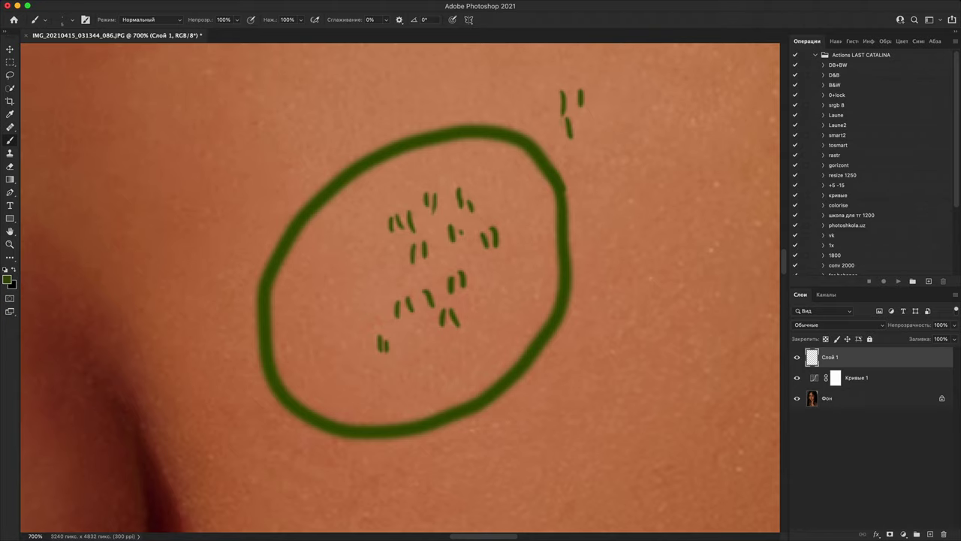
{"action": "left_click_drag", "start_coordinate": [366, 372], "coordinate": [365, 388]}
{"action": "mouse_move", "coordinate": [346, 306]}
{"action": "left_mouse_down"}
{"action": "mouse_move", "coordinate": [347, 320]}
{"action": "mouse_move", "coordinate": [305, 337]}
{"action": "left_mouse_up"}
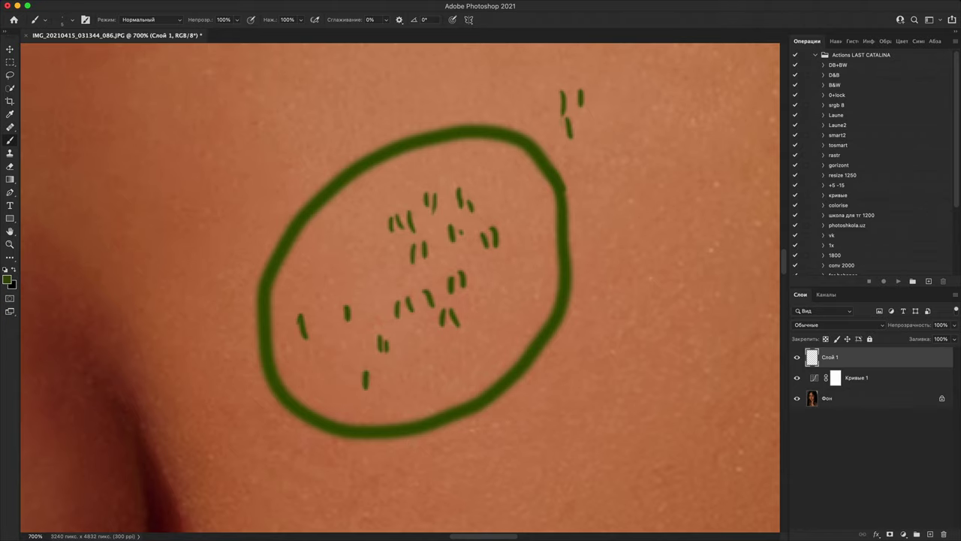
Step: Compare how the circled cheek patch and its skin detail look at magnifications between whole-face view and 600%
{"action": "key", "text": "super+minus"}
{"action": "key", "text": "super+minus"}
{"action": "key", "text": "super+minus"}
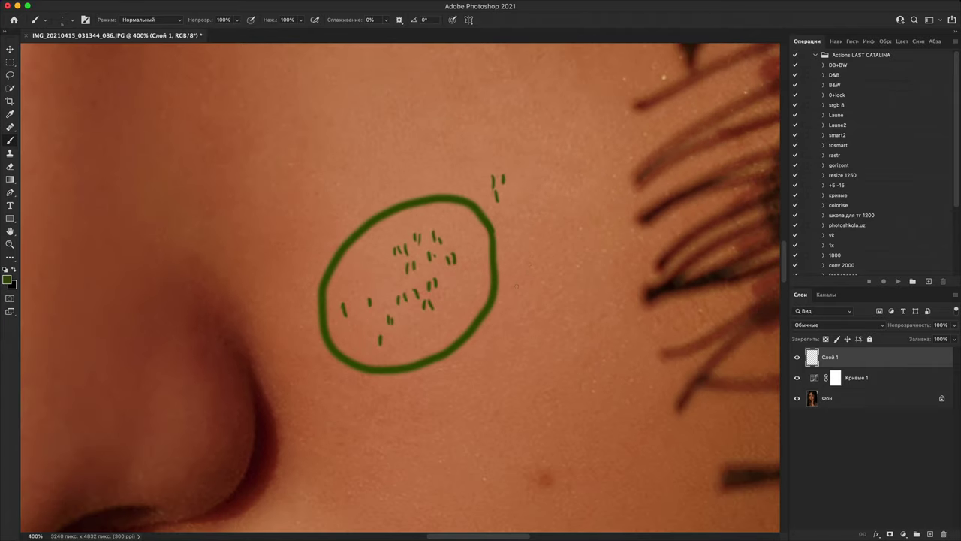
{"action": "key", "text": "super+minus"}
{"action": "key", "text": "super+minus"}
{"action": "key", "text": "super+minus"}
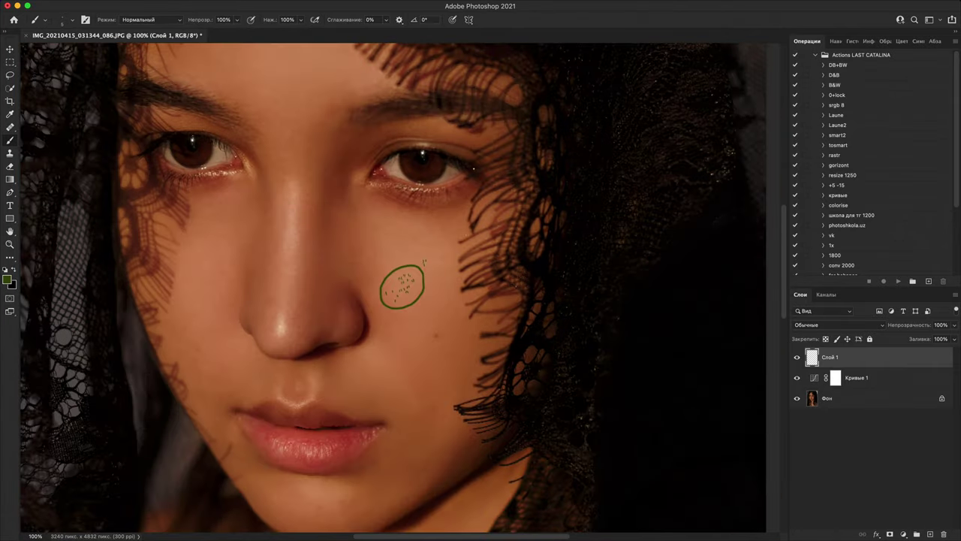
{"action": "key", "text": "super+minus"}
{"action": "key", "text": "super+plus"}
{"action": "key", "text": "super+plus"}
{"action": "key", "text": "super+plus"}
{"action": "key", "text": "super+plus"}
{"action": "key", "text": "super+plus"}
{"action": "key", "text": "super+plus"}
{"action": "key", "text": "super+plus"}
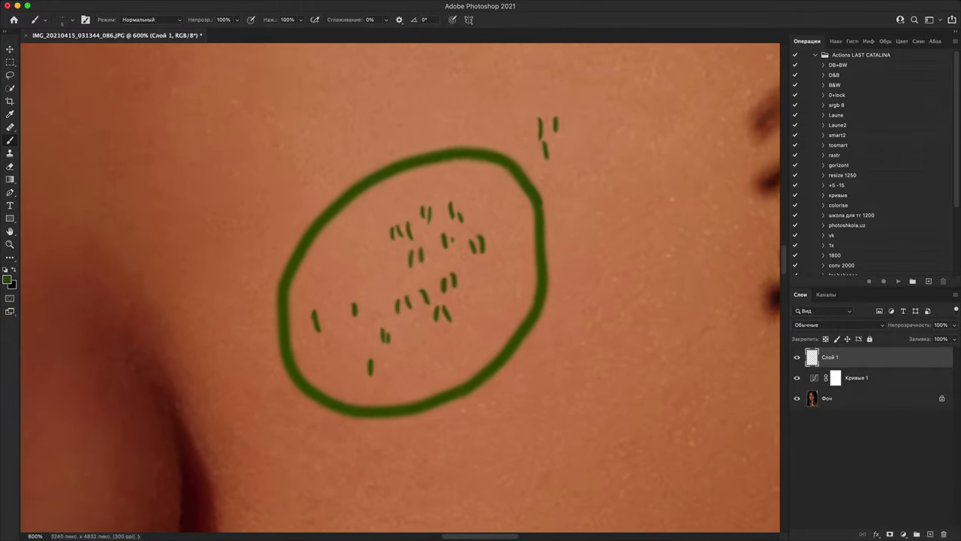
{"action": "key", "text": "super+minus"}
{"action": "key", "text": "super+minus"}
{"action": "key", "text": "super+minus"}
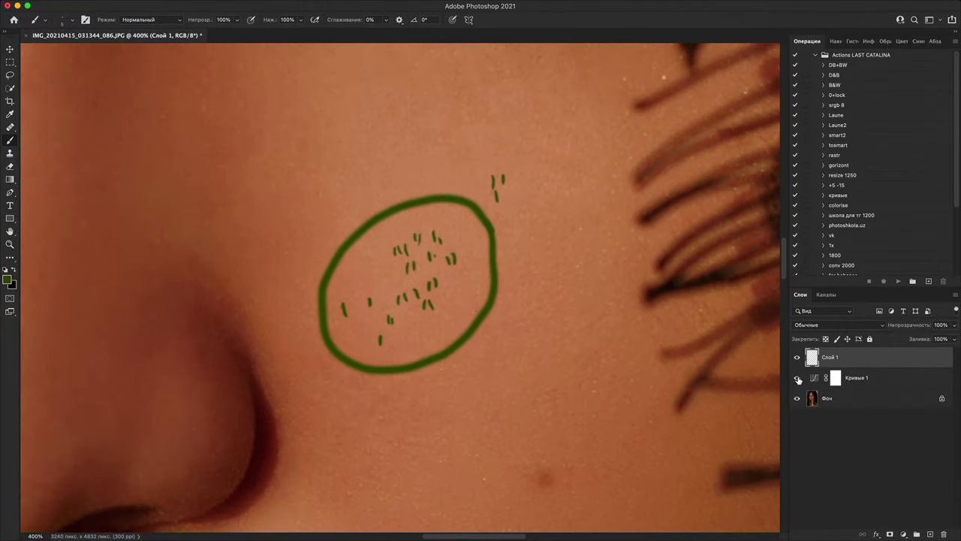
Step: Delete the layer with the green cheek marks and return to viewing the whole portrait
{"action": "key", "text": "BackSpace"}
{"action": "key", "text": "super+minus"}
{"action": "key", "text": "super+minus"}
{"action": "key", "text": "super+minus"}
{"action": "key", "text": "super+minus"}
{"action": "key", "text": "super+minus"}
{"action": "key", "text": "super+minus"}
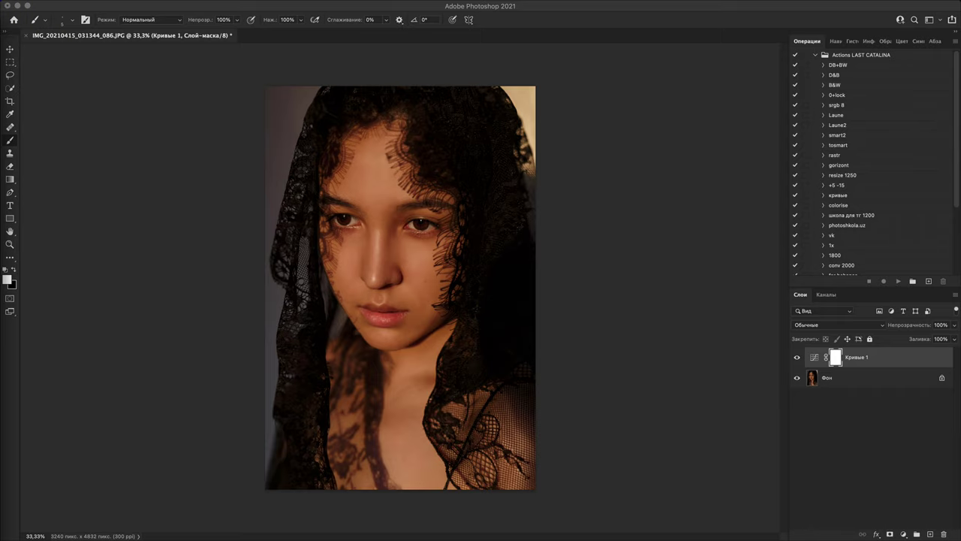
Step: Switch to the browser's Behance portfolio page and enlarge its window to fill the screen
{"action": "left_click_drag", "start_coordinate": [0, 27], "coordinate": [196, 3]}
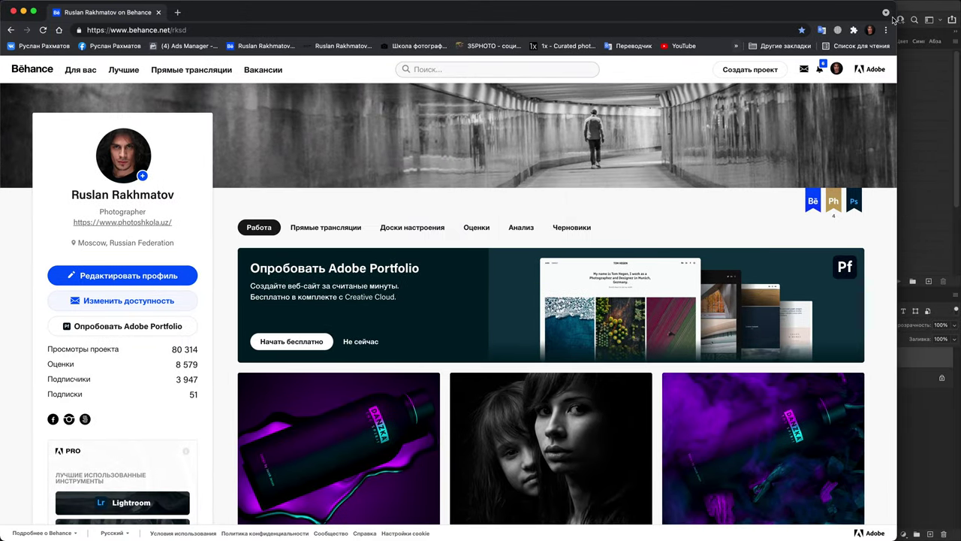
{"action": "left_click_drag", "start_coordinate": [897, 8], "coordinate": [954, 4]}
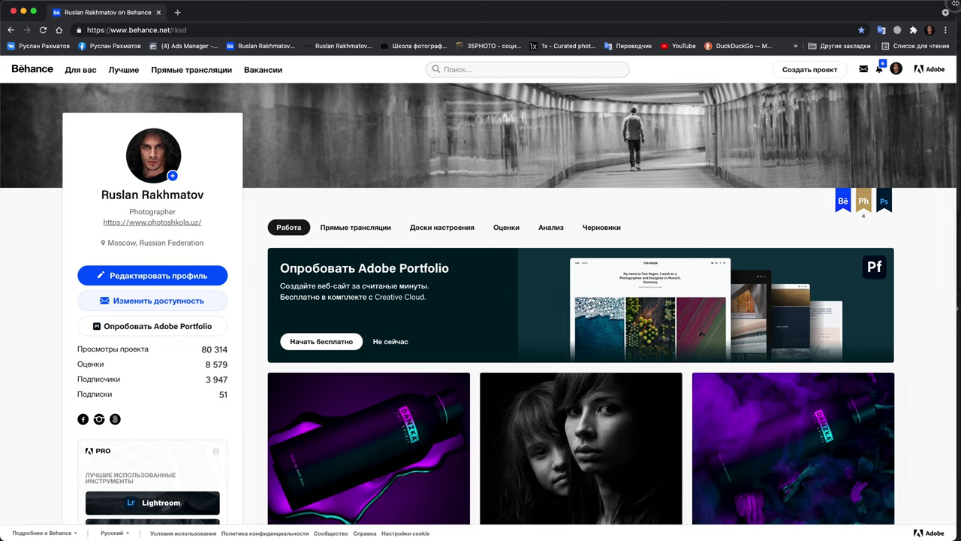
Step: Open the profile's appreciated projects on Behance and browse down through the gallery to the older entries
{"action": "left_click", "coordinate": [504, 227]}
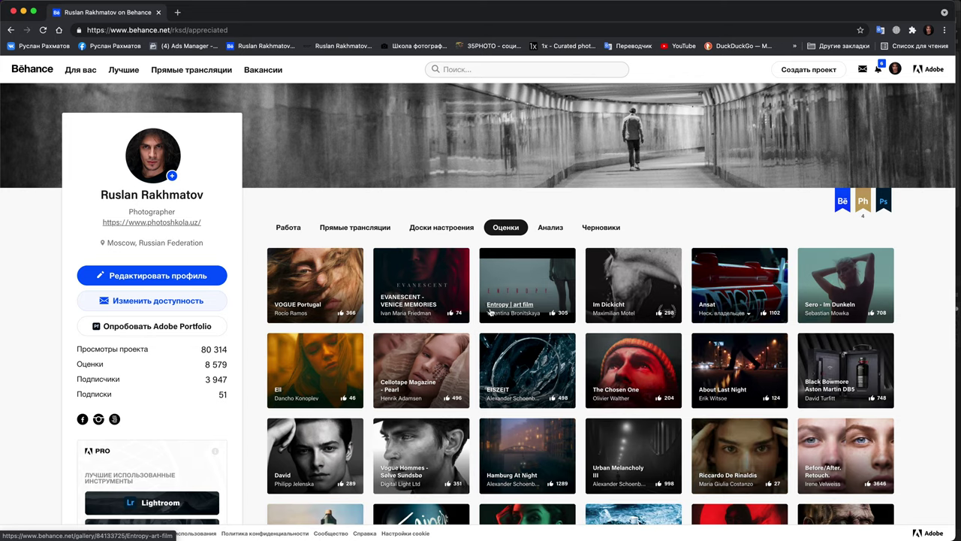
{"action": "scroll", "coordinate": [489, 311], "scroll_direction": "down", "scroll_amount": 5}
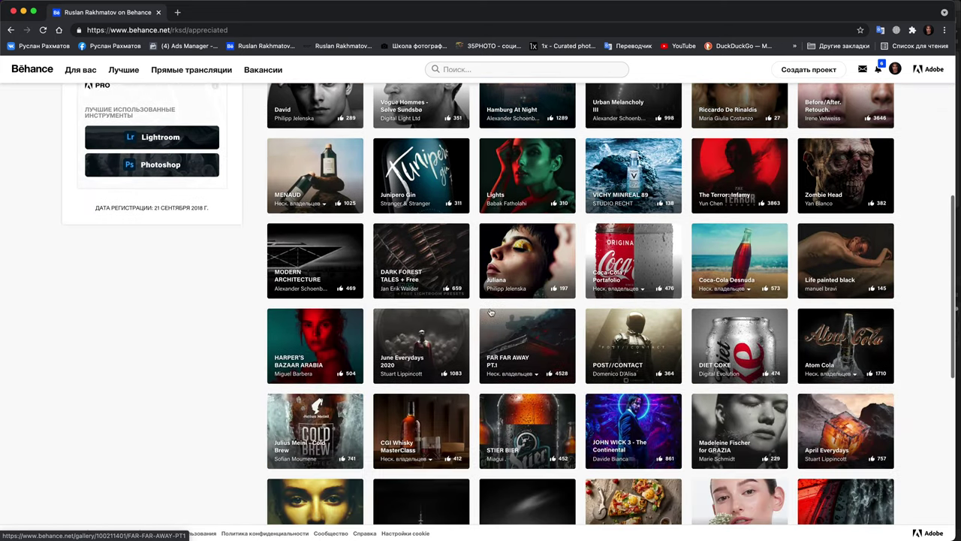
{"action": "scroll", "coordinate": [490, 312], "scroll_direction": "down", "scroll_amount": 5}
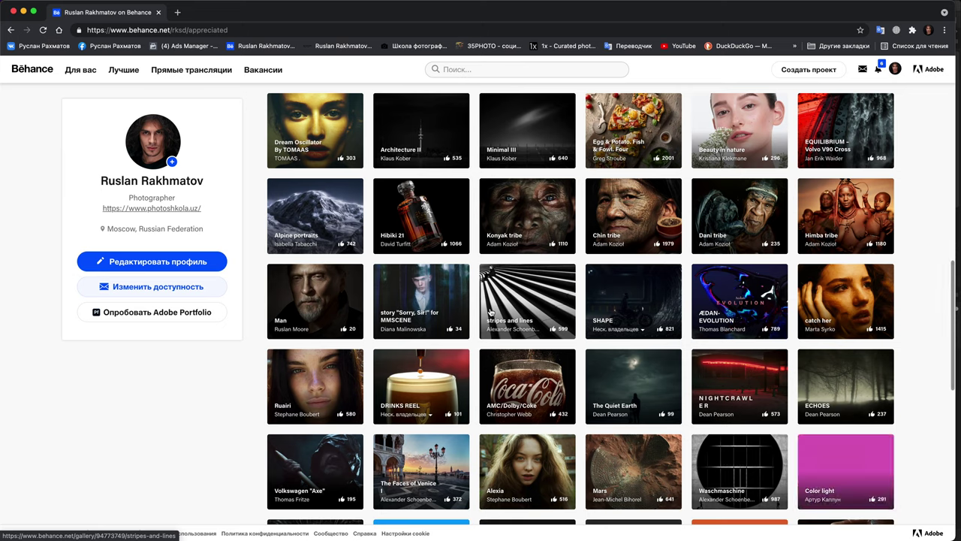
{"action": "scroll", "coordinate": [490, 312], "scroll_direction": "down", "scroll_amount": 5}
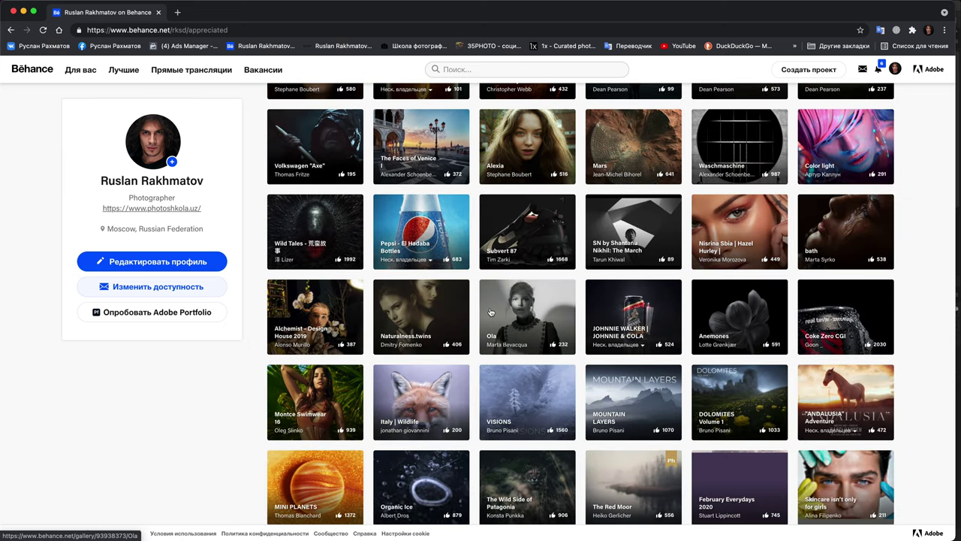
{"action": "scroll", "coordinate": [489, 312], "scroll_direction": "down", "scroll_amount": 4}
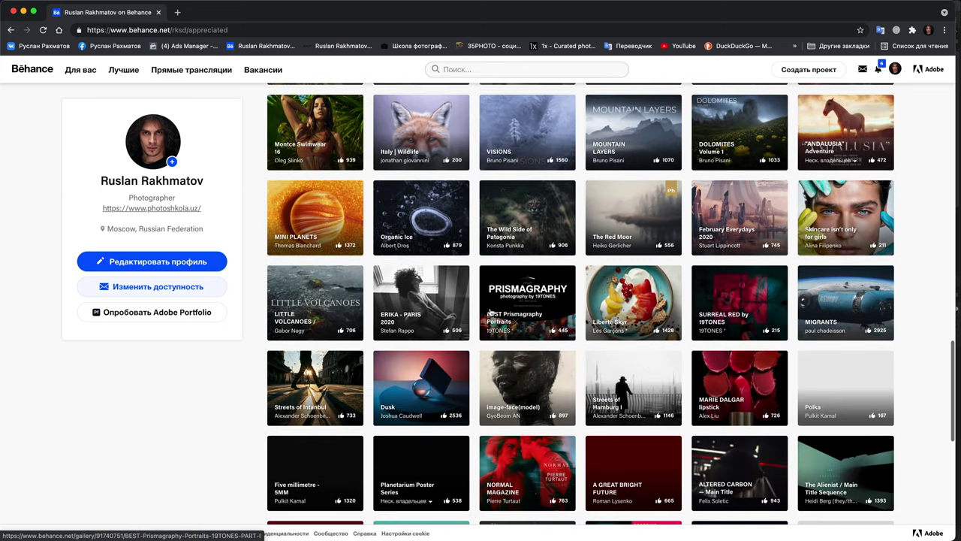
{"action": "scroll", "coordinate": [489, 312], "scroll_direction": "down", "scroll_amount": 5}
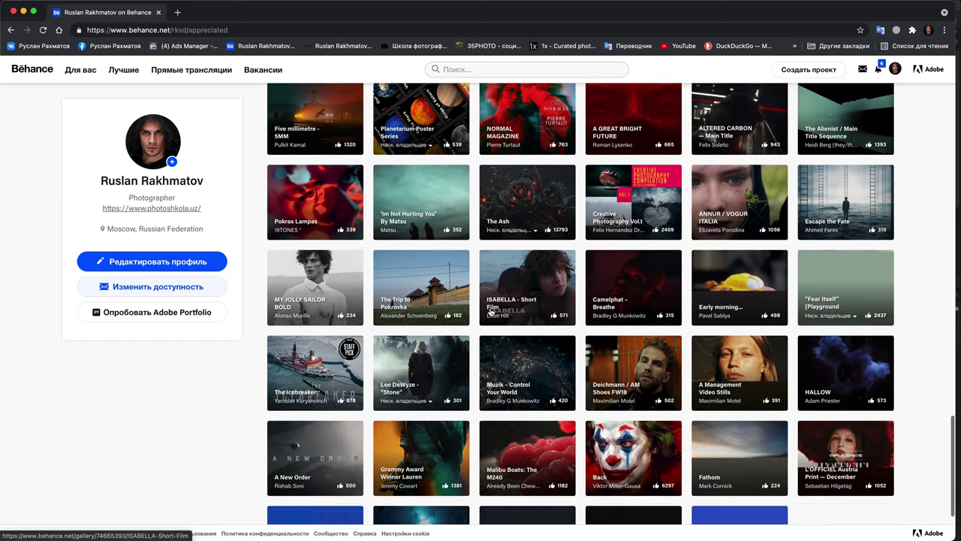
{"action": "scroll", "coordinate": [489, 312], "scroll_direction": "down", "scroll_amount": 1}
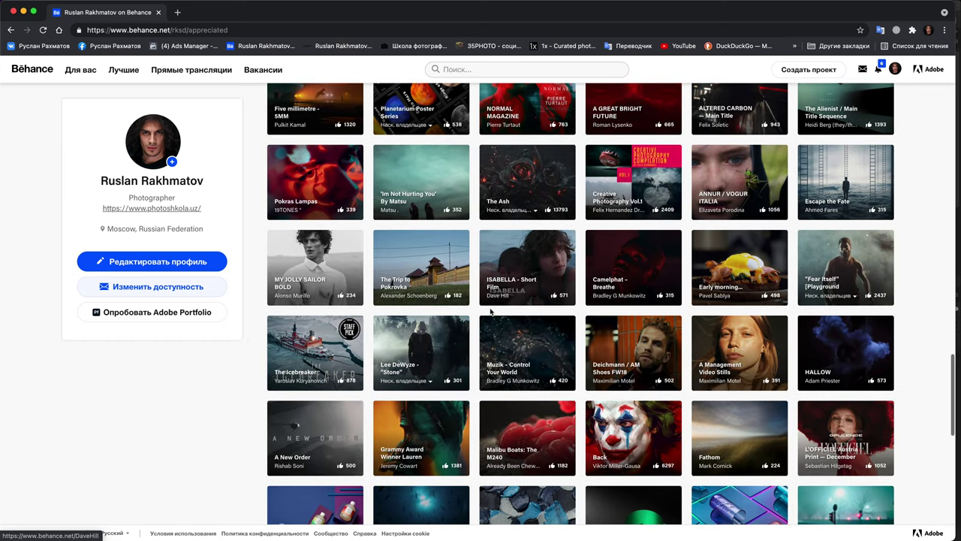
Step: Look through the photos and contact sheets of the "A Management Video Stills" project, and close the project
{"action": "left_click", "coordinate": [739, 332]}
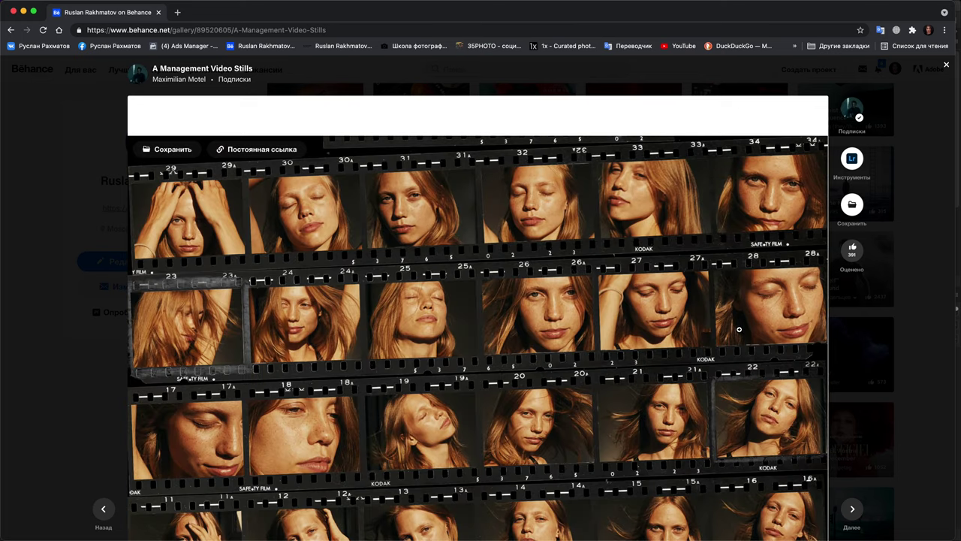
{"action": "scroll", "coordinate": [637, 289], "scroll_direction": "down", "scroll_amount": 10}
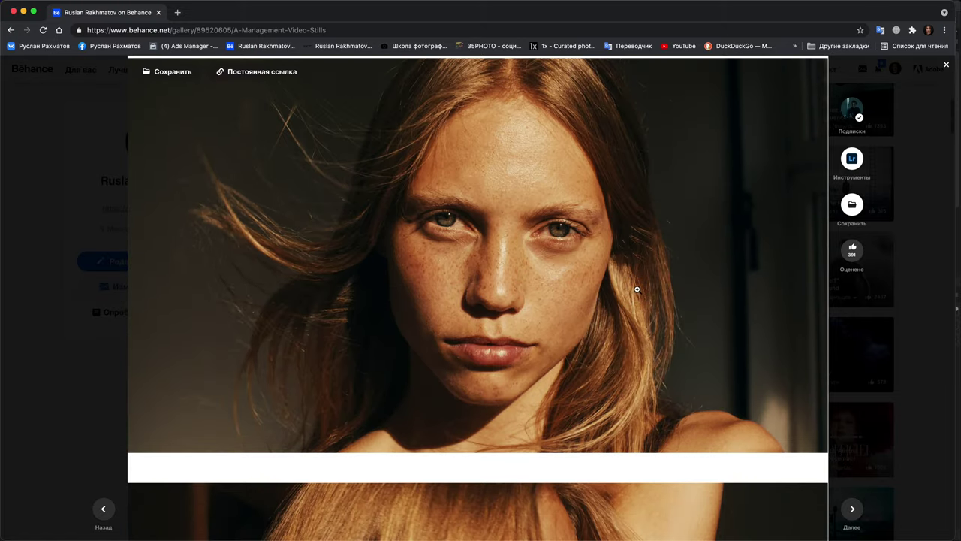
{"action": "scroll", "coordinate": [637, 289], "scroll_direction": "down", "scroll_amount": 20}
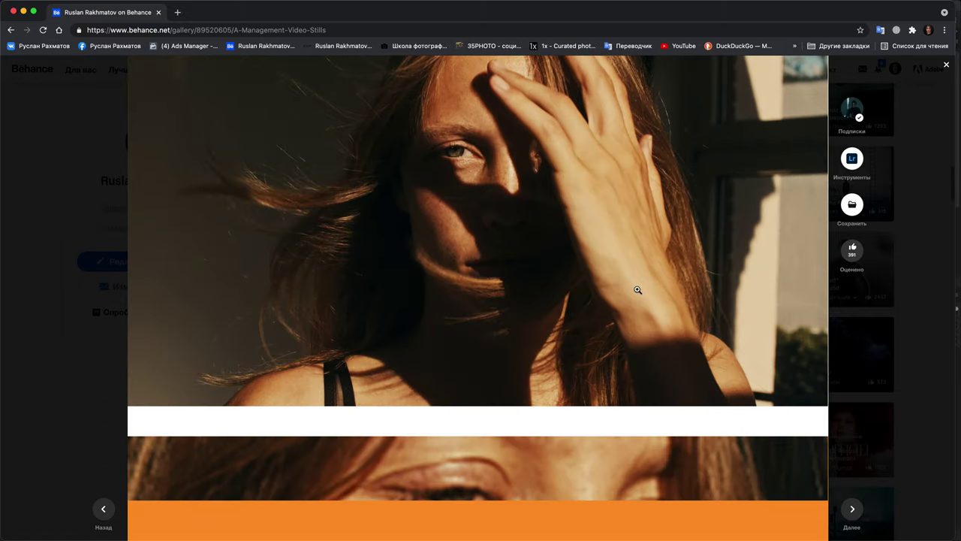
{"action": "scroll", "coordinate": [637, 289], "scroll_direction": "down", "scroll_amount": 10}
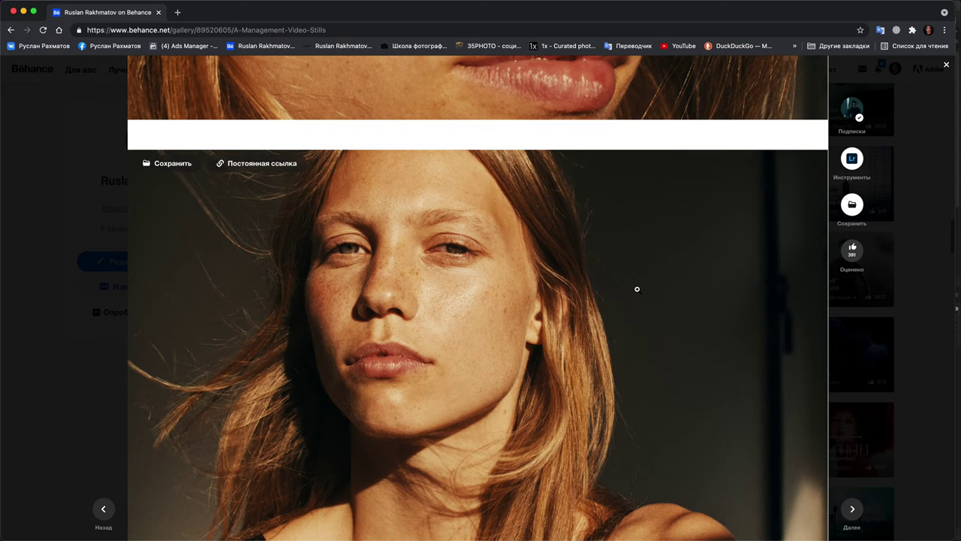
{"action": "scroll", "coordinate": [637, 289], "scroll_direction": "down", "scroll_amount": 5}
{"action": "scroll", "coordinate": [637, 289], "scroll_direction": "up", "scroll_amount": 2}
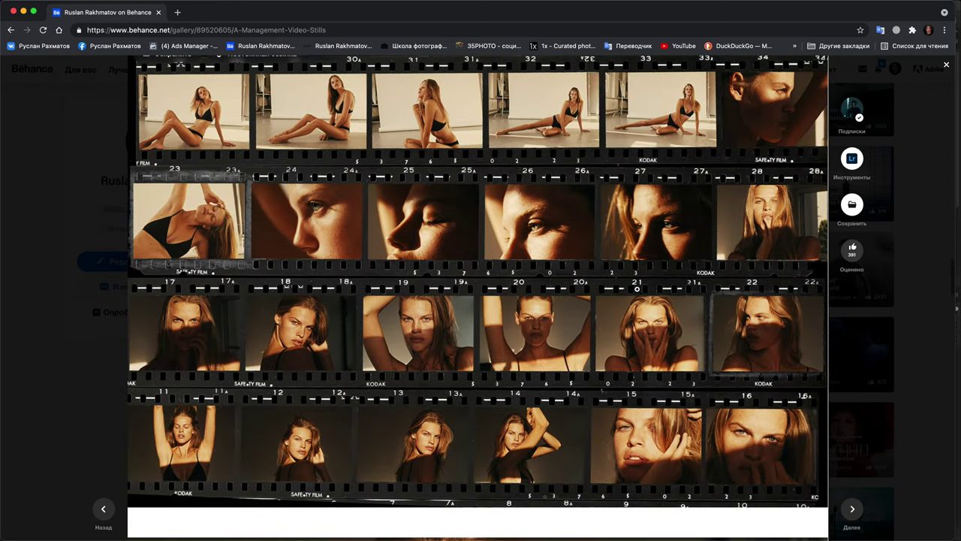
{"action": "scroll", "coordinate": [637, 289], "scroll_direction": "down", "scroll_amount": 4}
{"action": "scroll", "coordinate": [636, 289], "scroll_direction": "down", "scroll_amount": 15}
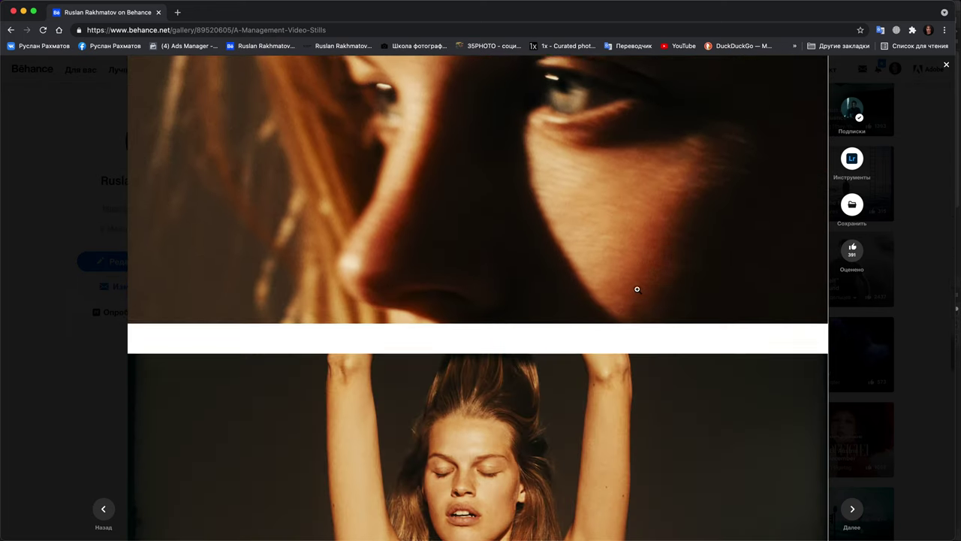
{"action": "scroll", "coordinate": [637, 289], "scroll_direction": "down", "scroll_amount": 10}
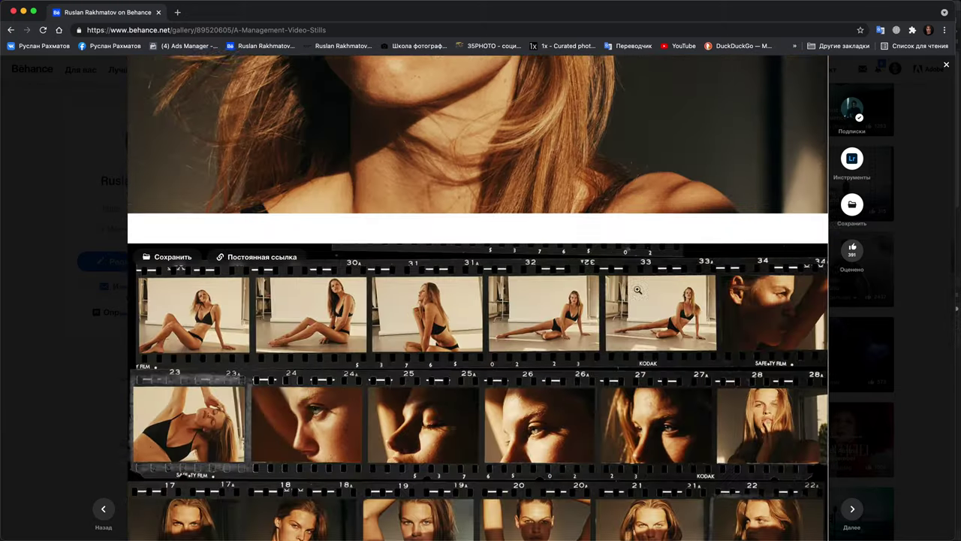
{"action": "scroll", "coordinate": [637, 289], "scroll_direction": "down", "scroll_amount": 3}
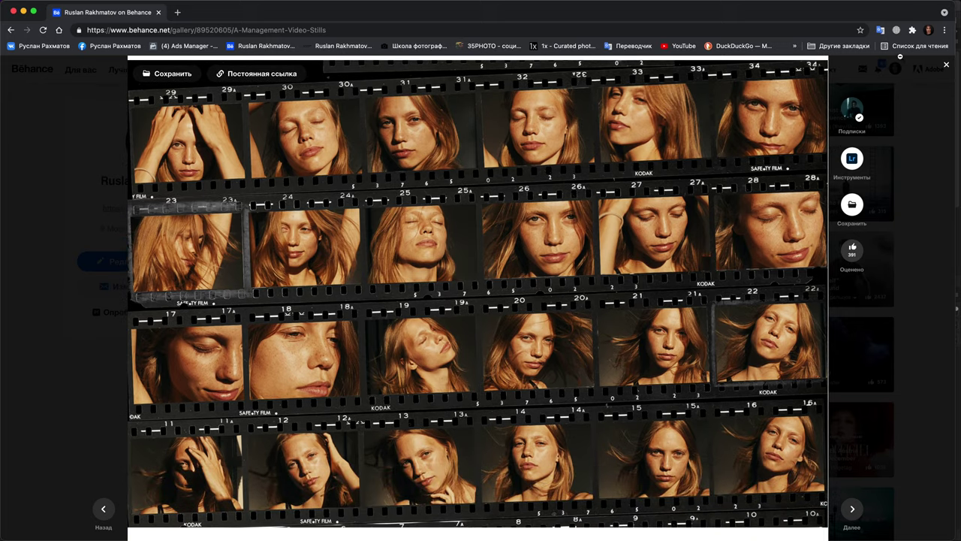
{"action": "left_click", "coordinate": [949, 68]}
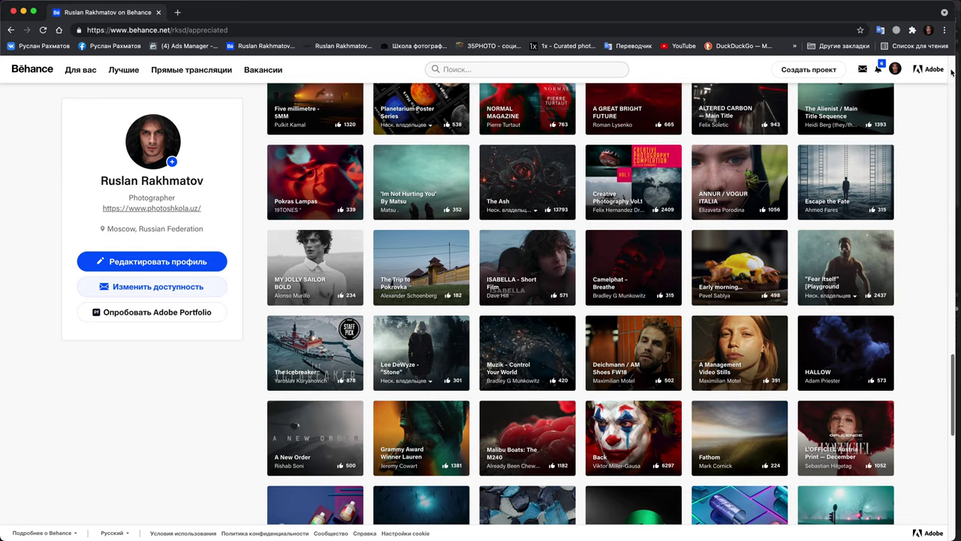
Step: Leave the browser and open the profile portrait with rhinestone makeup from Bridge's game3 folder in Photoshop
{"action": "left_click", "coordinate": [12, 12]}
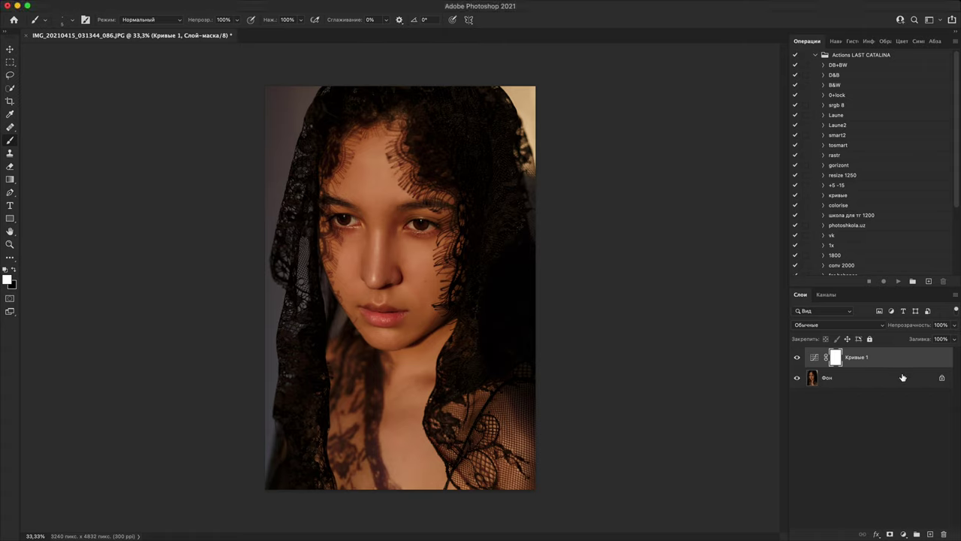
{"action": "left_click", "coordinate": [881, 358]}
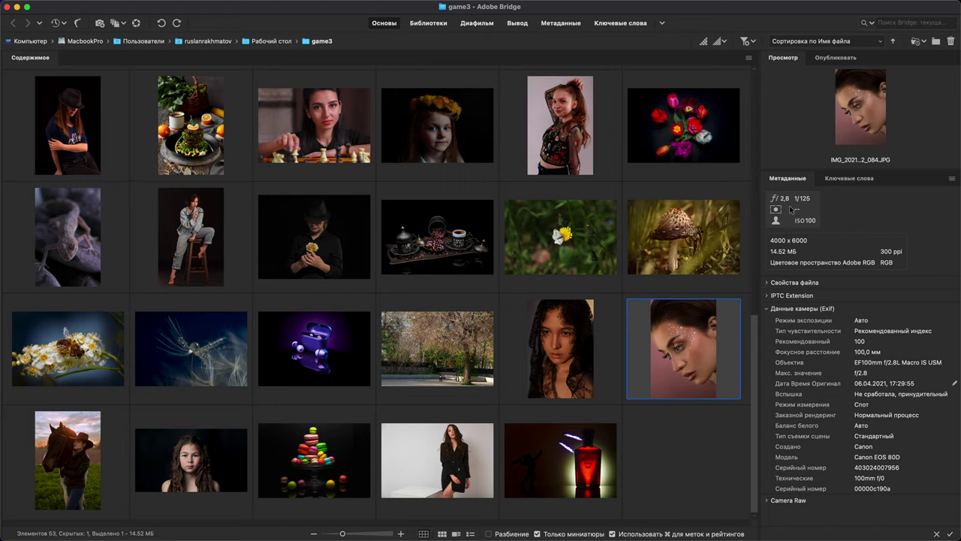
{"action": "double_click", "coordinate": [683, 355]}
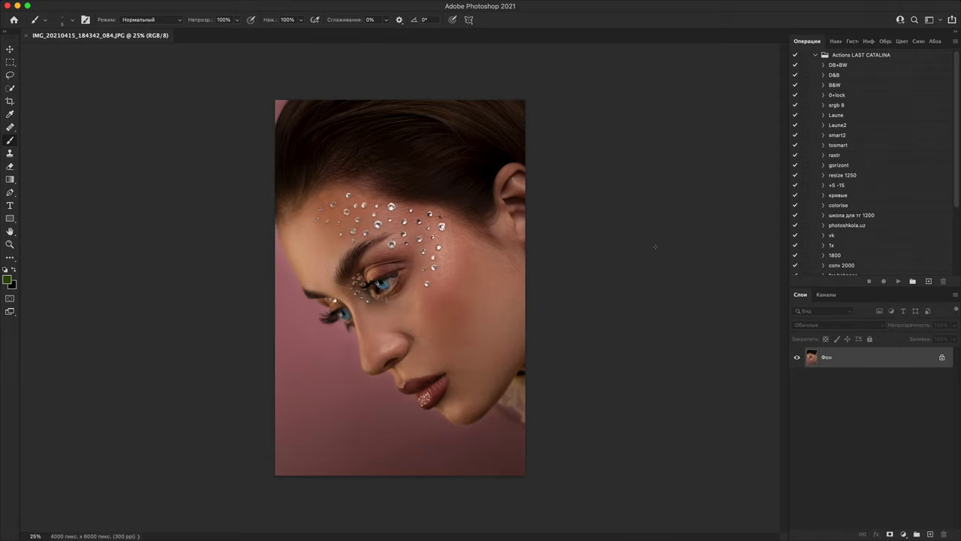
Step: Inspect the portrait's skin and eye makeup up close and add a new empty layer above the background
{"action": "key", "text": "super+1"}
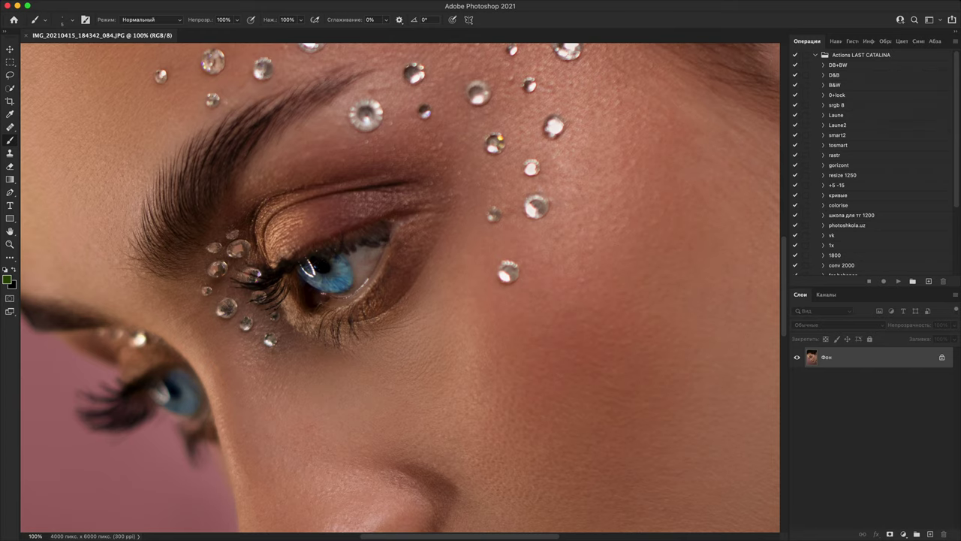
{"action": "key", "text": "super+minus"}
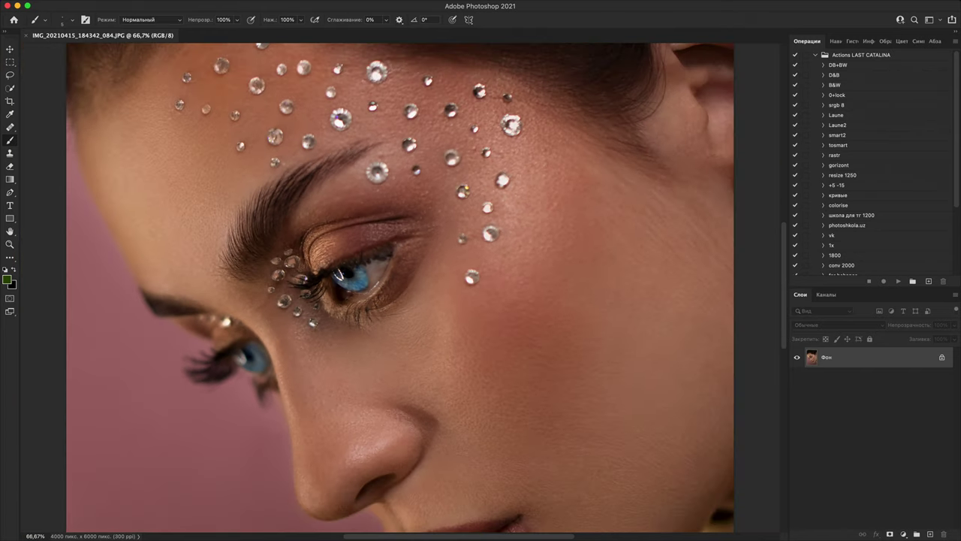
{"action": "key", "text": "super+minus"}
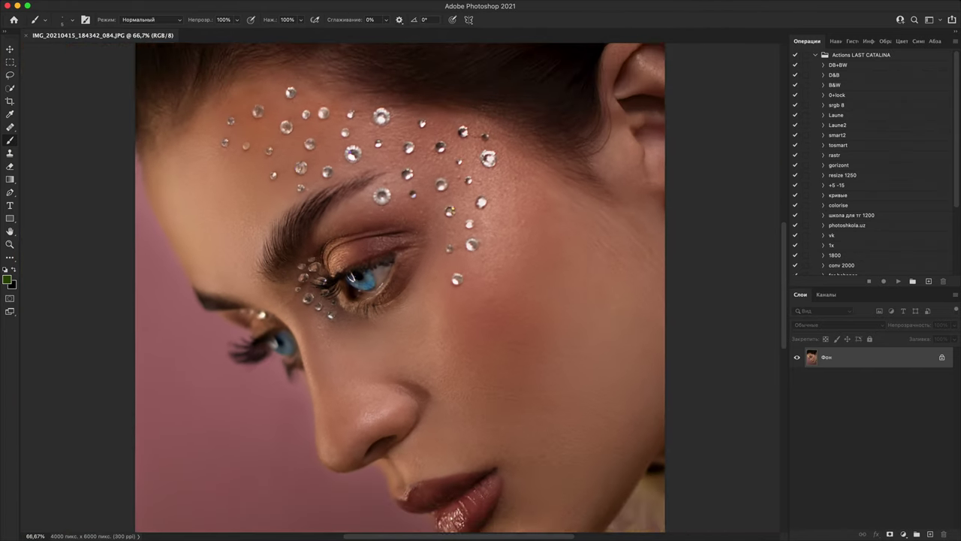
{"action": "left_click", "coordinate": [930, 534]}
{"action": "key", "text": "super+plus"}
{"action": "key", "text": "super+plus"}
{"action": "key", "text": "super+plus"}
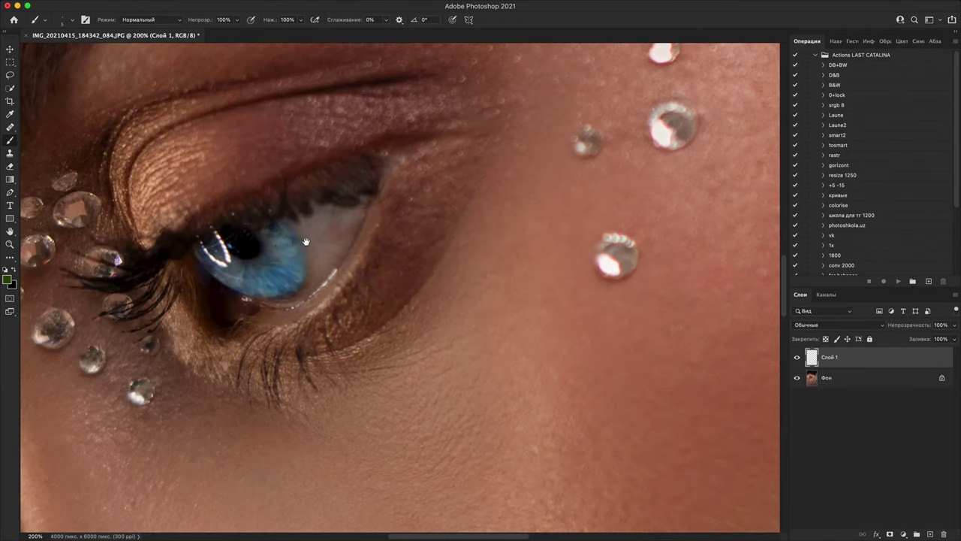
{"action": "left_click_drag", "start_coordinate": [305, 241], "coordinate": [412, 295]}
{"action": "mouse_move", "coordinate": [350, 210]}
{"action": "left_mouse_down"}
{"action": "mouse_move", "coordinate": [554, 507]}
{"action": "mouse_move", "coordinate": [614, 531]}
{"action": "left_mouse_up"}
{"action": "left_click_drag", "start_coordinate": [464, 266], "coordinate": [451, 56]}
{"action": "key", "text": "super+z"}
Step: With a white 25-pixel brush, draw two lines from the eyebrow down, one across the eye and cheek, one along the nose to the lips
{"action": "key", "text": "d"}
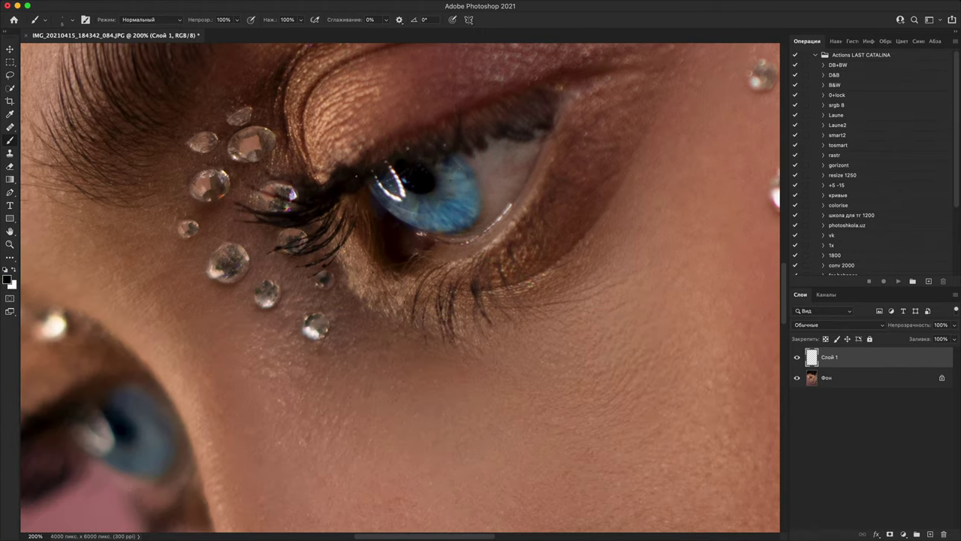
{"action": "key", "text": "super+minus"}
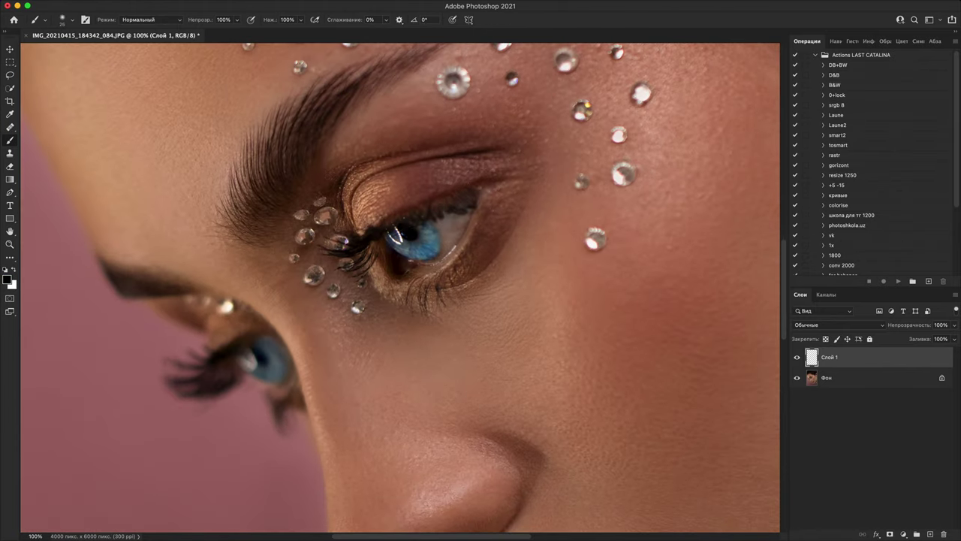
{"action": "key", "text": "x"}
{"action": "mouse_move", "coordinate": [333, 91]}
{"action": "left_mouse_down"}
{"action": "mouse_move", "coordinate": [418, 237]}
{"action": "mouse_move", "coordinate": [582, 366]}
{"action": "left_mouse_up"}
{"action": "mouse_move", "coordinate": [236, 181]}
{"action": "left_mouse_down"}
{"action": "mouse_move", "coordinate": [271, 284]}
{"action": "mouse_move", "coordinate": [409, 469]}
{"action": "mouse_move", "coordinate": [545, 530]}
{"action": "left_mouse_up"}
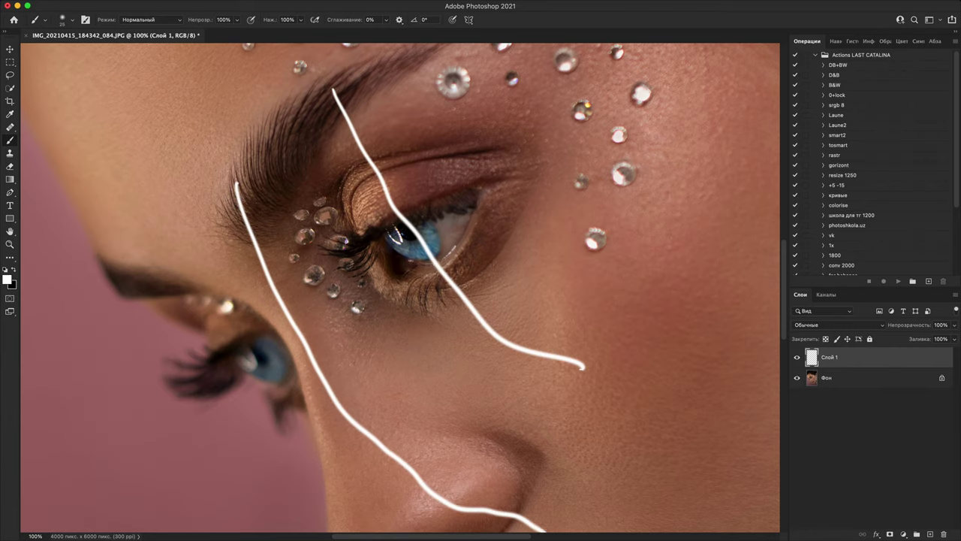
{"action": "key", "text": "super+minus"}
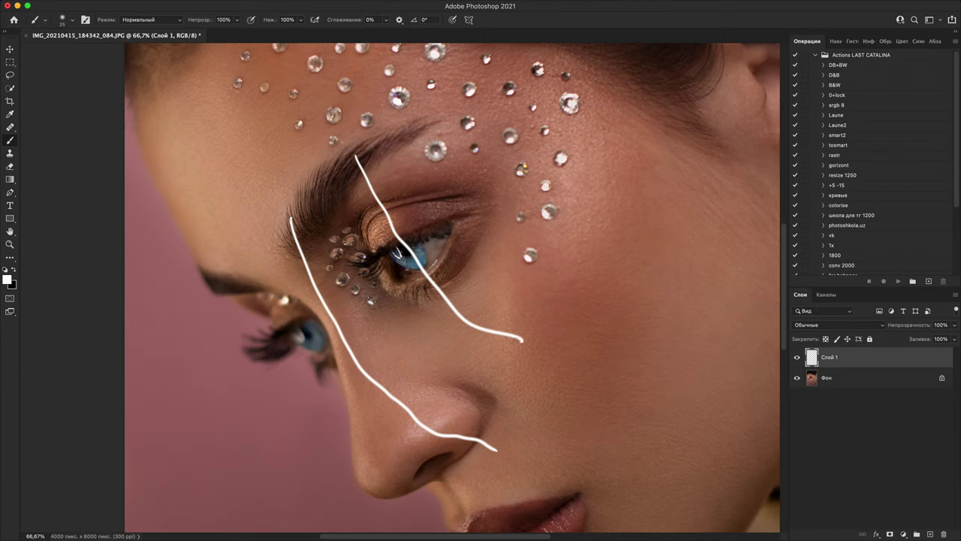
{"action": "left_click_drag", "start_coordinate": [514, 340], "coordinate": [748, 433]}
{"action": "left_click_drag", "start_coordinate": [495, 449], "coordinate": [689, 521]}
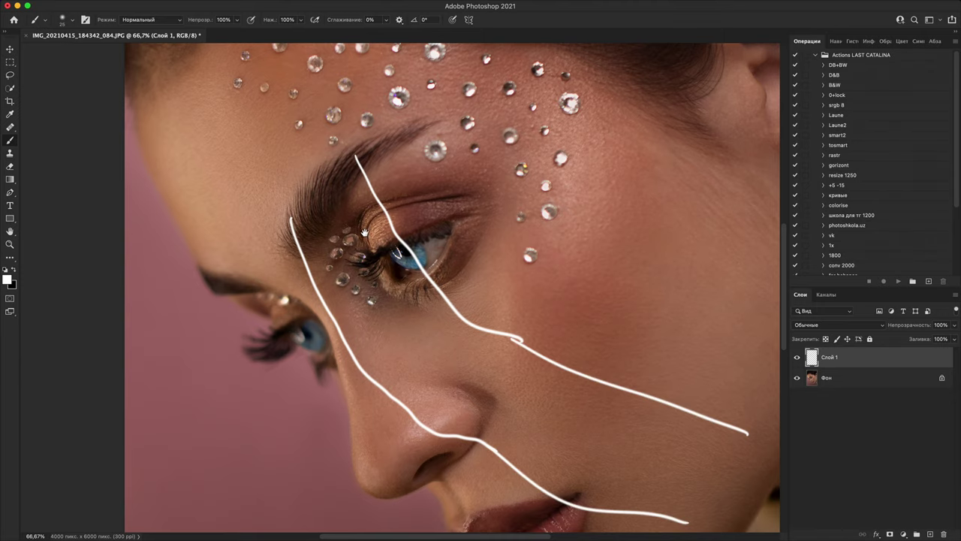
Step: Extend both white lines from the eyebrow up across the forehead into the hair
{"action": "left_click_drag", "start_coordinate": [364, 233], "coordinate": [454, 417]}
{"action": "left_click_drag", "start_coordinate": [443, 342], "coordinate": [347, 126]}
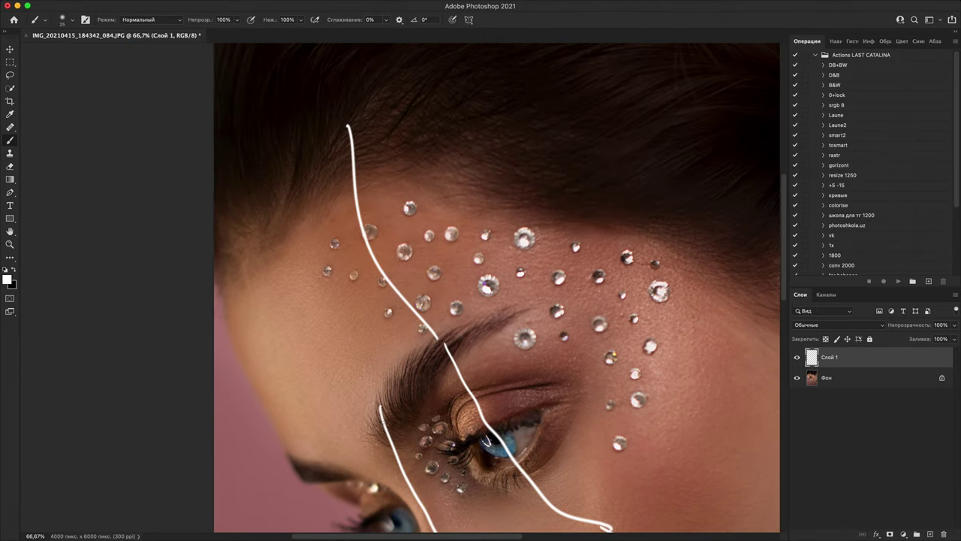
{"action": "left_click_drag", "start_coordinate": [381, 409], "coordinate": [285, 133]}
{"action": "key", "text": "super+minus"}
{"action": "key", "text": "super+minus"}
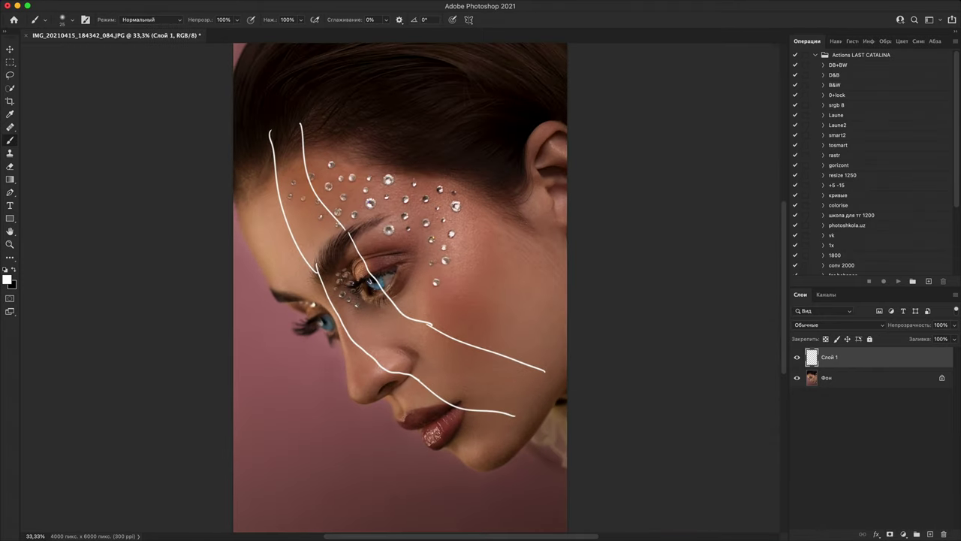
Step: Draw two white diagonal lines across the rhinestones on the temple, and undo both
{"action": "left_click_drag", "start_coordinate": [356, 183], "coordinate": [473, 273]}
{"action": "left_click_drag", "start_coordinate": [401, 160], "coordinate": [530, 276]}
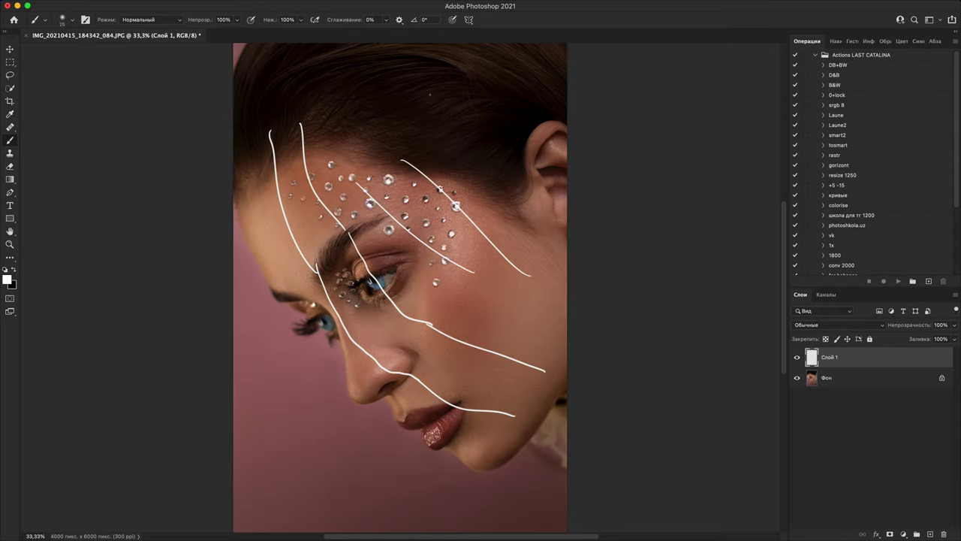
{"action": "key", "text": "super+z"}
{"action": "key", "text": "super+z"}
Step: Compare the skin texture around the rhinestones and the eye at magnifications between 33.3% and 300%
{"action": "key", "text": "super+plus"}
{"action": "key", "text": "super+plus"}
{"action": "key", "text": "super+plus"}
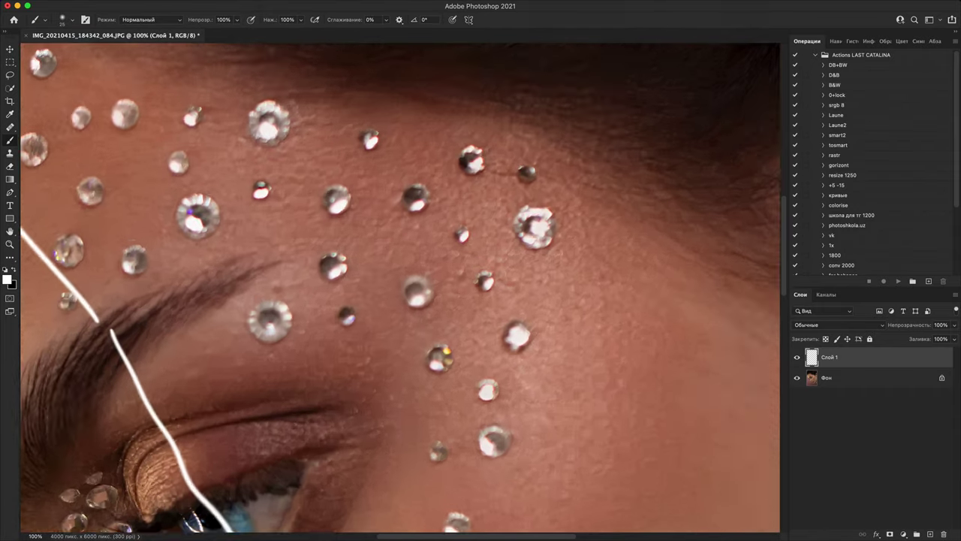
{"action": "key", "text": "super+plus"}
{"action": "left_click_drag", "start_coordinate": [545, 287], "coordinate": [727, 183]}
{"action": "key", "text": "super+minus"}
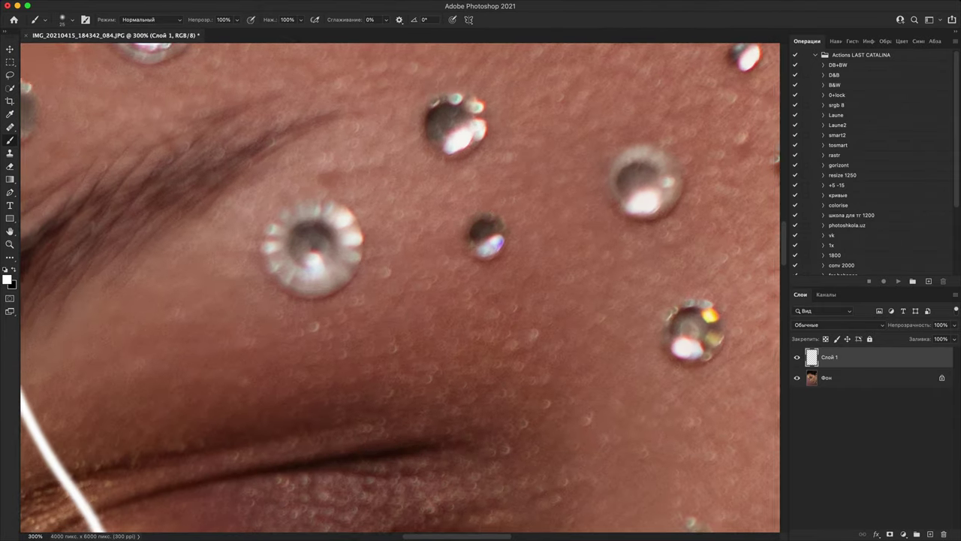
{"action": "scroll", "coordinate": [386, 296], "scroll_direction": "down", "scroll_amount": 10}
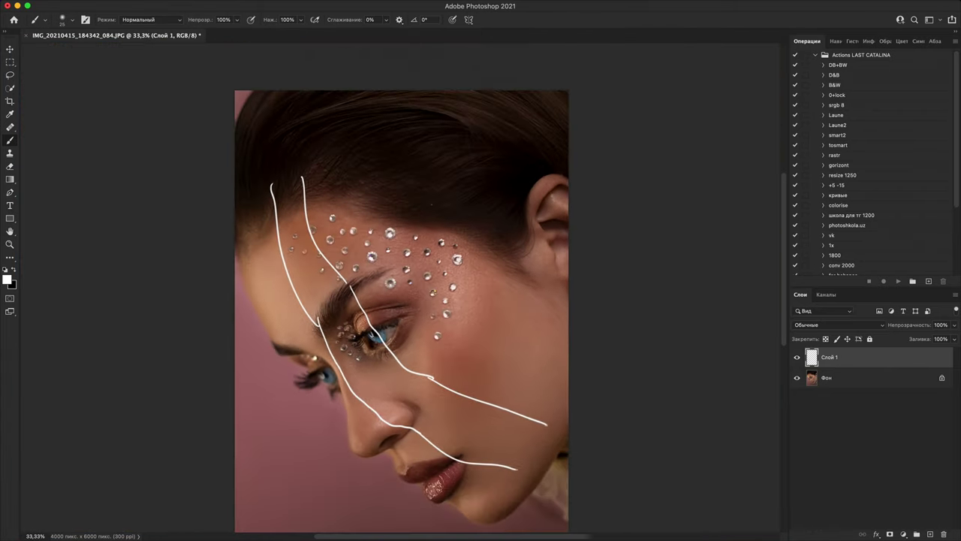
{"action": "scroll", "coordinate": [456, 269], "scroll_direction": "up", "scroll_amount": 10}
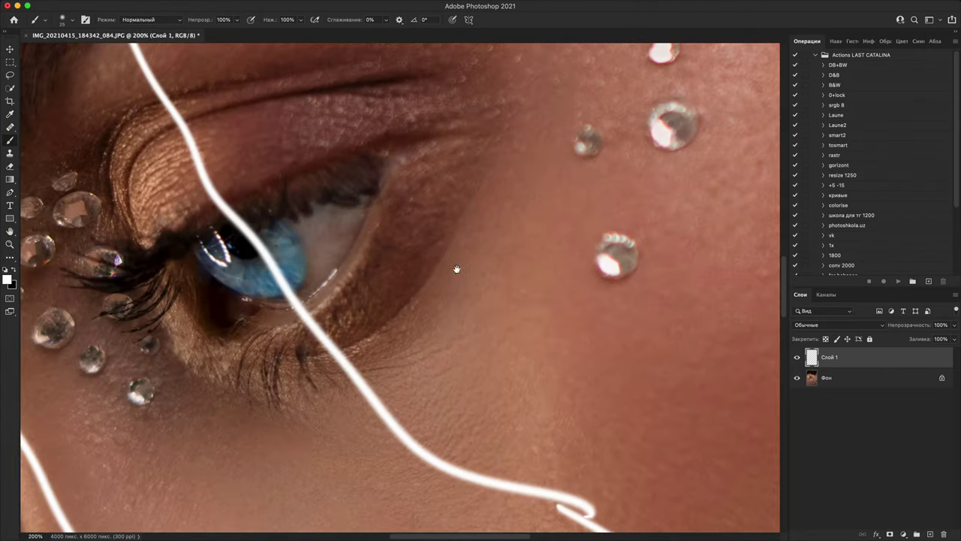
Step: Circle three of the rhinestones on the temple beside the eye in white with the 25-pixel brush
{"action": "left_click_drag", "start_coordinate": [538, 294], "coordinate": [395, 318]}
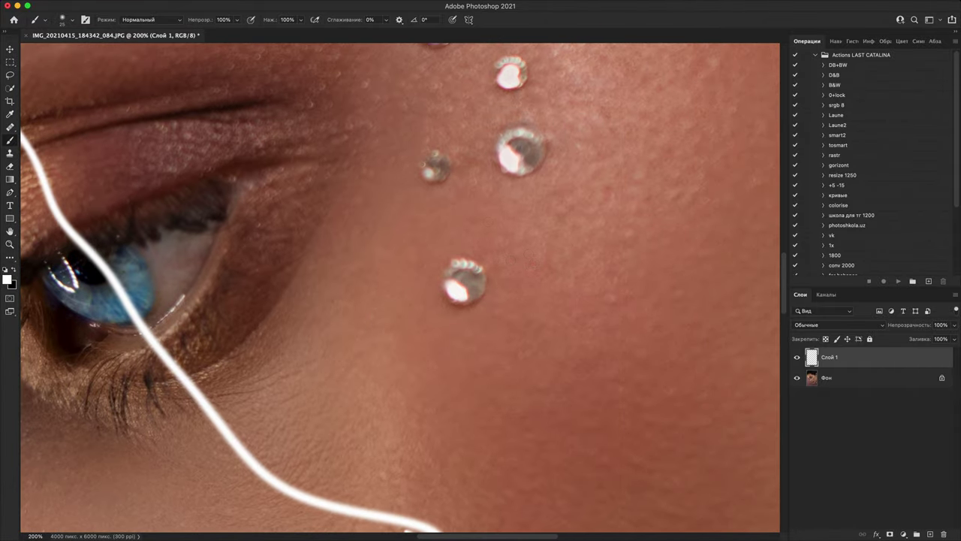
{"action": "mouse_move", "coordinate": [418, 316]}
{"action": "left_mouse_down"}
{"action": "mouse_move", "coordinate": [526, 308]}
{"action": "mouse_move", "coordinate": [422, 289]}
{"action": "left_mouse_up"}
{"action": "left_click_drag", "start_coordinate": [531, 197], "coordinate": [508, 385]}
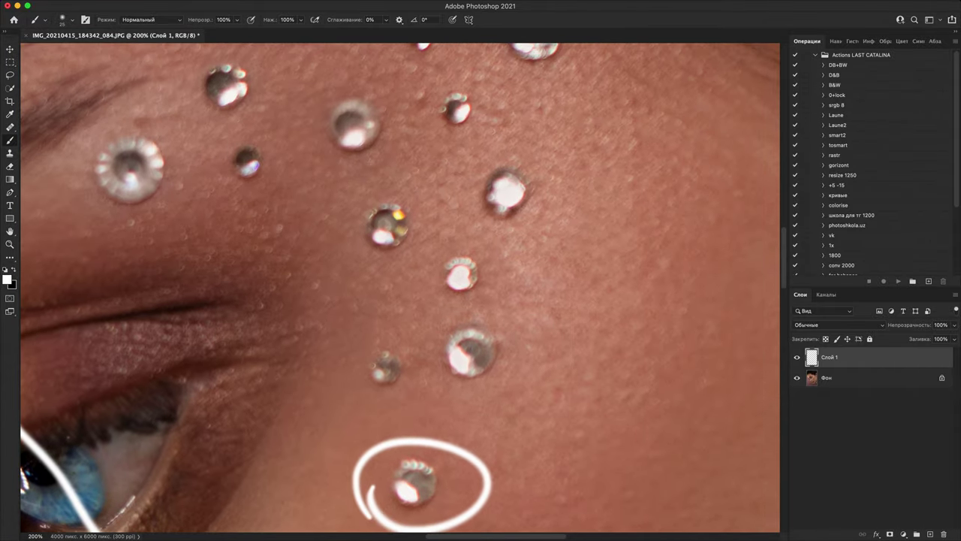
{"action": "left_click_drag", "start_coordinate": [453, 397], "coordinate": [476, 362]}
{"action": "left_click_drag", "start_coordinate": [501, 253], "coordinate": [508, 397]}
{"action": "left_click_drag", "start_coordinate": [373, 397], "coordinate": [398, 404]}
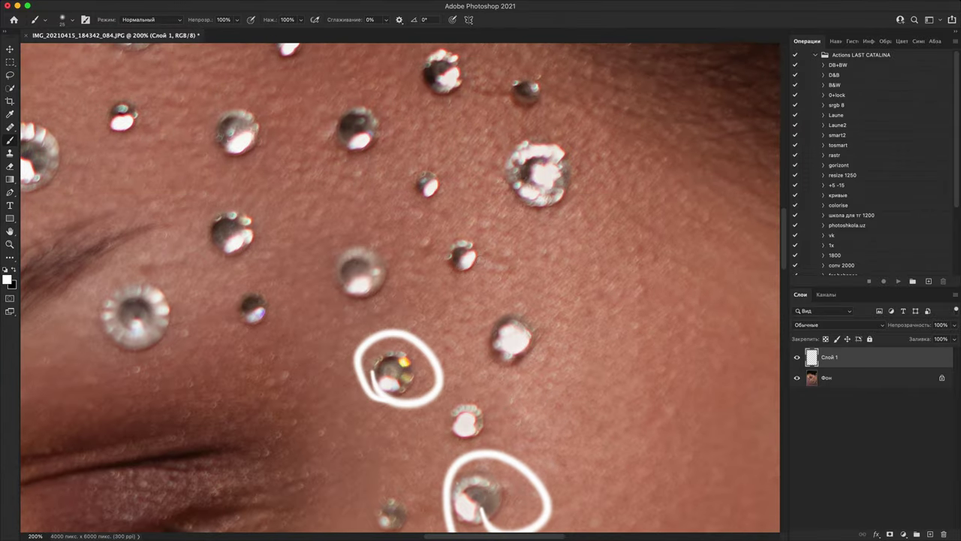
Step: Examine the eyebrow, under-eye and nose areas between the white lines at 200%, and the whole marked face at 33.3% and 50%
{"action": "left_click_drag", "start_coordinate": [479, 246], "coordinate": [696, 413]}
{"action": "left_click_drag", "start_coordinate": [427, 298], "coordinate": [673, 208]}
{"action": "scroll", "coordinate": [510, 278], "scroll_direction": "up", "scroll_amount": 3}
{"action": "scroll", "coordinate": [529, 313], "scroll_direction": "down", "scroll_amount": 10}
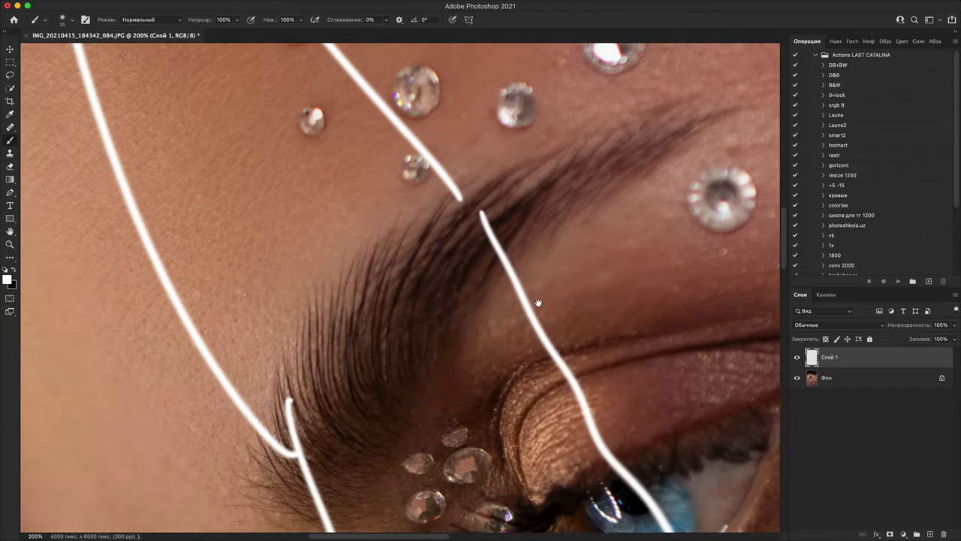
{"action": "scroll", "coordinate": [528, 313], "scroll_direction": "down", "scroll_amount": 2}
{"action": "scroll", "coordinate": [536, 250], "scroll_direction": "down", "scroll_amount": 10}
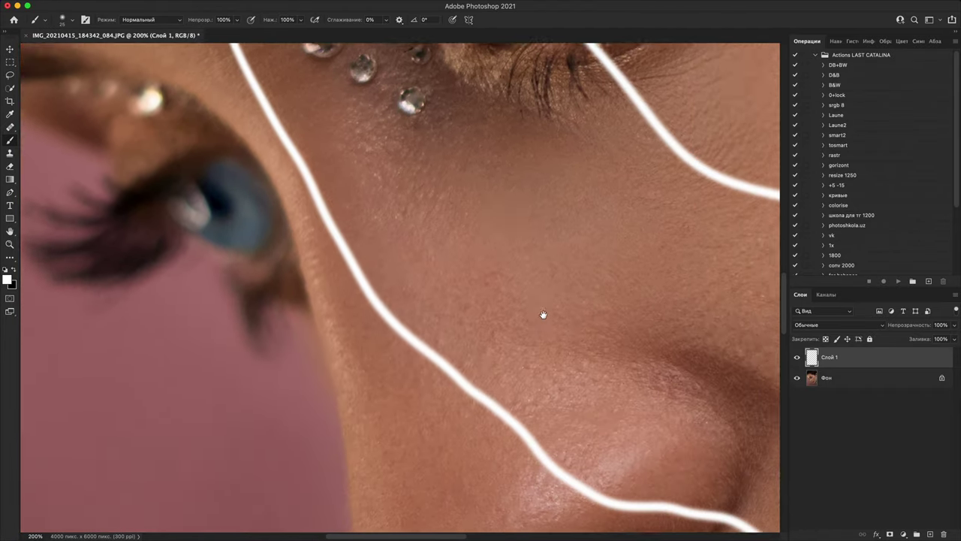
{"action": "scroll", "coordinate": [552, 181], "scroll_direction": "down", "scroll_amount": 5}
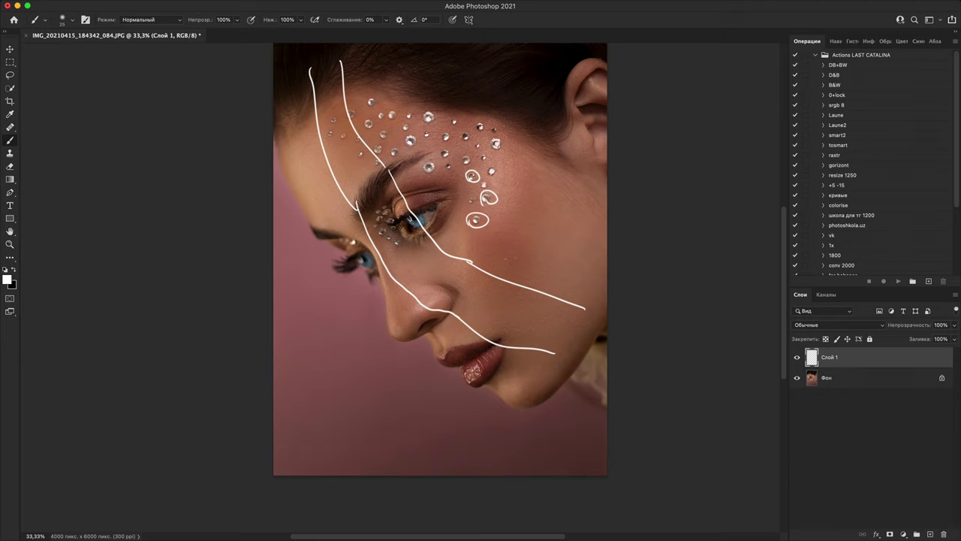
{"action": "scroll", "coordinate": [399, 286], "scroll_direction": "up", "scroll_amount": 2}
{"action": "scroll", "coordinate": [400, 286], "scroll_direction": "down", "scroll_amount": 1}
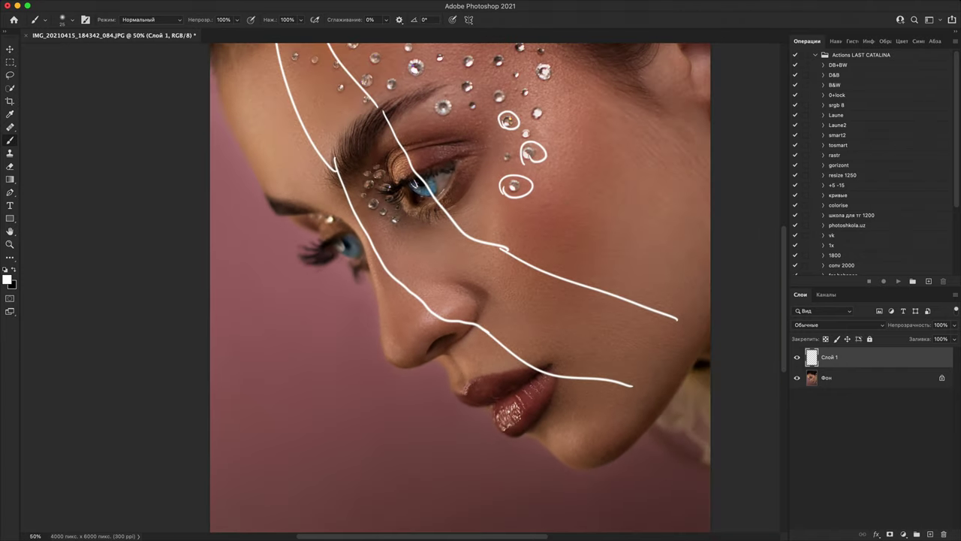
{"action": "scroll", "coordinate": [399, 286], "scroll_direction": "down", "scroll_amount": 1}
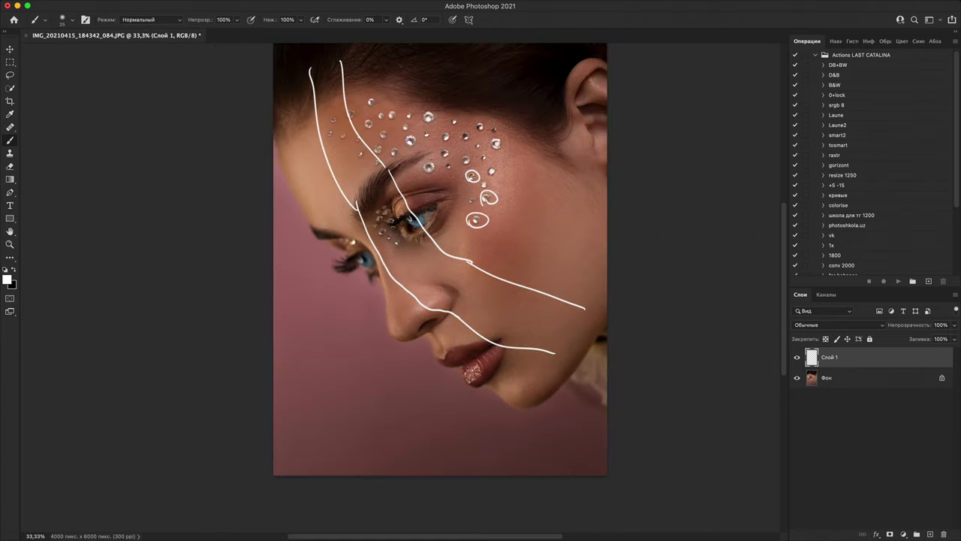
Step: Hide Слой 1 with the white lines and circles, and view the whole portrait at 25%
{"action": "left_click", "coordinate": [796, 357]}
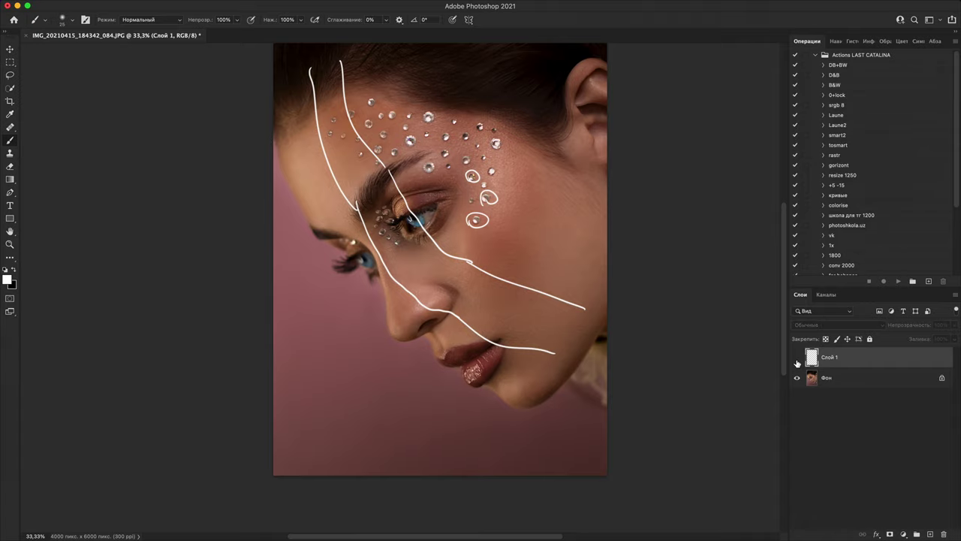
{"action": "key", "text": "super+minus"}
{"action": "key", "text": "super+minus"}
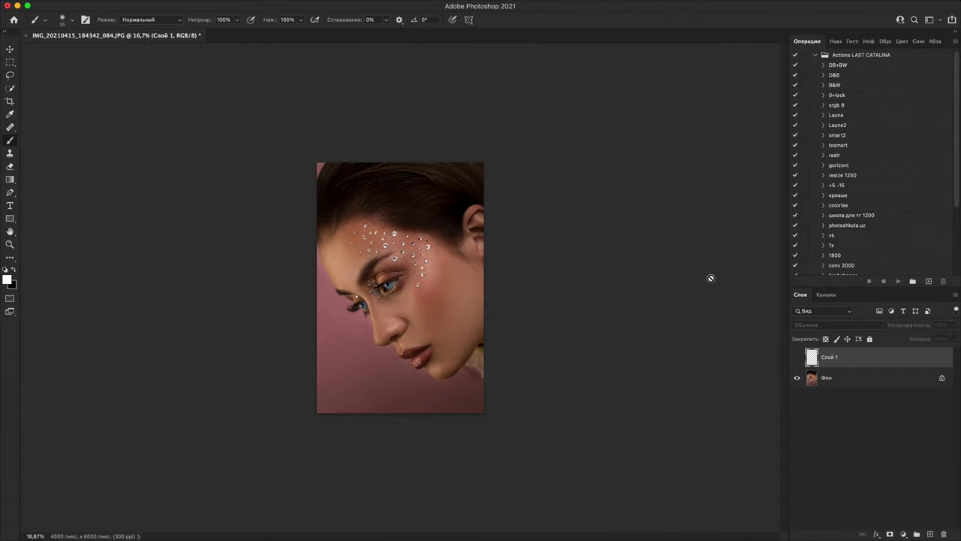
{"action": "key", "text": "super+equal"}
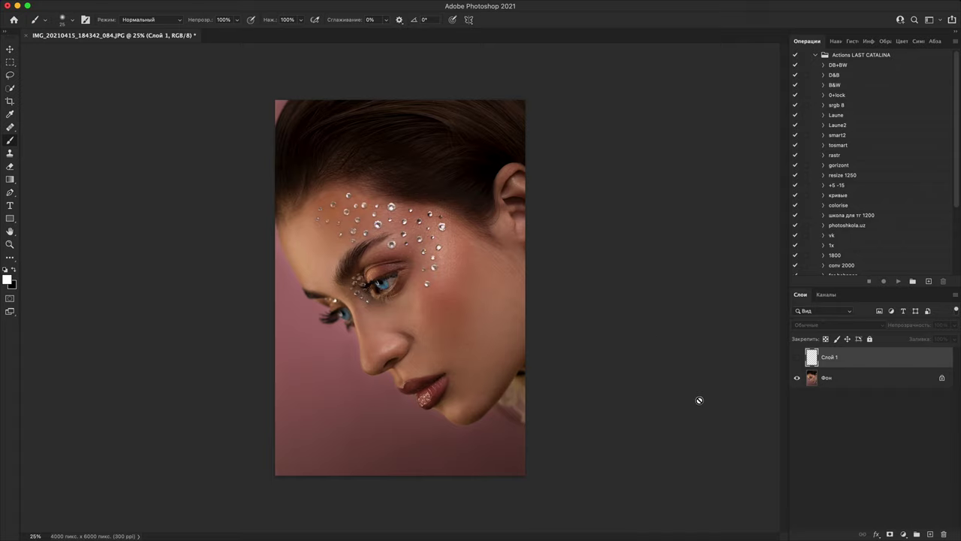
Step: On a new layer directly above Фон, outline the chin, jawline and rear cheek in white, and hide that layer
{"action": "left_click", "coordinate": [893, 376]}
{"action": "left_click", "coordinate": [929, 534]}
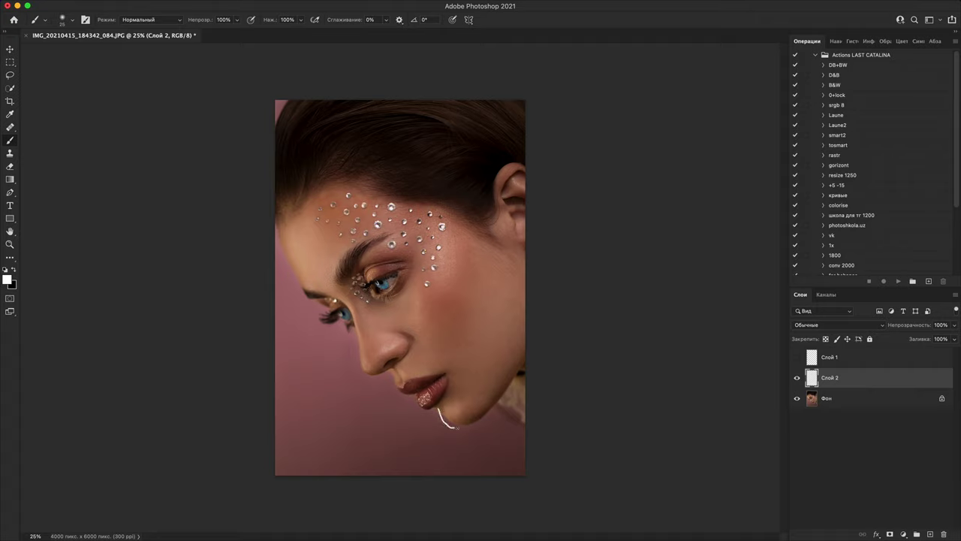
{"action": "mouse_move", "coordinate": [454, 426]}
{"action": "left_mouse_down"}
{"action": "mouse_move", "coordinate": [523, 347]}
{"action": "mouse_move", "coordinate": [496, 379]}
{"action": "mouse_move", "coordinate": [455, 323]}
{"action": "mouse_move", "coordinate": [460, 263]}
{"action": "mouse_move", "coordinate": [500, 217]}
{"action": "left_mouse_up"}
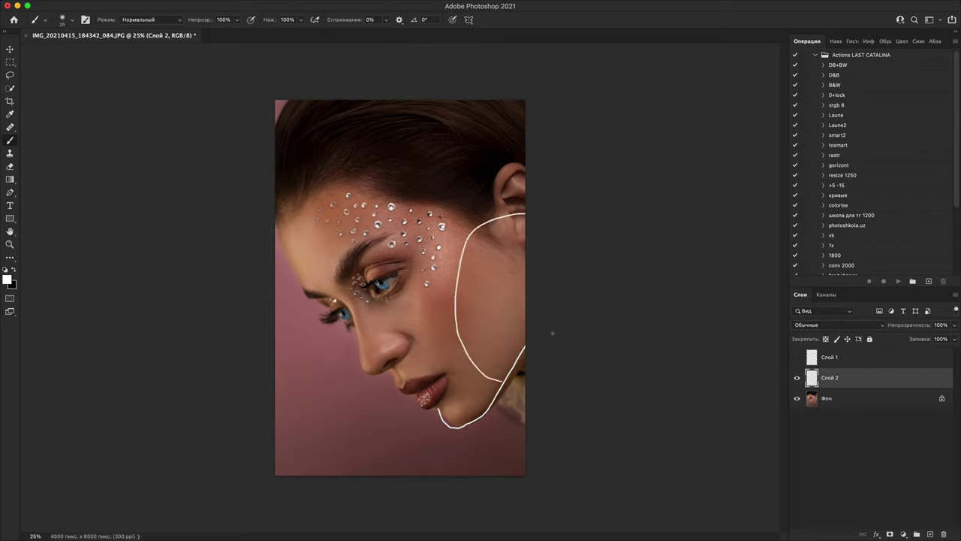
{"action": "mouse_move", "coordinate": [525, 351]}
{"action": "left_mouse_down"}
{"action": "mouse_move", "coordinate": [461, 355]}
{"action": "mouse_move", "coordinate": [517, 214]}
{"action": "left_mouse_up"}
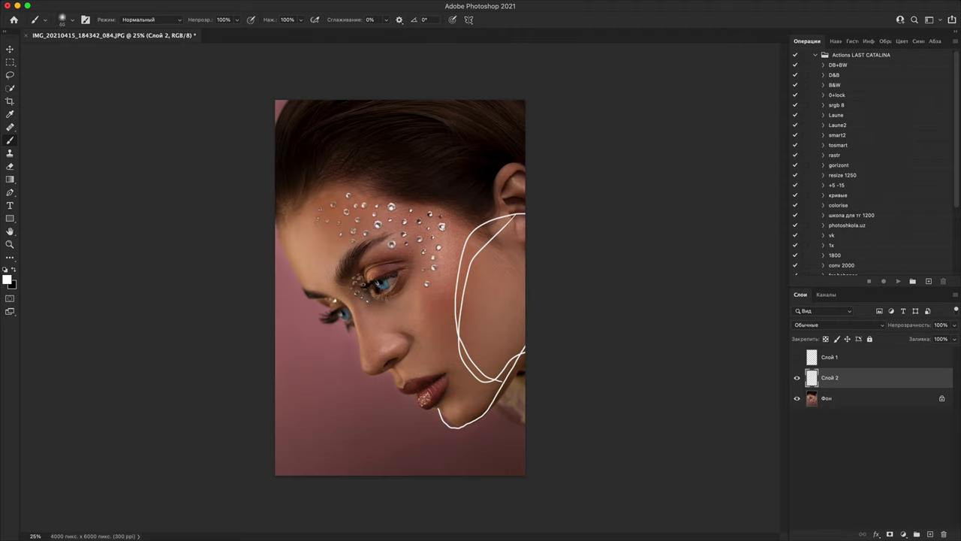
{"action": "left_click", "coordinate": [797, 377]}
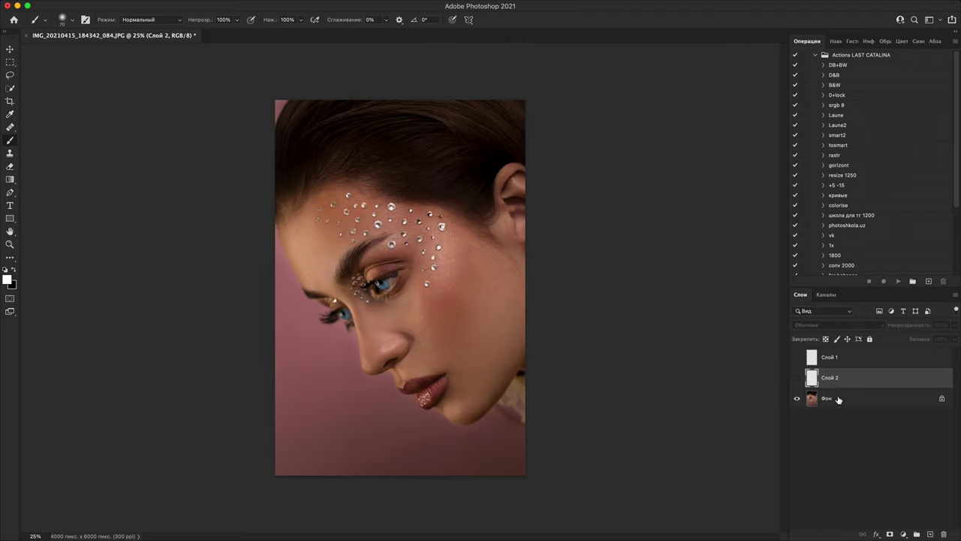
Step: On a new layer above Фон, paint white 70-pixel strokes along the jaw edge up towards the ear, and hide that layer
{"action": "left_click", "coordinate": [818, 399]}
{"action": "left_click", "coordinate": [929, 534]}
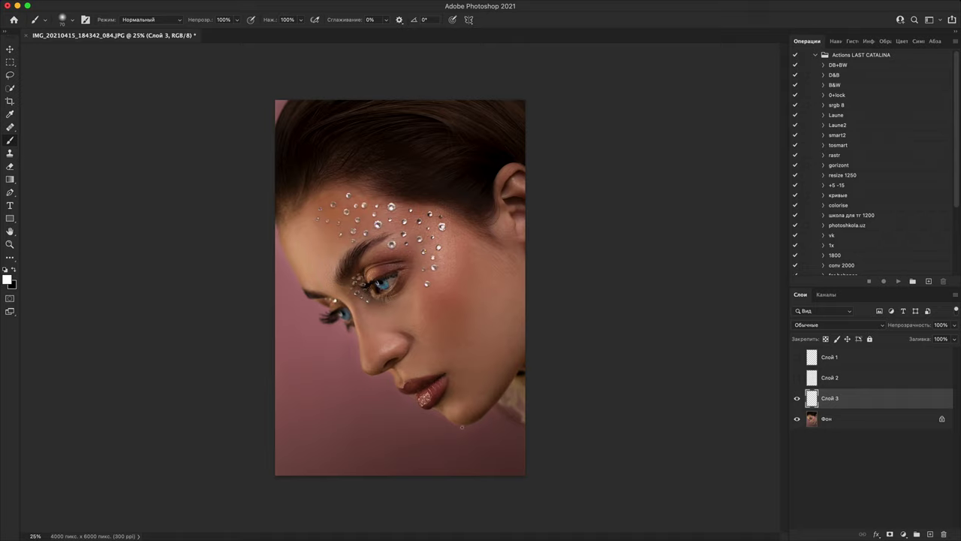
{"action": "mouse_move", "coordinate": [462, 427]}
{"action": "left_mouse_down"}
{"action": "mouse_move", "coordinate": [500, 389]}
{"action": "mouse_move", "coordinate": [513, 277]}
{"action": "left_mouse_up"}
{"action": "mouse_move", "coordinate": [503, 383]}
{"action": "left_mouse_down"}
{"action": "mouse_move", "coordinate": [526, 283]}
{"action": "mouse_move", "coordinate": [503, 254]}
{"action": "mouse_move", "coordinate": [531, 287]}
{"action": "mouse_move", "coordinate": [522, 344]}
{"action": "mouse_move", "coordinate": [484, 427]}
{"action": "mouse_move", "coordinate": [528, 321]}
{"action": "mouse_move", "coordinate": [512, 278]}
{"action": "left_mouse_up"}
{"action": "left_click_drag", "start_coordinate": [513, 371], "coordinate": [532, 384]}
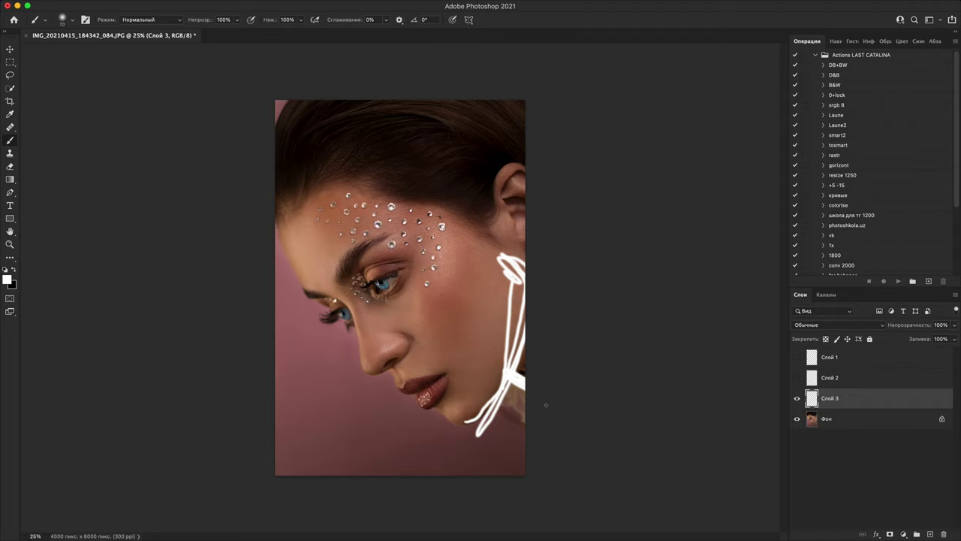
{"action": "left_click", "coordinate": [797, 398]}
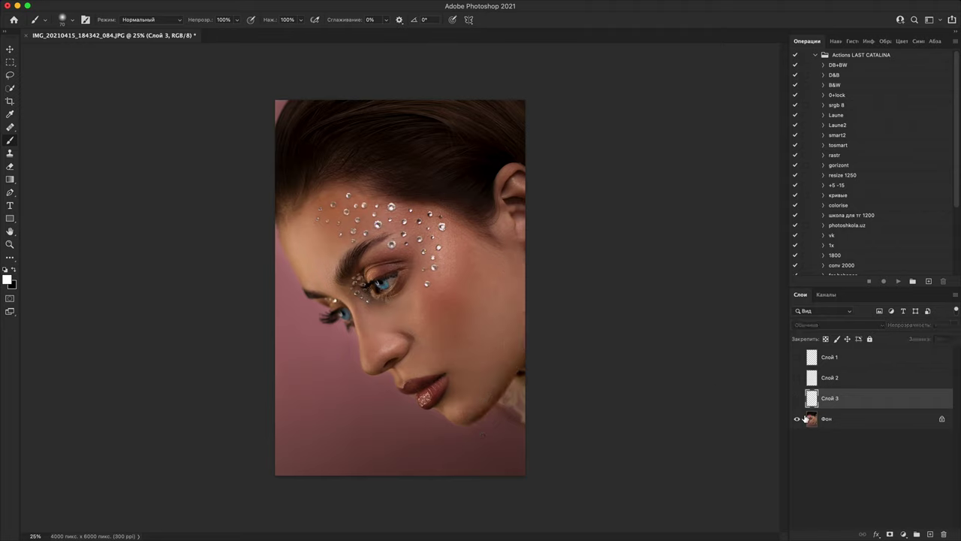
Step: On another new layer, outline the whole cheek from the chin up to the ear in white, and hide that layer
{"action": "left_click", "coordinate": [928, 534]}
{"action": "mouse_move", "coordinate": [440, 404]}
{"action": "left_mouse_down"}
{"action": "mouse_move", "coordinate": [478, 408]}
{"action": "mouse_move", "coordinate": [528, 342]}
{"action": "left_mouse_up"}
{"action": "mouse_move", "coordinate": [527, 239]}
{"action": "left_mouse_down"}
{"action": "mouse_move", "coordinate": [473, 213]}
{"action": "mouse_move", "coordinate": [437, 263]}
{"action": "mouse_move", "coordinate": [454, 449]}
{"action": "left_mouse_up"}
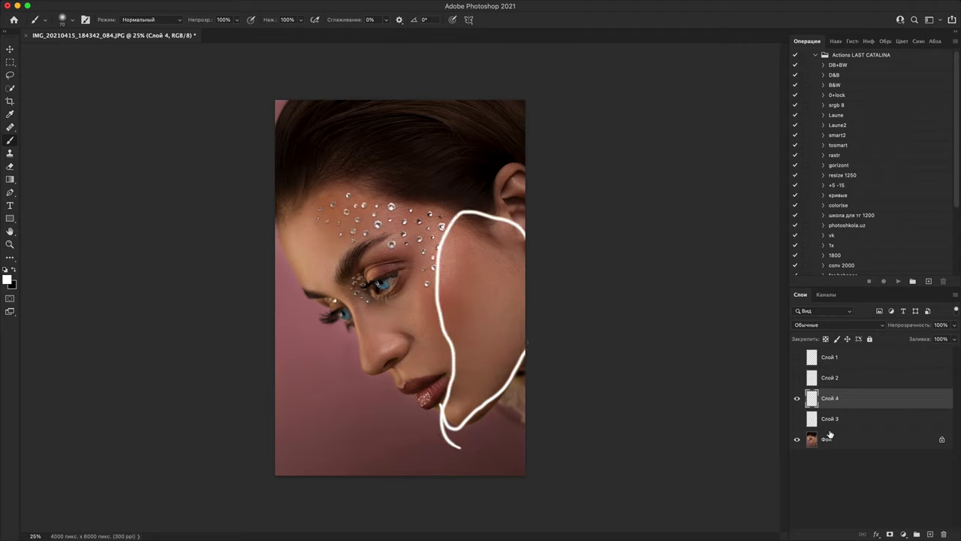
{"action": "left_click", "coordinate": [796, 398]}
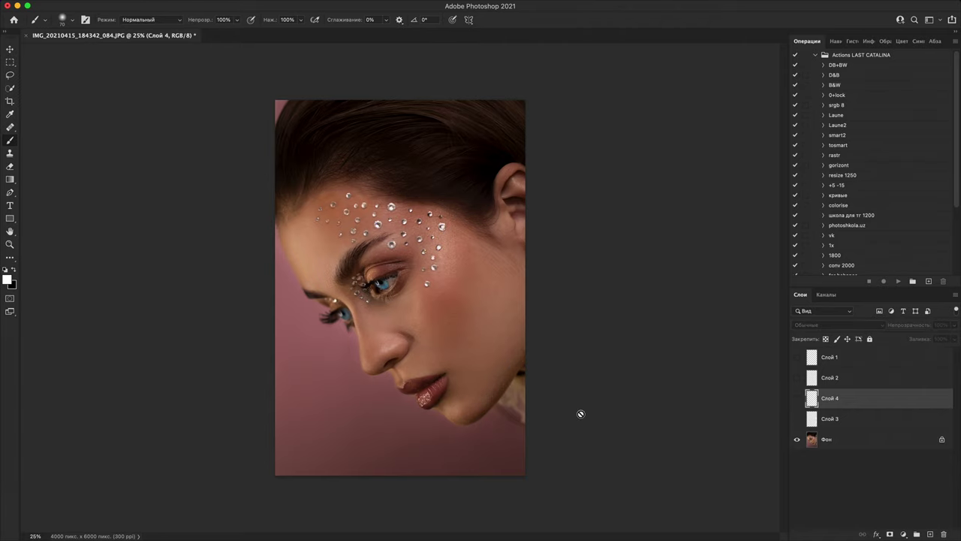
Step: On a new layer, draw a wavy white line along the profile edge from under the nose to the lower lip
{"action": "key", "text": "super+1"}
{"action": "left_click_drag", "start_coordinate": [463, 476], "coordinate": [494, 312]}
{"action": "key", "text": "super+="}
{"action": "key", "text": "super+="}
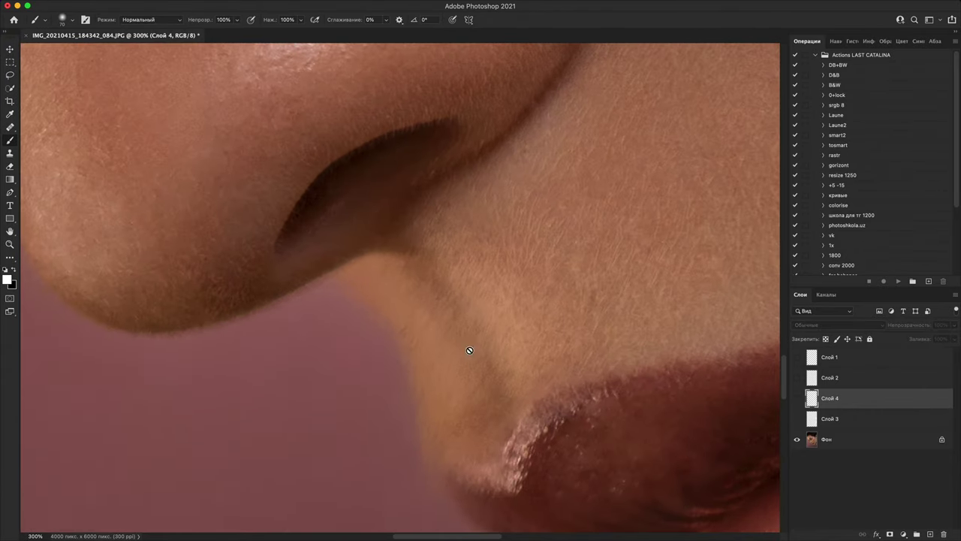
{"action": "left_click_drag", "start_coordinate": [411, 369], "coordinate": [592, 248]}
{"action": "scroll", "coordinate": [592, 248], "scroll_direction": "down", "scroll_amount": 2}
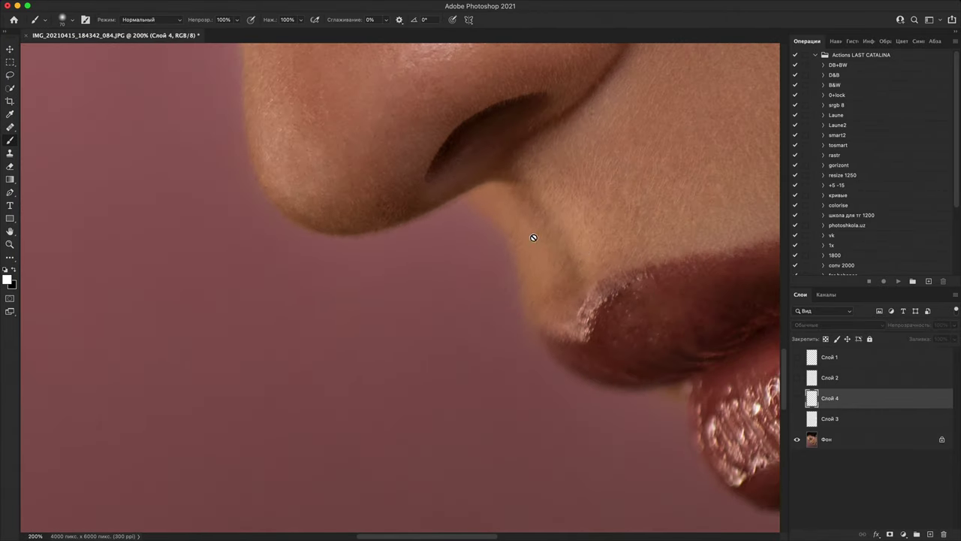
{"action": "left_click", "coordinate": [930, 533]}
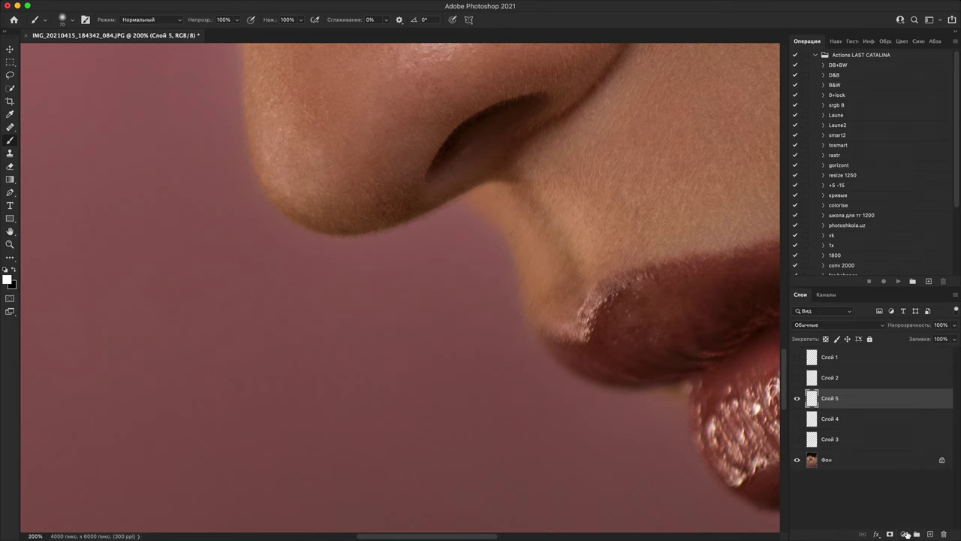
{"action": "mouse_move", "coordinate": [417, 229]}
{"action": "left_mouse_down"}
{"action": "mouse_move", "coordinate": [480, 259]}
{"action": "mouse_move", "coordinate": [675, 445]}
{"action": "left_mouse_up"}
Step: Trace a white contour outside the facial profile from beneath the nose around the far eye's lashes to the forehead
{"action": "scroll", "coordinate": [470, 270], "scroll_direction": "down", "scroll_amount": 4}
{"action": "scroll", "coordinate": [513, 384], "scroll_direction": "up", "scroll_amount": 1}
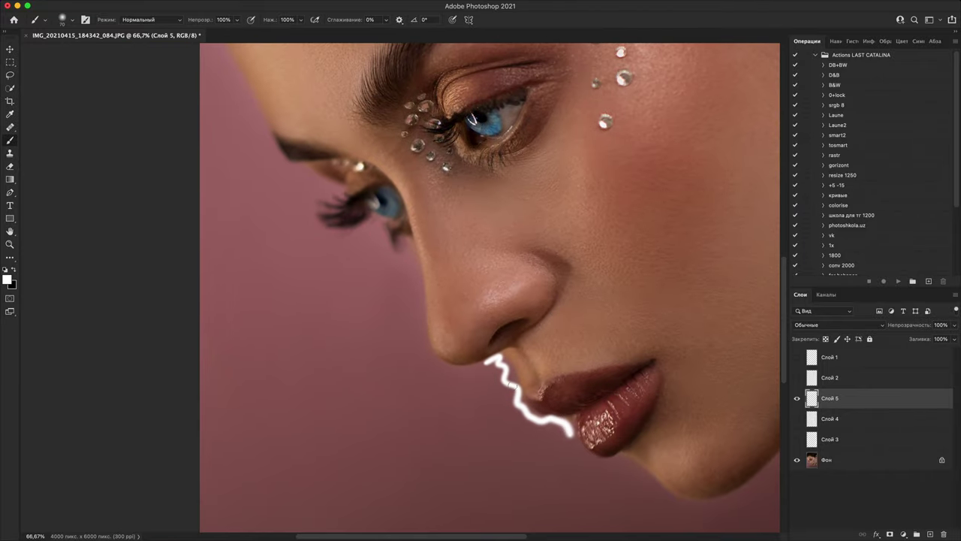
{"action": "mouse_move", "coordinate": [493, 383]}
{"action": "left_mouse_down"}
{"action": "mouse_move", "coordinate": [368, 247]}
{"action": "mouse_move", "coordinate": [296, 218]}
{"action": "mouse_move", "coordinate": [229, 118]}
{"action": "left_mouse_up"}
{"action": "left_click_drag", "start_coordinate": [261, 75], "coordinate": [353, 327]}
{"action": "scroll", "coordinate": [420, 377], "scroll_direction": "down", "scroll_amount": 1}
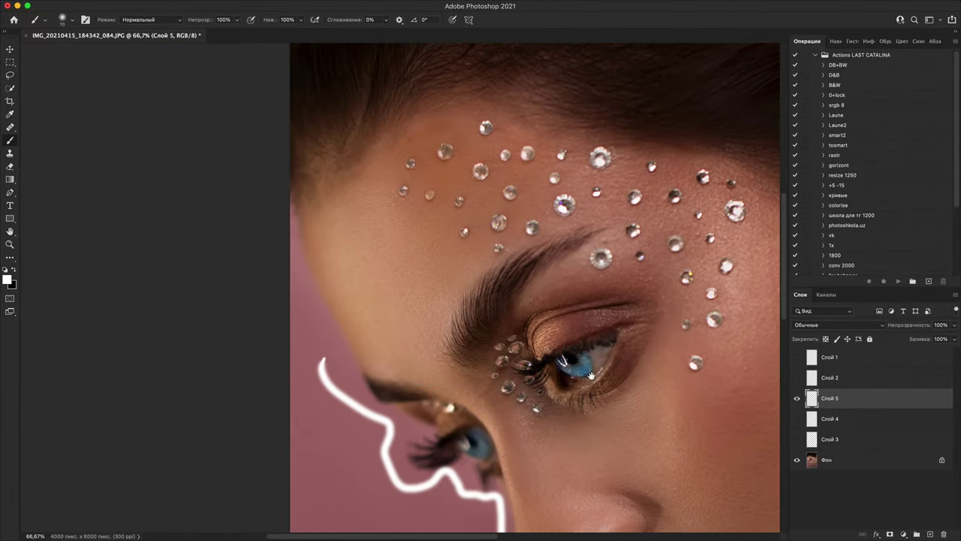
{"action": "scroll", "coordinate": [591, 375], "scroll_direction": "down", "scroll_amount": 5}
{"action": "scroll", "coordinate": [591, 376], "scroll_direction": "right", "scroll_amount": 5}
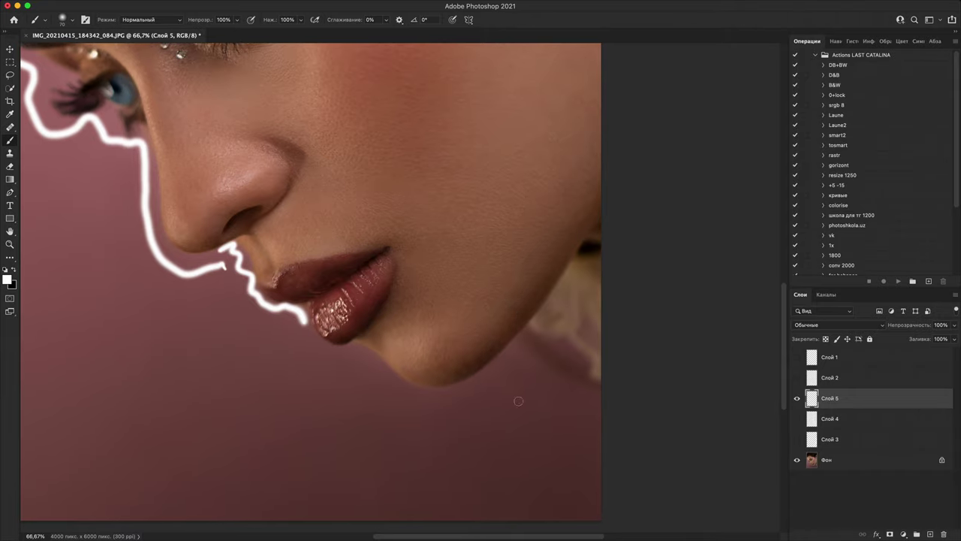
Step: Outline the blurred clothing behind the jaw in white and draw an arrow and extra strokes marking it
{"action": "mouse_move", "coordinate": [510, 341]}
{"action": "left_mouse_down"}
{"action": "mouse_move", "coordinate": [619, 415]}
{"action": "mouse_move", "coordinate": [589, 274]}
{"action": "mouse_move", "coordinate": [527, 328]}
{"action": "left_mouse_up"}
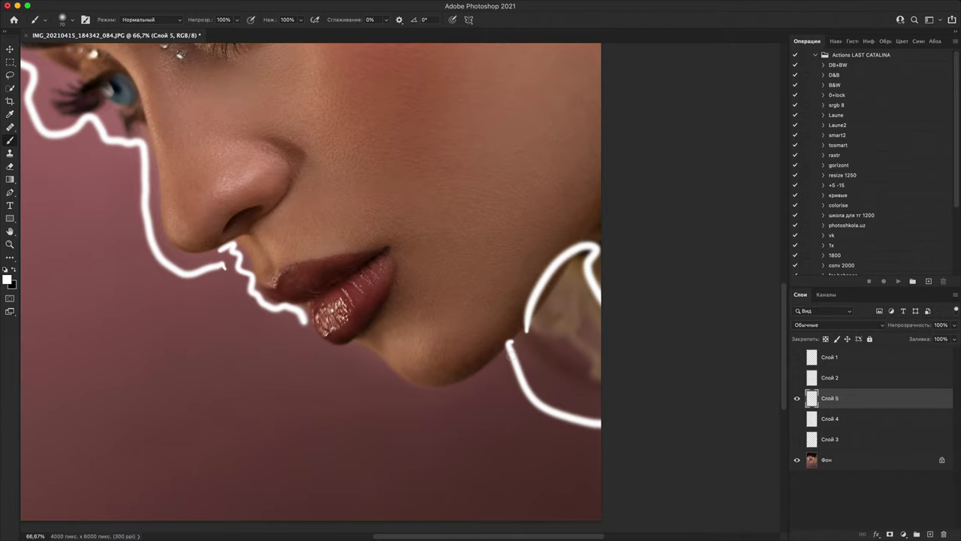
{"action": "left_click_drag", "start_coordinate": [531, 452], "coordinate": [563, 355]}
{"action": "mouse_move", "coordinate": [534, 369]}
{"action": "left_mouse_down"}
{"action": "mouse_move", "coordinate": [561, 353]}
{"action": "mouse_move", "coordinate": [568, 398]}
{"action": "left_mouse_up"}
{"action": "mouse_move", "coordinate": [539, 335]}
{"action": "left_mouse_down"}
{"action": "mouse_move", "coordinate": [525, 327]}
{"action": "mouse_move", "coordinate": [581, 338]}
{"action": "mouse_move", "coordinate": [604, 369]}
{"action": "left_mouse_up"}
{"action": "mouse_move", "coordinate": [553, 308]}
{"action": "left_mouse_down"}
{"action": "mouse_move", "coordinate": [561, 300]}
{"action": "mouse_move", "coordinate": [573, 341]}
{"action": "left_mouse_up"}
Step: Toggle the visibility of Слой 5 to compare the portrait with and without the marks, leaving the layer hidden
{"action": "left_click", "coordinate": [797, 398]}
{"action": "left_click", "coordinate": [796, 398]}
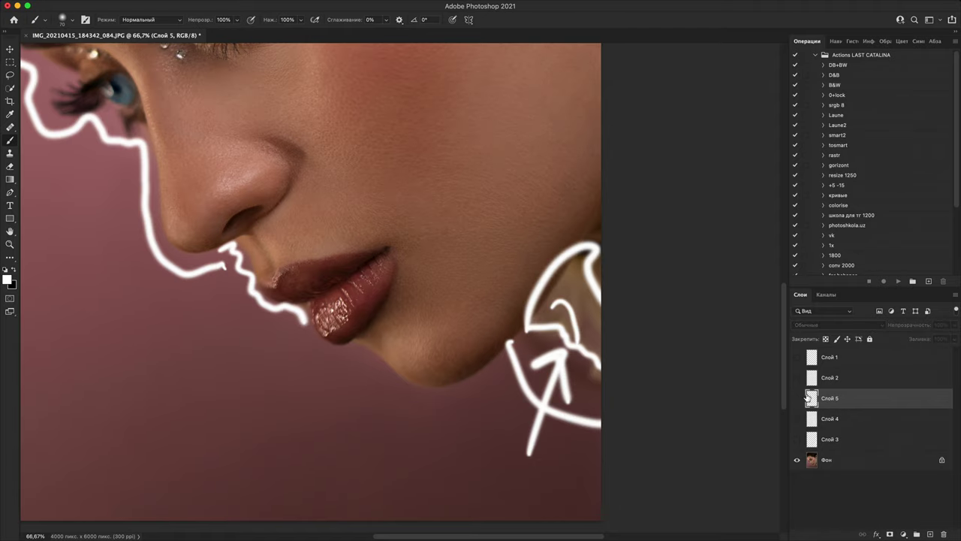
{"action": "left_click", "coordinate": [797, 397]}
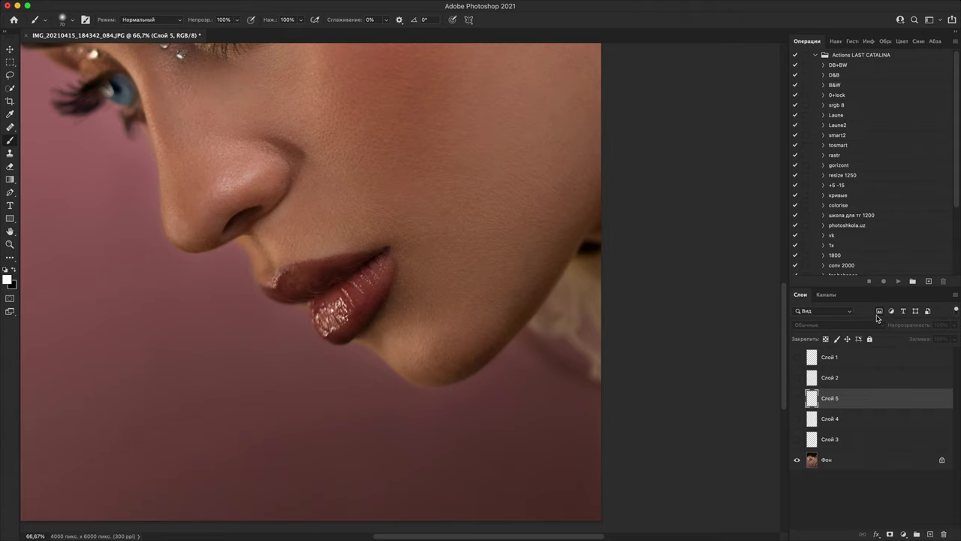
Step: On a new layer, draw a white arrow on the pink background pointing up at the far eye
{"action": "key", "text": "super+minus"}
{"action": "key", "text": "super+minus"}
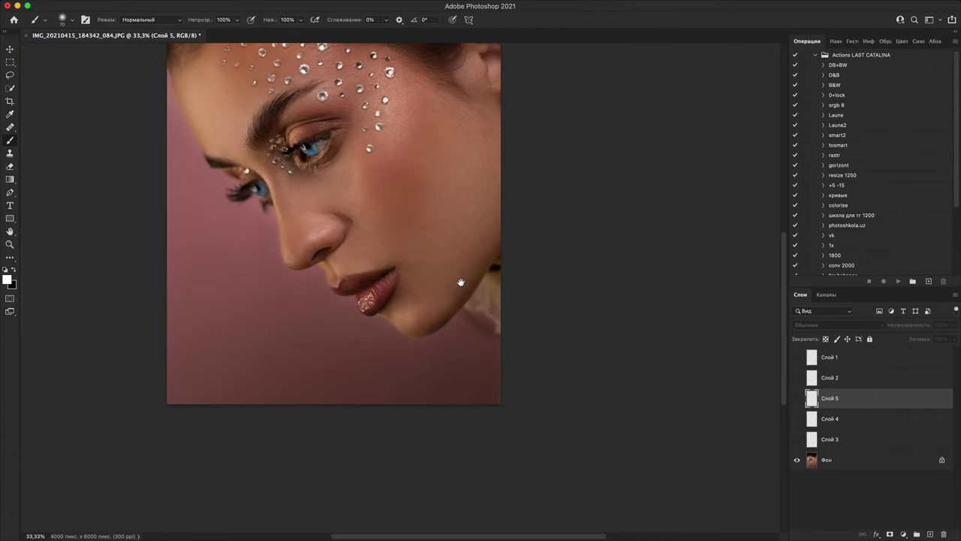
{"action": "left_click_drag", "start_coordinate": [461, 282], "coordinate": [512, 358]}
{"action": "key", "text": "super+plus"}
{"action": "left_click_drag", "start_coordinate": [455, 289], "coordinate": [556, 368]}
{"action": "key", "text": "super+plus"}
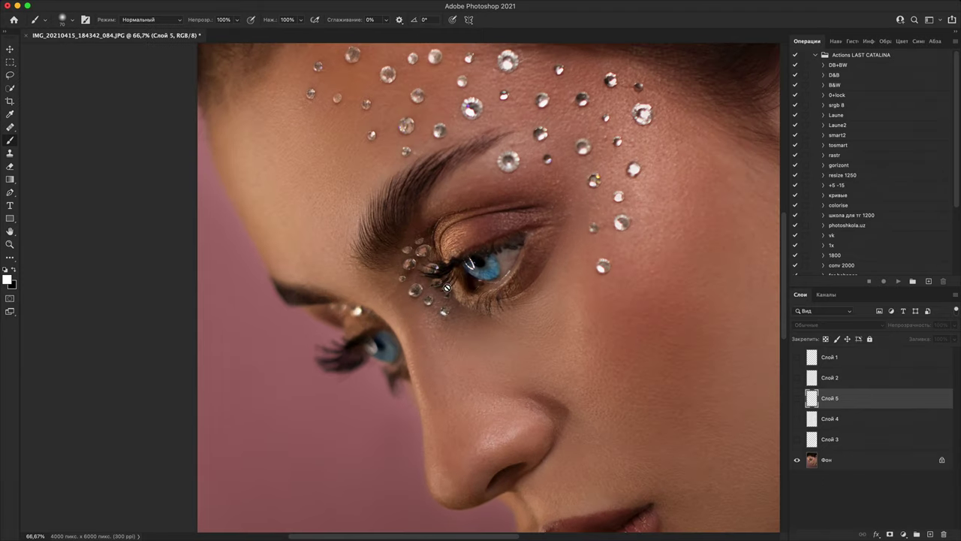
{"action": "left_click", "coordinate": [929, 534]}
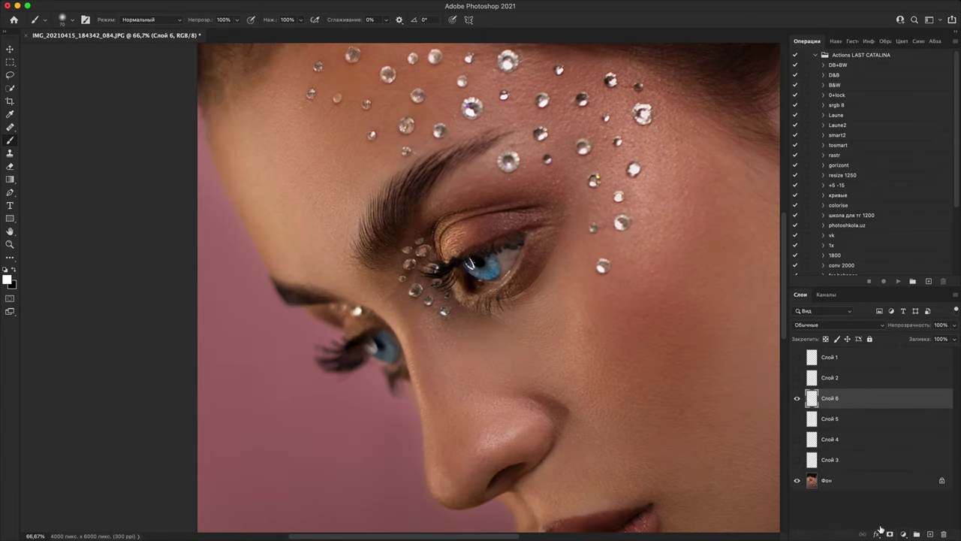
{"action": "left_click_drag", "start_coordinate": [431, 322], "coordinate": [490, 253]}
{"action": "mouse_move", "coordinate": [355, 424]}
{"action": "left_mouse_down"}
{"action": "mouse_move", "coordinate": [400, 351]}
{"action": "mouse_move", "coordinate": [397, 409]}
{"action": "left_mouse_up"}
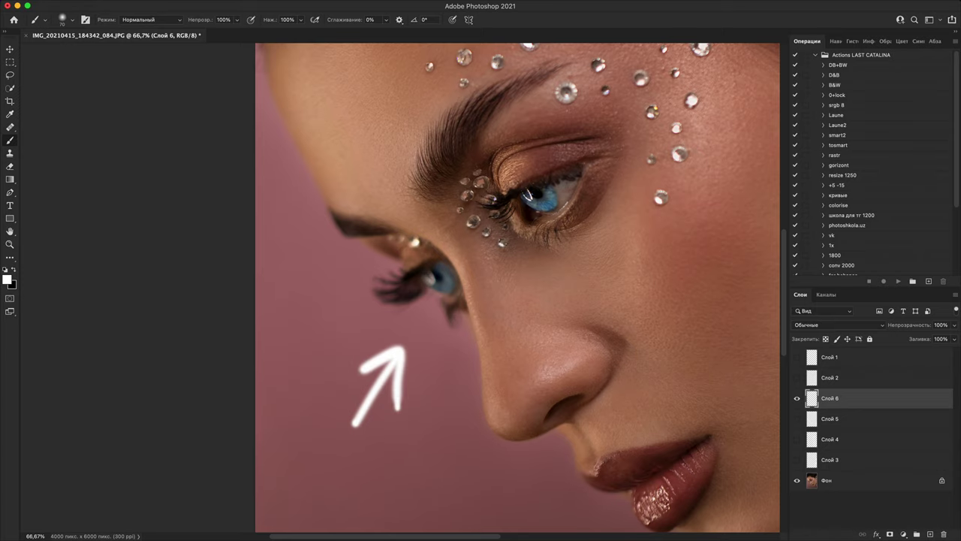
Step: Outline the rhinestone area from the forehead above the eyebrow down to the temple with a closed white line
{"action": "scroll", "coordinate": [552, 231], "scroll_direction": "up", "scroll_amount": 3}
{"action": "scroll", "coordinate": [551, 231], "scroll_direction": "right", "scroll_amount": 3}
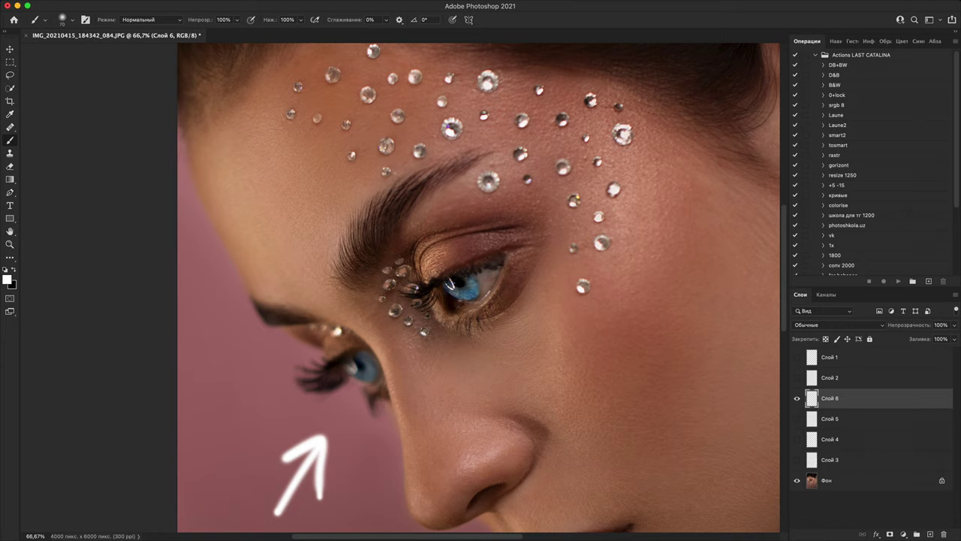
{"action": "mouse_move", "coordinate": [349, 192]}
{"action": "left_mouse_down"}
{"action": "mouse_move", "coordinate": [574, 146]}
{"action": "mouse_move", "coordinate": [438, 200]}
{"action": "mouse_move", "coordinate": [342, 143]}
{"action": "left_mouse_up"}
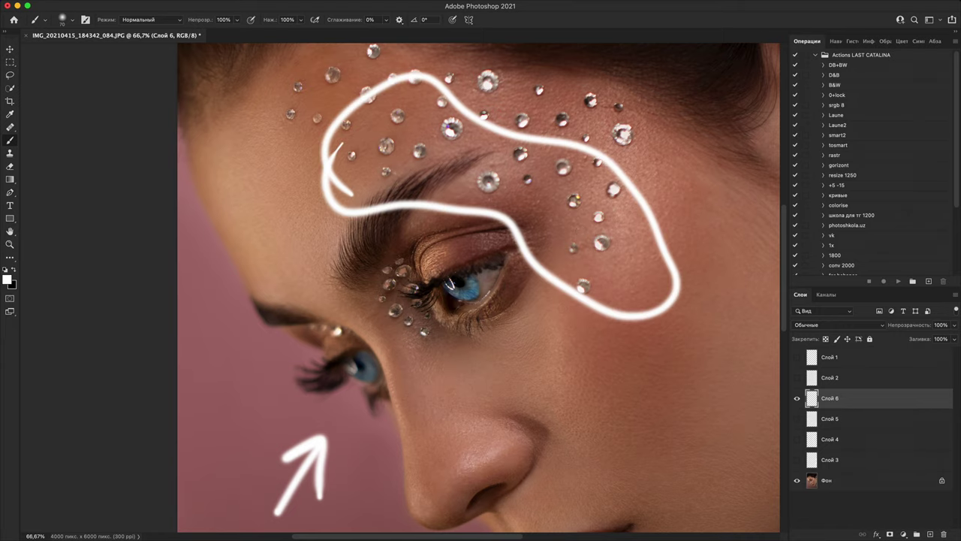
Step: Hide Слой 6 and, on a new layer, draw a long white arrow on the pink background pointing up at the far eye
{"action": "key", "text": "super+minus"}
{"action": "key", "text": "super+minus"}
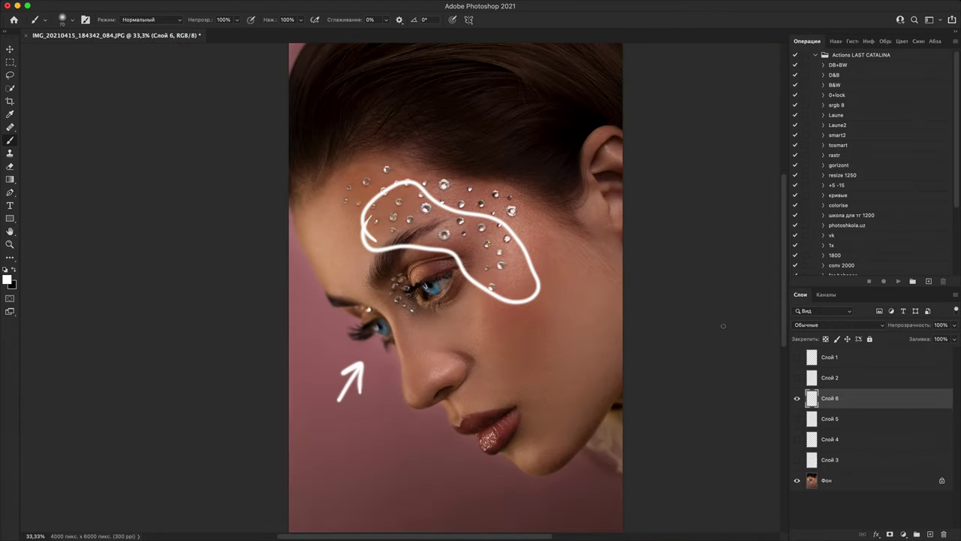
{"action": "left_click", "coordinate": [797, 398]}
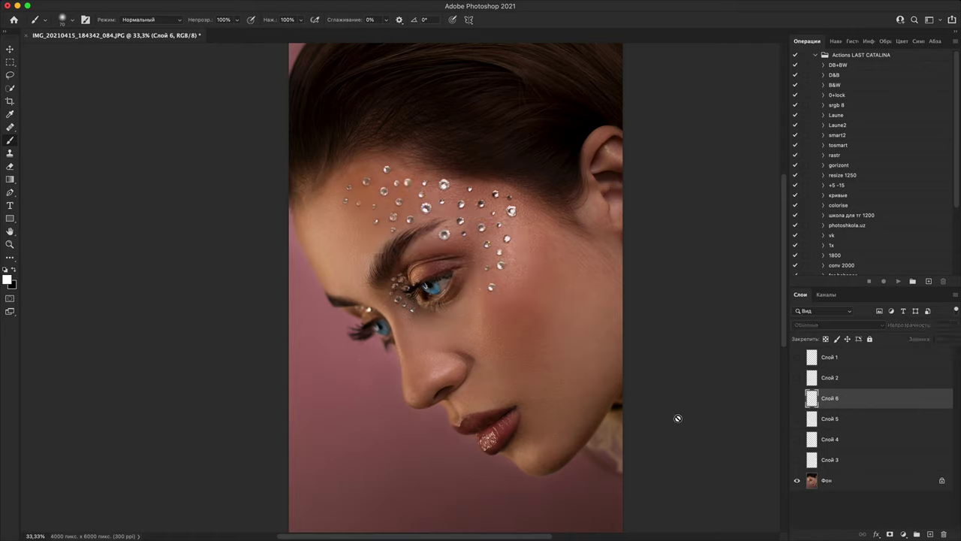
{"action": "left_click", "coordinate": [930, 534]}
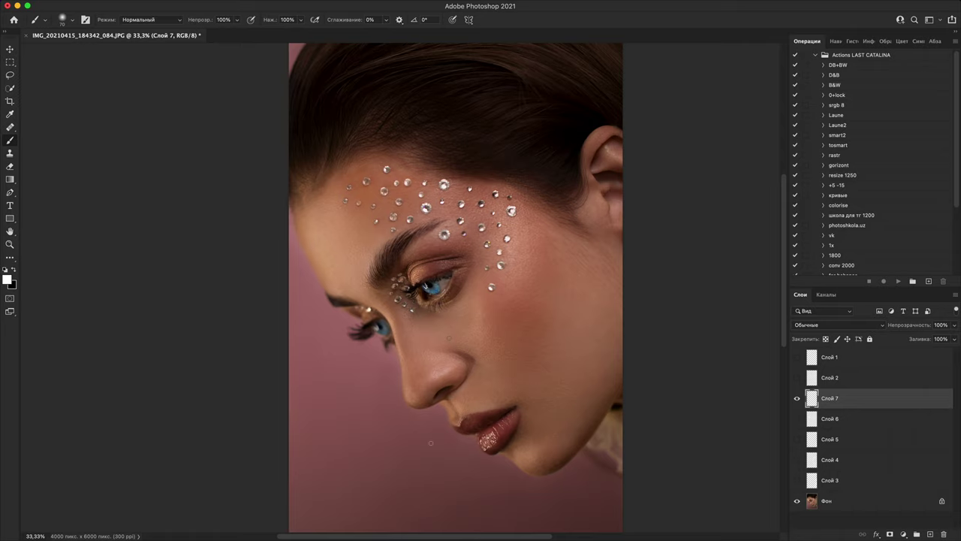
{"action": "mouse_move", "coordinate": [342, 496]}
{"action": "left_mouse_down"}
{"action": "mouse_move", "coordinate": [363, 384]}
{"action": "mouse_move", "coordinate": [370, 443]}
{"action": "left_mouse_up"}
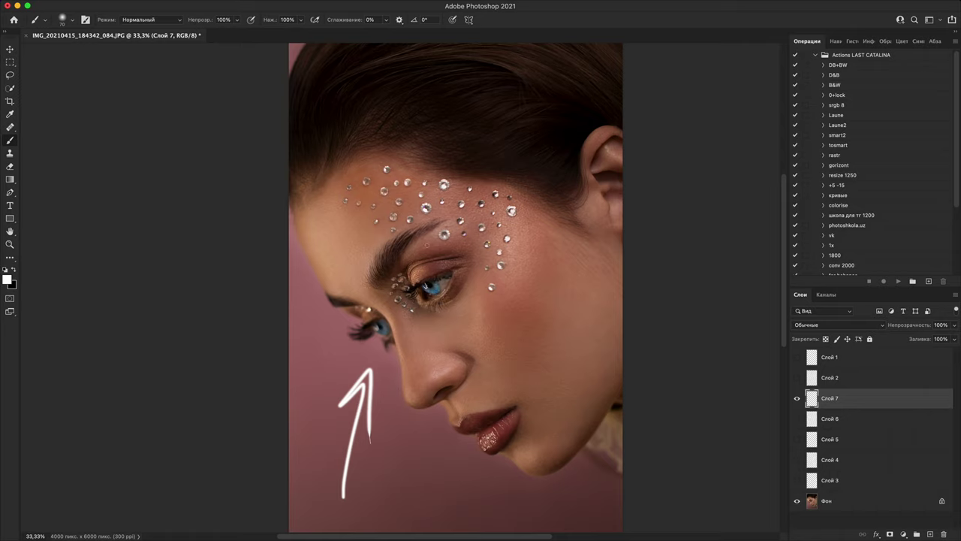
Step: Draw a white line extending the near eyebrow through the rhinestones and undo it
{"action": "mouse_move", "coordinate": [443, 223]}
{"action": "left_mouse_down"}
{"action": "mouse_move", "coordinate": [515, 190]}
{"action": "mouse_move", "coordinate": [494, 228]}
{"action": "left_mouse_up"}
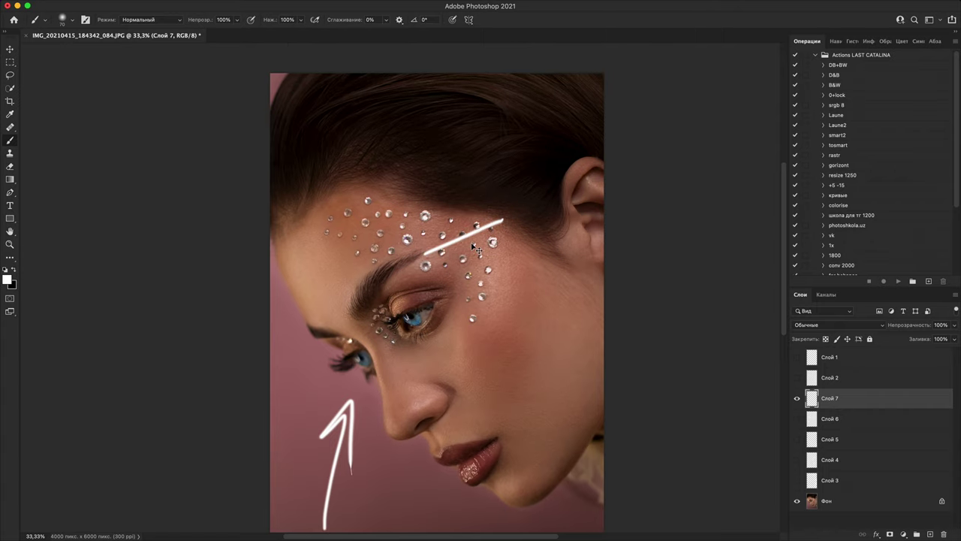
{"action": "key", "text": "super+z"}
Step: Examine the rhinestones on the forehead and the iris, lashes and eyelid of the near eye in close-up
{"action": "key", "text": "super+plus"}
{"action": "key", "text": "super+plus"}
{"action": "key", "text": "super+plus"}
{"action": "left_click_drag", "start_coordinate": [515, 301], "coordinate": [484, 403]}
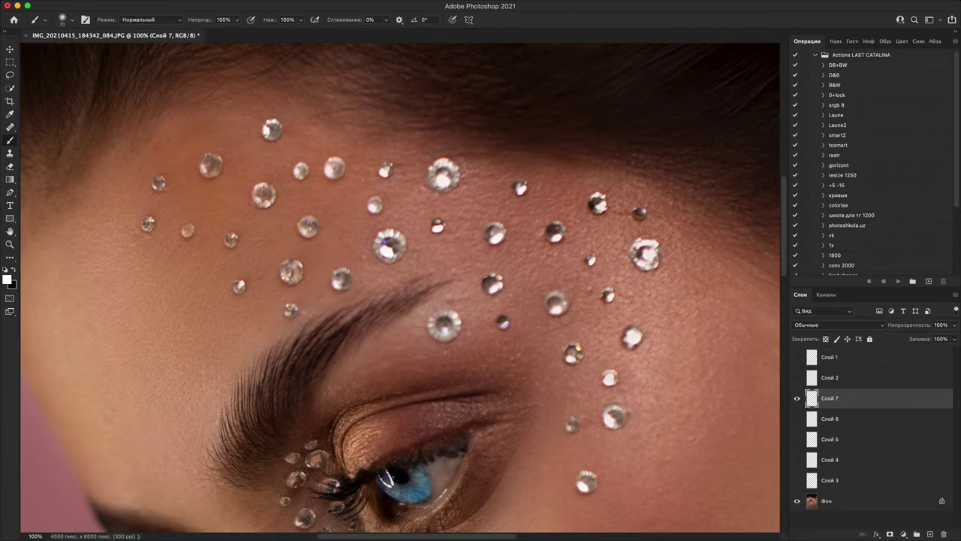
{"action": "scroll", "coordinate": [512, 332], "scroll_direction": "up", "scroll_amount": 6}
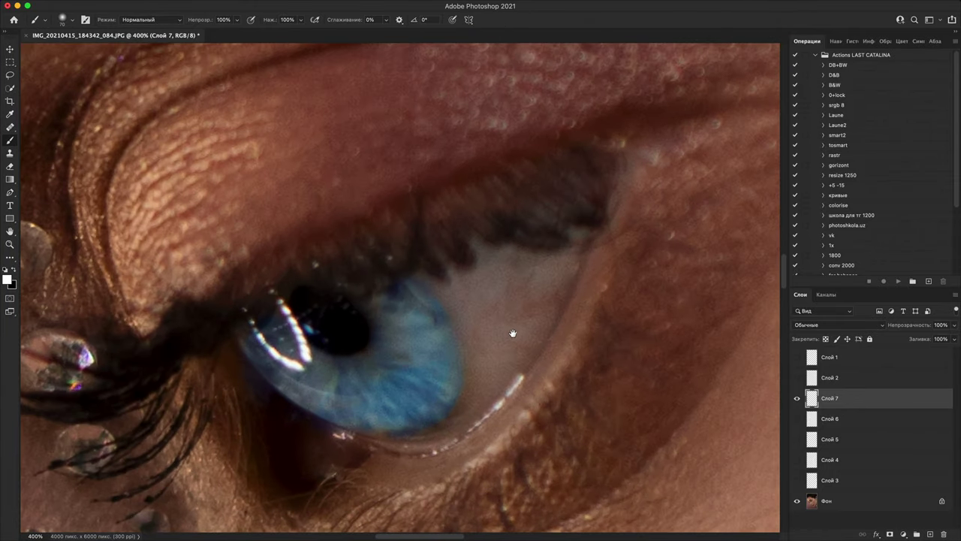
{"action": "left_click_drag", "start_coordinate": [513, 332], "coordinate": [530, 222]}
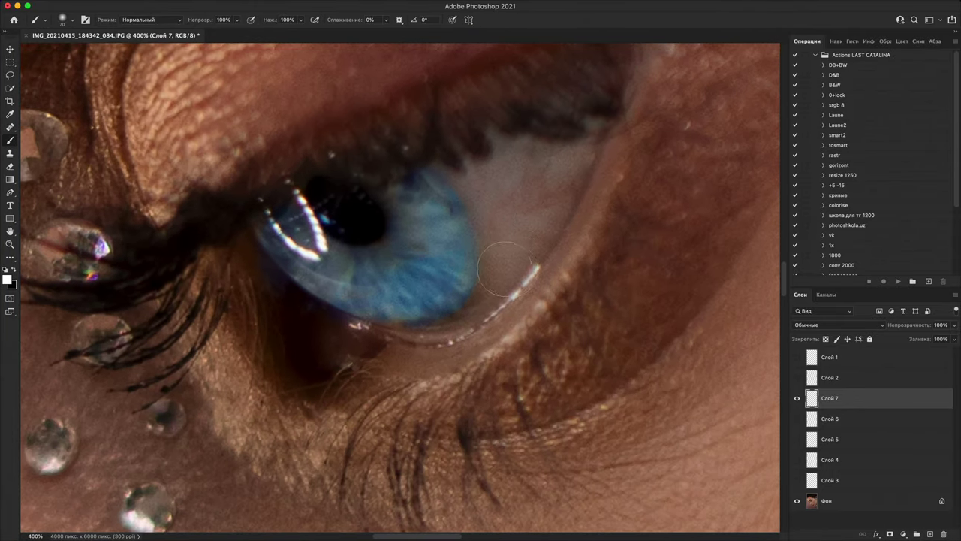
{"action": "key", "text": "super+minus"}
{"action": "mouse_move", "coordinate": [484, 331]}
{"action": "left_mouse_down"}
{"action": "mouse_move", "coordinate": [517, 266]}
{"action": "mouse_move", "coordinate": [464, 408]}
{"action": "left_mouse_up"}
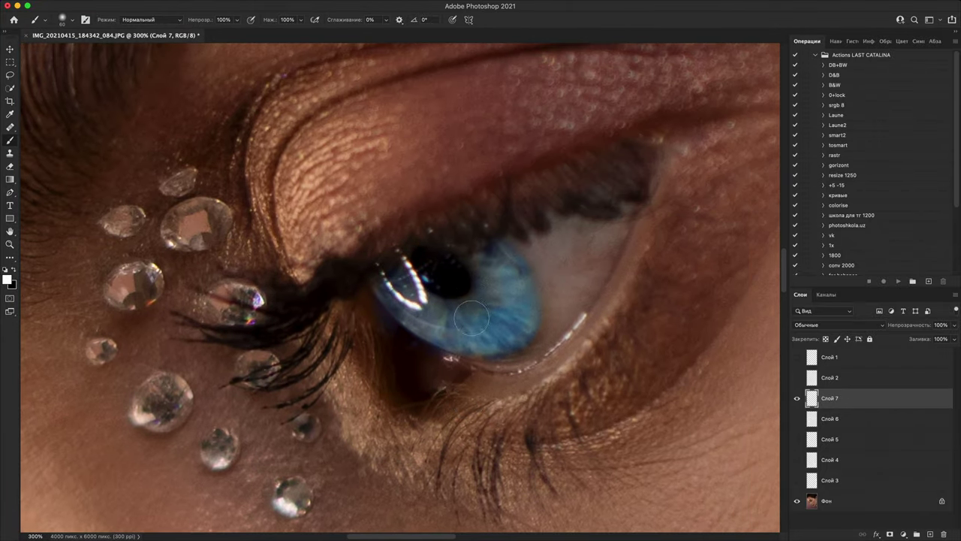
Step: Reduce the brush size, outline the blue part of the near eye's iris in white and draw an arrow pointing up at it
{"action": "key", "text": "bracketleft"}
{"action": "key", "text": "bracketleft"}
{"action": "key", "text": "bracketleft"}
{"action": "key", "text": "bracketleft"}
{"action": "key", "text": "bracketleft"}
{"action": "key", "text": "super+minus"}
{"action": "key", "text": "super+minus"}
{"action": "key", "text": "super+minus"}
{"action": "key", "text": "super+plus"}
{"action": "key", "text": "super+plus"}
{"action": "key", "text": "super+plus"}
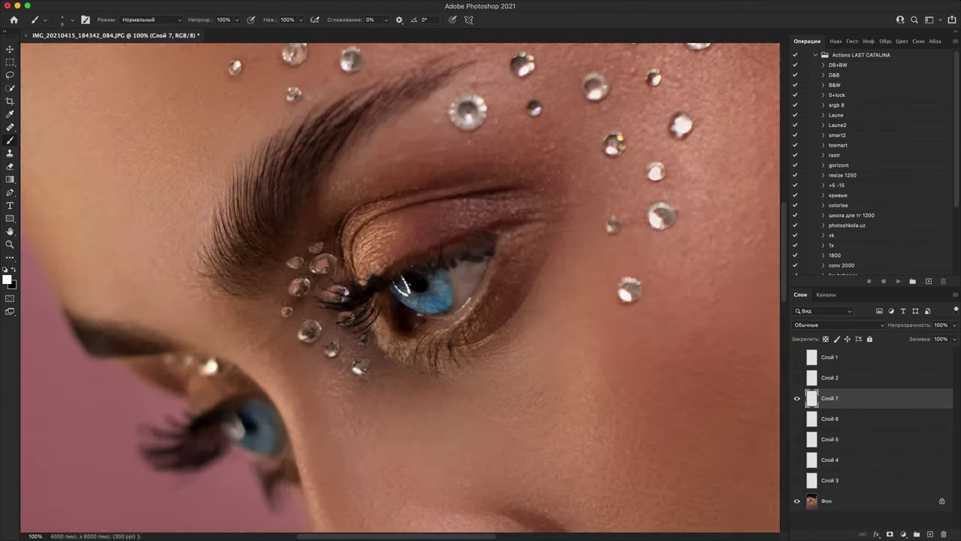
{"action": "mouse_move", "coordinate": [536, 467]}
{"action": "left_mouse_down"}
{"action": "mouse_move", "coordinate": [500, 386]}
{"action": "mouse_move", "coordinate": [550, 400]}
{"action": "left_mouse_up"}
{"action": "mouse_move", "coordinate": [488, 263]}
{"action": "left_mouse_down"}
{"action": "mouse_move", "coordinate": [431, 353]}
{"action": "mouse_move", "coordinate": [501, 241]}
{"action": "left_mouse_up"}
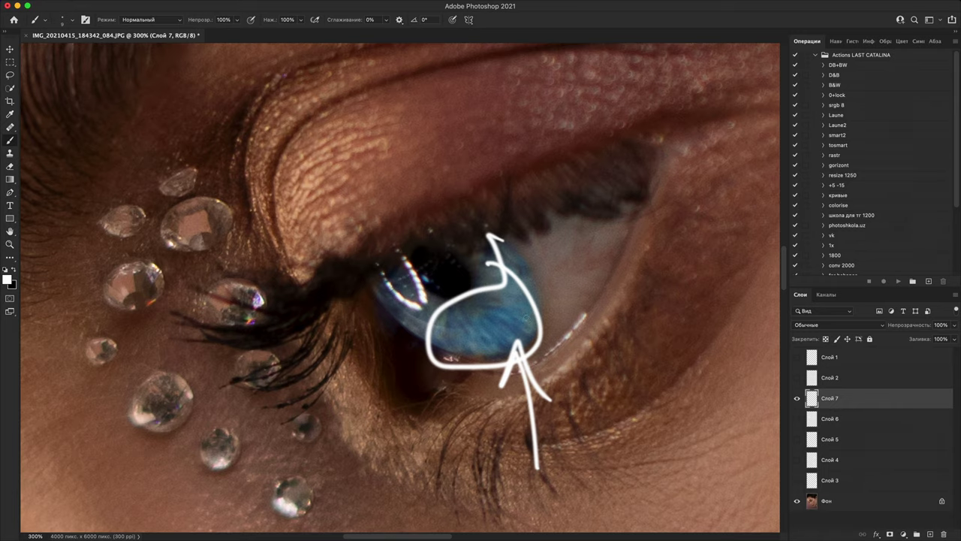
Step: Examine the marked portrait as a whole and the skin texture around the nose and cheek
{"action": "key", "text": "super+minus"}
{"action": "key", "text": "super+minus"}
{"action": "key", "text": "super+minus"}
{"action": "key", "text": "super+minus"}
{"action": "key", "text": "super+minus"}
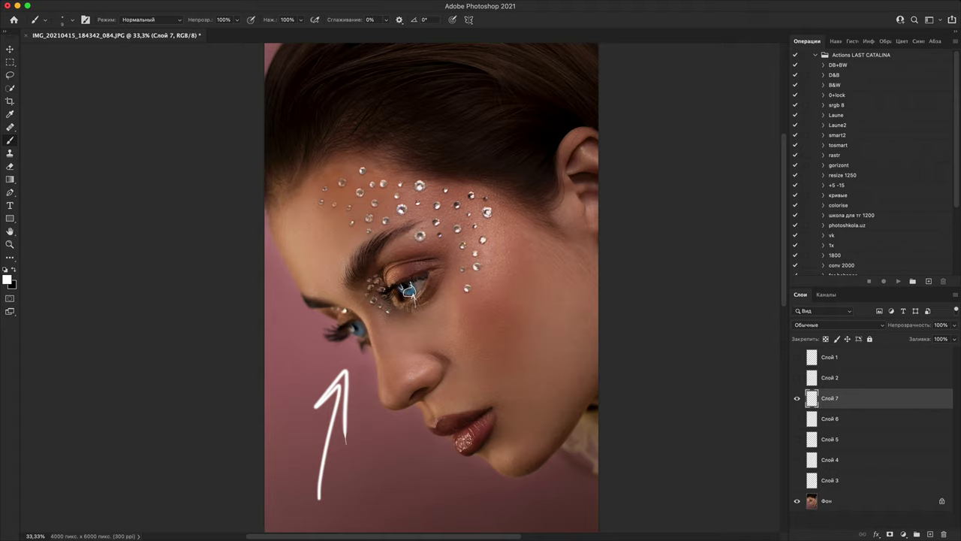
{"action": "key", "text": "super+minus"}
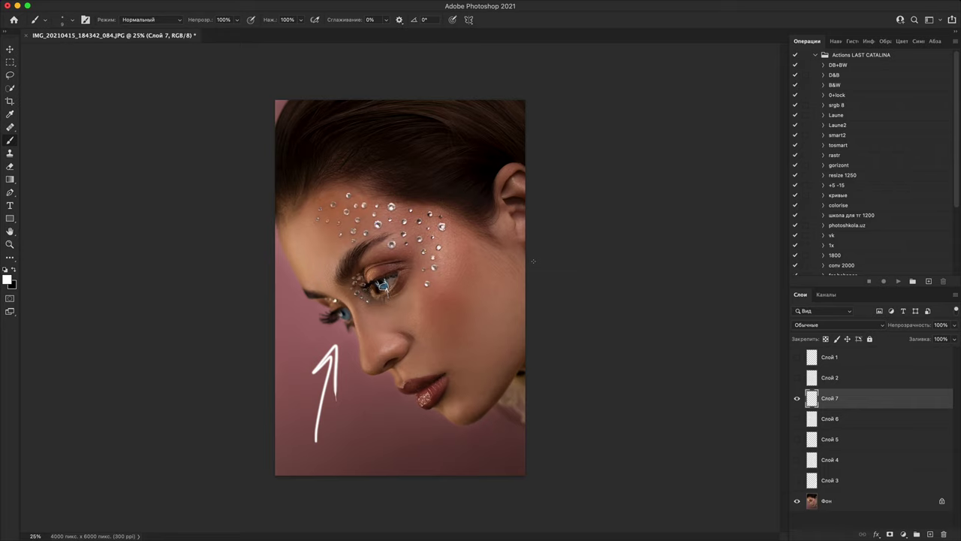
{"action": "key", "text": "super+plus"}
{"action": "key", "text": "super+plus"}
{"action": "key", "text": "super+plus"}
{"action": "key", "text": "super+plus"}
{"action": "key", "text": "super+plus"}
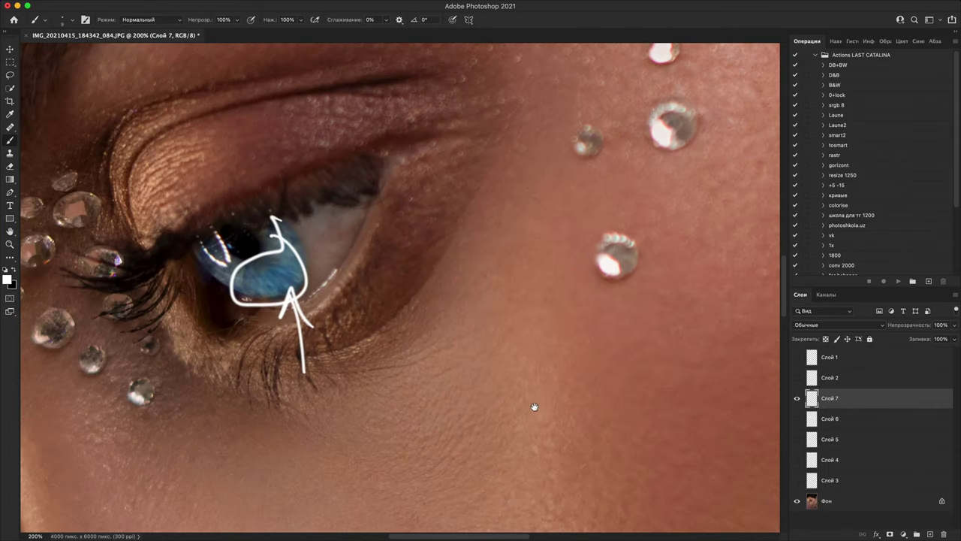
{"action": "left_click_drag", "start_coordinate": [534, 408], "coordinate": [517, 369]}
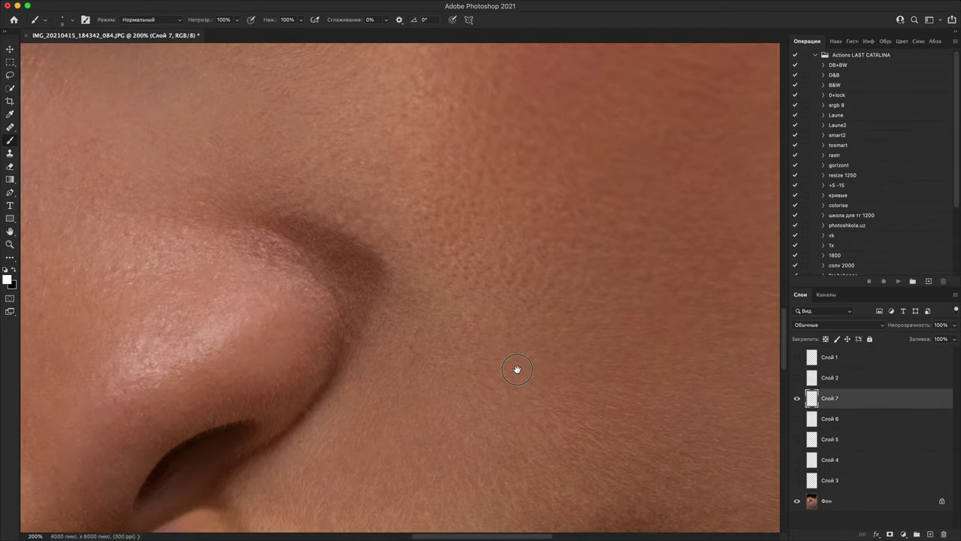
{"action": "scroll", "coordinate": [517, 368], "scroll_direction": "right", "scroll_amount": 8}
{"action": "scroll", "coordinate": [517, 368], "scroll_direction": "down", "scroll_amount": 2}
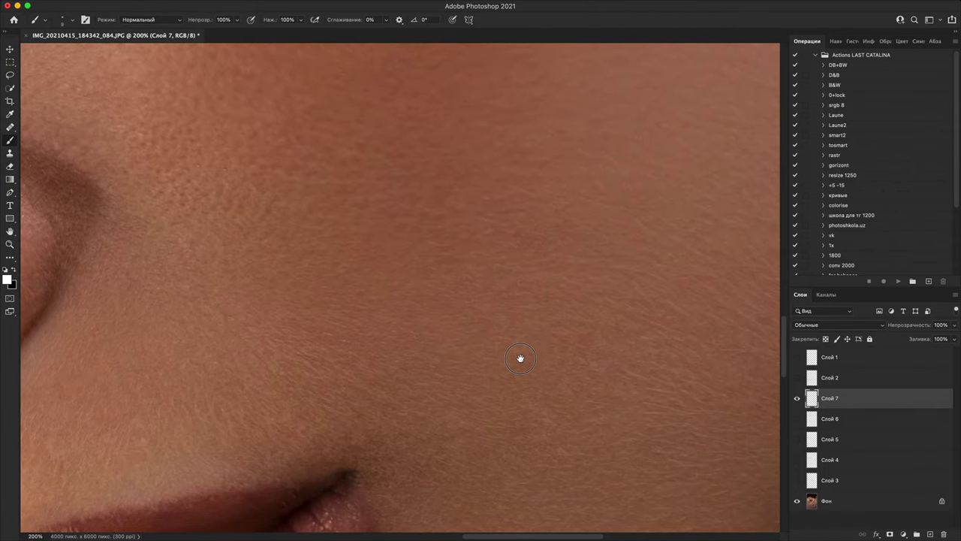
Step: Circle four small skin spots on the cheek beside the nose in white
{"action": "key", "text": "super+plus"}
{"action": "key", "text": "super+plus"}
{"action": "key", "text": "super+plus"}
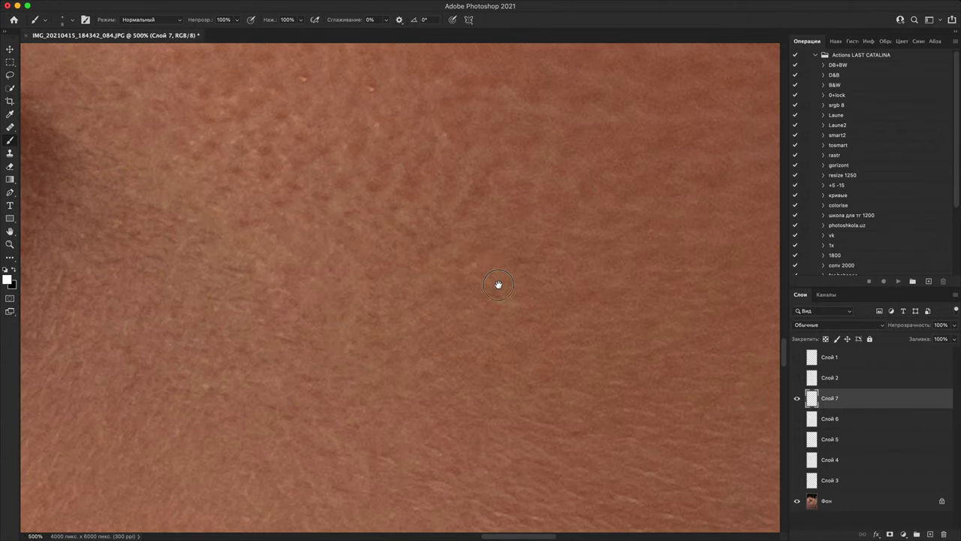
{"action": "left_click_drag", "start_coordinate": [448, 104], "coordinate": [593, 320]}
{"action": "key", "text": "super+plus"}
{"action": "key", "text": "super+plus"}
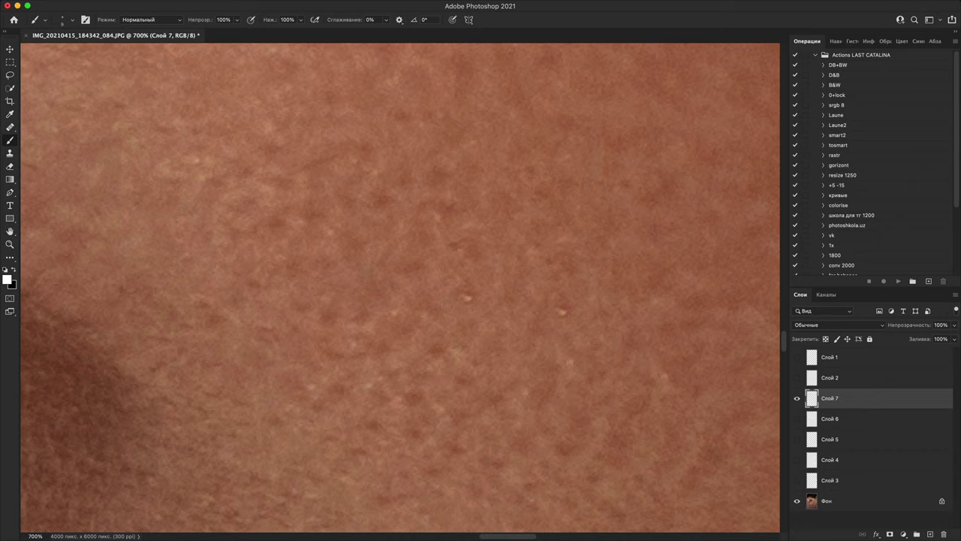
{"action": "mouse_move", "coordinate": [435, 300]}
{"action": "left_mouse_down"}
{"action": "mouse_move", "coordinate": [506, 315]}
{"action": "mouse_move", "coordinate": [436, 299]}
{"action": "left_mouse_up"}
{"action": "left_click_drag", "start_coordinate": [542, 316], "coordinate": [595, 296]}
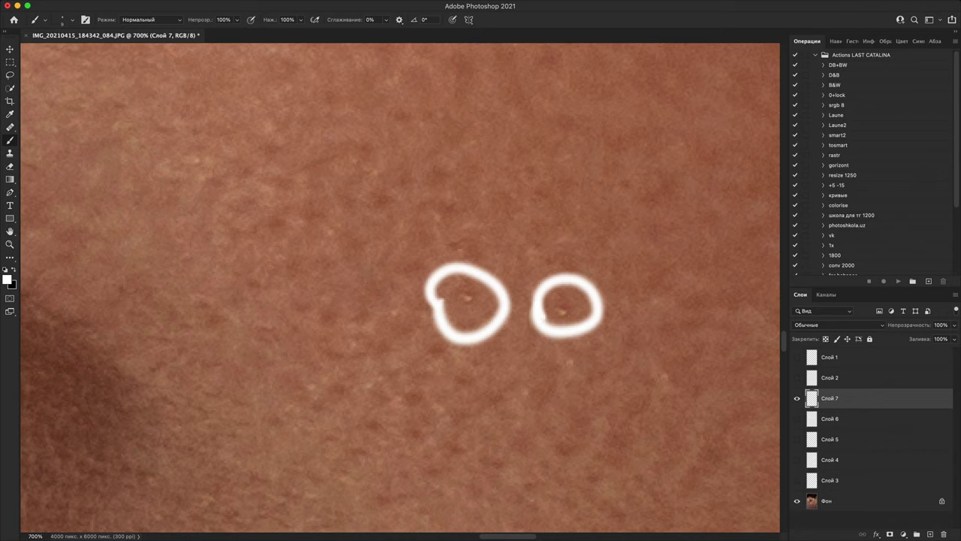
{"action": "mouse_move", "coordinate": [597, 172]}
{"action": "left_mouse_down"}
{"action": "mouse_move", "coordinate": [653, 172]}
{"action": "mouse_move", "coordinate": [599, 166]}
{"action": "left_mouse_up"}
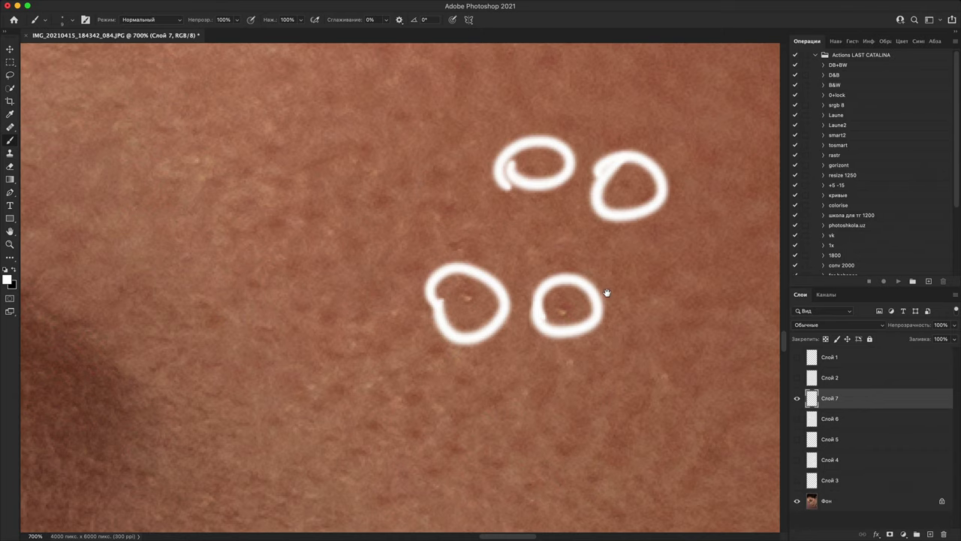
Step: Examine the skin texture and highlights on the nose and the edge of its tip against the background
{"action": "mouse_move", "coordinate": [606, 293]}
{"action": "left_mouse_down"}
{"action": "mouse_move", "coordinate": [513, 157]}
{"action": "mouse_move", "coordinate": [599, 187]}
{"action": "mouse_move", "coordinate": [541, 444]}
{"action": "mouse_move", "coordinate": [562, 476]}
{"action": "mouse_move", "coordinate": [595, 323]}
{"action": "mouse_move", "coordinate": [525, 354]}
{"action": "mouse_move", "coordinate": [665, 281]}
{"action": "left_mouse_up"}
{"action": "key", "text": "super+minus"}
{"action": "key", "text": "super+minus"}
{"action": "left_click_drag", "start_coordinate": [453, 404], "coordinate": [686, 156]}
{"action": "left_click_drag", "start_coordinate": [381, 340], "coordinate": [563, 300]}
{"action": "left_click_drag", "start_coordinate": [330, 425], "coordinate": [549, 335]}
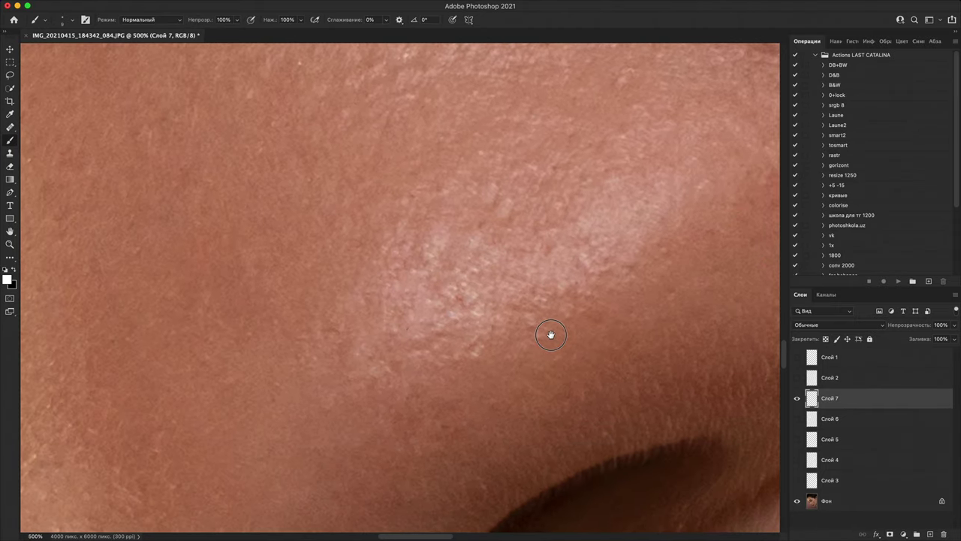
{"action": "key", "text": "super+minus"}
{"action": "key", "text": "super+minus"}
{"action": "left_click_drag", "start_coordinate": [524, 376], "coordinate": [586, 246]}
{"action": "scroll", "coordinate": [547, 326], "scroll_direction": "down", "scroll_amount": 2}
{"action": "scroll", "coordinate": [548, 326], "scroll_direction": "left", "scroll_amount": 2}
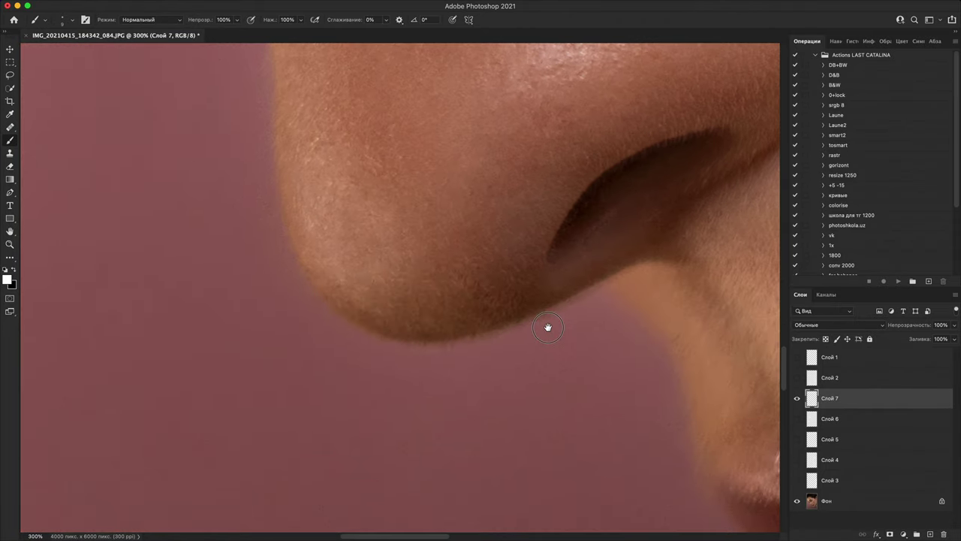
{"action": "scroll", "coordinate": [510, 270], "scroll_direction": "down", "scroll_amount": 4}
{"action": "scroll", "coordinate": [511, 270], "scroll_direction": "right", "scroll_amount": 8}
Step: Outline the area below the nose and around the front of the upper lip with a white curve
{"action": "left_click_drag", "start_coordinate": [386, 319], "coordinate": [247, 363]}
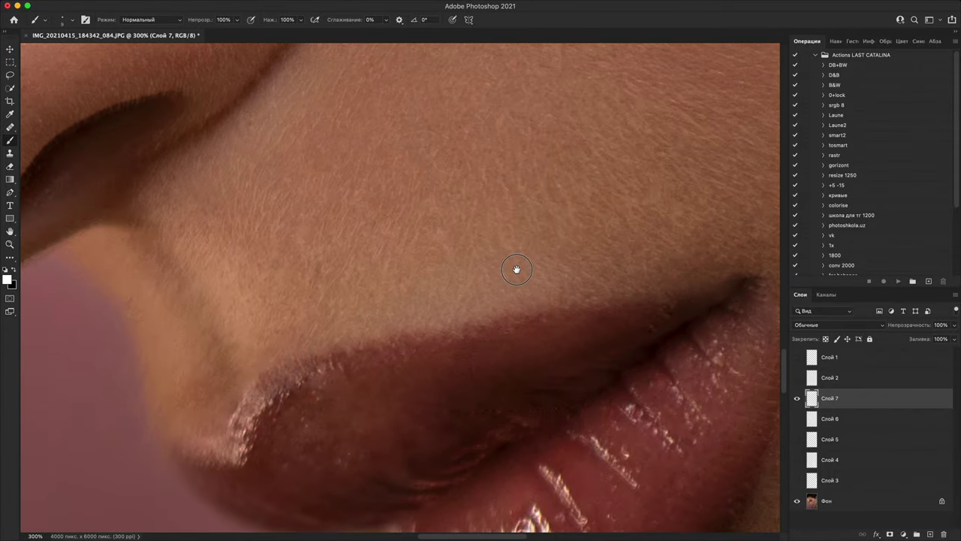
{"action": "left_click_drag", "start_coordinate": [518, 270], "coordinate": [292, 348]}
{"action": "left_click_drag", "start_coordinate": [176, 487], "coordinate": [537, 258]}
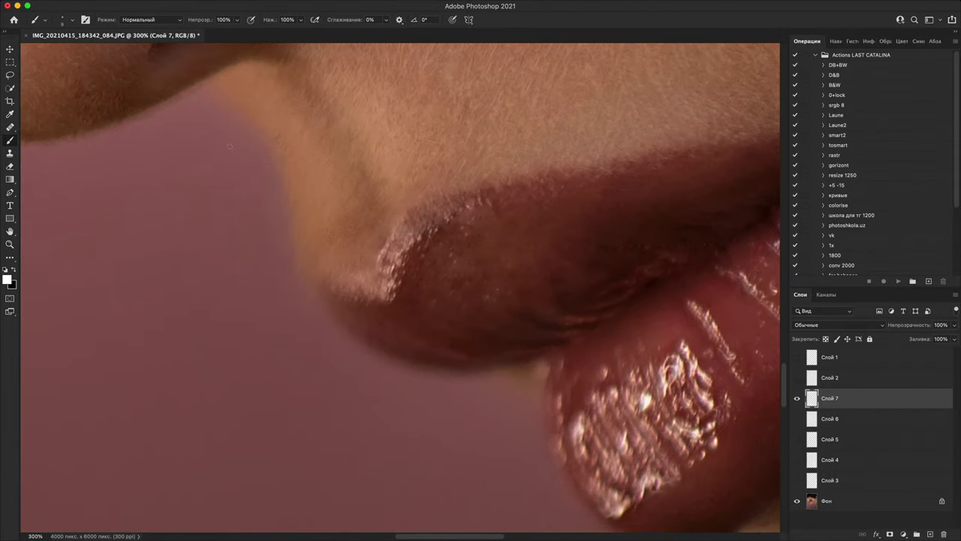
{"action": "mouse_move", "coordinate": [393, 421]}
{"action": "left_mouse_down"}
{"action": "mouse_move", "coordinate": [121, 231]}
{"action": "mouse_move", "coordinate": [54, 151]}
{"action": "left_mouse_up"}
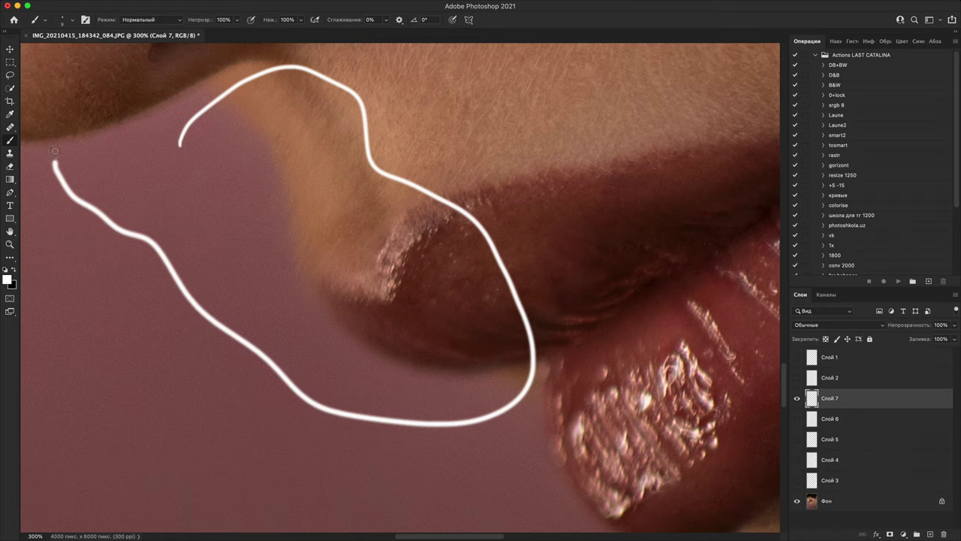
Step: Examine the lips, jawline, blurred clothing and cheek skin in close-up, and the upper part of the portrait
{"action": "scroll", "coordinate": [337, 337], "scroll_direction": "up", "scroll_amount": 4}
{"action": "scroll", "coordinate": [315, 226], "scroll_direction": "down", "scroll_amount": 7}
{"action": "scroll", "coordinate": [315, 225], "scroll_direction": "right", "scroll_amount": 4}
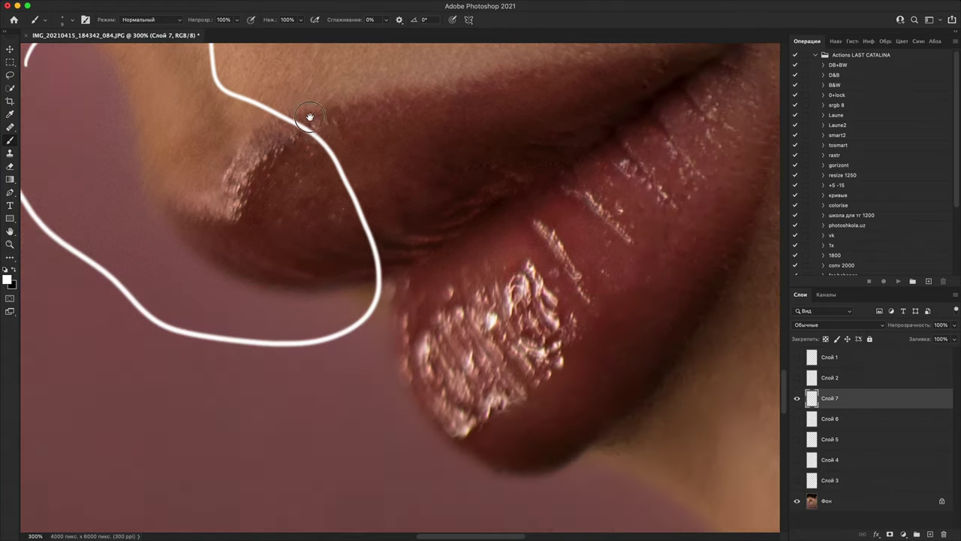
{"action": "mouse_move", "coordinate": [245, 222]}
{"action": "left_mouse_down"}
{"action": "mouse_move", "coordinate": [616, 172]}
{"action": "mouse_move", "coordinate": [187, 315]}
{"action": "mouse_move", "coordinate": [308, 146]}
{"action": "left_mouse_up"}
{"action": "scroll", "coordinate": [360, 172], "scroll_direction": "down", "scroll_amount": 7}
{"action": "scroll", "coordinate": [361, 173], "scroll_direction": "right", "scroll_amount": 4}
{"action": "scroll", "coordinate": [382, 166], "scroll_direction": "down", "scroll_amount": 5}
{"action": "scroll", "coordinate": [388, 155], "scroll_direction": "right", "scroll_amount": 6}
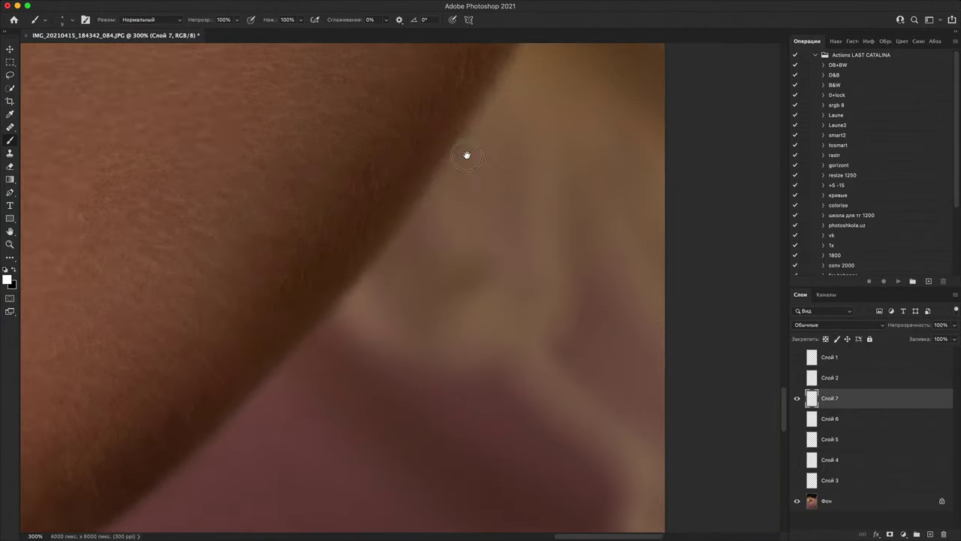
{"action": "scroll", "coordinate": [359, 197], "scroll_direction": "left", "scroll_amount": 3}
{"action": "left_click_drag", "start_coordinate": [390, 143], "coordinate": [443, 270]}
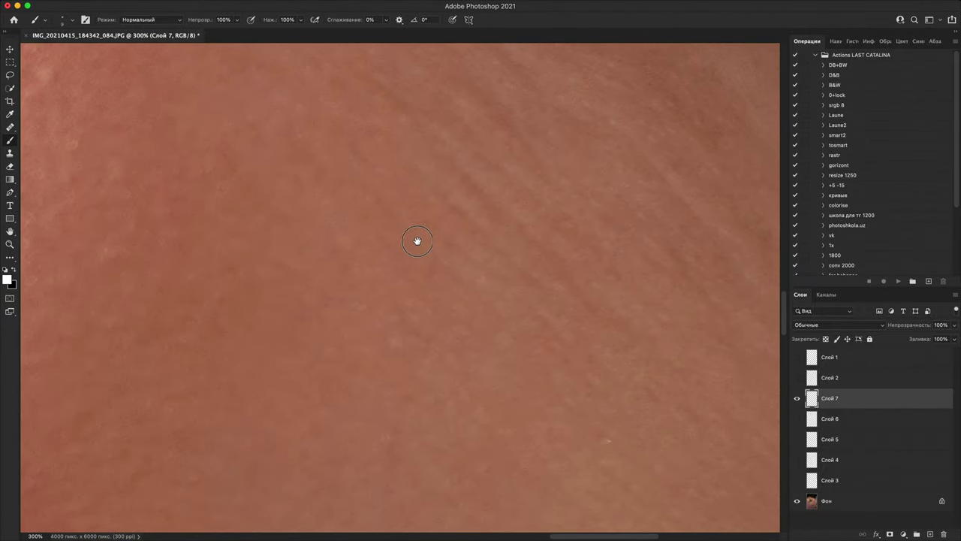
{"action": "left_click_drag", "start_coordinate": [416, 240], "coordinate": [517, 393]}
{"action": "left_click_drag", "start_coordinate": [481, 180], "coordinate": [612, 295]}
{"action": "left_click_drag", "start_coordinate": [473, 243], "coordinate": [515, 455]}
{"action": "key", "text": "super+minus"}
{"action": "key", "text": "super+minus"}
{"action": "key", "text": "super+minus"}
{"action": "key", "text": "super+minus"}
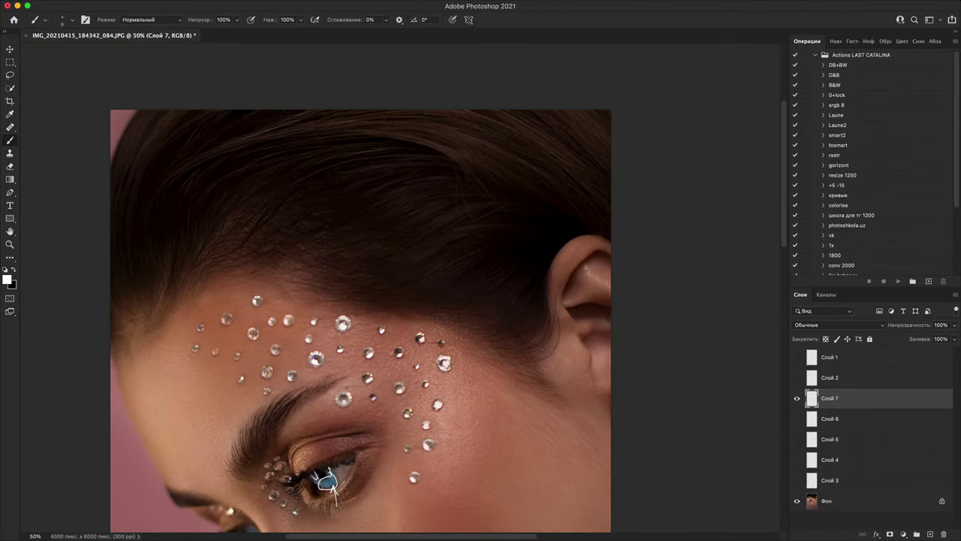
{"action": "left_click_drag", "start_coordinate": [515, 359], "coordinate": [529, 259]}
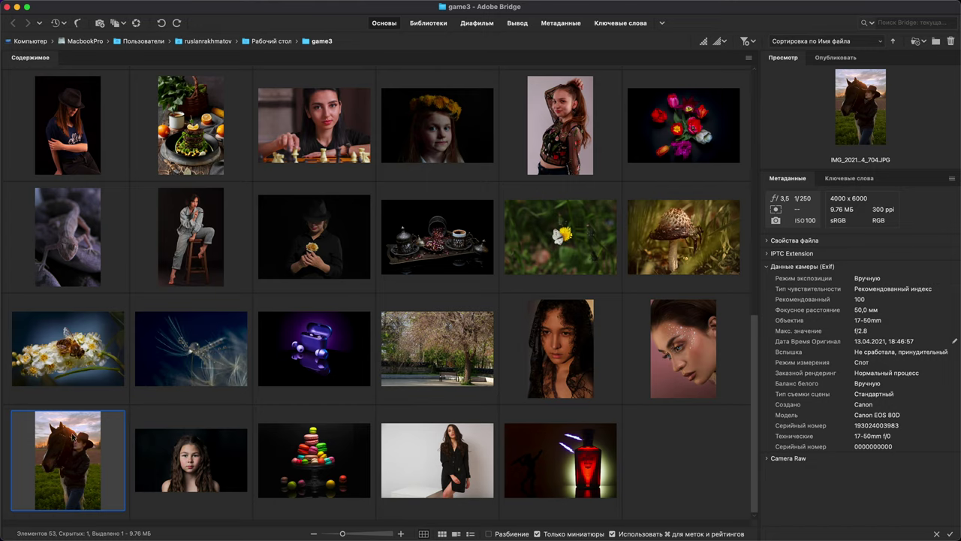
Step: Switch to Bridge and open the photo of the woman in a hat with the horse in Photoshop
{"action": "double_click", "coordinate": [72, 435]}
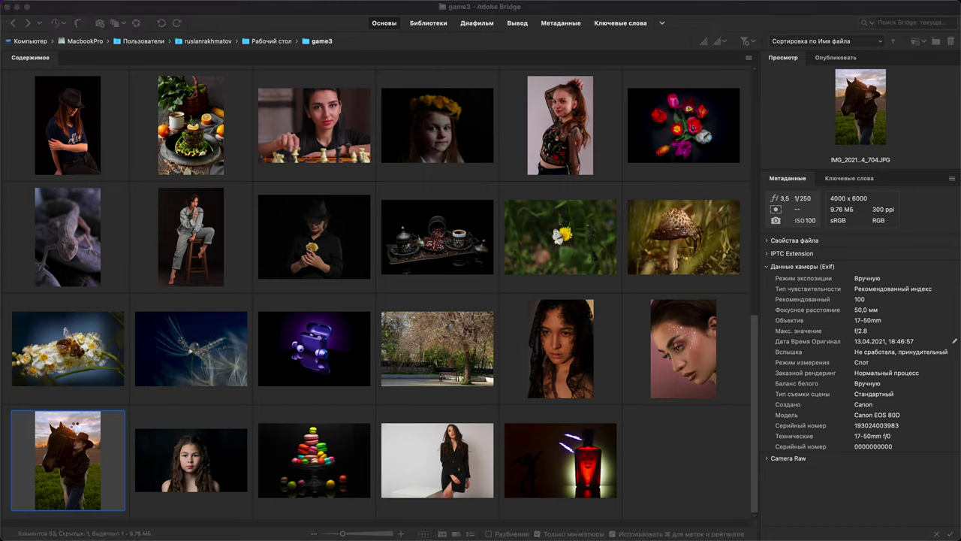
{"action": "left_click", "coordinate": [387, 374]}
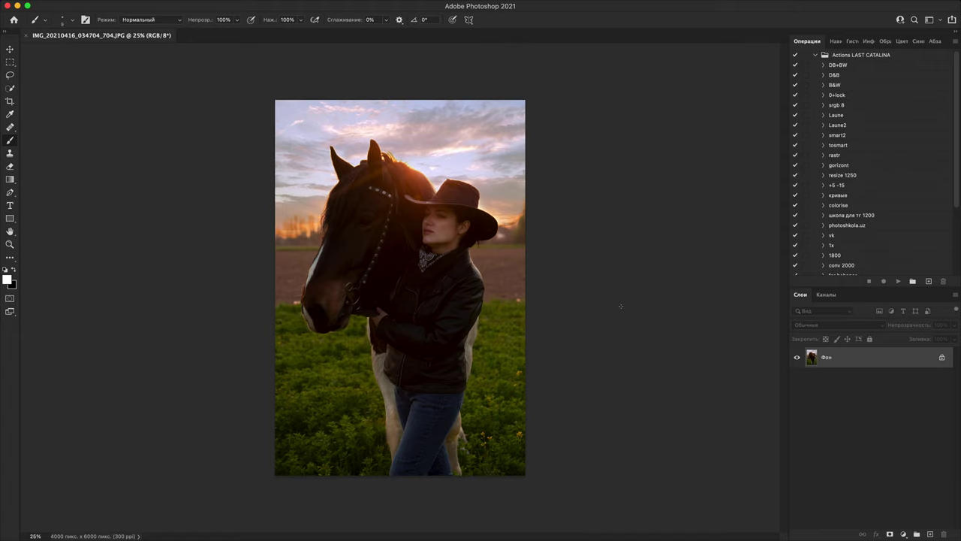
Step: Examine the woman's face in close-up for skin detail, focus and lighting
{"action": "key", "text": "super+1"}
{"action": "left_click_drag", "start_coordinate": [558, 255], "coordinate": [604, 500]}
{"action": "key", "text": "super+plus"}
{"action": "key", "text": "super+plus"}
{"action": "left_click_drag", "start_coordinate": [750, 466], "coordinate": [267, 403]}
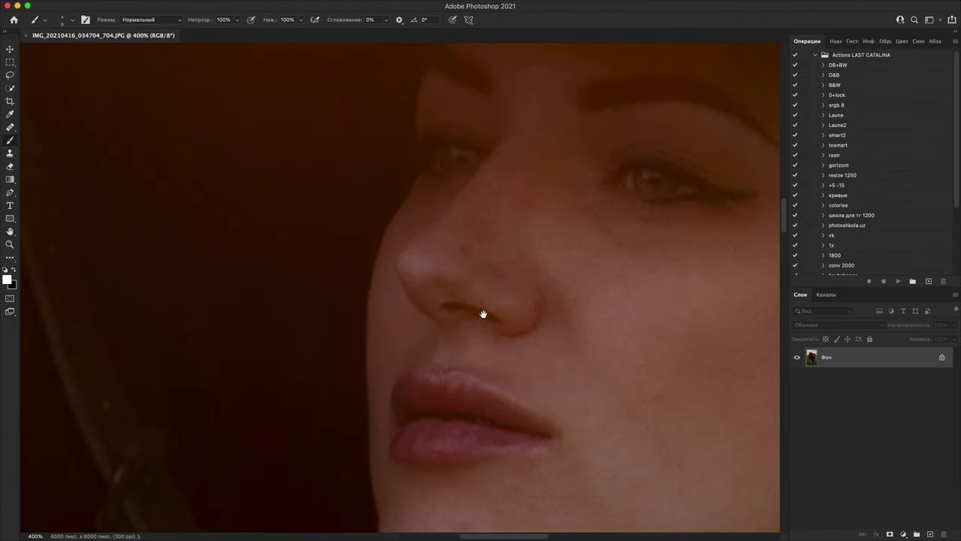
{"action": "left_click_drag", "start_coordinate": [482, 315], "coordinate": [266, 185]}
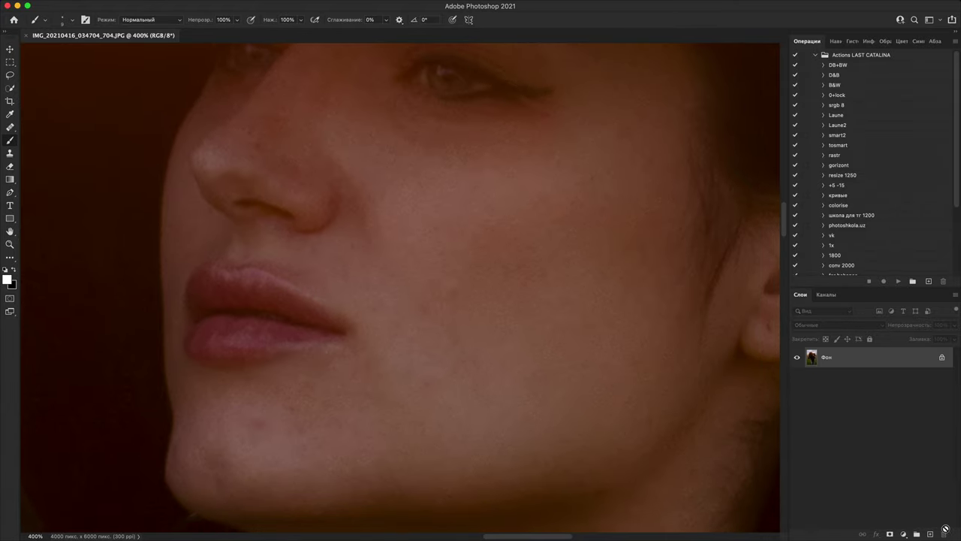
{"action": "key", "text": "super+minus"}
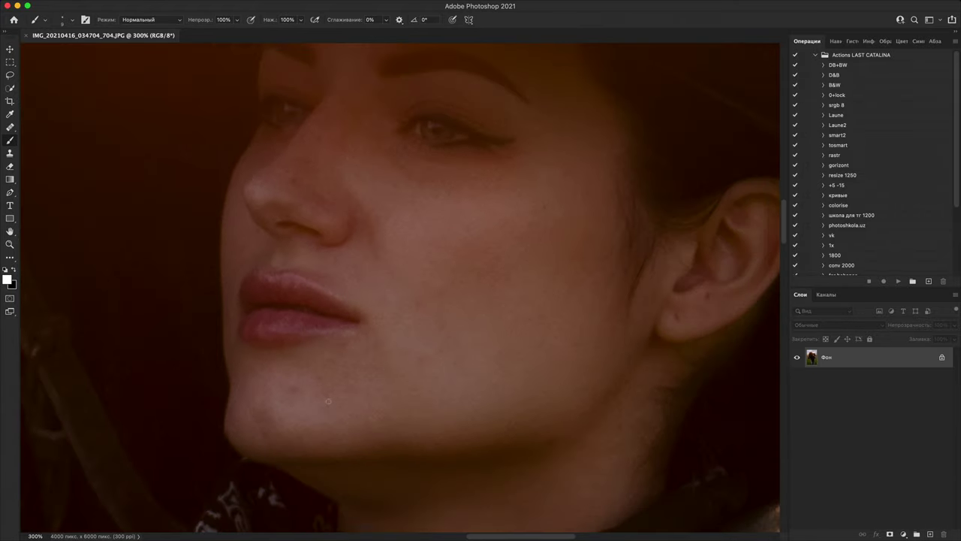
Step: Outline the uneven skin areas on the woman's chin, cheek and nose with white freehand brush strokes
{"action": "mouse_move", "coordinate": [293, 425]}
{"action": "left_mouse_down"}
{"action": "mouse_move", "coordinate": [247, 396]}
{"action": "mouse_move", "coordinate": [317, 384]}
{"action": "mouse_move", "coordinate": [398, 339]}
{"action": "mouse_move", "coordinate": [431, 386]}
{"action": "mouse_move", "coordinate": [314, 438]}
{"action": "left_mouse_up"}
{"action": "mouse_move", "coordinate": [429, 318]}
{"action": "left_mouse_down"}
{"action": "mouse_move", "coordinate": [481, 327]}
{"action": "mouse_move", "coordinate": [433, 339]}
{"action": "left_mouse_up"}
{"action": "left_click_drag", "start_coordinate": [460, 275], "coordinate": [498, 440]}
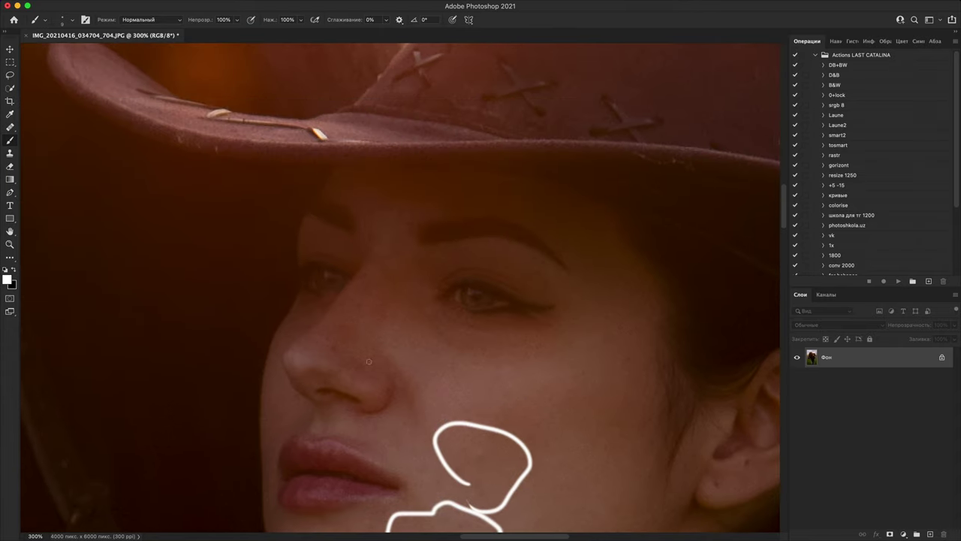
{"action": "mouse_move", "coordinate": [326, 368]}
{"action": "left_mouse_down"}
{"action": "mouse_move", "coordinate": [389, 357]}
{"action": "mouse_move", "coordinate": [319, 390]}
{"action": "mouse_move", "coordinate": [297, 330]}
{"action": "left_mouse_up"}
{"action": "mouse_move", "coordinate": [374, 316]}
{"action": "left_mouse_down"}
{"action": "mouse_move", "coordinate": [370, 500]}
{"action": "mouse_move", "coordinate": [263, 434]}
{"action": "mouse_move", "coordinate": [228, 380]}
{"action": "left_mouse_up"}
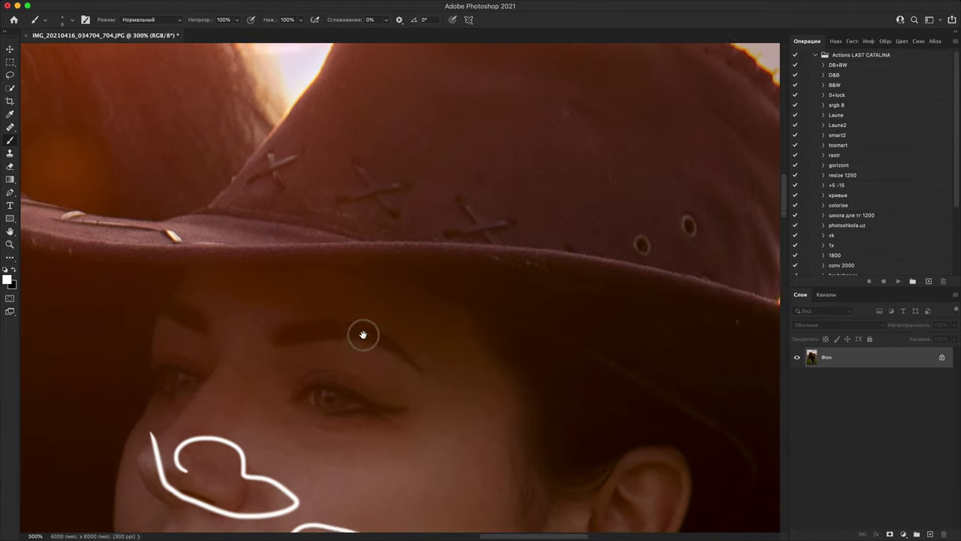
Step: Examine the hat, neckerchief and leather jacket in close-up, and the woman's figure with the horse in a wider view
{"action": "left_click_drag", "start_coordinate": [363, 335], "coordinate": [167, 45]}
{"action": "left_click_drag", "start_coordinate": [361, 414], "coordinate": [414, 187]}
{"action": "scroll", "coordinate": [377, 338], "scroll_direction": "down", "scroll_amount": 10}
{"action": "scroll", "coordinate": [377, 338], "scroll_direction": "right", "scroll_amount": 5}
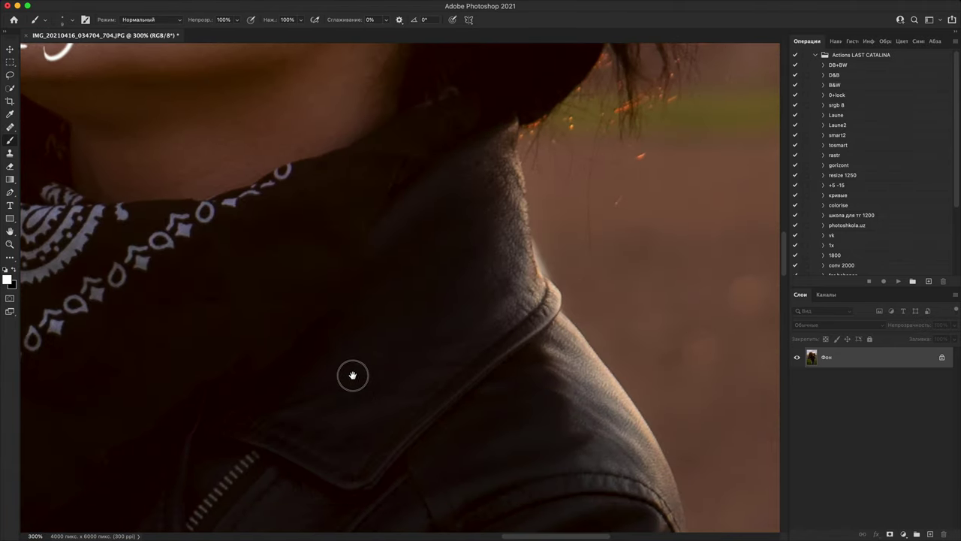
{"action": "key", "text": "super+minus"}
{"action": "key", "text": "super+minus"}
{"action": "key", "text": "super+minus"}
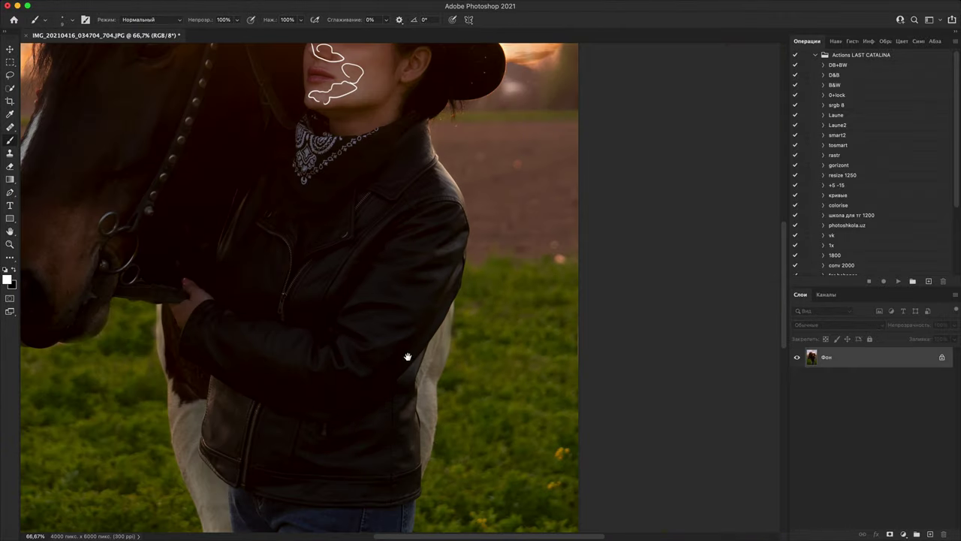
{"action": "left_click_drag", "start_coordinate": [408, 356], "coordinate": [515, 245]}
{"action": "key", "text": "super+minus"}
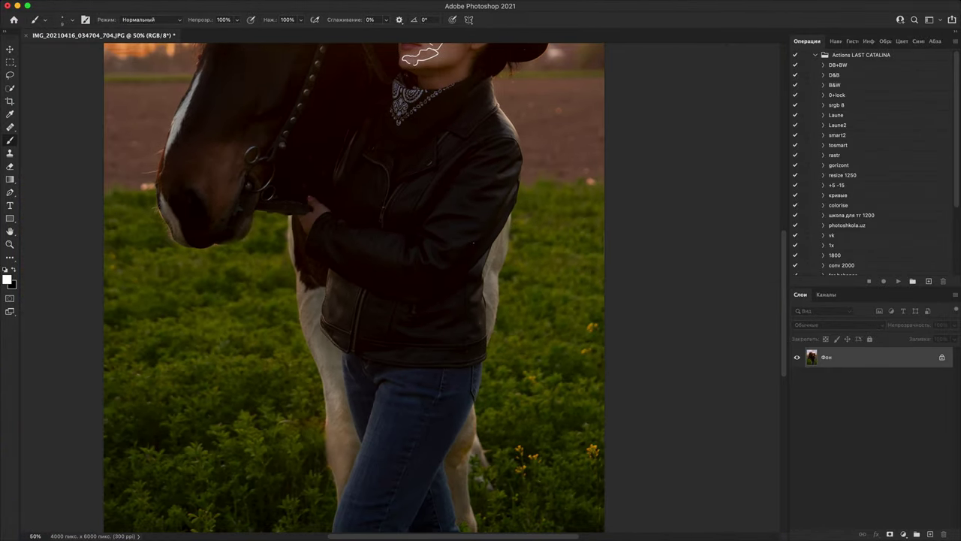
Step: Mark the thin brownish strip along the photo's right edge beside the grass with a white curve
{"action": "scroll", "coordinate": [569, 266], "scroll_direction": "up", "scroll_amount": 8}
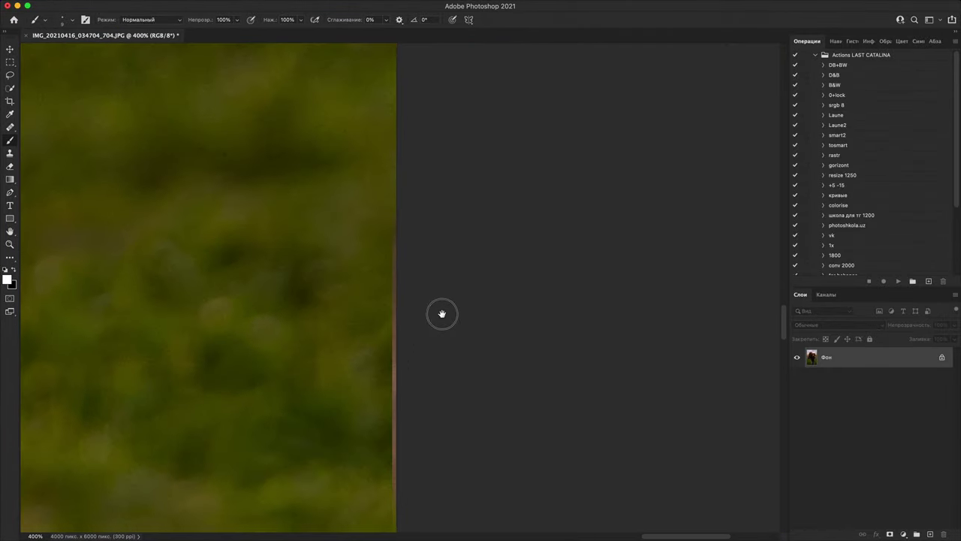
{"action": "left_click_drag", "start_coordinate": [442, 313], "coordinate": [460, 278]}
{"action": "mouse_move", "coordinate": [417, 509]}
{"action": "left_mouse_down"}
{"action": "mouse_move", "coordinate": [320, 239]}
{"action": "mouse_move", "coordinate": [475, 177]}
{"action": "left_mouse_up"}
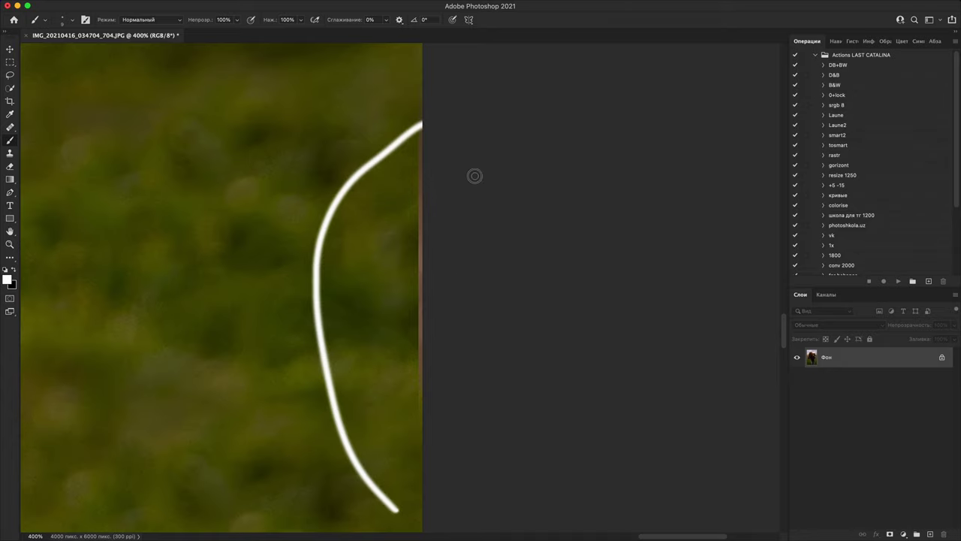
Step: Examine the photo's right edge, the blurred background, the sky above the hat and the horse's head in close-up
{"action": "scroll", "coordinate": [349, 341], "scroll_direction": "up", "scroll_amount": 10}
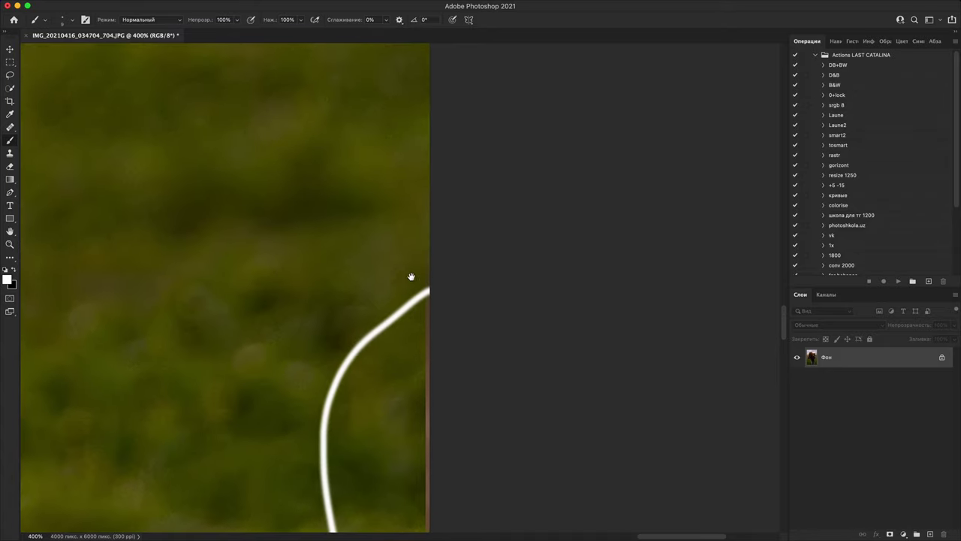
{"action": "scroll", "coordinate": [376, 278], "scroll_direction": "down", "scroll_amount": 1}
{"action": "scroll", "coordinate": [380, 283], "scroll_direction": "down", "scroll_amount": 1}
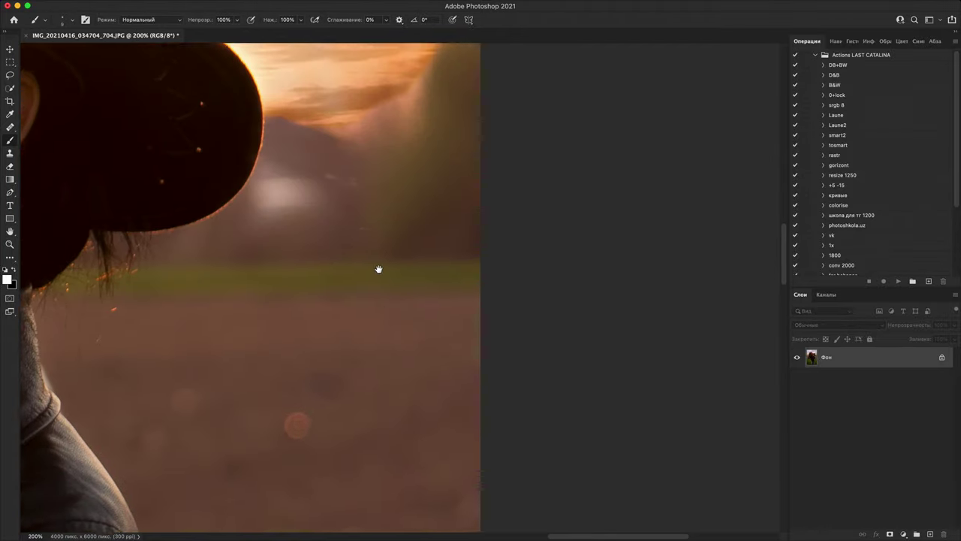
{"action": "scroll", "coordinate": [380, 414], "scroll_direction": "up", "scroll_amount": 2}
{"action": "mouse_move", "coordinate": [457, 221]}
{"action": "left_mouse_down"}
{"action": "mouse_move", "coordinate": [500, 192]}
{"action": "mouse_move", "coordinate": [354, 365]}
{"action": "mouse_move", "coordinate": [454, 225]}
{"action": "left_mouse_up"}
{"action": "scroll", "coordinate": [408, 256], "scroll_direction": "up", "scroll_amount": 5}
{"action": "left_click_drag", "start_coordinate": [395, 262], "coordinate": [403, 412]}
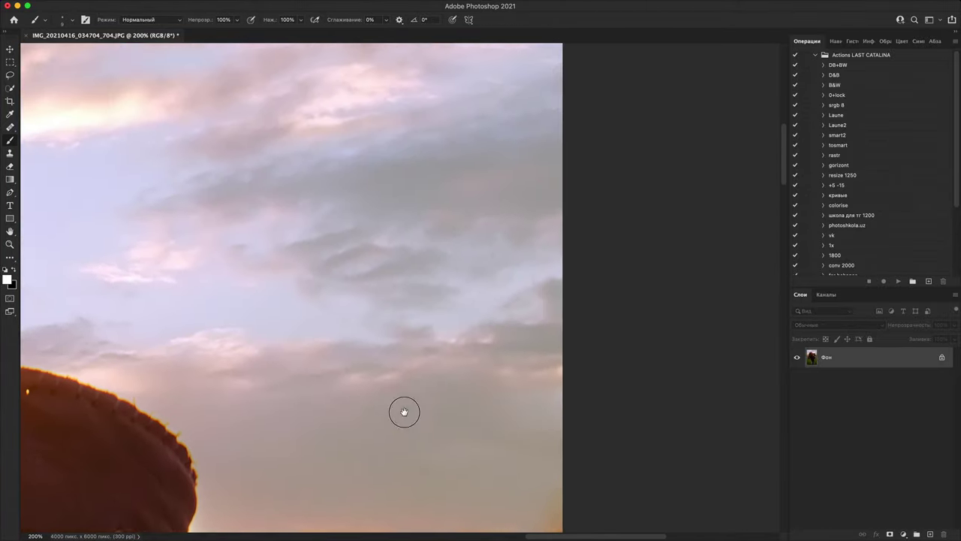
{"action": "left_click_drag", "start_coordinate": [401, 120], "coordinate": [721, 330]}
{"action": "left_click_drag", "start_coordinate": [369, 300], "coordinate": [502, 147]}
{"action": "scroll", "coordinate": [430, 404], "scroll_direction": "down", "scroll_amount": 10}
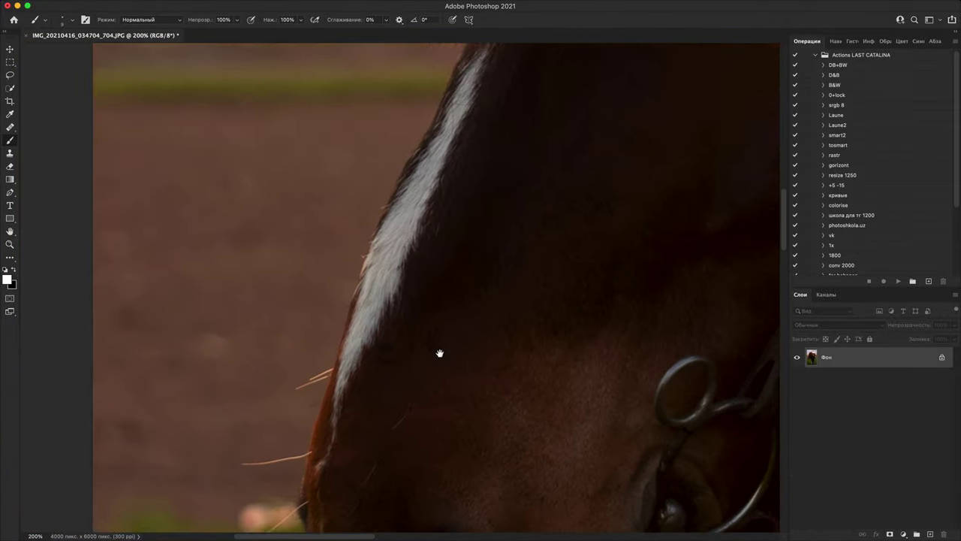
Step: Add a new empty layer above the background photo of the woman and horse
{"action": "scroll", "coordinate": [448, 301], "scroll_direction": "down", "scroll_amount": 5}
{"action": "left_click_drag", "start_coordinate": [467, 318], "coordinate": [423, 205]}
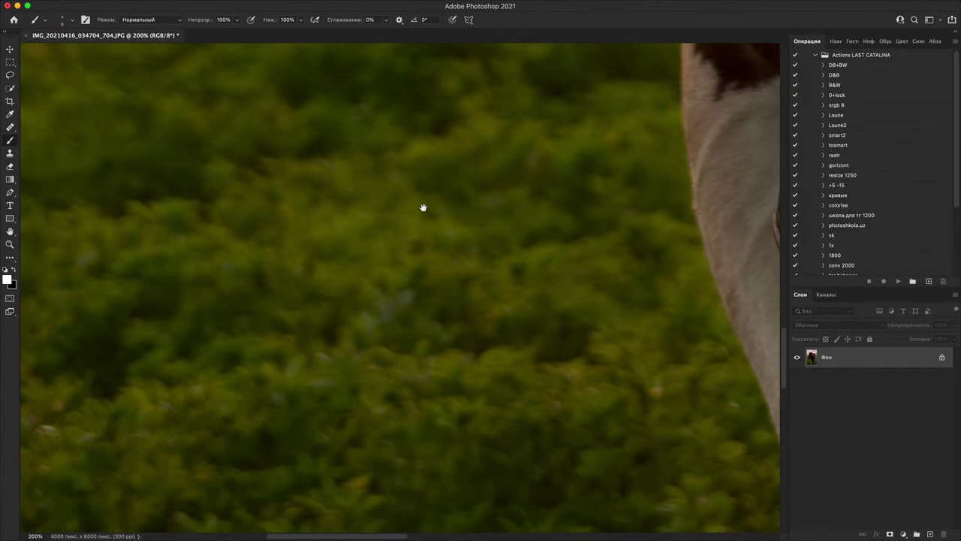
{"action": "key", "text": "super+minus"}
{"action": "key", "text": "super+minus"}
{"action": "key", "text": "super+minus"}
{"action": "key", "text": "super+minus"}
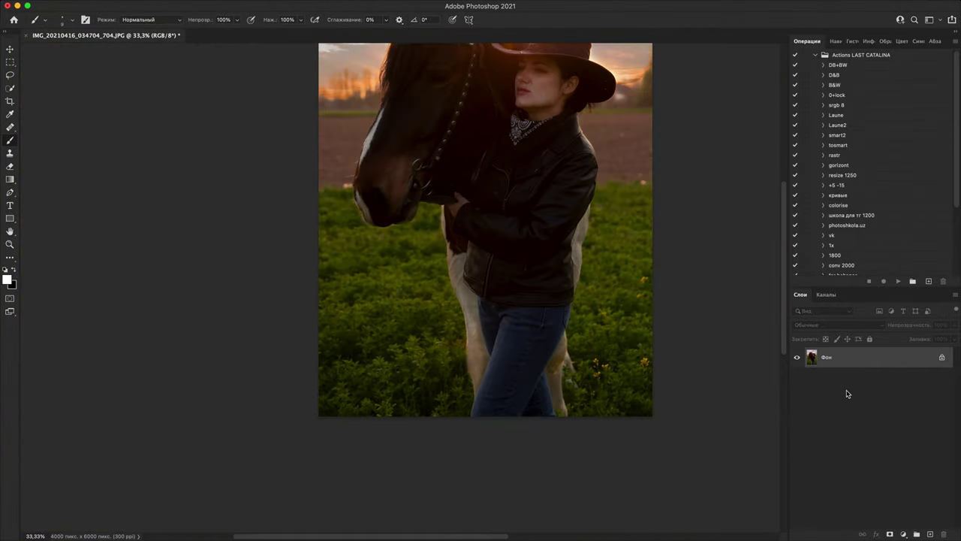
{"action": "key", "text": "super+j"}
{"action": "key", "text": "BackSpace"}
{"action": "left_click", "coordinate": [929, 534]}
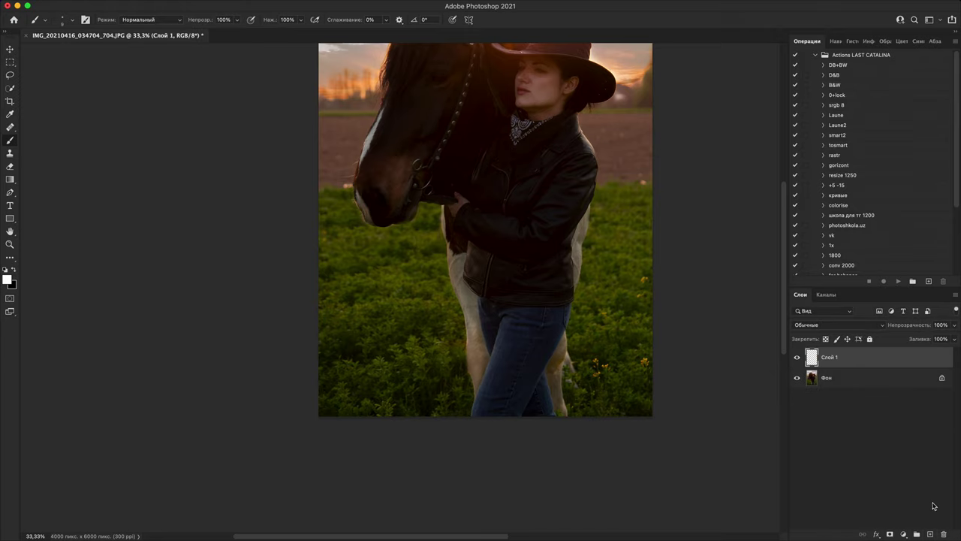
{"action": "scroll", "coordinate": [502, 280], "scroll_direction": "up", "scroll_amount": 5}
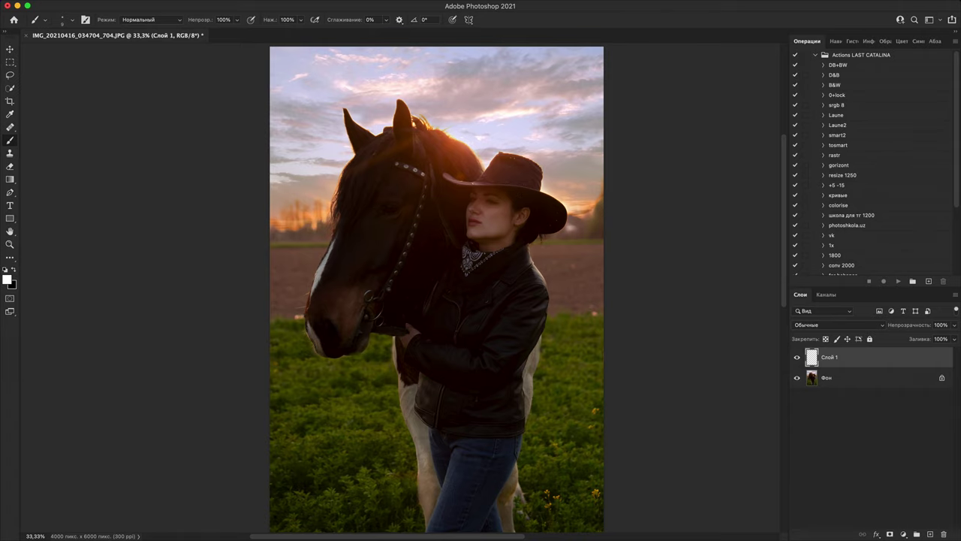
Step: Draw thin white freehand brush lines along the woman's silhouette and the horse's front leg, and a loop around the horse's head
{"action": "mouse_move", "coordinate": [530, 245]}
{"action": "left_mouse_down"}
{"action": "mouse_move", "coordinate": [584, 292]}
{"action": "mouse_move", "coordinate": [580, 366]}
{"action": "mouse_move", "coordinate": [518, 435]}
{"action": "left_mouse_up"}
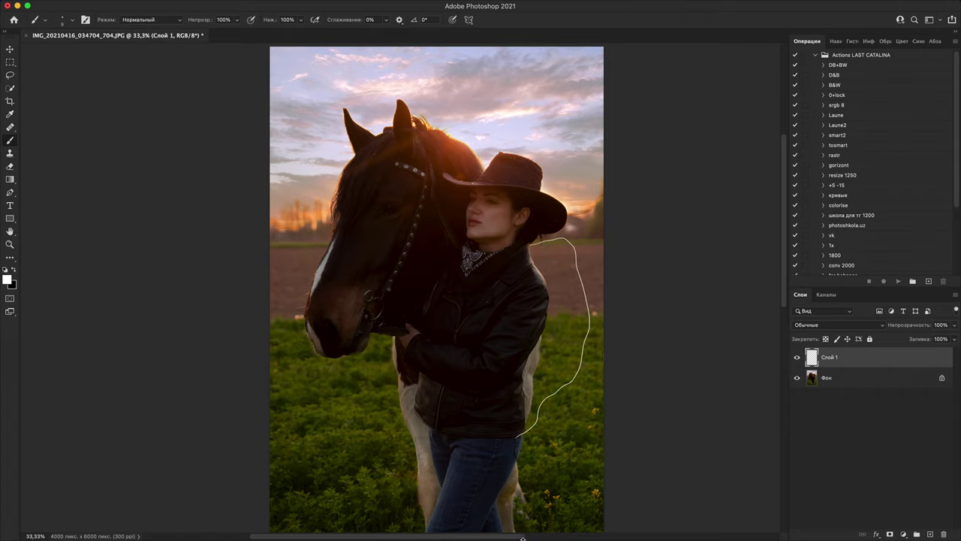
{"action": "key", "text": "super+minus"}
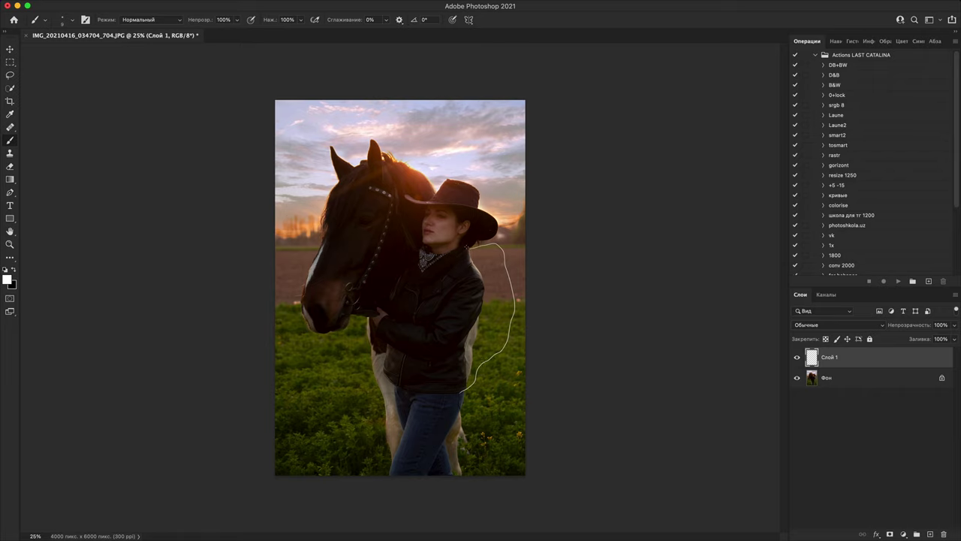
{"action": "mouse_move", "coordinate": [468, 250]}
{"action": "left_mouse_down"}
{"action": "mouse_move", "coordinate": [492, 287]}
{"action": "mouse_move", "coordinate": [449, 474]}
{"action": "left_mouse_up"}
{"action": "left_click_drag", "start_coordinate": [373, 327], "coordinate": [403, 476]}
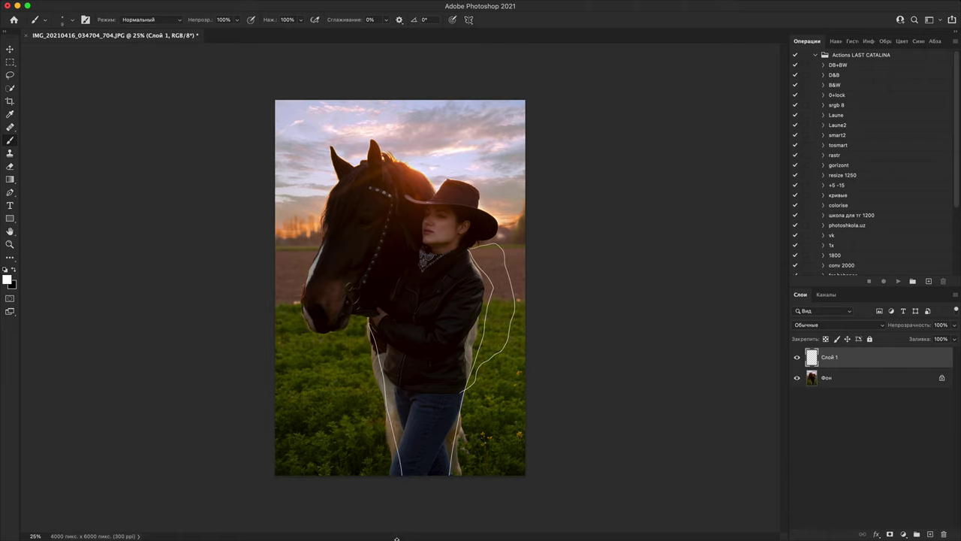
{"action": "mouse_move", "coordinate": [366, 321]}
{"action": "left_mouse_down"}
{"action": "mouse_move", "coordinate": [388, 473]}
{"action": "mouse_move", "coordinate": [379, 421]}
{"action": "left_mouse_up"}
{"action": "left_click_drag", "start_coordinate": [358, 324], "coordinate": [390, 445]}
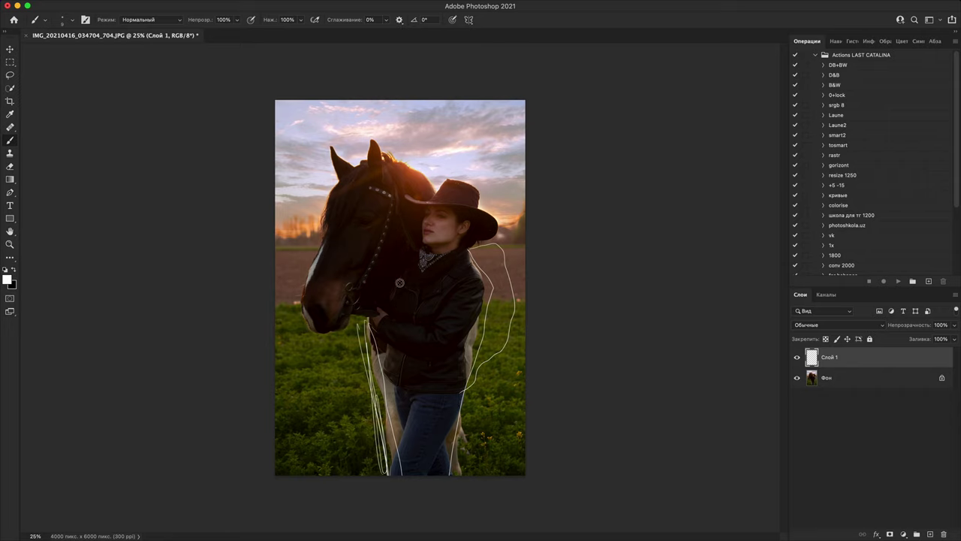
{"action": "mouse_move", "coordinate": [399, 282]}
{"action": "left_mouse_down"}
{"action": "mouse_move", "coordinate": [338, 344]}
{"action": "mouse_move", "coordinate": [307, 176]}
{"action": "mouse_move", "coordinate": [418, 121]}
{"action": "mouse_move", "coordinate": [422, 227]}
{"action": "mouse_move", "coordinate": [365, 324]}
{"action": "left_mouse_up"}
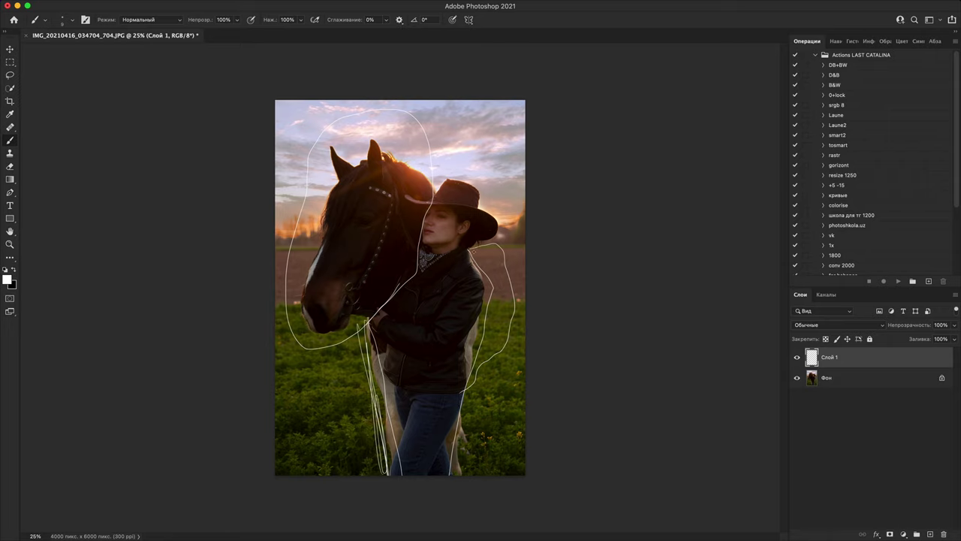
{"action": "mouse_move", "coordinate": [488, 270]}
{"action": "left_mouse_down"}
{"action": "mouse_move", "coordinate": [448, 450]}
{"action": "mouse_move", "coordinate": [387, 482]}
{"action": "mouse_move", "coordinate": [358, 311]}
{"action": "left_mouse_up"}
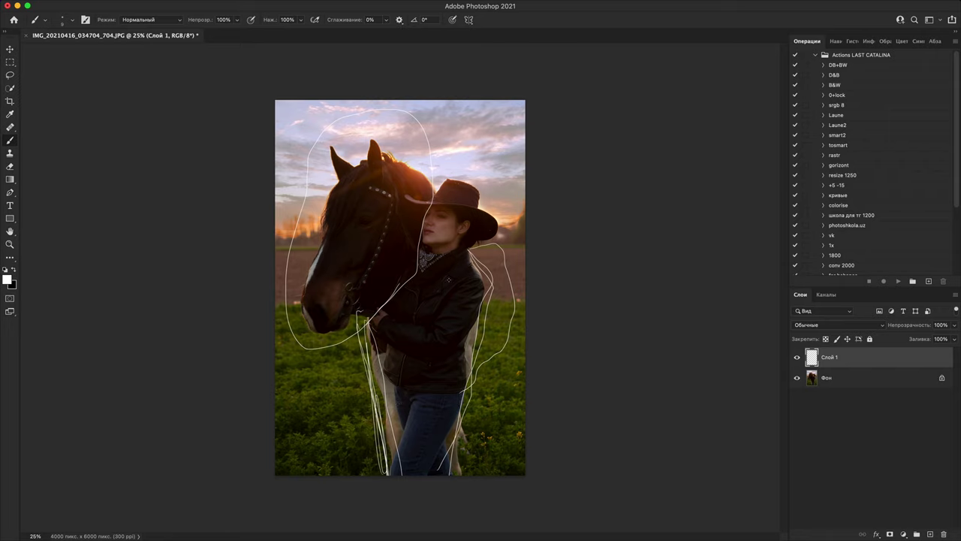
Step: Toggle the visibility of the layer with the white lines to compare the photo with and without the markings
{"action": "left_click", "coordinate": [797, 358]}
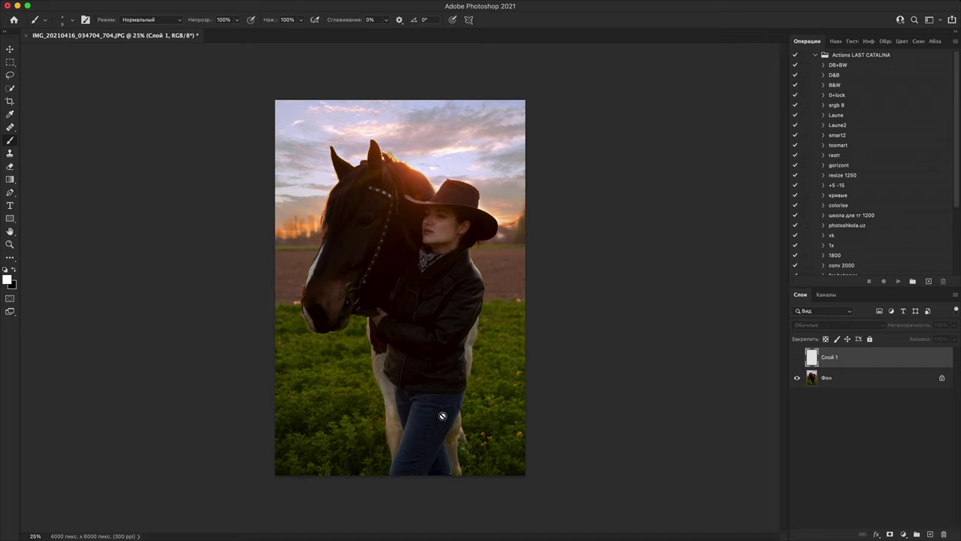
{"action": "left_click", "coordinate": [798, 358]}
{"action": "left_click", "coordinate": [797, 359]}
{"action": "left_click", "coordinate": [798, 359]}
Step: Add a Curves adjustment layer brightened from input 79 to output 183, and invert its mask to black
{"action": "key", "text": "super+plus"}
{"action": "key", "text": "super+plus"}
{"action": "key", "text": "super+plus"}
{"action": "key", "text": "super+plus"}
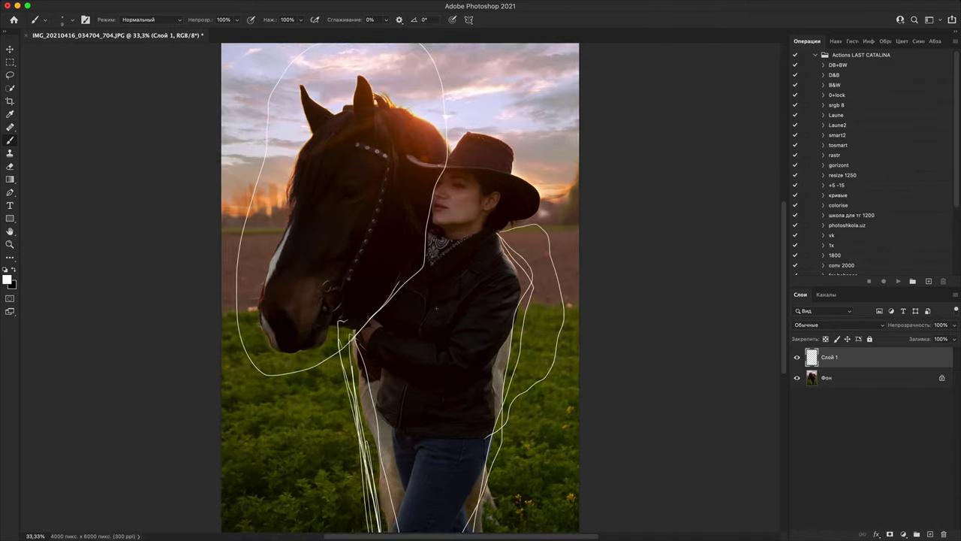
{"action": "left_click_drag", "start_coordinate": [420, 282], "coordinate": [572, 499]}
{"action": "scroll", "coordinate": [572, 498], "scroll_direction": "up", "scroll_amount": 6}
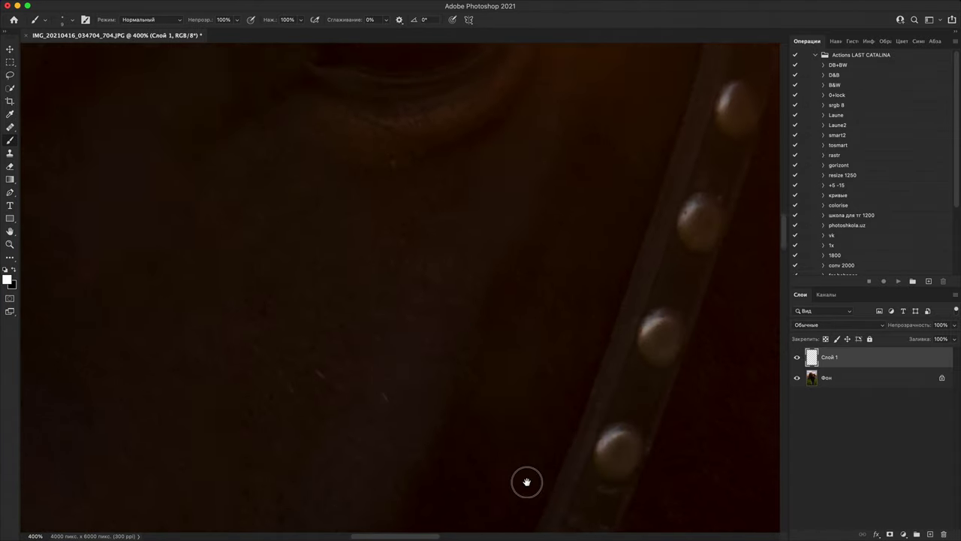
{"action": "scroll", "coordinate": [535, 344], "scroll_direction": "down", "scroll_amount": 6}
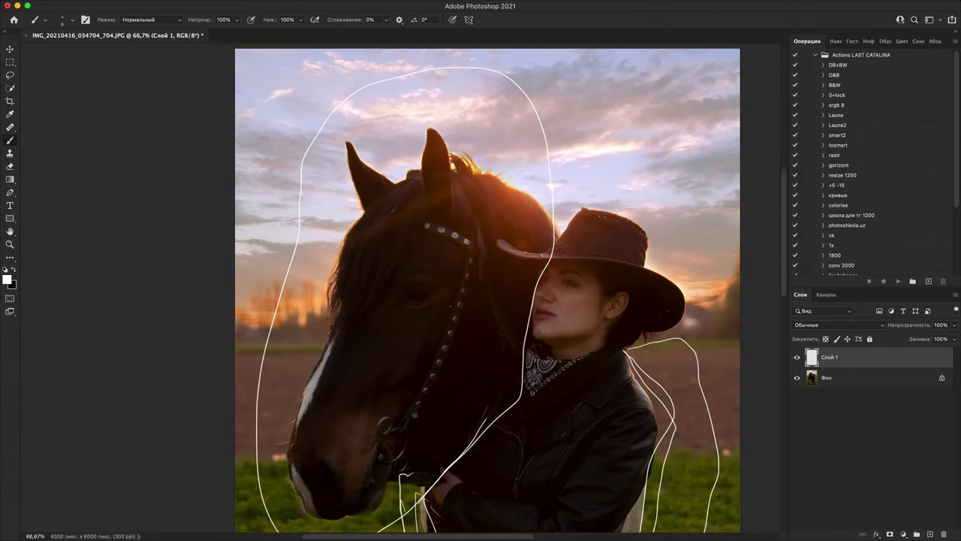
{"action": "scroll", "coordinate": [526, 296], "scroll_direction": "up", "scroll_amount": 4}
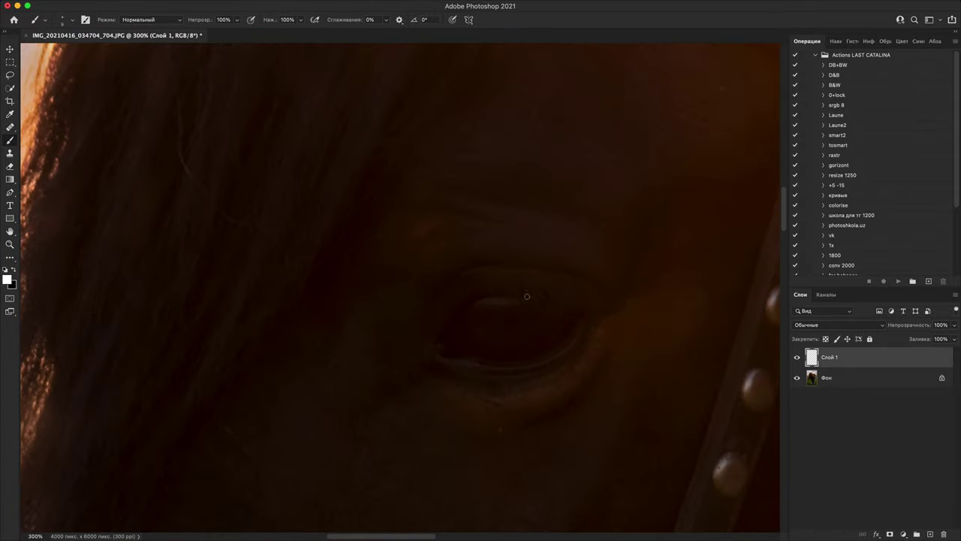
{"action": "left_click", "coordinate": [905, 533]}
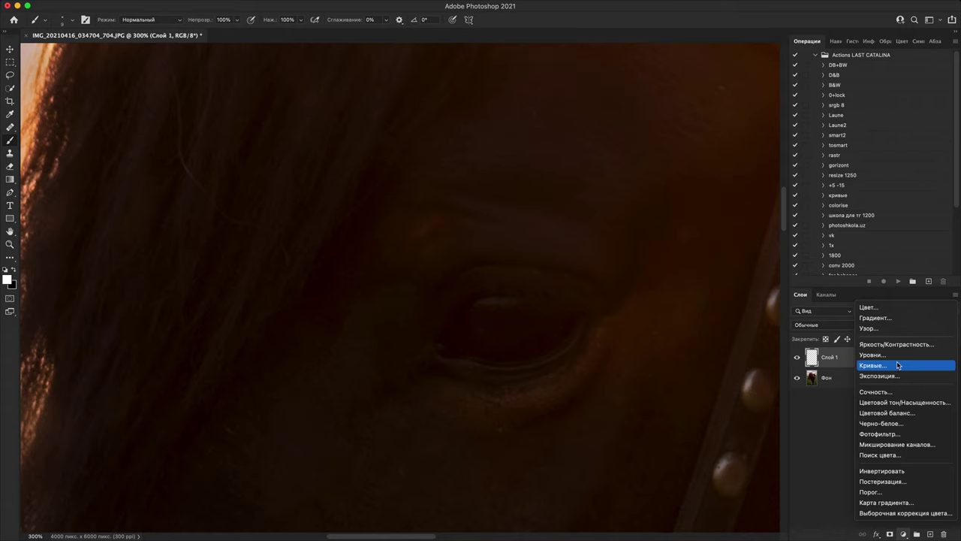
{"action": "left_click", "coordinate": [900, 366]}
{"action": "left_click_drag", "start_coordinate": [700, 230], "coordinate": [696, 193]}
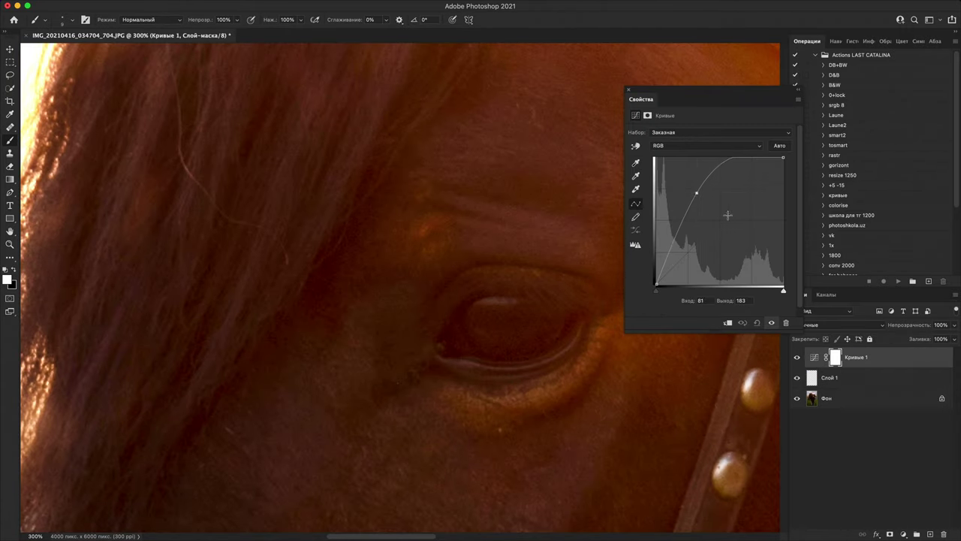
{"action": "key", "text": "super+i"}
Step: Paint white on the Curves mask over the horse's eye to brighten it, using a brush size of 45
{"action": "scroll", "coordinate": [398, 287], "scroll_direction": "down", "scroll_amount": 5}
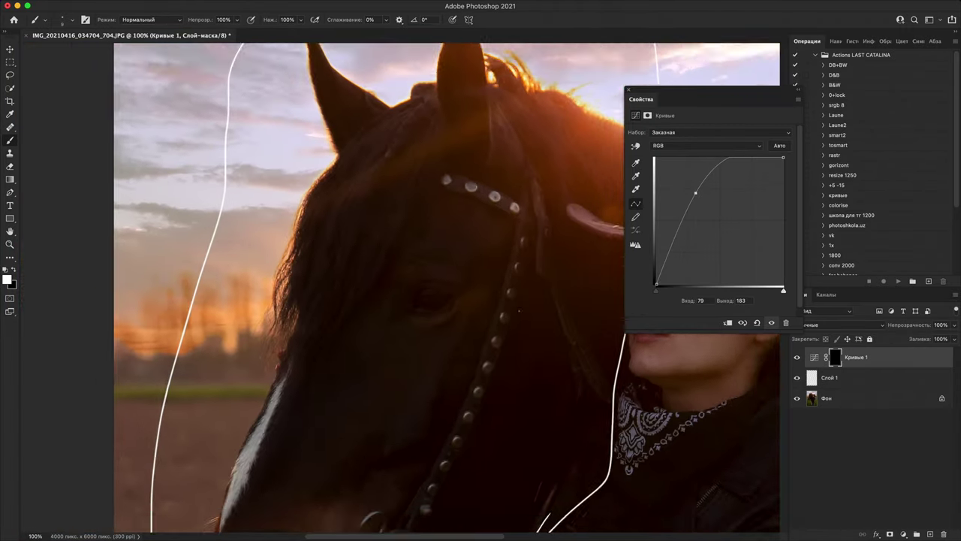
{"action": "key", "text": "Page_Down"}
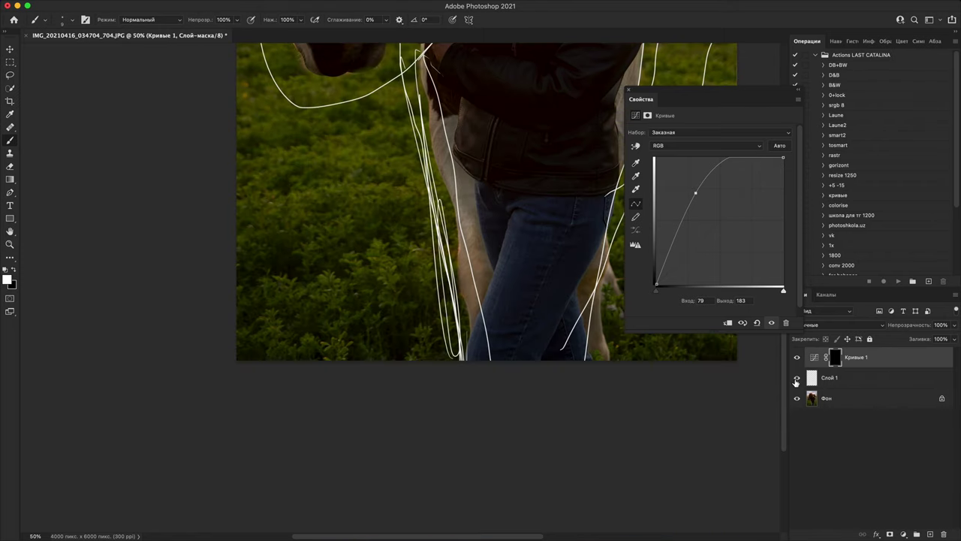
{"action": "left_click_drag", "start_coordinate": [493, 176], "coordinate": [489, 473]}
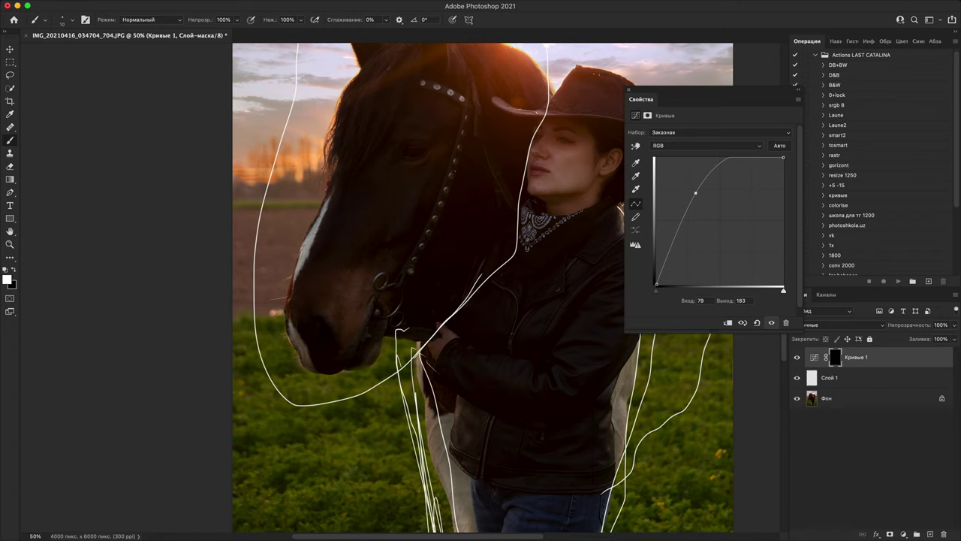
{"action": "key", "text": "super+equal"}
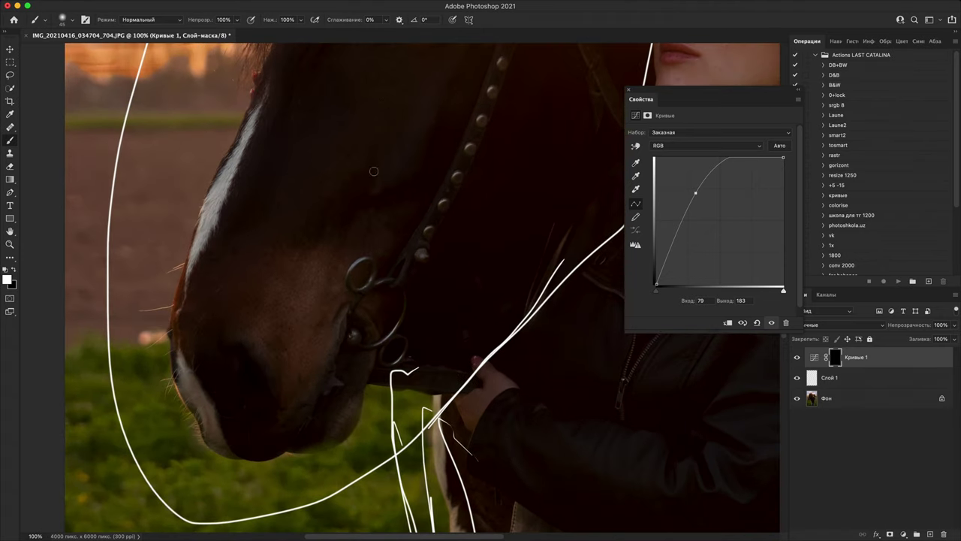
{"action": "left_click_drag", "start_coordinate": [392, 110], "coordinate": [362, 316]}
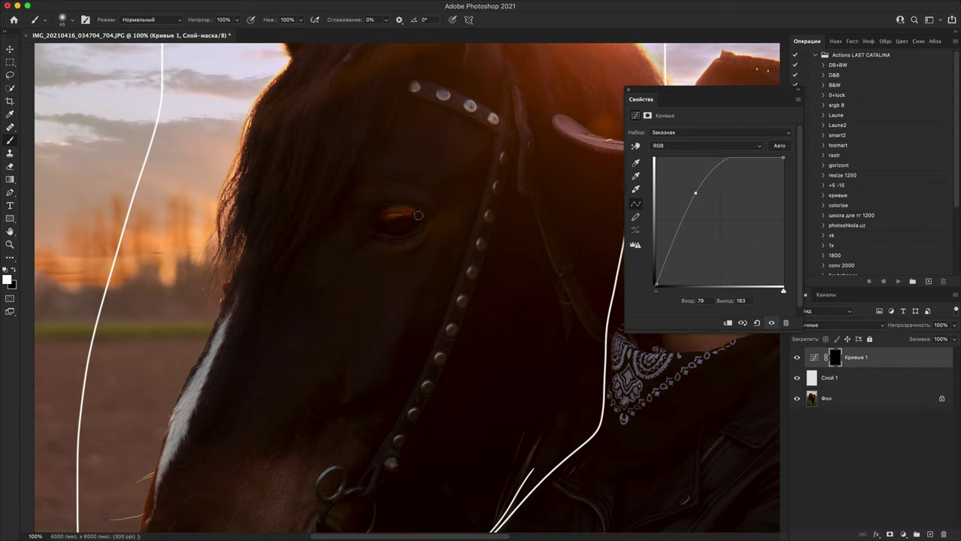
{"action": "mouse_move", "coordinate": [388, 216]}
{"action": "left_mouse_down"}
{"action": "mouse_move", "coordinate": [420, 218]}
{"action": "mouse_move", "coordinate": [365, 250]}
{"action": "left_mouse_up"}
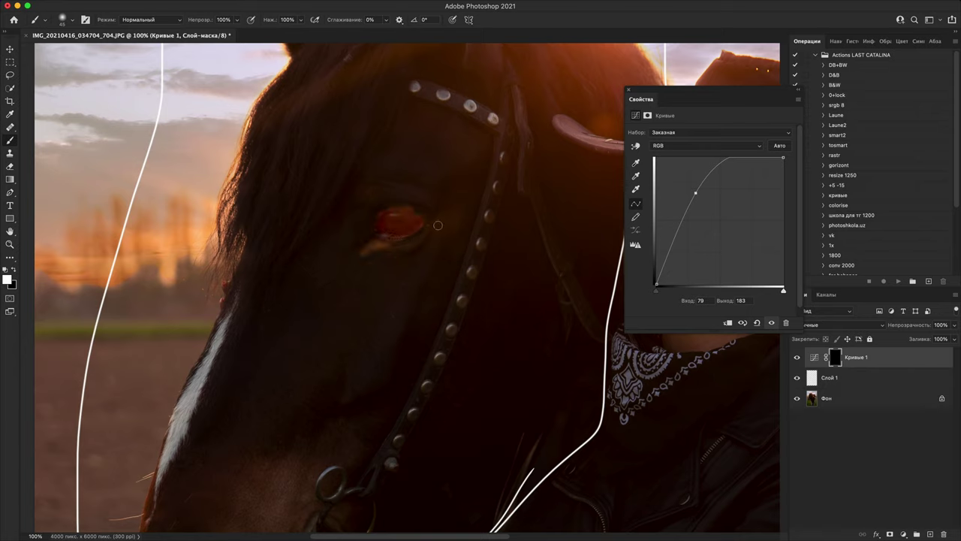
Step: Enlarge the brush to 1000 and paint white on the Curves mask over the horse's head and neck
{"action": "key", "text": "]"}
{"action": "key", "text": "]"}
{"action": "key", "text": "]"}
{"action": "key", "text": "]"}
{"action": "key", "text": "]"}
{"action": "key", "text": "]"}
{"action": "key", "text": "]"}
{"action": "key", "text": "]"}
{"action": "key", "text": "]"}
{"action": "key", "text": "]"}
{"action": "key", "text": "]"}
{"action": "key", "text": "]"}
{"action": "key", "text": "]"}
{"action": "key", "text": "]"}
{"action": "key", "text": "]"}
{"action": "key", "text": "]"}
{"action": "key", "text": "]"}
{"action": "key", "text": "]"}
{"action": "mouse_move", "coordinate": [450, 118]}
{"action": "left_mouse_down"}
{"action": "mouse_move", "coordinate": [332, 381]}
{"action": "mouse_move", "coordinate": [534, 260]}
{"action": "mouse_move", "coordinate": [318, 440]}
{"action": "mouse_move", "coordinate": [489, 281]}
{"action": "mouse_move", "coordinate": [450, 428]}
{"action": "mouse_move", "coordinate": [388, 338]}
{"action": "left_mouse_up"}
{"action": "scroll", "coordinate": [478, 145], "scroll_direction": "up", "scroll_amount": 8}
{"action": "scroll", "coordinate": [478, 146], "scroll_direction": "right", "scroll_amount": 7}
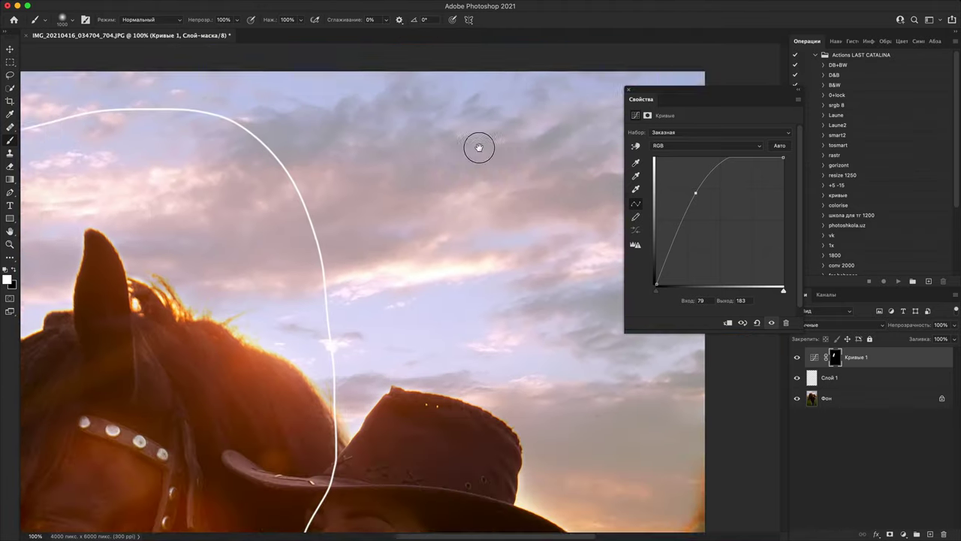
{"action": "scroll", "coordinate": [457, 279], "scroll_direction": "down", "scroll_amount": 9}
{"action": "scroll", "coordinate": [457, 278], "scroll_direction": "left", "scroll_amount": 6}
{"action": "key", "text": "ctrl+minus"}
{"action": "key", "text": "ctrl+minus"}
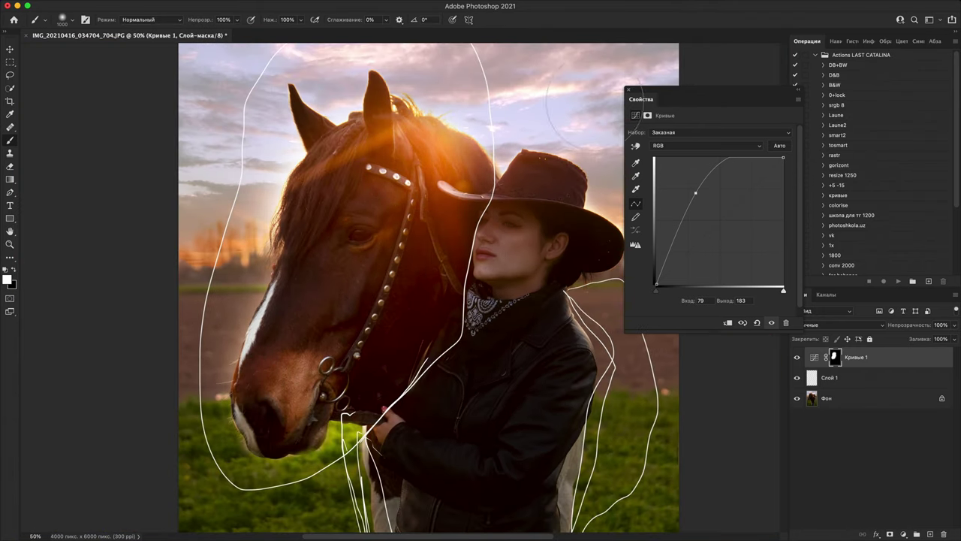
Step: Lower the Curves layer's opacity to 34% and toggle its visibility to compare the whole photo before and after
{"action": "left_click_drag", "start_coordinate": [911, 328], "coordinate": [894, 328]}
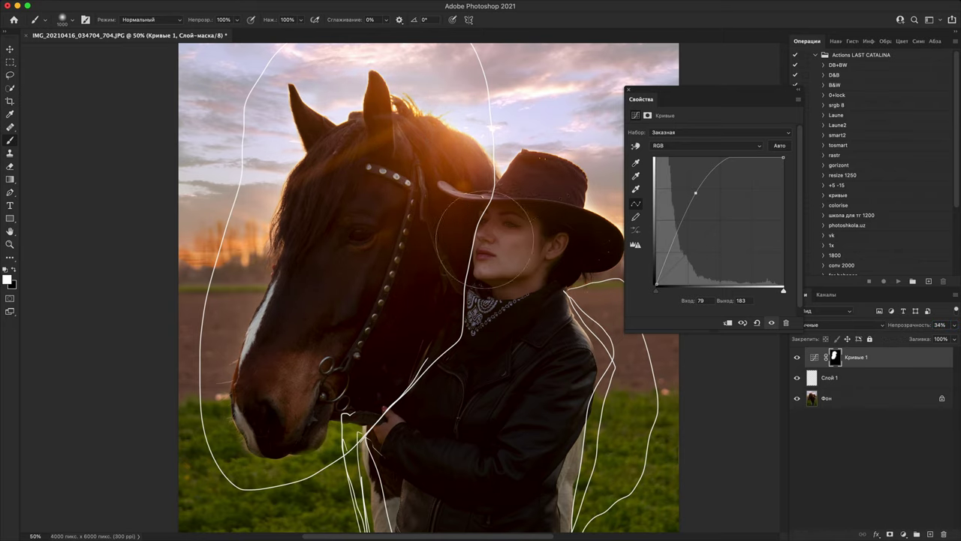
{"action": "key", "text": "super+minus"}
{"action": "key", "text": "super+minus"}
{"action": "key", "text": "super+minus"}
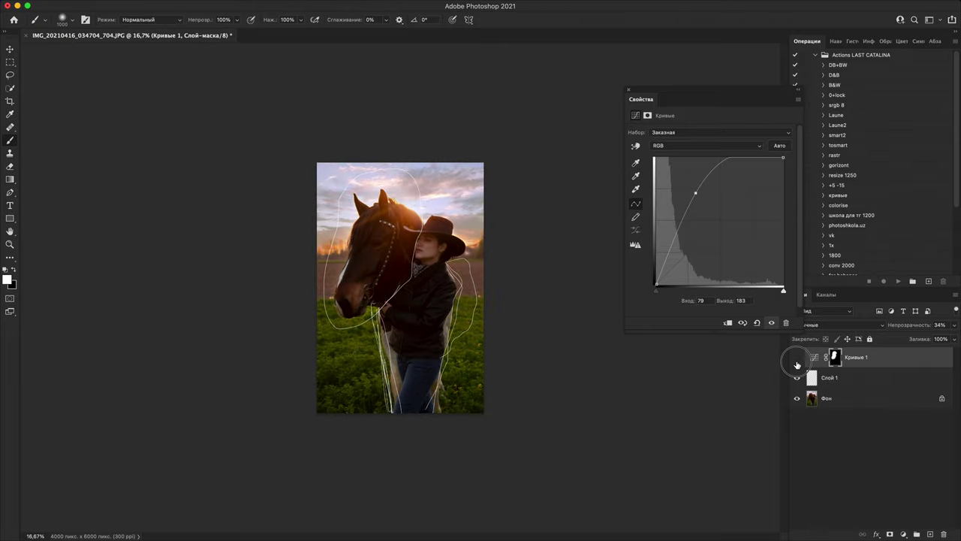
{"action": "left_click", "coordinate": [797, 363]}
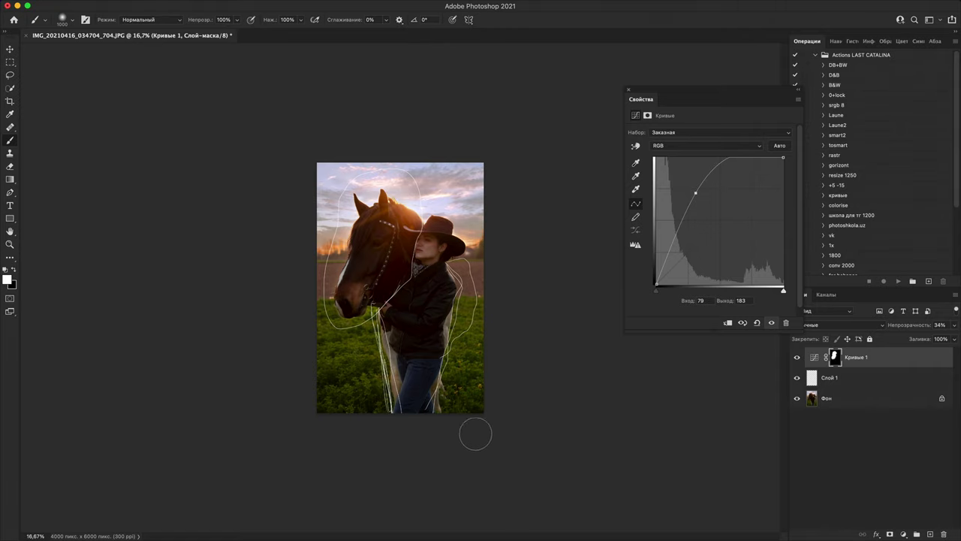
Step: Examine the woman's face beneath the hat brim at up to 400% magnification
{"action": "key", "text": "super+plus"}
{"action": "key", "text": "super+plus"}
{"action": "key", "text": "super+plus"}
{"action": "key", "text": "super+plus"}
{"action": "key", "text": "super+plus"}
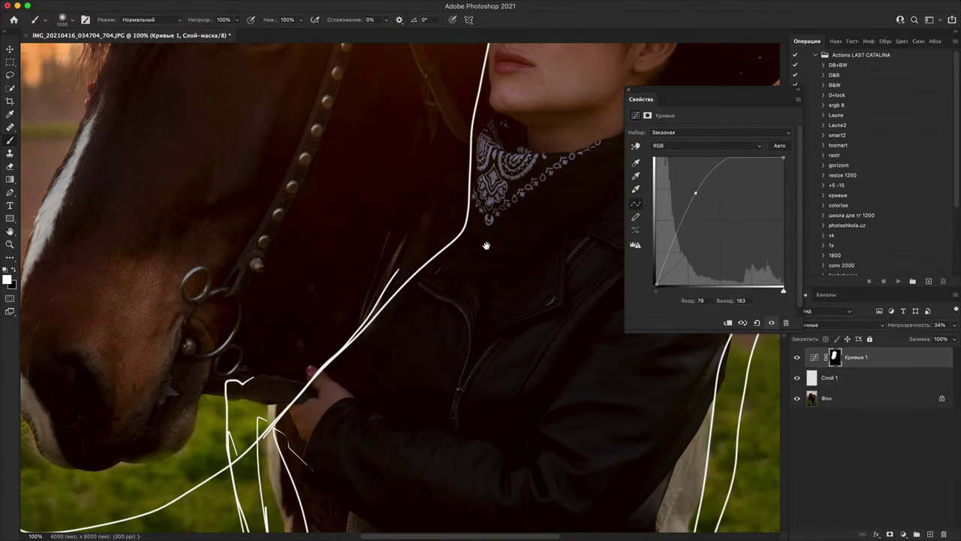
{"action": "left_click_drag", "start_coordinate": [487, 246], "coordinate": [396, 456]}
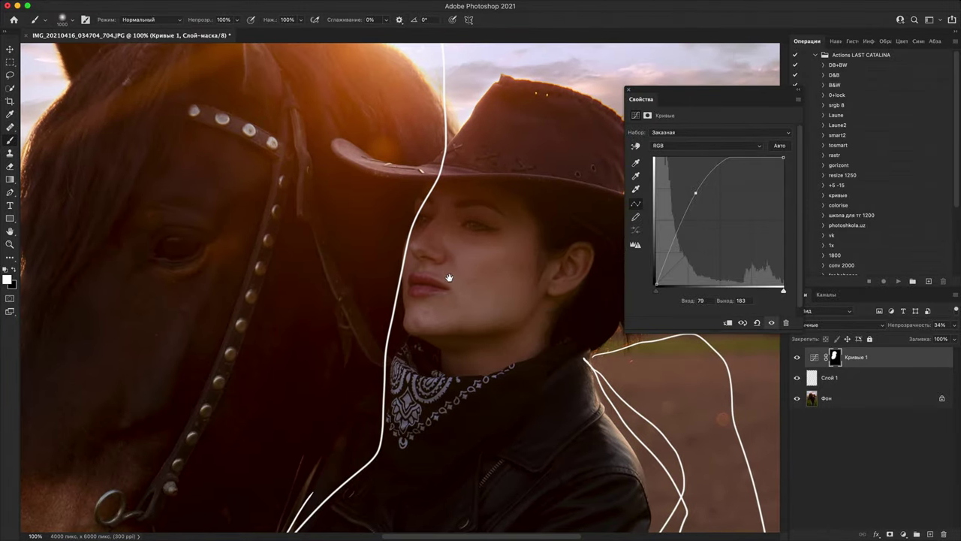
{"action": "key", "text": "super+plus"}
{"action": "key", "text": "super+plus"}
{"action": "key", "text": "super+plus"}
{"action": "scroll", "coordinate": [436, 361], "scroll_direction": "down", "scroll_amount": 6}
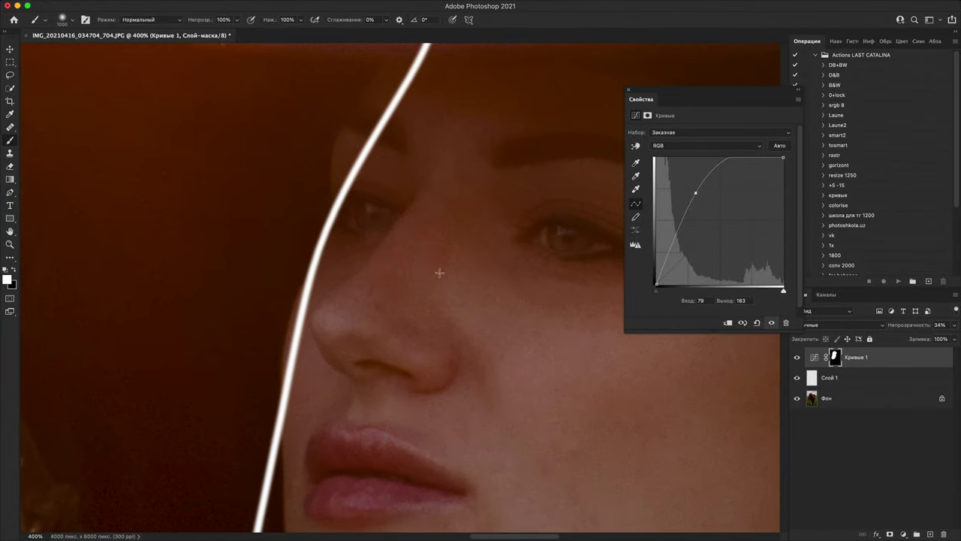
{"action": "scroll", "coordinate": [462, 218], "scroll_direction": "down", "scroll_amount": 3}
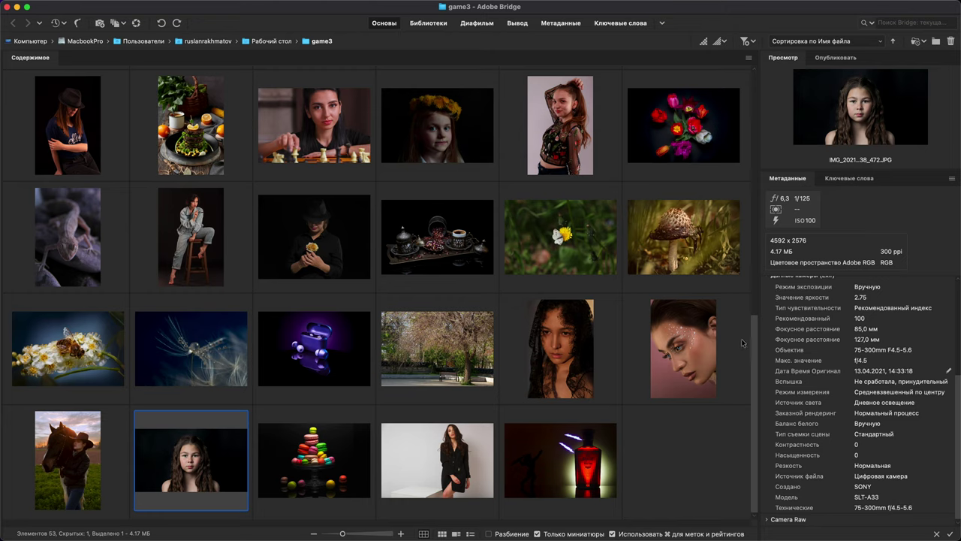
Step: Open the portrait of the long-haired girl in Photoshop and crop it to about 4334 × 2431 pixels with her centred
{"action": "double_click", "coordinate": [214, 464]}
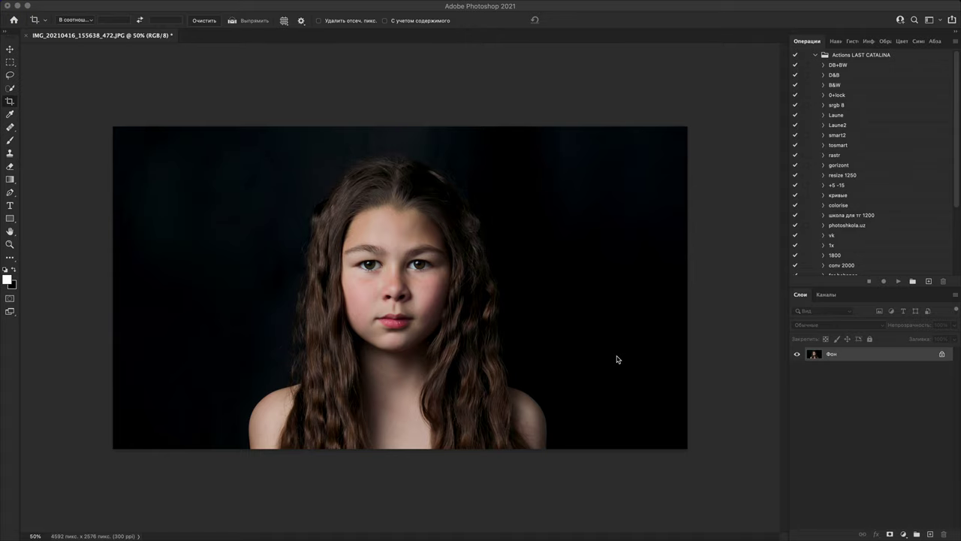
{"action": "left_click", "coordinate": [563, 355]}
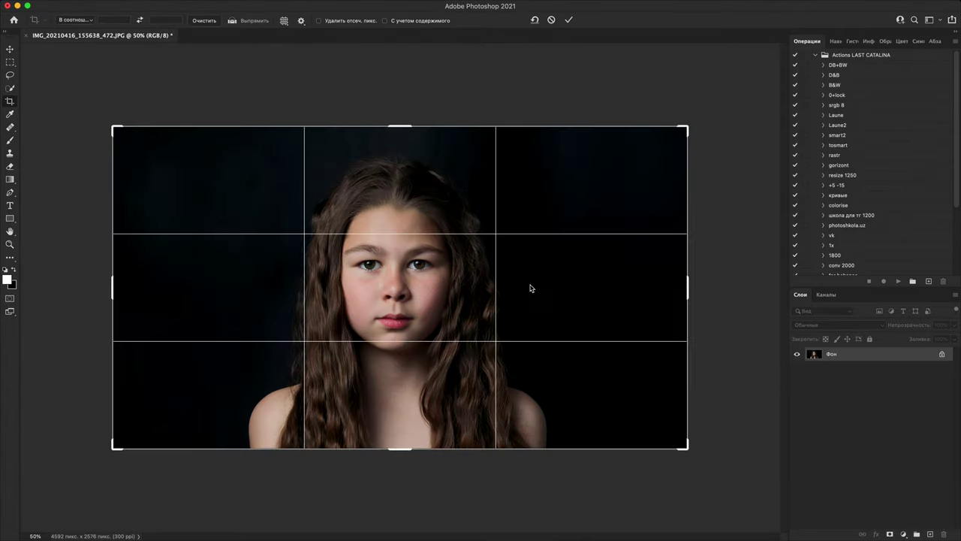
{"action": "left_click", "coordinate": [686, 129]}
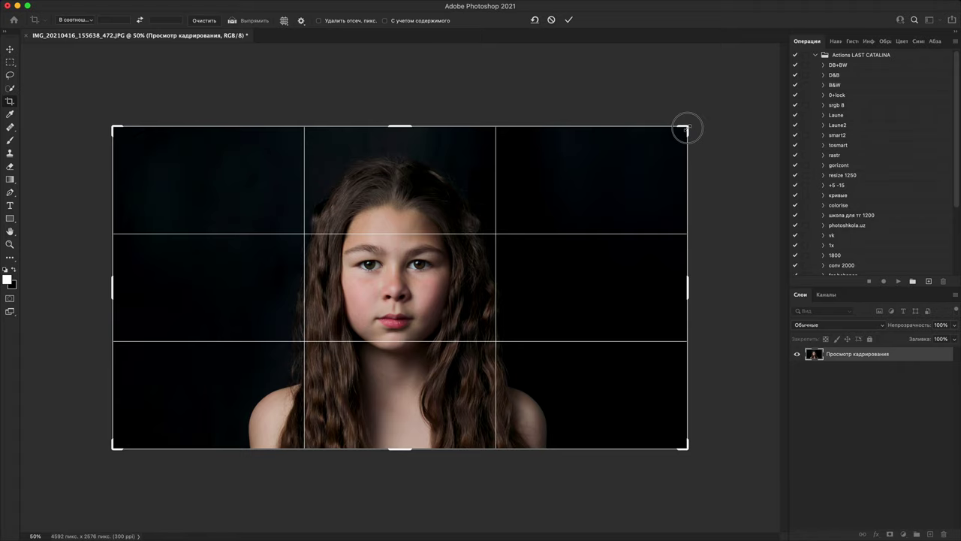
{"action": "left_click_drag", "start_coordinate": [686, 129], "coordinate": [669, 142]}
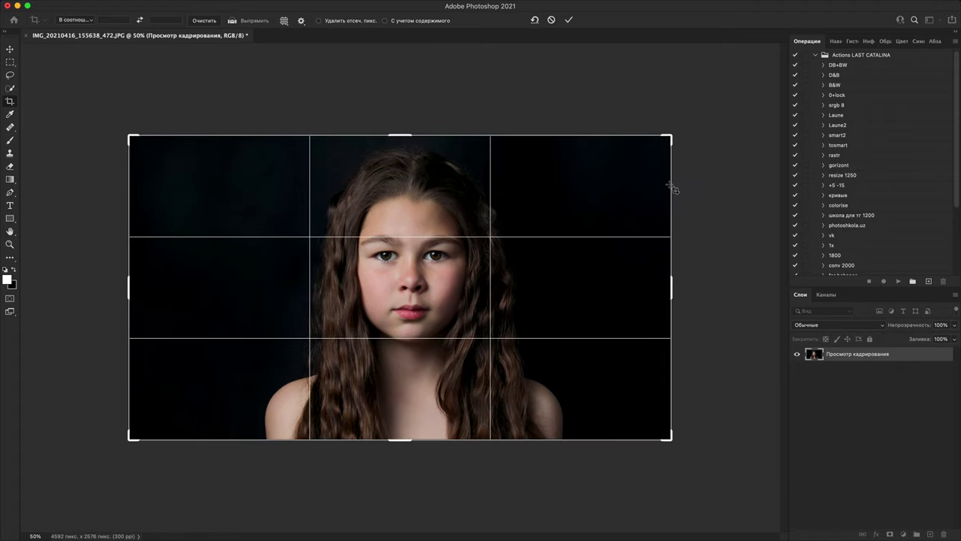
{"action": "double_click", "coordinate": [639, 232]}
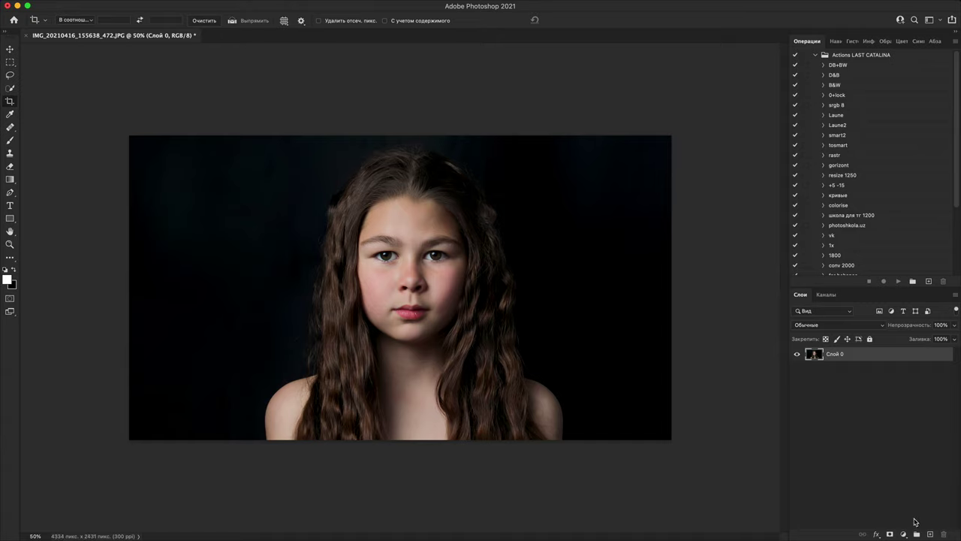
Step: Add an empty layer above the portrait and examine the girl's cheeks, nose and eyes at up to 600% magnification
{"action": "left_click", "coordinate": [930, 534]}
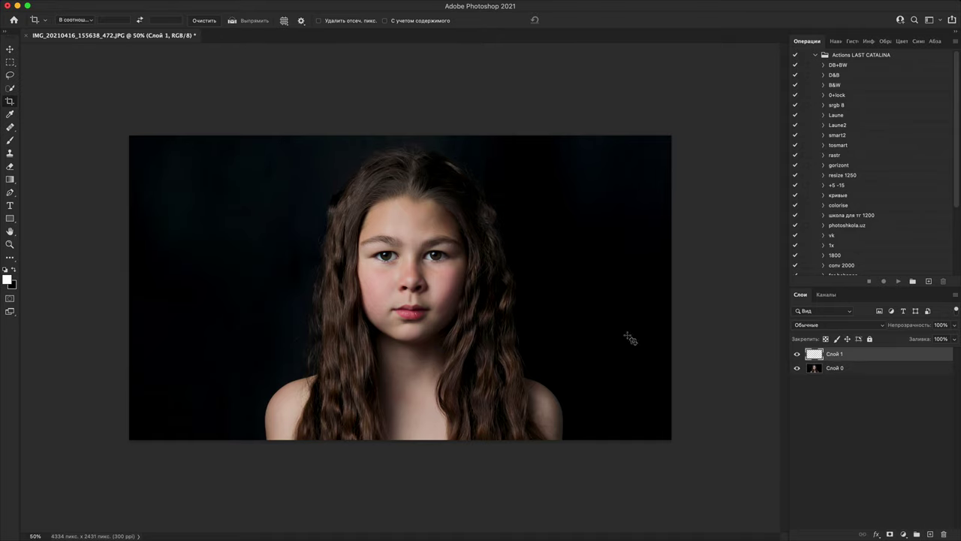
{"action": "key", "text": "super+1"}
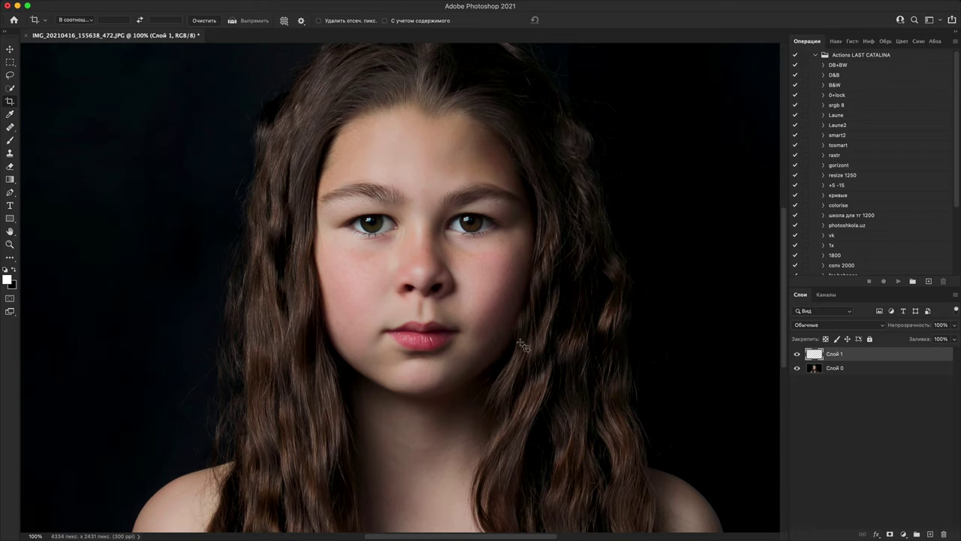
{"action": "key", "text": "super+plus"}
{"action": "key", "text": "super+plus"}
{"action": "key", "text": "super+plus"}
{"action": "left_click_drag", "start_coordinate": [567, 387], "coordinate": [601, 530]}
{"action": "scroll", "coordinate": [566, 331], "scroll_direction": "up", "scroll_amount": 3}
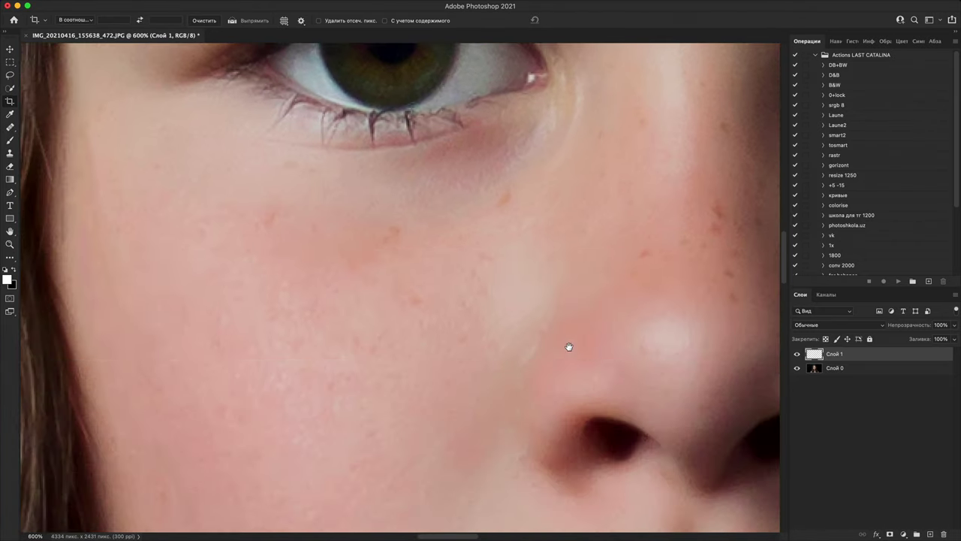
{"action": "left_click_drag", "start_coordinate": [569, 347], "coordinate": [589, 253]}
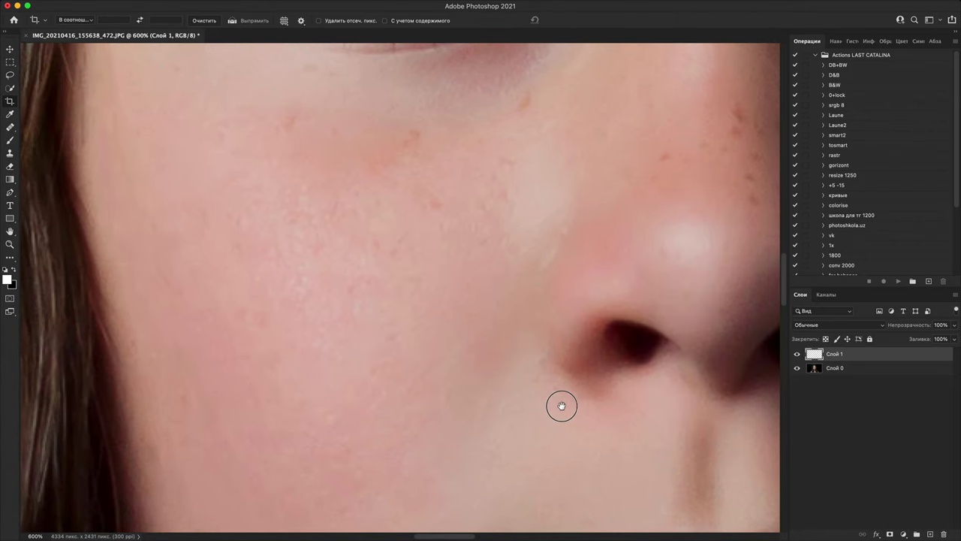
{"action": "left_click_drag", "start_coordinate": [562, 406], "coordinate": [441, 526]}
{"action": "left_click_drag", "start_coordinate": [522, 373], "coordinate": [225, 391]}
{"action": "left_click_drag", "start_coordinate": [595, 383], "coordinate": [571, 443]}
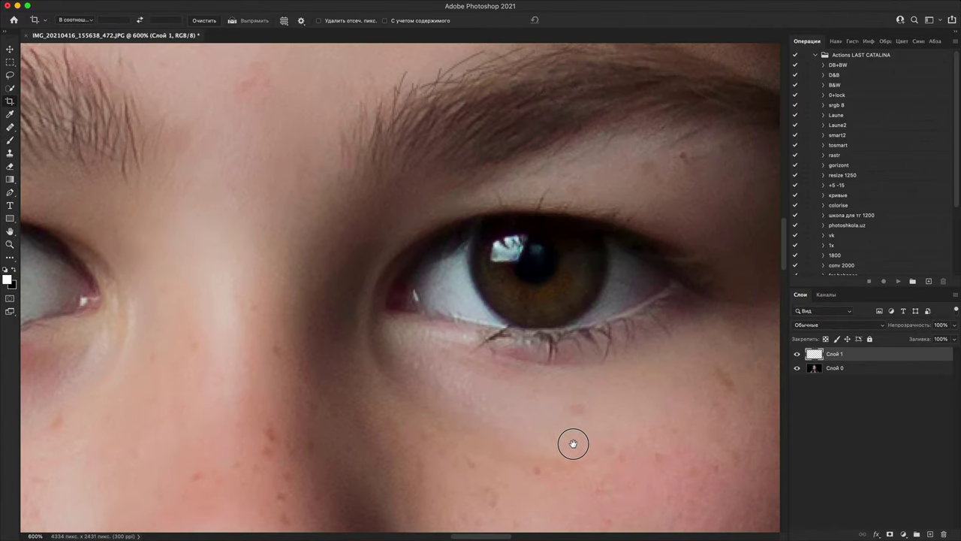
{"action": "key", "text": "super+1"}
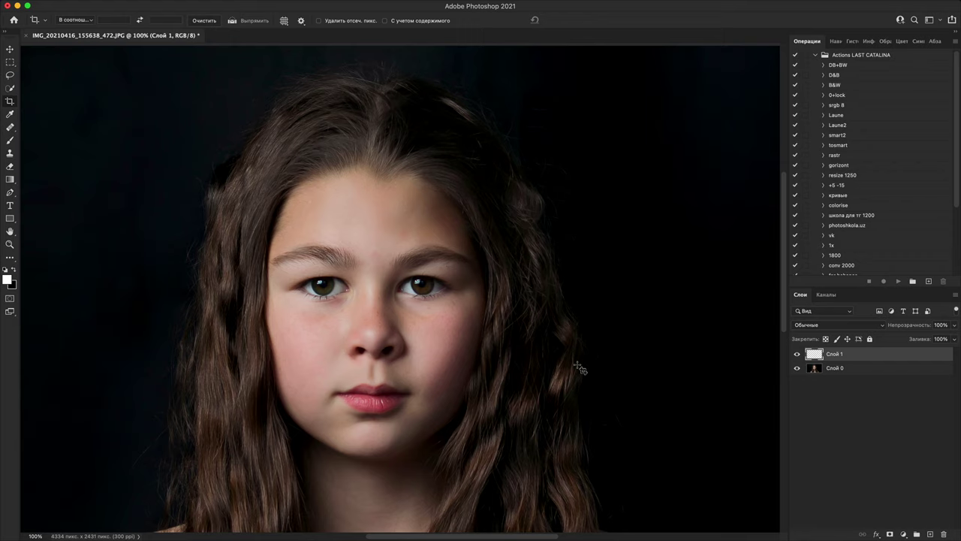
Step: Check the portrait's pixel dimensions in the Image Size settings without changing them
{"action": "key", "text": "h"}
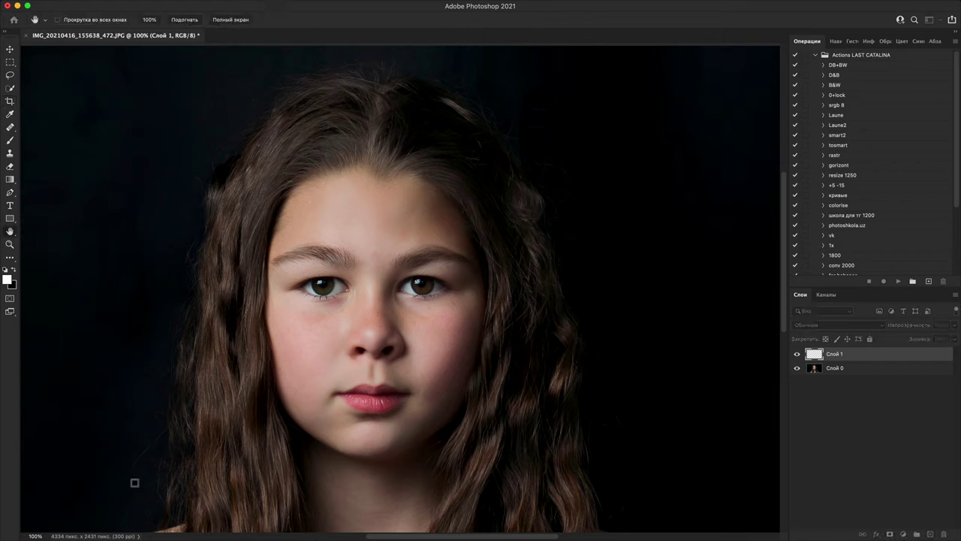
{"action": "key", "text": "super+alt+i"}
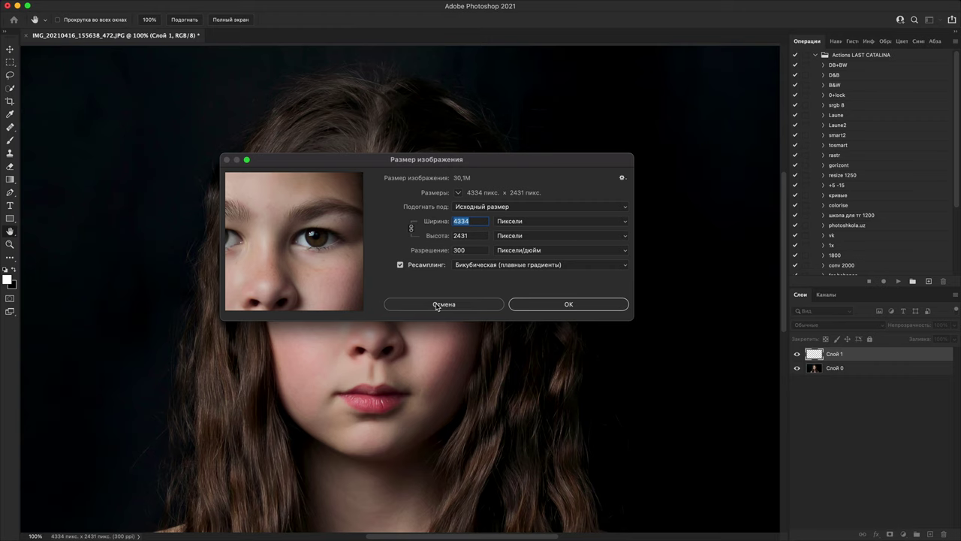
{"action": "left_click", "coordinate": [444, 304]}
{"action": "key", "text": "c"}
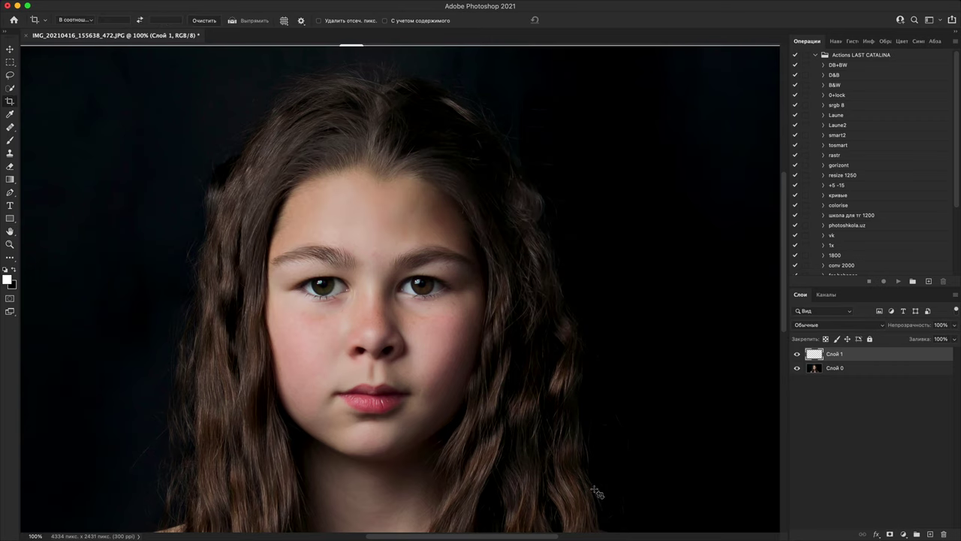
Step: Examine the girl's hair from the crown and hairline down to the shoulder at up to 800% magnification
{"action": "key", "text": "super+equal"}
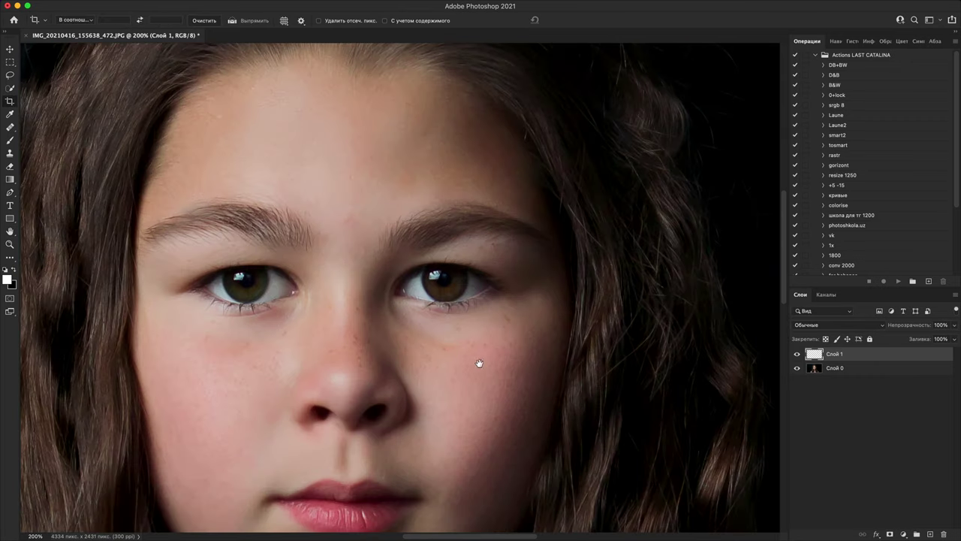
{"action": "scroll", "coordinate": [558, 309], "scroll_direction": "up", "scroll_amount": 5}
{"action": "key", "text": "super+equal"}
{"action": "key", "text": "super+equal"}
{"action": "key", "text": "super+equal"}
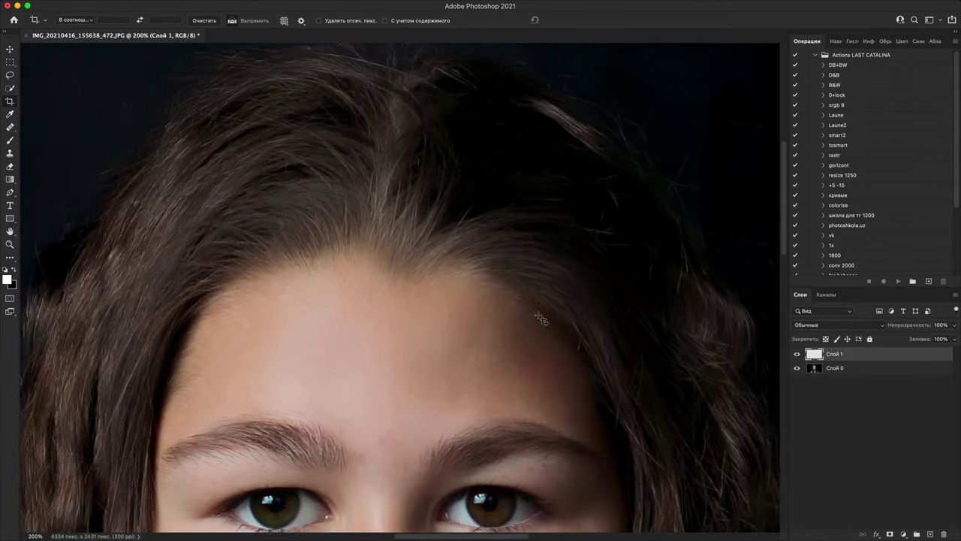
{"action": "left_click_drag", "start_coordinate": [555, 154], "coordinate": [537, 371]}
{"action": "left_click_drag", "start_coordinate": [509, 335], "coordinate": [661, 391]}
{"action": "key", "text": "super+equal"}
{"action": "key", "text": "super+equal"}
{"action": "left_click_drag", "start_coordinate": [497, 363], "coordinate": [687, 396]}
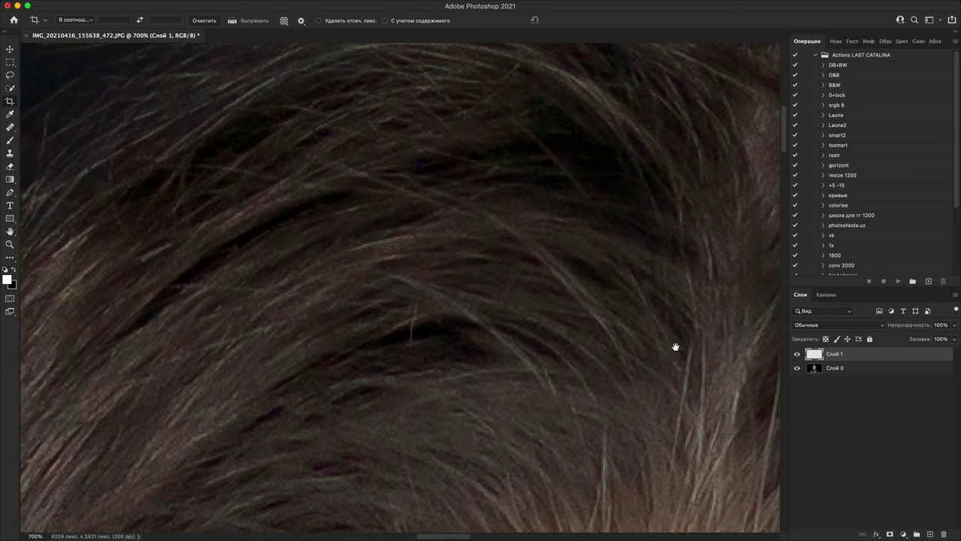
{"action": "key", "text": "super+equal"}
{"action": "left_click_drag", "start_coordinate": [563, 323], "coordinate": [690, 357]}
{"action": "left_click_drag", "start_coordinate": [315, 221], "coordinate": [352, 298]}
{"action": "left_click_drag", "start_coordinate": [349, 456], "coordinate": [495, 238]}
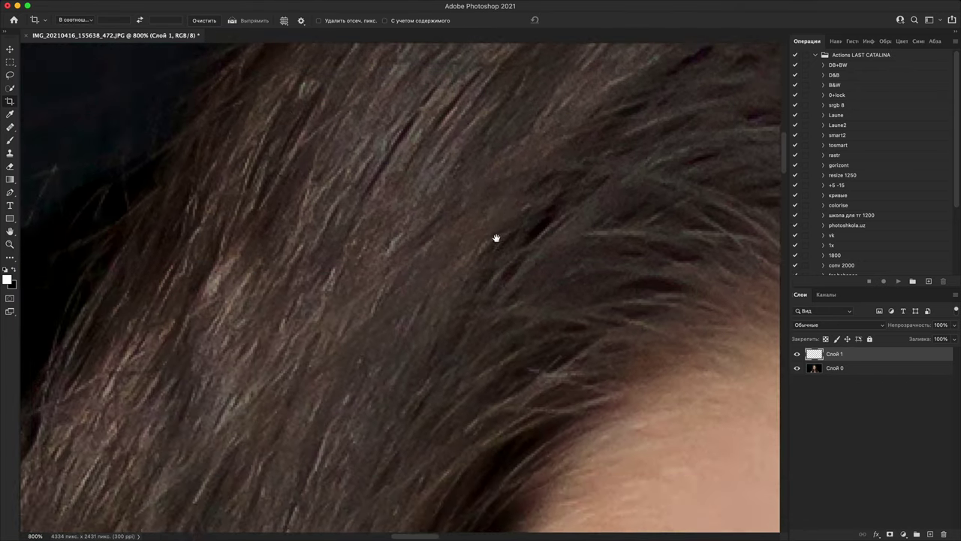
{"action": "left_click_drag", "start_coordinate": [526, 480], "coordinate": [564, 178]}
{"action": "left_click_drag", "start_coordinate": [375, 450], "coordinate": [467, 167]}
{"action": "left_click_drag", "start_coordinate": [600, 390], "coordinate": [338, 60]}
{"action": "left_click_drag", "start_coordinate": [743, 526], "coordinate": [581, 351]}
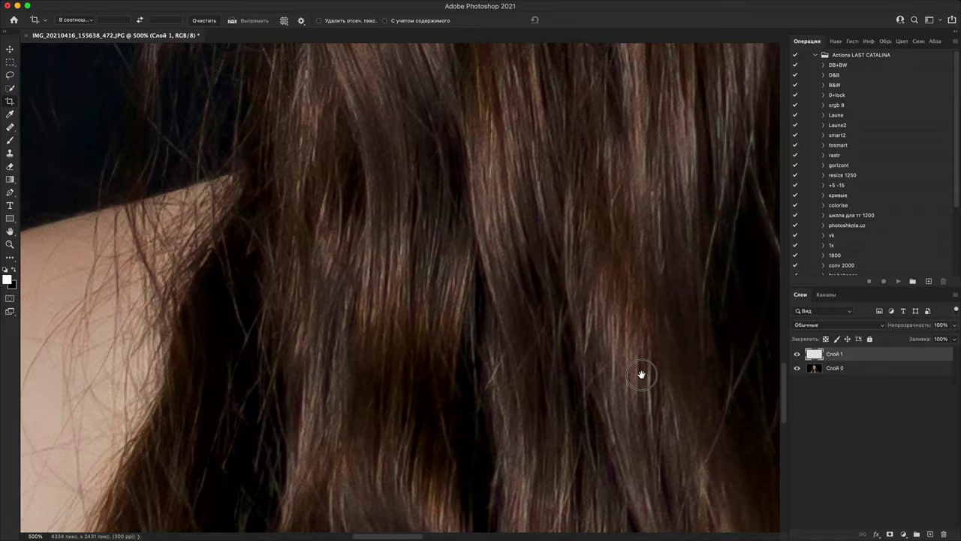
{"action": "left_click_drag", "start_coordinate": [642, 374], "coordinate": [290, 375]}
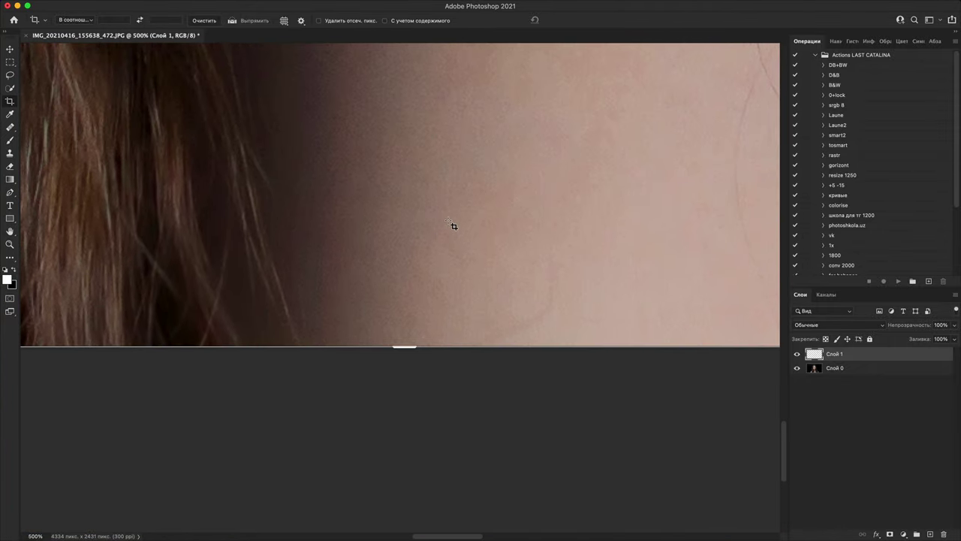
Step: With a smaller white brush, outline the shadowed skin between lips and jaw on the new layer and draw an irregular contour inside it
{"action": "key", "text": "b"}
{"action": "key", "text": "super+minus"}
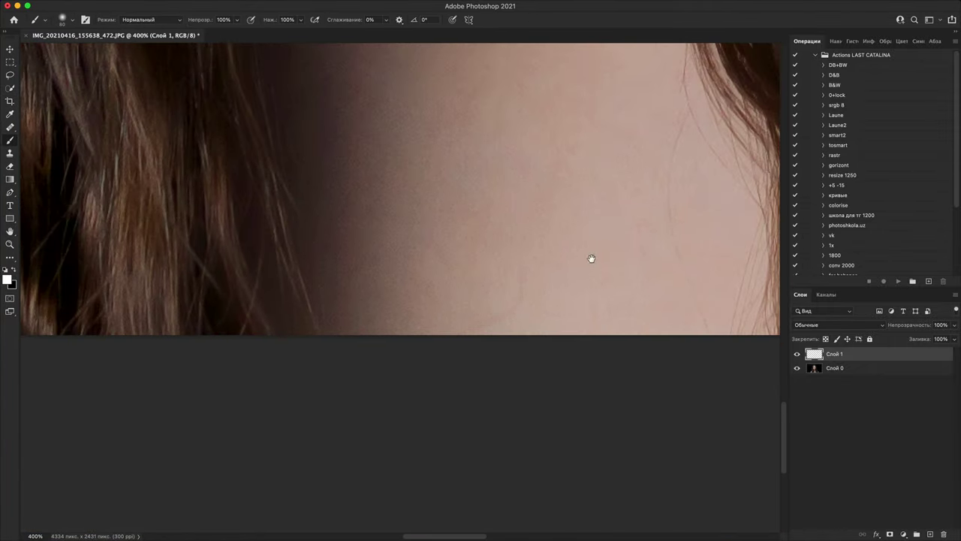
{"action": "left_click_drag", "start_coordinate": [568, 297], "coordinate": [455, 392]}
{"action": "left_click_drag", "start_coordinate": [532, 292], "coordinate": [455, 398]}
{"action": "scroll", "coordinate": [542, 270], "scroll_direction": "up", "scroll_amount": 8}
{"action": "scroll", "coordinate": [542, 270], "scroll_direction": "left", "scroll_amount": 8}
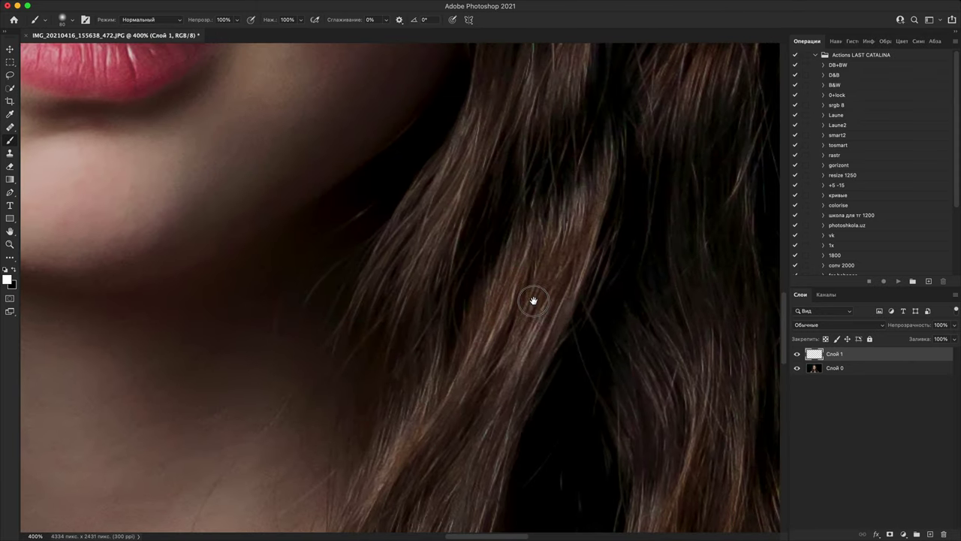
{"action": "scroll", "coordinate": [711, 279], "scroll_direction": "up", "scroll_amount": 5}
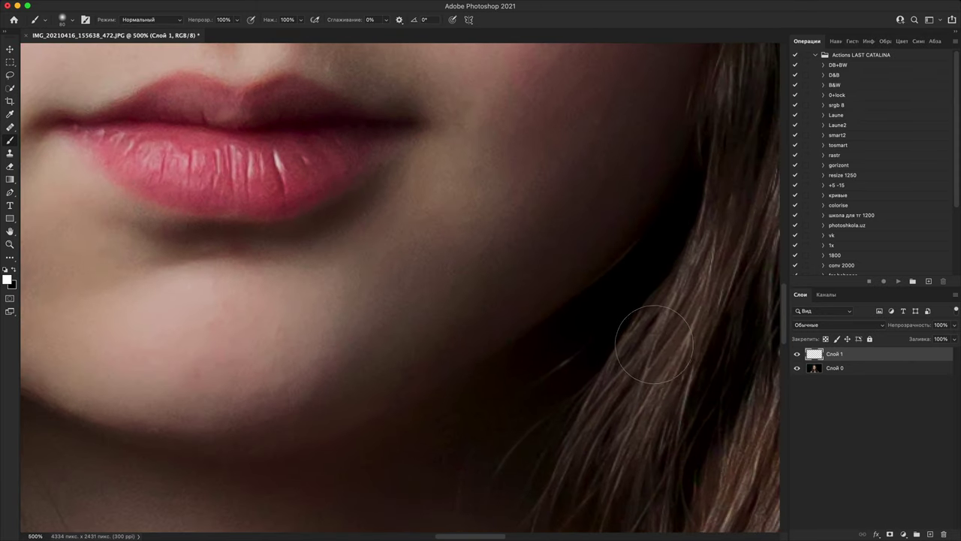
{"action": "scroll", "coordinate": [614, 413], "scroll_direction": "down", "scroll_amount": 3}
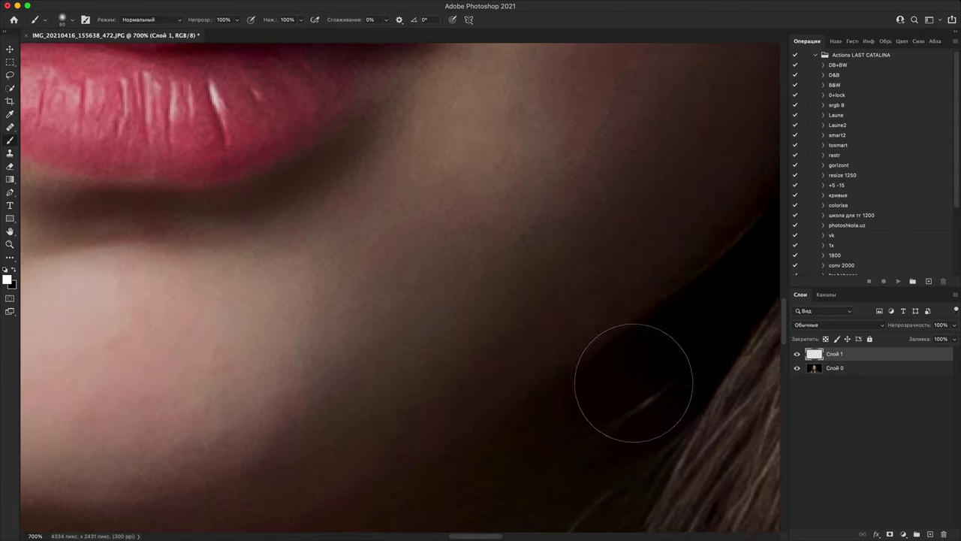
{"action": "scroll", "coordinate": [673, 310], "scroll_direction": "up", "scroll_amount": 1}
{"action": "scroll", "coordinate": [673, 311], "scroll_direction": "down", "scroll_amount": 2}
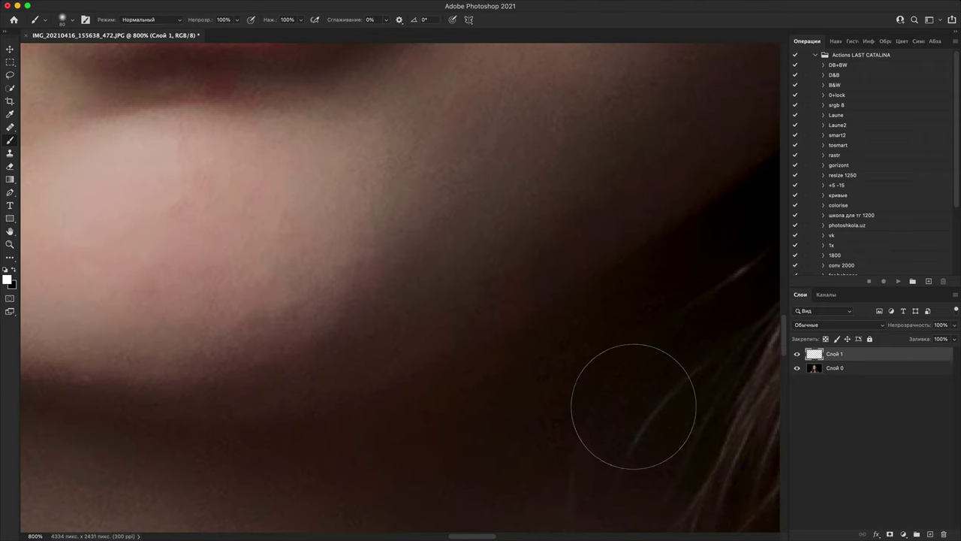
{"action": "key", "text": "bracketleft"}
{"action": "key", "text": "bracketleft"}
{"action": "key", "text": "bracketleft"}
{"action": "key", "text": "bracketleft"}
{"action": "key", "text": "bracketleft"}
{"action": "key", "text": "bracketleft"}
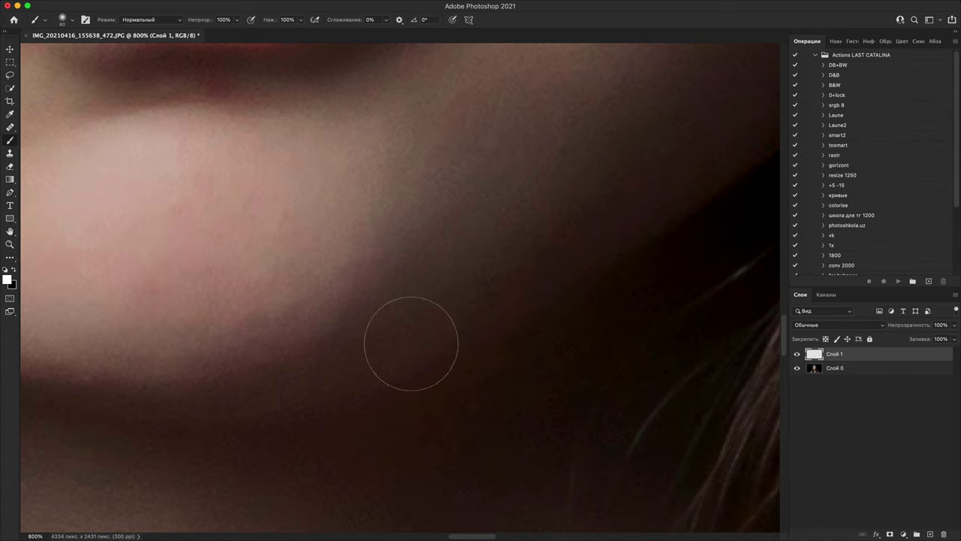
{"action": "mouse_move", "coordinate": [707, 139]}
{"action": "left_mouse_down"}
{"action": "mouse_move", "coordinate": [585, 269]}
{"action": "mouse_move", "coordinate": [421, 407]}
{"action": "mouse_move", "coordinate": [336, 166]}
{"action": "mouse_move", "coordinate": [566, 48]}
{"action": "mouse_move", "coordinate": [716, 98]}
{"action": "mouse_move", "coordinate": [680, 154]}
{"action": "left_mouse_up"}
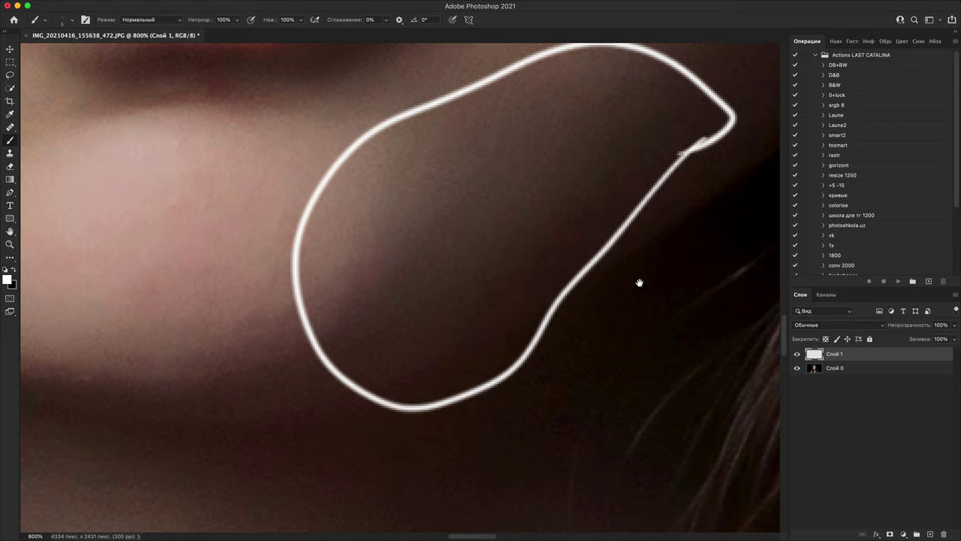
{"action": "left_click_drag", "start_coordinate": [639, 281], "coordinate": [564, 420]}
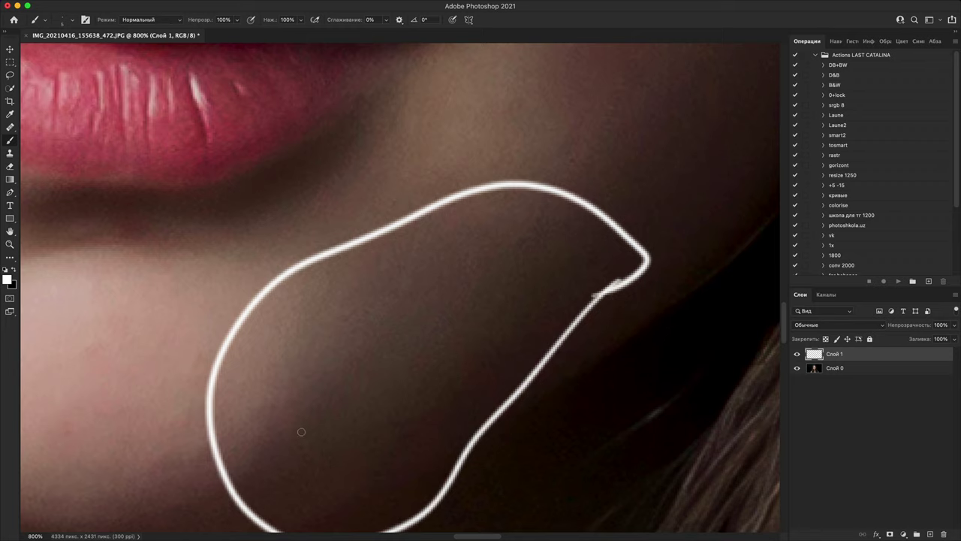
{"action": "mouse_move", "coordinate": [305, 422]}
{"action": "left_mouse_down"}
{"action": "mouse_move", "coordinate": [427, 301]}
{"action": "mouse_move", "coordinate": [482, 265]}
{"action": "mouse_move", "coordinate": [530, 317]}
{"action": "mouse_move", "coordinate": [413, 437]}
{"action": "mouse_move", "coordinate": [285, 459]}
{"action": "mouse_move", "coordinate": [298, 410]}
{"action": "left_mouse_up"}
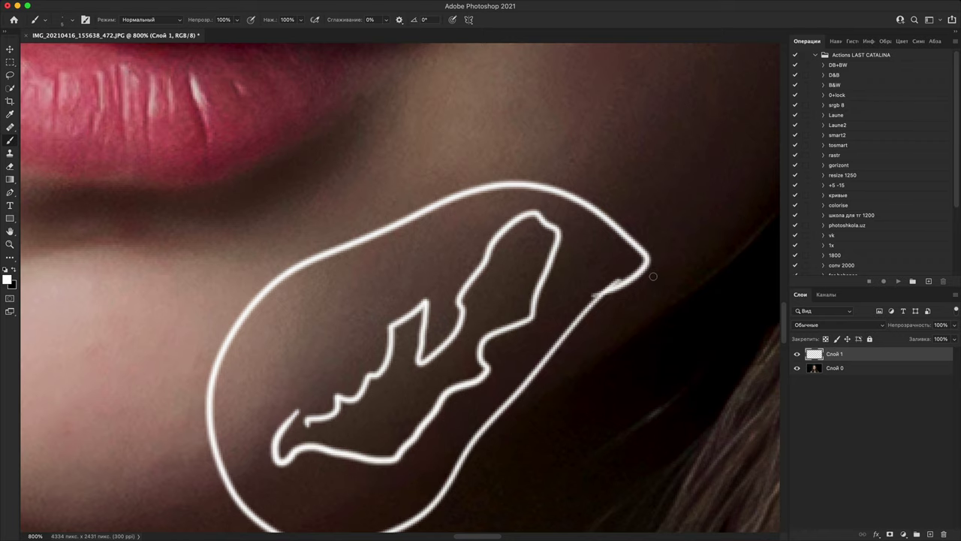
Step: Brush two adjoining white outlines around the hair strands beside the shaded cheek, one on lit strands and one on dark strands
{"action": "key", "text": "super+minus"}
{"action": "key", "text": "c"}
{"action": "left_click_drag", "start_coordinate": [669, 260], "coordinate": [341, 255]}
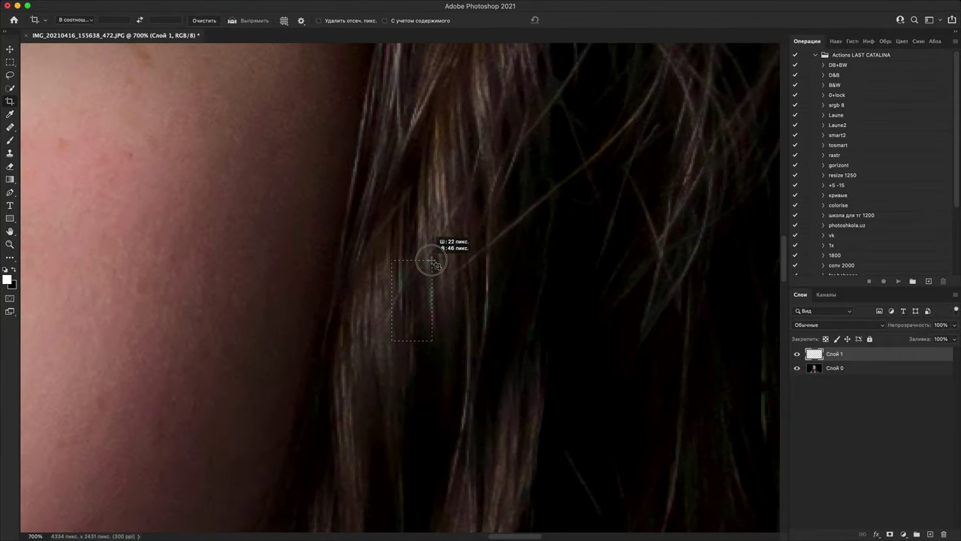
{"action": "key", "text": "b"}
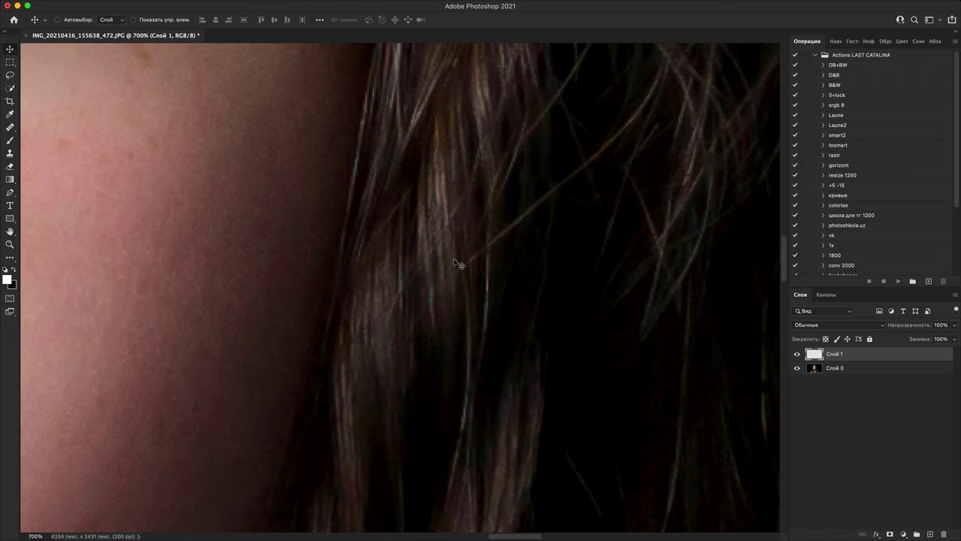
{"action": "mouse_move", "coordinate": [421, 266]}
{"action": "left_mouse_down"}
{"action": "mouse_move", "coordinate": [384, 407]}
{"action": "mouse_move", "coordinate": [564, 319]}
{"action": "left_mouse_up"}
{"action": "left_click_drag", "start_coordinate": [570, 367], "coordinate": [375, 408]}
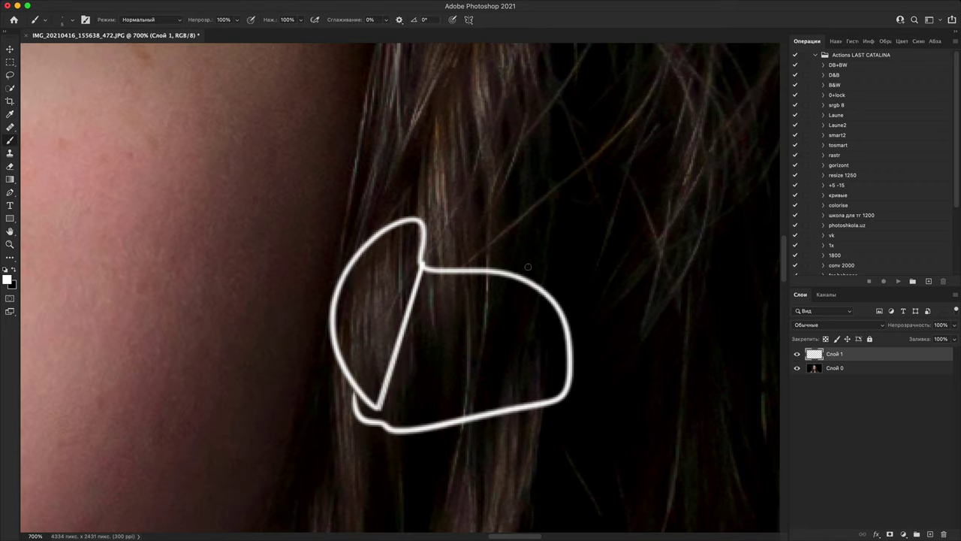
Step: Brush a white arrow on the cheek pointing up at the lower lashes of the eye on the lit side of the face
{"action": "mouse_move", "coordinate": [621, 294]}
{"action": "left_mouse_down"}
{"action": "mouse_move", "coordinate": [578, 273]}
{"action": "mouse_move", "coordinate": [577, 350]}
{"action": "mouse_move", "coordinate": [491, 294]}
{"action": "mouse_move", "coordinate": [495, 288]}
{"action": "mouse_move", "coordinate": [506, 330]}
{"action": "mouse_move", "coordinate": [590, 437]}
{"action": "mouse_move", "coordinate": [530, 349]}
{"action": "mouse_move", "coordinate": [515, 388]}
{"action": "mouse_move", "coordinate": [598, 305]}
{"action": "mouse_move", "coordinate": [609, 315]}
{"action": "mouse_move", "coordinate": [519, 269]}
{"action": "mouse_move", "coordinate": [294, 259]}
{"action": "left_mouse_up"}
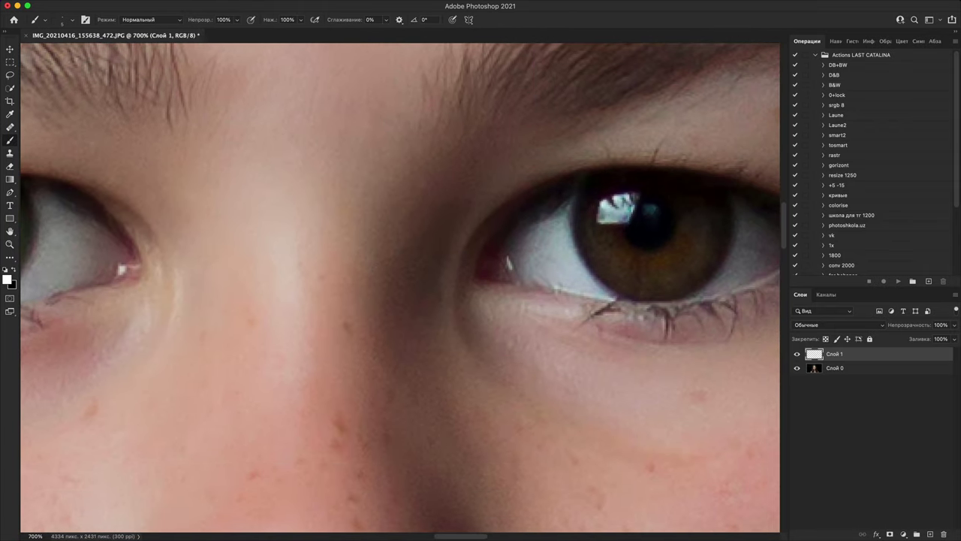
{"action": "key", "text": "super+minus"}
{"action": "key", "text": "super+minus"}
{"action": "left_click_drag", "start_coordinate": [572, 300], "coordinate": [641, 319]}
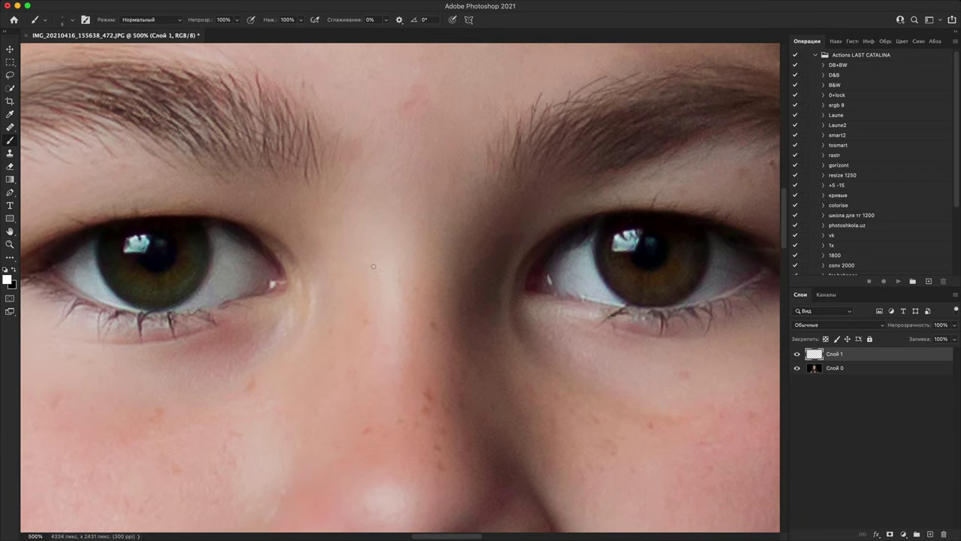
{"action": "left_click_drag", "start_coordinate": [168, 335], "coordinate": [144, 414]}
{"action": "left_click_drag", "start_coordinate": [161, 353], "coordinate": [141, 417]}
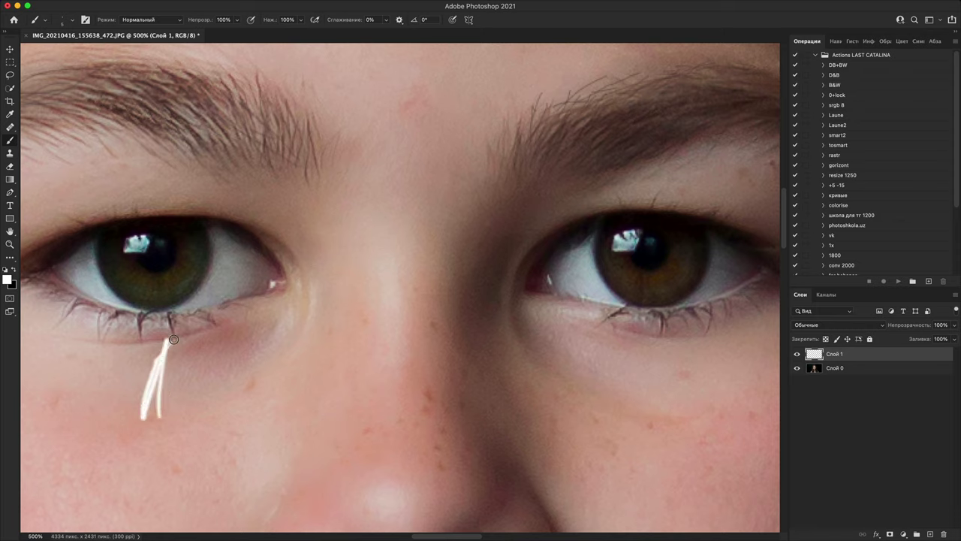
{"action": "mouse_move", "coordinate": [171, 329]}
{"action": "left_mouse_down"}
{"action": "mouse_move", "coordinate": [197, 400]}
{"action": "mouse_move", "coordinate": [168, 509]}
{"action": "left_mouse_up"}
{"action": "left_click_drag", "start_coordinate": [167, 444], "coordinate": [166, 505]}
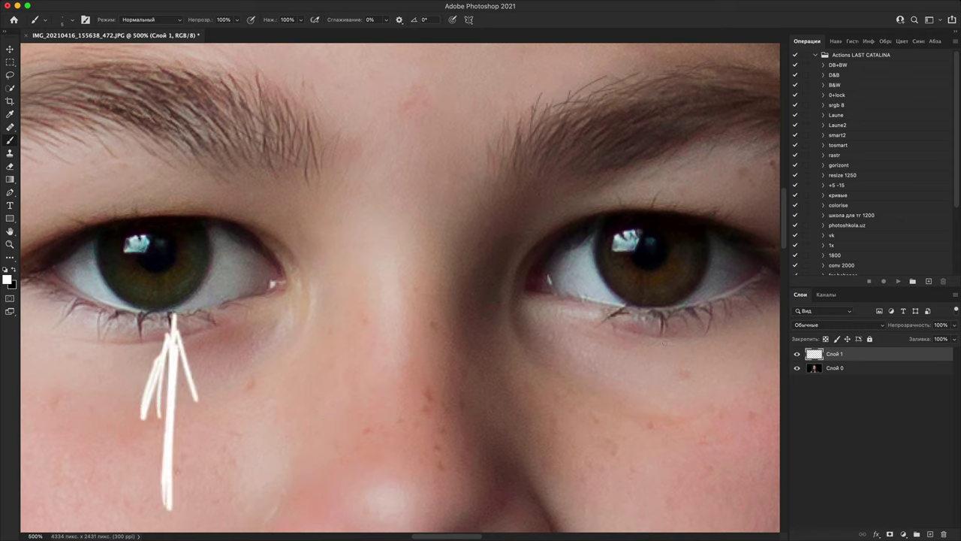
Step: Brush a second white arrow pointing up at the lower lashes of the eye on the shadowed side of the face
{"action": "mouse_move", "coordinate": [617, 378]}
{"action": "left_mouse_down"}
{"action": "mouse_move", "coordinate": [674, 325]}
{"action": "mouse_move", "coordinate": [724, 393]}
{"action": "left_mouse_up"}
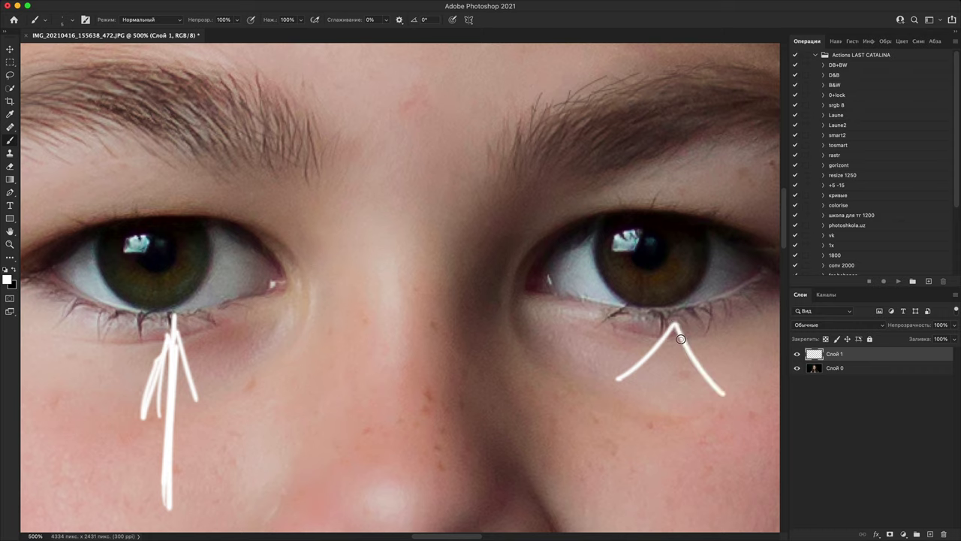
{"action": "left_click_drag", "start_coordinate": [674, 328], "coordinate": [638, 490]}
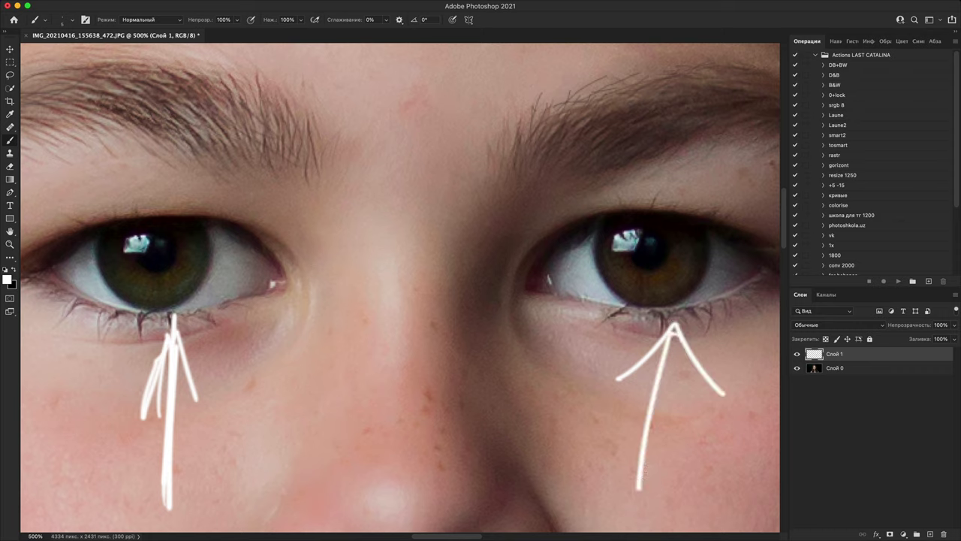
{"action": "key", "text": "super+minus"}
{"action": "key", "text": "super+minus"}
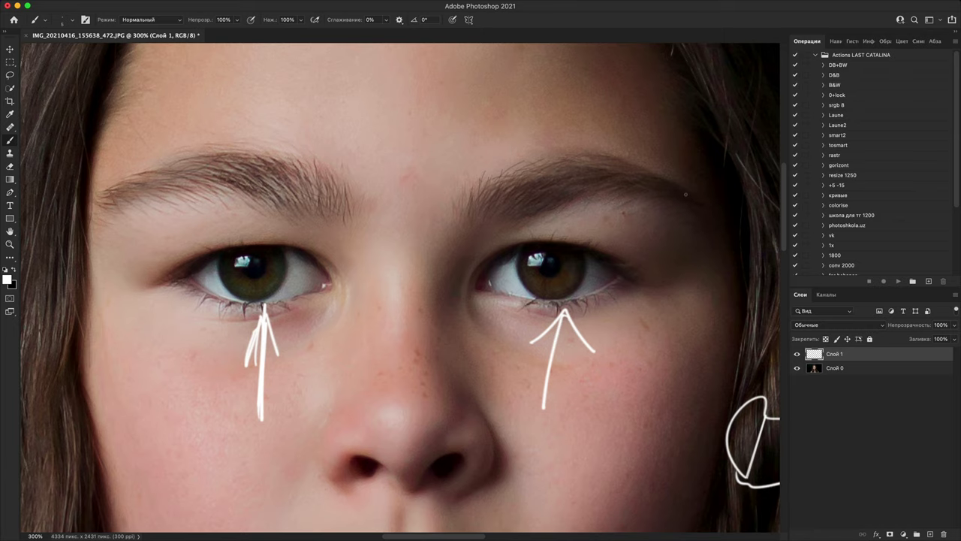
{"action": "key", "text": "super+minus"}
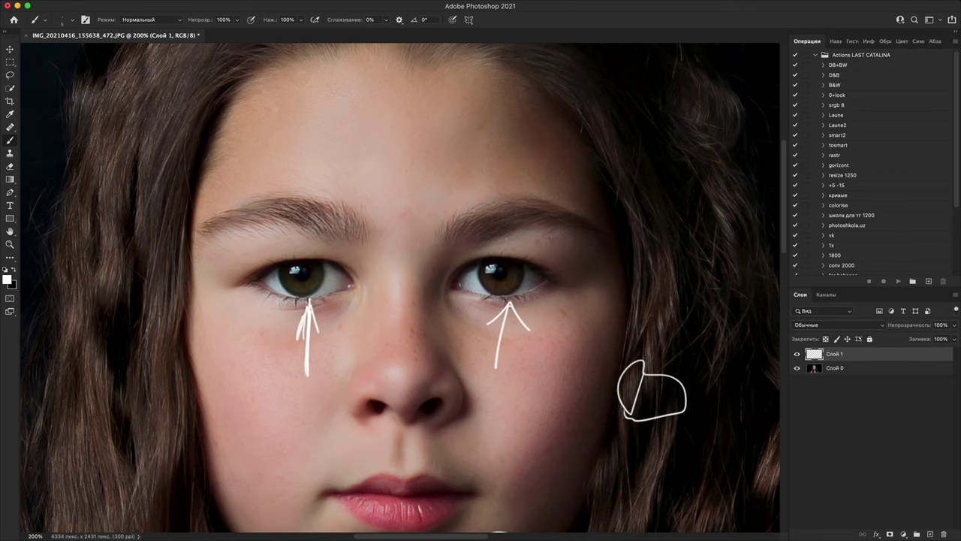
Step: Circle the reddish spot between the eyebrows with a small white brush outline
{"action": "key", "text": "super+plus"}
{"action": "key", "text": "super+plus"}
{"action": "key", "text": "super+plus"}
{"action": "scroll", "coordinate": [488, 255], "scroll_direction": "up", "scroll_amount": 5}
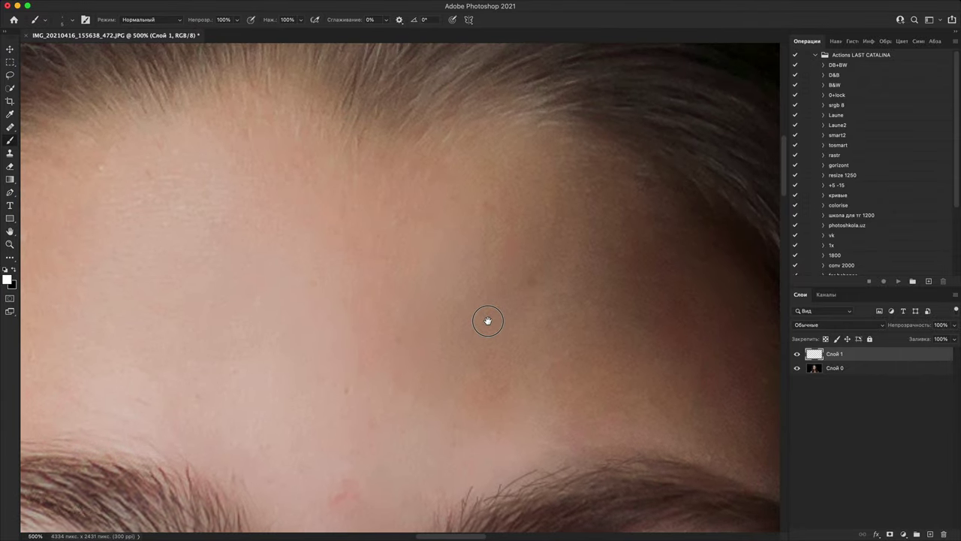
{"action": "scroll", "coordinate": [492, 319], "scroll_direction": "down", "scroll_amount": 5}
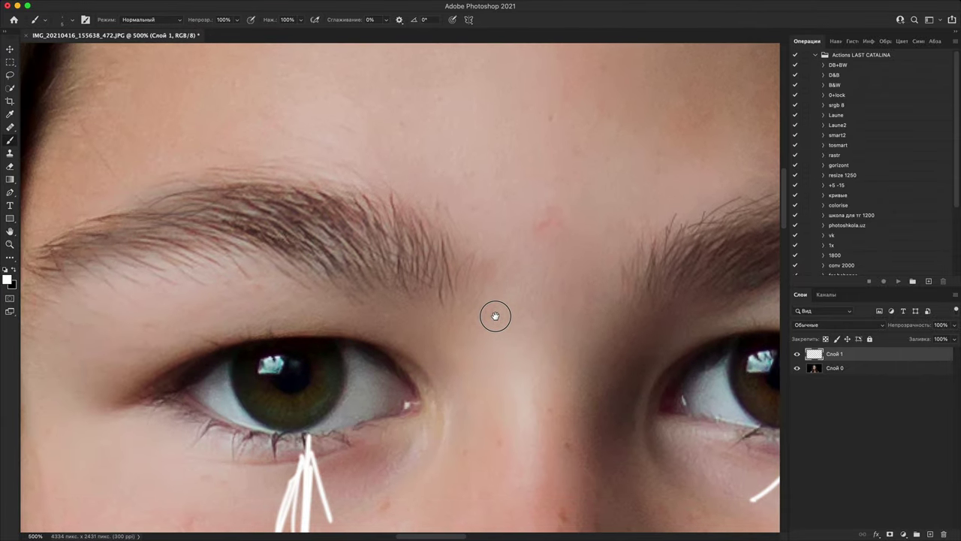
{"action": "mouse_move", "coordinate": [494, 315]}
{"action": "left_mouse_down"}
{"action": "mouse_move", "coordinate": [545, 388]}
{"action": "mouse_move", "coordinate": [527, 376]}
{"action": "left_mouse_up"}
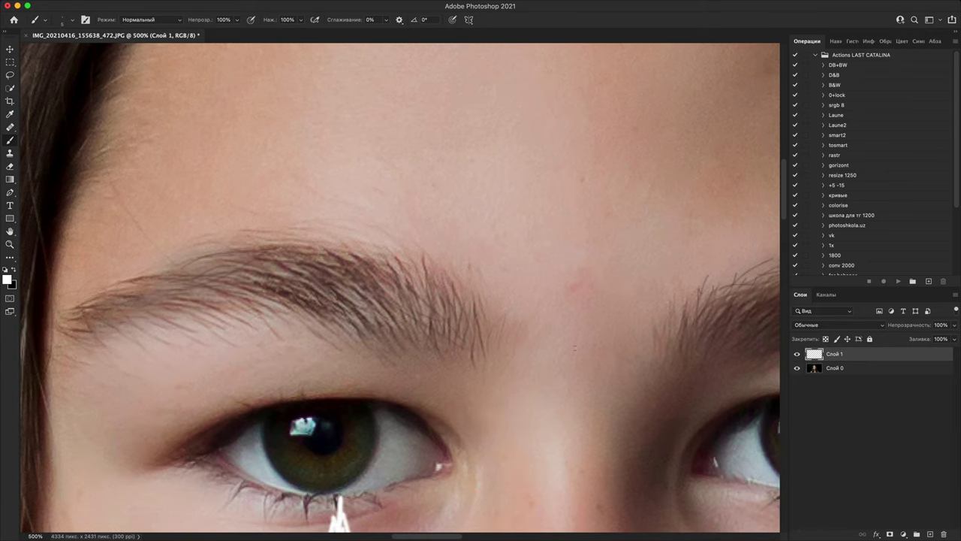
{"action": "left_click_drag", "start_coordinate": [583, 295], "coordinate": [593, 255]}
Step: Outline the strip of skin along the lit cheek's lower edge beside the hair, and look over the neck and whole portrait
{"action": "scroll", "coordinate": [554, 324], "scroll_direction": "down", "scroll_amount": 10}
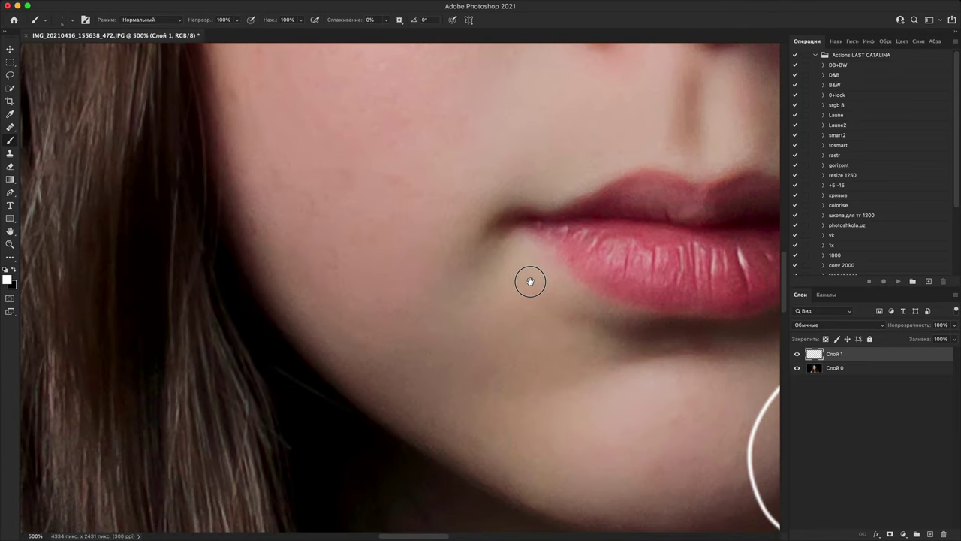
{"action": "left_click_drag", "start_coordinate": [530, 282], "coordinate": [544, 275]}
{"action": "mouse_move", "coordinate": [325, 265]}
{"action": "left_mouse_down"}
{"action": "mouse_move", "coordinate": [365, 217]}
{"action": "mouse_move", "coordinate": [532, 350]}
{"action": "left_mouse_up"}
{"action": "scroll", "coordinate": [468, 318], "scroll_direction": "down", "scroll_amount": 10}
{"action": "left_click_drag", "start_coordinate": [476, 287], "coordinate": [459, 262]}
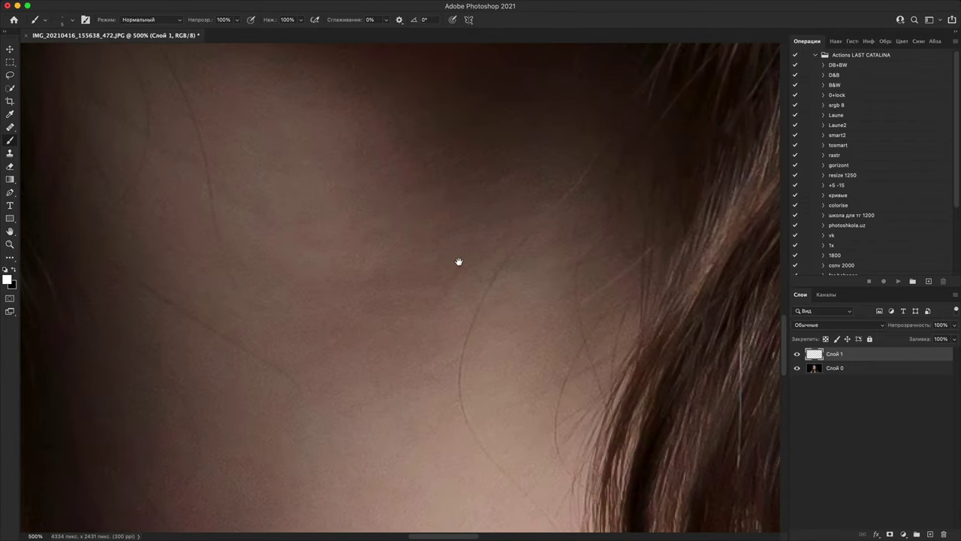
{"action": "key", "text": "super+minus"}
{"action": "key", "text": "super+minus"}
{"action": "key", "text": "super+minus"}
{"action": "key", "text": "super+minus"}
{"action": "key", "text": "ctrl+minus"}
{"action": "key", "text": "ctrl+minus"}
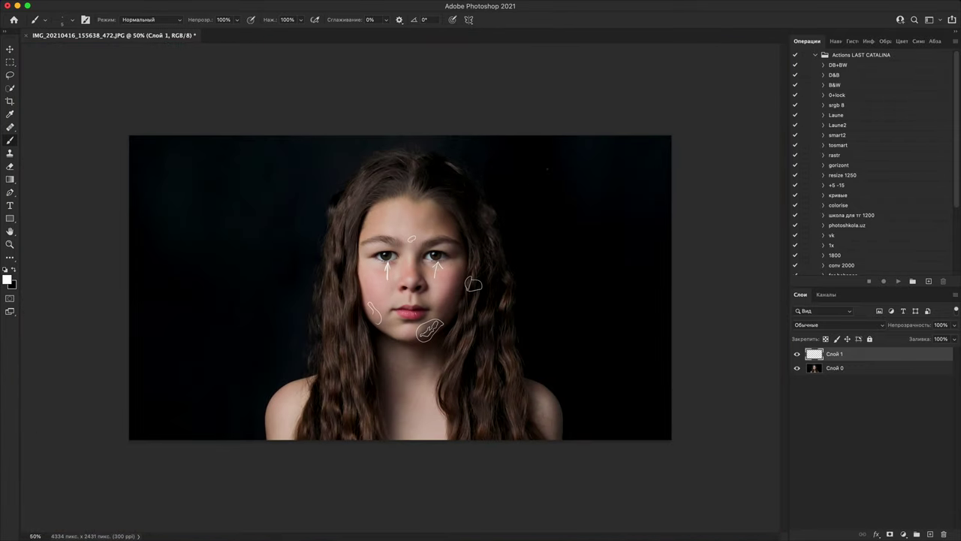
{"action": "key", "text": "ctrl+plus"}
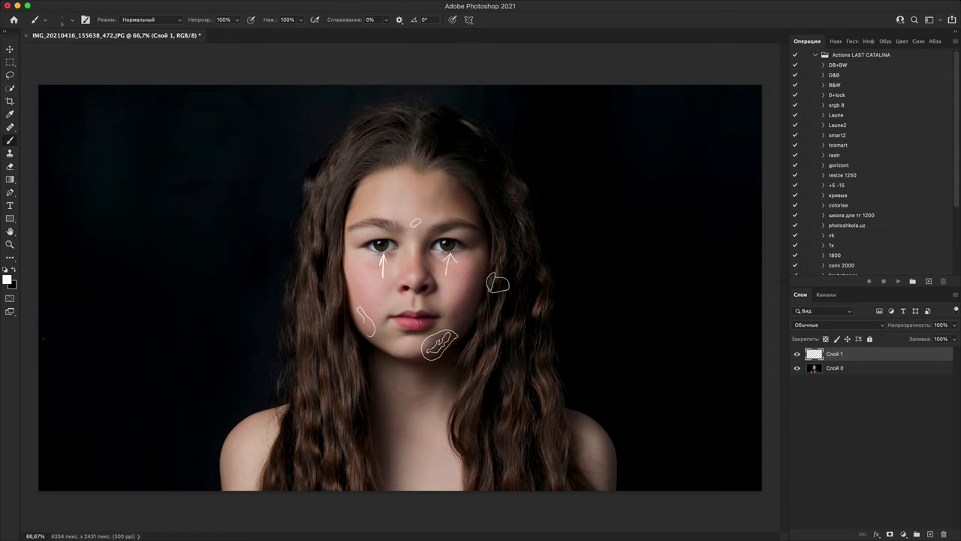
{"action": "mouse_move", "coordinate": [42, 347]}
{"action": "left_mouse_down"}
{"action": "mouse_move", "coordinate": [113, 297]}
{"action": "mouse_move", "coordinate": [212, 298]}
{"action": "mouse_move", "coordinate": [238, 376]}
{"action": "mouse_move", "coordinate": [215, 427]}
{"action": "left_mouse_up"}
{"action": "key", "text": "super+plus"}
{"action": "key", "text": "super+minus"}
{"action": "key", "text": "super+minus"}
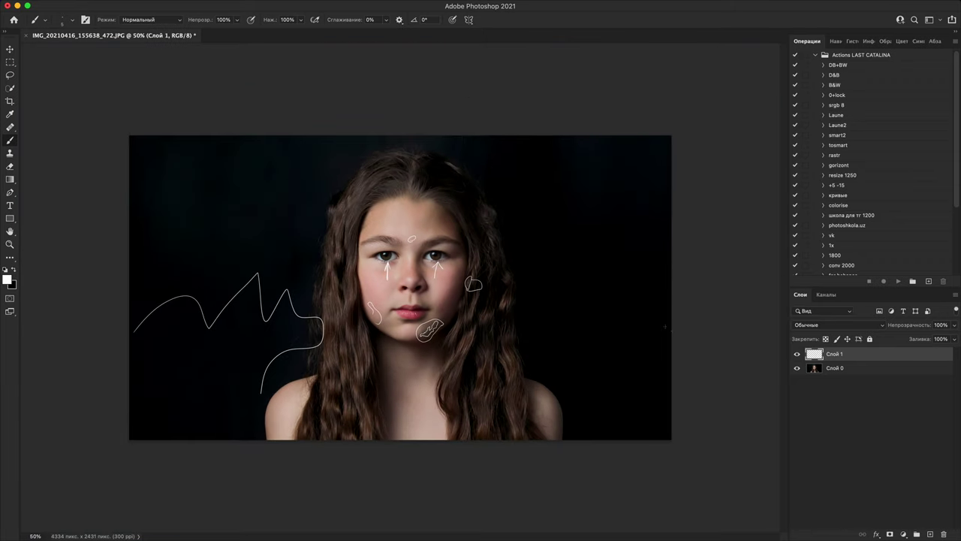
{"action": "key", "text": "super+z"}
Step: Brush a corner-shaped curve on the background at the girl's lit side and five stacked arcs across the background at her shadowed side
{"action": "mouse_move", "coordinate": [142, 317]}
{"action": "left_mouse_down"}
{"action": "mouse_move", "coordinate": [247, 262]}
{"action": "mouse_move", "coordinate": [229, 441]}
{"action": "left_mouse_up"}
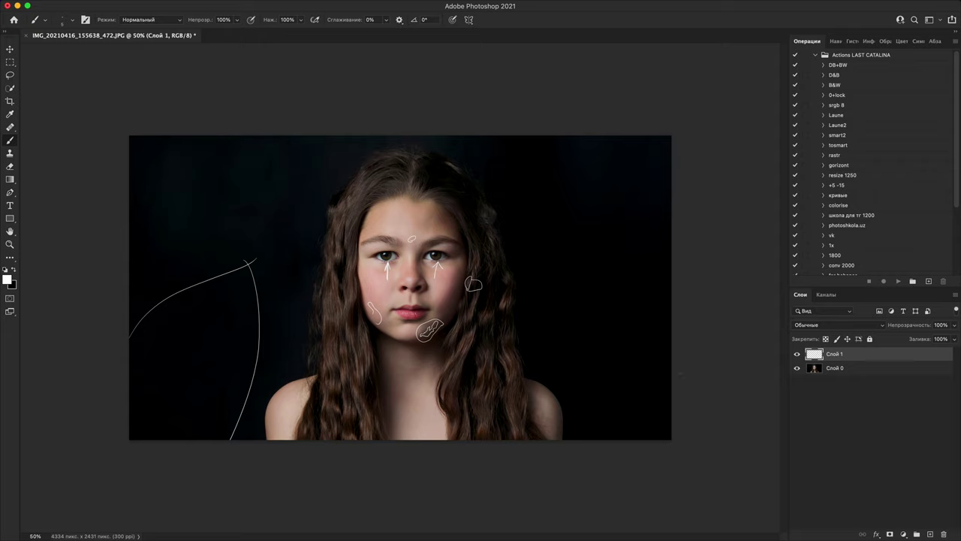
{"action": "mouse_move", "coordinate": [674, 339]}
{"action": "left_mouse_down"}
{"action": "mouse_move", "coordinate": [618, 328]}
{"action": "mouse_move", "coordinate": [673, 335]}
{"action": "left_mouse_up"}
{"action": "left_click_drag", "start_coordinate": [674, 291], "coordinate": [674, 277]}
{"action": "mouse_move", "coordinate": [675, 240]}
{"action": "left_mouse_down"}
{"action": "mouse_move", "coordinate": [695, 219]}
{"action": "mouse_move", "coordinate": [592, 192]}
{"action": "mouse_move", "coordinate": [675, 179]}
{"action": "left_mouse_up"}
{"action": "mouse_move", "coordinate": [658, 159]}
{"action": "left_mouse_down"}
{"action": "mouse_move", "coordinate": [509, 189]}
{"action": "mouse_move", "coordinate": [680, 139]}
{"action": "left_mouse_up"}
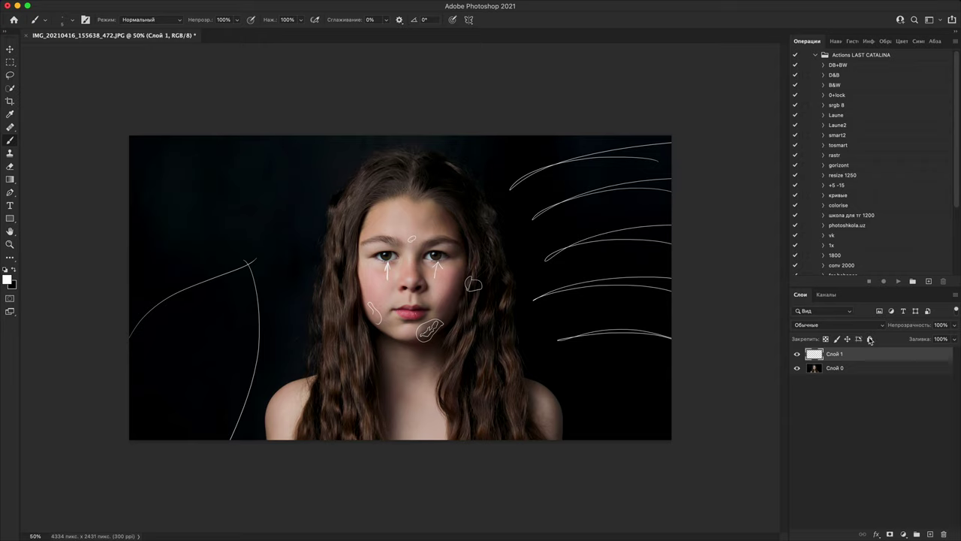
Step: Hide the marking layer Слой 1 and examine the girl's unmarked face up close
{"action": "left_click", "coordinate": [796, 353]}
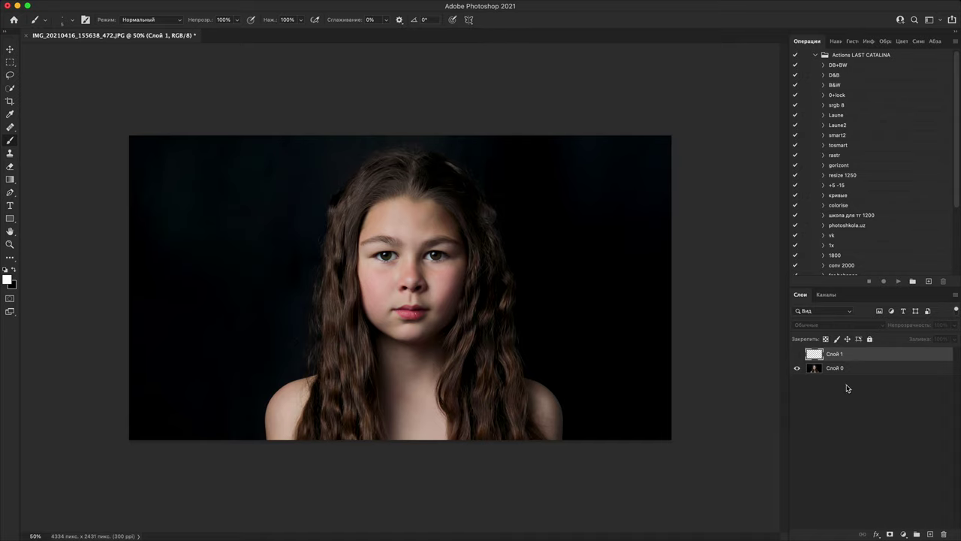
{"action": "key", "text": "super+plus"}
{"action": "key", "text": "super+plus"}
{"action": "key", "text": "super+plus"}
{"action": "key", "text": "super+plus"}
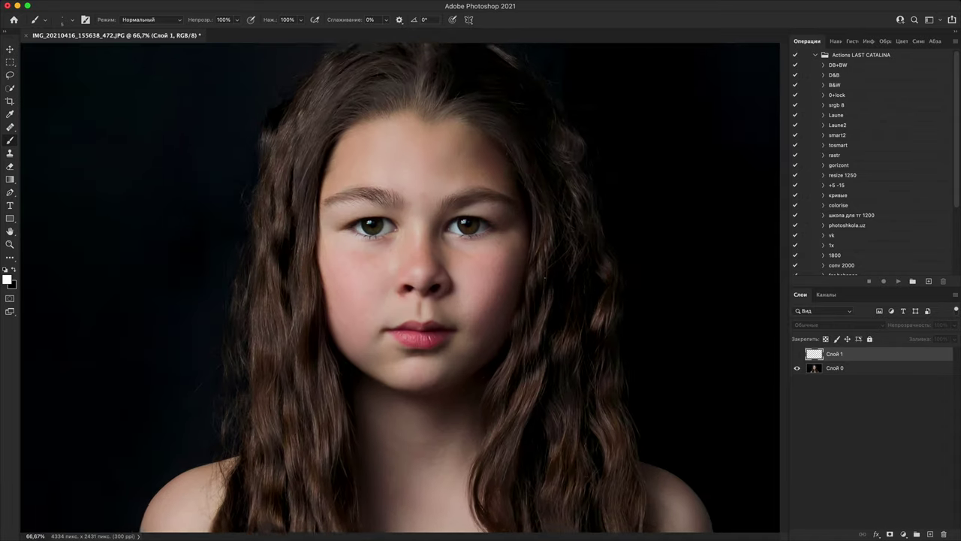
{"action": "key", "text": "super+minus"}
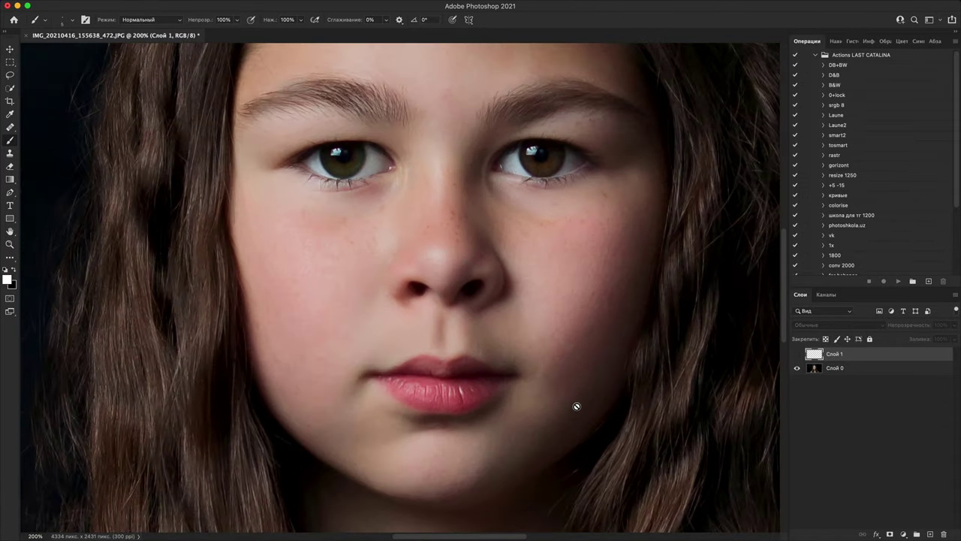
Step: Add a new layer above Слой 0 and brush a white line from the shadowed cheek past the mouth and chin down the neck
{"action": "left_click", "coordinate": [904, 371]}
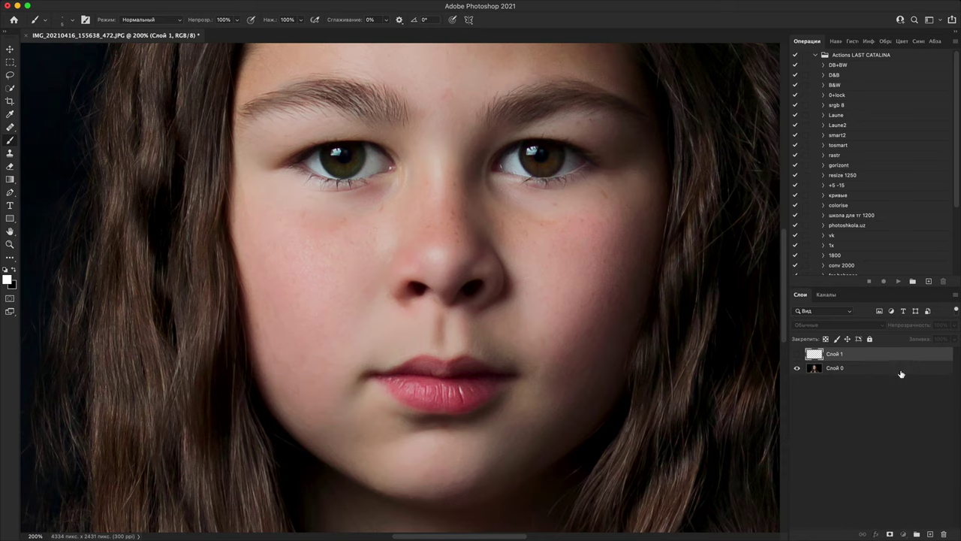
{"action": "left_click", "coordinate": [931, 534]}
{"action": "key", "text": "super+minus"}
{"action": "key", "text": "super+minus"}
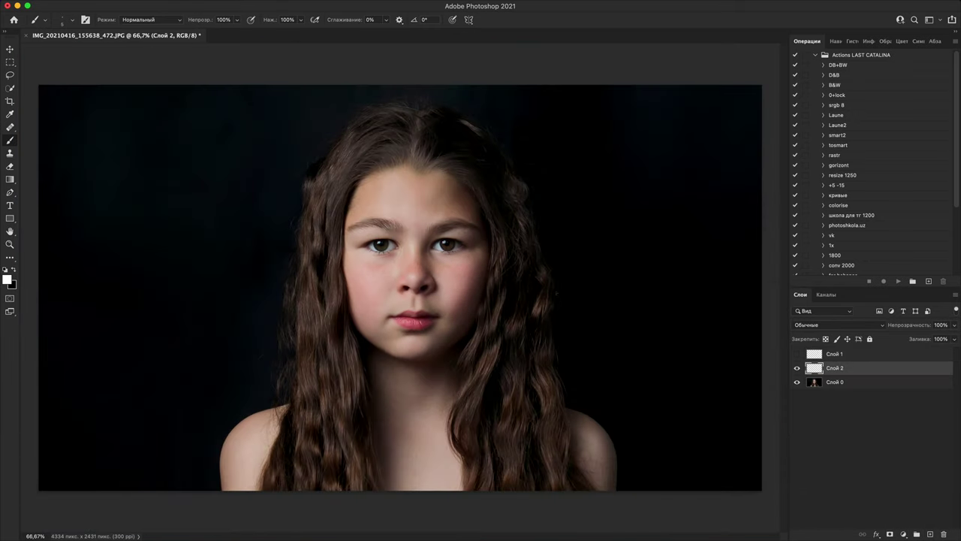
{"action": "mouse_move", "coordinate": [485, 252]}
{"action": "left_mouse_down"}
{"action": "mouse_move", "coordinate": [404, 357]}
{"action": "mouse_move", "coordinate": [469, 408]}
{"action": "left_mouse_up"}
Step: Add a Black & White adjustment layer with default settings above Слой 2
{"action": "left_click", "coordinate": [903, 534]}
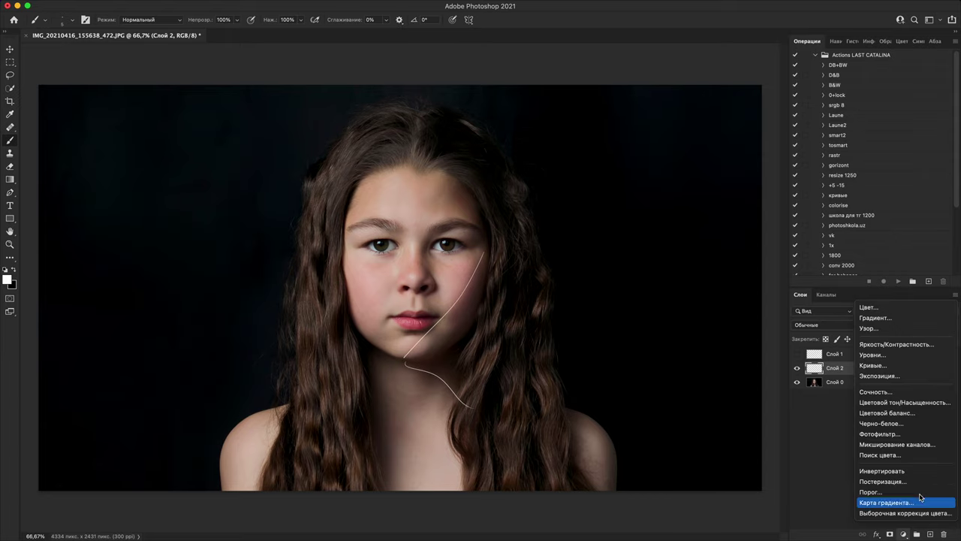
{"action": "left_click", "coordinate": [912, 428]}
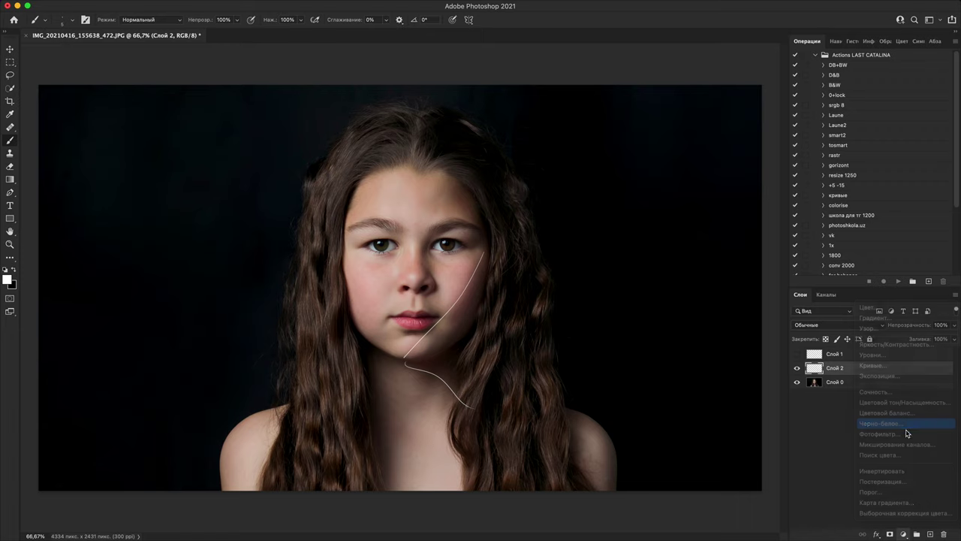
{"action": "left_click", "coordinate": [875, 387]}
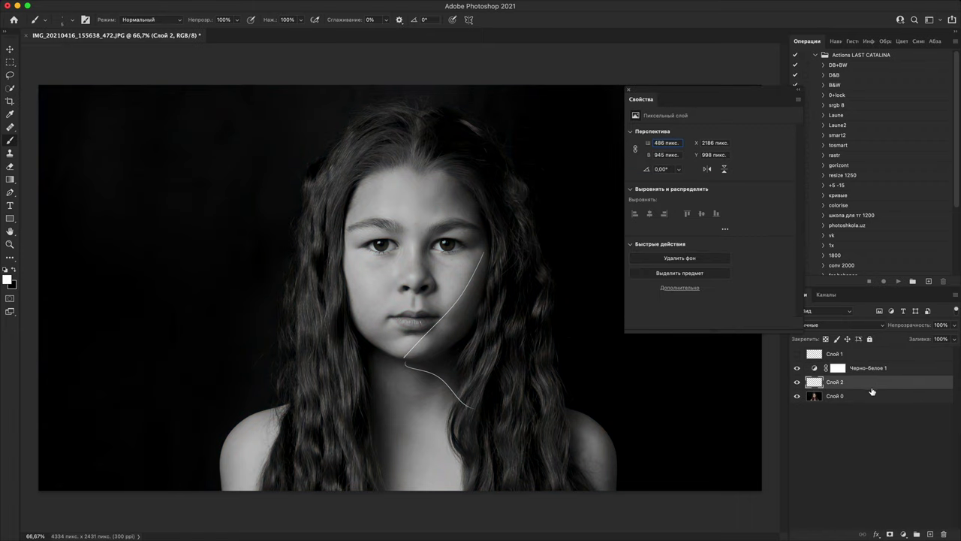
Step: Add a Brightness/Contrast adjustment layer above the Black & White layer with brightness 0 and contrast 74
{"action": "left_click", "coordinate": [871, 372]}
{"action": "left_click", "coordinate": [904, 536]}
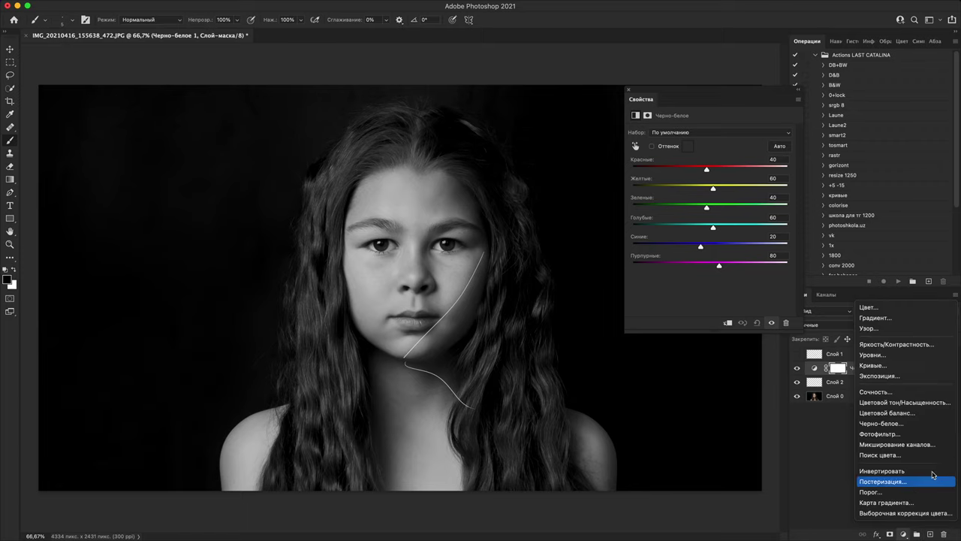
{"action": "left_click", "coordinate": [901, 345]}
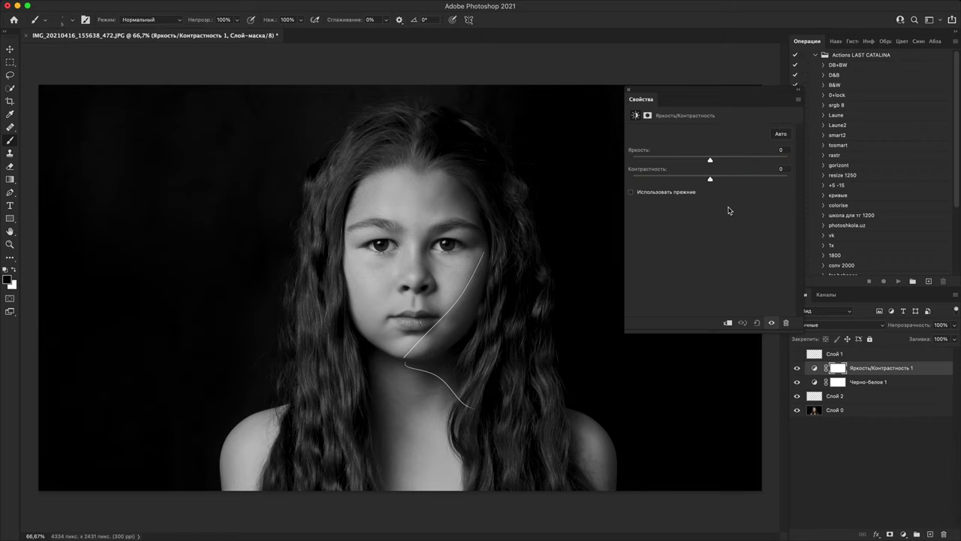
{"action": "left_click_drag", "start_coordinate": [710, 180], "coordinate": [767, 180]}
{"action": "mouse_move", "coordinate": [712, 160]}
{"action": "left_mouse_down"}
{"action": "mouse_move", "coordinate": [730, 158]}
{"action": "mouse_move", "coordinate": [696, 159]}
{"action": "mouse_move", "coordinate": [710, 159]}
{"action": "left_mouse_up"}
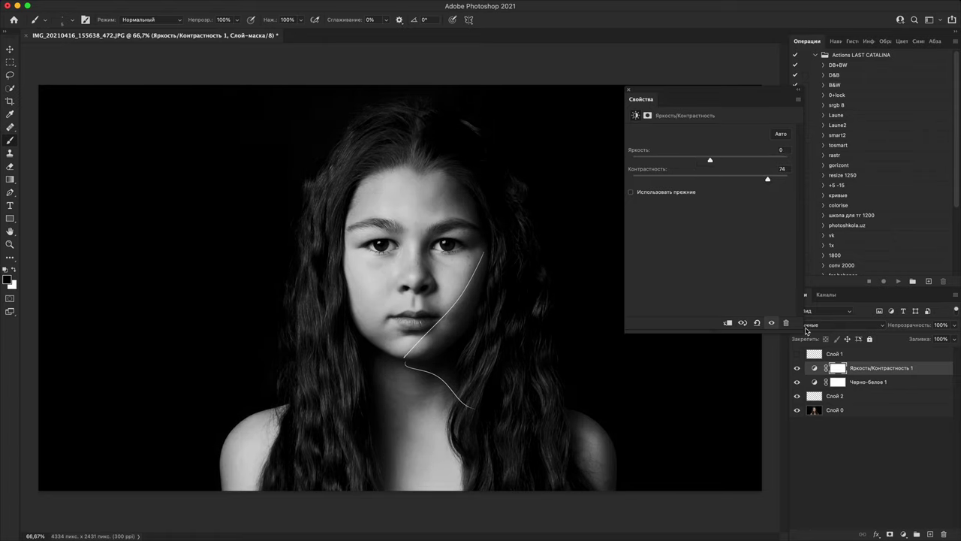
Step: Hide Слой 2 with its white line and view the whole high-contrast black-and-white portrait
{"action": "left_click", "coordinate": [796, 395]}
{"action": "key", "text": "super+minus"}
{"action": "key", "text": "super+minus"}
{"action": "key", "text": "super+equal"}
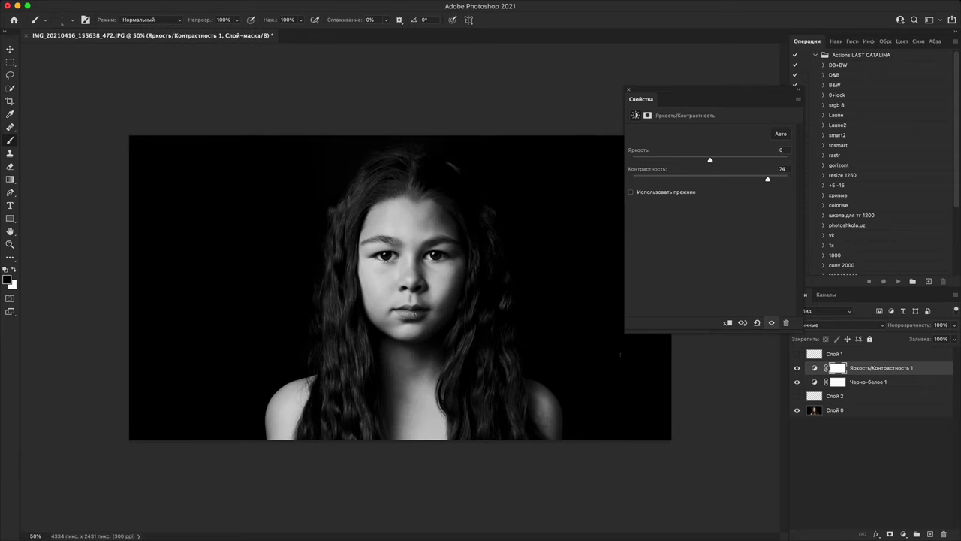
Step: Add a new layer above Слой 2 and brush wide curves around both sides of the girl from head height to the lower image edge
{"action": "left_click", "coordinate": [842, 396]}
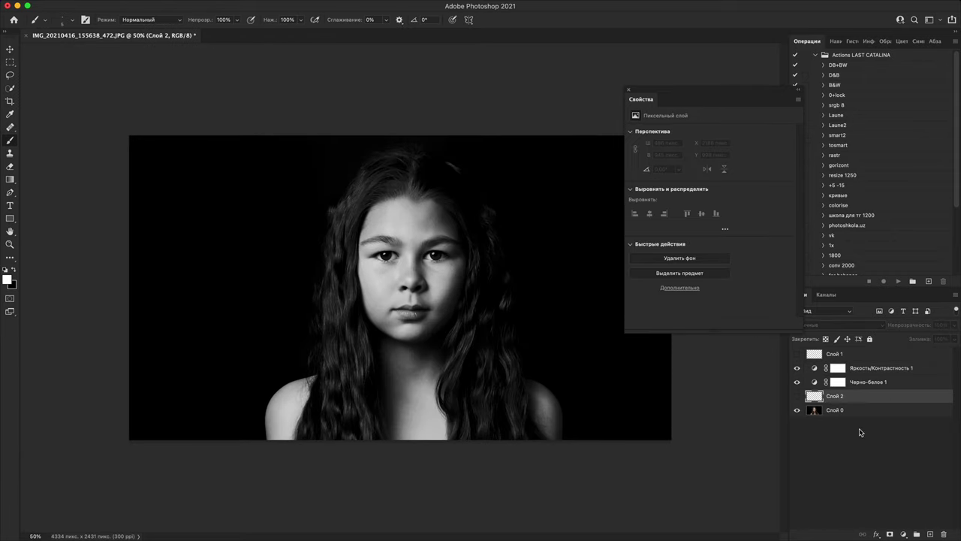
{"action": "left_click", "coordinate": [930, 533]}
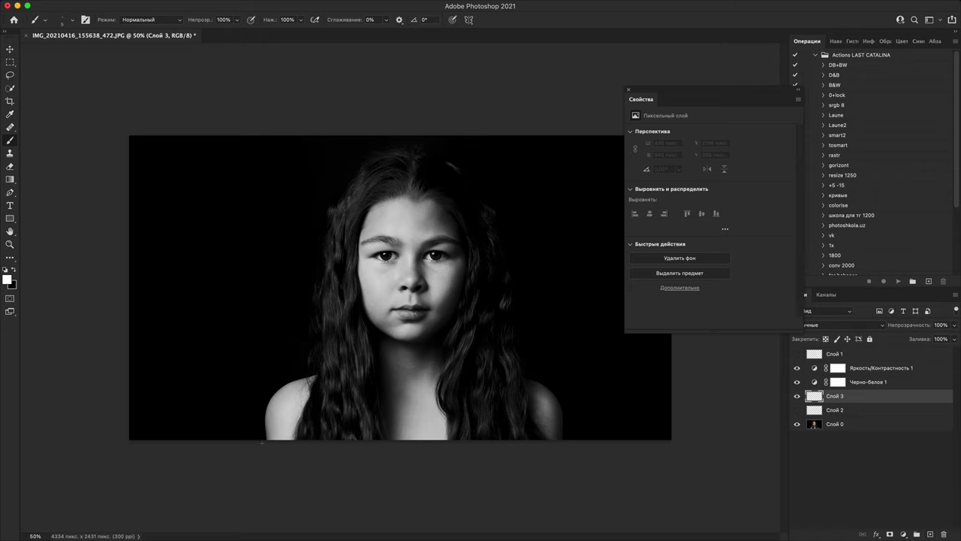
{"action": "mouse_move", "coordinate": [261, 441]}
{"action": "left_mouse_down"}
{"action": "mouse_move", "coordinate": [234, 363]}
{"action": "mouse_move", "coordinate": [279, 268]}
{"action": "mouse_move", "coordinate": [319, 233]}
{"action": "mouse_move", "coordinate": [349, 223]}
{"action": "left_mouse_up"}
{"action": "mouse_move", "coordinate": [494, 201]}
{"action": "left_mouse_down"}
{"action": "mouse_move", "coordinate": [576, 322]}
{"action": "mouse_move", "coordinate": [529, 466]}
{"action": "left_mouse_up"}
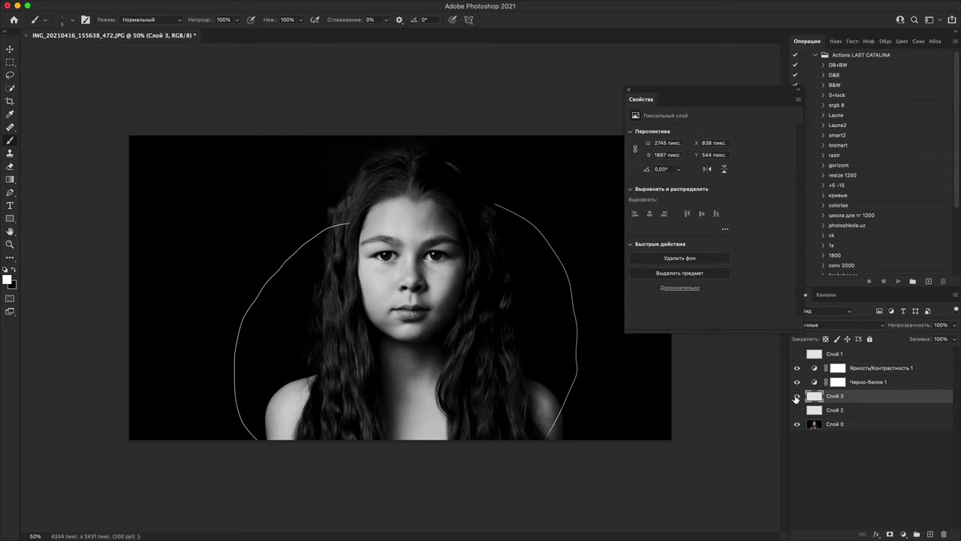
Step: Hide Слой 3 with the curves around the girl and view the black-and-white portrait up close and whole
{"action": "left_click", "coordinate": [797, 397]}
{"action": "key", "text": "super+1"}
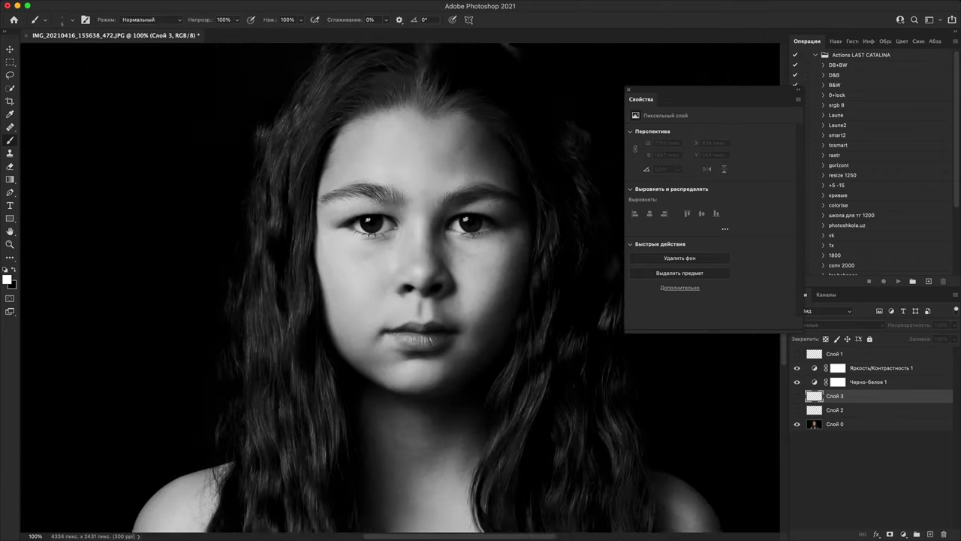
{"action": "key", "text": "super+minus"}
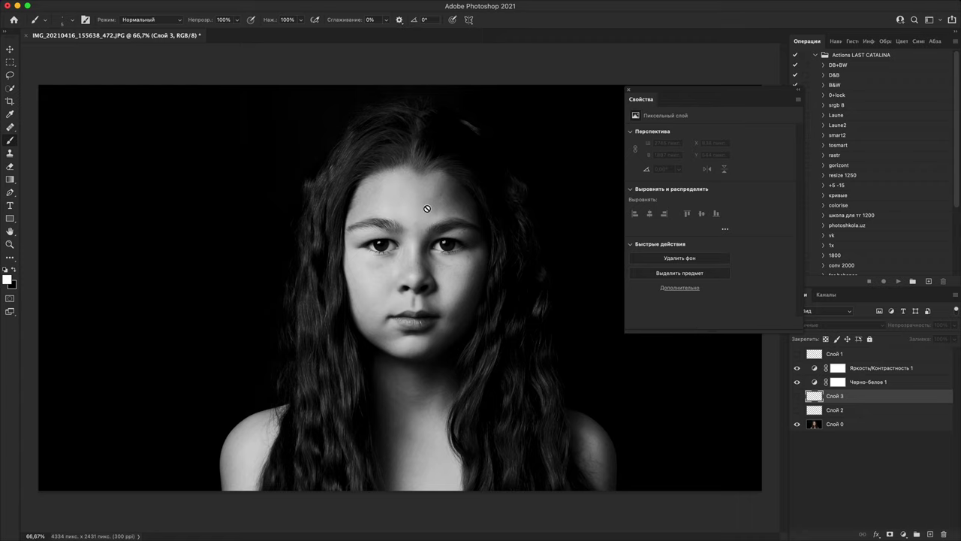
Step: Show Слой 3, brush white strokes around the girl's right-hand eyebrow, and add black strokes on the opposite cheek
{"action": "left_click", "coordinate": [797, 396]}
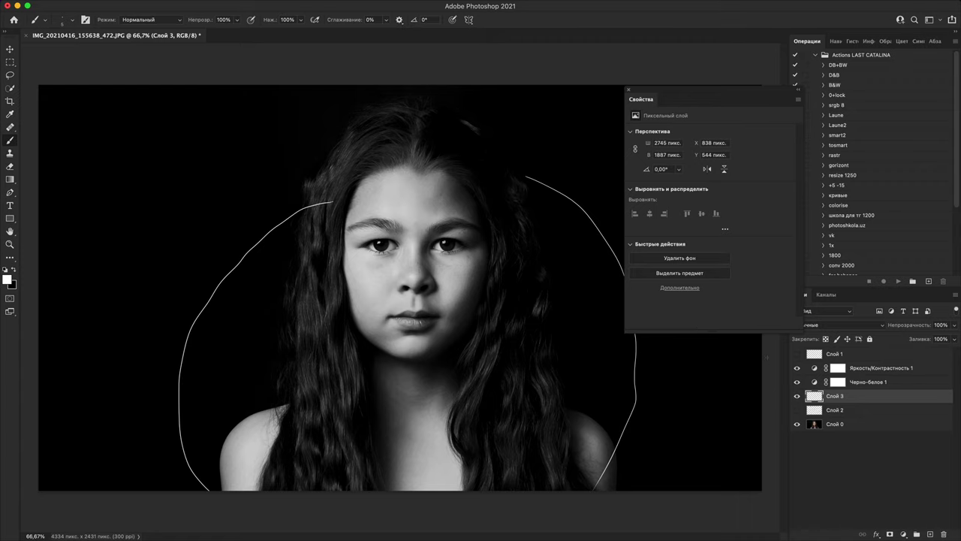
{"action": "mouse_move", "coordinate": [431, 233]}
{"action": "left_mouse_down"}
{"action": "mouse_move", "coordinate": [476, 221]}
{"action": "mouse_move", "coordinate": [462, 216]}
{"action": "mouse_move", "coordinate": [464, 206]}
{"action": "mouse_move", "coordinate": [446, 219]}
{"action": "left_mouse_up"}
{"action": "key", "text": "x"}
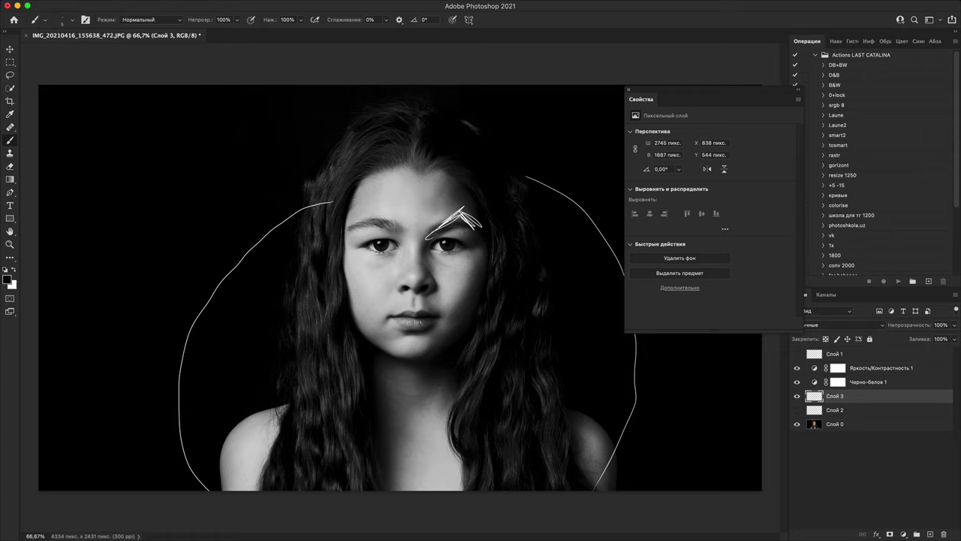
{"action": "mouse_move", "coordinate": [357, 277]}
{"action": "left_mouse_down"}
{"action": "mouse_move", "coordinate": [393, 274]}
{"action": "mouse_move", "coordinate": [357, 278]}
{"action": "left_mouse_up"}
{"action": "left_click_drag", "start_coordinate": [374, 287], "coordinate": [350, 294]}
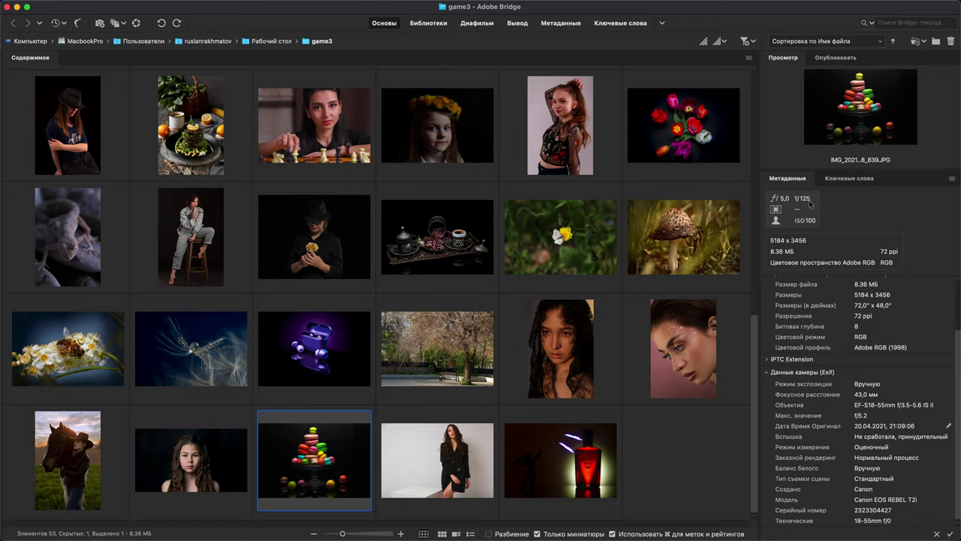
Step: Open the macaron pyramid photo from Adobe Bridge in Photoshop and add a Curves layer raising input 52 to output 178
{"action": "double_click", "coordinate": [317, 447]}
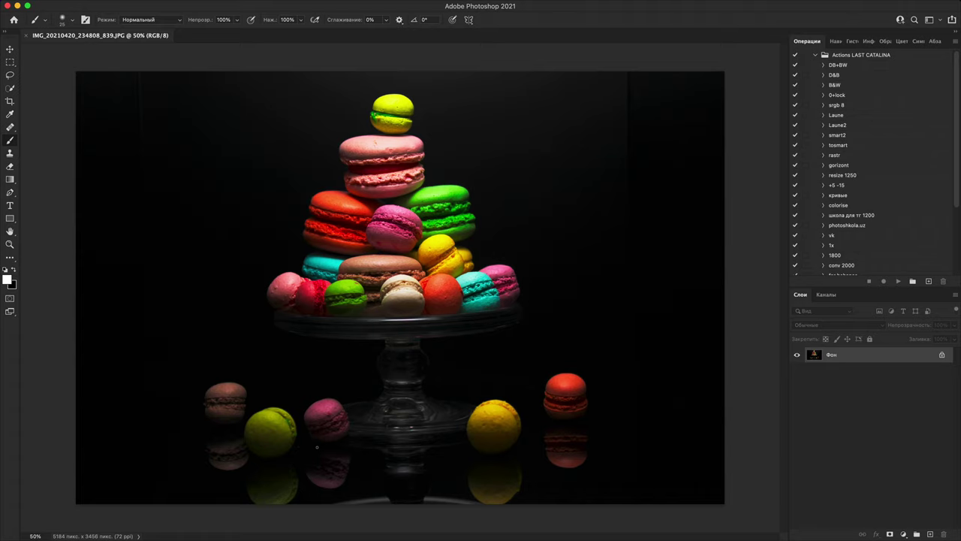
{"action": "left_click", "coordinate": [903, 534]}
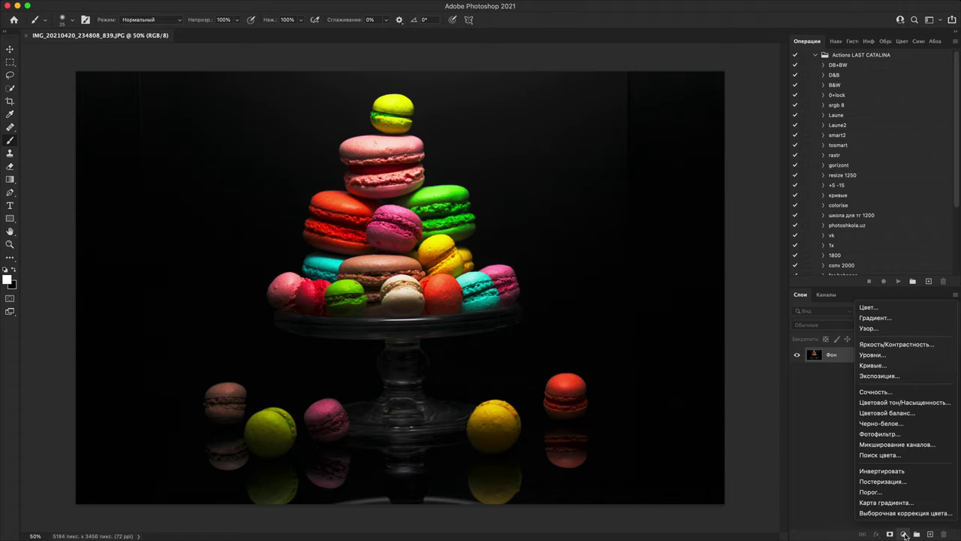
{"action": "left_click", "coordinate": [830, 365]}
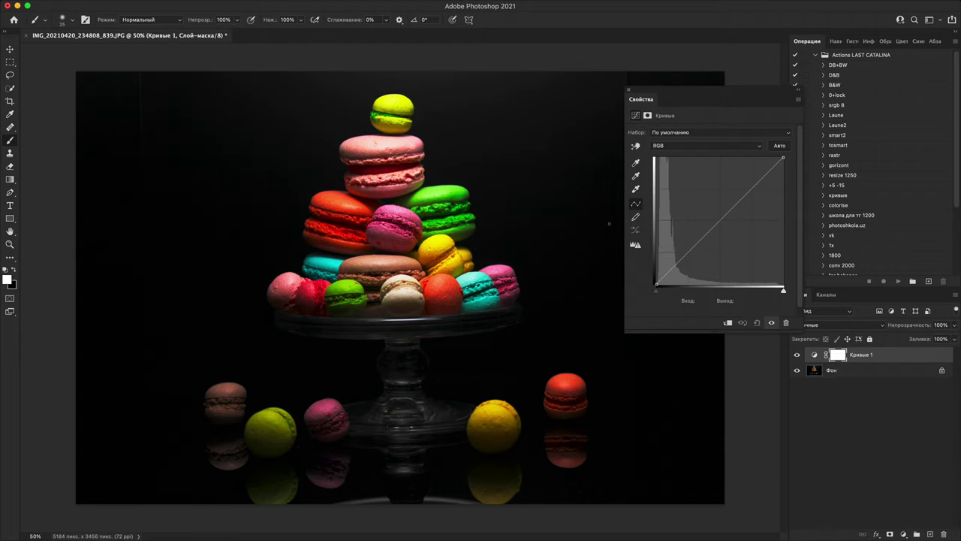
{"action": "left_click_drag", "start_coordinate": [710, 218], "coordinate": [682, 195]}
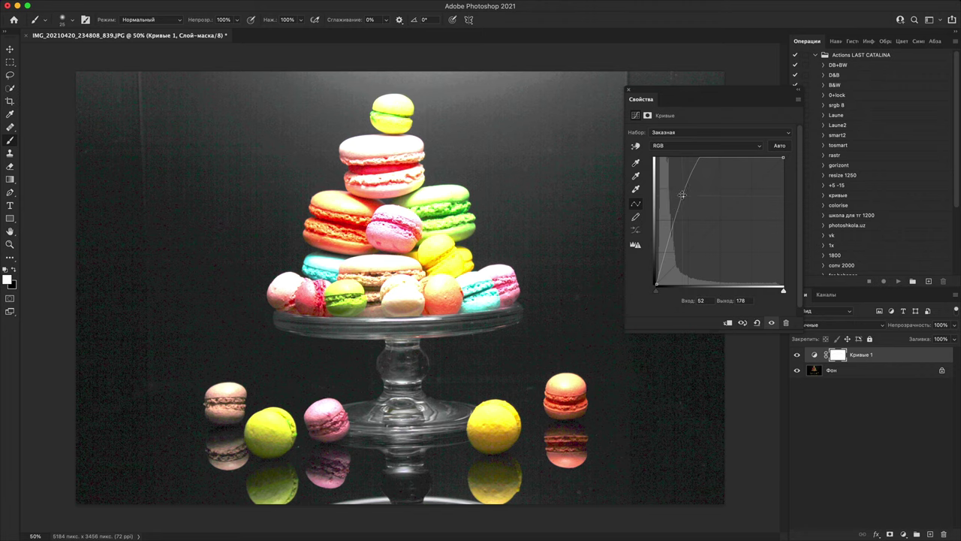
{"action": "left_click", "coordinate": [629, 90]}
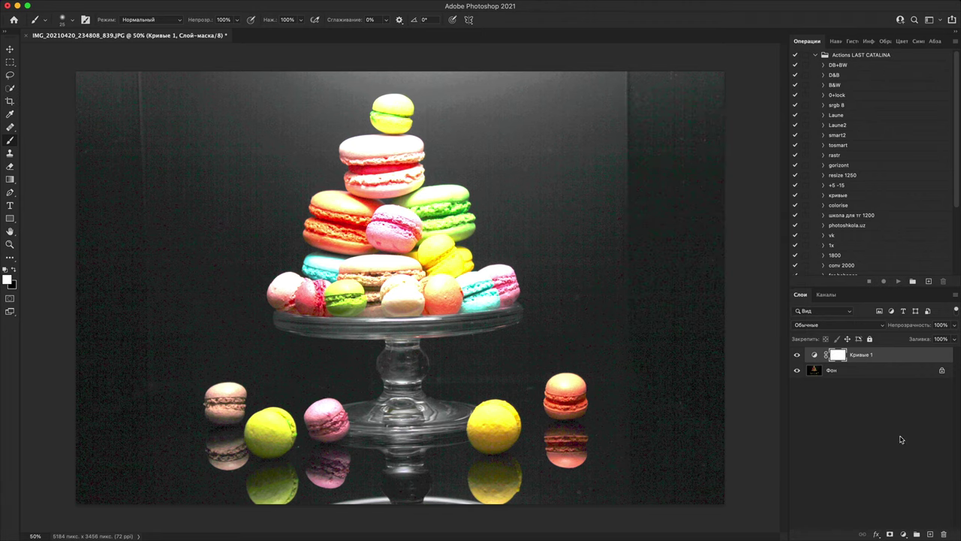
Step: Add a new layer above the Curves layer and brush white outlines around the two vertical background edges, the stand's base and small spots
{"action": "left_click", "coordinate": [931, 534]}
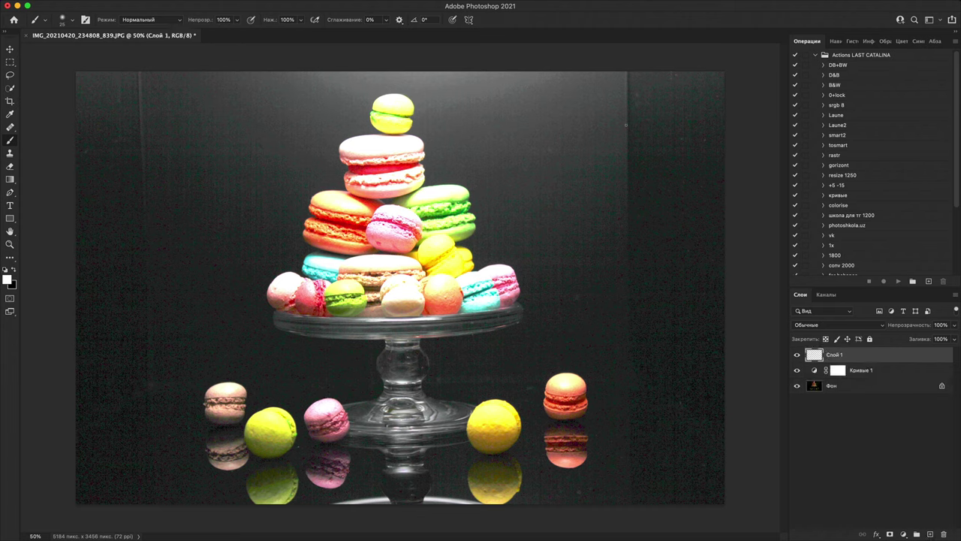
{"action": "mouse_move", "coordinate": [586, 125]}
{"action": "left_mouse_down"}
{"action": "mouse_move", "coordinate": [666, 120]}
{"action": "mouse_move", "coordinate": [595, 72]}
{"action": "left_mouse_up"}
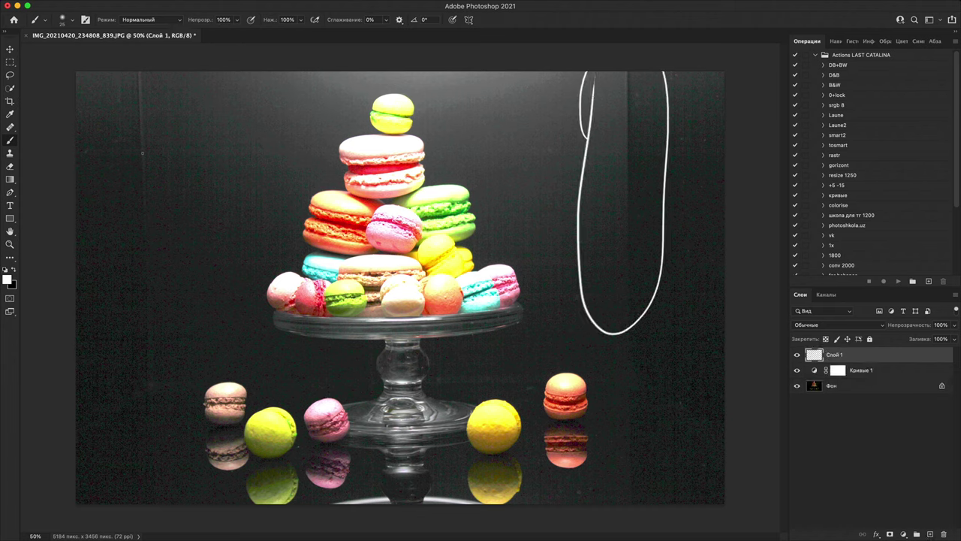
{"action": "mouse_move", "coordinate": [122, 351]}
{"action": "left_mouse_down"}
{"action": "mouse_move", "coordinate": [144, 54]}
{"action": "mouse_move", "coordinate": [174, 265]}
{"action": "mouse_move", "coordinate": [117, 355]}
{"action": "left_mouse_up"}
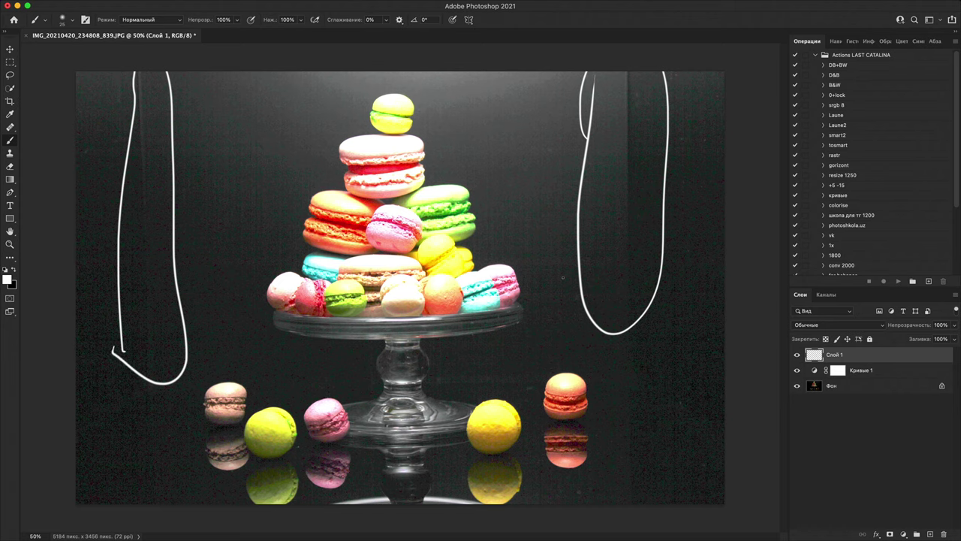
{"action": "mouse_move", "coordinate": [437, 368]}
{"action": "left_mouse_down"}
{"action": "mouse_move", "coordinate": [546, 367]}
{"action": "mouse_move", "coordinate": [523, 401]}
{"action": "mouse_move", "coordinate": [435, 397]}
{"action": "mouse_move", "coordinate": [444, 342]}
{"action": "left_mouse_up"}
{"action": "left_click_drag", "start_coordinate": [658, 419], "coordinate": [662, 406]}
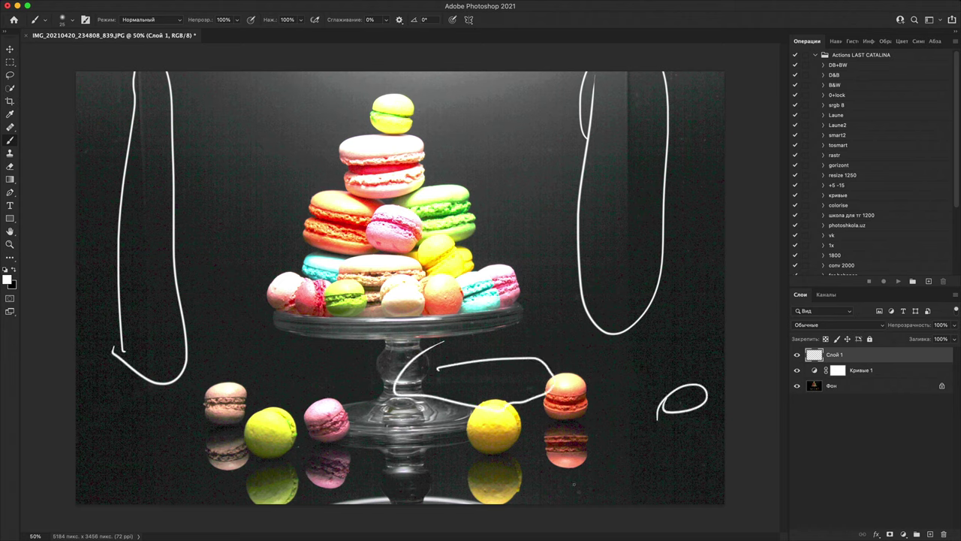
{"action": "left_click_drag", "start_coordinate": [574, 485], "coordinate": [562, 501]}
{"action": "left_click_drag", "start_coordinate": [288, 445], "coordinate": [303, 446]}
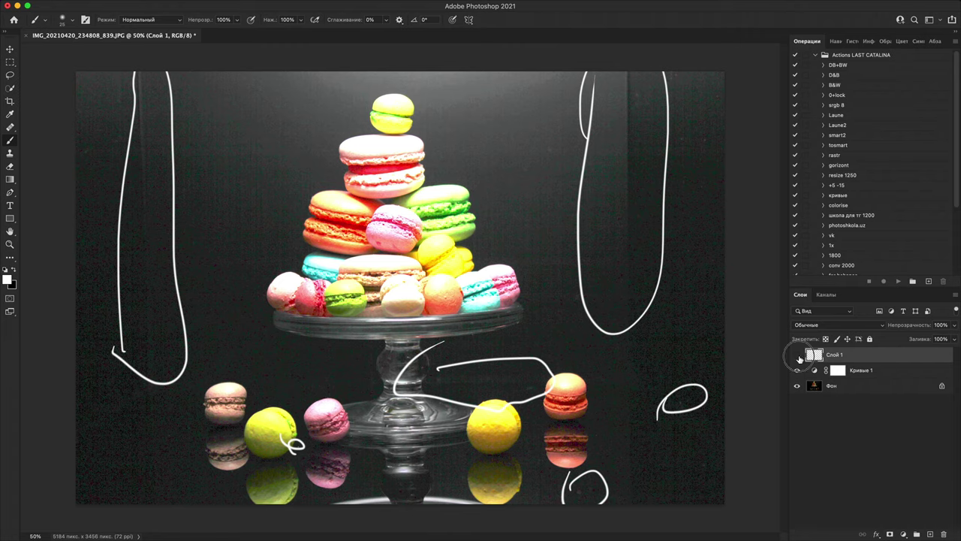
Step: Hide Слой 1 and toggle the Curves layer to compare the brightened background with the original, leaving the Curves layer hidden
{"action": "left_click", "coordinate": [796, 355]}
{"action": "left_click", "coordinate": [796, 385]}
{"action": "left_click", "coordinate": [796, 385]}
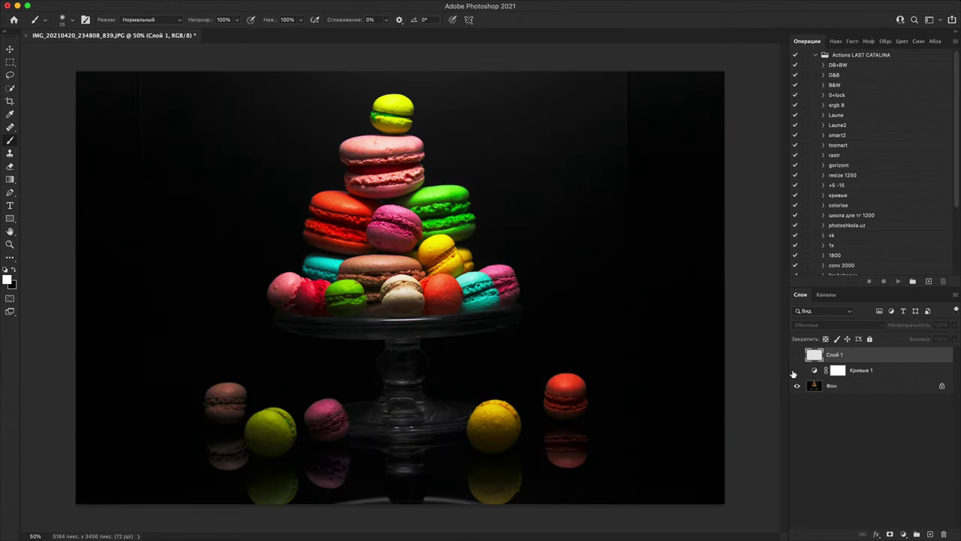
{"action": "left_click", "coordinate": [796, 371]}
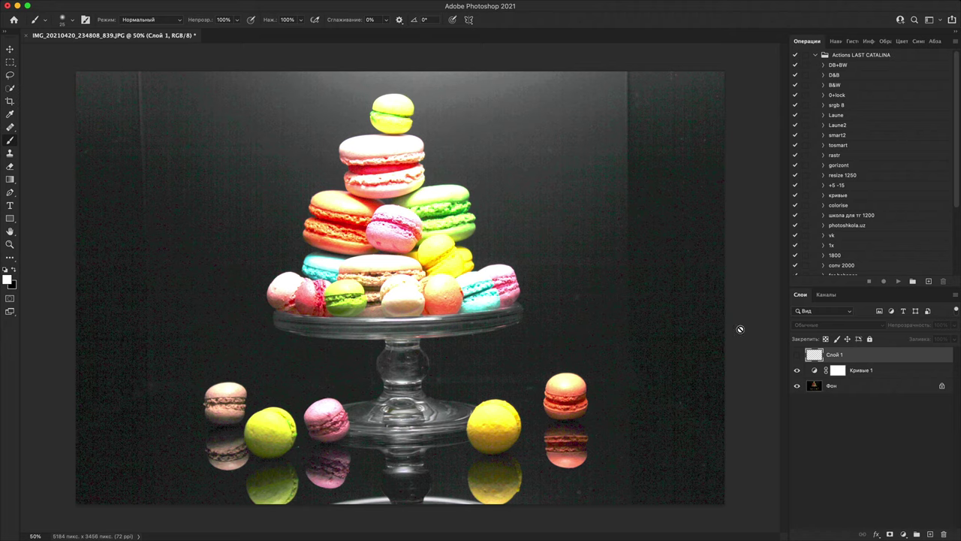
{"action": "left_click", "coordinate": [798, 371]}
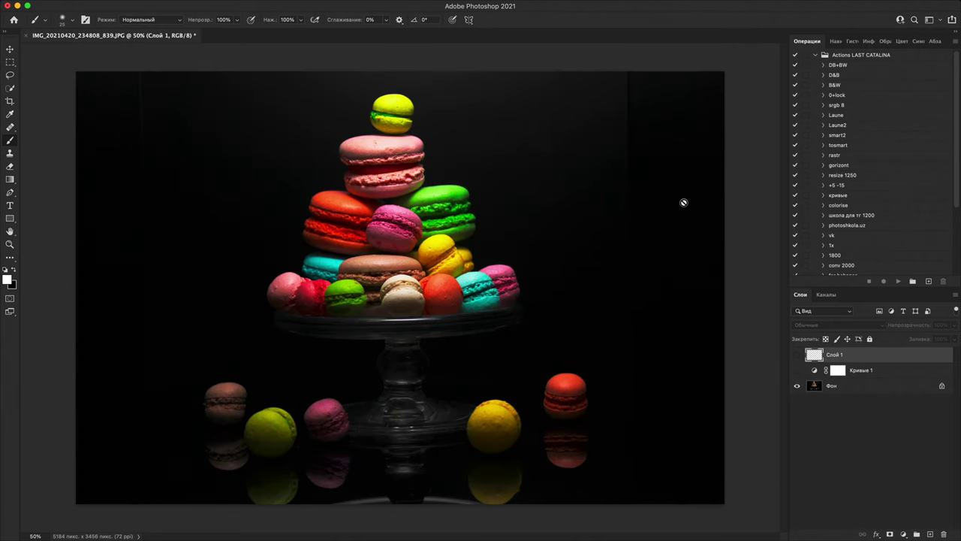
Step: Show Слой 1 and scribble white zigzags inside the outlined vertical background areas on both sides of the macarons
{"action": "left_click", "coordinate": [797, 354]}
{"action": "mouse_move", "coordinate": [612, 78]}
{"action": "left_mouse_down"}
{"action": "mouse_move", "coordinate": [641, 88]}
{"action": "mouse_move", "coordinate": [629, 118]}
{"action": "mouse_move", "coordinate": [635, 184]}
{"action": "left_mouse_up"}
{"action": "mouse_move", "coordinate": [137, 102]}
{"action": "left_mouse_down"}
{"action": "mouse_move", "coordinate": [156, 165]}
{"action": "mouse_move", "coordinate": [223, 209]}
{"action": "left_mouse_up"}
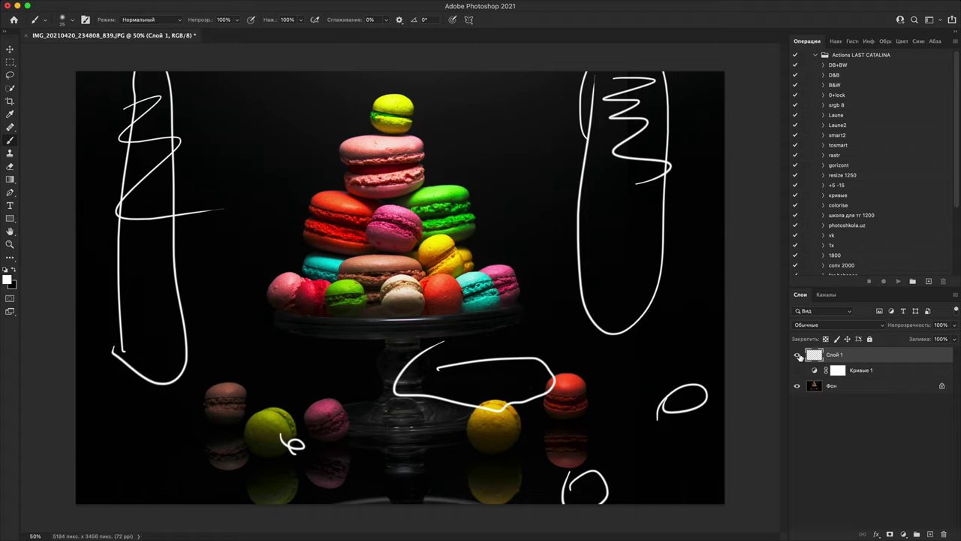
Step: Hide Слой 1 with its markings and add a new empty layer directly above the background layer
{"action": "left_click", "coordinate": [834, 387]}
{"action": "left_click", "coordinate": [797, 355]}
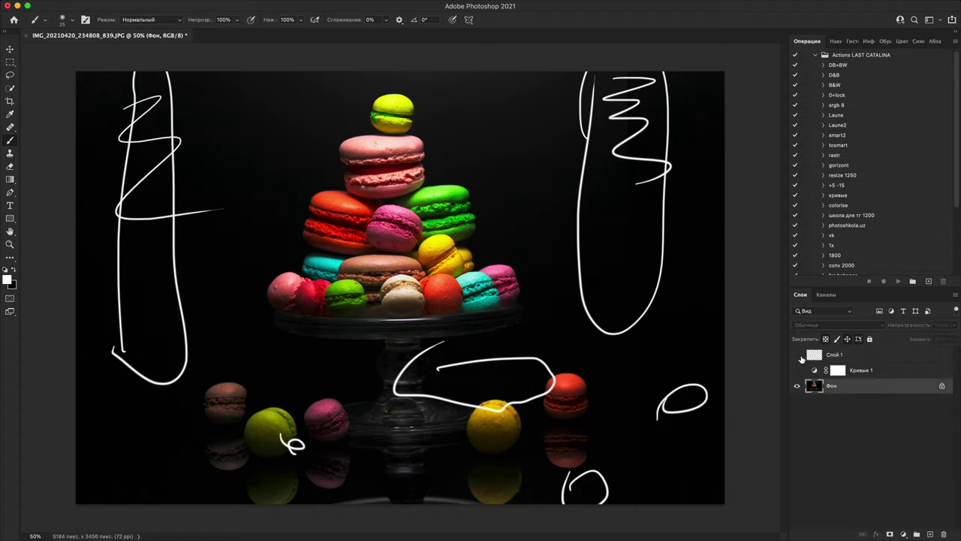
{"action": "left_click", "coordinate": [931, 534]}
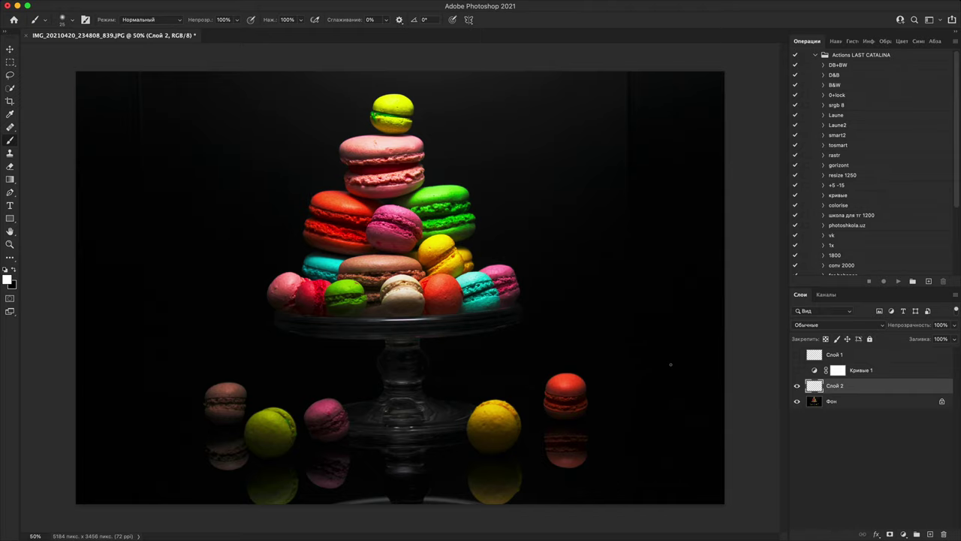
Step: Examine the macarons, glass stand and lower reflections at 200% and 300% magnification, then view the whole photo
{"action": "key", "text": "super+plus"}
{"action": "key", "text": "super+plus"}
{"action": "key", "text": "super+plus"}
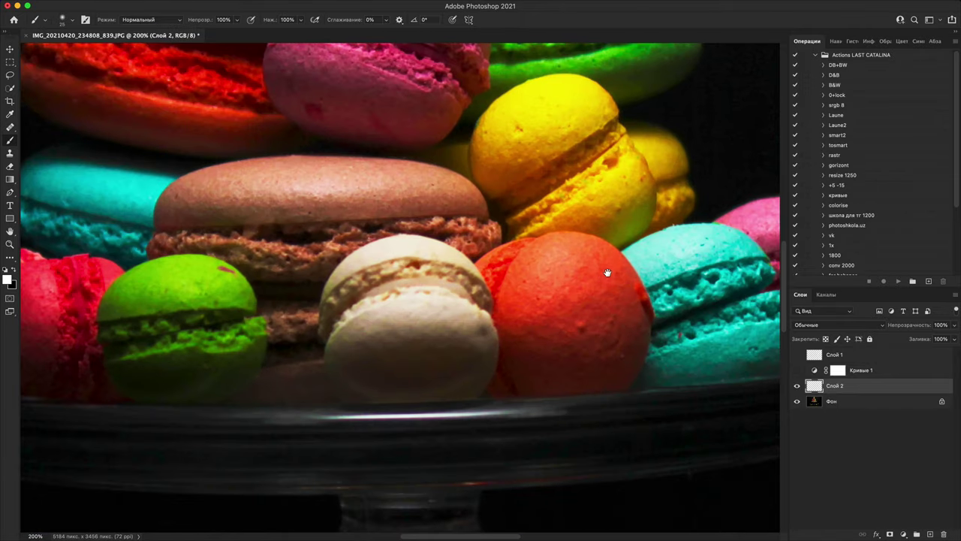
{"action": "left_click_drag", "start_coordinate": [541, 272], "coordinate": [601, 519]}
{"action": "left_click_drag", "start_coordinate": [589, 281], "coordinate": [652, 437]}
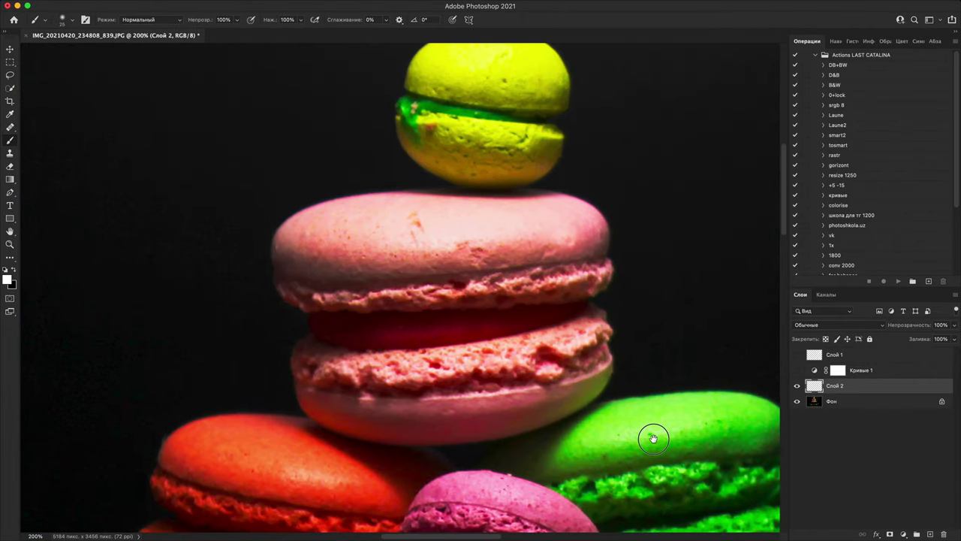
{"action": "key", "text": "super+plus"}
{"action": "left_click_drag", "start_coordinate": [604, 308], "coordinate": [613, 350]}
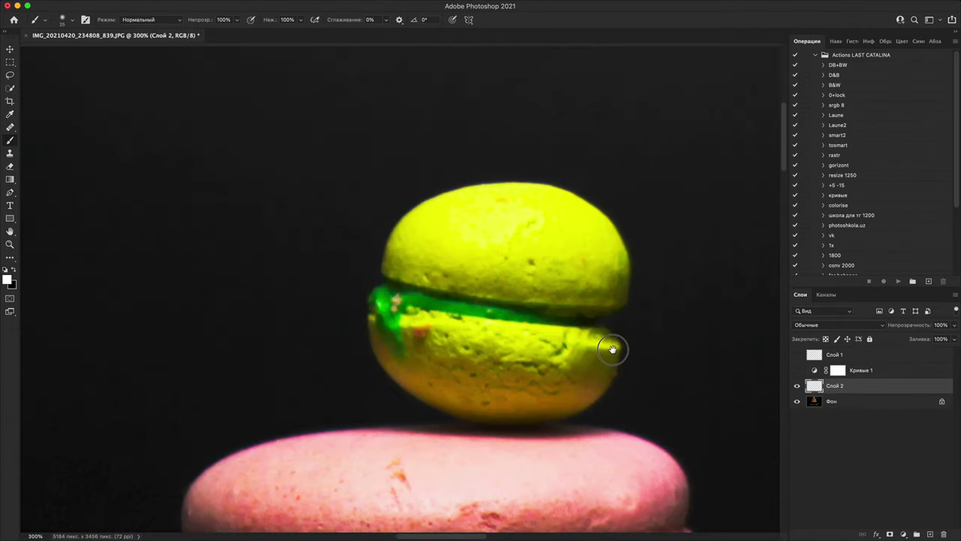
{"action": "left_click_drag", "start_coordinate": [605, 285], "coordinate": [607, 236]}
{"action": "scroll", "coordinate": [607, 235], "scroll_direction": "down", "scroll_amount": 15}
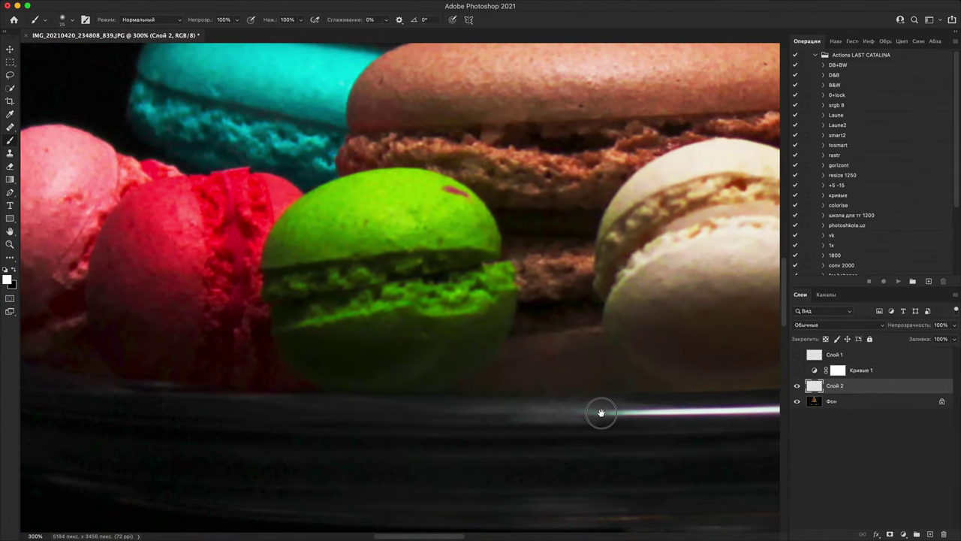
{"action": "left_click_drag", "start_coordinate": [608, 409], "coordinate": [683, 151]}
{"action": "left_click_drag", "start_coordinate": [614, 376], "coordinate": [512, 238]}
{"action": "scroll", "coordinate": [512, 239], "scroll_direction": "right", "scroll_amount": 15}
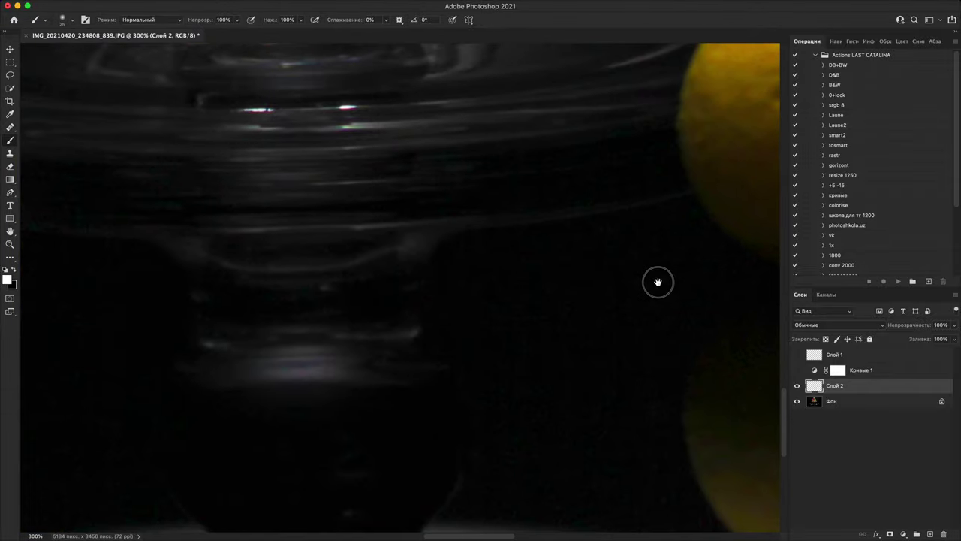
{"action": "scroll", "coordinate": [581, 278], "scroll_direction": "up", "scroll_amount": 5}
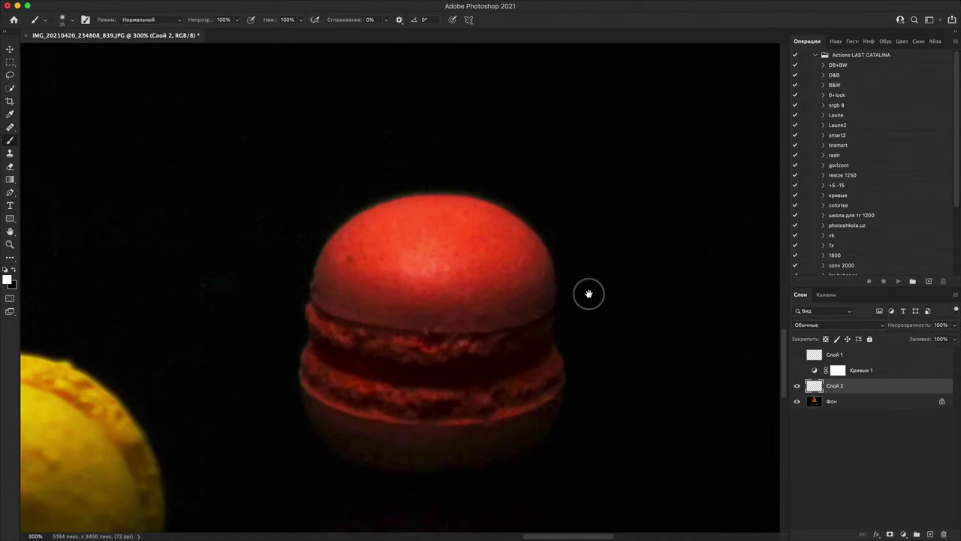
{"action": "key", "text": "ctrl+minus"}
{"action": "key", "text": "super+minus"}
{"action": "key", "text": "super+minus"}
{"action": "key", "text": "super+minus"}
{"action": "key", "text": "super+minus"}
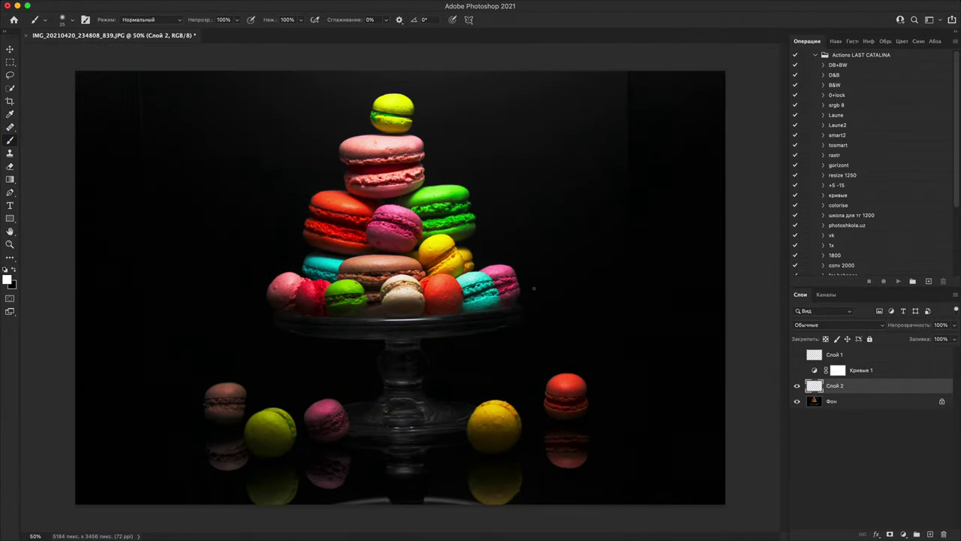
Step: Examine the stacked macarons' surfaces and edges at 400%, view them at 100%, and minimise the photo to return to Adobe Bridge
{"action": "key", "text": "super+plus"}
{"action": "key", "text": "super+plus"}
{"action": "key", "text": "super+plus"}
{"action": "key", "text": "super+plus"}
{"action": "key", "text": "super+plus"}
{"action": "key", "text": "super+plus"}
{"action": "left_click_drag", "start_coordinate": [478, 287], "coordinate": [528, 397]}
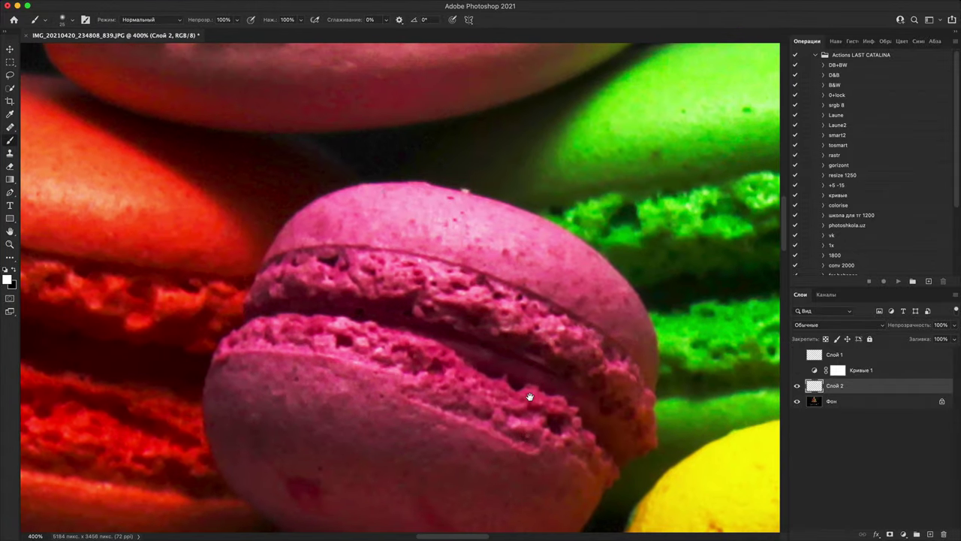
{"action": "scroll", "coordinate": [620, 326], "scroll_direction": "up", "scroll_amount": 10}
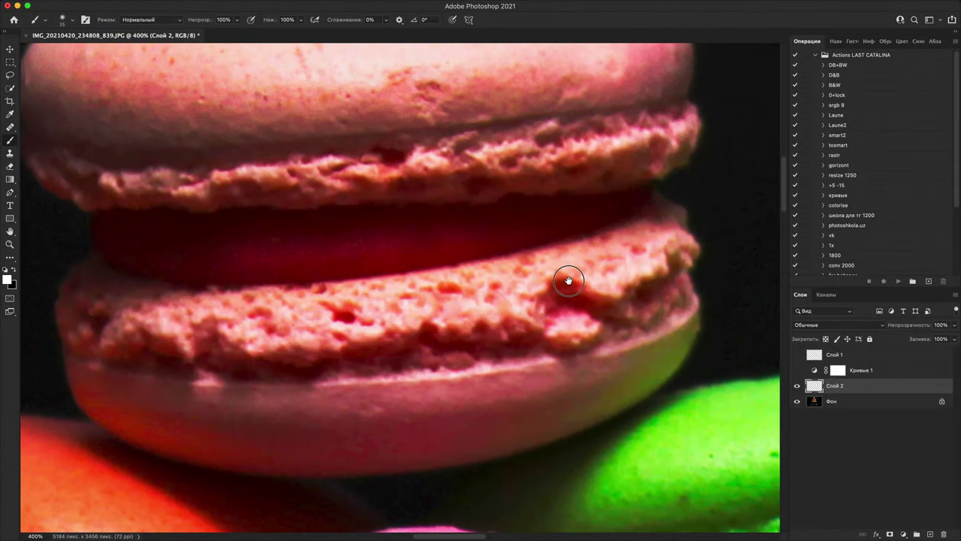
{"action": "scroll", "coordinate": [553, 293], "scroll_direction": "up", "scroll_amount": 8}
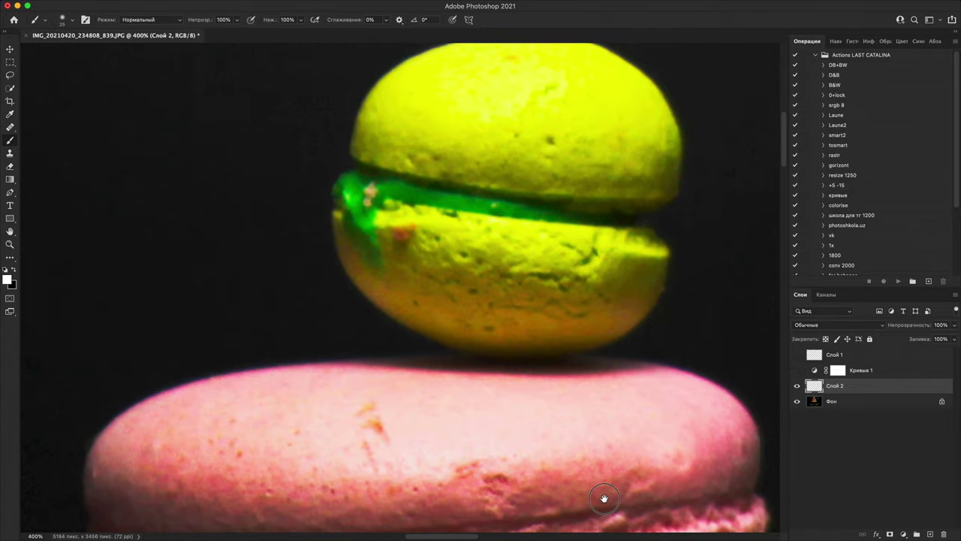
{"action": "scroll", "coordinate": [566, 379], "scroll_direction": "right", "scroll_amount": 5}
{"action": "scroll", "coordinate": [566, 379], "scroll_direction": "down", "scroll_amount": 4}
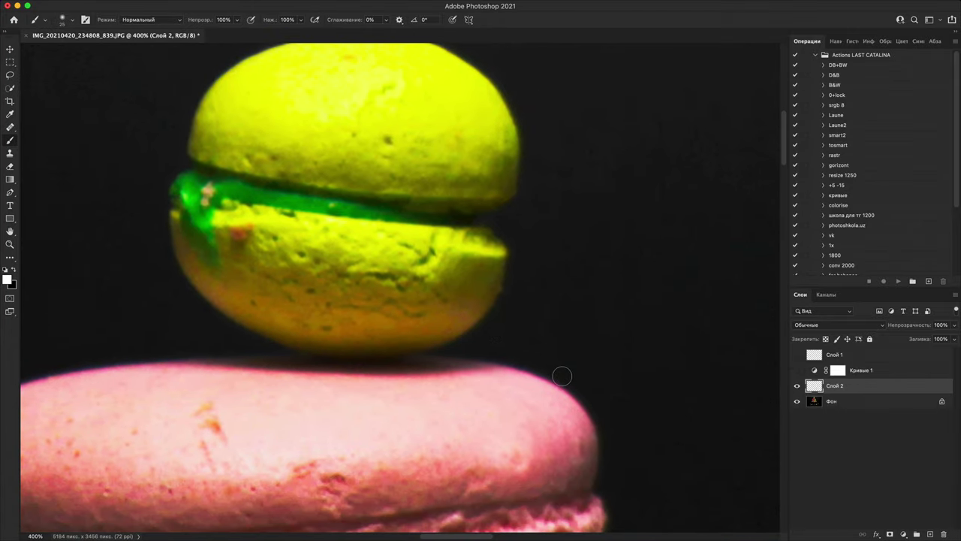
{"action": "mouse_move", "coordinate": [534, 393]}
{"action": "left_mouse_down"}
{"action": "mouse_move", "coordinate": [621, 425]}
{"action": "mouse_move", "coordinate": [497, 384]}
{"action": "left_mouse_up"}
{"action": "left_click_drag", "start_coordinate": [532, 351], "coordinate": [488, 52]}
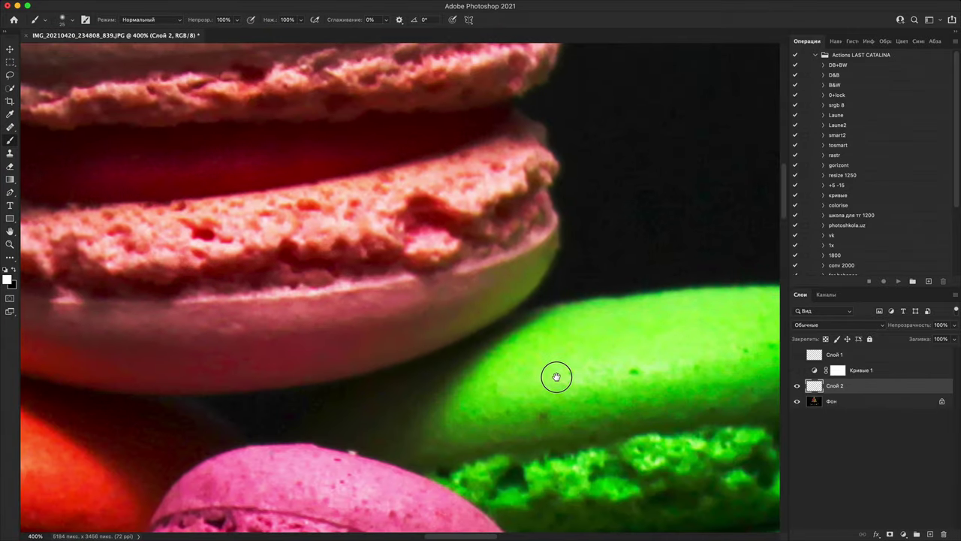
{"action": "left_click_drag", "start_coordinate": [556, 375], "coordinate": [536, 132]}
{"action": "scroll", "coordinate": [528, 402], "scroll_direction": "down", "scroll_amount": 10}
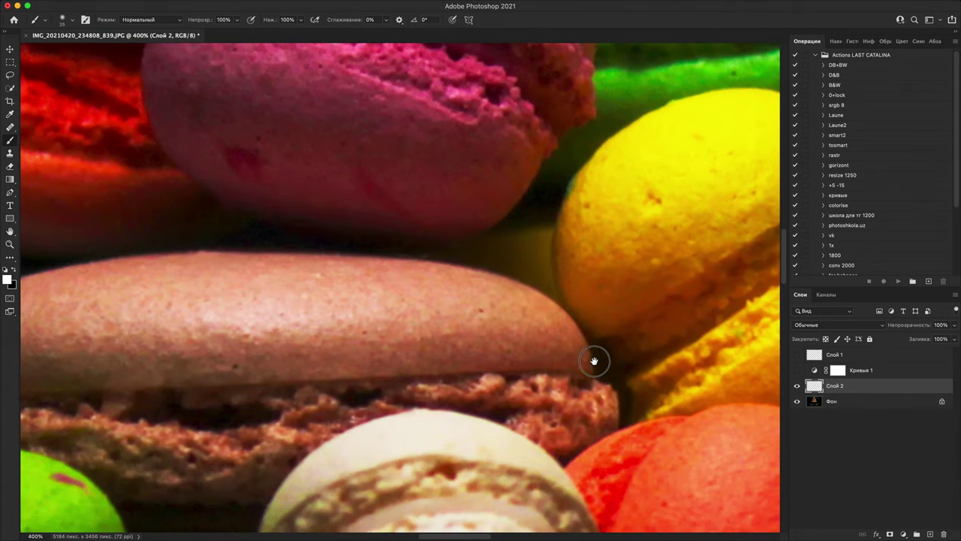
{"action": "scroll", "coordinate": [593, 354], "scroll_direction": "down", "scroll_amount": 10}
{"action": "scroll", "coordinate": [593, 354], "scroll_direction": "right", "scroll_amount": 5}
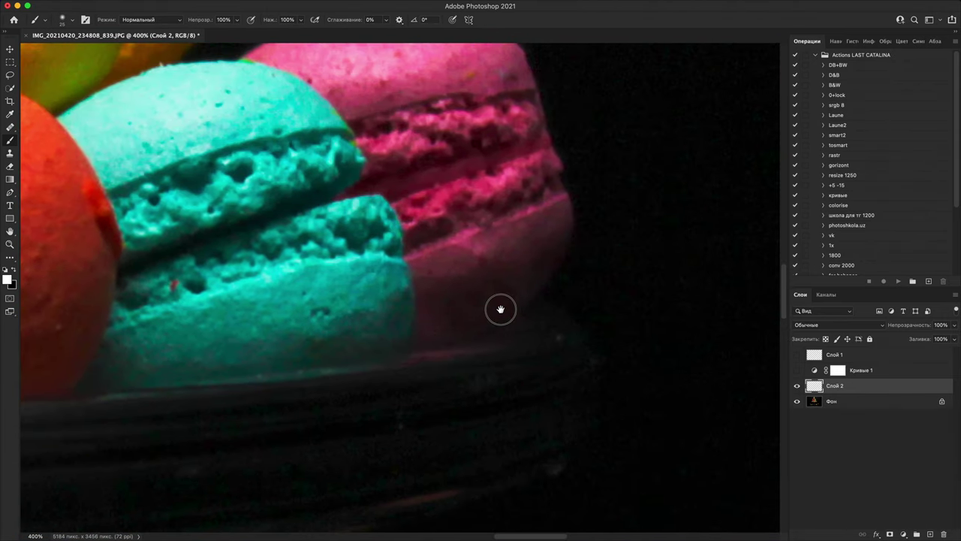
{"action": "left_click_drag", "start_coordinate": [500, 309], "coordinate": [506, 292]}
{"action": "key", "text": "super+1"}
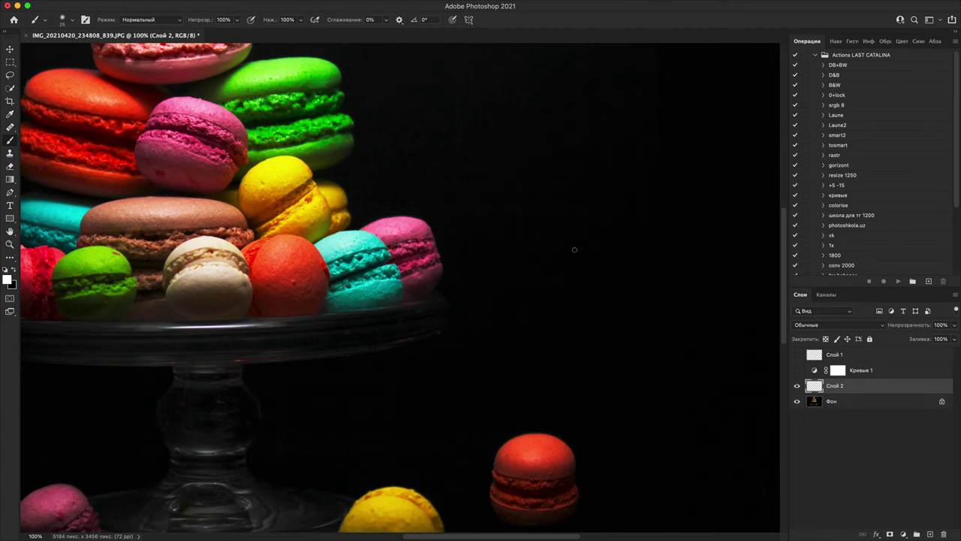
{"action": "left_click", "coordinate": [17, 6]}
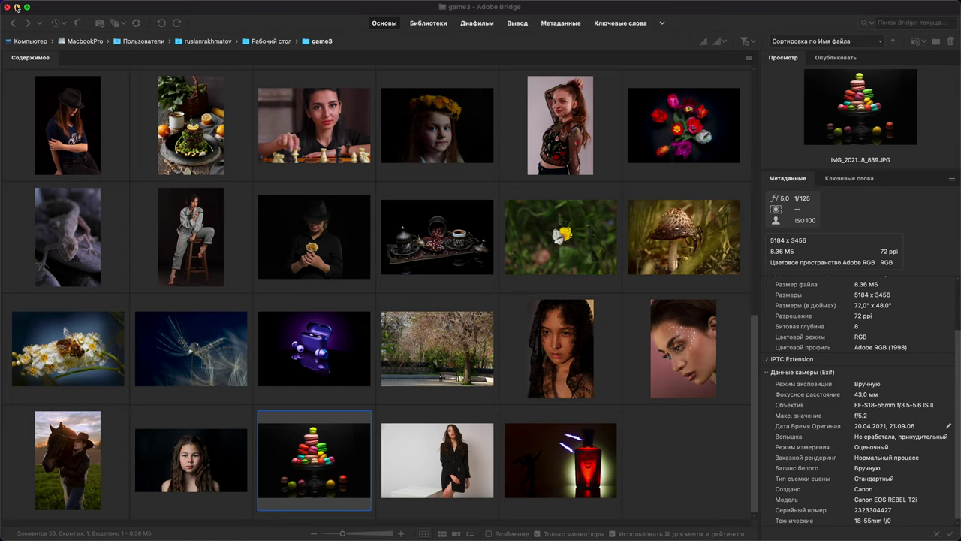
Step: Return to the macaron photo in Photoshop and examine the lower-tier macarons' surfaces and edges at 400% and 300%
{"action": "double_click", "coordinate": [293, 448]}
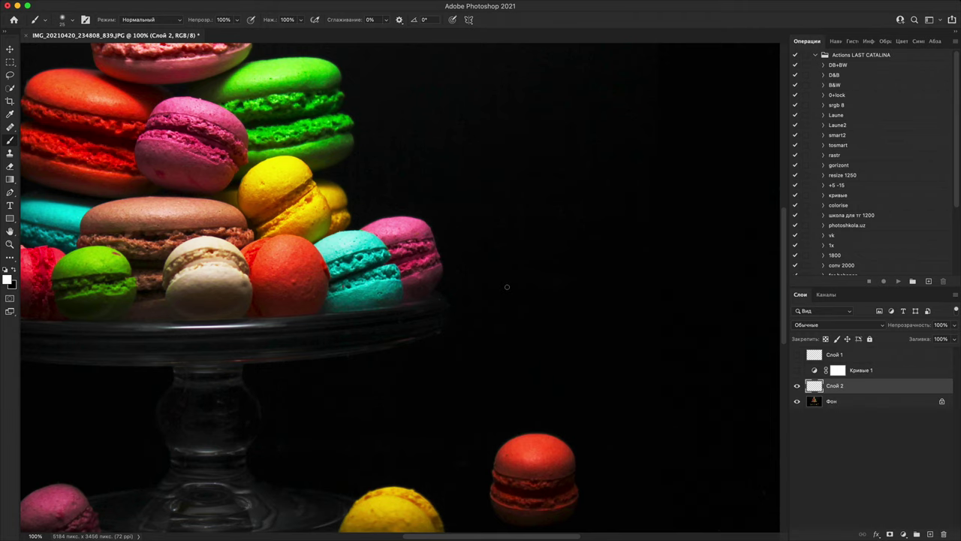
{"action": "key", "text": "super+plus"}
{"action": "key", "text": "super+plus"}
{"action": "key", "text": "super+plus"}
{"action": "key", "text": "v"}
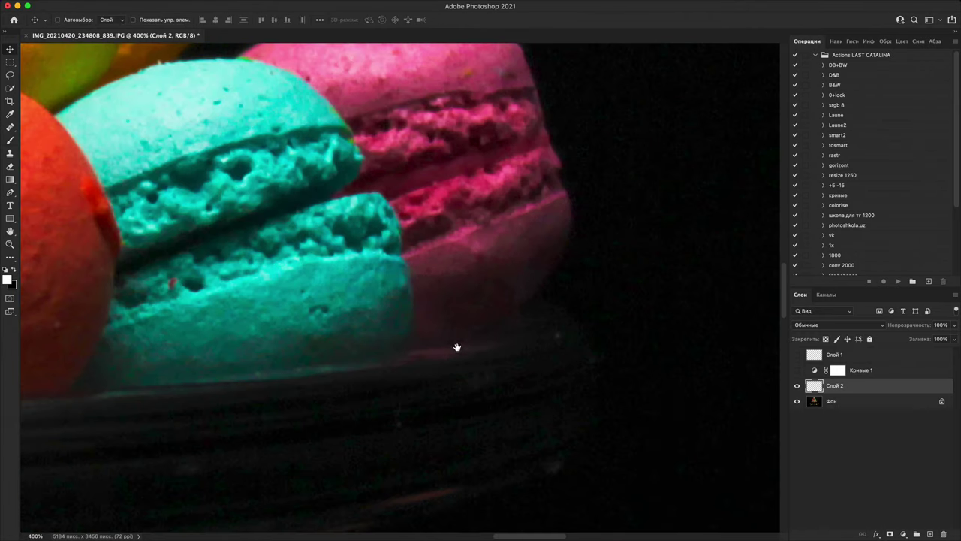
{"action": "left_click_drag", "start_coordinate": [479, 383], "coordinate": [478, 378]}
{"action": "scroll", "coordinate": [477, 378], "scroll_direction": "down", "scroll_amount": 3}
{"action": "key", "text": "b"}
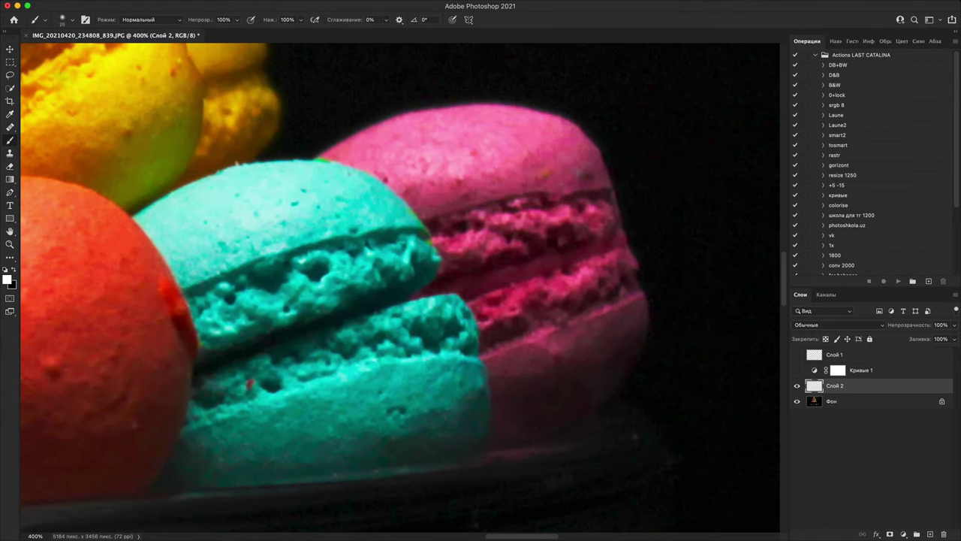
{"action": "scroll", "coordinate": [578, 326], "scroll_direction": "down", "scroll_amount": 5}
{"action": "scroll", "coordinate": [497, 364], "scroll_direction": "up", "scroll_amount": 7}
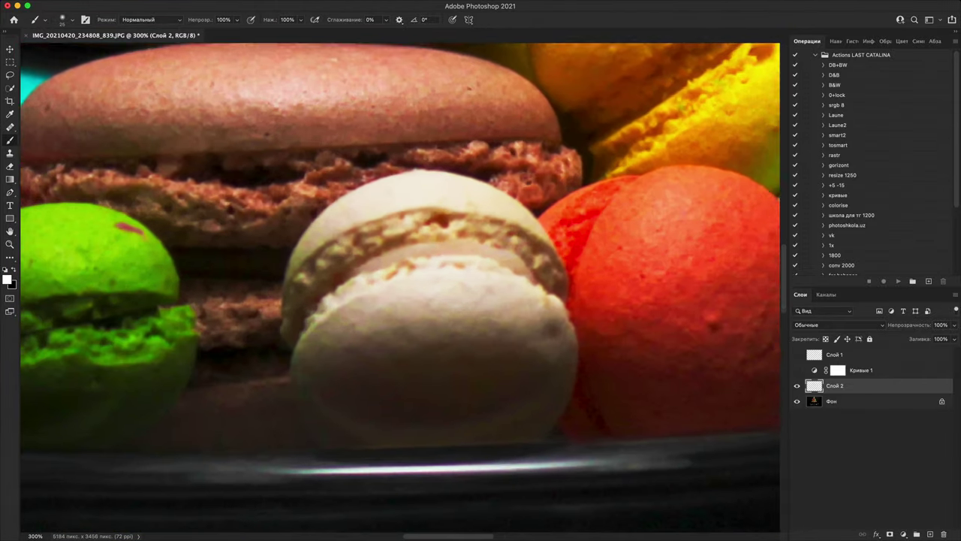
{"action": "left_click_drag", "start_coordinate": [497, 364], "coordinate": [639, 371]}
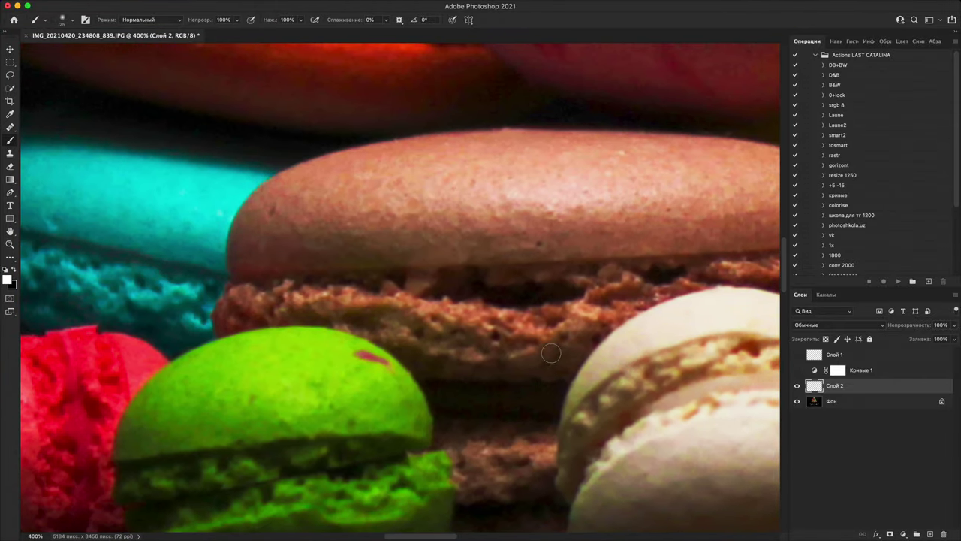
Step: Examine the macarons from the middle of the stack up to its peak at 300%, then view the whole photo at 50%
{"action": "key", "text": "super+minus"}
{"action": "scroll", "coordinate": [524, 347], "scroll_direction": "down", "scroll_amount": 2}
{"action": "left_click_drag", "start_coordinate": [523, 337], "coordinate": [531, 300]}
{"action": "left_click_drag", "start_coordinate": [714, 198], "coordinate": [554, 255]}
{"action": "left_click_drag", "start_coordinate": [766, 203], "coordinate": [488, 266]}
{"action": "left_click_drag", "start_coordinate": [550, 81], "coordinate": [485, 313]}
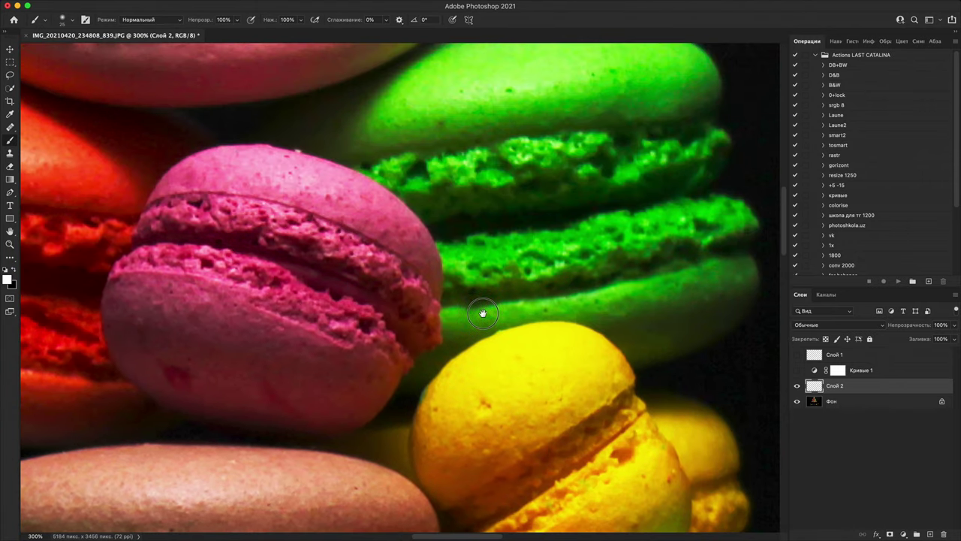
{"action": "left_click_drag", "start_coordinate": [408, 187], "coordinate": [503, 354]}
{"action": "scroll", "coordinate": [502, 354], "scroll_direction": "up", "scroll_amount": 15}
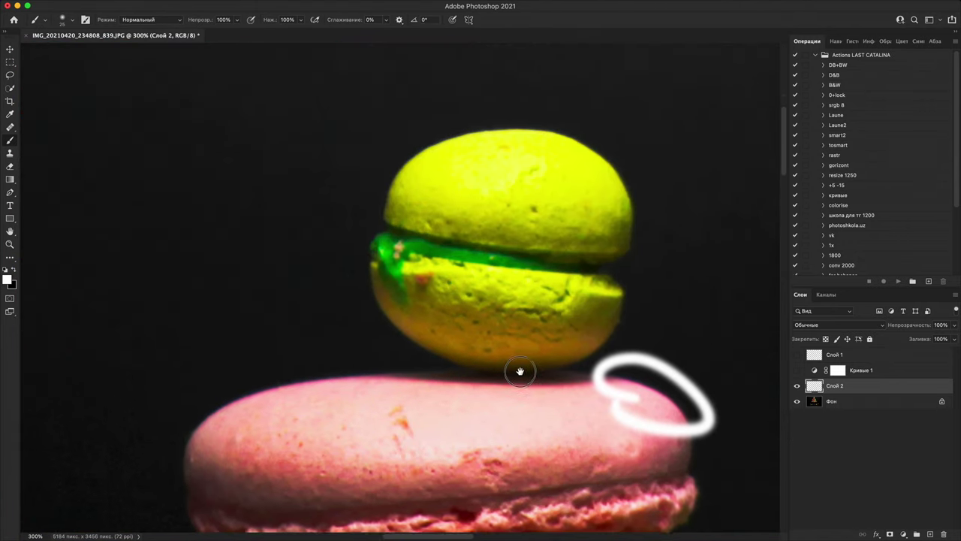
{"action": "key", "text": "super+minus"}
{"action": "key", "text": "super+minus"}
{"action": "key", "text": "super+minus"}
{"action": "key", "text": "super+minus"}
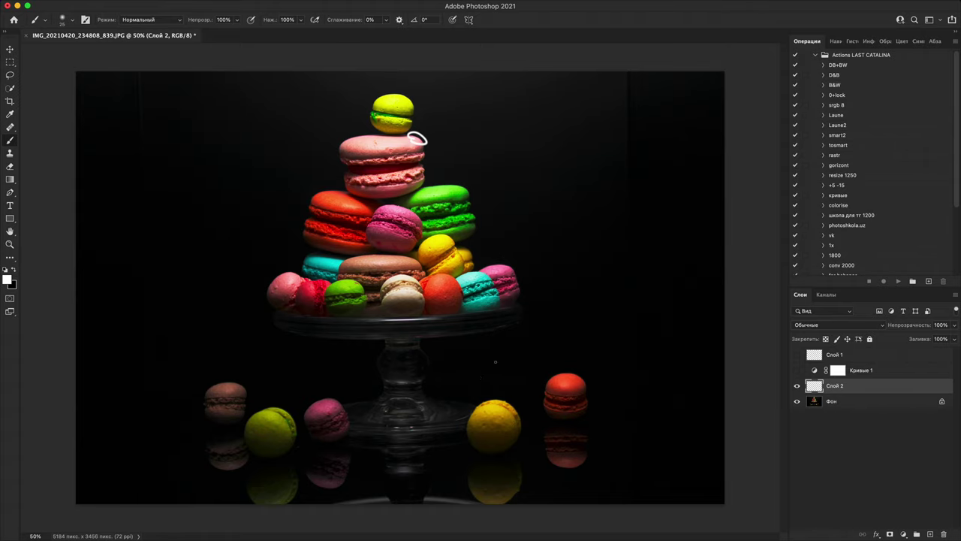
Step: Crop the photo to a vertical frame around the macaron stand, about 2286 × 3456 px, leaving an empty strip above the image
{"action": "key", "text": "c"}
{"action": "left_click_drag", "start_coordinate": [684, 286], "coordinate": [621, 285]}
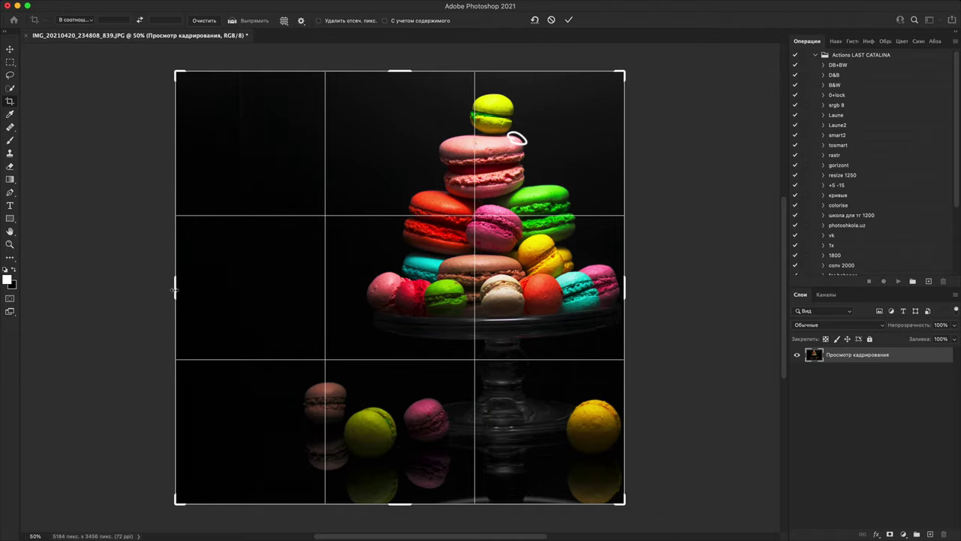
{"action": "left_click_drag", "start_coordinate": [174, 289], "coordinate": [253, 281]}
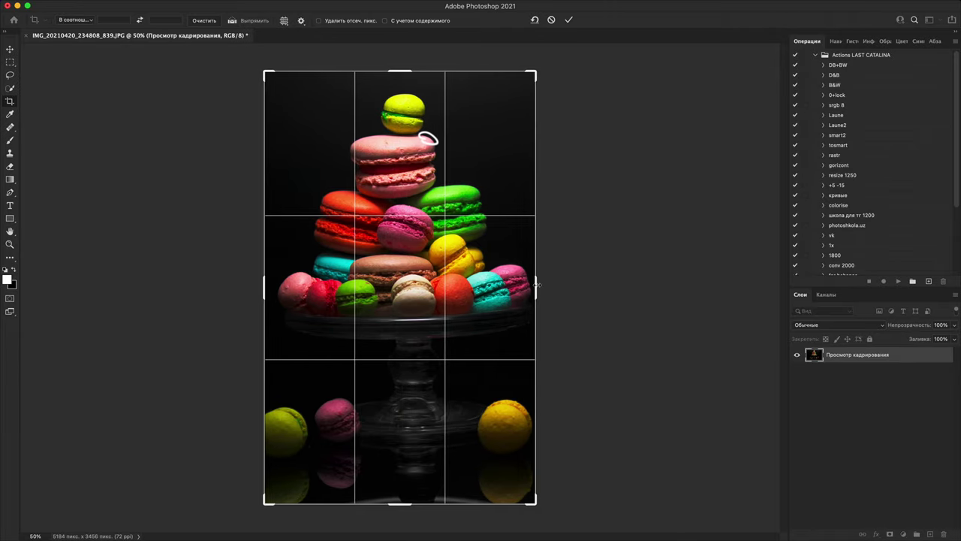
{"action": "left_click_drag", "start_coordinate": [537, 285], "coordinate": [544, 283]}
{"action": "mouse_move", "coordinate": [448, 250]}
{"action": "left_mouse_down"}
{"action": "mouse_move", "coordinate": [451, 284]}
{"action": "mouse_move", "coordinate": [441, 257]}
{"action": "left_mouse_up"}
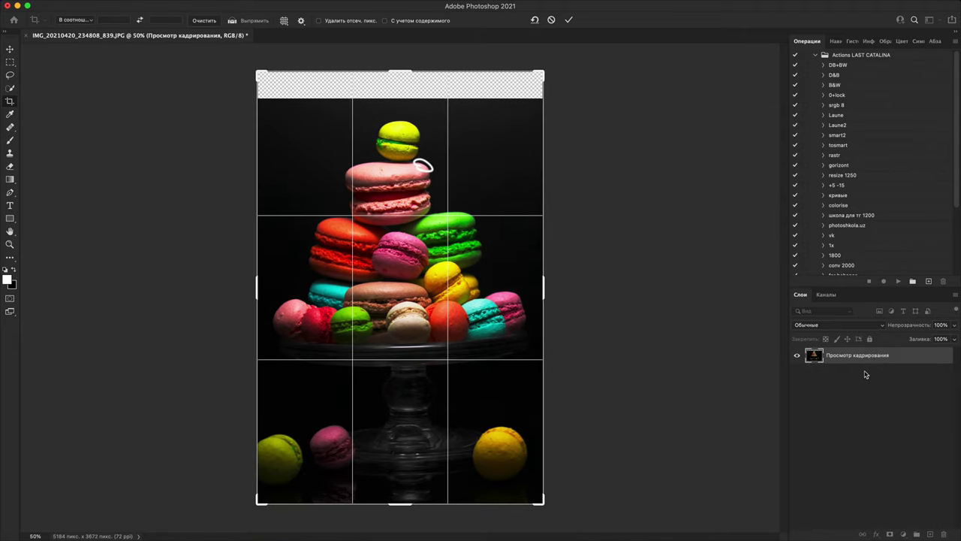
{"action": "left_click", "coordinate": [826, 360]}
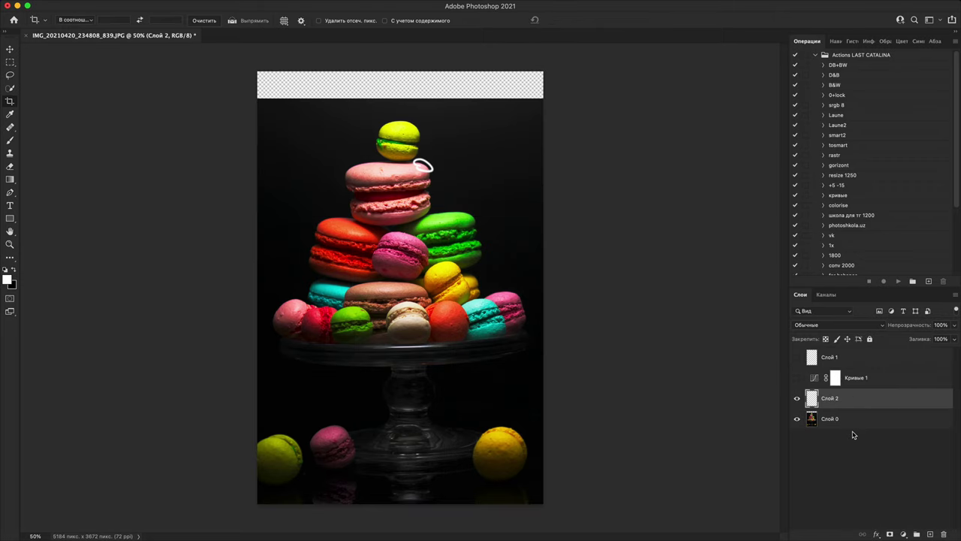
Step: Add a new layer filled with black and place it beneath the photo layer Слой 0
{"action": "left_click", "coordinate": [930, 534], "text": "ctrl"}
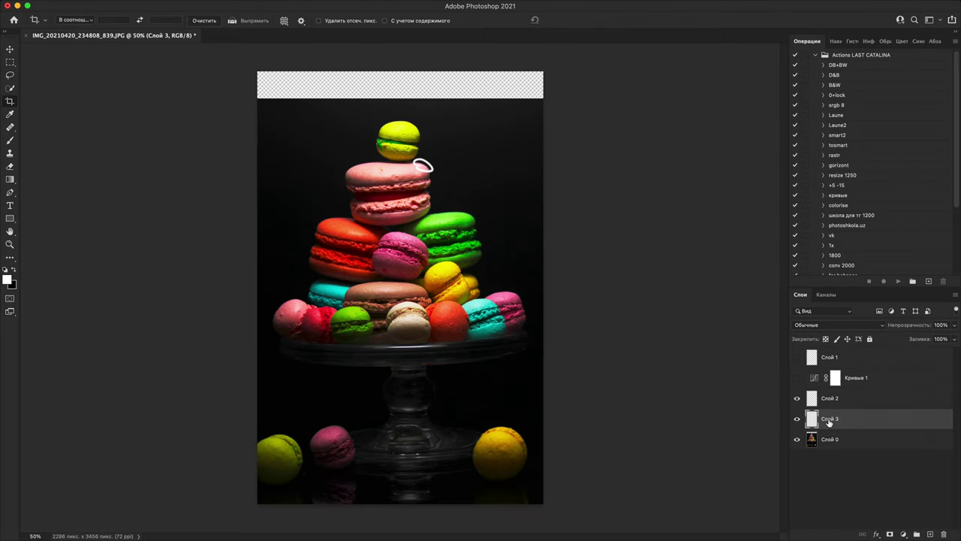
{"action": "key", "text": "super+BackSpace"}
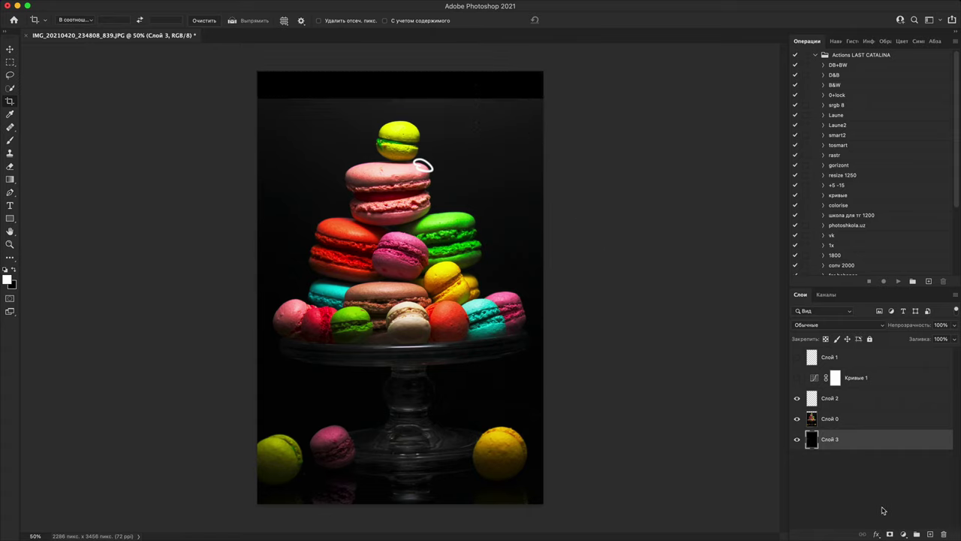
Step: Add a layer above Слой 2 and paint out the loose macarons beside the stand's base with a black 300 px brush
{"action": "left_click", "coordinate": [890, 398]}
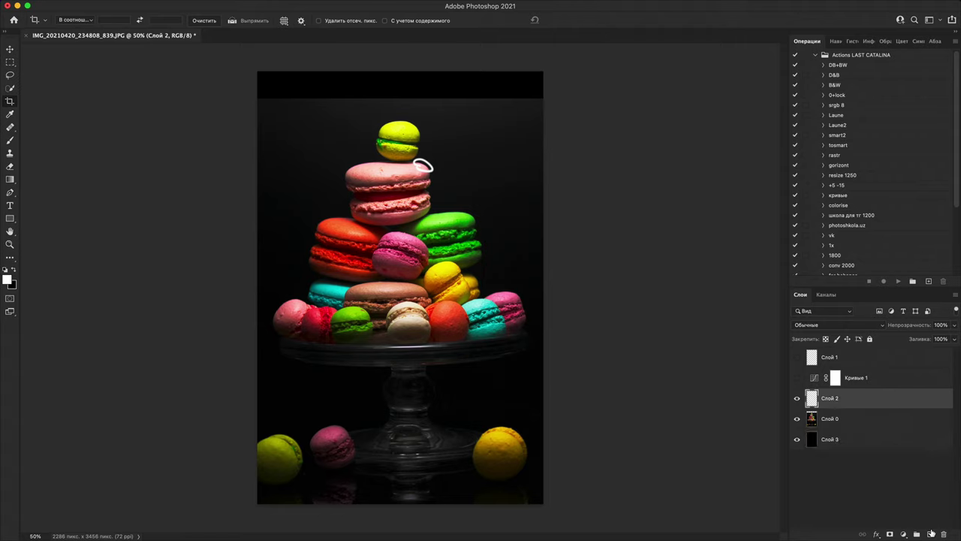
{"action": "left_click", "coordinate": [930, 533]}
{"action": "key", "text": "b"}
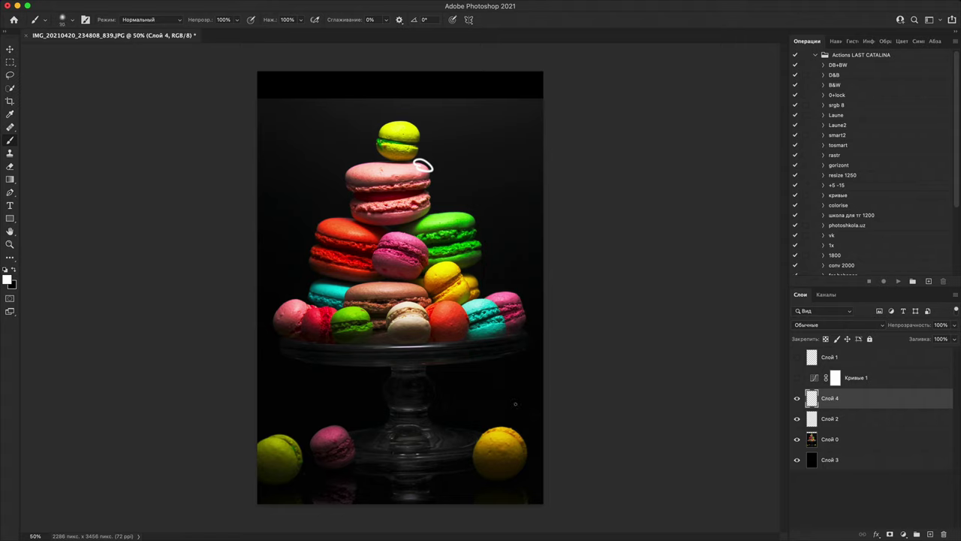
{"action": "key", "text": "bracketright"}
{"action": "key", "text": "bracketright"}
{"action": "key", "text": "bracketright"}
{"action": "key", "text": "bracketright"}
{"action": "key", "text": "bracketright"}
{"action": "key", "text": "bracketright"}
{"action": "key", "text": "bracketright"}
{"action": "key", "text": "x"}
{"action": "mouse_move", "coordinate": [536, 450]}
{"action": "left_mouse_down"}
{"action": "mouse_move", "coordinate": [491, 460]}
{"action": "mouse_move", "coordinate": [484, 451]}
{"action": "mouse_move", "coordinate": [509, 462]}
{"action": "mouse_move", "coordinate": [489, 433]}
{"action": "mouse_move", "coordinate": [491, 460]}
{"action": "left_mouse_up"}
{"action": "left_click", "coordinate": [312, 421], "text": "alt"}
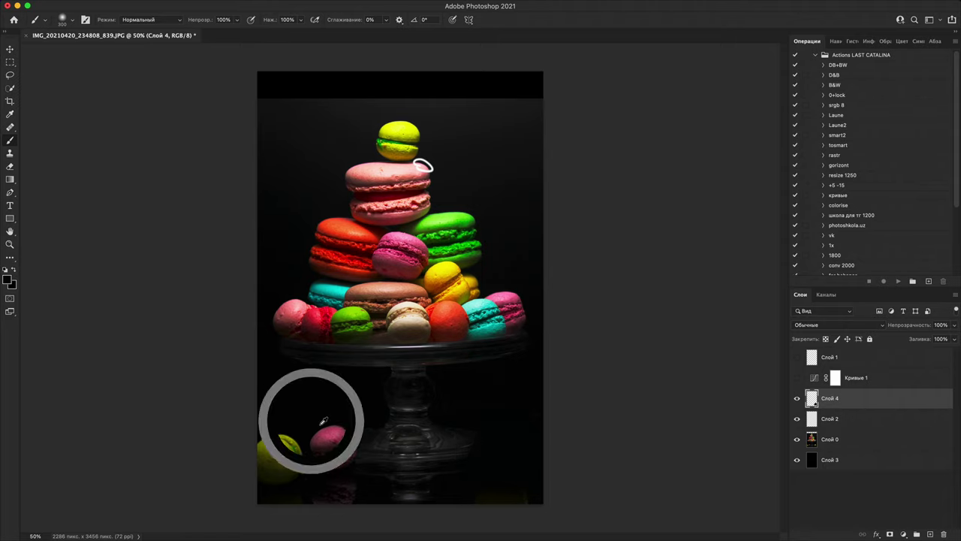
{"action": "mouse_move", "coordinate": [337, 442]}
{"action": "left_mouse_down"}
{"action": "mouse_move", "coordinate": [308, 436]}
{"action": "mouse_move", "coordinate": [333, 461]}
{"action": "mouse_move", "coordinate": [285, 446]}
{"action": "mouse_move", "coordinate": [262, 386]}
{"action": "left_mouse_up"}
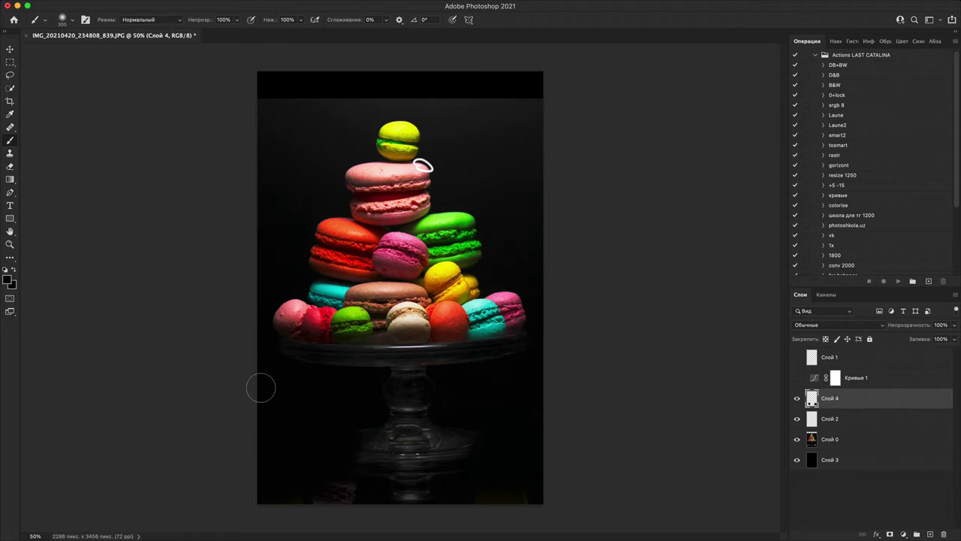
Step: Brush dark background colour over the black strip above the photo, and hide Слой 2 with its white marking
{"action": "mouse_move", "coordinate": [543, 93]}
{"action": "left_mouse_down"}
{"action": "mouse_move", "coordinate": [426, 89]}
{"action": "mouse_move", "coordinate": [450, 81]}
{"action": "mouse_move", "coordinate": [455, 64]}
{"action": "mouse_move", "coordinate": [343, 70]}
{"action": "left_mouse_up"}
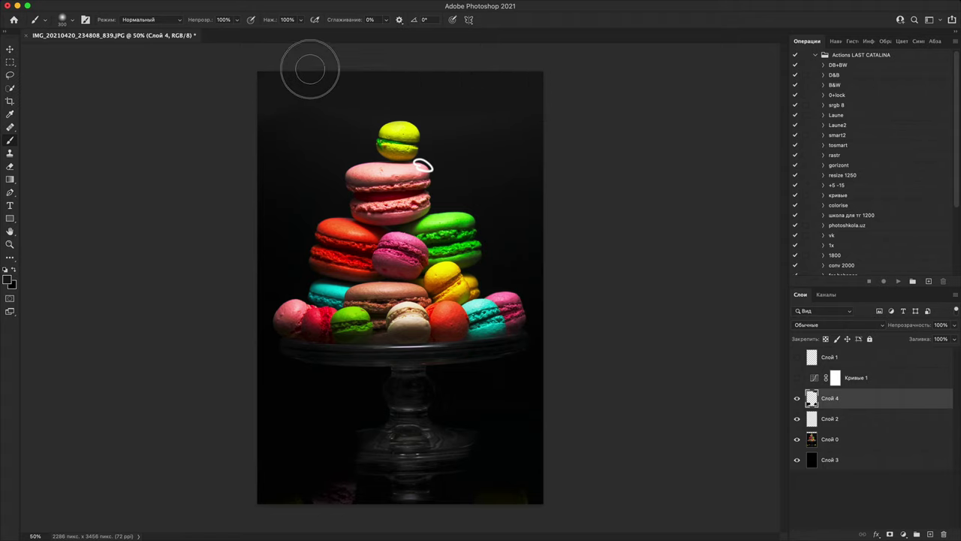
{"action": "left_click", "coordinate": [797, 418]}
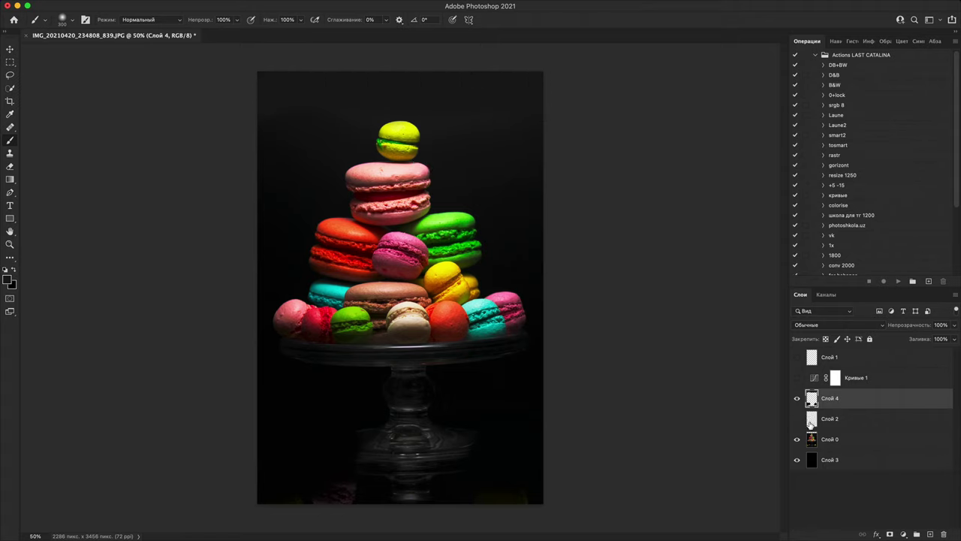
Step: Add a Selective Color adjustment layer above Слой 4 and set Black to +5% for the Blacks range
{"action": "left_click", "coordinate": [905, 534]}
{"action": "left_click", "coordinate": [906, 513]}
{"action": "left_click", "coordinate": [681, 144]}
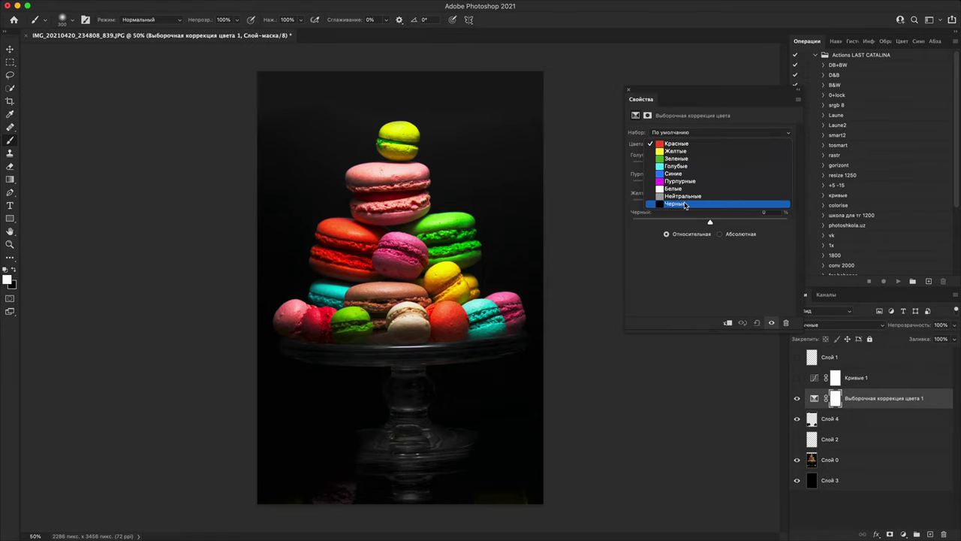
{"action": "left_click", "coordinate": [706, 206]}
{"action": "left_click_drag", "start_coordinate": [710, 221], "coordinate": [715, 223]}
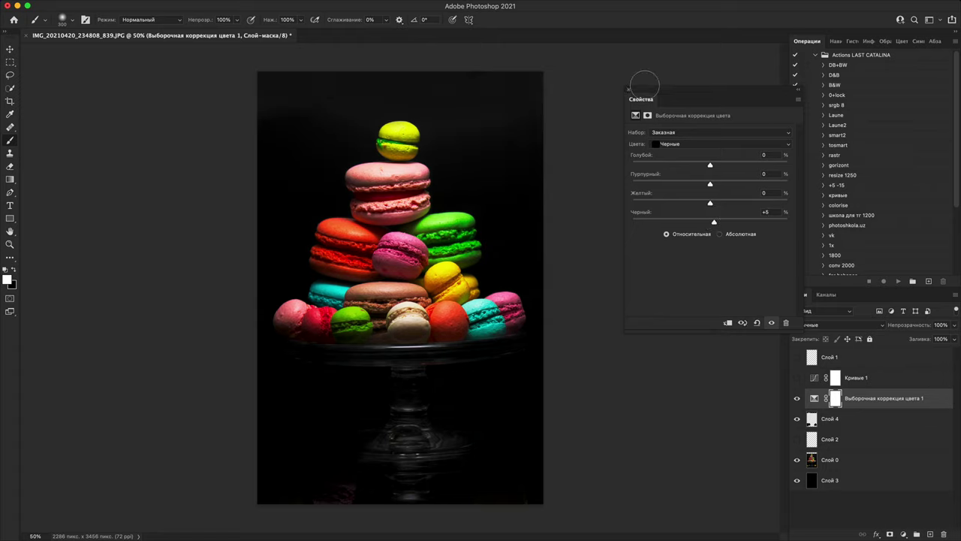
{"action": "left_click", "coordinate": [629, 90]}
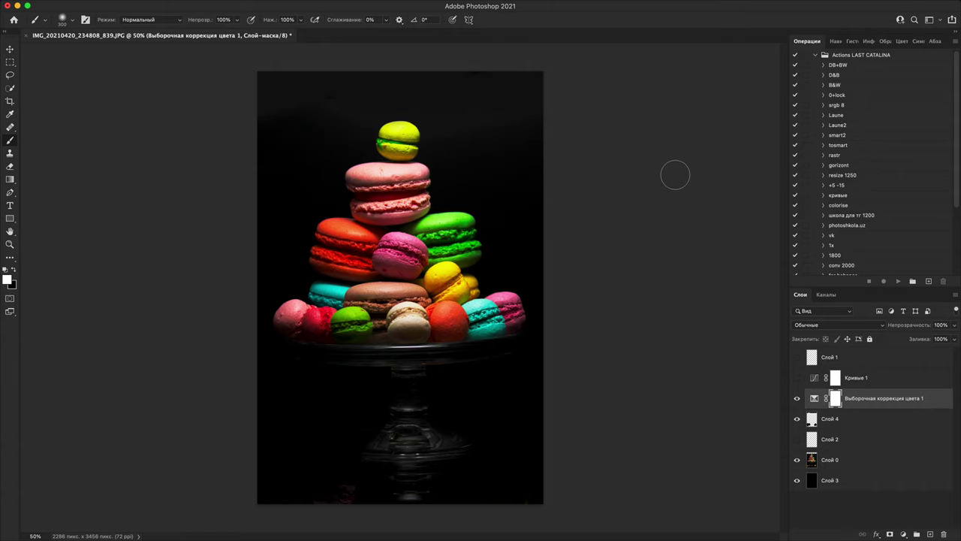
Step: Add a new layer and paint soft turquoise and pink spots beside the stack, using colours sampled from the macarons
{"action": "left_click", "coordinate": [929, 535]}
{"action": "left_click", "coordinate": [487, 304], "text": "alt"}
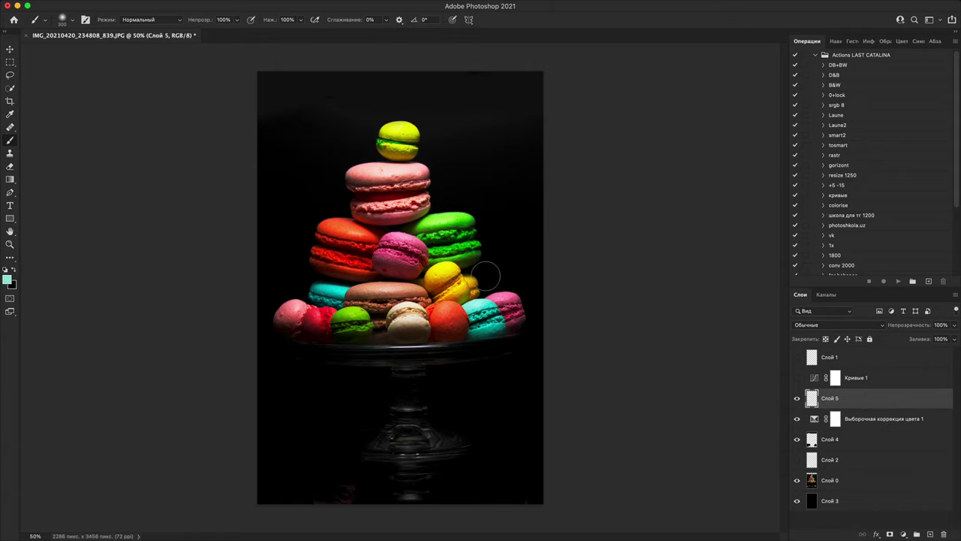
{"action": "mouse_move", "coordinate": [487, 274]}
{"action": "left_mouse_down"}
{"action": "mouse_move", "coordinate": [495, 267]}
{"action": "mouse_move", "coordinate": [490, 276]}
{"action": "left_mouse_up"}
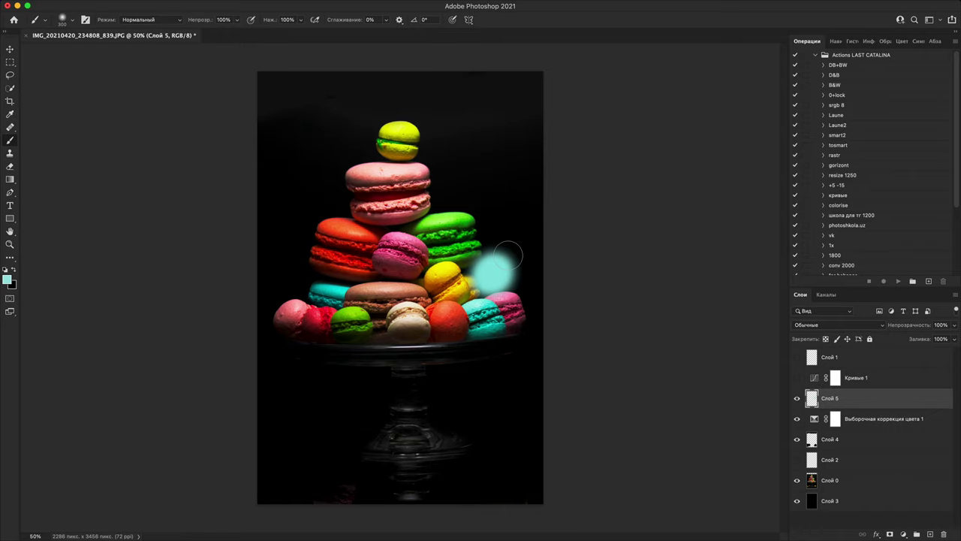
{"action": "left_click", "coordinate": [483, 316], "text": "alt"}
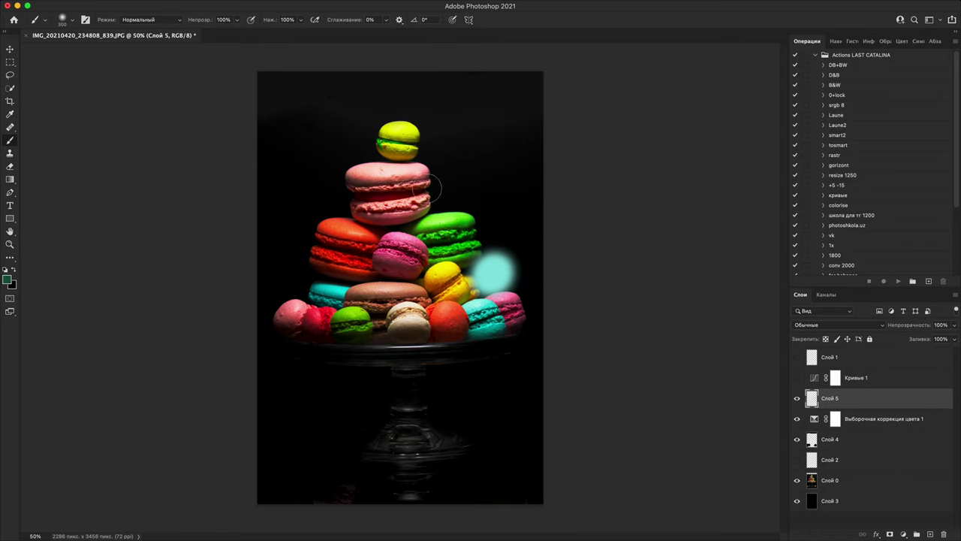
{"action": "left_click", "coordinate": [413, 226], "text": "alt"}
{"action": "left_click_drag", "start_coordinate": [440, 207], "coordinate": [449, 194]}
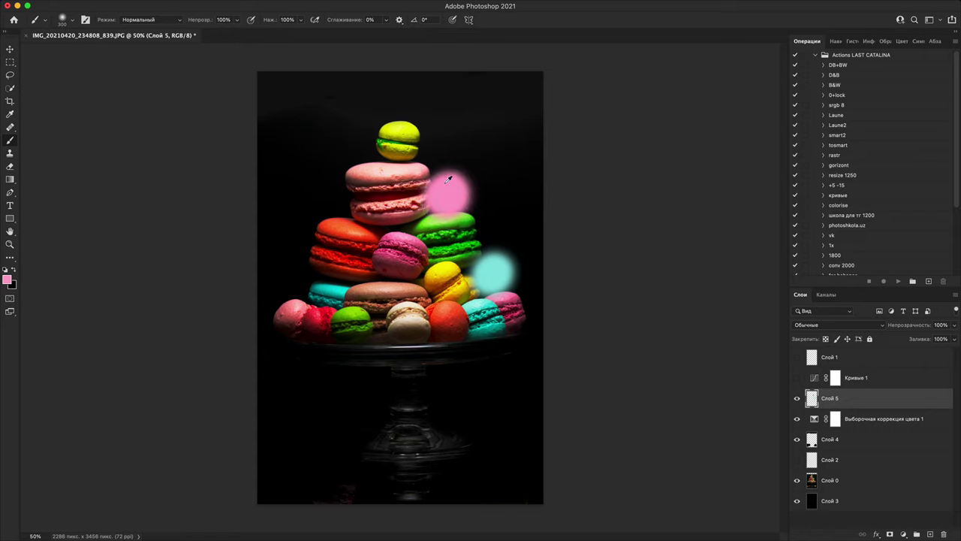
{"action": "left_click", "coordinate": [416, 178], "text": "alt"}
{"action": "mouse_move", "coordinate": [437, 151]}
{"action": "left_mouse_down"}
{"action": "mouse_move", "coordinate": [425, 161]}
{"action": "mouse_move", "coordinate": [432, 155]}
{"action": "left_mouse_up"}
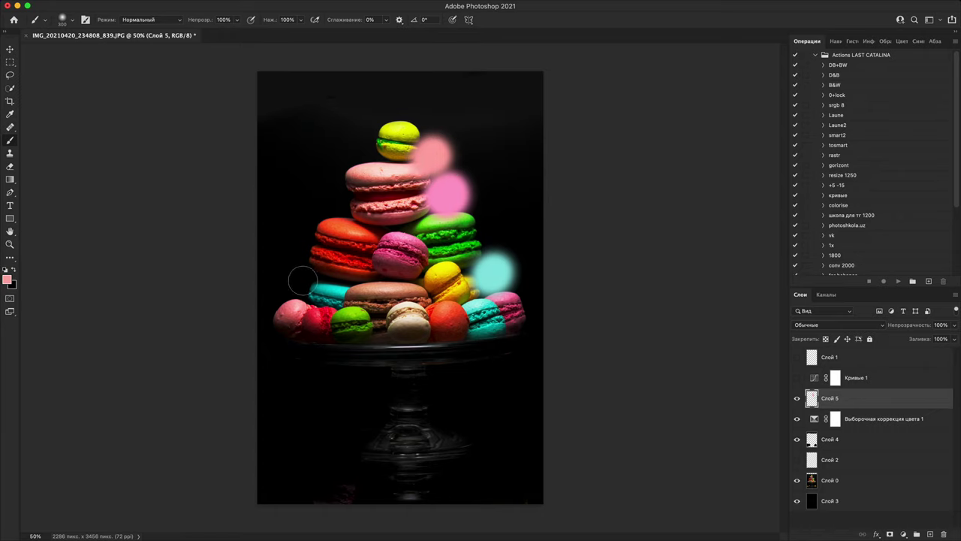
{"action": "key", "text": "super+z"}
Step: Paint a soft orange-red spot, sampled from the large red macaron, at the upper edge of the pale pink macaron near the peak
{"action": "left_click", "coordinate": [356, 245], "text": "alt"}
{"action": "left_click", "coordinate": [433, 156]}
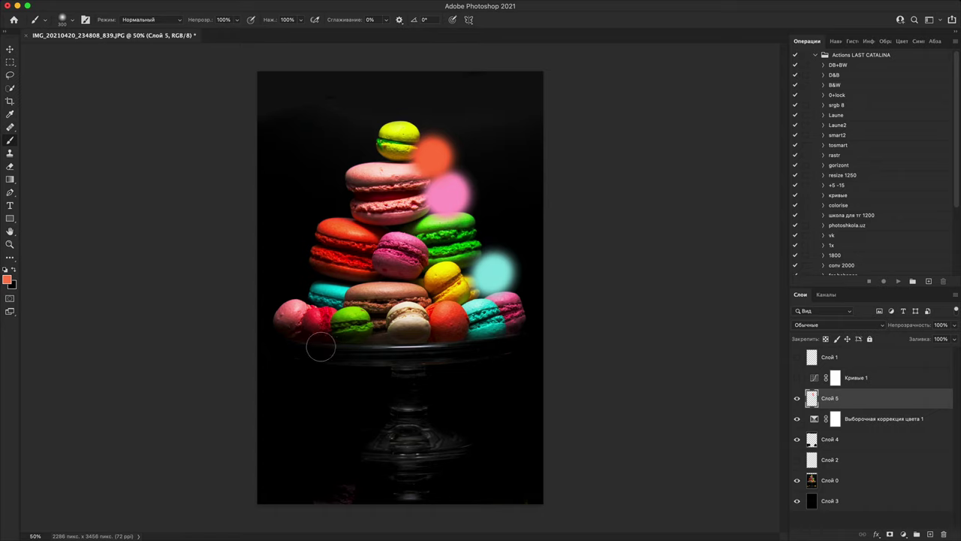
{"action": "left_click", "coordinate": [281, 286], "text": "alt"}
{"action": "mouse_move", "coordinate": [288, 308]}
{"action": "left_mouse_down"}
{"action": "mouse_move", "coordinate": [289, 340]}
{"action": "mouse_move", "coordinate": [277, 311]}
{"action": "left_mouse_up"}
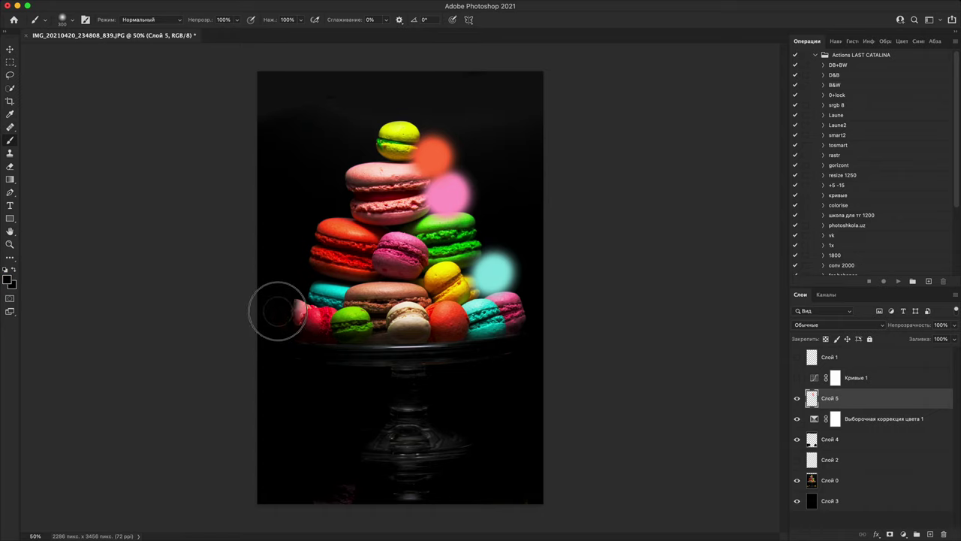
{"action": "key", "text": "super+z"}
{"action": "left_click", "coordinate": [253, 339], "text": "alt"}
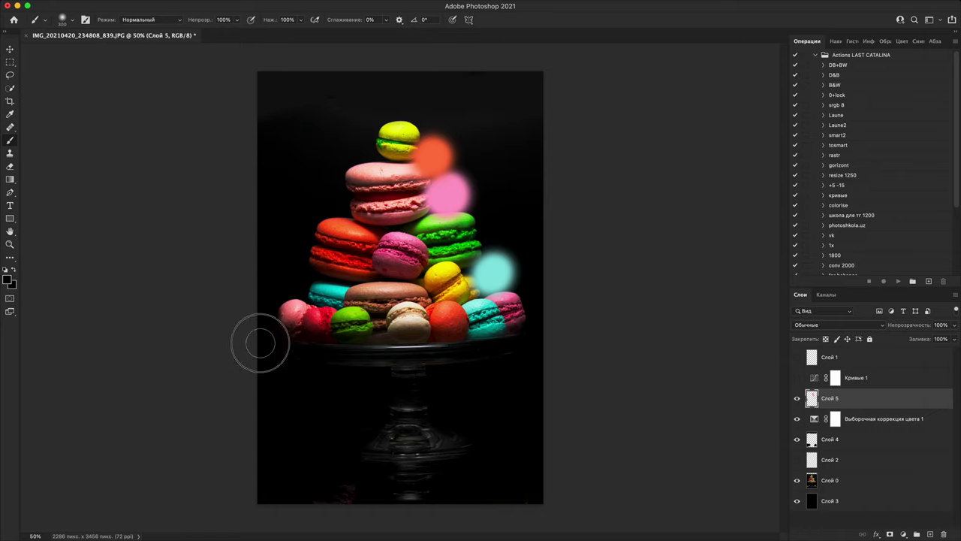
Step: Paint a sampled crimson spot above the lowest pink macaron and an orange one above the large red macaron, then hide Слой 5
{"action": "left_click", "coordinate": [313, 320], "text": "alt"}
{"action": "left_click", "coordinate": [299, 285]}
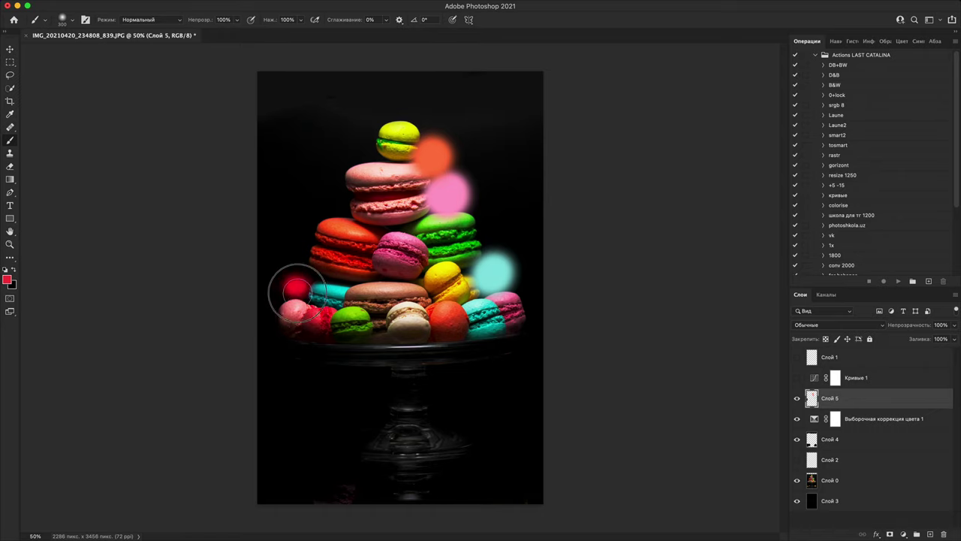
{"action": "left_click", "coordinate": [347, 218], "text": "alt"}
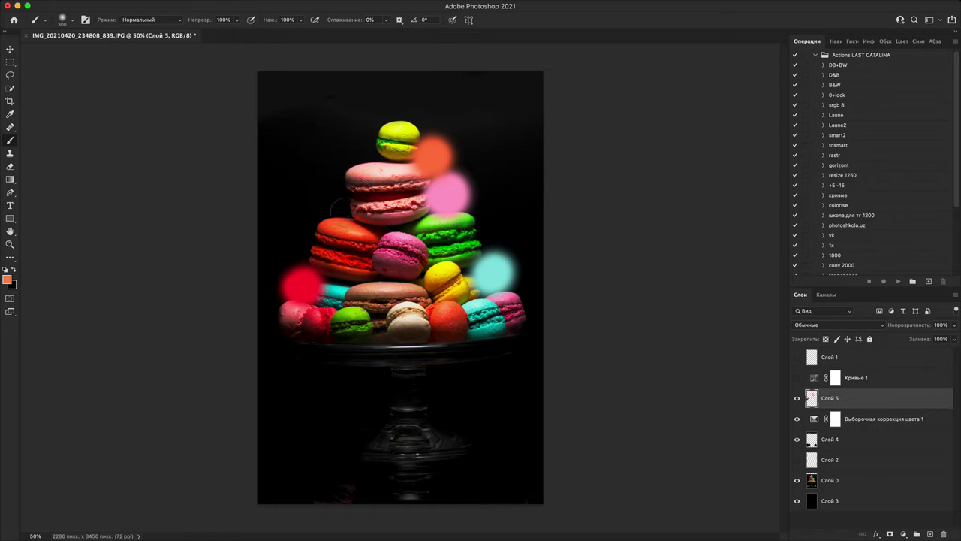
{"action": "left_click", "coordinate": [340, 209]}
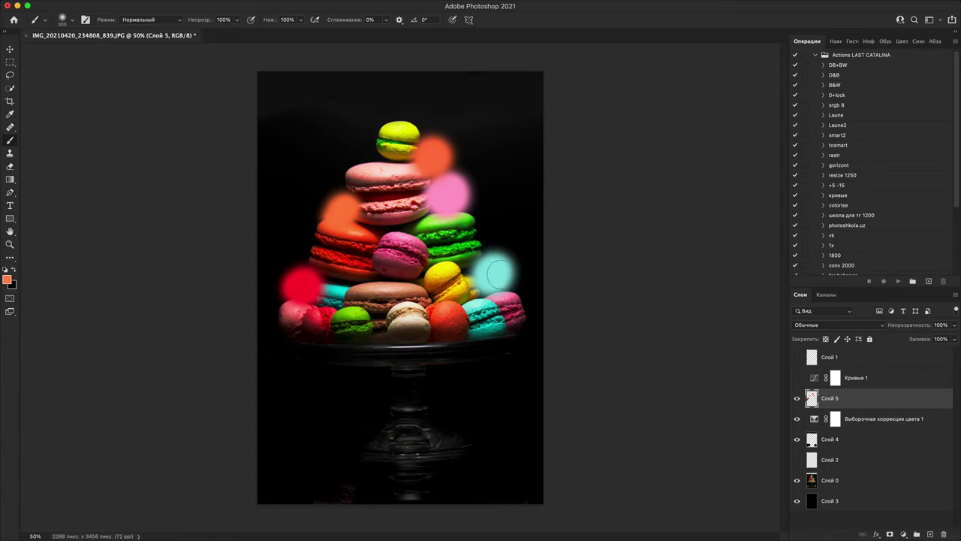
{"action": "left_click", "coordinate": [798, 399]}
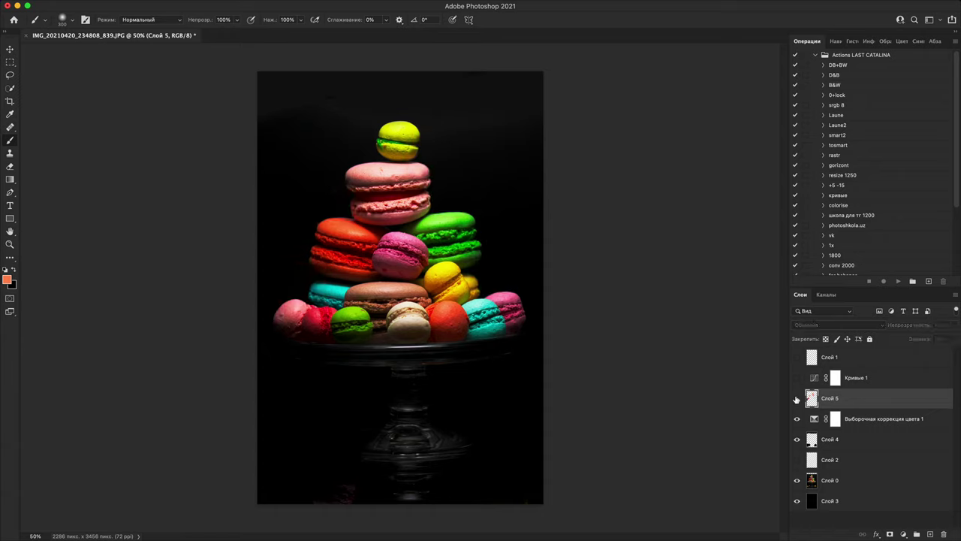
Step: Show Слой 5 and add a Curves adjustment layer above it raising input 16 to output 142, with its mask inverted to black
{"action": "left_click", "coordinate": [797, 399]}
{"action": "left_click", "coordinate": [796, 399]}
{"action": "left_click", "coordinate": [796, 398]}
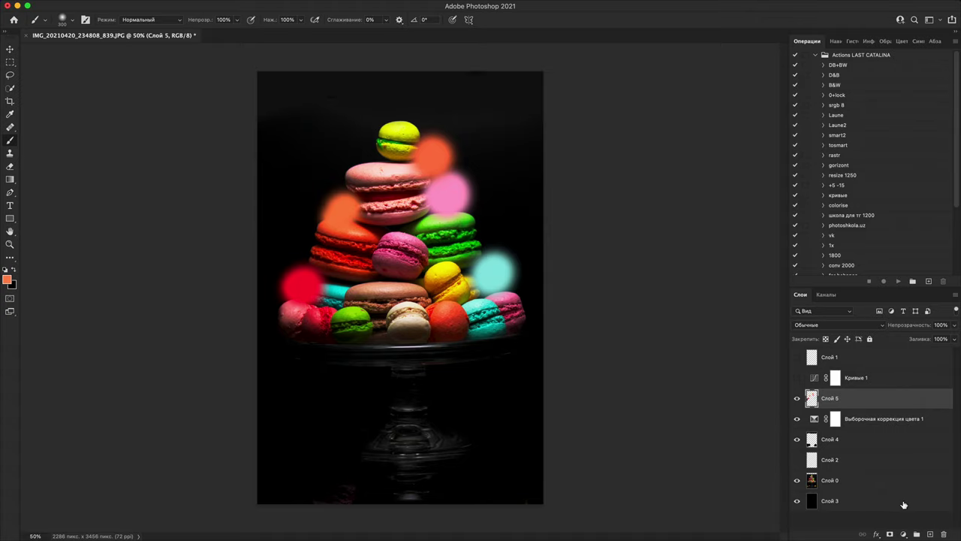
{"action": "left_click", "coordinate": [902, 531]}
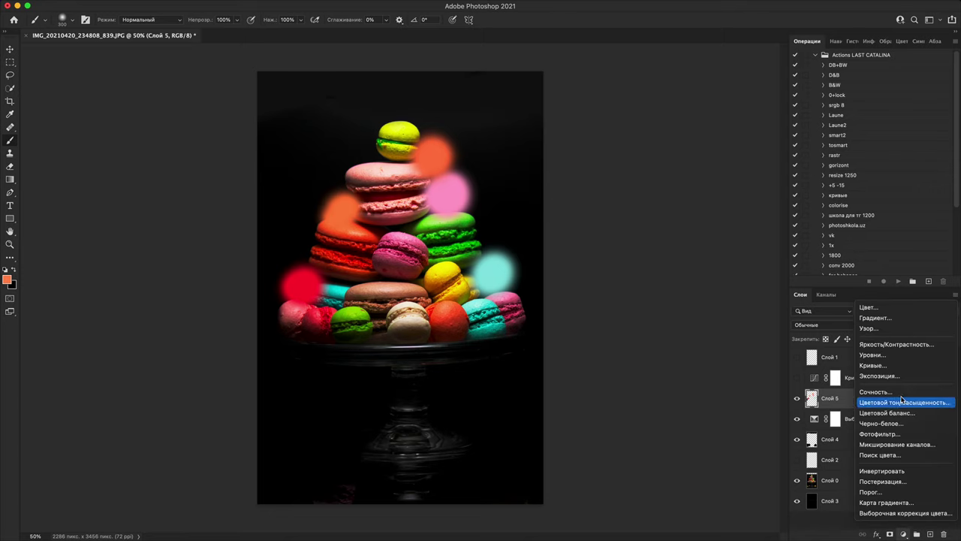
{"action": "left_click", "coordinate": [871, 366]}
{"action": "left_click_drag", "start_coordinate": [720, 216], "coordinate": [664, 216]}
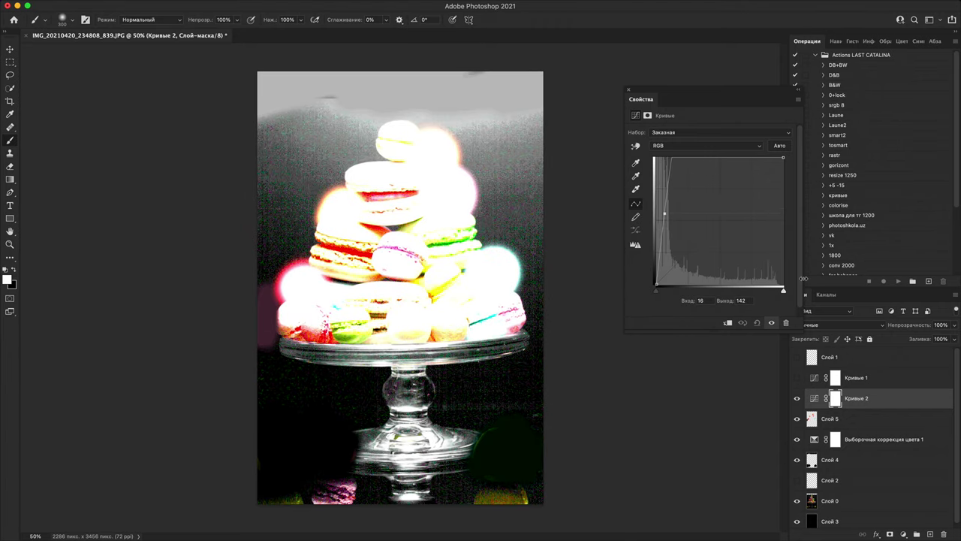
{"action": "key", "text": "super+i"}
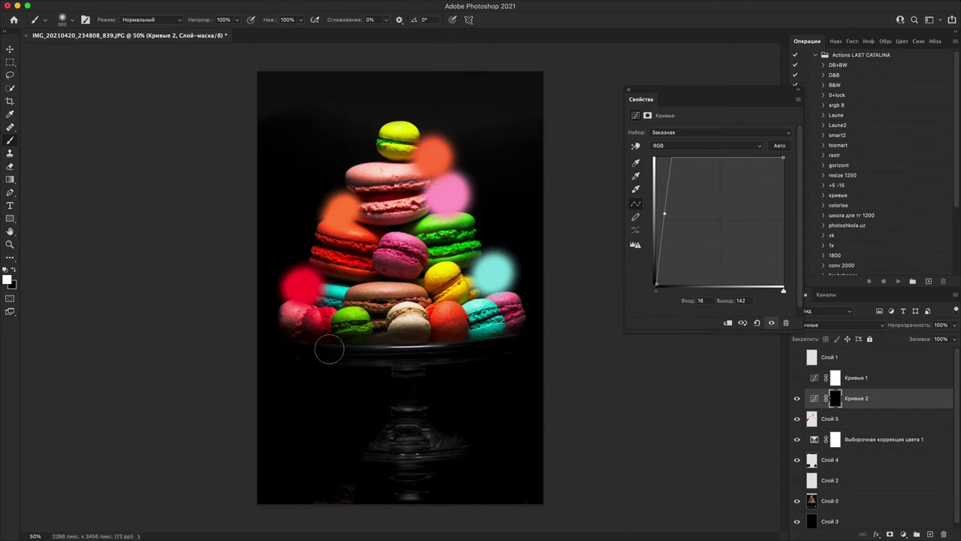
Step: Reveal the brightening Curves on the glass stand by painting its mask white with a 10% opacity brush, then lower the adjustment layer's opacity to 27%
{"action": "mouse_move", "coordinate": [338, 349]}
{"action": "left_mouse_down"}
{"action": "mouse_move", "coordinate": [491, 345]}
{"action": "mouse_move", "coordinate": [365, 353]}
{"action": "left_mouse_up"}
{"action": "key", "text": "z"}
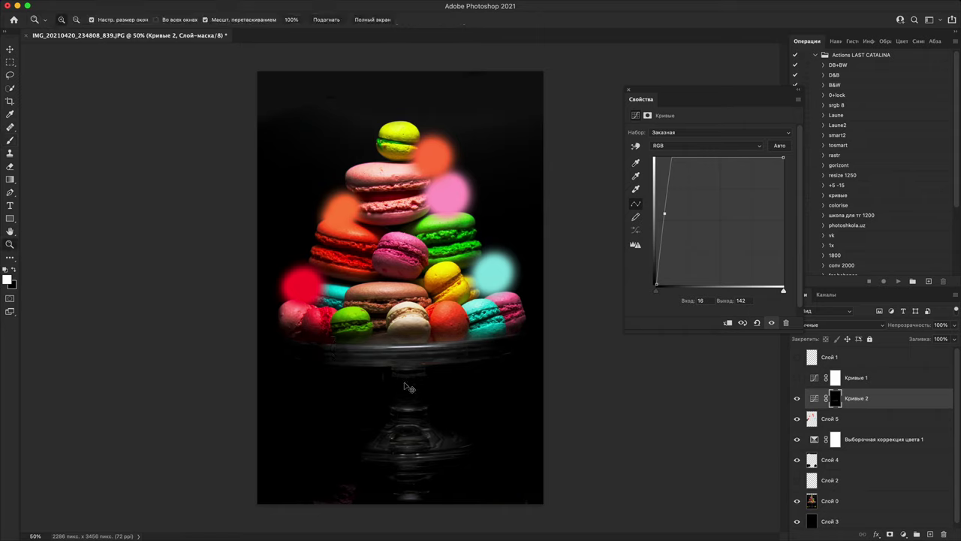
{"action": "key", "text": "b"}
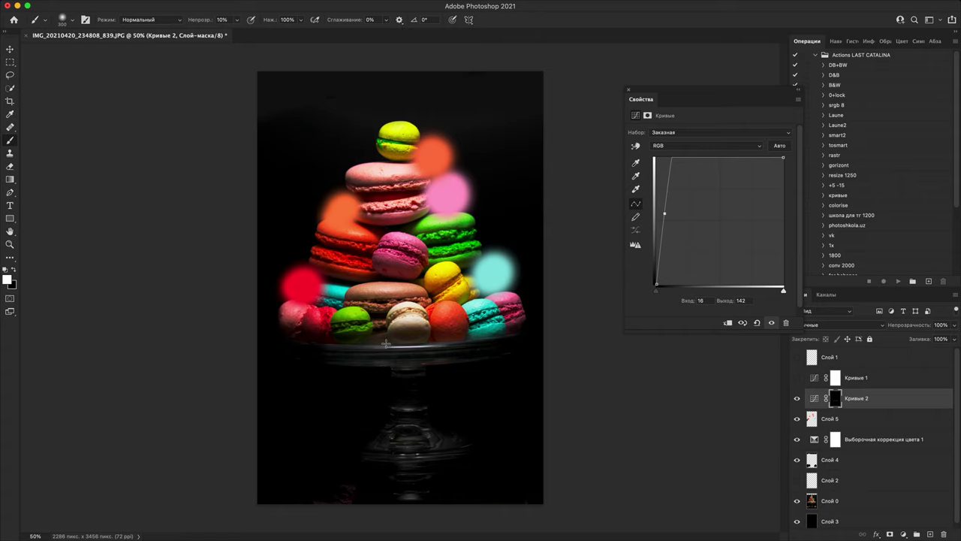
{"action": "mouse_move", "coordinate": [405, 418]}
{"action": "left_mouse_down"}
{"action": "mouse_move", "coordinate": [452, 450]}
{"action": "mouse_move", "coordinate": [392, 455]}
{"action": "mouse_move", "coordinate": [388, 372]}
{"action": "mouse_move", "coordinate": [315, 352]}
{"action": "left_mouse_up"}
{"action": "left_click_drag", "start_coordinate": [506, 342], "coordinate": [399, 342]}
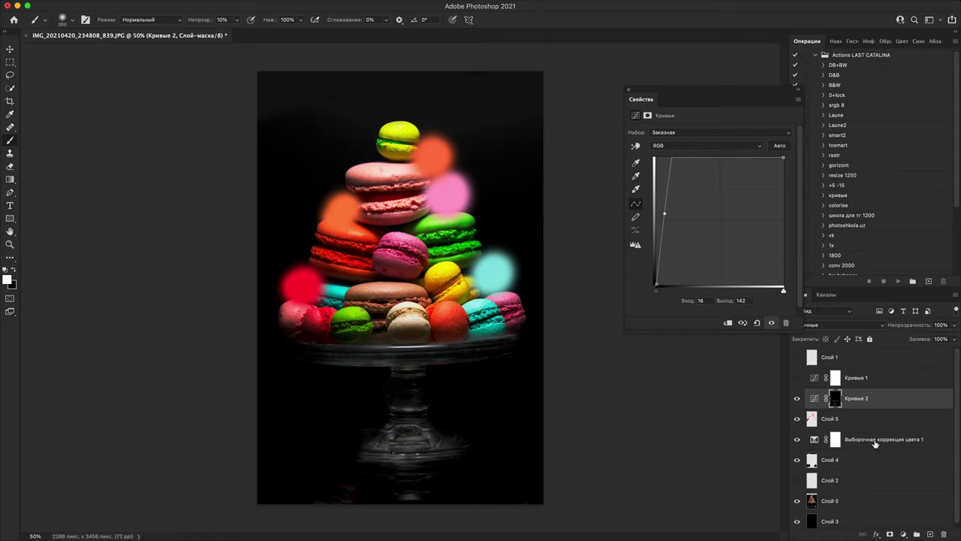
{"action": "left_click_drag", "start_coordinate": [923, 327], "coordinate": [895, 327]}
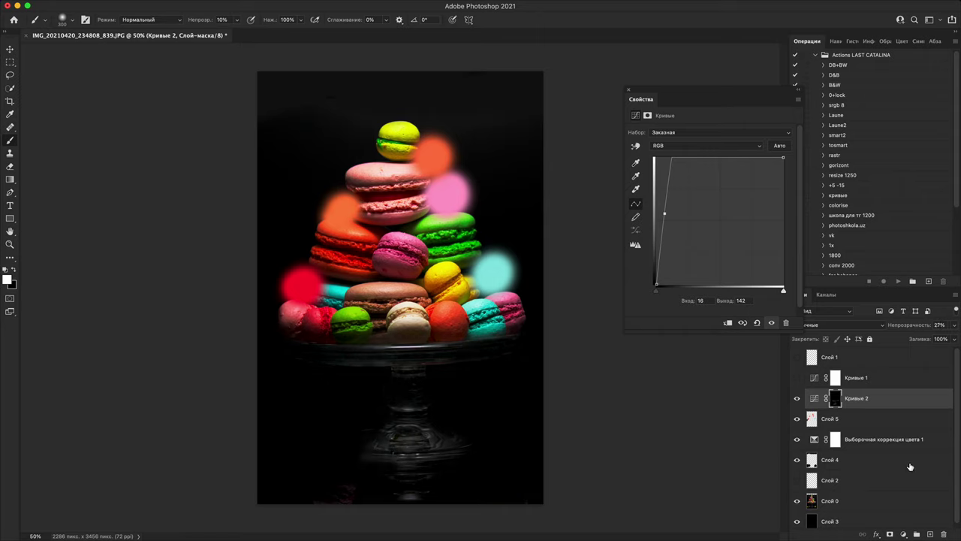
Step: Add a new layer above Кривые 2 and paint faint orange arcs around the macaron stack and beneath the plate at 10% brush opacity
{"action": "left_click", "coordinate": [930, 533]}
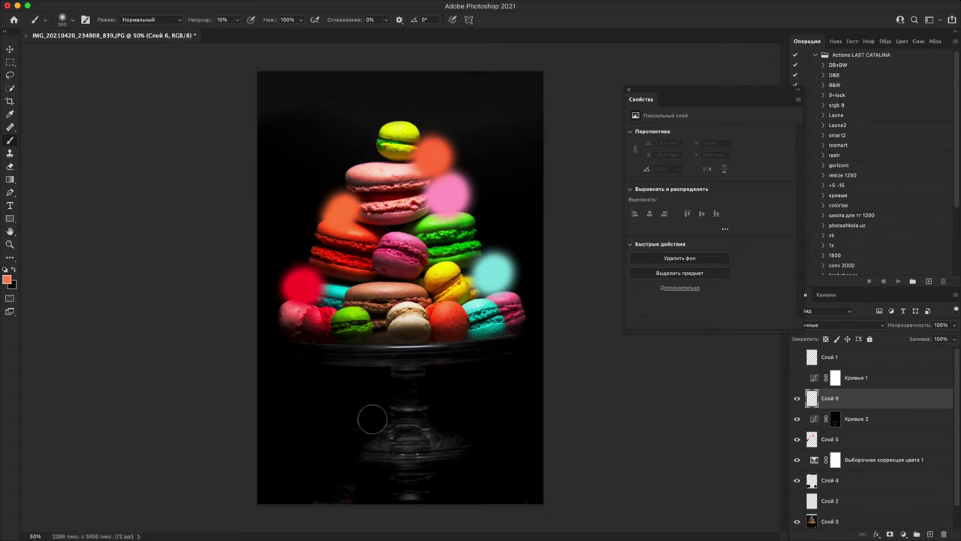
{"action": "mouse_move", "coordinate": [371, 417]}
{"action": "left_mouse_down"}
{"action": "mouse_move", "coordinate": [343, 408]}
{"action": "mouse_move", "coordinate": [301, 369]}
{"action": "left_mouse_up"}
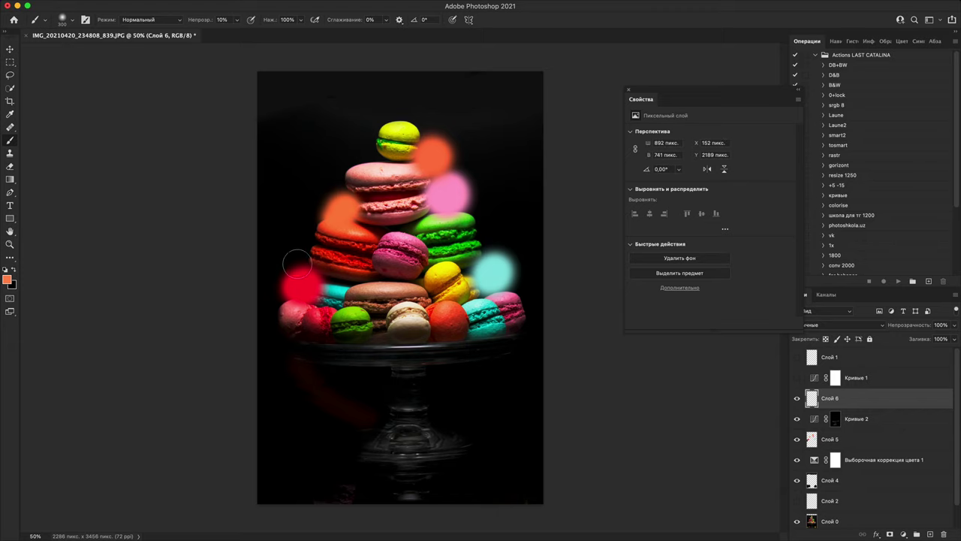
{"action": "mouse_move", "coordinate": [297, 264]}
{"action": "left_mouse_down"}
{"action": "mouse_move", "coordinate": [286, 220]}
{"action": "mouse_move", "coordinate": [340, 141]}
{"action": "mouse_move", "coordinate": [461, 131]}
{"action": "mouse_move", "coordinate": [490, 173]}
{"action": "mouse_move", "coordinate": [508, 243]}
{"action": "mouse_move", "coordinate": [556, 267]}
{"action": "mouse_move", "coordinate": [583, 213]}
{"action": "mouse_move", "coordinate": [563, 133]}
{"action": "mouse_move", "coordinate": [569, 196]}
{"action": "mouse_move", "coordinate": [503, 217]}
{"action": "mouse_move", "coordinate": [492, 180]}
{"action": "mouse_move", "coordinate": [508, 247]}
{"action": "left_mouse_up"}
{"action": "key", "text": "super+plus"}
{"action": "key", "text": "super+minus"}
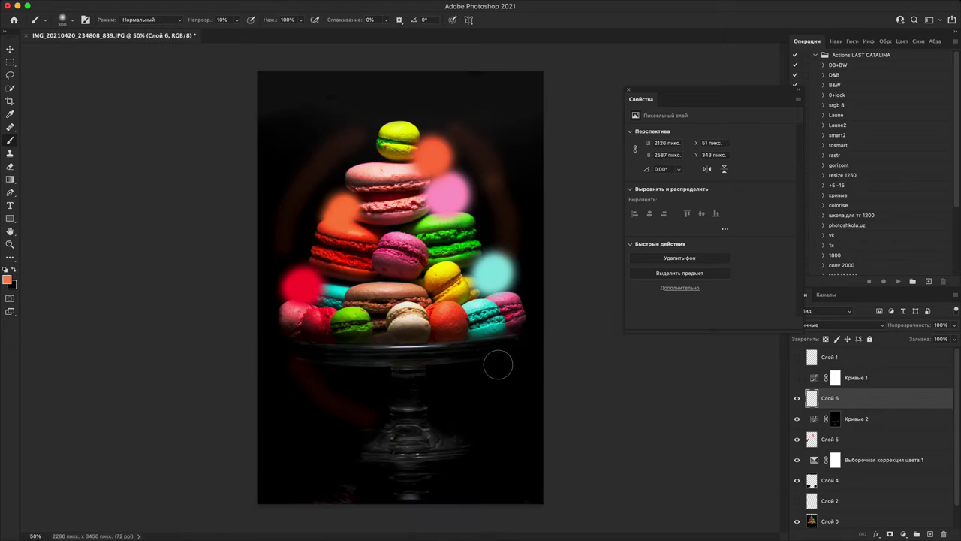
{"action": "mouse_move", "coordinate": [498, 365]}
{"action": "left_mouse_down"}
{"action": "mouse_move", "coordinate": [439, 434]}
{"action": "mouse_move", "coordinate": [436, 399]}
{"action": "mouse_move", "coordinate": [450, 394]}
{"action": "mouse_move", "coordinate": [378, 405]}
{"action": "mouse_move", "coordinate": [368, 382]}
{"action": "left_mouse_up"}
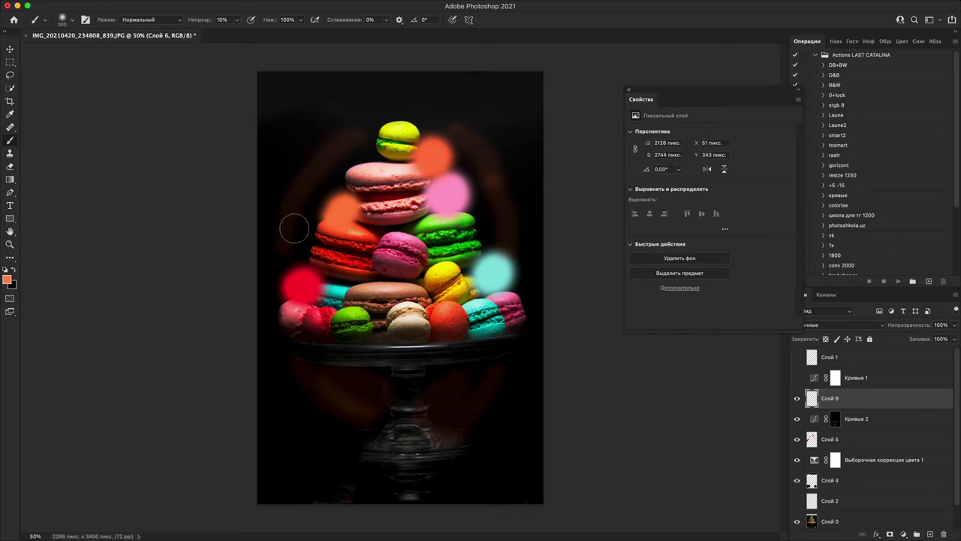
{"action": "mouse_move", "coordinate": [294, 228]}
{"action": "left_mouse_down"}
{"action": "mouse_move", "coordinate": [316, 182]}
{"action": "mouse_move", "coordinate": [489, 117]}
{"action": "mouse_move", "coordinate": [491, 225]}
{"action": "mouse_move", "coordinate": [518, 255]}
{"action": "left_mouse_up"}
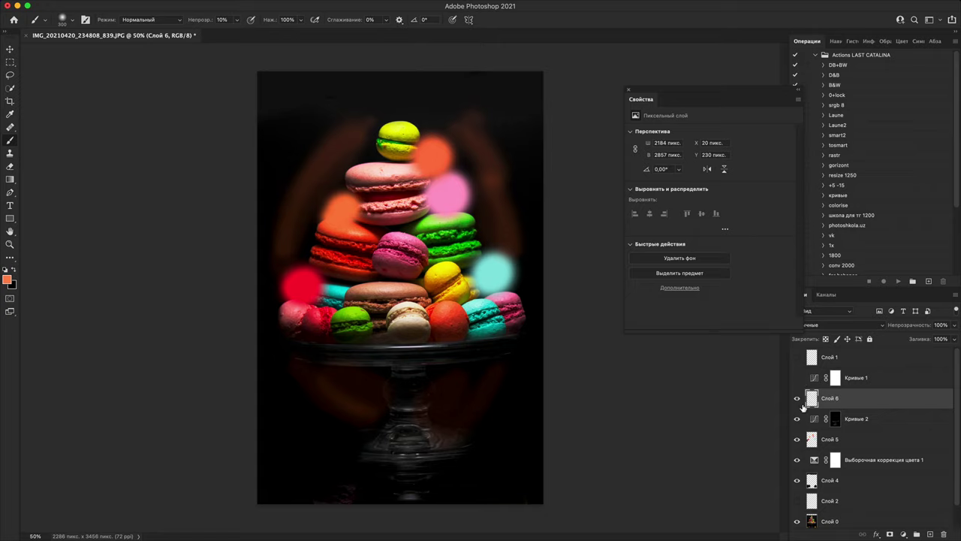
Step: Hide Слой 6, compare the image with Кривые 2 and Слой 5 off and on, and examine the central macarons up close
{"action": "left_click_drag", "start_coordinate": [797, 399], "coordinate": [771, 497]}
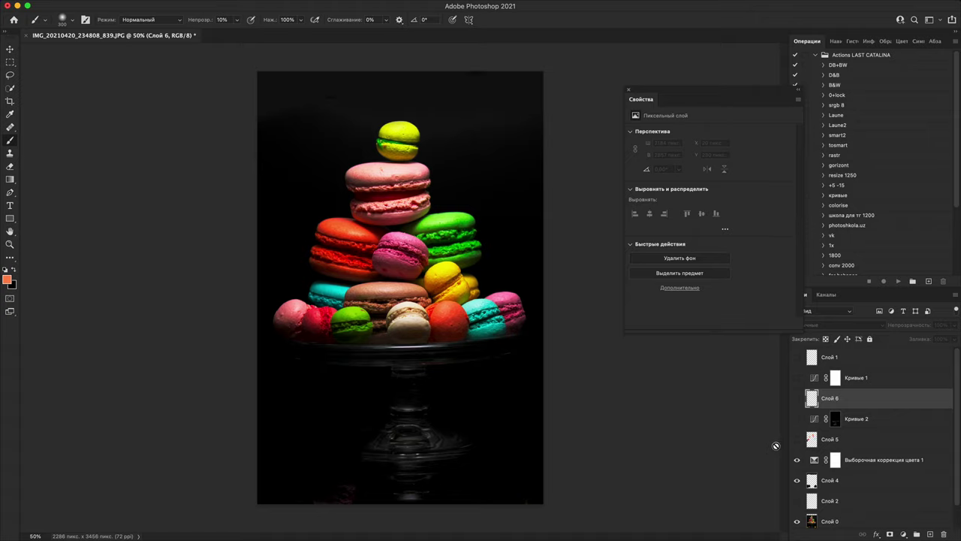
{"action": "left_click_drag", "start_coordinate": [798, 446], "coordinate": [797, 418]}
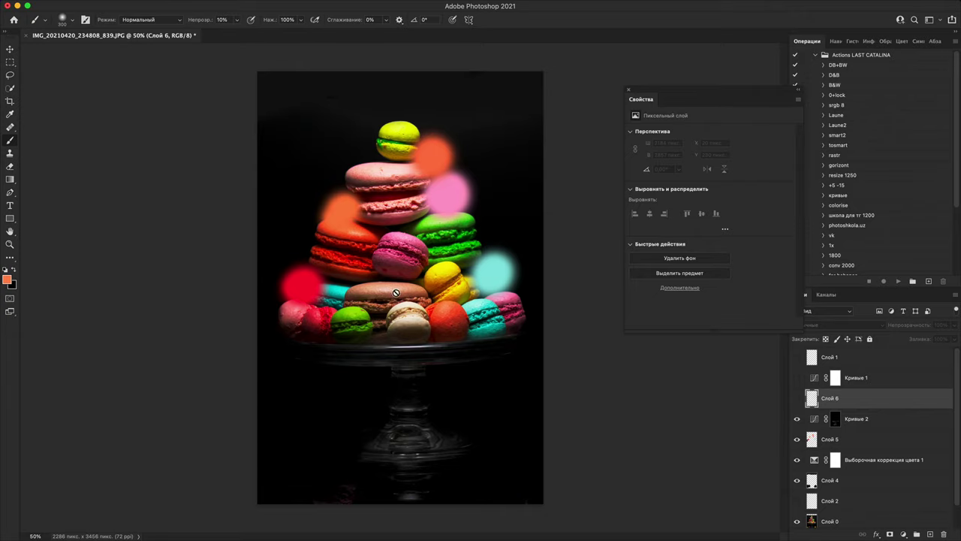
{"action": "key", "text": "super+plus"}
{"action": "key", "text": "super+plus"}
{"action": "key", "text": "super+plus"}
{"action": "key", "text": "super+plus"}
{"action": "key", "text": "super+plus"}
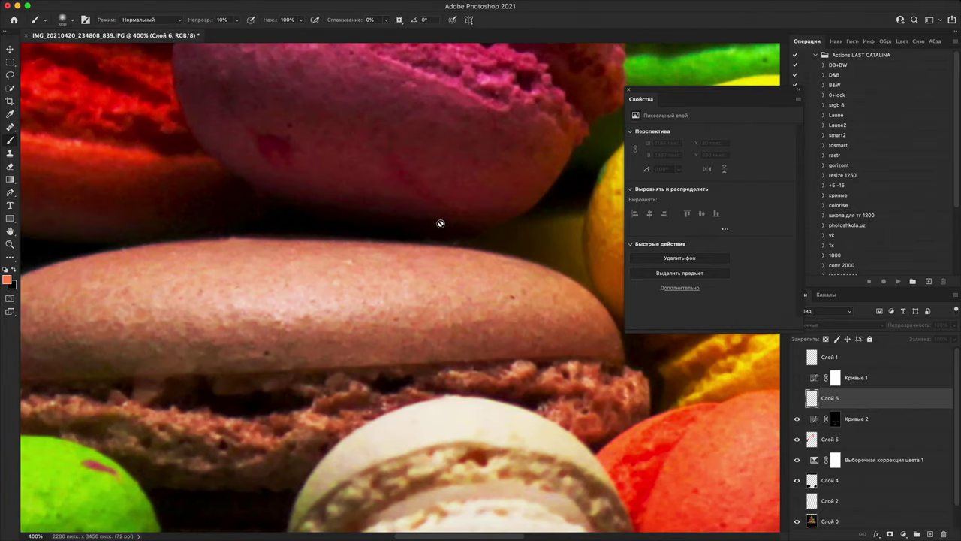
{"action": "key", "text": "super+minus"}
{"action": "key", "text": "super+minus"}
{"action": "key", "text": "super+minus"}
{"action": "key", "text": "super+plus"}
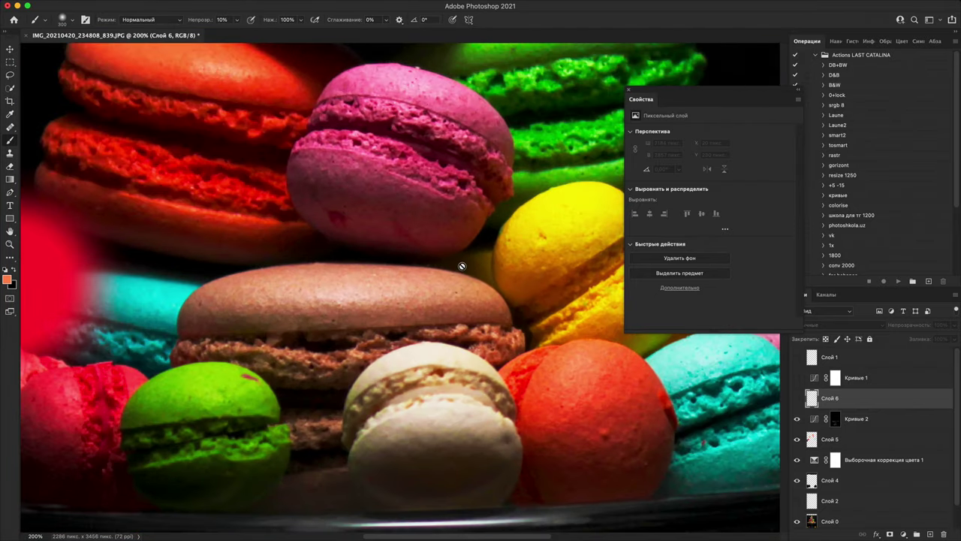
{"action": "scroll", "coordinate": [453, 282], "scroll_direction": "down", "scroll_amount": 2}
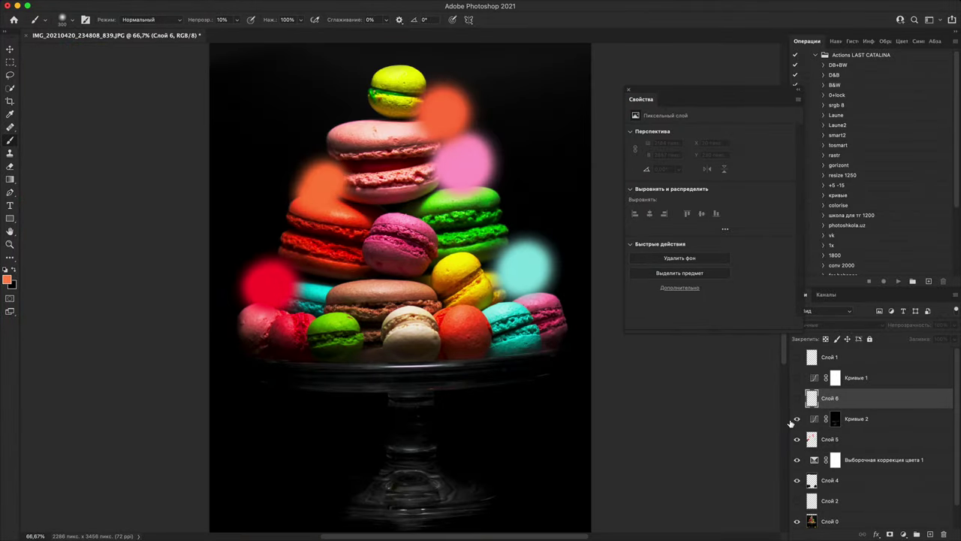
Step: Compare the macaron stack with and without the coloured spots on Слой 5, leaving the spots shown
{"action": "left_click_drag", "start_coordinate": [797, 418], "coordinate": [800, 449]}
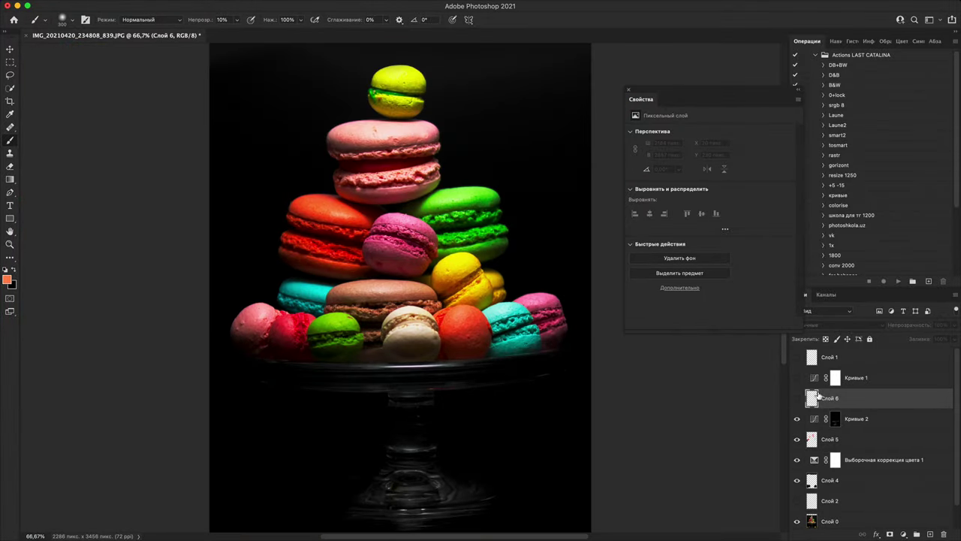
{"action": "key", "text": "super+plus"}
{"action": "key", "text": "super+minus"}
{"action": "key", "text": "super+minus"}
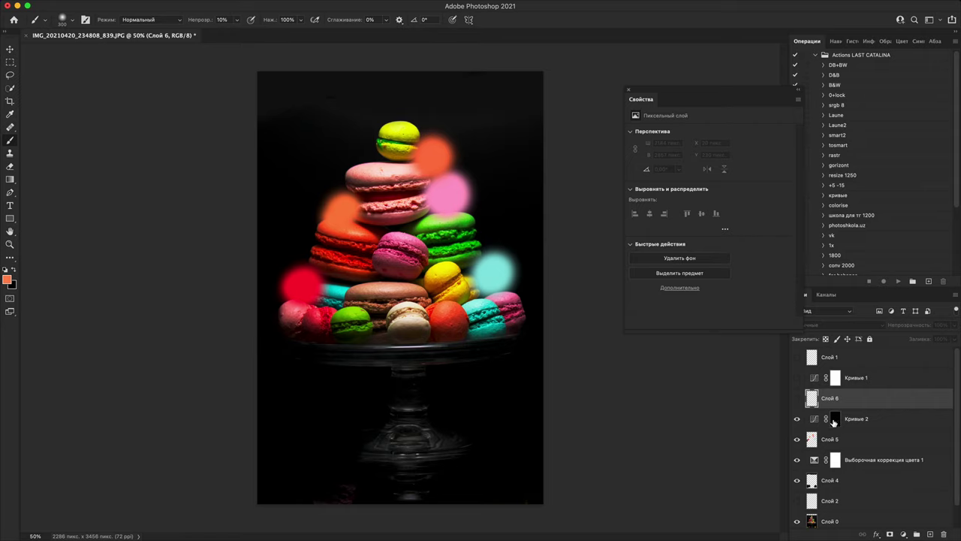
{"action": "left_click", "coordinate": [796, 440]}
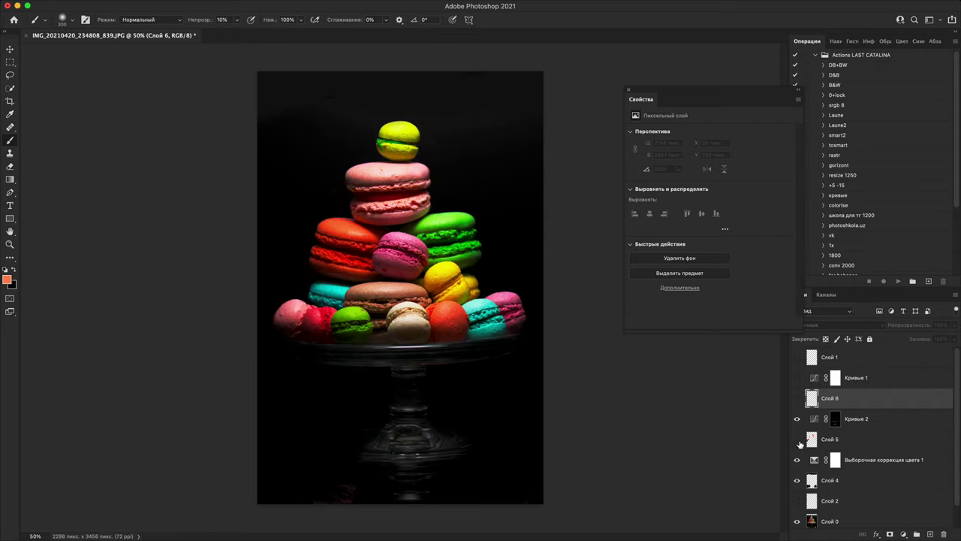
{"action": "left_click", "coordinate": [797, 440]}
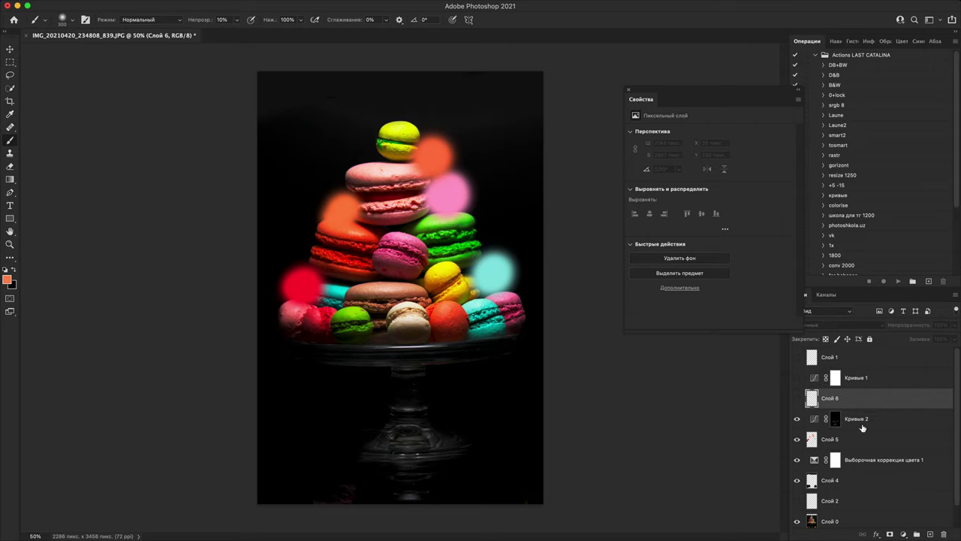
Step: Show Слой 6 and strengthen its orange glow with broad strokes on both sides of the stack, above the peak and around the stand's base
{"action": "left_click", "coordinate": [391, 434]}
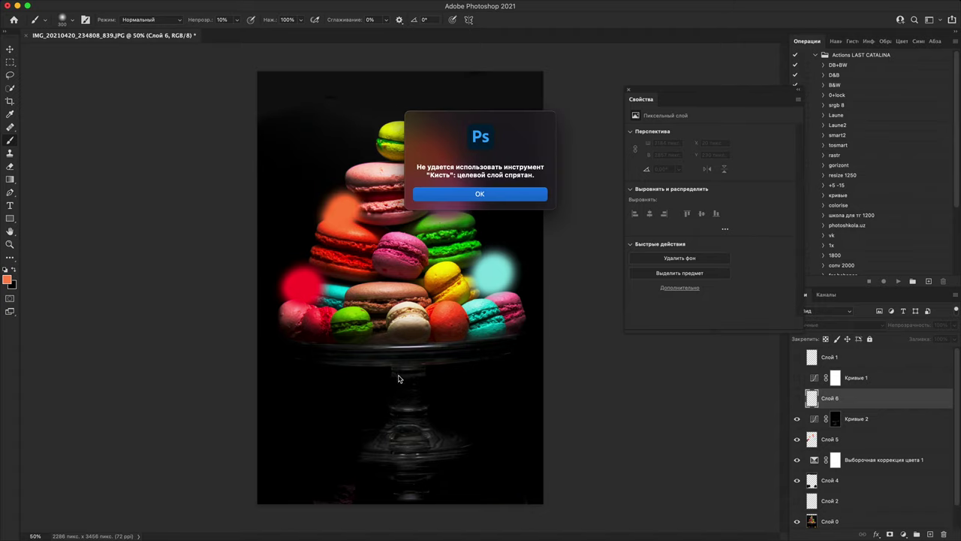
{"action": "left_click", "coordinate": [499, 192]}
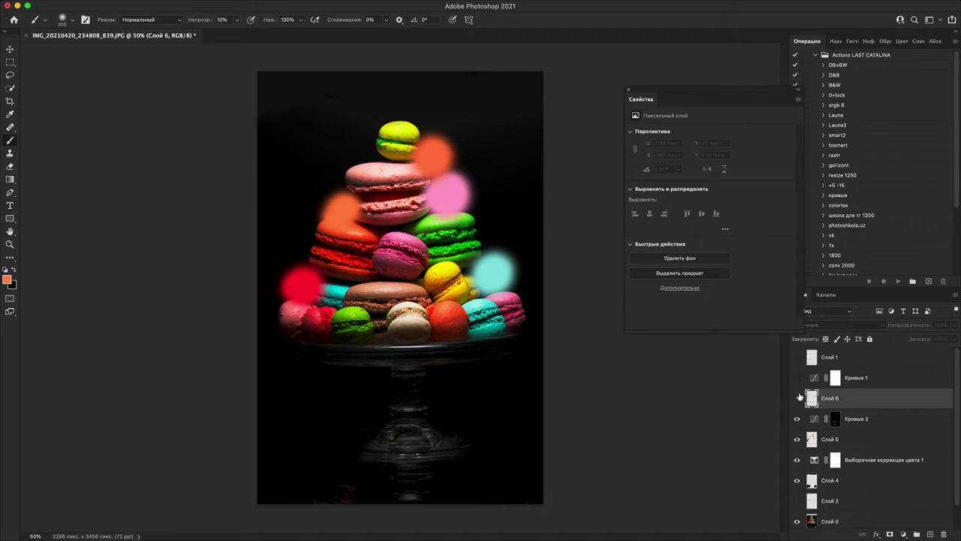
{"action": "left_click", "coordinate": [798, 398]}
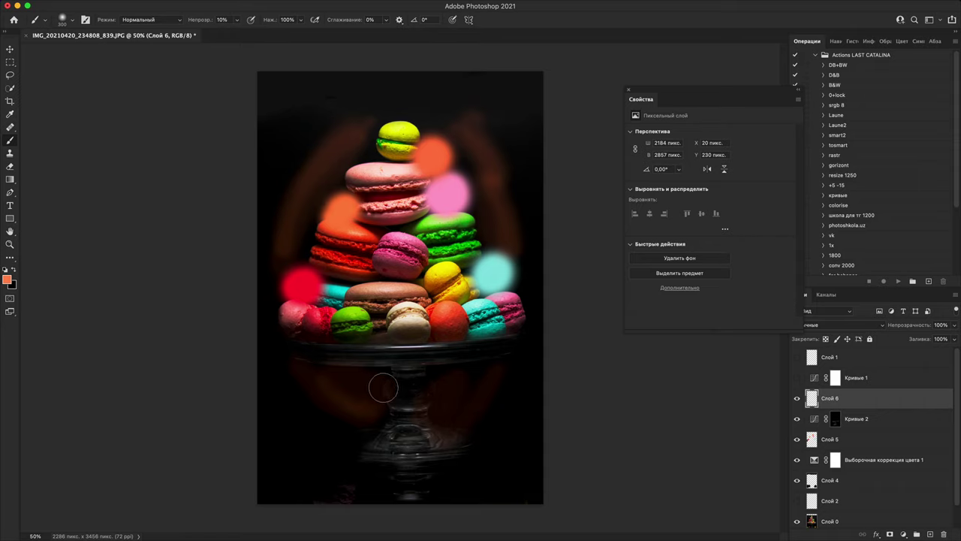
{"action": "mouse_move", "coordinate": [368, 410]}
{"action": "left_mouse_down"}
{"action": "mouse_move", "coordinate": [350, 403]}
{"action": "mouse_move", "coordinate": [343, 352]}
{"action": "left_mouse_up"}
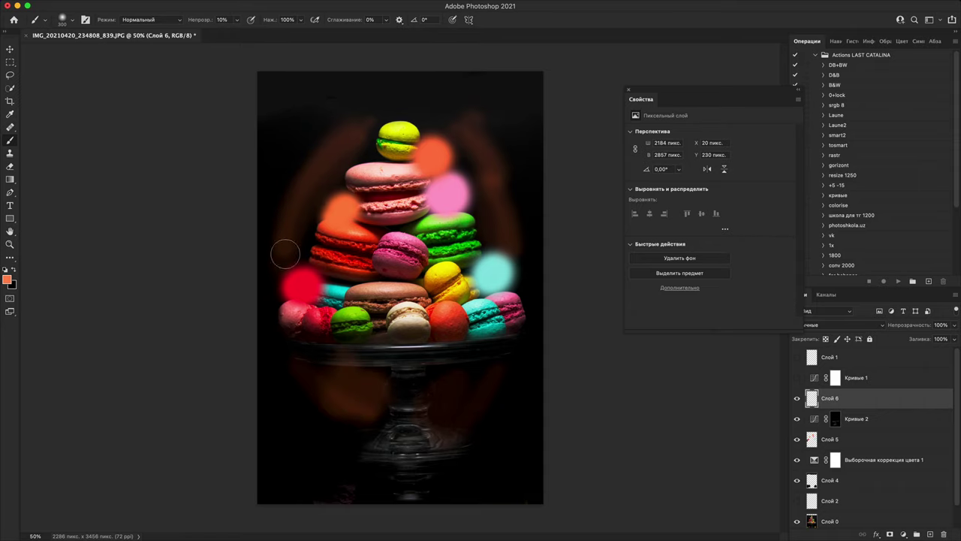
{"action": "mouse_move", "coordinate": [285, 253]}
{"action": "left_mouse_down"}
{"action": "mouse_move", "coordinate": [343, 97]}
{"action": "mouse_move", "coordinate": [436, 69]}
{"action": "mouse_move", "coordinate": [490, 218]}
{"action": "mouse_move", "coordinate": [497, 375]}
{"action": "mouse_move", "coordinate": [439, 411]}
{"action": "mouse_move", "coordinate": [478, 368]}
{"action": "mouse_move", "coordinate": [279, 458]}
{"action": "left_mouse_up"}
{"action": "left_click_drag", "start_coordinate": [365, 392], "coordinate": [278, 477]}
{"action": "mouse_move", "coordinate": [464, 112]}
{"action": "left_mouse_down"}
{"action": "mouse_move", "coordinate": [515, 236]}
{"action": "mouse_move", "coordinate": [515, 262]}
{"action": "left_mouse_up"}
{"action": "mouse_move", "coordinate": [470, 394]}
{"action": "left_mouse_down"}
{"action": "mouse_move", "coordinate": [419, 431]}
{"action": "mouse_move", "coordinate": [317, 440]}
{"action": "mouse_move", "coordinate": [245, 400]}
{"action": "mouse_move", "coordinate": [302, 202]}
{"action": "mouse_move", "coordinate": [363, 259]}
{"action": "left_mouse_up"}
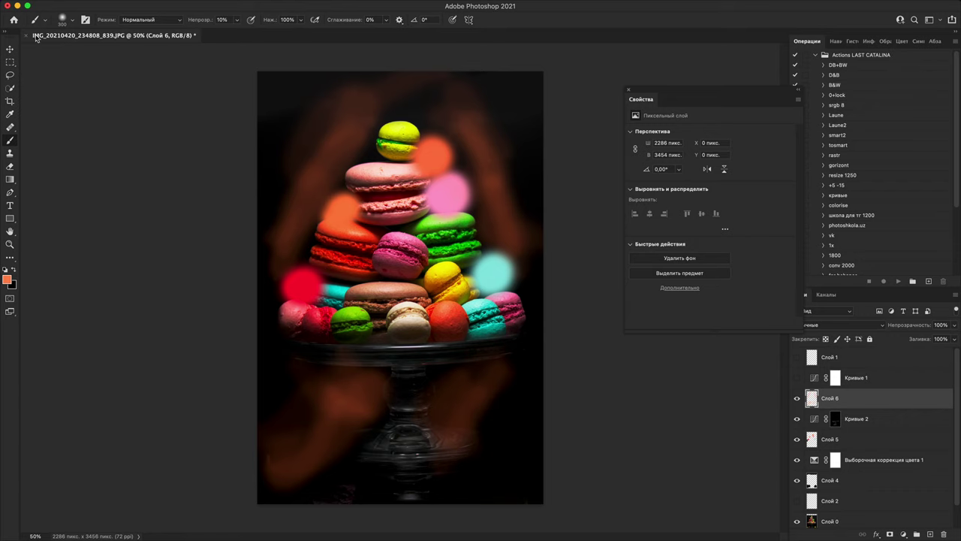
Step: Close the macaron photo without saving and open IMGL2156.JPG, the woman in a black jacket, from Adobe Bridge
{"action": "left_click", "coordinate": [27, 35]}
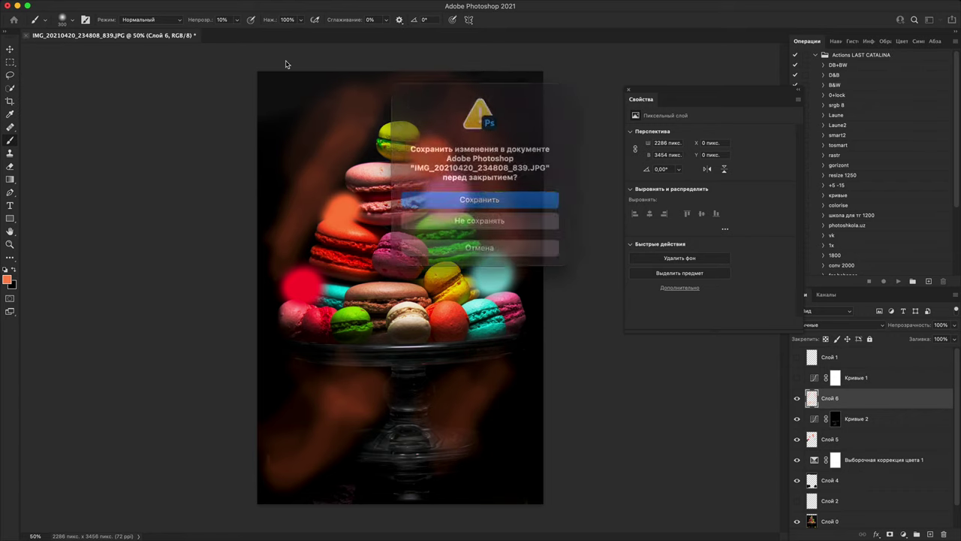
{"action": "left_click", "coordinate": [512, 214]}
{"action": "left_click", "coordinate": [450, 480]}
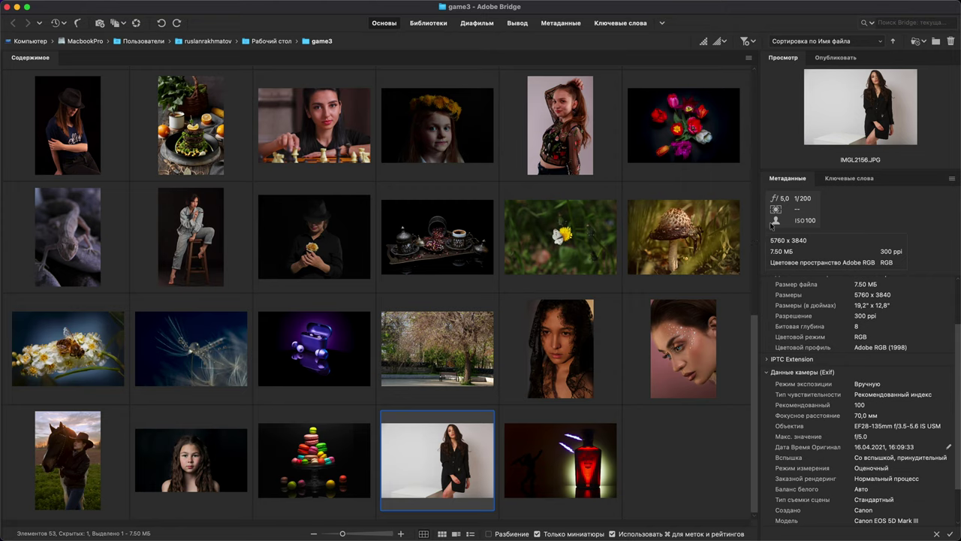
{"action": "double_click", "coordinate": [459, 447]}
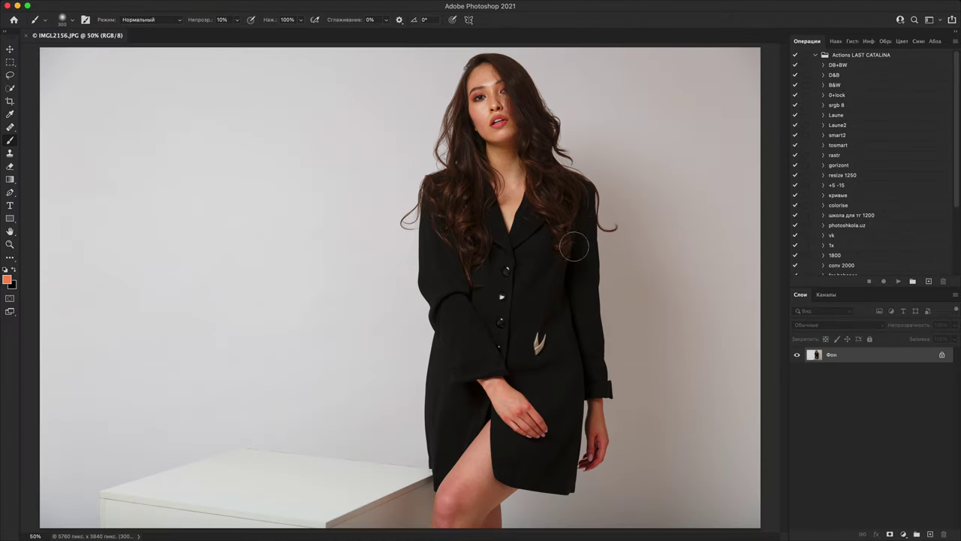
Step: Add a new layer above the background of the portrait and shrink the brush to a small size for marking up the photo
{"action": "key", "text": "super+minus"}
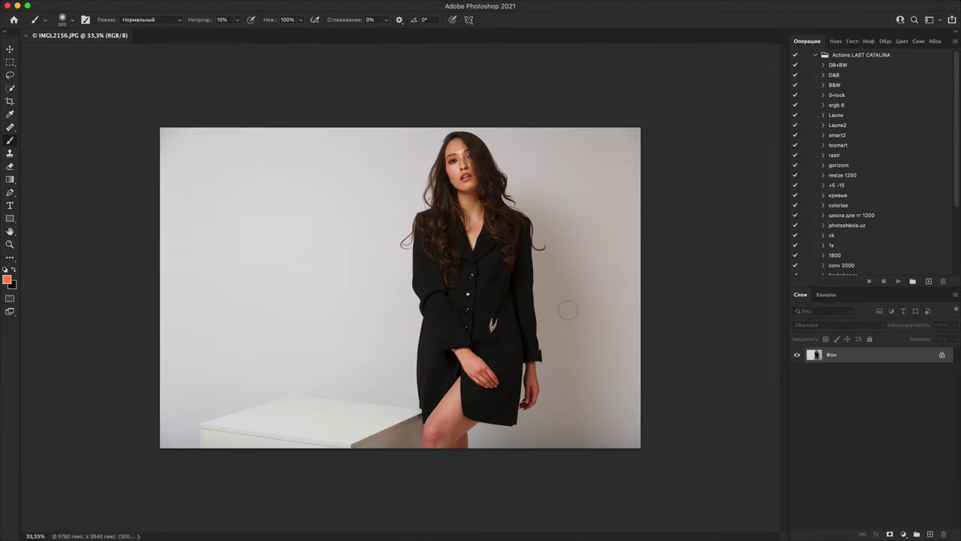
{"action": "left_click", "coordinate": [928, 534]}
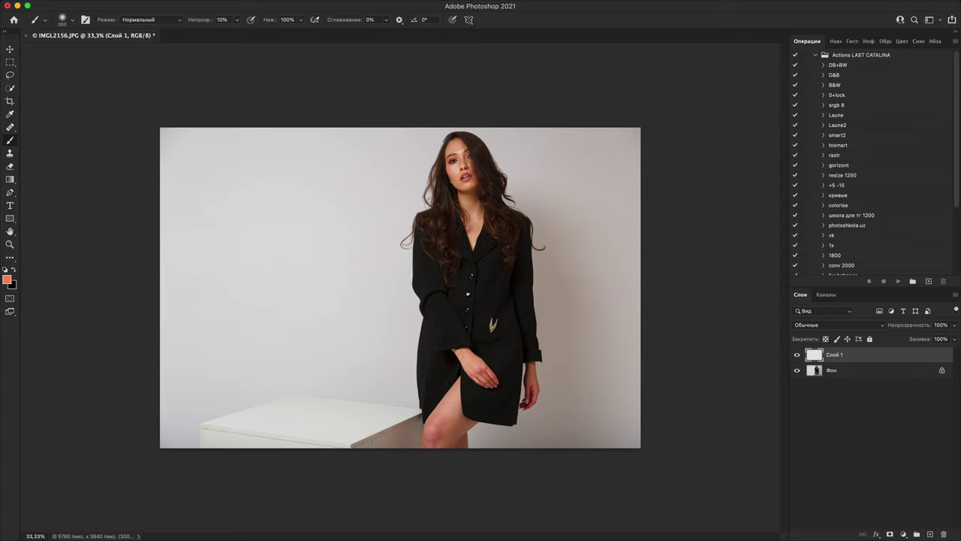
{"action": "key", "text": "bracketleft"}
{"action": "key", "text": "bracketleft"}
{"action": "key", "text": "bracketleft"}
{"action": "key", "text": "bracketleft"}
{"action": "key", "text": "bracketleft"}
{"action": "key", "text": "bracketleft"}
{"action": "key", "text": "bracketleft"}
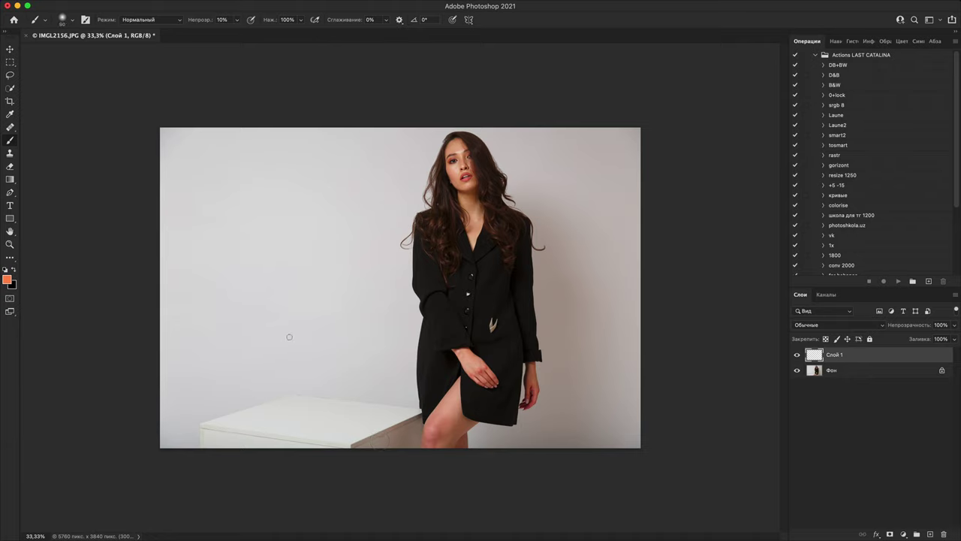
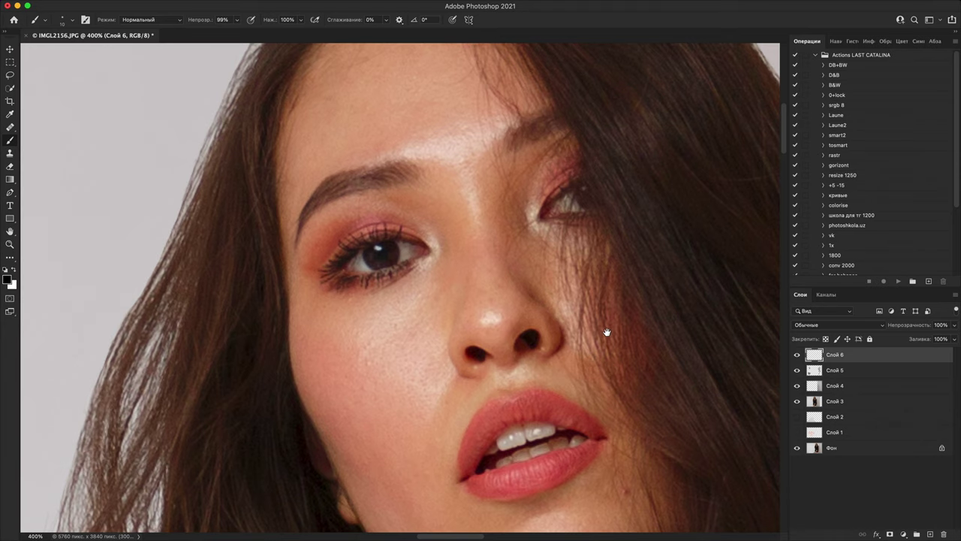
{"action": "scroll", "coordinate": [606, 332], "scroll_direction": "down", "scroll_amount": 5}
{"action": "scroll", "coordinate": [585, 444], "scroll_direction": "up", "scroll_amount": 3}
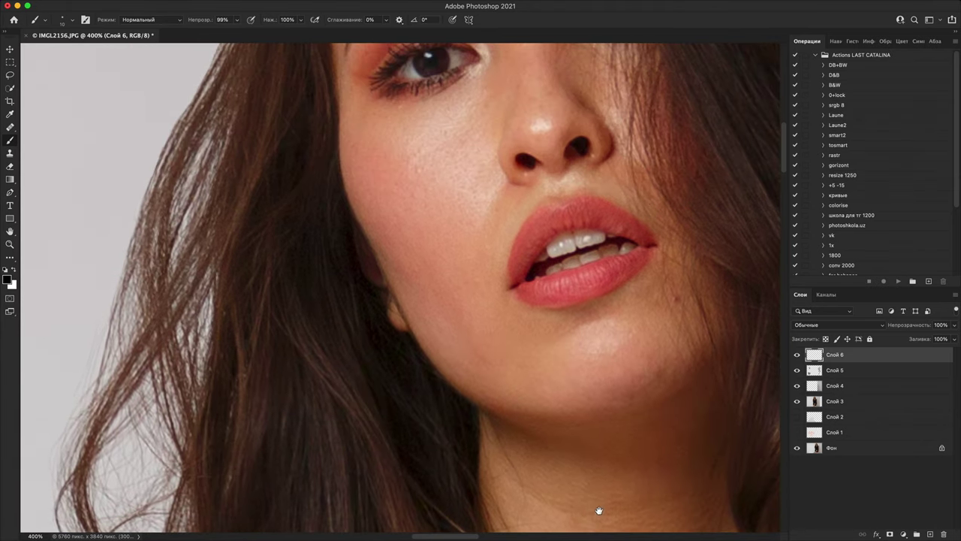
Step: Outline the textured patch of skin on the woman's cheek below the eye with a black brush line on Слой 6
{"action": "scroll", "coordinate": [598, 511], "scroll_direction": "up", "scroll_amount": 5}
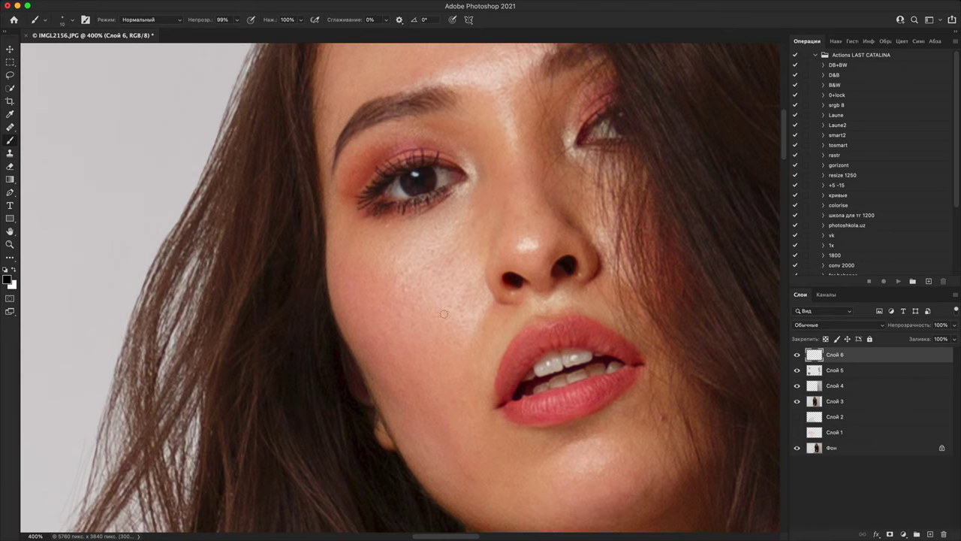
{"action": "mouse_move", "coordinate": [382, 275]}
{"action": "left_mouse_down"}
{"action": "mouse_move", "coordinate": [377, 315]}
{"action": "mouse_move", "coordinate": [419, 312]}
{"action": "mouse_move", "coordinate": [448, 262]}
{"action": "mouse_move", "coordinate": [429, 245]}
{"action": "mouse_move", "coordinate": [404, 288]}
{"action": "left_mouse_up"}
{"action": "scroll", "coordinate": [404, 289], "scroll_direction": "up", "scroll_amount": 5}
{"action": "scroll", "coordinate": [413, 408], "scroll_direction": "up", "scroll_amount": 1}
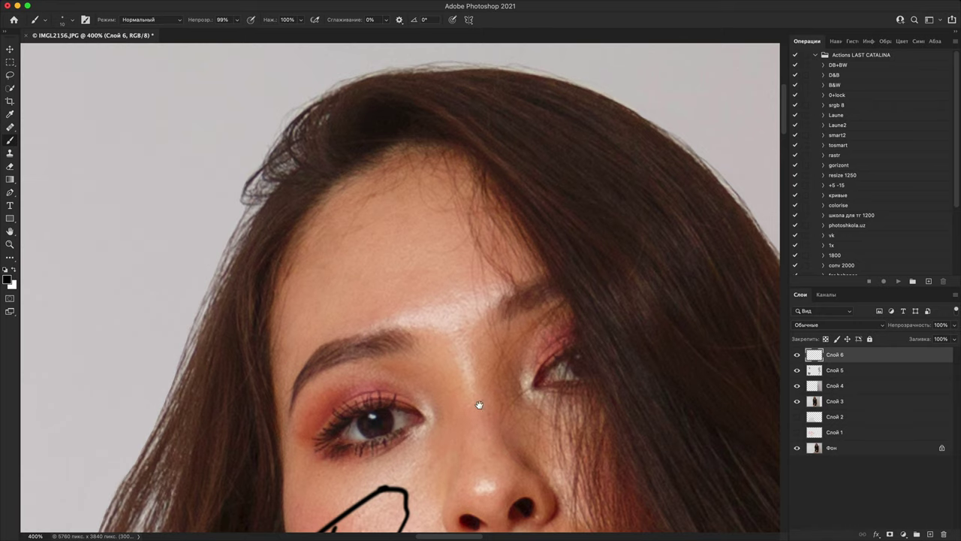
{"action": "scroll", "coordinate": [440, 265], "scroll_direction": "up", "scroll_amount": 5}
{"action": "scroll", "coordinate": [379, 266], "scroll_direction": "down", "scroll_amount": 8}
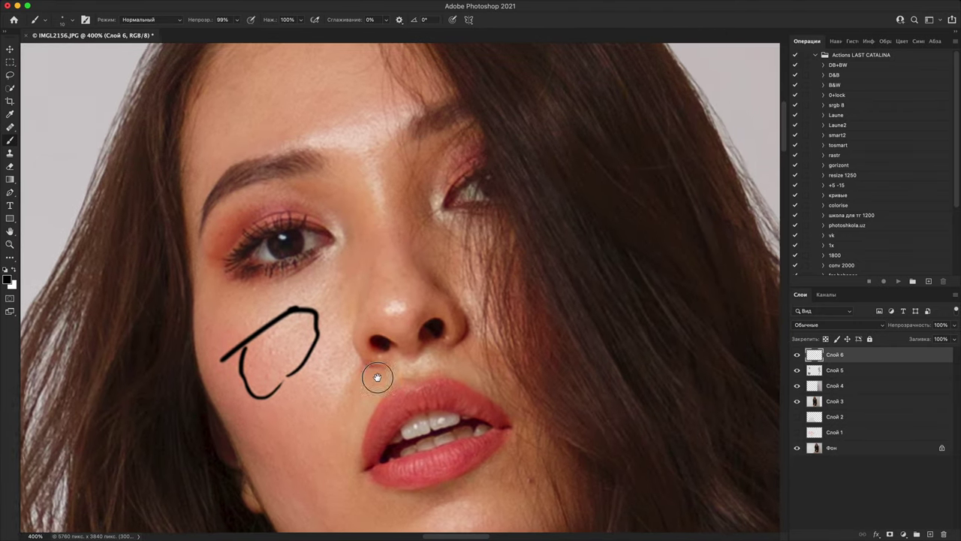
Step: Outline the noisy dark fabric where the jacket body meets the sleeve, above the metal brooch
{"action": "scroll", "coordinate": [377, 376], "scroll_direction": "down", "scroll_amount": 15}
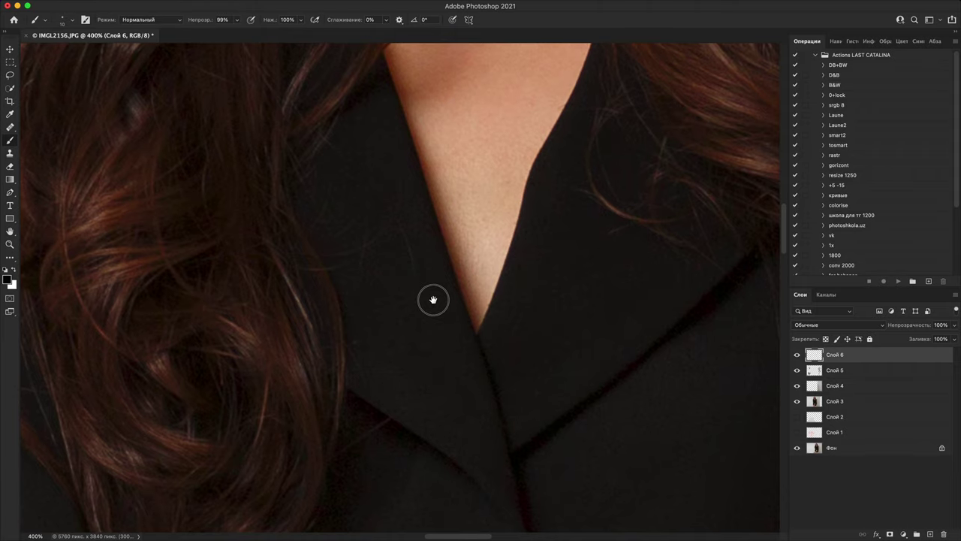
{"action": "left_click_drag", "start_coordinate": [433, 299], "coordinate": [528, 538]}
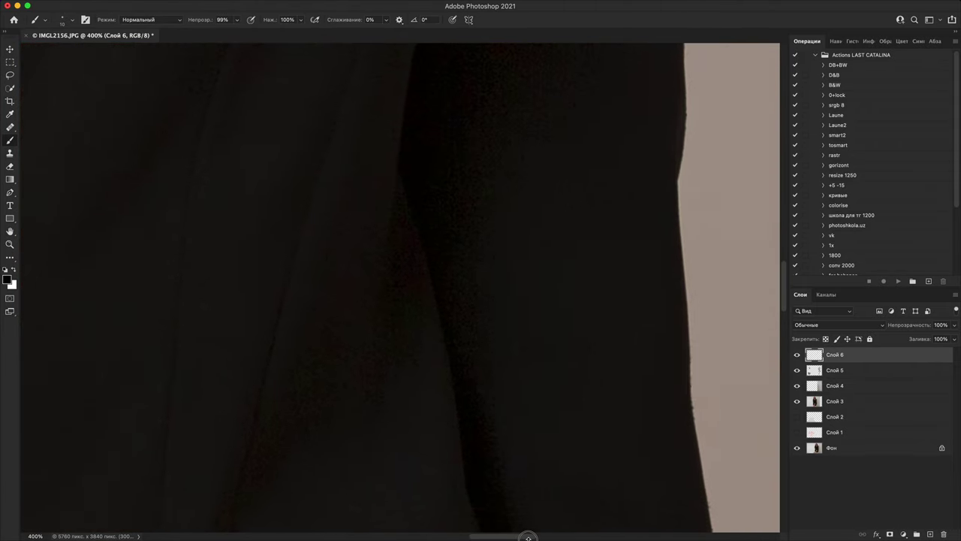
{"action": "key", "text": "super+plus"}
{"action": "key", "text": "super+plus"}
{"action": "left_click_drag", "start_coordinate": [440, 348], "coordinate": [538, 395]}
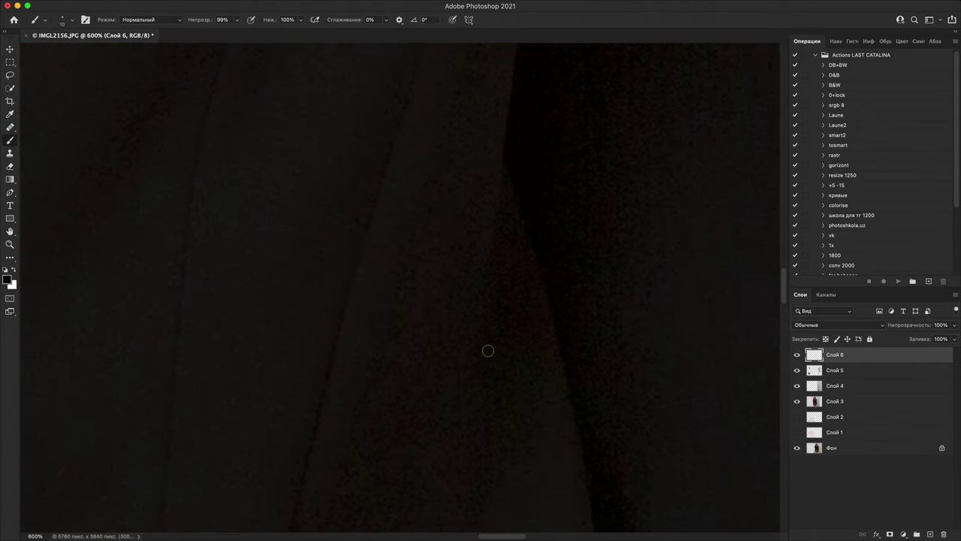
{"action": "mouse_move", "coordinate": [494, 370]}
{"action": "left_mouse_down"}
{"action": "mouse_move", "coordinate": [367, 433]}
{"action": "mouse_move", "coordinate": [360, 292]}
{"action": "mouse_move", "coordinate": [414, 165]}
{"action": "mouse_move", "coordinate": [599, 258]}
{"action": "mouse_move", "coordinate": [588, 444]}
{"action": "mouse_move", "coordinate": [467, 377]}
{"action": "left_mouse_up"}
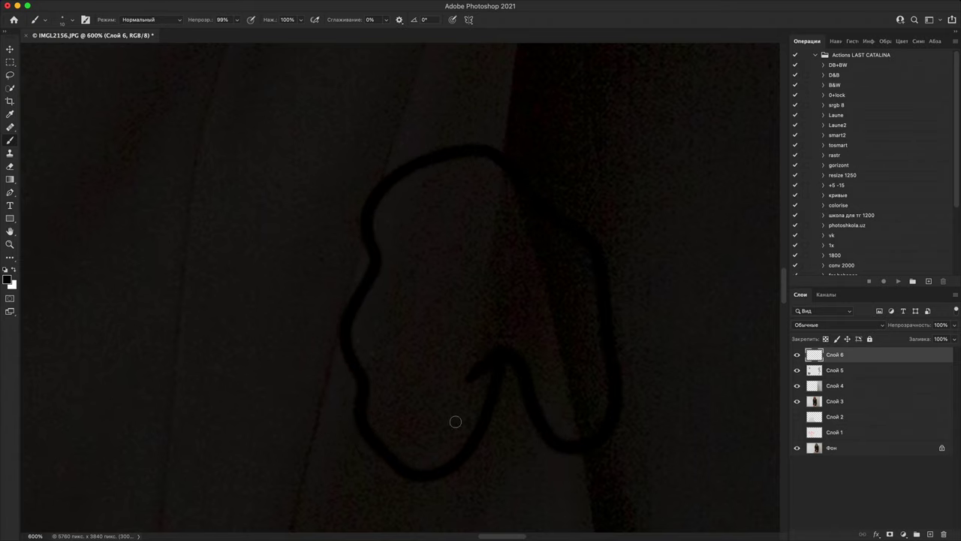
Step: Outline the large noisy area of black fabric near the hem, below the woman's fingertips
{"action": "scroll", "coordinate": [431, 305], "scroll_direction": "down", "scroll_amount": 1}
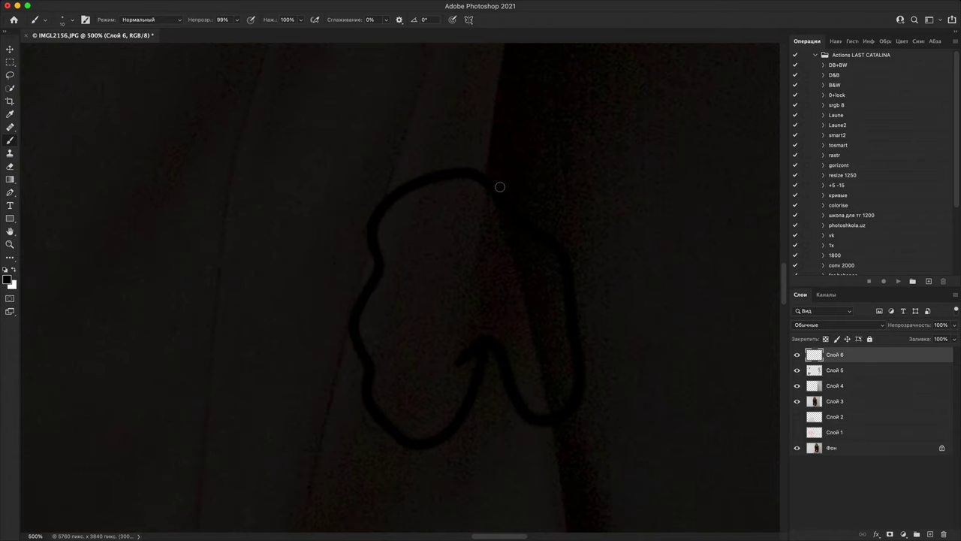
{"action": "left_click_drag", "start_coordinate": [483, 235], "coordinate": [480, 60]}
{"action": "left_click_drag", "start_coordinate": [542, 343], "coordinate": [540, 84]}
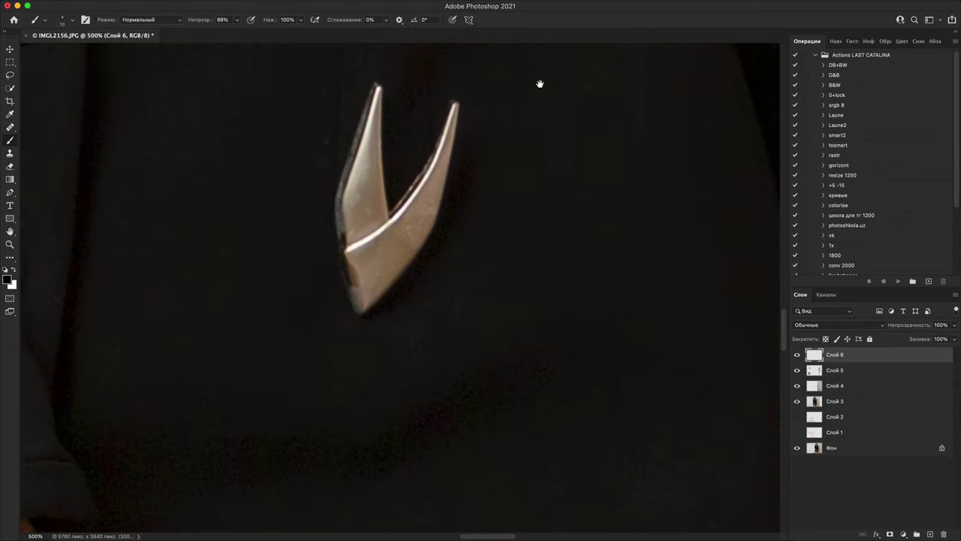
{"action": "left_click_drag", "start_coordinate": [504, 363], "coordinate": [497, 75]}
{"action": "scroll", "coordinate": [502, 339], "scroll_direction": "down", "scroll_amount": 10}
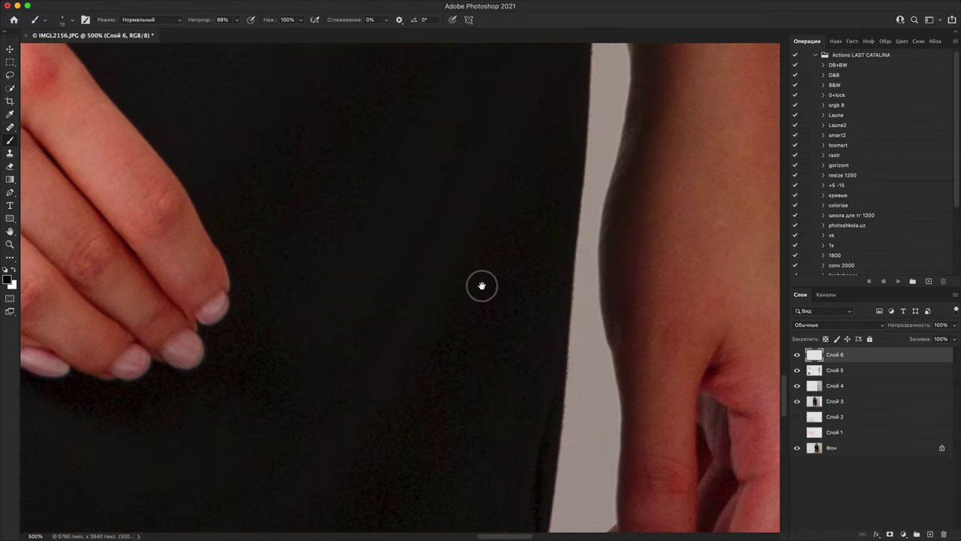
{"action": "scroll", "coordinate": [494, 271], "scroll_direction": "down", "scroll_amount": 6}
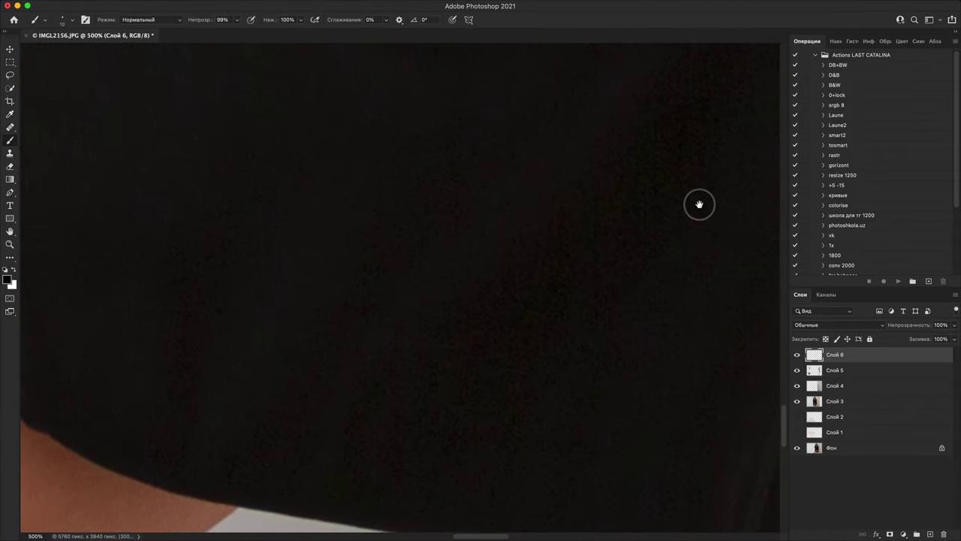
{"action": "mouse_move", "coordinate": [584, 150]}
{"action": "left_mouse_down"}
{"action": "mouse_move", "coordinate": [670, 154]}
{"action": "mouse_move", "coordinate": [555, 485]}
{"action": "mouse_move", "coordinate": [308, 203]}
{"action": "mouse_move", "coordinate": [641, 163]}
{"action": "left_mouse_up"}
Step: Circle the small lint speck on the black fabric of the back panel, above the bent leg
{"action": "mouse_move", "coordinate": [83, 101]}
{"action": "left_mouse_down"}
{"action": "mouse_move", "coordinate": [477, 231]}
{"action": "mouse_move", "coordinate": [642, 272]}
{"action": "left_mouse_up"}
{"action": "left_click_drag", "start_coordinate": [325, 118], "coordinate": [622, 290]}
{"action": "mouse_move", "coordinate": [498, 249]}
{"action": "left_mouse_down"}
{"action": "mouse_move", "coordinate": [587, 474]}
{"action": "mouse_move", "coordinate": [674, 228]}
{"action": "left_mouse_up"}
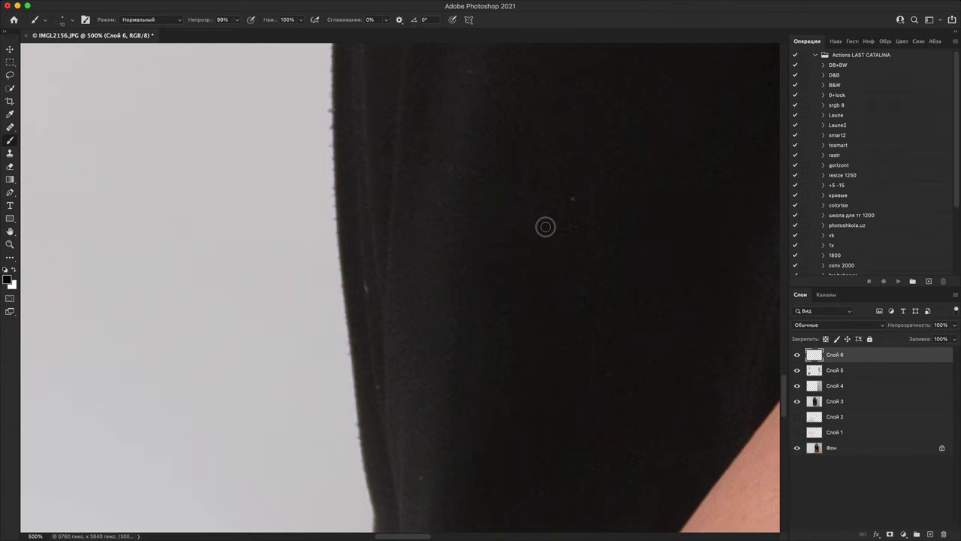
{"action": "left_click_drag", "start_coordinate": [545, 226], "coordinate": [555, 223]}
Step: Outline the reddened skin of the bent knee with a large black contour reaching the photo's lower edge
{"action": "left_click_drag", "start_coordinate": [472, 403], "coordinate": [493, 260]}
{"action": "left_click_drag", "start_coordinate": [538, 292], "coordinate": [493, 118]}
{"action": "left_click_drag", "start_coordinate": [585, 309], "coordinate": [393, 383]}
{"action": "mouse_move", "coordinate": [534, 52]}
{"action": "left_mouse_down"}
{"action": "mouse_move", "coordinate": [466, 243]}
{"action": "mouse_move", "coordinate": [564, 388]}
{"action": "mouse_move", "coordinate": [643, 393]}
{"action": "mouse_move", "coordinate": [718, 197]}
{"action": "mouse_move", "coordinate": [670, 151]}
{"action": "left_mouse_up"}
{"action": "left_click_drag", "start_coordinate": [361, 243], "coordinate": [478, 122]}
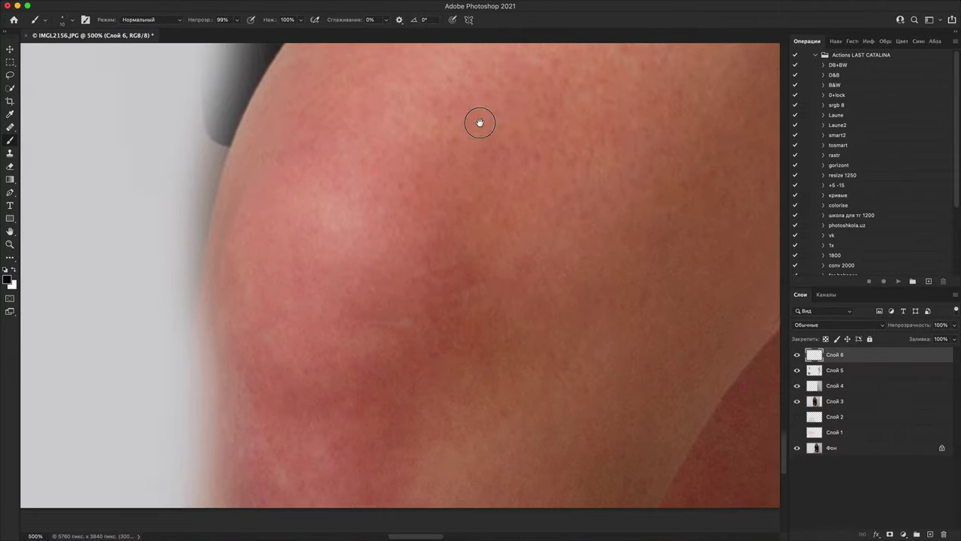
{"action": "mouse_move", "coordinate": [413, 129]}
{"action": "left_mouse_down"}
{"action": "mouse_move", "coordinate": [458, 393]}
{"action": "mouse_move", "coordinate": [430, 522]}
{"action": "left_mouse_up"}
{"action": "mouse_move", "coordinate": [322, 492]}
{"action": "left_mouse_down"}
{"action": "mouse_move", "coordinate": [225, 266]}
{"action": "mouse_move", "coordinate": [431, 129]}
{"action": "left_mouse_up"}
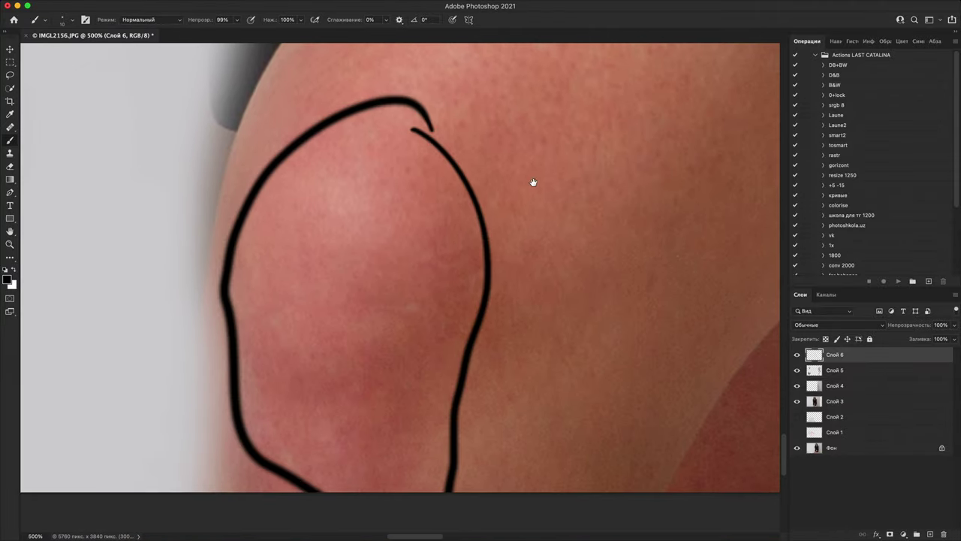
Step: Circle the loose thread hanging from the jacket hem over the thigh
{"action": "key", "text": "super+minus"}
{"action": "key", "text": "super+minus"}
{"action": "key", "text": "super+minus"}
{"action": "key", "text": "super+minus"}
{"action": "left_click_drag", "start_coordinate": [503, 279], "coordinate": [517, 325]}
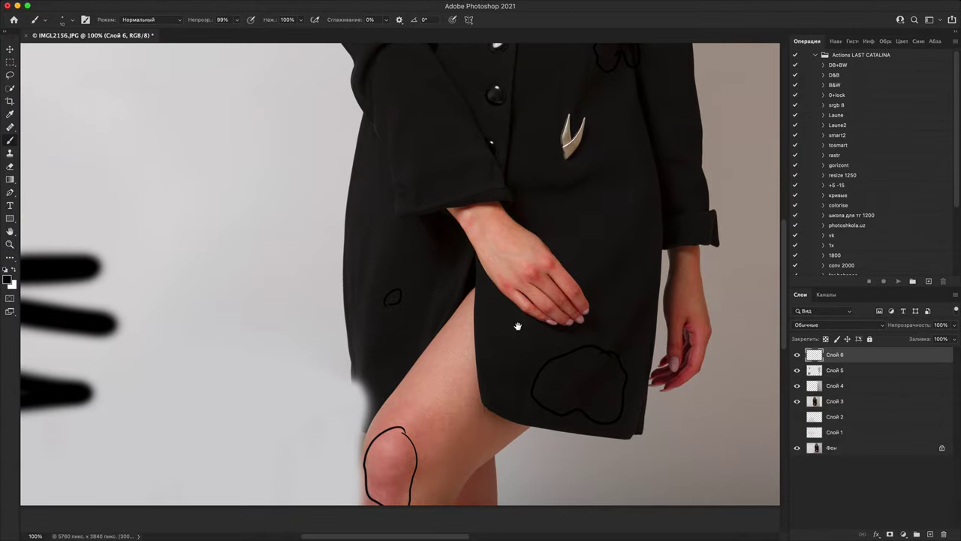
{"action": "key", "text": "super+plus"}
{"action": "key", "text": "super+plus"}
{"action": "key", "text": "super+plus"}
{"action": "left_click_drag", "start_coordinate": [536, 455], "coordinate": [475, 367]}
{"action": "key", "text": "super+plus"}
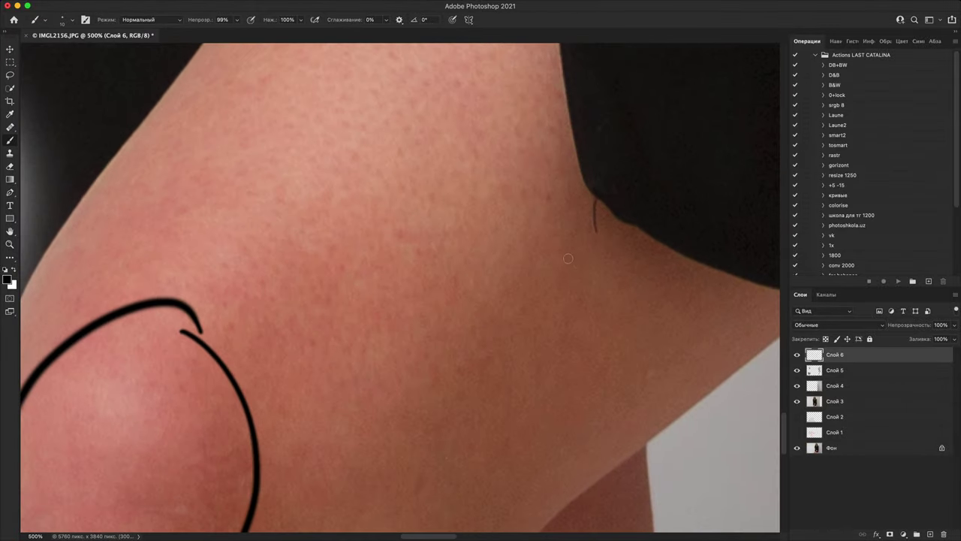
{"action": "mouse_move", "coordinate": [571, 257]}
{"action": "left_mouse_down"}
{"action": "mouse_move", "coordinate": [567, 178]}
{"action": "mouse_move", "coordinate": [554, 255]}
{"action": "left_mouse_up"}
Step: Inspect the forearm, the sleeve and the long hair strands over the lapel
{"action": "left_click_drag", "start_coordinate": [578, 178], "coordinate": [575, 369]}
{"action": "mouse_move", "coordinate": [713, 112]}
{"action": "left_mouse_down"}
{"action": "mouse_move", "coordinate": [517, 291]}
{"action": "mouse_move", "coordinate": [460, 485]}
{"action": "left_mouse_up"}
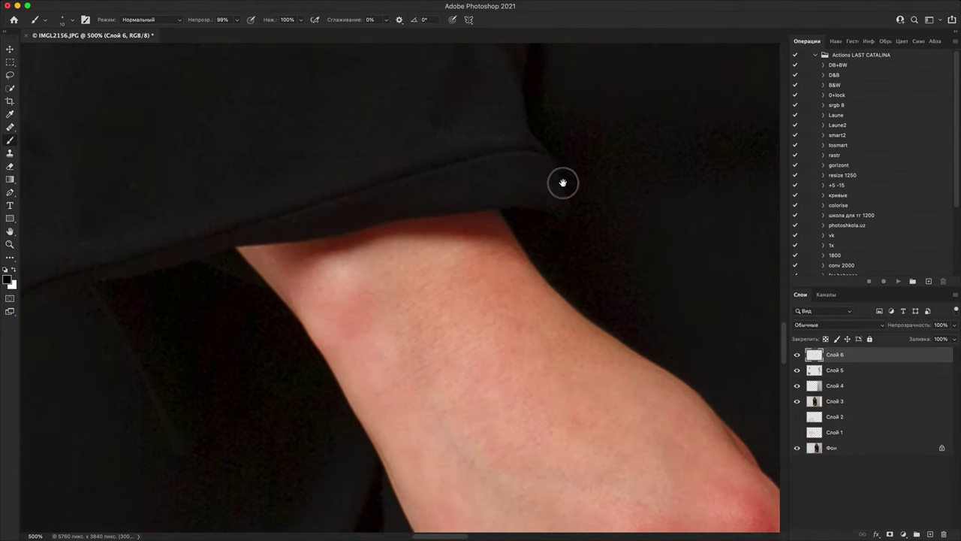
{"action": "left_click_drag", "start_coordinate": [562, 183], "coordinate": [525, 510]}
{"action": "left_click_drag", "start_coordinate": [478, 187], "coordinate": [600, 525]}
{"action": "scroll", "coordinate": [452, 181], "scroll_direction": "up", "scroll_amount": 15}
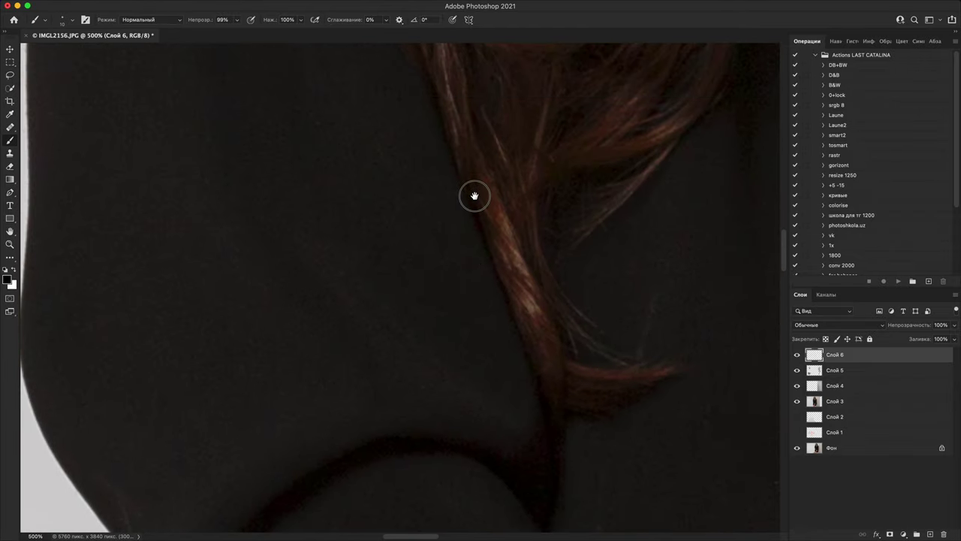
{"action": "scroll", "coordinate": [506, 276], "scroll_direction": "right", "scroll_amount": 1}
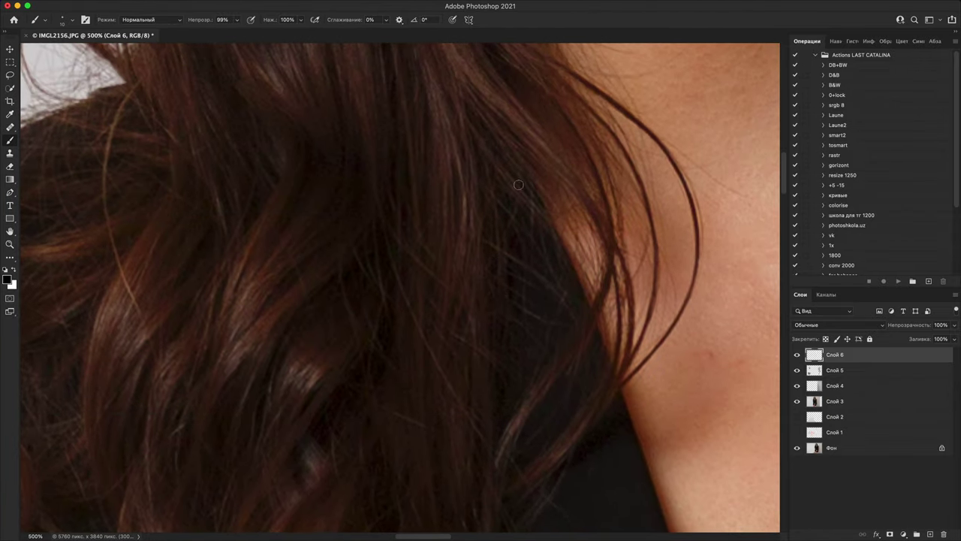
Step: Switch to Adobe Bridge and check the EXIF camera data of IMGL2156.JPG, including its maximum aperture value
{"action": "left_click", "coordinate": [18, 9]}
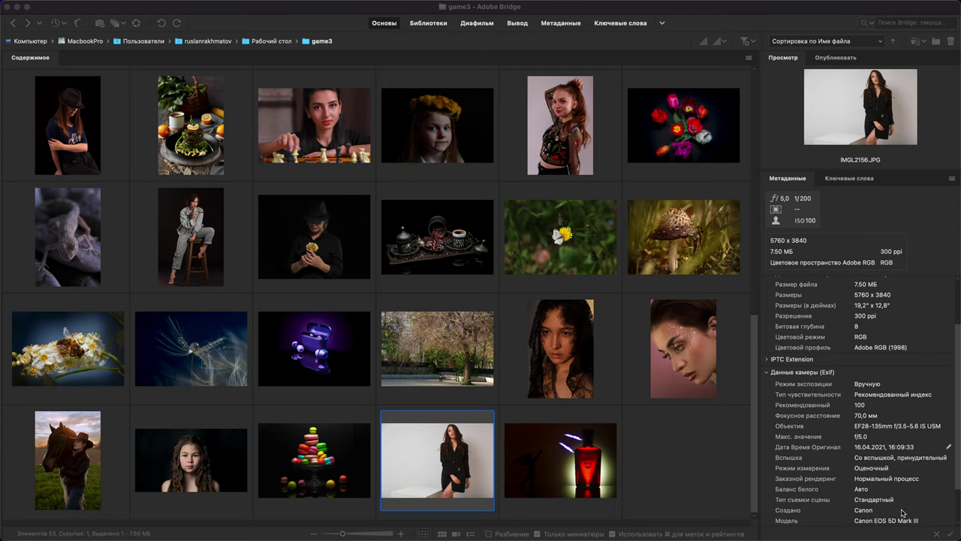
{"action": "left_click", "coordinate": [893, 439]}
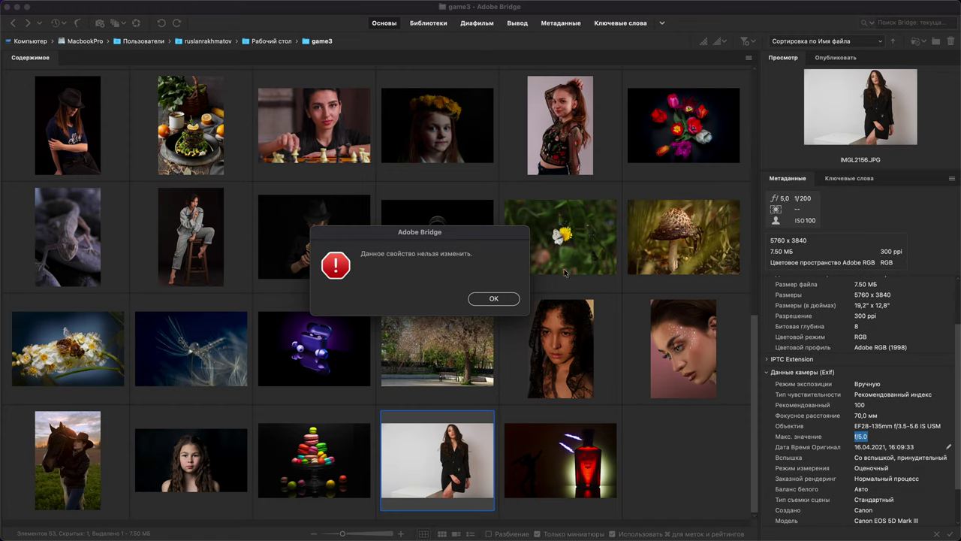
{"action": "left_click", "coordinate": [494, 298]}
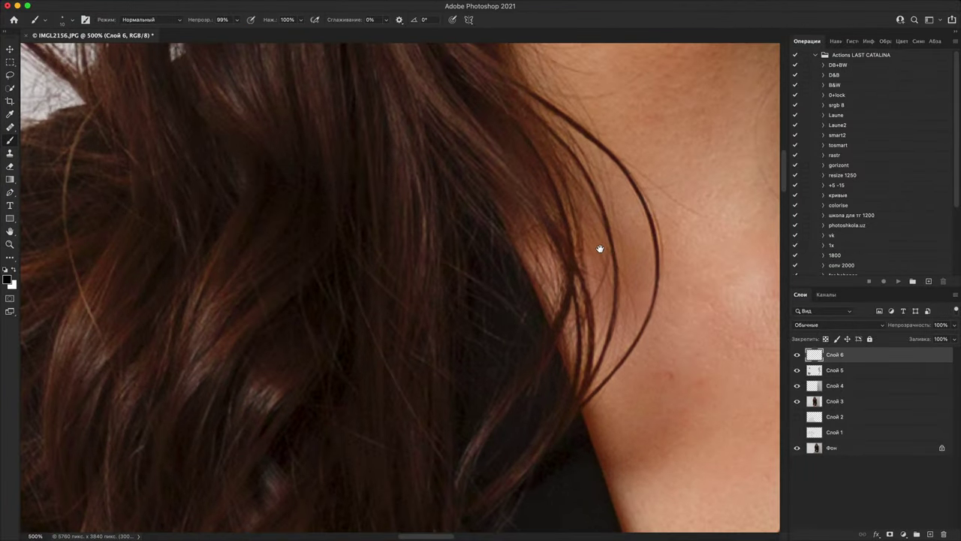
Step: Return to the portrait in Photoshop and examine the face, then the noise inside the outlined jacket area at high magnification
{"action": "left_click_drag", "start_coordinate": [600, 251], "coordinate": [511, 459]}
{"action": "scroll", "coordinate": [528, 354], "scroll_direction": "up", "scroll_amount": 5}
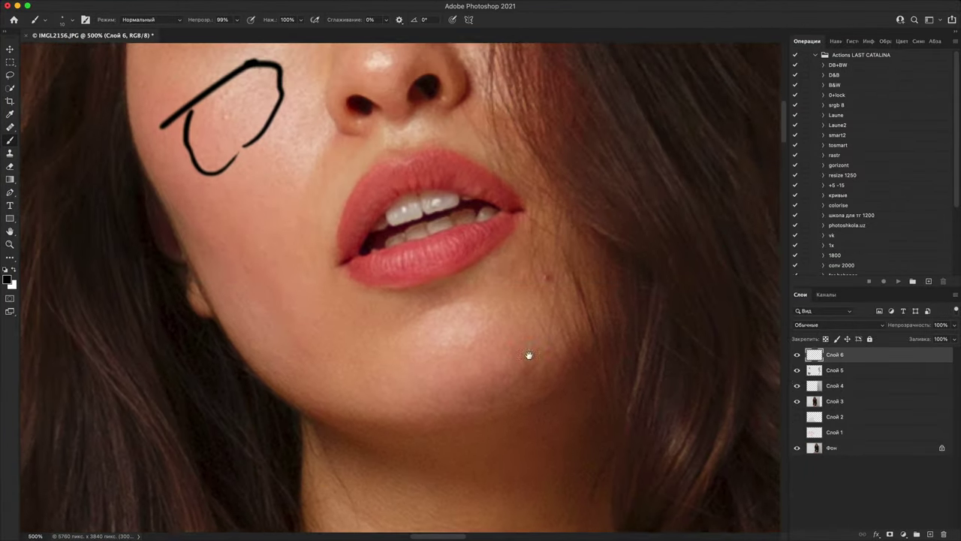
{"action": "scroll", "coordinate": [529, 354], "scroll_direction": "down", "scroll_amount": 5}
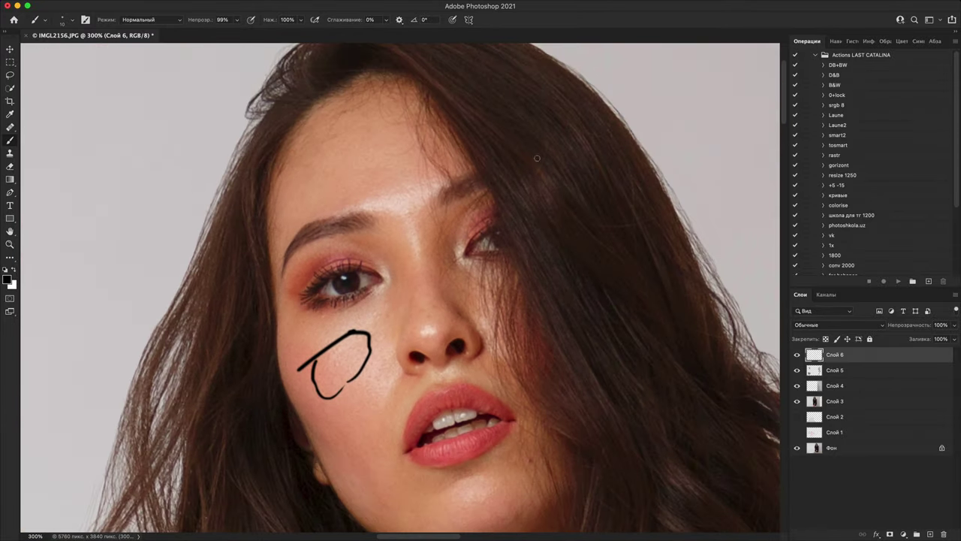
{"action": "left_click_drag", "start_coordinate": [497, 379], "coordinate": [455, 178]}
{"action": "left_click_drag", "start_coordinate": [570, 458], "coordinate": [381, 352]}
{"action": "scroll", "coordinate": [381, 353], "scroll_direction": "down", "scroll_amount": 15}
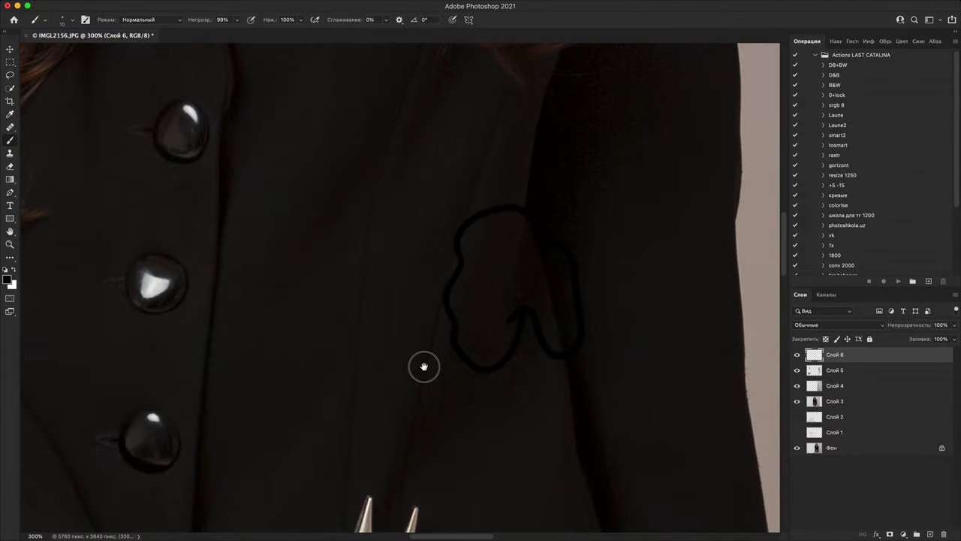
{"action": "scroll", "coordinate": [481, 310], "scroll_direction": "up", "scroll_amount": 5}
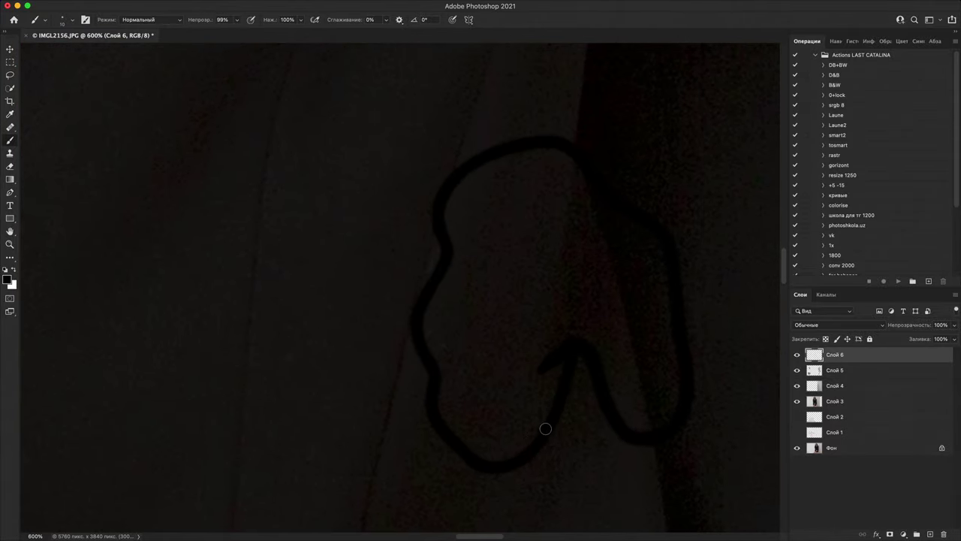
{"action": "scroll", "coordinate": [590, 332], "scroll_direction": "up", "scroll_amount": 2}
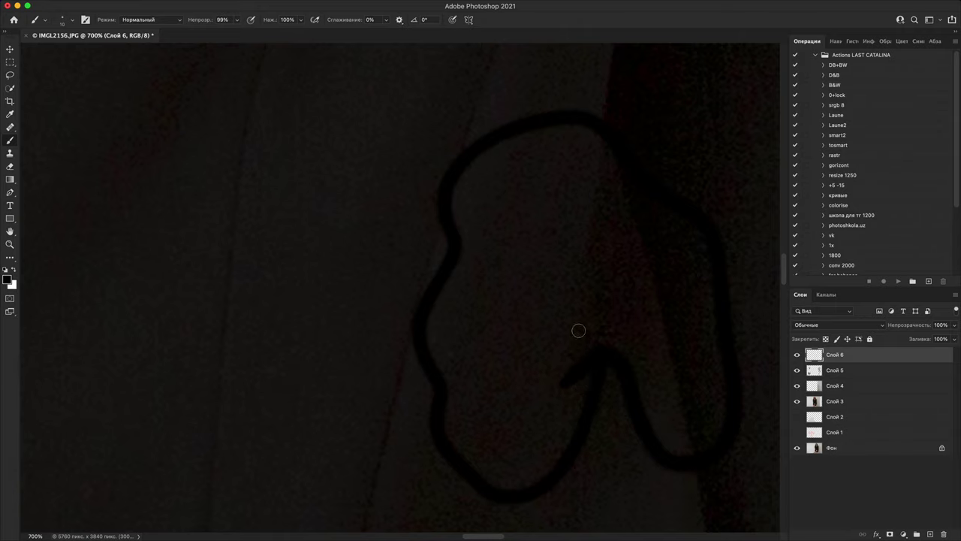
{"action": "scroll", "coordinate": [590, 311], "scroll_direction": "up", "scroll_amount": 1}
{"action": "scroll", "coordinate": [557, 336], "scroll_direction": "down", "scroll_amount": 1}
{"action": "scroll", "coordinate": [582, 297], "scroll_direction": "down", "scroll_amount": 3}
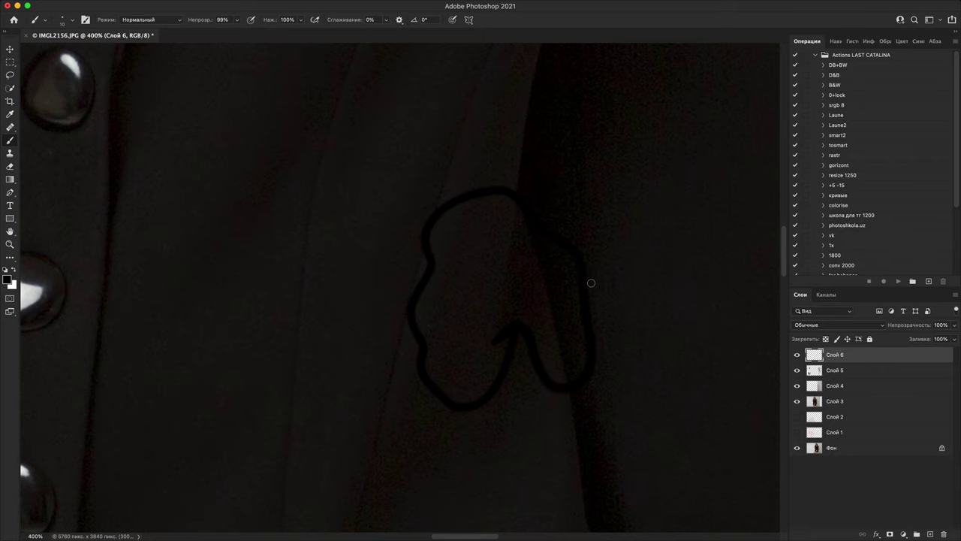
{"action": "scroll", "coordinate": [591, 282], "scroll_direction": "down", "scroll_amount": 1}
Step: Examine the brooch, hands, marked hem area and hair at high magnification for noise and retouching flaws
{"action": "scroll", "coordinate": [556, 366], "scroll_direction": "down", "scroll_amount": 10}
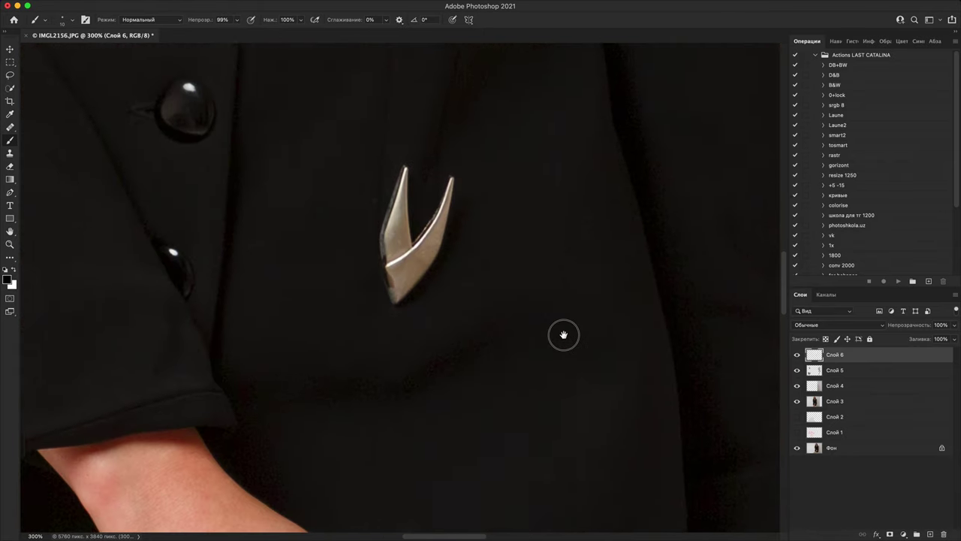
{"action": "scroll", "coordinate": [570, 331], "scroll_direction": "down", "scroll_amount": 8}
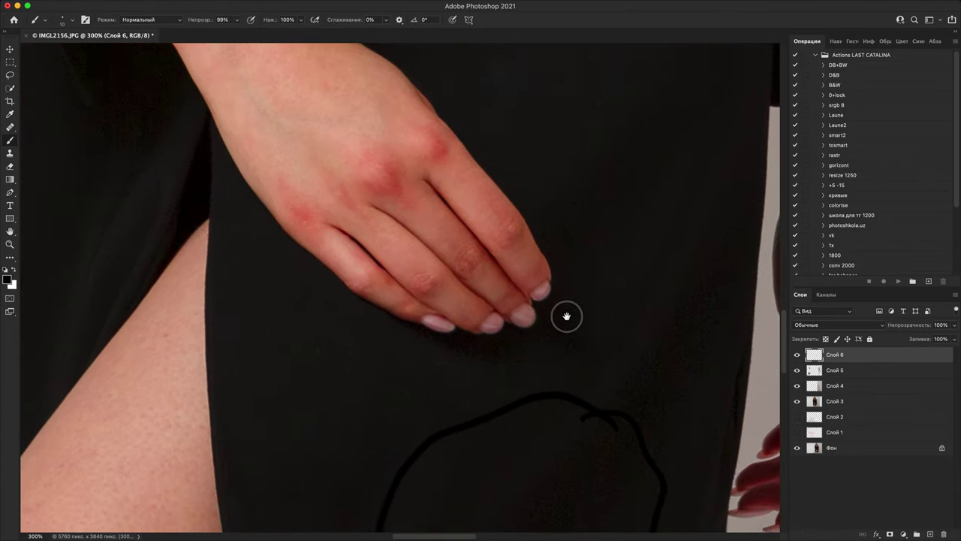
{"action": "scroll", "coordinate": [581, 287], "scroll_direction": "up", "scroll_amount": 3}
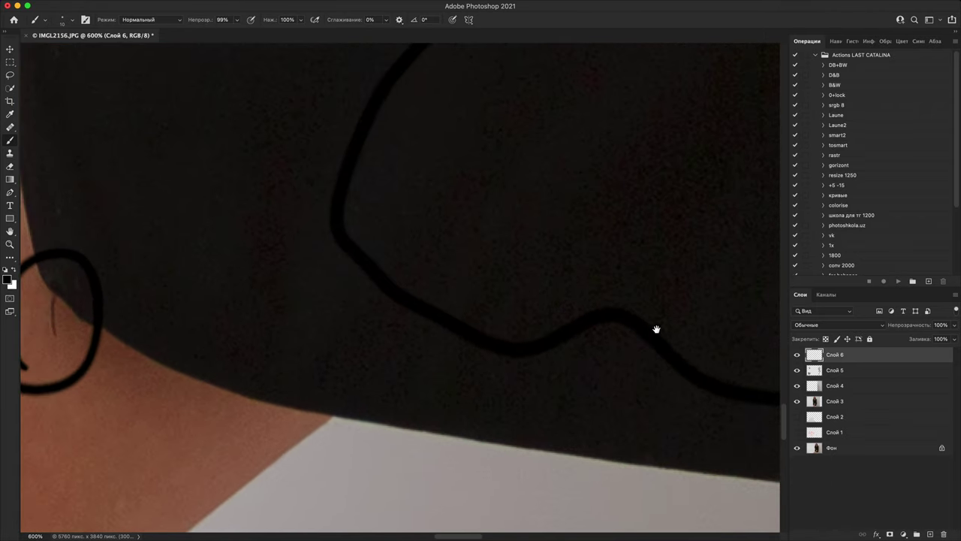
{"action": "left_click_drag", "start_coordinate": [641, 385], "coordinate": [319, 310]}
{"action": "left_click_drag", "start_coordinate": [554, 277], "coordinate": [443, 518]}
{"action": "scroll", "coordinate": [532, 232], "scroll_direction": "left", "scroll_amount": 10}
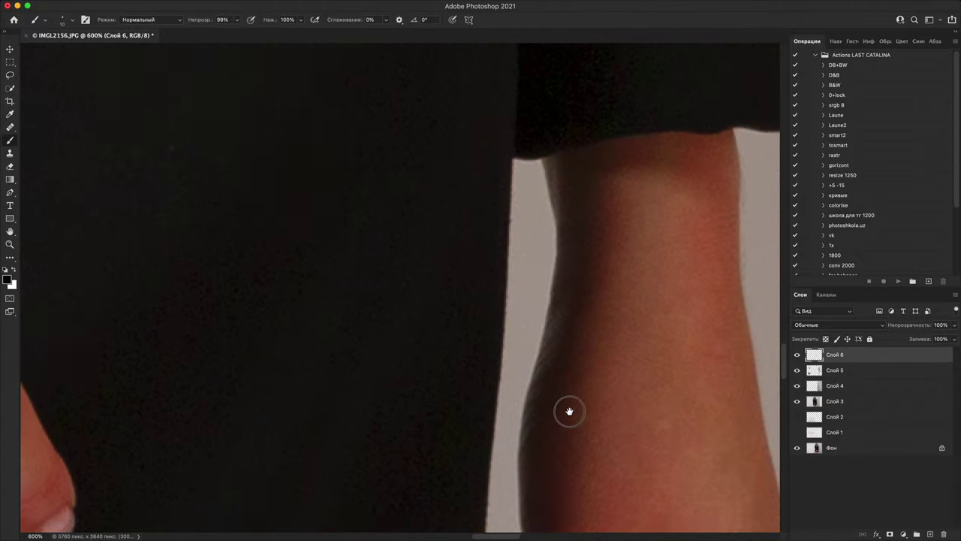
{"action": "scroll", "coordinate": [571, 467], "scroll_direction": "up", "scroll_amount": 15}
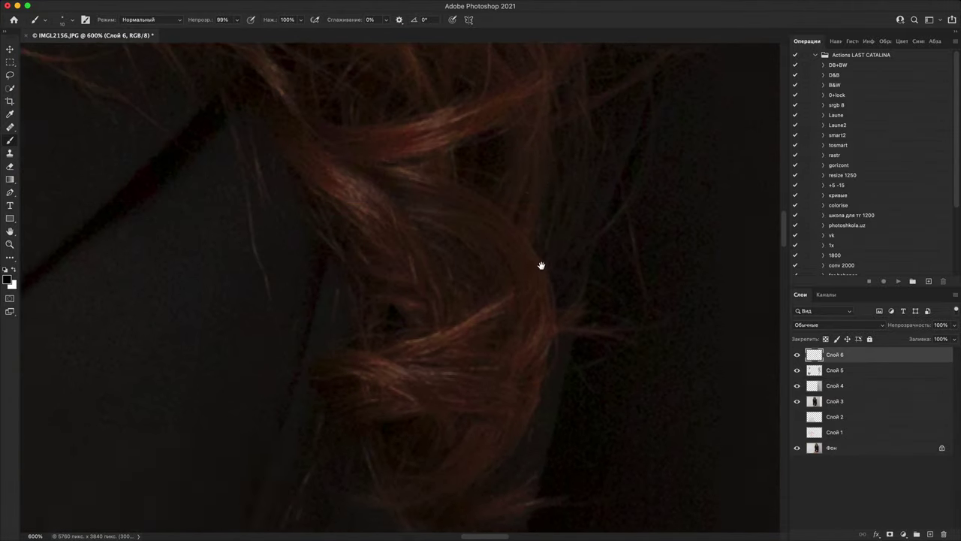
{"action": "scroll", "coordinate": [601, 433], "scroll_direction": "up", "scroll_amount": 15}
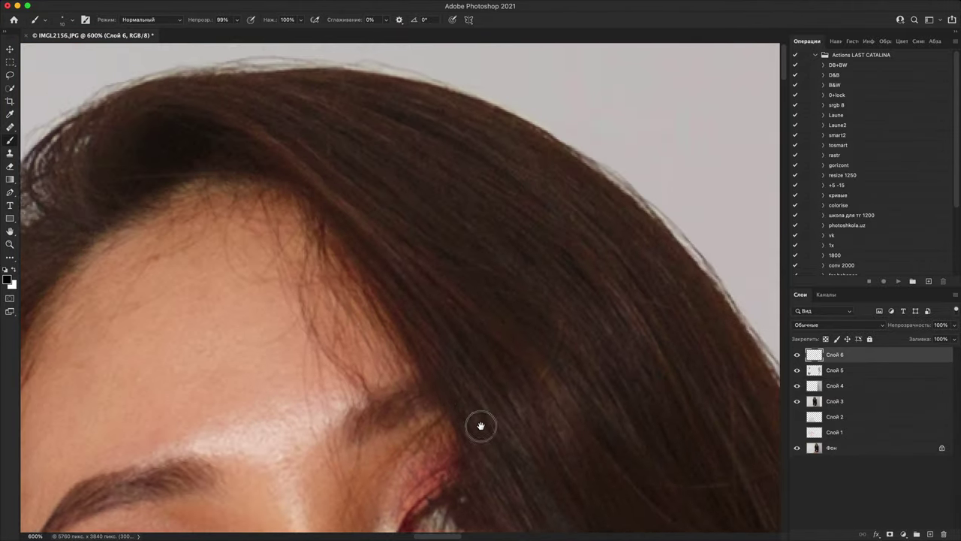
{"action": "scroll", "coordinate": [503, 403], "scroll_direction": "left", "scroll_amount": 10}
{"action": "scroll", "coordinate": [526, 395], "scroll_direction": "down", "scroll_amount": 10}
{"action": "scroll", "coordinate": [560, 321], "scroll_direction": "down", "scroll_amount": 15}
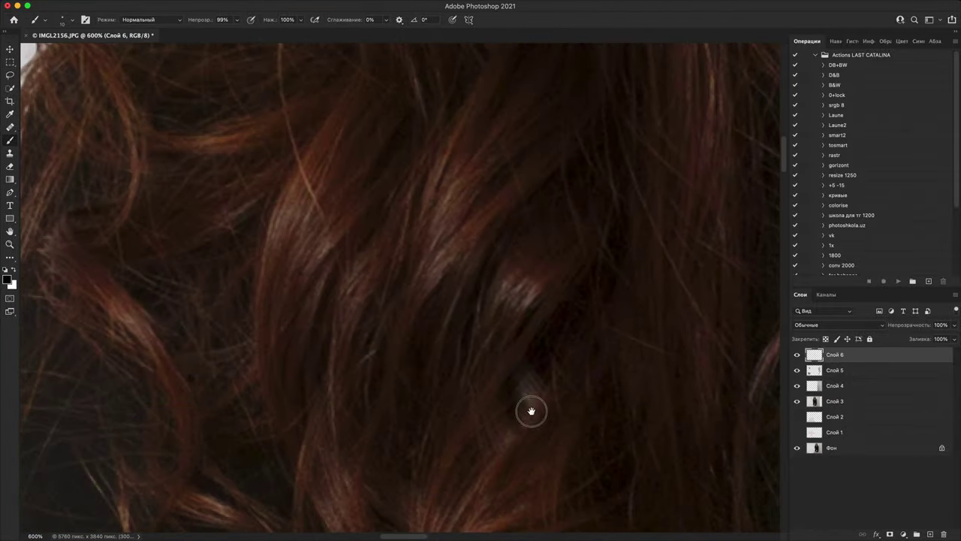
Step: Examine the curls of hair and the dark jacket at high magnification, then view the lower jacket and legs as a whole
{"action": "left_click_drag", "start_coordinate": [557, 379], "coordinate": [538, 353]}
{"action": "key", "text": "super+minus"}
{"action": "key", "text": "super+minus"}
{"action": "key", "text": "super+minus"}
{"action": "key", "text": "super+minus"}
{"action": "key", "text": "super+minus"}
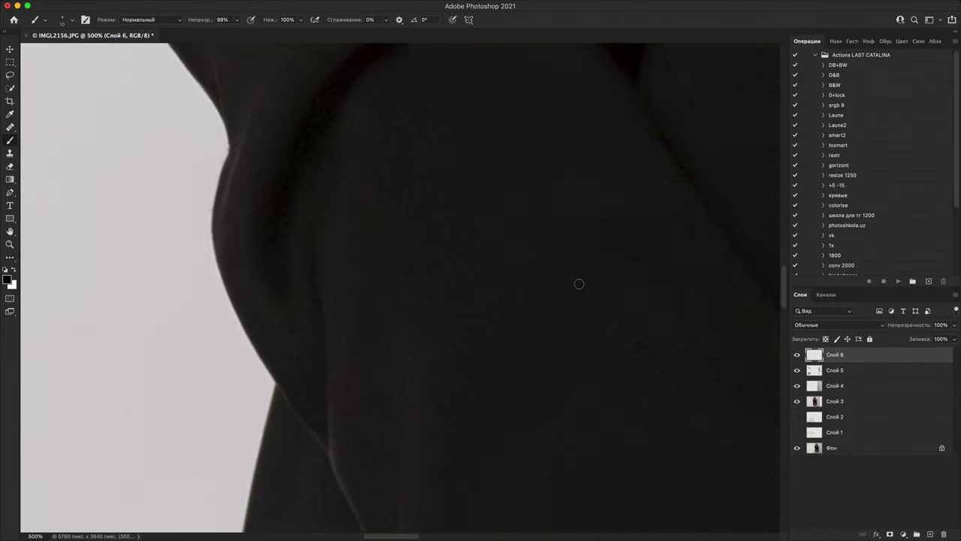
{"action": "left_click_drag", "start_coordinate": [617, 395], "coordinate": [602, 149]}
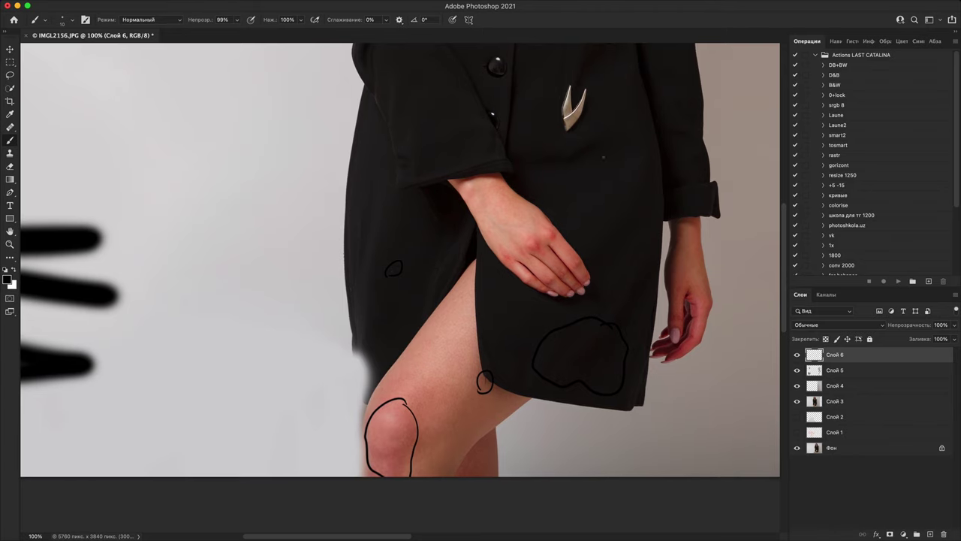
Step: Inspect the thigh skin, the circled thread at the hem and the noise inside the outlined jacket area
{"action": "key", "text": "super+plus"}
{"action": "left_click_drag", "start_coordinate": [535, 437], "coordinate": [531, 265]}
{"action": "scroll", "coordinate": [561, 269], "scroll_direction": "up", "scroll_amount": 1}
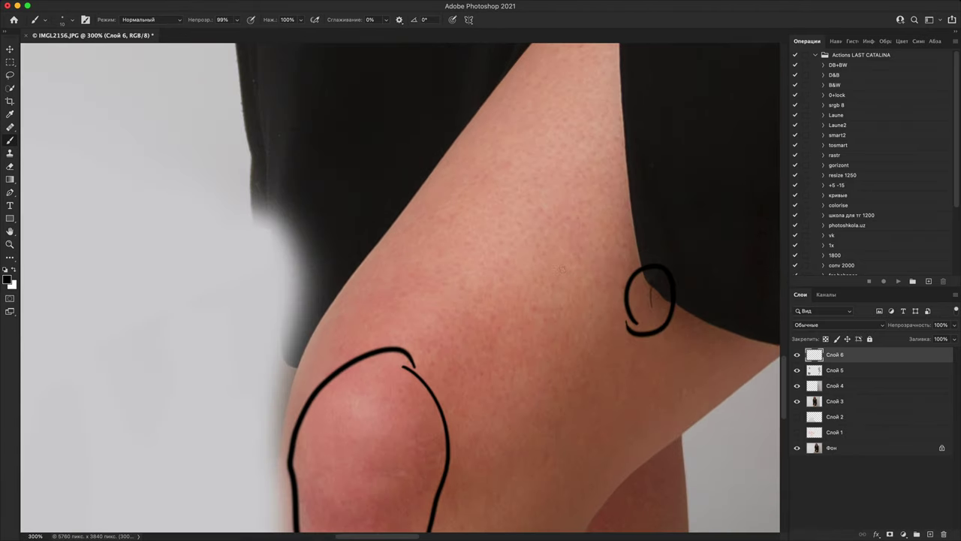
{"action": "scroll", "coordinate": [562, 269], "scroll_direction": "up", "scroll_amount": 1}
{"action": "scroll", "coordinate": [515, 295], "scroll_direction": "right", "scroll_amount": 6}
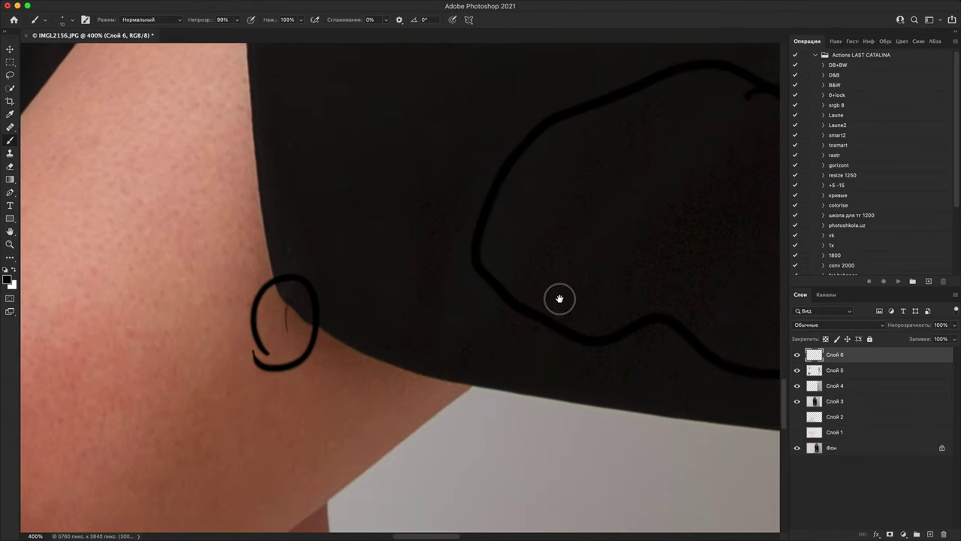
{"action": "scroll", "coordinate": [586, 279], "scroll_direction": "up", "scroll_amount": 1}
{"action": "scroll", "coordinate": [587, 264], "scroll_direction": "down", "scroll_amount": 1}
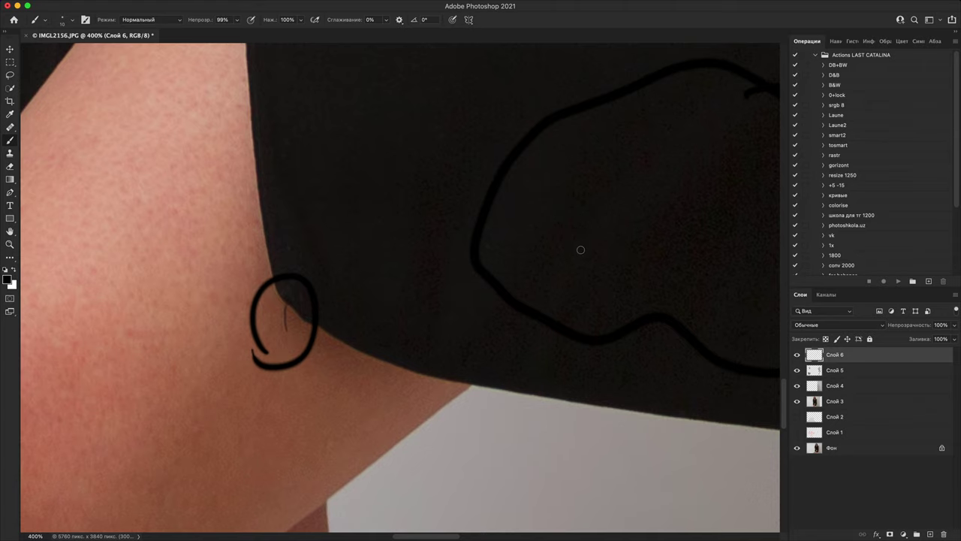
{"action": "scroll", "coordinate": [608, 394], "scroll_direction": "left", "scroll_amount": 10}
{"action": "scroll", "coordinate": [608, 394], "scroll_direction": "up", "scroll_amount": 3}
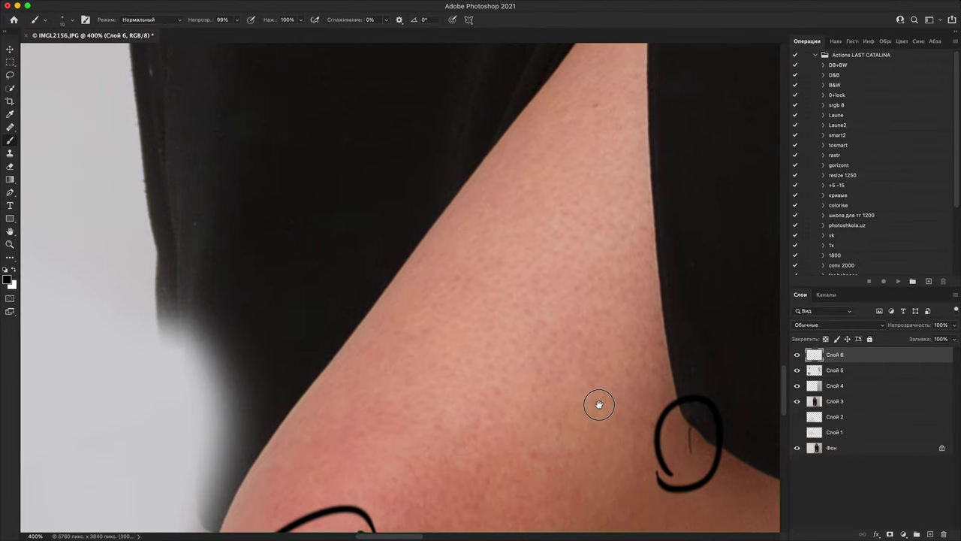
{"action": "left_click_drag", "start_coordinate": [598, 404], "coordinate": [626, 306]}
{"action": "key", "text": "super+minus"}
{"action": "key", "text": "super+minus"}
{"action": "key", "text": "ctrl+minus"}
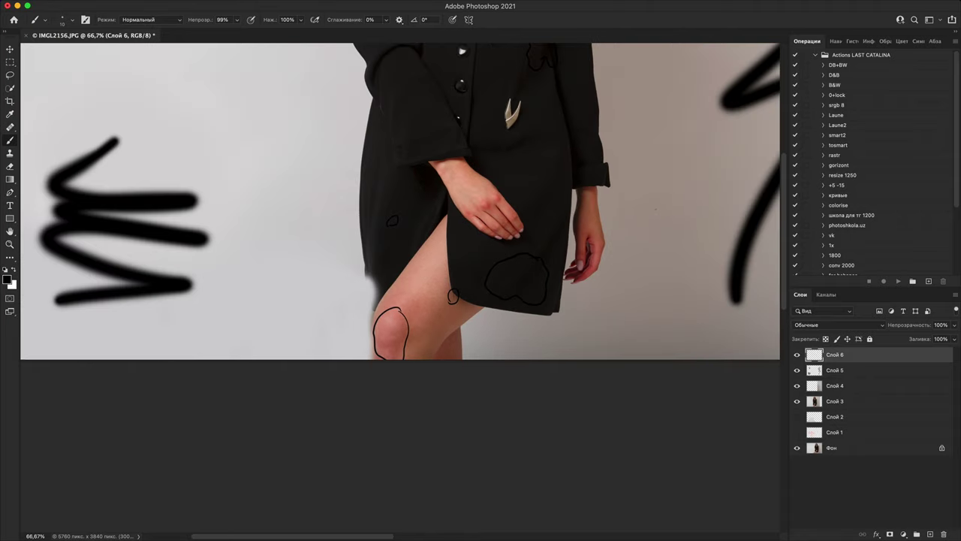
Step: Hide layers Слой 6, 5, 4 and 3 to reveal the original photo and inspect the knee beside the white box
{"action": "left_click_drag", "start_coordinate": [796, 354], "coordinate": [796, 370]}
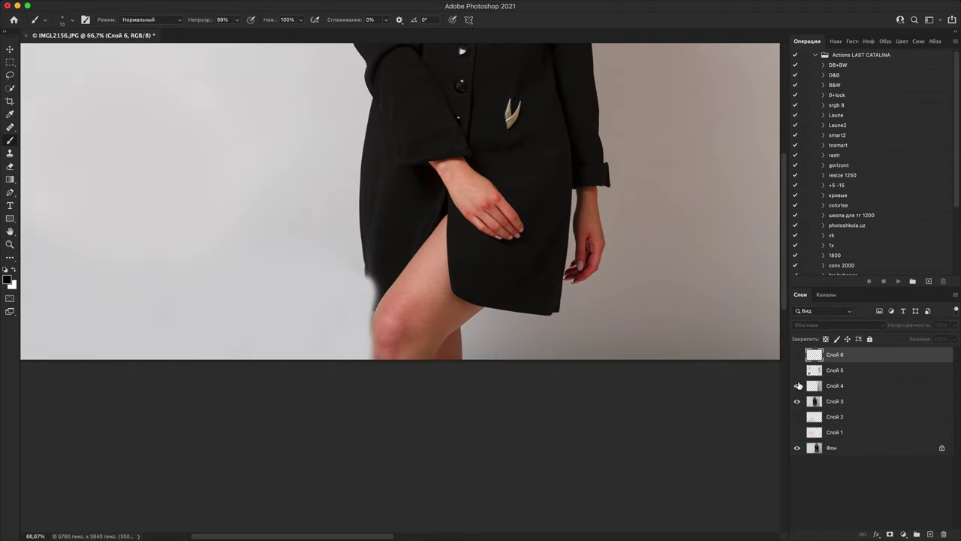
{"action": "left_click", "coordinate": [797, 401]}
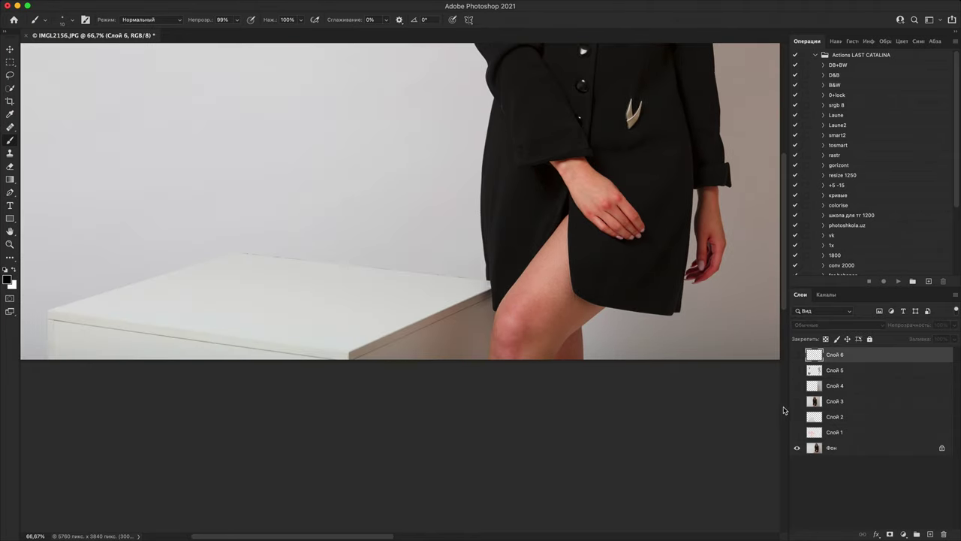
{"action": "key", "text": "ctrl+plus"}
{"action": "key", "text": "ctrl+plus"}
{"action": "key", "text": "ctrl+plus"}
{"action": "left_click_drag", "start_coordinate": [618, 429], "coordinate": [227, 287]}
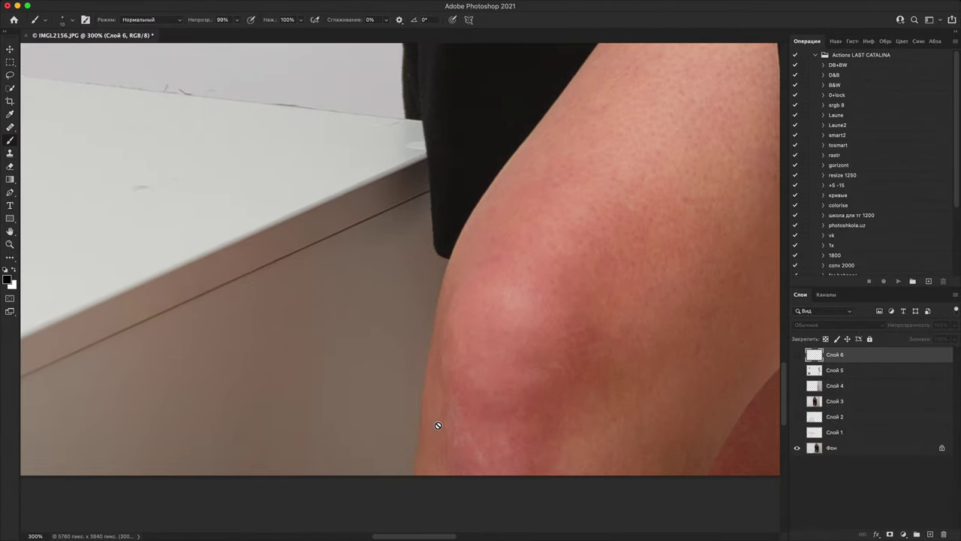
{"action": "scroll", "coordinate": [404, 257], "scroll_direction": "down", "scroll_amount": 10}
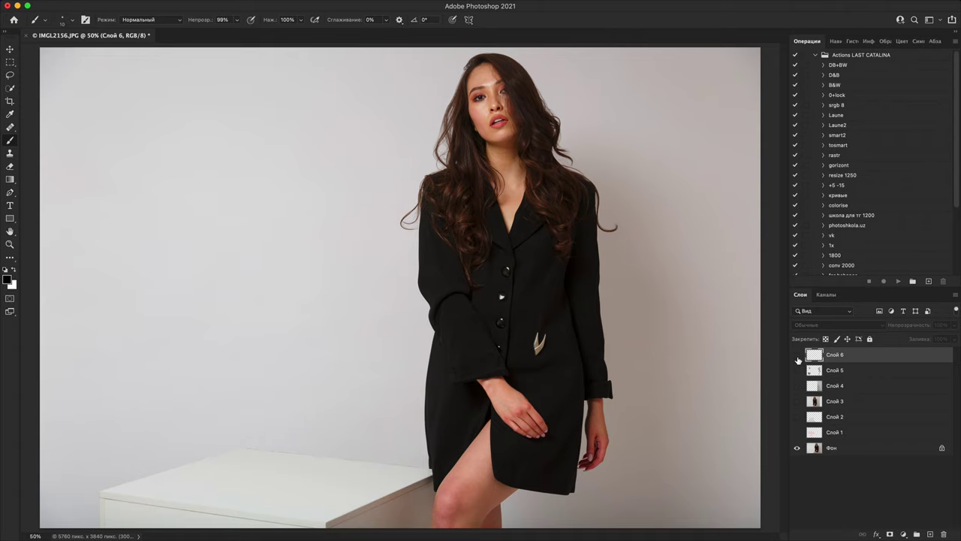
Step: Restore Слой 3 and Слой 4 with the markup layers hidden and view the recomposed portrait in full
{"action": "left_click", "coordinate": [797, 356]}
{"action": "left_click", "coordinate": [798, 371]}
{"action": "left_click_drag", "start_coordinate": [798, 355], "coordinate": [796, 401]}
{"action": "left_click", "coordinate": [798, 385]}
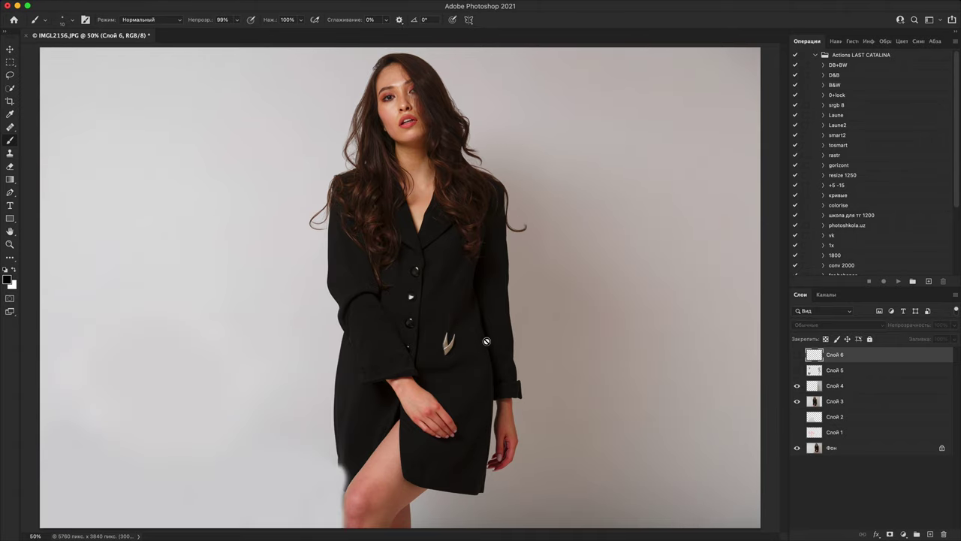
{"action": "key", "text": "super+minus"}
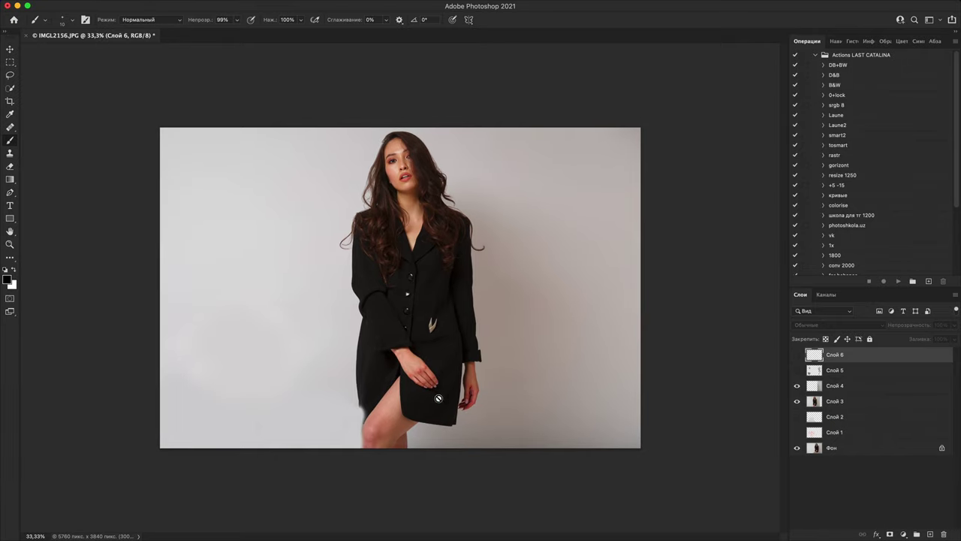
Step: On a new layer, paint white guide lines along both legs, the body's central axis and the shoulders, plus scribbles below the hem
{"action": "left_click", "coordinate": [930, 534]}
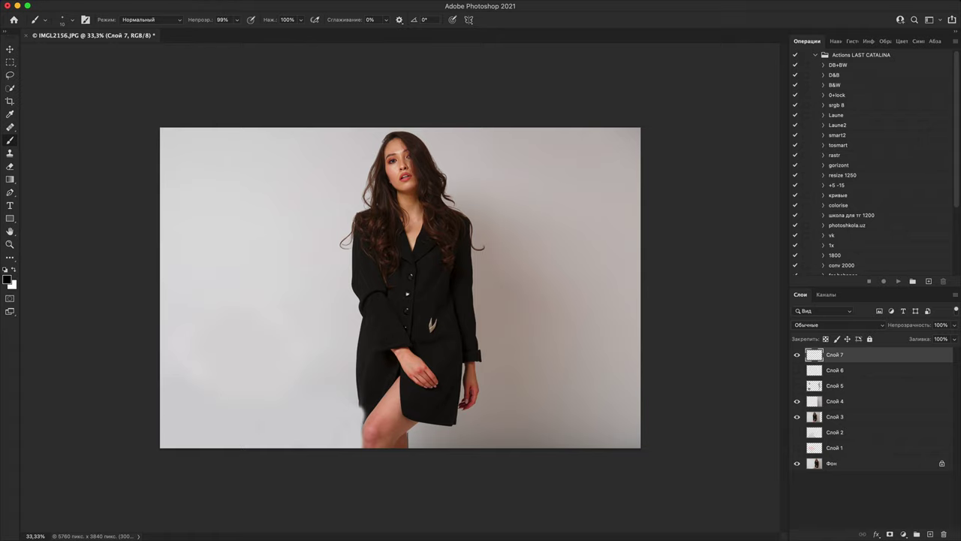
{"action": "key", "text": "x"}
{"action": "mouse_move", "coordinate": [405, 363]}
{"action": "left_mouse_down"}
{"action": "mouse_move", "coordinate": [359, 417]}
{"action": "mouse_move", "coordinate": [363, 448]}
{"action": "left_mouse_up"}
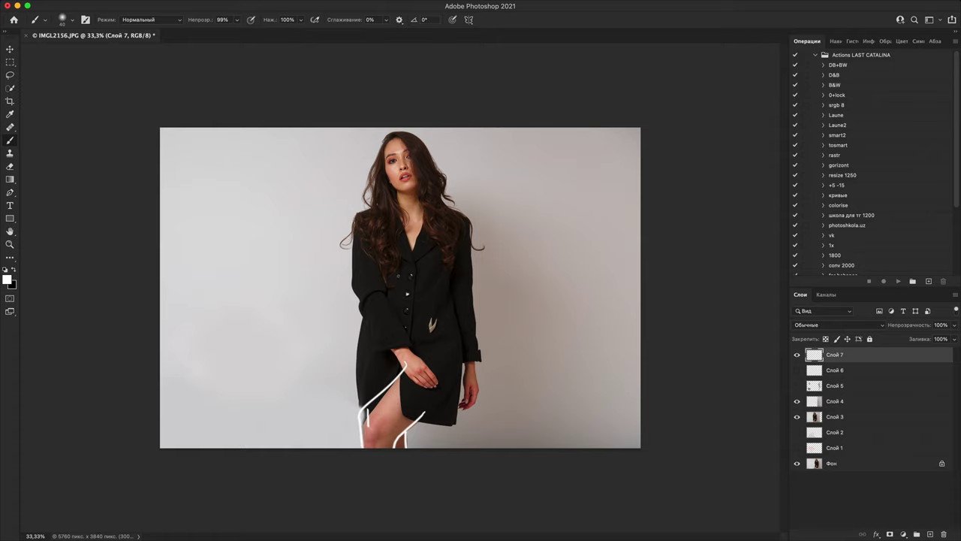
{"action": "left_click_drag", "start_coordinate": [403, 216], "coordinate": [418, 466]}
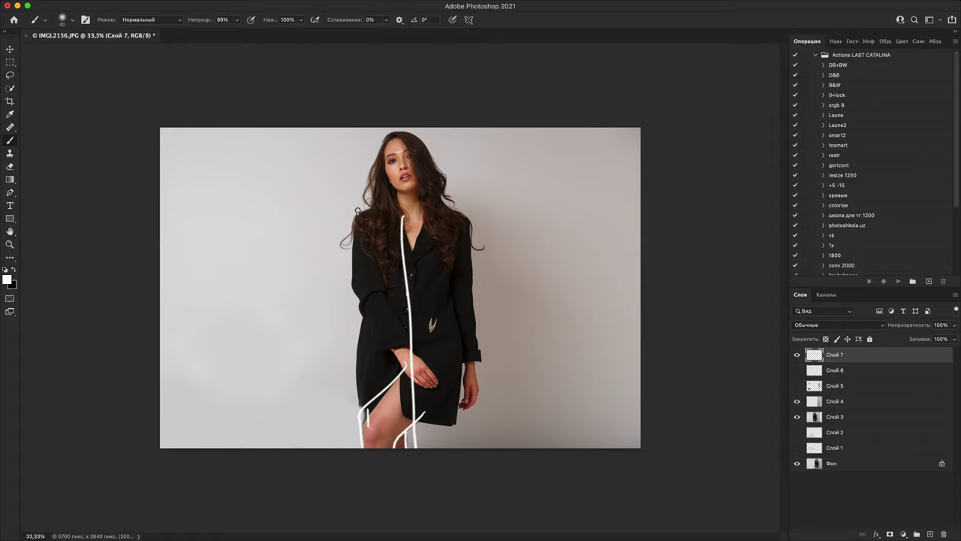
{"action": "left_click_drag", "start_coordinate": [357, 211], "coordinate": [470, 225]}
{"action": "mouse_move", "coordinate": [415, 425]}
{"action": "left_mouse_down"}
{"action": "mouse_move", "coordinate": [418, 449]}
{"action": "mouse_move", "coordinate": [430, 456]}
{"action": "mouse_move", "coordinate": [450, 422]}
{"action": "left_mouse_up"}
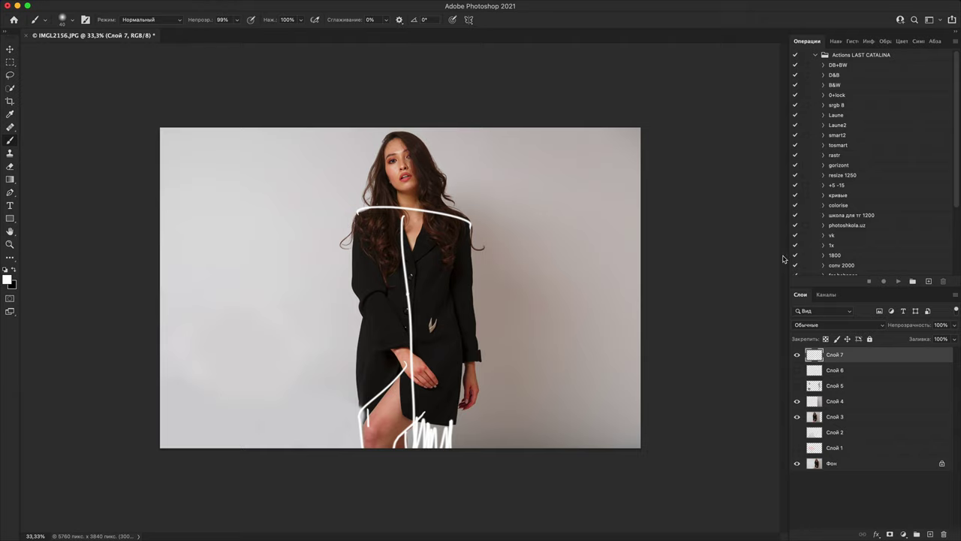
Step: Hide Слой 7, 4 and 3 and inspect the original knee, the jacket hem and the box edge at high magnification
{"action": "left_click", "coordinate": [796, 355]}
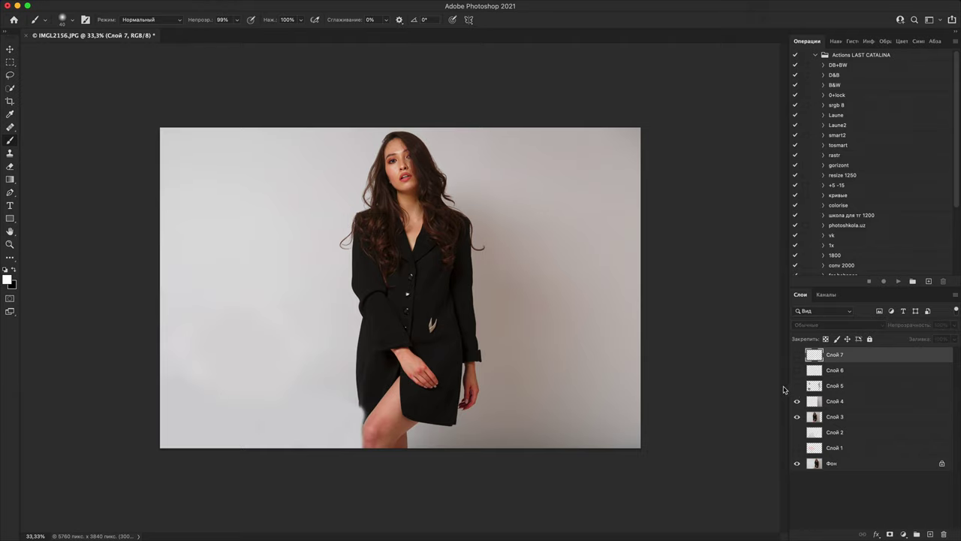
{"action": "left_click_drag", "start_coordinate": [797, 401], "coordinate": [797, 415]}
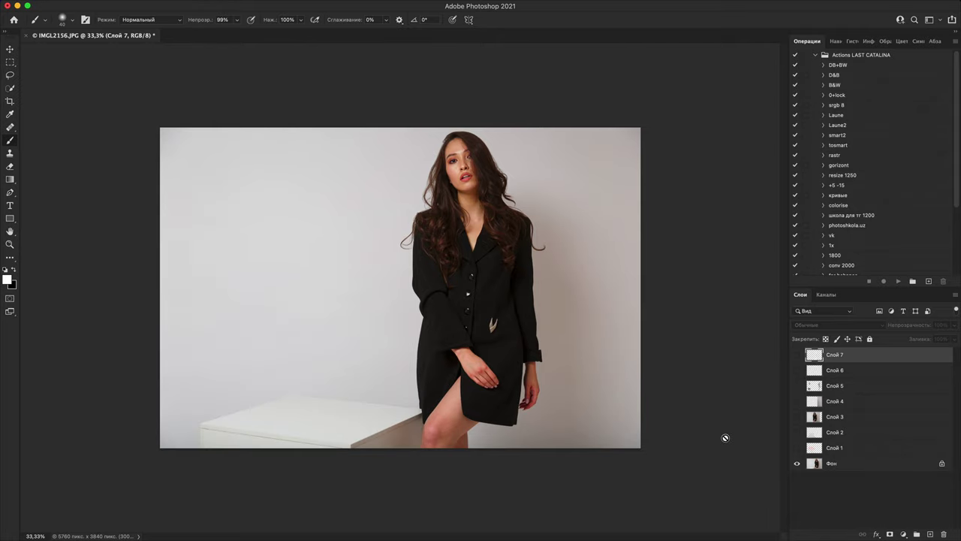
{"action": "key", "text": "super+plus"}
{"action": "key", "text": "super+plus"}
{"action": "key", "text": "super+plus"}
{"action": "left_click_drag", "start_coordinate": [489, 339], "coordinate": [525, 45]}
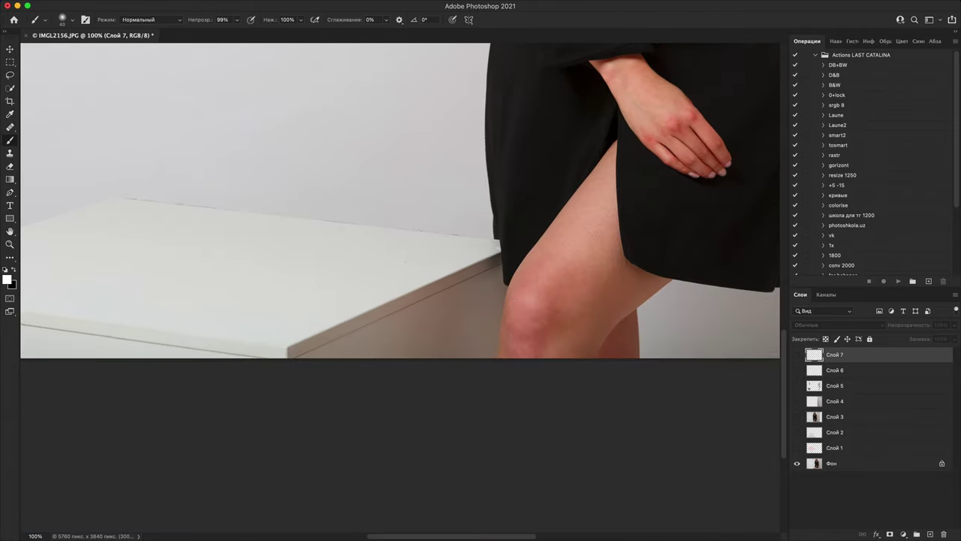
{"action": "key", "text": "super+plus"}
{"action": "key", "text": "super+plus"}
{"action": "key", "text": "super+plus"}
{"action": "left_click_drag", "start_coordinate": [581, 332], "coordinate": [488, 342]}
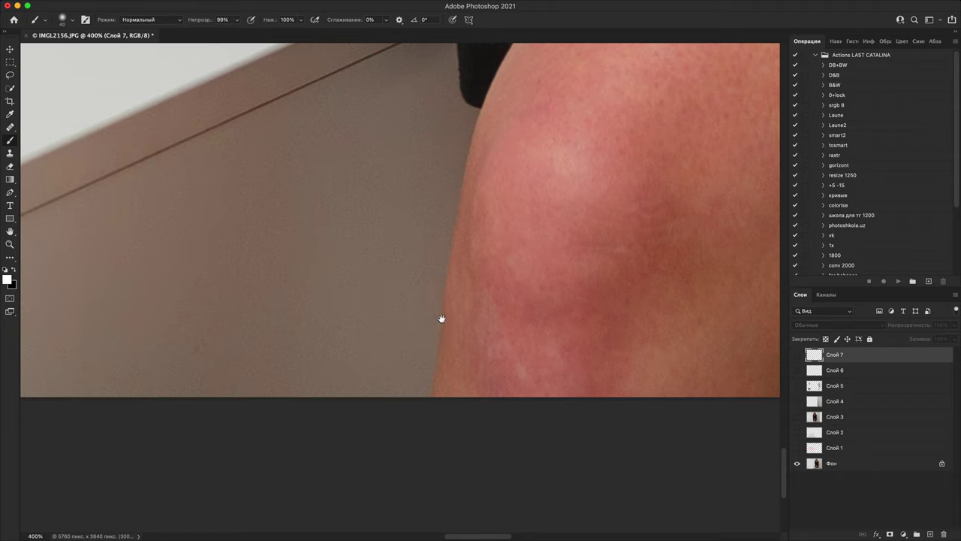
{"action": "scroll", "coordinate": [441, 319], "scroll_direction": "up", "scroll_amount": 10}
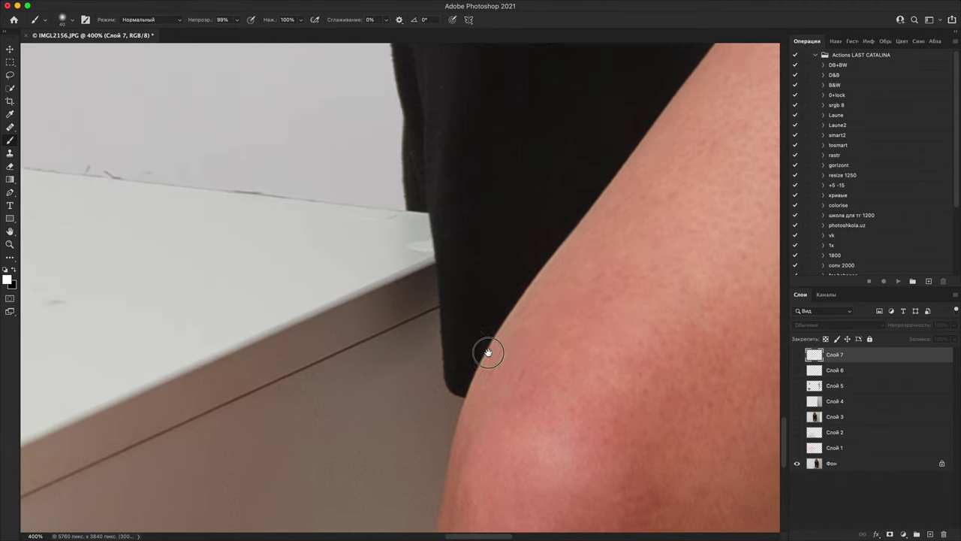
{"action": "scroll", "coordinate": [393, 223], "scroll_direction": "down", "scroll_amount": 8}
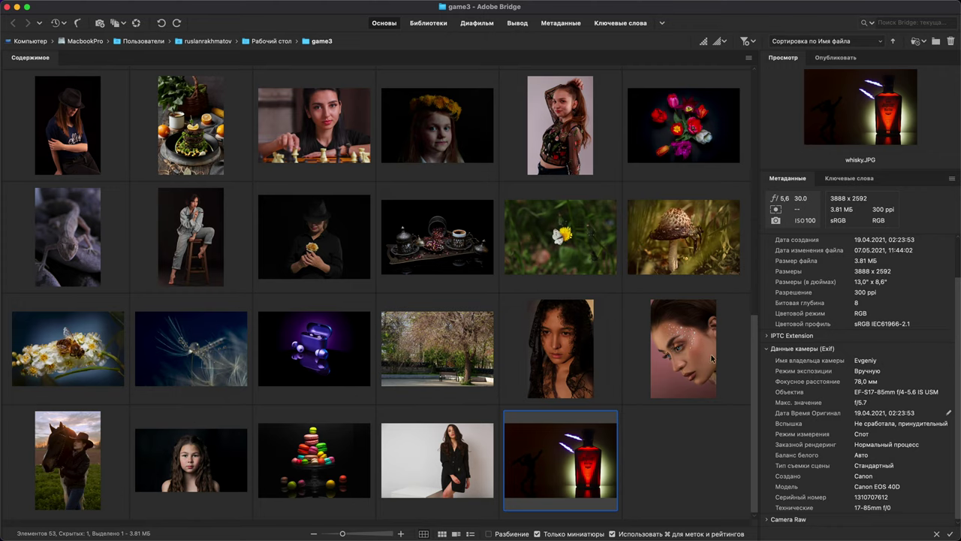
Step: Open whisky.JPG from Adobe Bridge in Photoshop
{"action": "double_click", "coordinate": [546, 467]}
{"action": "left_click", "coordinate": [384, 366]}
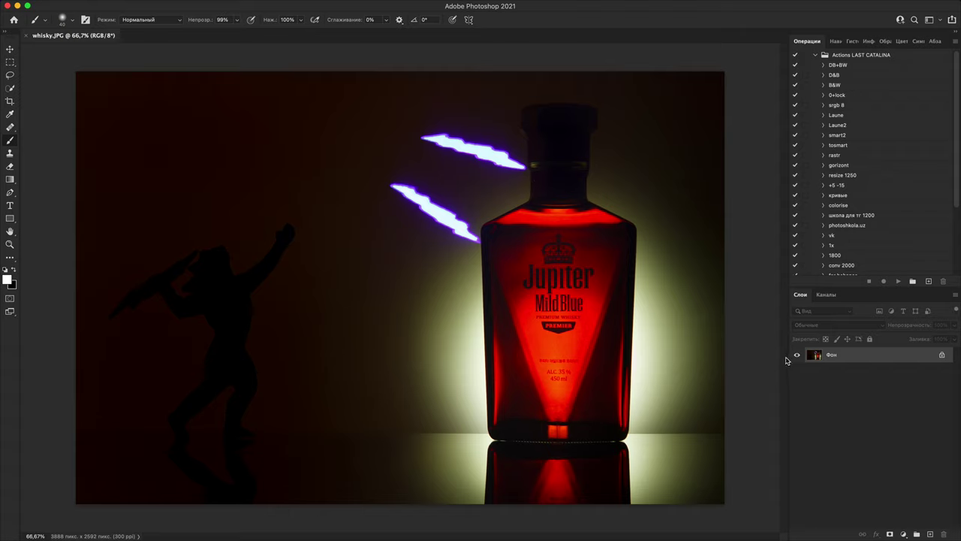
Step: Preview whisky.JPG in monochrome with a default Black & White adjustment layer, then hide that layer
{"action": "left_click", "coordinate": [903, 534]}
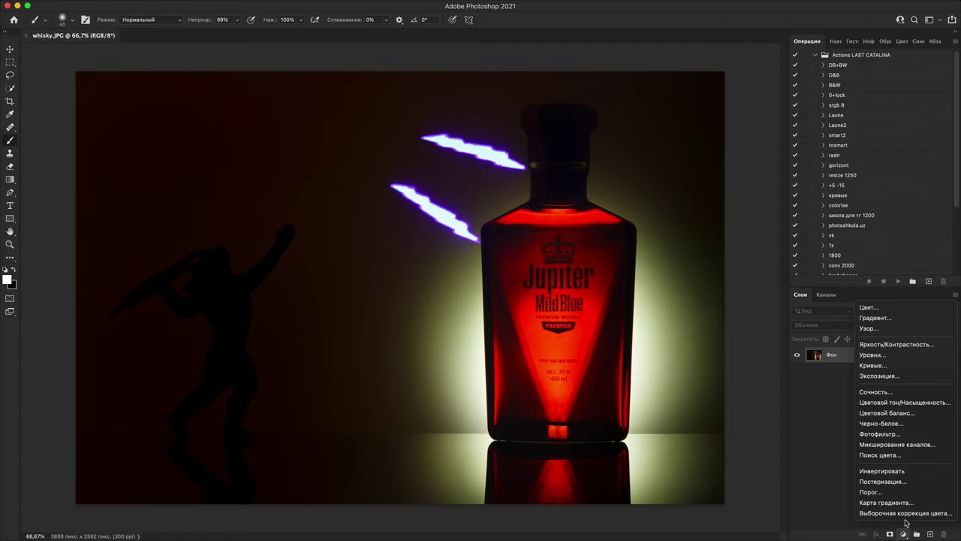
{"action": "left_click", "coordinate": [902, 426]}
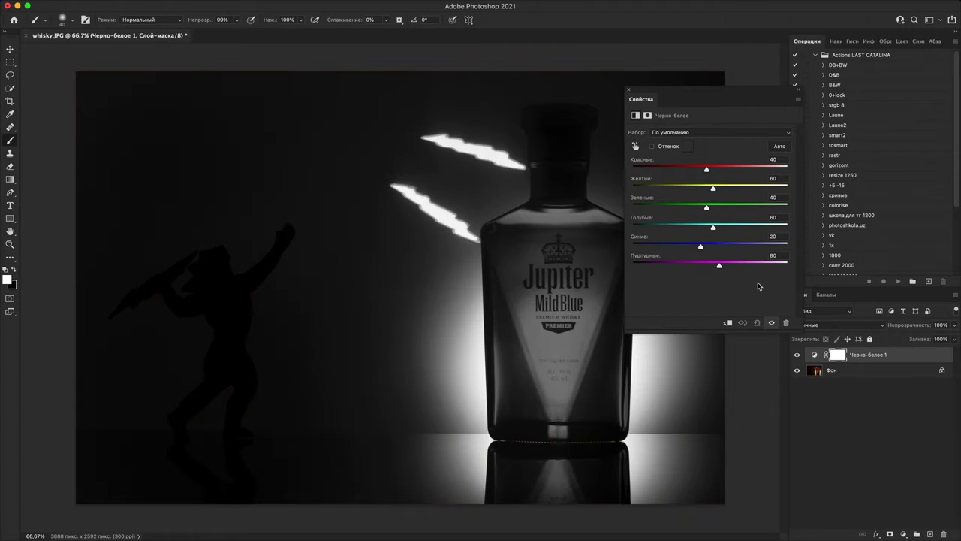
{"action": "left_click", "coordinate": [796, 354]}
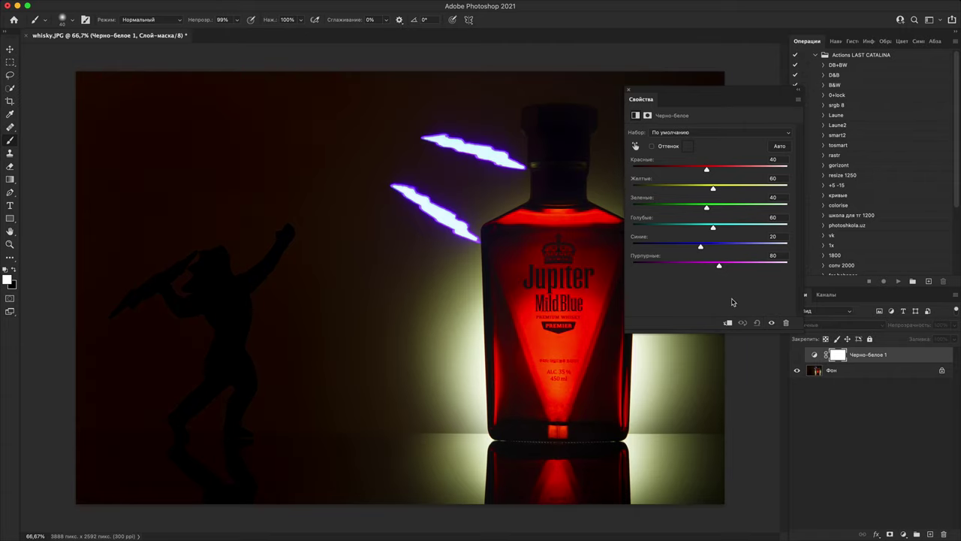
Step: Add a new empty layer above the Black & White adjustment layer
{"action": "left_click", "coordinate": [929, 530]}
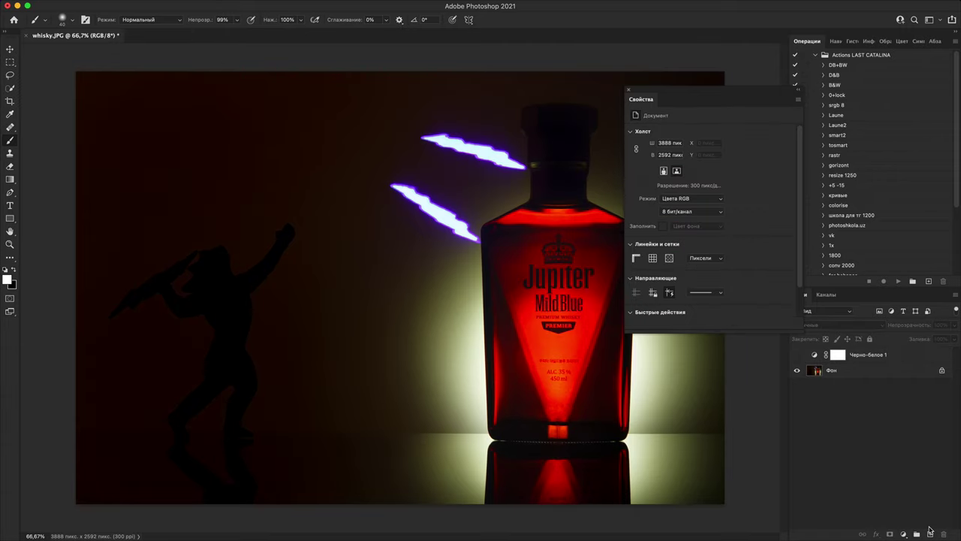
{"action": "left_click", "coordinate": [864, 371]}
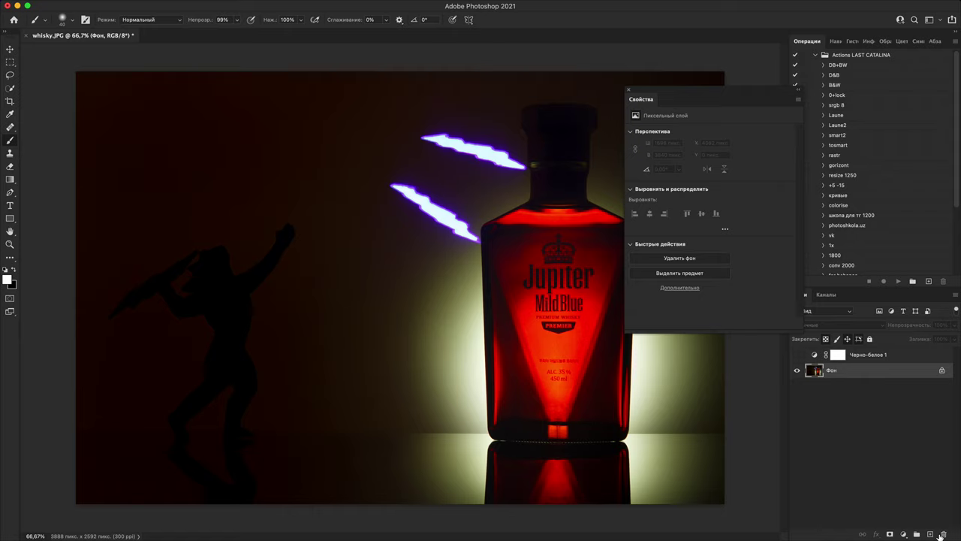
{"action": "left_click", "coordinate": [908, 355]}
{"action": "left_click", "coordinate": [930, 534]}
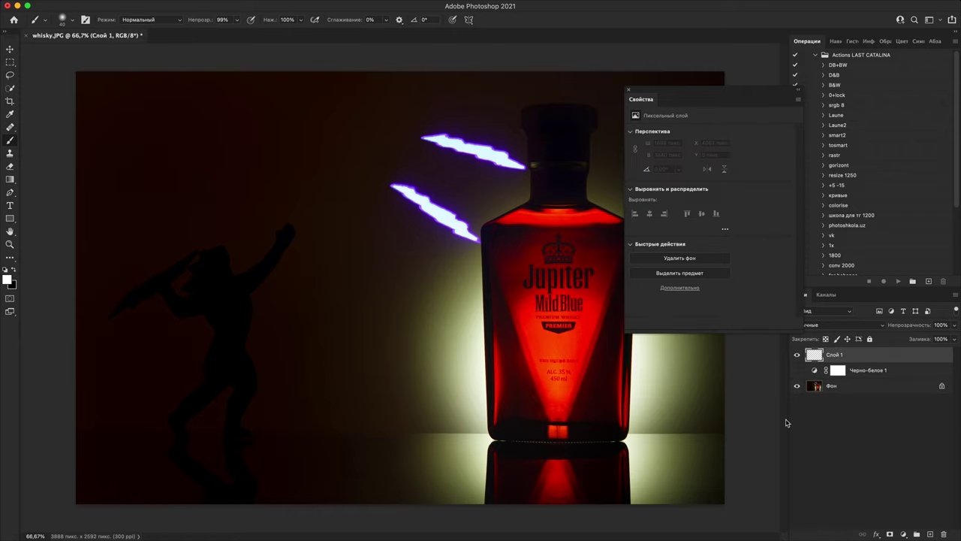
Step: Paint a white question mark above the silhouette and zigzag marks over the dark background and on both sides of the bottle
{"action": "mouse_move", "coordinate": [181, 133]}
{"action": "left_mouse_down"}
{"action": "mouse_move", "coordinate": [218, 157]}
{"action": "mouse_move", "coordinate": [210, 179]}
{"action": "left_mouse_up"}
{"action": "left_click", "coordinate": [222, 196]}
{"action": "mouse_move", "coordinate": [276, 117]}
{"action": "left_mouse_down"}
{"action": "mouse_move", "coordinate": [323, 219]}
{"action": "mouse_move", "coordinate": [329, 427]}
{"action": "mouse_move", "coordinate": [334, 416]}
{"action": "left_mouse_up"}
{"action": "mouse_move", "coordinate": [401, 448]}
{"action": "left_mouse_down"}
{"action": "mouse_move", "coordinate": [445, 319]}
{"action": "mouse_move", "coordinate": [414, 229]}
{"action": "mouse_move", "coordinate": [406, 300]}
{"action": "left_mouse_up"}
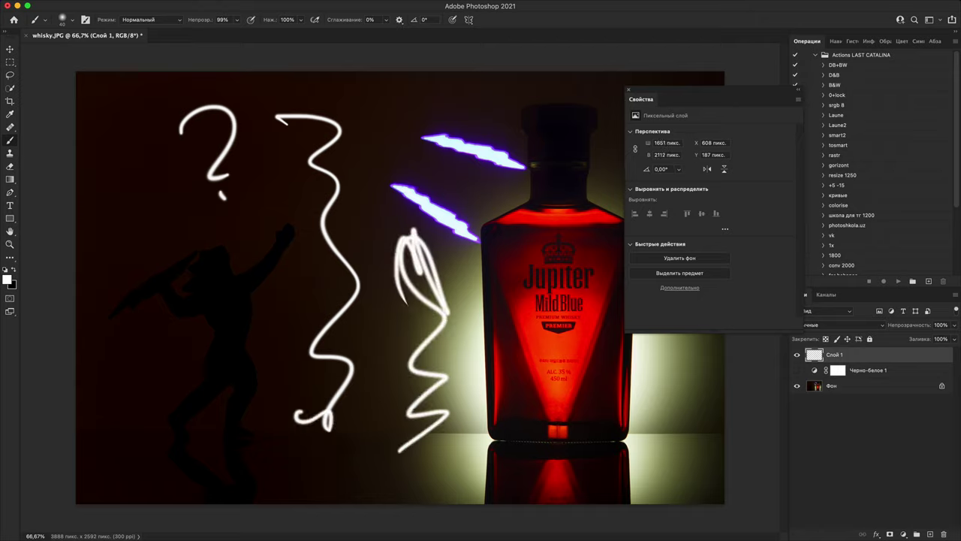
{"action": "left_click", "coordinate": [627, 91]}
{"action": "mouse_move", "coordinate": [676, 409]}
{"action": "left_mouse_down"}
{"action": "mouse_move", "coordinate": [688, 281]}
{"action": "mouse_move", "coordinate": [722, 199]}
{"action": "left_mouse_up"}
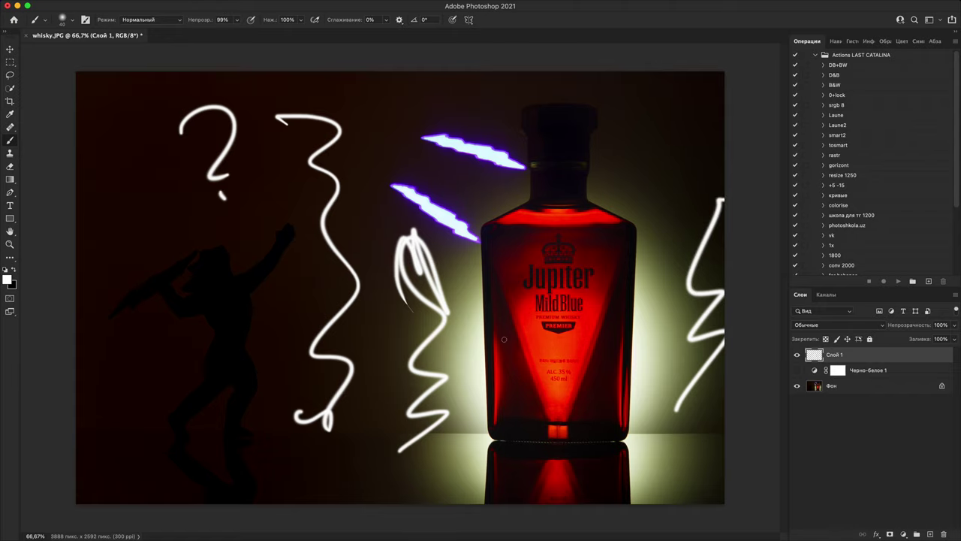
{"action": "mouse_move", "coordinate": [466, 352]}
{"action": "left_mouse_down"}
{"action": "mouse_move", "coordinate": [432, 289]}
{"action": "mouse_move", "coordinate": [447, 325]}
{"action": "left_mouse_up"}
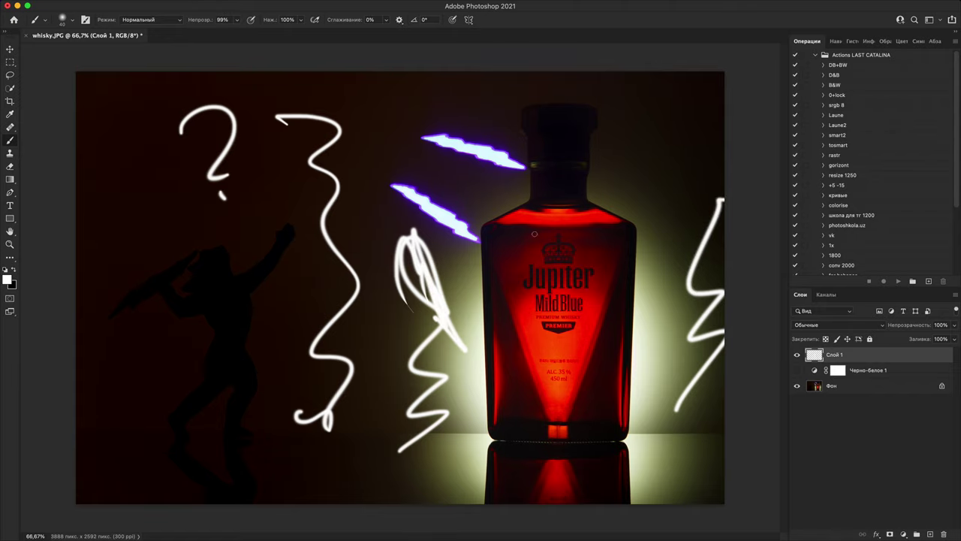
Step: Examine the lit background beside the bottle and the whisky label at 300% magnification
{"action": "key", "text": "super+plus"}
{"action": "key", "text": "super+plus"}
{"action": "key", "text": "super+plus"}
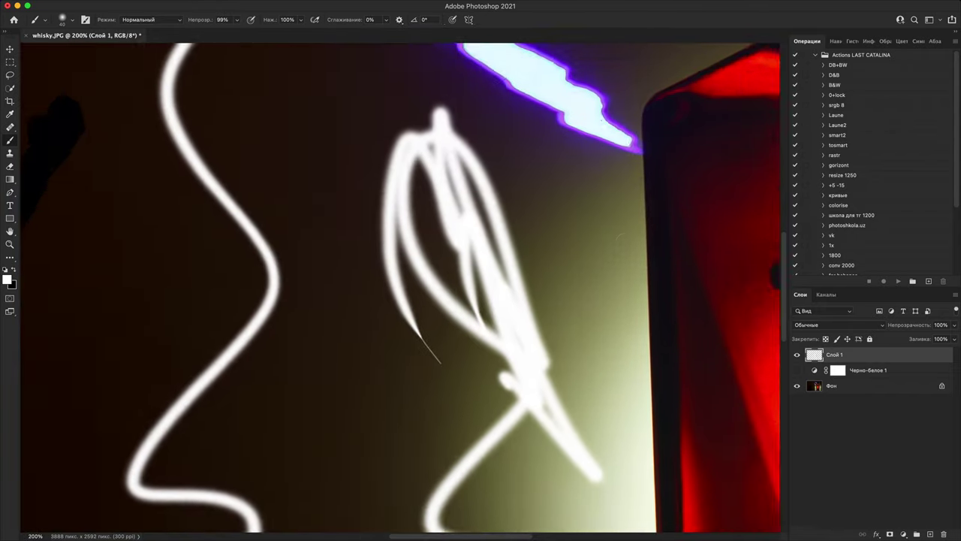
{"action": "left_click_drag", "start_coordinate": [630, 312], "coordinate": [225, 285]}
{"action": "left_click_drag", "start_coordinate": [560, 296], "coordinate": [343, 322]}
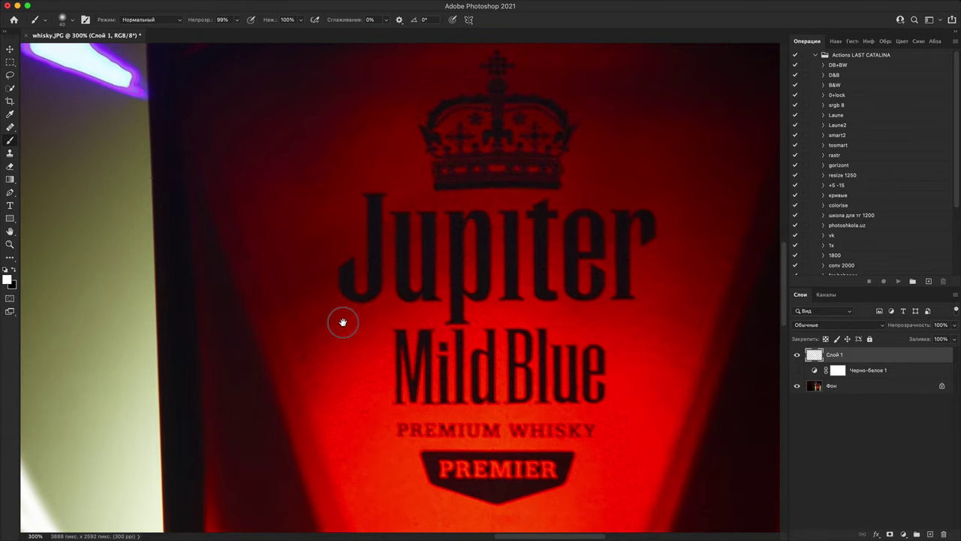
Step: Paint small white letters "Jup" over the start of the Jupiter lettering on the bottle's label
{"action": "key", "text": "super+plus"}
{"action": "key", "text": "super+plus"}
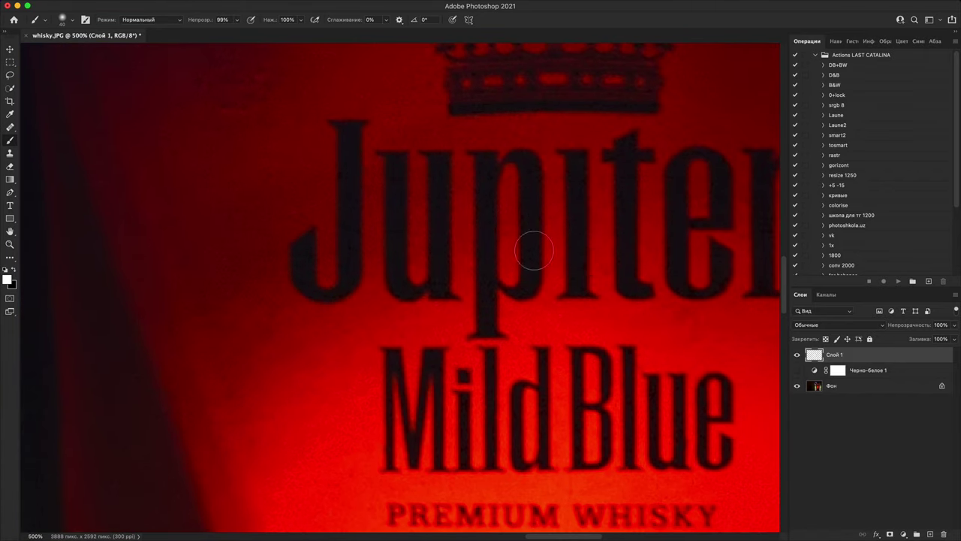
{"action": "key", "text": "super+minus"}
{"action": "key", "text": "super+minus"}
{"action": "key", "text": "super+minus"}
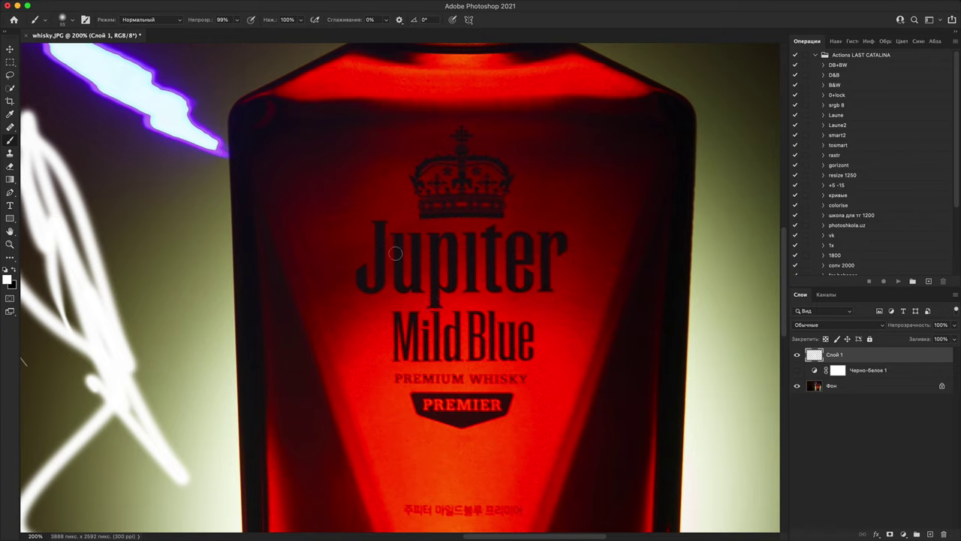
{"action": "key", "text": "bracketleft"}
{"action": "key", "text": "bracketleft"}
{"action": "key", "text": "bracketleft"}
{"action": "key", "text": "bracketleft"}
{"action": "key", "text": "bracketleft"}
{"action": "key", "text": "super+minus"}
{"action": "key", "text": "super+minus"}
{"action": "key", "text": "super+minus"}
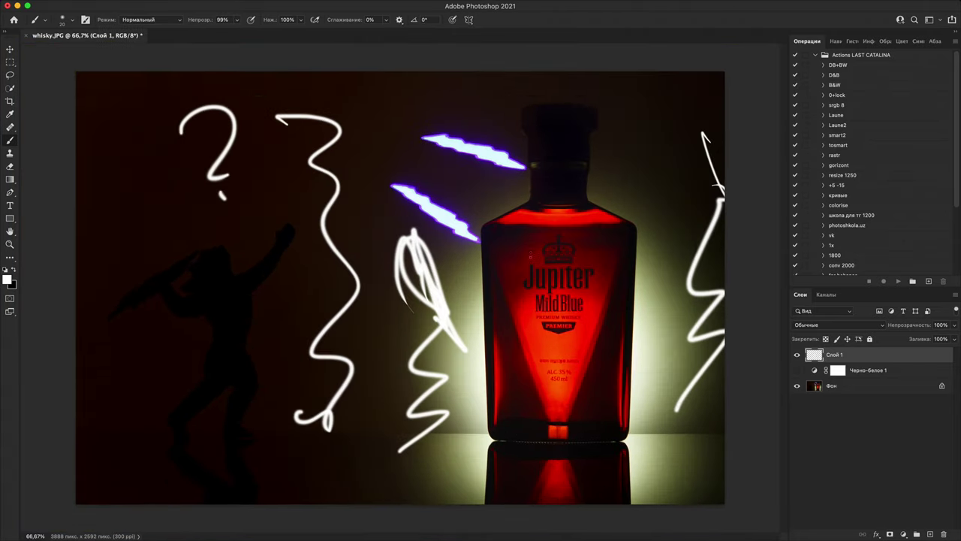
{"action": "key", "text": "super+plus"}
{"action": "key", "text": "super+plus"}
{"action": "key", "text": "super+plus"}
{"action": "key", "text": "super+plus"}
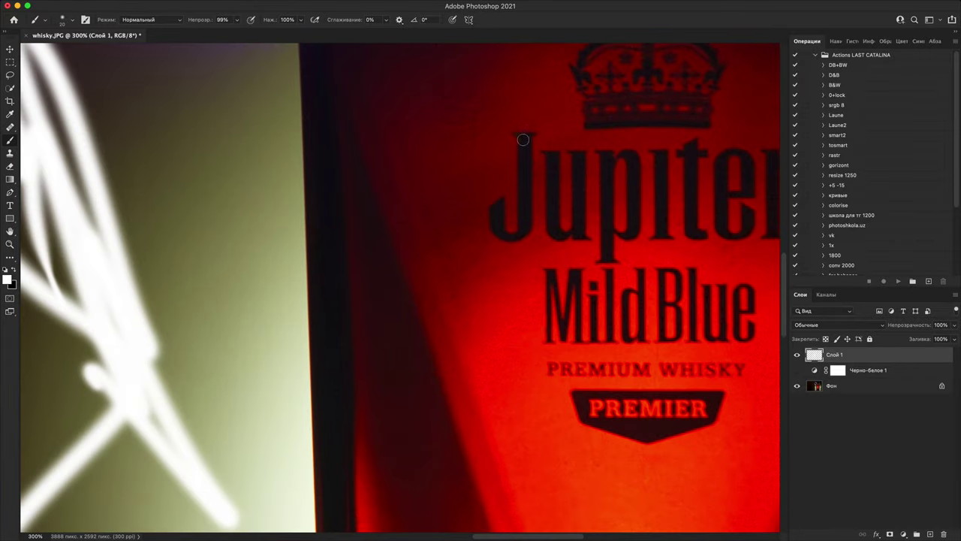
{"action": "mouse_move", "coordinate": [526, 129]}
{"action": "left_mouse_down"}
{"action": "mouse_move", "coordinate": [505, 240]}
{"action": "mouse_move", "coordinate": [482, 224]}
{"action": "left_mouse_up"}
{"action": "left_click_drag", "start_coordinate": [553, 142], "coordinate": [584, 239]}
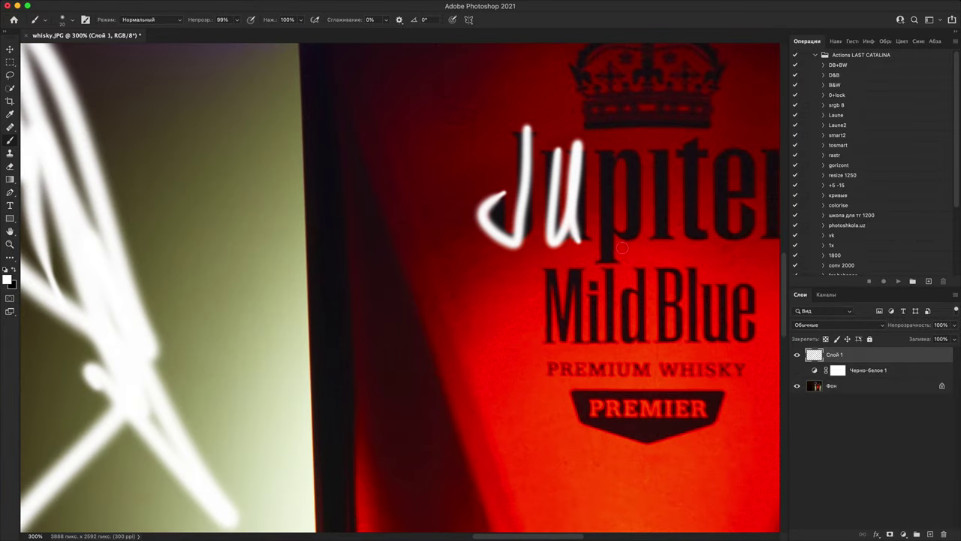
{"action": "left_click_drag", "start_coordinate": [609, 151], "coordinate": [598, 263]}
{"action": "left_click_drag", "start_coordinate": [598, 221], "coordinate": [602, 235]}
{"action": "key", "text": "super+minus"}
{"action": "key", "text": "super+minus"}
{"action": "key", "text": "super+minus"}
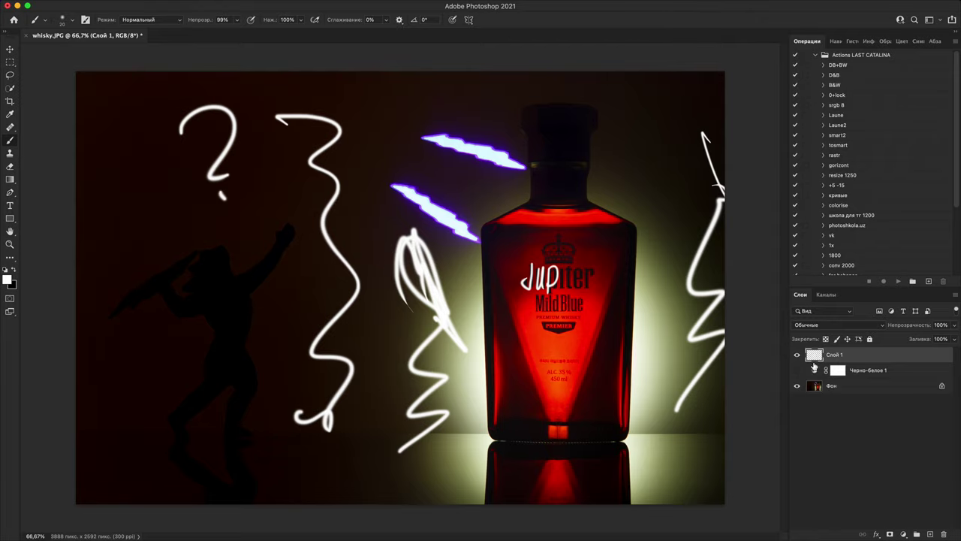
Step: Hide the layer of white marks, show the Black & White adjustment layer and select its mask
{"action": "left_click", "coordinate": [797, 355]}
{"action": "left_click", "coordinate": [797, 370]}
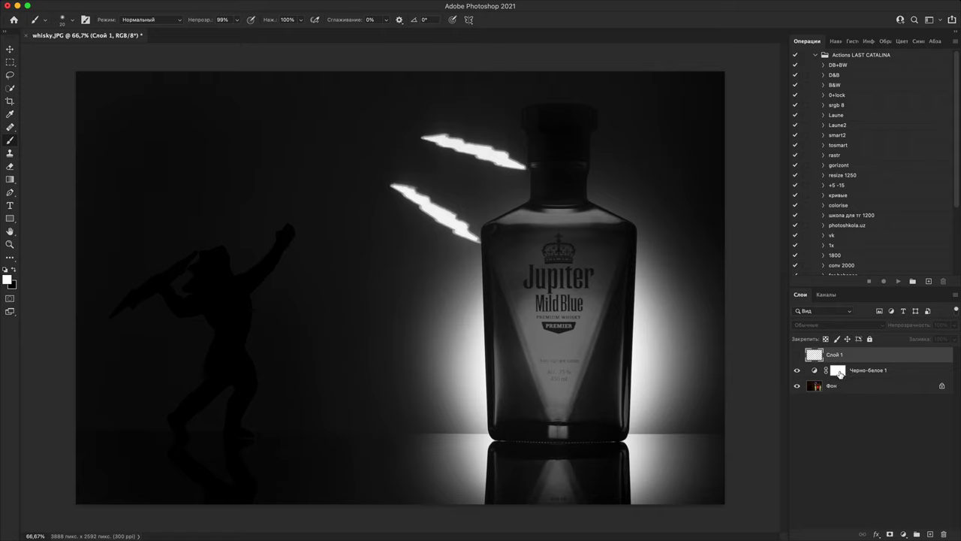
{"action": "left_click", "coordinate": [838, 371]}
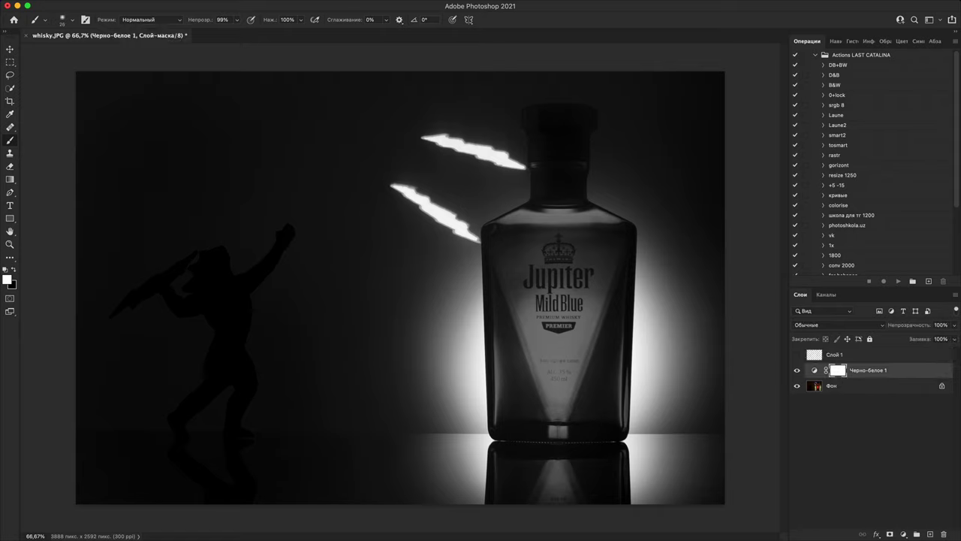
Step: Paint black on the Black & White mask over the bottle with a large brush to restore its red colour
{"action": "key", "text": "bracketright"}
{"action": "key", "text": "bracketright"}
{"action": "key", "text": "bracketright"}
{"action": "key", "text": "bracketright"}
{"action": "key", "text": "bracketright"}
{"action": "key", "text": "bracketright"}
{"action": "key", "text": "bracketright"}
{"action": "key", "text": "bracketright"}
{"action": "key", "text": "bracketright"}
{"action": "key", "text": "bracketright"}
{"action": "key", "text": "x"}
{"action": "mouse_move", "coordinate": [557, 279]}
{"action": "left_mouse_down"}
{"action": "mouse_move", "coordinate": [536, 308]}
{"action": "mouse_move", "coordinate": [556, 415]}
{"action": "mouse_move", "coordinate": [533, 413]}
{"action": "mouse_move", "coordinate": [561, 347]}
{"action": "mouse_move", "coordinate": [576, 264]}
{"action": "mouse_move", "coordinate": [532, 245]}
{"action": "mouse_move", "coordinate": [529, 287]}
{"action": "mouse_move", "coordinate": [558, 330]}
{"action": "mouse_move", "coordinate": [560, 301]}
{"action": "mouse_move", "coordinate": [594, 248]}
{"action": "mouse_move", "coordinate": [571, 225]}
{"action": "mouse_move", "coordinate": [578, 216]}
{"action": "mouse_move", "coordinate": [614, 246]}
{"action": "mouse_move", "coordinate": [613, 390]}
{"action": "mouse_move", "coordinate": [587, 364]}
{"action": "mouse_move", "coordinate": [548, 210]}
{"action": "mouse_move", "coordinate": [567, 155]}
{"action": "mouse_move", "coordinate": [565, 236]}
{"action": "mouse_move", "coordinate": [530, 246]}
{"action": "mouse_move", "coordinate": [523, 278]}
{"action": "mouse_move", "coordinate": [528, 390]}
{"action": "mouse_move", "coordinate": [541, 271]}
{"action": "left_mouse_up"}
Step: Paint black on the same mask over both lightning bolts with a smaller brush to bring back their violet colour
{"action": "key", "text": "bracketleft"}
{"action": "key", "text": "bracketleft"}
{"action": "key", "text": "bracketleft"}
{"action": "key", "text": "bracketleft"}
{"action": "key", "text": "bracketleft"}
{"action": "key", "text": "bracketleft"}
{"action": "key", "text": "bracketleft"}
{"action": "key", "text": "bracketleft"}
{"action": "key", "text": "bracketleft"}
{"action": "key", "text": "bracketleft"}
{"action": "key", "text": "bracketleft"}
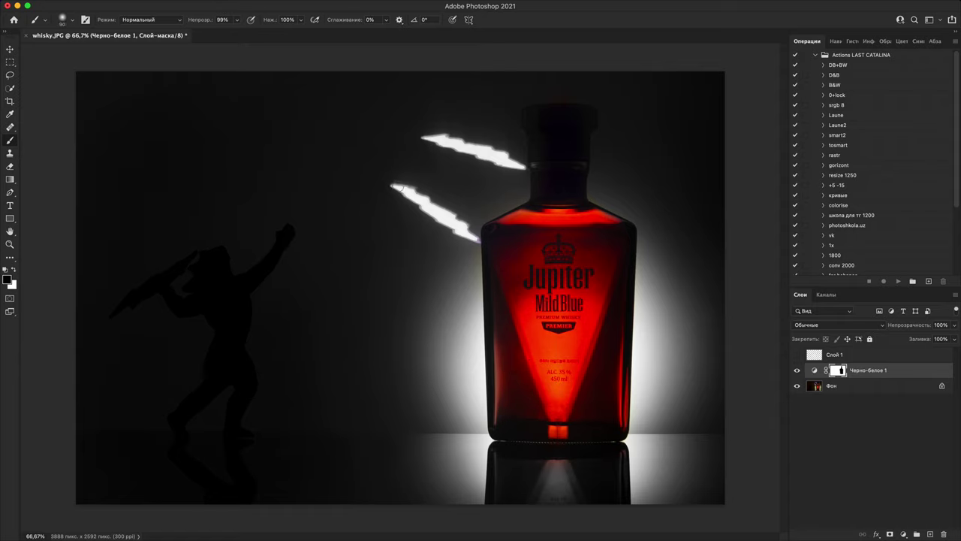
{"action": "mouse_move", "coordinate": [396, 187]}
{"action": "left_mouse_down"}
{"action": "mouse_move", "coordinate": [474, 241]}
{"action": "mouse_move", "coordinate": [436, 206]}
{"action": "mouse_move", "coordinate": [389, 183]}
{"action": "mouse_move", "coordinate": [454, 218]}
{"action": "left_mouse_up"}
{"action": "left_click_drag", "start_coordinate": [425, 138], "coordinate": [531, 170]}
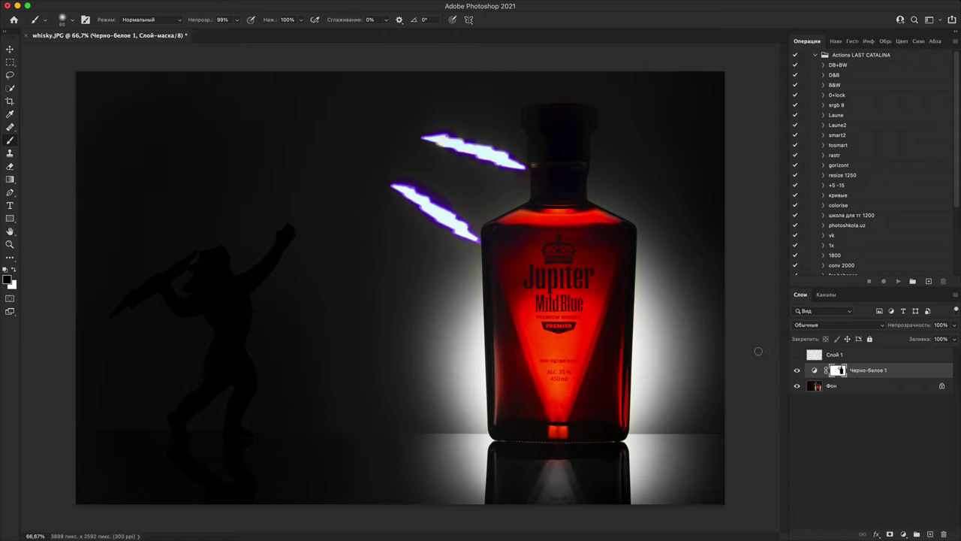
Step: Add a new empty layer at the top of the layer stack
{"action": "left_click", "coordinate": [928, 526]}
{"action": "left_click", "coordinate": [179, 377]}
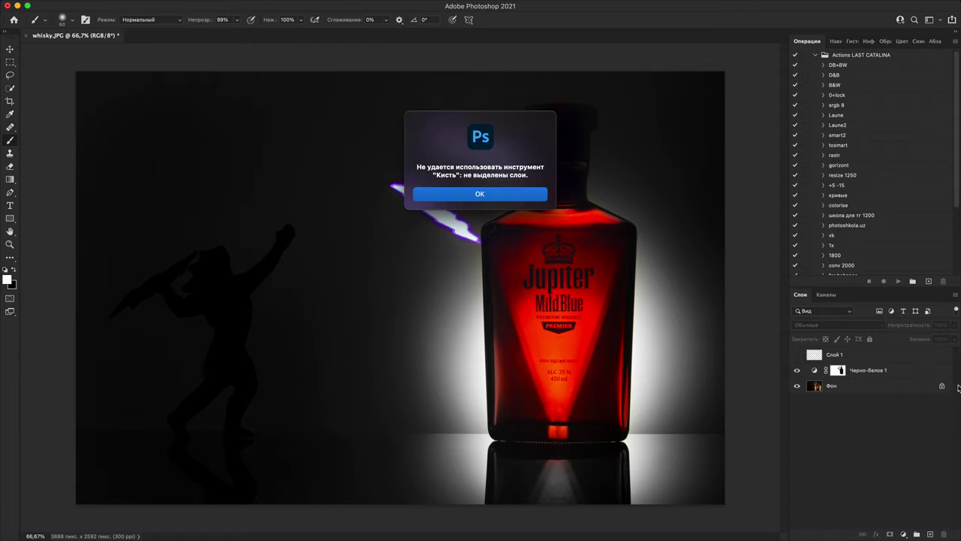
{"action": "left_click", "coordinate": [500, 195]}
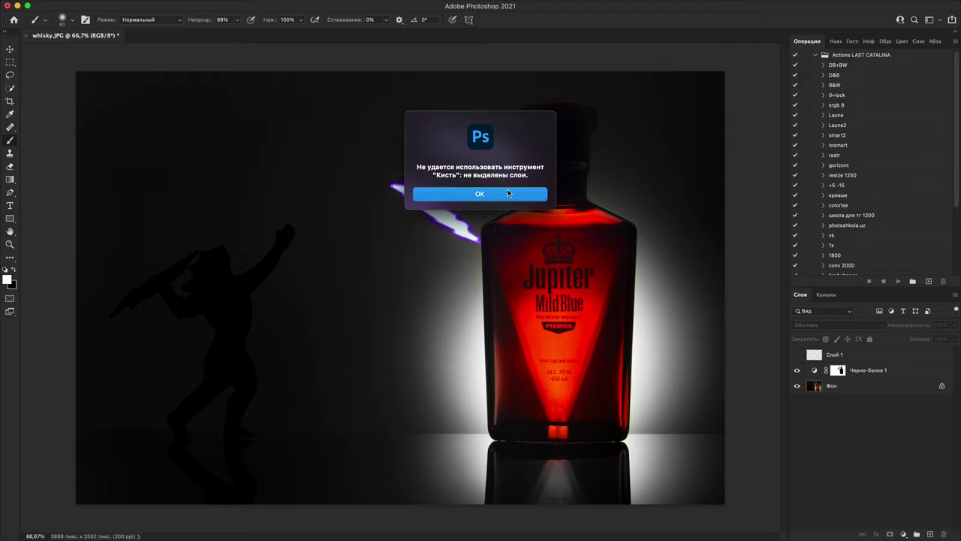
{"action": "left_click", "coordinate": [931, 532]}
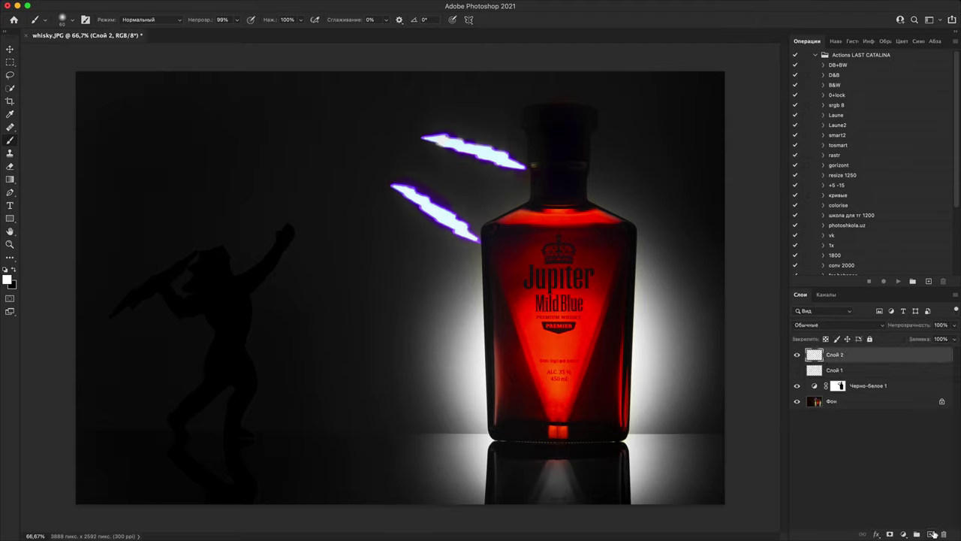
Step: Circle the dark silhouette in white and undo it, along with a first attempt at an adjustment layer
{"action": "mouse_move", "coordinate": [142, 266]}
{"action": "left_mouse_down"}
{"action": "mouse_move", "coordinate": [313, 395]}
{"action": "mouse_move", "coordinate": [164, 231]}
{"action": "left_mouse_up"}
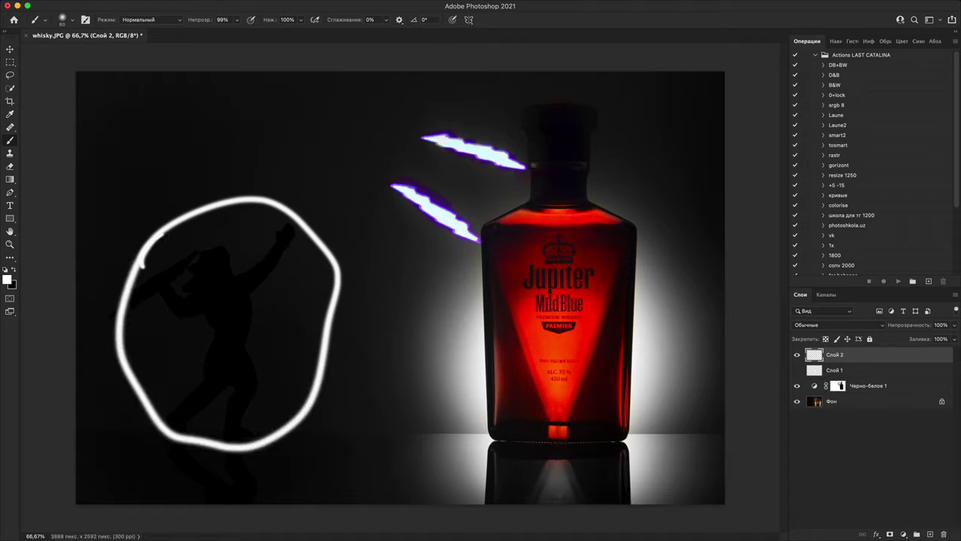
{"action": "key", "text": "super+z"}
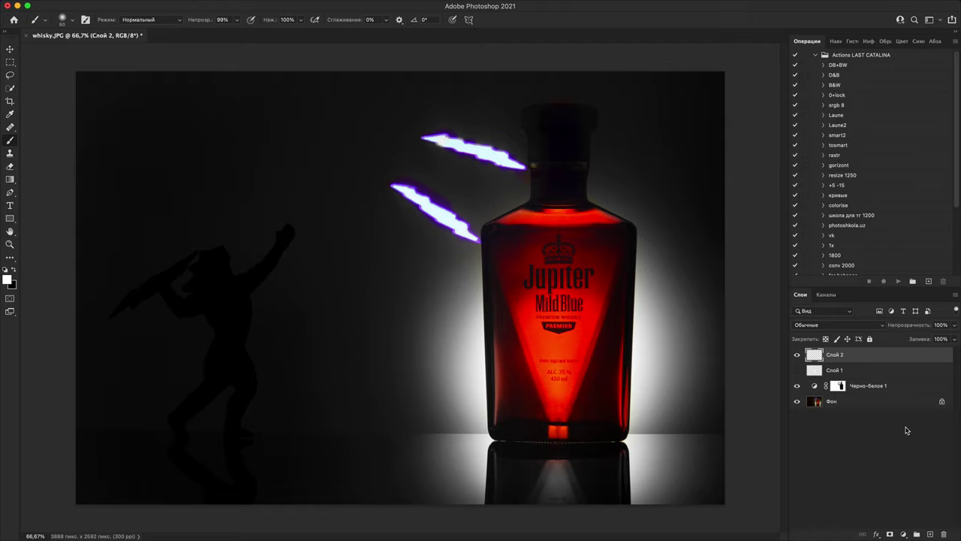
{"action": "left_click", "coordinate": [906, 534]}
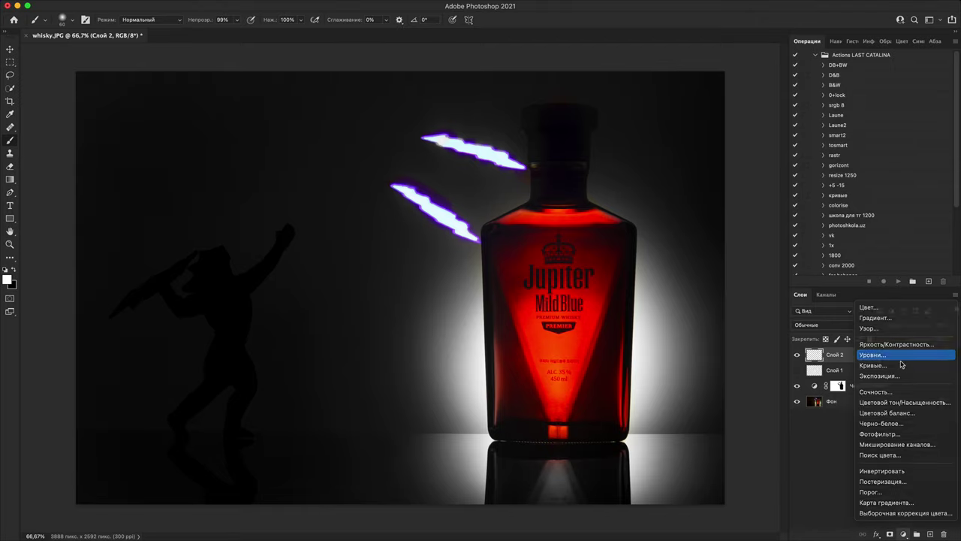
{"action": "left_click", "coordinate": [886, 368]}
{"action": "key", "text": "super+z"}
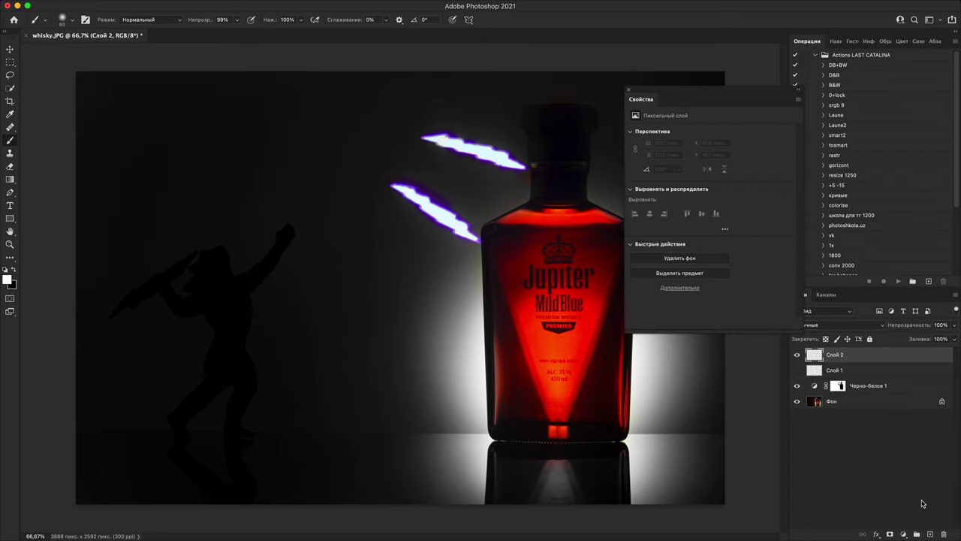
Step: Add a Curves adjustment layer with a brightening point at input 55, output 181, and invert its mask to black
{"action": "left_click", "coordinate": [902, 534]}
{"action": "left_click", "coordinate": [886, 378]}
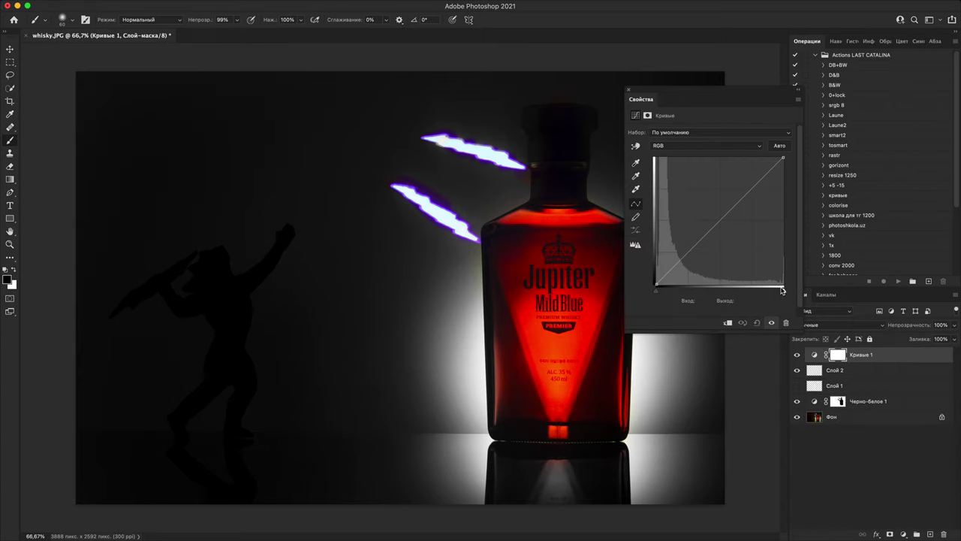
{"action": "left_click_drag", "start_coordinate": [720, 205], "coordinate": [683, 194]}
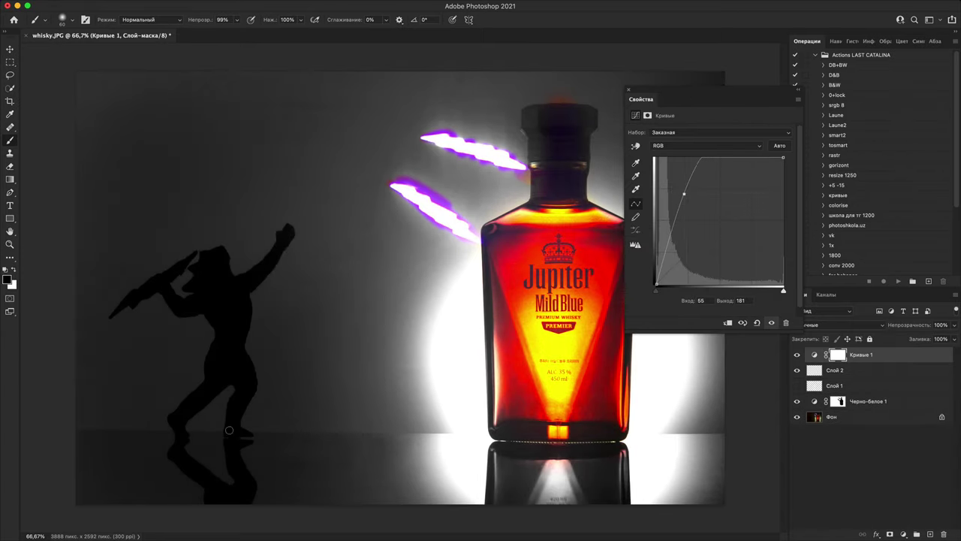
{"action": "key", "text": "super+i"}
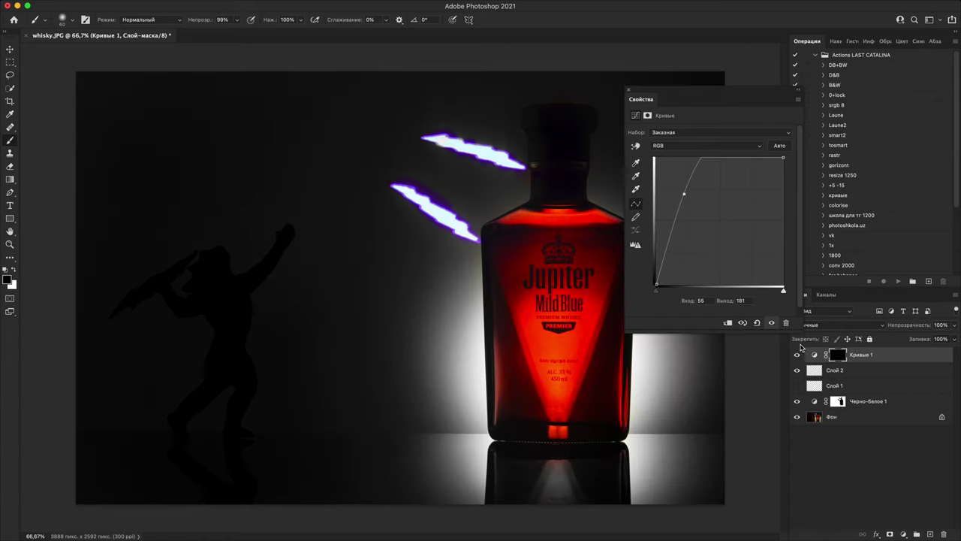
Step: Paint white at 30% opacity on the Curves mask around the silhouette with a 2200 px brush, and set the layer's opacity to 52%
{"action": "key", "text": "bracketright"}
{"action": "key", "text": "bracketright"}
{"action": "key", "text": "bracketright"}
{"action": "key", "text": "bracketright"}
{"action": "key", "text": "bracketright"}
{"action": "key", "text": "bracketright"}
{"action": "key", "text": "bracketright"}
{"action": "key", "text": "bracketright"}
{"action": "key", "text": "bracketright"}
{"action": "key", "text": "bracketright"}
{"action": "key", "text": "bracketright"}
{"action": "key", "text": "bracketright"}
{"action": "key", "text": "bracketright"}
{"action": "key", "text": "bracketright"}
{"action": "key", "text": "bracketright"}
{"action": "key", "text": "bracketright"}
{"action": "key", "text": "bracketright"}
{"action": "key", "text": "bracketright"}
{"action": "key", "text": "bracketright"}
{"action": "key", "text": "bracketright"}
{"action": "key", "text": "bracketright"}
{"action": "key", "text": "bracketright"}
{"action": "key", "text": "bracketright"}
{"action": "key", "text": "bracketright"}
{"action": "key", "text": "bracketright"}
{"action": "key", "text": "bracketright"}
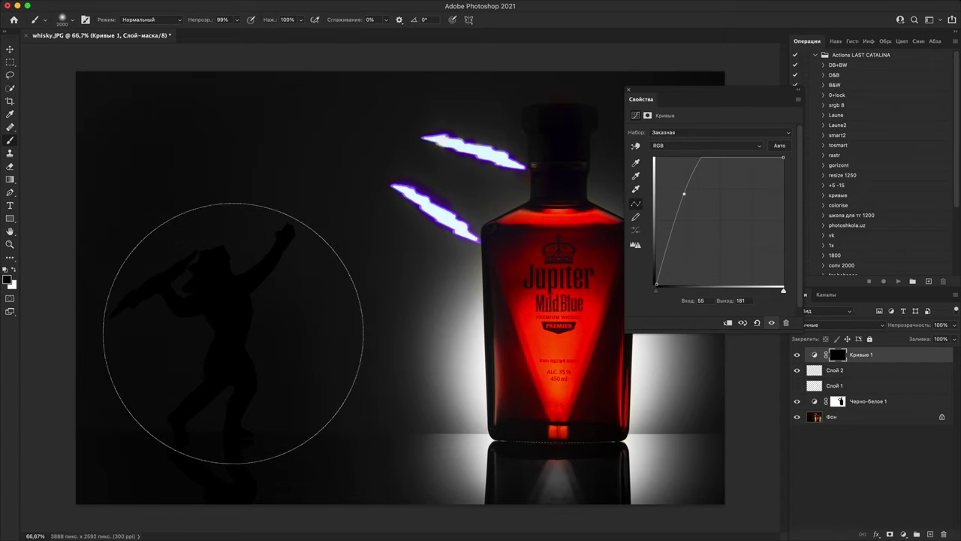
{"action": "key", "text": "x"}
{"action": "key", "text": "3"}
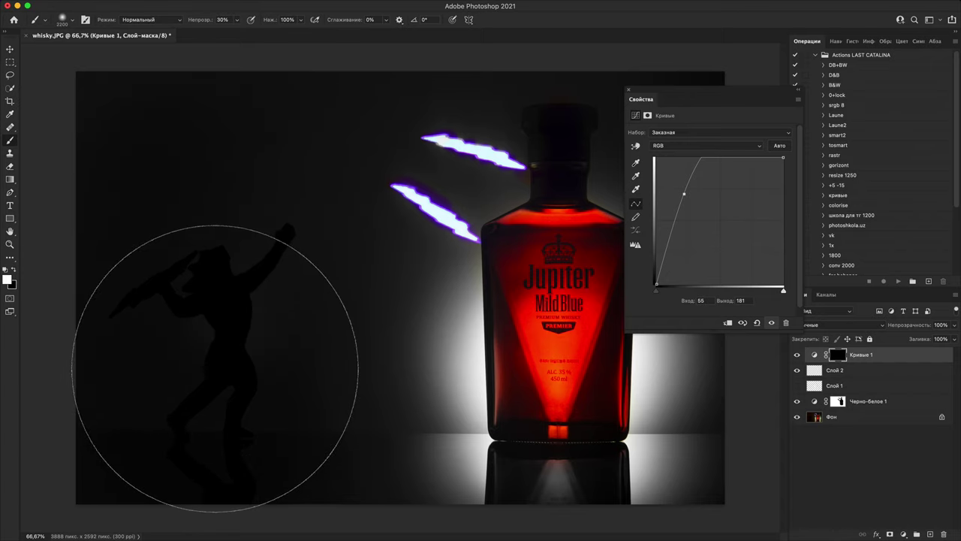
{"action": "key", "text": "super+1"}
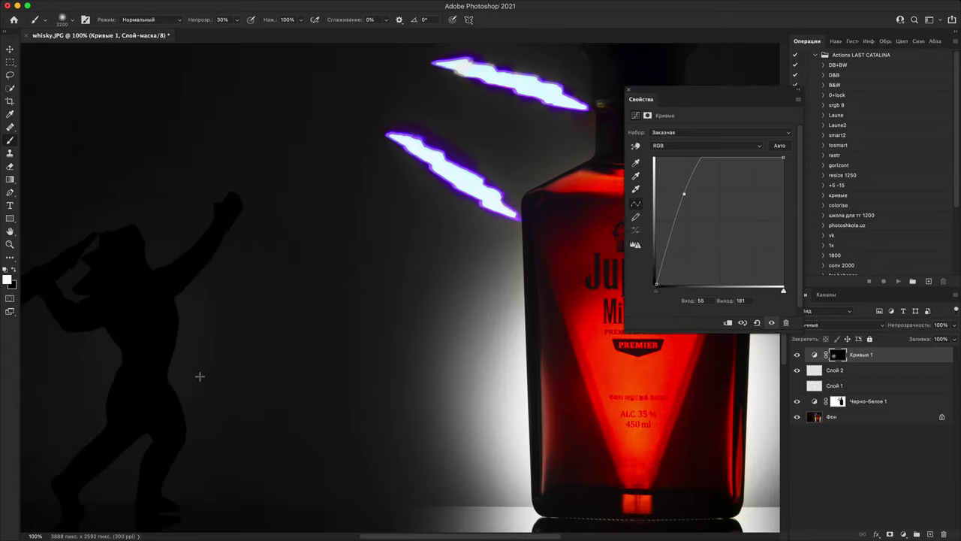
{"action": "key", "text": "super+minus"}
{"action": "key", "text": "super+minus"}
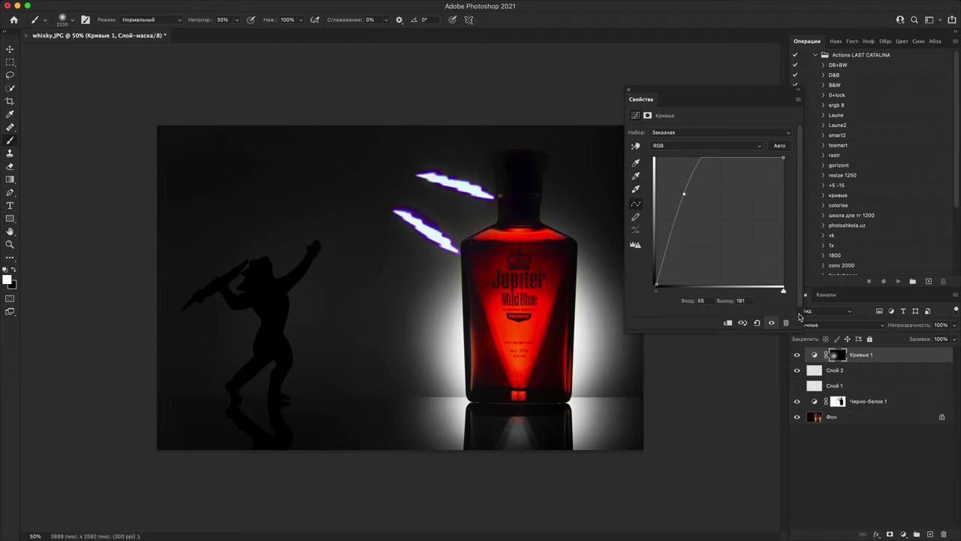
{"action": "left_click_drag", "start_coordinate": [925, 328], "coordinate": [905, 326]}
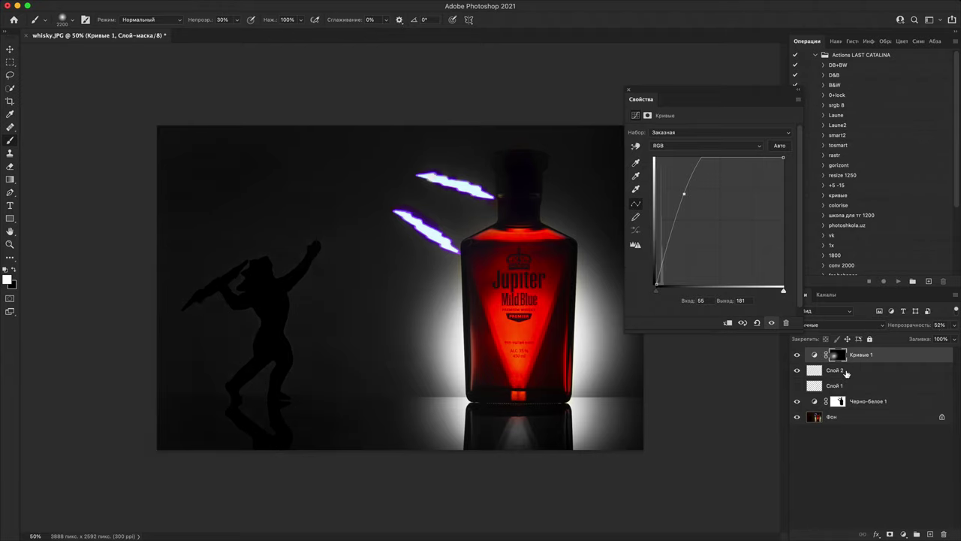
Step: On a new top layer, paint a translucent white curve from the bottle's reflection around the silhouette to the bottle's neck
{"action": "left_click", "coordinate": [931, 534]}
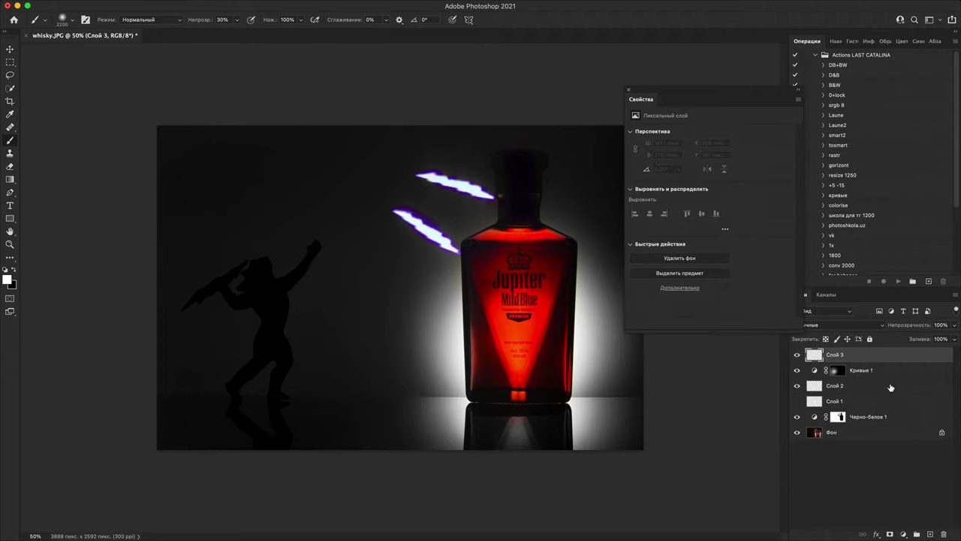
{"action": "left_click", "coordinate": [630, 91]}
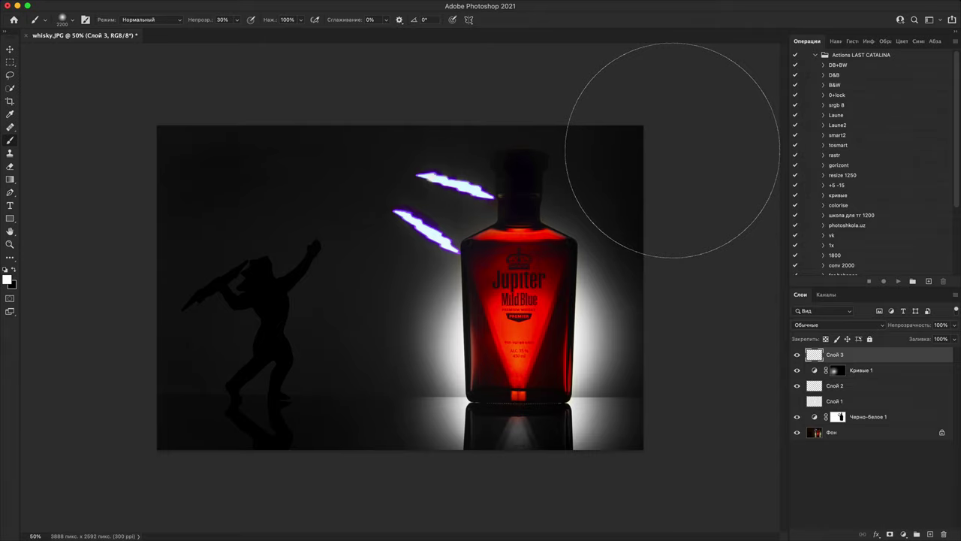
{"action": "key", "text": "bracketleft"}
{"action": "key", "text": "bracketleft"}
{"action": "key", "text": "bracketleft"}
{"action": "key", "text": "bracketleft"}
{"action": "key", "text": "bracketleft"}
{"action": "key", "text": "bracketleft"}
{"action": "key", "text": "bracketleft"}
{"action": "key", "text": "bracketleft"}
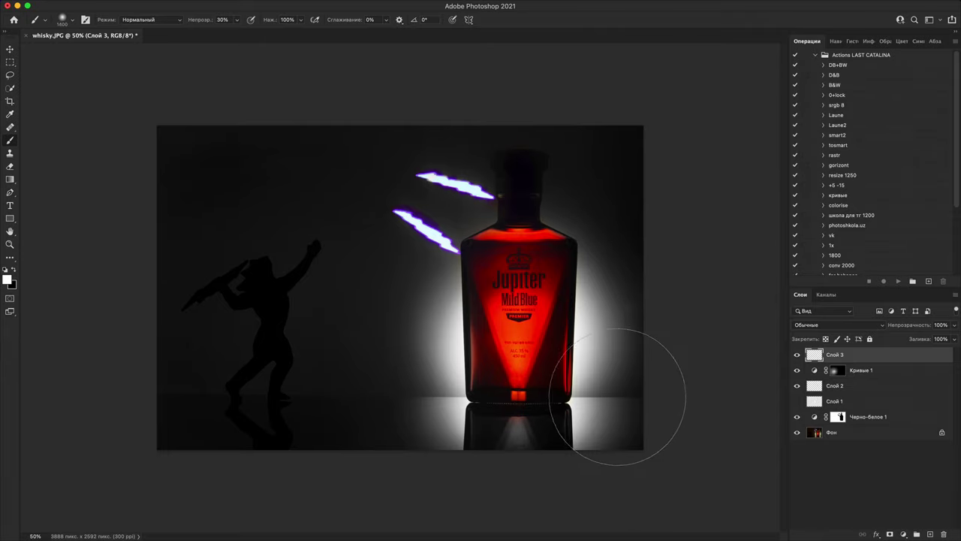
{"action": "key", "text": "bracketleft"}
{"action": "key", "text": "bracketleft"}
{"action": "key", "text": "bracketleft"}
{"action": "key", "text": "bracketleft"}
{"action": "key", "text": "bracketleft"}
{"action": "key", "text": "bracketleft"}
{"action": "key", "text": "bracketleft"}
{"action": "key", "text": "bracketleft"}
{"action": "key", "text": "bracketleft"}
{"action": "key", "text": "bracketleft"}
{"action": "key", "text": "bracketleft"}
{"action": "key", "text": "bracketleft"}
{"action": "key", "text": "bracketleft"}
{"action": "key", "text": "bracketleft"}
{"action": "key", "text": "bracketleft"}
{"action": "key", "text": "bracketleft"}
{"action": "key", "text": "bracketleft"}
{"action": "key", "text": "bracketleft"}
{"action": "key", "text": "bracketleft"}
{"action": "key", "text": "bracketleft"}
{"action": "mouse_move", "coordinate": [451, 442]}
{"action": "left_mouse_down"}
{"action": "mouse_move", "coordinate": [215, 369]}
{"action": "mouse_move", "coordinate": [348, 243]}
{"action": "mouse_move", "coordinate": [472, 219]}
{"action": "mouse_move", "coordinate": [526, 225]}
{"action": "left_mouse_up"}
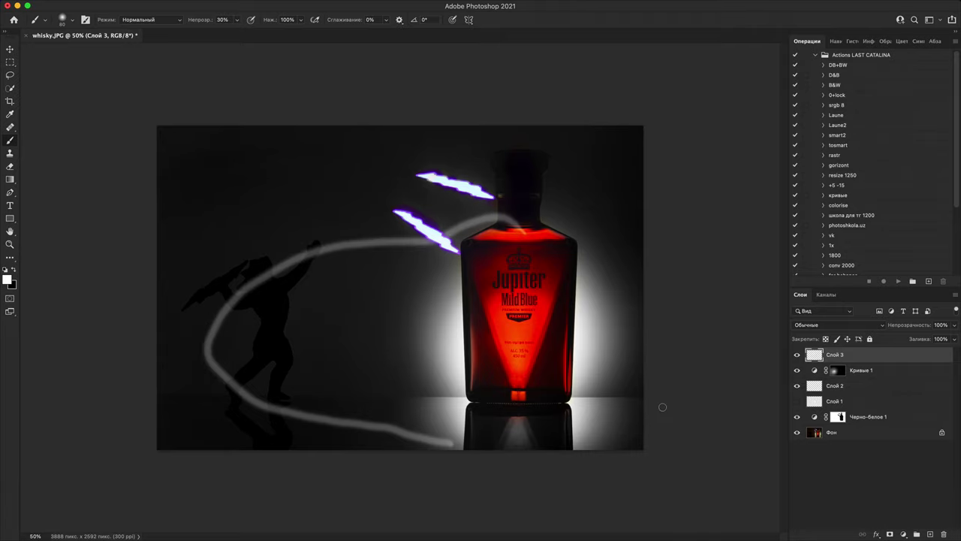
{"action": "key", "text": "super+equal"}
{"action": "key", "text": "super+equal"}
{"action": "key", "text": "super+minus"}
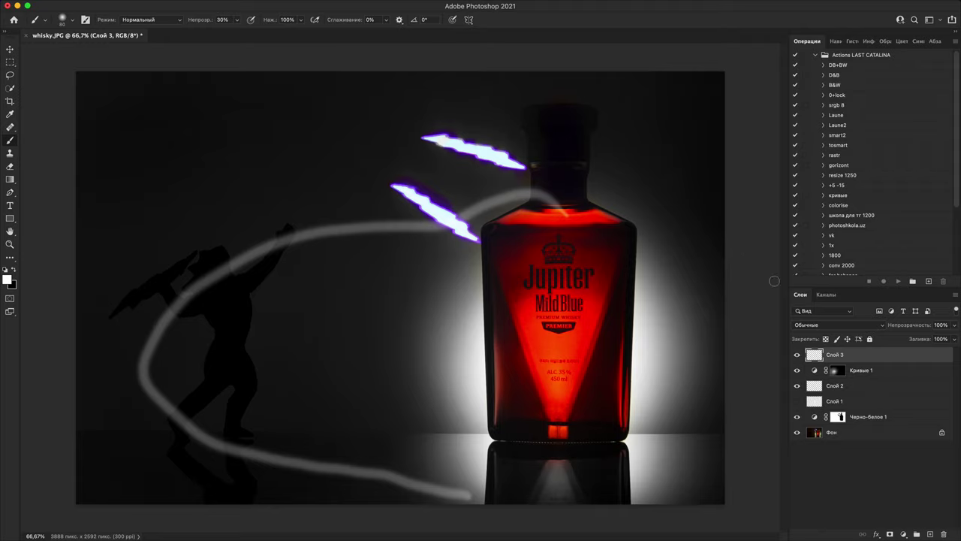
Step: Hide the curve layer and paint over the lower lightning bolt on a new layer with sampled background grey at 100% opacity
{"action": "left_click", "coordinate": [797, 355]}
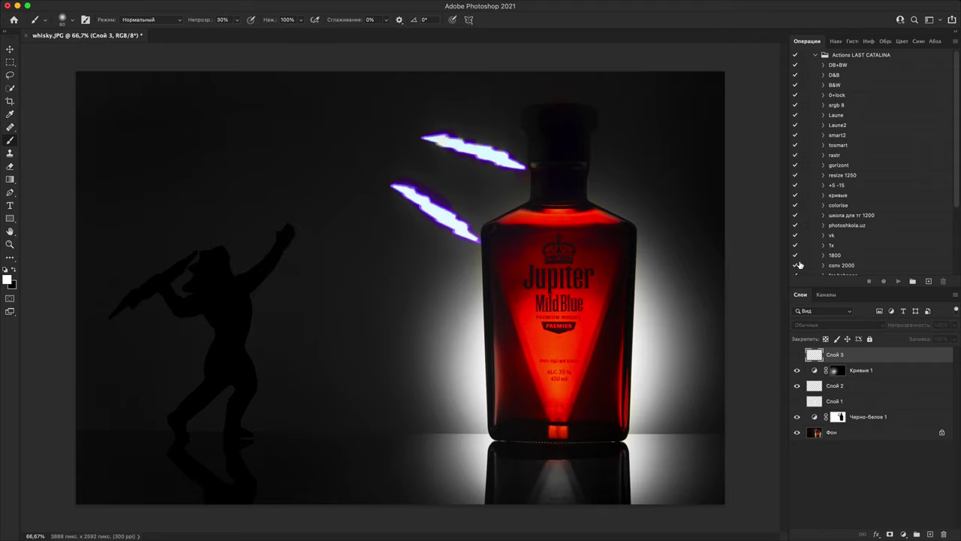
{"action": "left_click", "coordinate": [930, 533]}
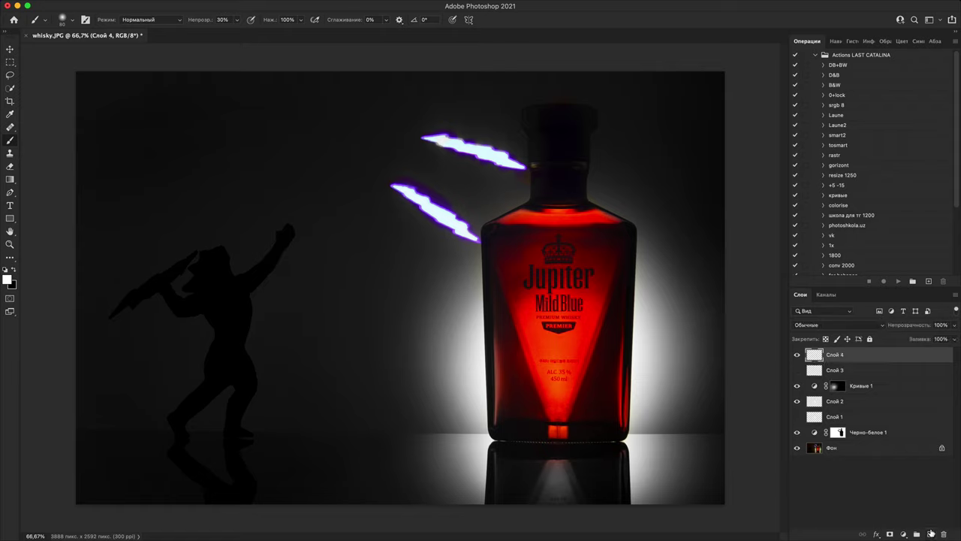
{"action": "left_click", "coordinate": [392, 213], "text": "alt"}
{"action": "key", "text": "0"}
{"action": "mouse_move", "coordinate": [397, 175]}
{"action": "left_mouse_down"}
{"action": "mouse_move", "coordinate": [434, 176]}
{"action": "mouse_move", "coordinate": [414, 213]}
{"action": "mouse_move", "coordinate": [443, 197]}
{"action": "mouse_move", "coordinate": [429, 219]}
{"action": "mouse_move", "coordinate": [448, 218]}
{"action": "mouse_move", "coordinate": [430, 223]}
{"action": "mouse_move", "coordinate": [482, 215]}
{"action": "mouse_move", "coordinate": [460, 234]}
{"action": "mouse_move", "coordinate": [472, 235]}
{"action": "mouse_move", "coordinate": [466, 265]}
{"action": "mouse_move", "coordinate": [472, 236]}
{"action": "mouse_move", "coordinate": [452, 223]}
{"action": "mouse_move", "coordinate": [452, 199]}
{"action": "mouse_move", "coordinate": [463, 229]}
{"action": "mouse_move", "coordinate": [456, 223]}
{"action": "mouse_move", "coordinate": [497, 192]}
{"action": "mouse_move", "coordinate": [462, 214]}
{"action": "left_mouse_up"}
Step: Cover the upper lightning bolt and the remaining traces with nearby sampled background tones, using a 150 px brush
{"action": "left_click", "coordinate": [413, 275], "text": "alt"}
{"action": "key", "text": "]"}
{"action": "key", "text": "]"}
{"action": "key", "text": "]"}
{"action": "key", "text": "]"}
{"action": "left_click", "coordinate": [462, 259], "text": "alt"}
{"action": "left_click", "coordinate": [496, 195], "text": "alt"}
{"action": "mouse_move", "coordinate": [511, 157]}
{"action": "left_mouse_down"}
{"action": "mouse_move", "coordinate": [477, 148]}
{"action": "mouse_move", "coordinate": [473, 168]}
{"action": "mouse_move", "coordinate": [463, 120]}
{"action": "mouse_move", "coordinate": [439, 155]}
{"action": "mouse_move", "coordinate": [425, 126]}
{"action": "left_mouse_up"}
{"action": "left_click", "coordinate": [471, 110], "text": "alt"}
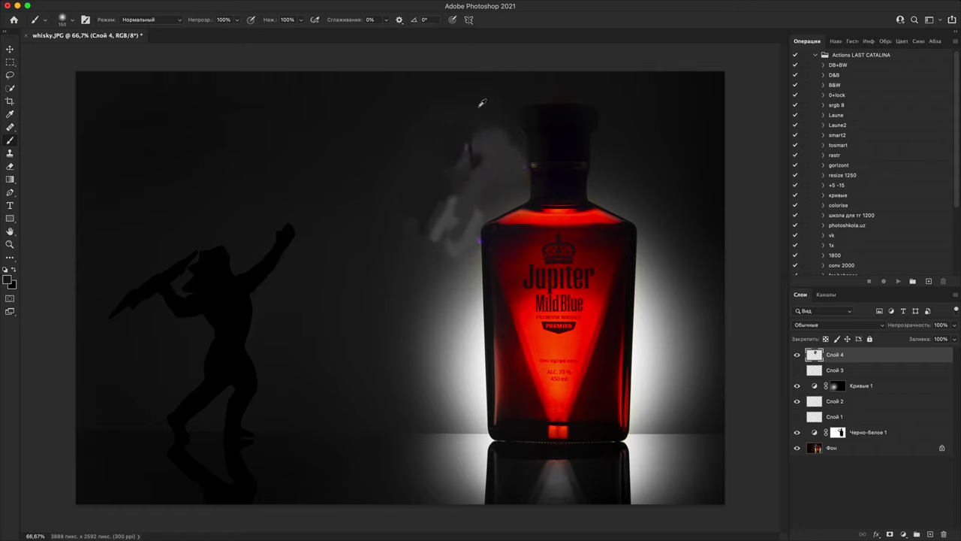
{"action": "left_click", "coordinate": [481, 103], "text": "alt"}
{"action": "mouse_move", "coordinate": [481, 103]}
{"action": "left_mouse_down"}
{"action": "mouse_move", "coordinate": [464, 162]}
{"action": "mouse_move", "coordinate": [482, 140]}
{"action": "mouse_move", "coordinate": [419, 238]}
{"action": "left_mouse_up"}
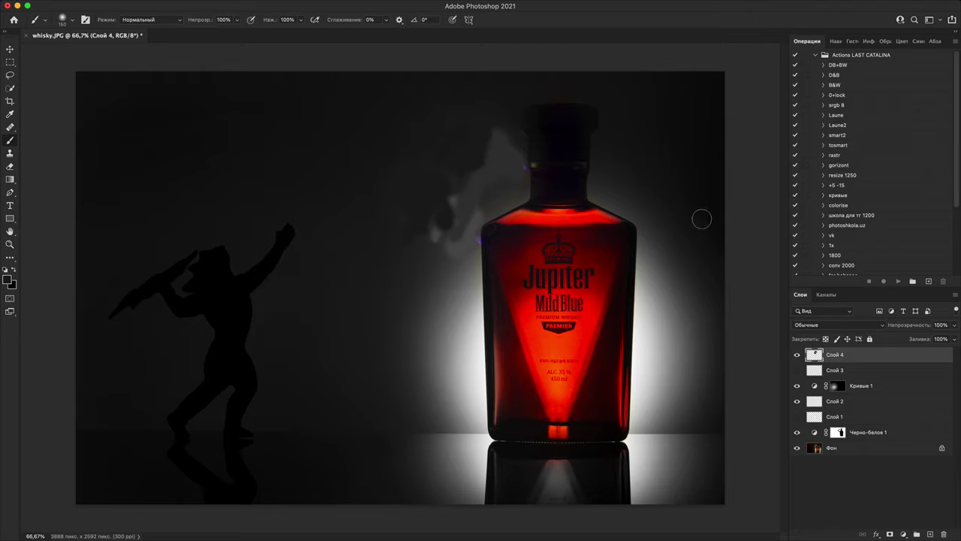
Step: Crop the image to a full-height vertical frame around the bottle, about 1912 × 2592 px, cutting out the silhouette figure
{"action": "key", "text": "c"}
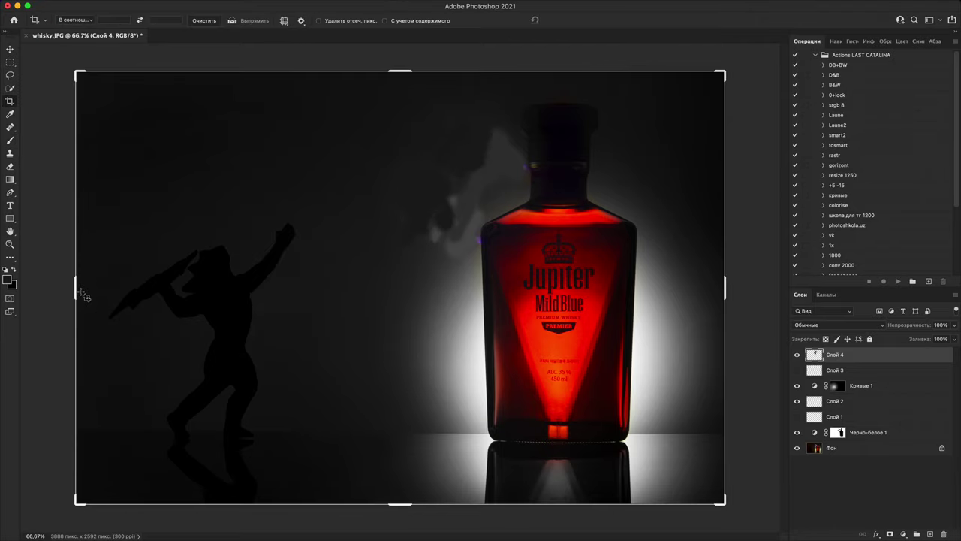
{"action": "left_click_drag", "start_coordinate": [85, 297], "coordinate": [229, 318]}
{"action": "left_click_drag", "start_coordinate": [235, 321], "coordinate": [240, 319]}
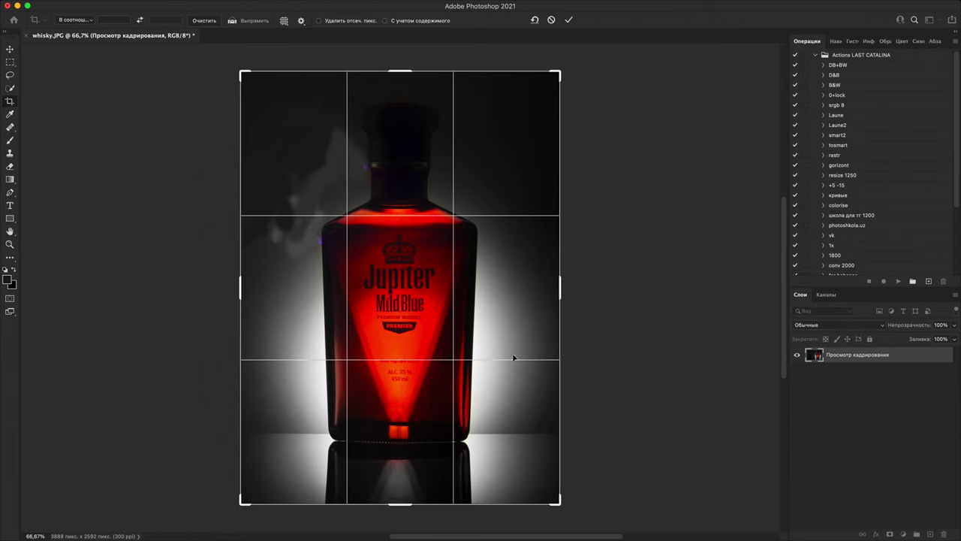
{"action": "key", "text": "Return"}
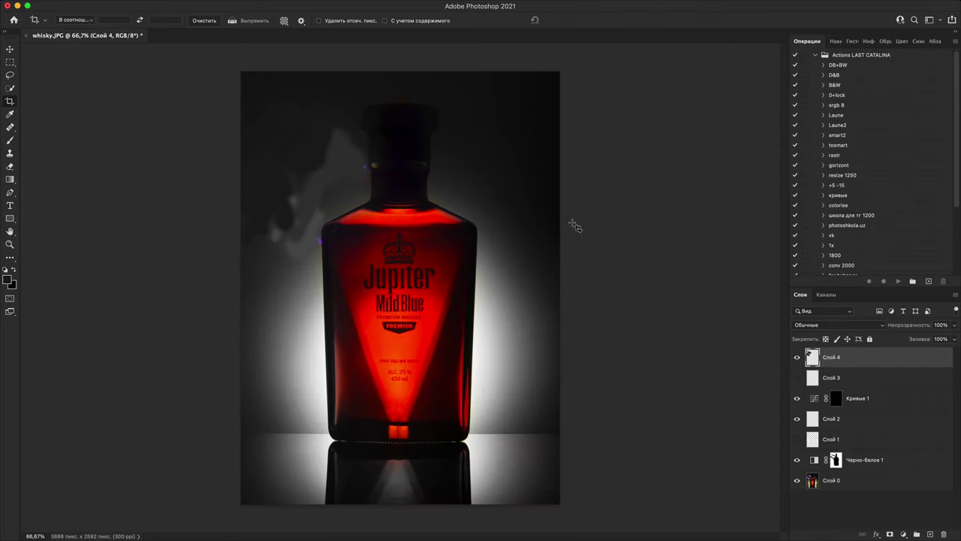
Step: Paint black on the black-and-white adjustment's mask over the bottle's reflection with a 600 px brush to restore its red colour
{"action": "left_click", "coordinate": [836, 458]}
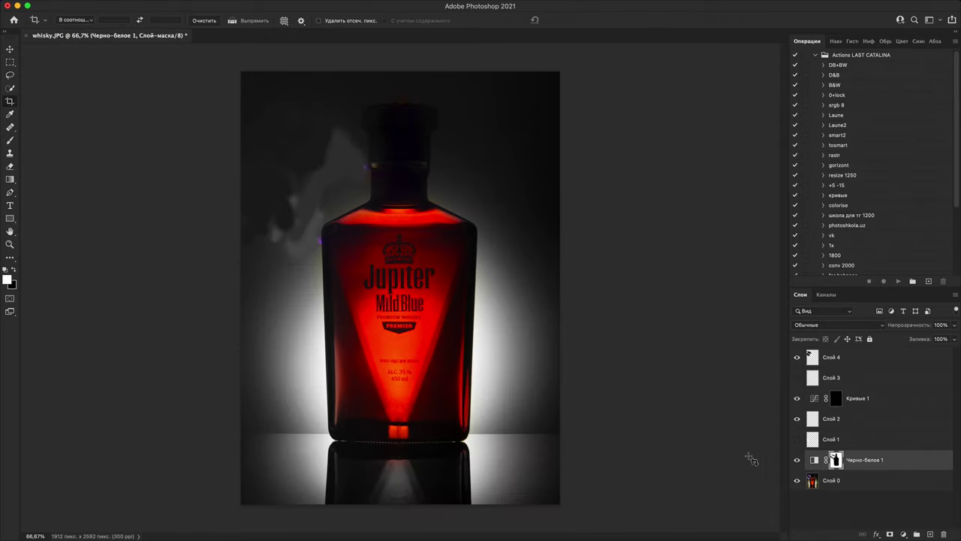
{"action": "key", "text": "b"}
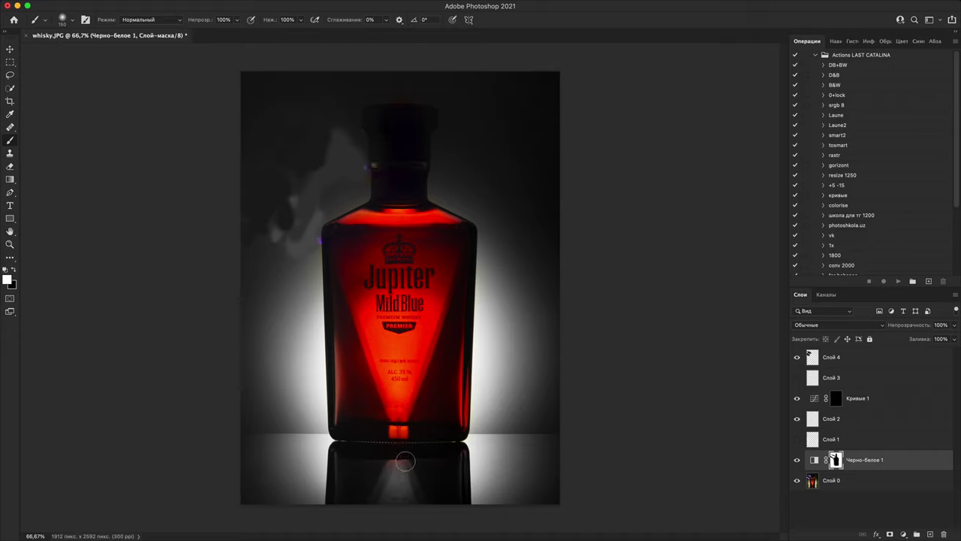
{"action": "key", "text": "bracketright"}
{"action": "key", "text": "bracketright"}
{"action": "key", "text": "bracketright"}
{"action": "key", "text": "bracketright"}
{"action": "key", "text": "bracketright"}
{"action": "mouse_move", "coordinate": [433, 502]}
{"action": "left_mouse_down"}
{"action": "mouse_move", "coordinate": [416, 485]}
{"action": "mouse_move", "coordinate": [410, 524]}
{"action": "mouse_move", "coordinate": [405, 505]}
{"action": "left_mouse_up"}
{"action": "left_click", "coordinate": [834, 459], "text": "shift"}
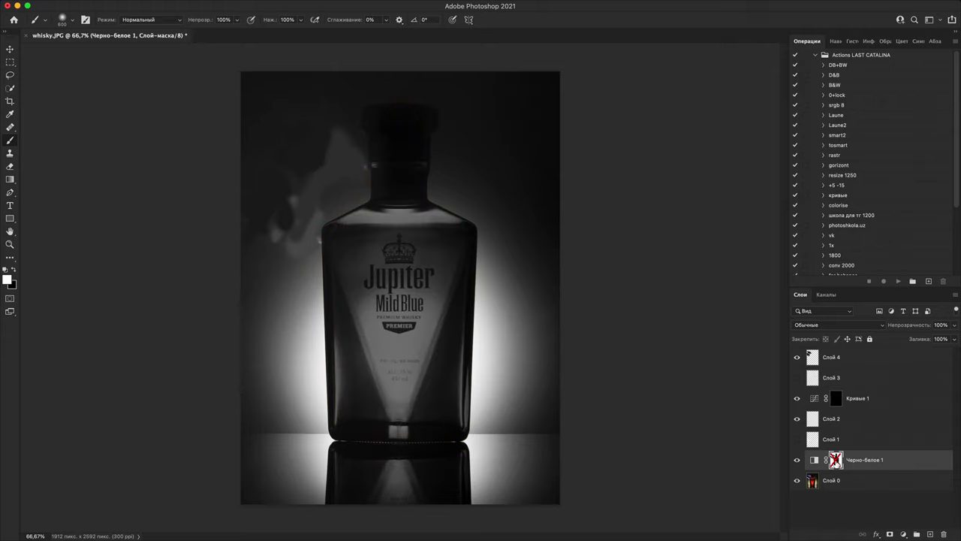
{"action": "left_click", "coordinate": [834, 460], "text": "shift"}
{"action": "key", "text": "x"}
{"action": "mouse_move", "coordinate": [376, 466]}
{"action": "left_mouse_down"}
{"action": "mouse_move", "coordinate": [407, 506]}
{"action": "mouse_move", "coordinate": [386, 491]}
{"action": "mouse_move", "coordinate": [440, 510]}
{"action": "mouse_move", "coordinate": [428, 495]}
{"action": "left_mouse_up"}
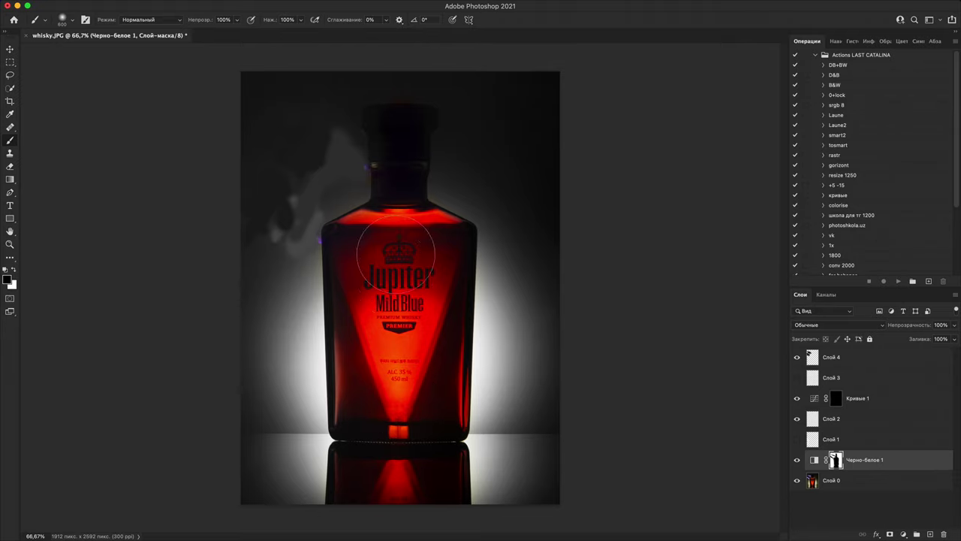
Step: Examine the cropped bottle composition as a small overview, at 100%, and fitted to the window
{"action": "key", "text": "super+minus"}
{"action": "key", "text": "super+minus"}
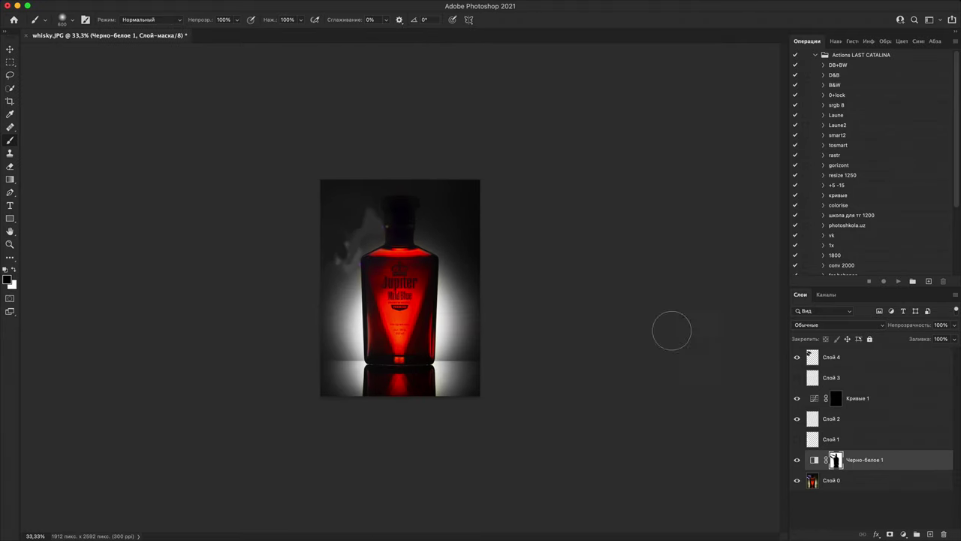
{"action": "key", "text": "super+equal"}
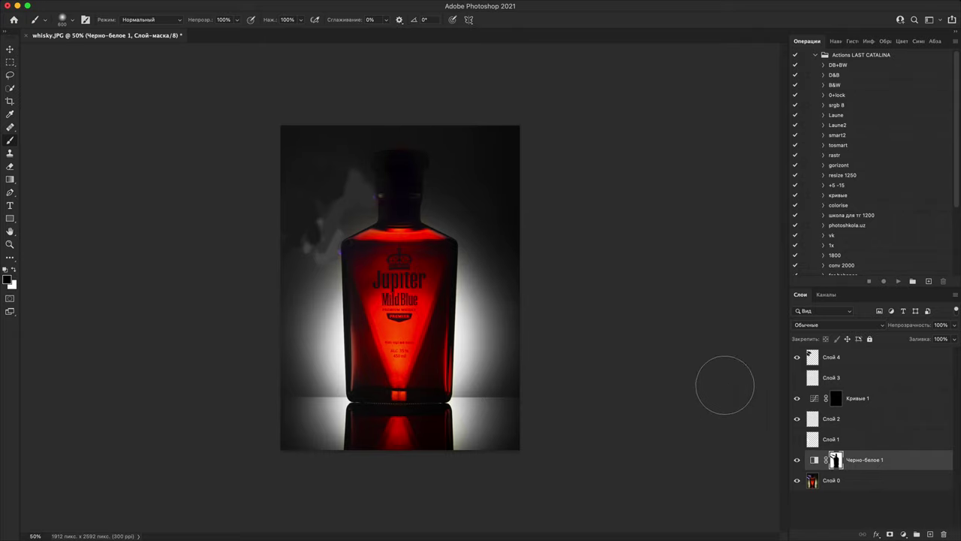
{"action": "key", "text": "super+1"}
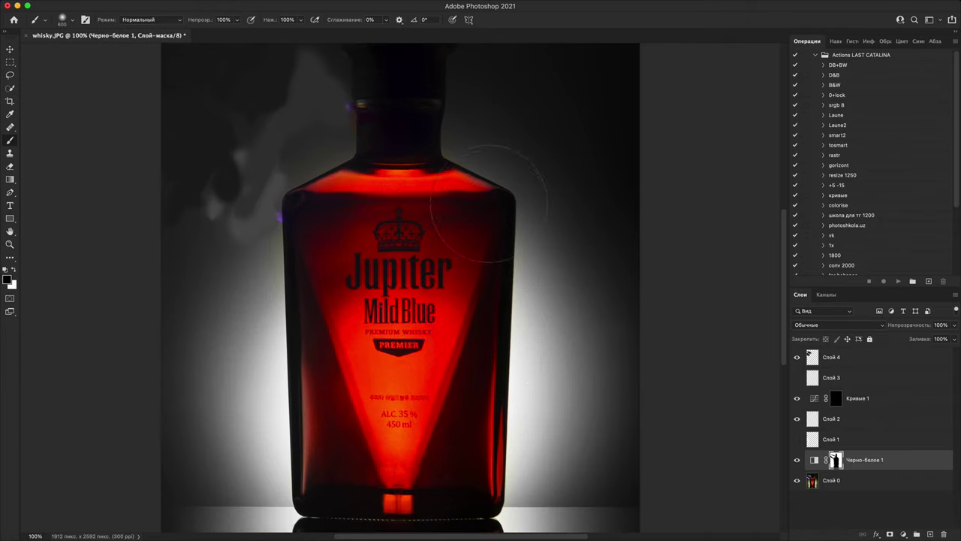
{"action": "key", "text": "super+plus"}
{"action": "key", "text": "super+plus"}
{"action": "key", "text": "super+0"}
Step: Add a new empty layer above Слой 4 at the top of the layer stack
{"action": "left_click", "coordinate": [916, 361]}
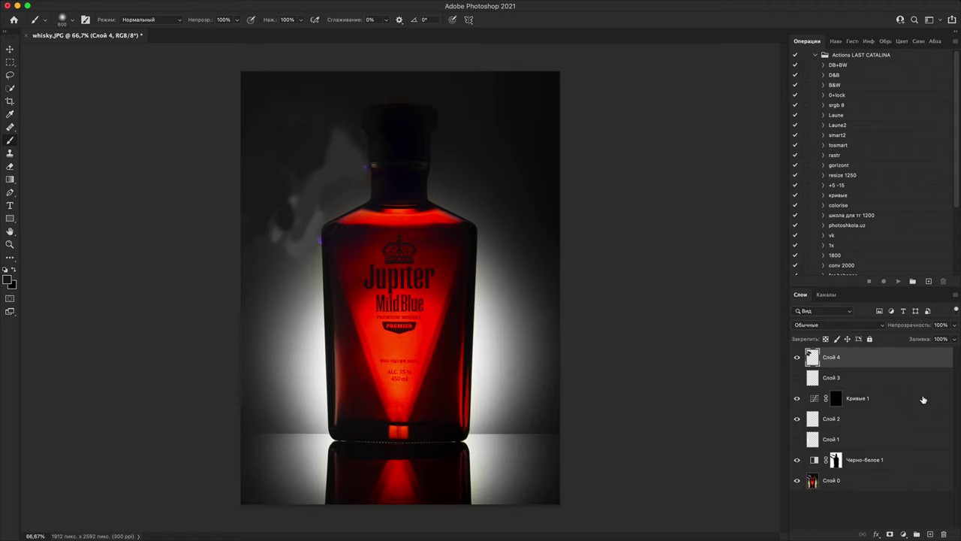
{"action": "left_click", "coordinate": [928, 534]}
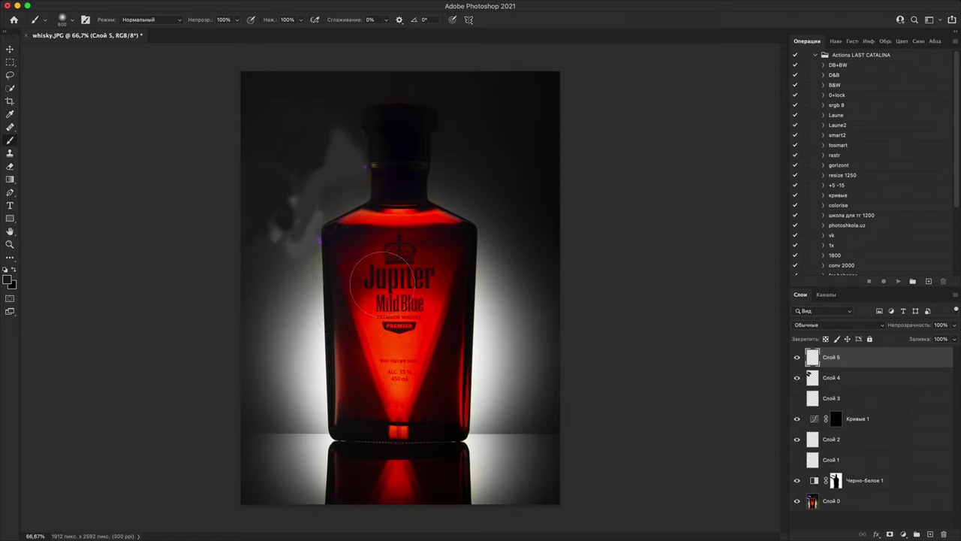
Step: Try dark strokes along the bottle's red wedge and a white scribble across its label, undoing each attempt
{"action": "left_click_drag", "start_coordinate": [396, 409], "coordinate": [330, 253]}
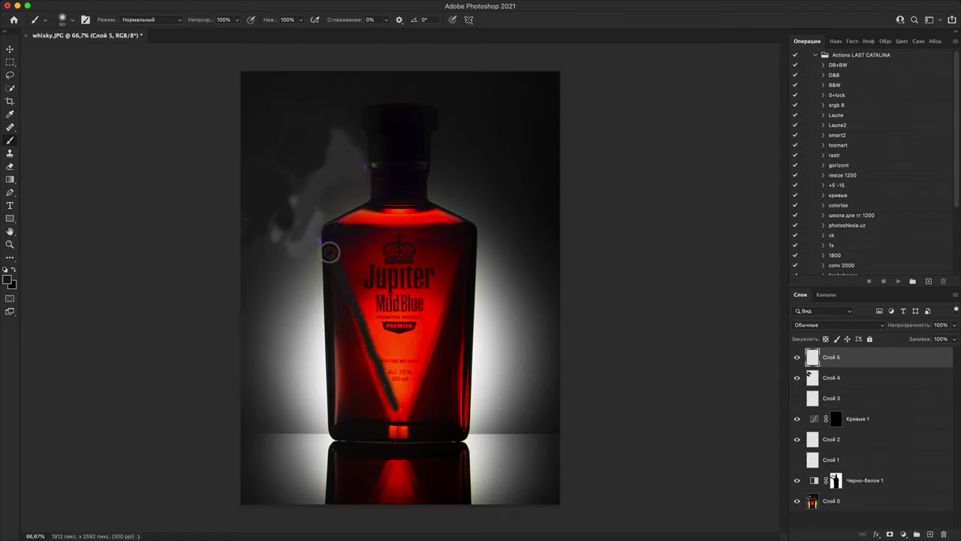
{"action": "key", "text": "super+z"}
{"action": "left_click_drag", "start_coordinate": [398, 409], "coordinate": [344, 282]}
{"action": "key", "text": "super+z"}
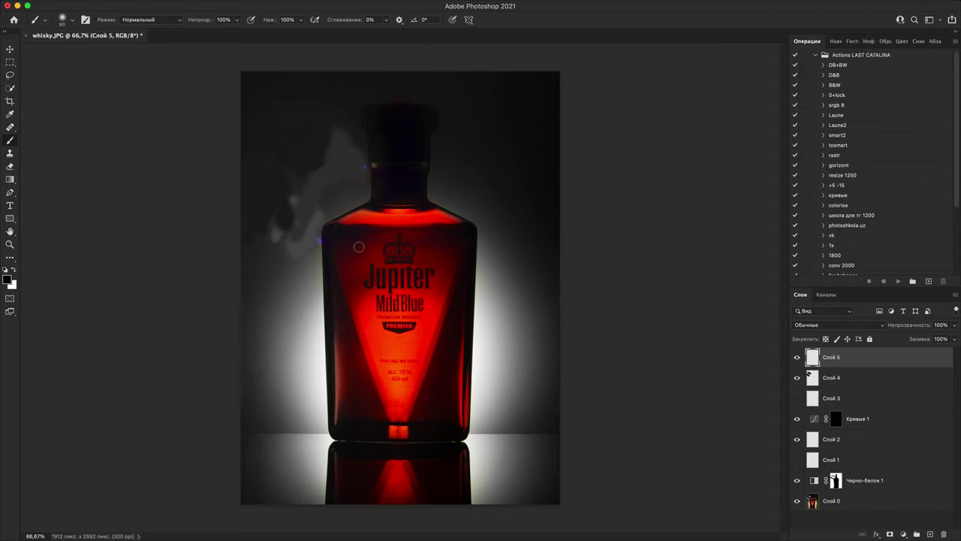
{"action": "mouse_move", "coordinate": [364, 279]}
{"action": "left_mouse_down"}
{"action": "mouse_move", "coordinate": [387, 287]}
{"action": "mouse_move", "coordinate": [413, 272]}
{"action": "left_mouse_up"}
{"action": "key", "text": "super+z"}
{"action": "key", "text": "x"}
{"action": "left_click_drag", "start_coordinate": [353, 269], "coordinate": [406, 265]}
{"action": "left_click_drag", "start_coordinate": [440, 233], "coordinate": [396, 437]}
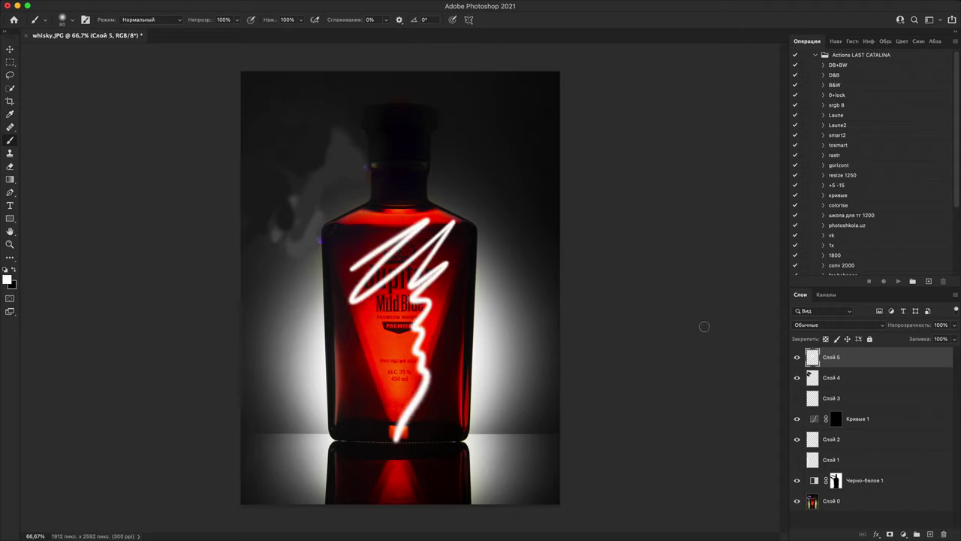
{"action": "key", "text": "super+z"}
Step: Draw white brush lines on the new layer along both diagonals of the red wedge, the bottle's side edges and its base
{"action": "left_click_drag", "start_coordinate": [471, 240], "coordinate": [422, 412]}
{"action": "left_click_drag", "start_coordinate": [330, 267], "coordinate": [372, 377]}
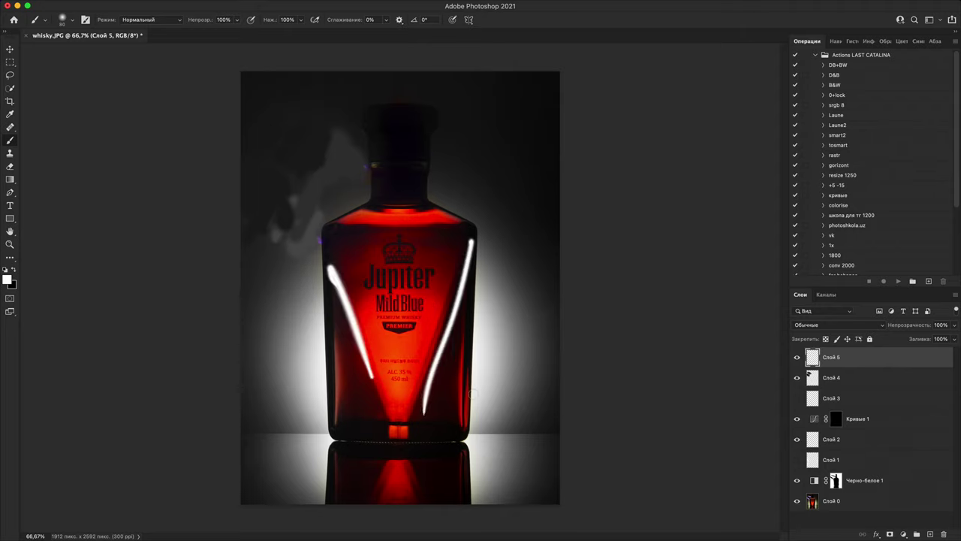
{"action": "left_click_drag", "start_coordinate": [471, 296], "coordinate": [474, 425]}
{"action": "mouse_move", "coordinate": [331, 347]}
{"action": "left_mouse_down"}
{"action": "mouse_move", "coordinate": [333, 434]}
{"action": "mouse_move", "coordinate": [441, 455]}
{"action": "left_mouse_up"}
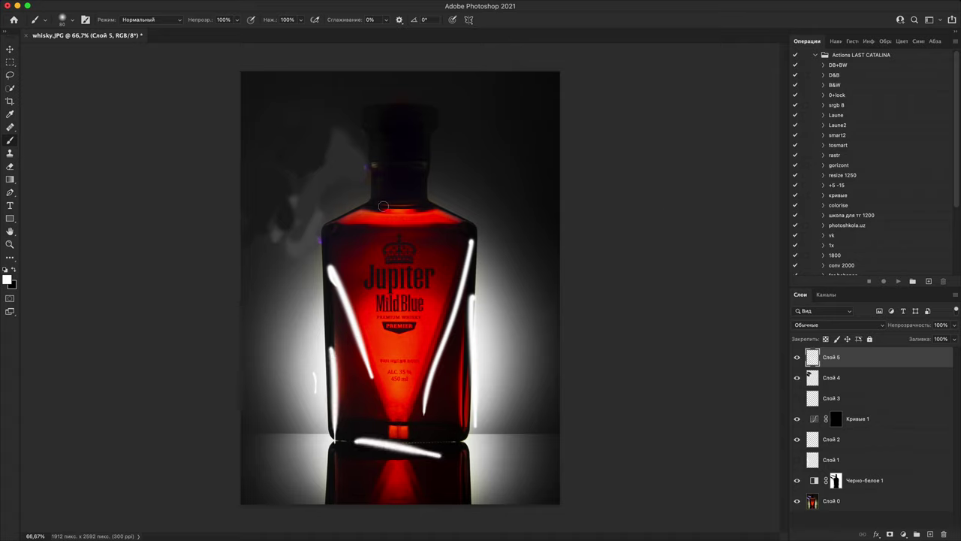